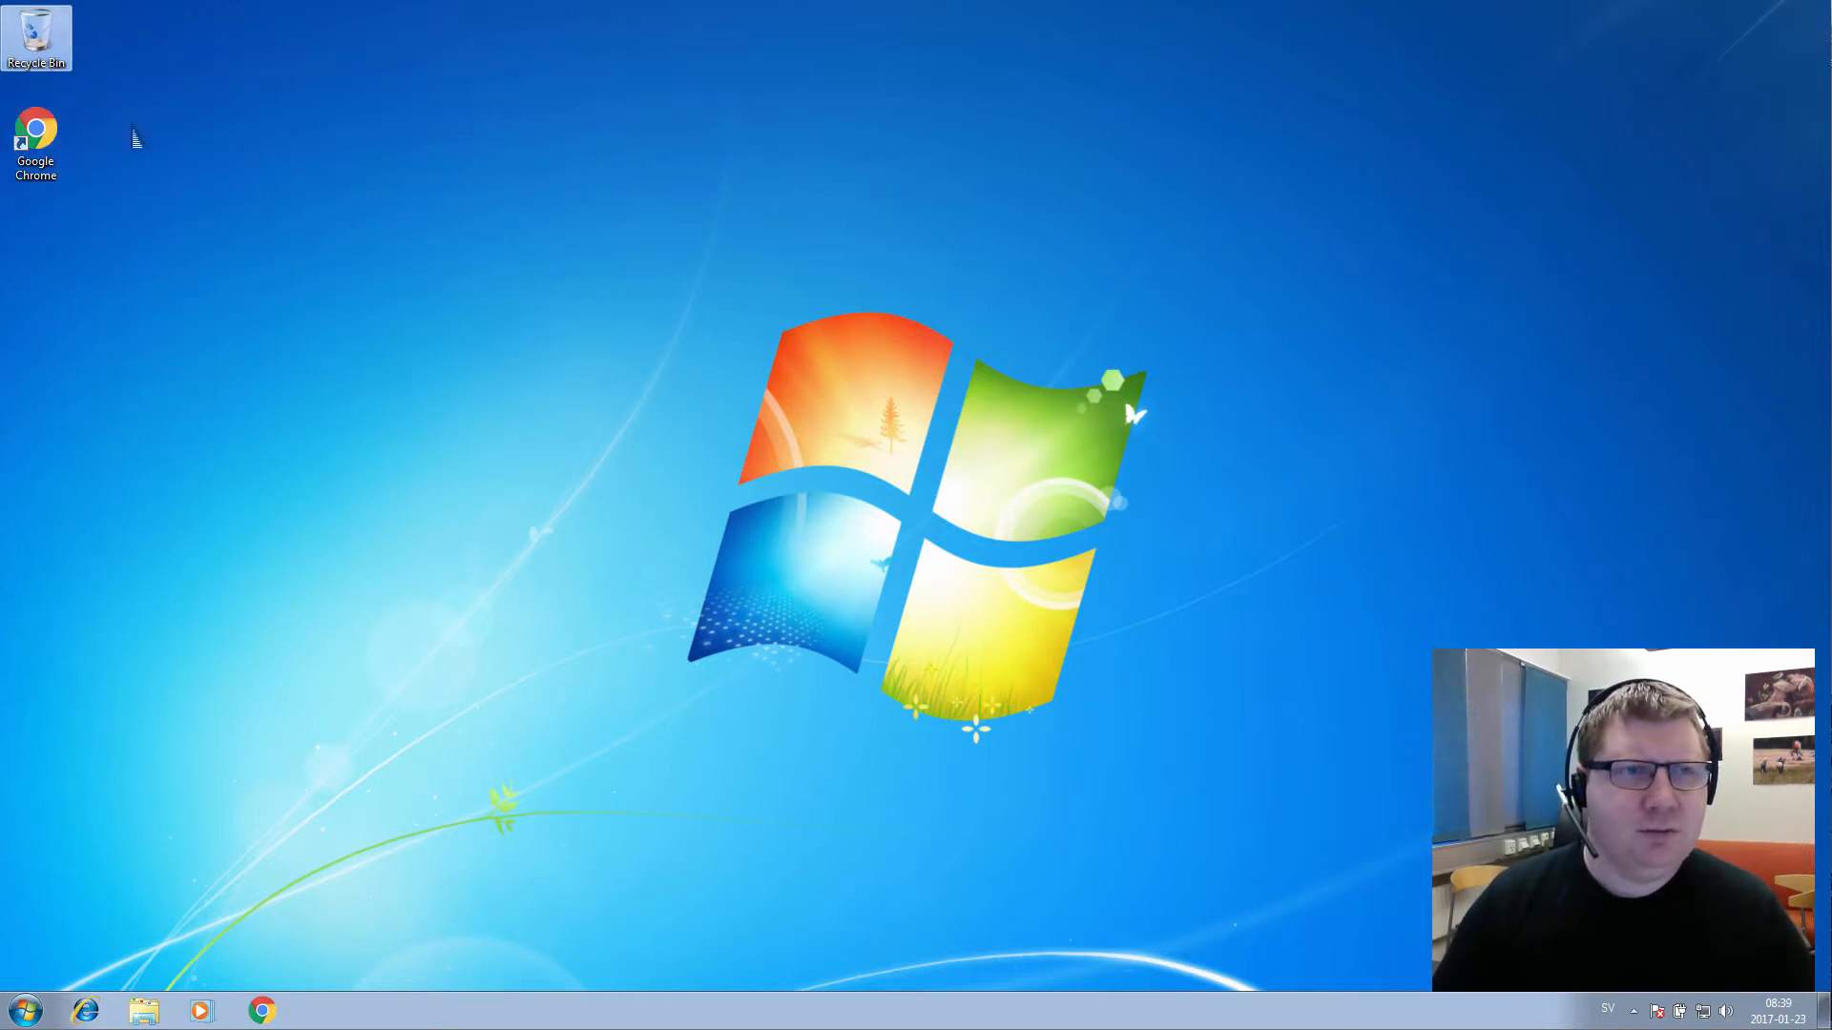
Launch Google Chrome from its desktop shortcut
click(63, 152)
double_click(55, 170)
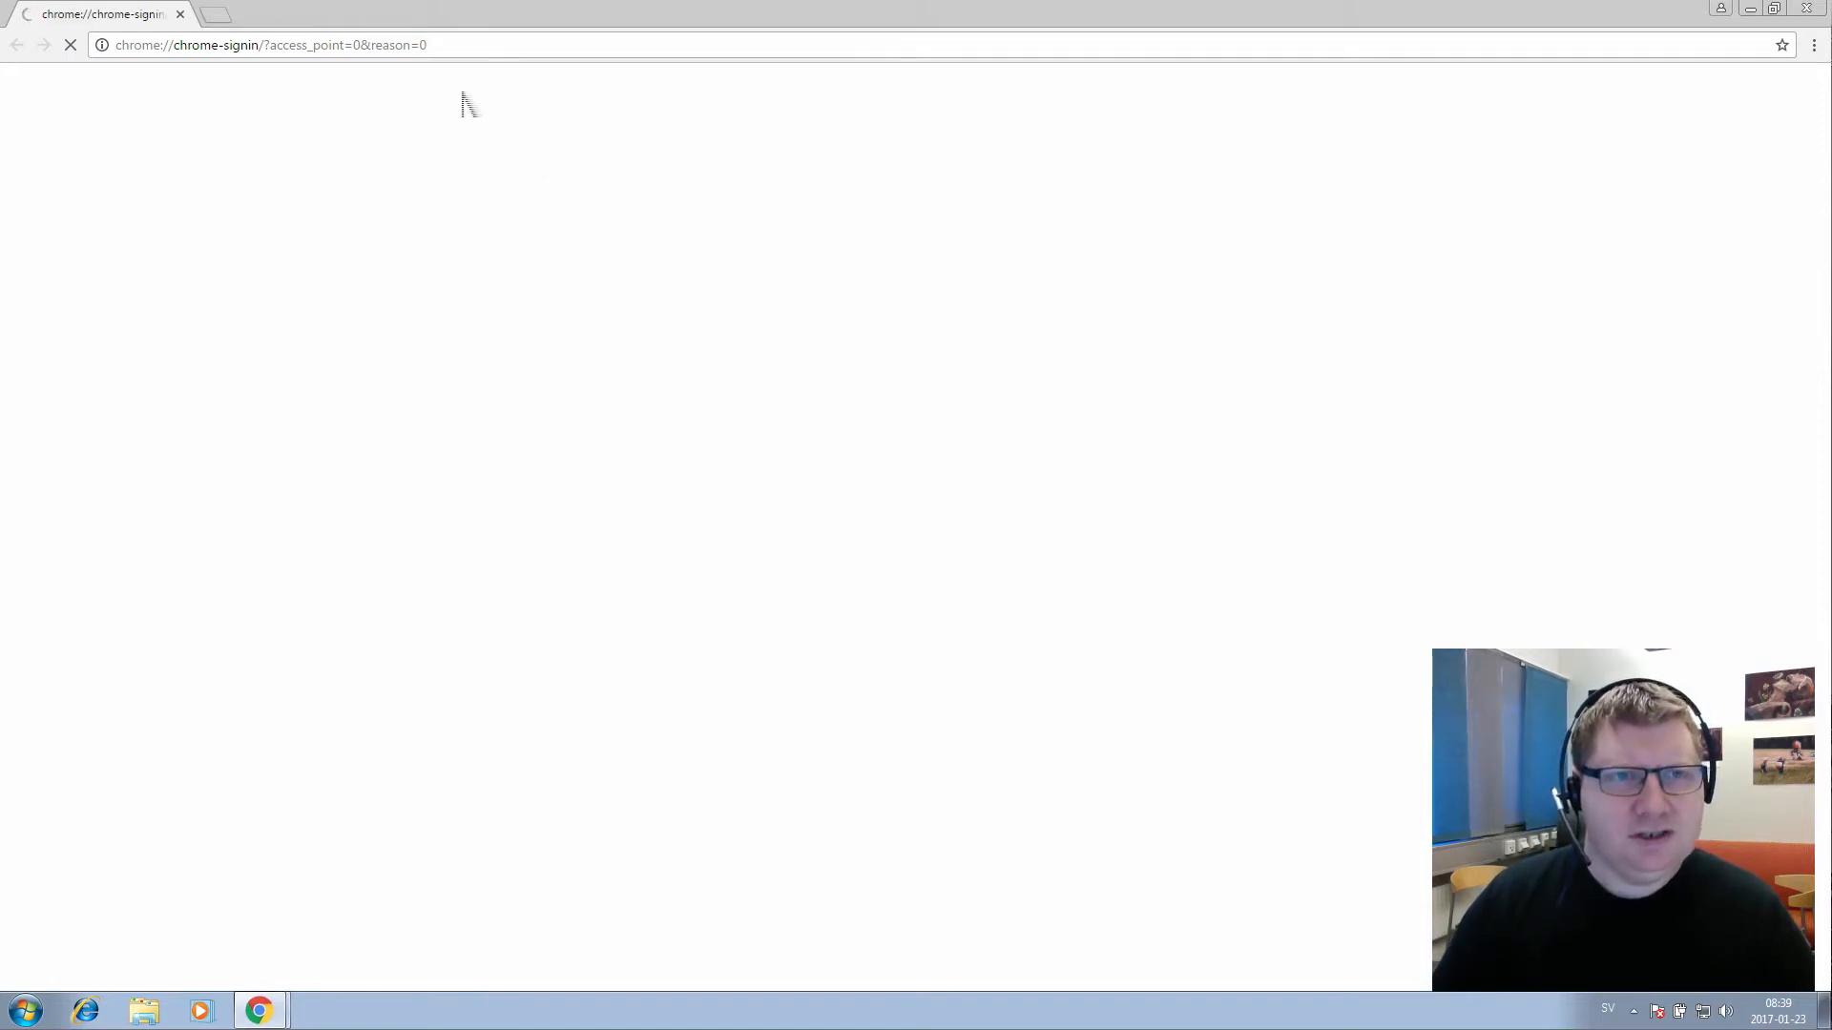
Load the Serveradministration Lab Cloud page on coursepress.lnu.se from the 'course' address suggestion
click(393, 58)
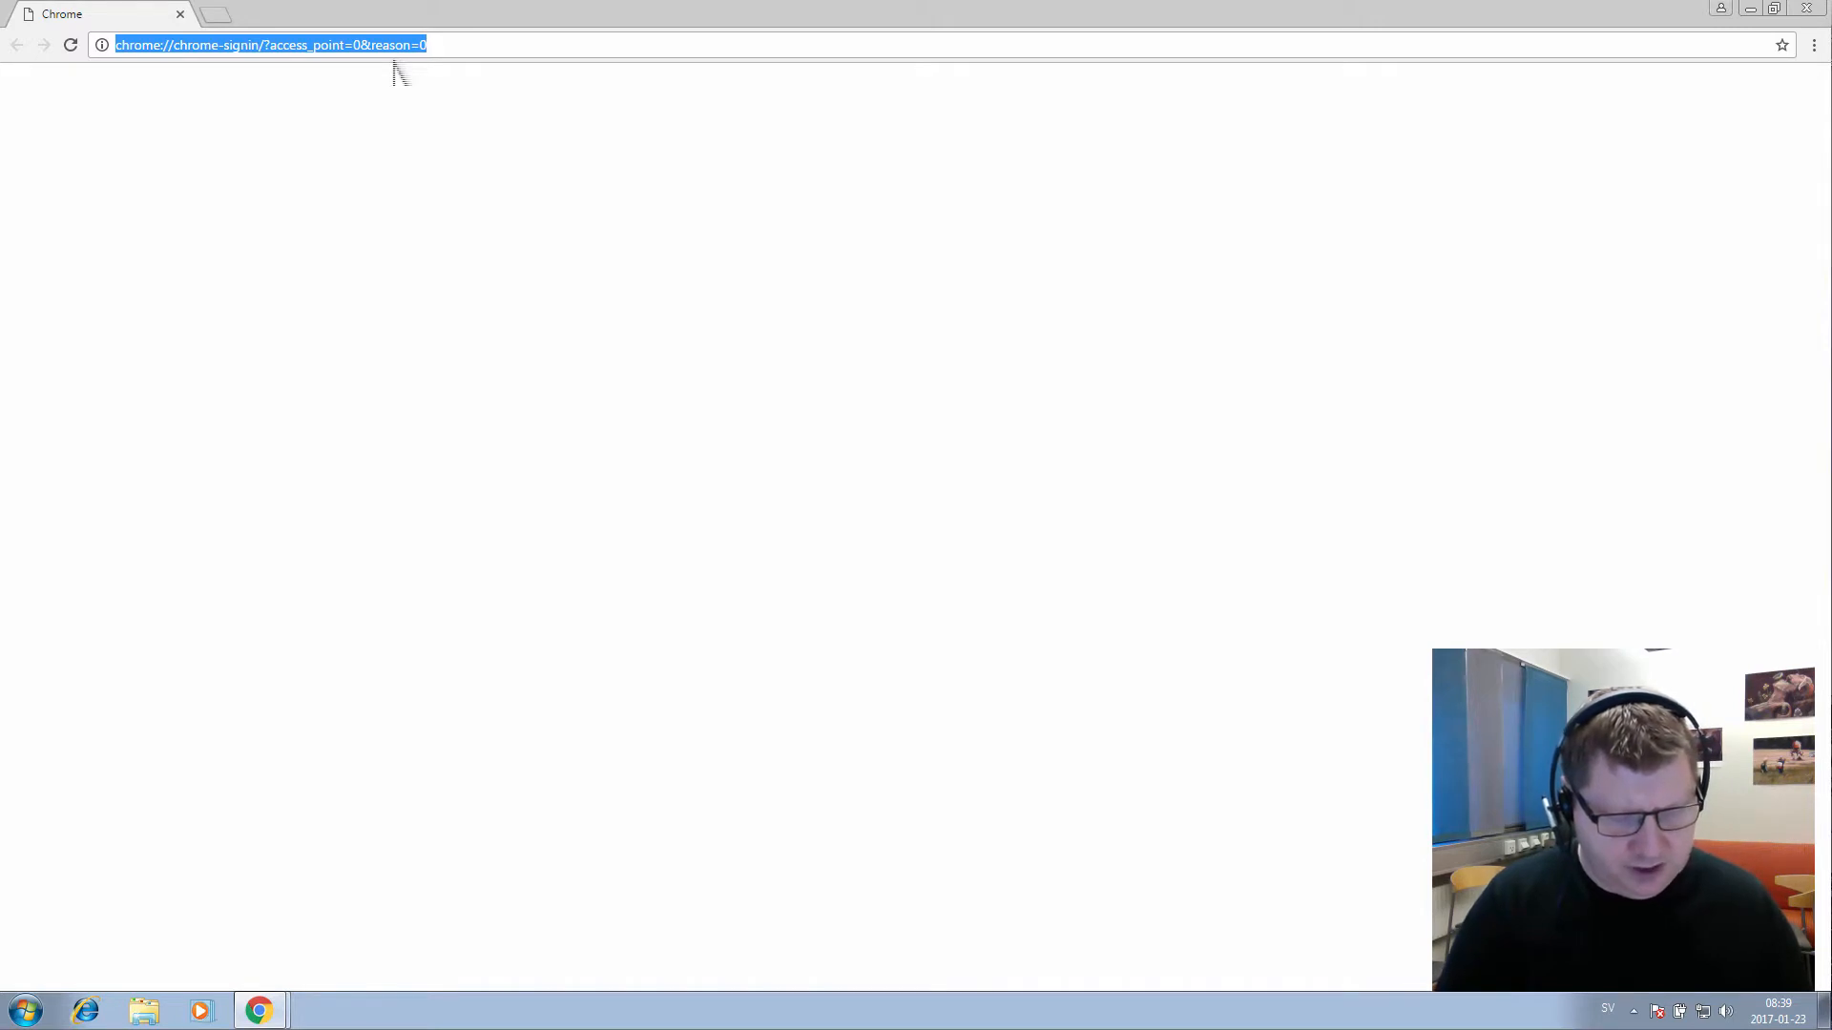
text(coursepress.lnu.s)
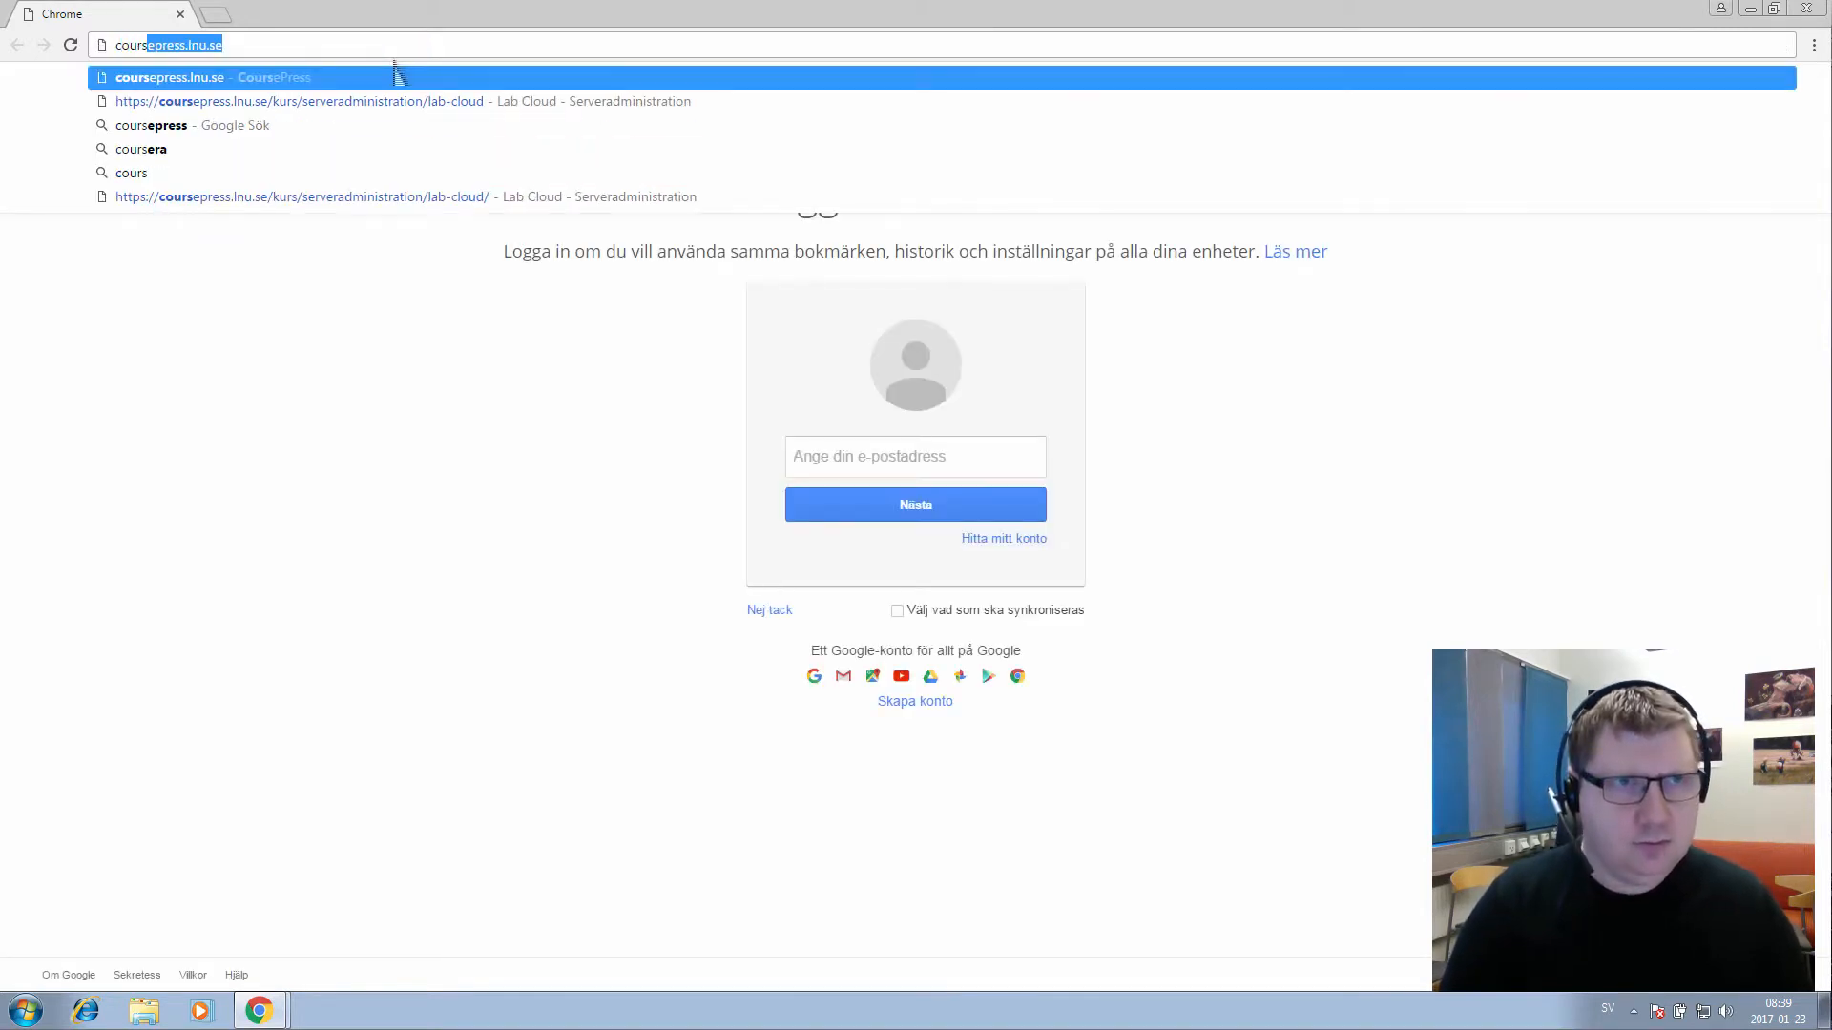
text(e)
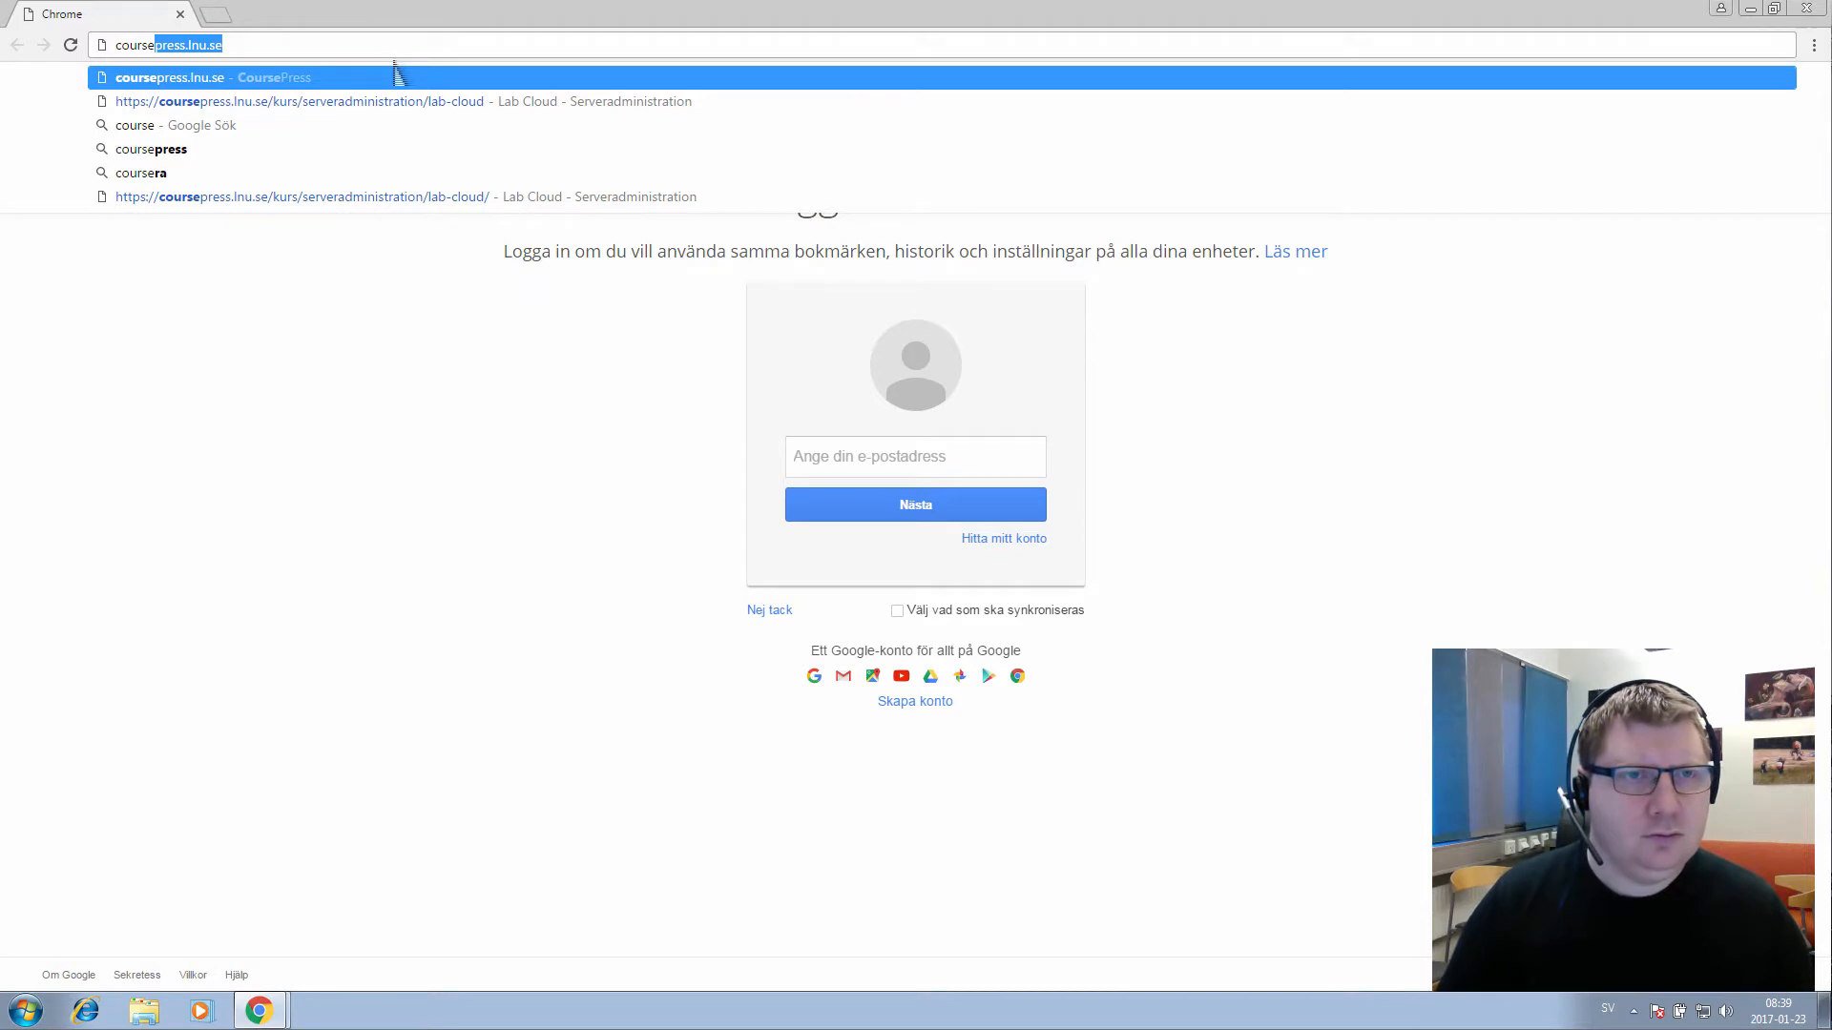
key(Down)
key(Return)
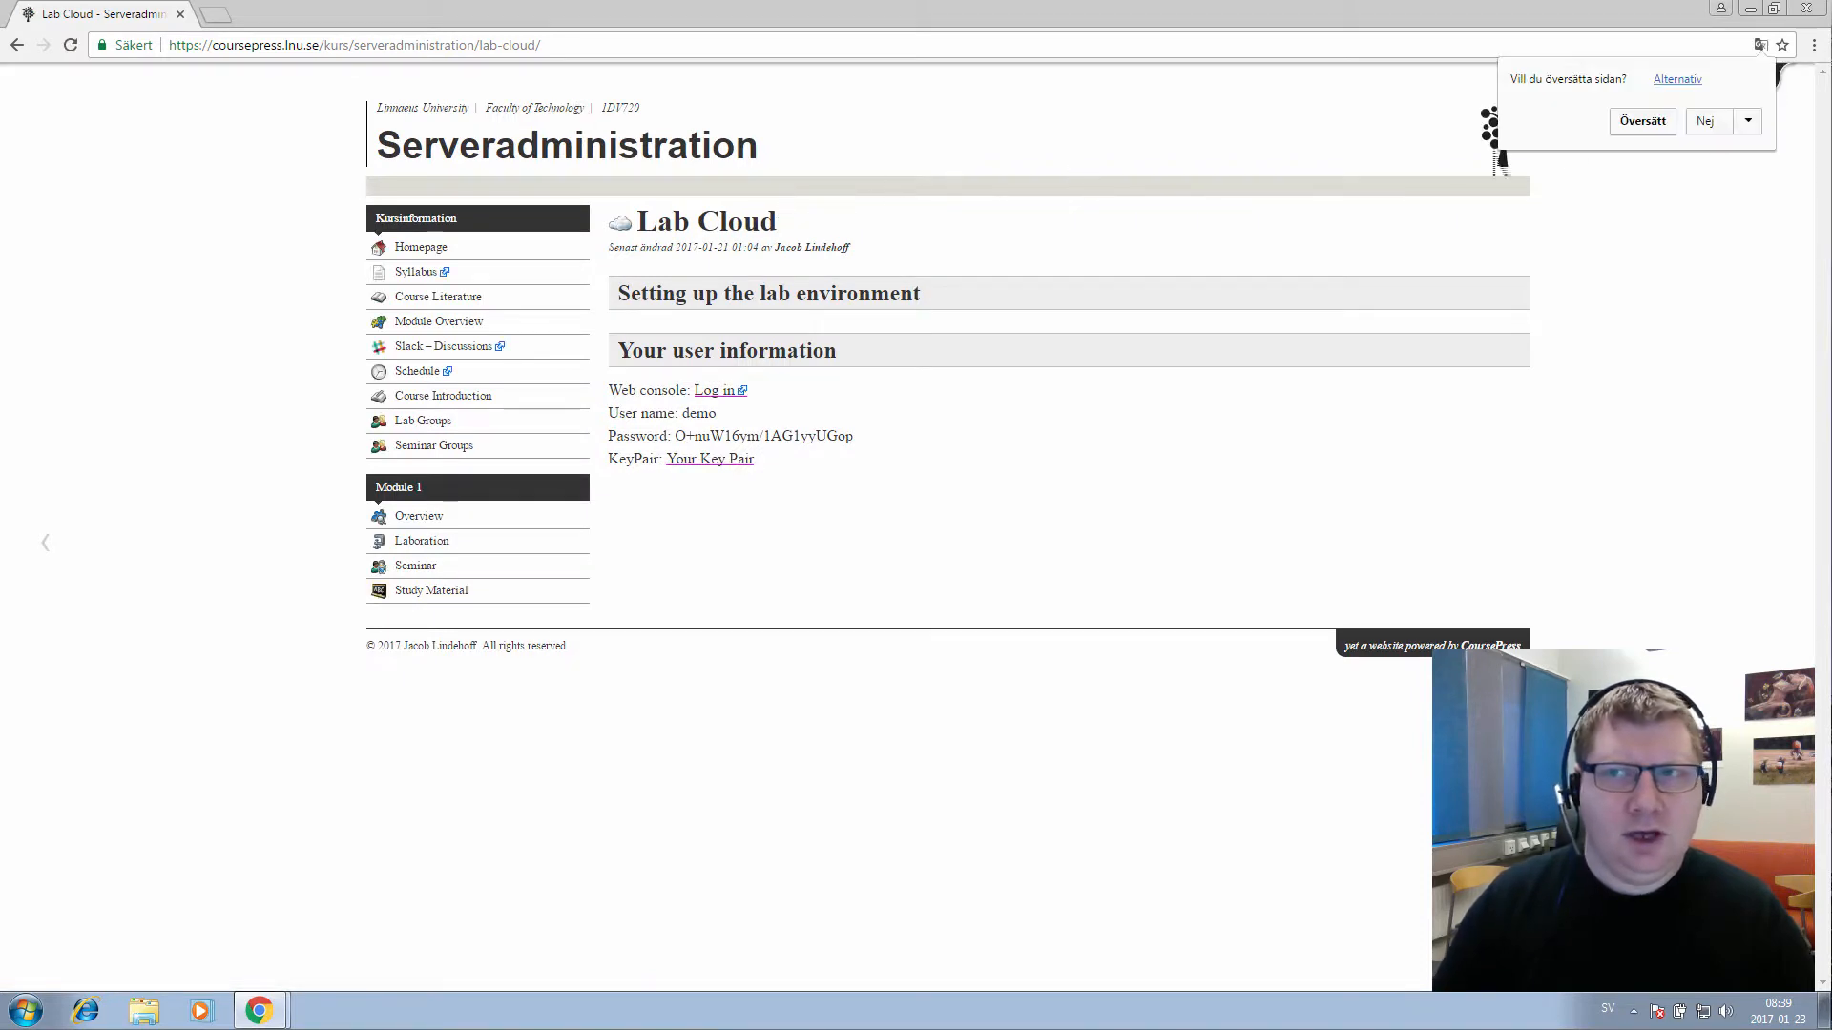
Decline the page translation offer and close the user panel again
click(1713, 122)
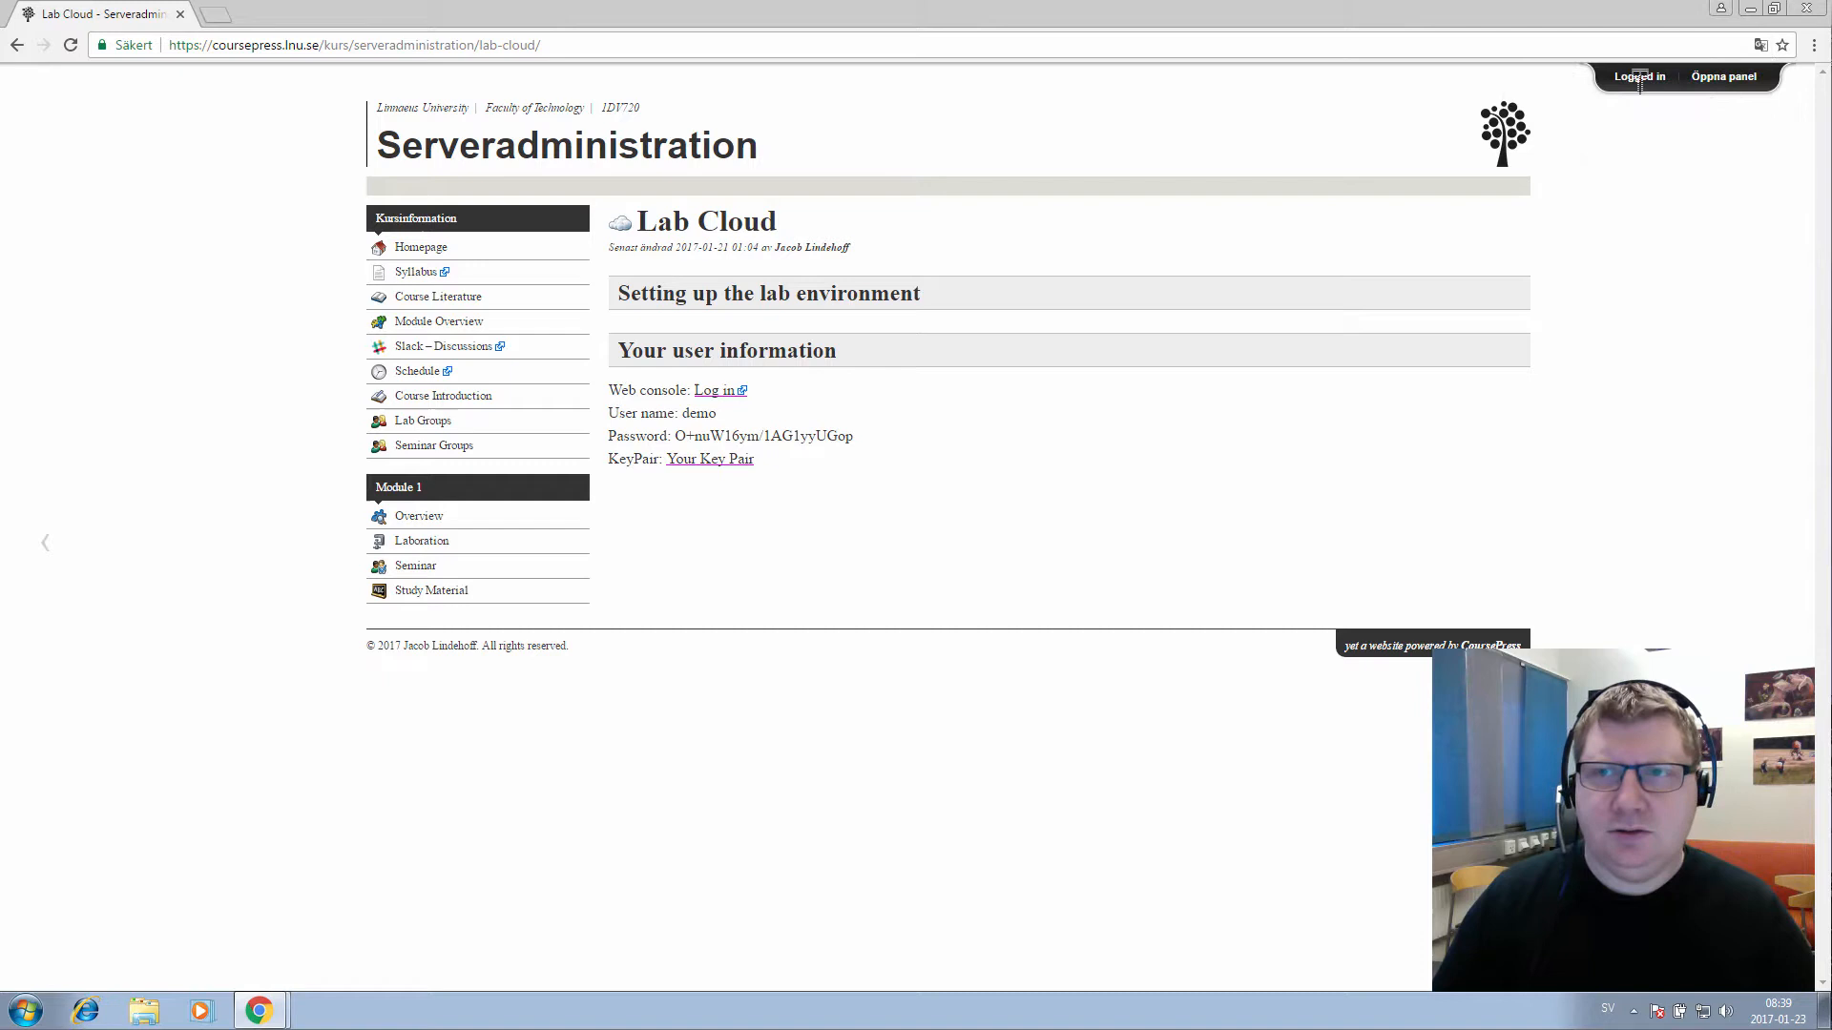
click(1725, 84)
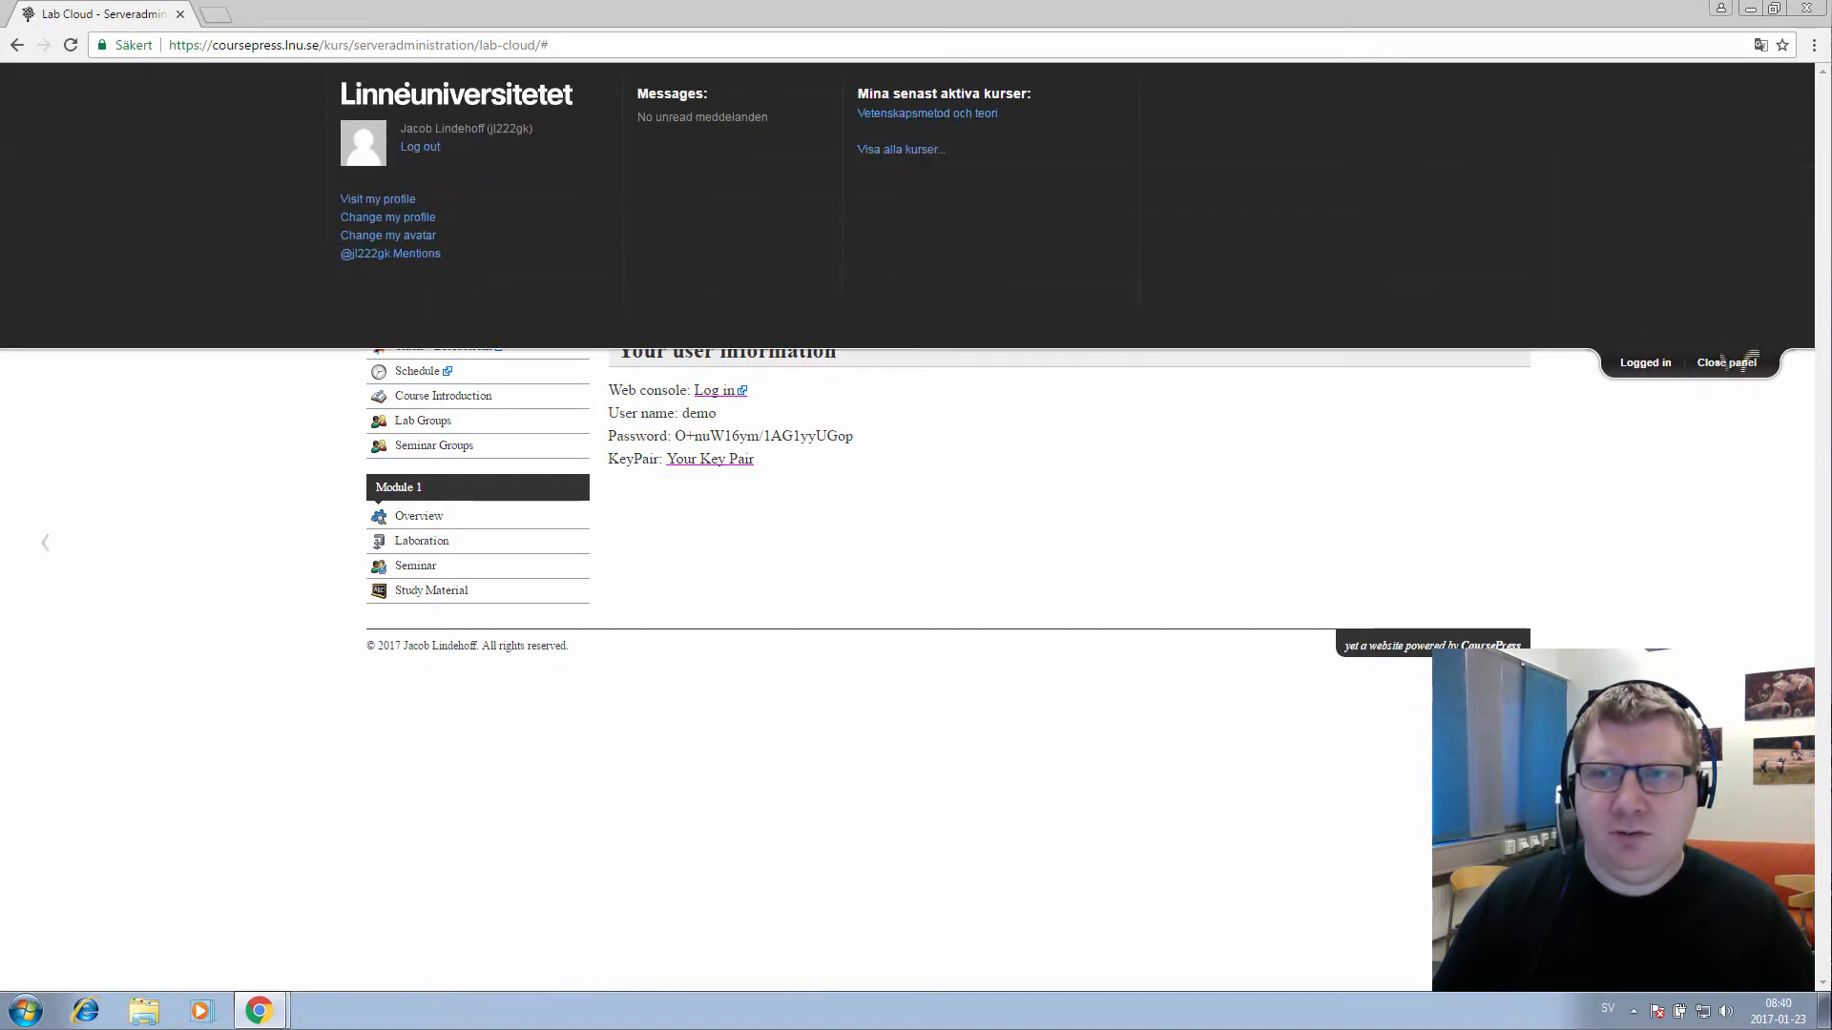
click(1726, 362)
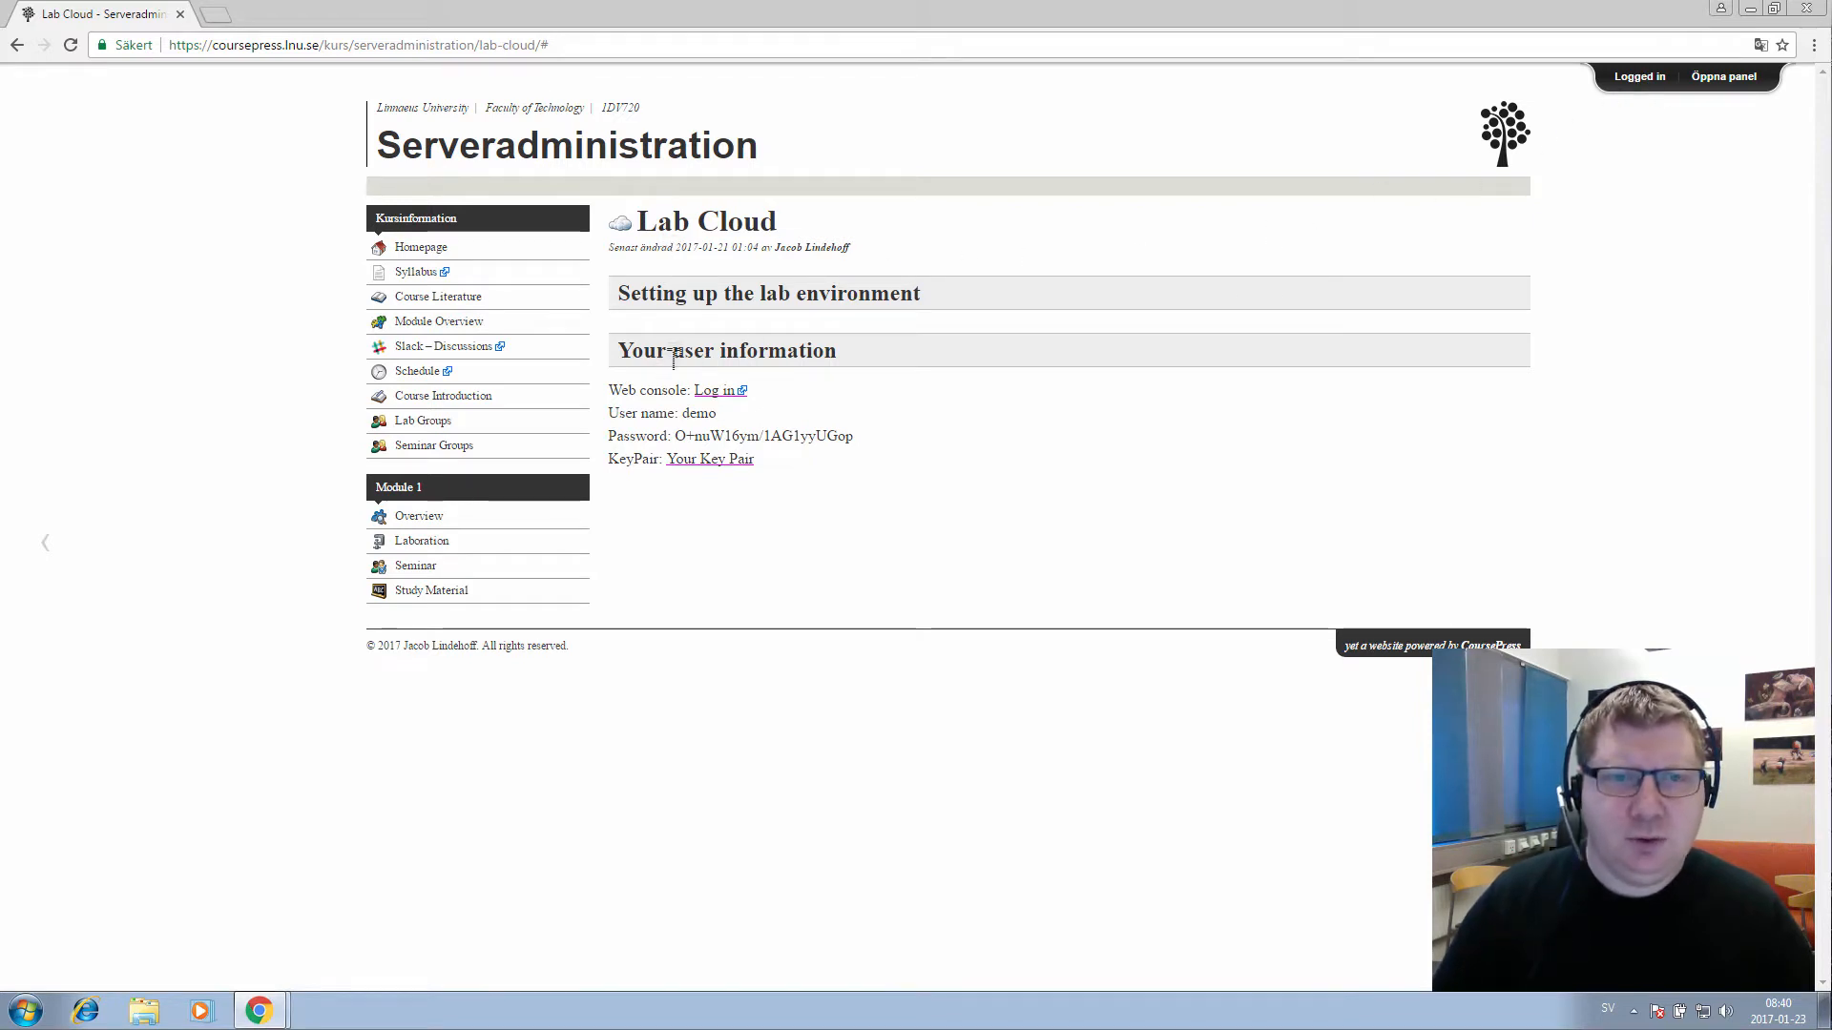
Select the lab user information, including the user name and account password
drag(754, 462, 612, 381)
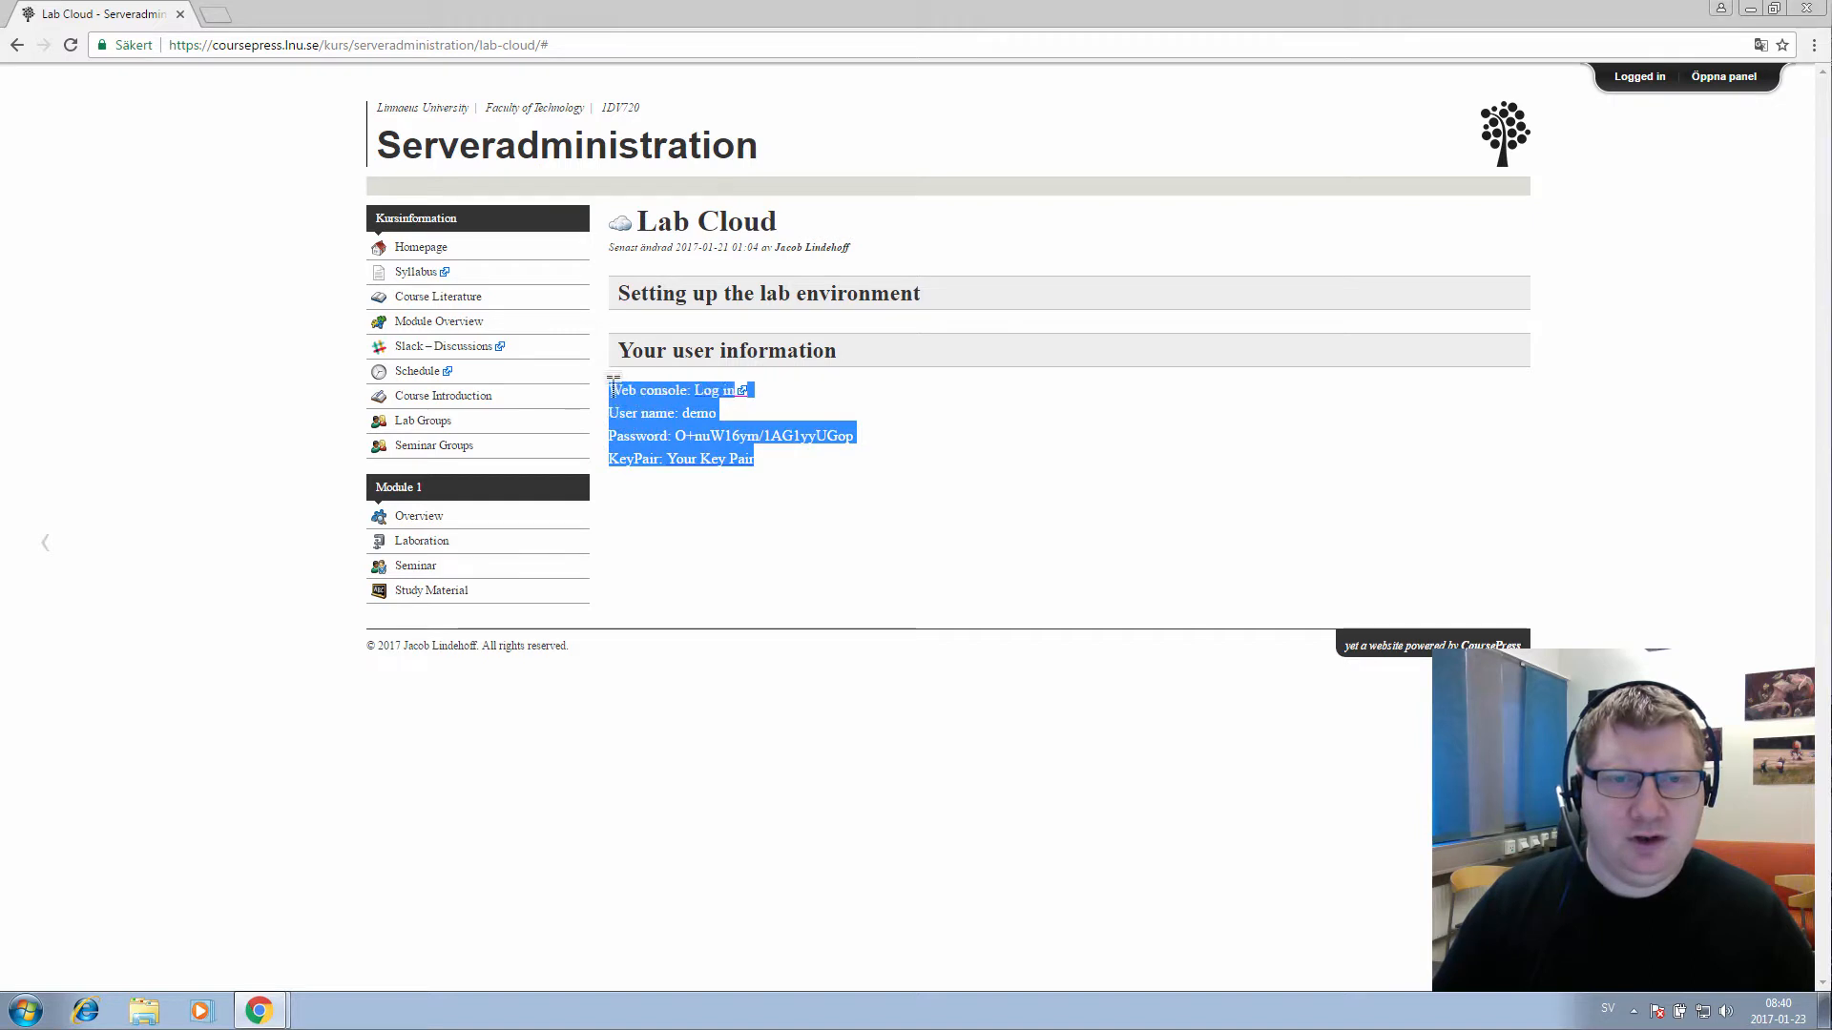
click(665, 355)
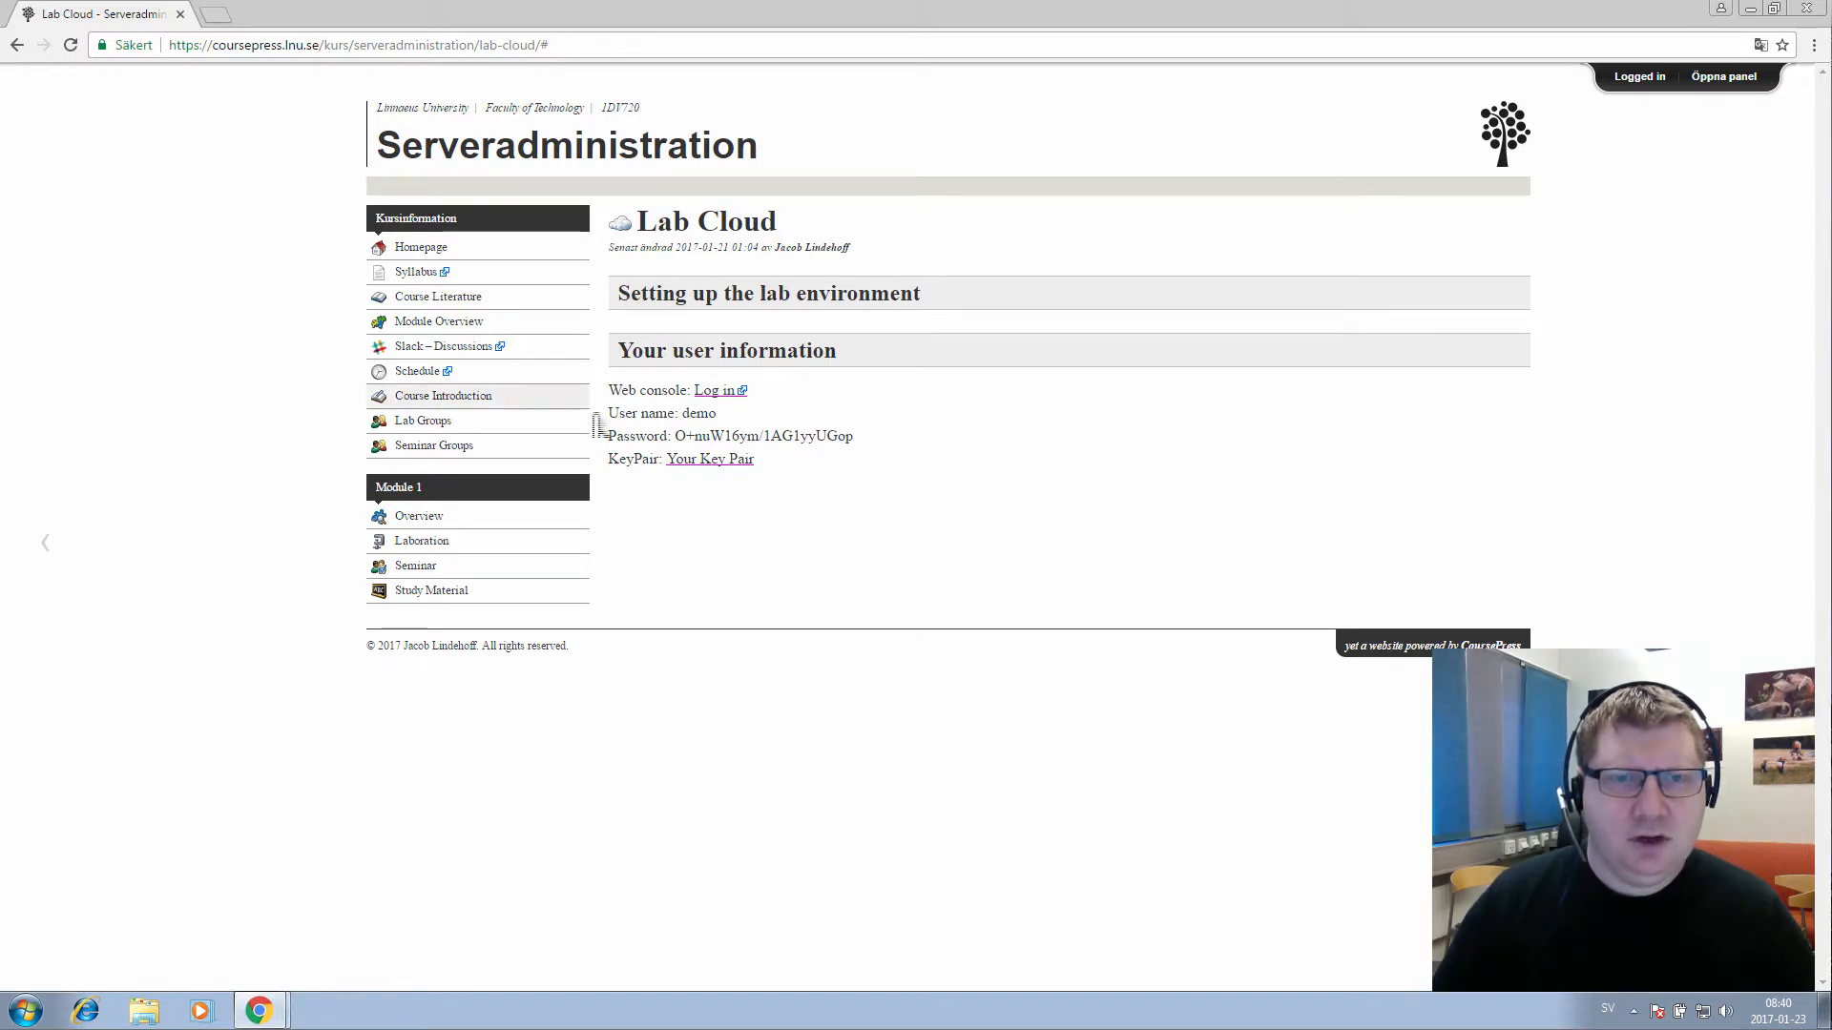
double_click(698, 413)
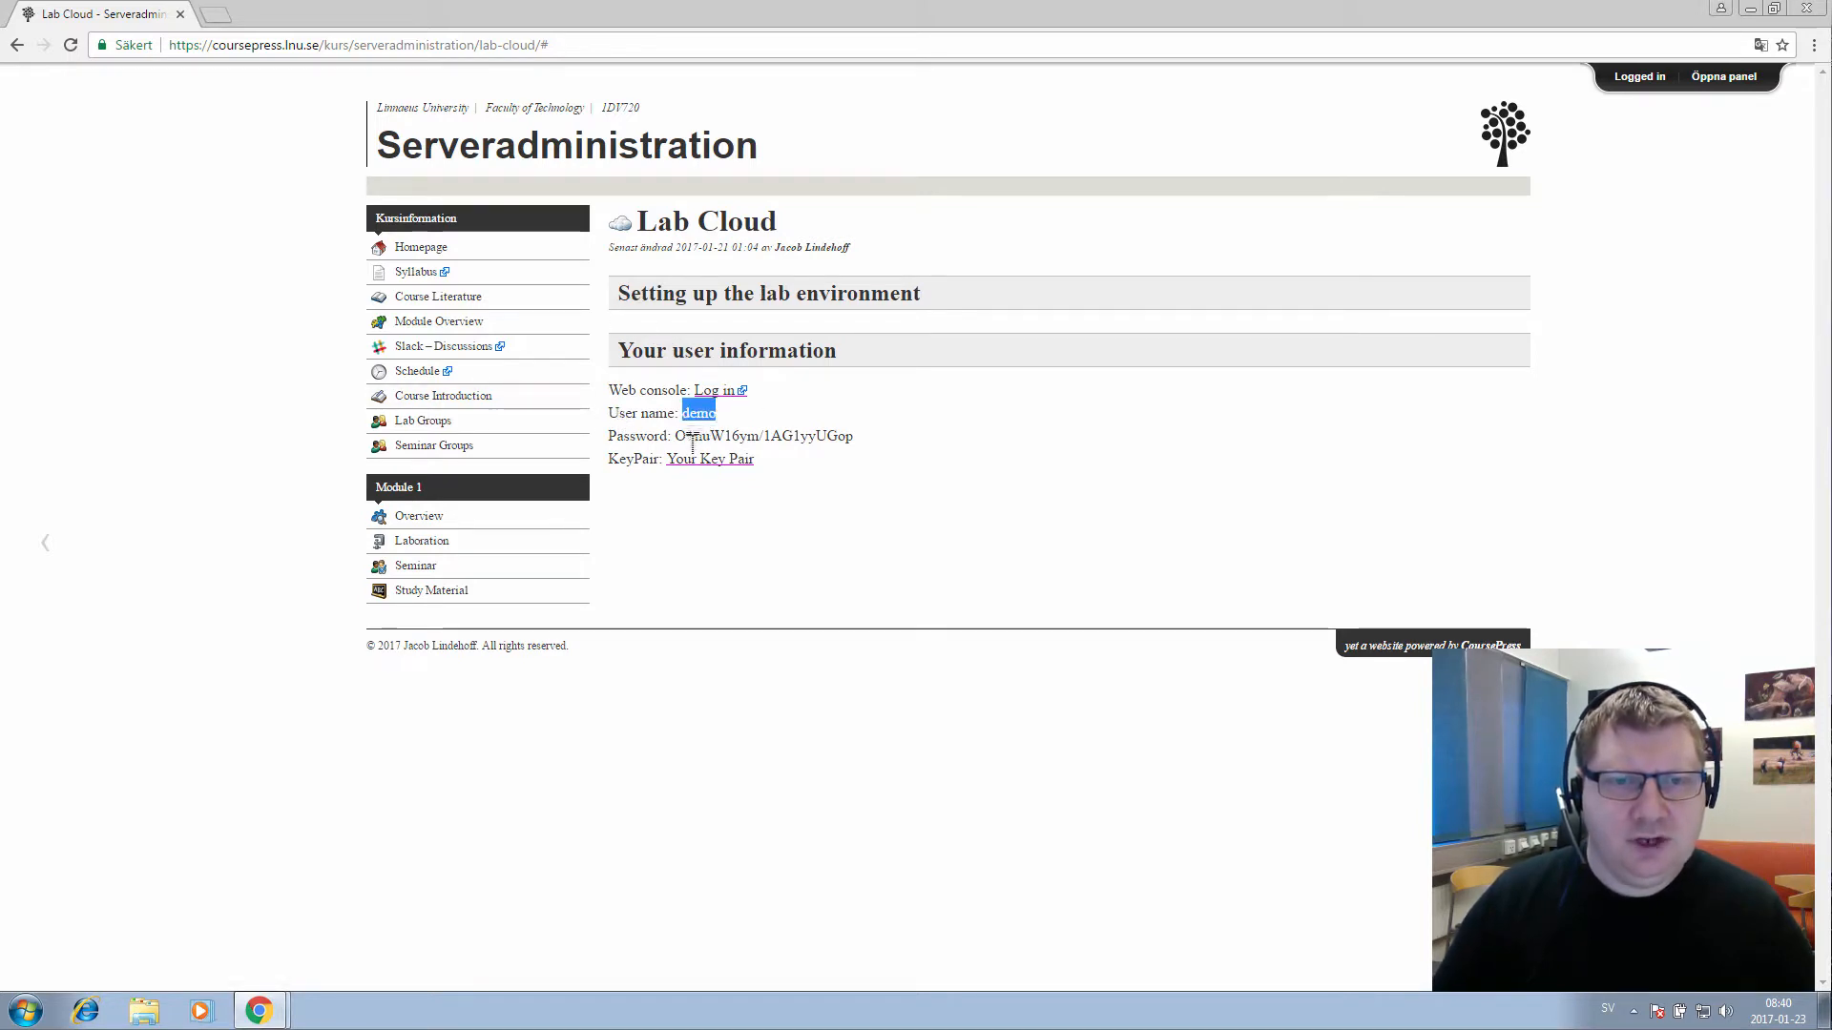
drag(675, 436, 887, 465)
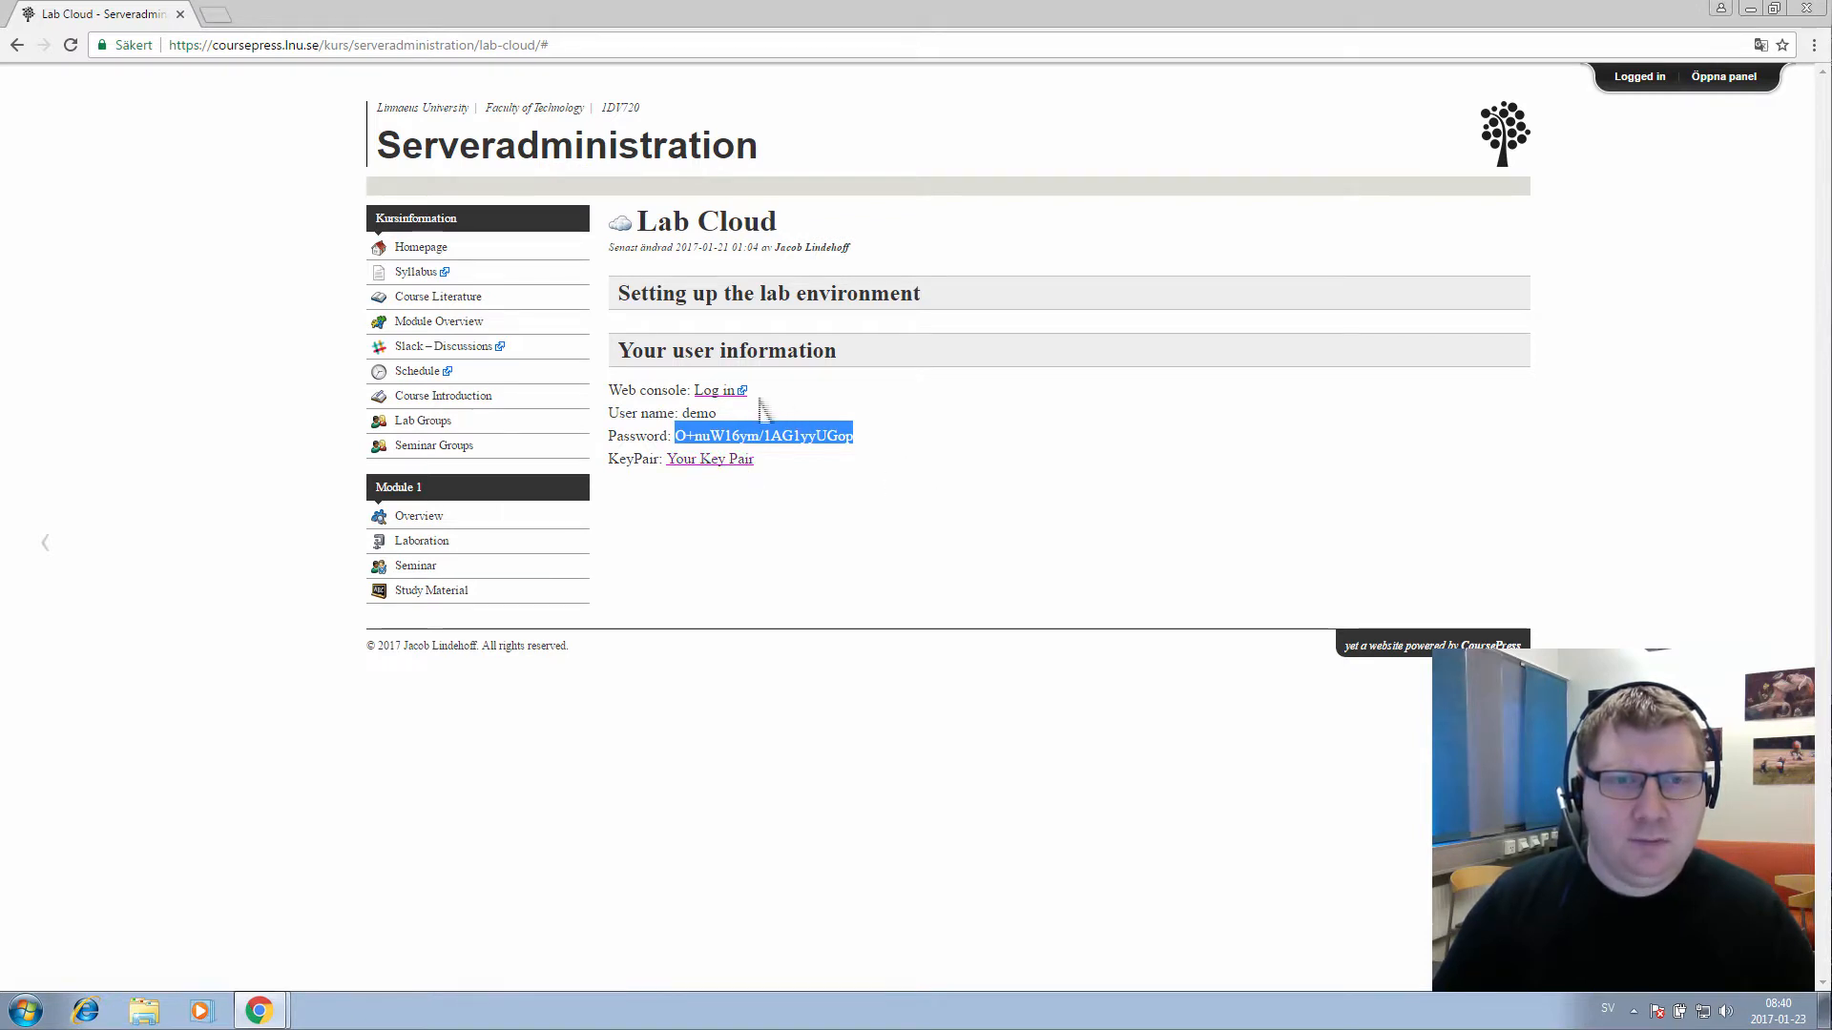
Open the web console login in a new tab, refuse password saving, and expand Admin
right_click(721, 391)
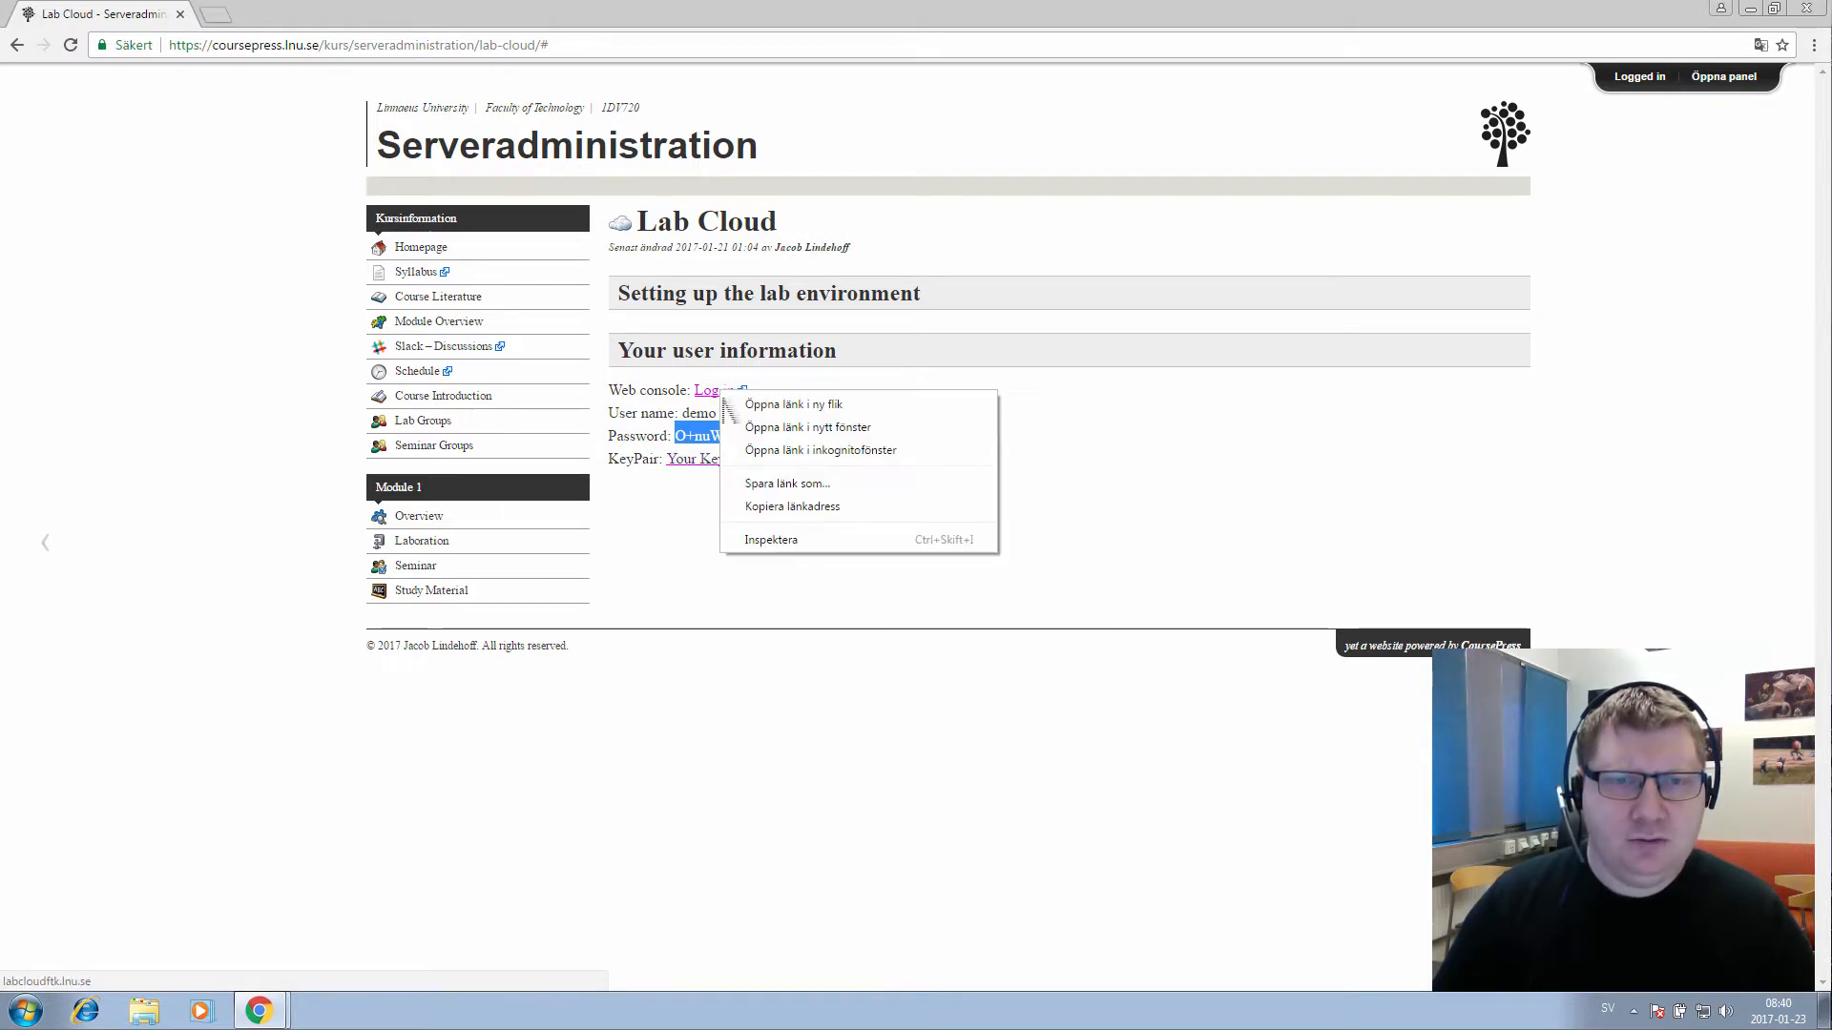
click(777, 402)
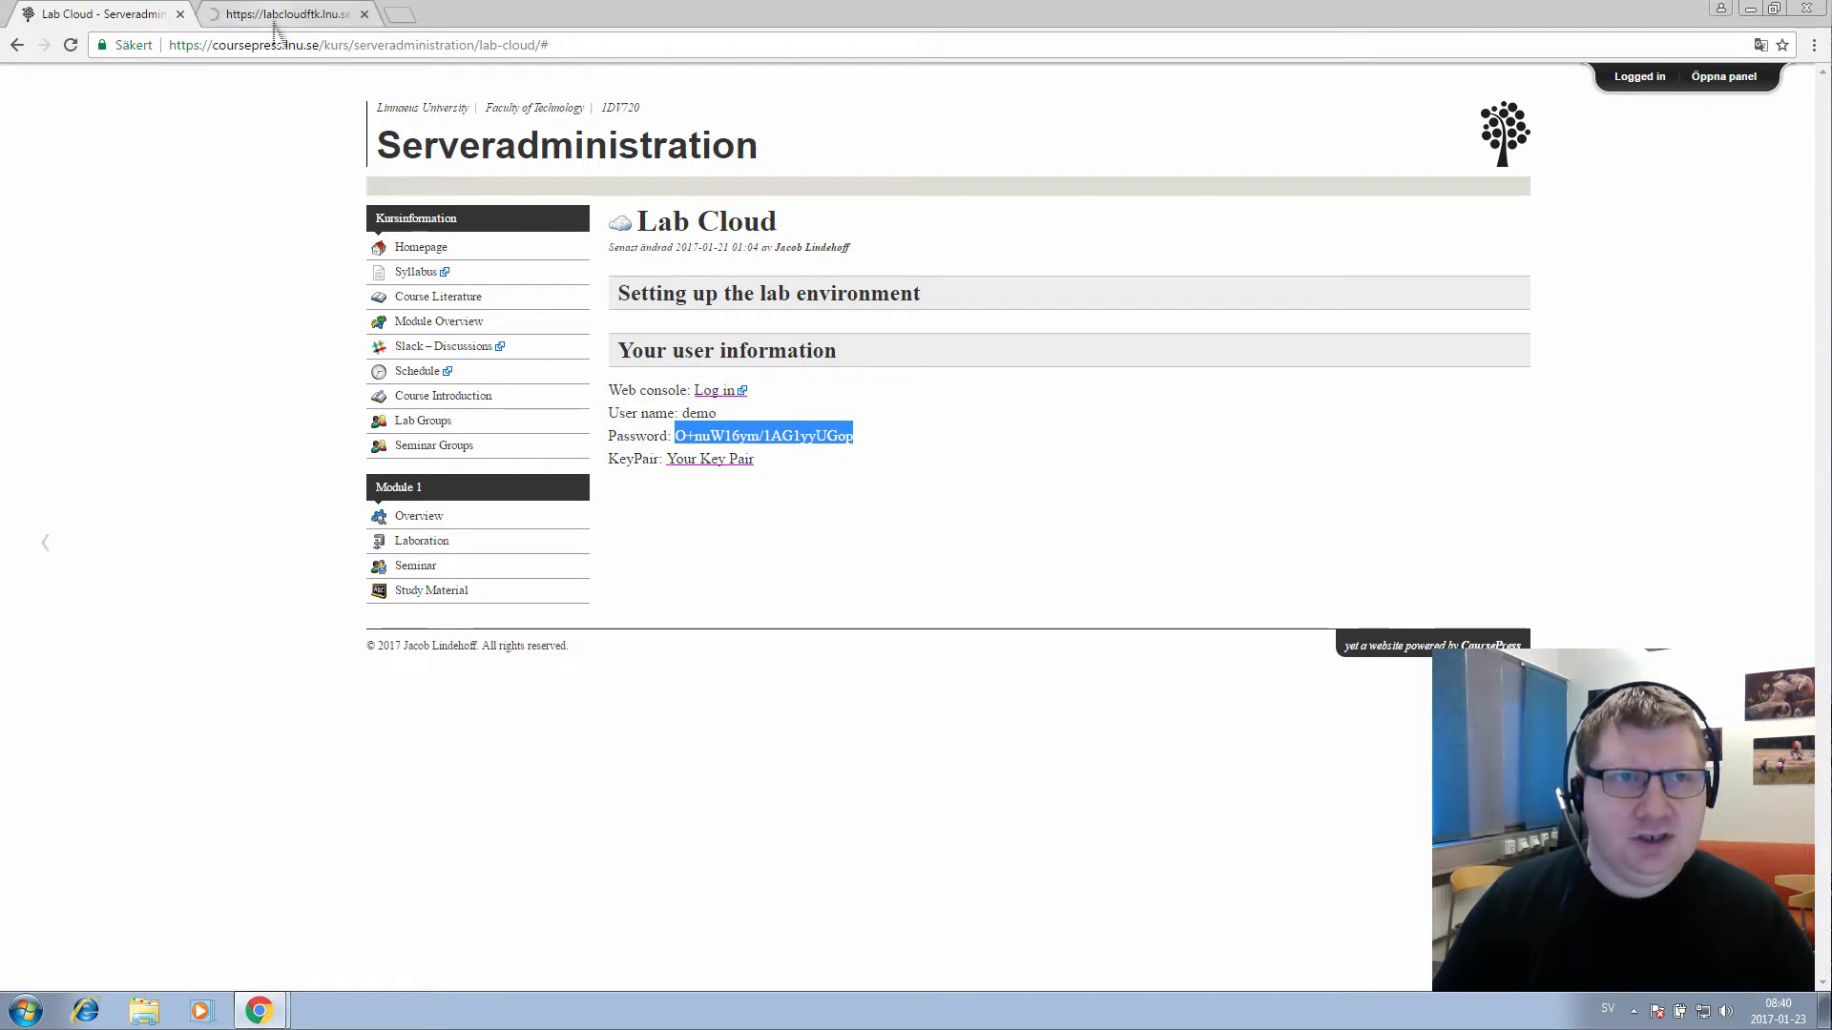
click(278, 17)
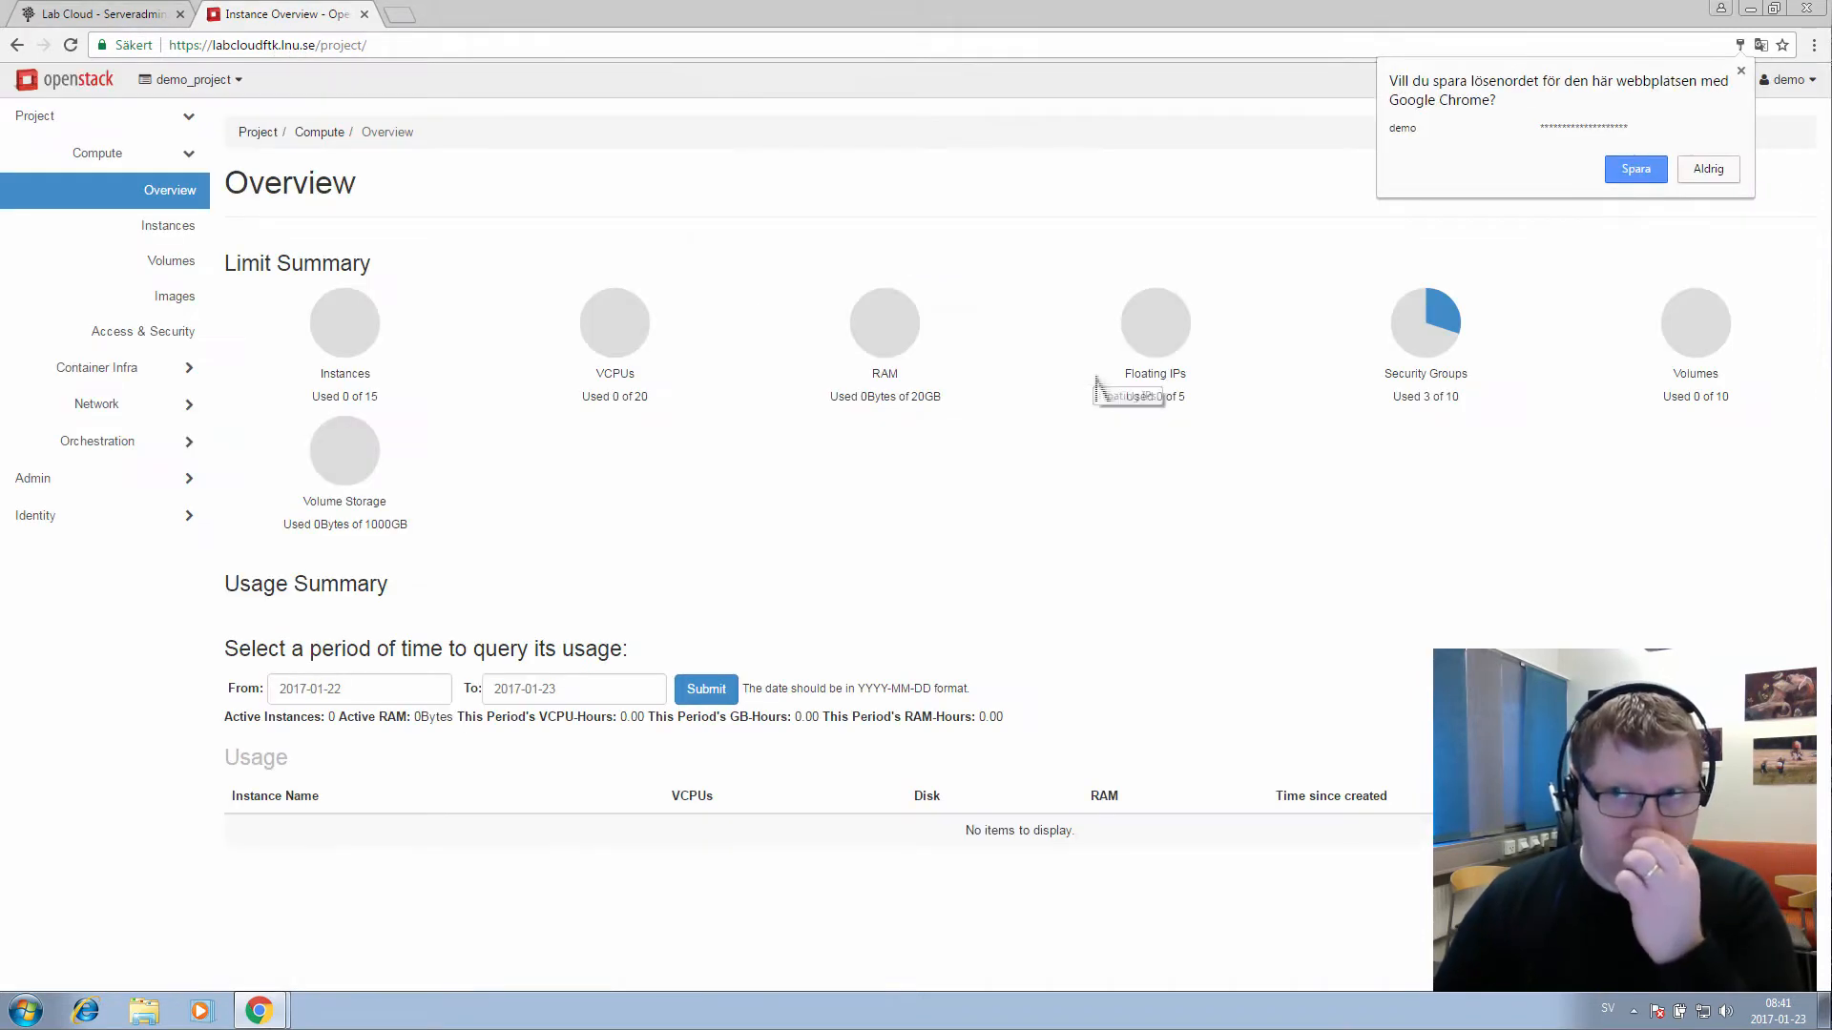
click(1703, 175)
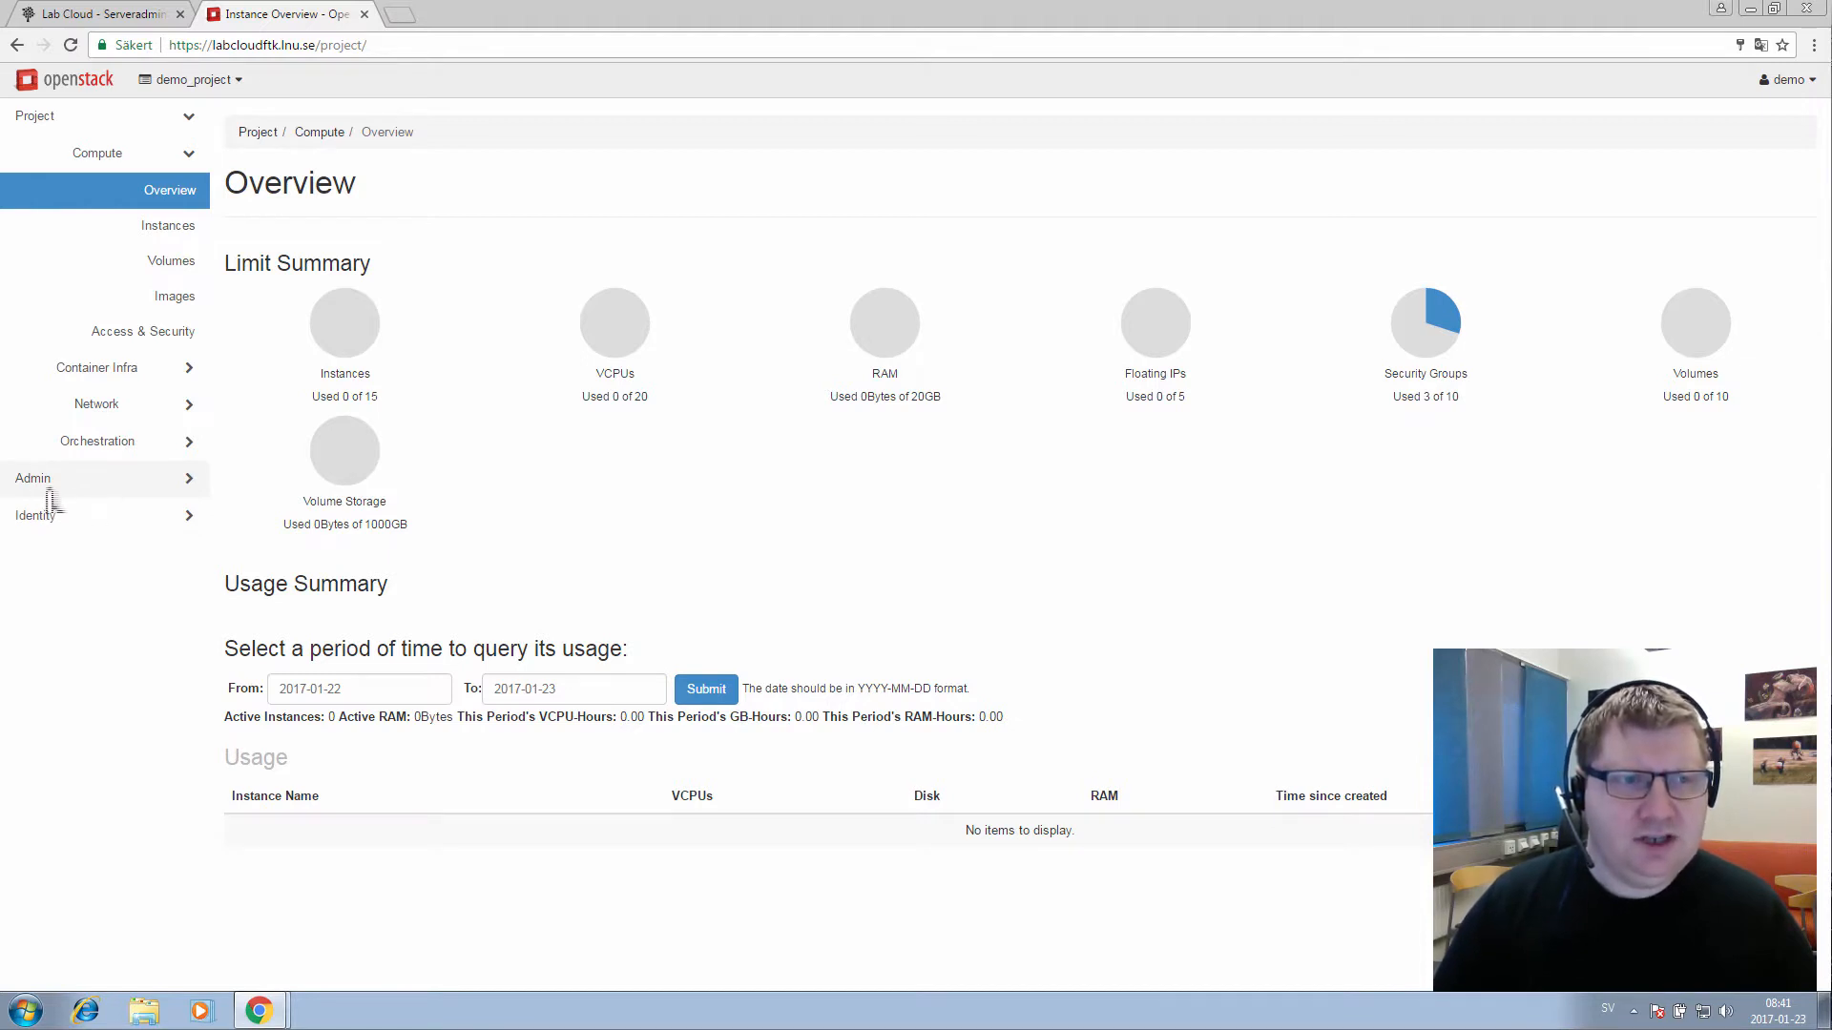
click(46, 482)
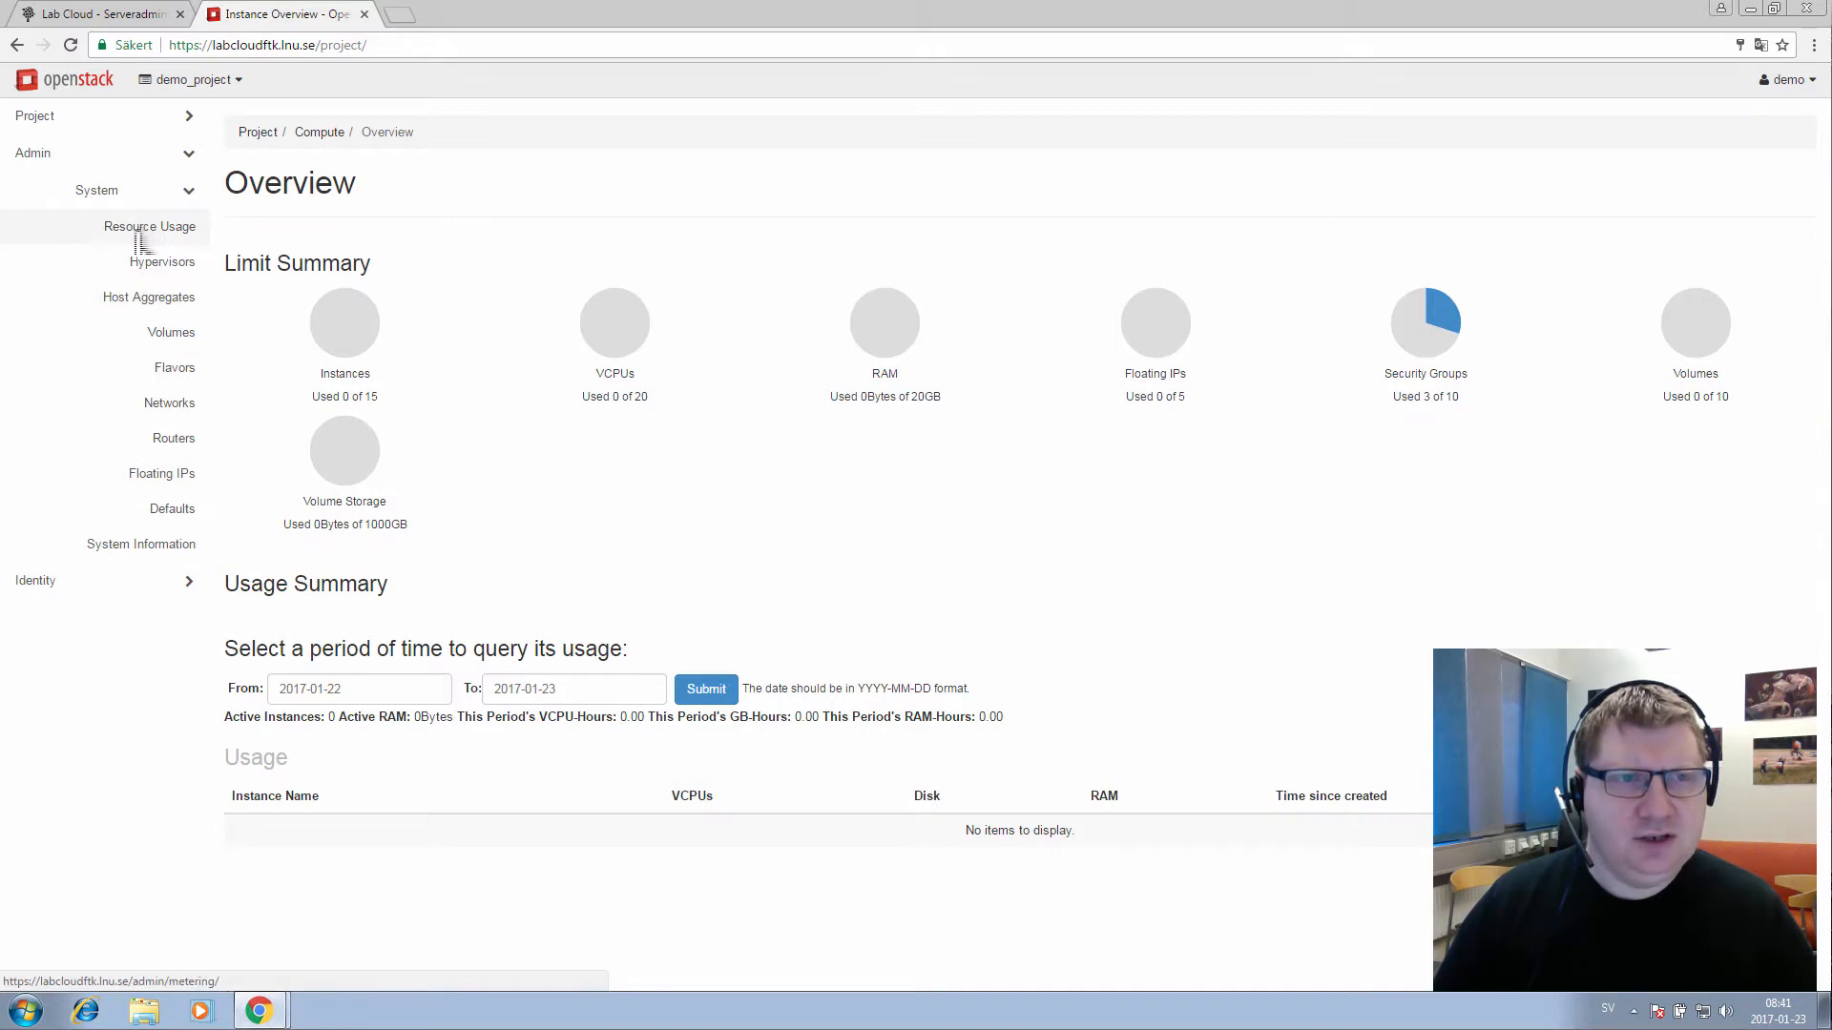
Open Admin > Networks and attempt login with the lab user name and pasted password
click(160, 409)
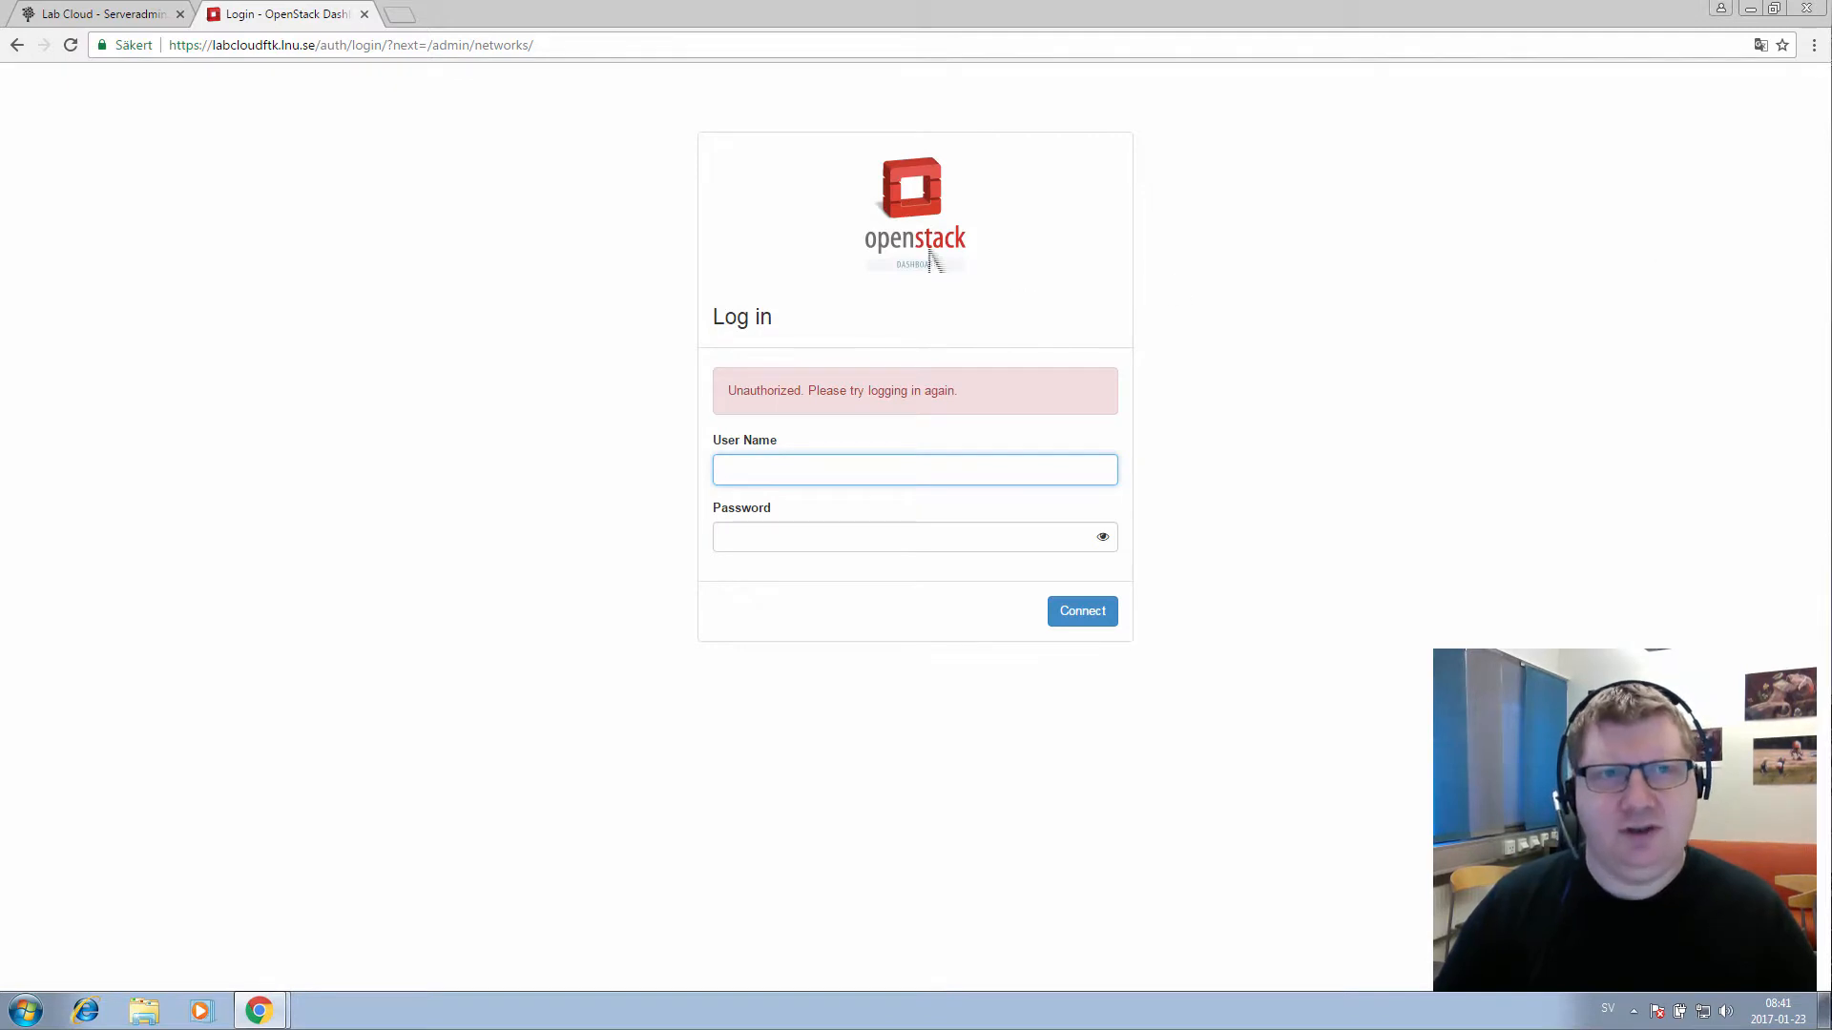
click(427, 48)
click(403, 50)
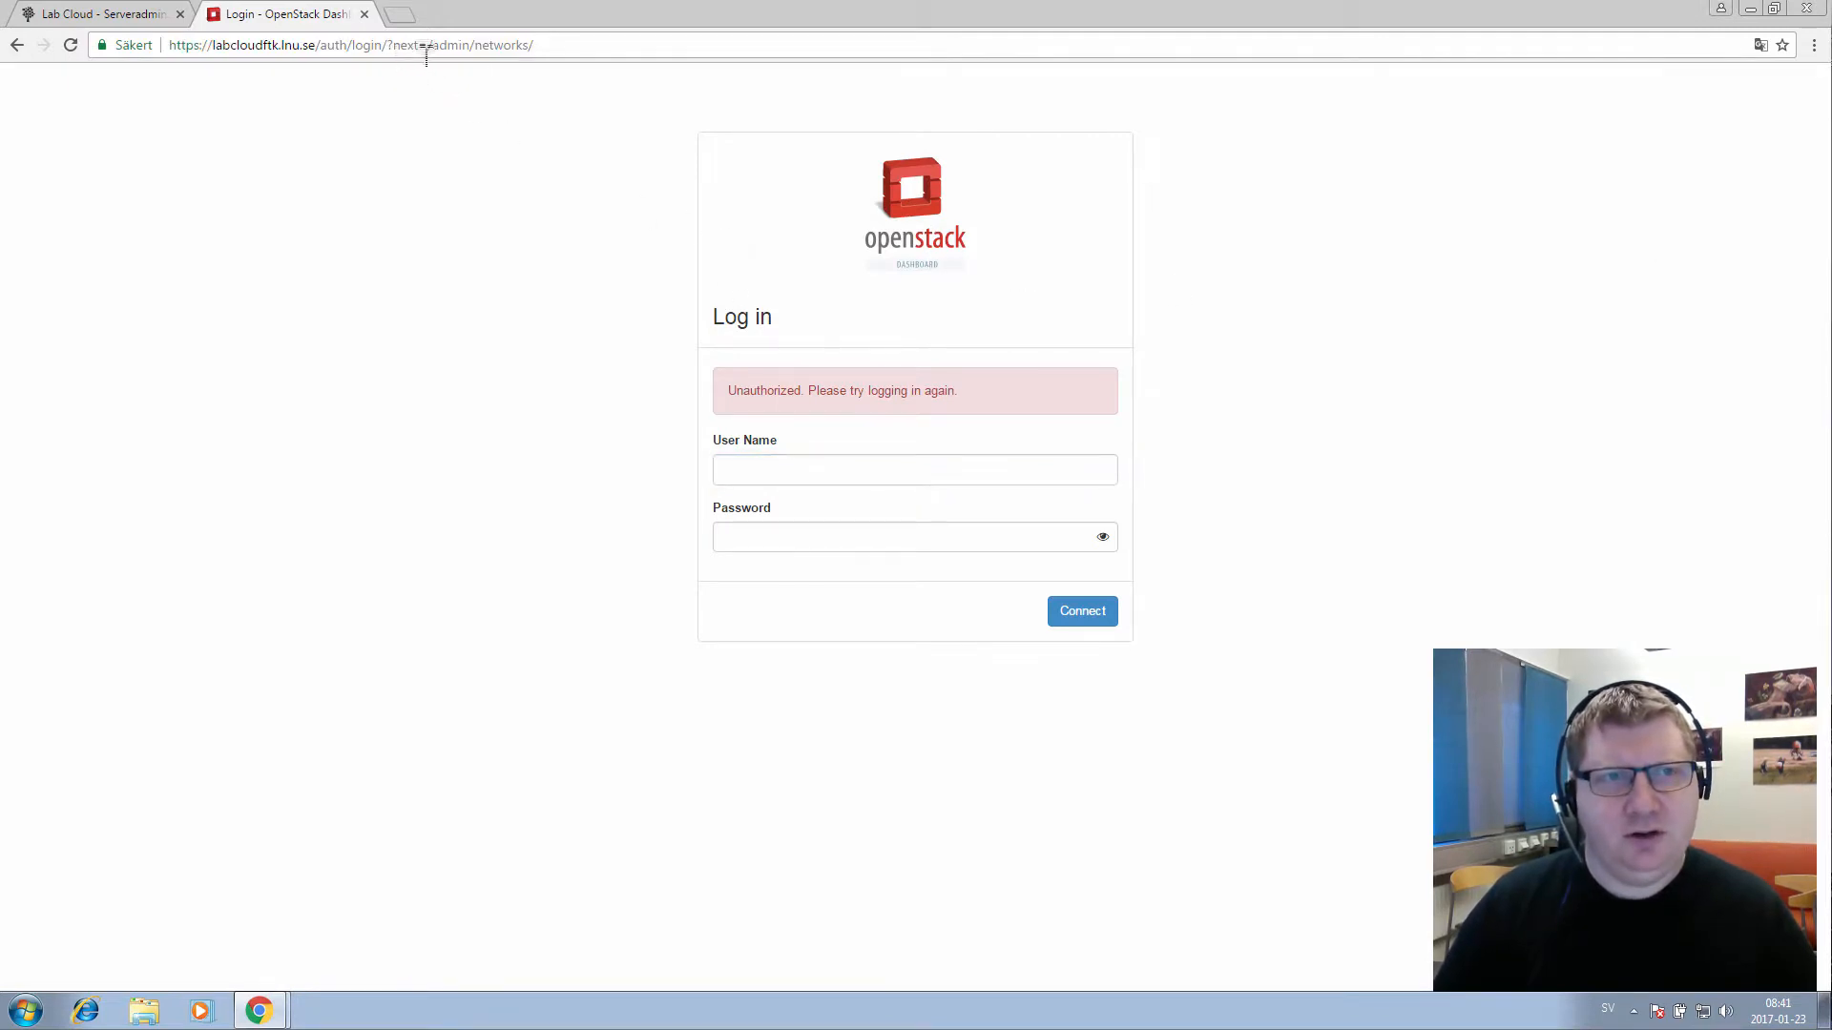
drag(428, 47, 556, 57)
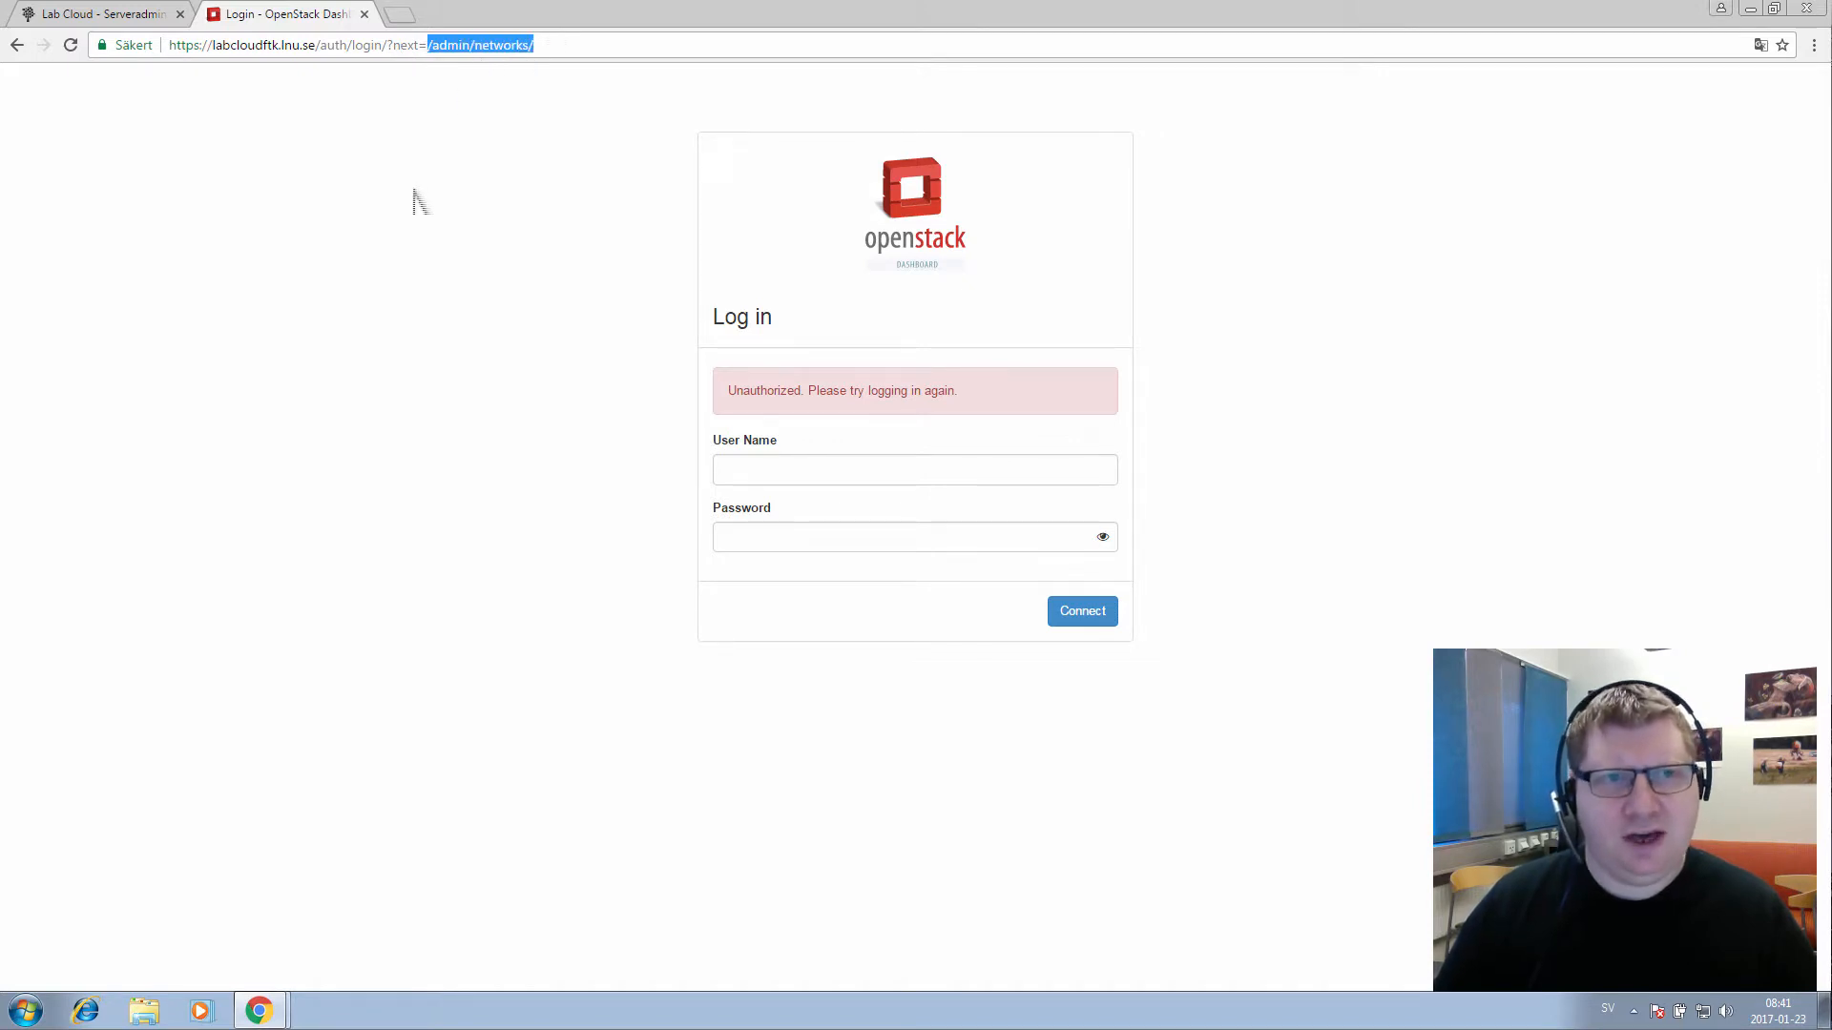
click(768, 477)
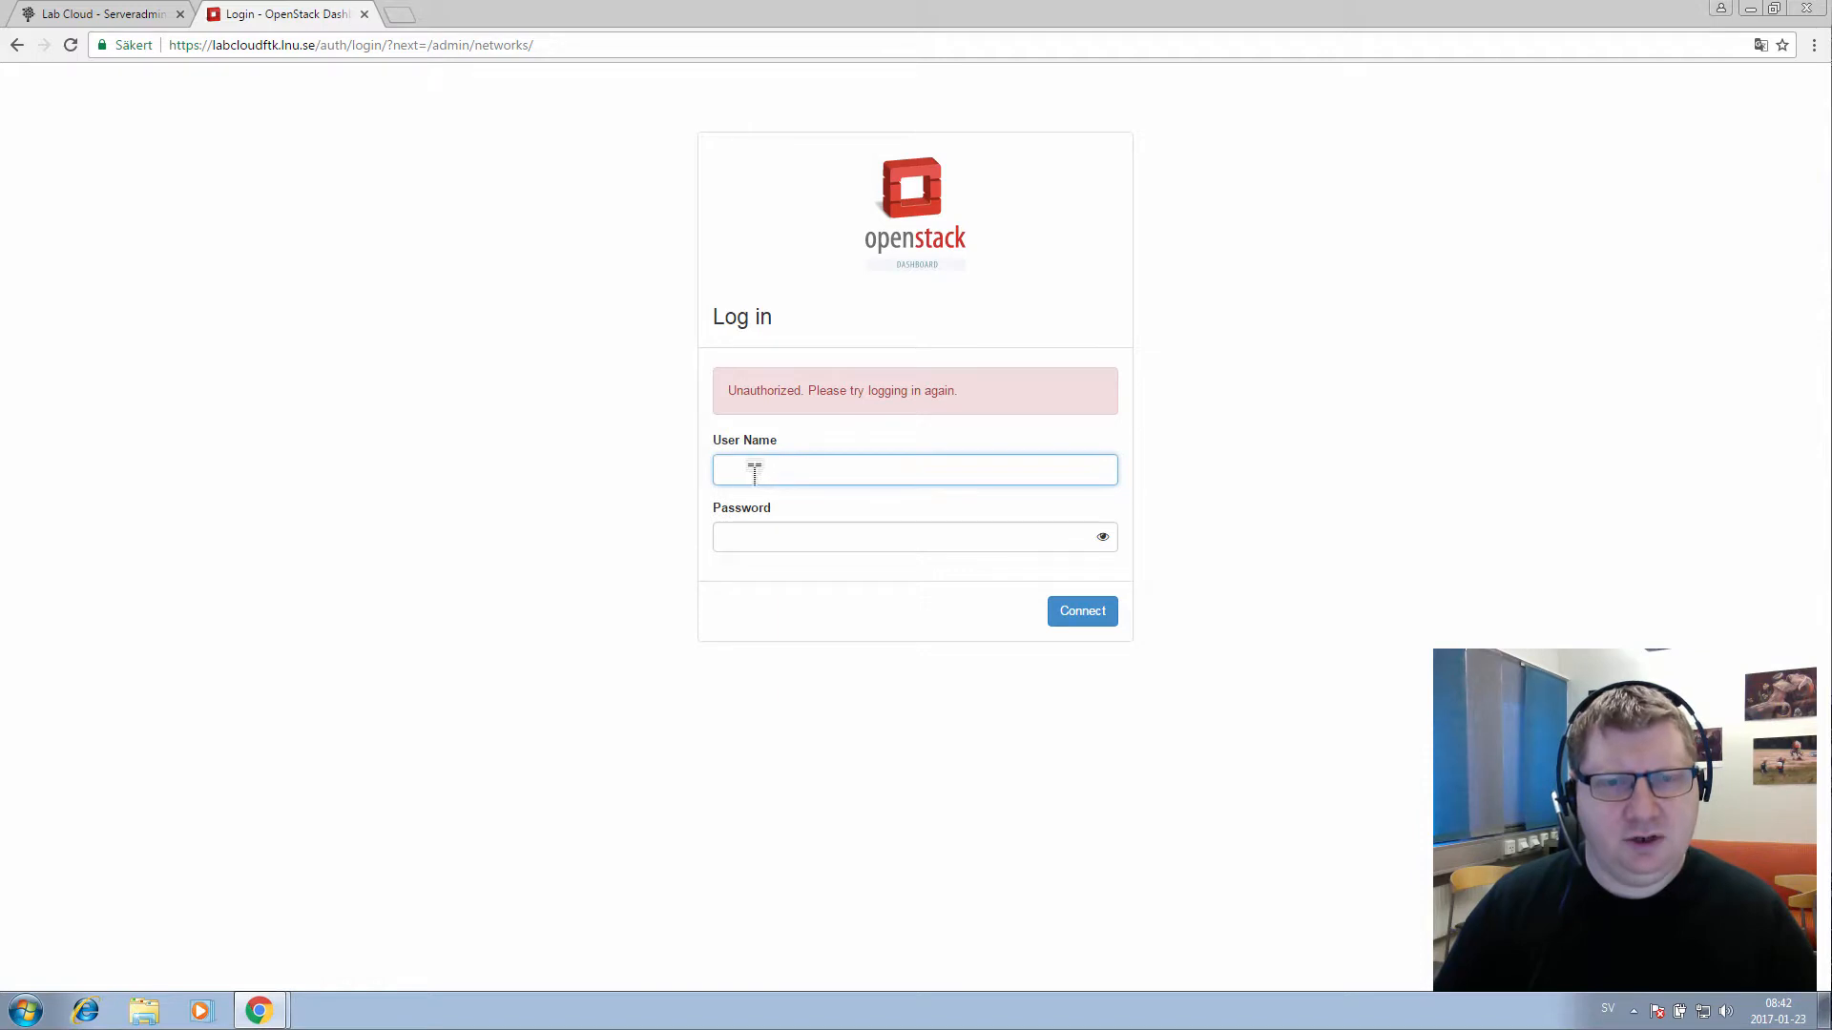
text(damoin)
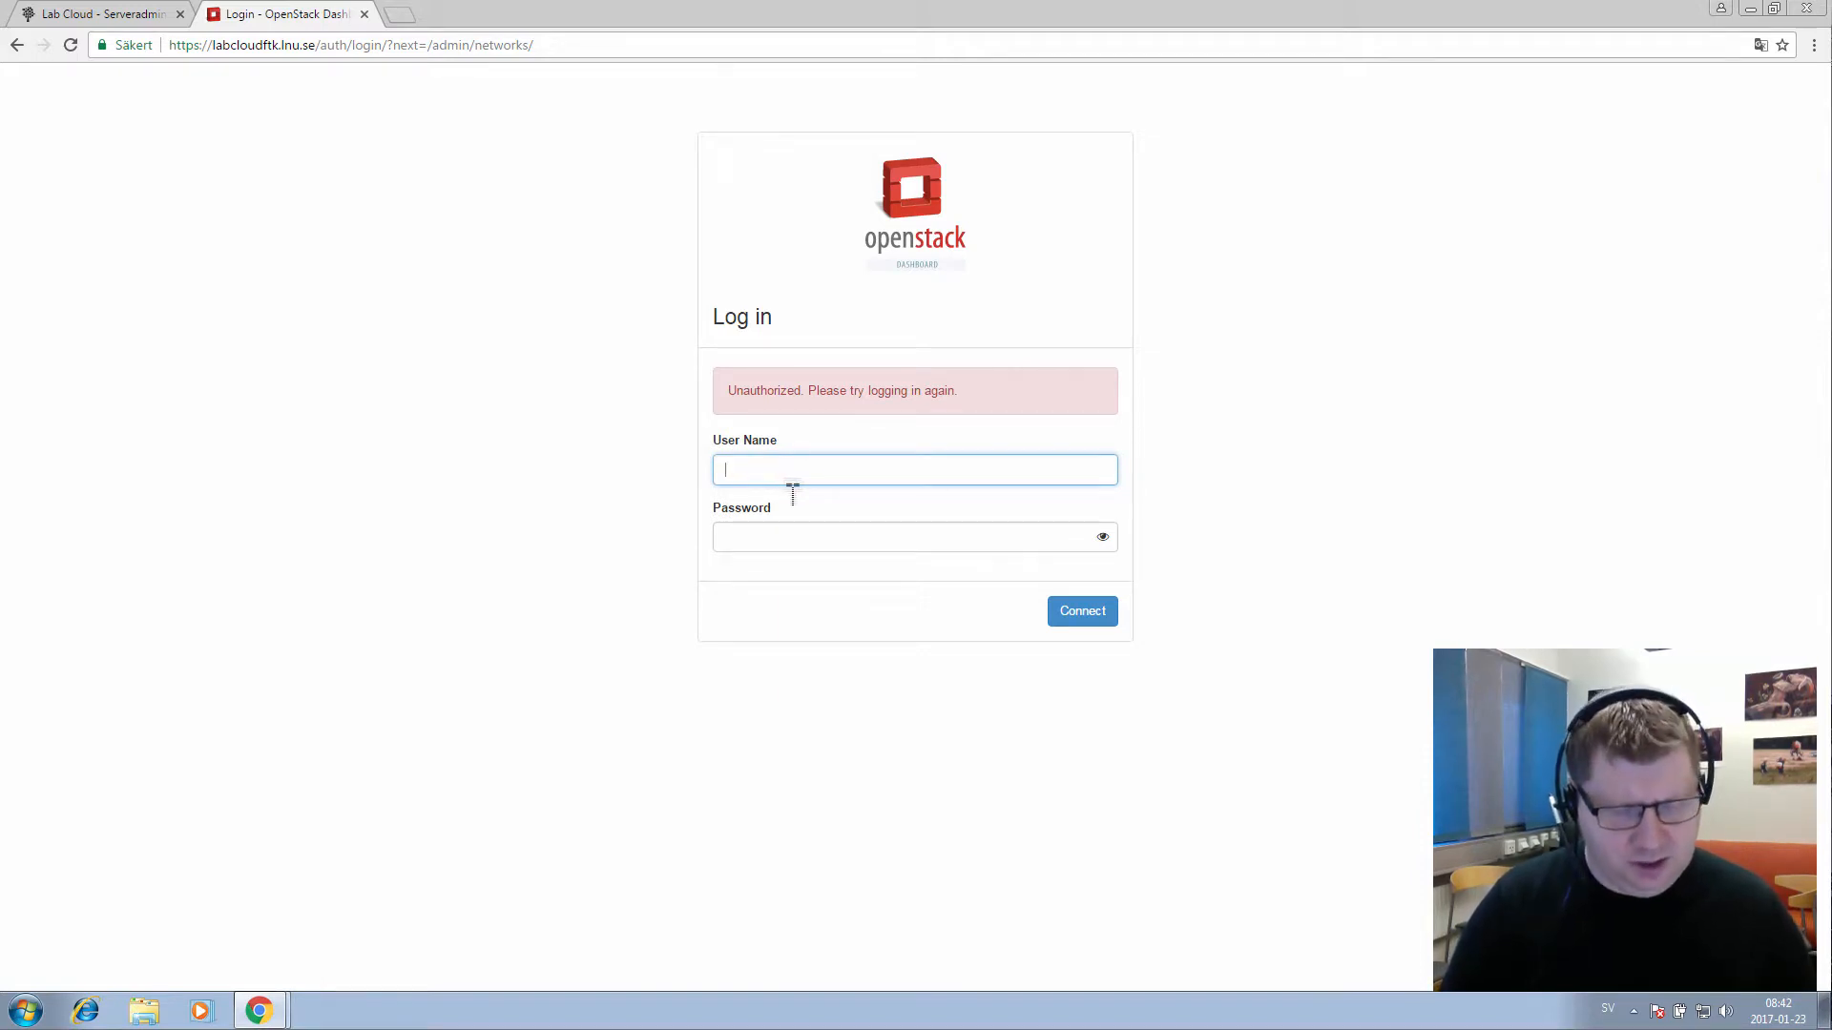
text(emo)
key(Tab)
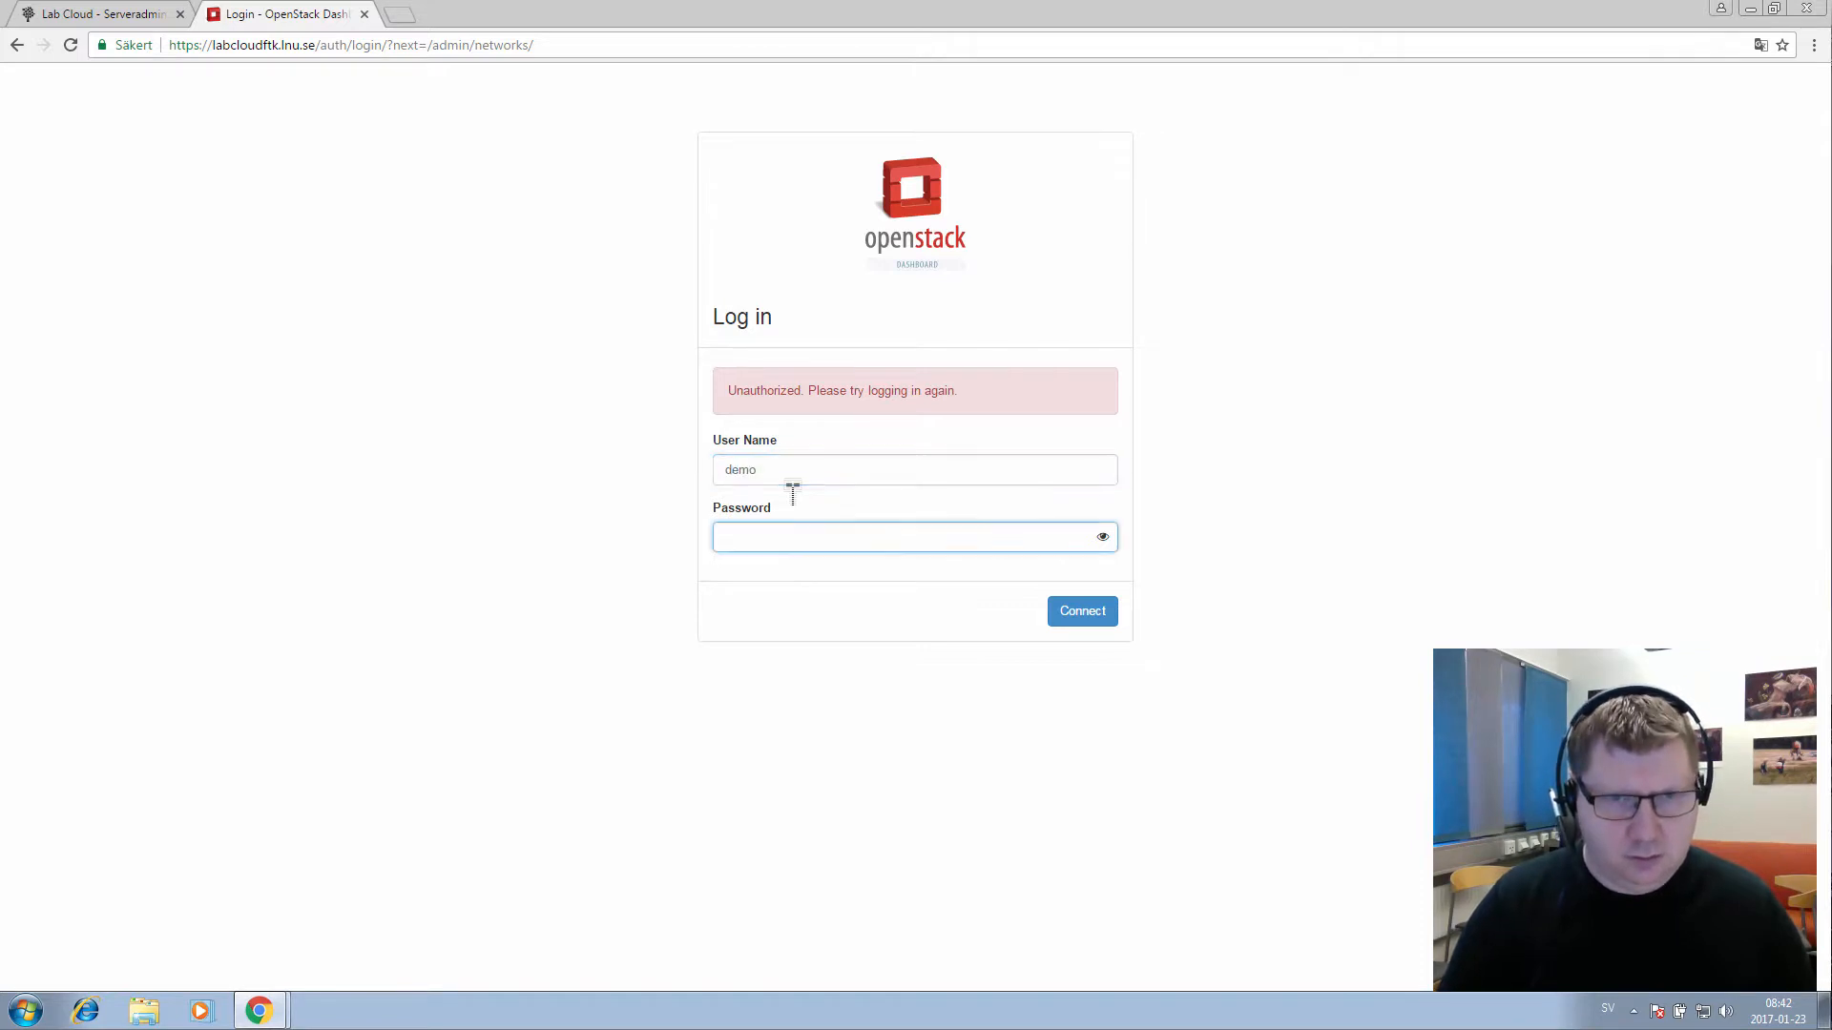
key(ctrl+v)
key(Return)
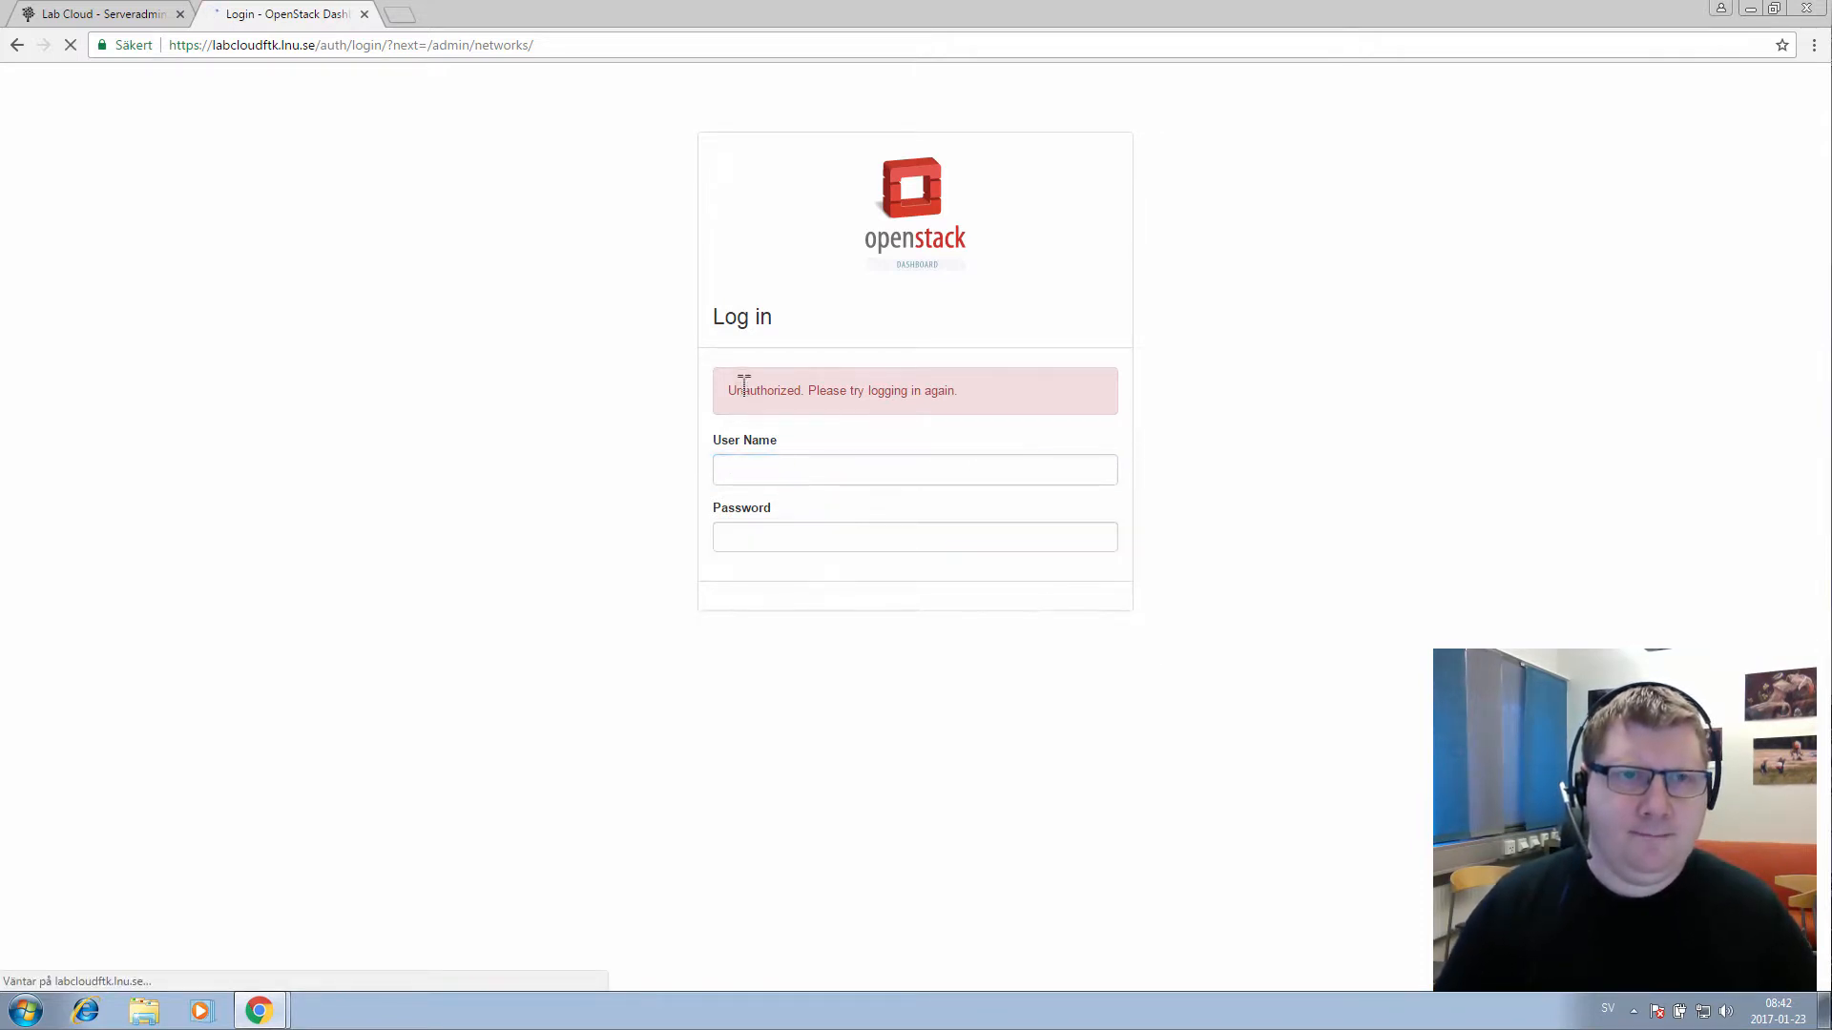
Remove '?next=/admin/networks/' from the login URL and sign in with the corrected user name
click(475, 45)
click(419, 45)
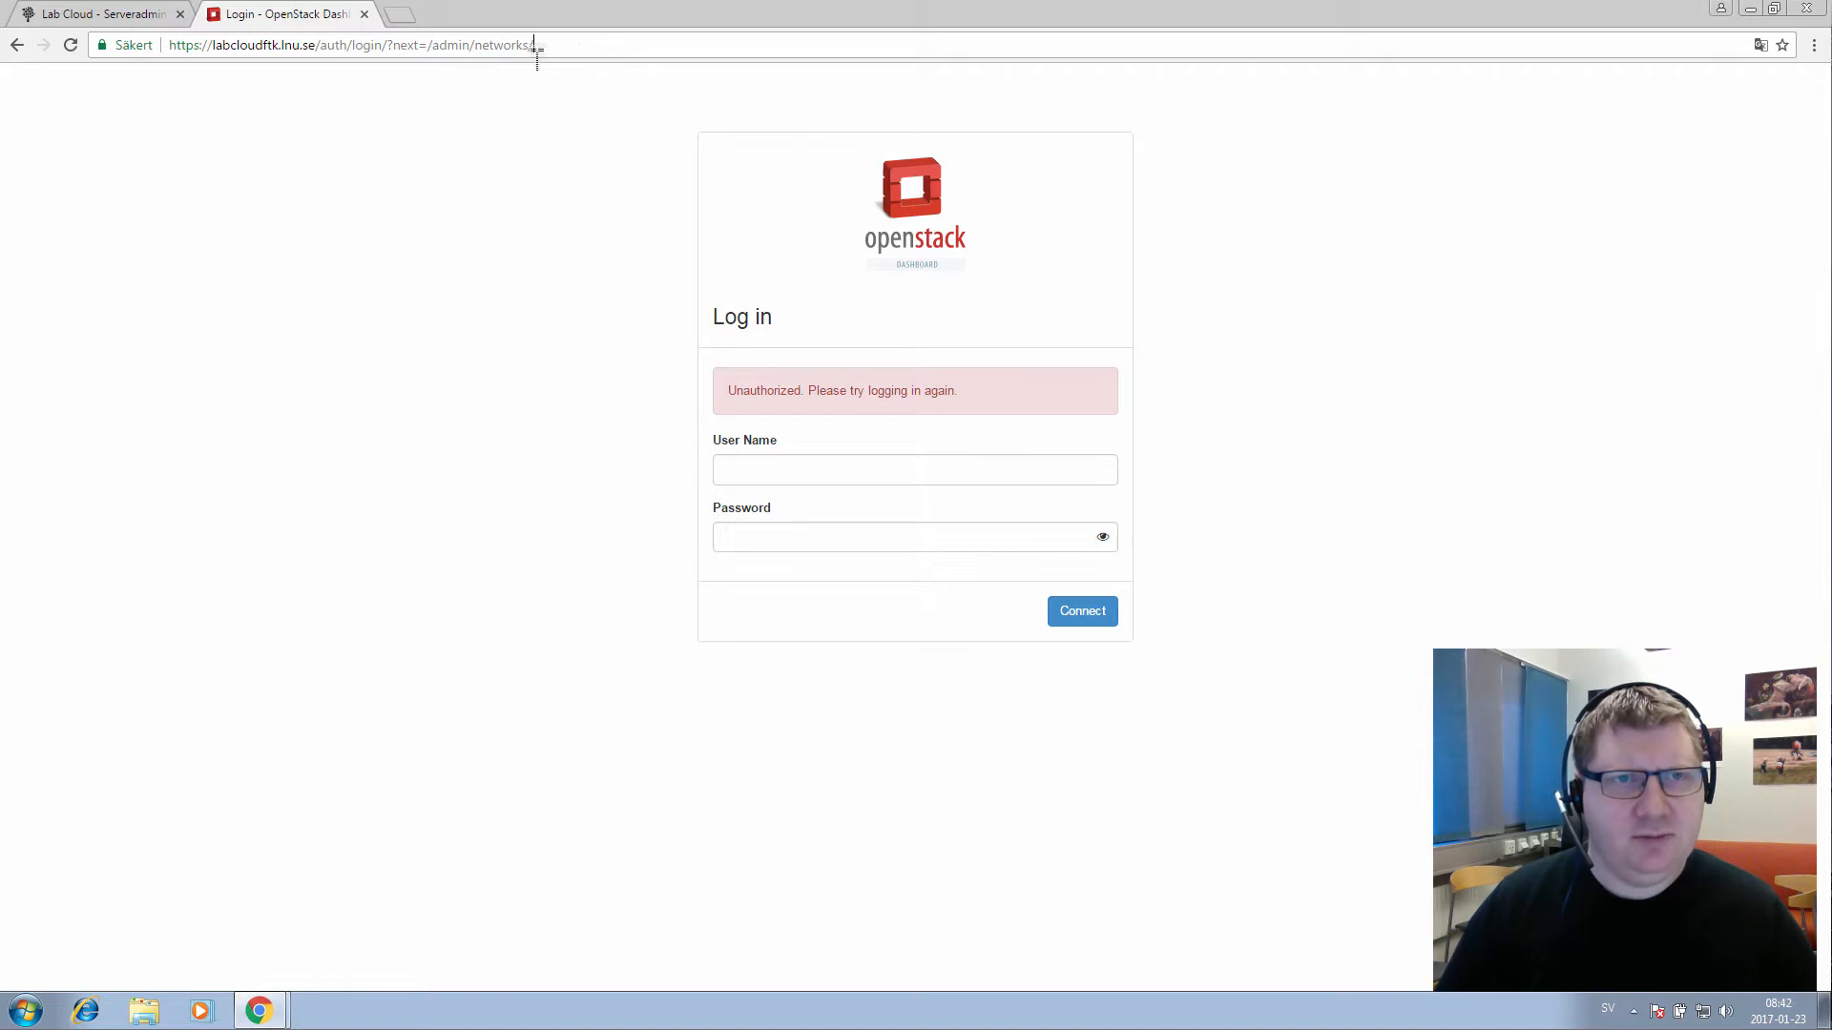
drag(535, 45, 414, 45)
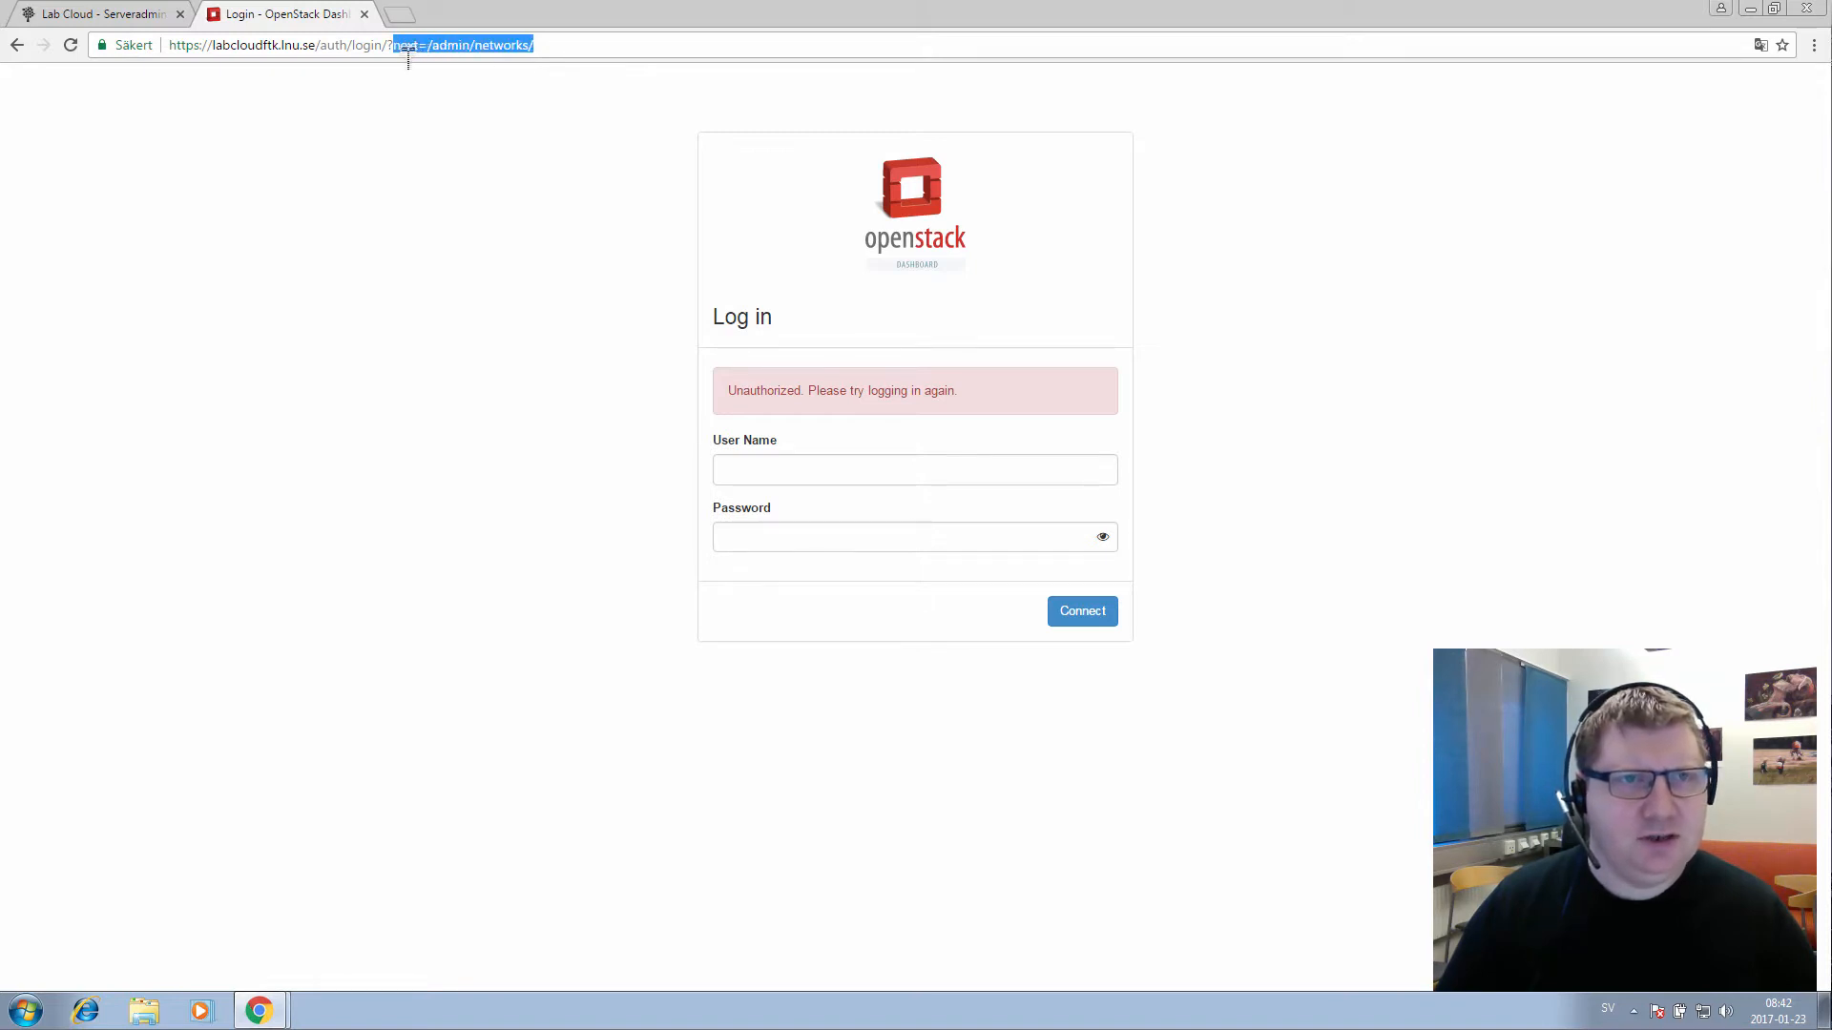
key(BackSpace)
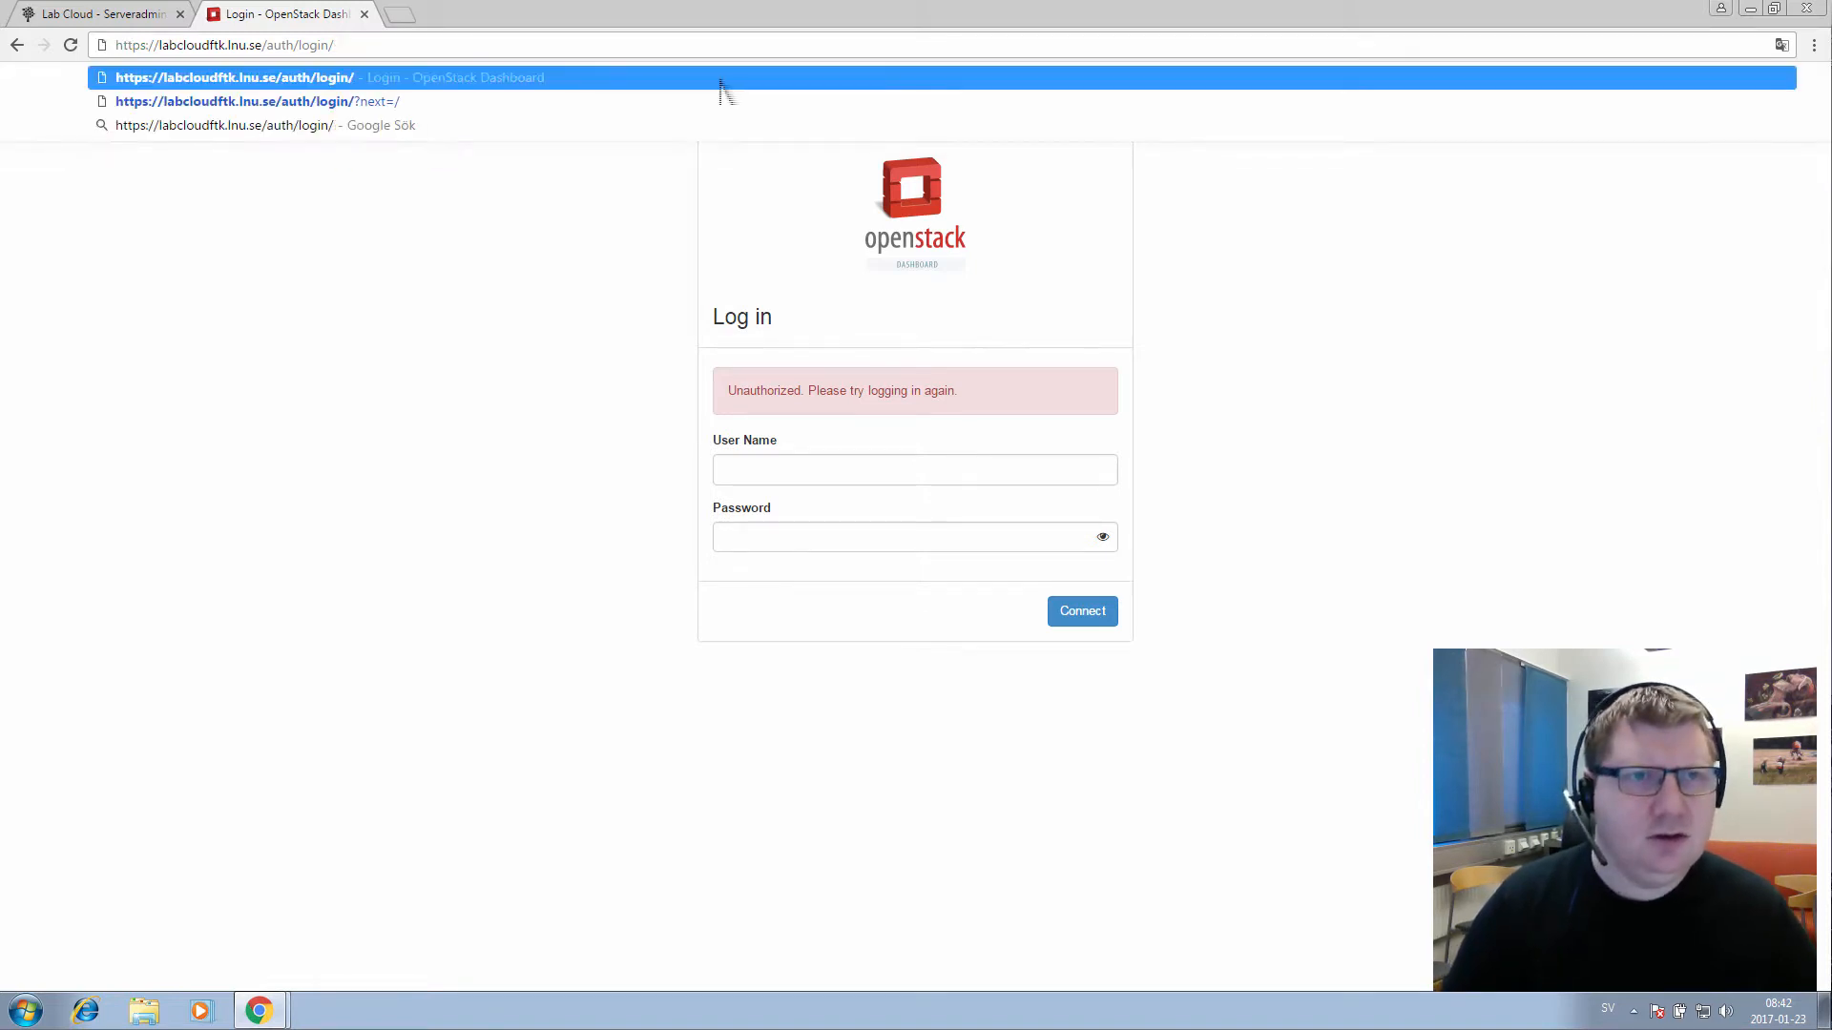
key(Return)
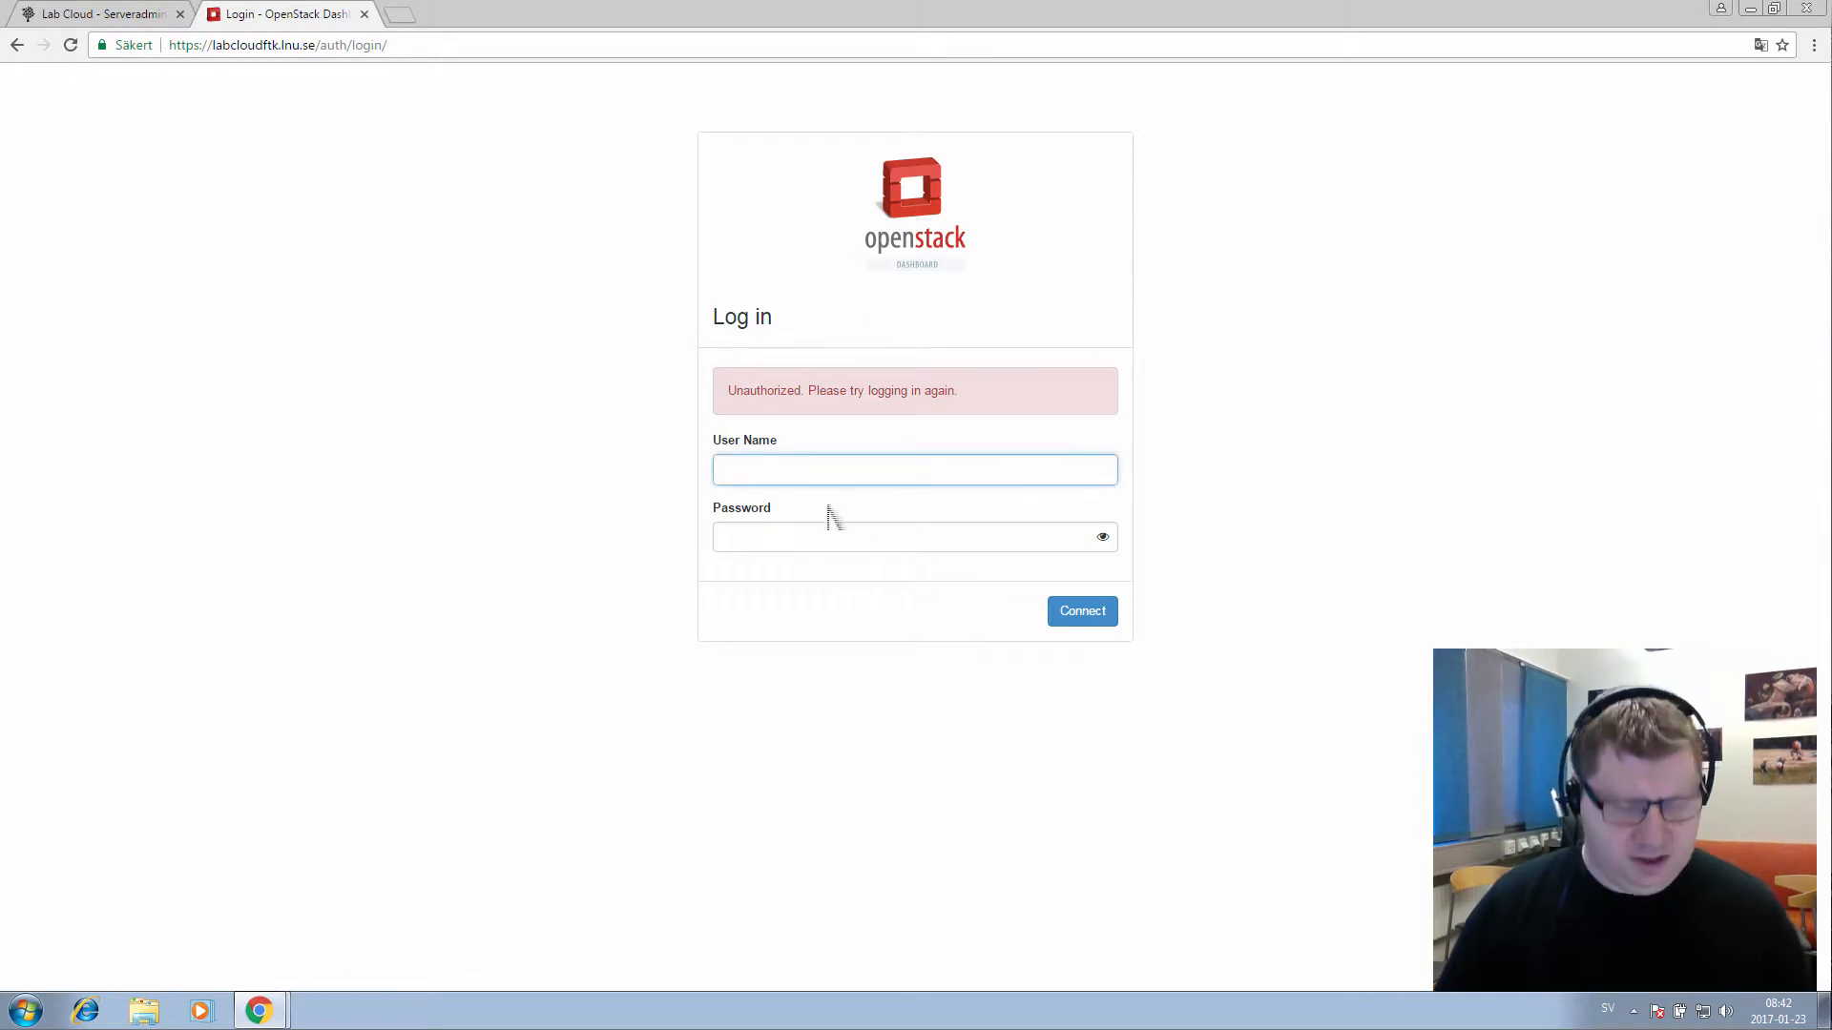
key(BackSpace)
key(BackSpace)
key(BackSpace)
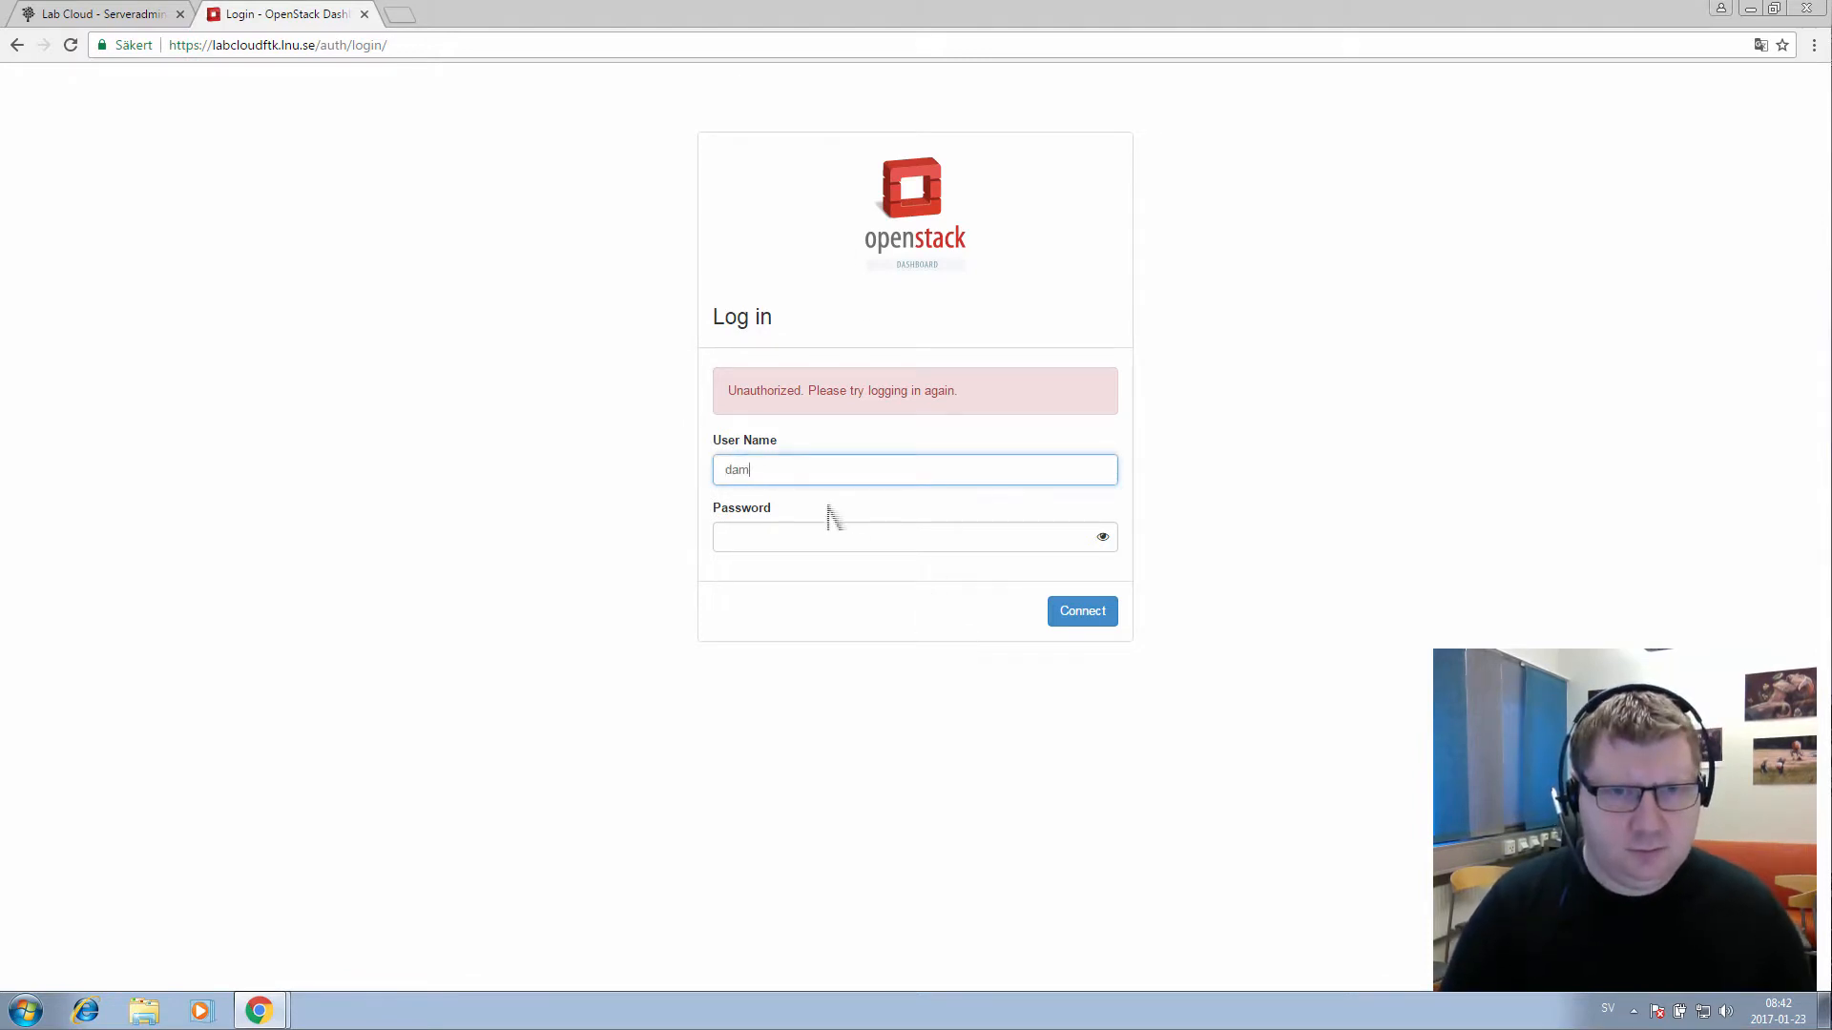
text(o)
key(Tab)
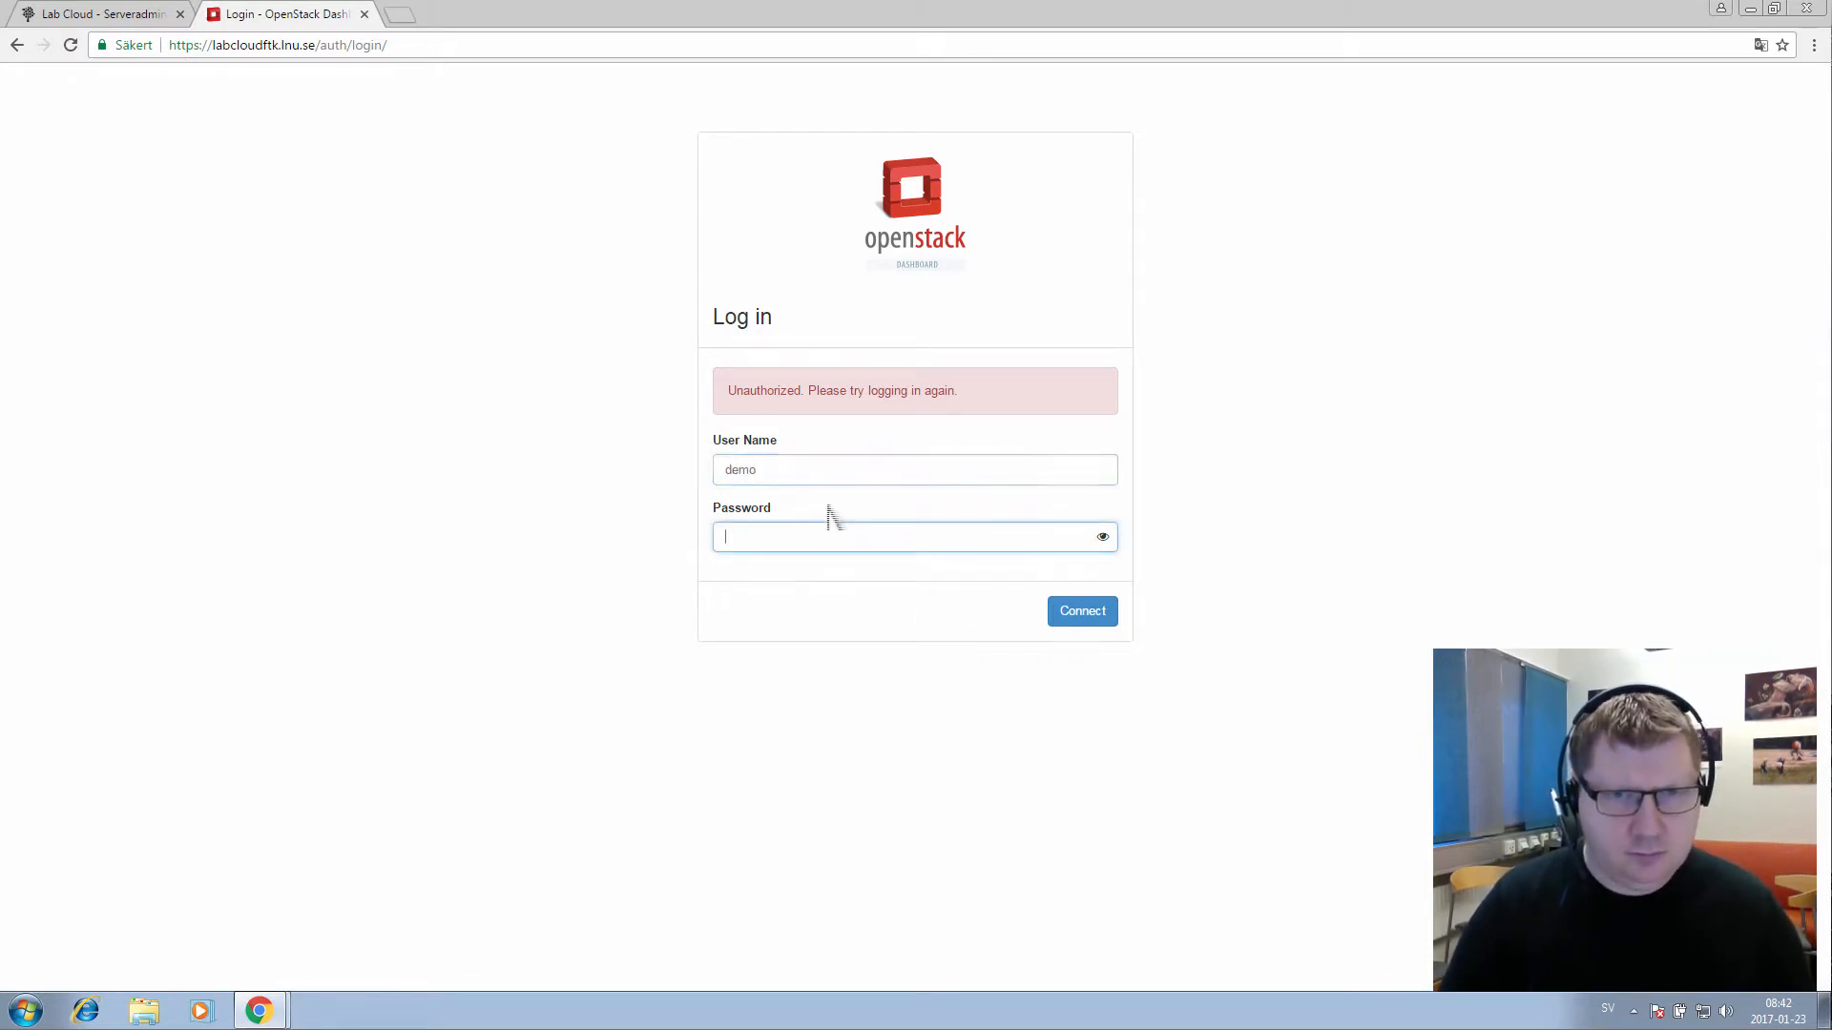
key(Return)
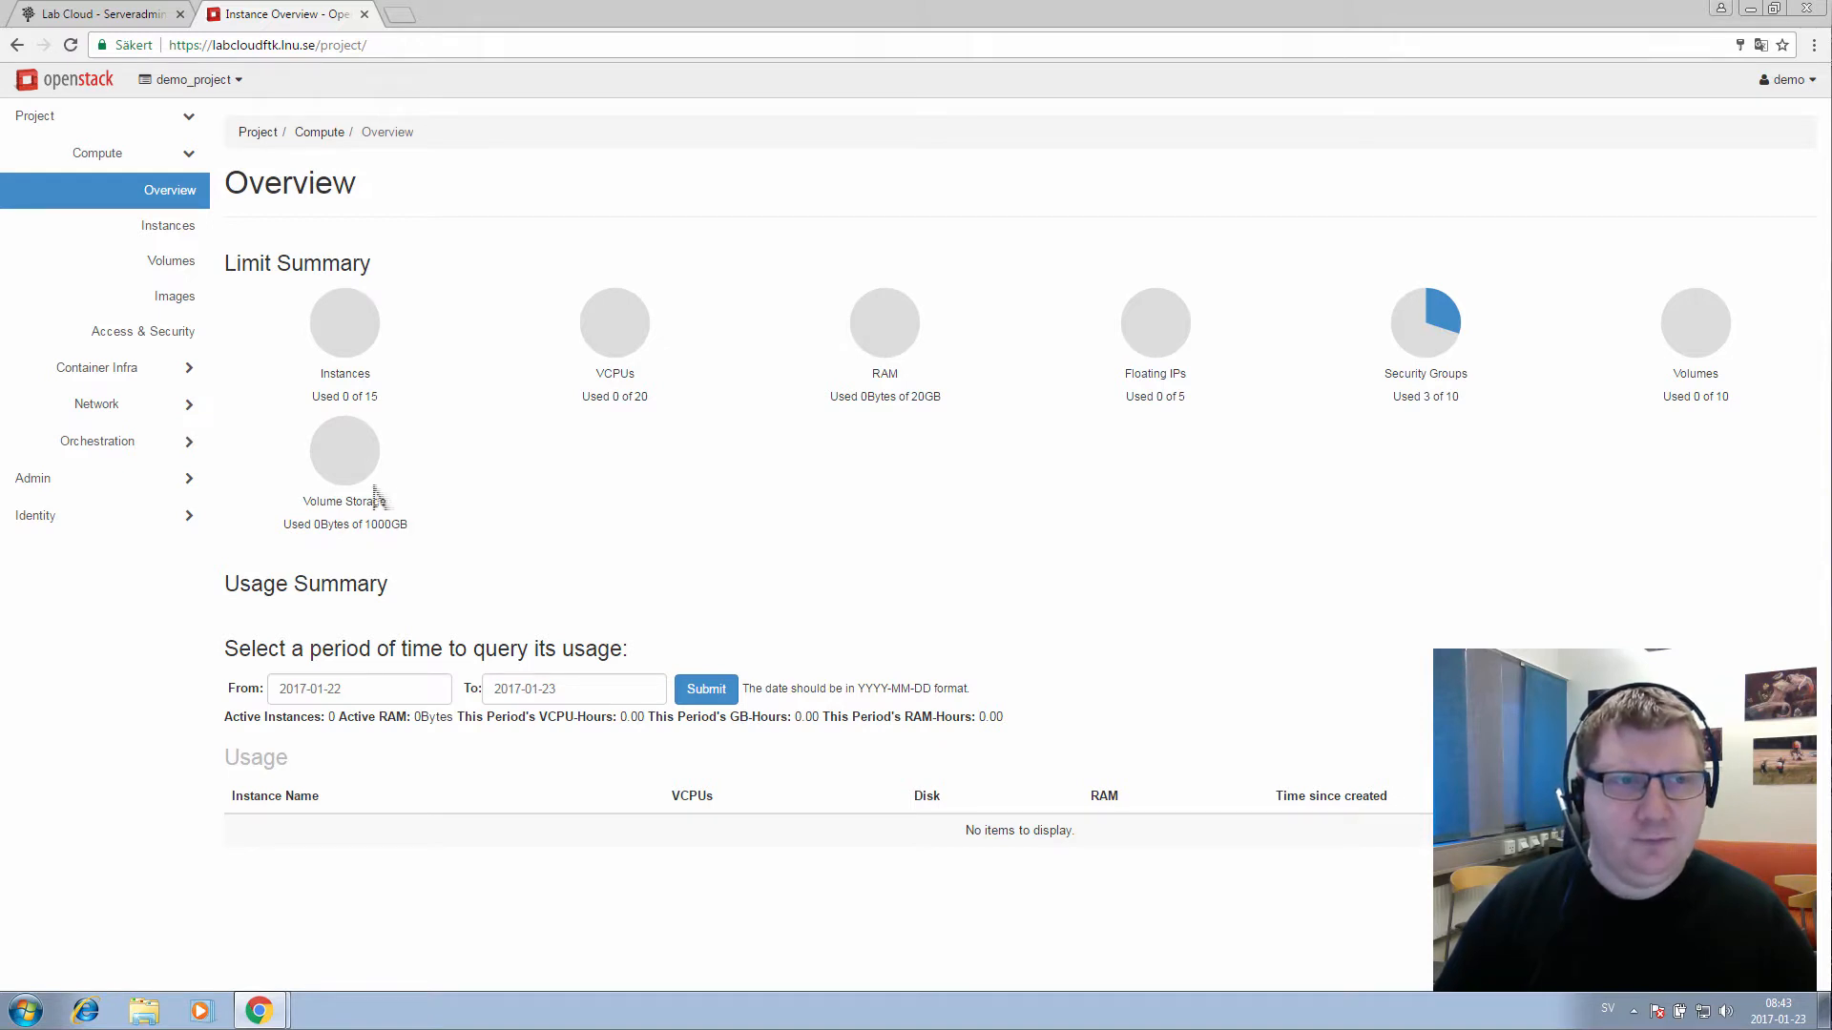
Show the labelled Network Topology graph, then return to Compute > Overview
click(163, 418)
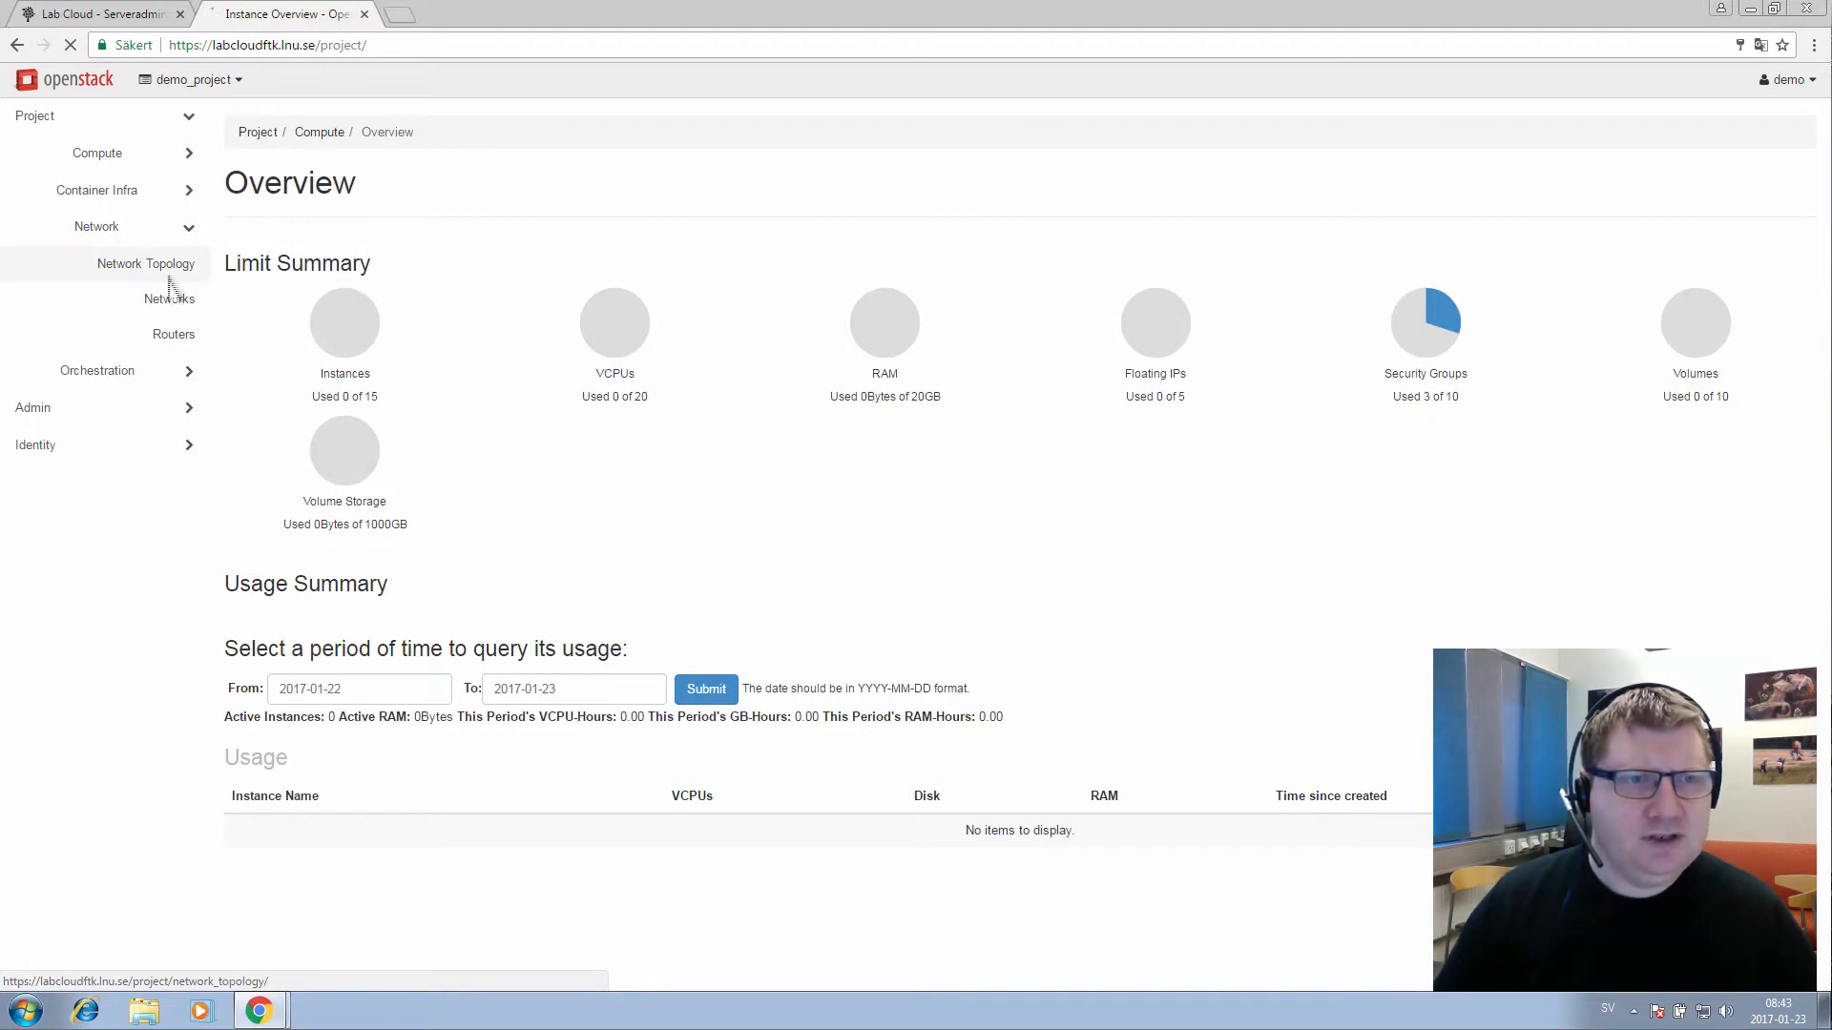
click(170, 271)
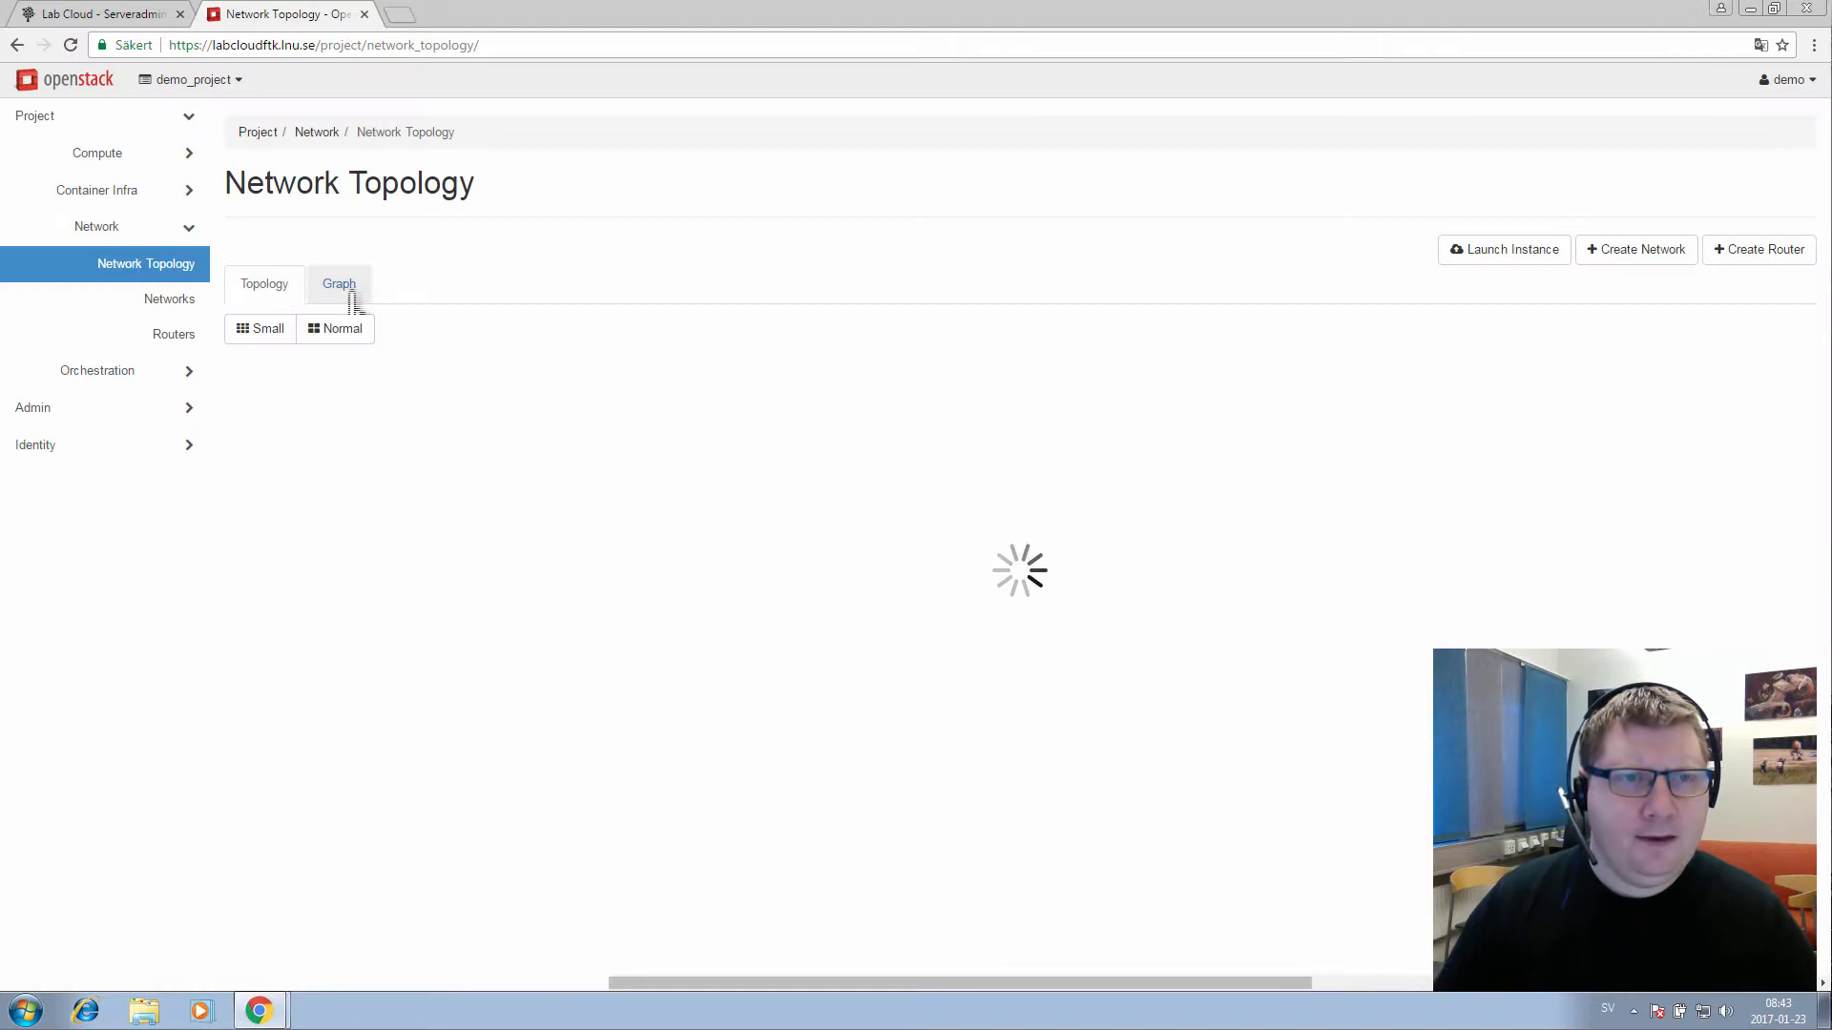
click(351, 298)
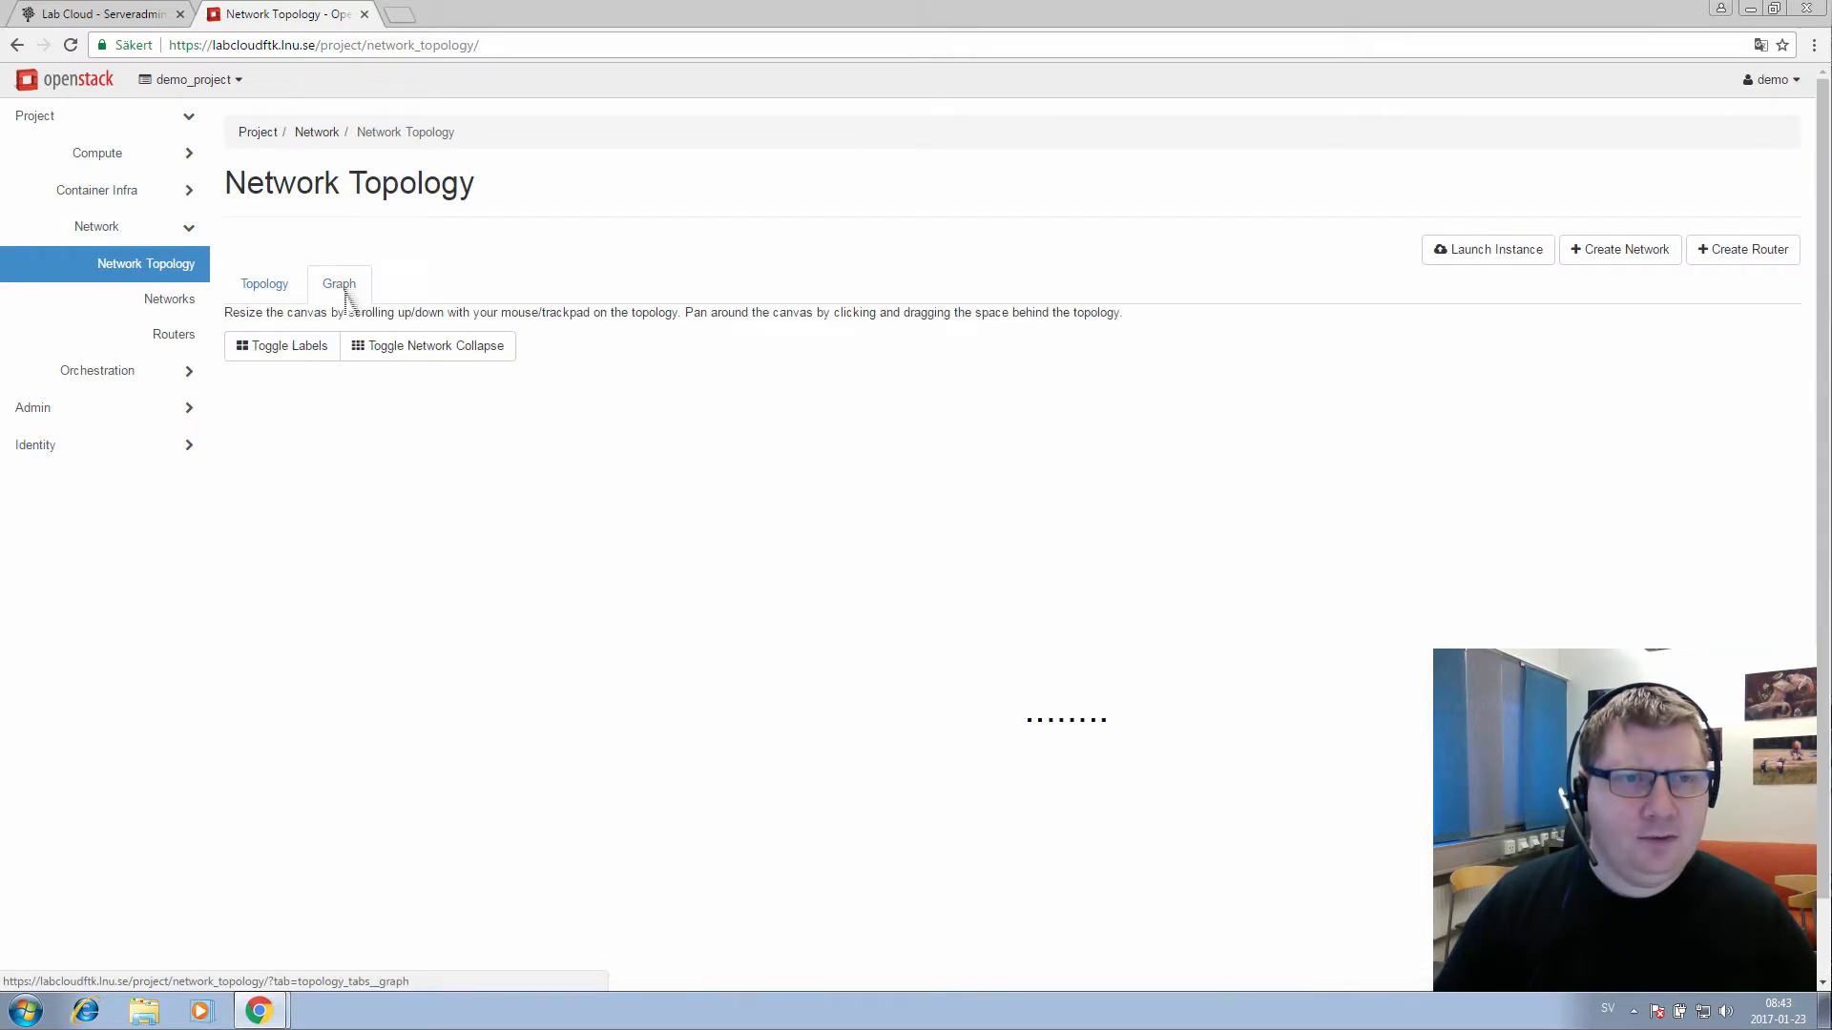
click(285, 351)
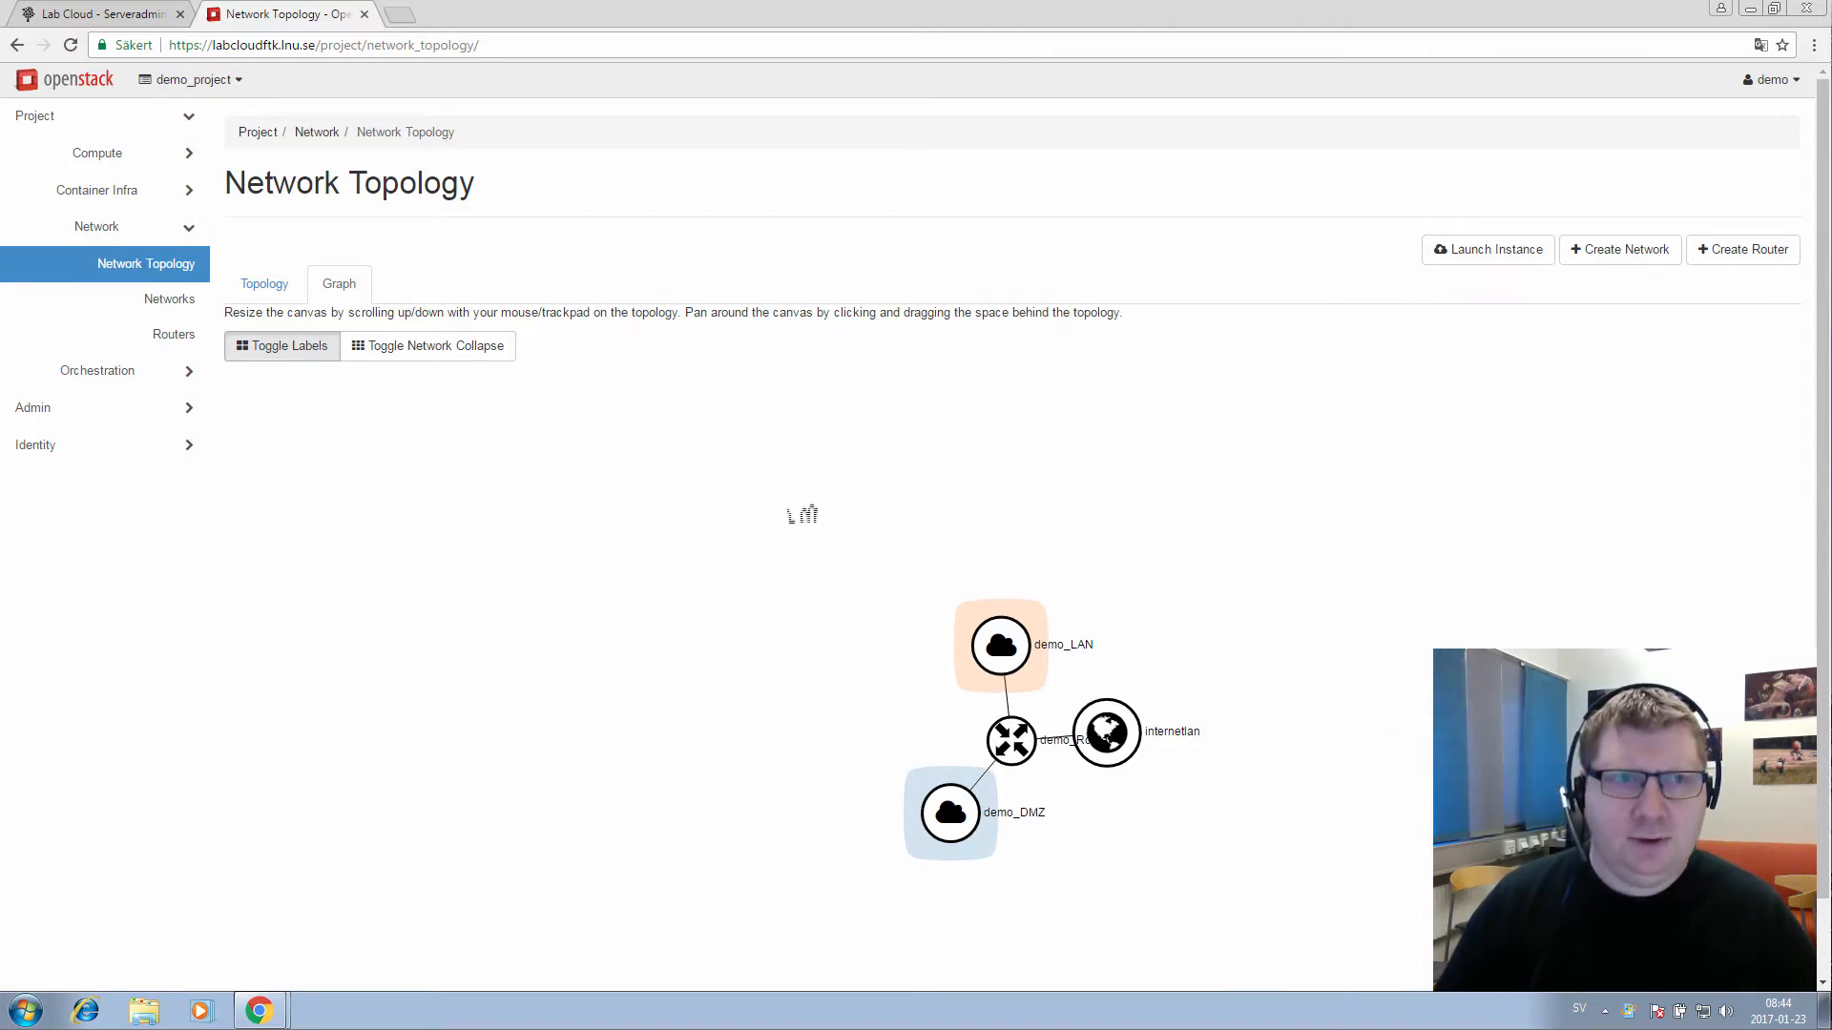
click(153, 156)
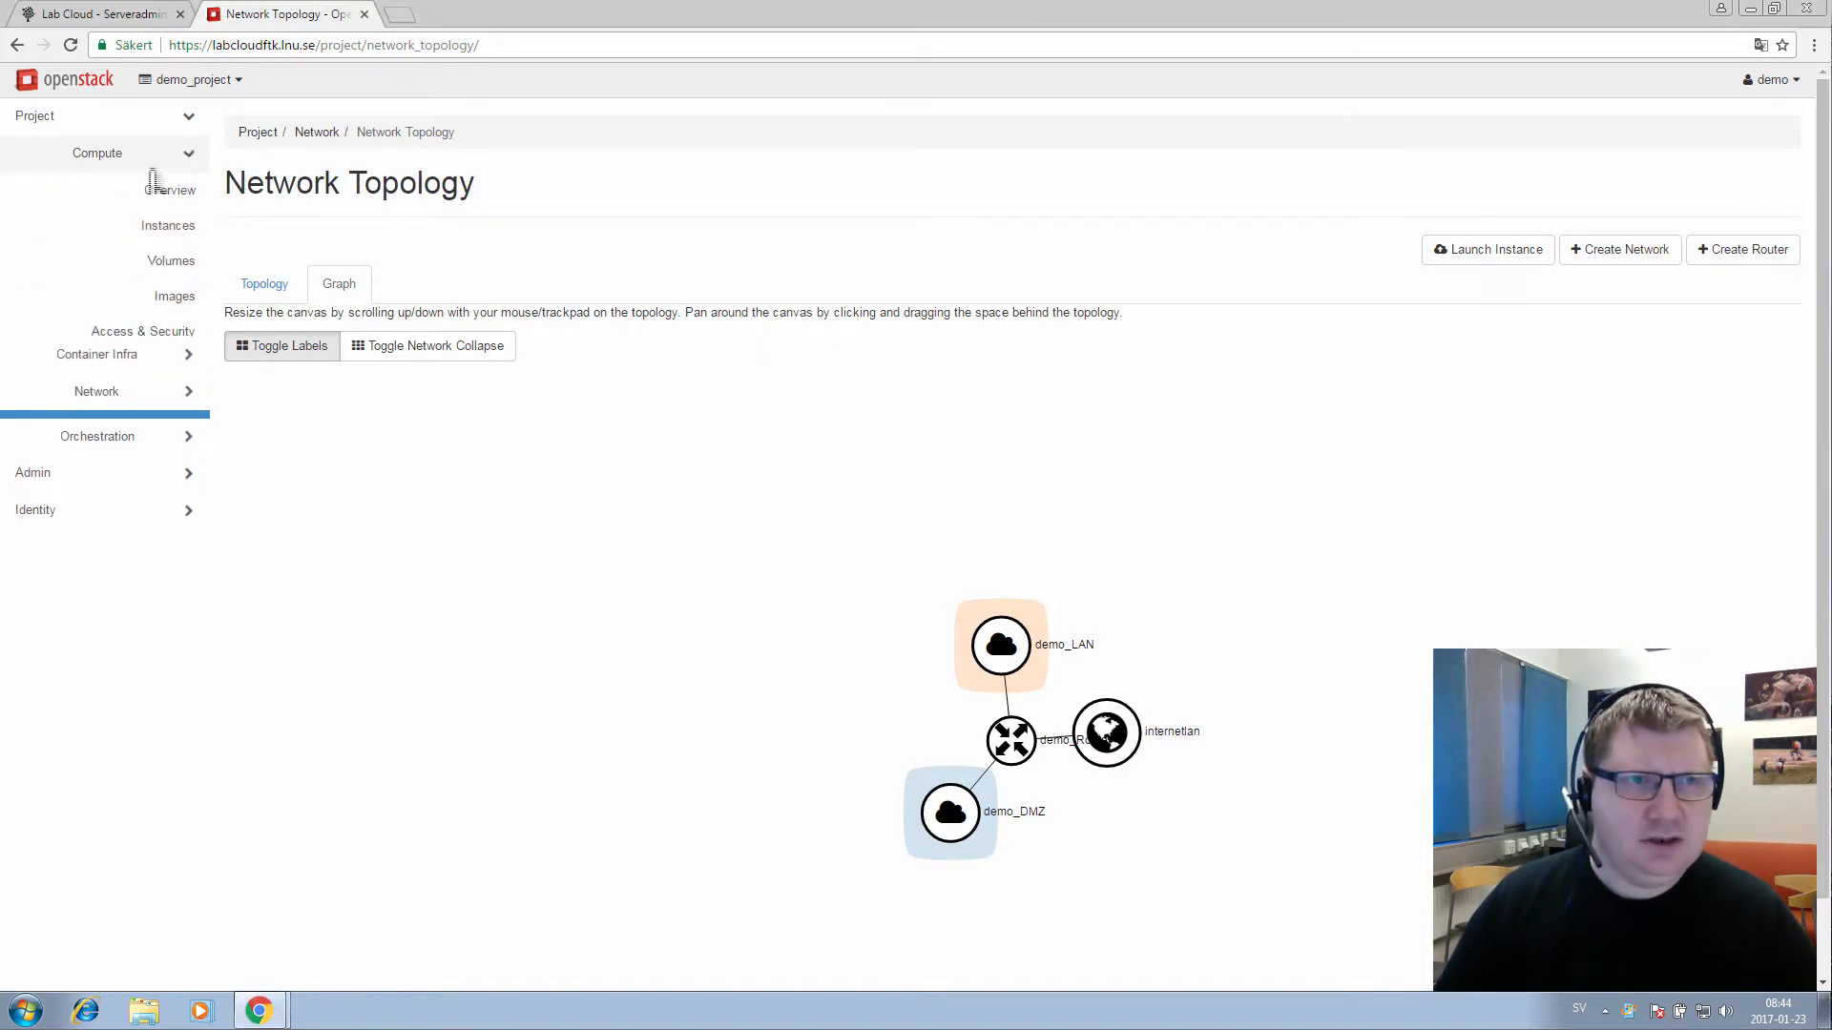
click(165, 196)
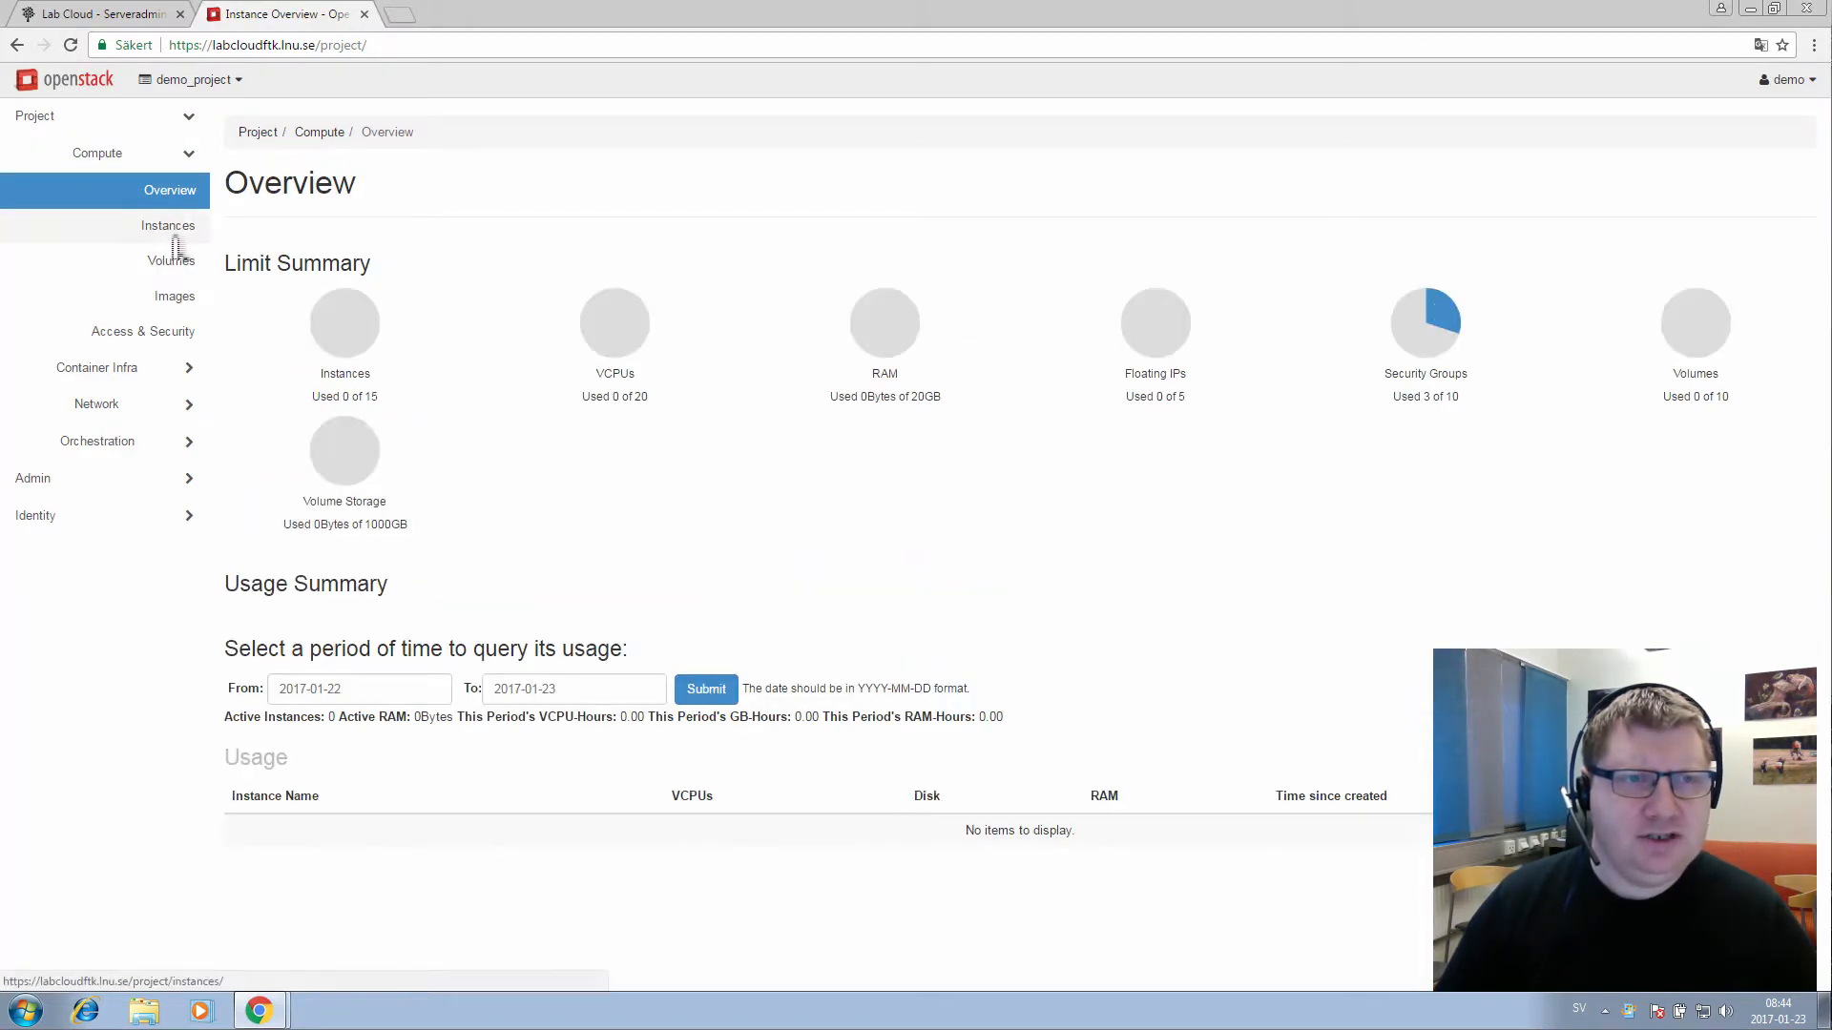
Go to Compute > Instances and start the Launch Instance wizard
click(175, 247)
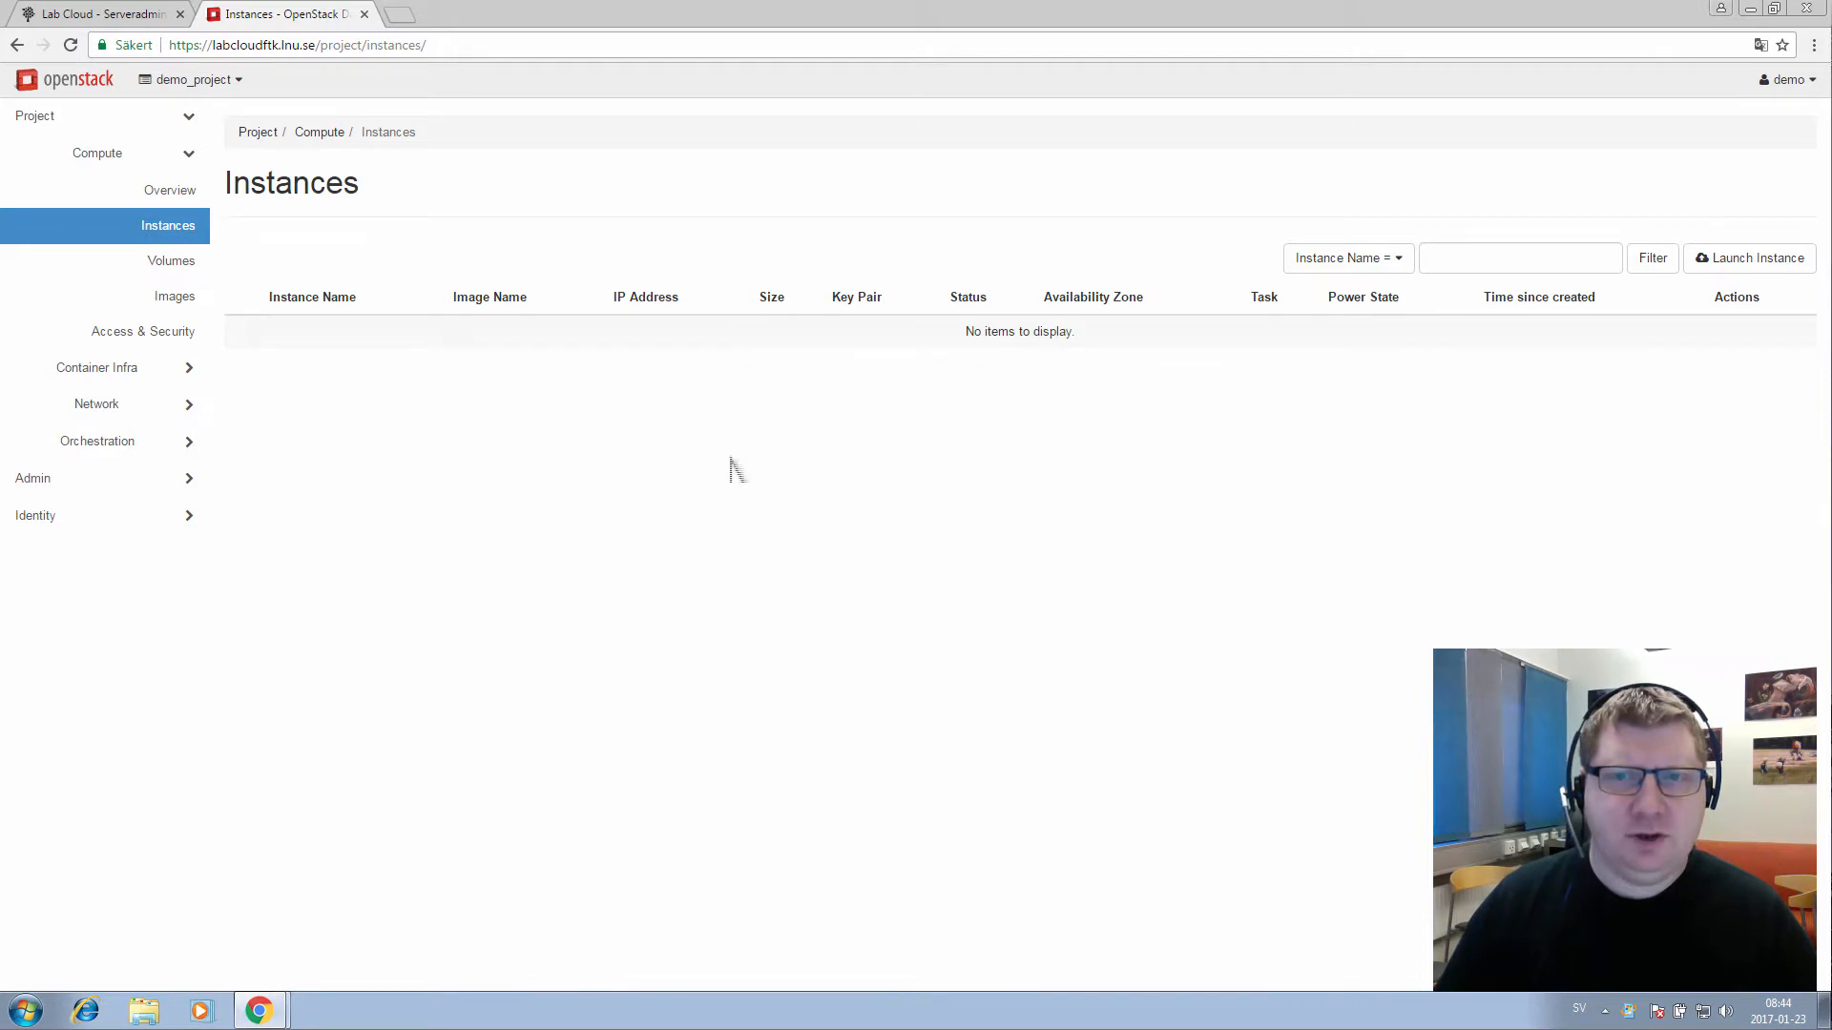
click(1734, 272)
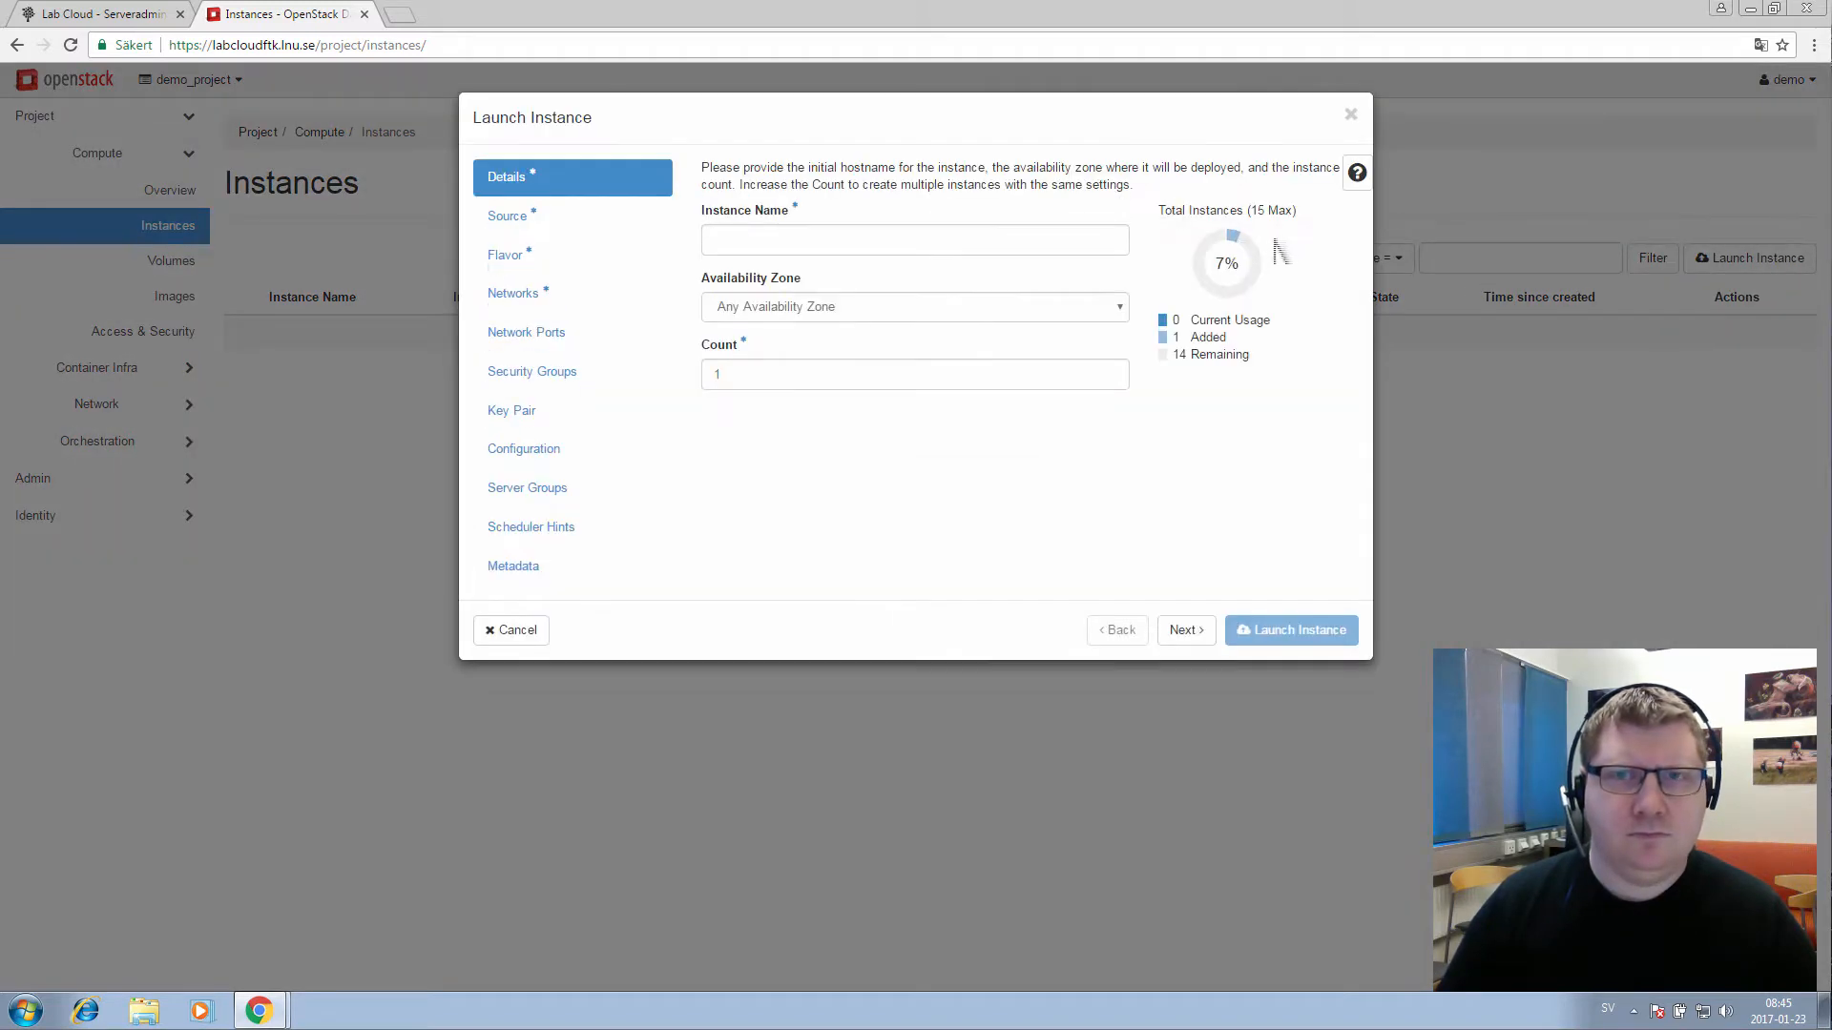
Name the instance Windows Server Demo in the Windows computers zone and continue to Source
click(804, 246)
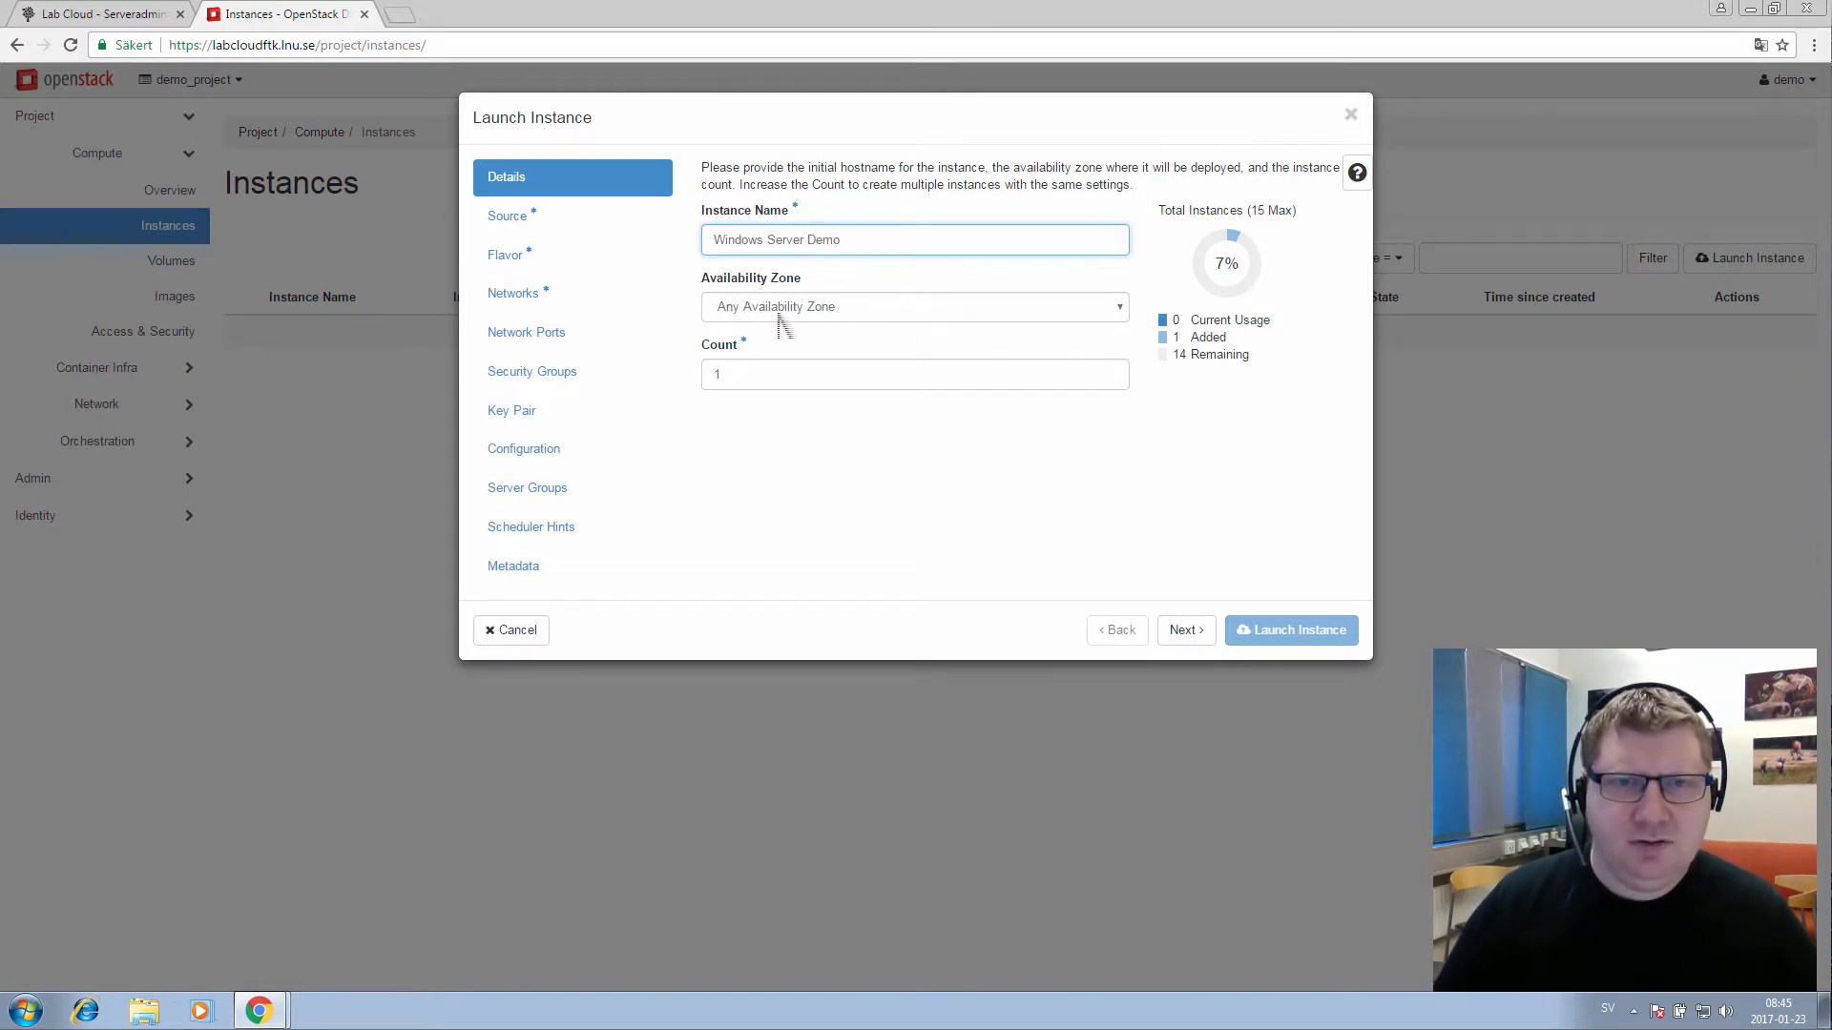
click(809, 324)
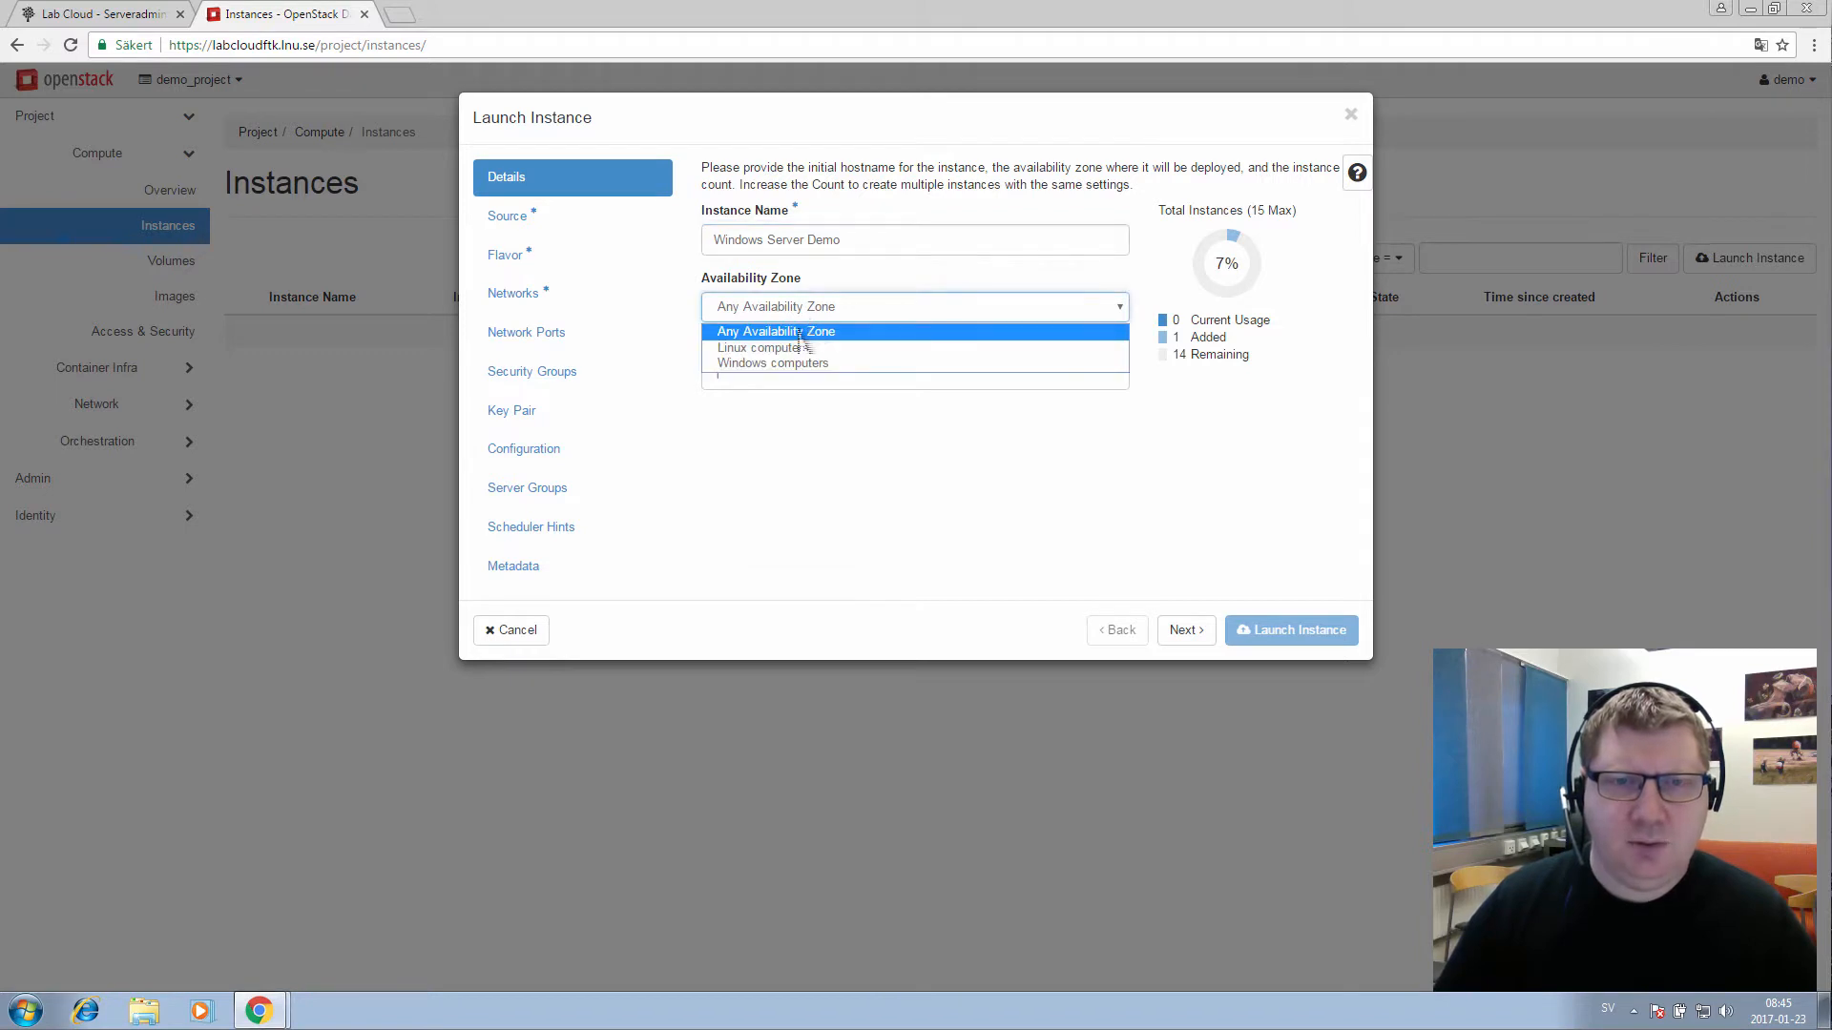
key(Up)
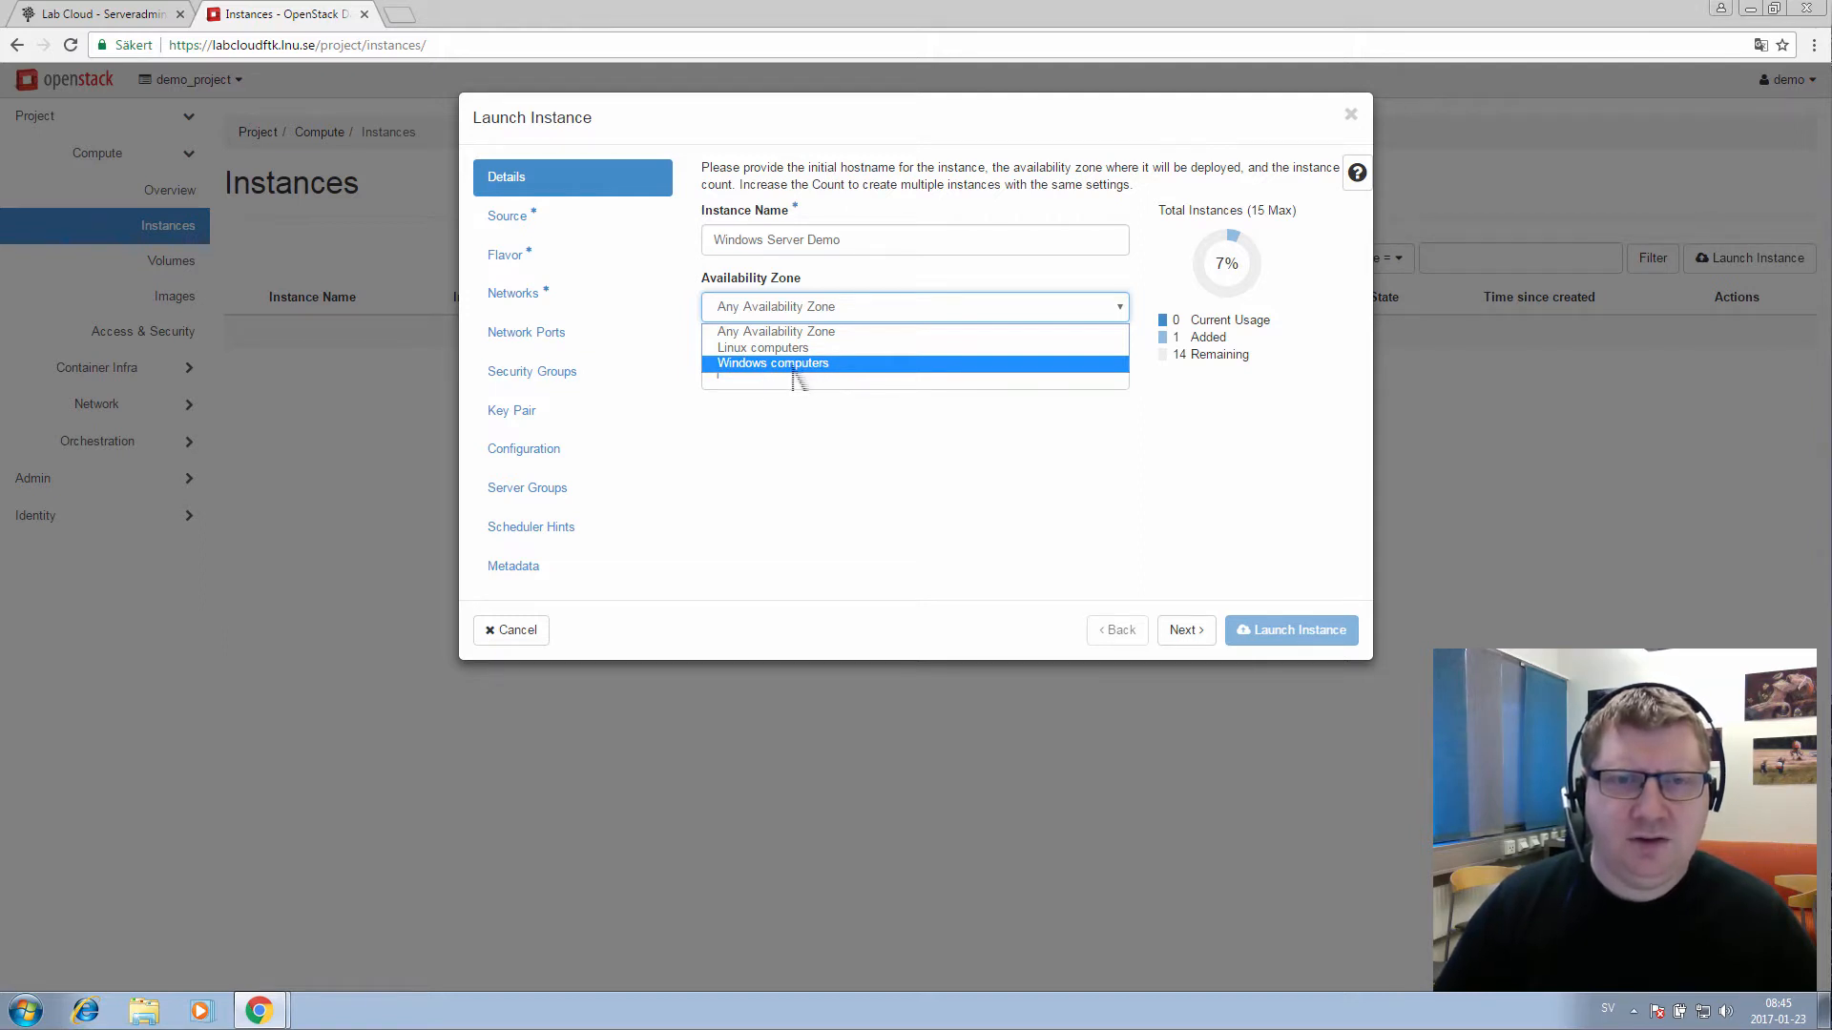
key(Up)
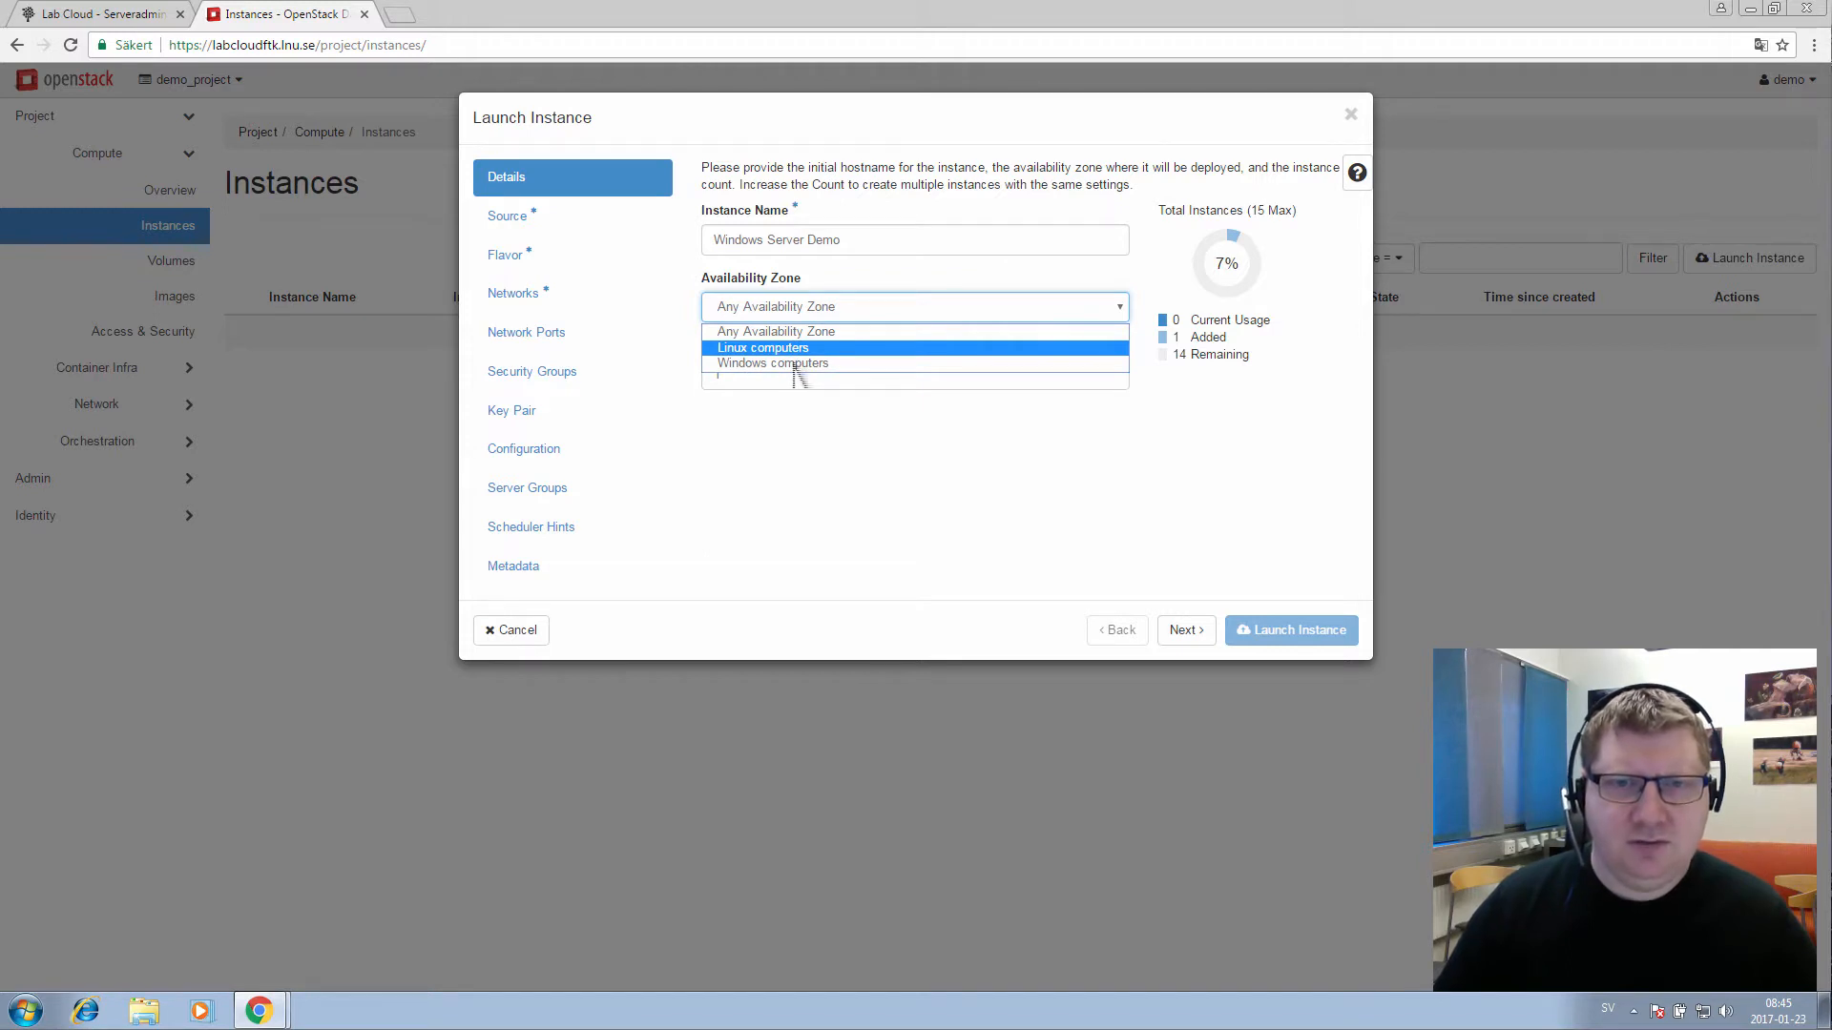
key(Up)
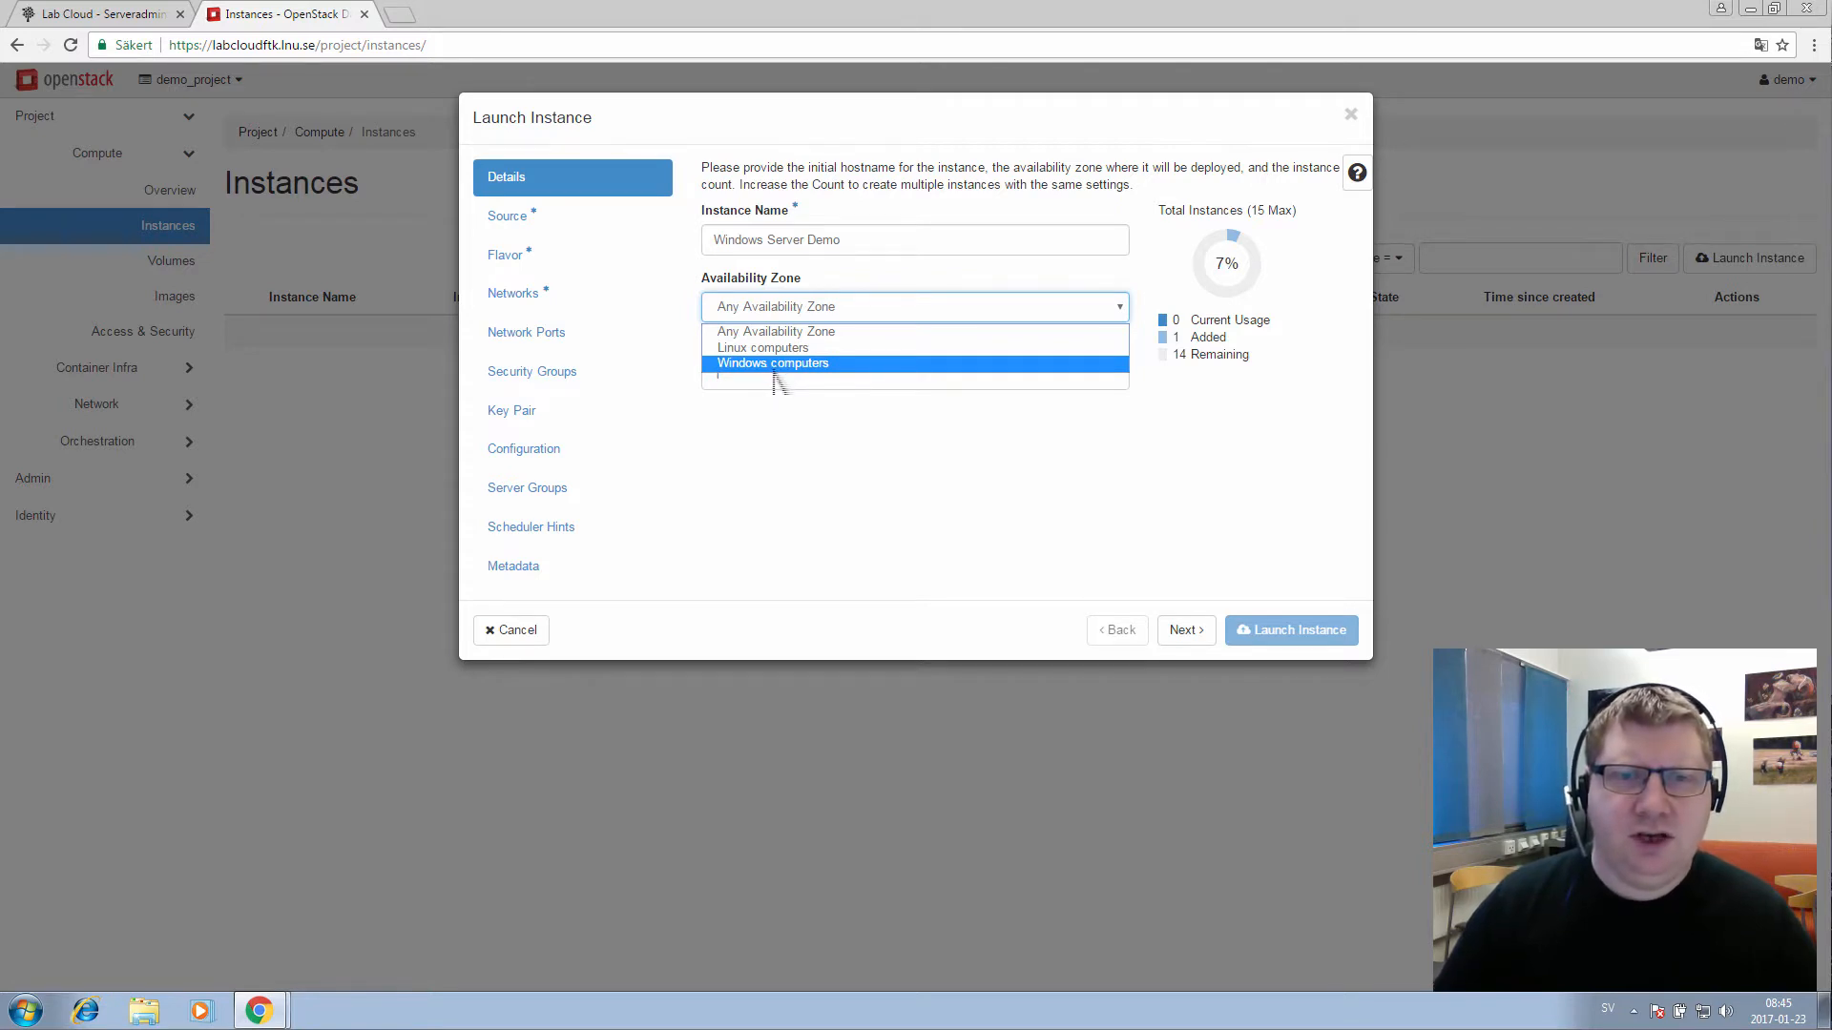
key(Up)
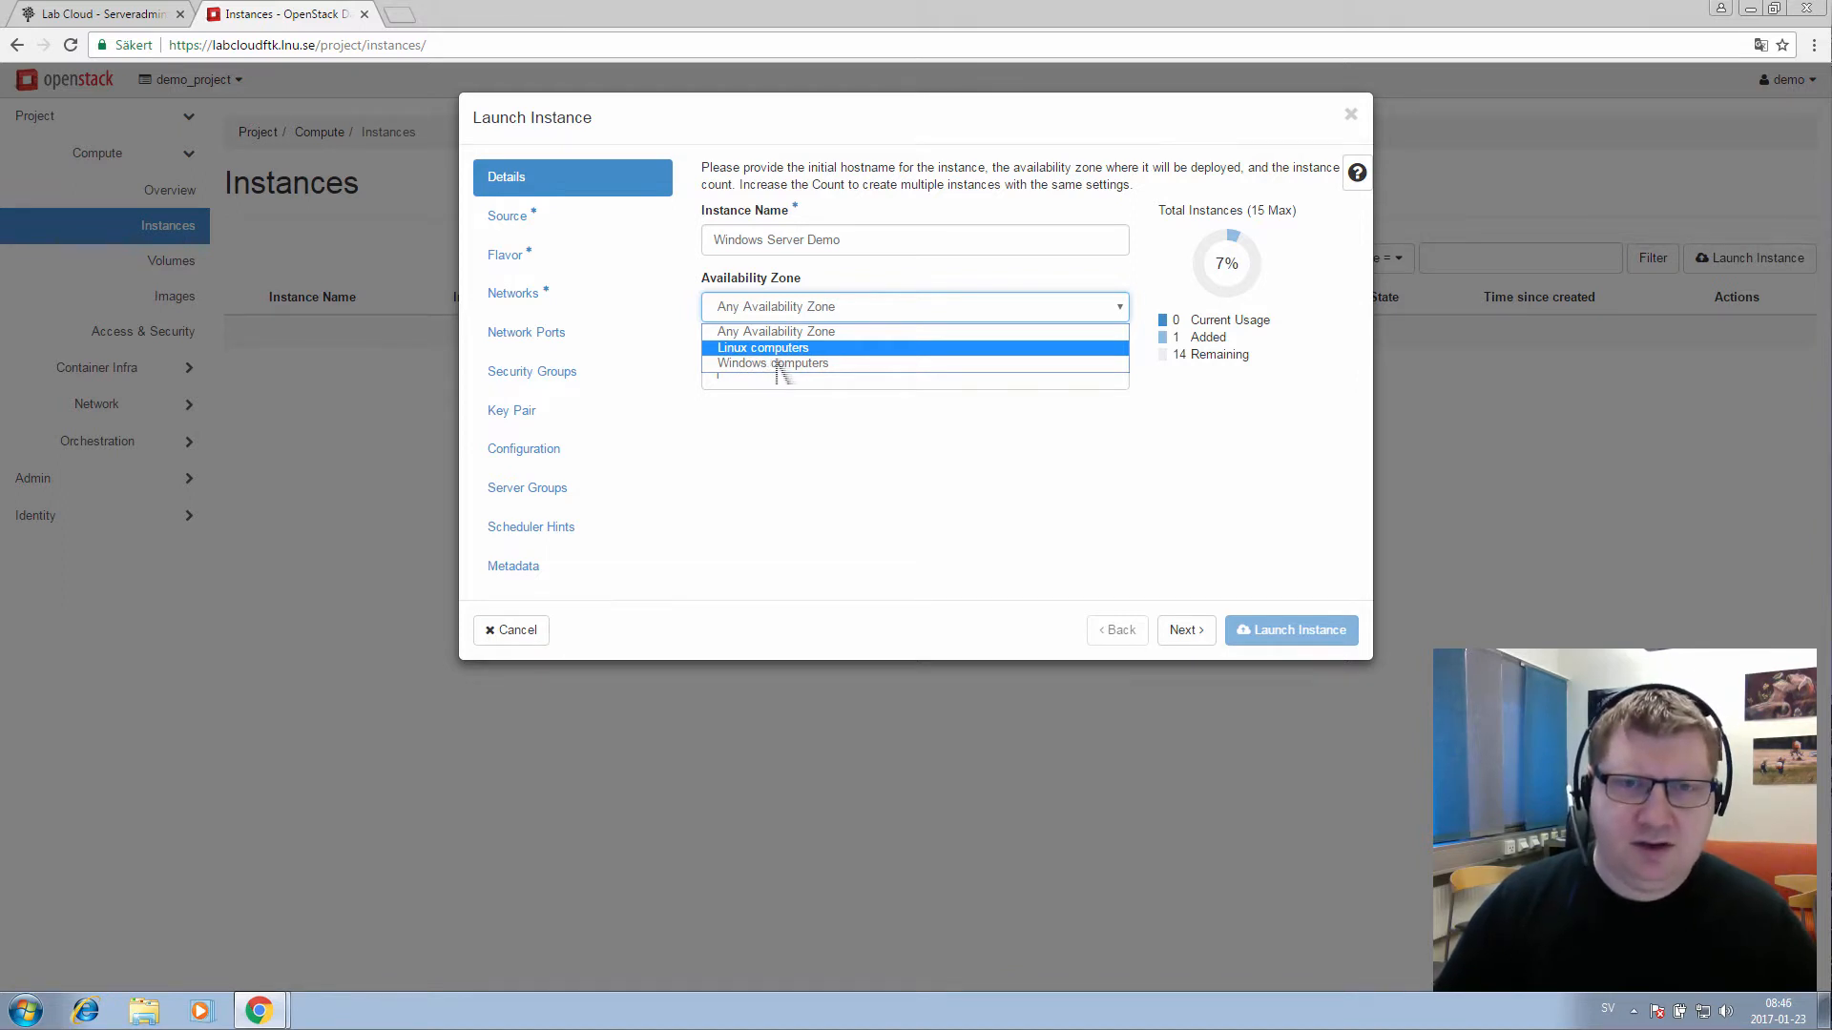
key(Down)
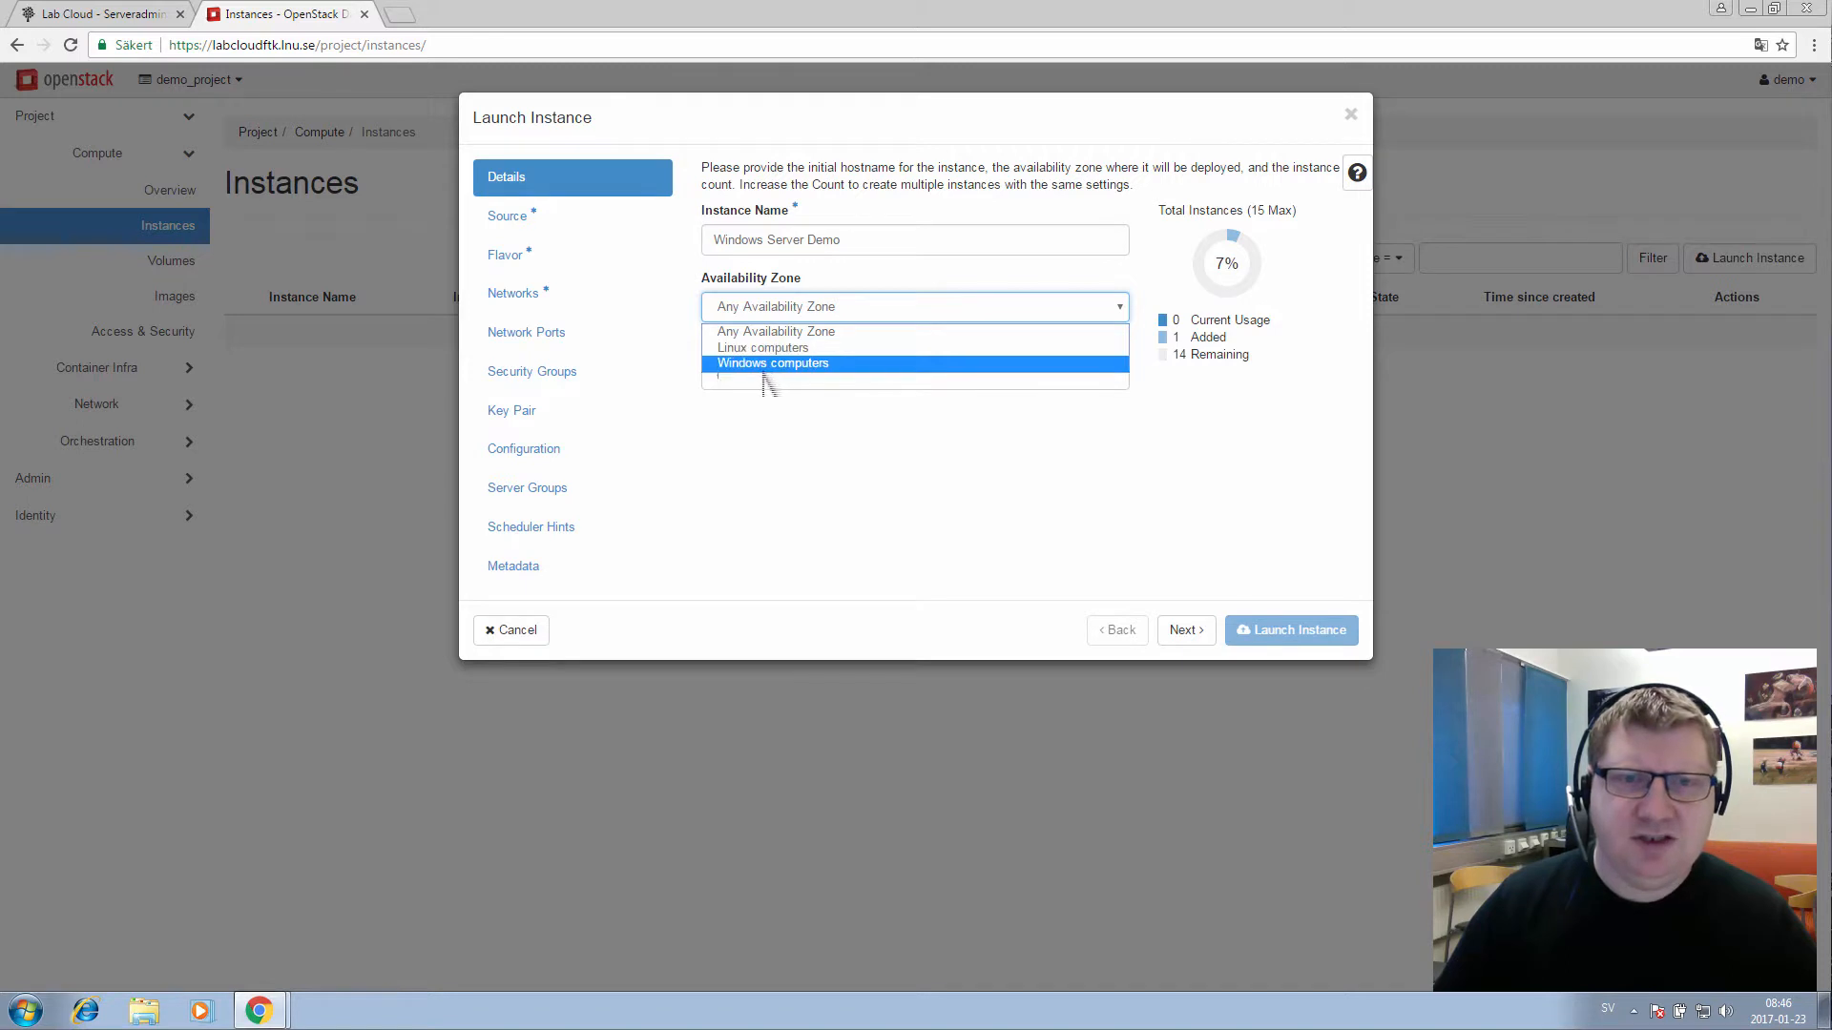
key(Up)
key(Up)
key(Down)
key(Down)
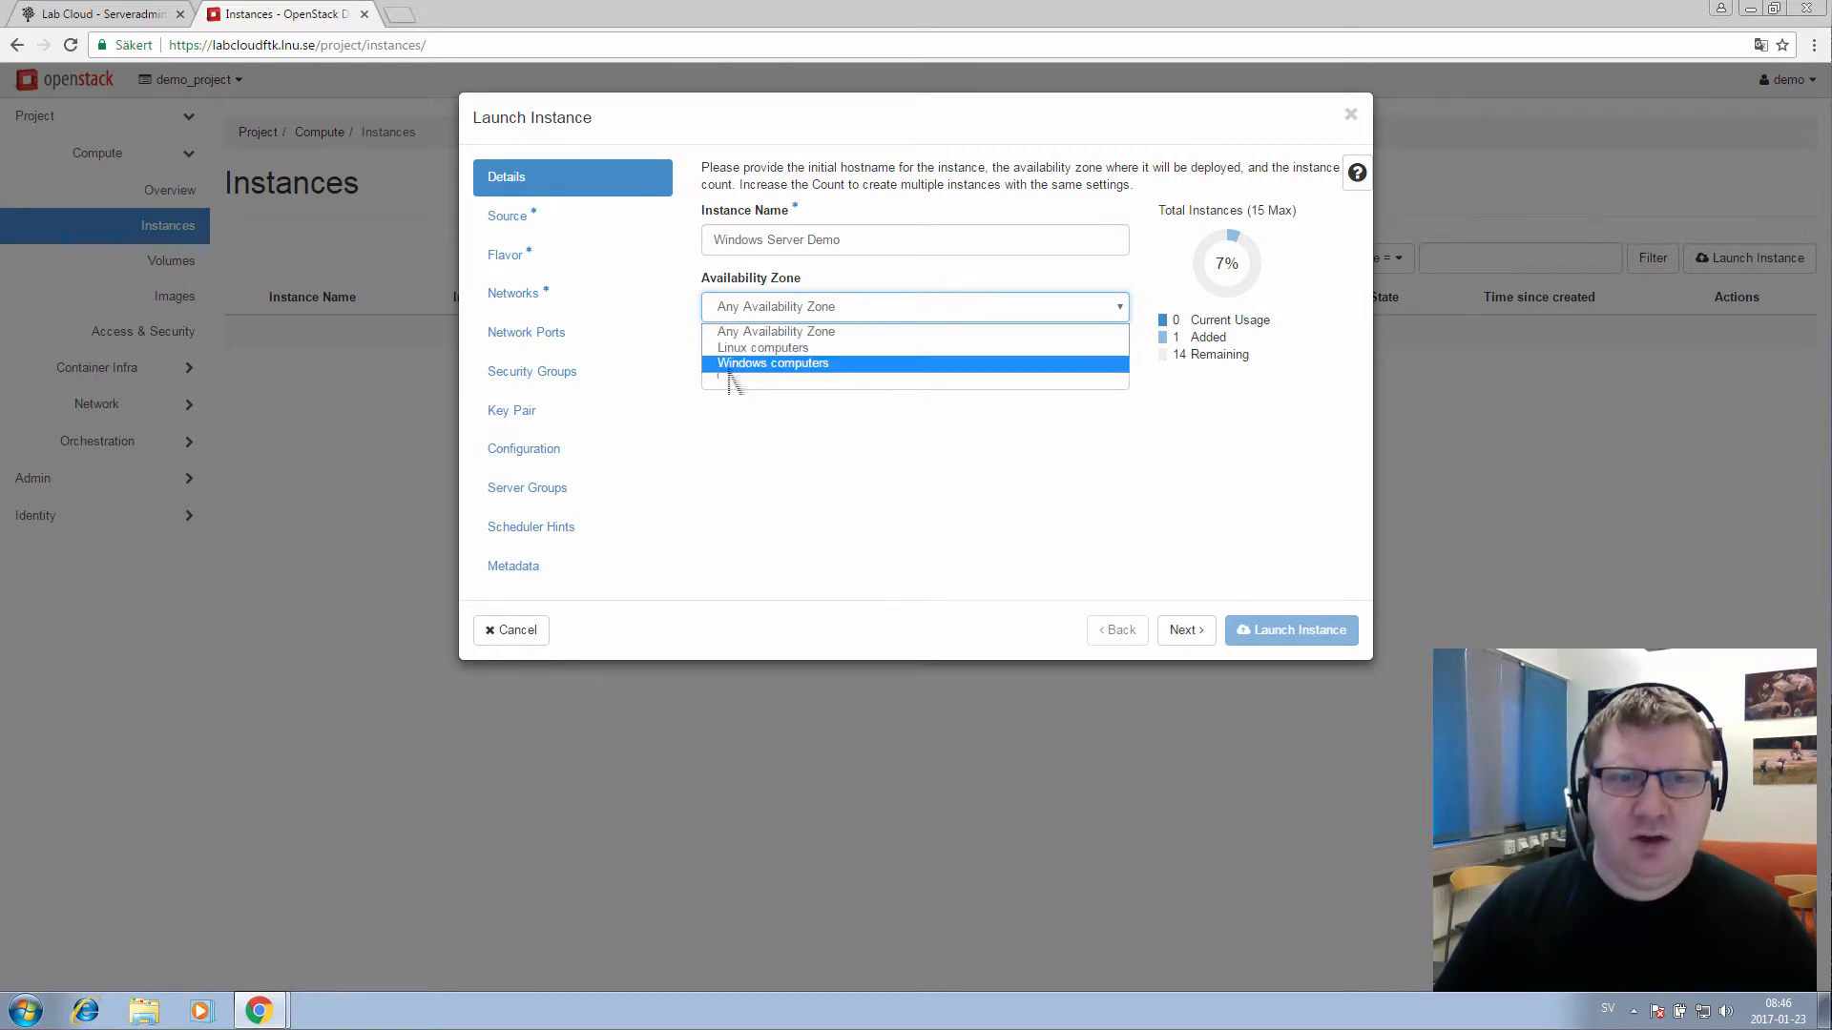
key(Up)
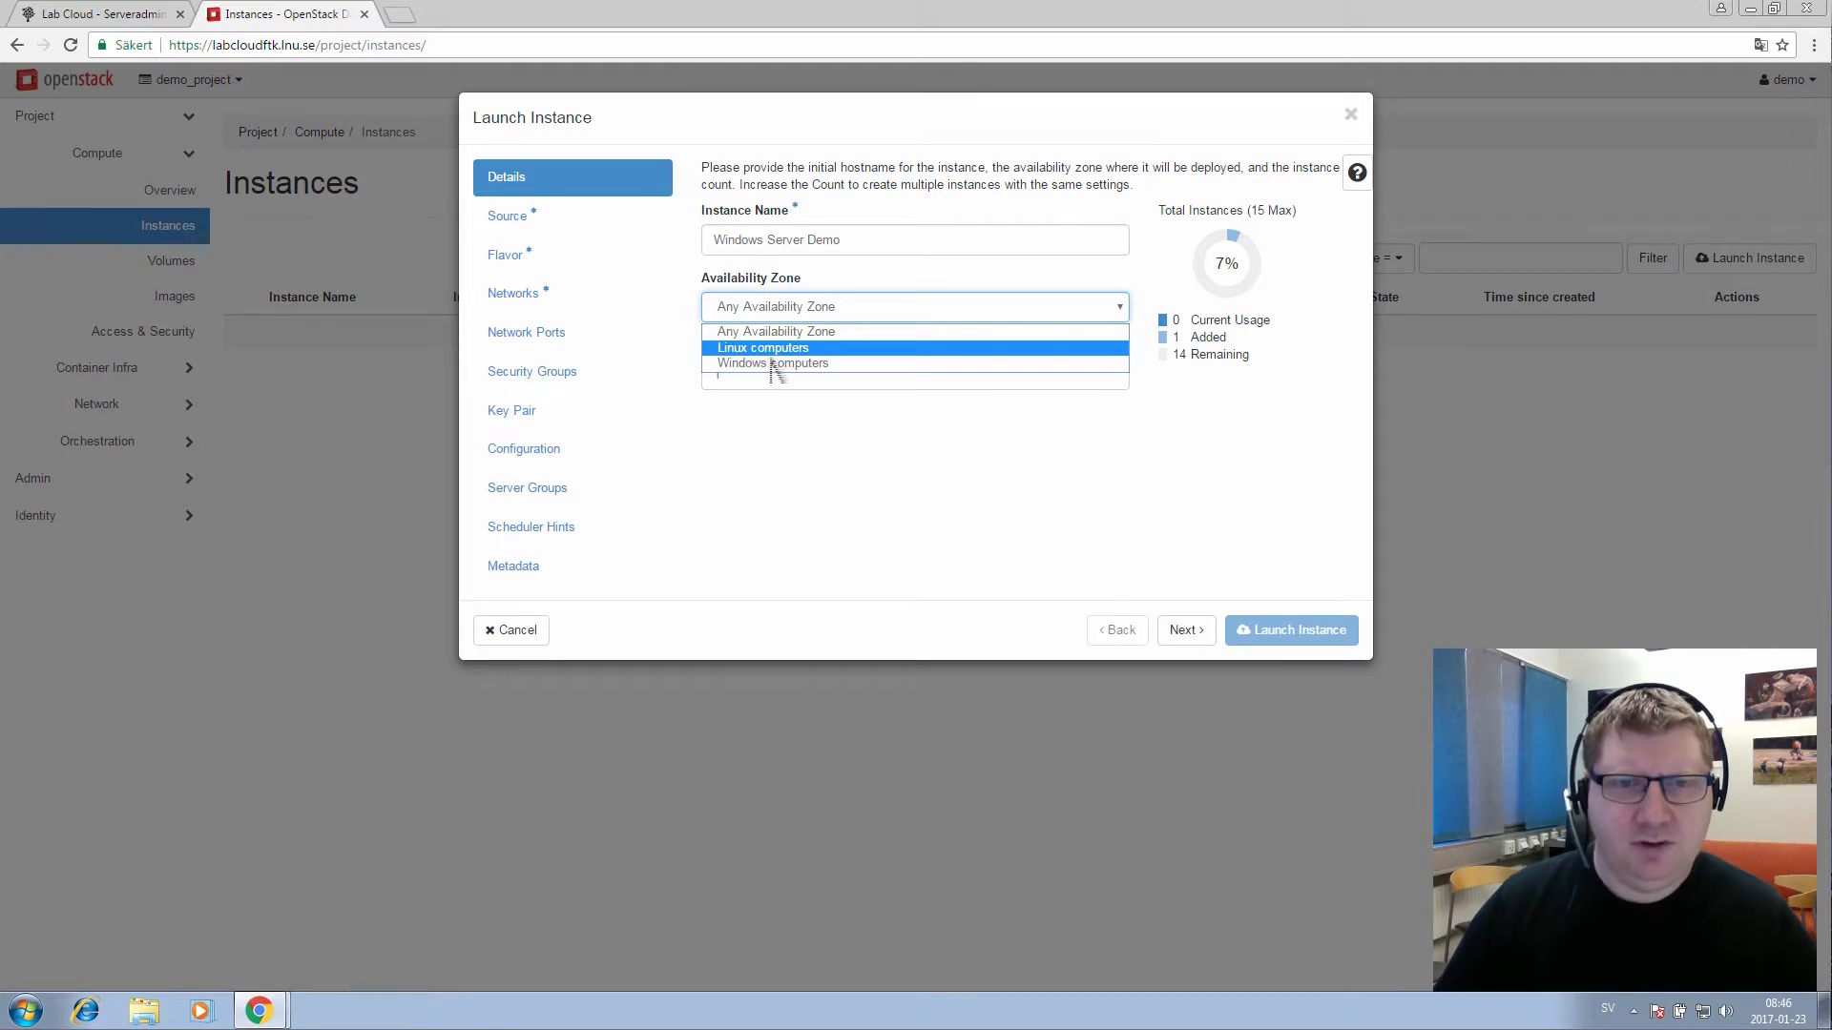
click(782, 363)
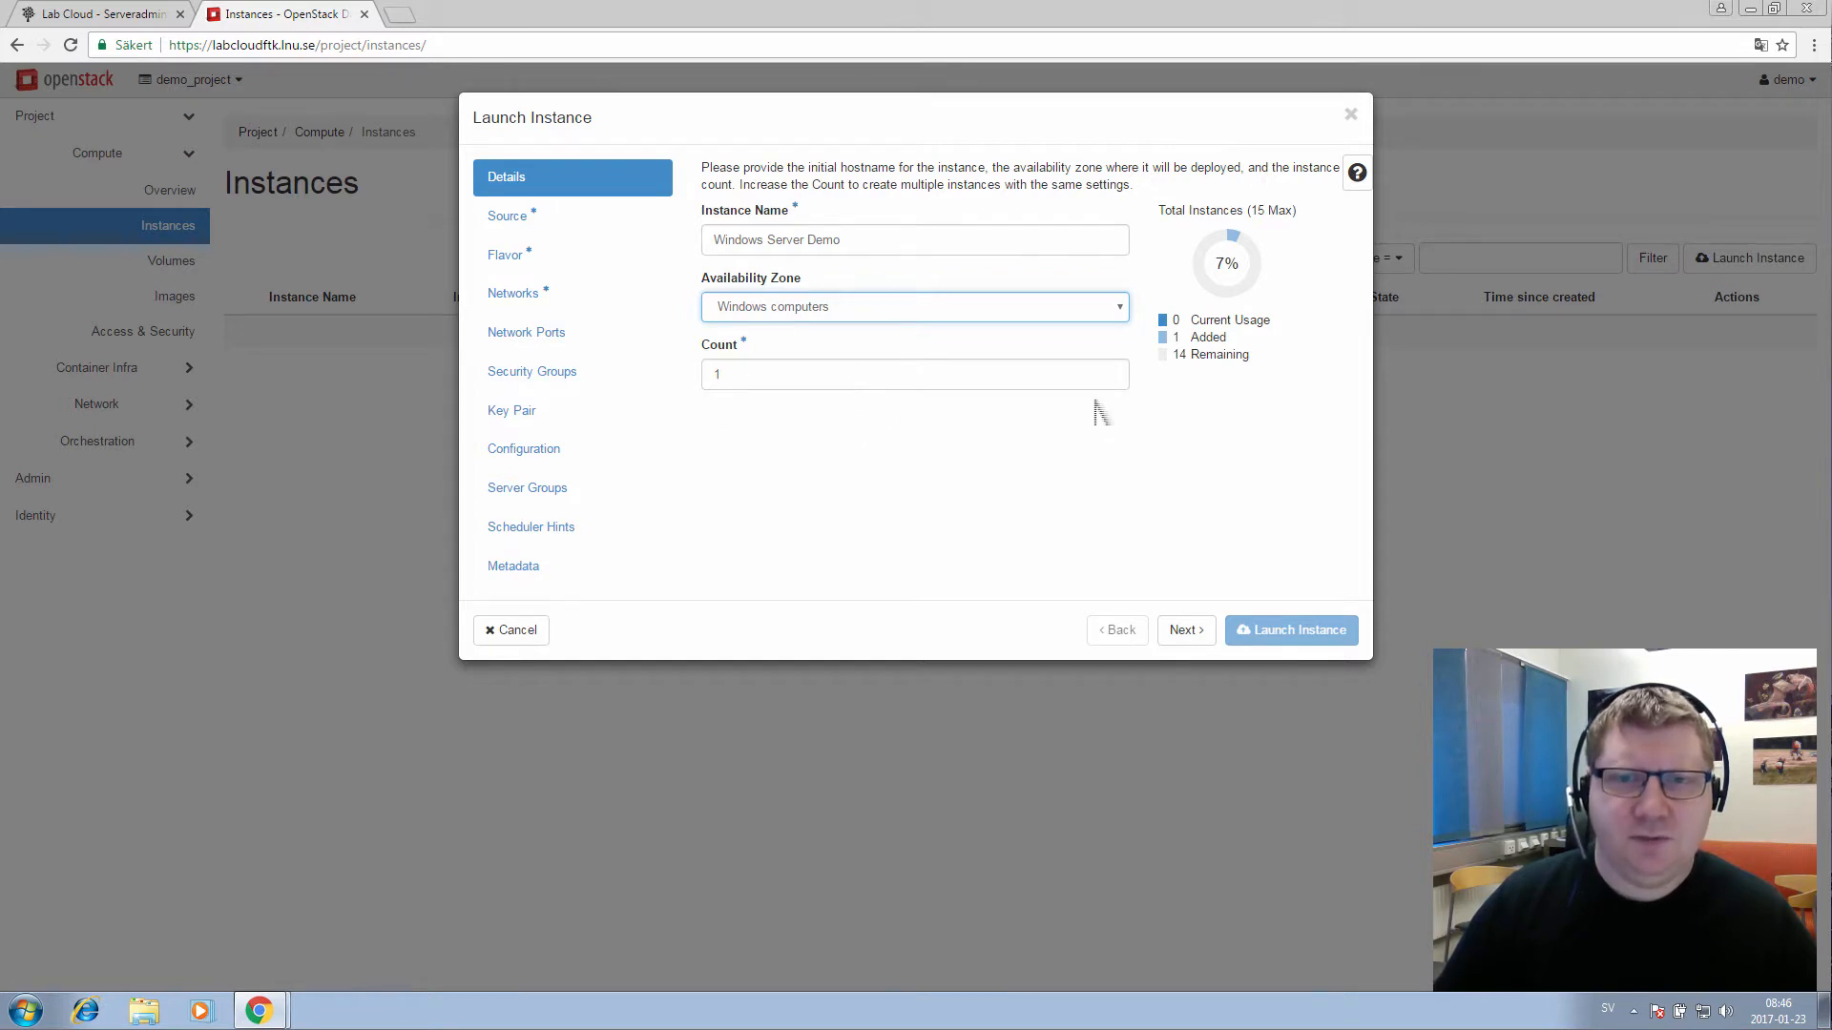
click(1198, 639)
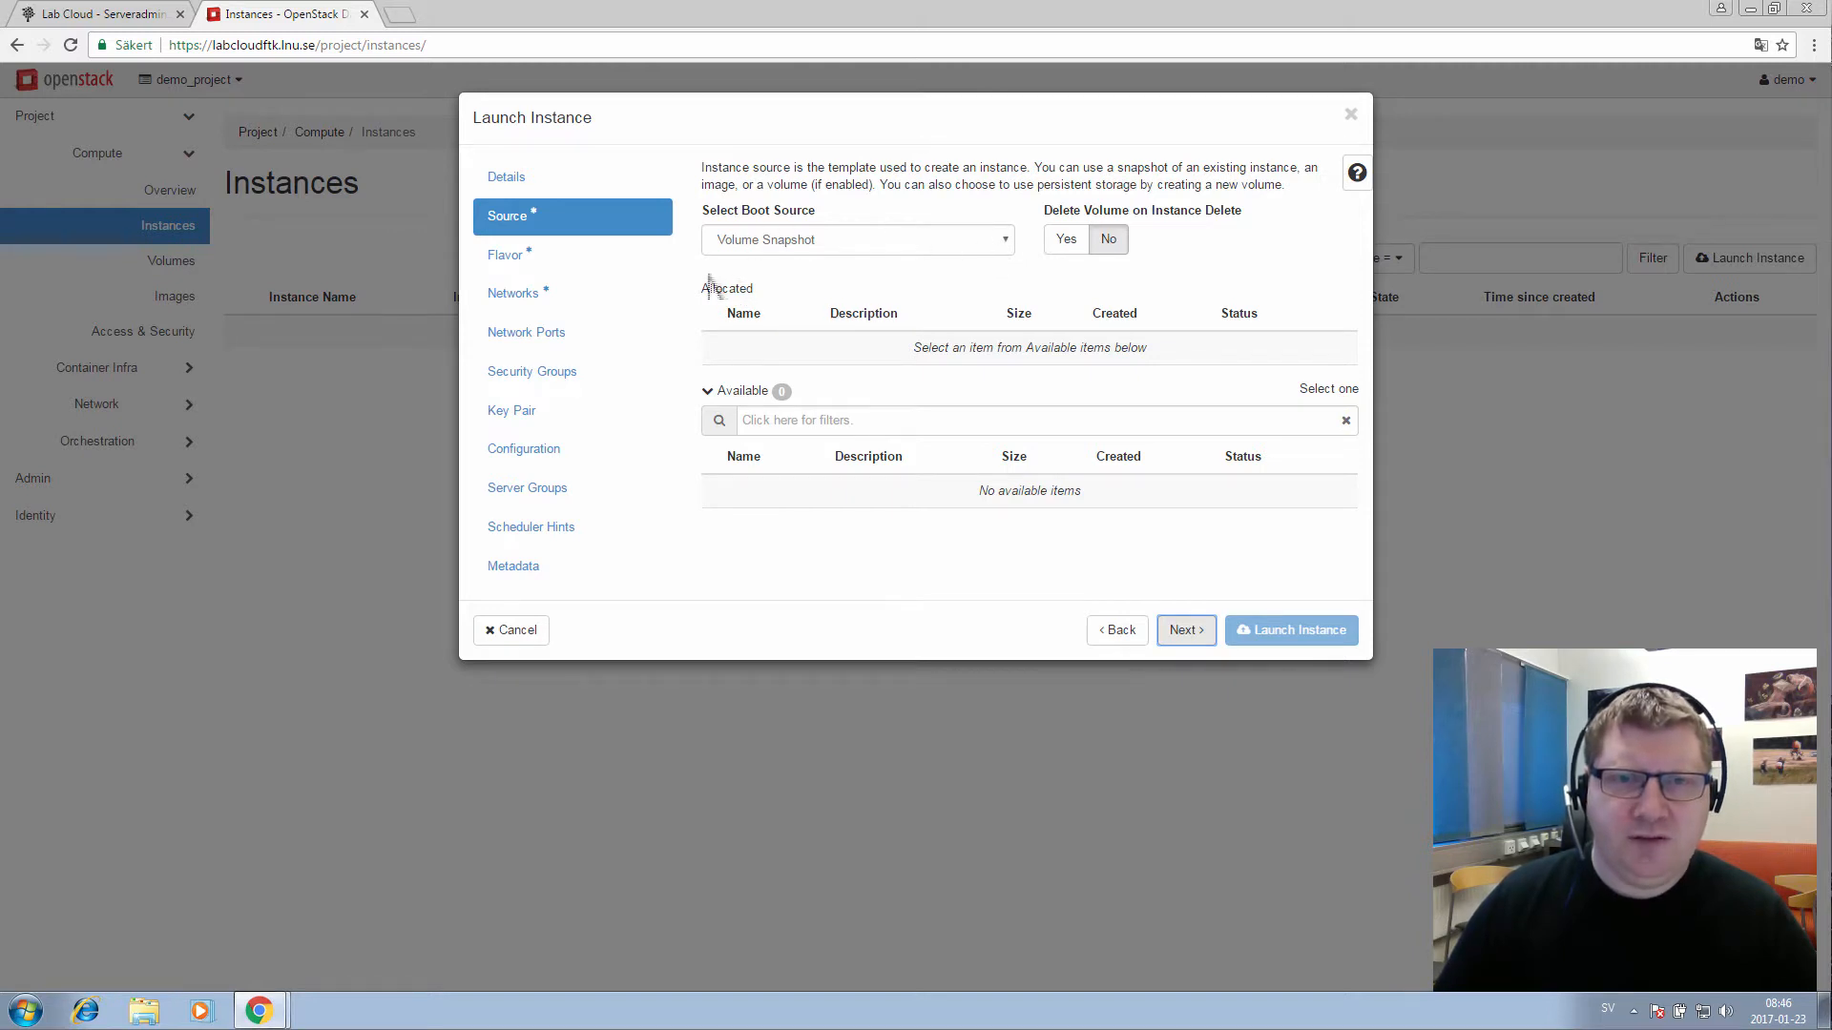
Boot from the Windows Server 2012 R2 GUI image with Create New Volume set to No
click(877, 248)
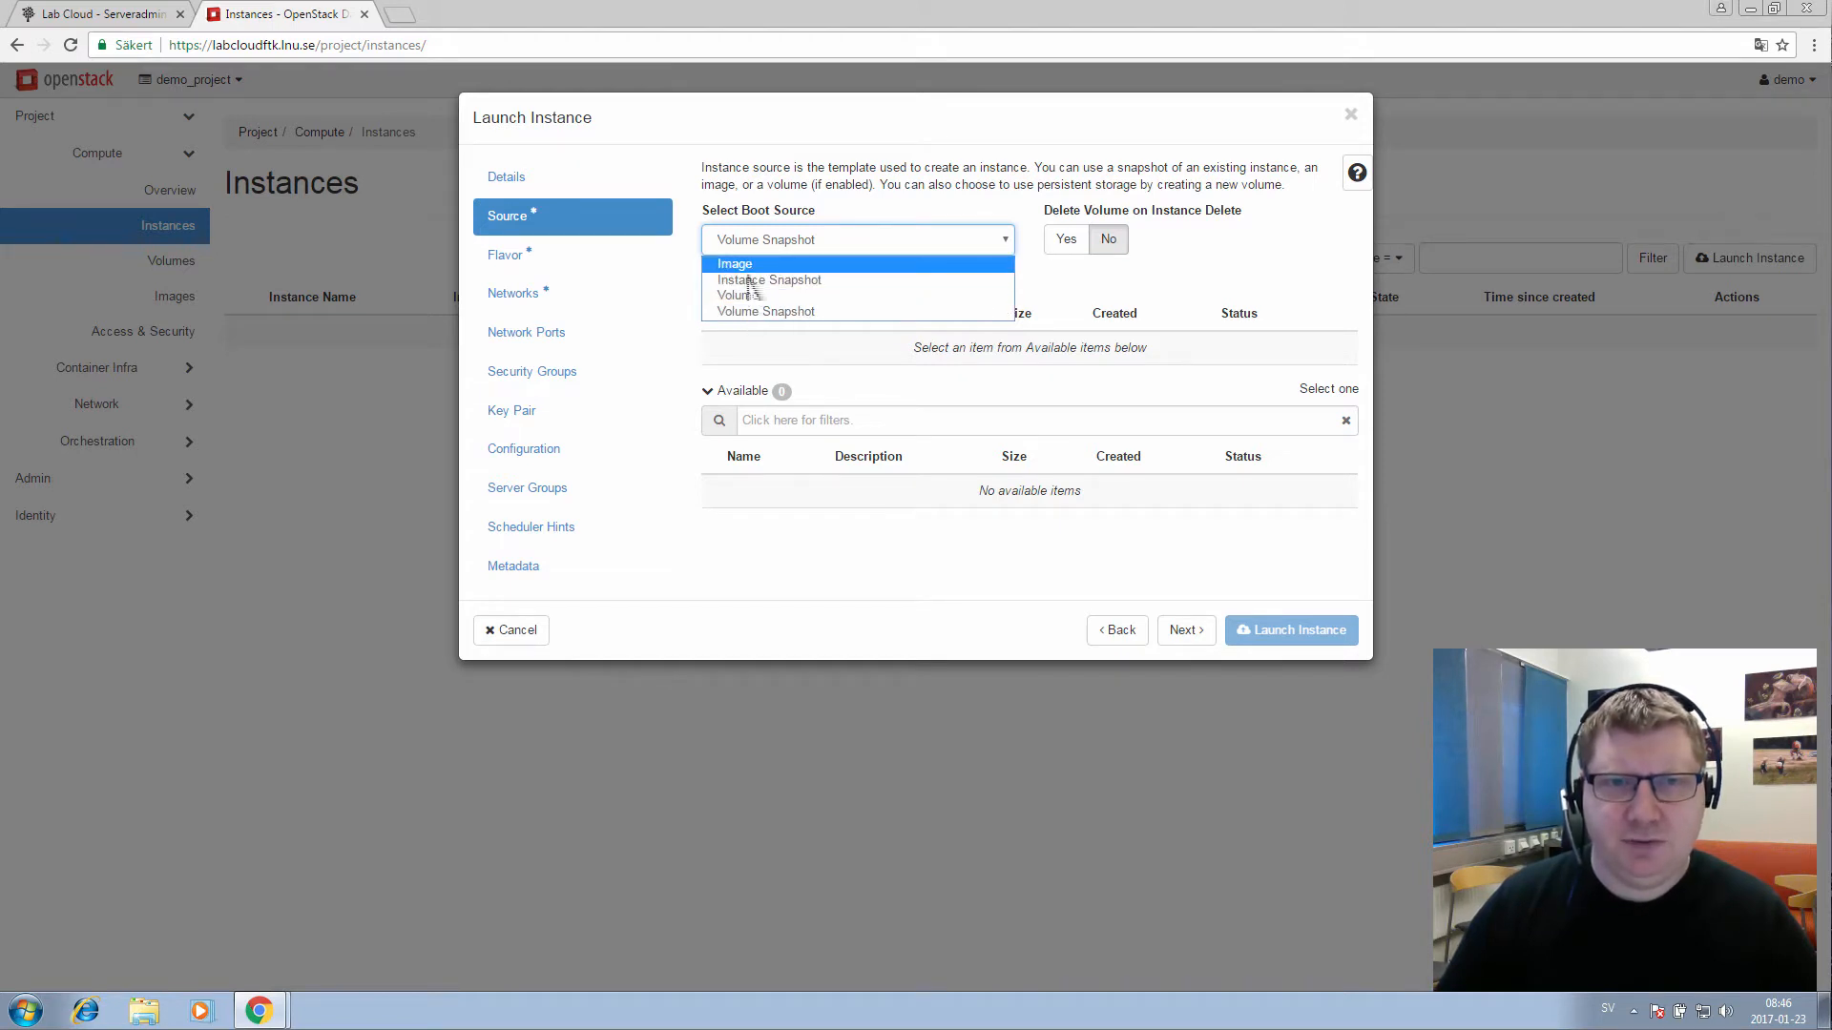
key(Return)
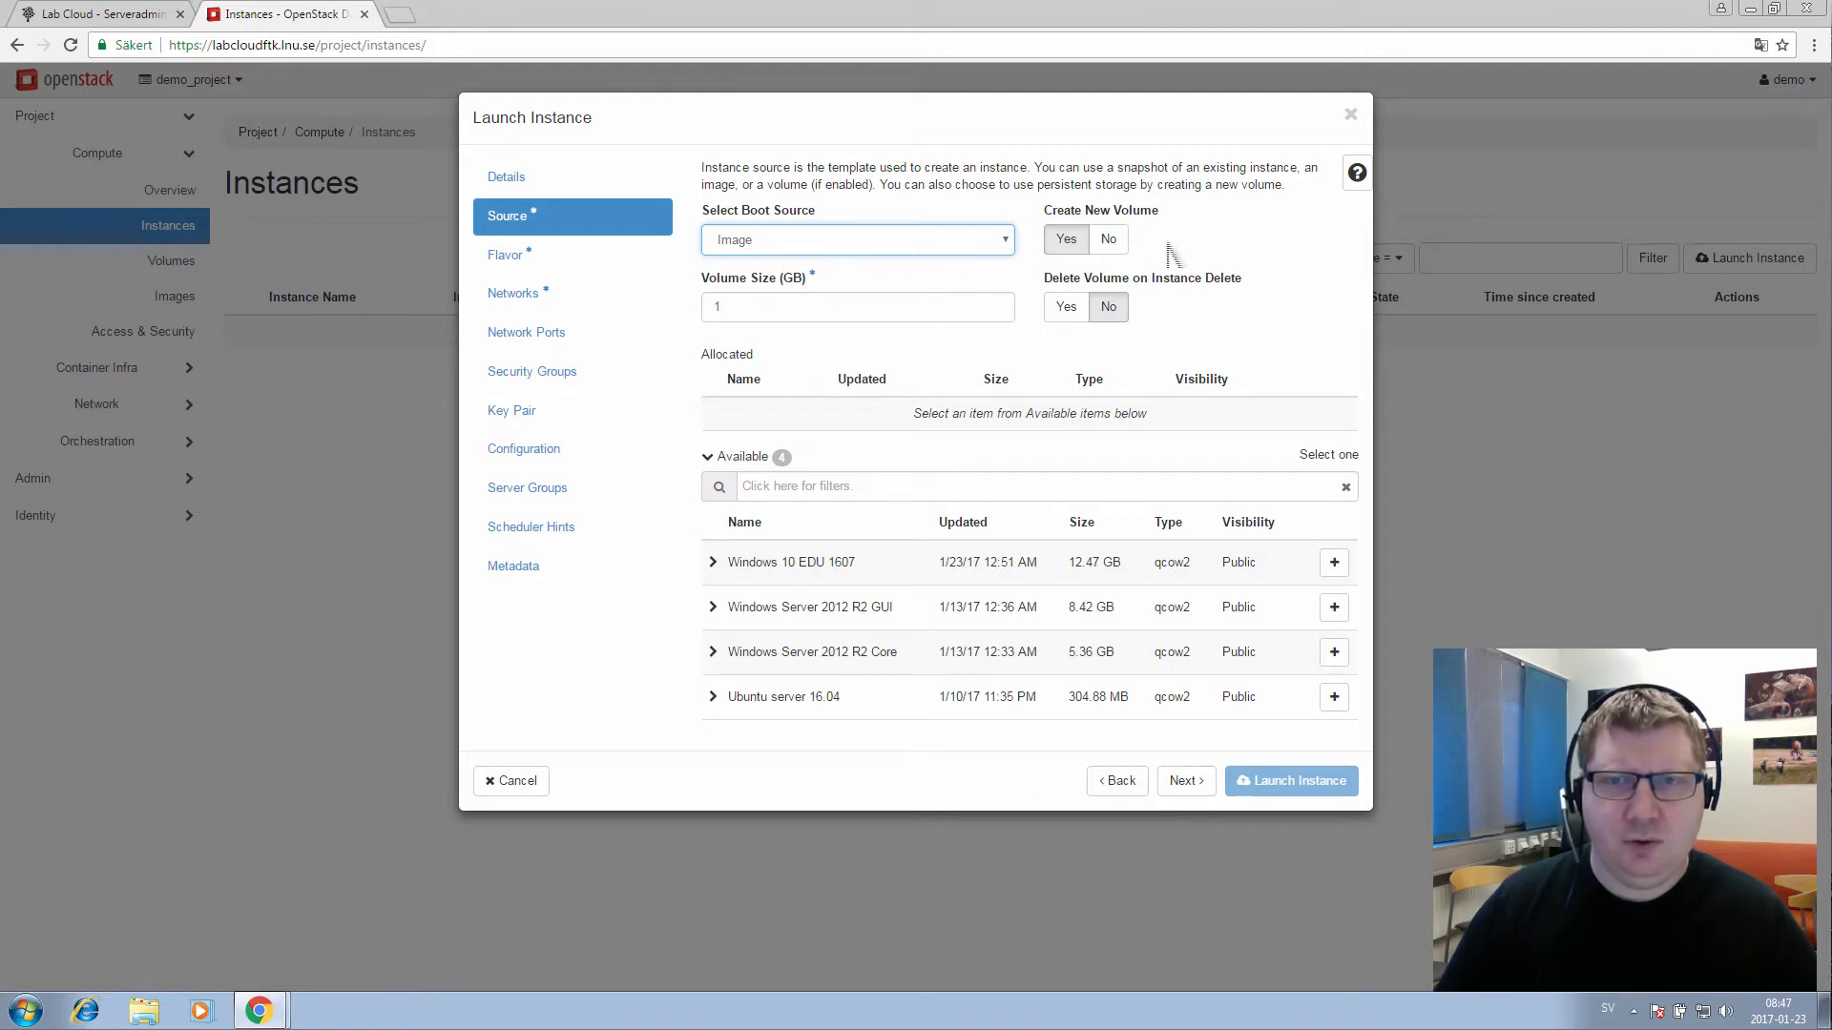
click(1109, 241)
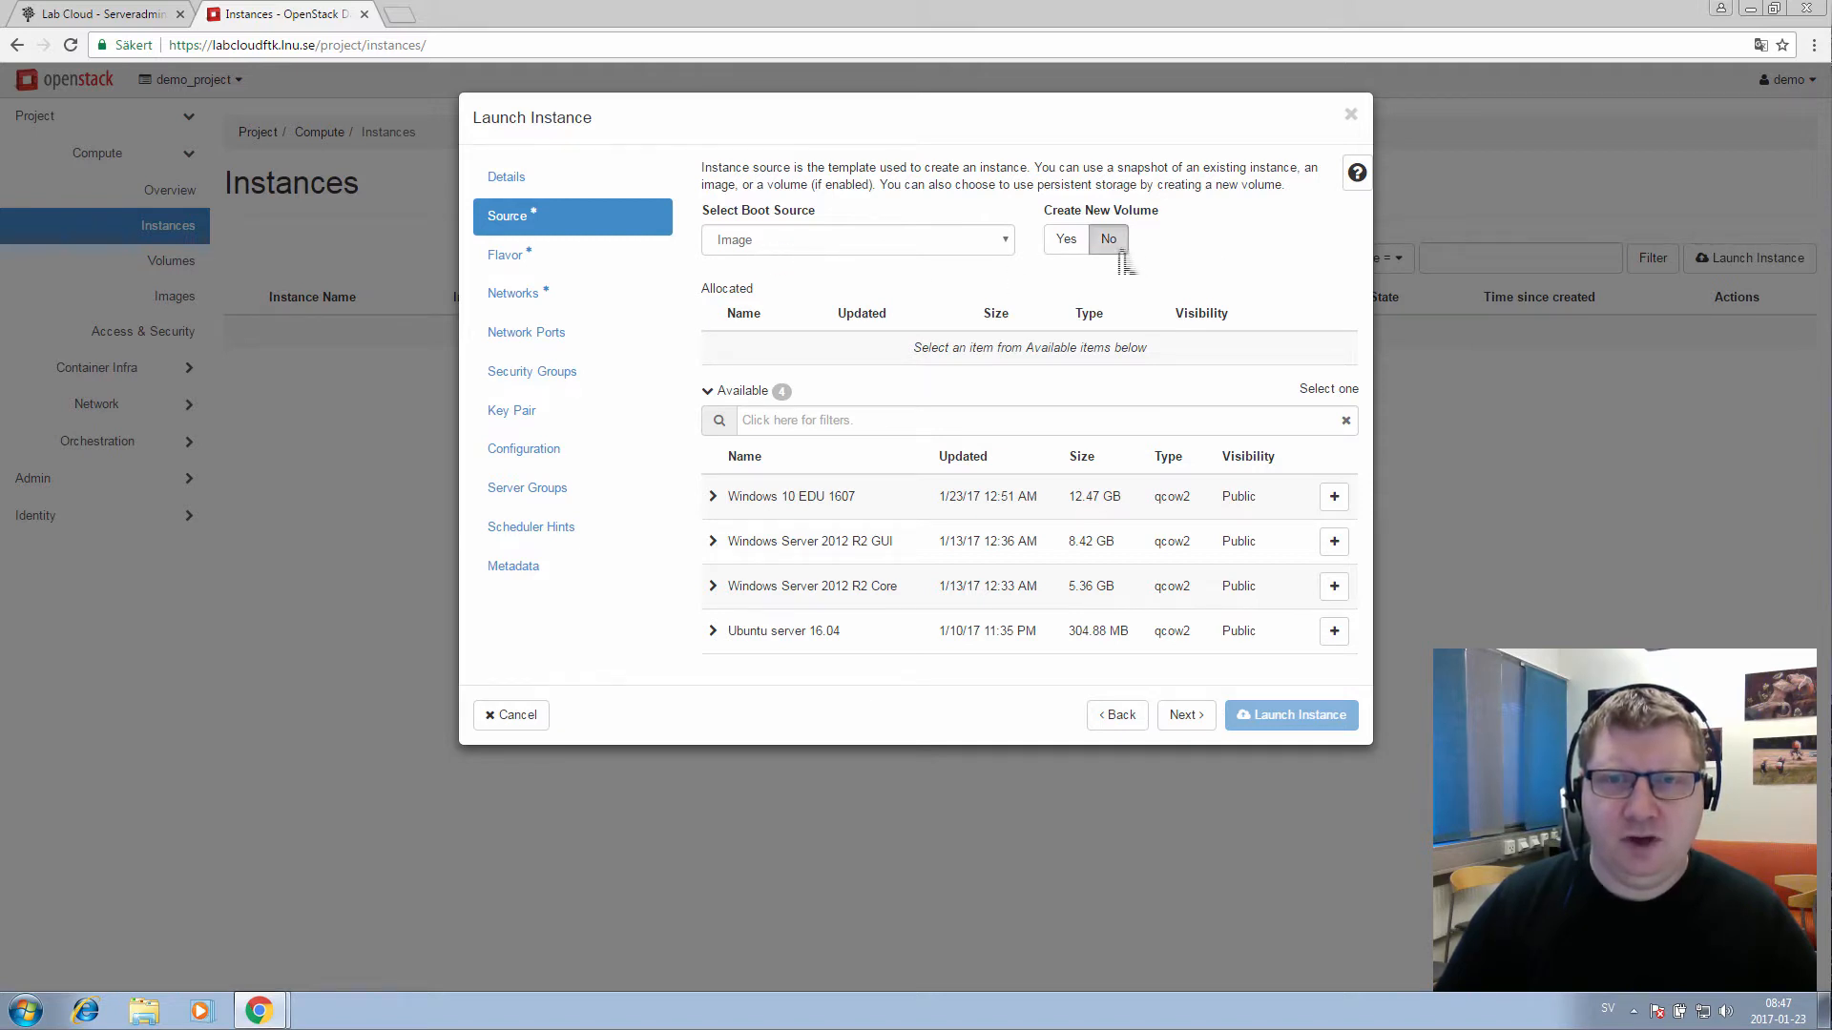
click(1066, 240)
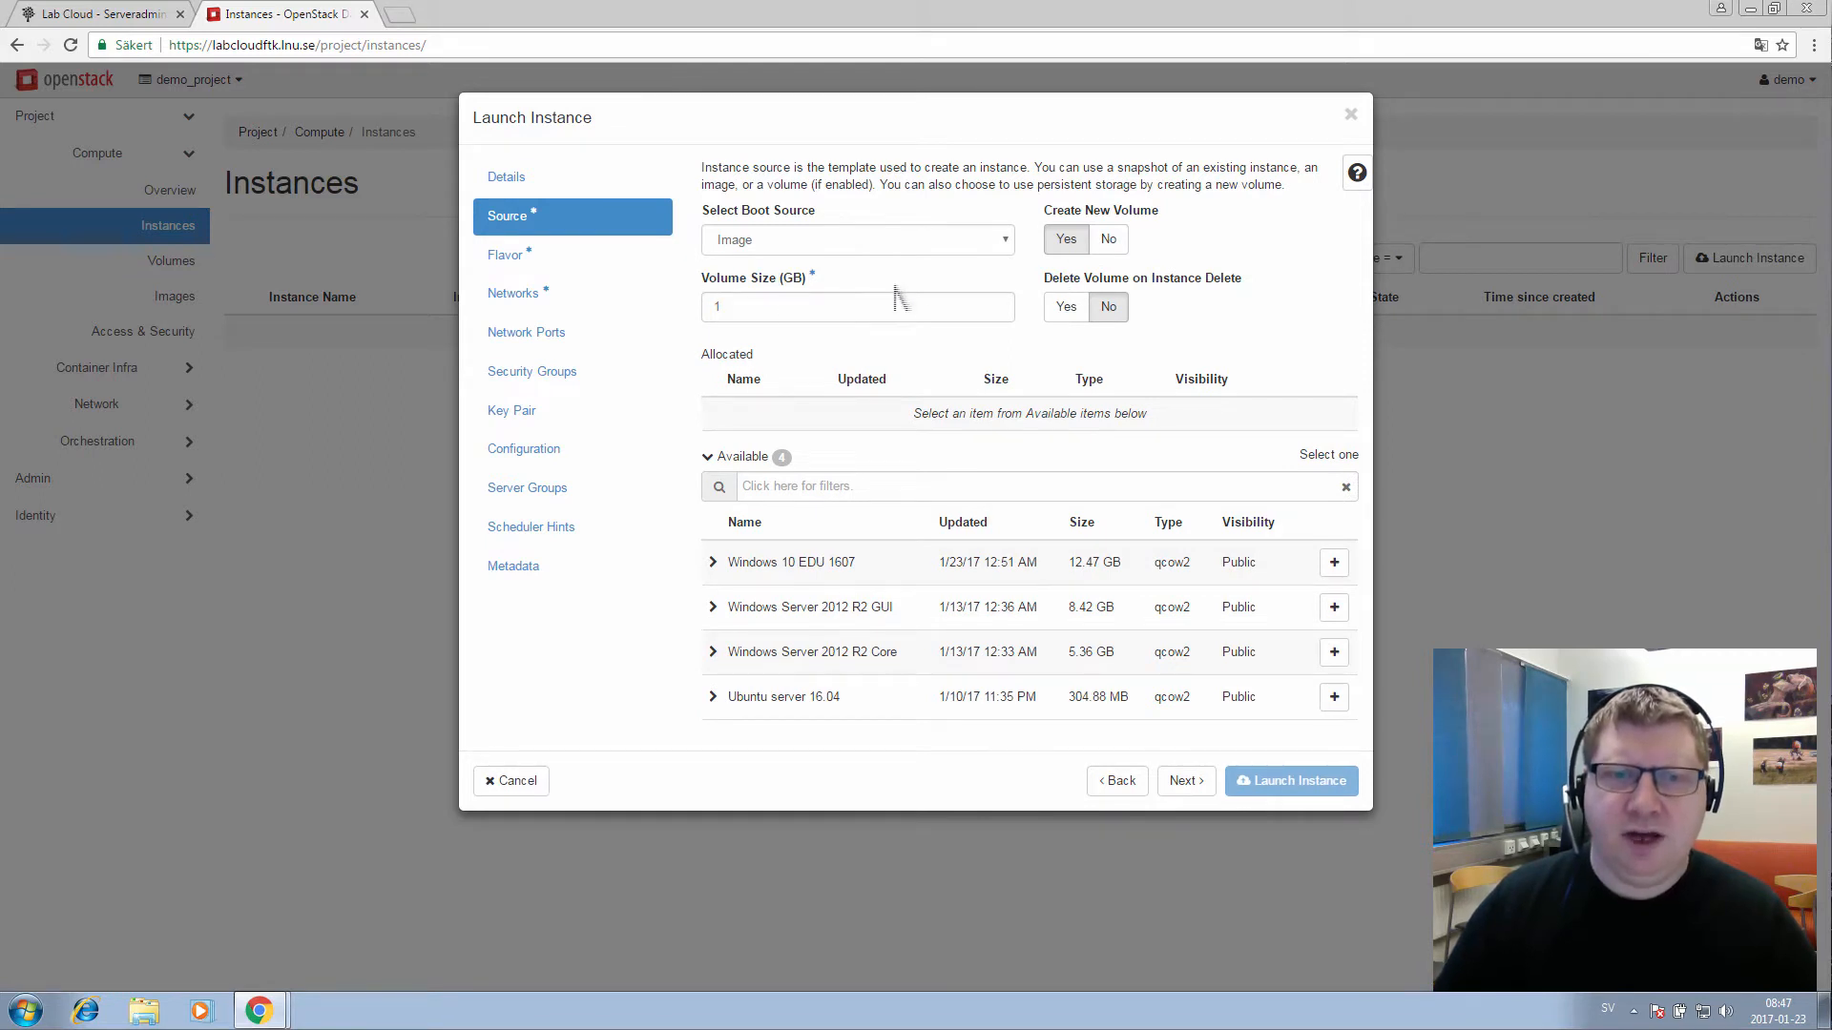
click(1108, 241)
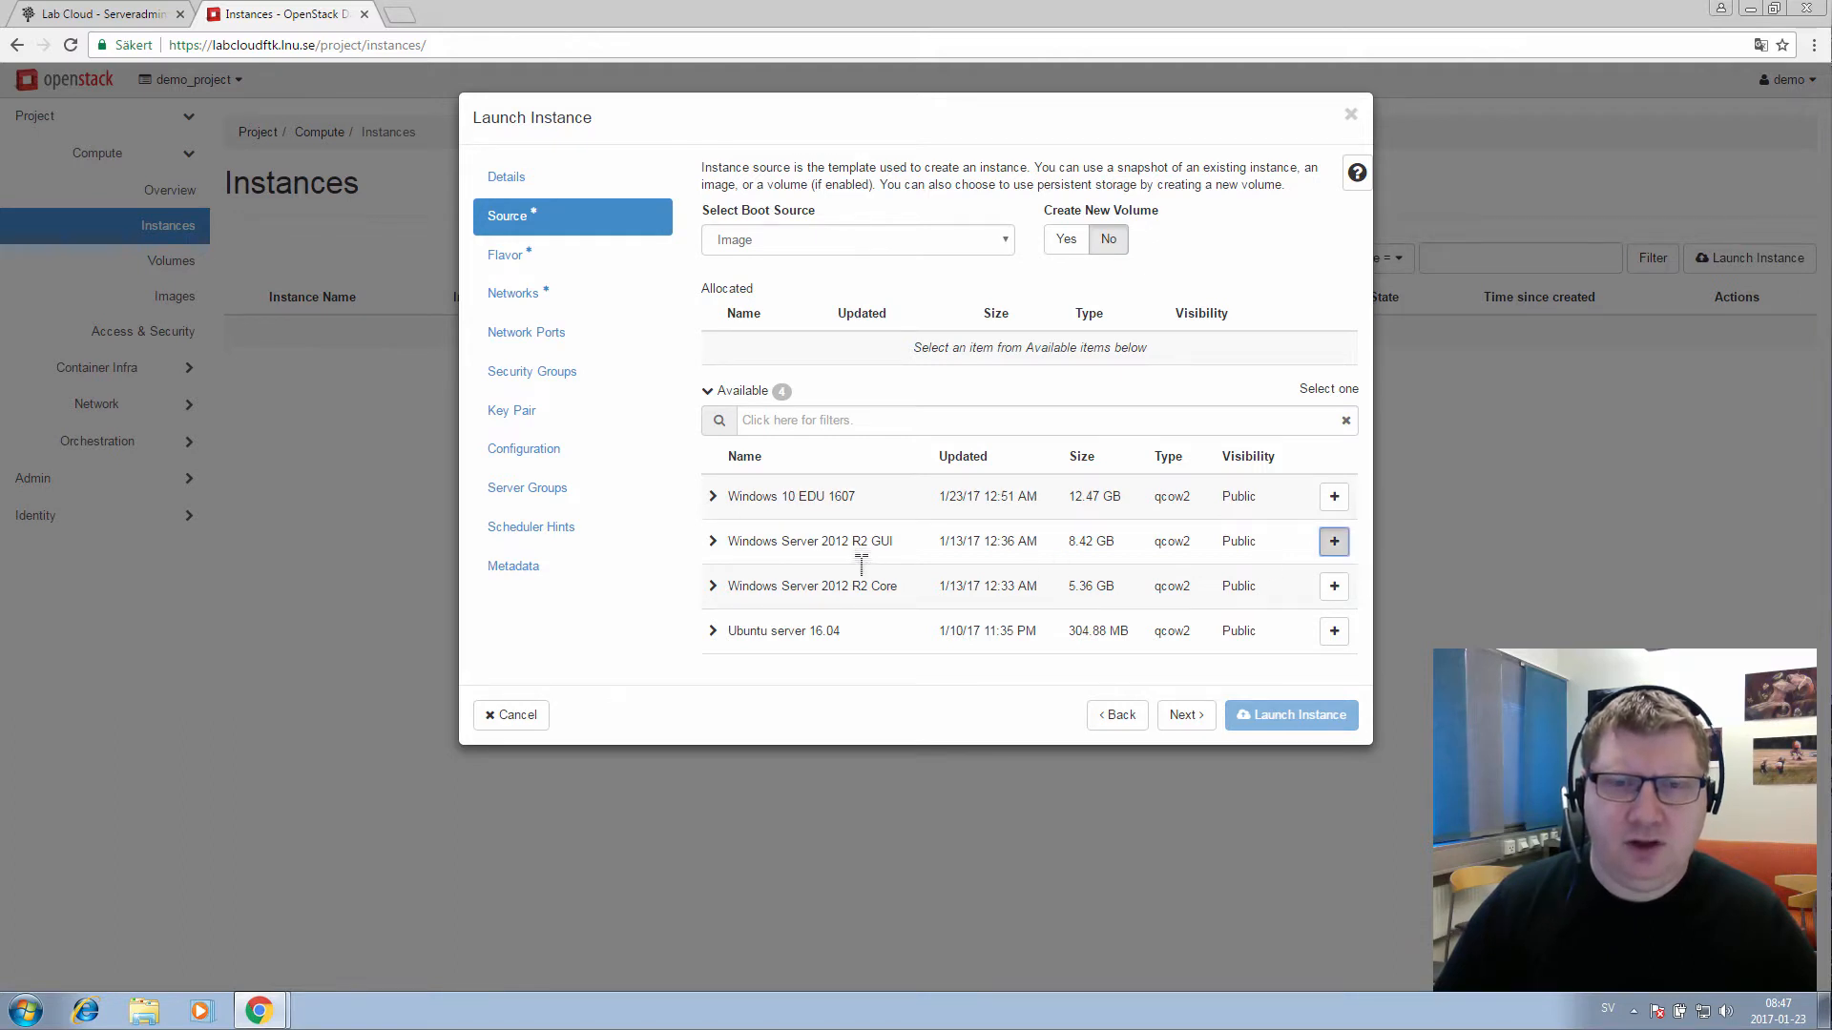
click(1333, 541)
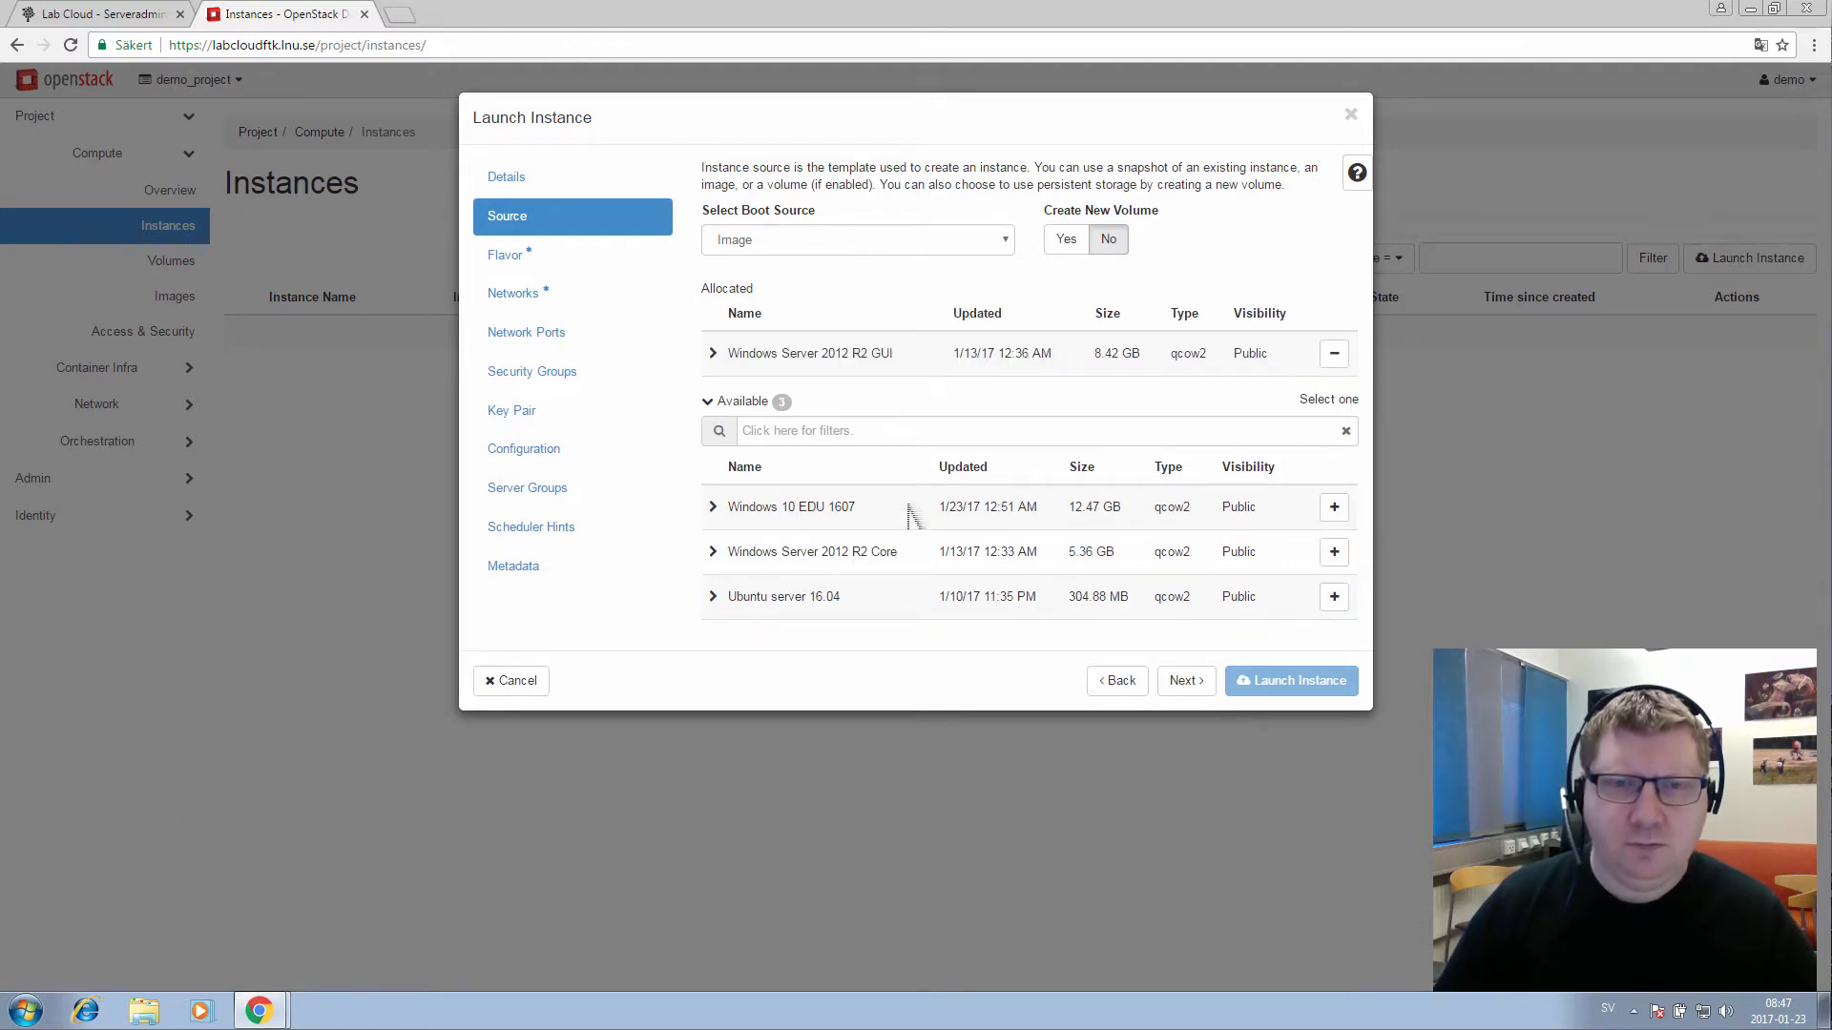
click(1191, 691)
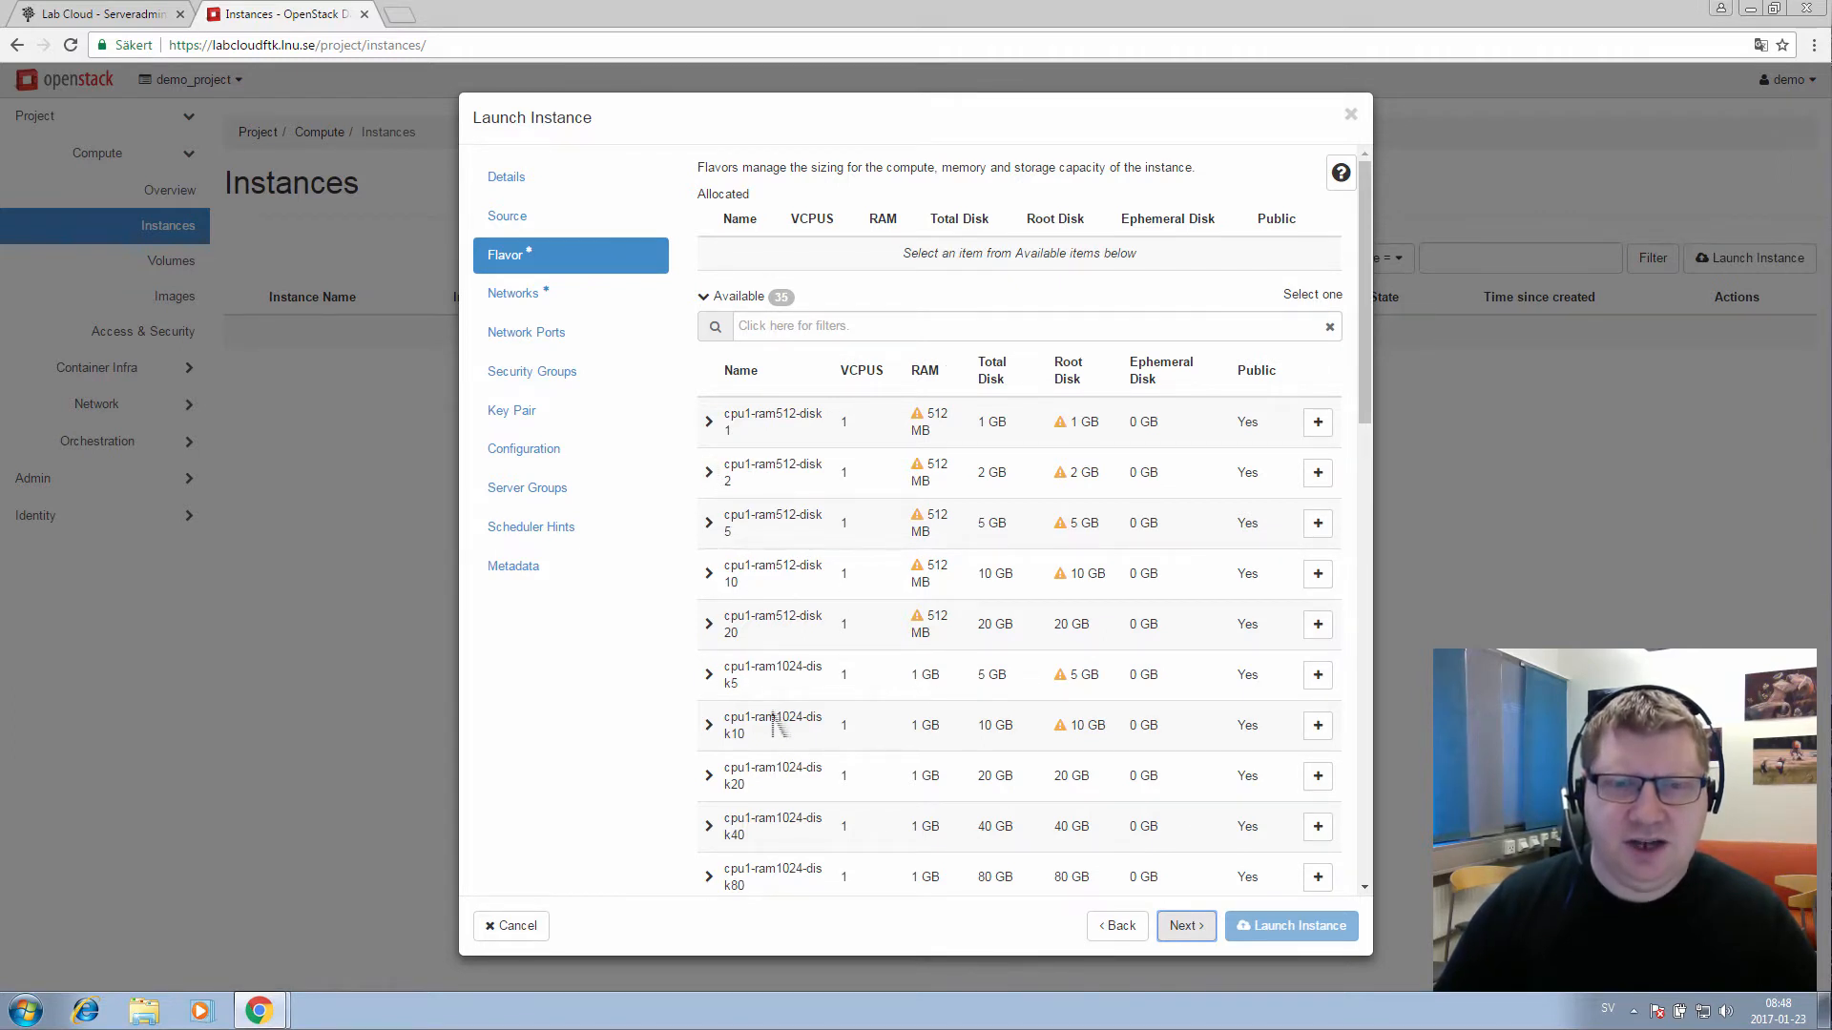
Allocate the cpu1-ram1024-disk20 flavor and advance to the Networks step
mouse_move(921, 631)
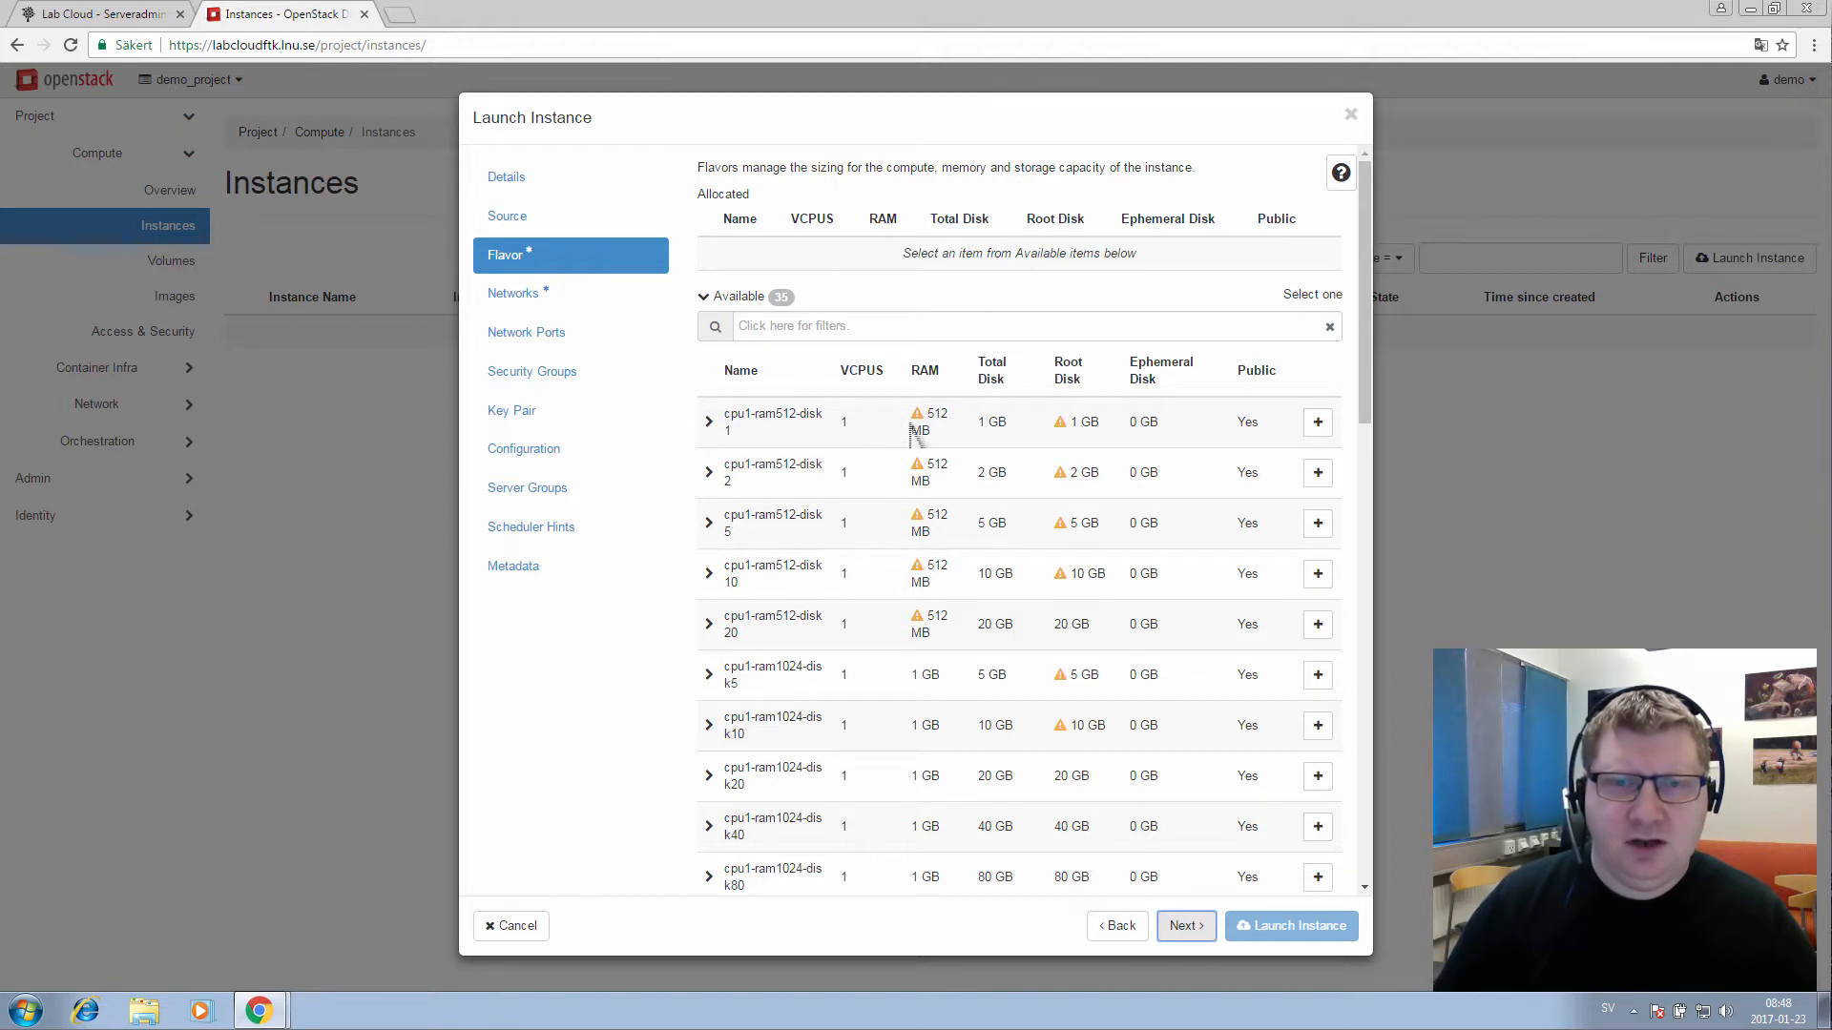
mouse_move(924, 434)
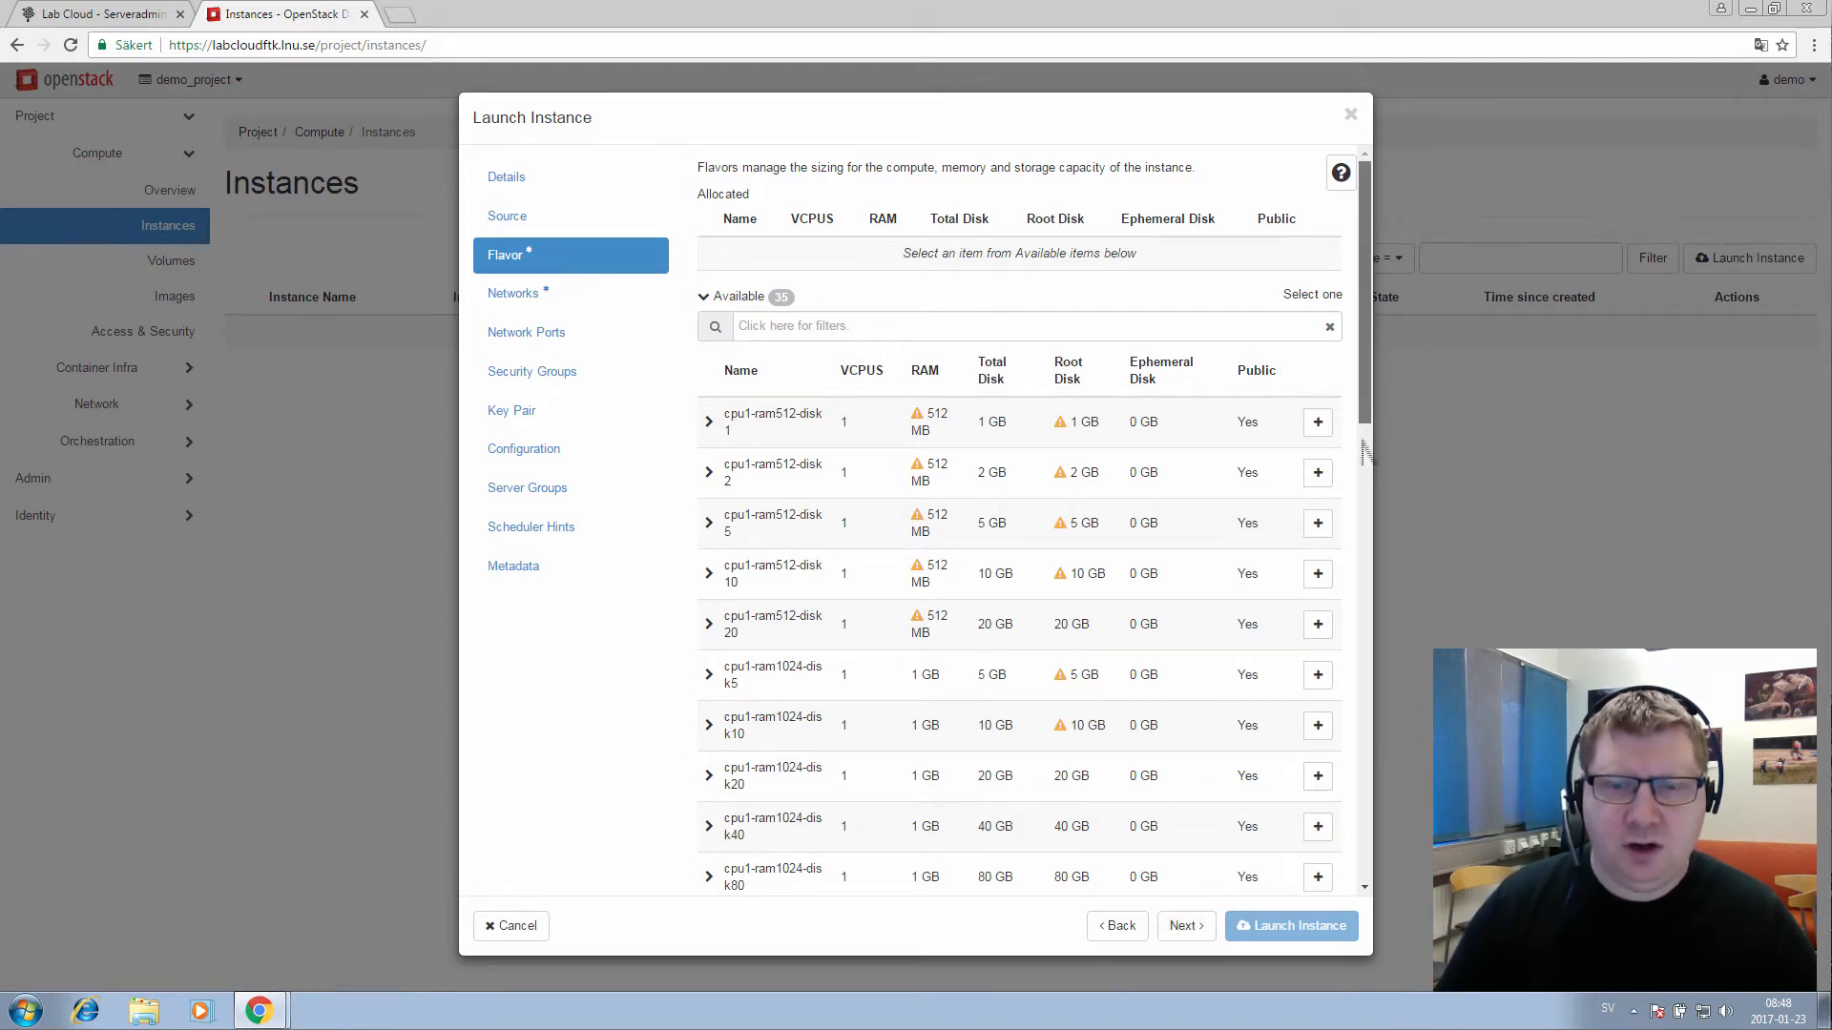
drag(1360, 416, 1341, 862)
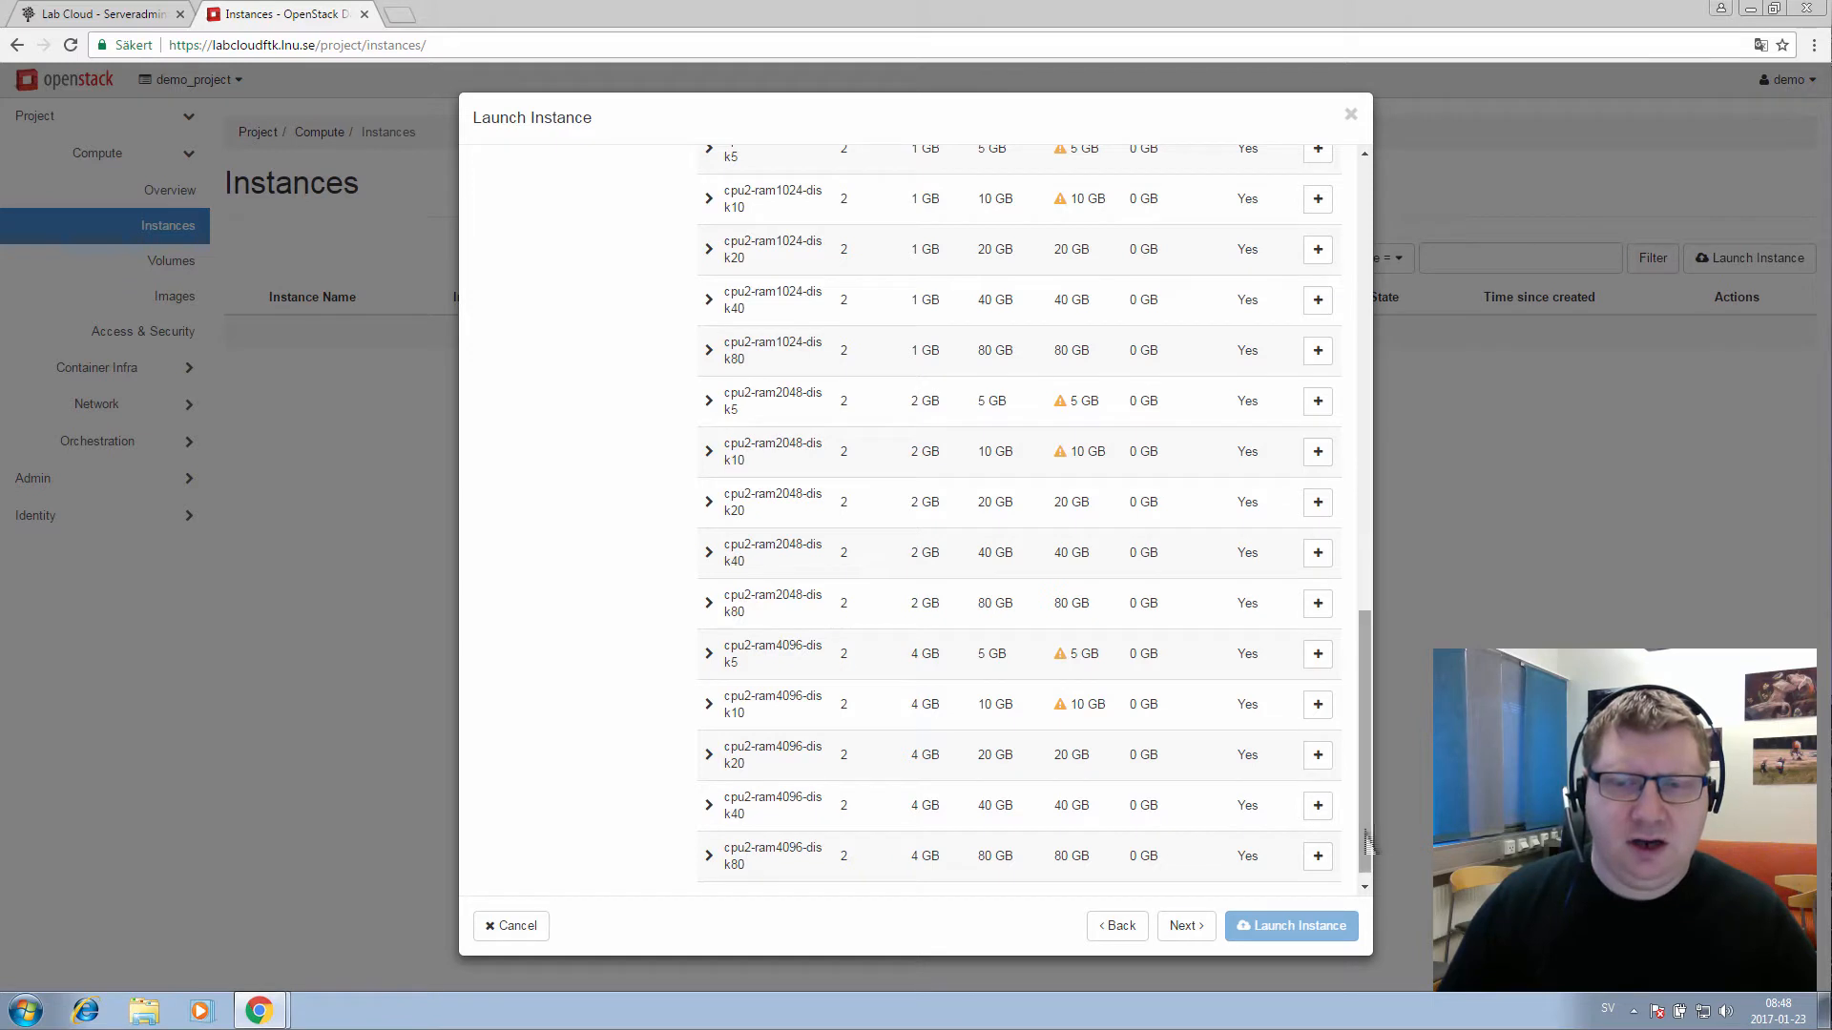
drag(1371, 843, 1374, 408)
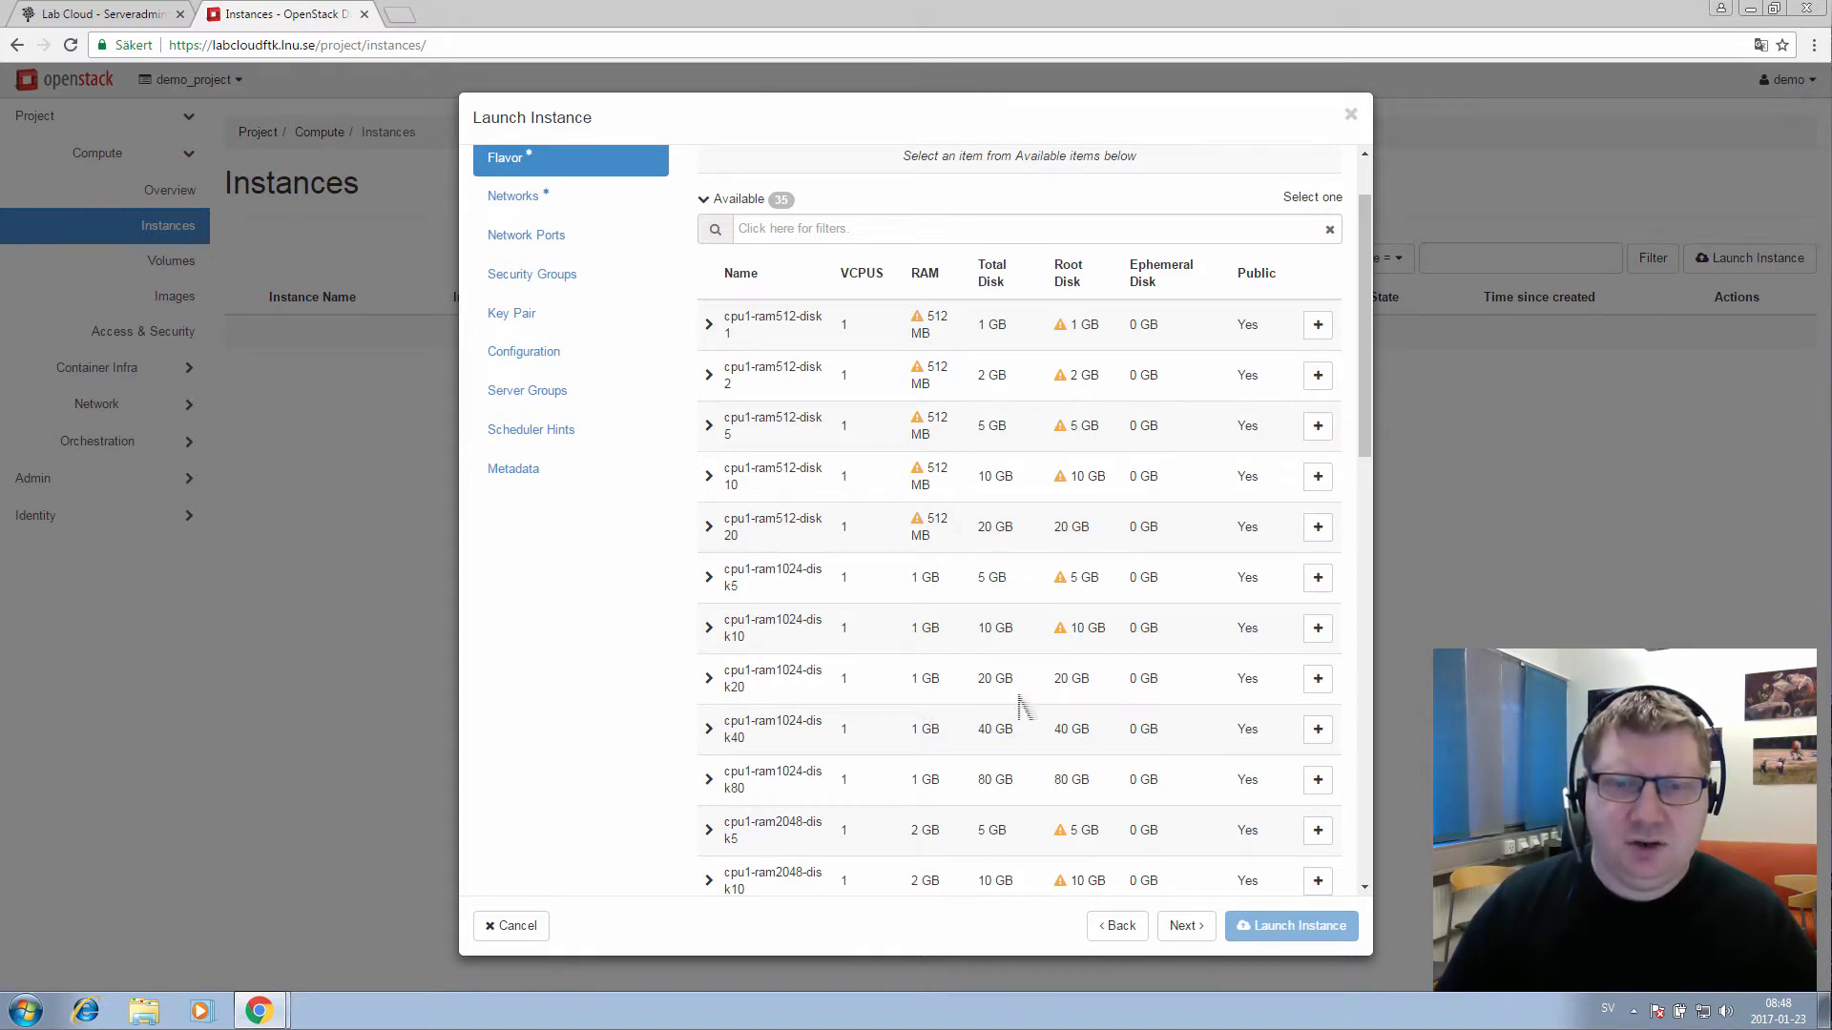
click(1319, 683)
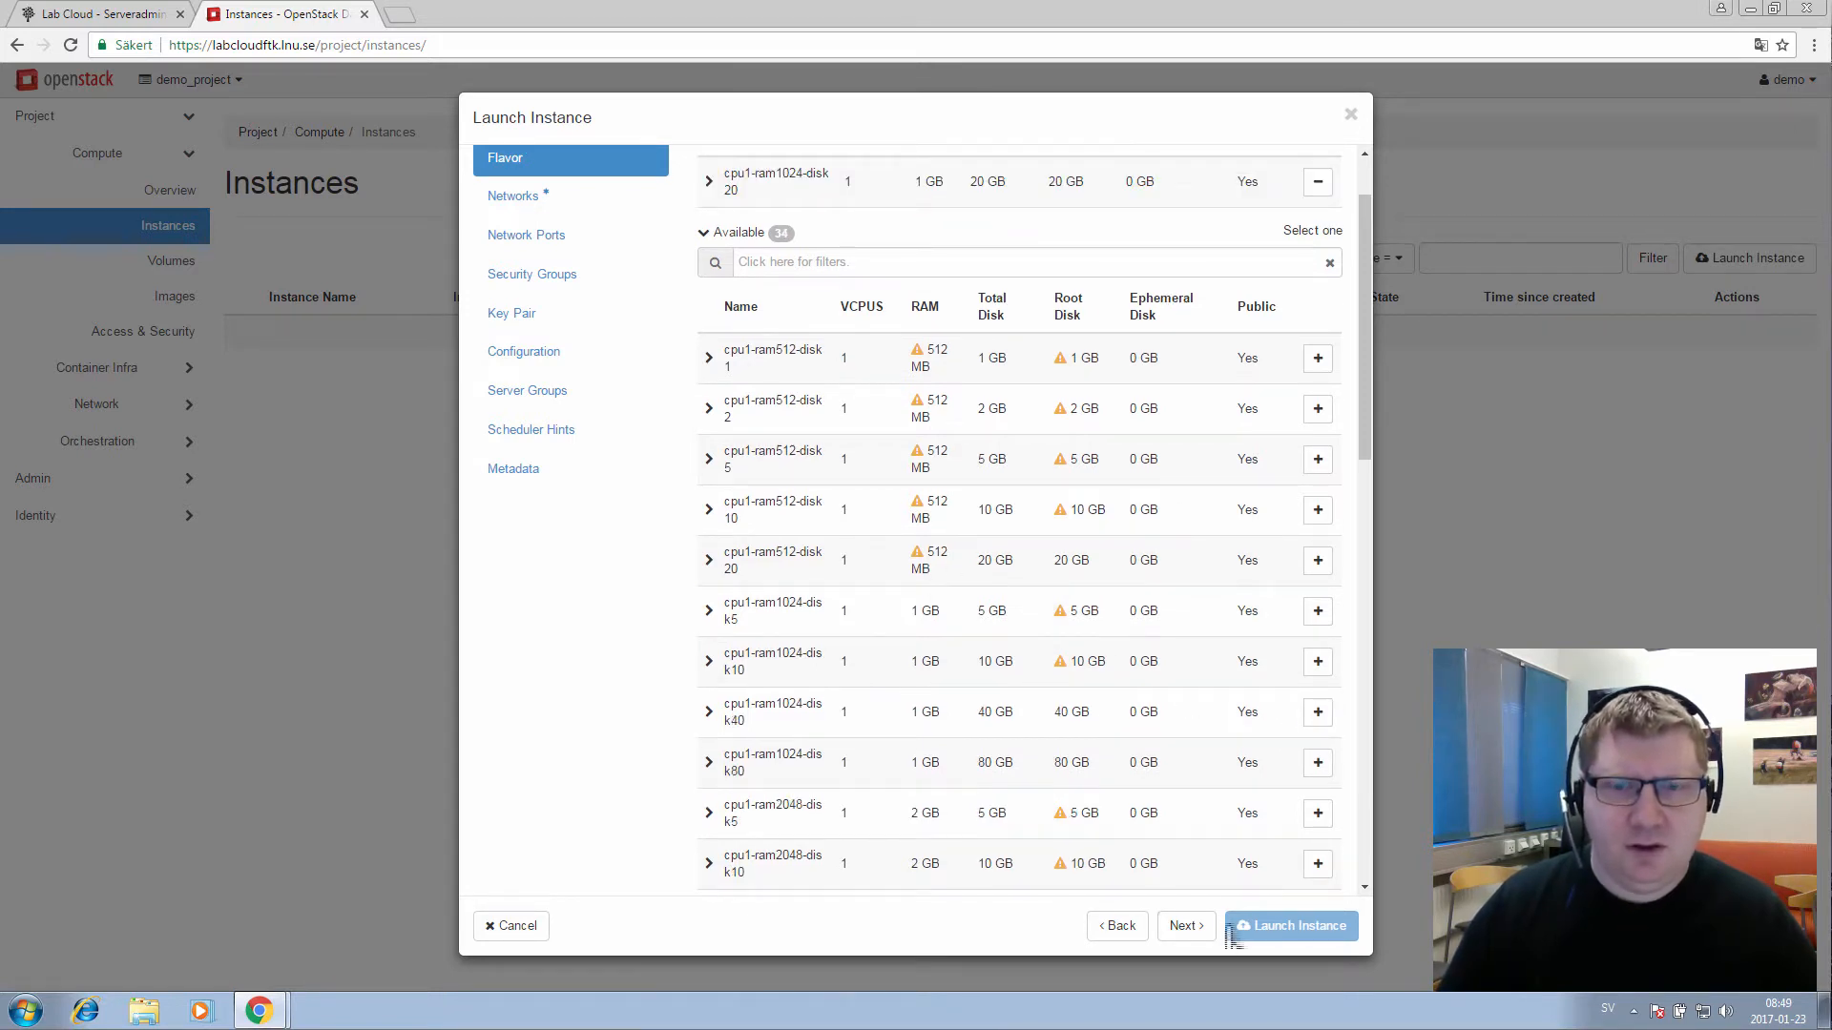
click(1183, 924)
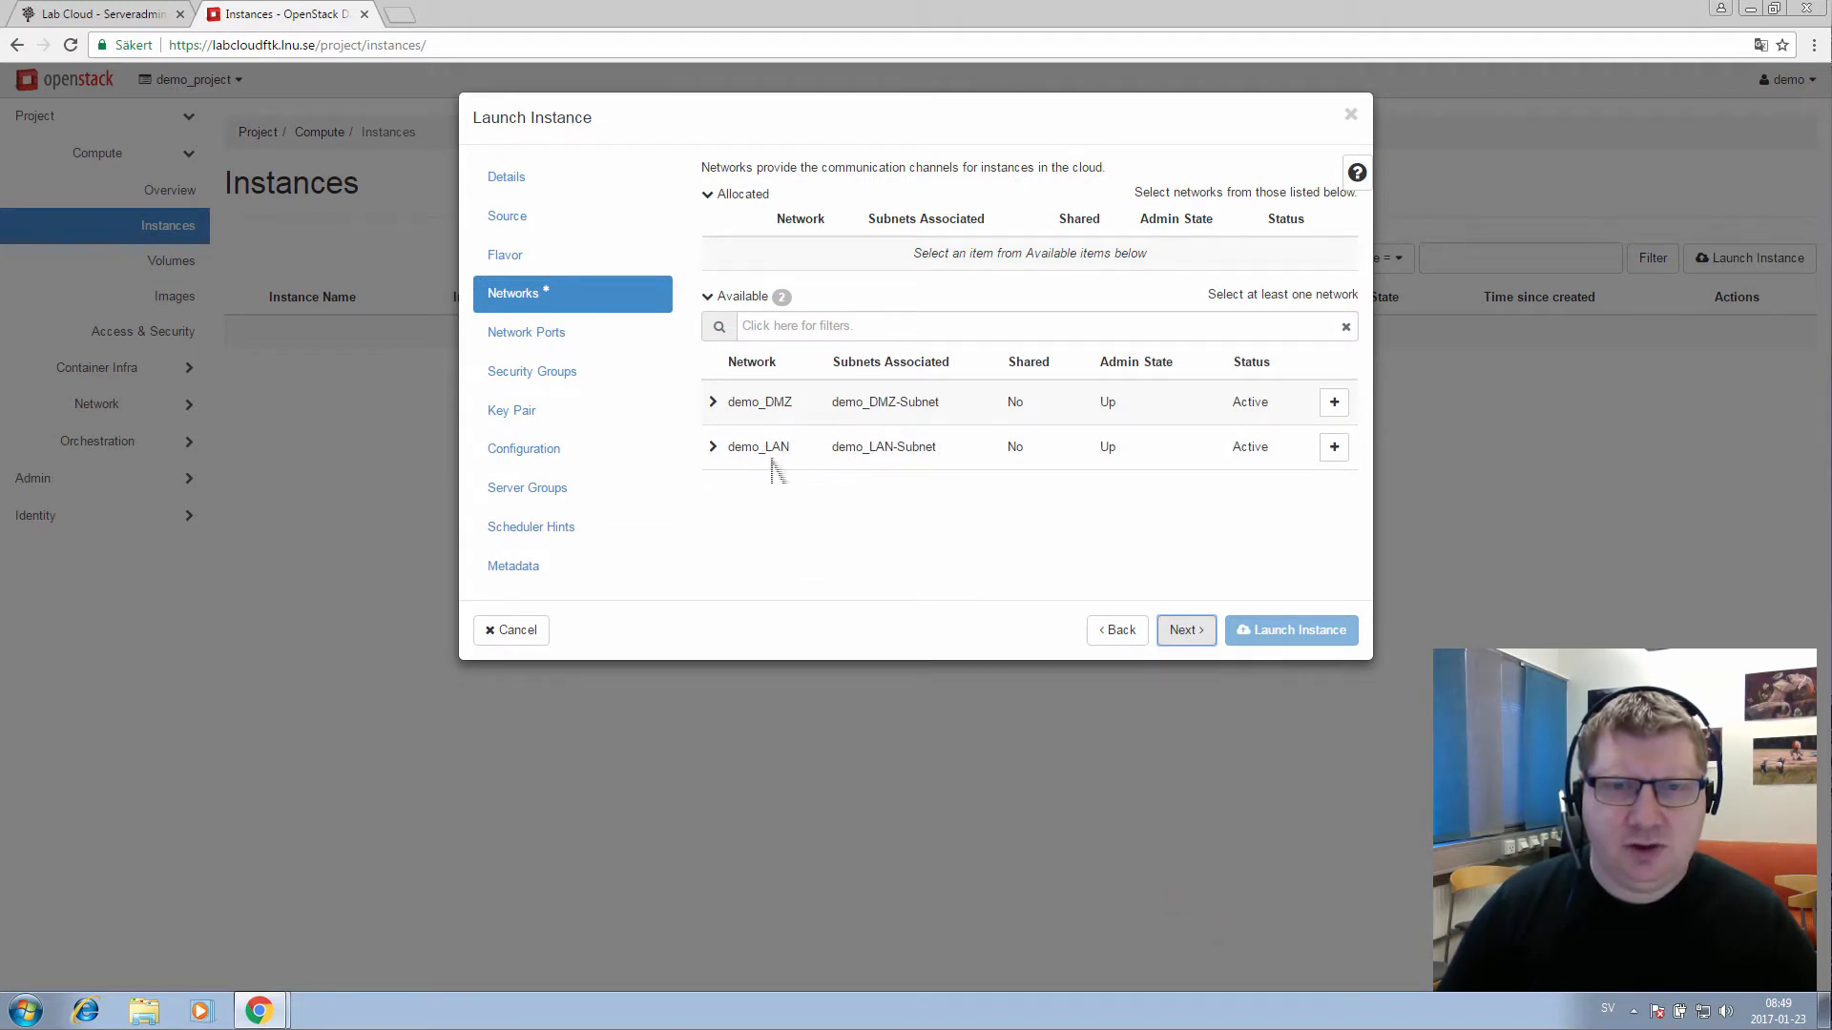
Allocate the demo_LAN network and advance past Network Ports to the Security Groups step
click(1336, 455)
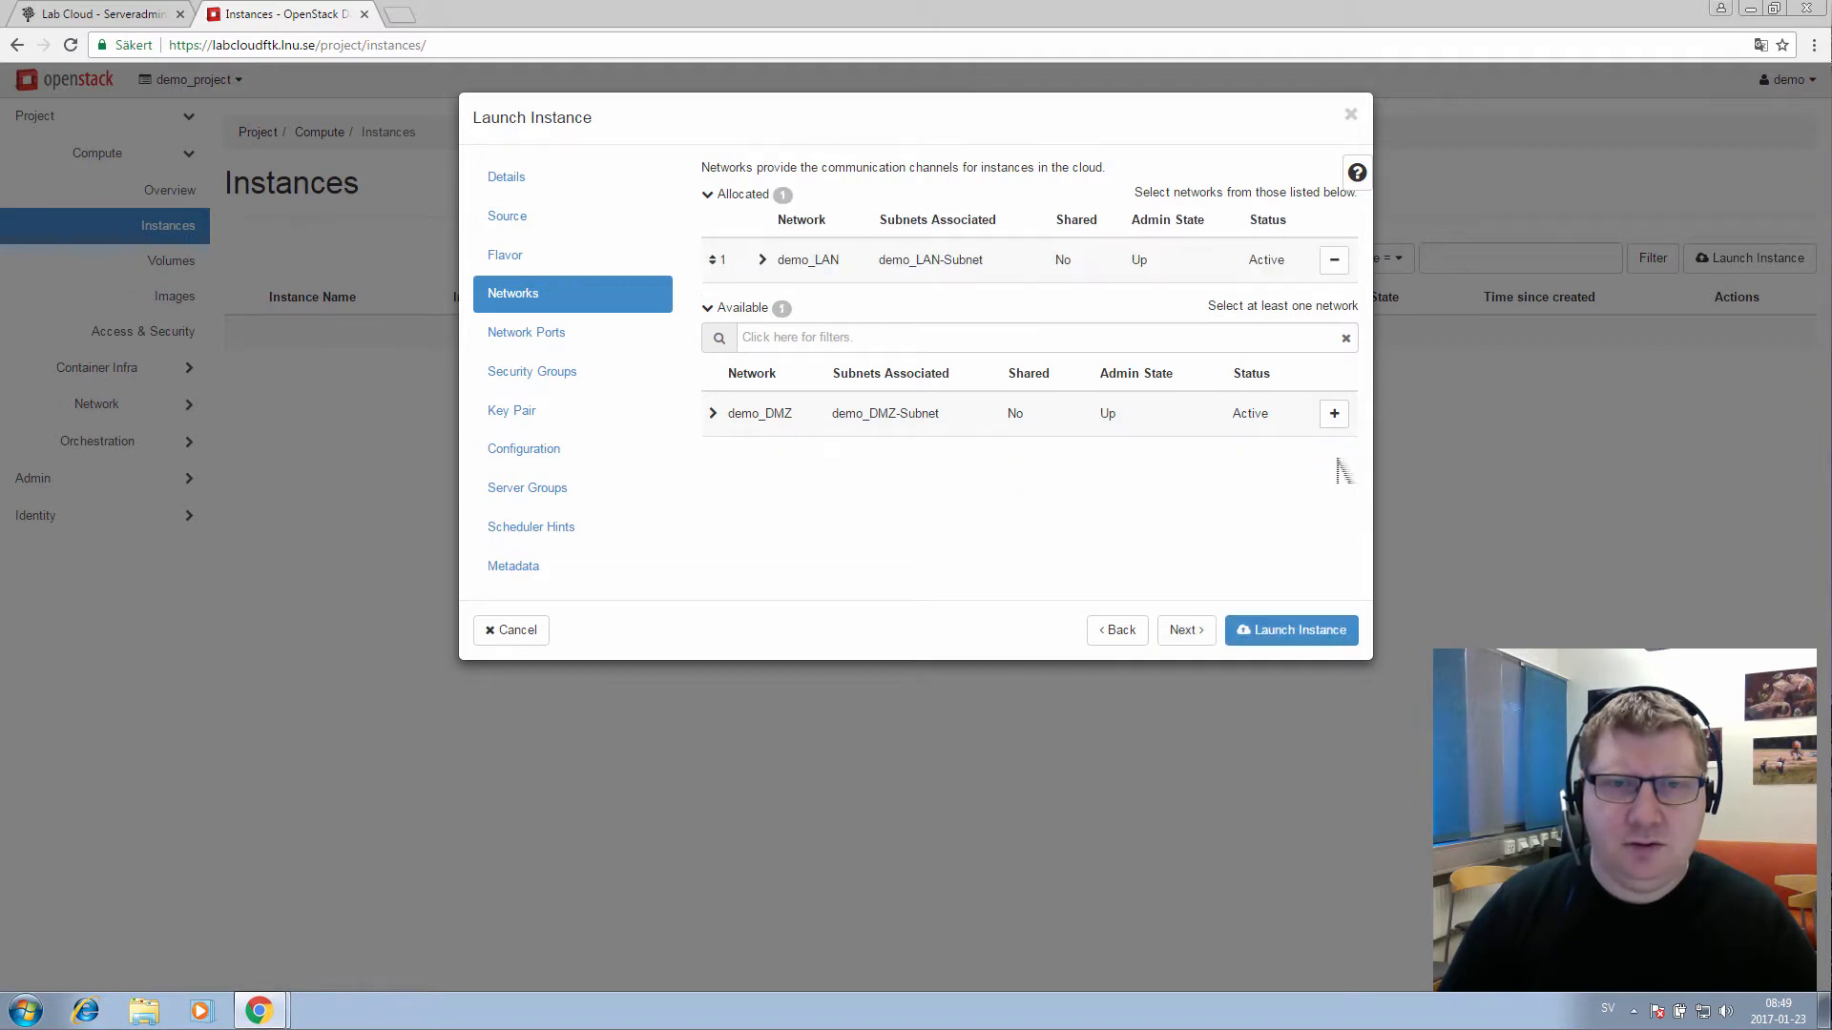
click(1189, 631)
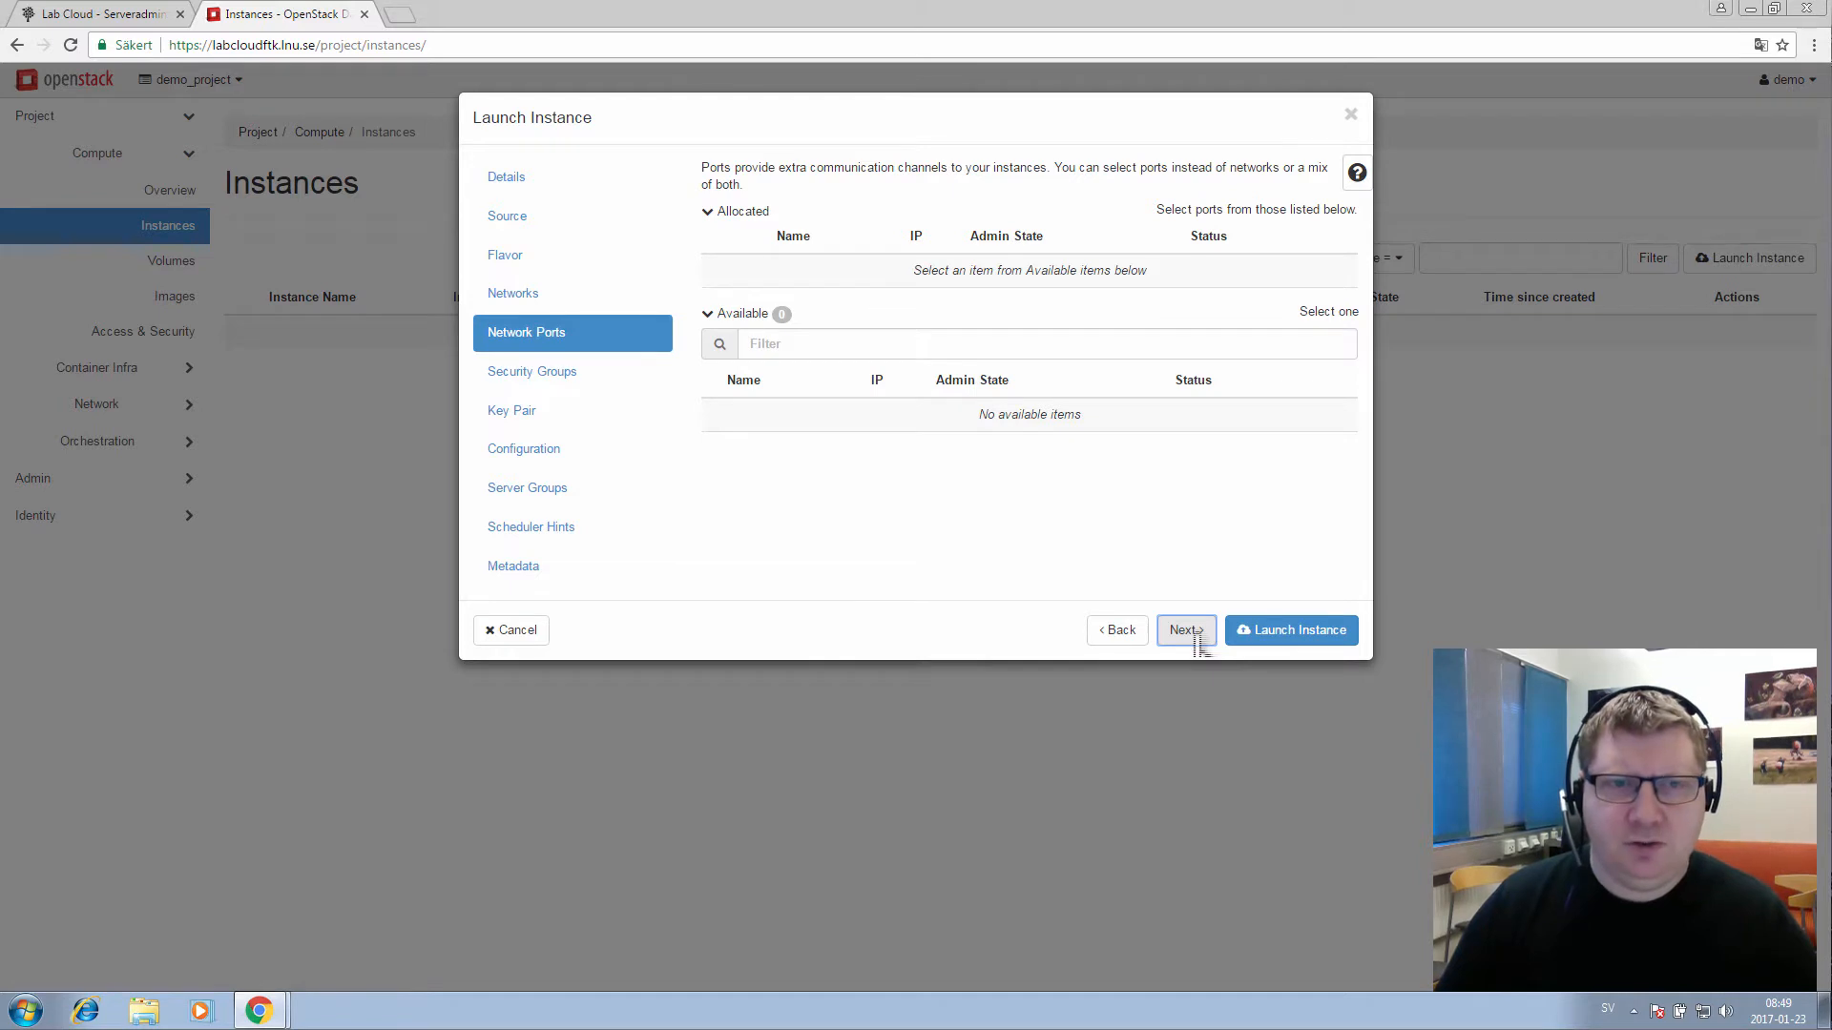
click(1199, 634)
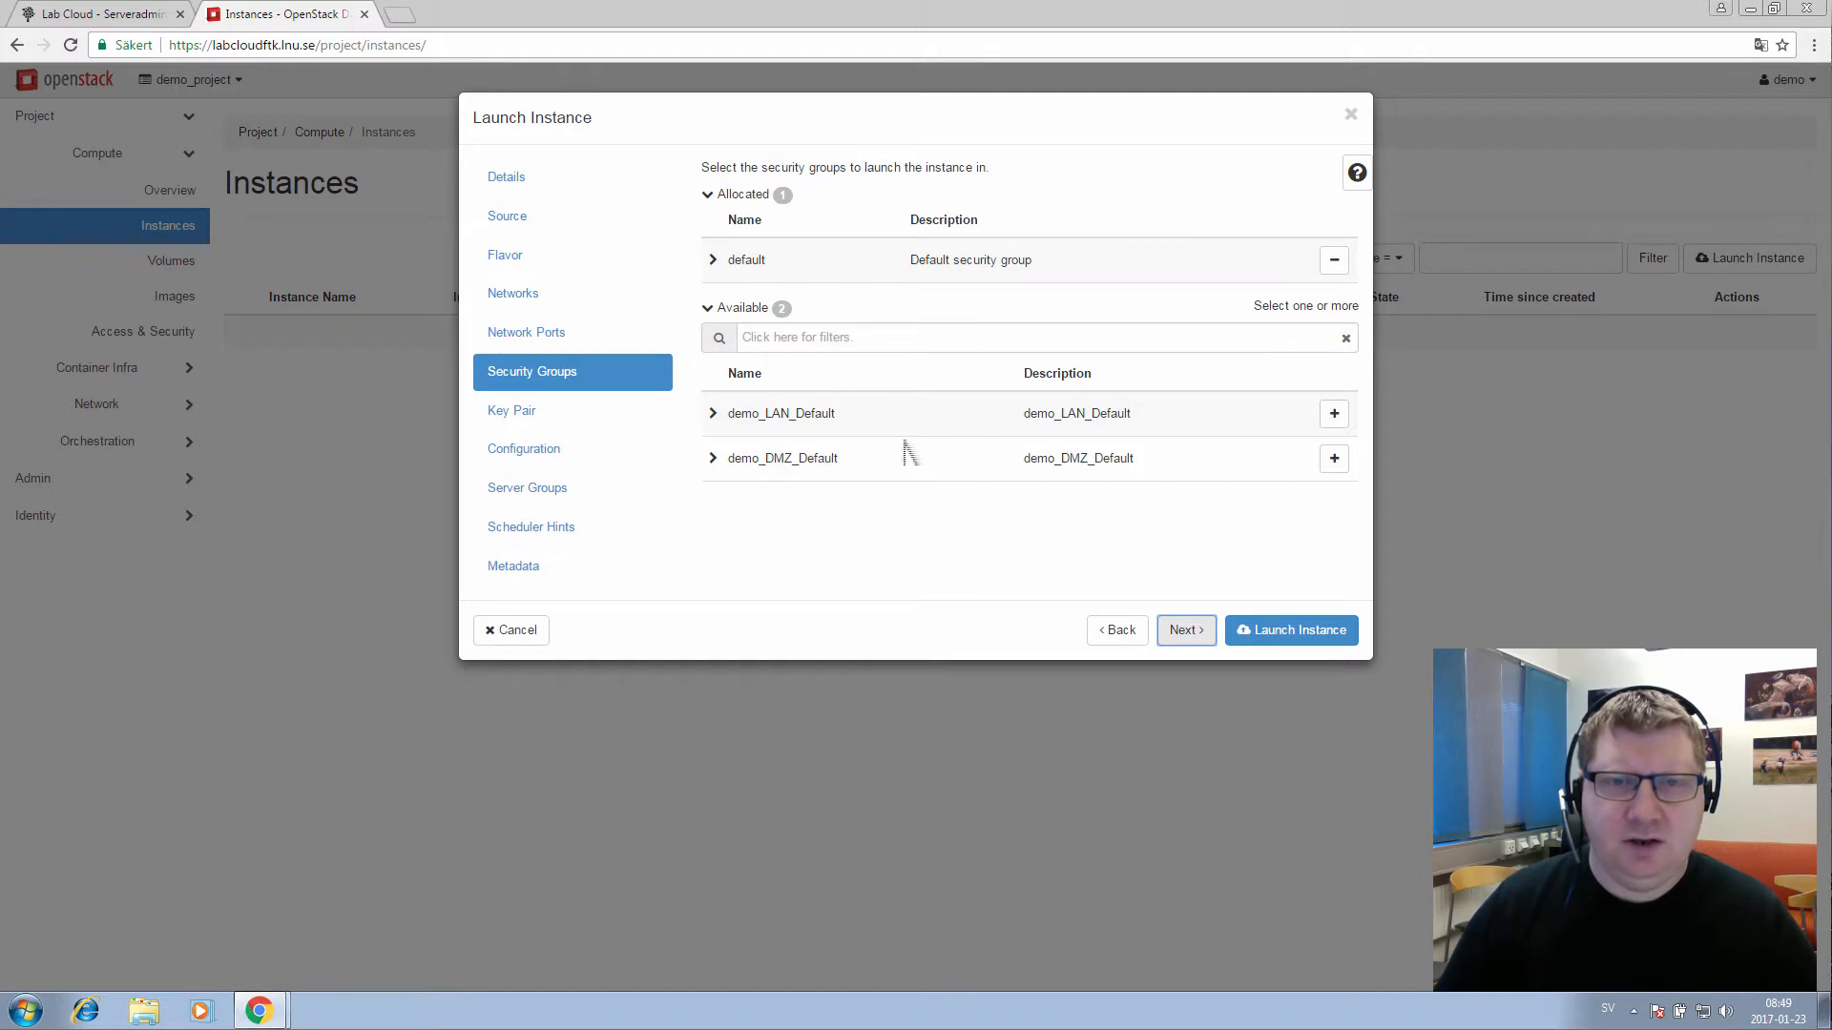
Add demo_LAN_Default alongside default, review the default group's rules, and continue to Key Pair
click(1334, 414)
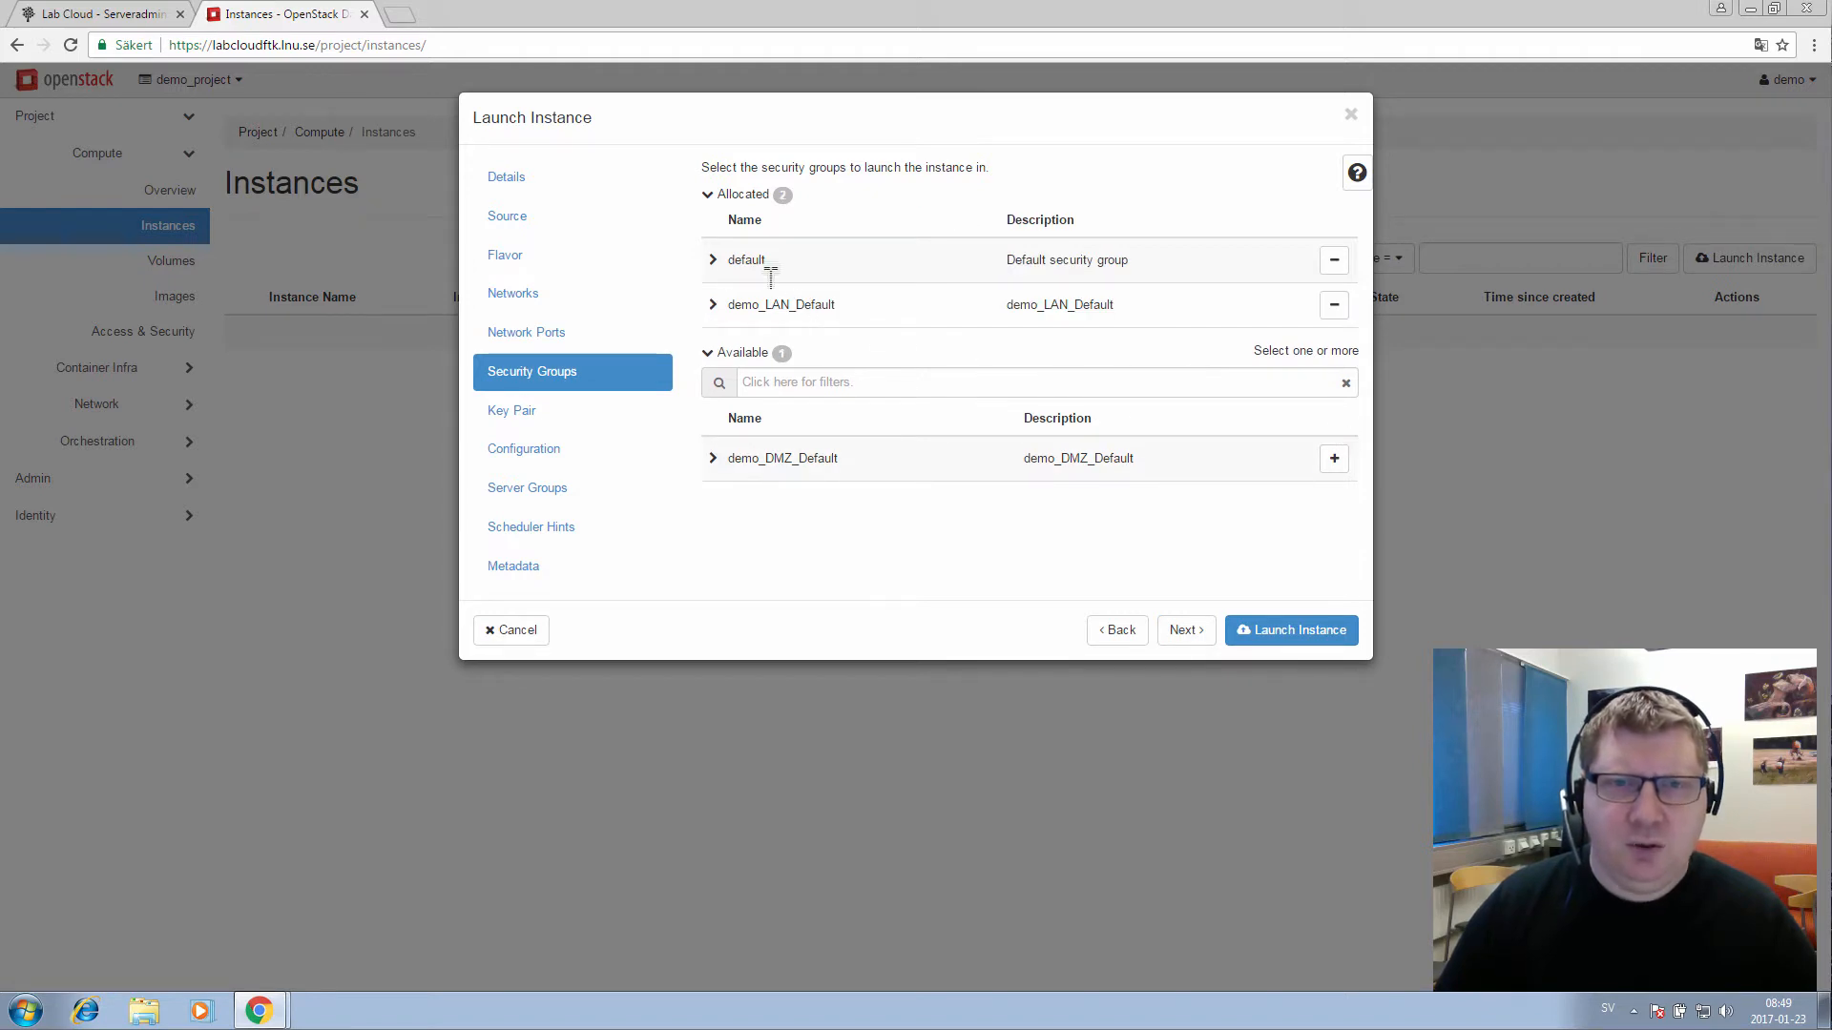
click(722, 280)
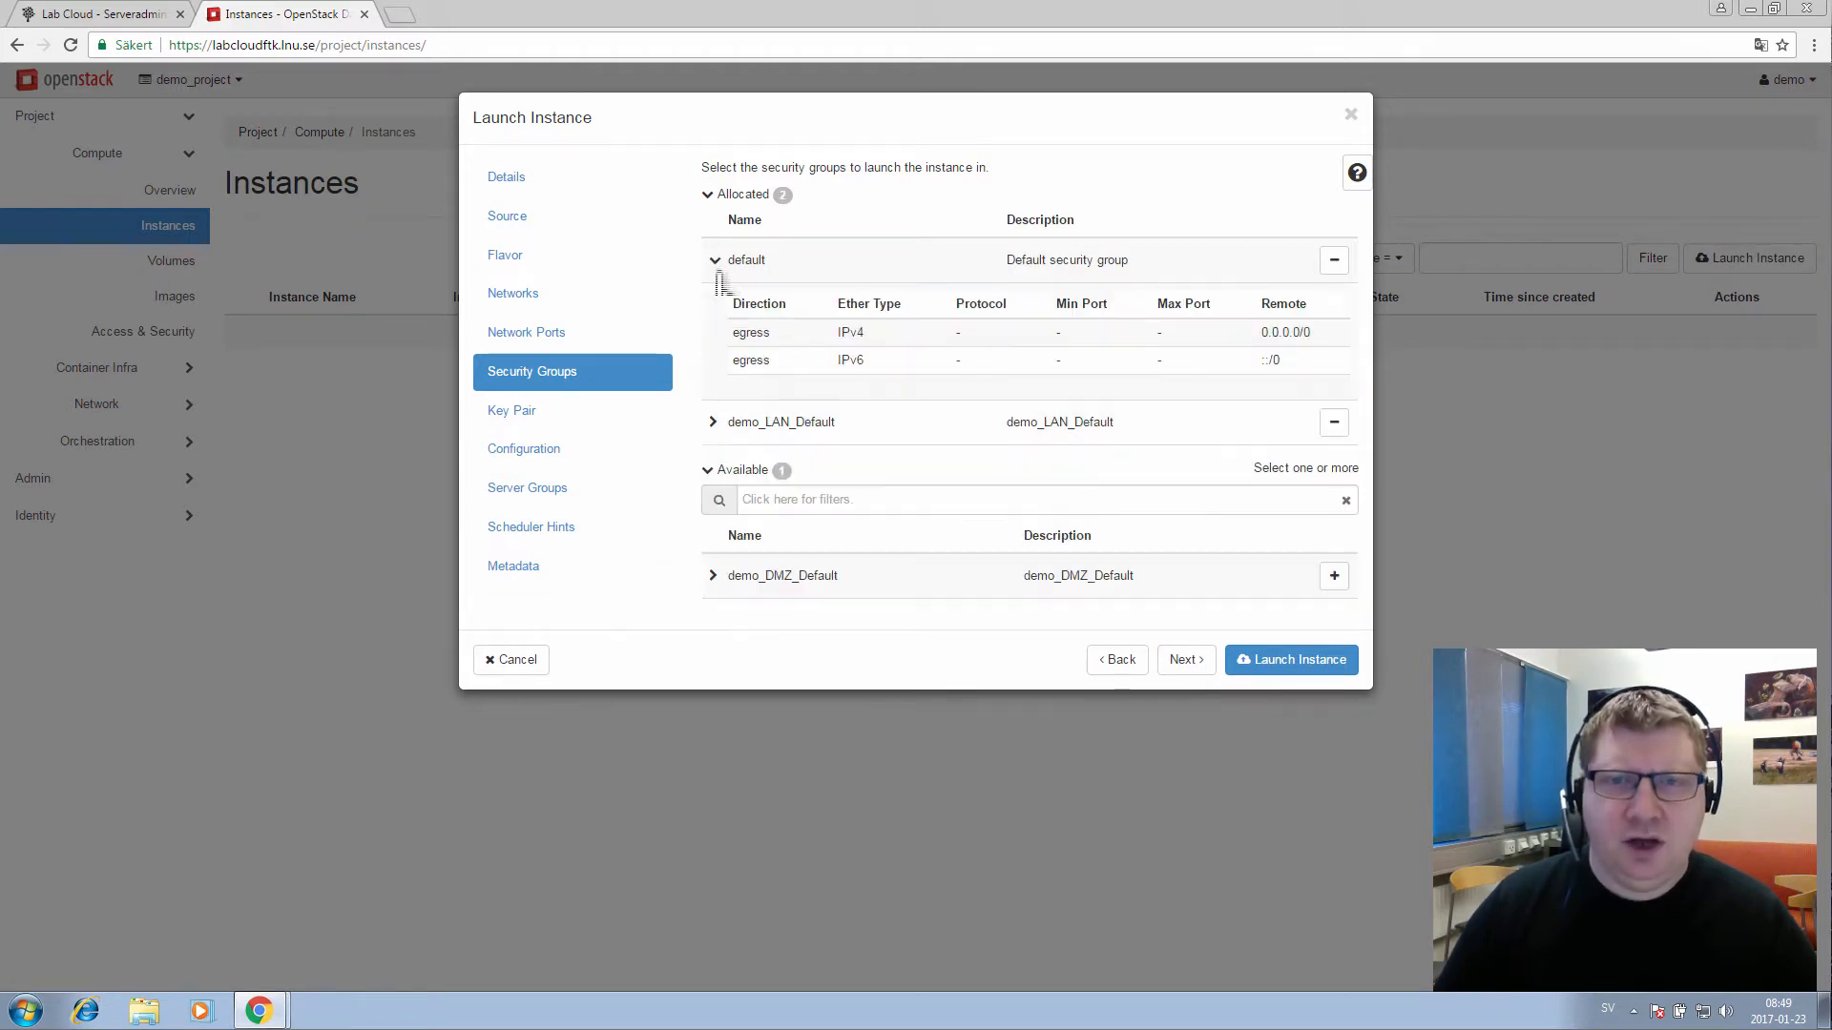
click(721, 280)
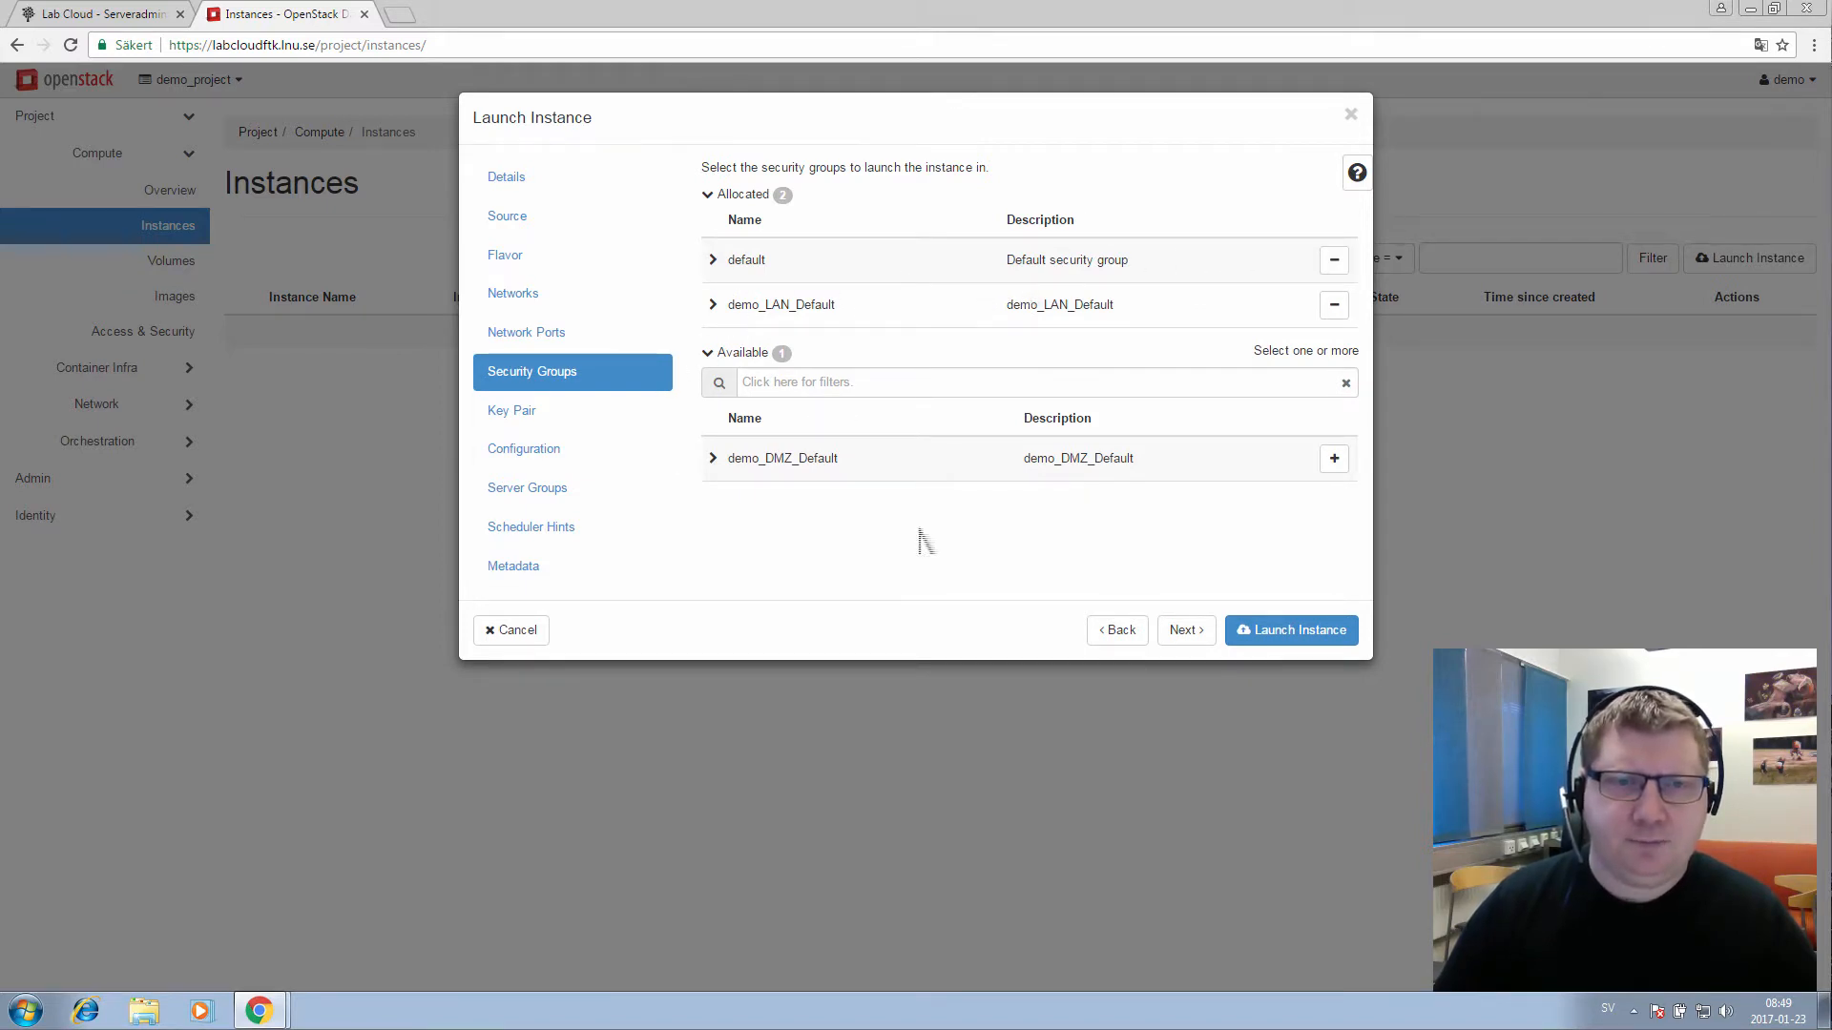
click(1185, 631)
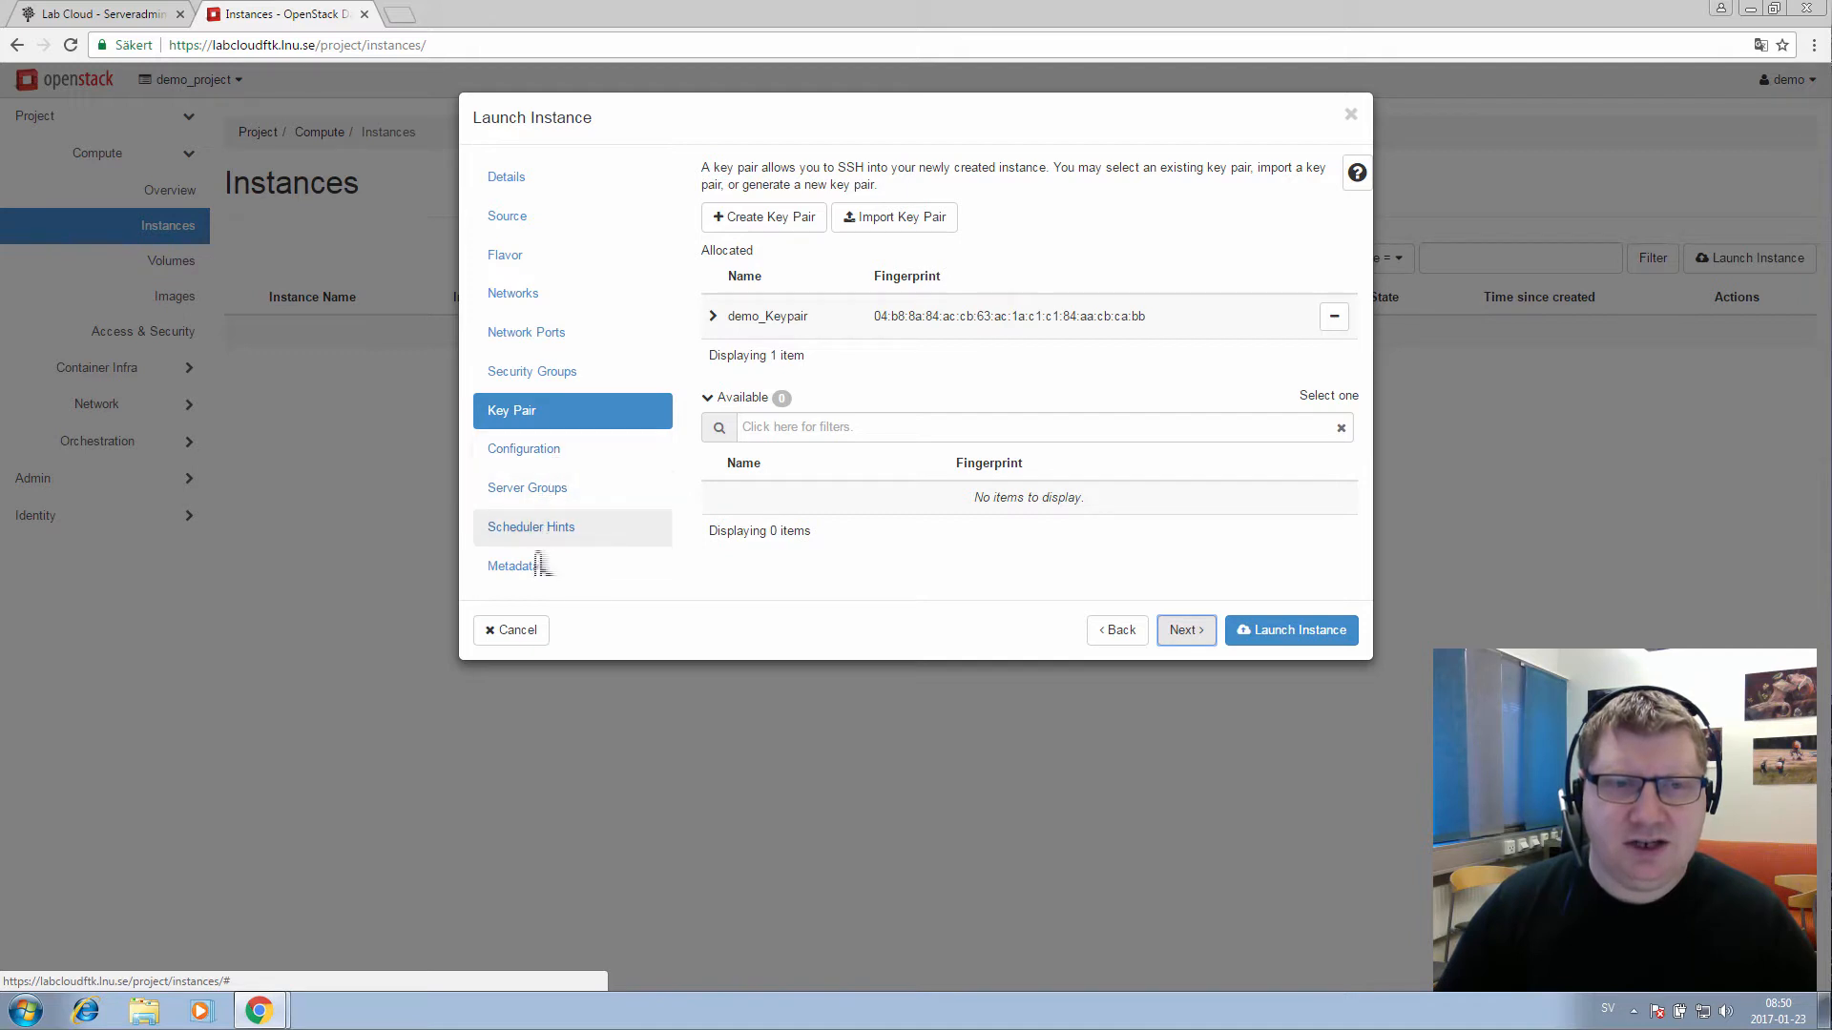
Launch the Windows Server Demo instance from the wizard
click(1288, 637)
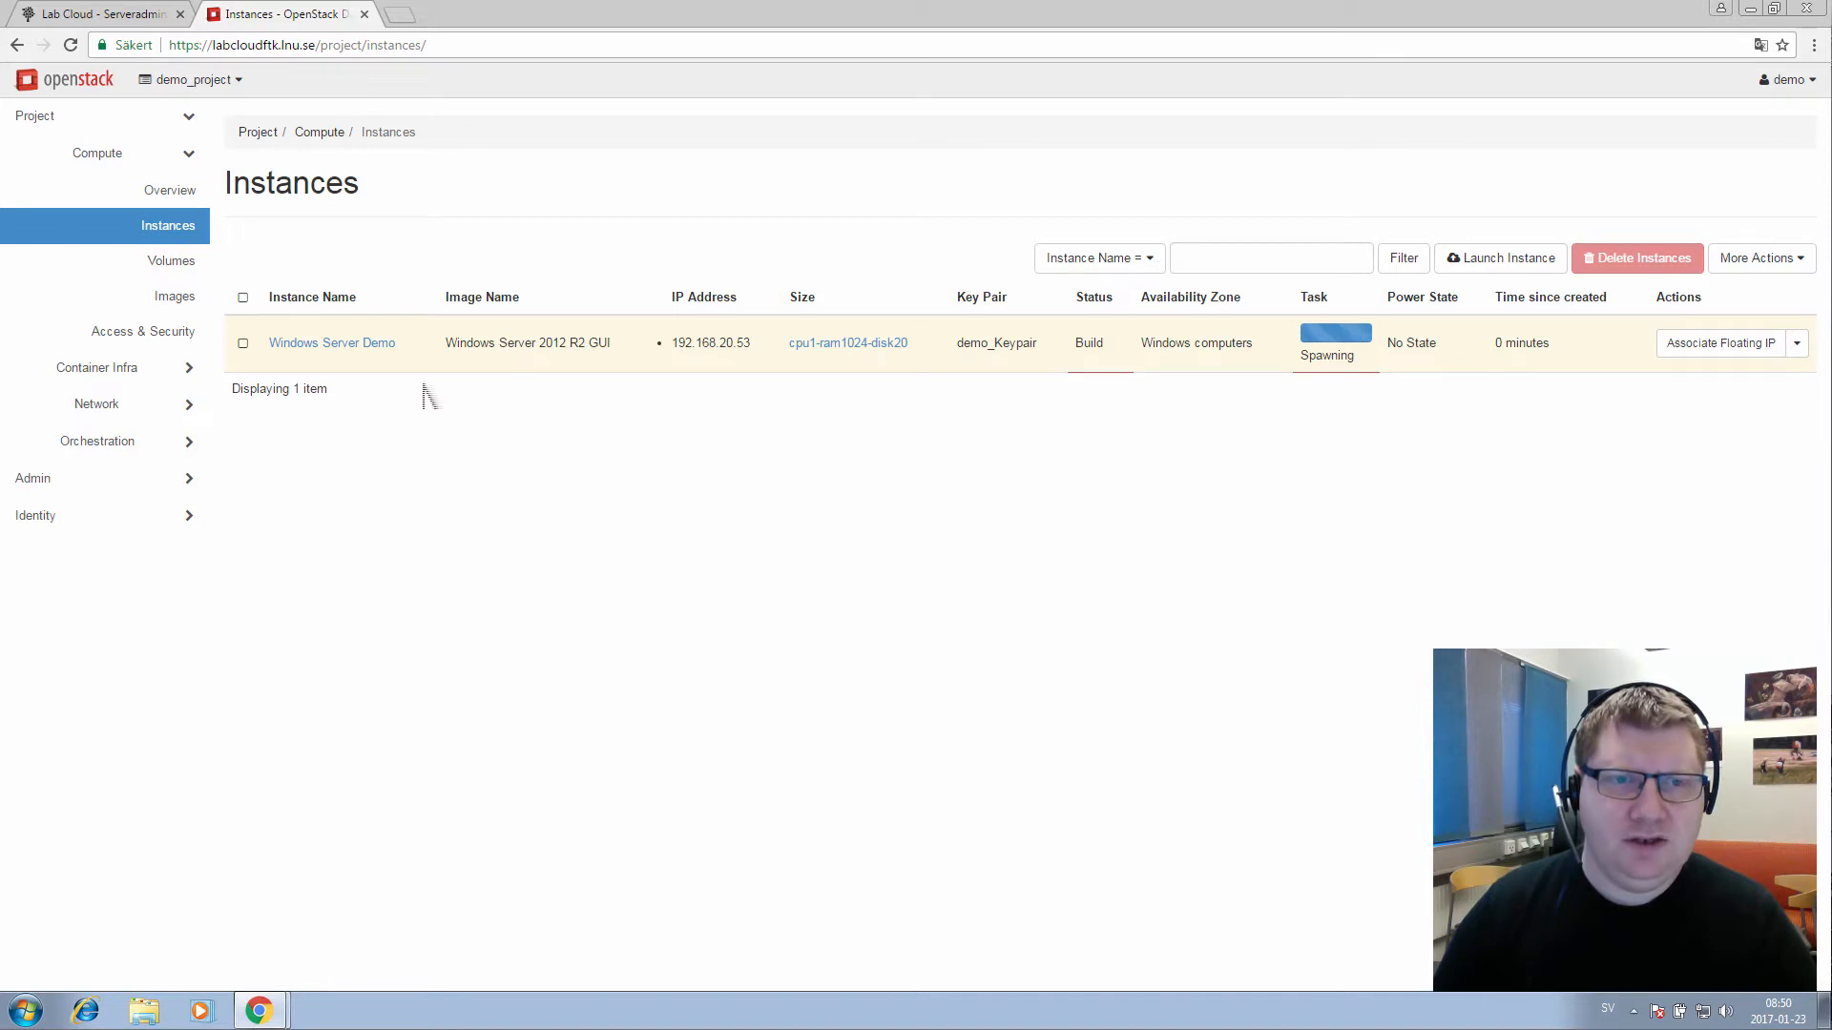
Start a second instance named 'Linux Server Demo' in the Linux computers availability zone
click(1520, 273)
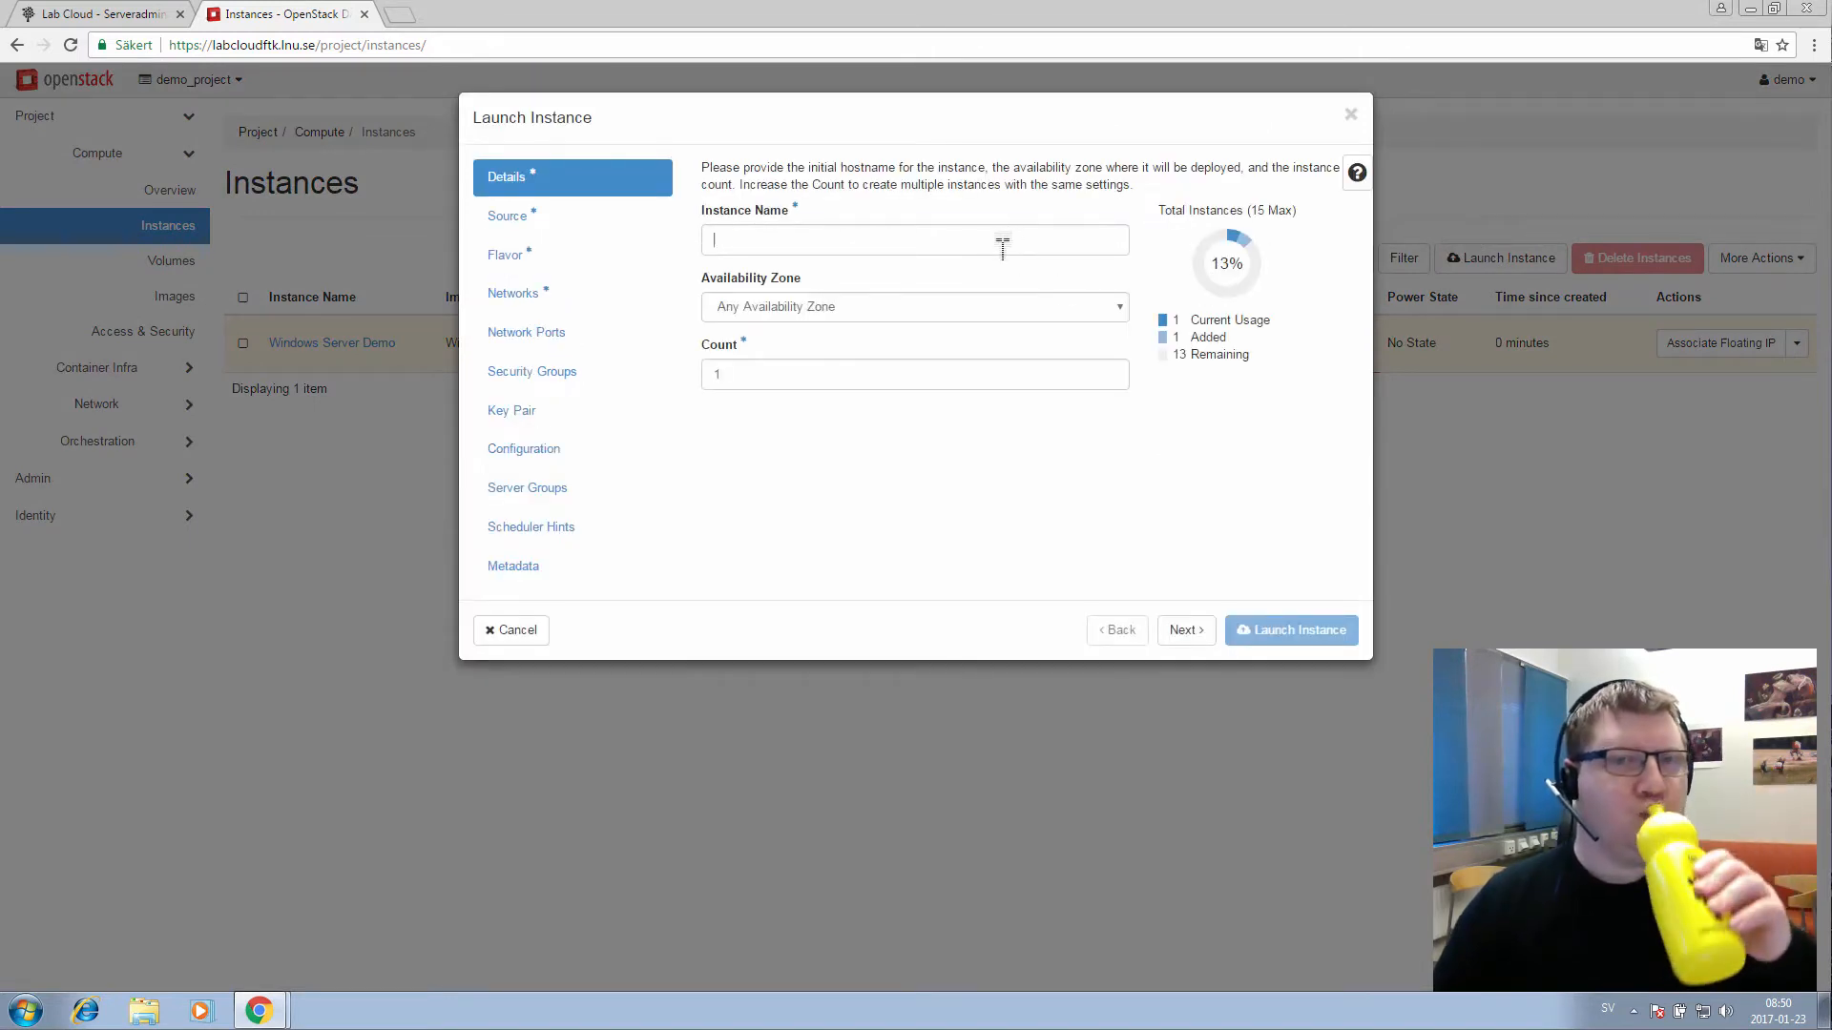
click(1003, 241)
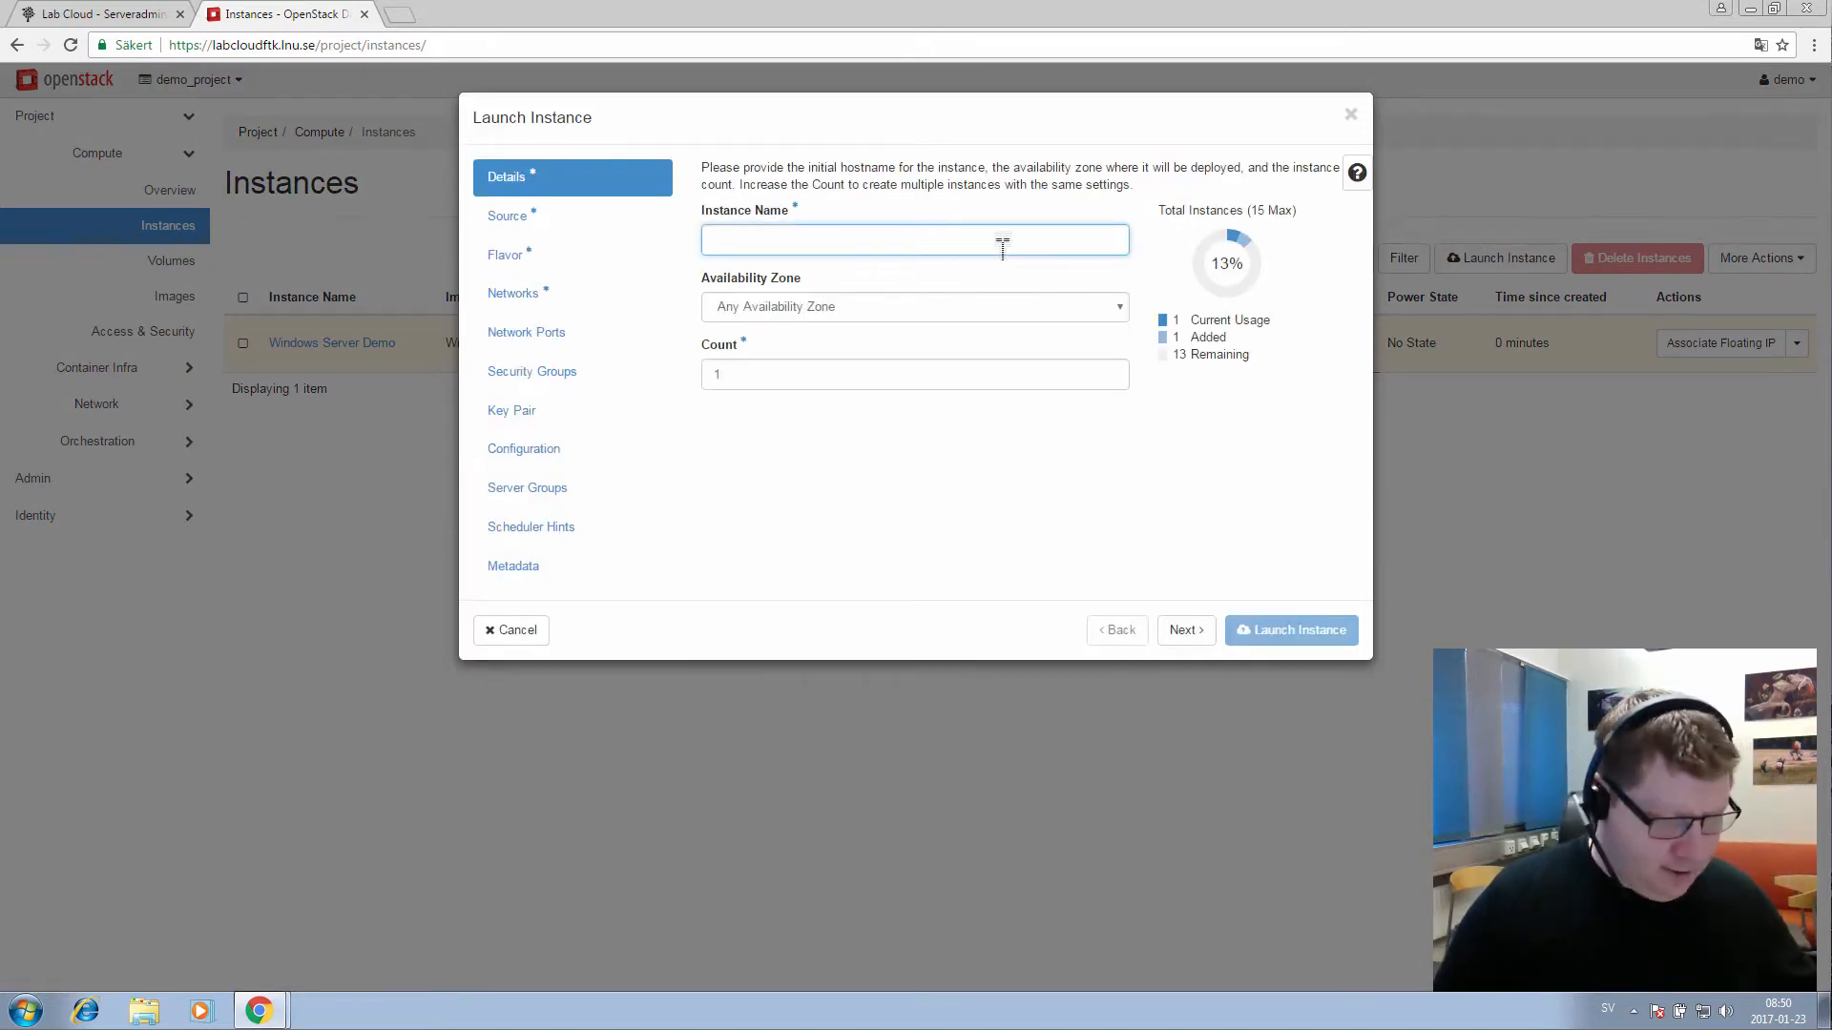
text(Linux)
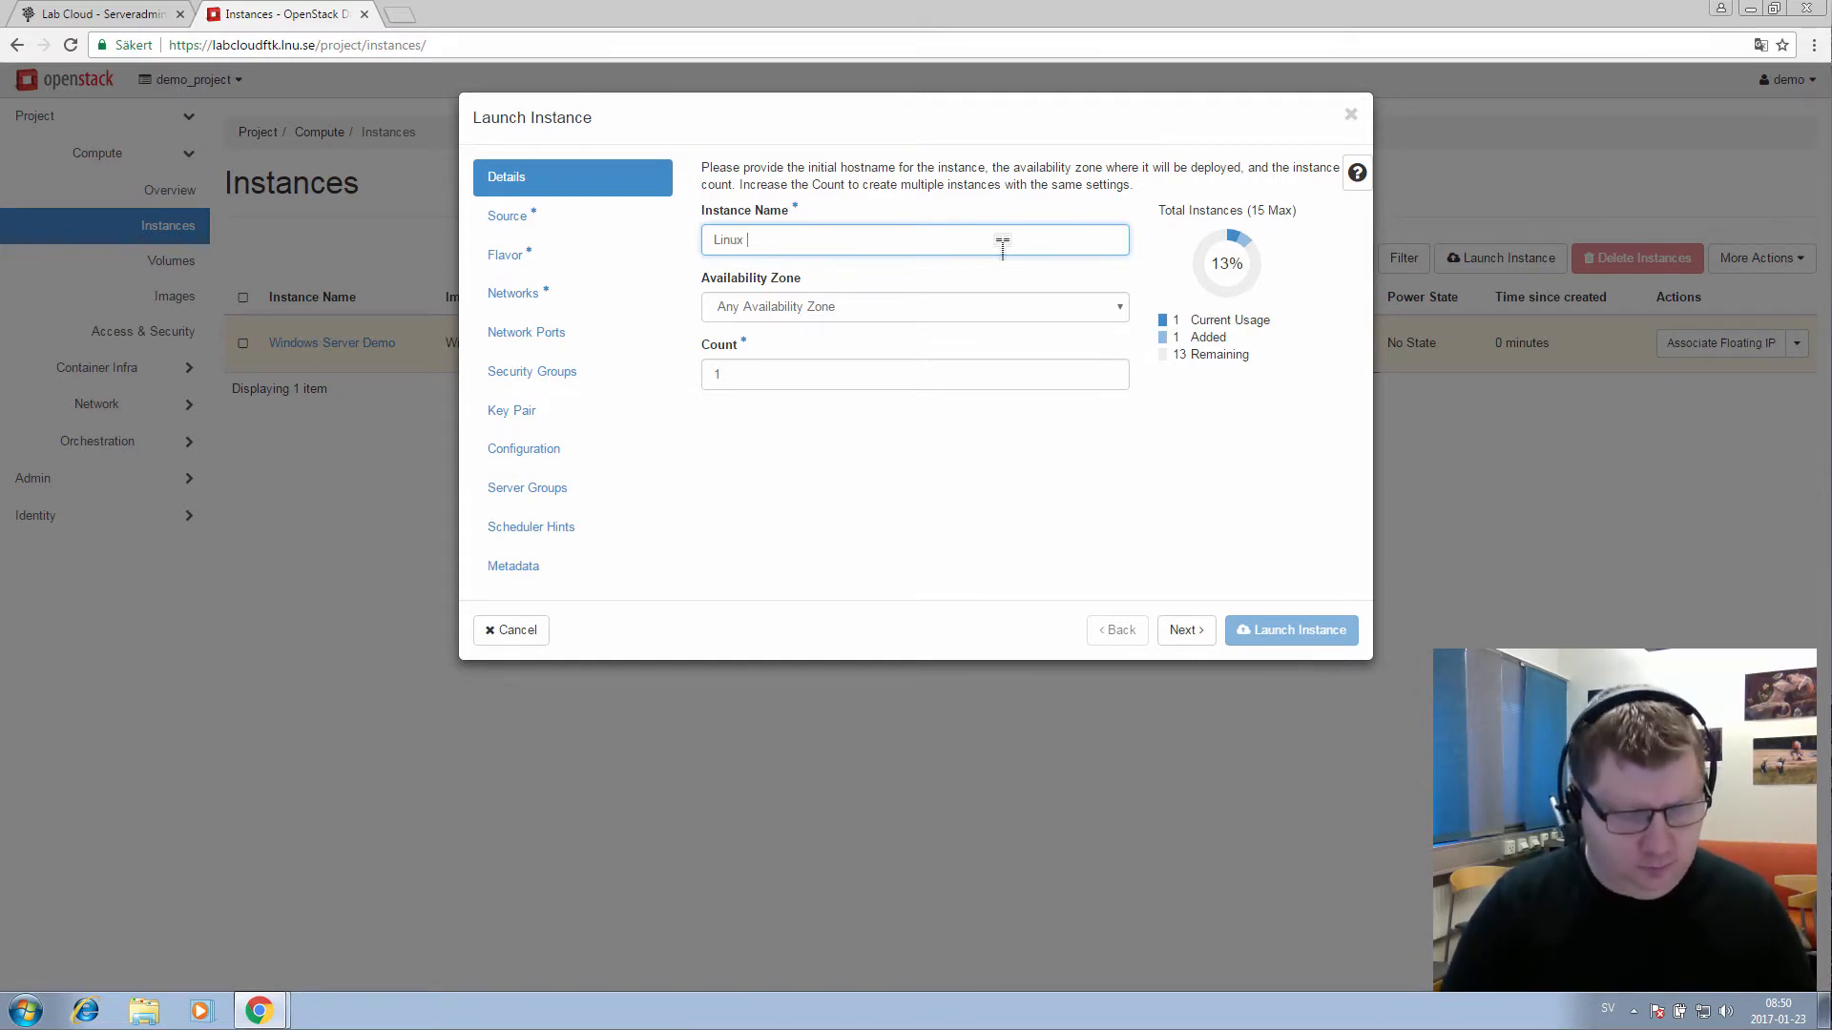
text( Server De)
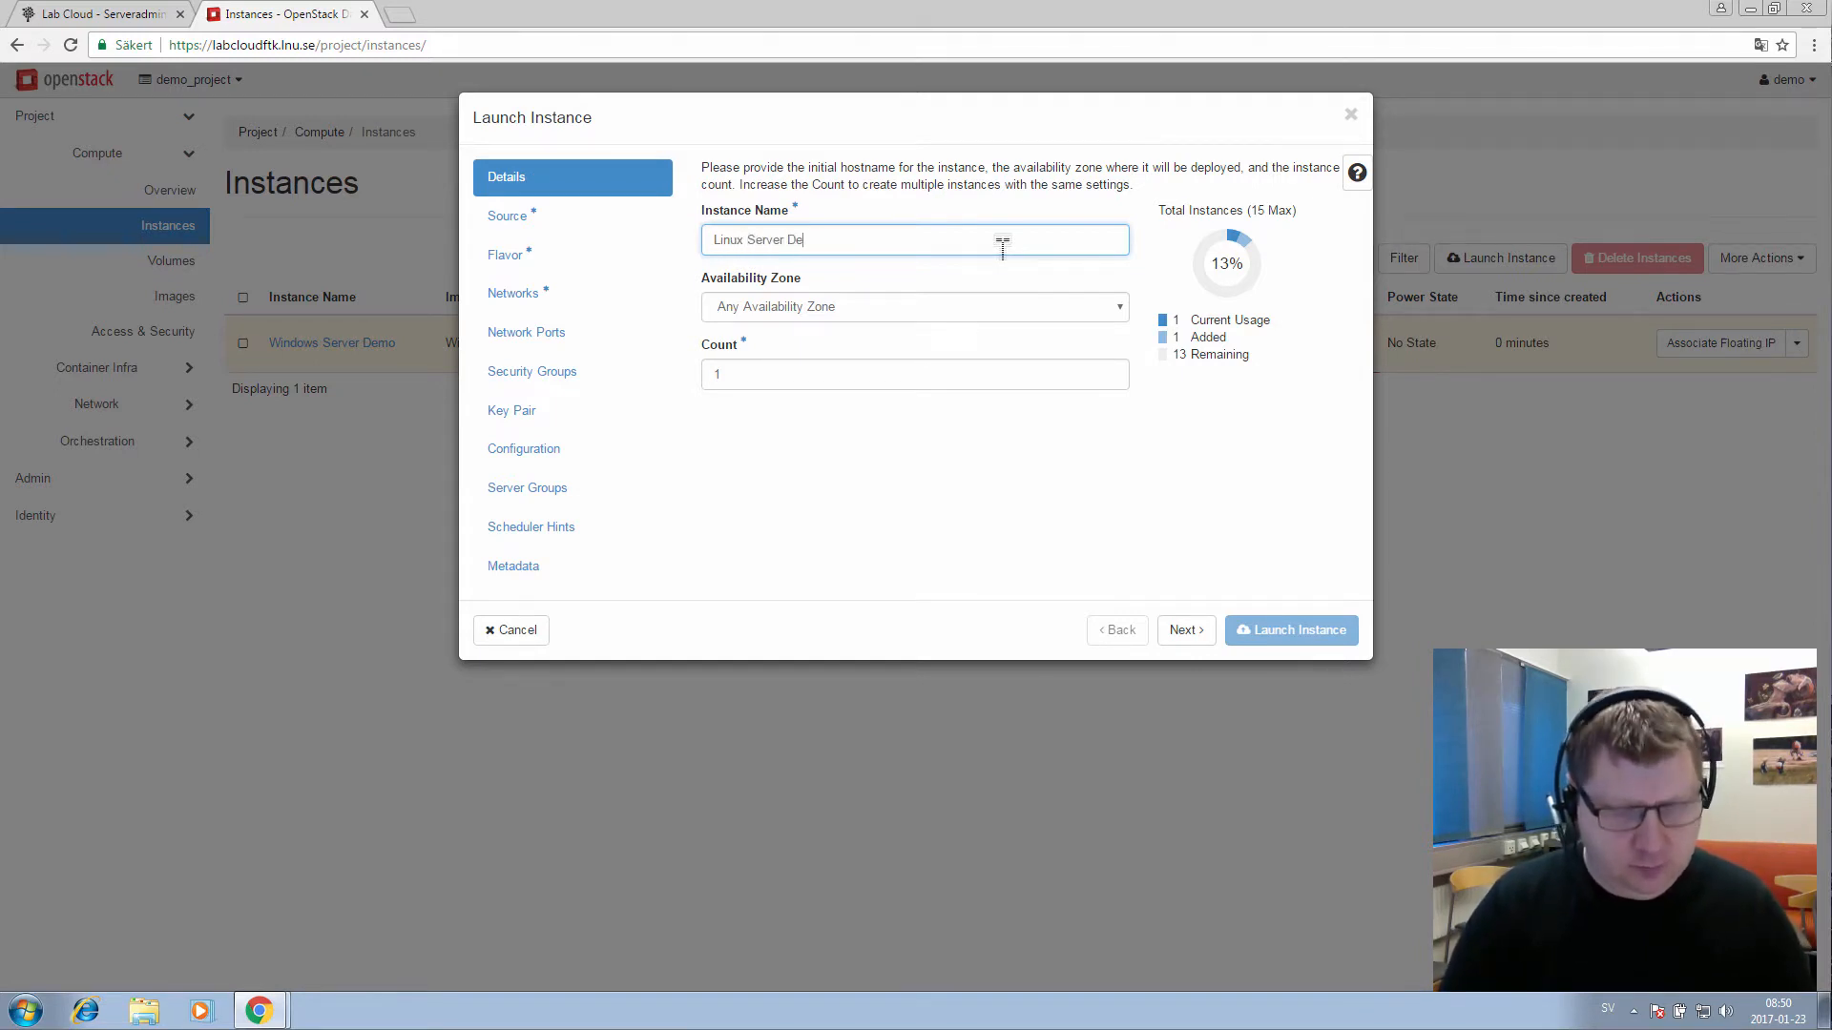
text(mo)
click(983, 307)
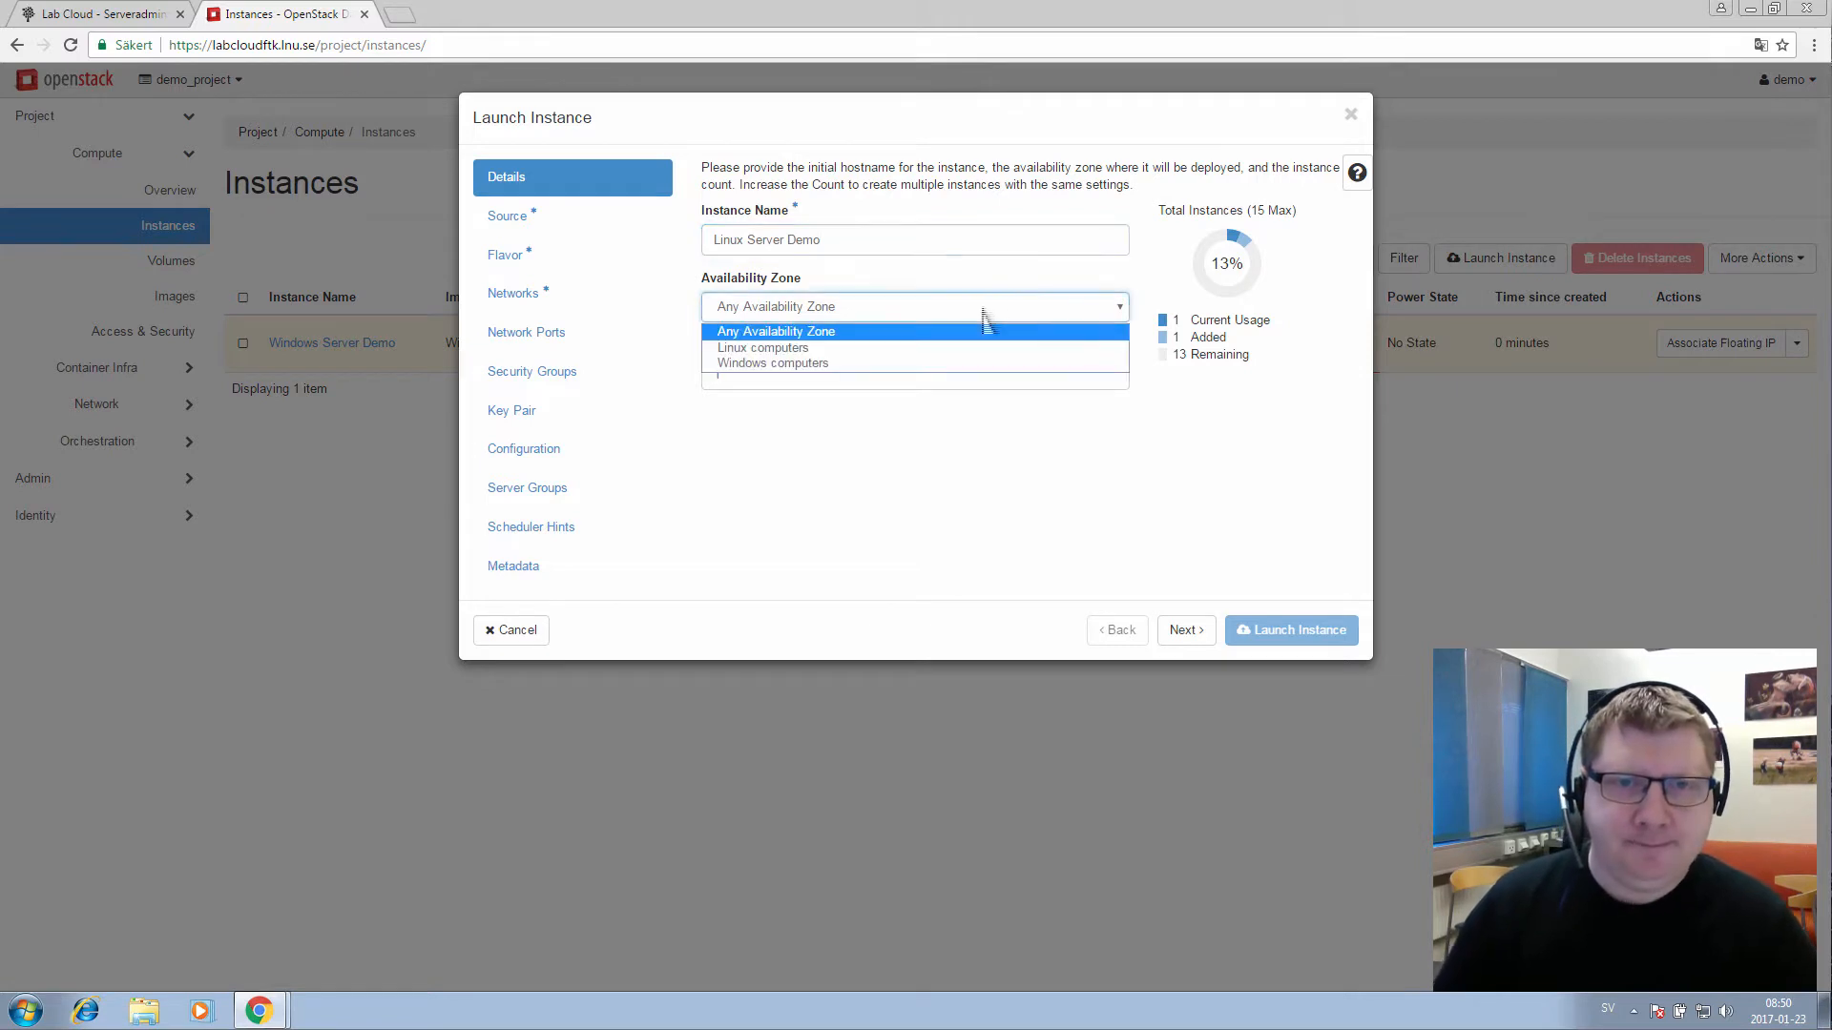
click(800, 352)
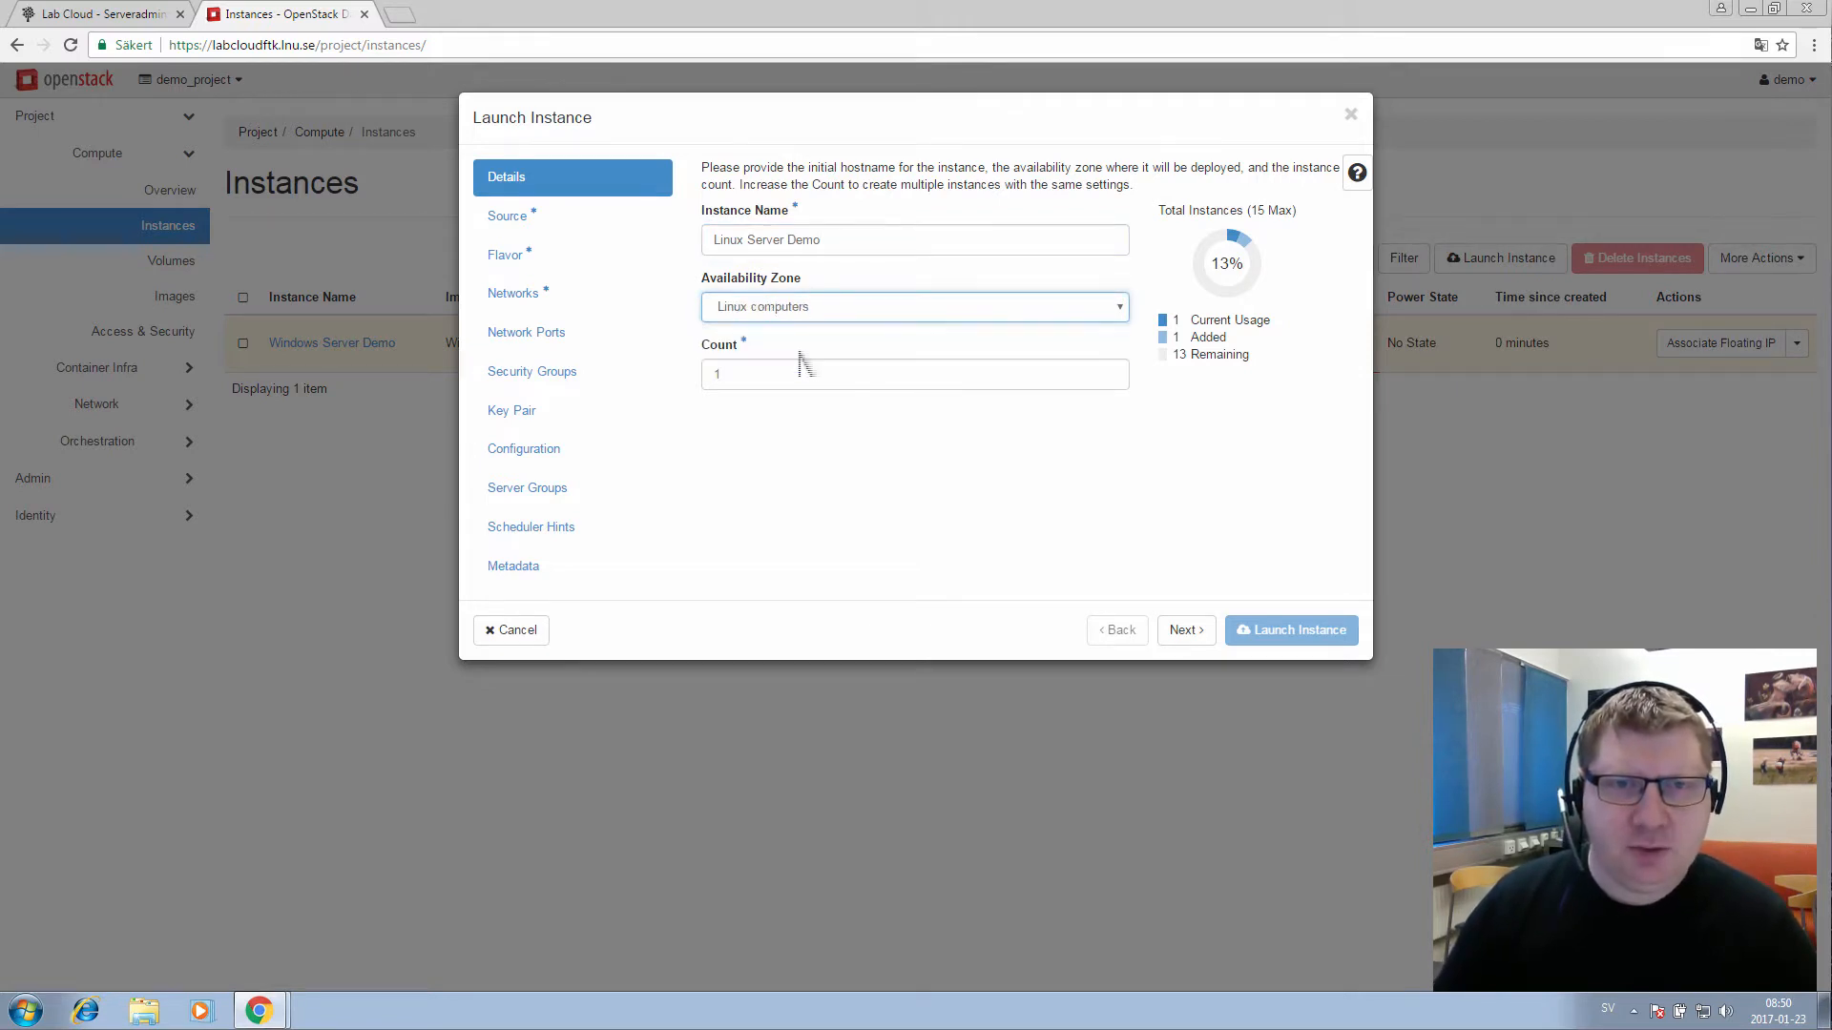
click(1185, 629)
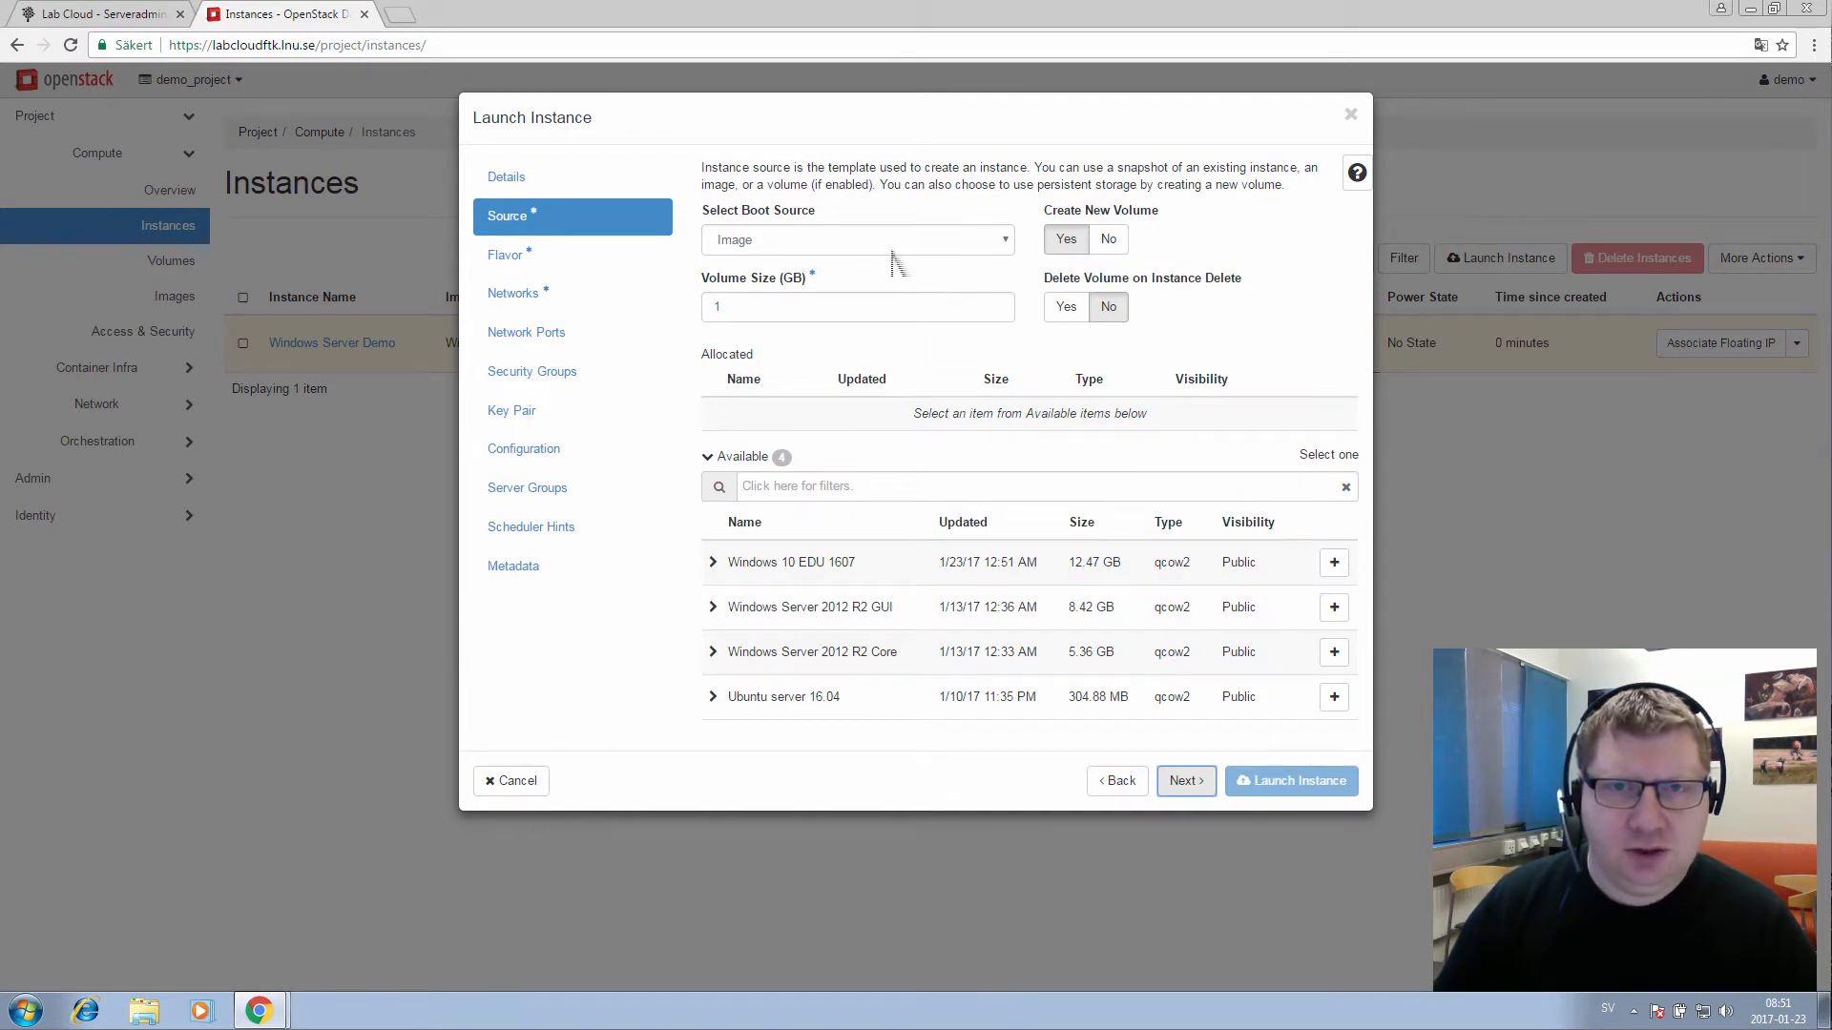
Set Create New Volume to No for Linux Server Demo and continue to Flavor
click(1110, 246)
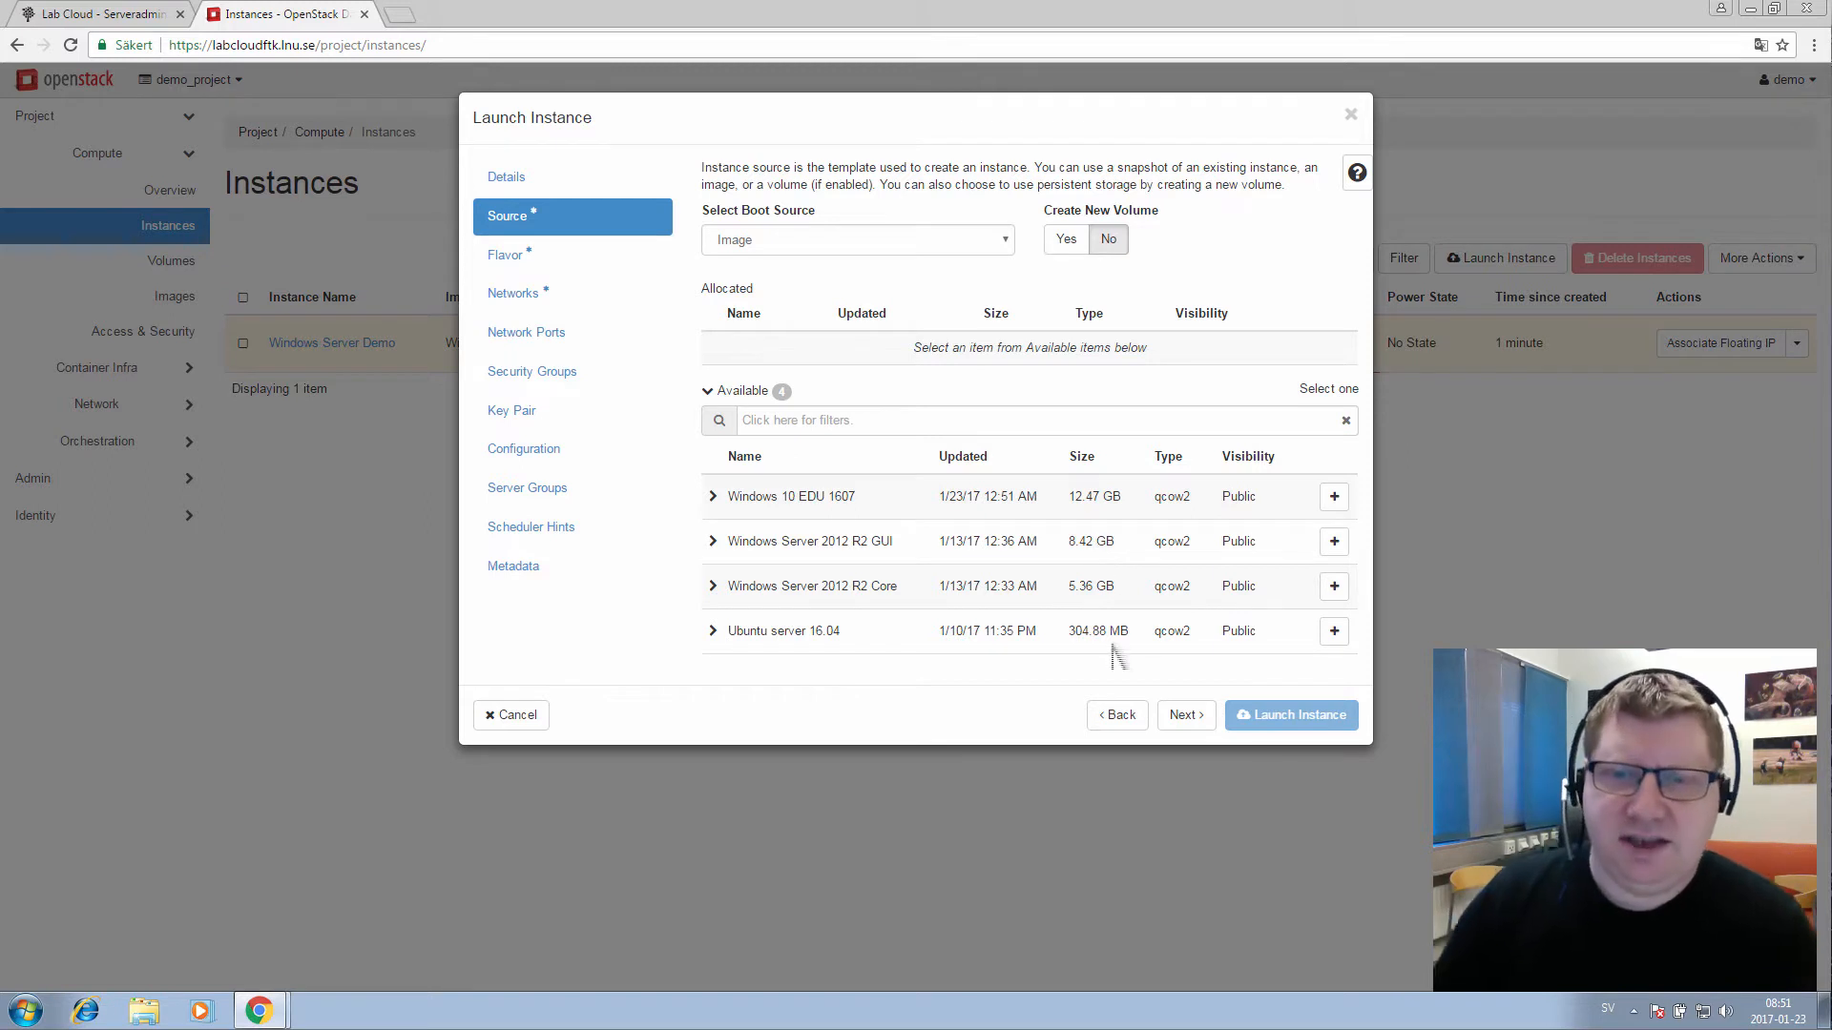
click(1198, 725)
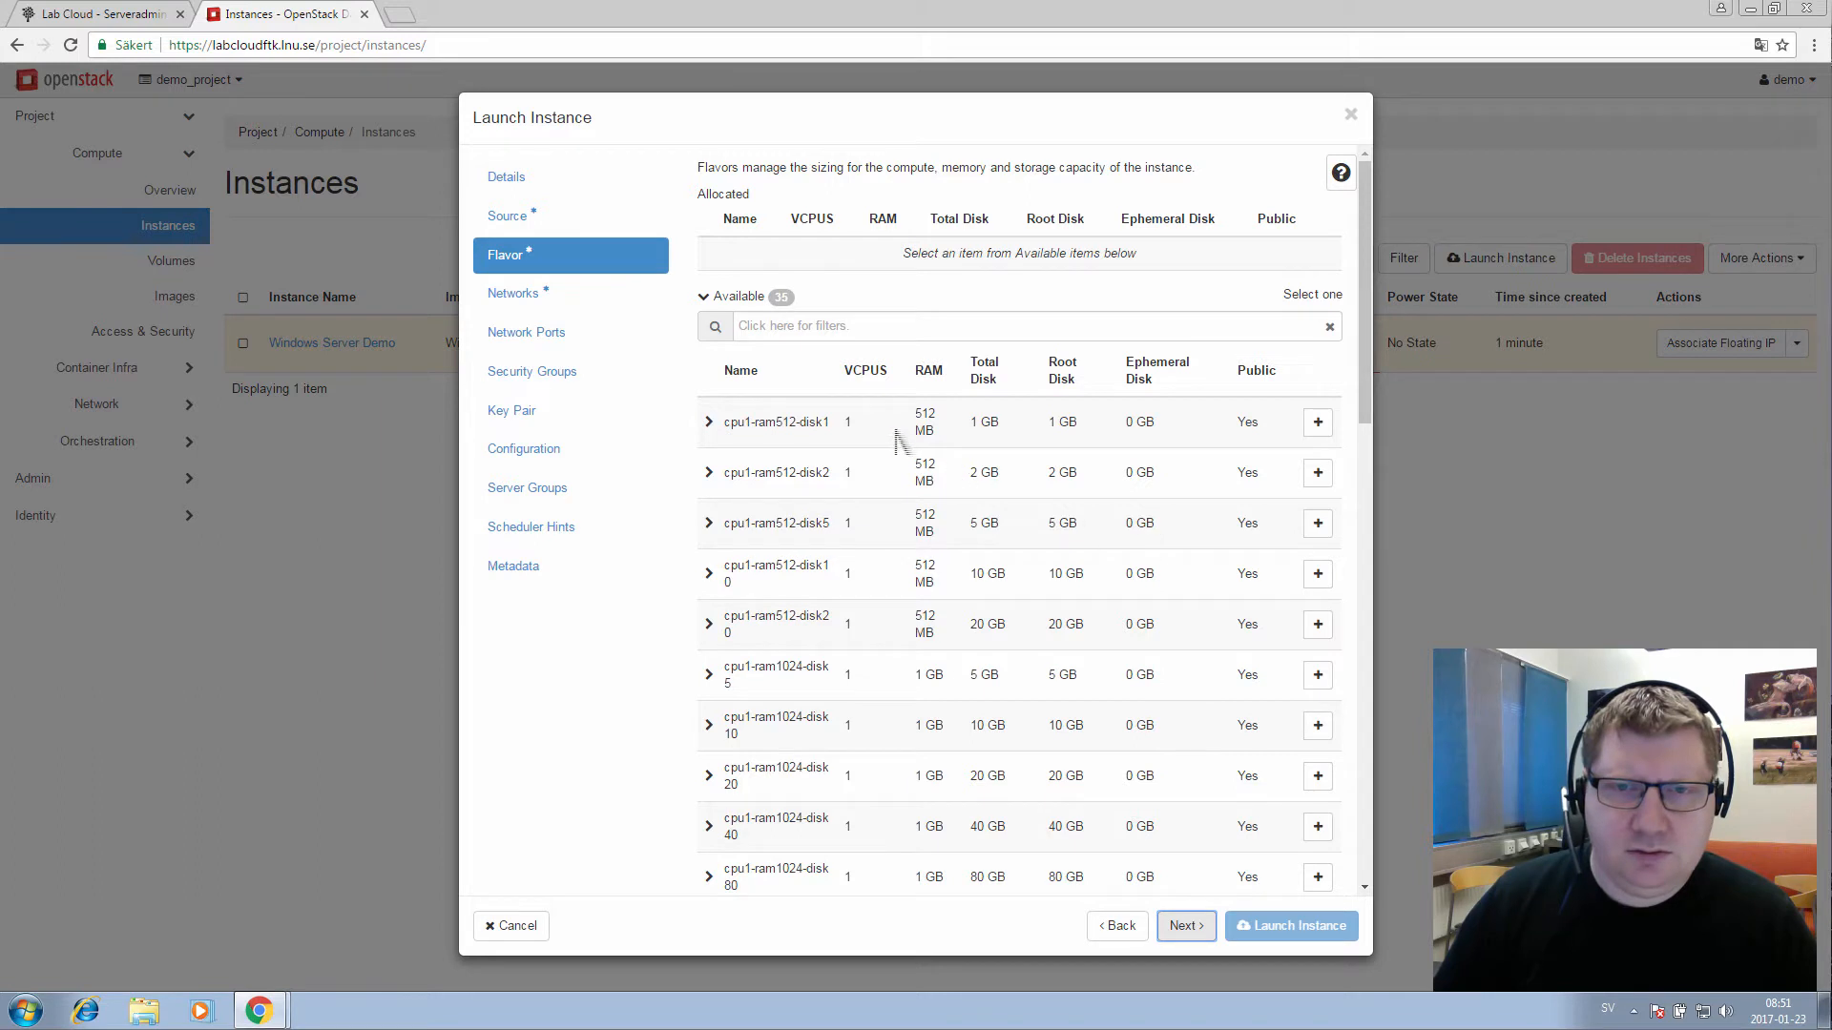
Allocate the cpu1-ram512-disk1 flavor and continue to the Networks step
mouse_move(1364, 421)
mouse_down()
mouse_move(1364, 447)
mouse_move(1364, 424)
mouse_up()
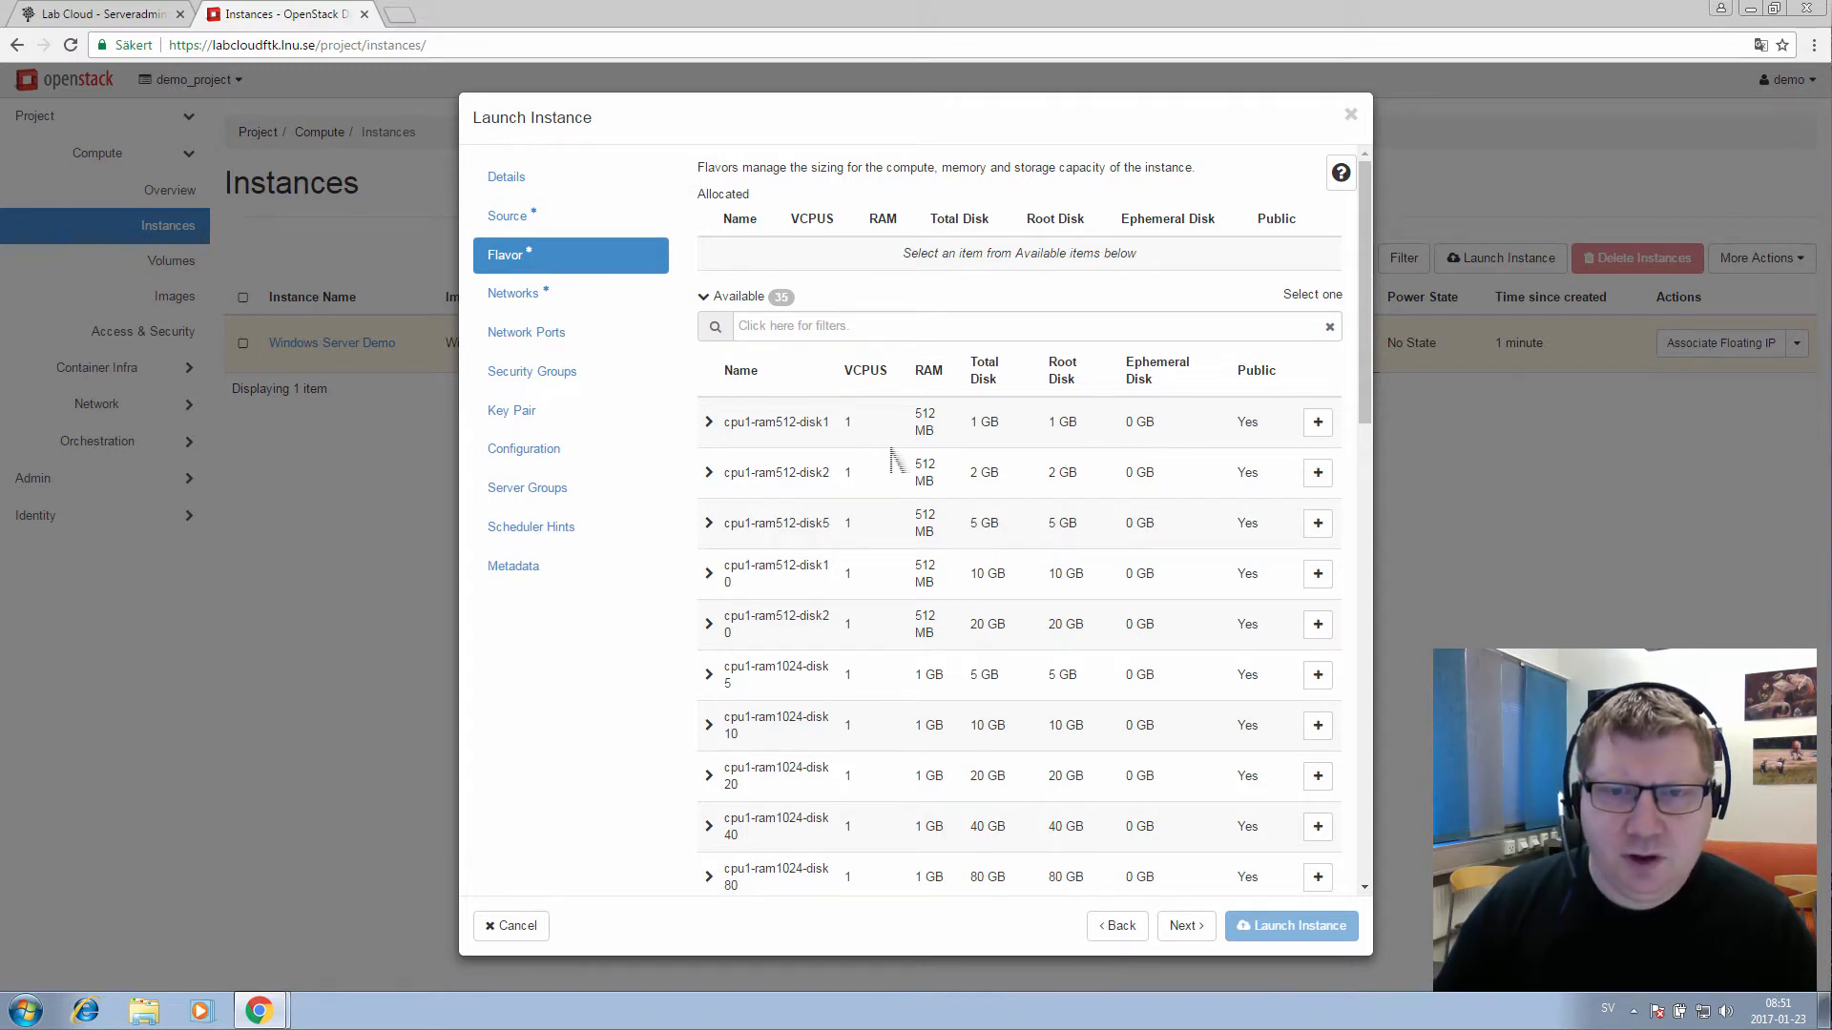
click(1319, 425)
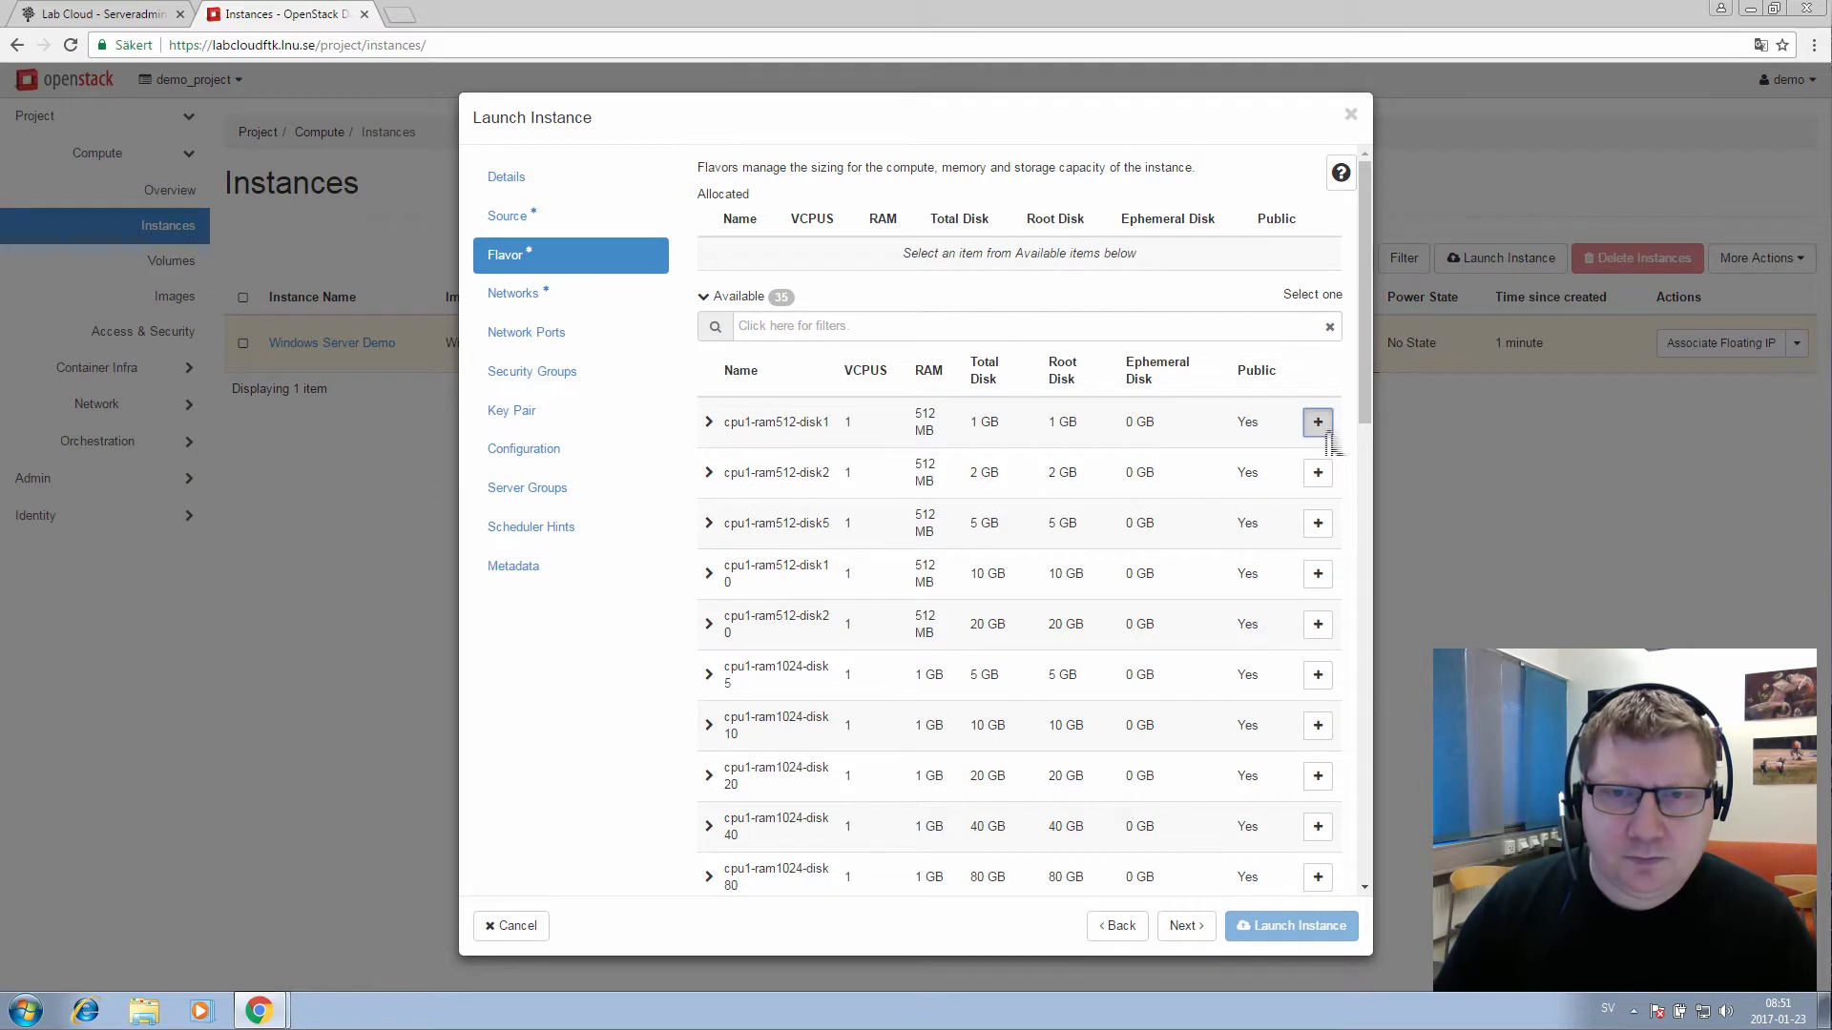
click(1186, 927)
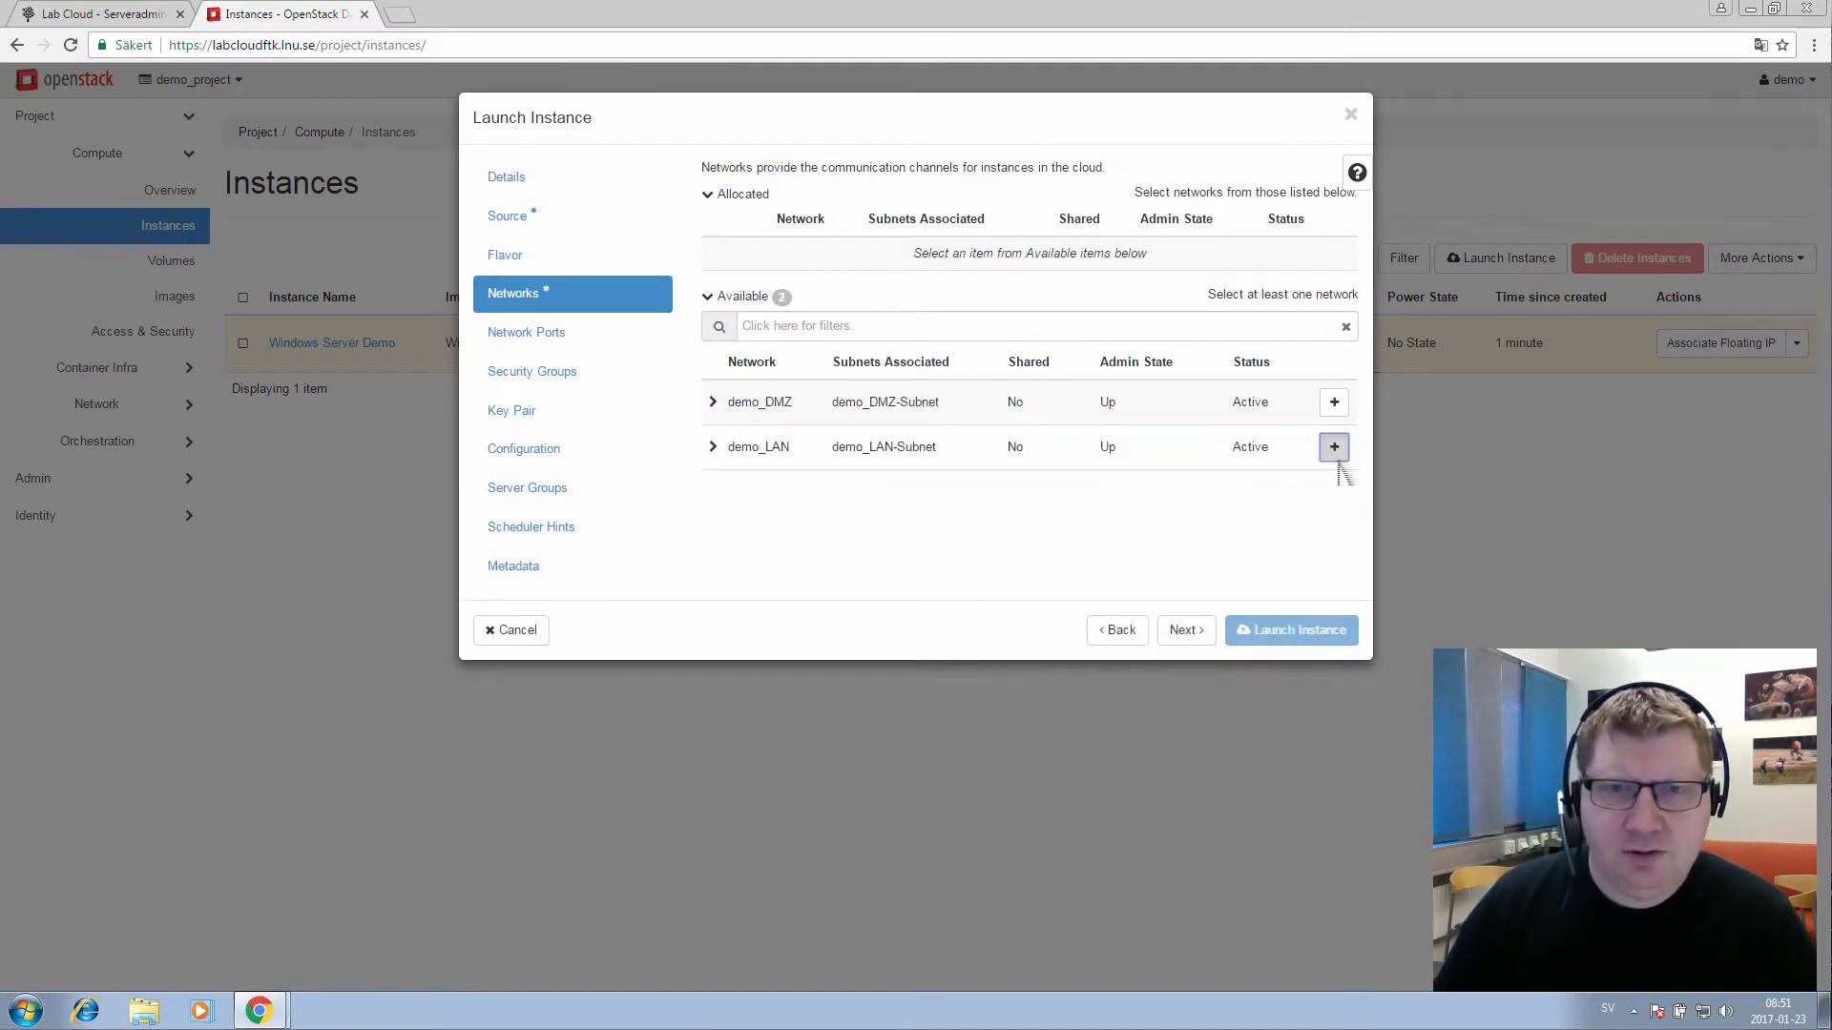
Allocate demo_LAN, advance to the Key Pair step, then switch to the Lab Cloud course tab
click(1334, 447)
click(1186, 632)
click(1186, 632)
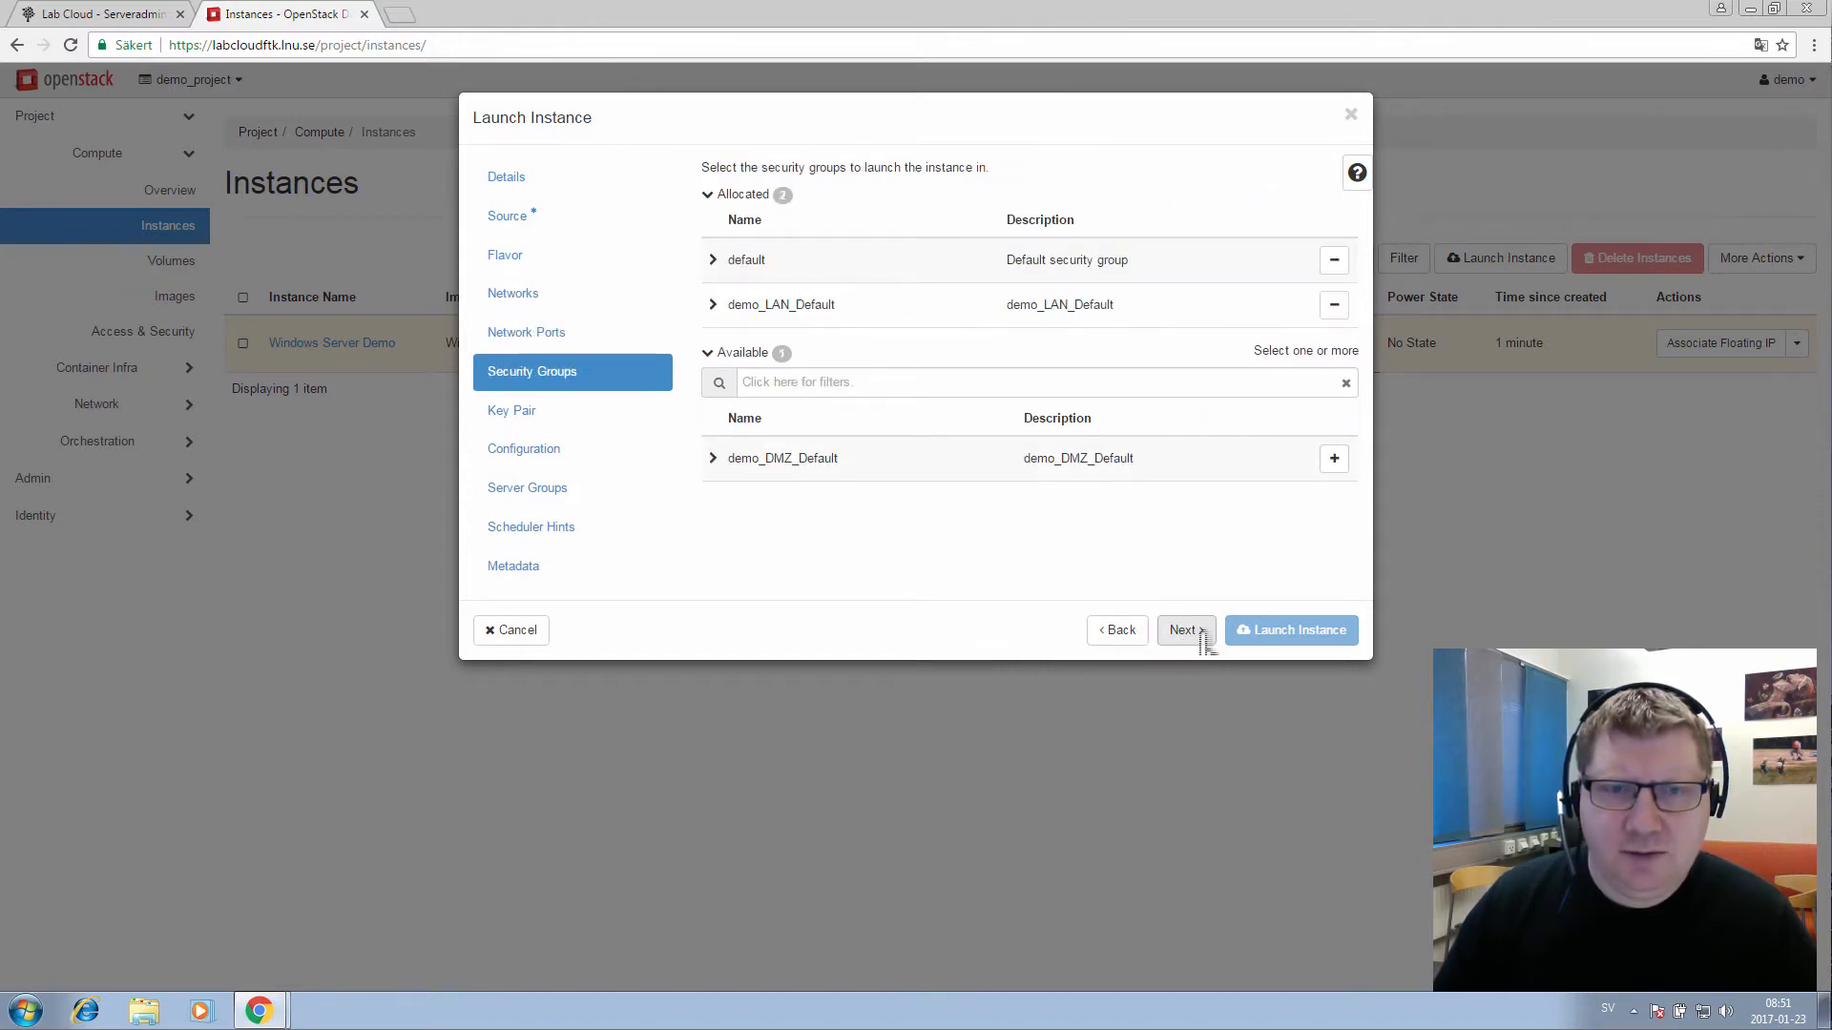
click(1199, 637)
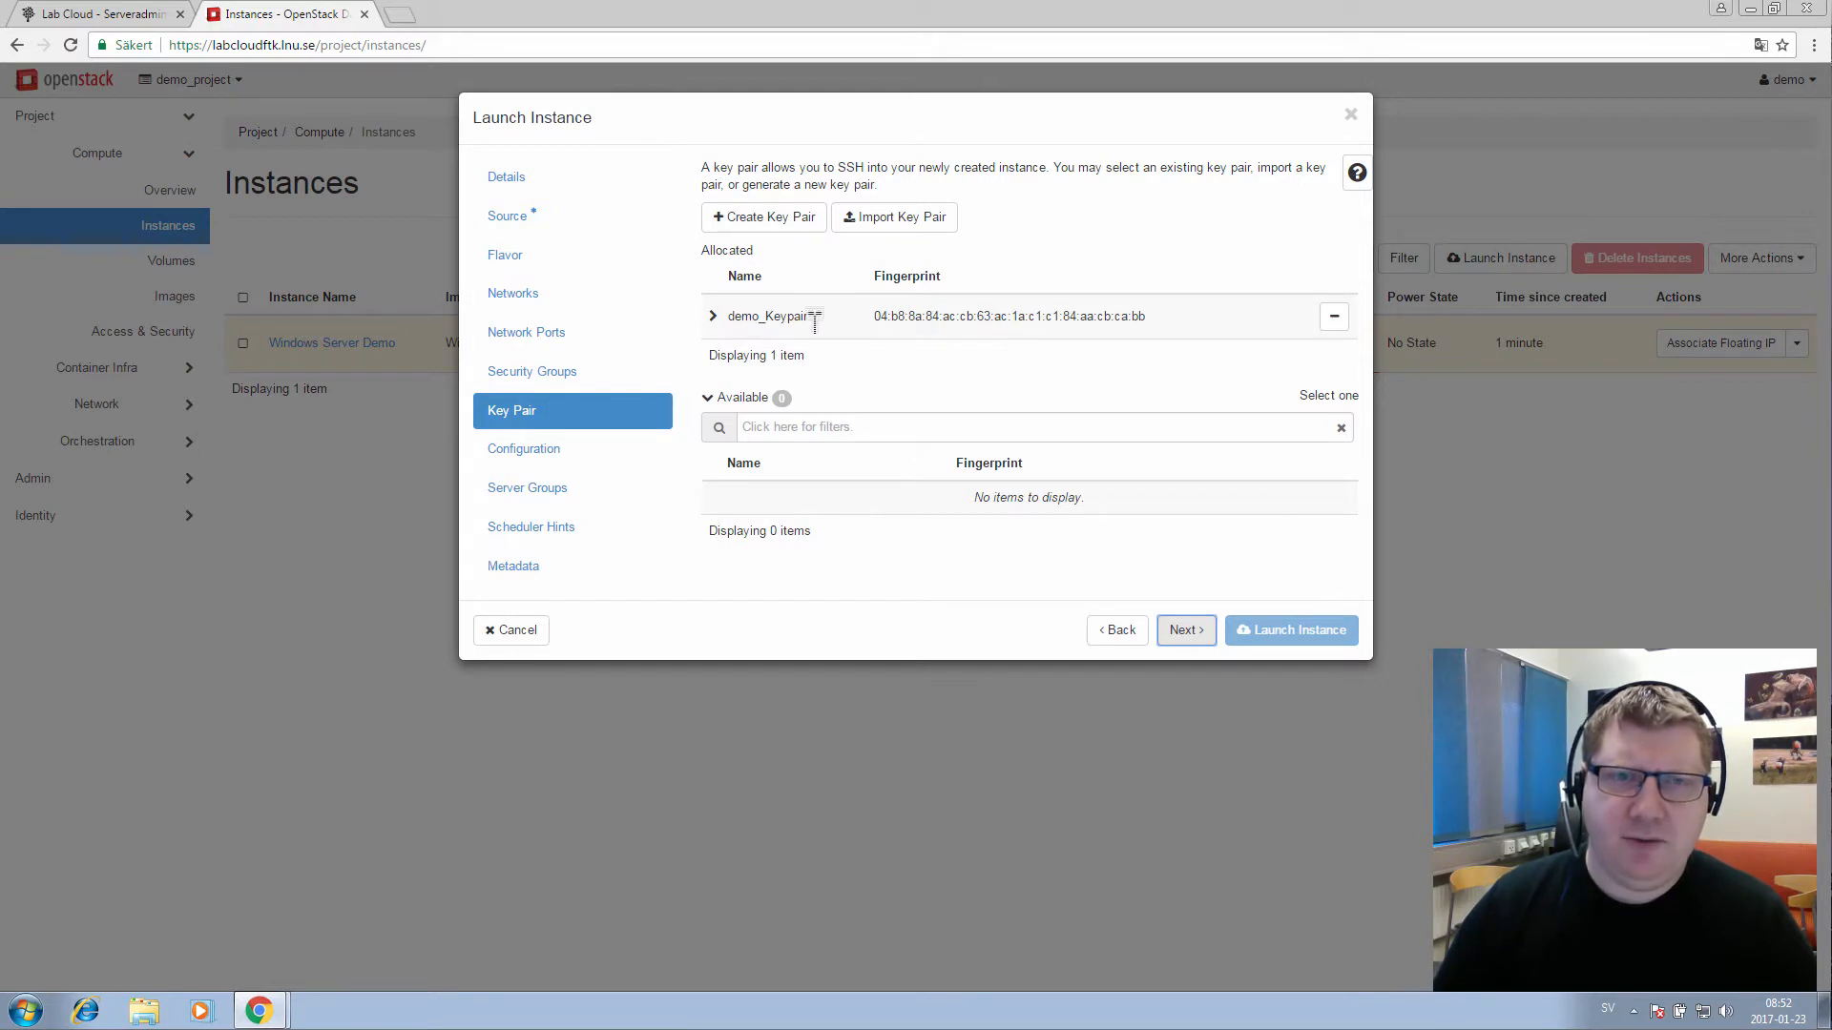
click(96, 15)
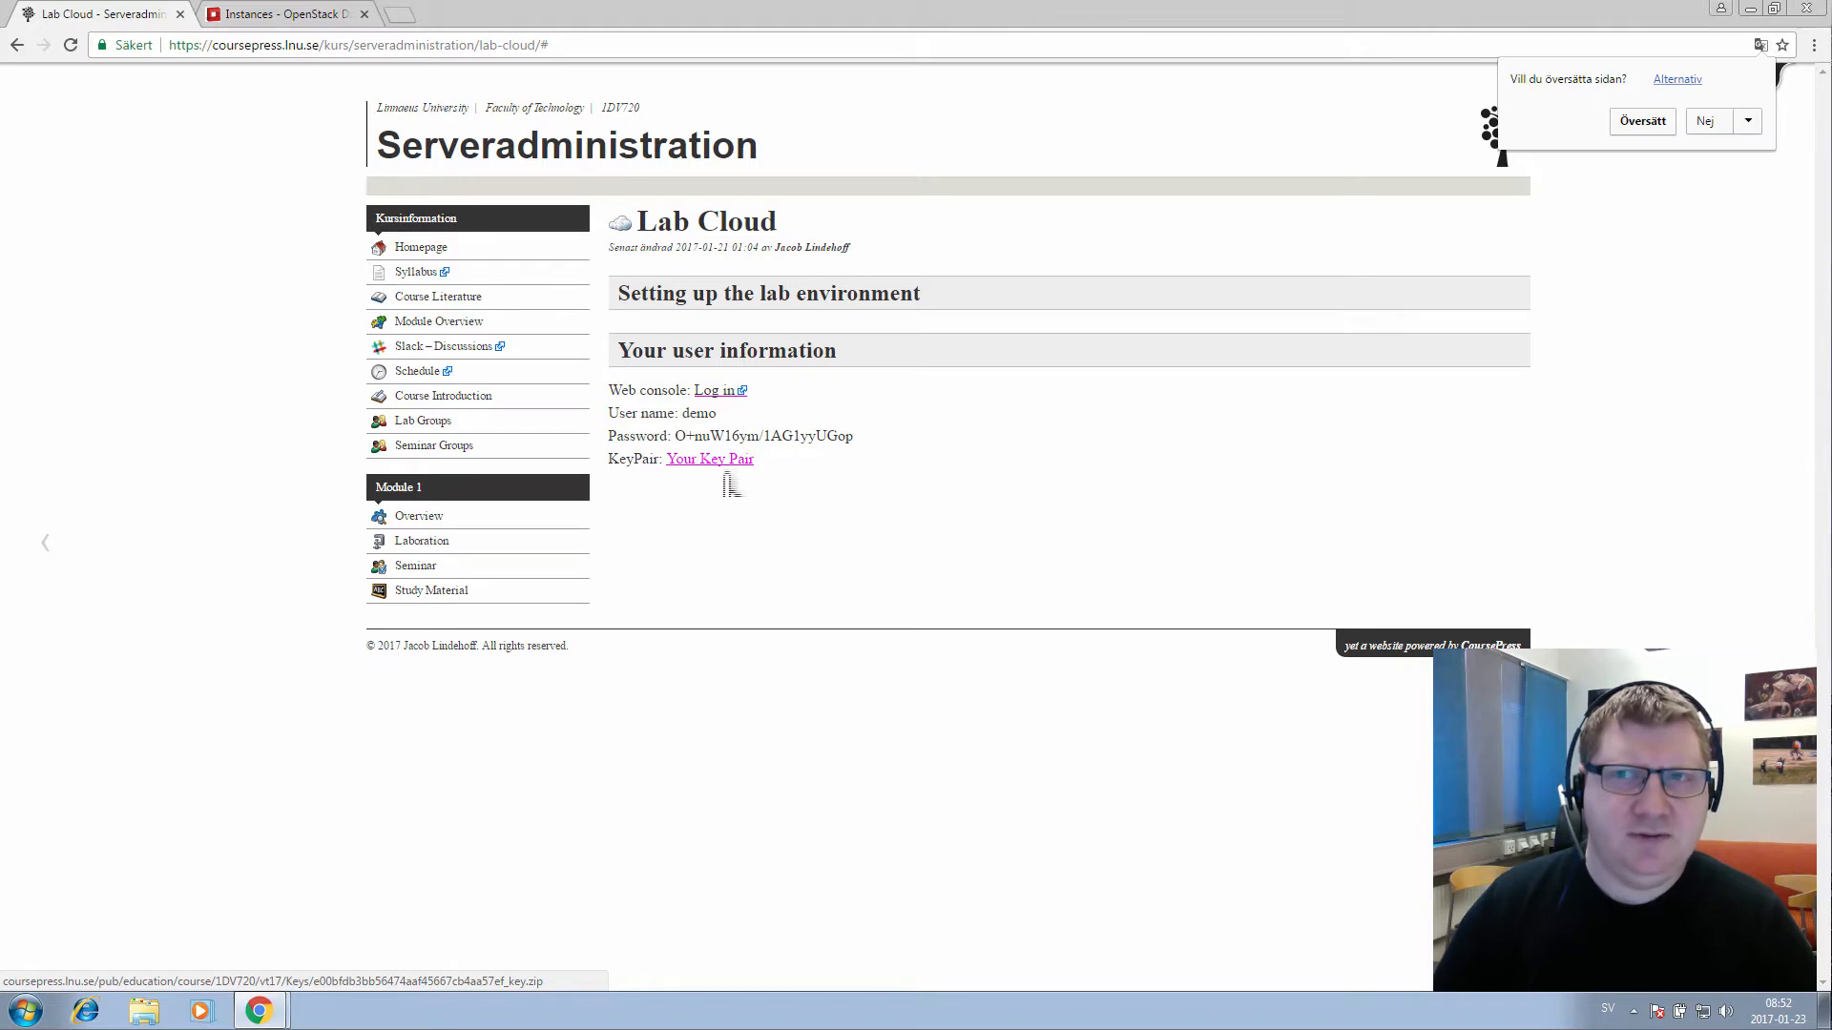
Return to the Instances - OpenStack Dashboard browser tab
click(297, 15)
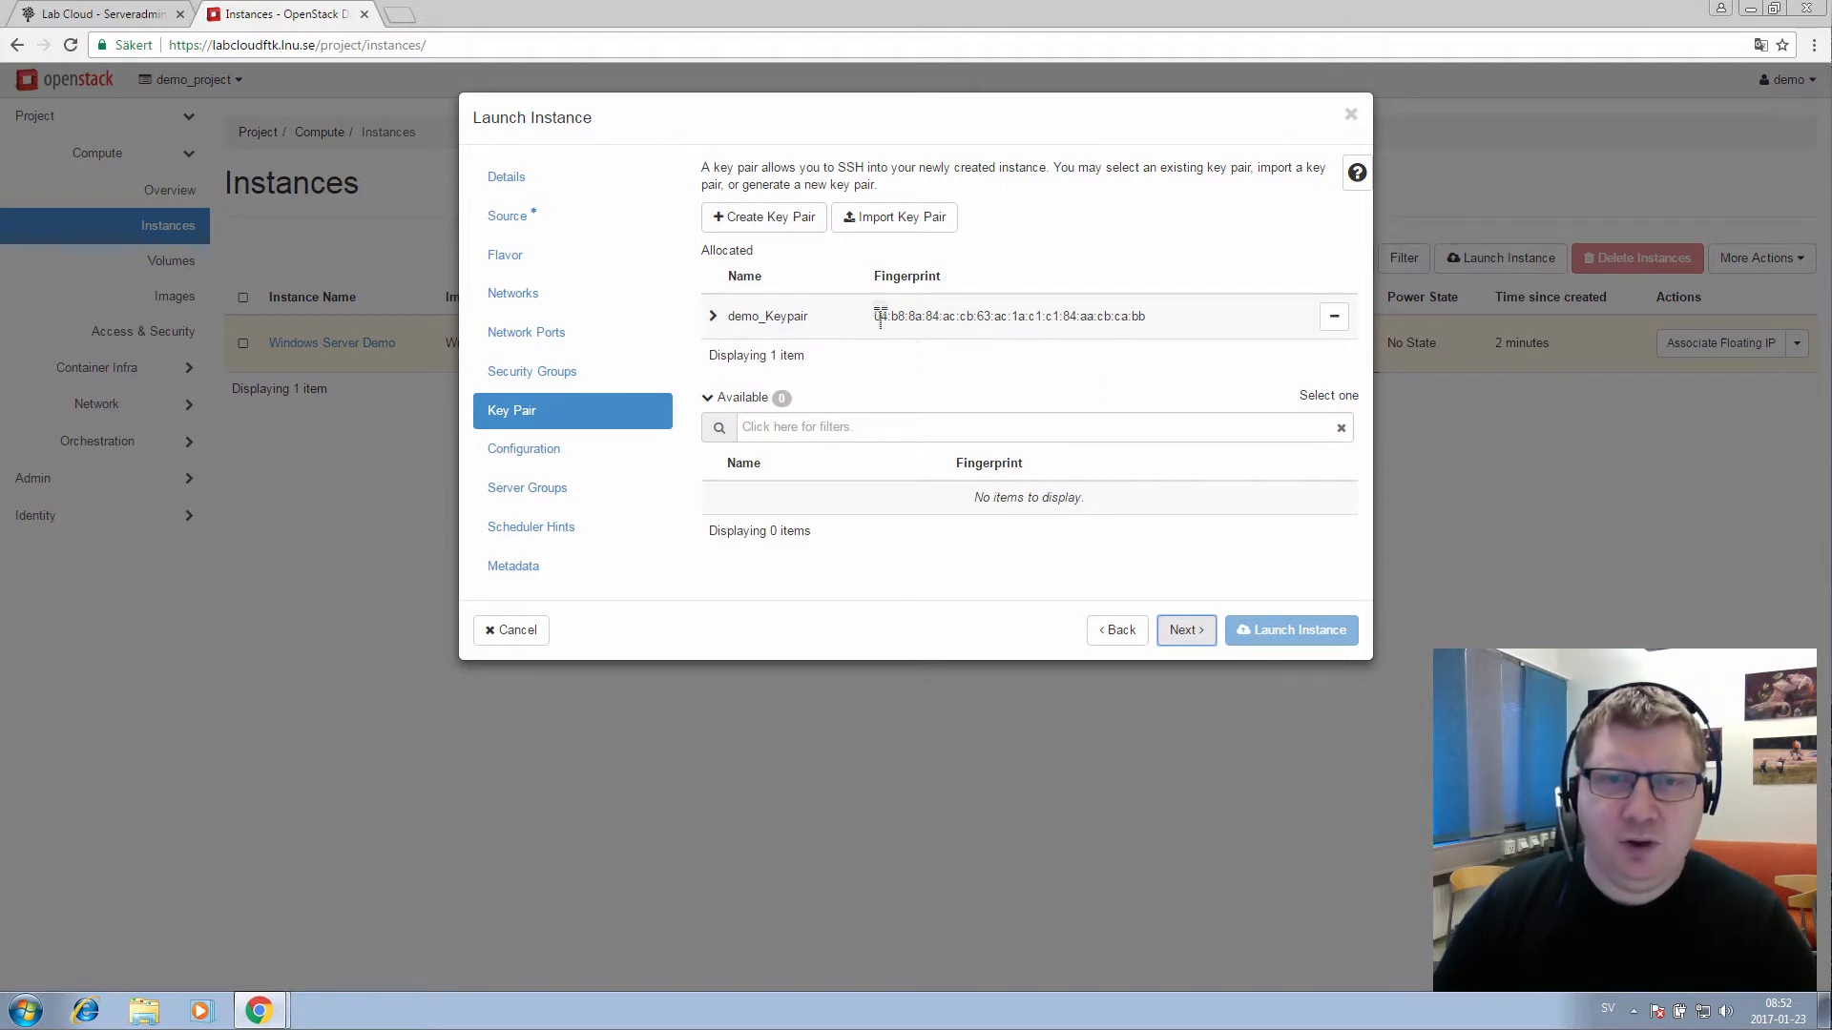
Step through the remaining pages, then return to Source and select the Ubuntu server 16.04 image
click(1186, 631)
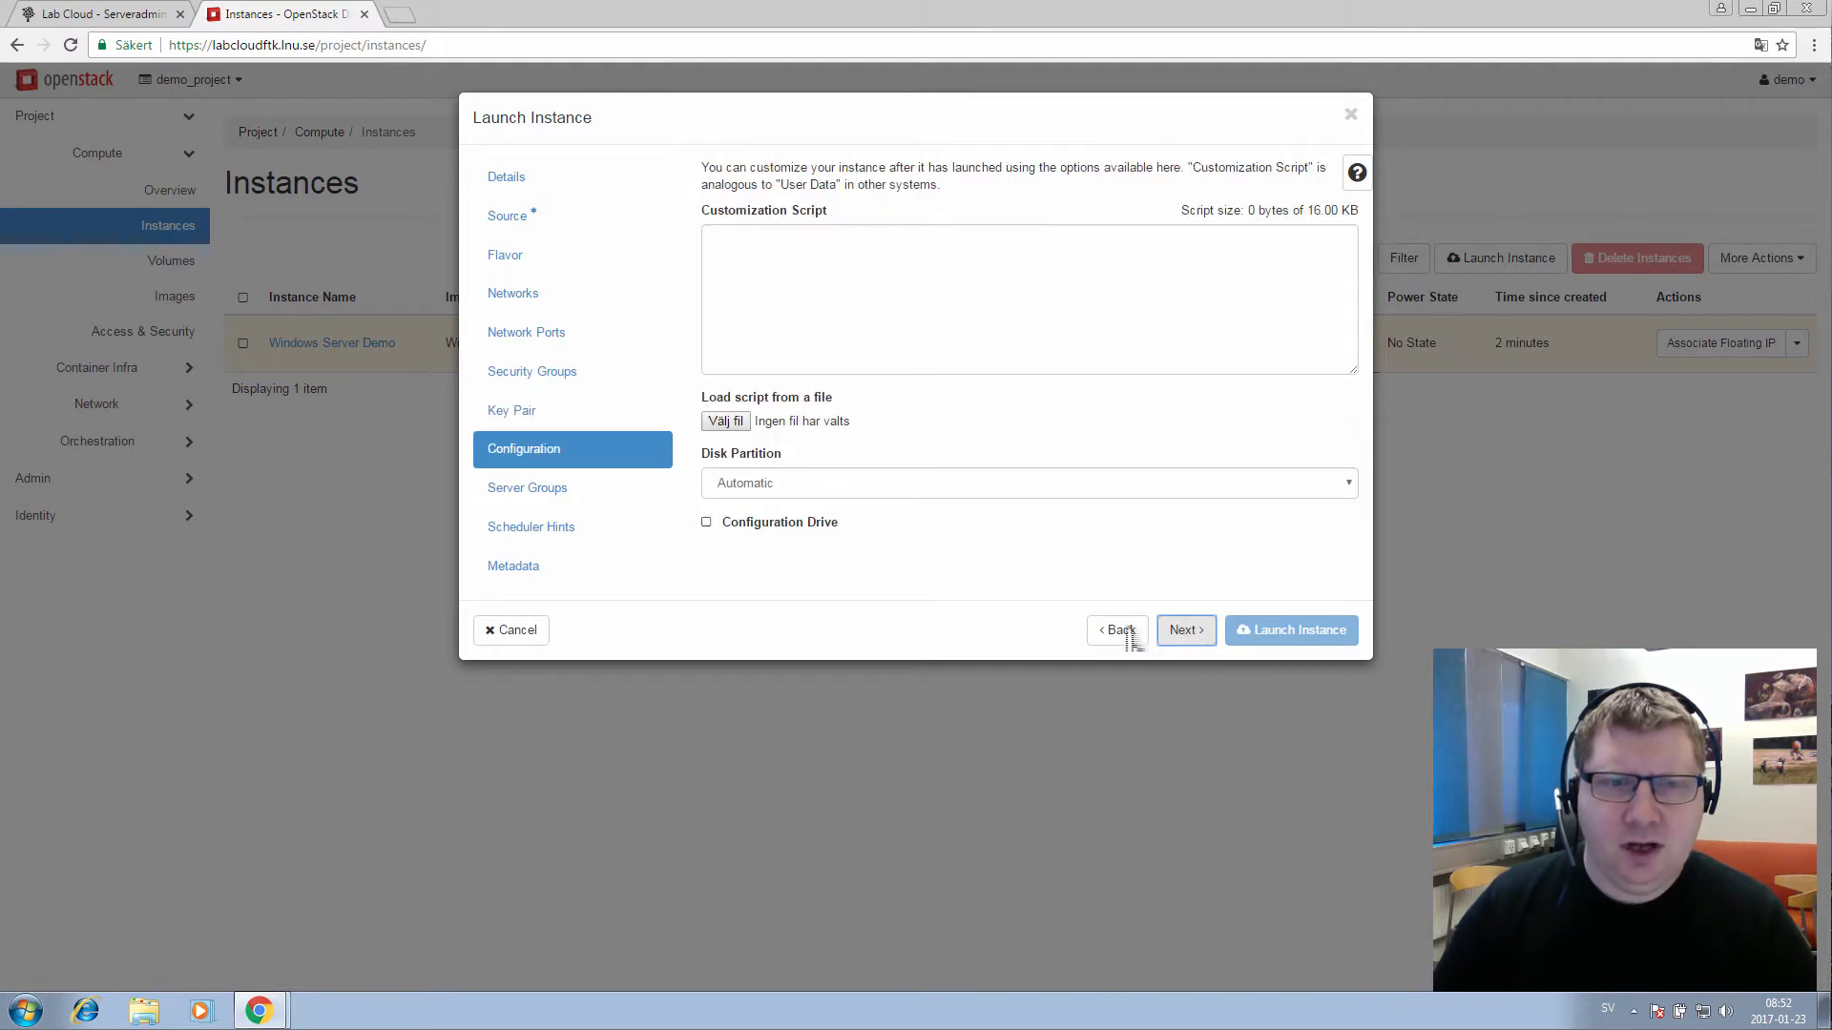
click(1202, 637)
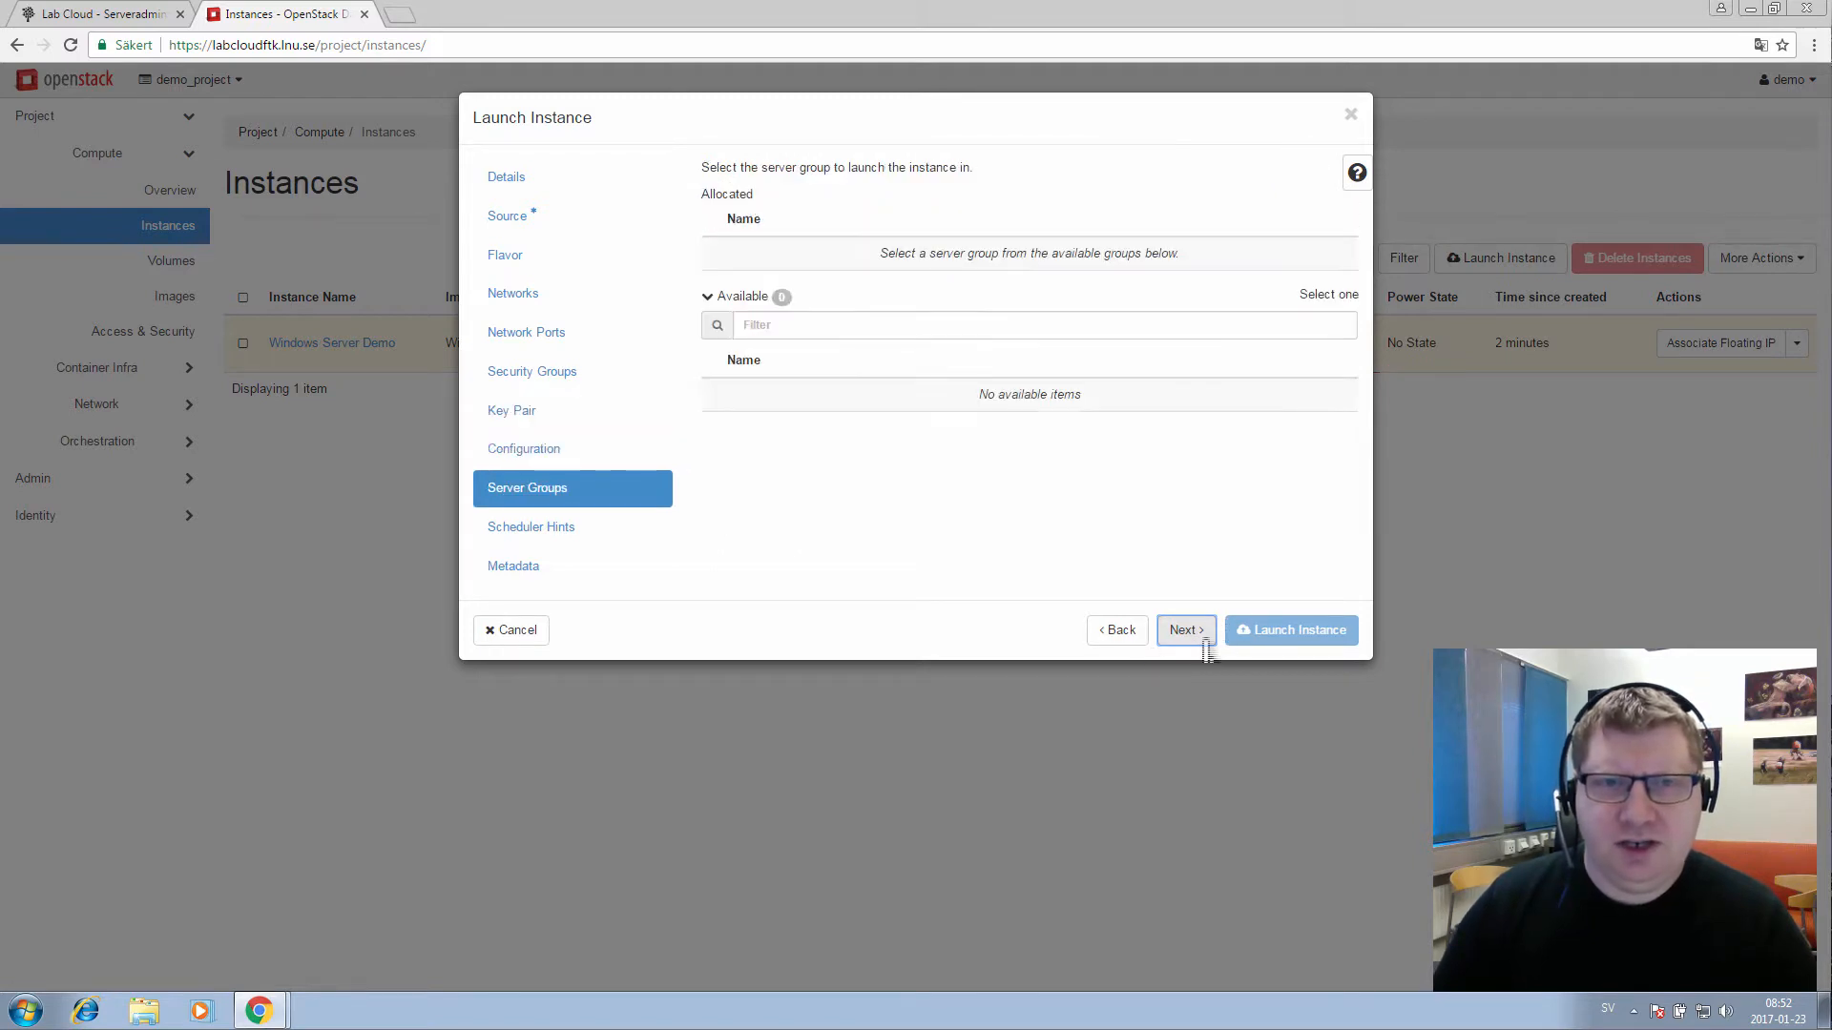
click(1202, 637)
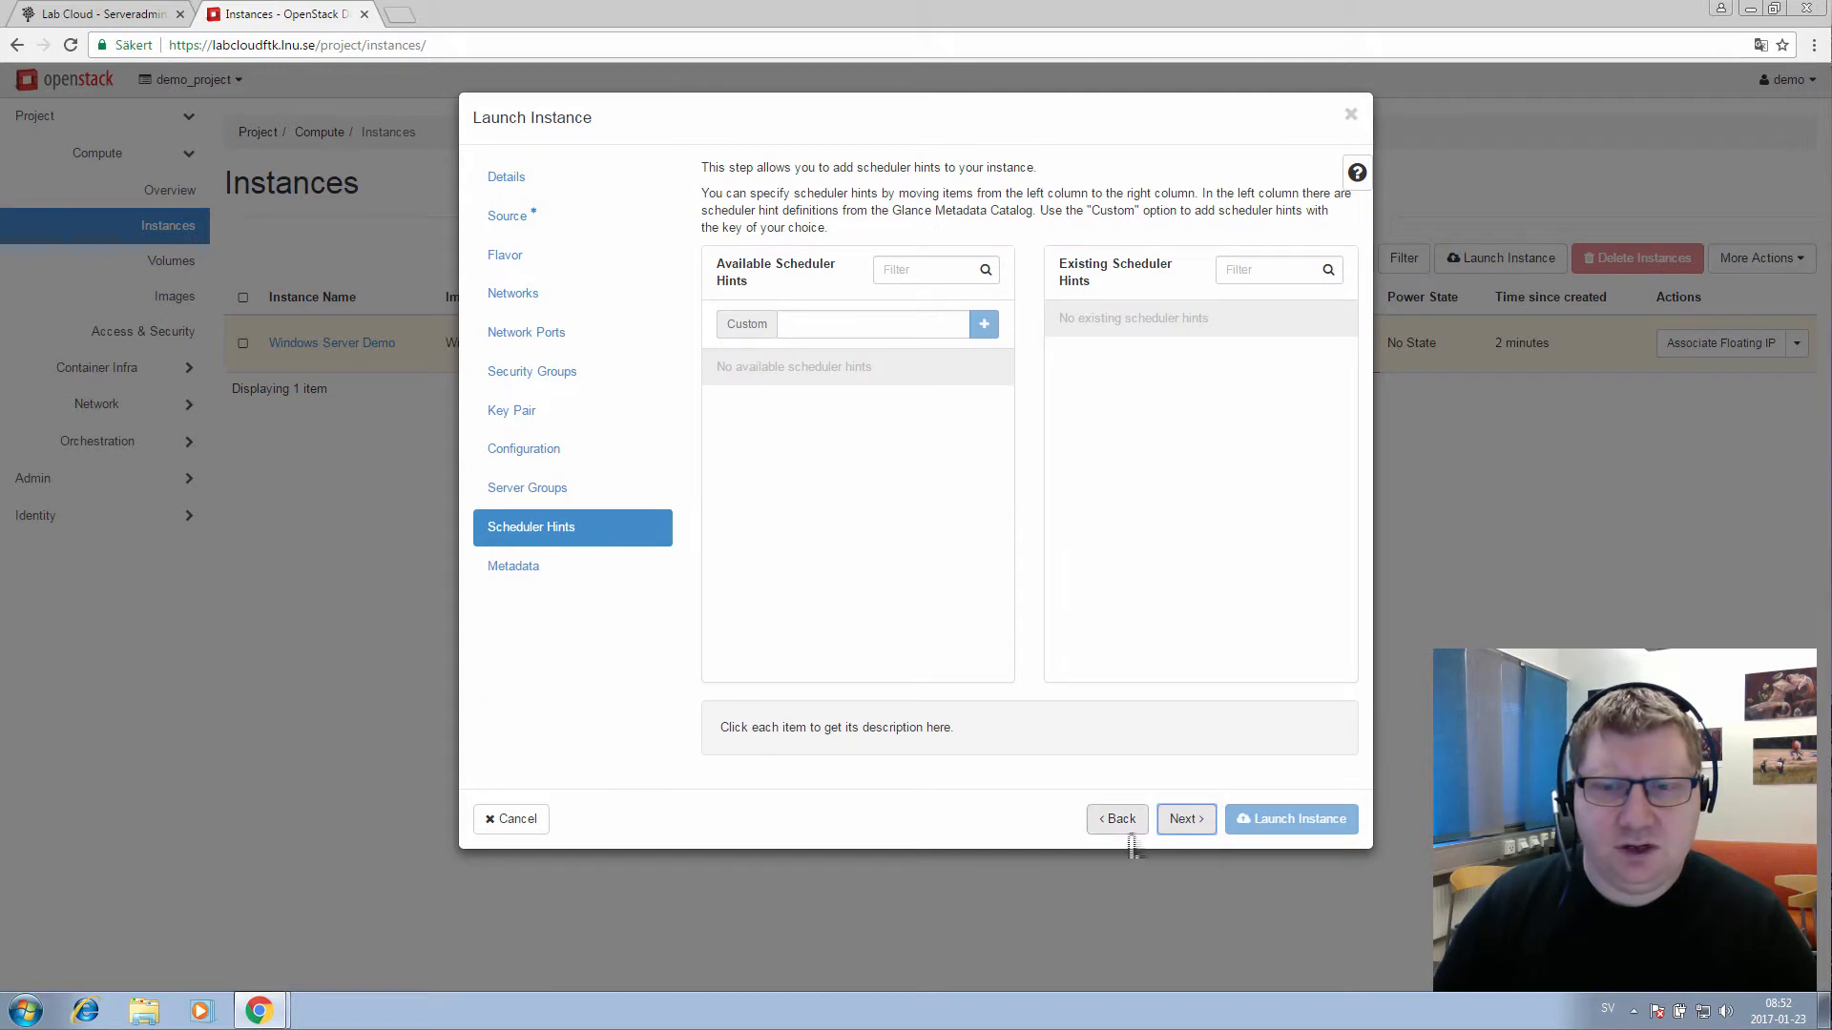
click(512, 233)
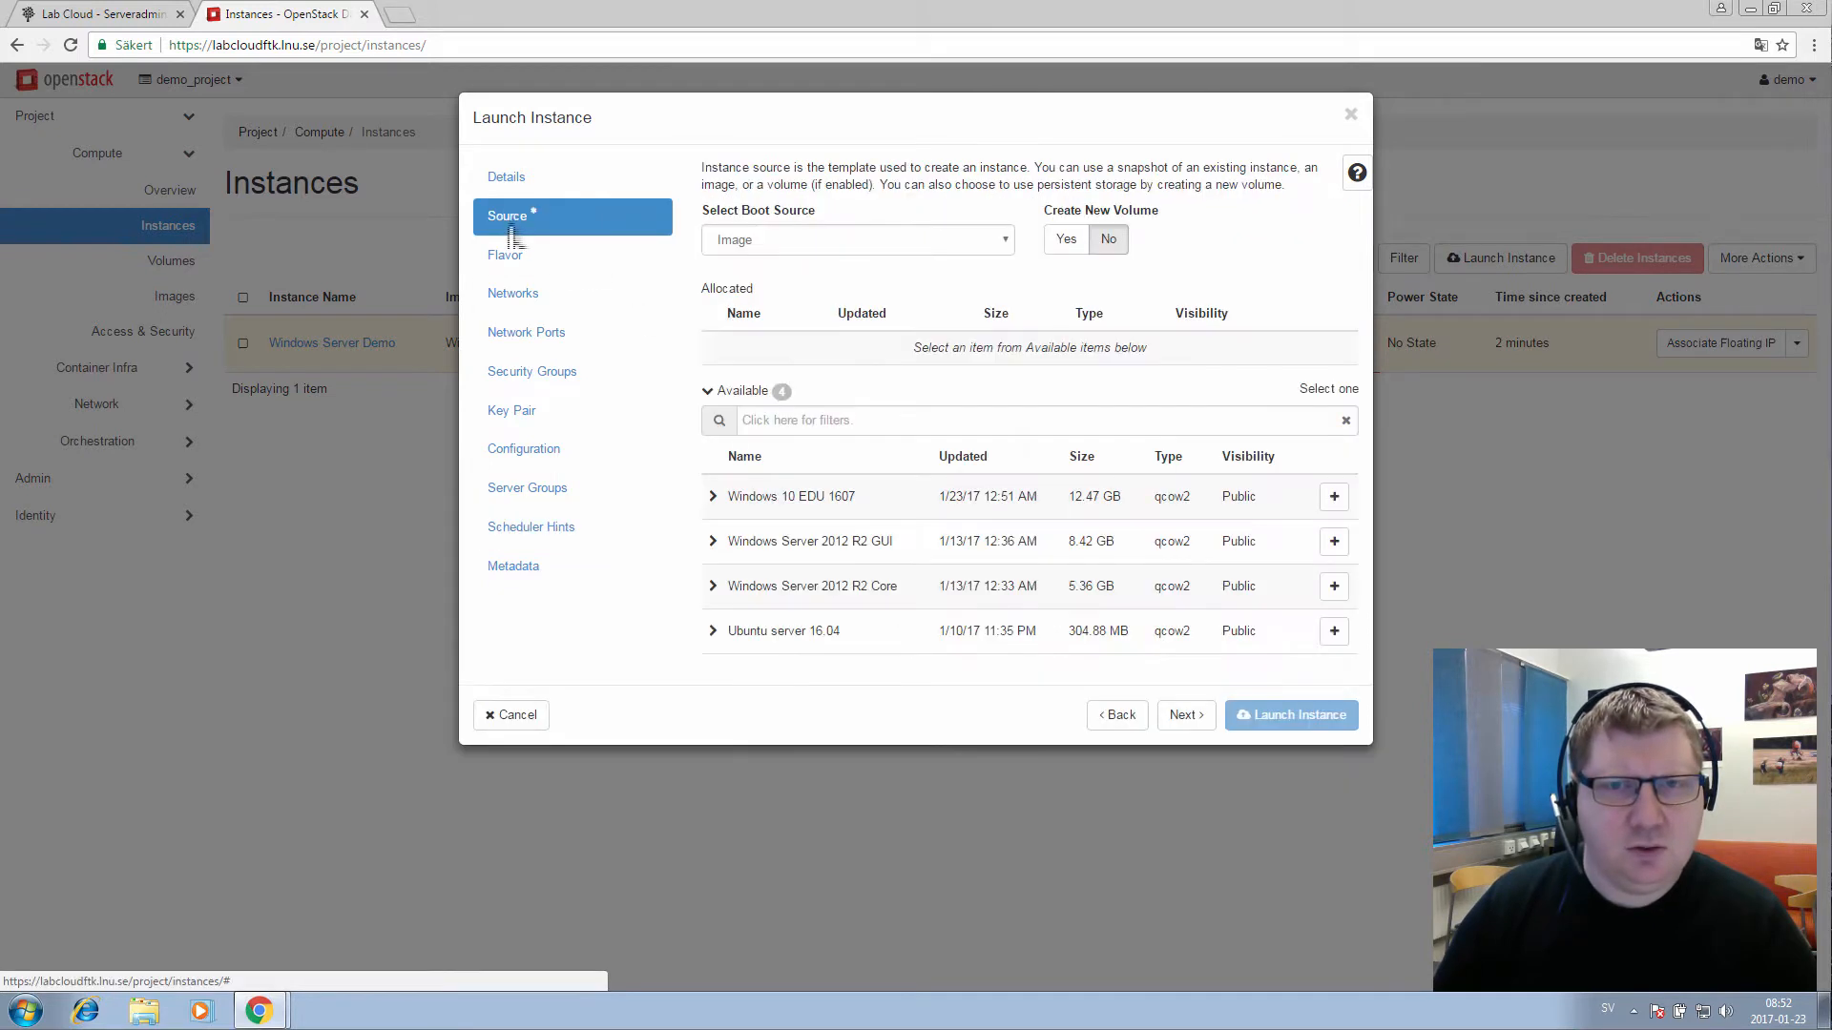
click(1333, 634)
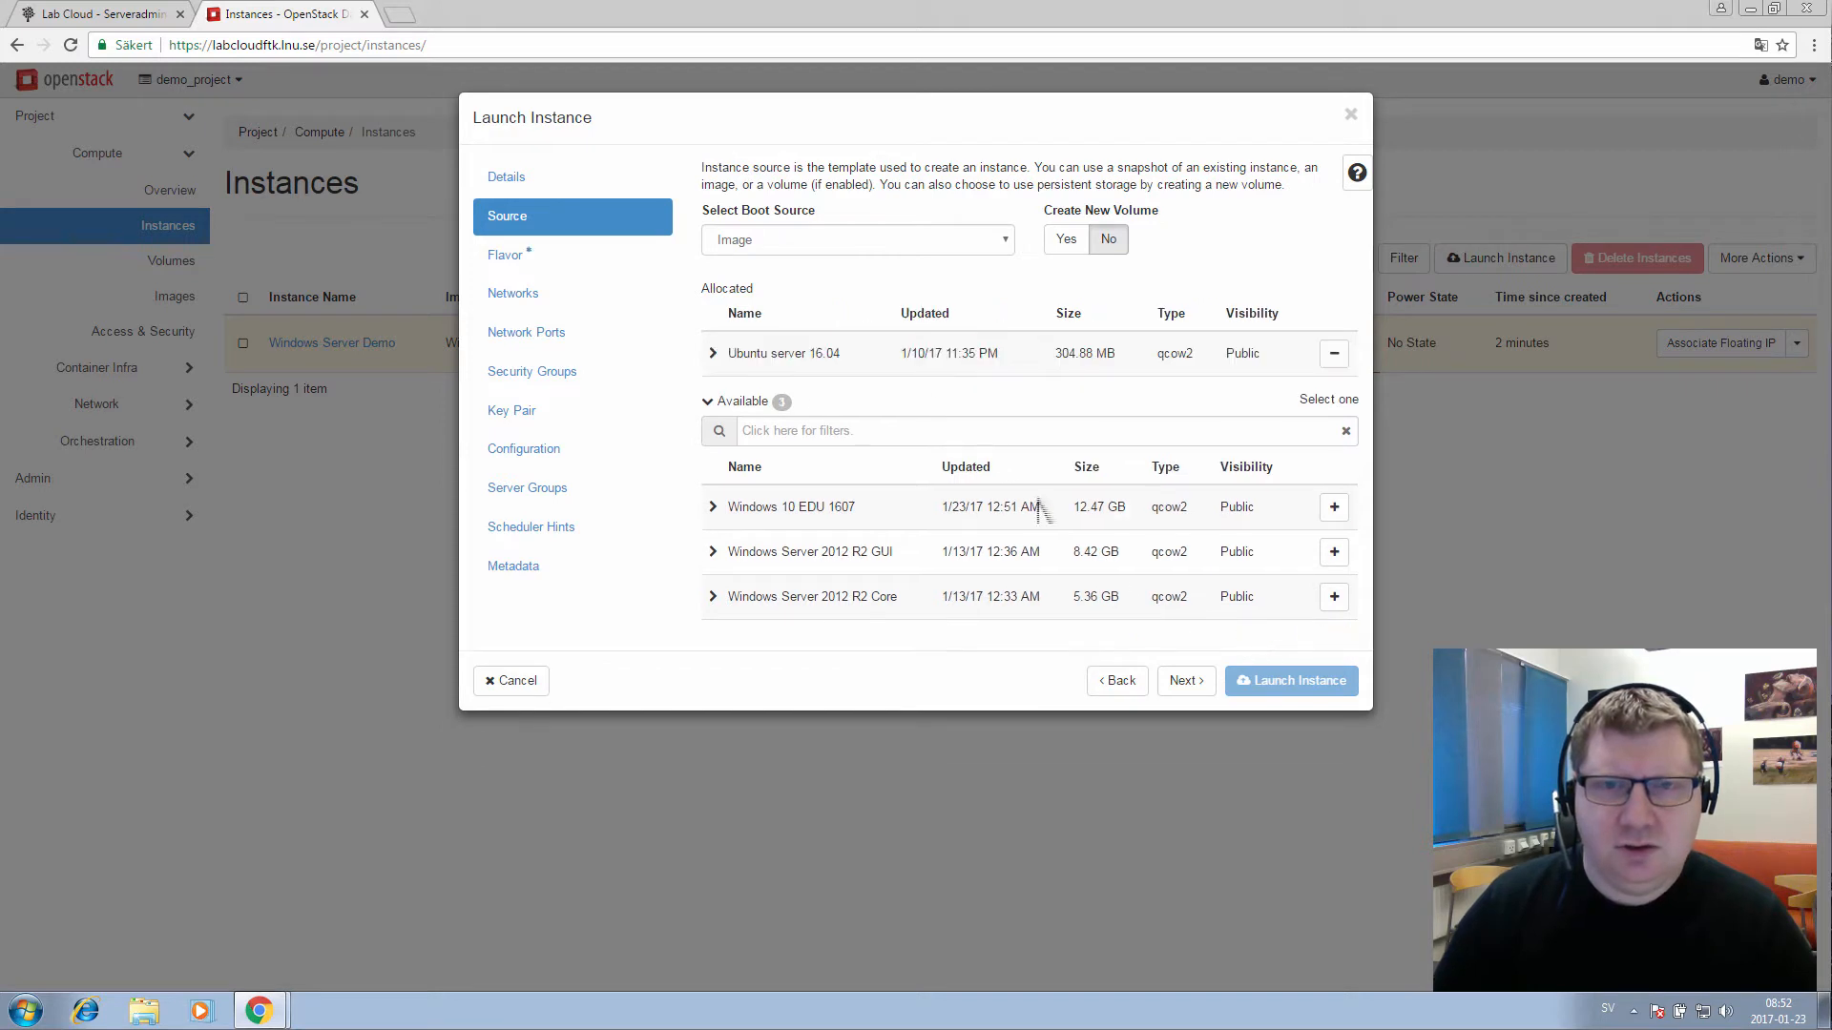
click(501, 271)
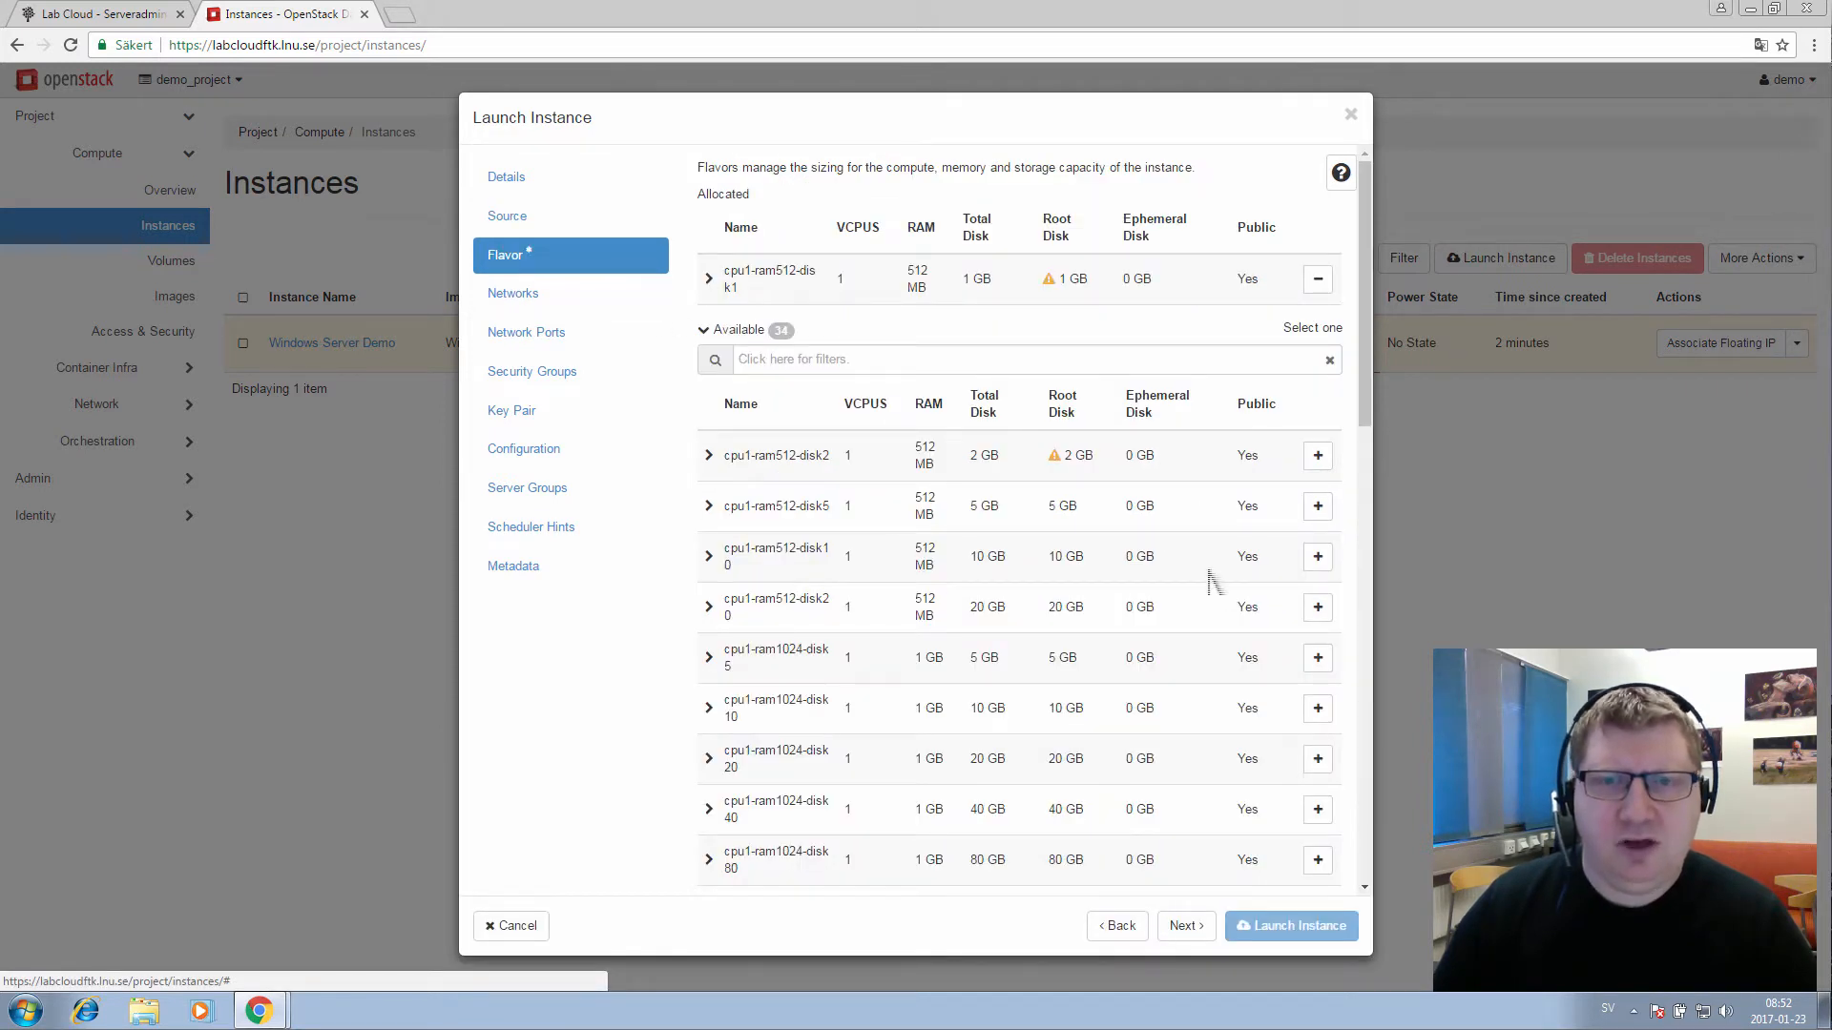
Swap flavor cpu1-ram512-disk1 for cpu1-ram512-disk5 and launch the instance
click(1318, 280)
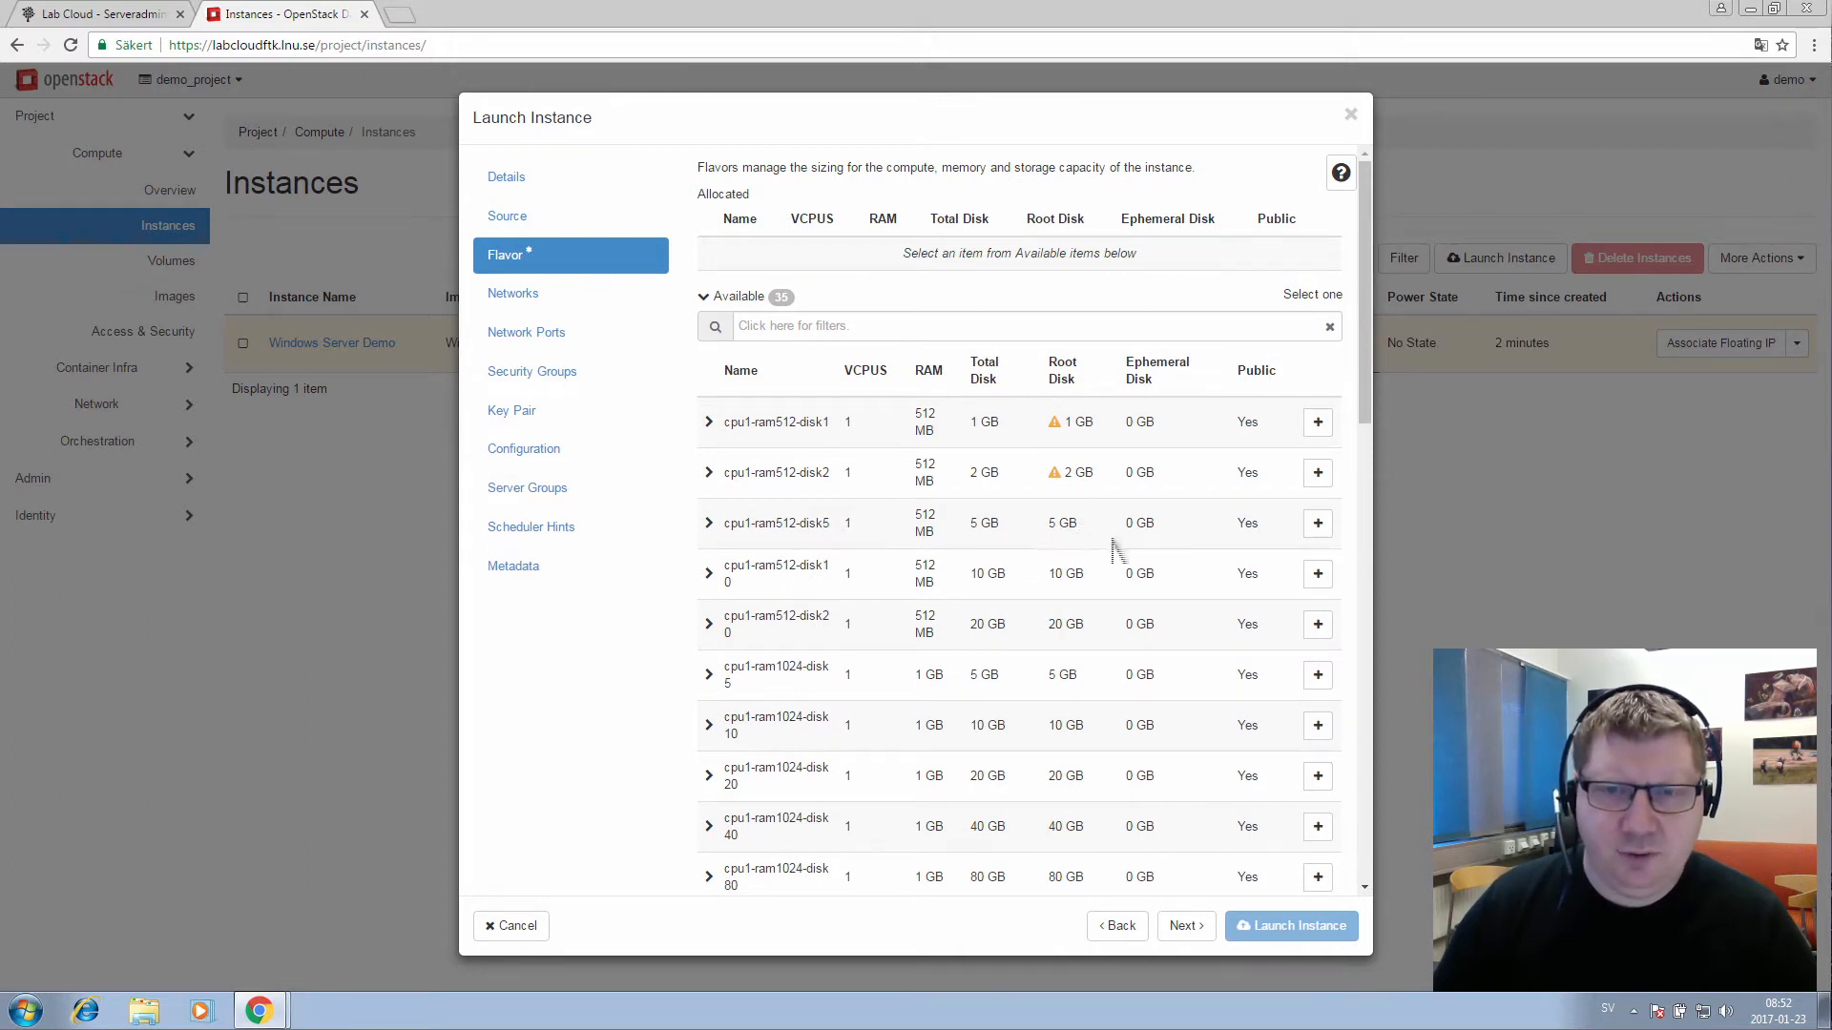
click(1318, 523)
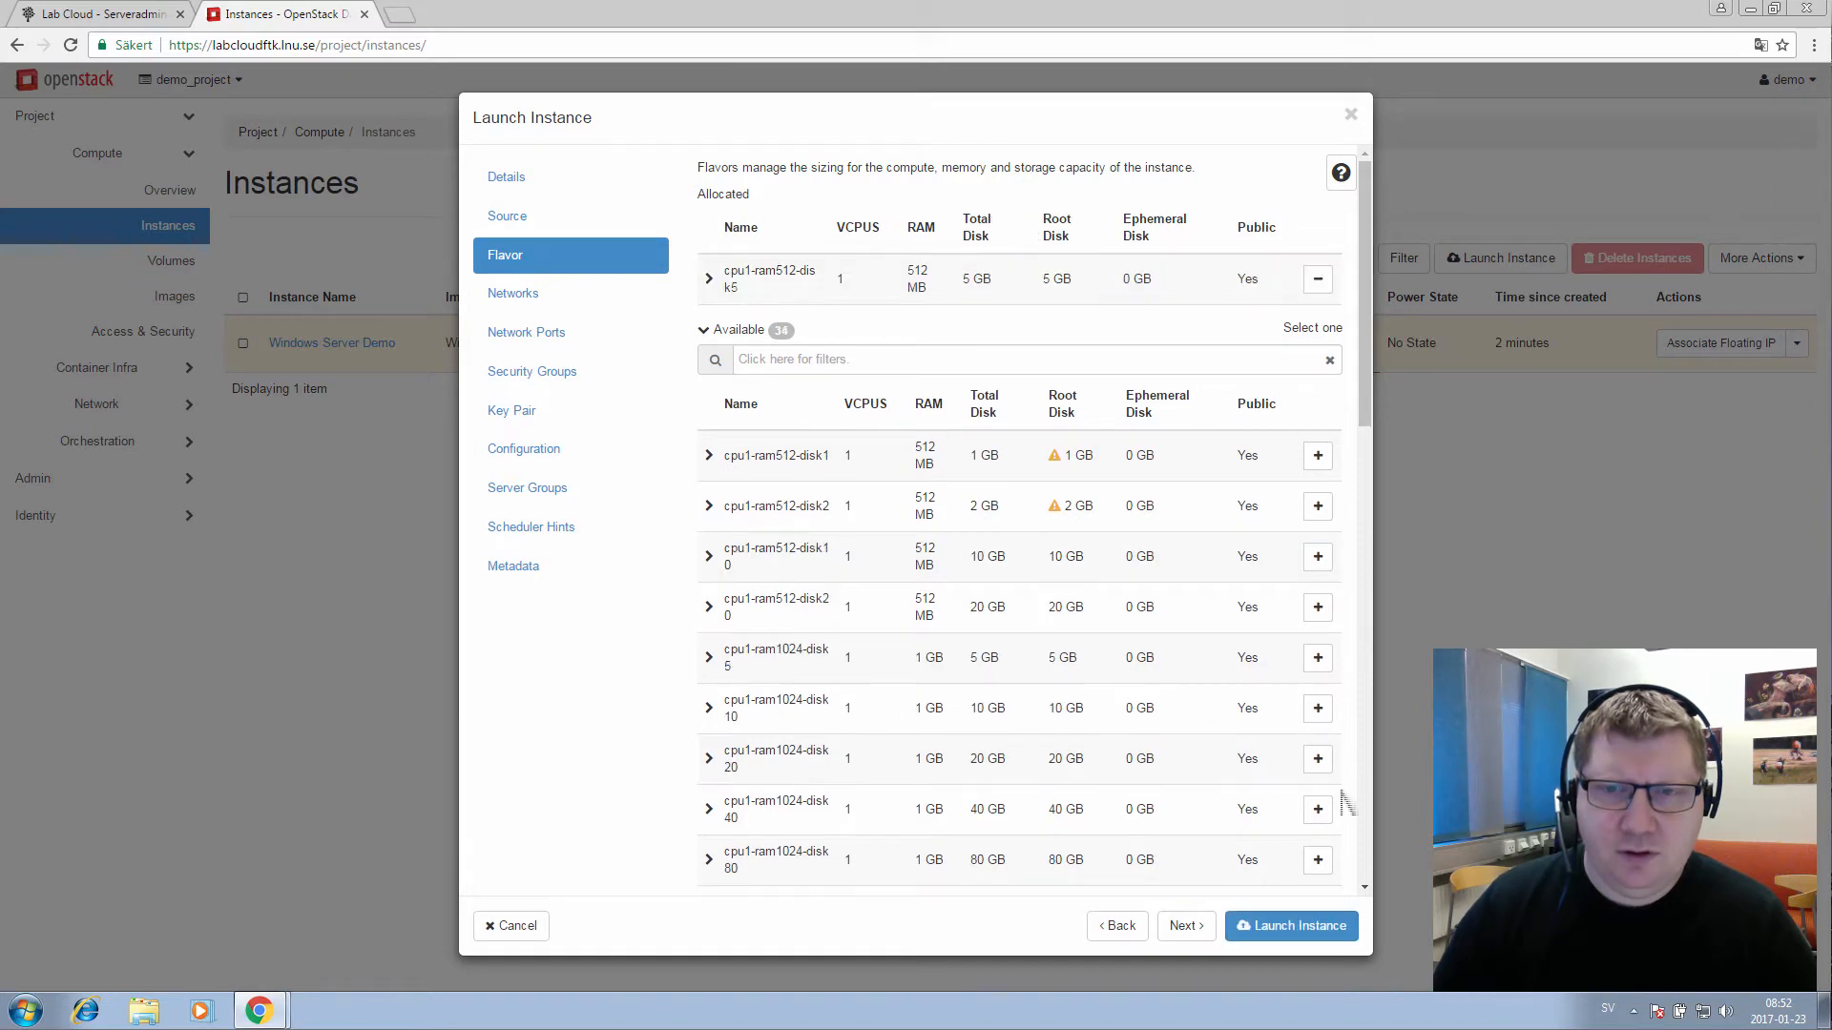
click(1278, 927)
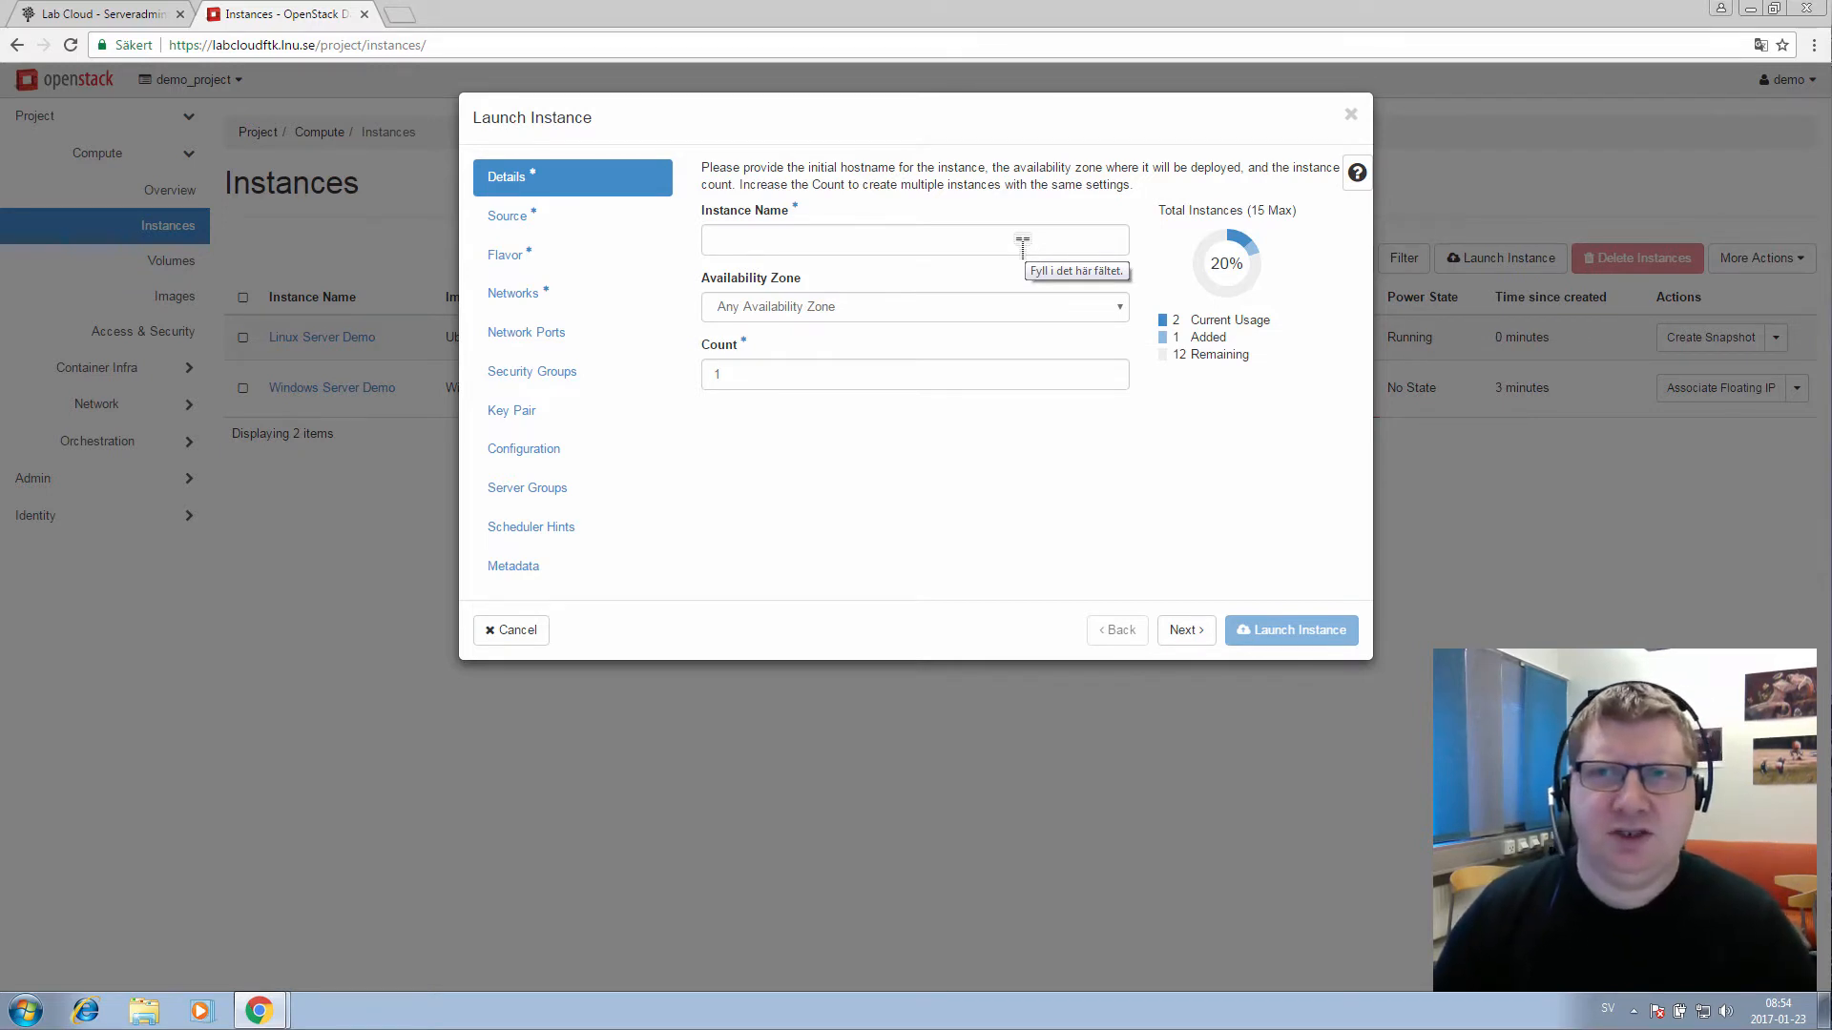
Name the third instance 'Admin Client' in the Windows computers zone and continue to Source
click(1022, 246)
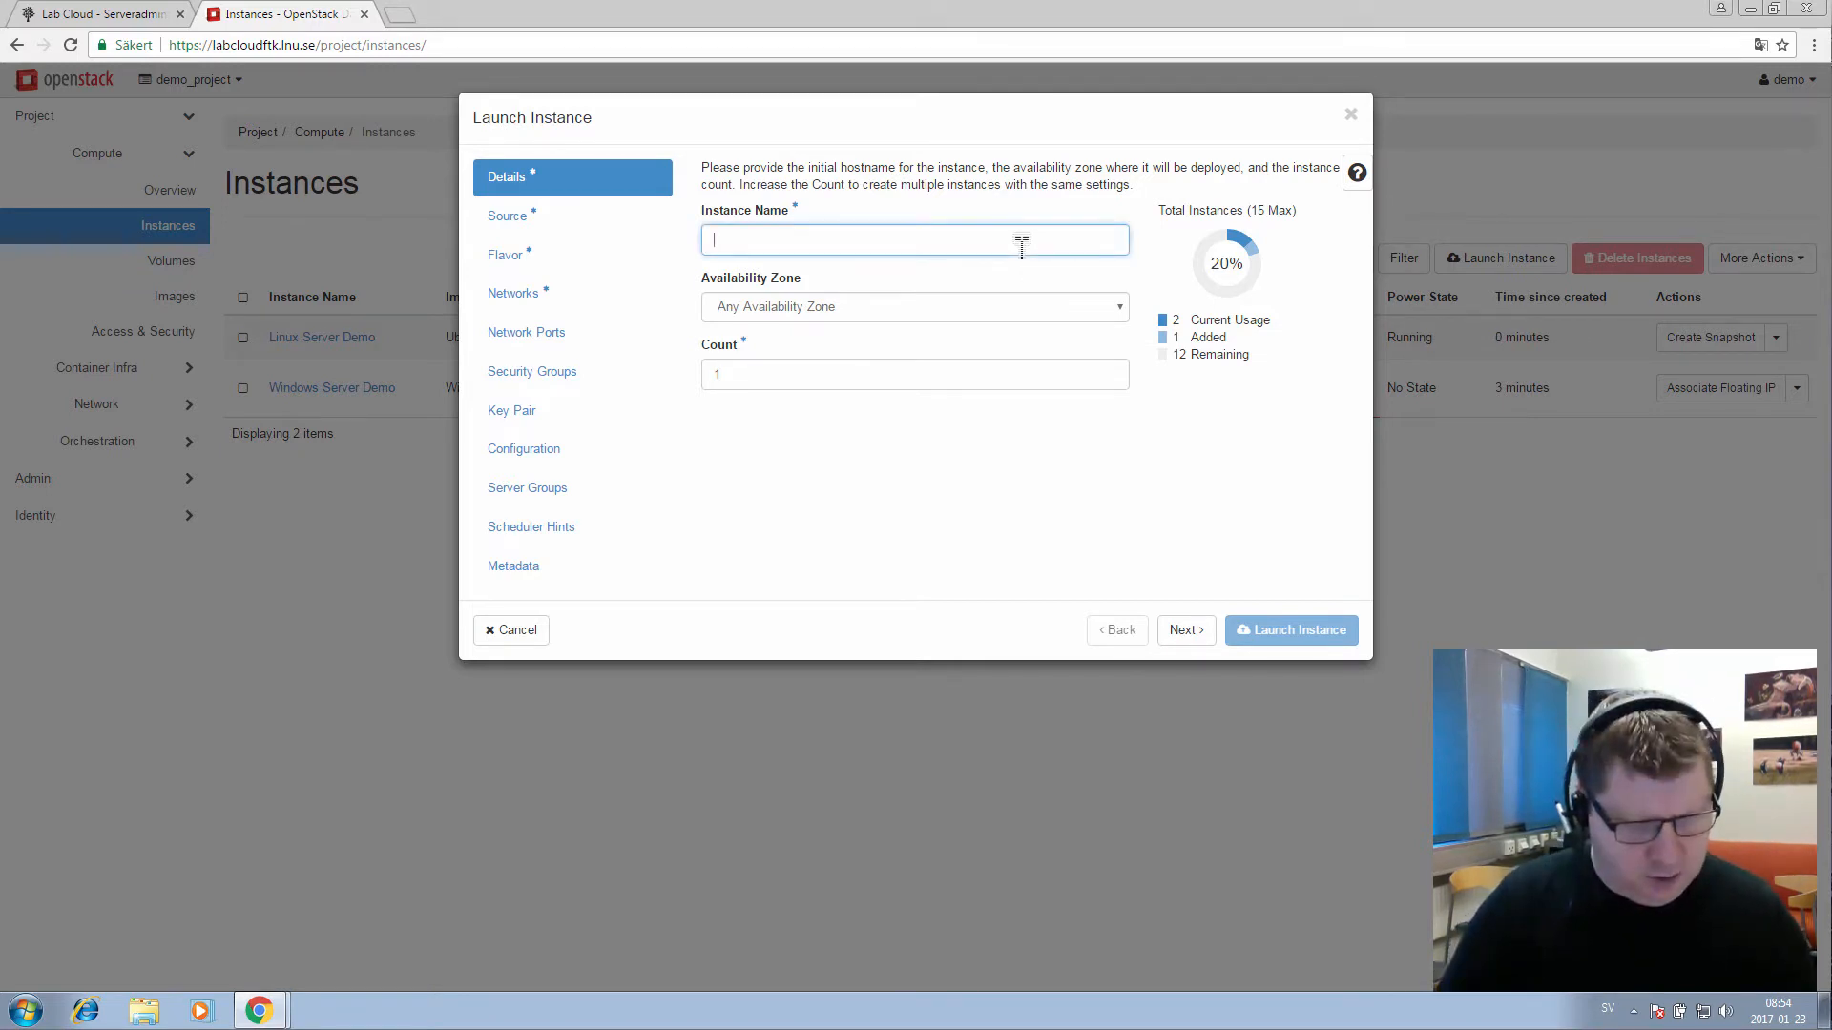
text(Ad)
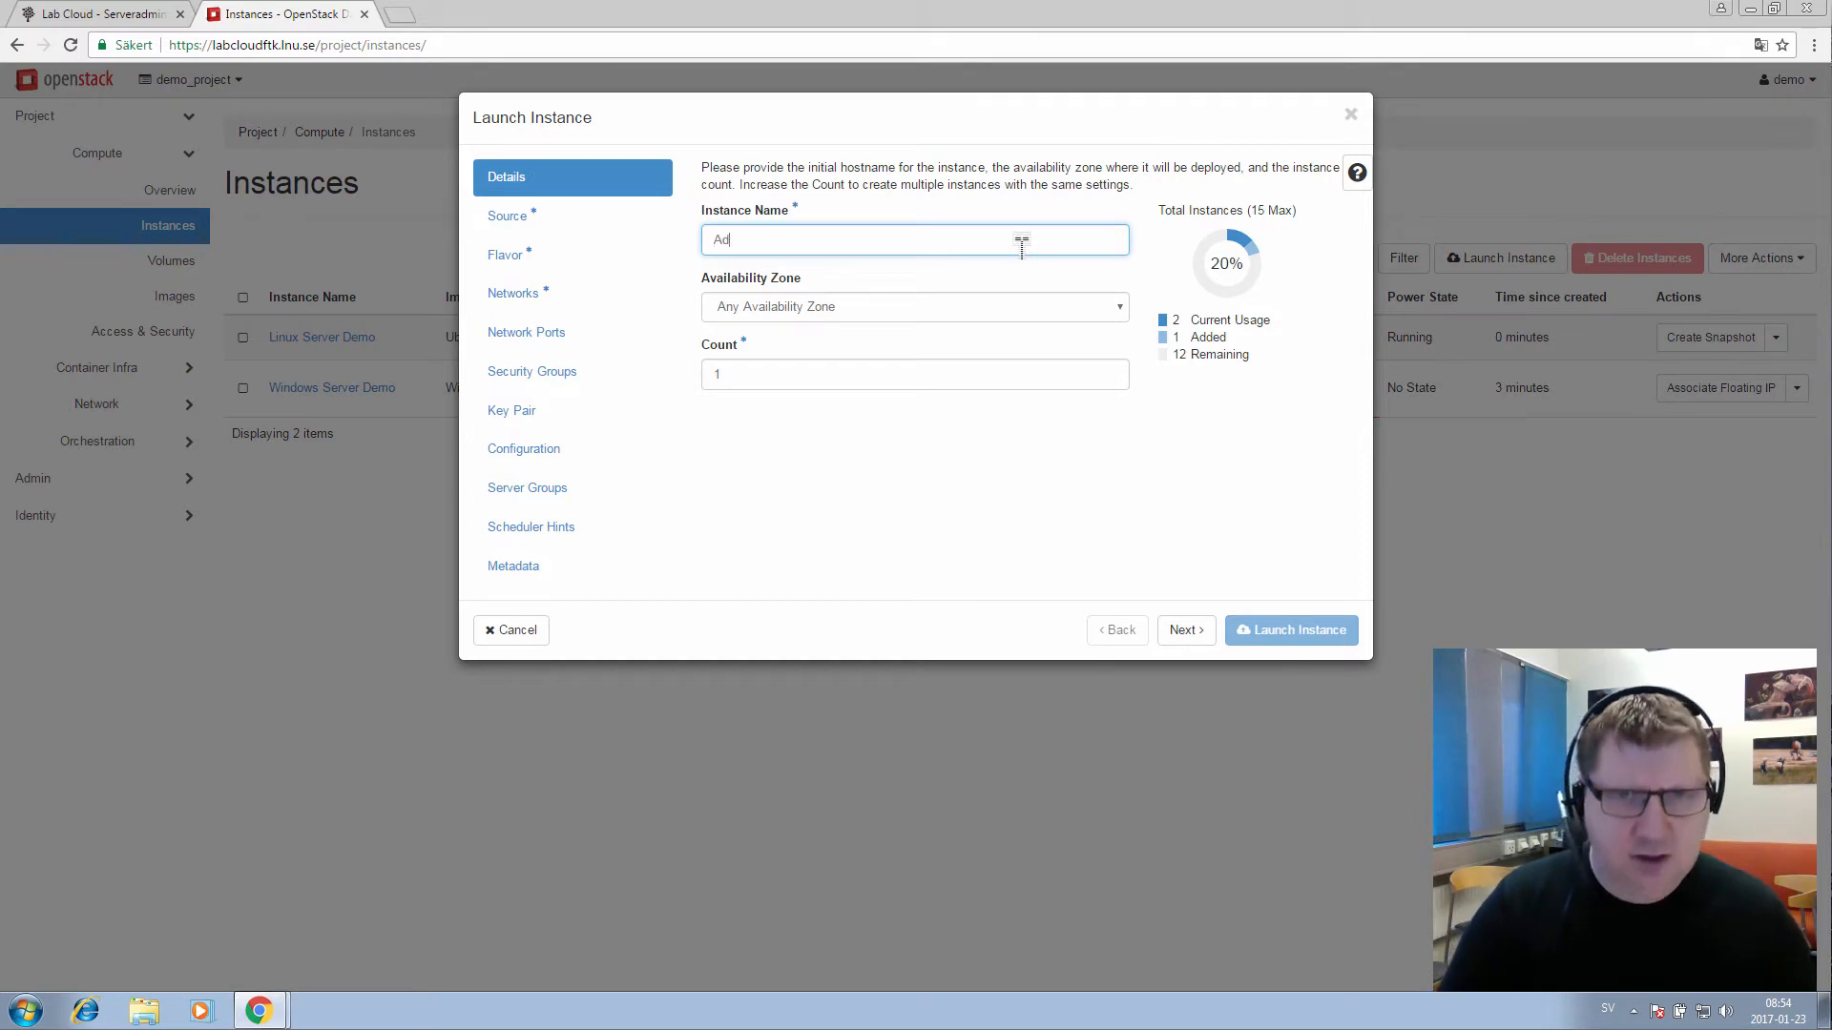
text(min Clien)
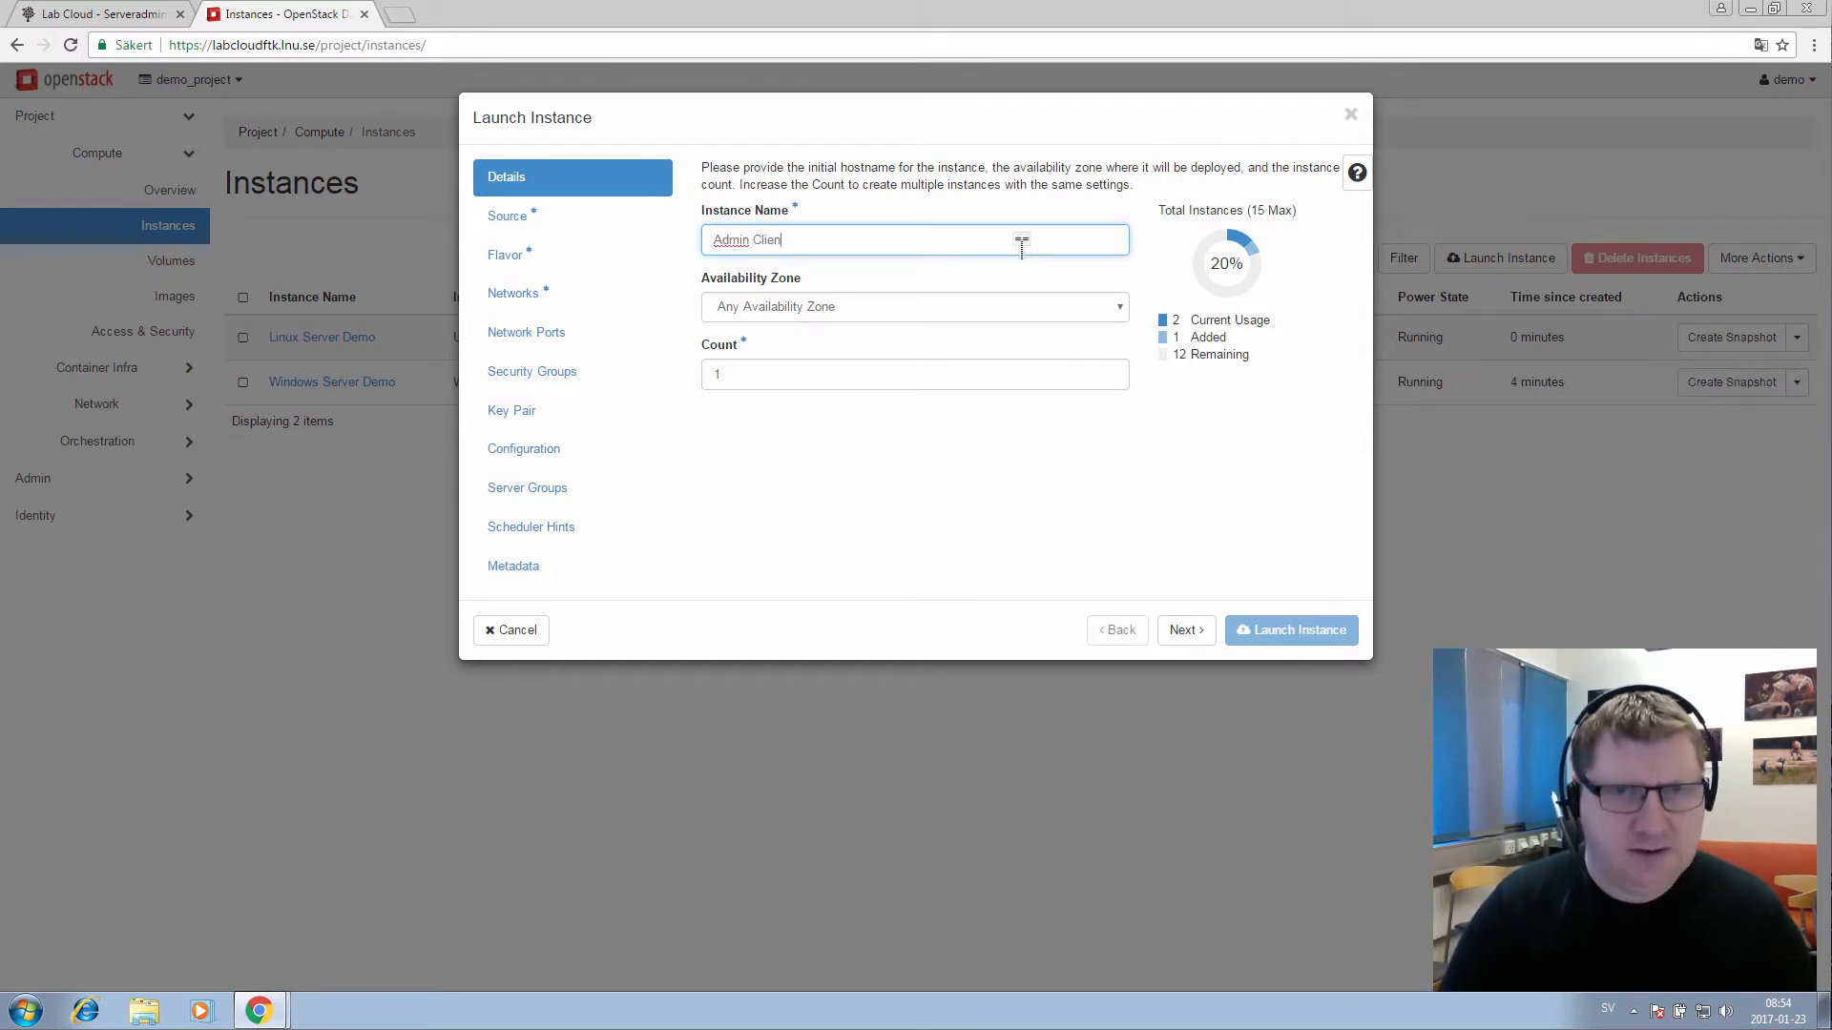
text(t)
click(1016, 306)
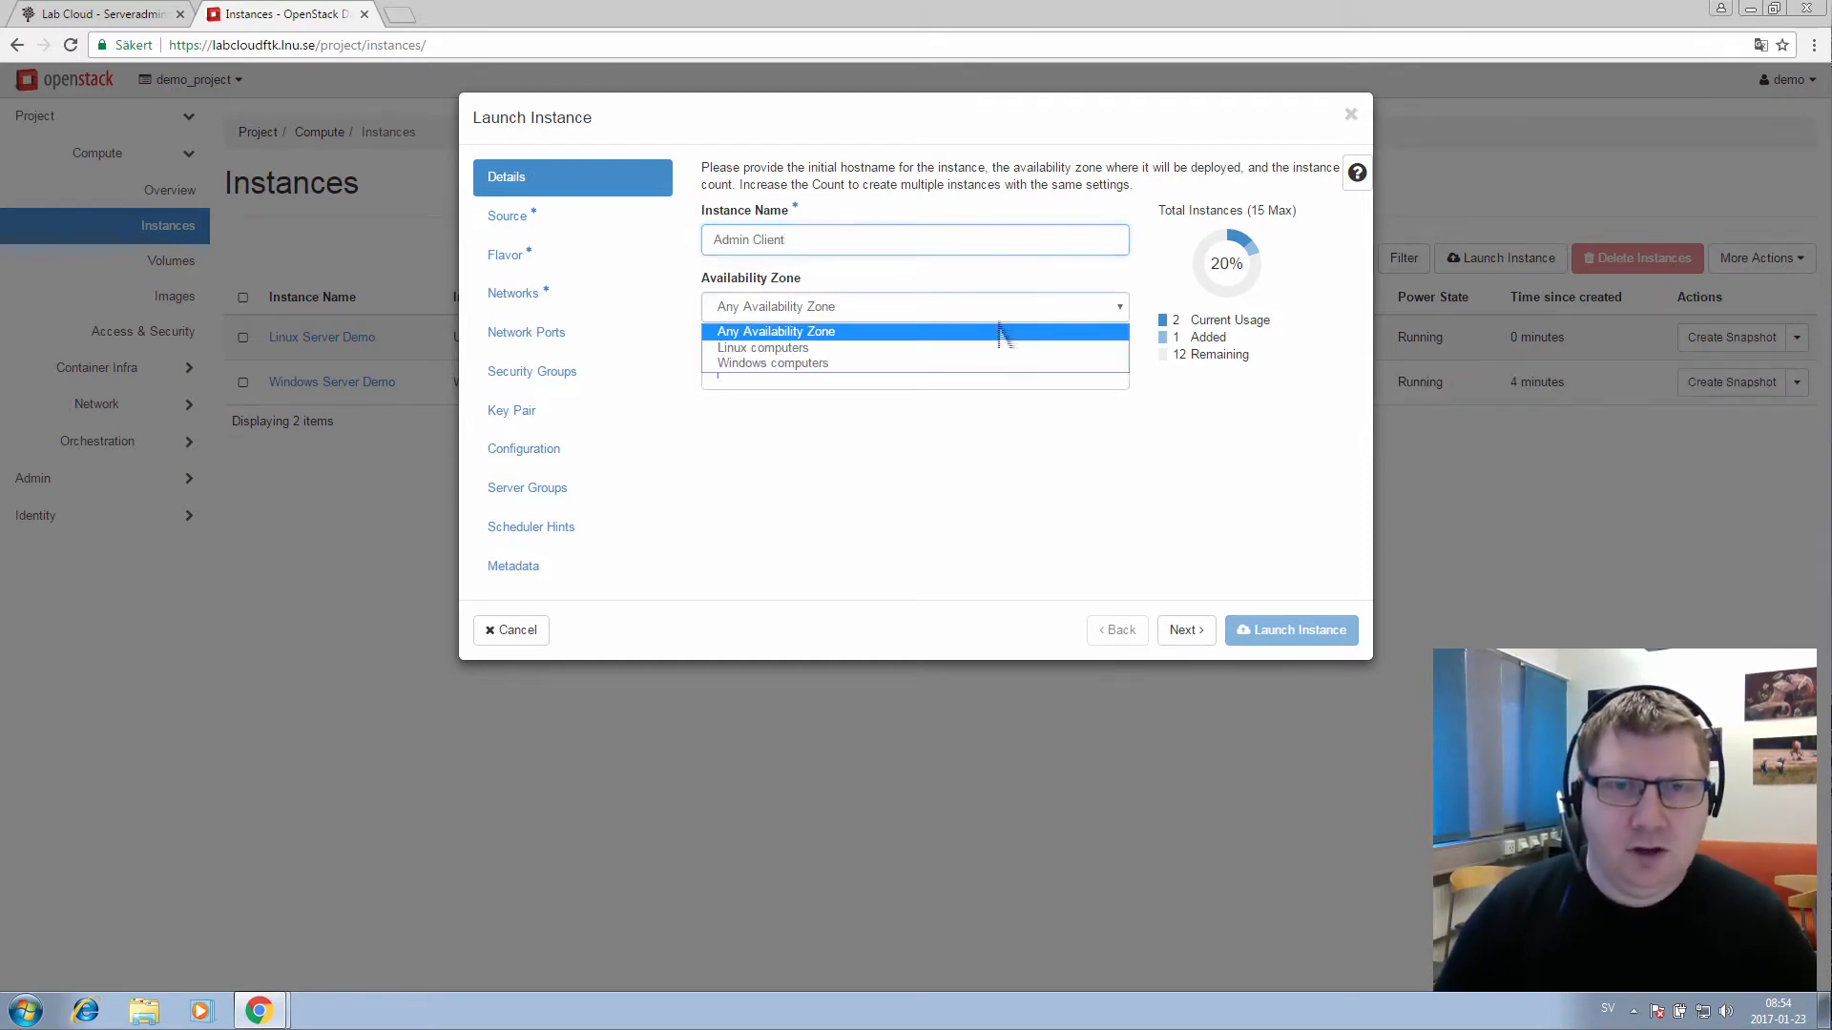
click(961, 365)
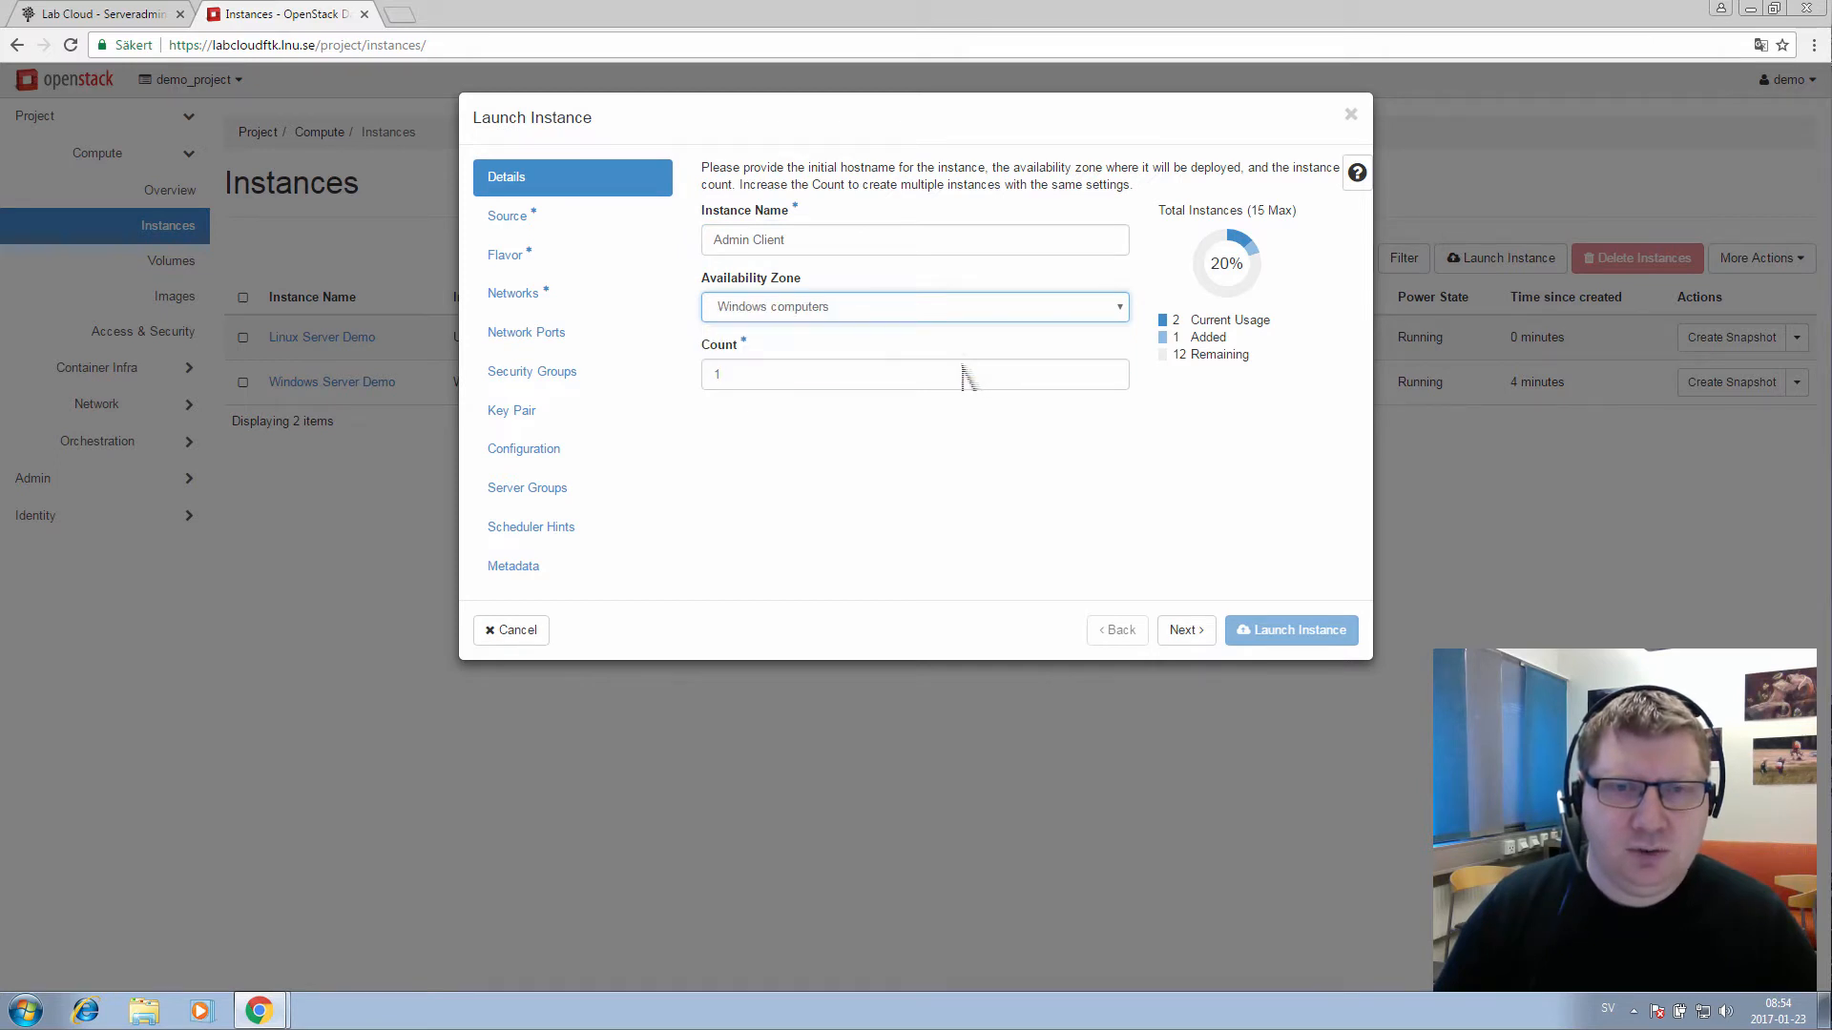
click(1192, 640)
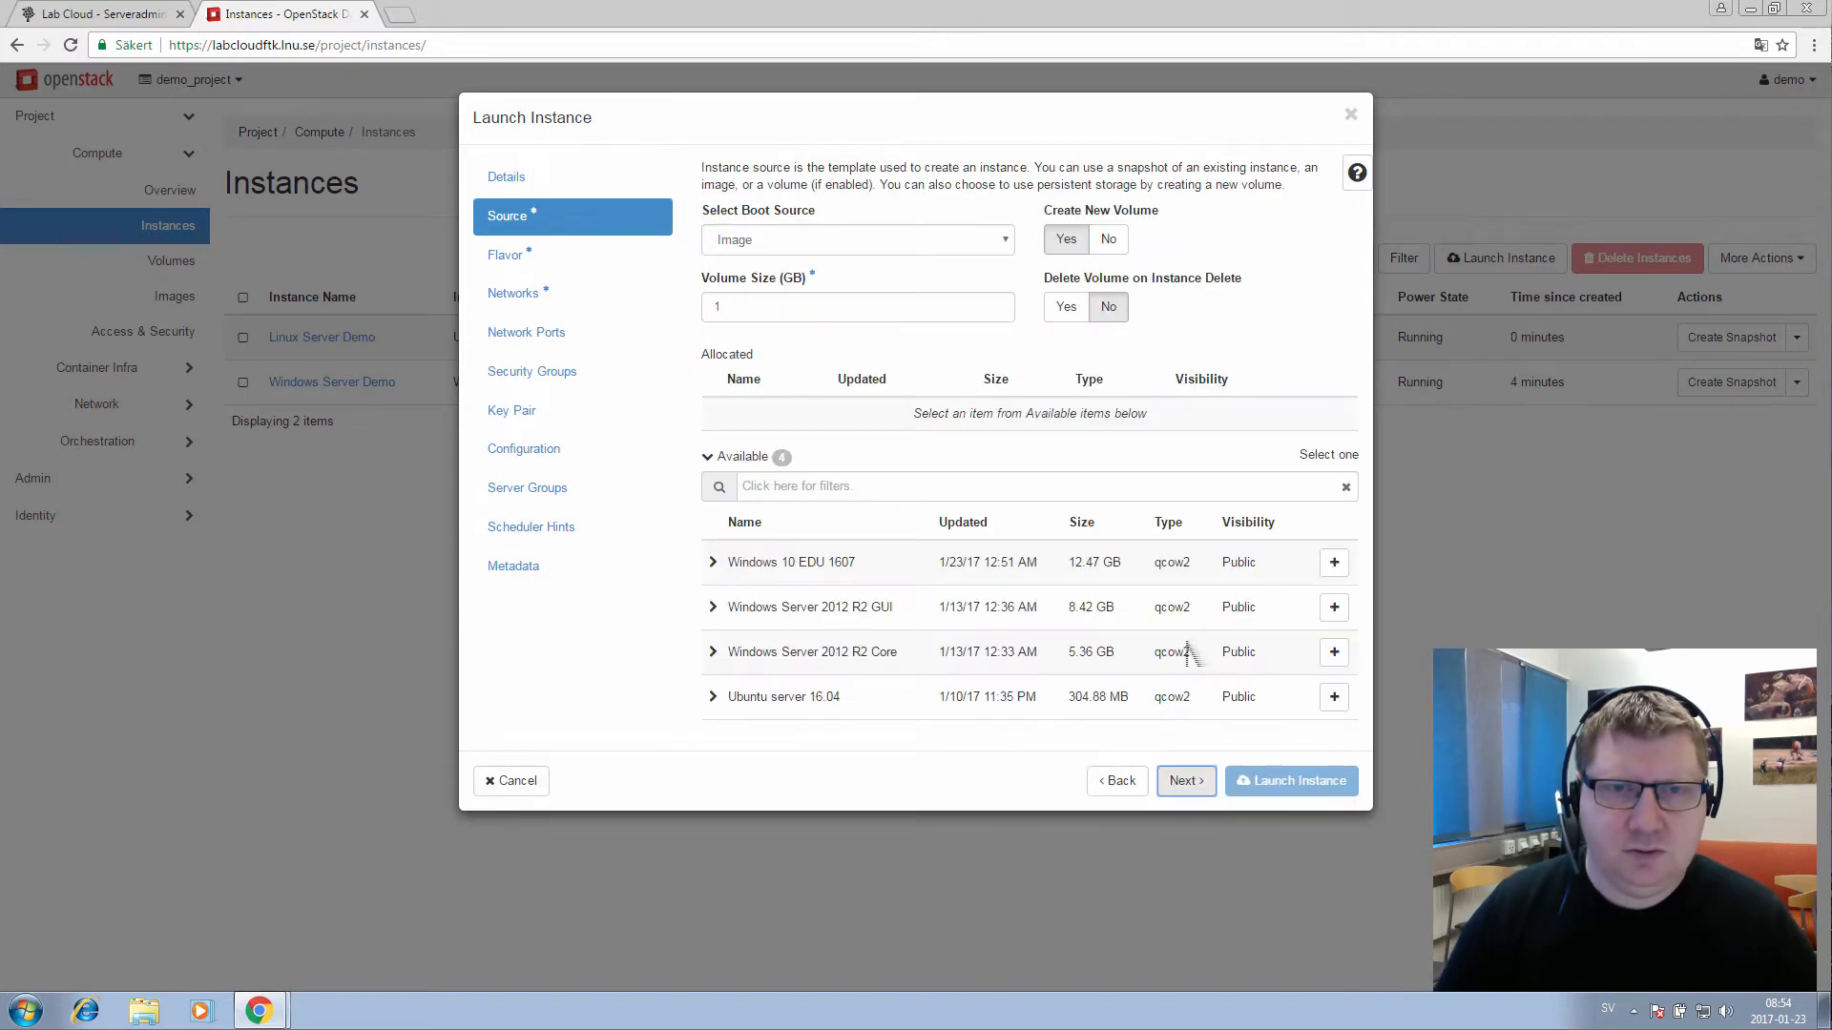
Choose the Windows 10 EDU 1607 image with no new volume and the cpu1-ram1024-disk20 flavor
click(1347, 574)
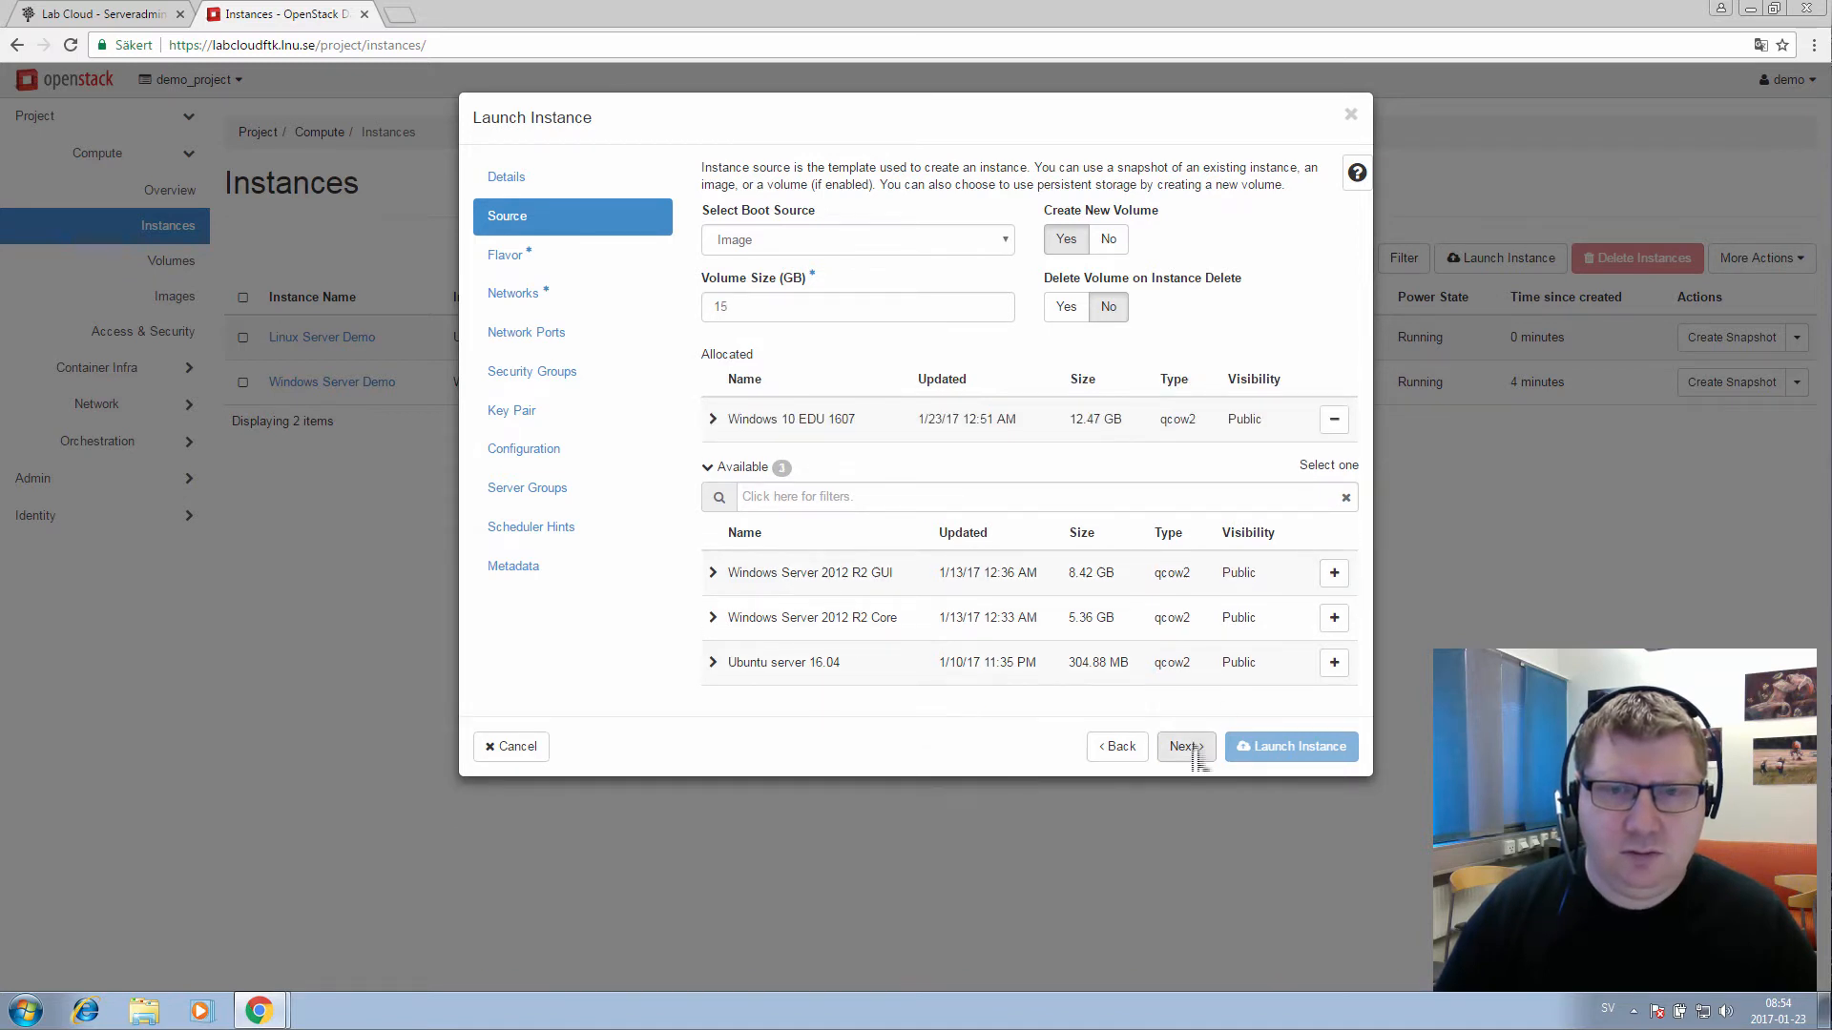
click(1185, 747)
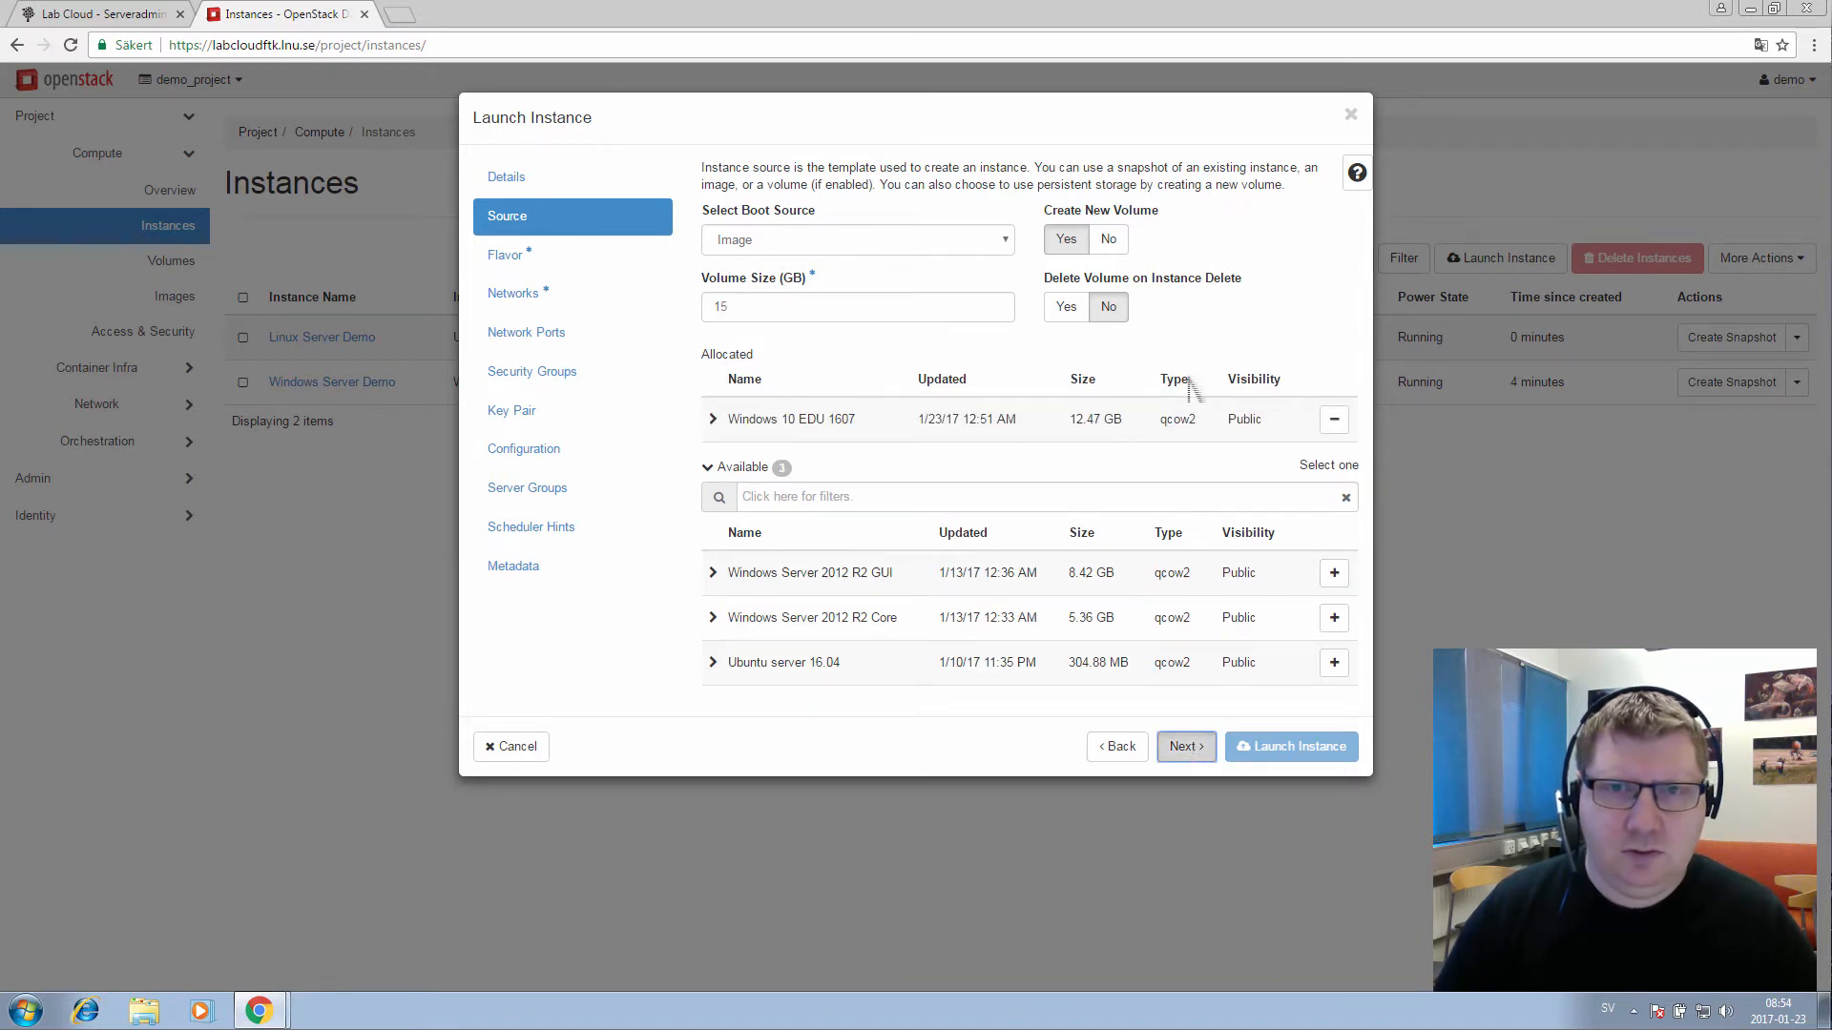
click(1109, 245)
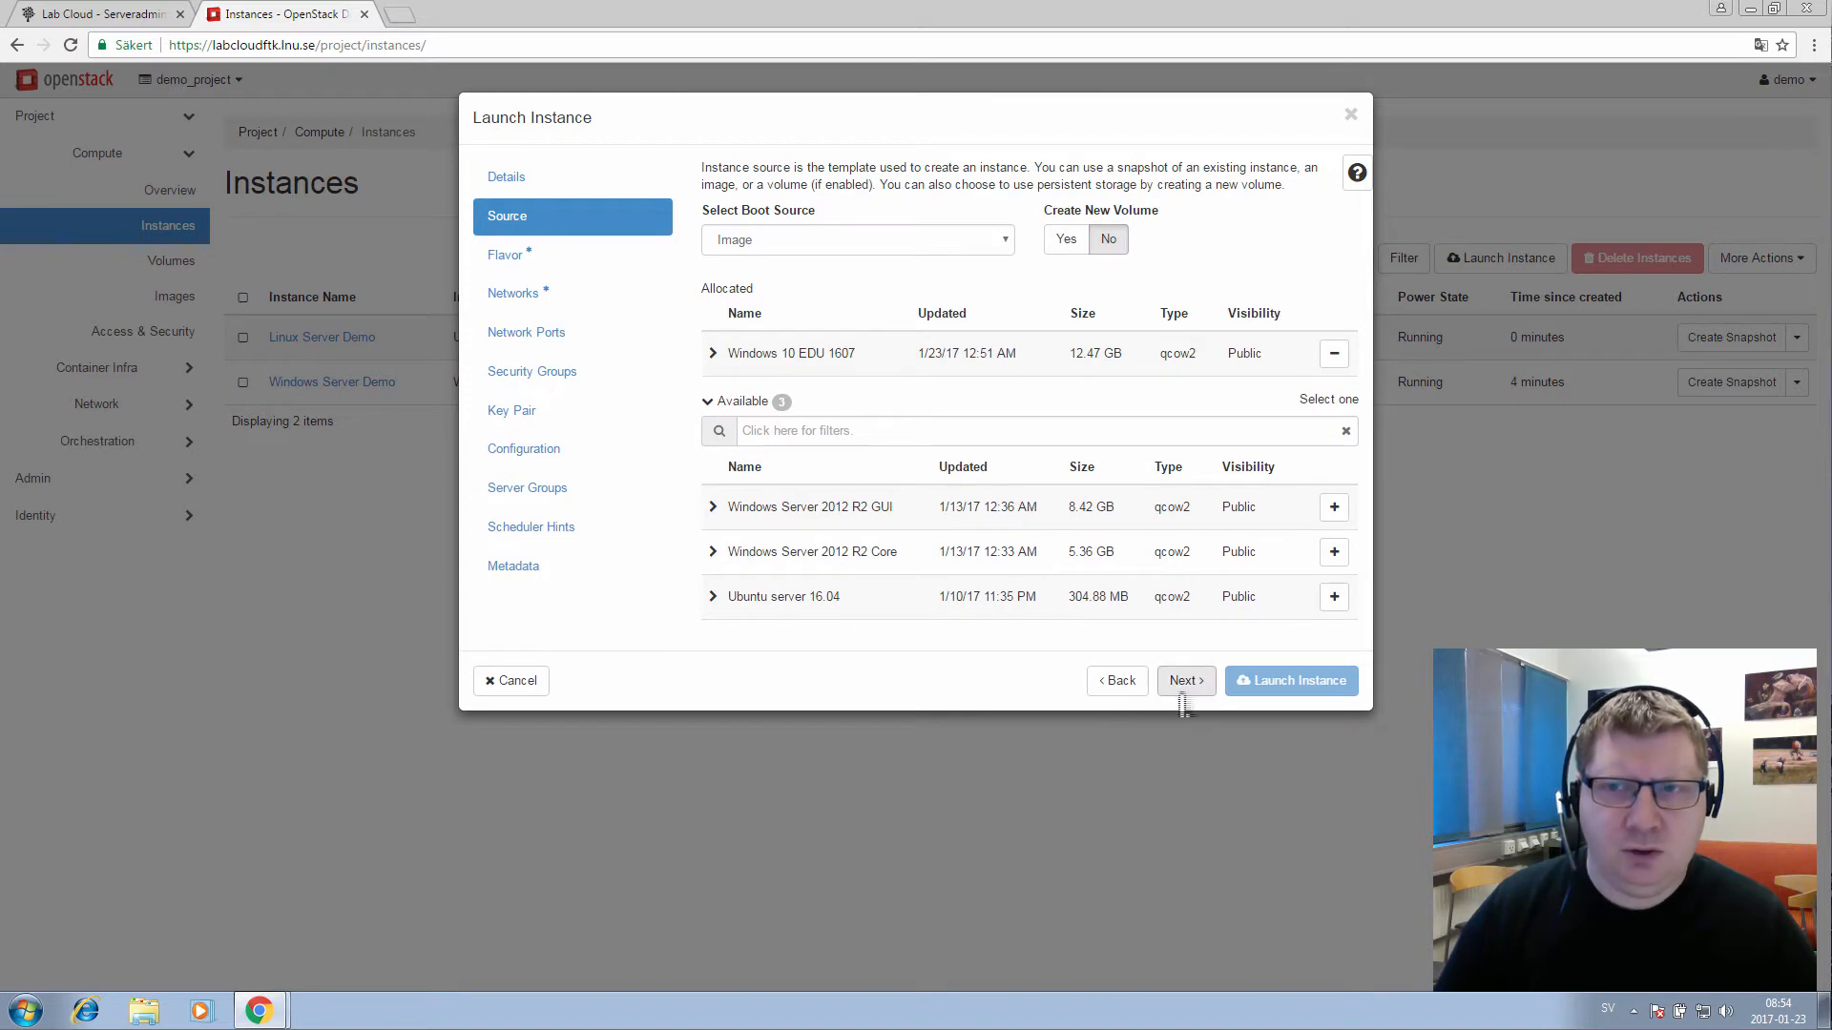
click(1191, 682)
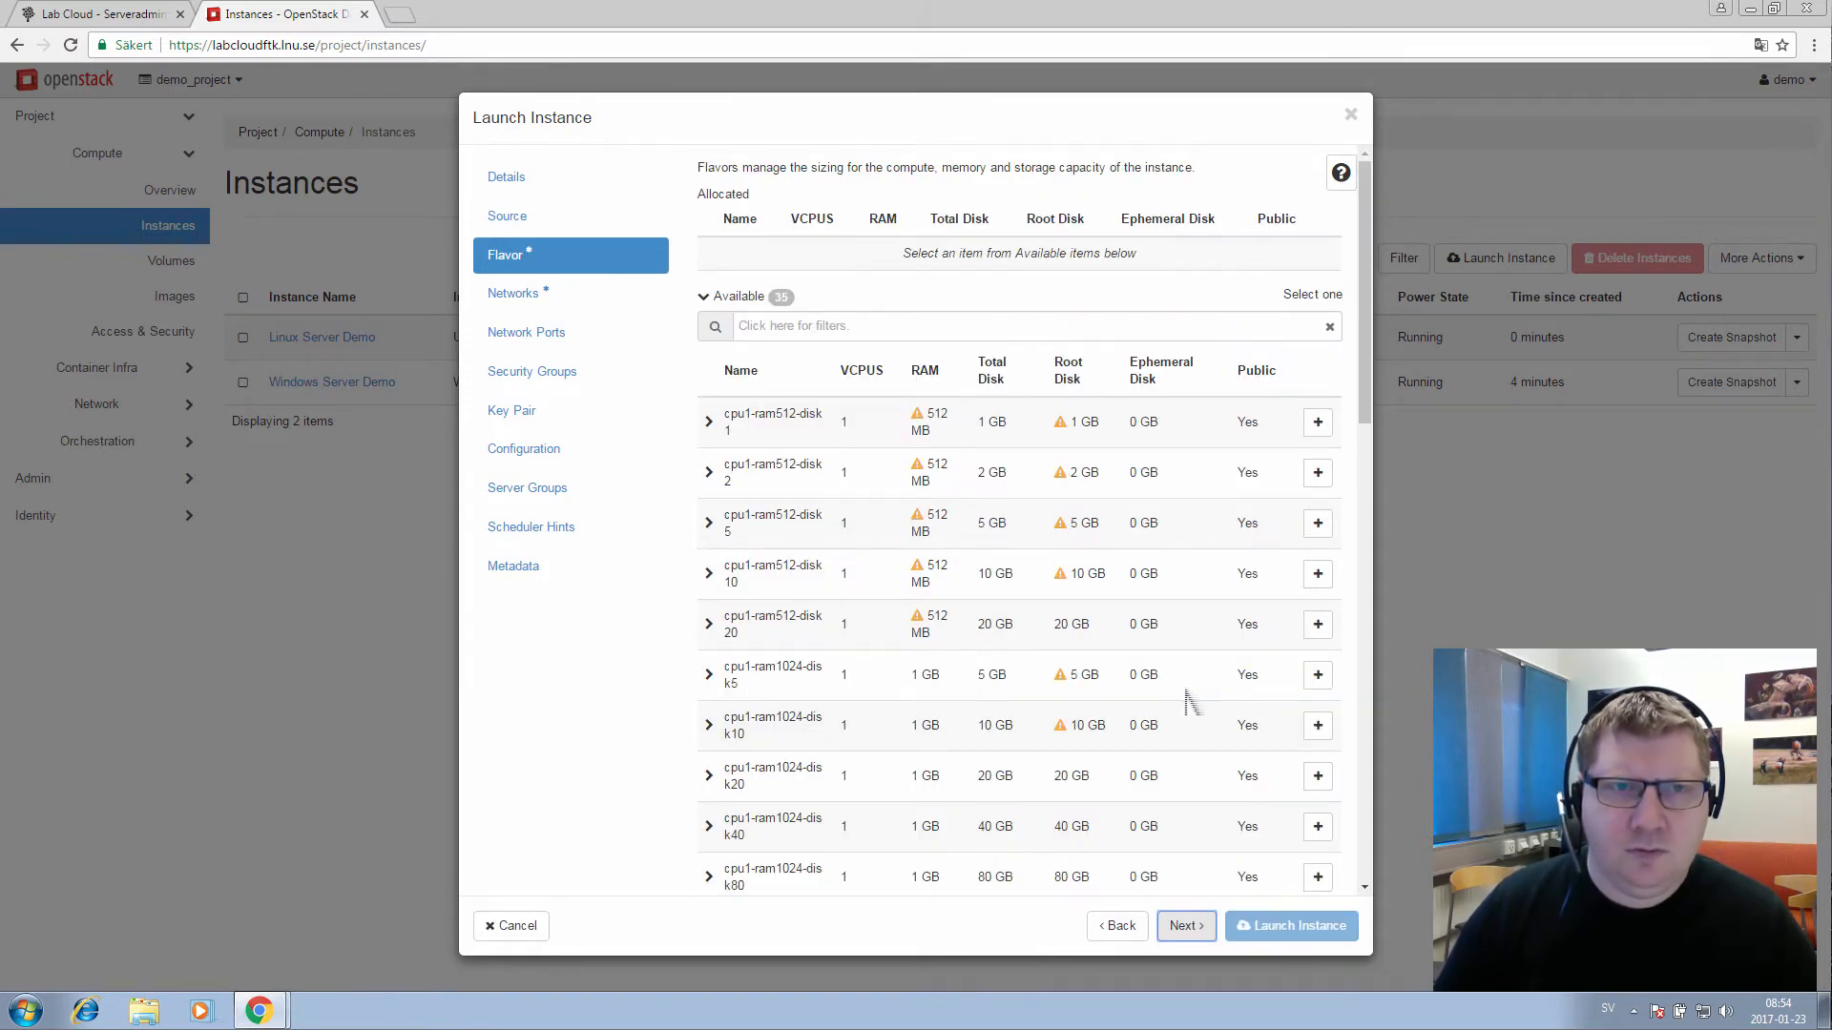
click(1324, 788)
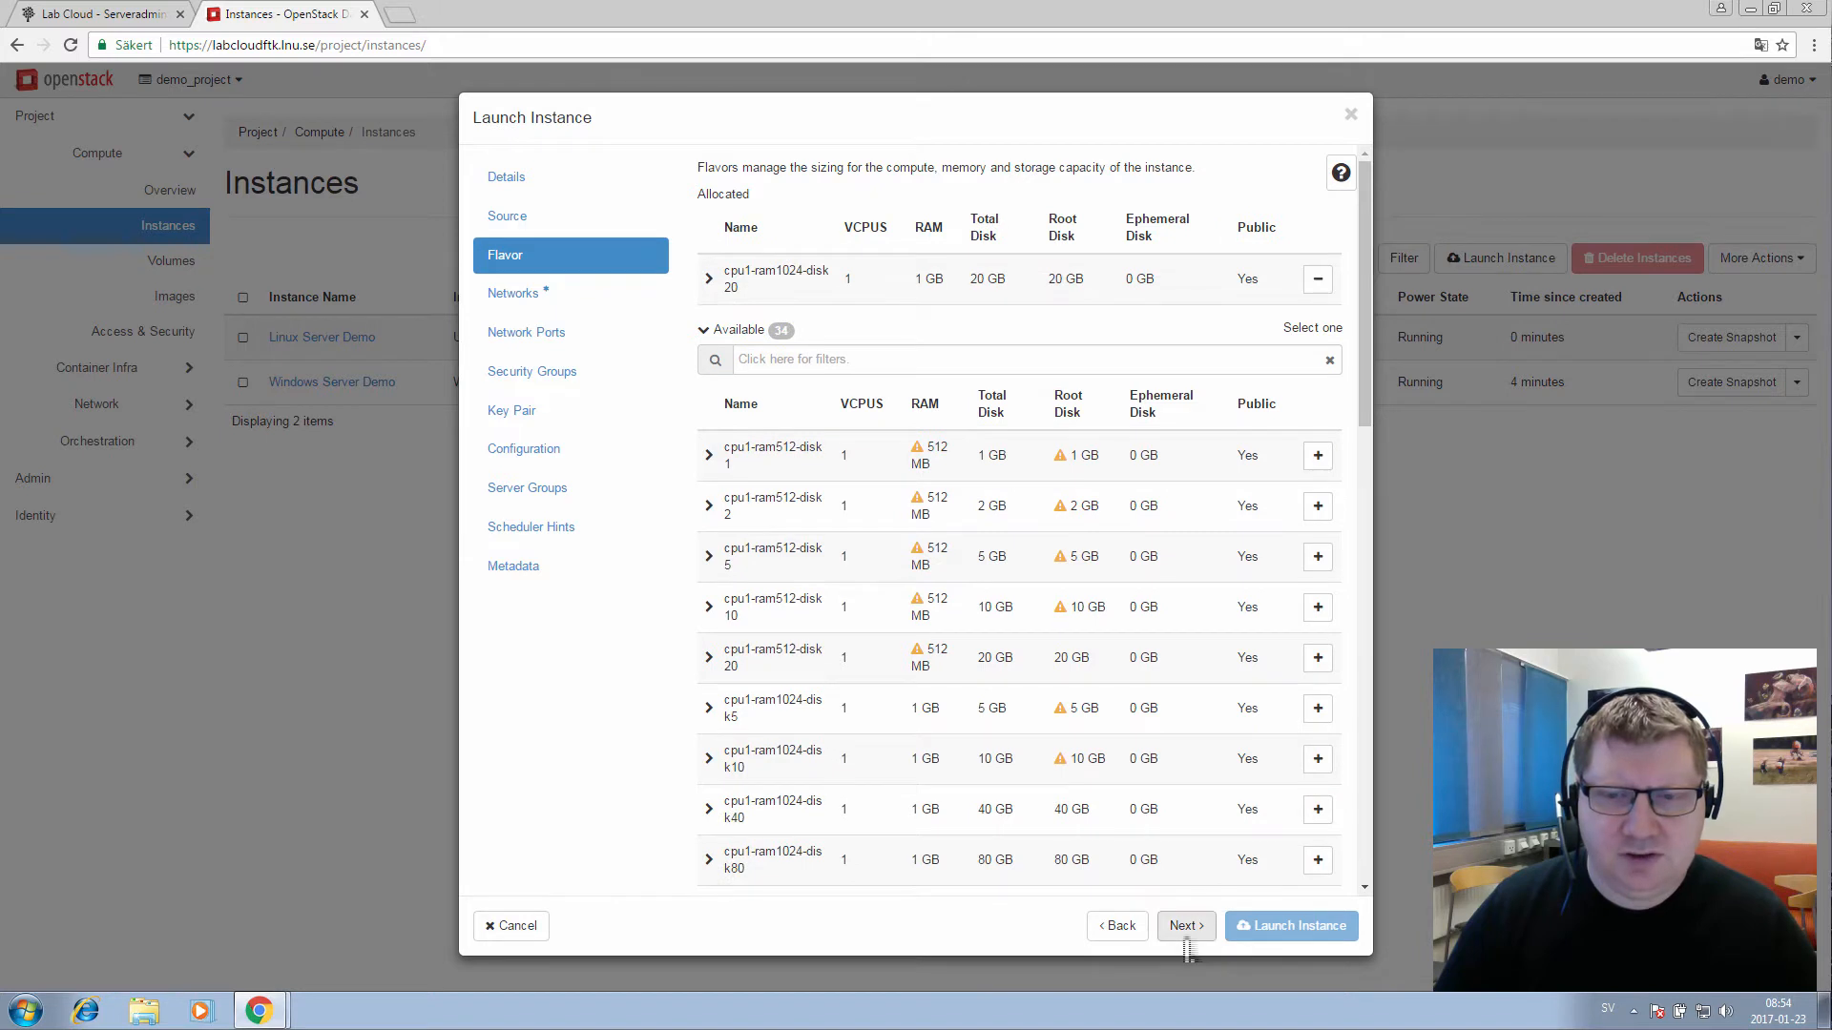
Attach demo_LAN and the demo_LAN_Default security group, then launch Admin Client
click(1187, 934)
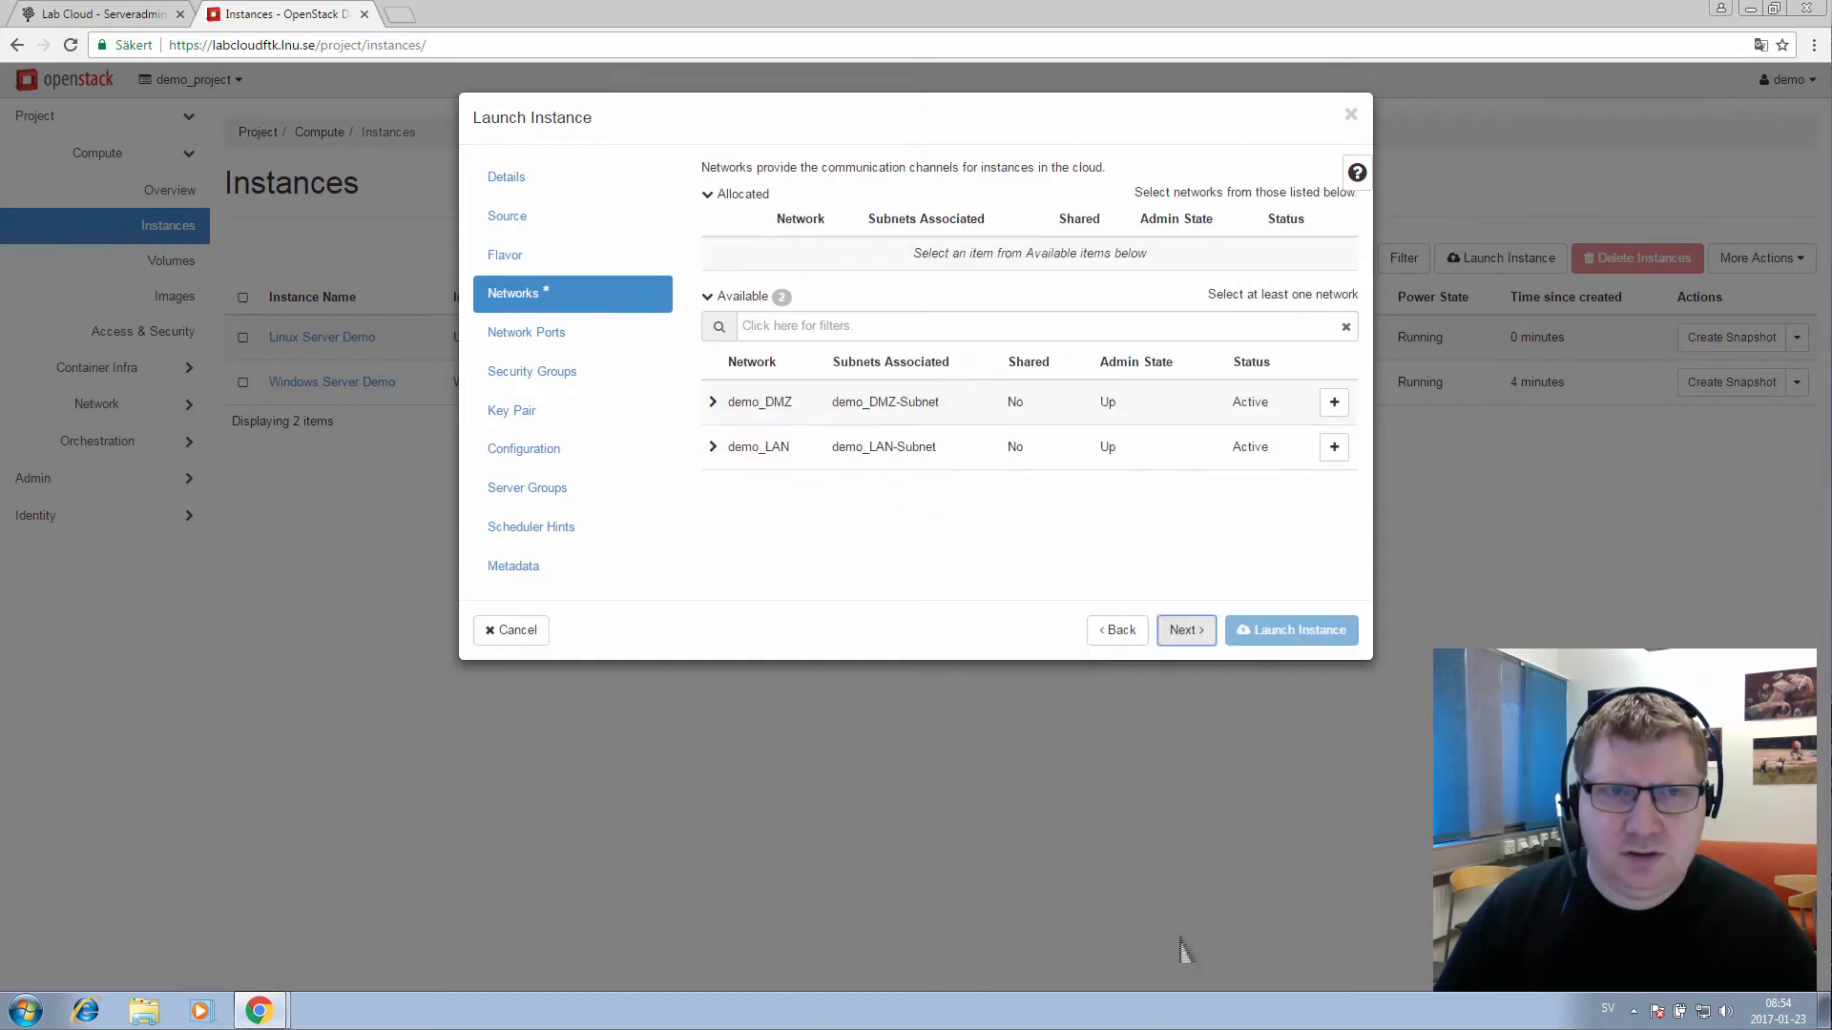
click(1334, 448)
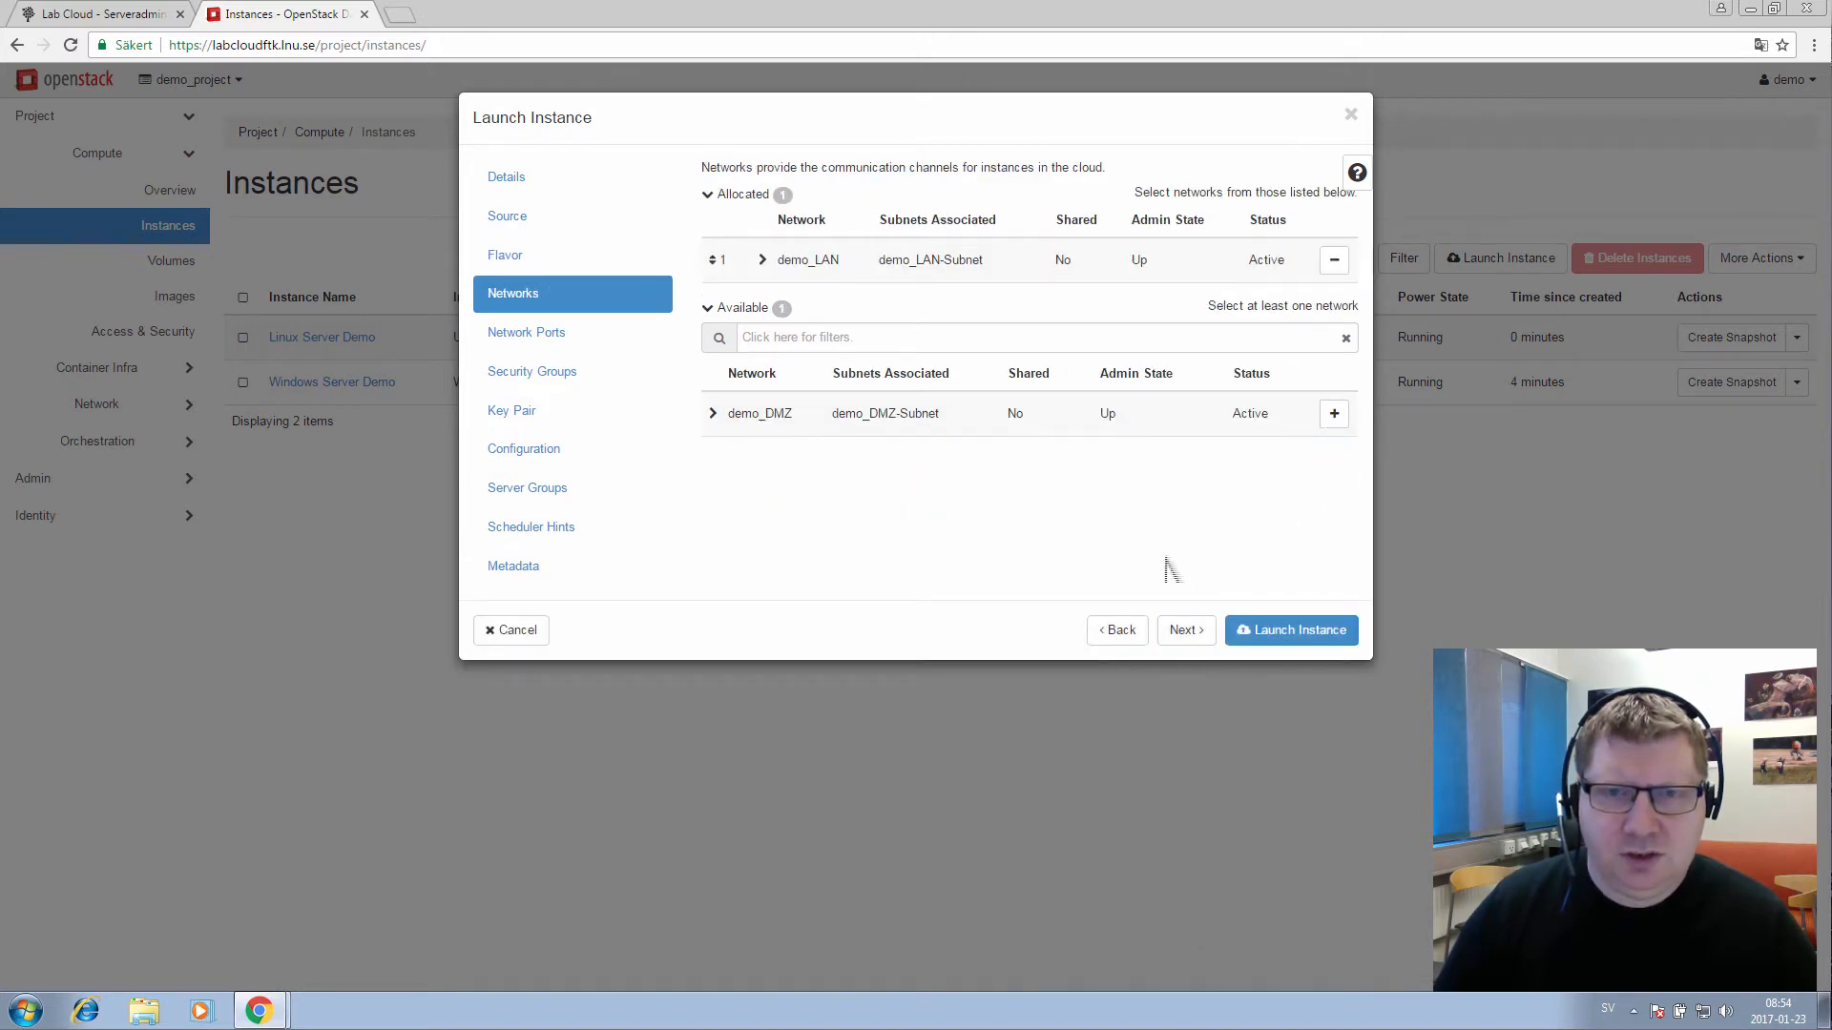
click(1186, 631)
click(1186, 631)
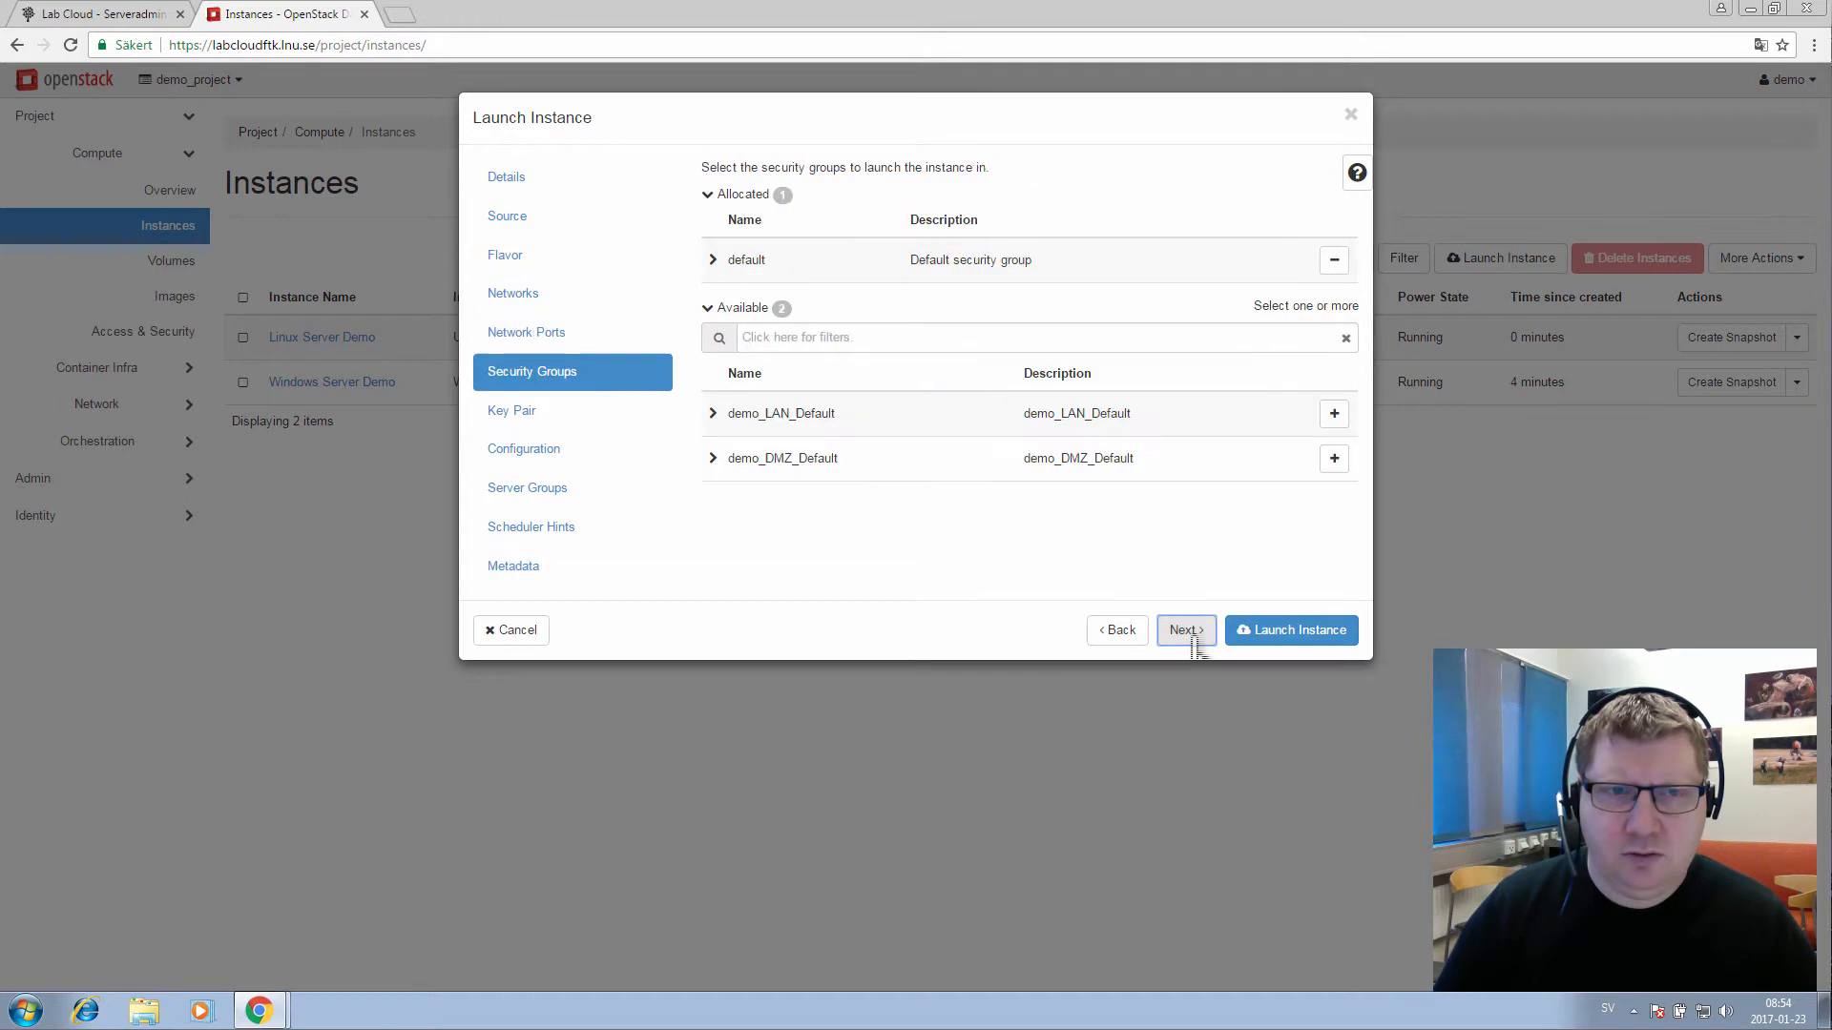
click(1334, 413)
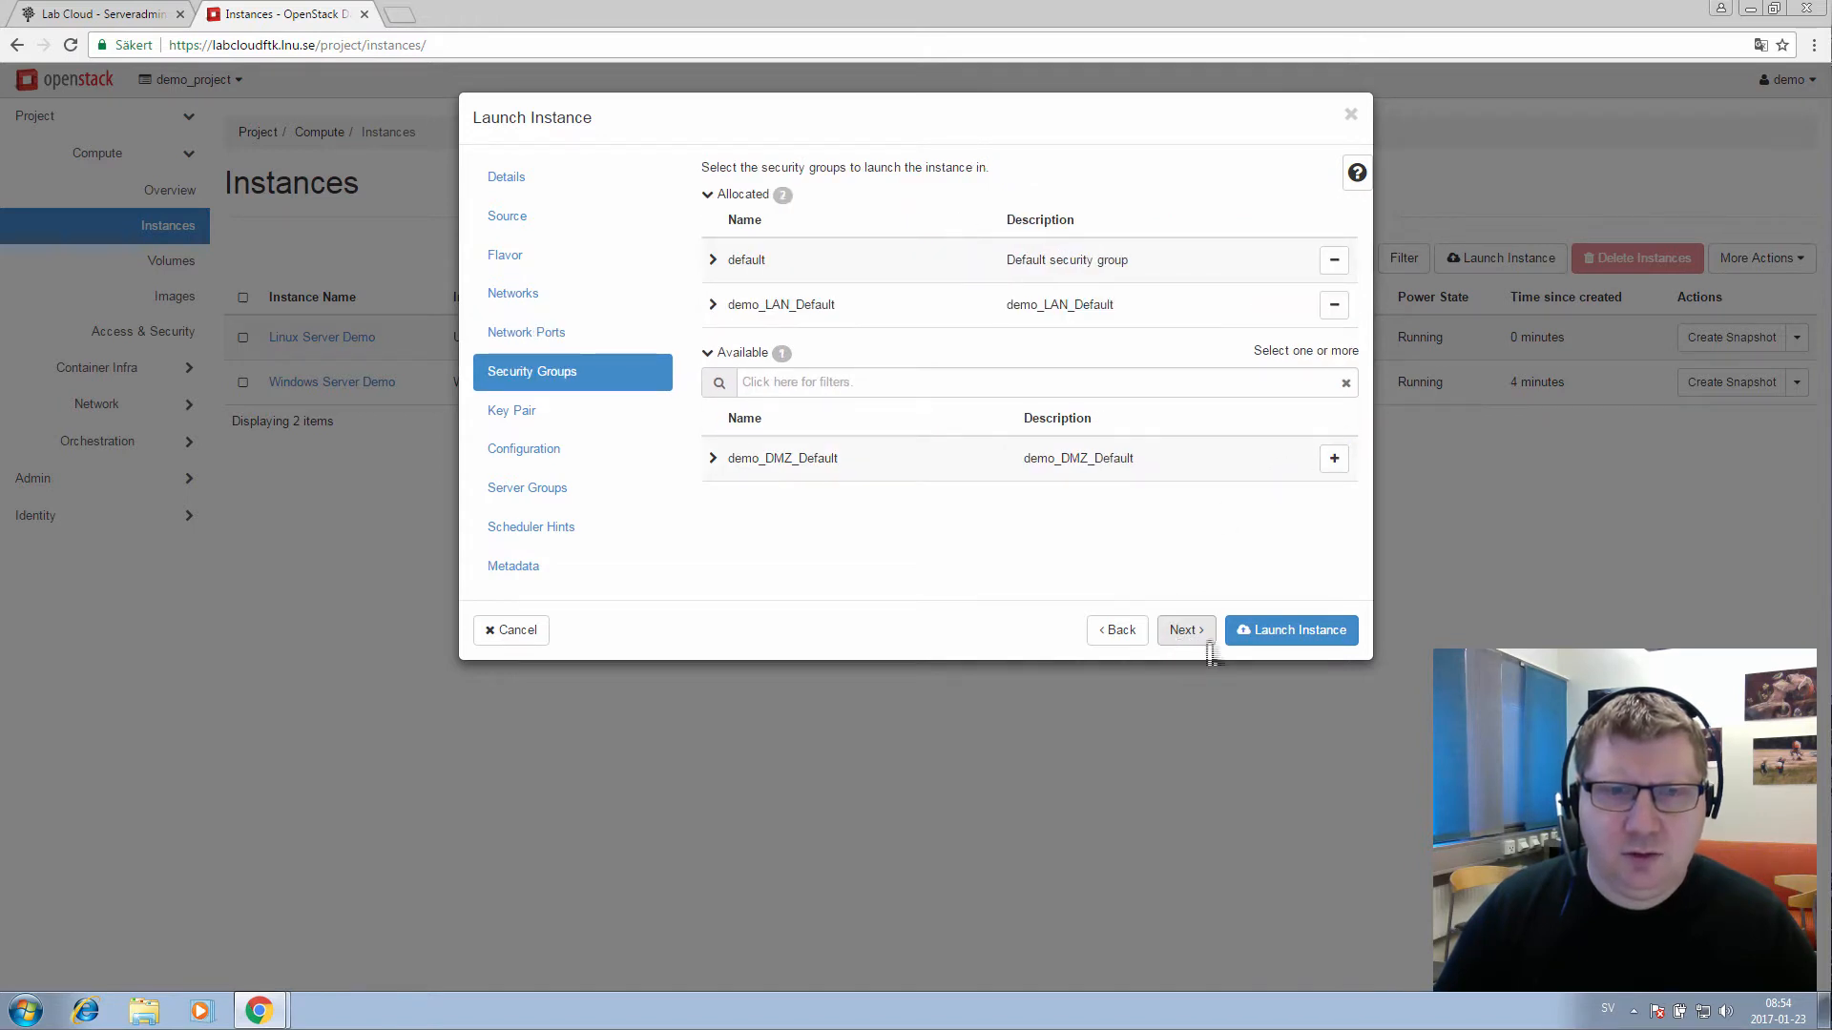
click(1283, 632)
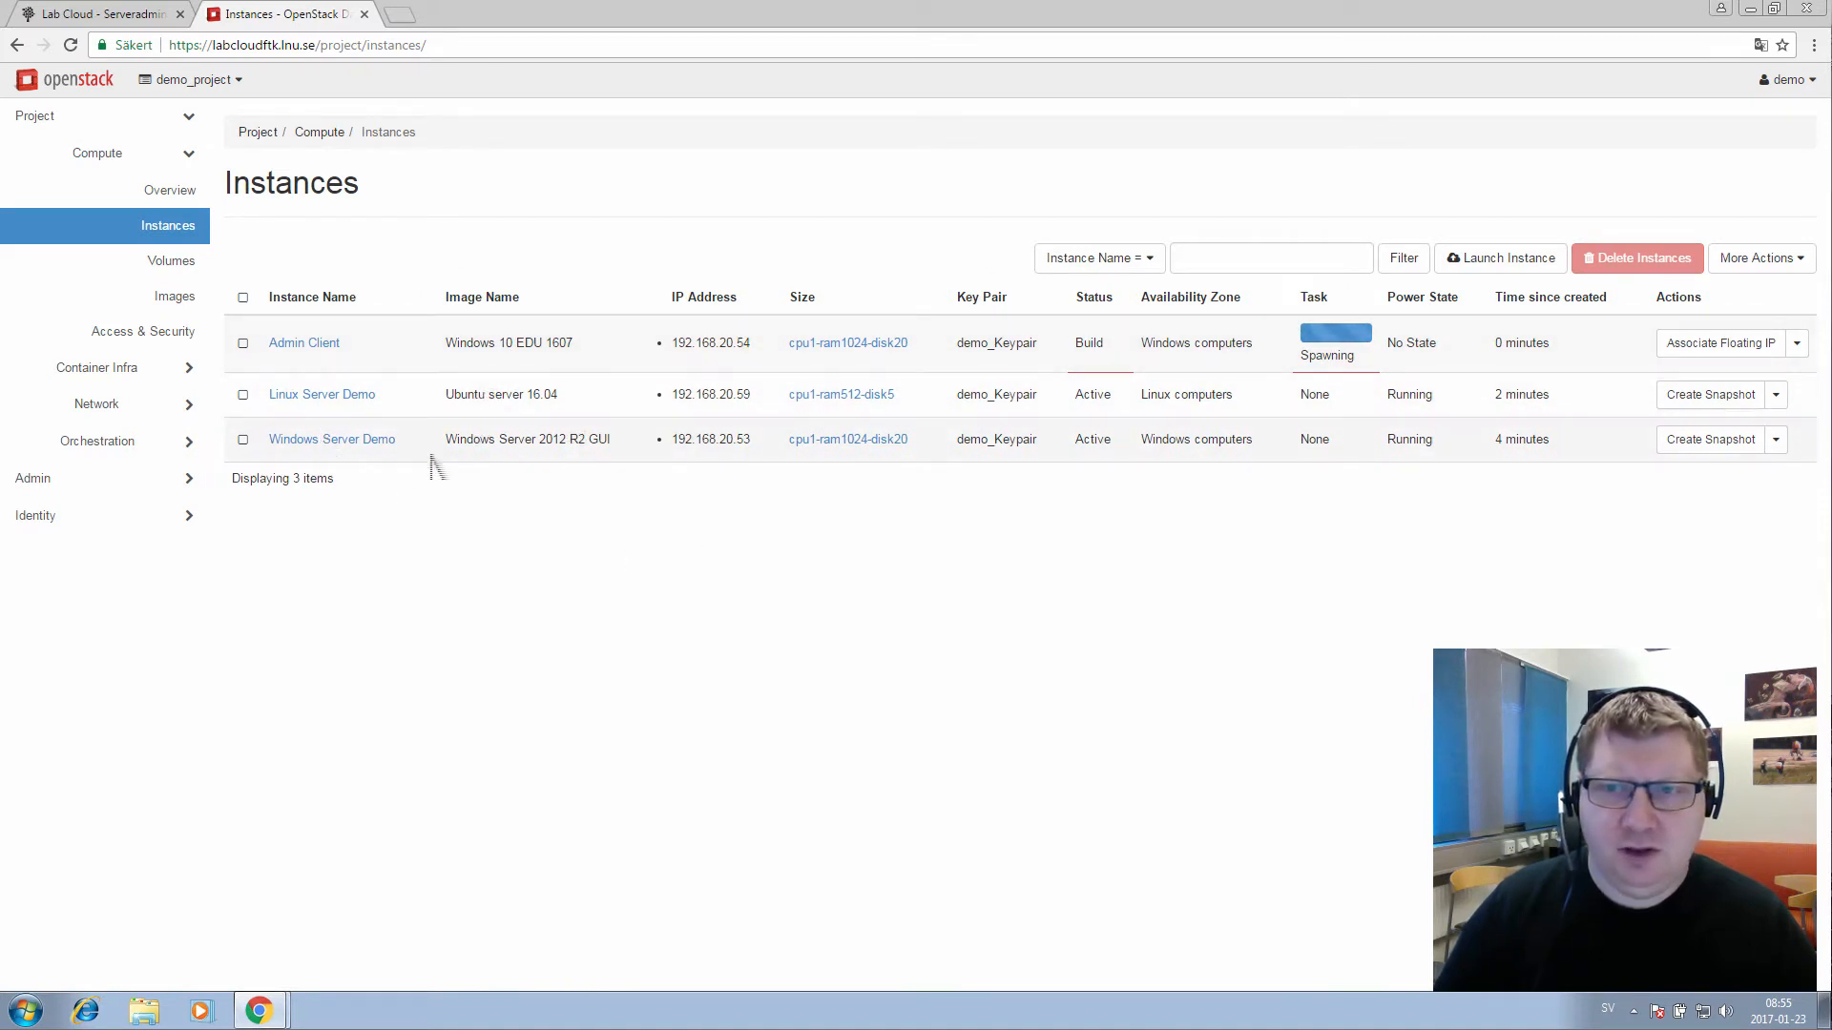
click(343, 405)
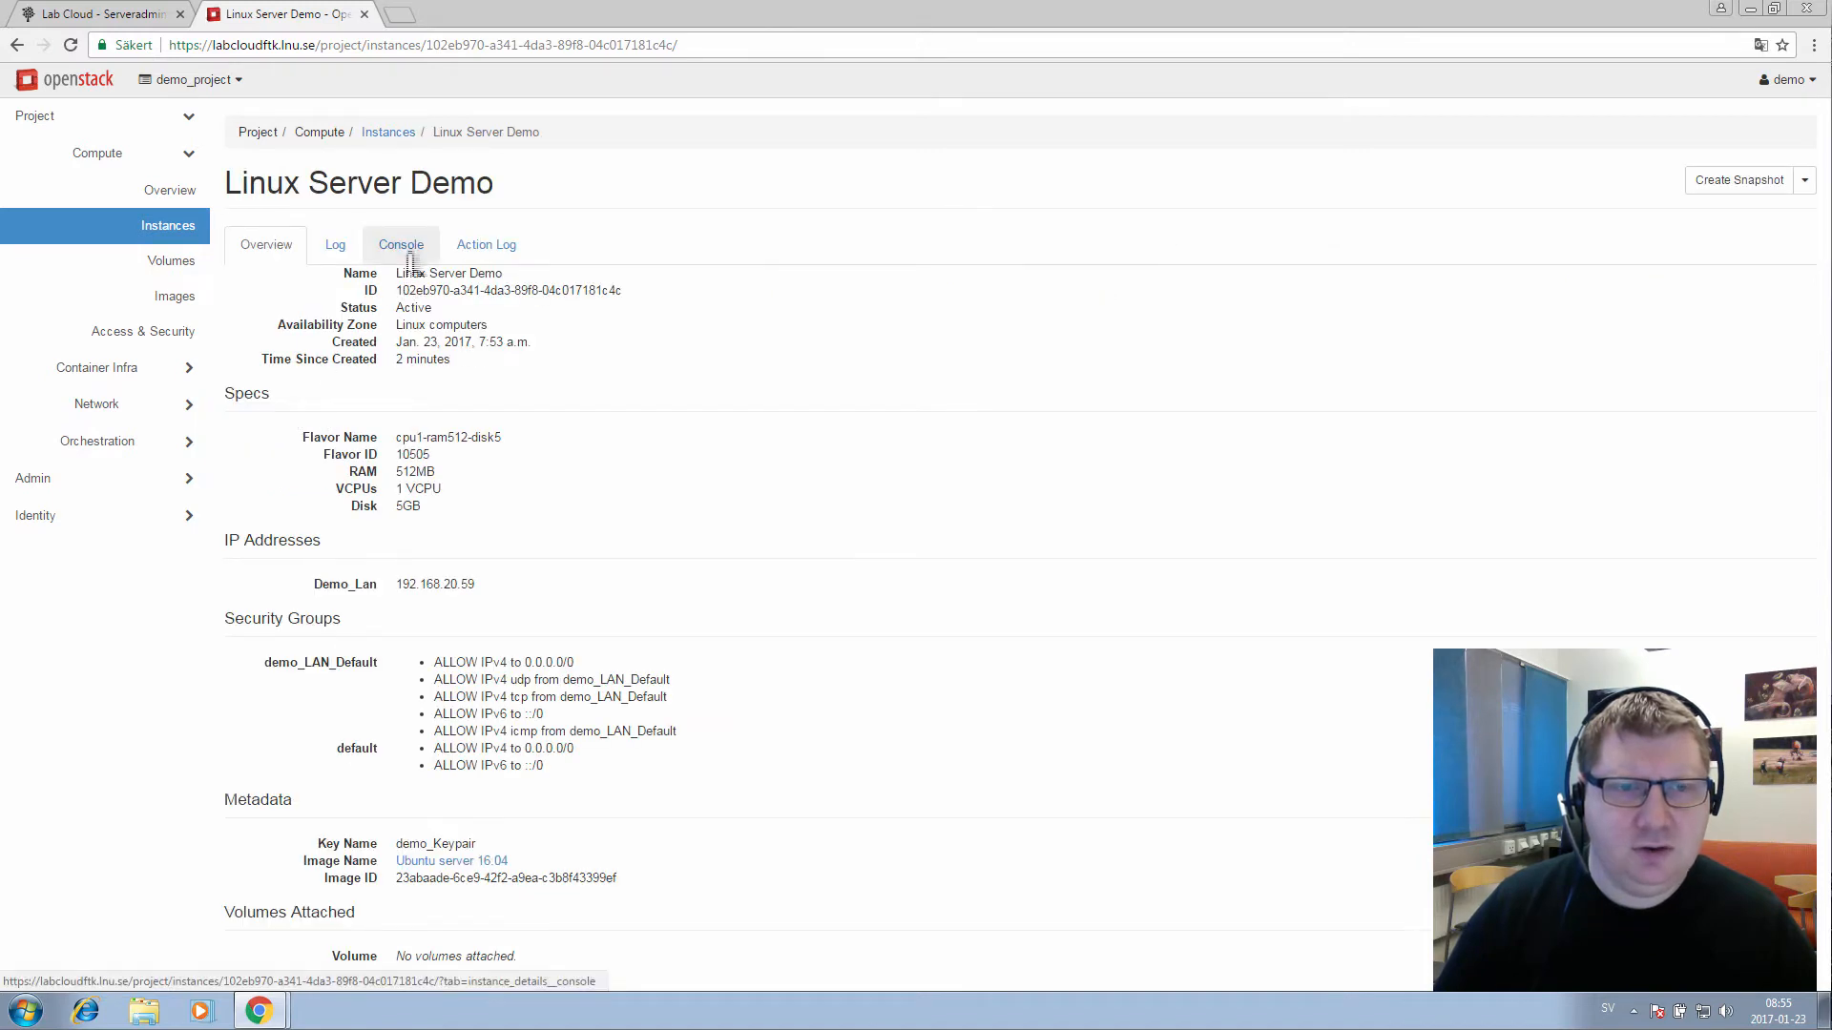
click(401, 247)
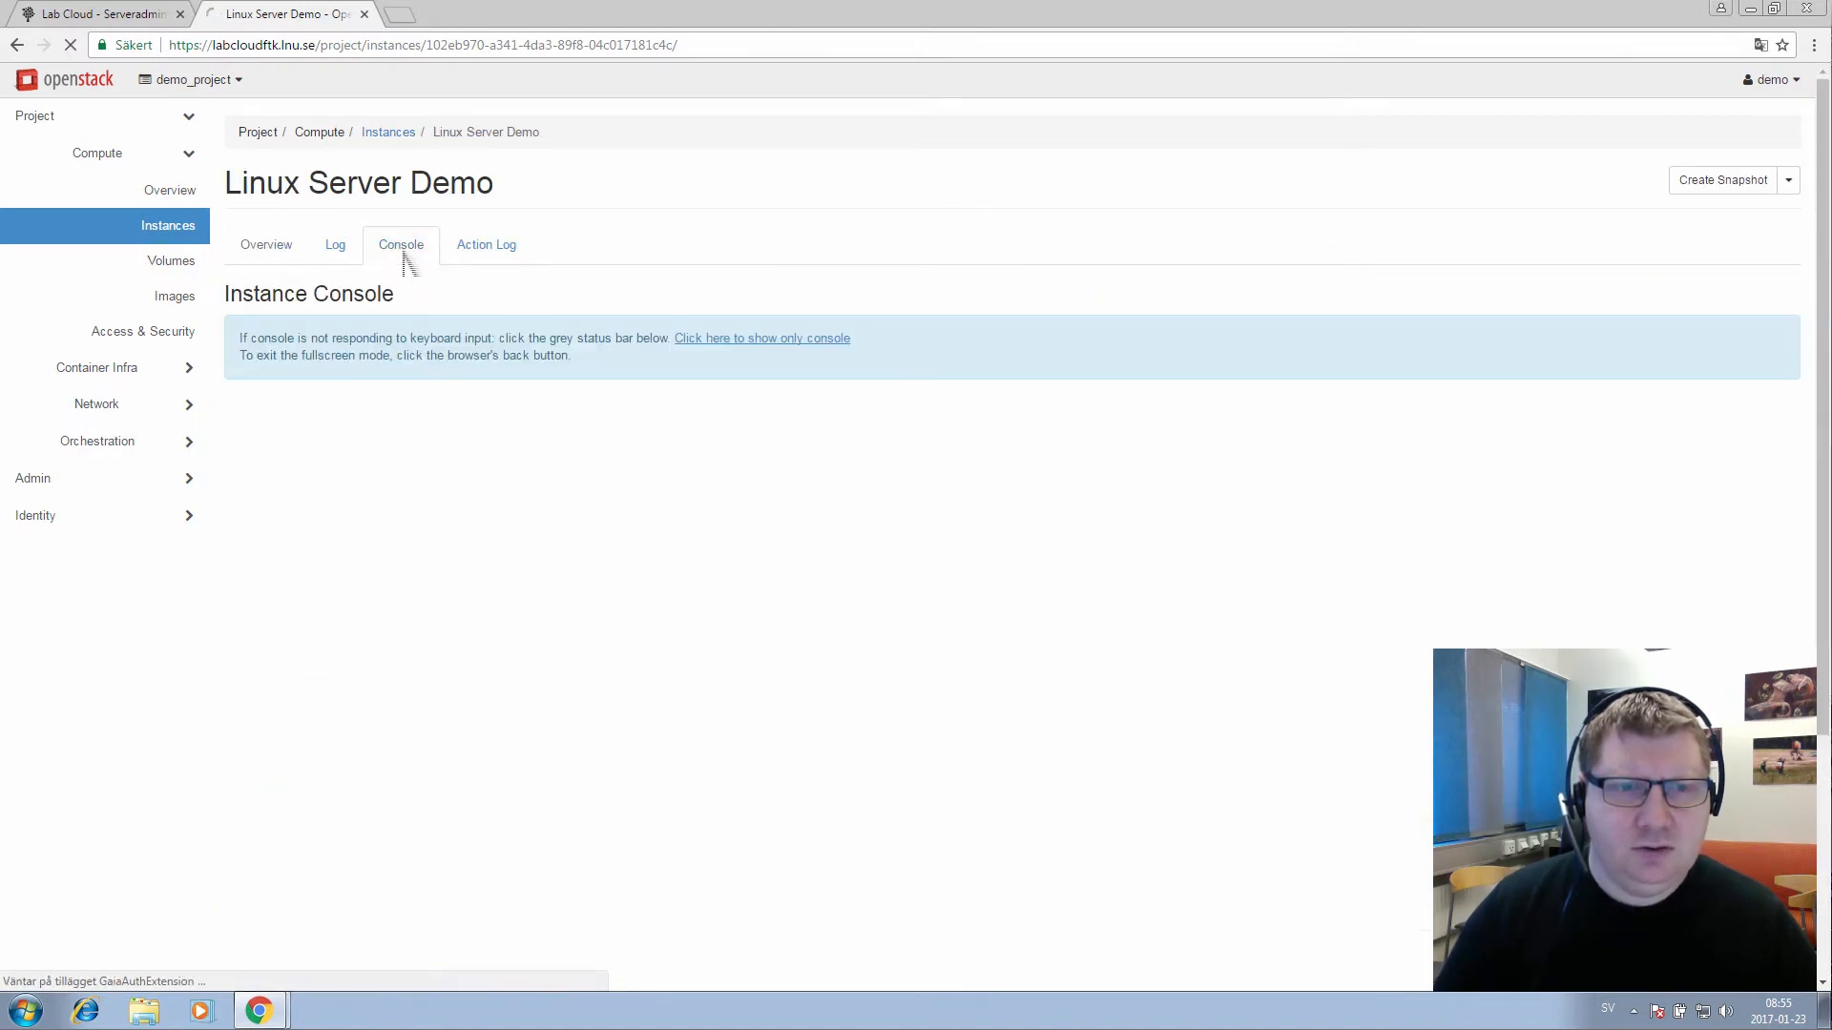
scroll(790, 324, down, 1)
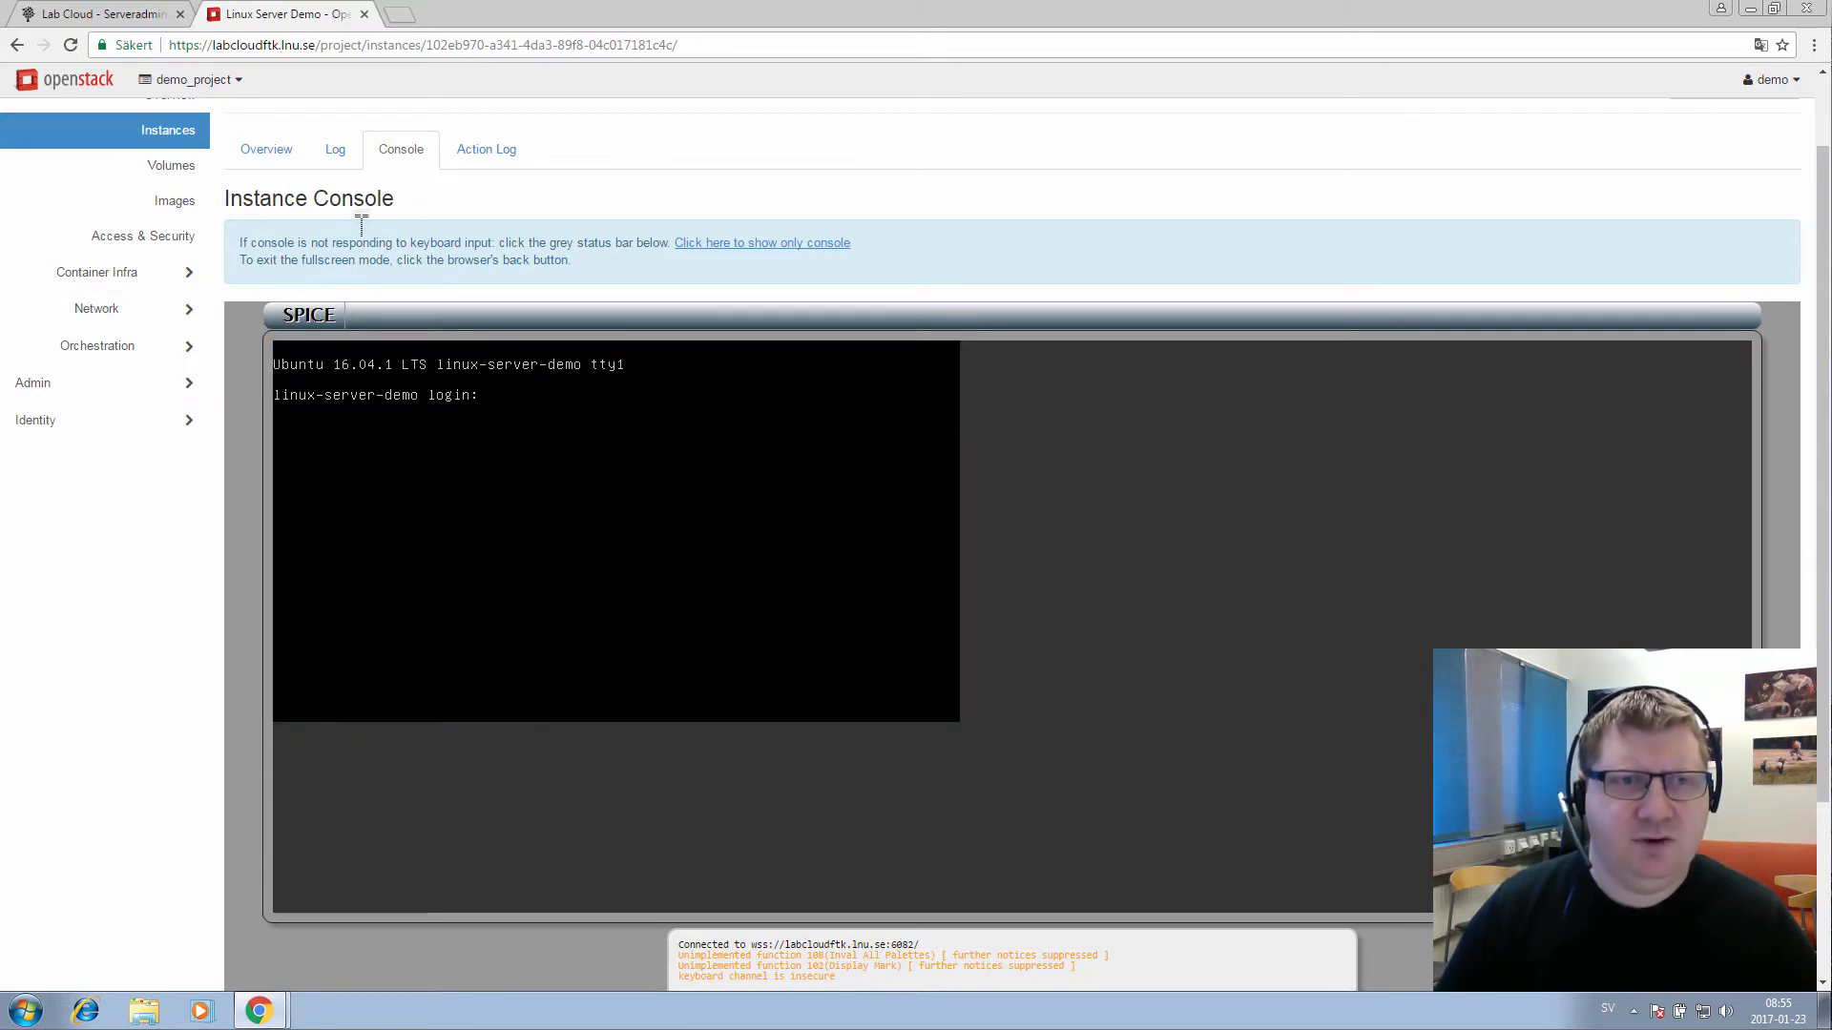
click(190, 145)
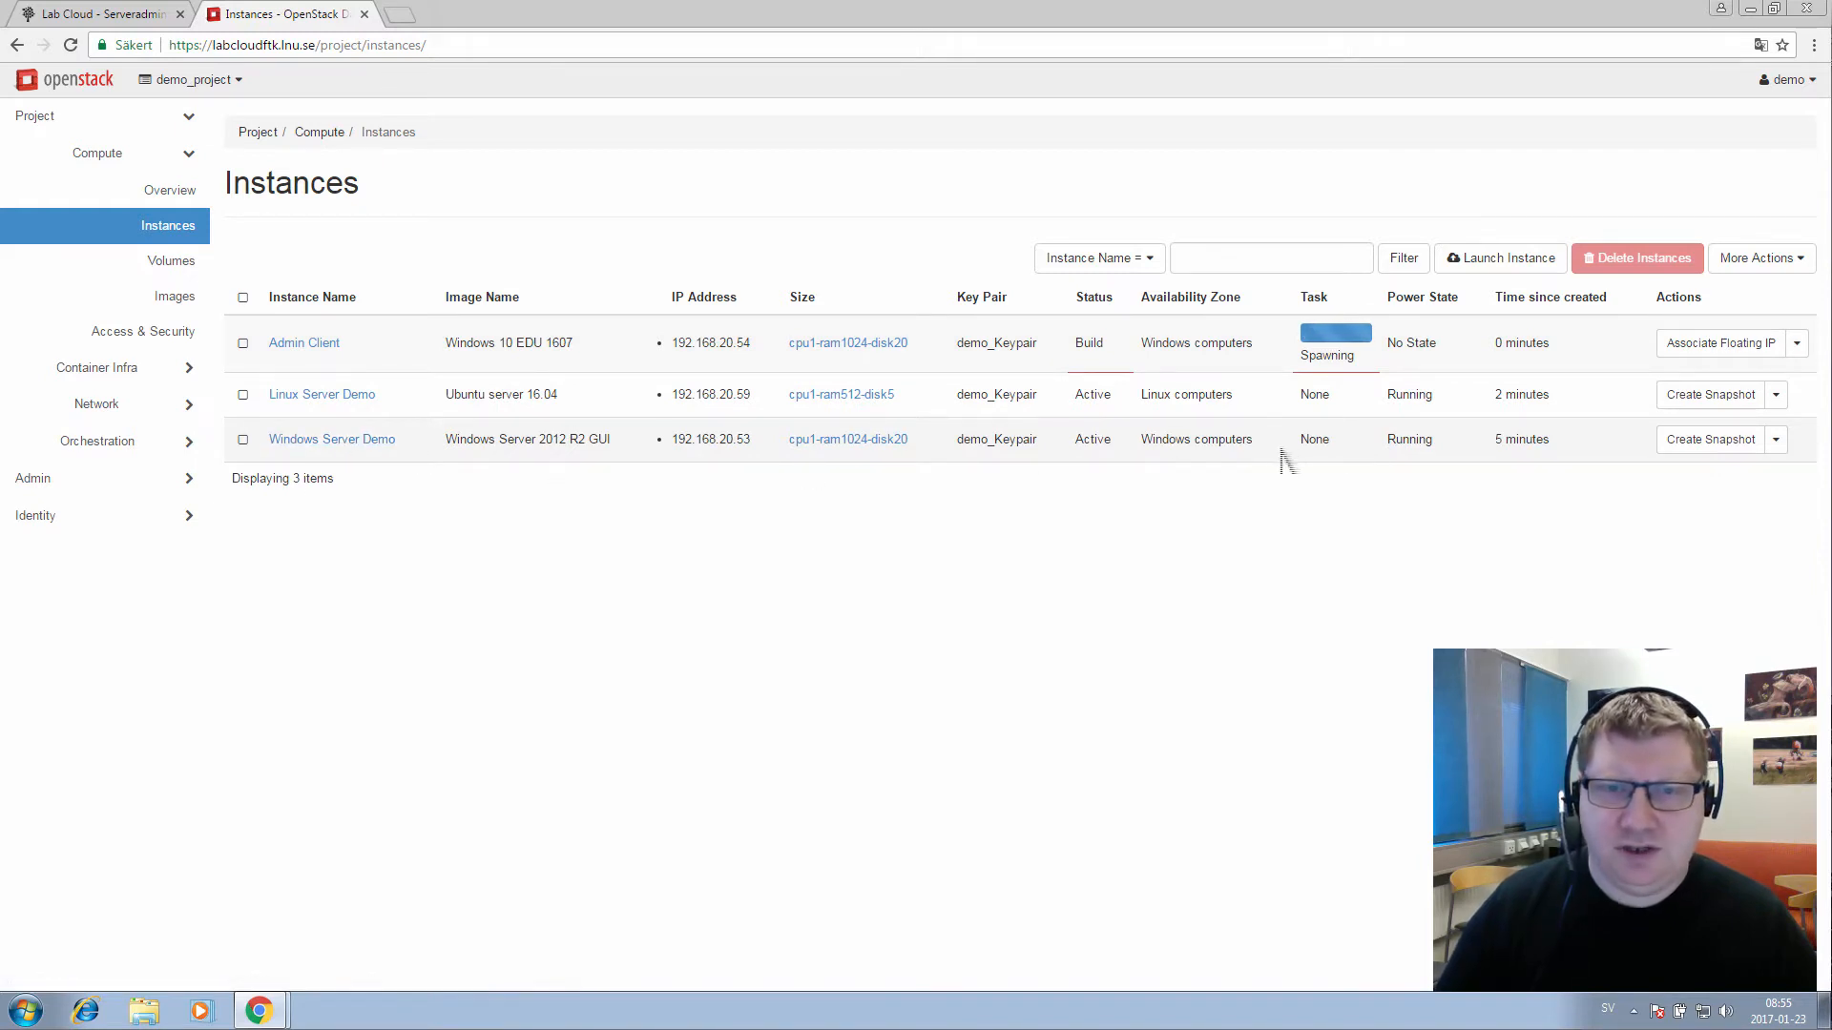
Open the Windows Server Demo console and bring its password-change prompt into view
click(324, 441)
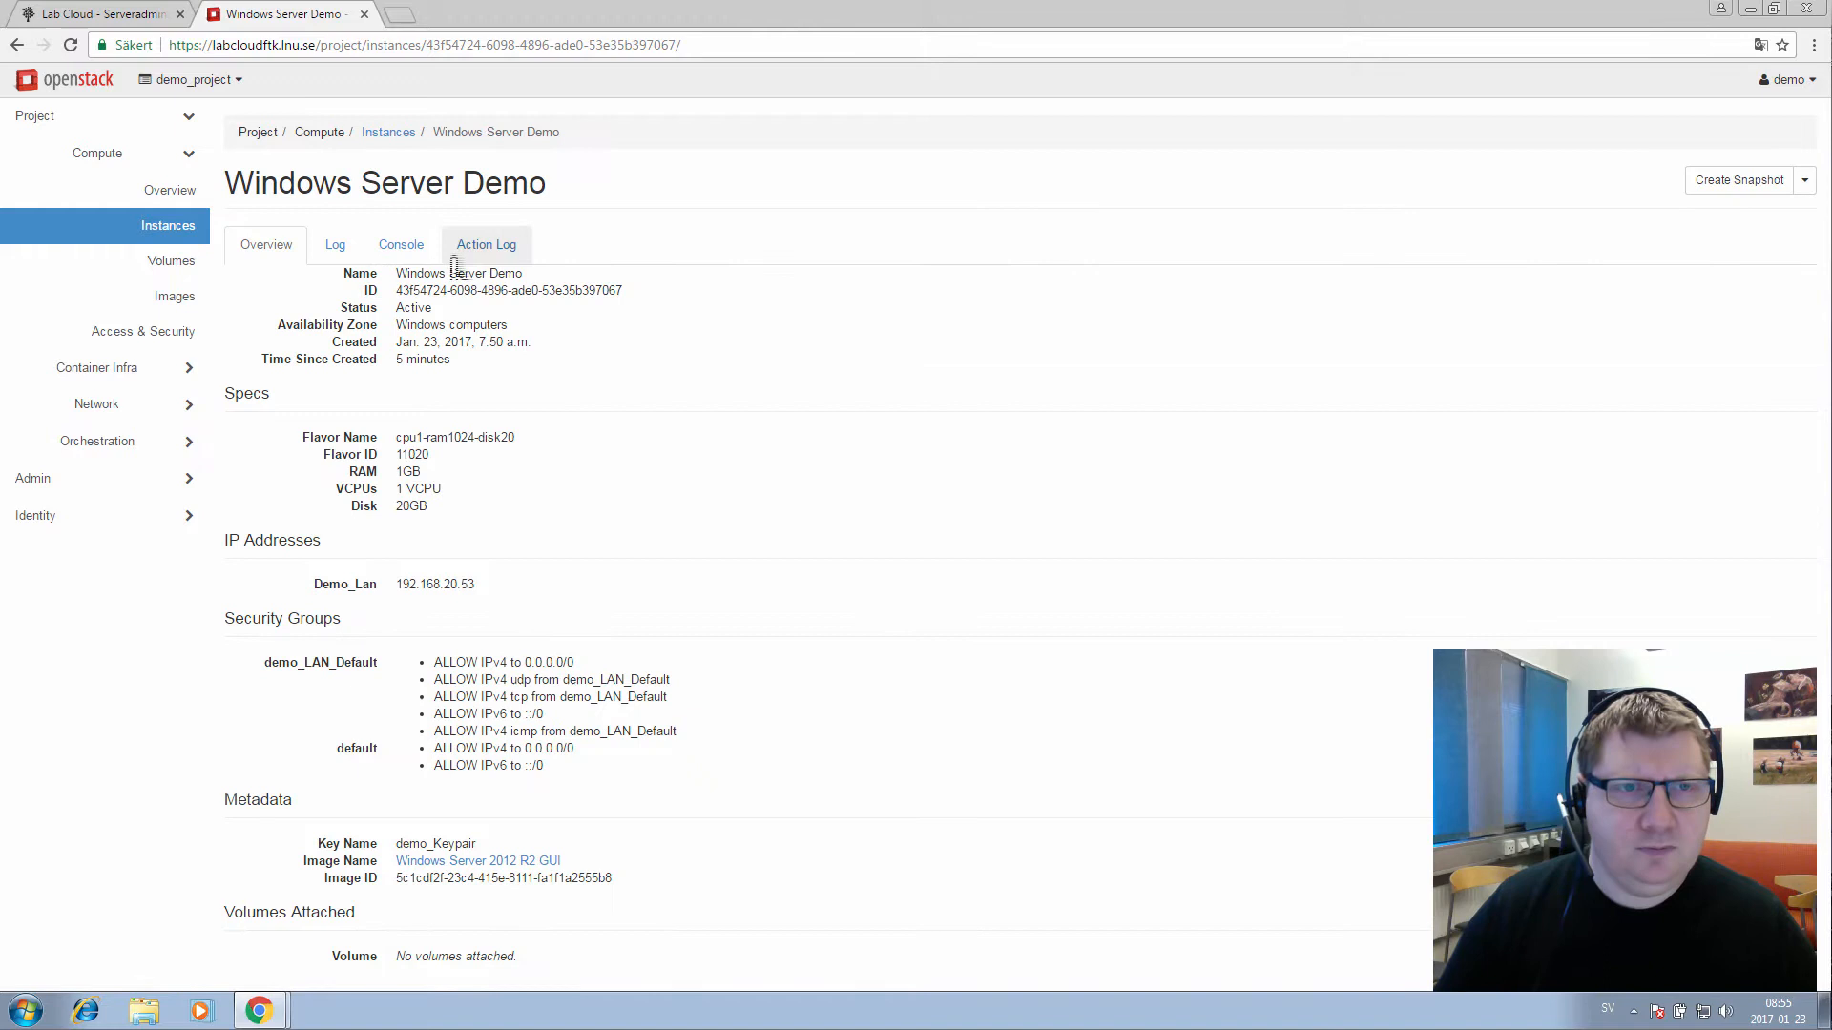
click(403, 256)
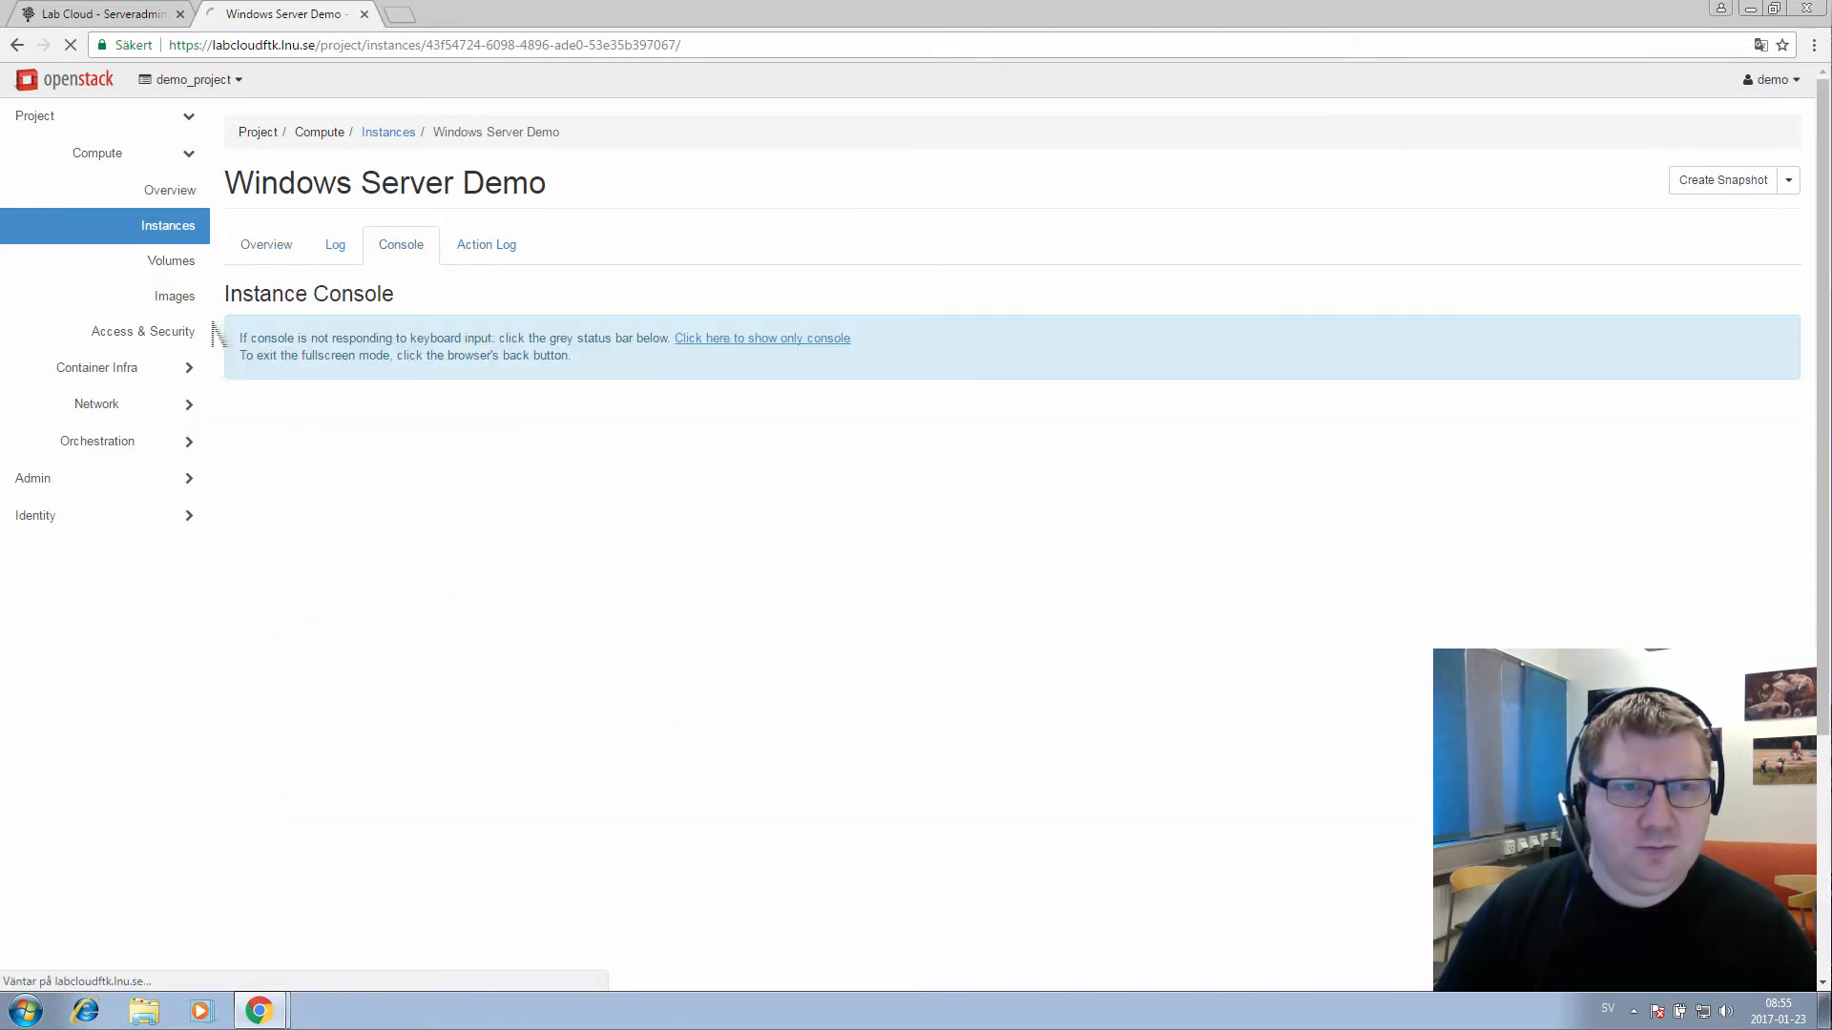
scroll(110, 346, down, 4)
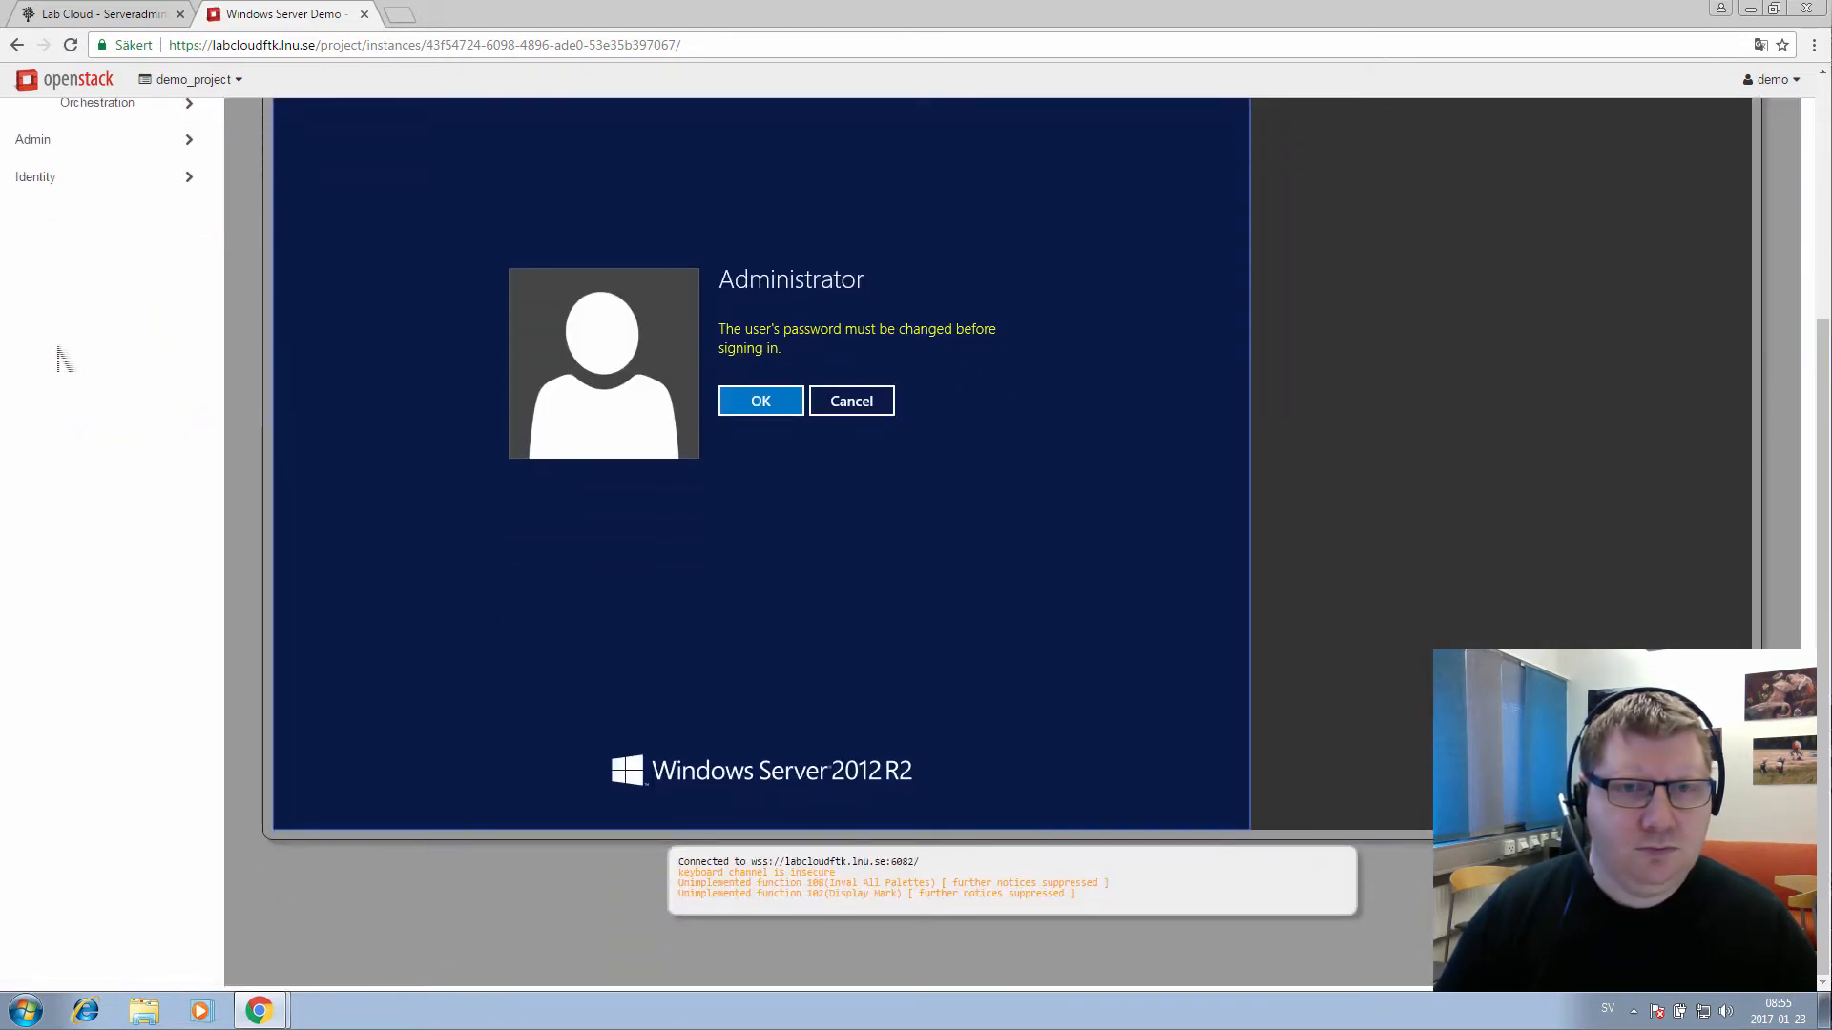
scroll(64, 358, up, 2)
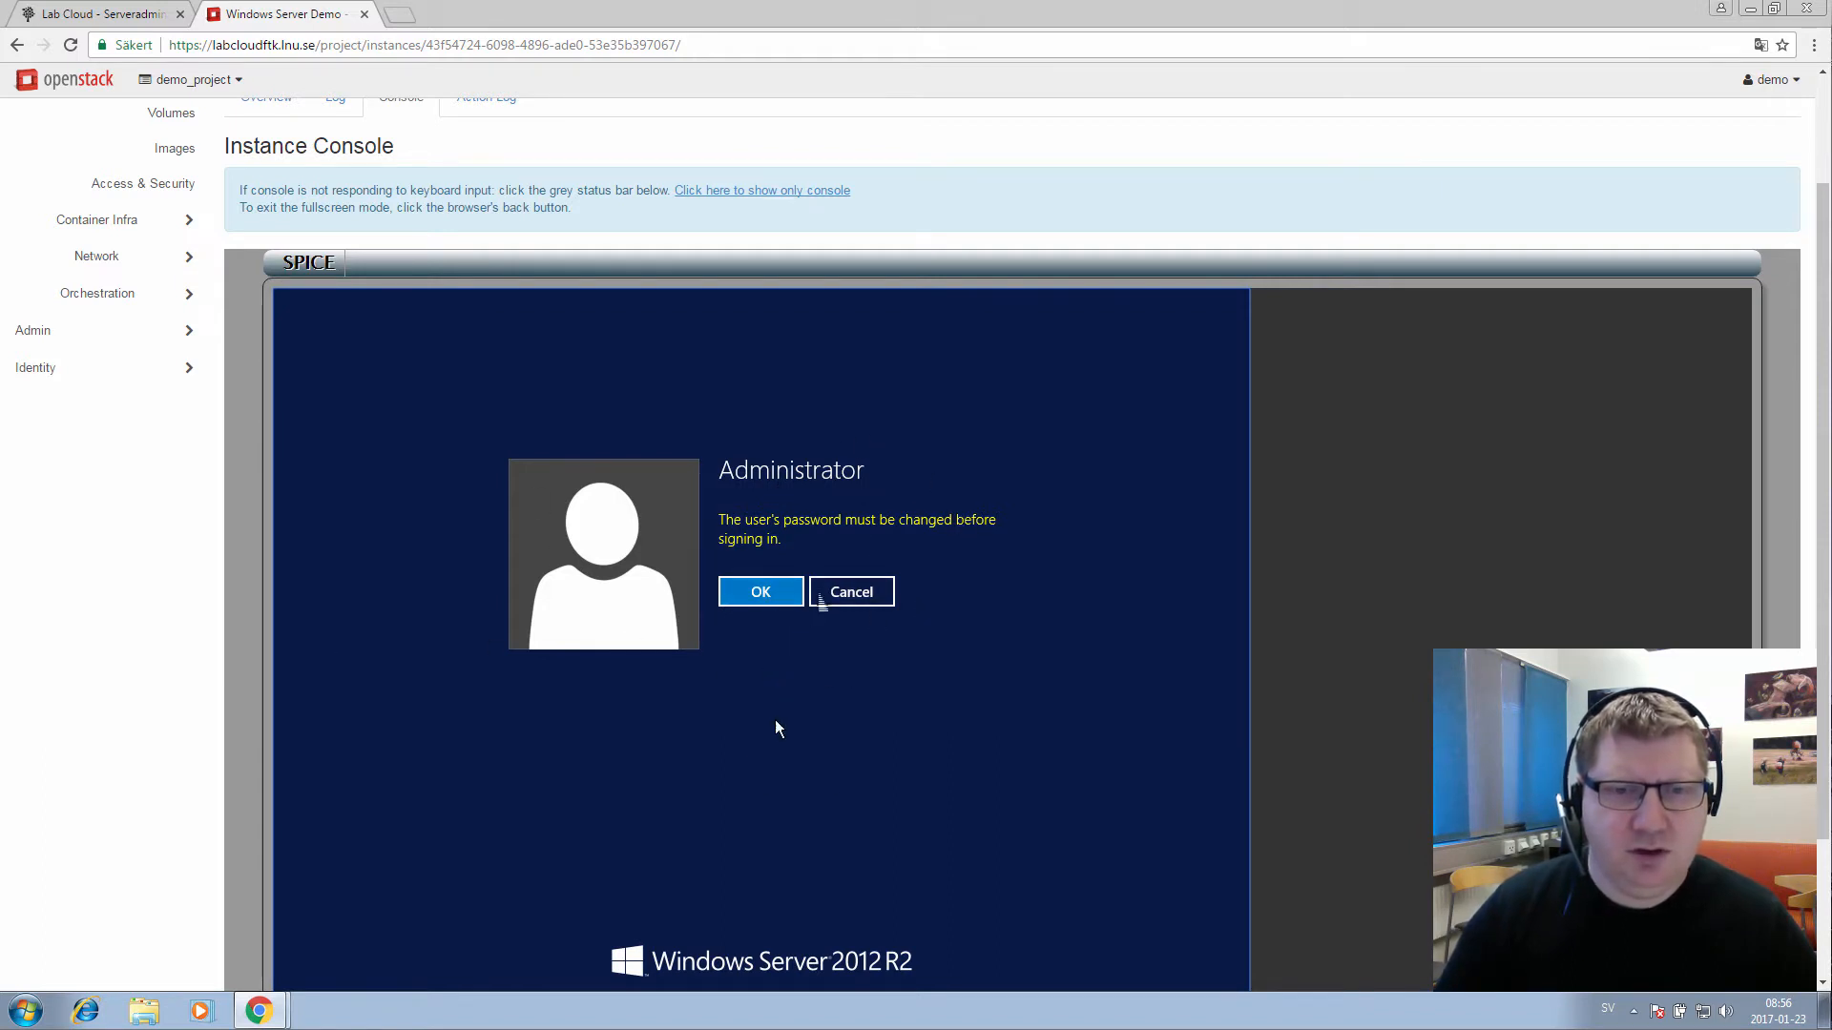
scroll(576, 840, down, 1)
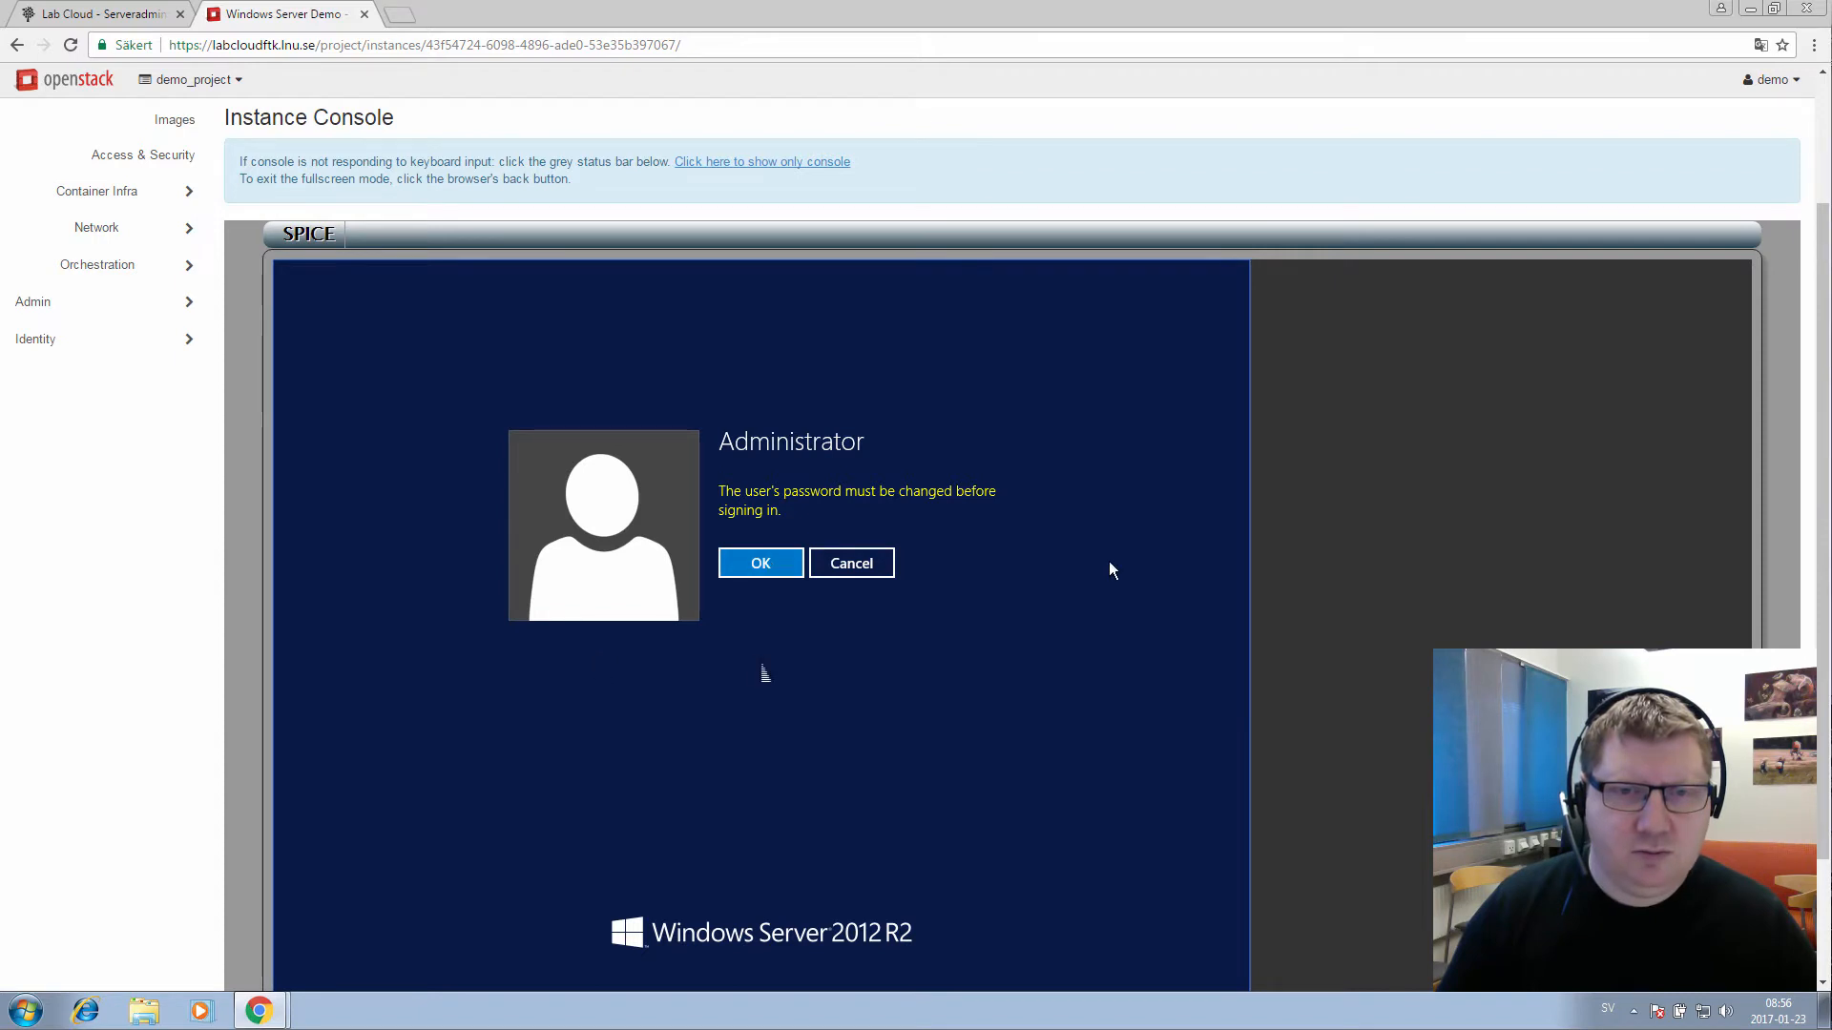
Acknowledge the required change and enter the new Administrator password, revealing it to check
click(776, 572)
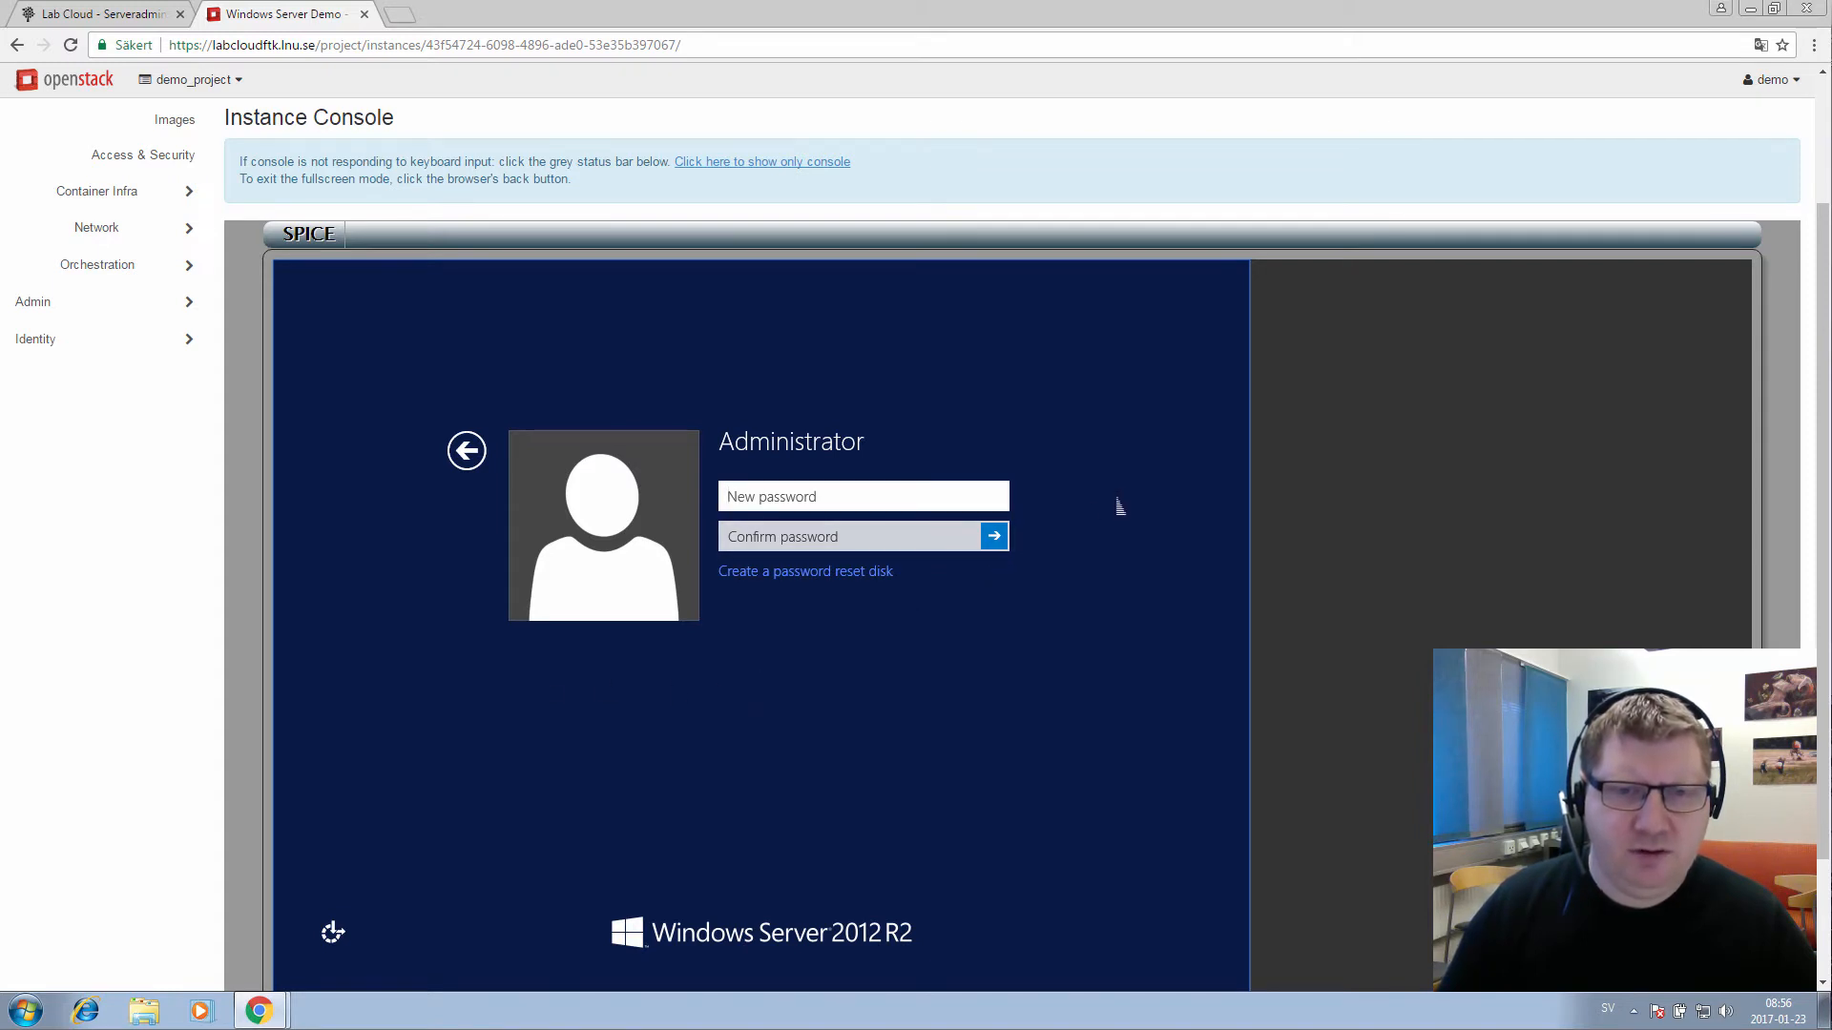
click(877, 499)
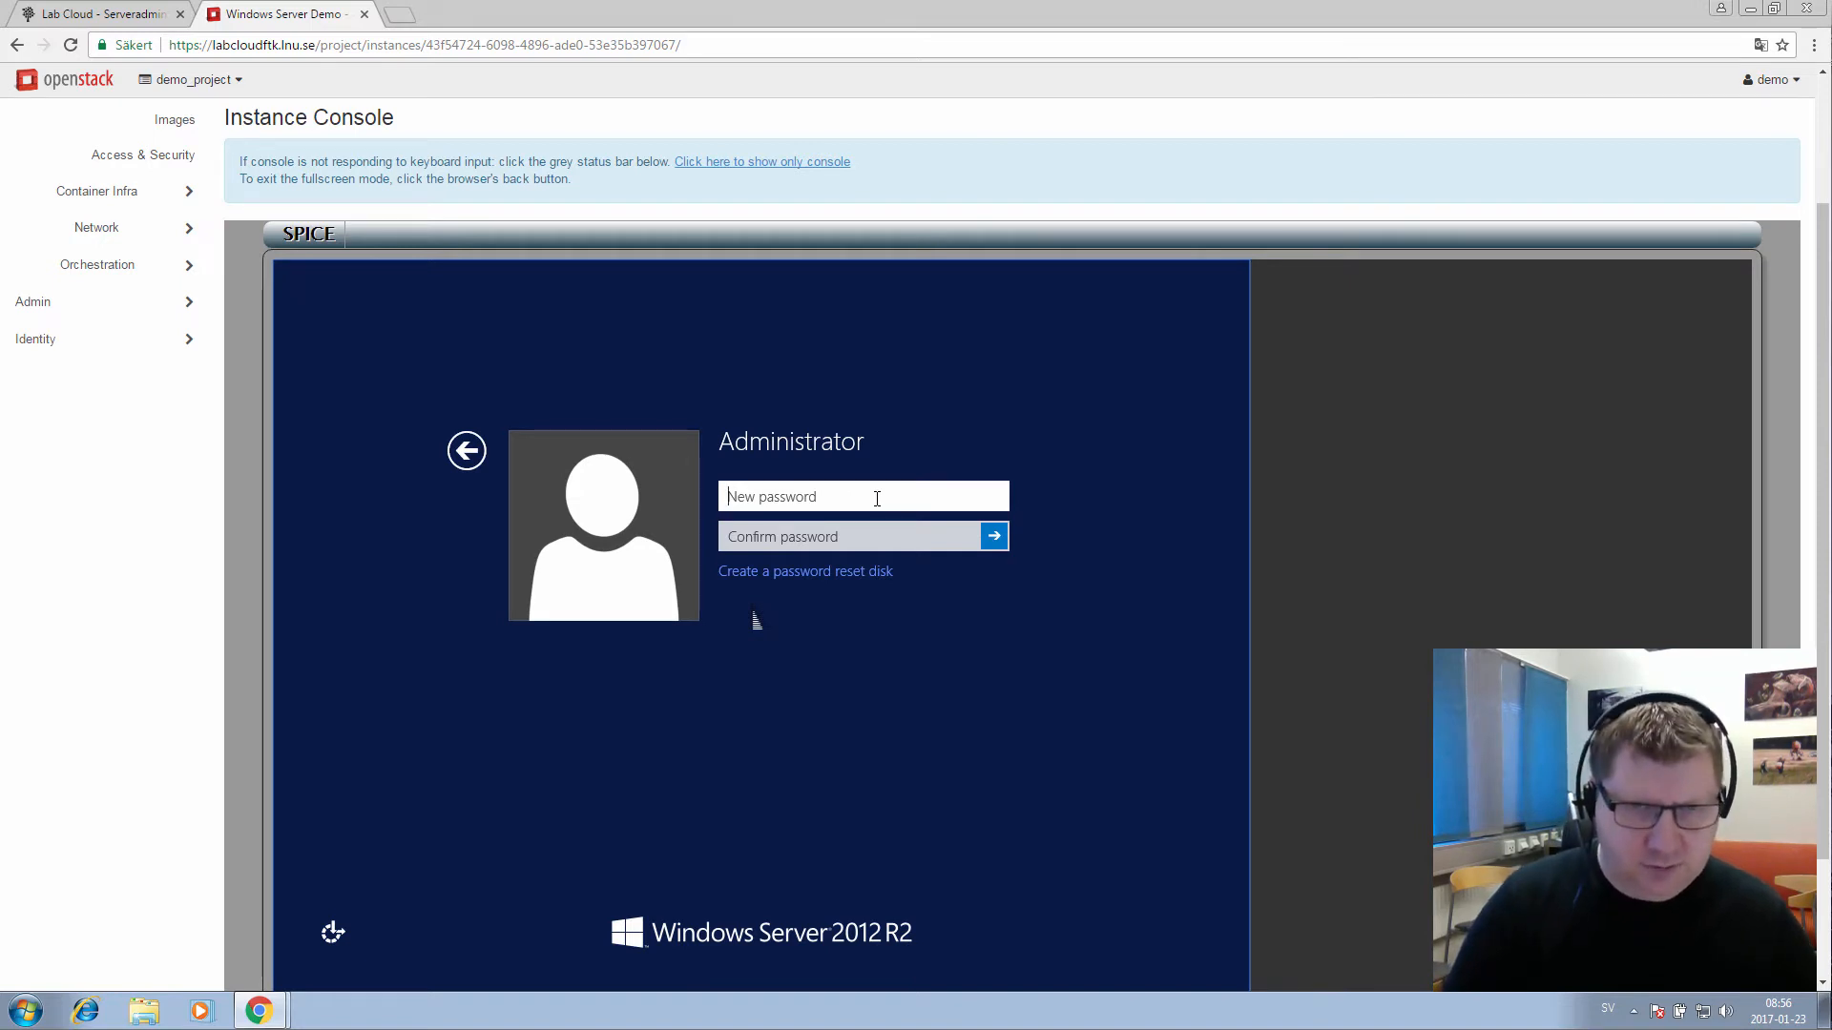
text(P)
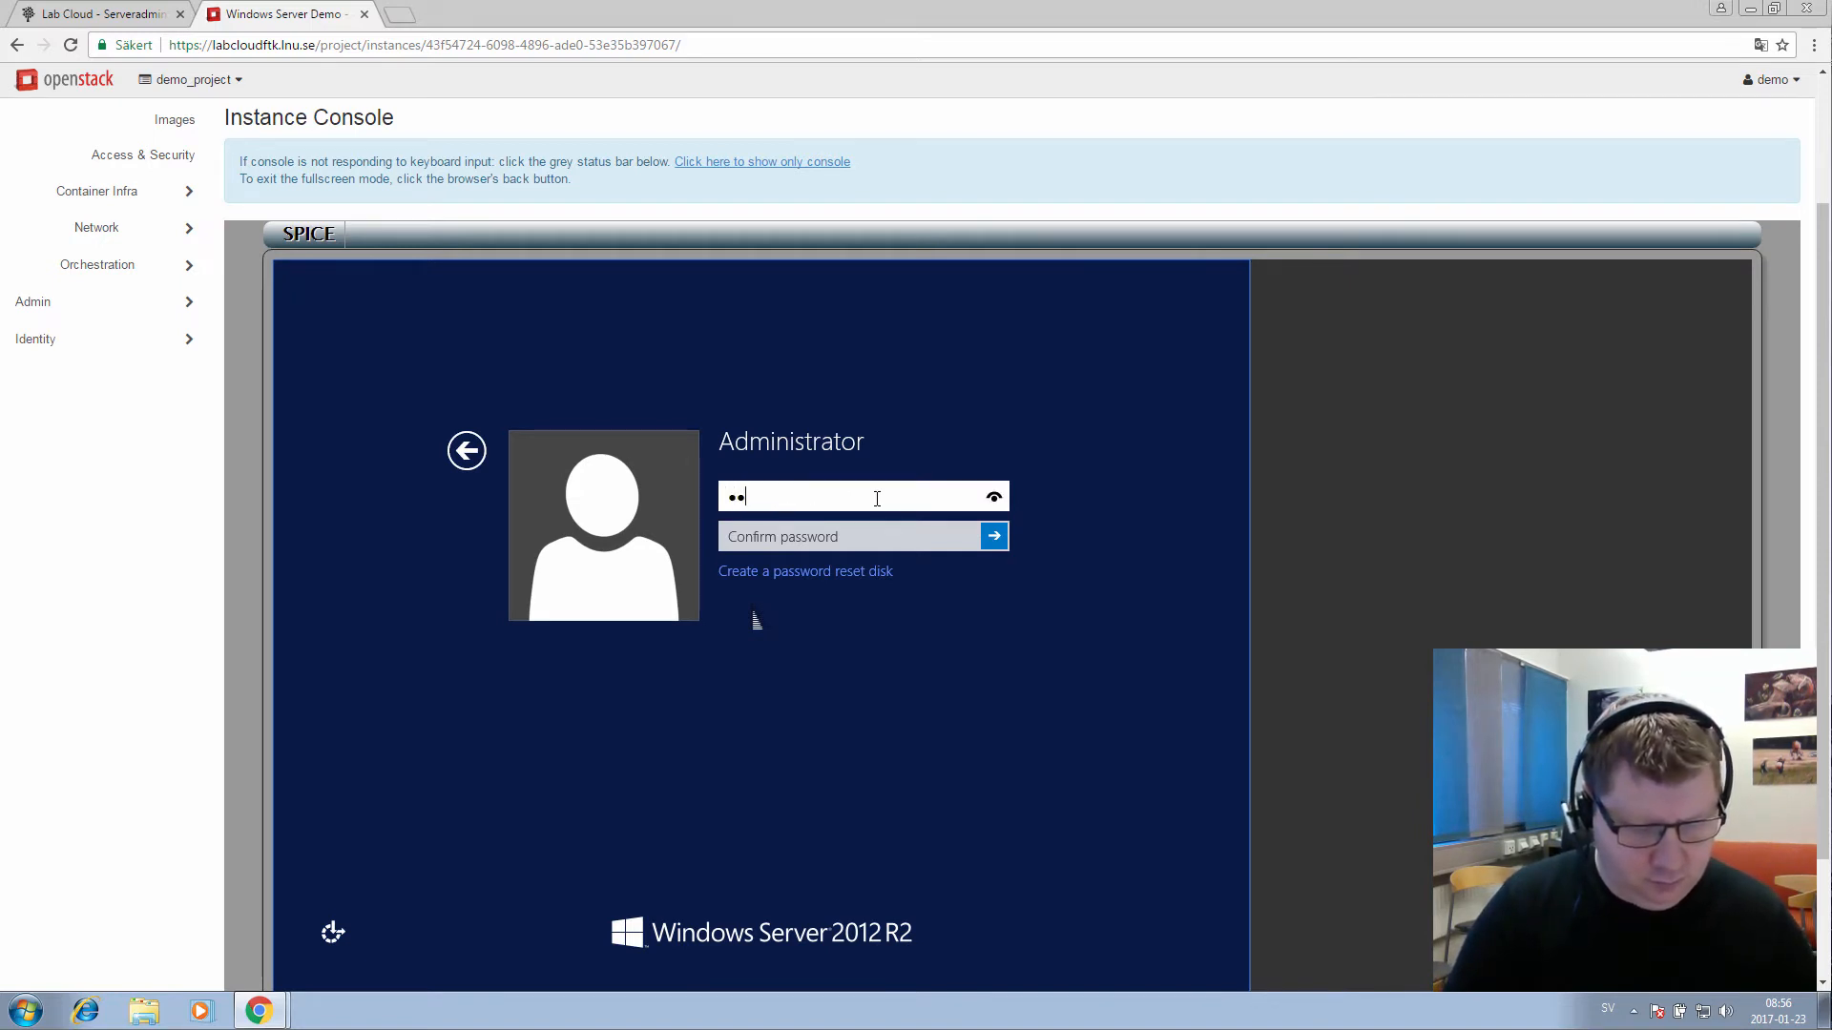
text(asswor)
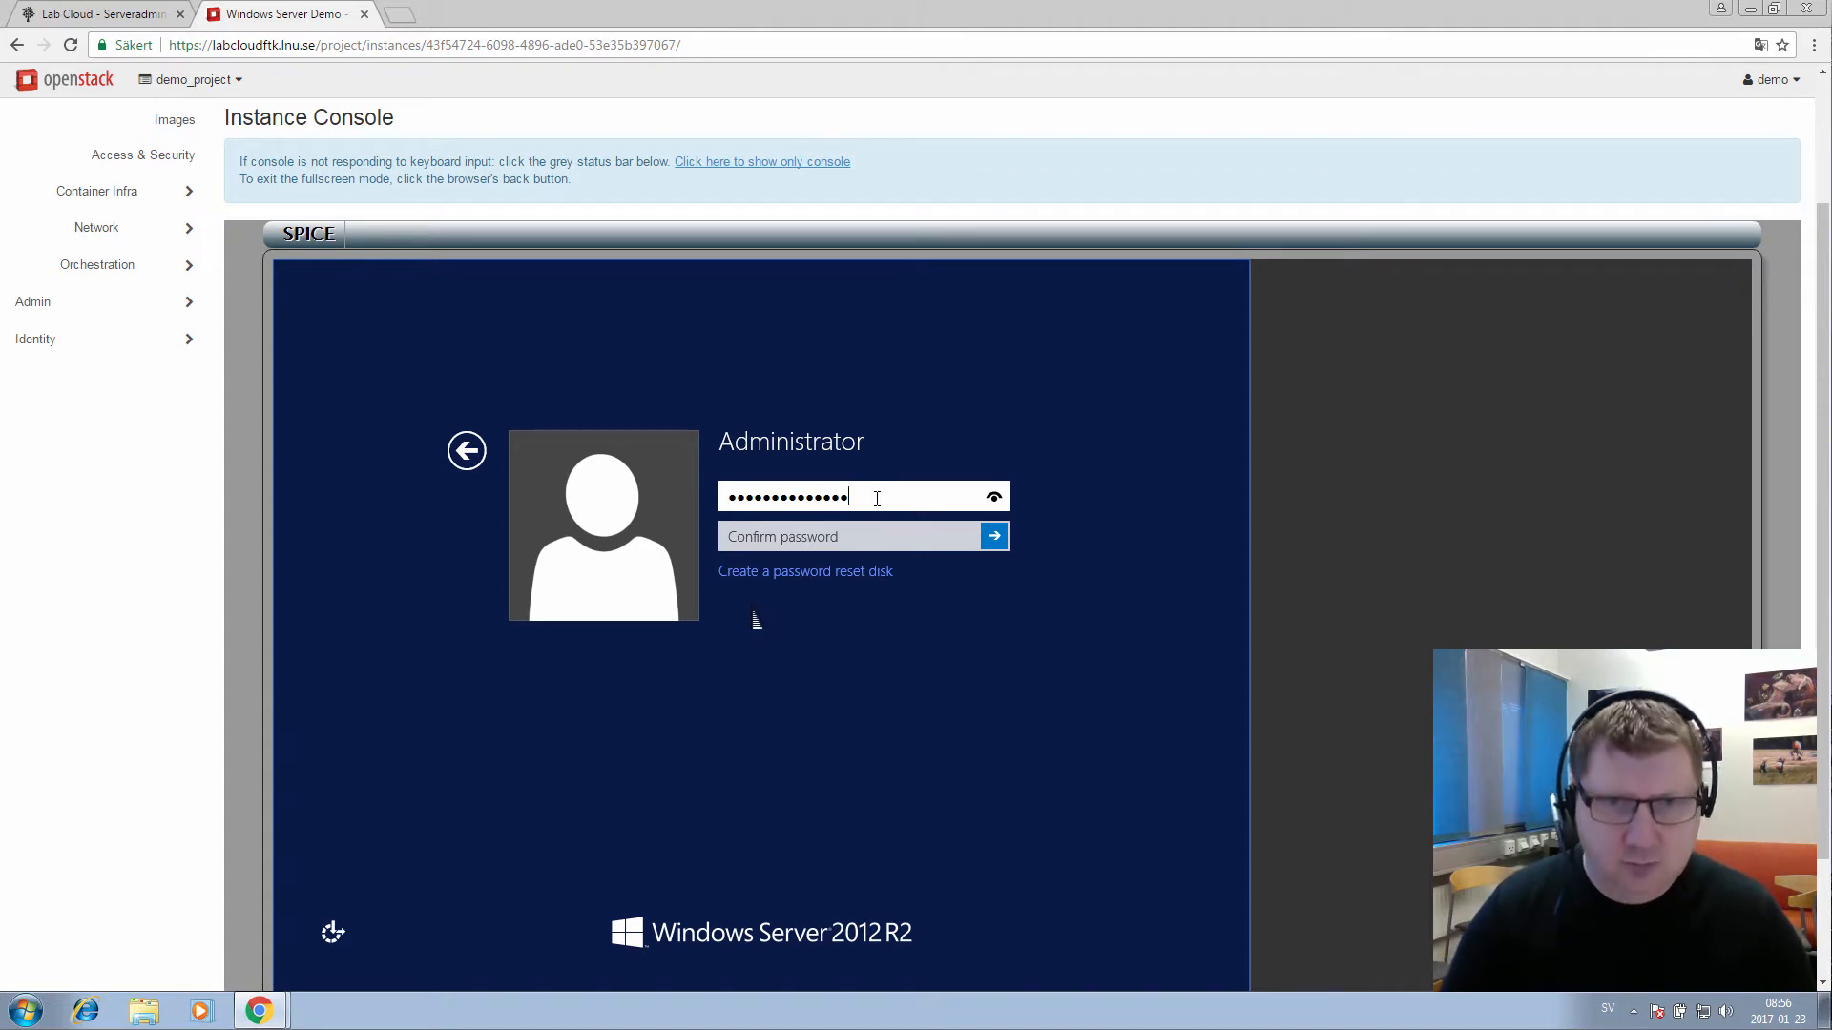
click(997, 497)
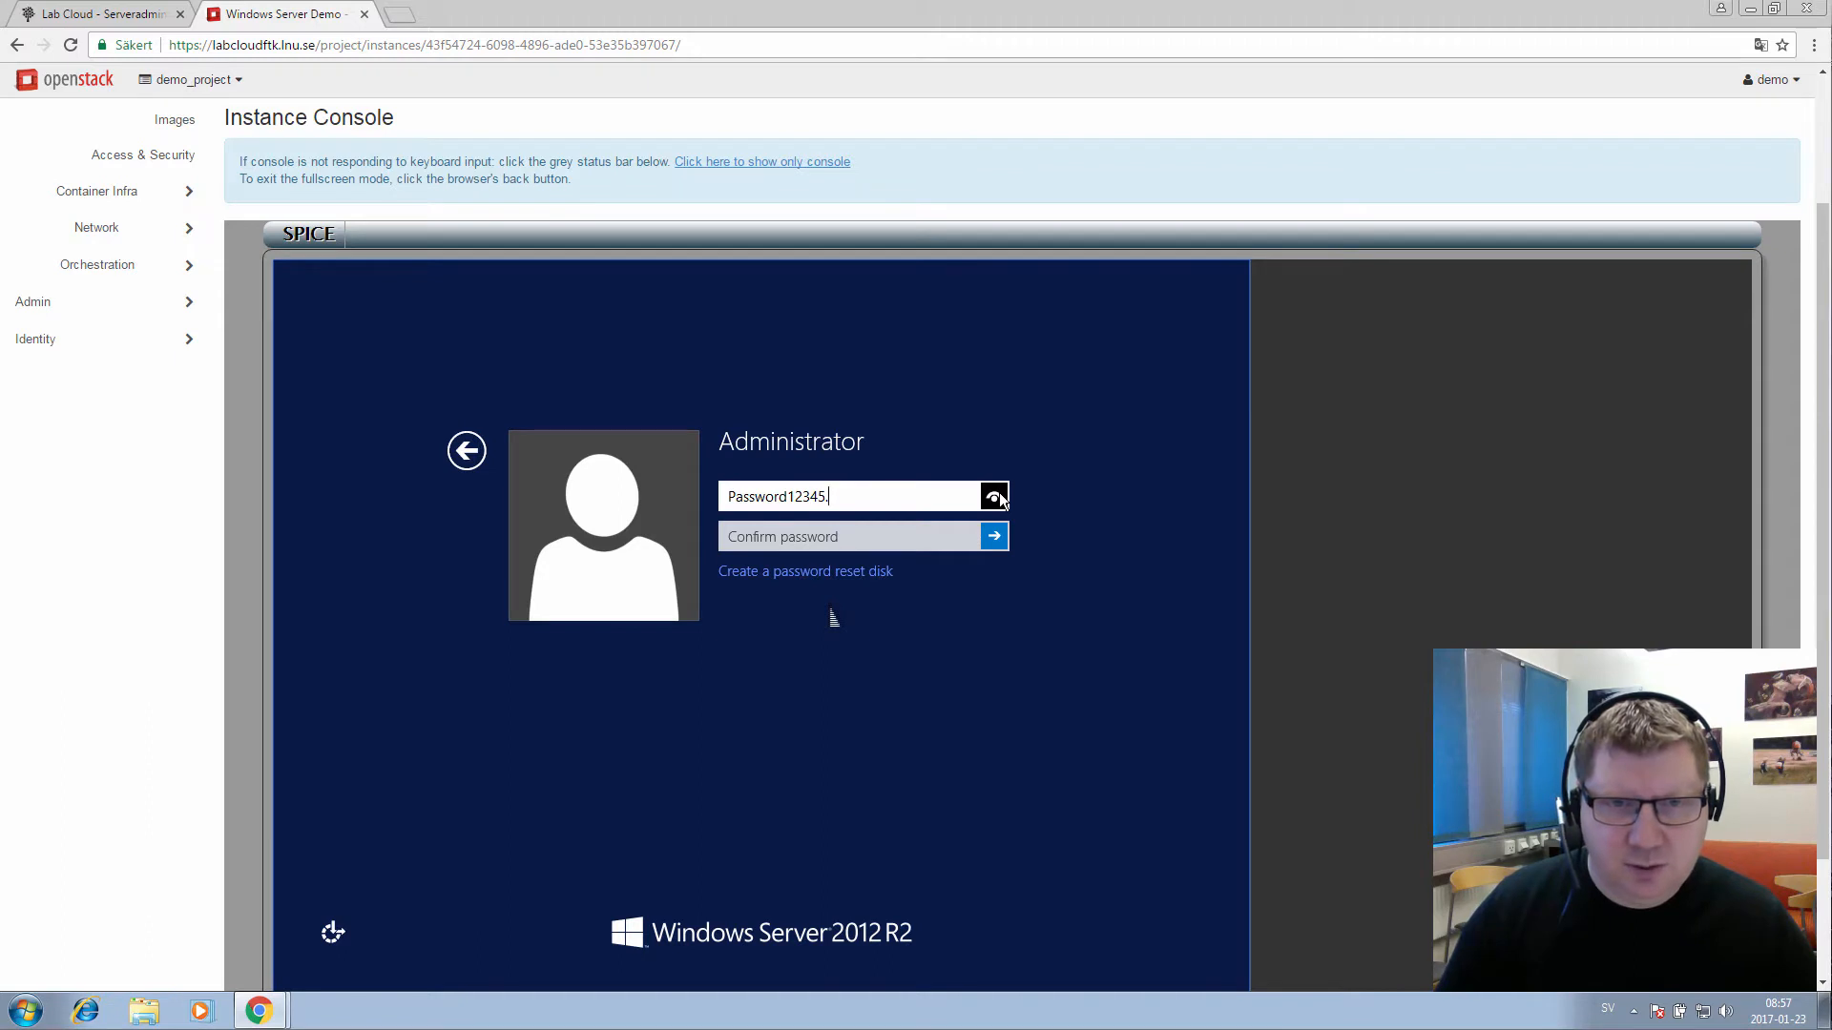
Confirm the new Administrator password, correcting a mistyped entry, and submit it
click(915, 531)
text(Pas)
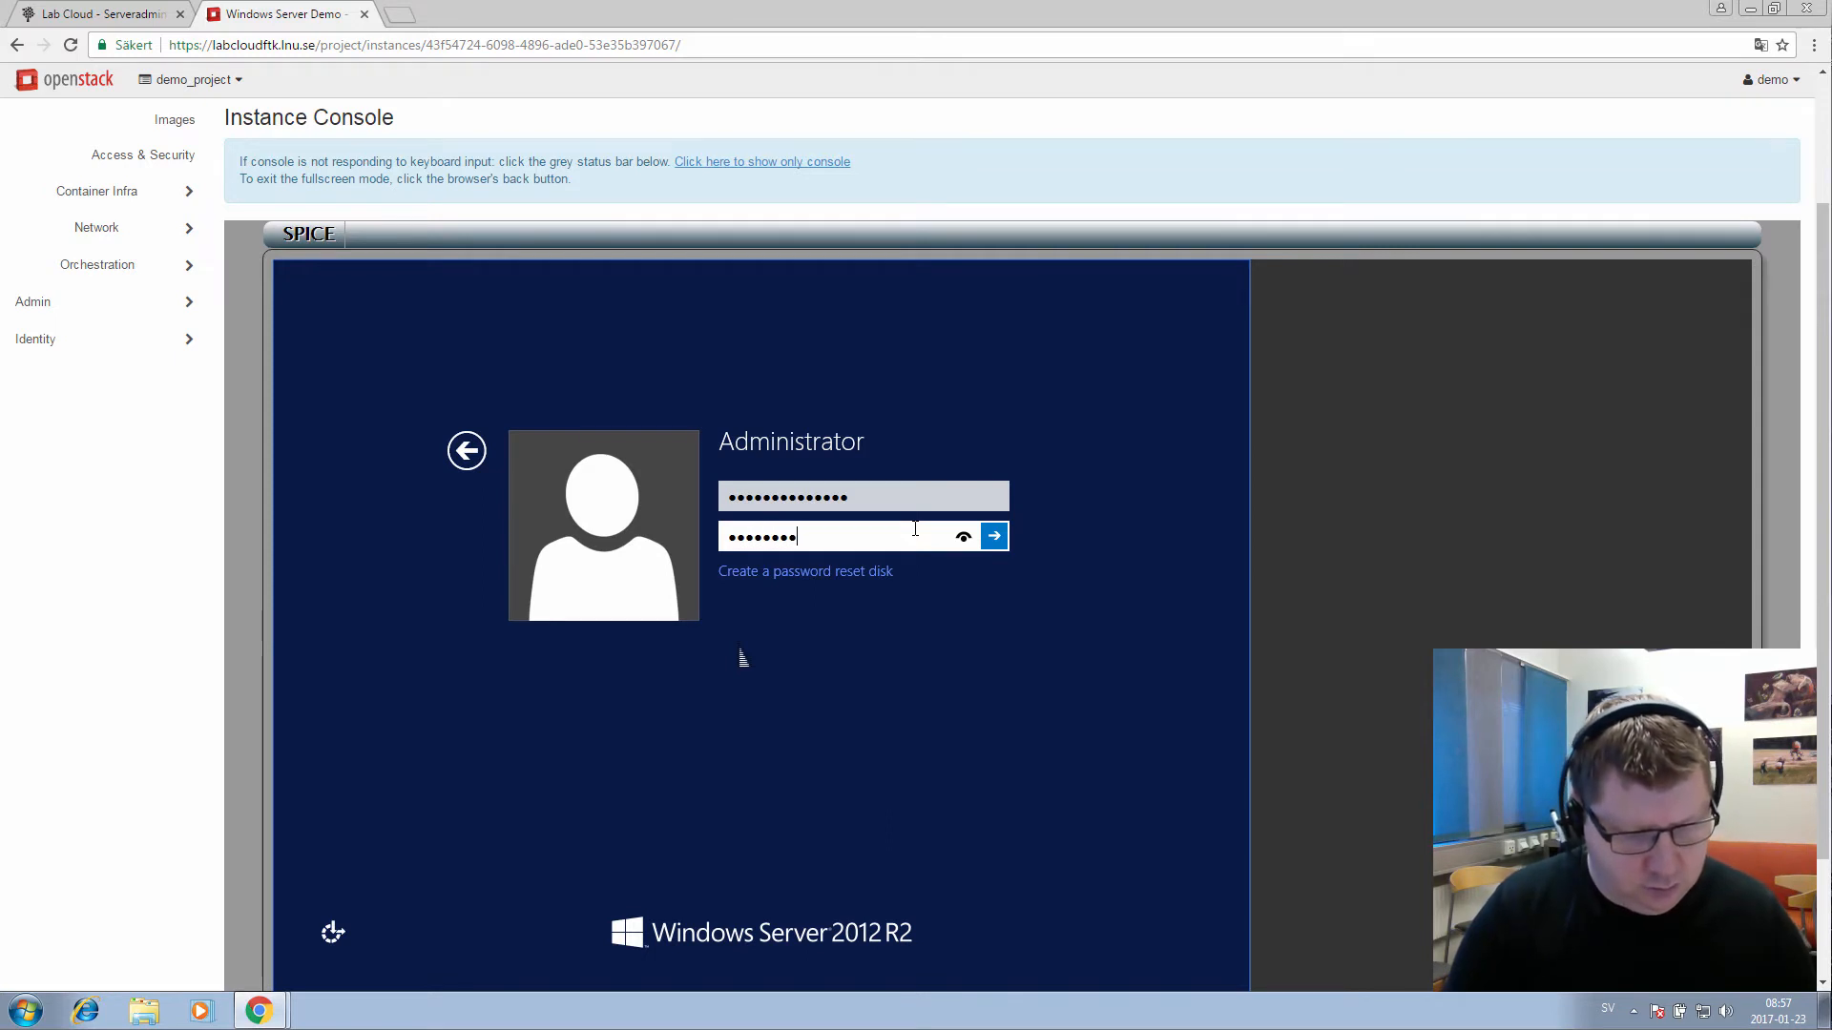
text(sword123456)
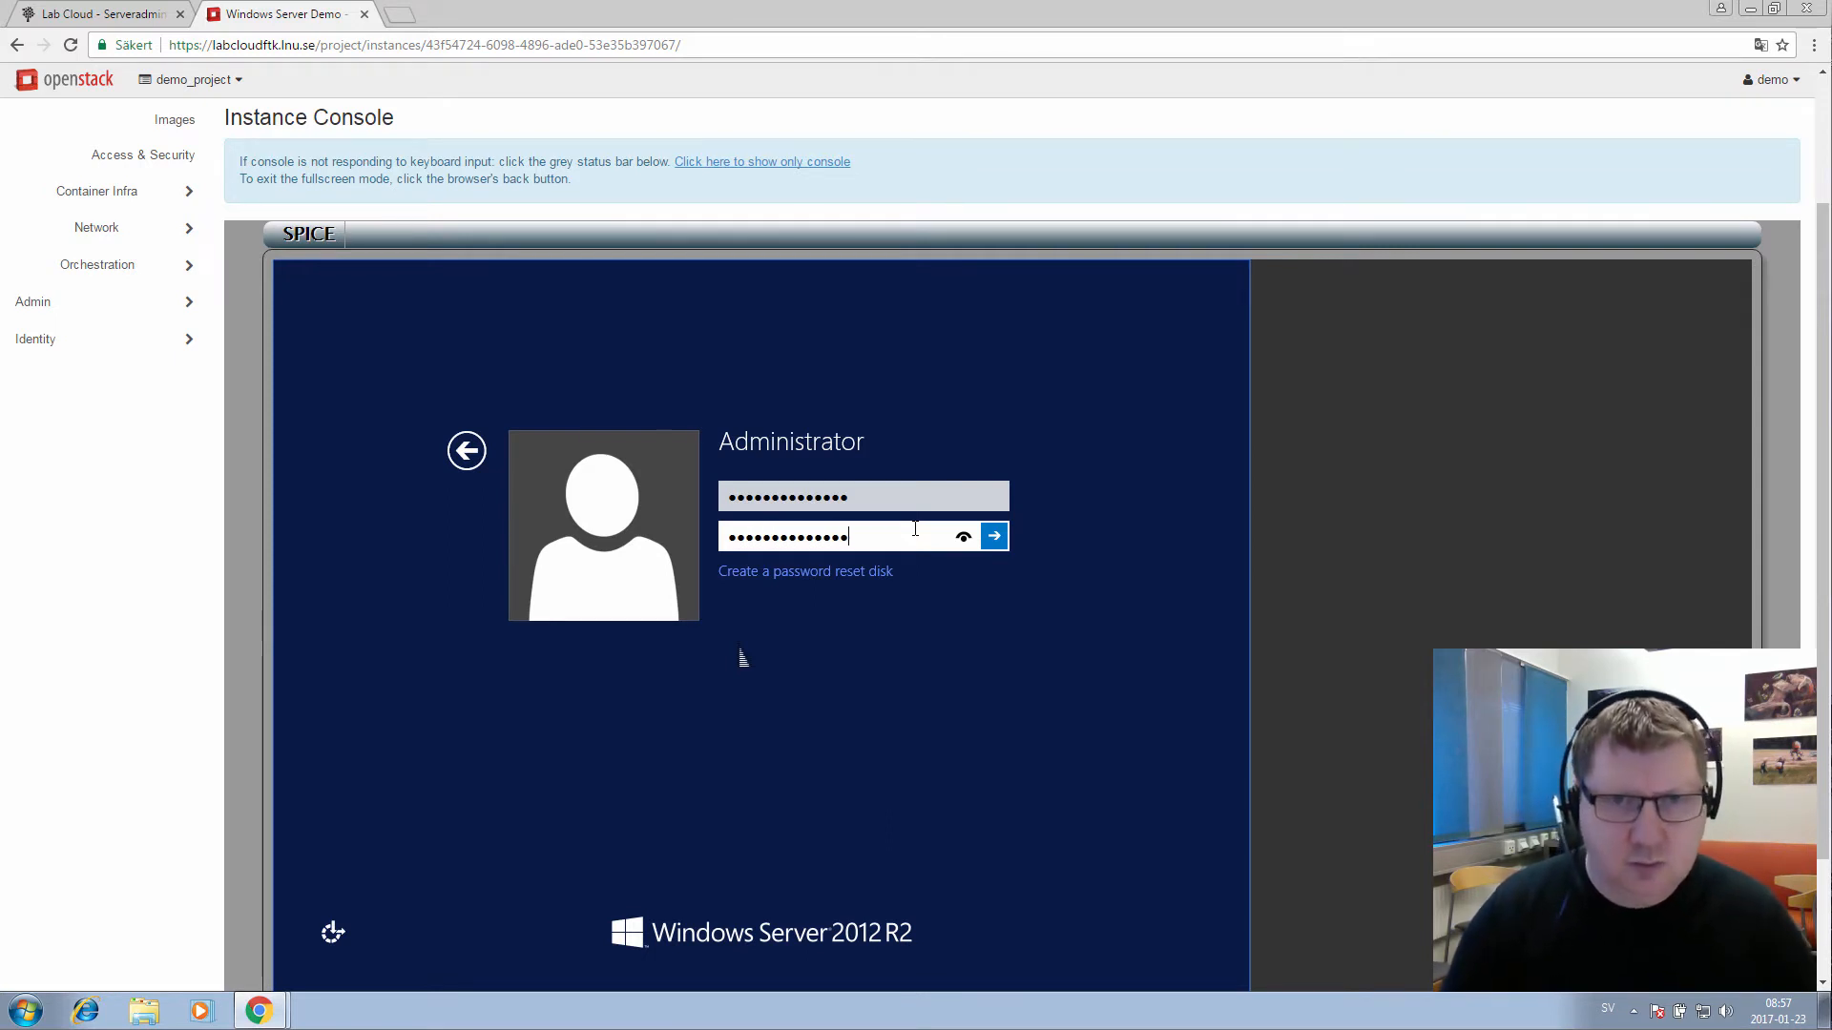
click(963, 537)
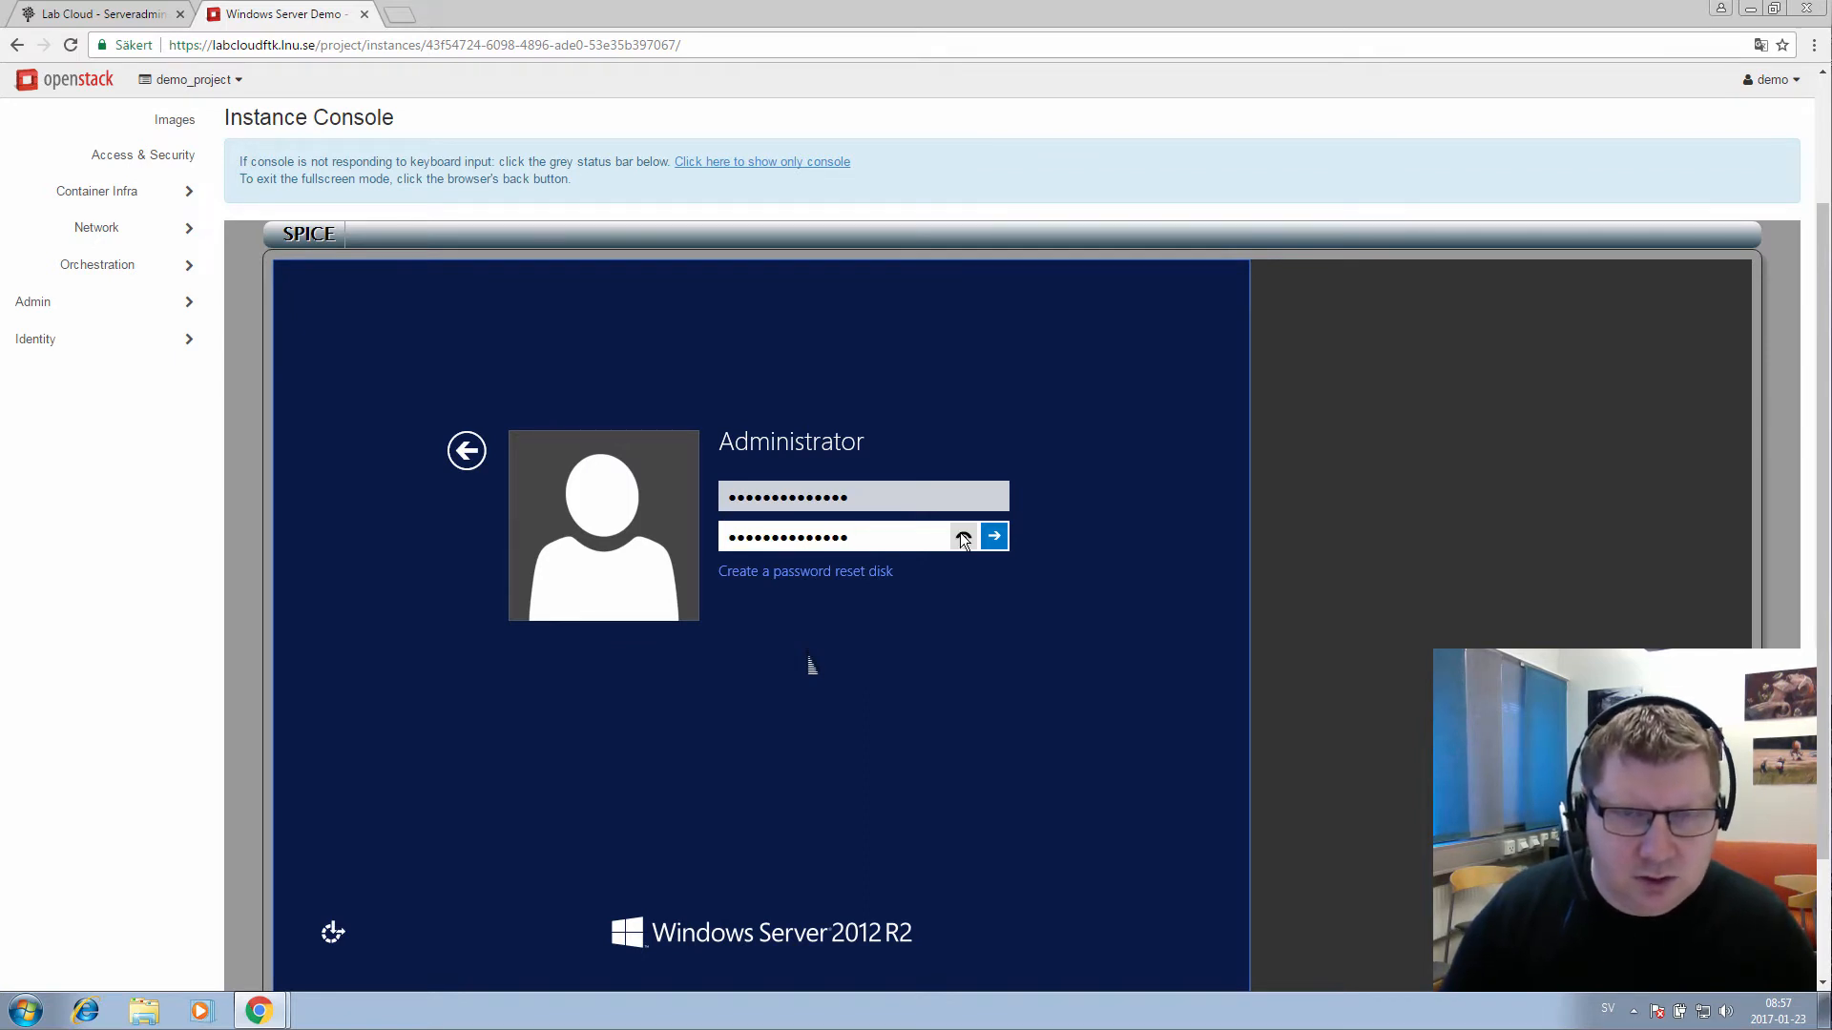
key(BackSpace)
key(BackSpace)
key(BackSpace)
key(BackSpace)
key(BackSpace)
key(BackSpace)
key(BackSpace)
key(BackSpace)
key(BackSpace)
key(BackSpace)
key(BackSpace)
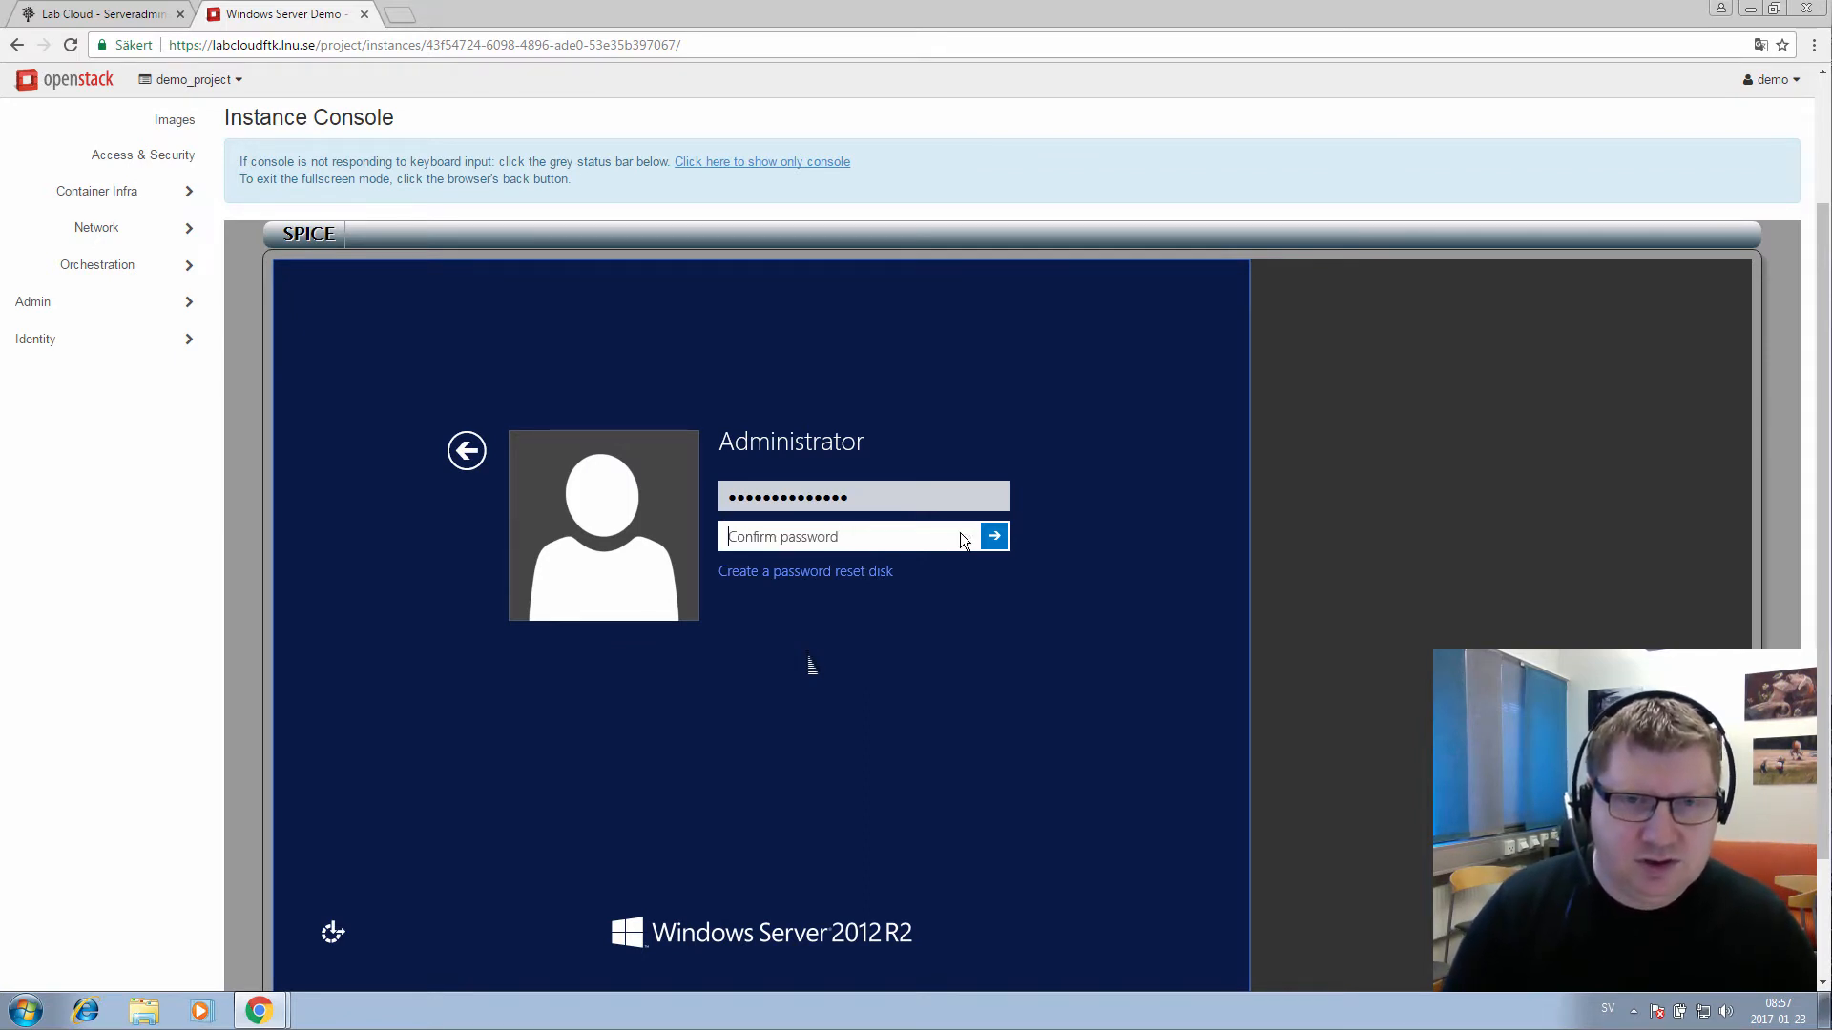
text(Pa)
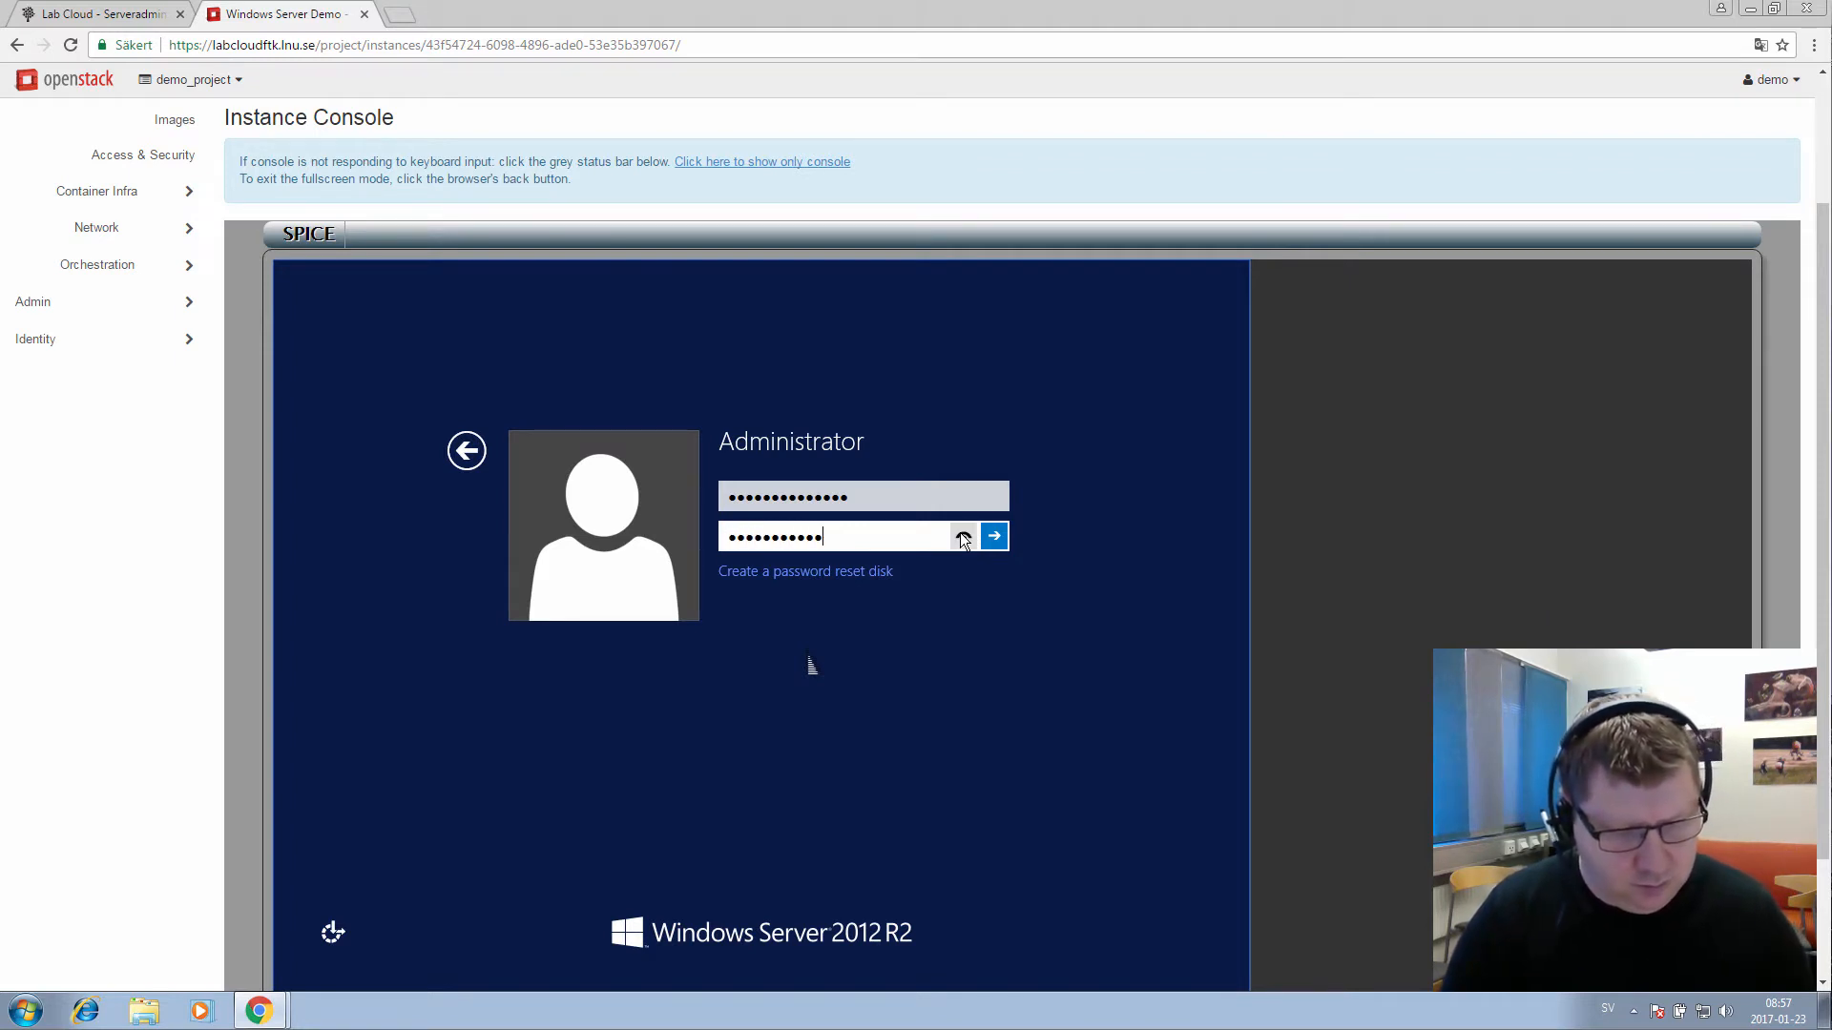
text(ssword12345.)
click(963, 537)
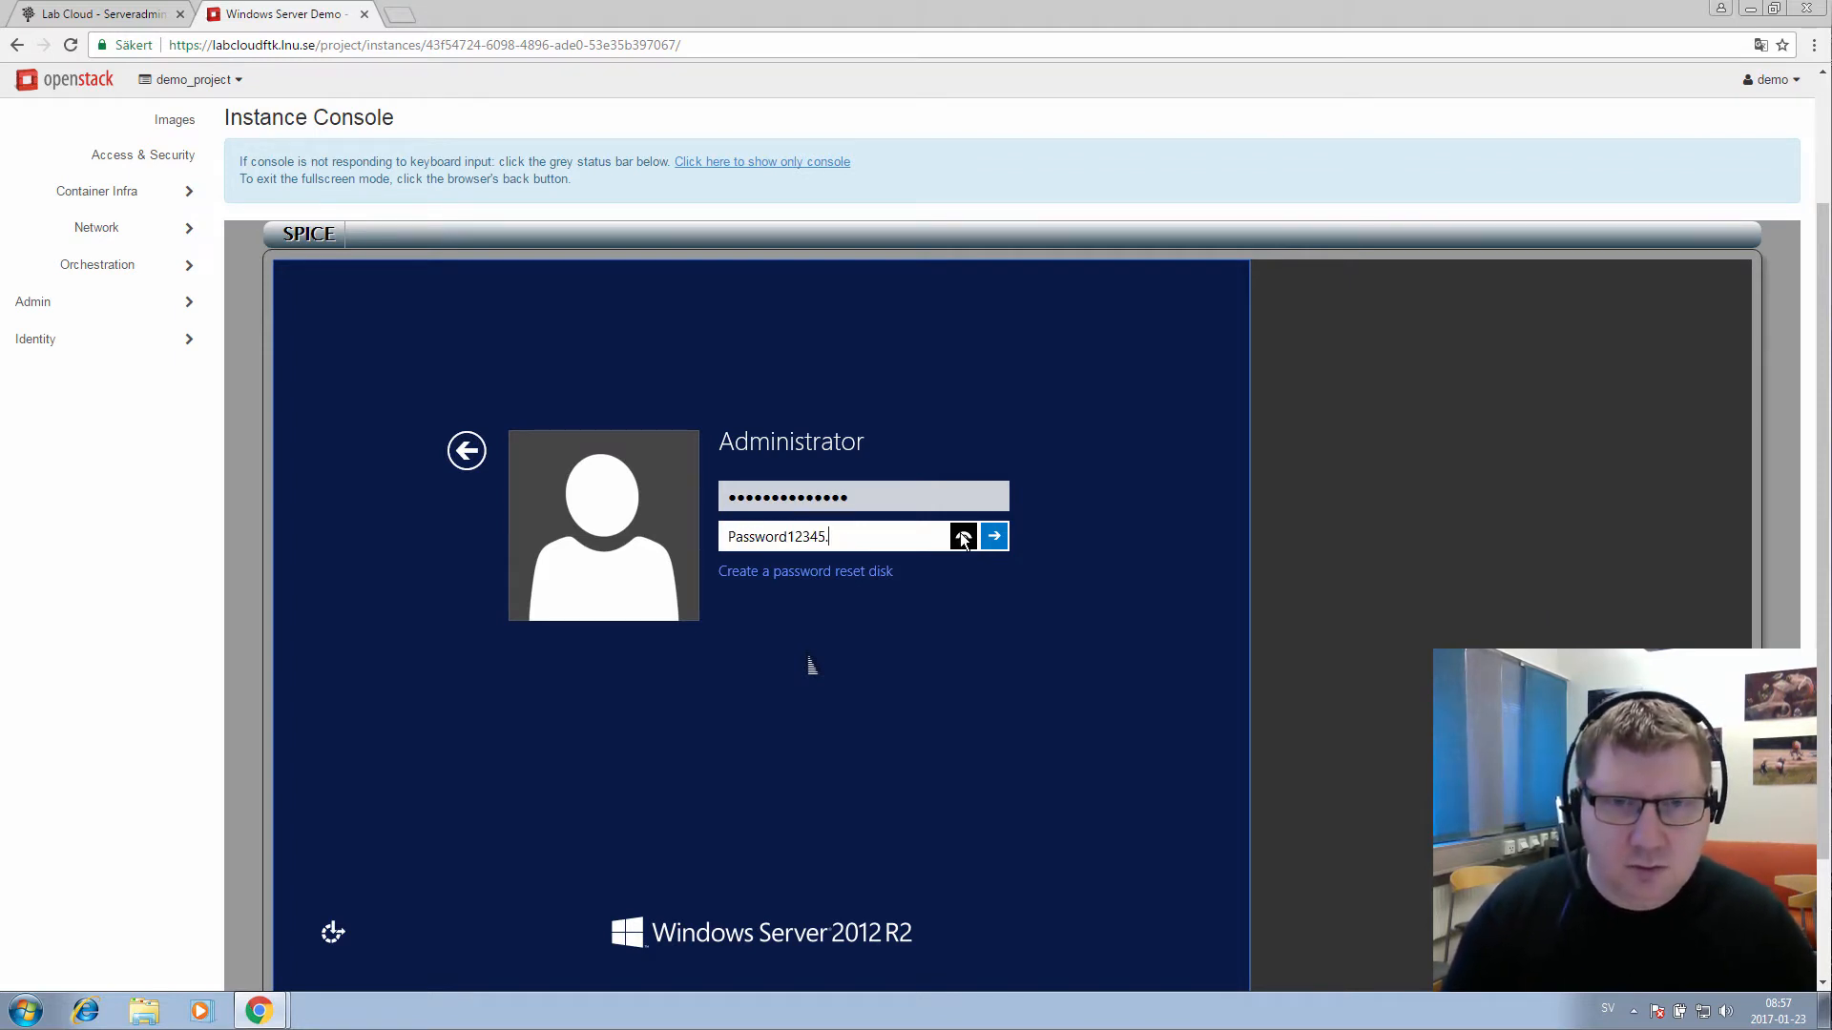
key(Return)
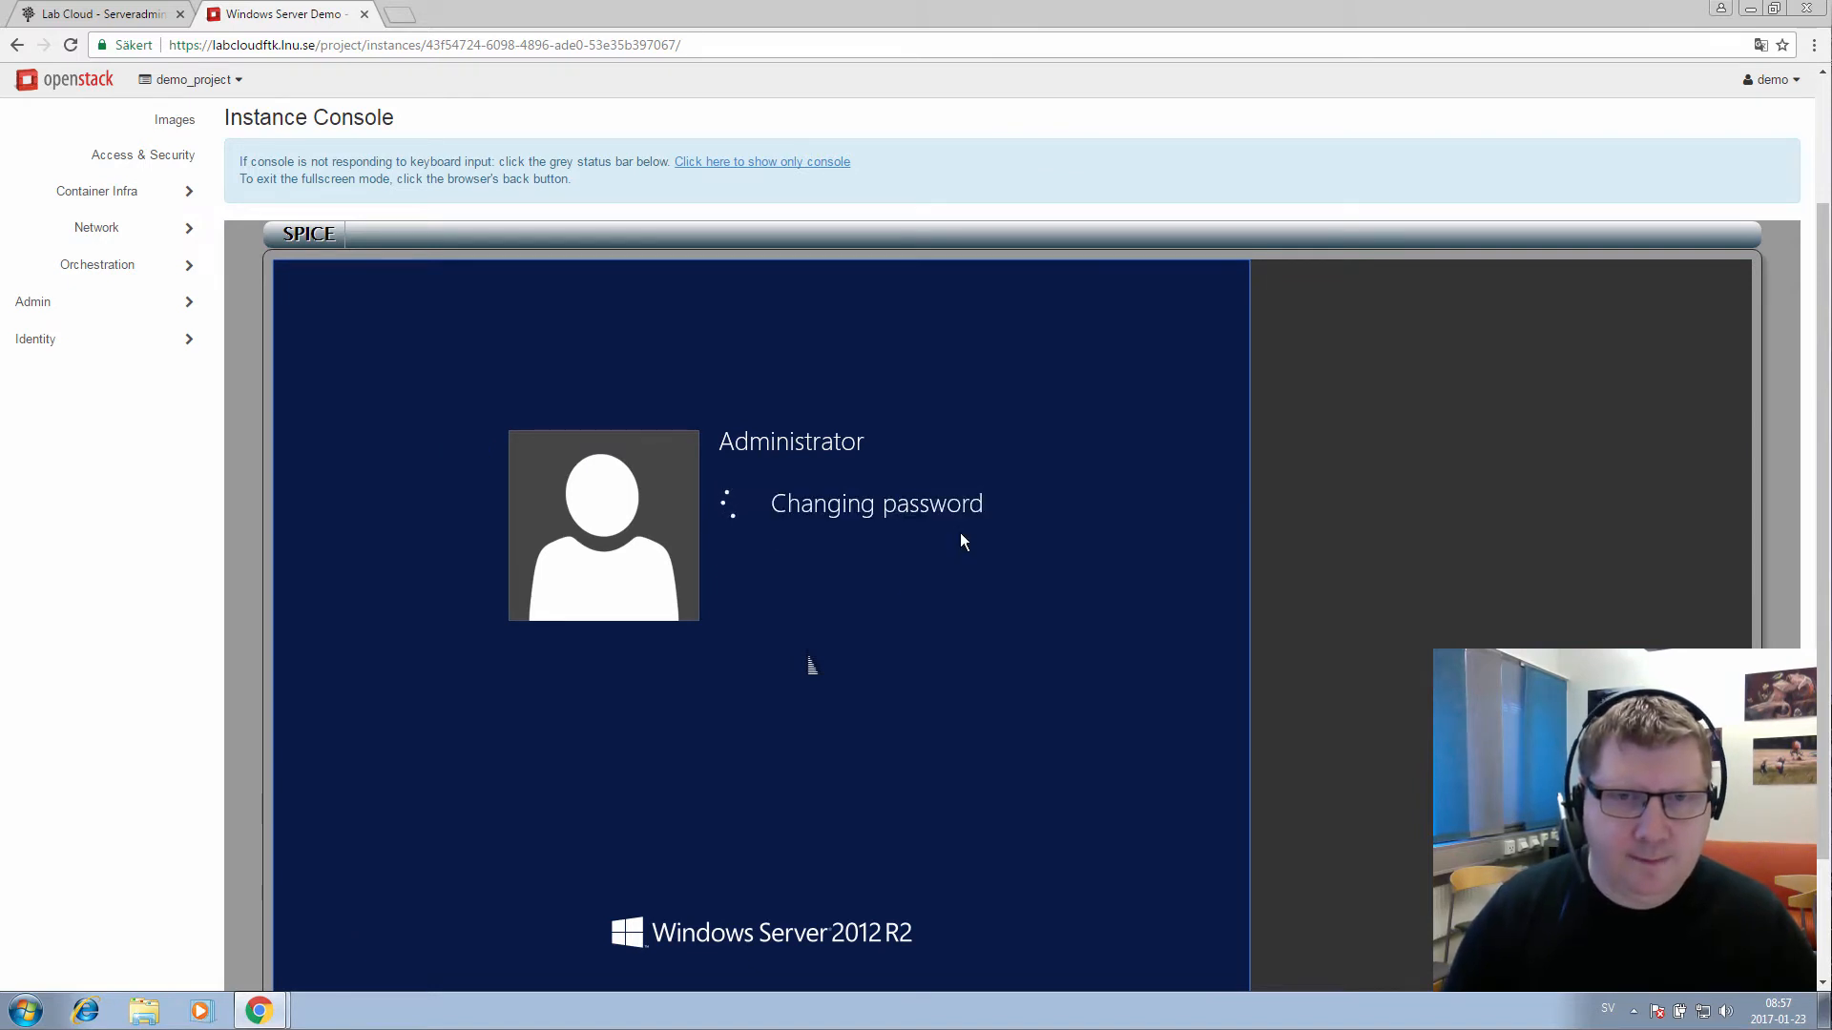
key(Return)
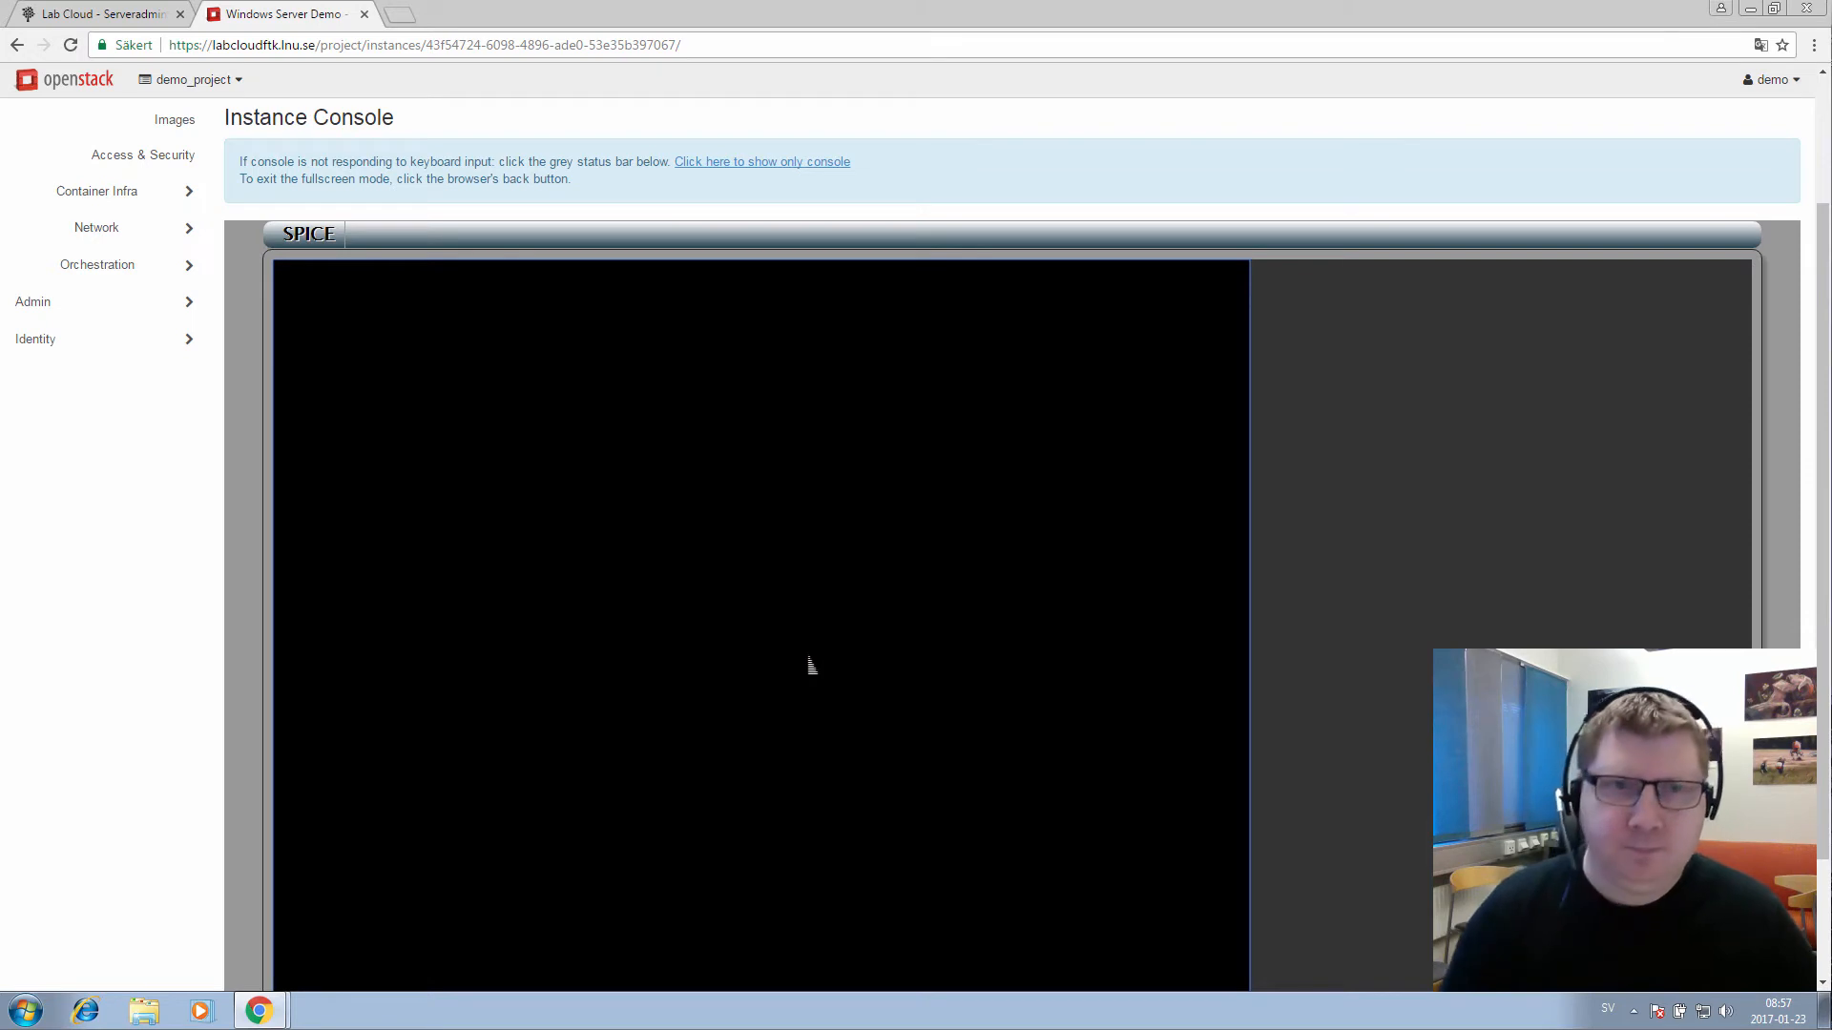
Allow network discovery on the Windows Server Demo desktop
scroll(188, 656, down, 3)
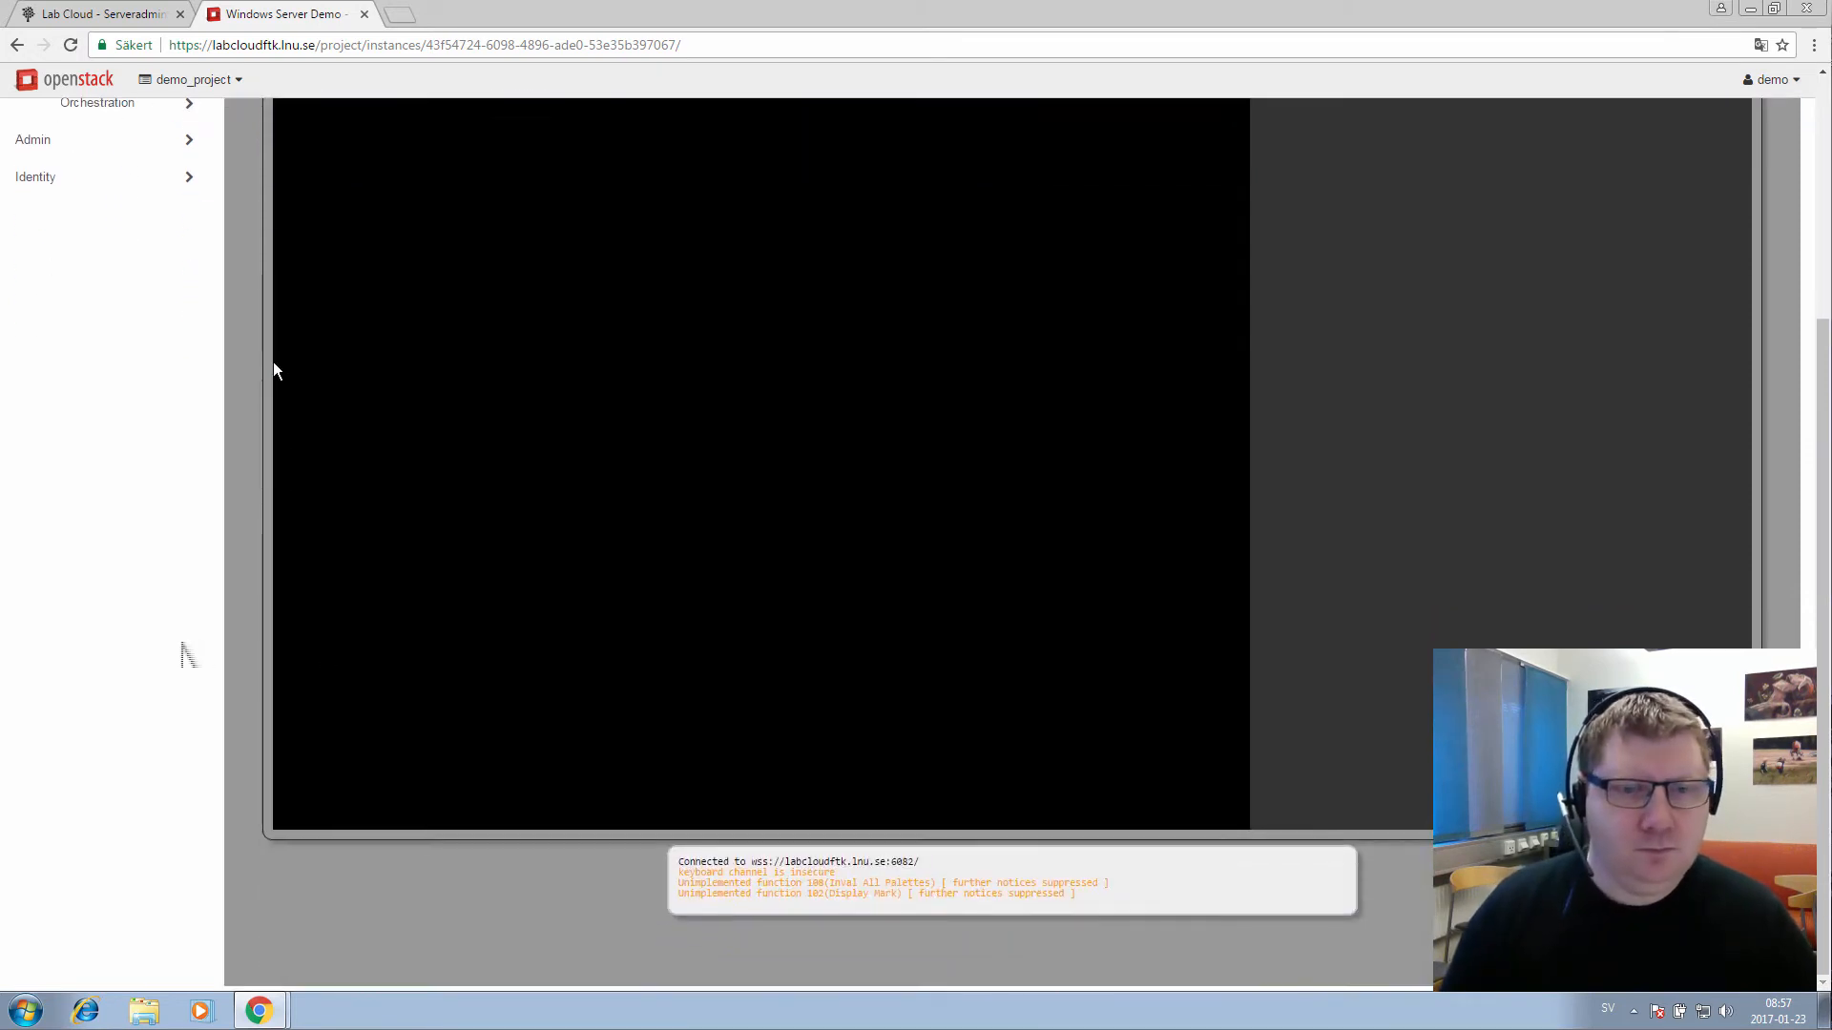
scroll(188, 655, up, 1)
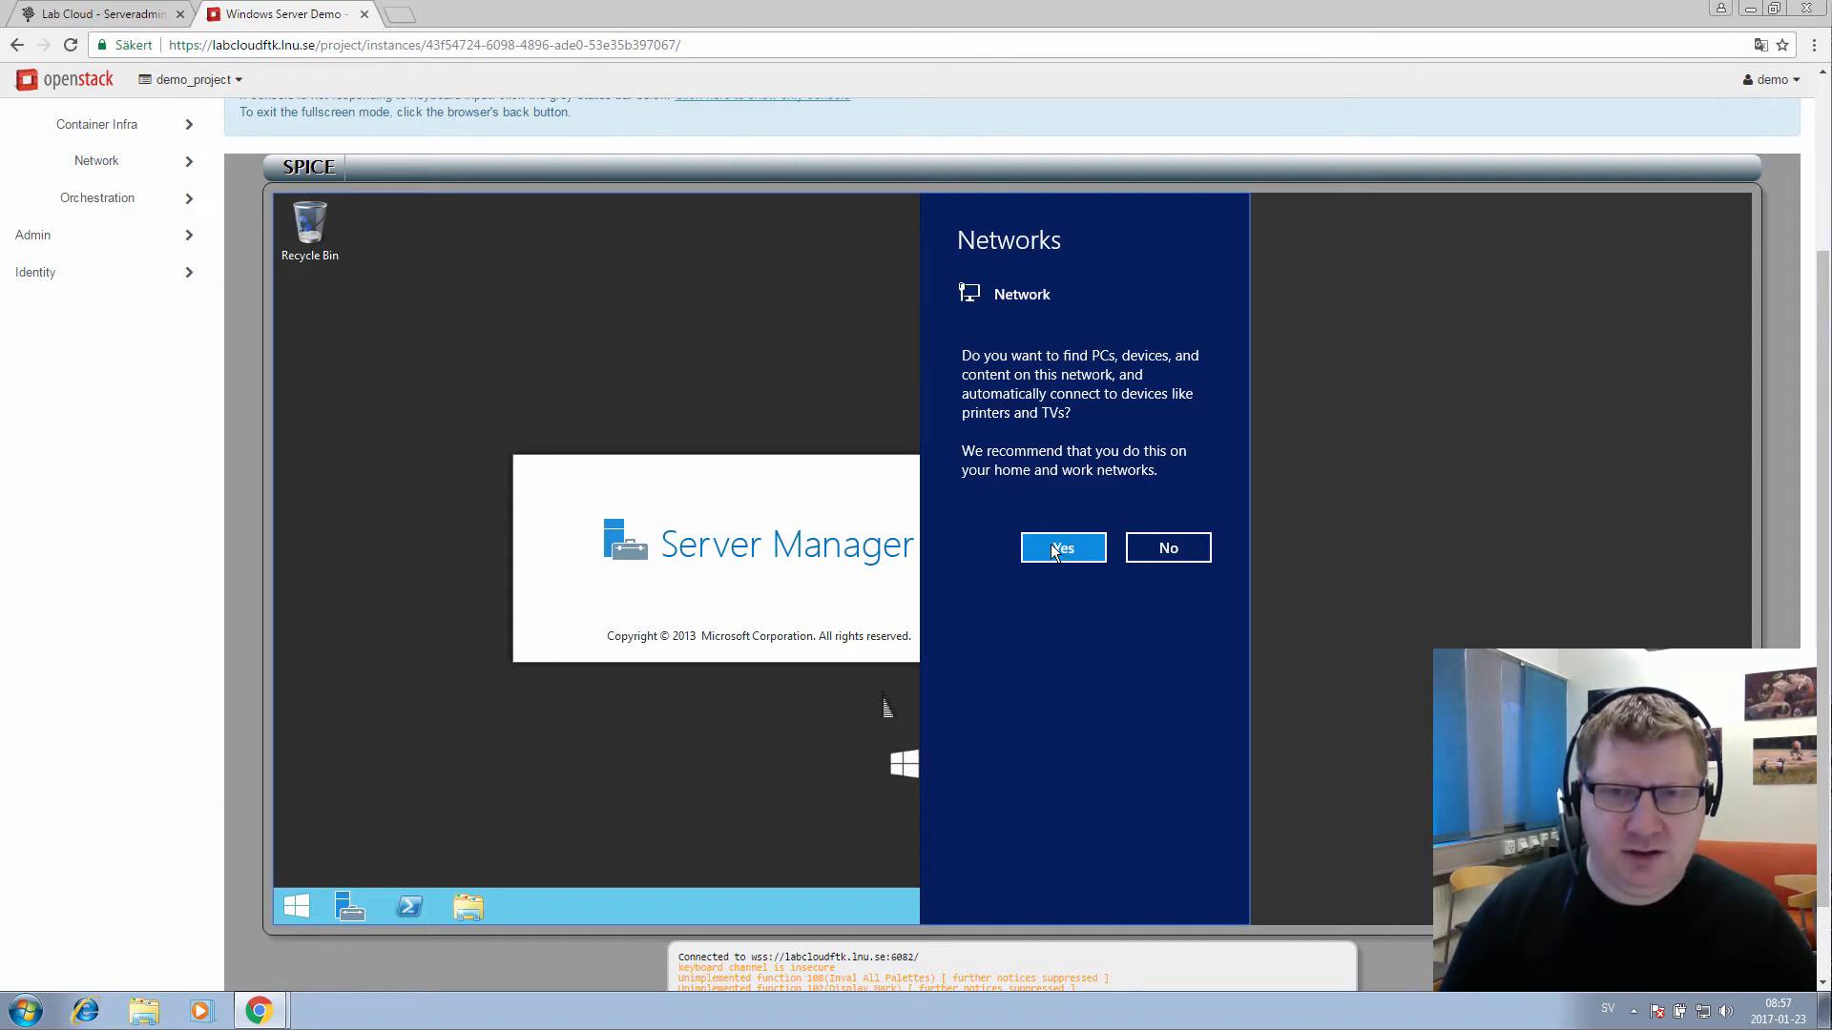
click(1053, 549)
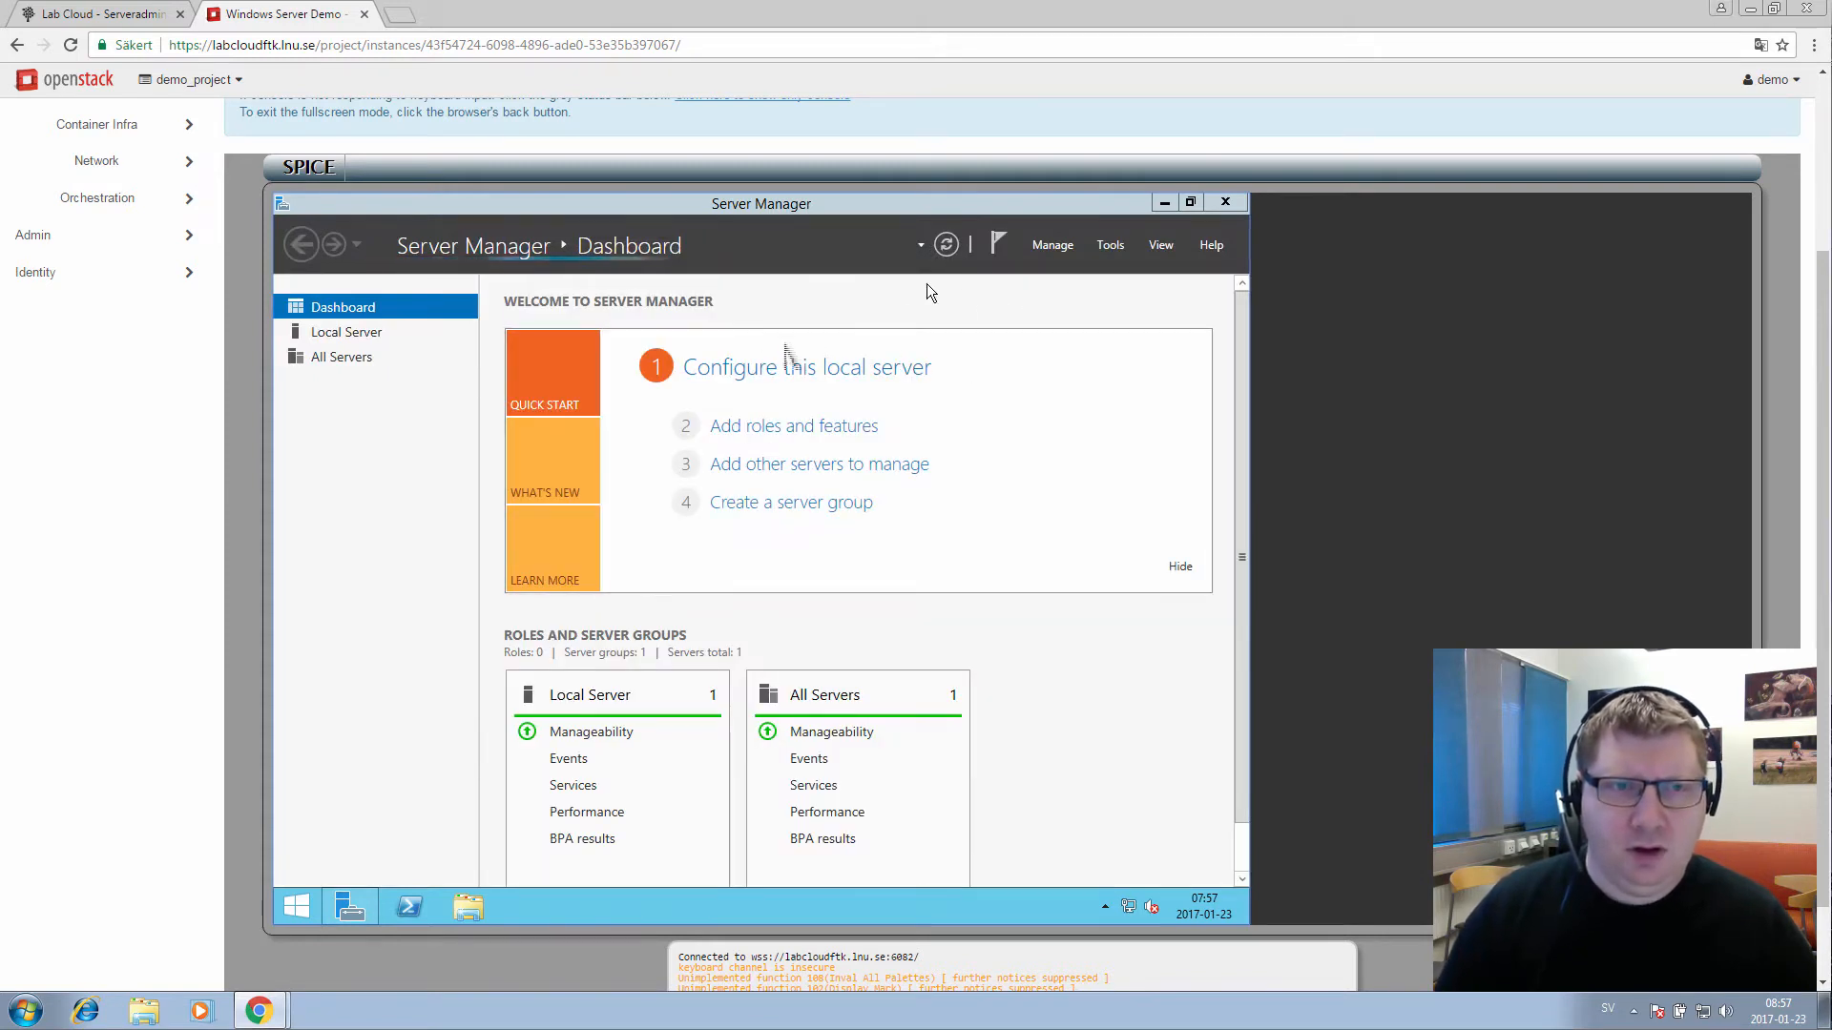
click(1151, 907)
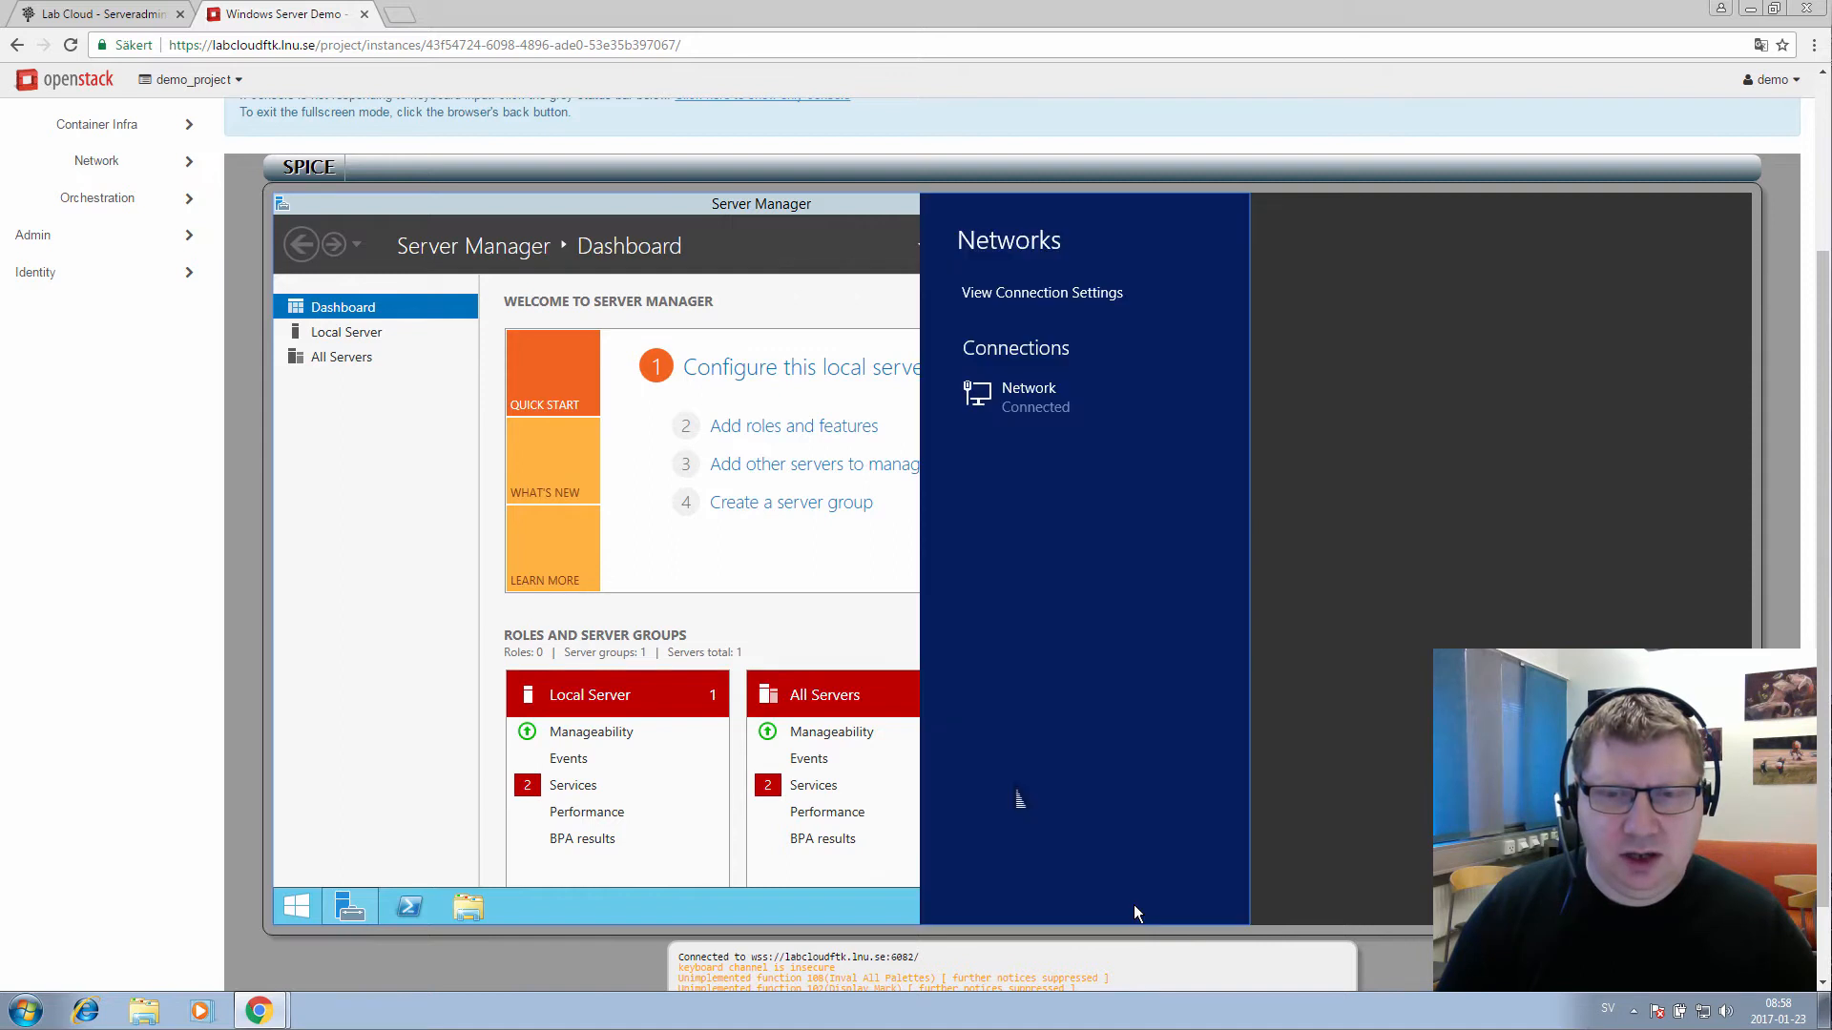
click(1133, 904)
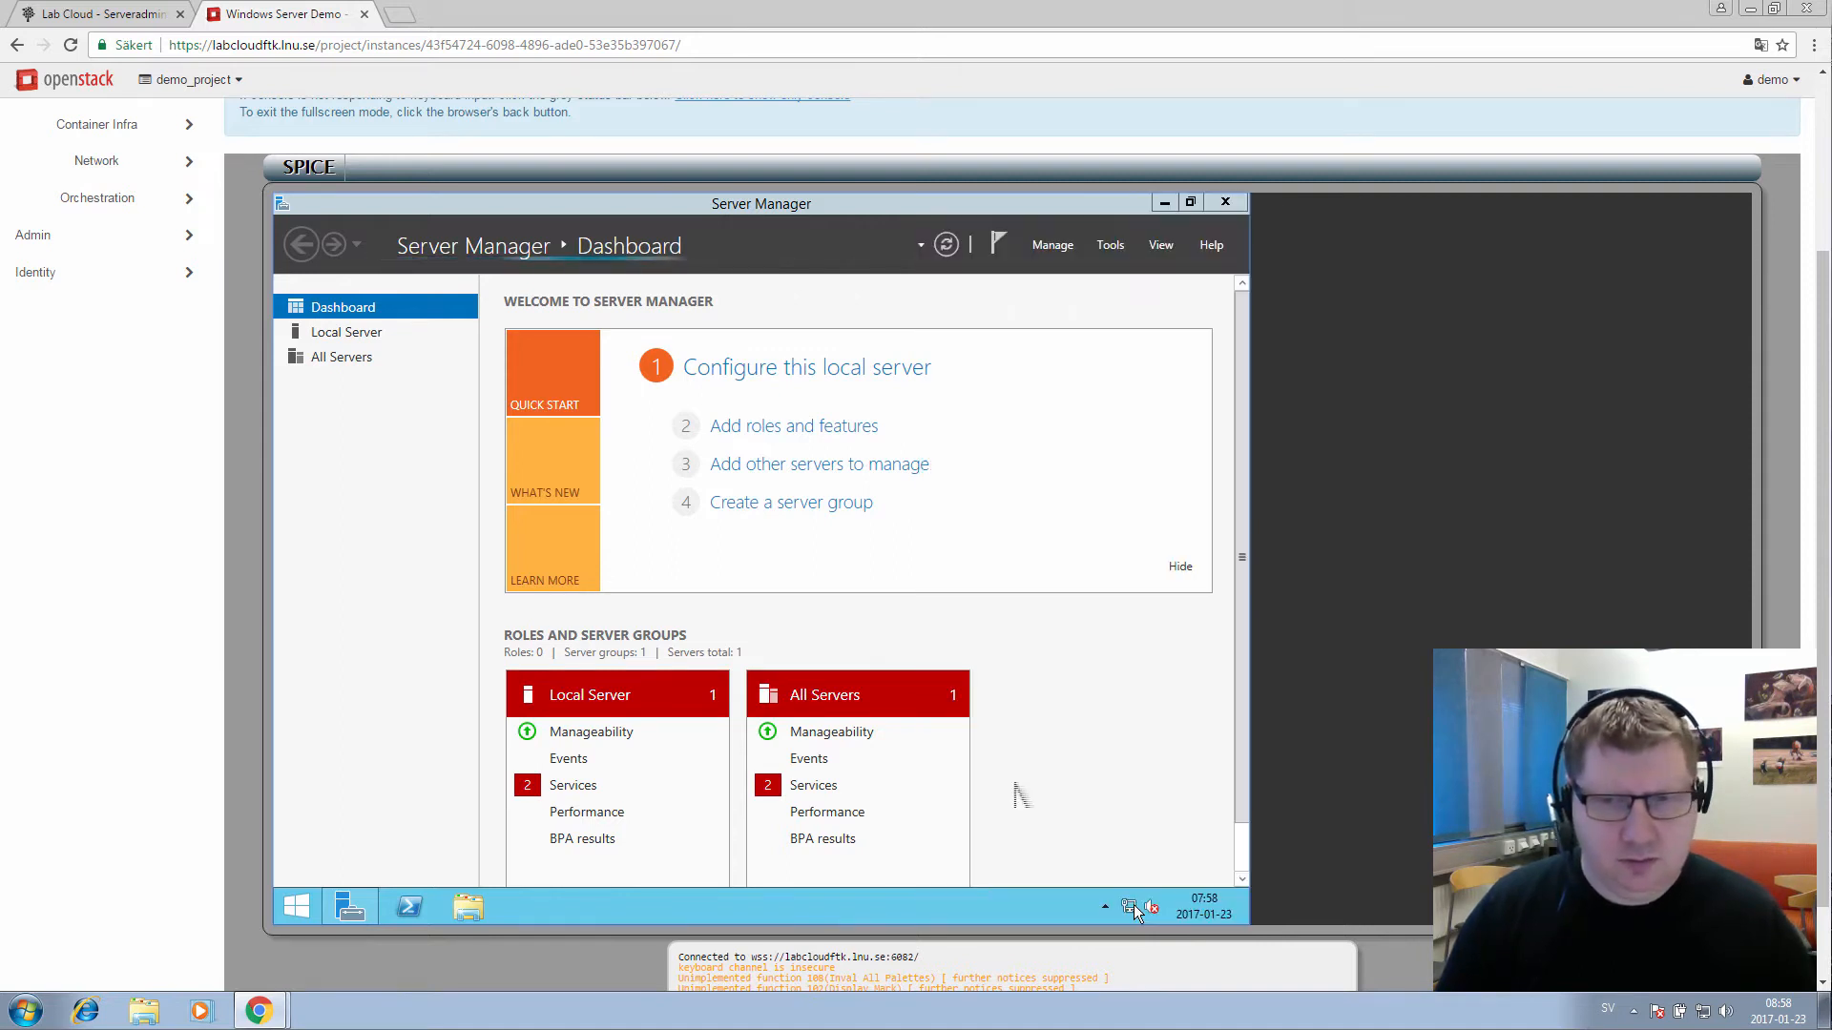
Show the Ethernet connection details from Network and Sharing Center, revealing IPv4 192.168.20.53
right_click(1133, 907)
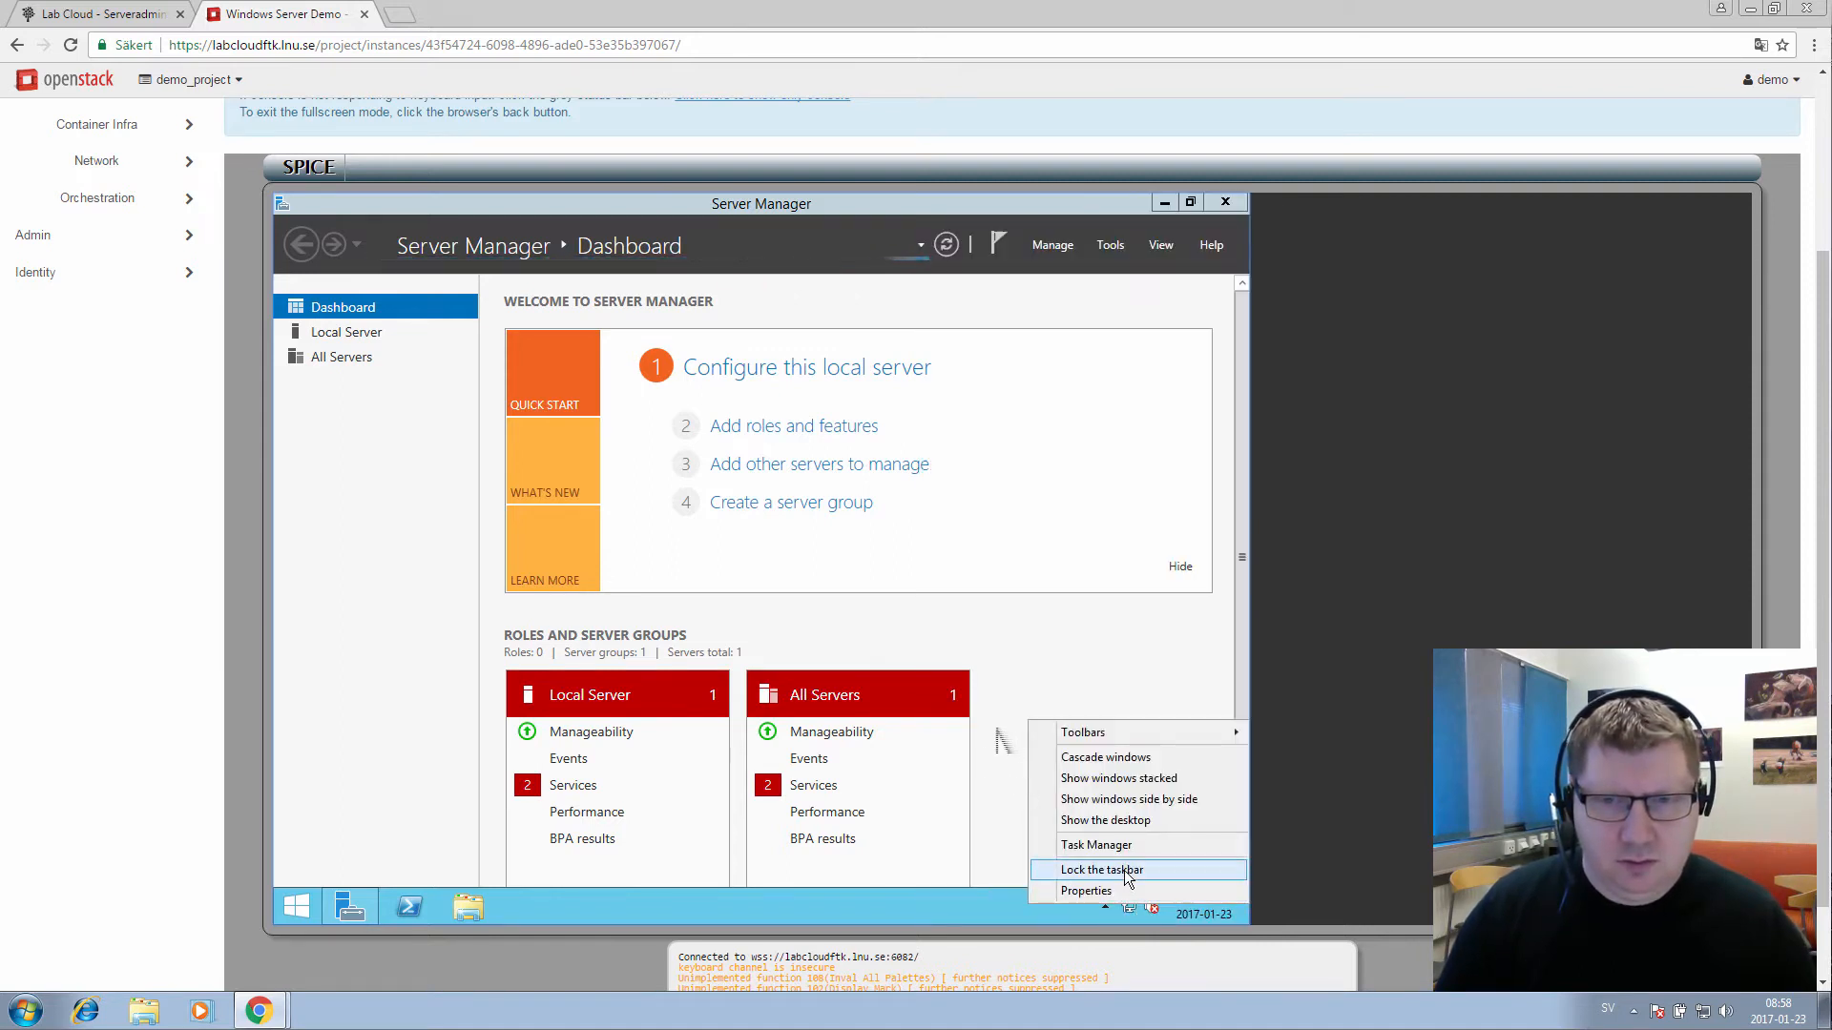
right_click(1128, 907)
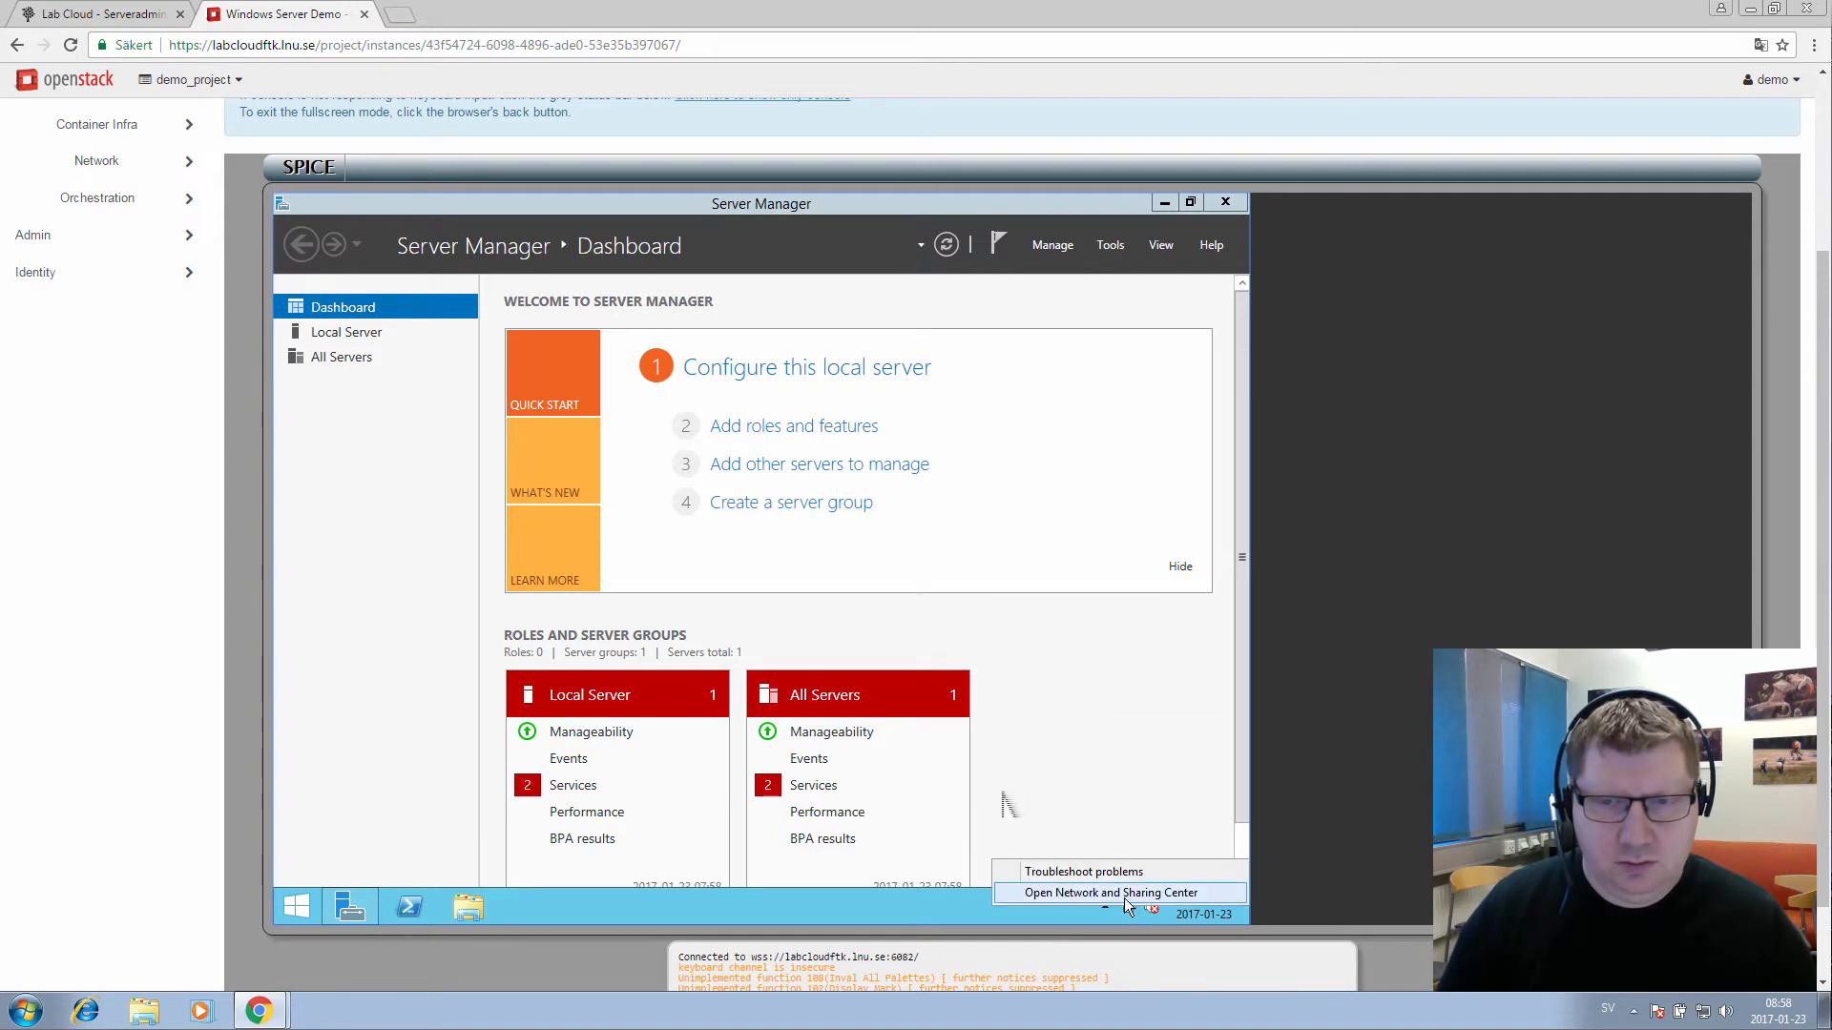
click(1127, 904)
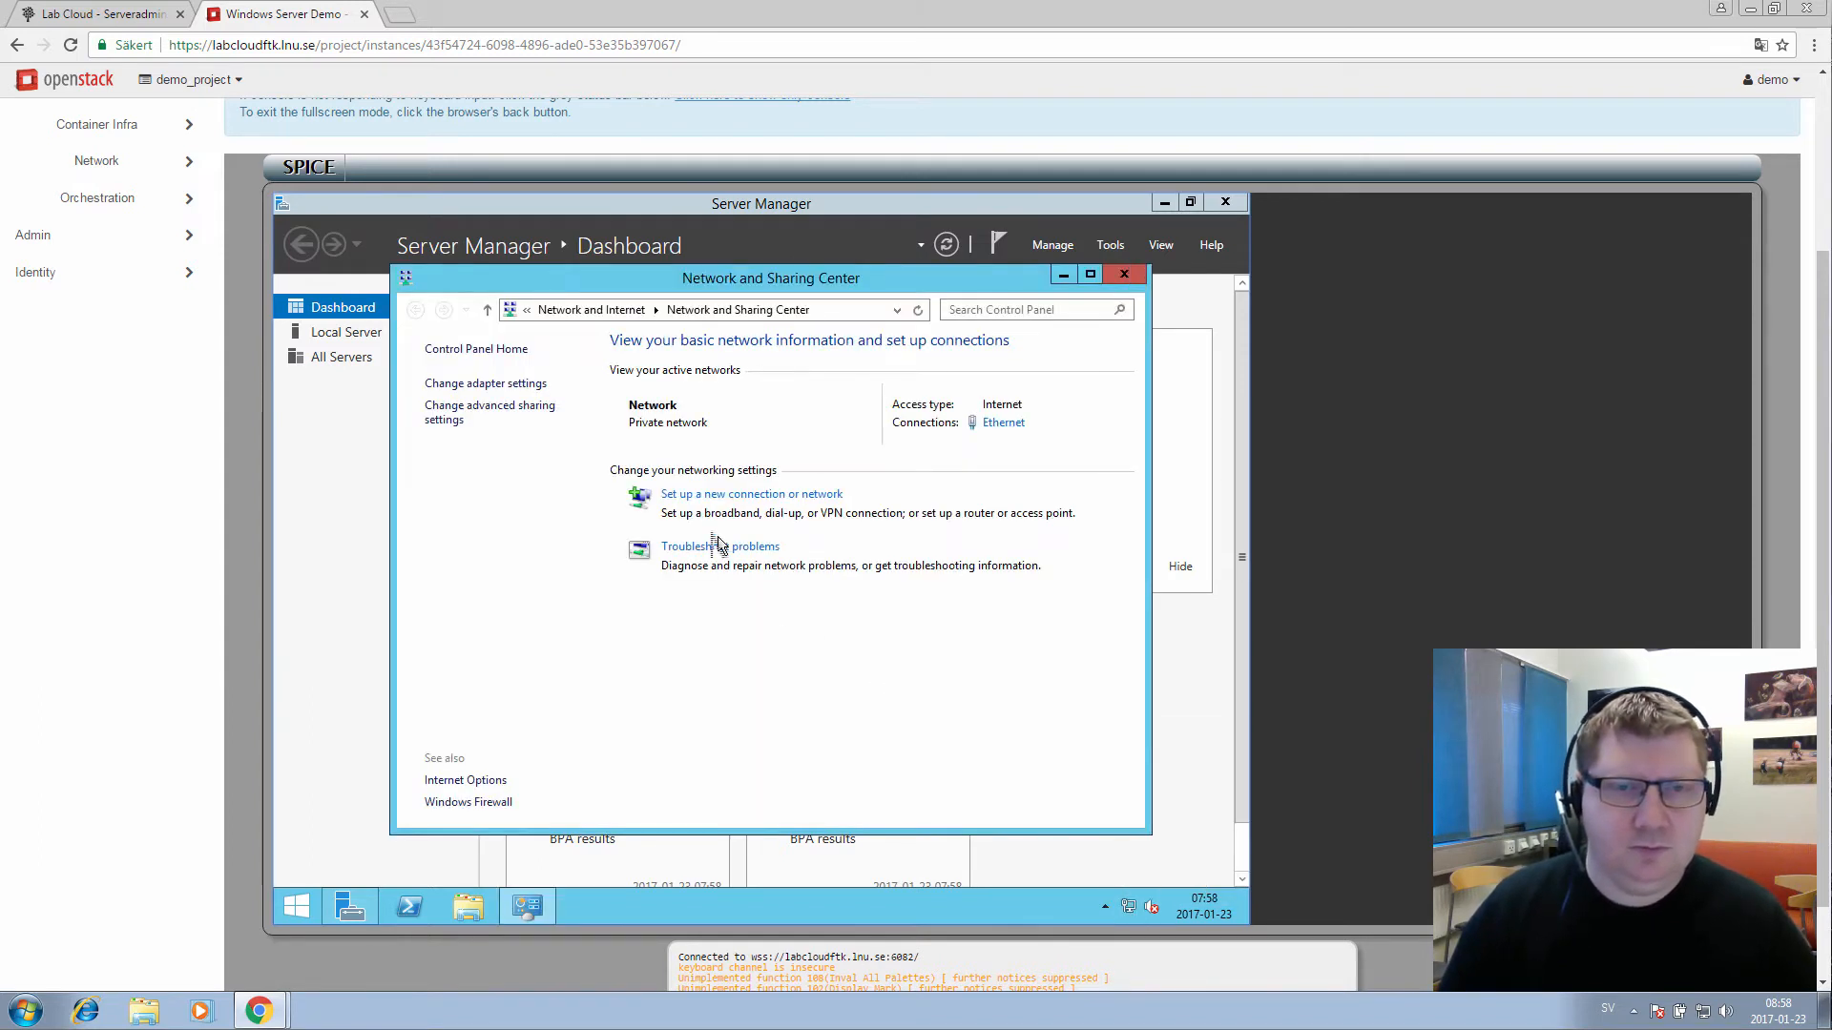
click(1006, 425)
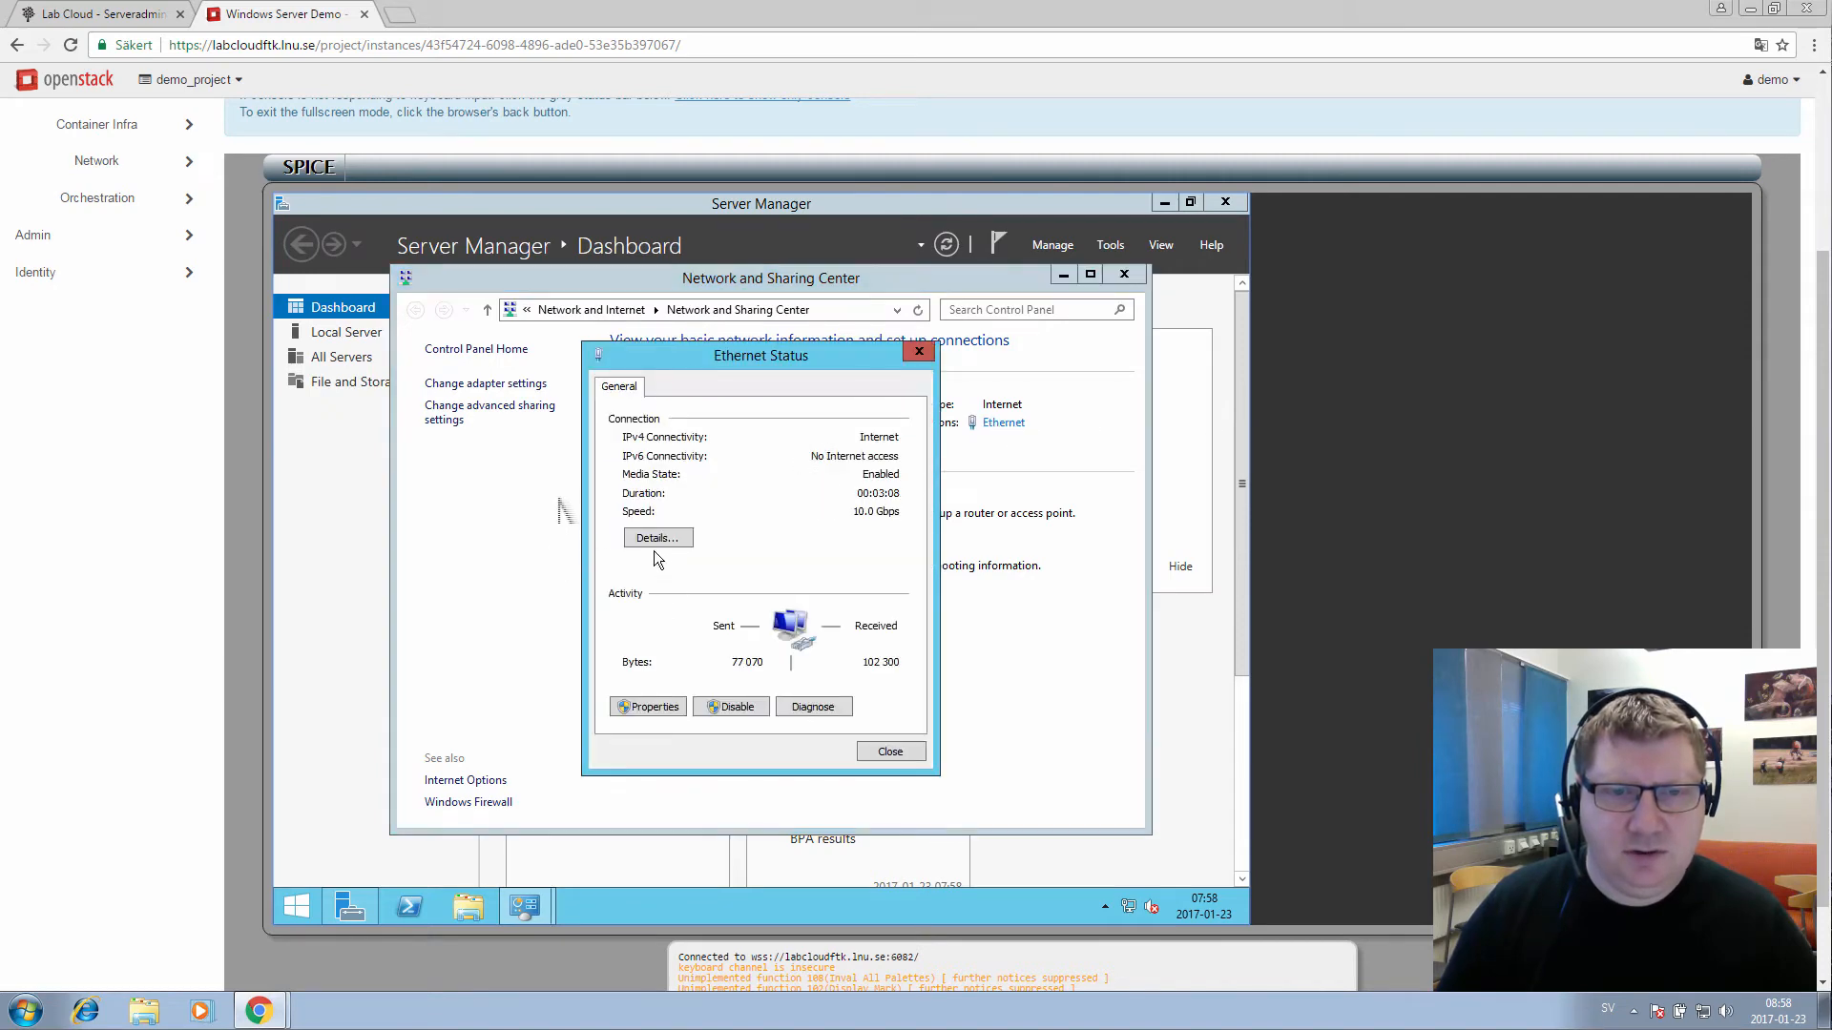
click(657, 540)
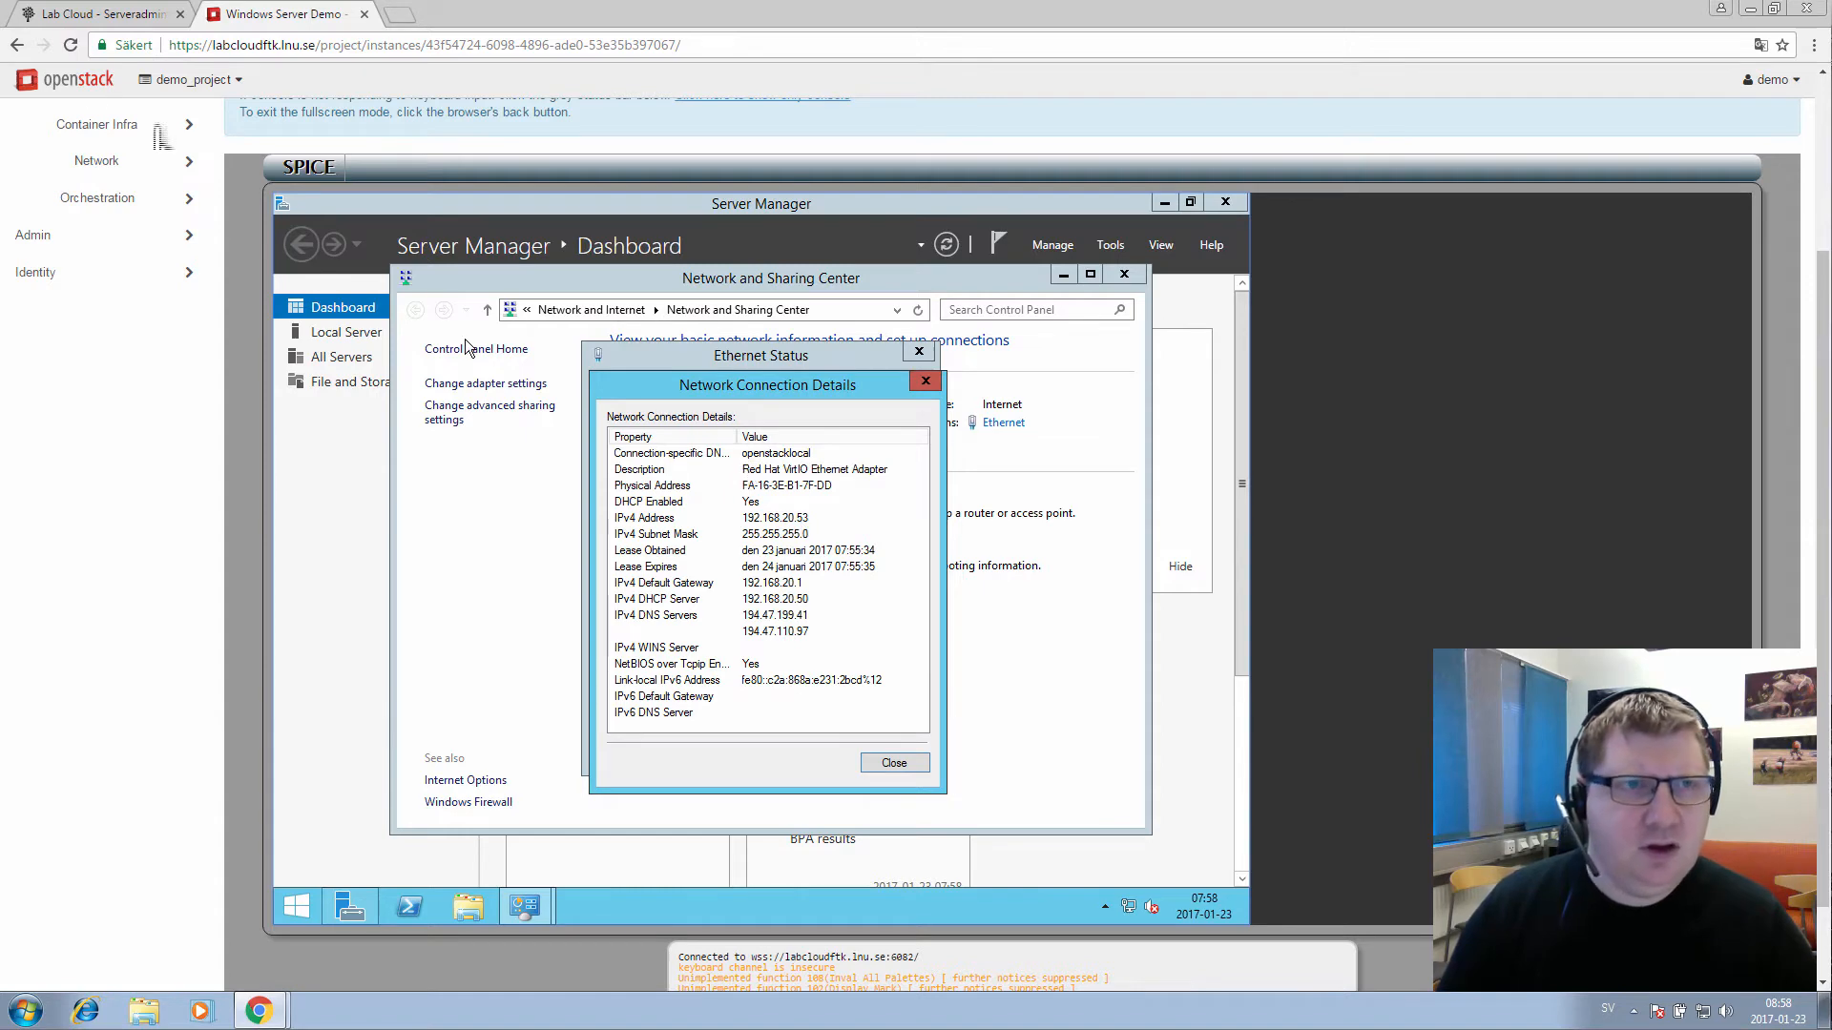
scroll(160, 305, up, 3)
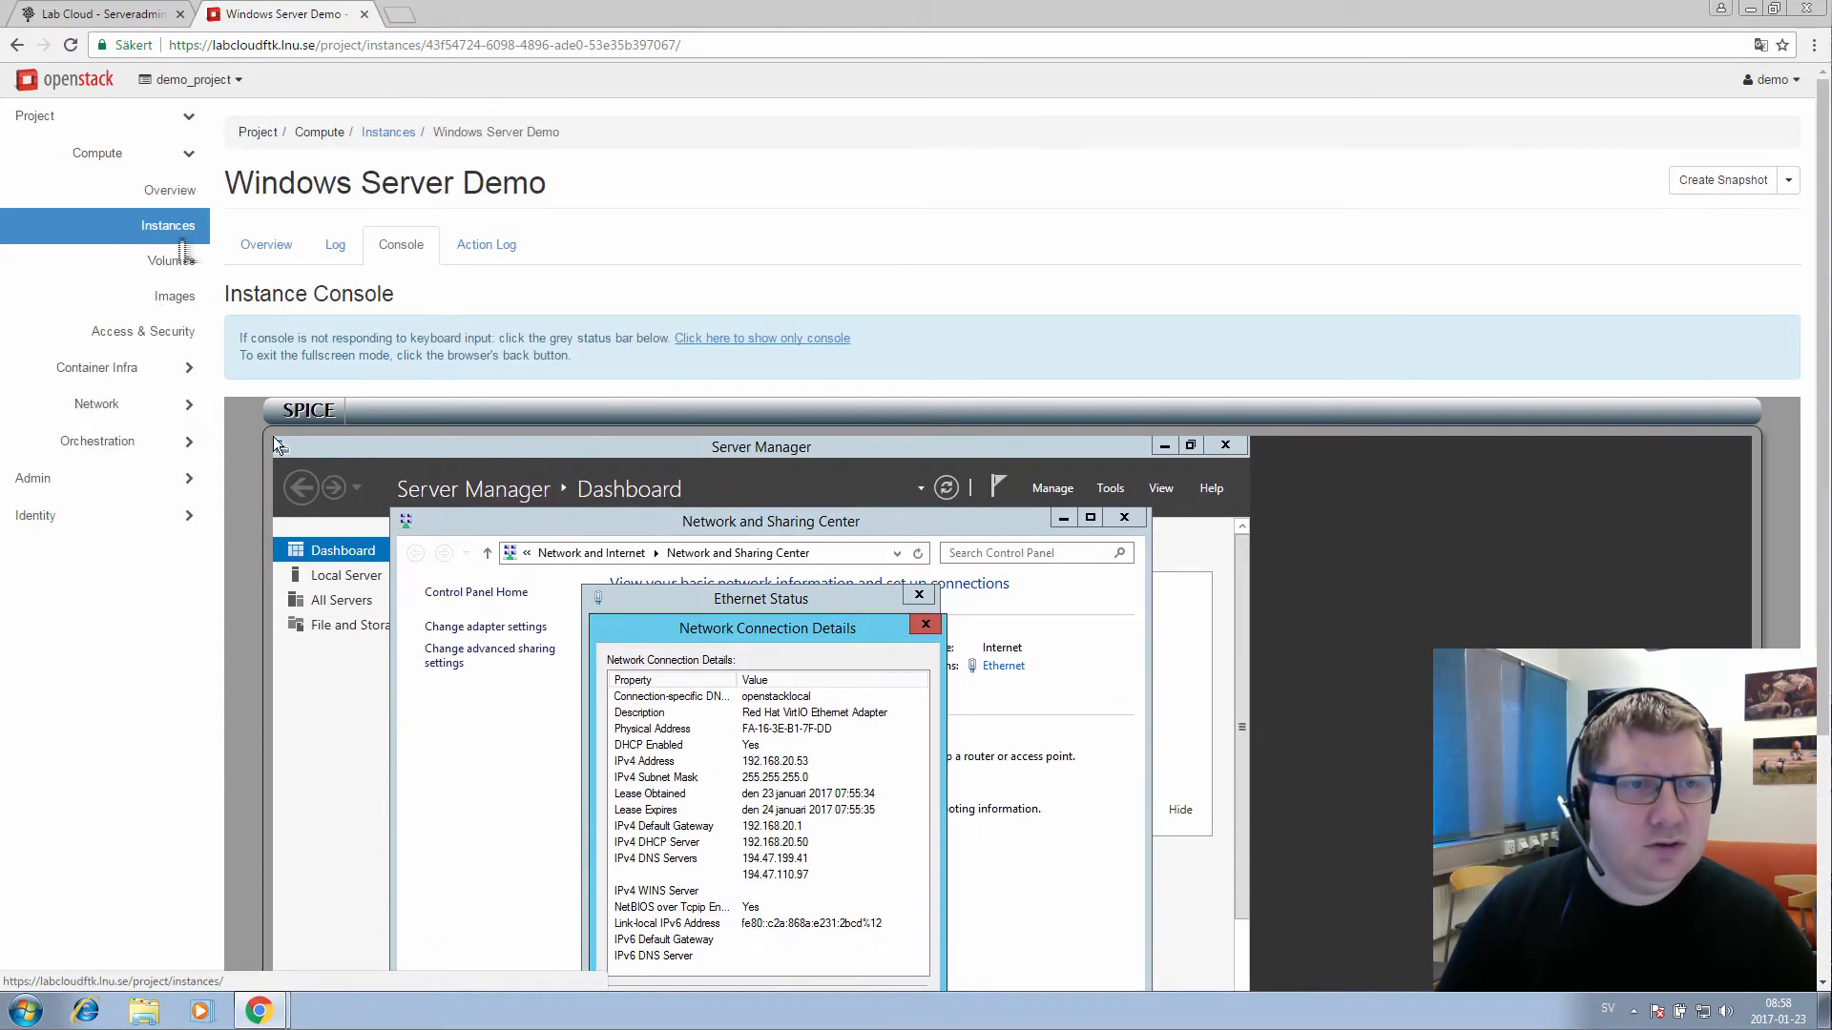
Return to Instances, select the Windows Server Demo IP address, and open Admin Client
click(177, 242)
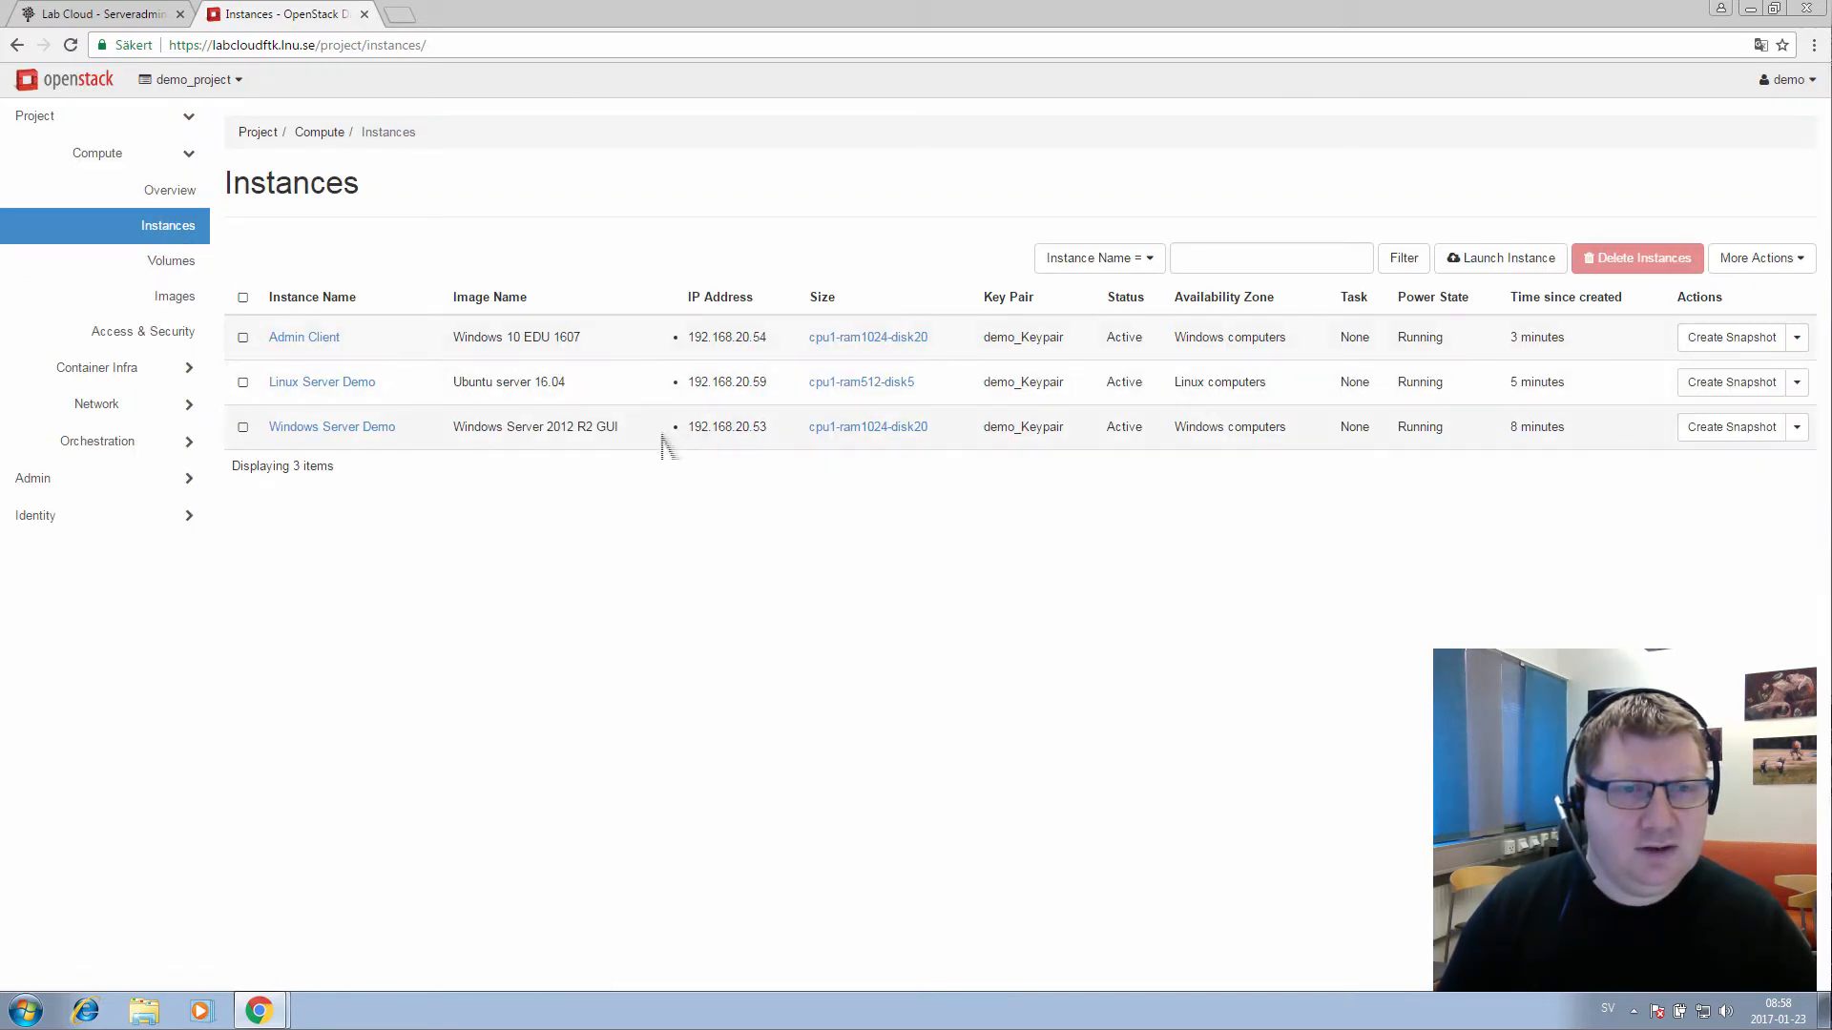
drag(773, 429, 689, 431)
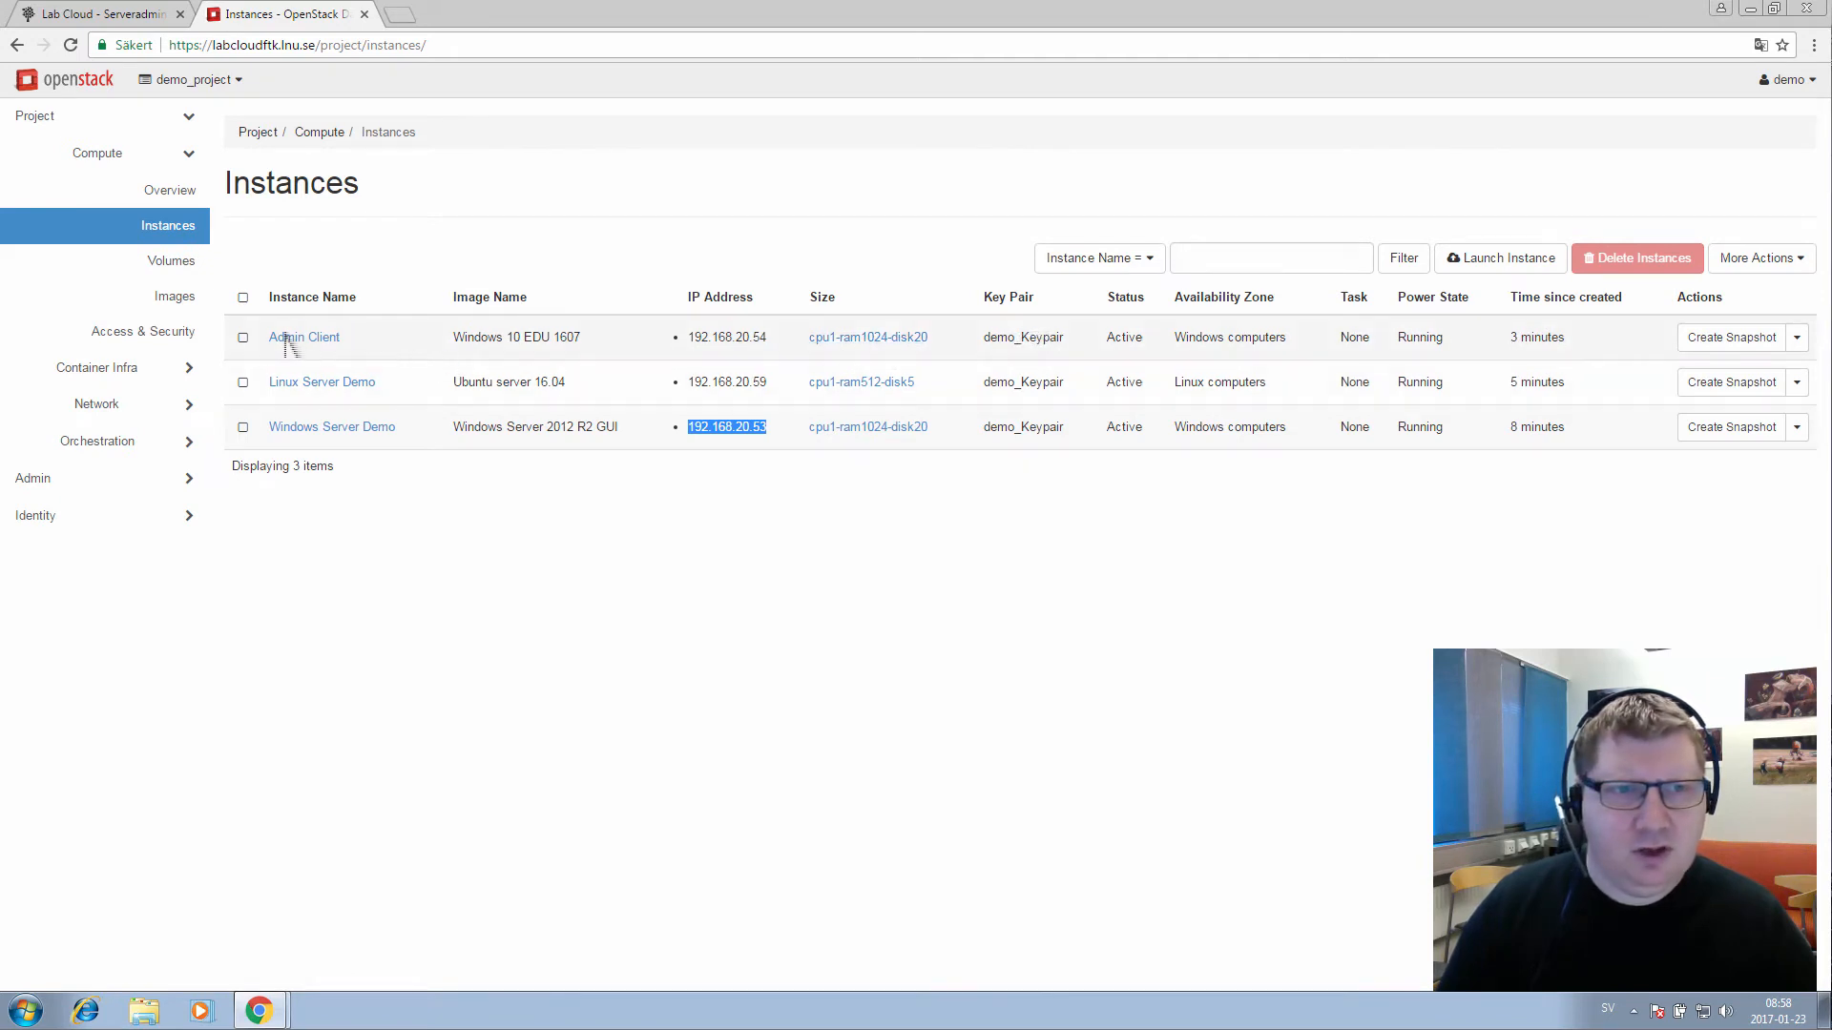
click(314, 344)
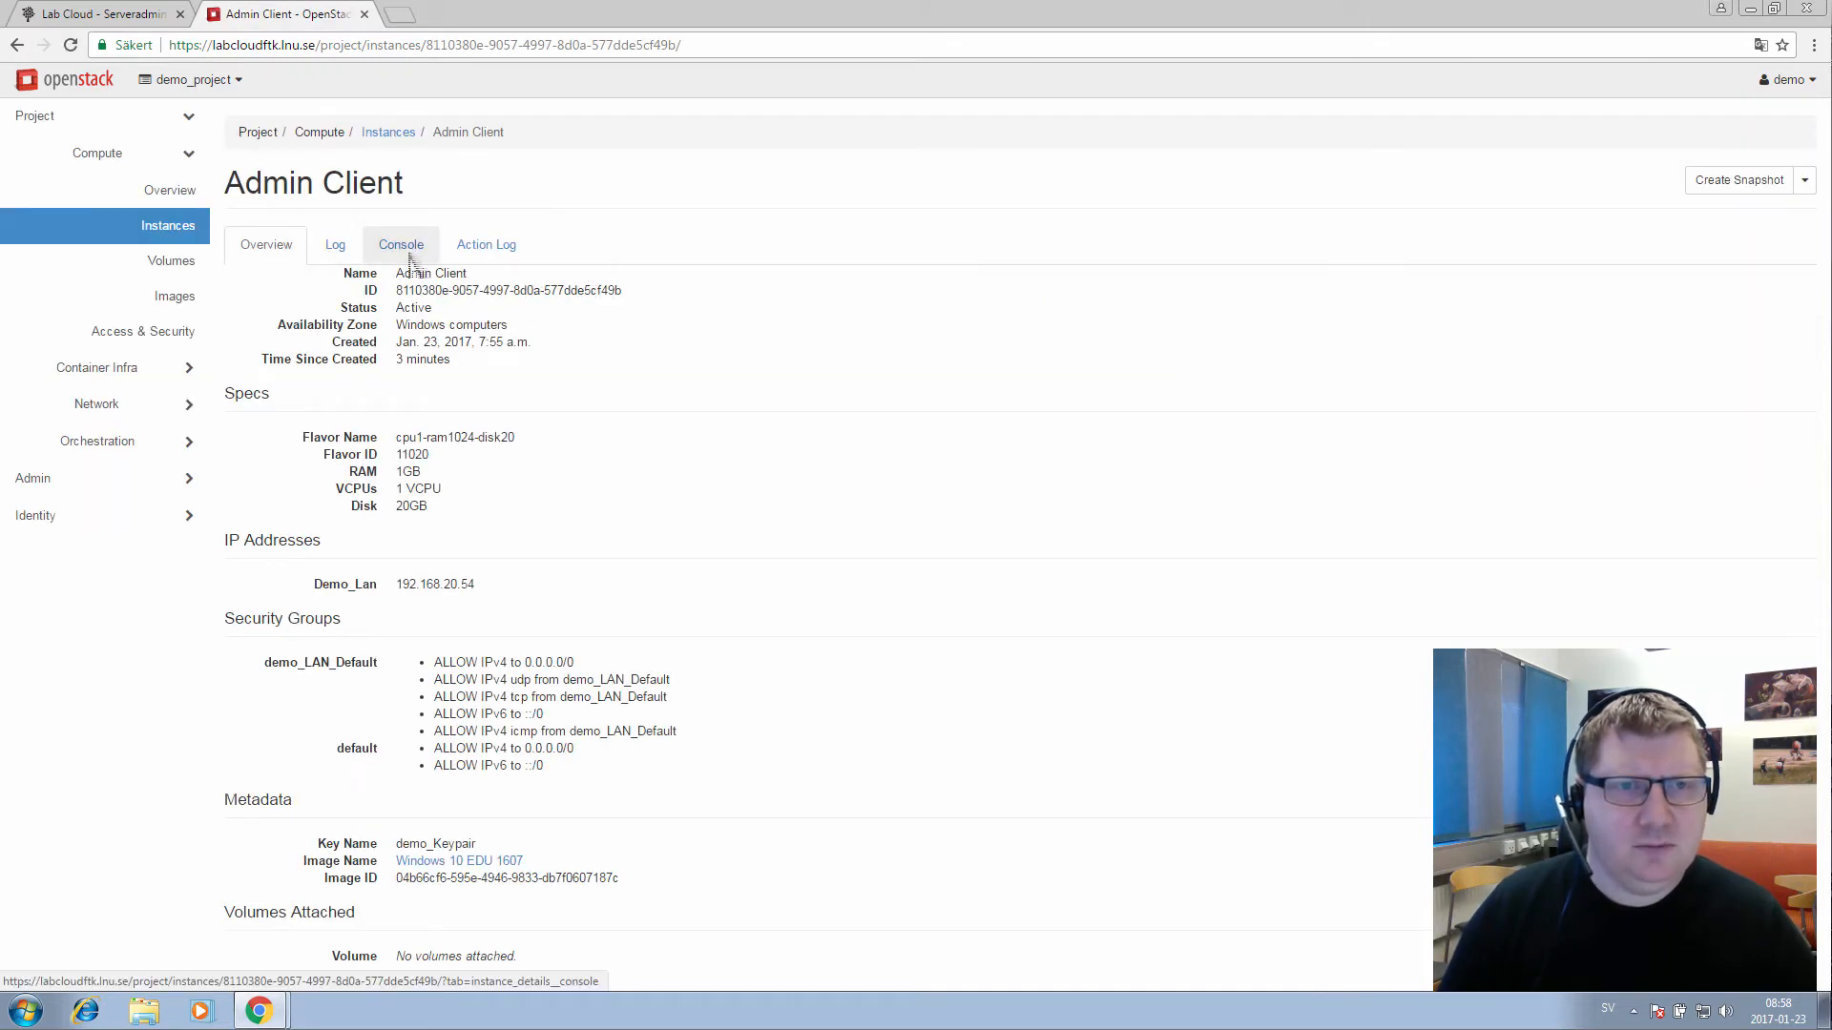
Open the Admin Client console and advance Windows setup past region settings and license terms
click(410, 256)
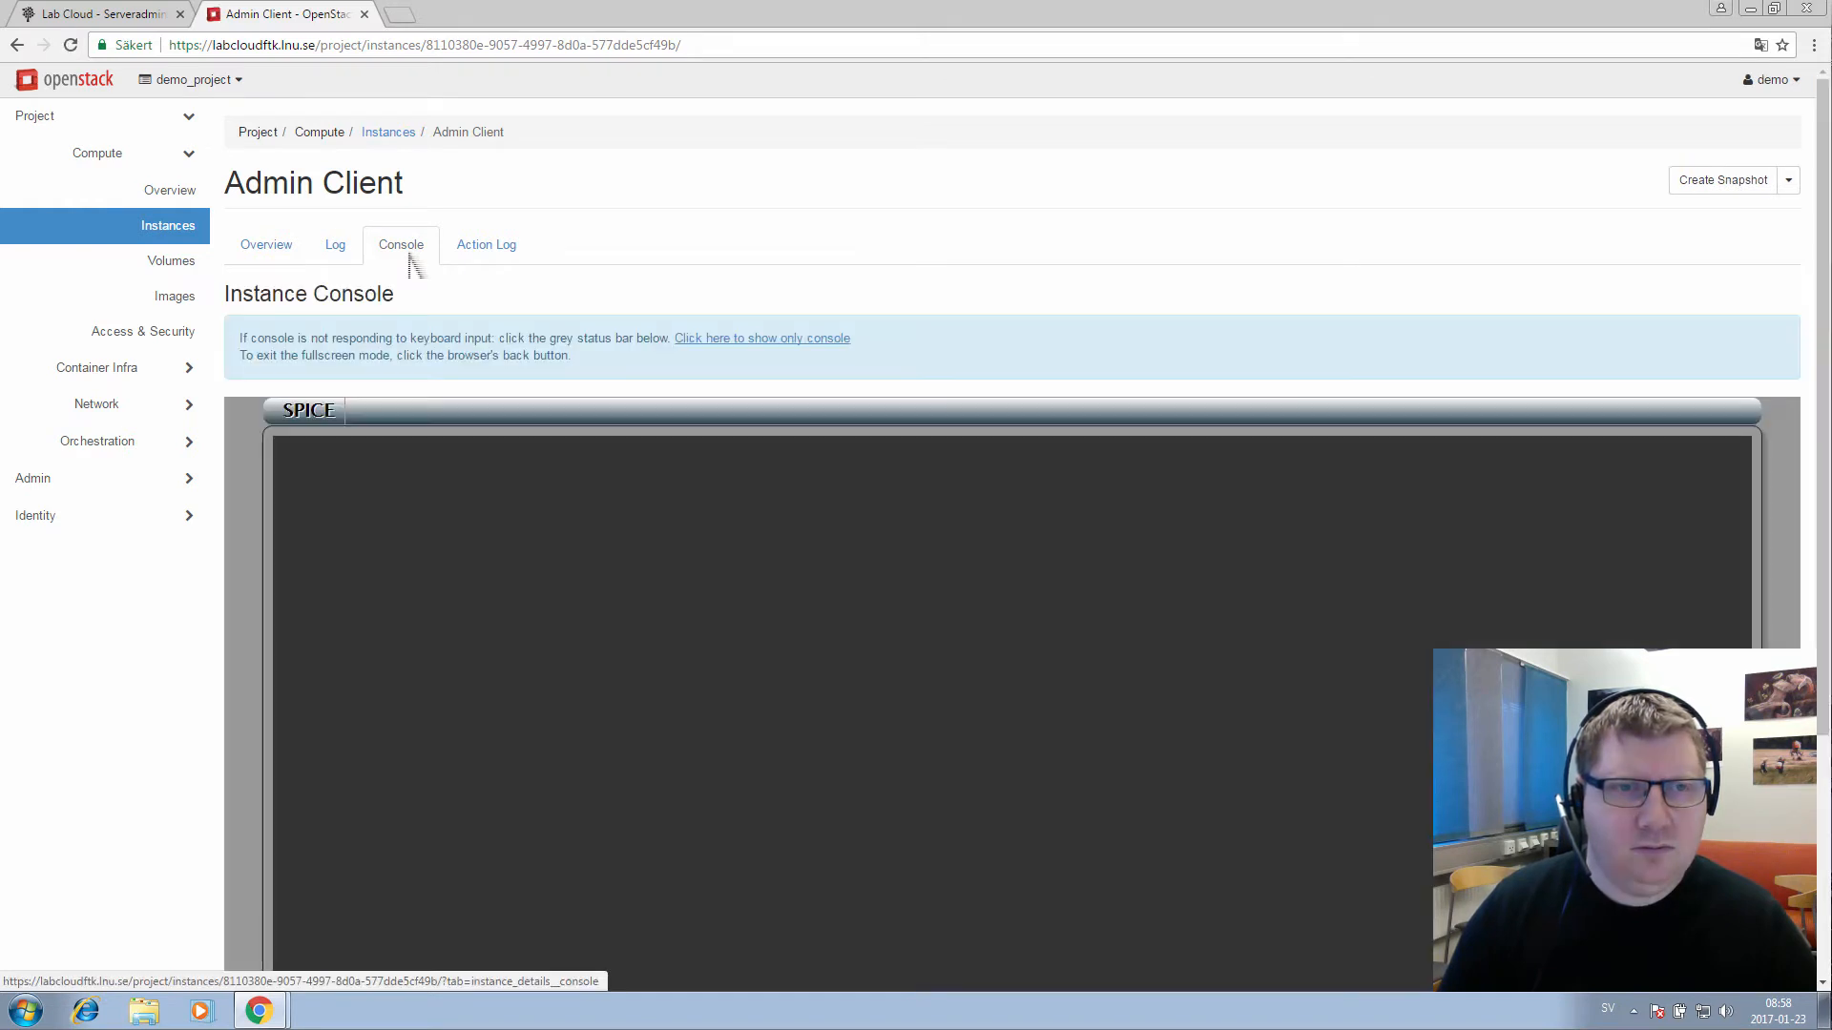
scroll(426, 296, down, 2)
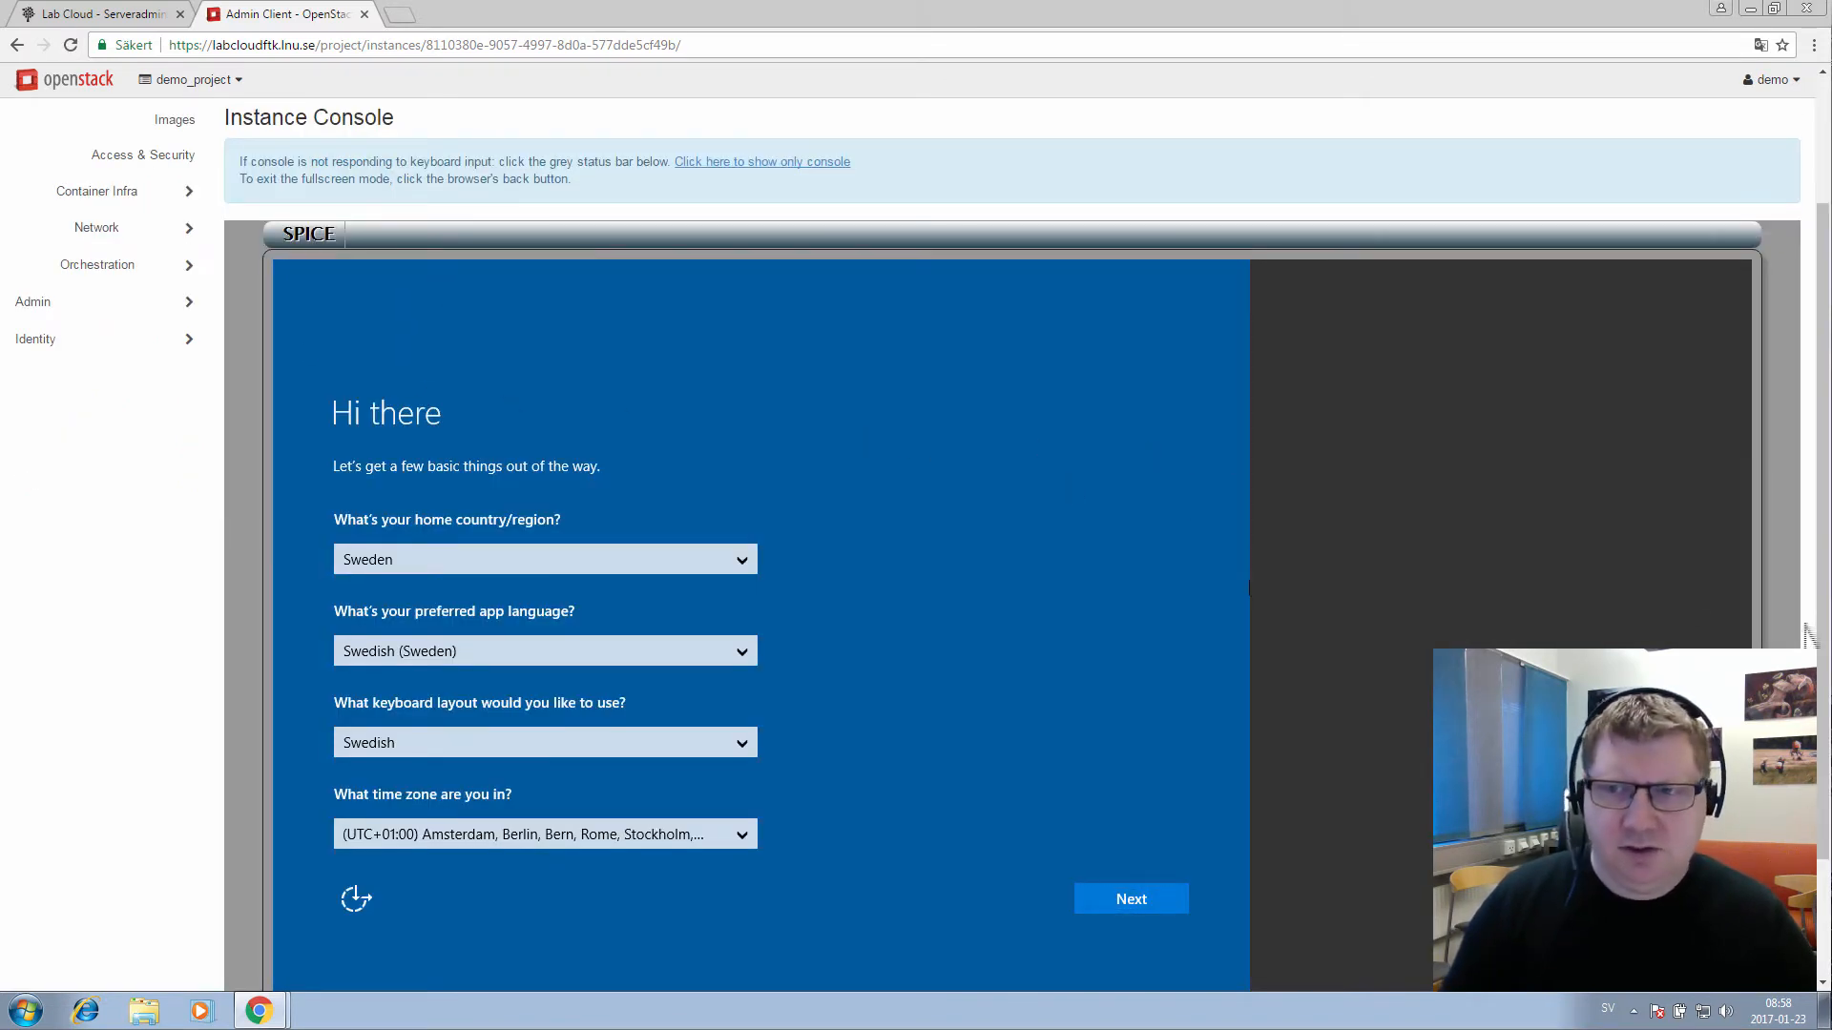
scroll(1824, 651, down, 1)
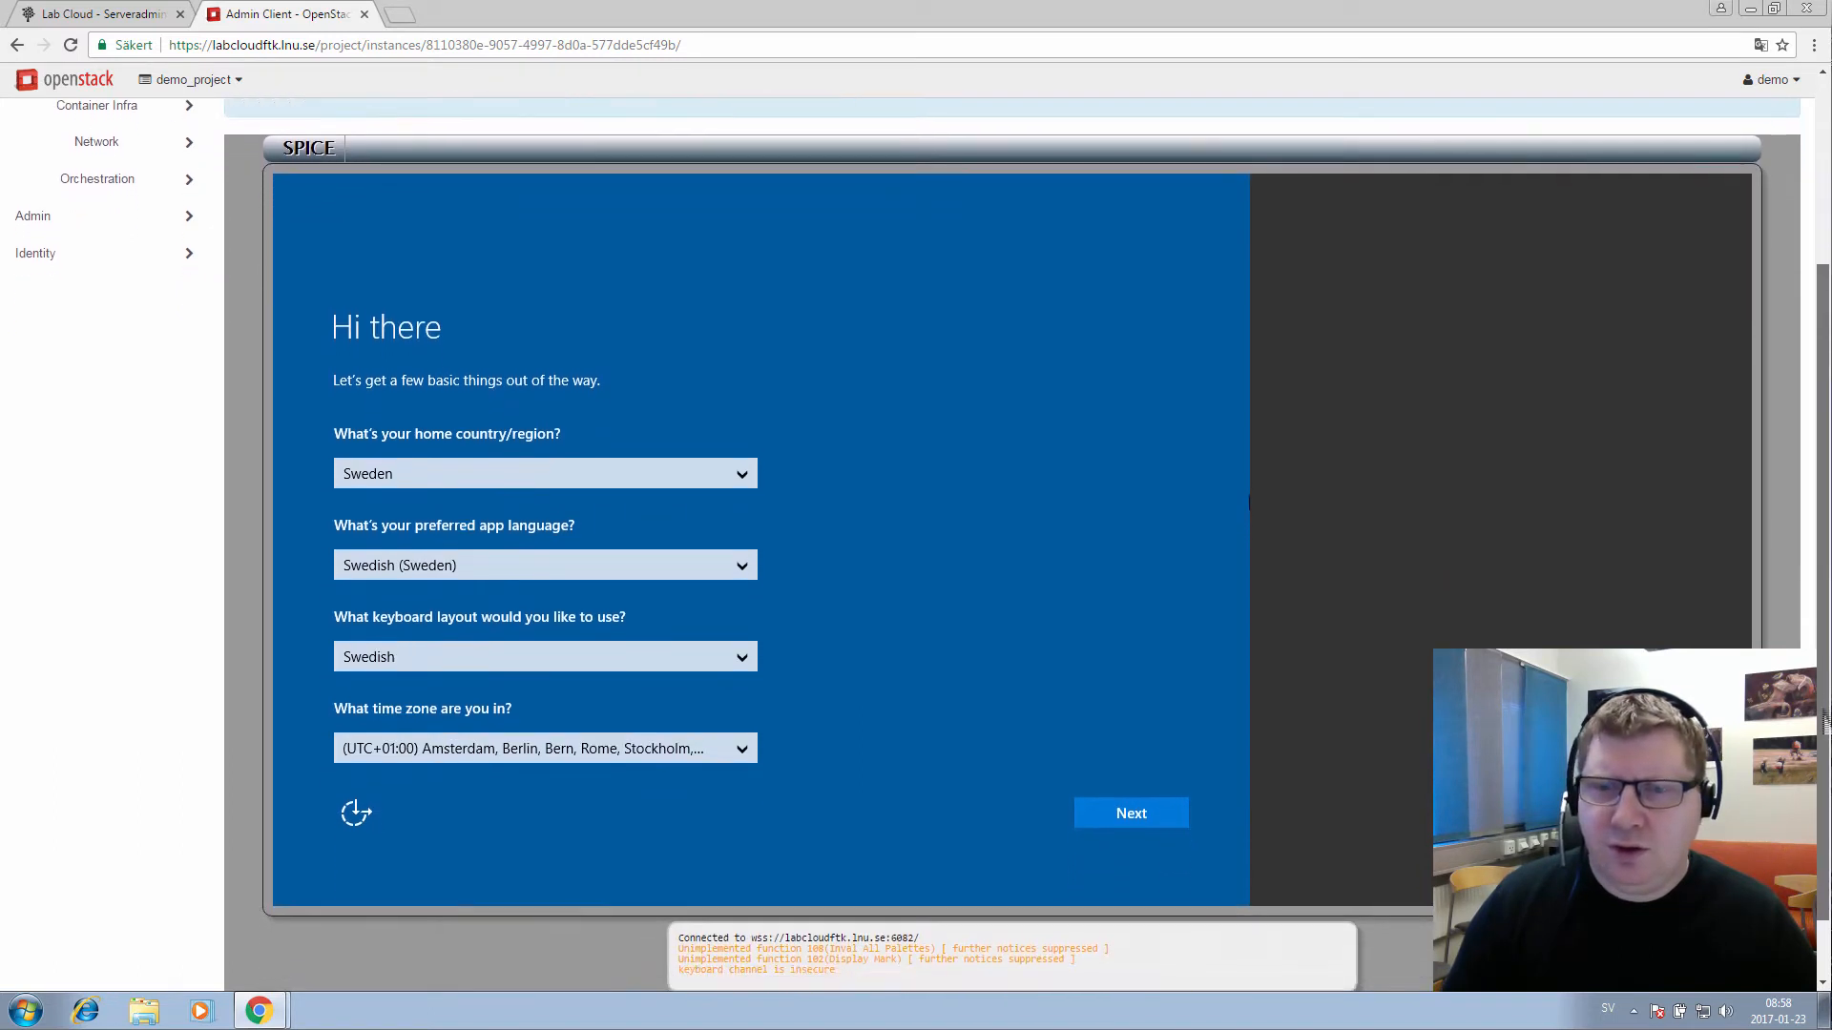
click(1108, 885)
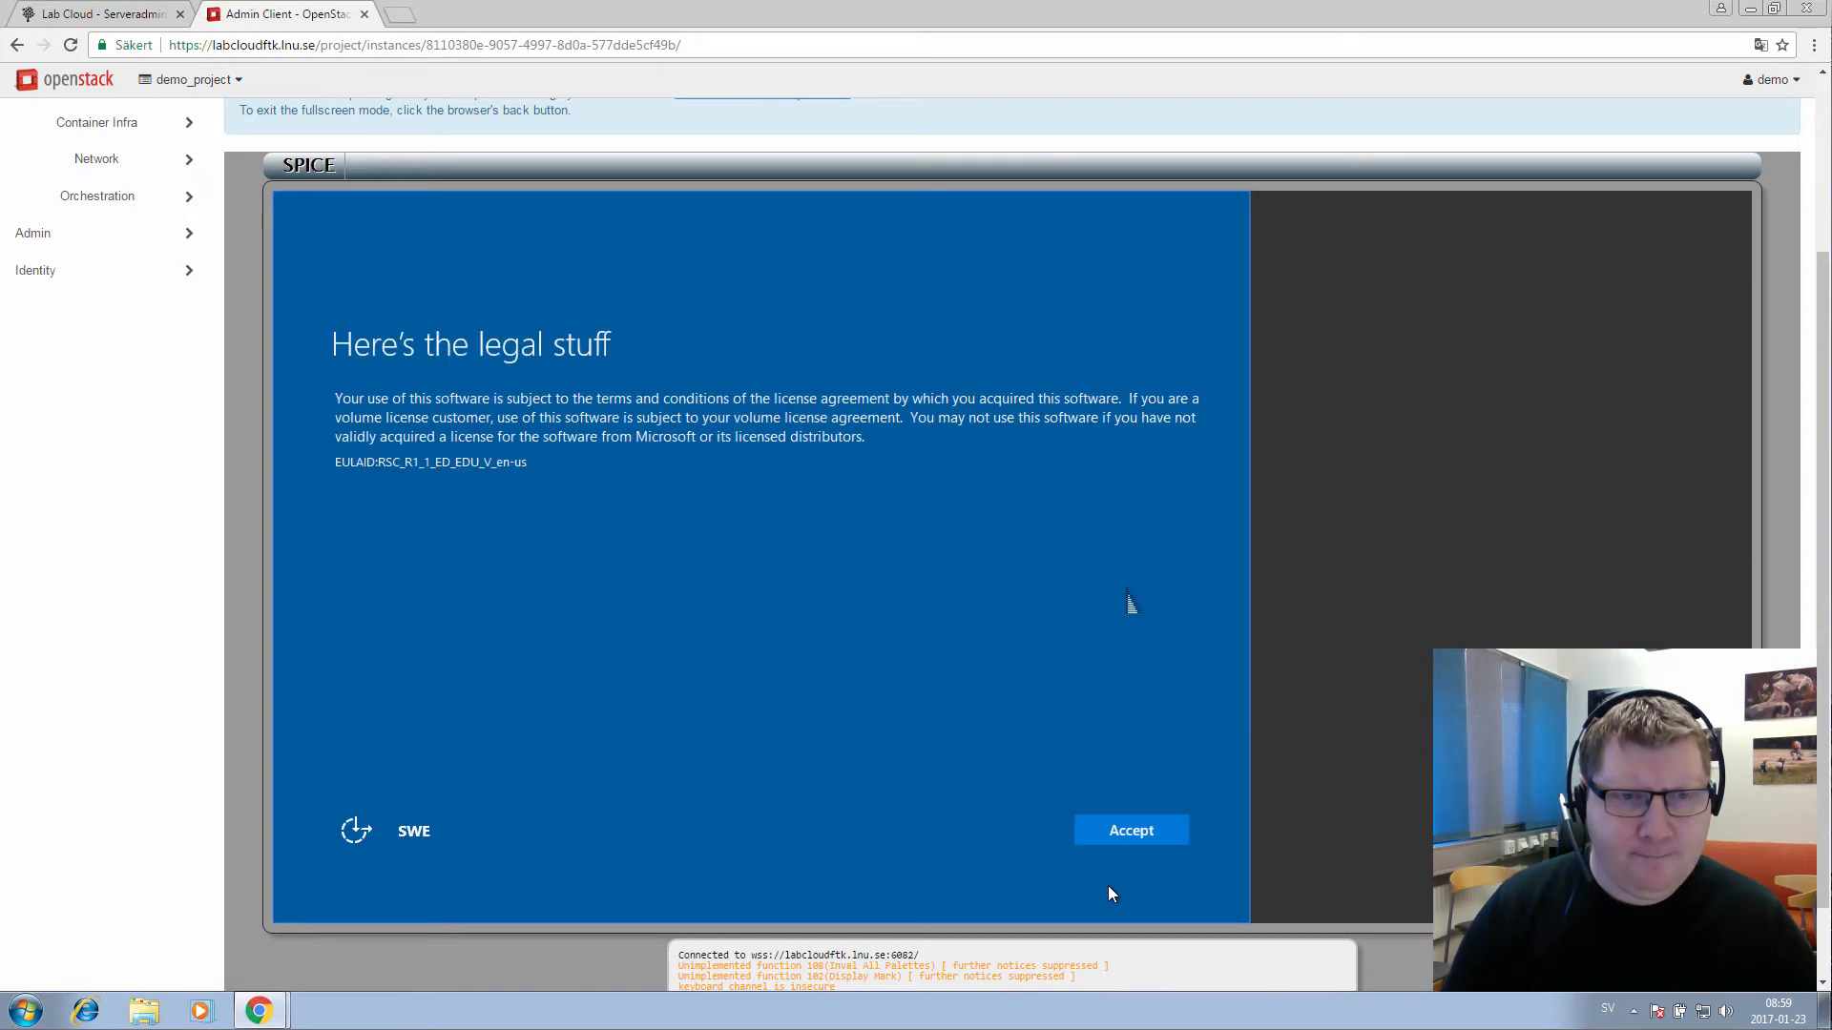
click(1107, 886)
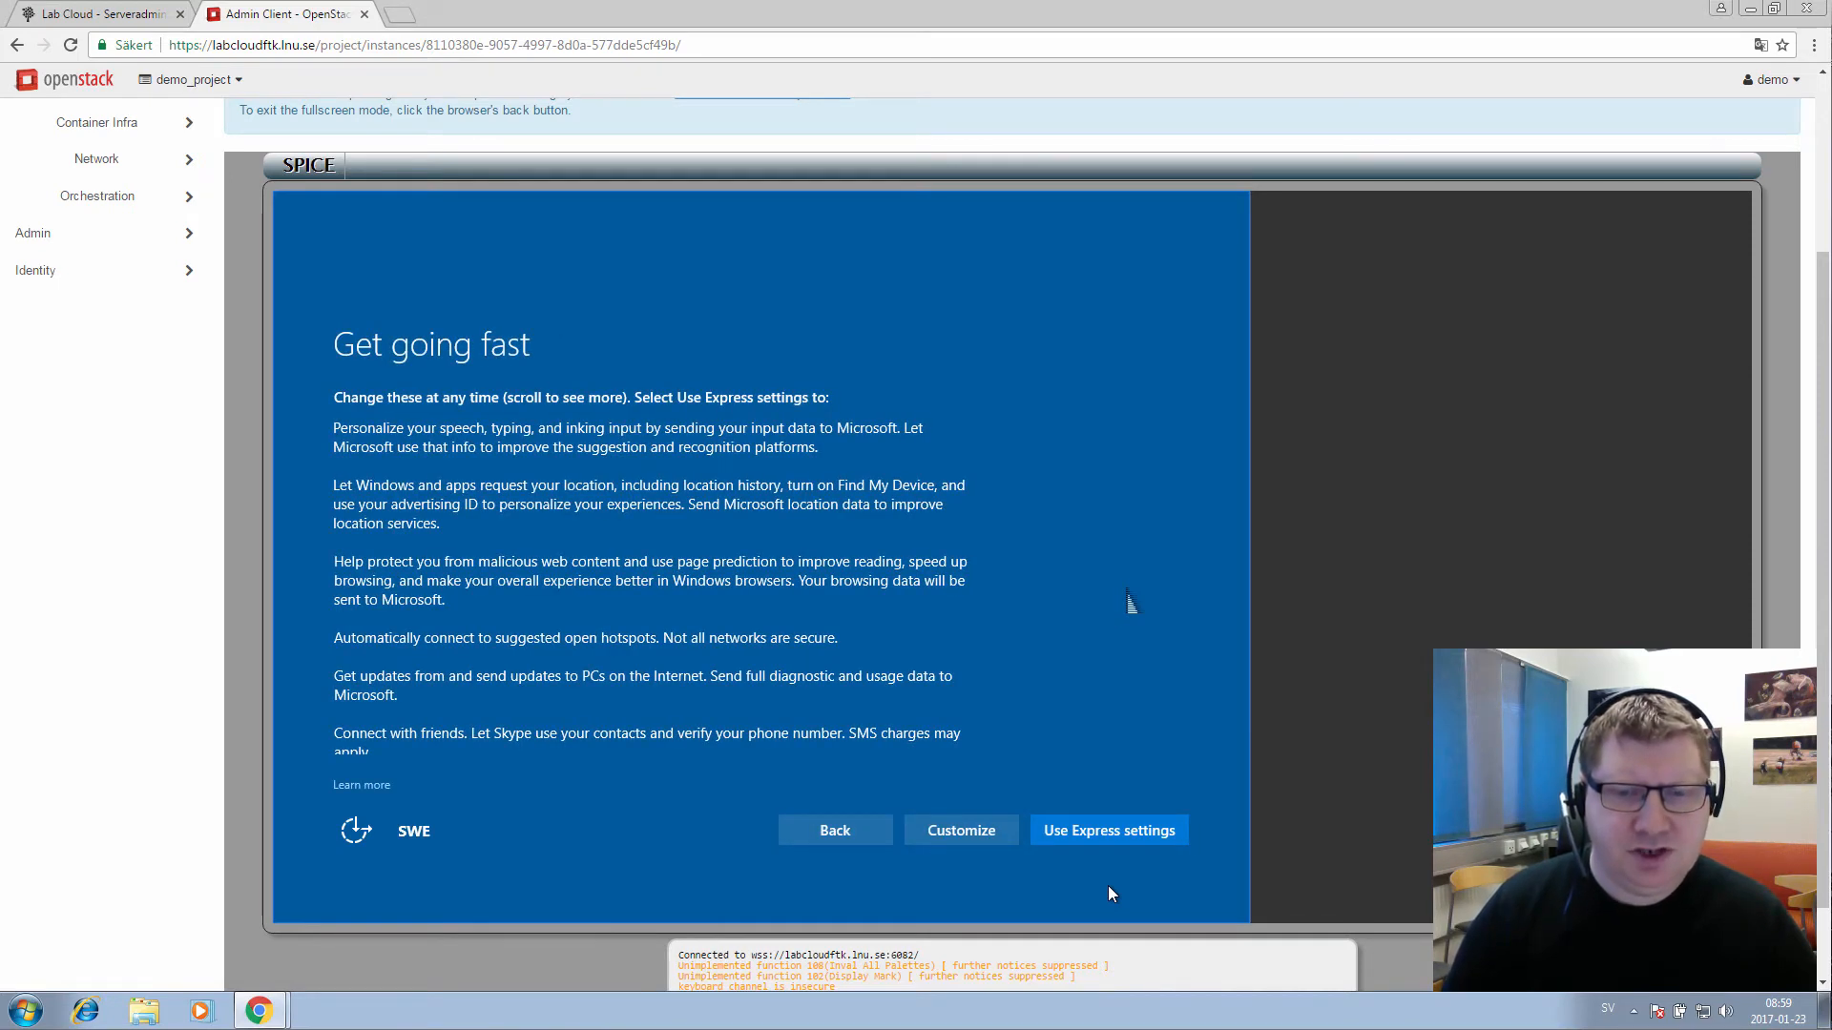
click(825, 829)
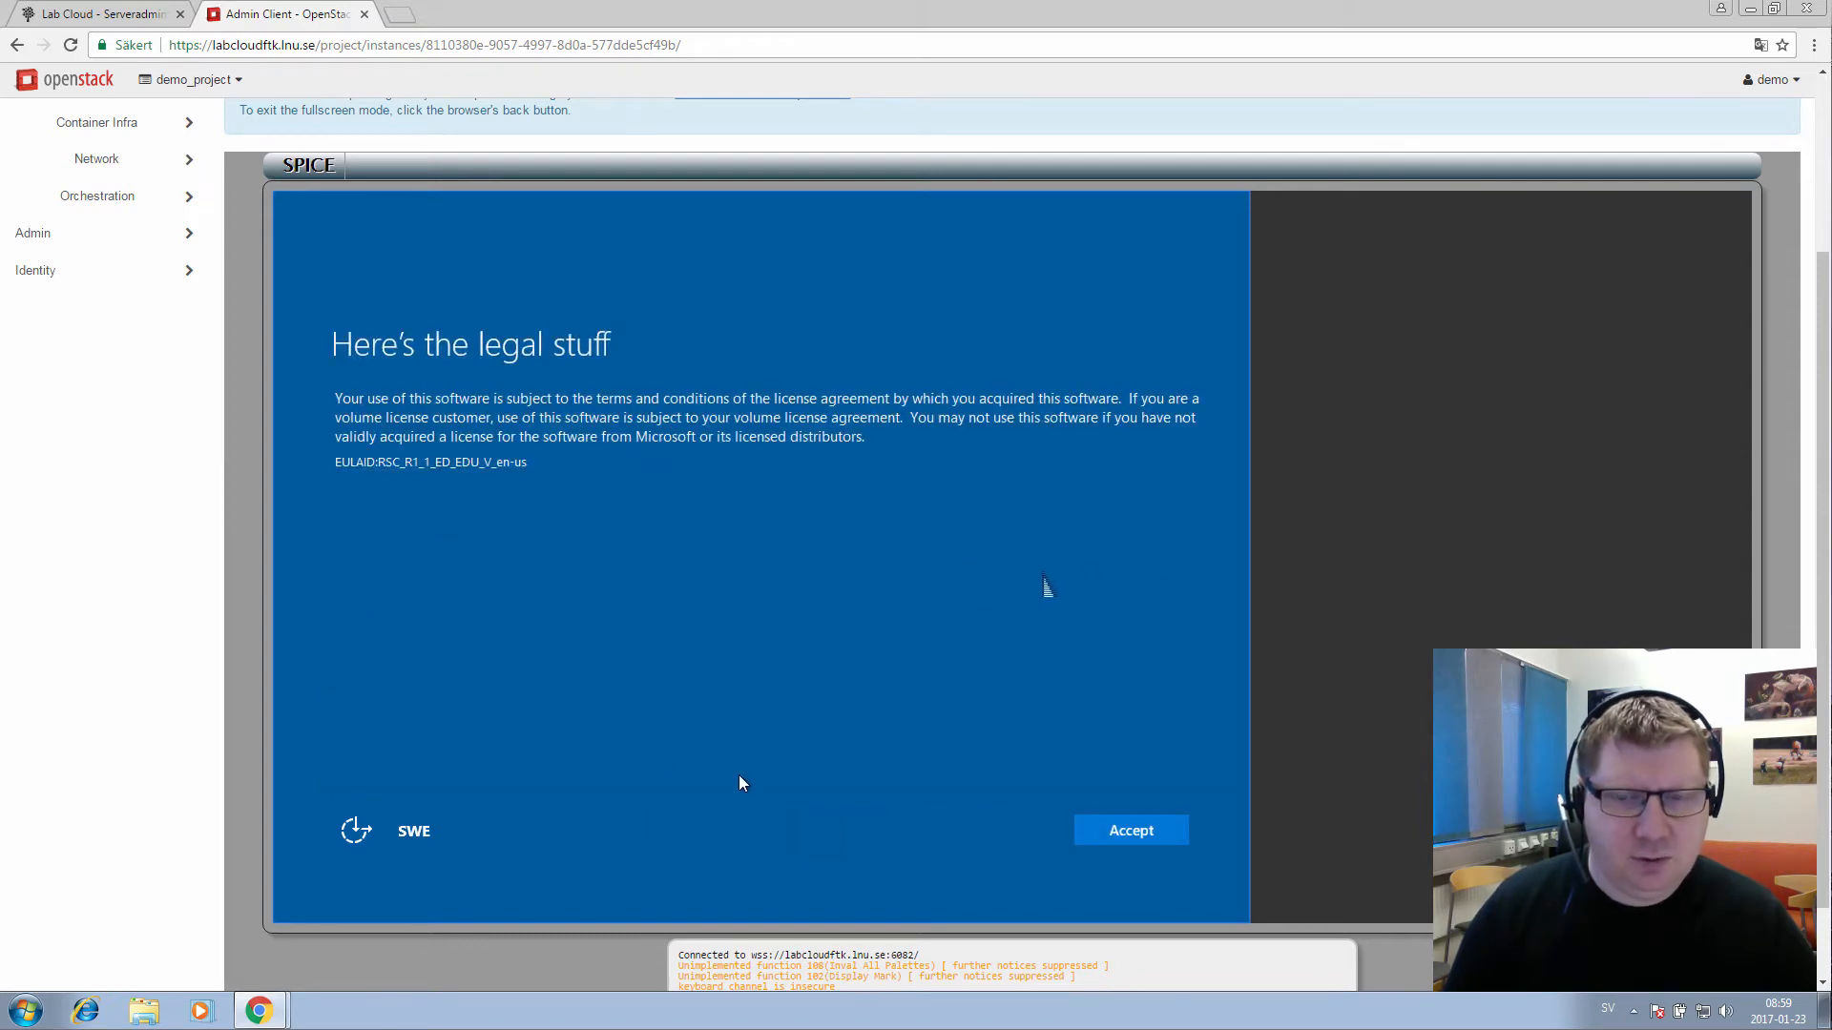
key(Return)
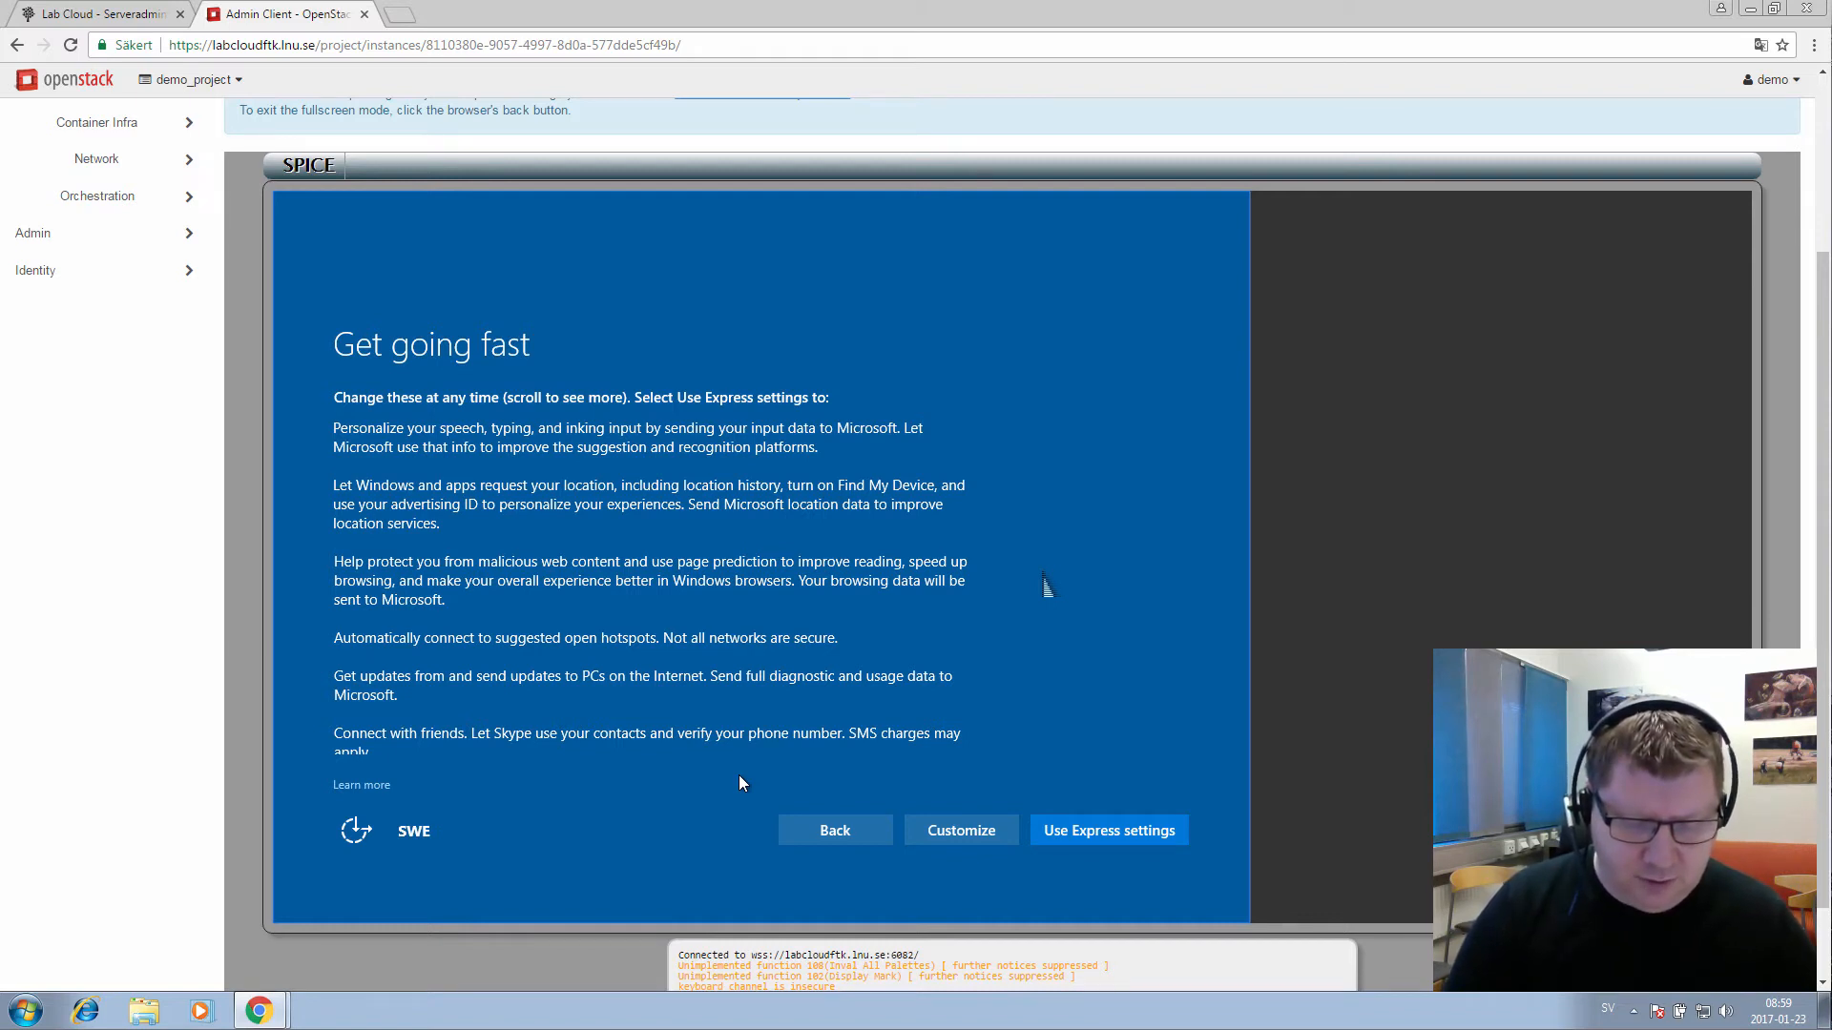
Accept express settings and choose joining a local Active Directory domain
key(Return)
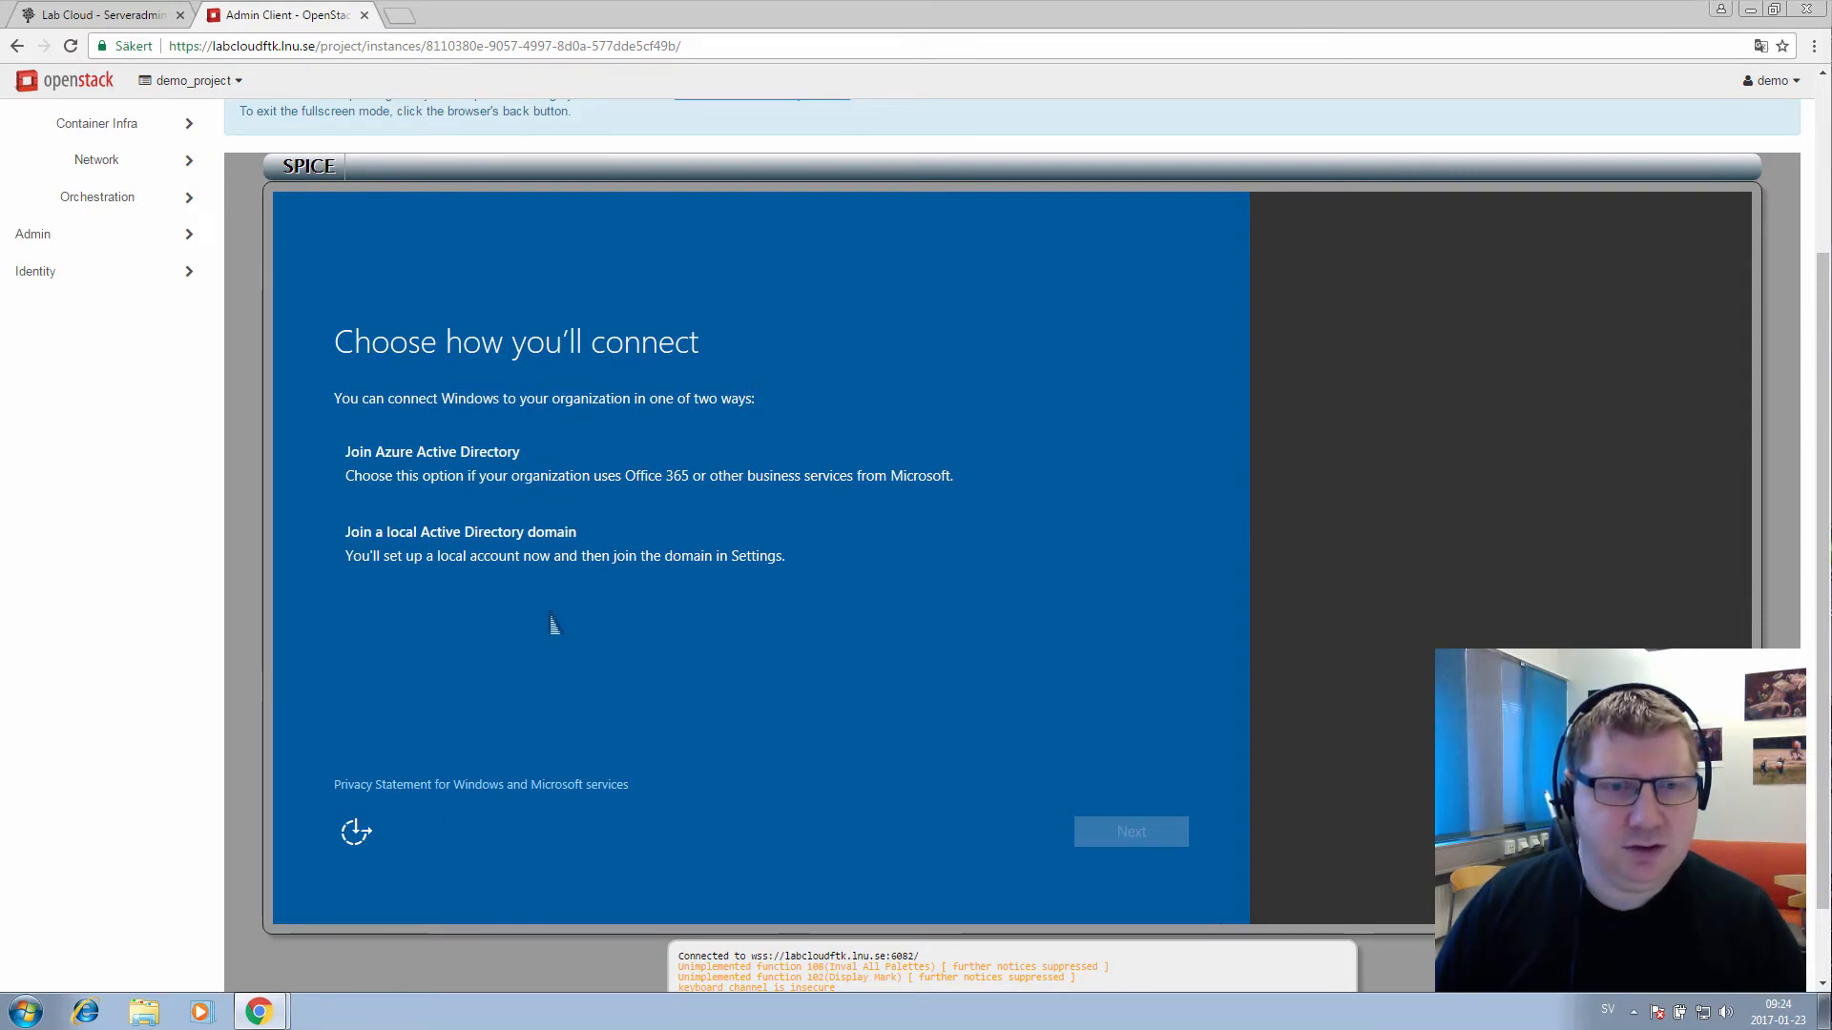
click(452, 541)
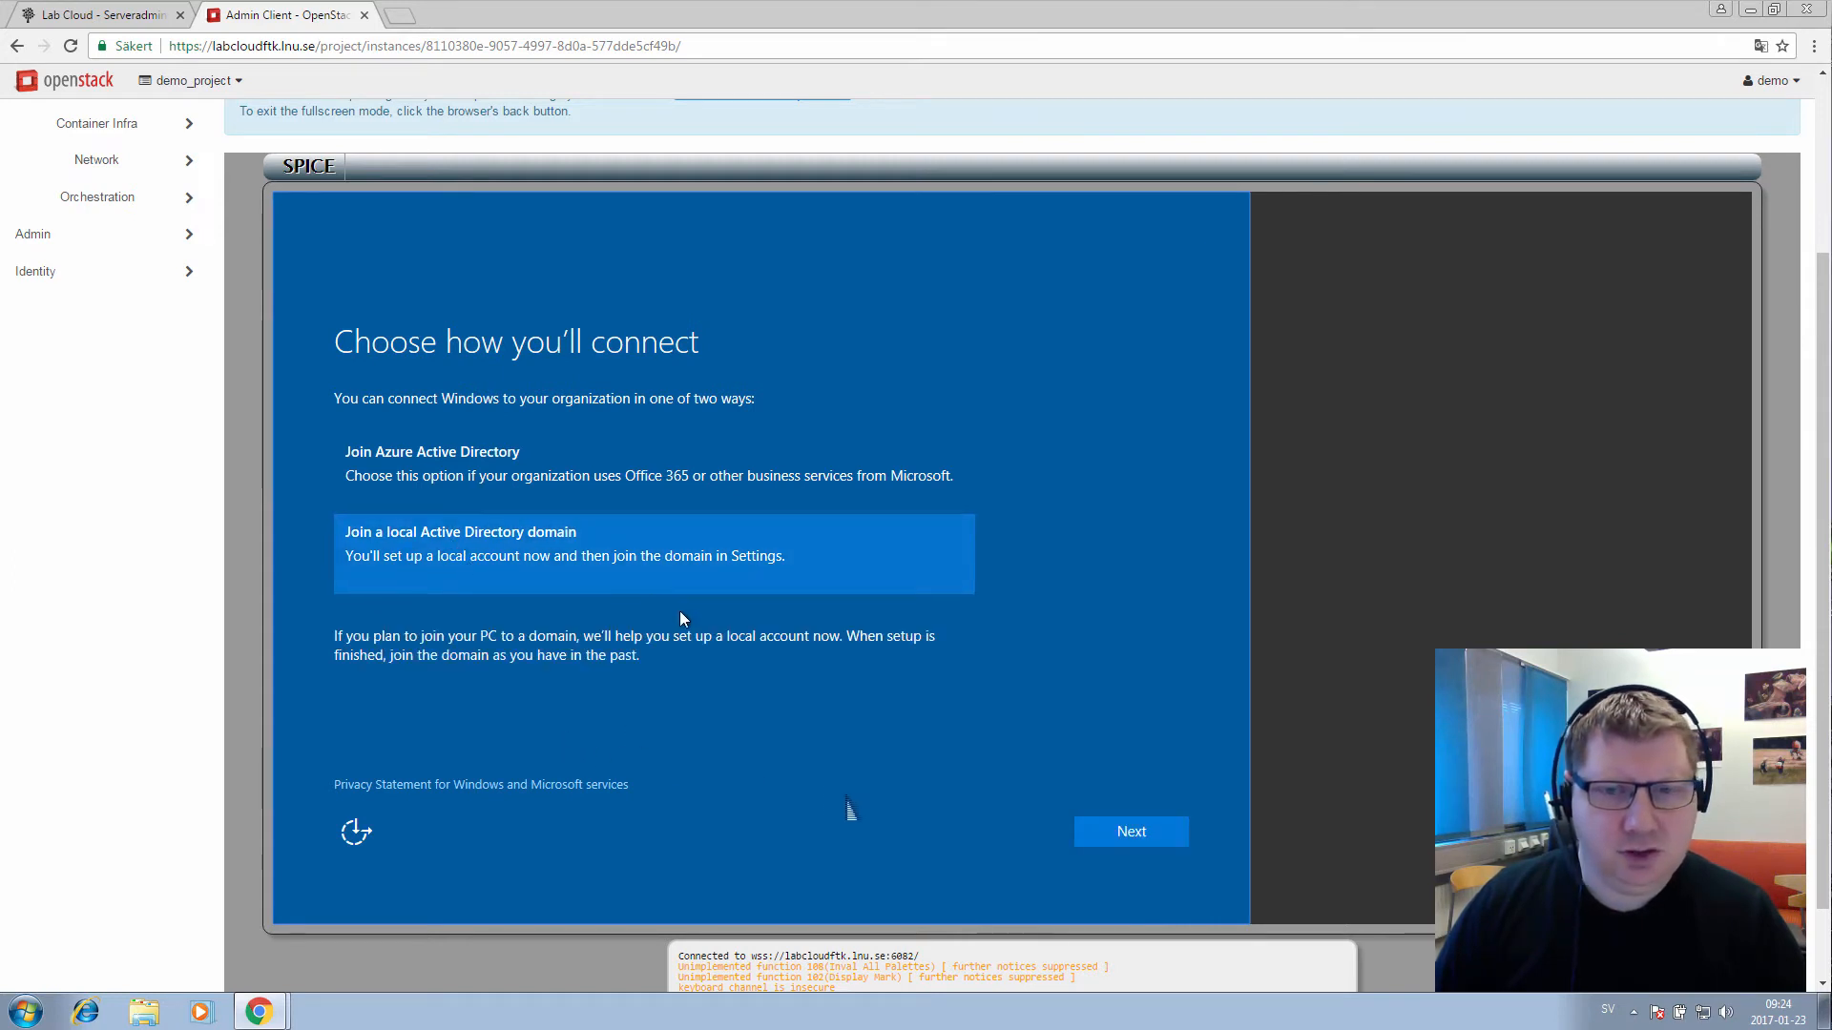
click(1152, 826)
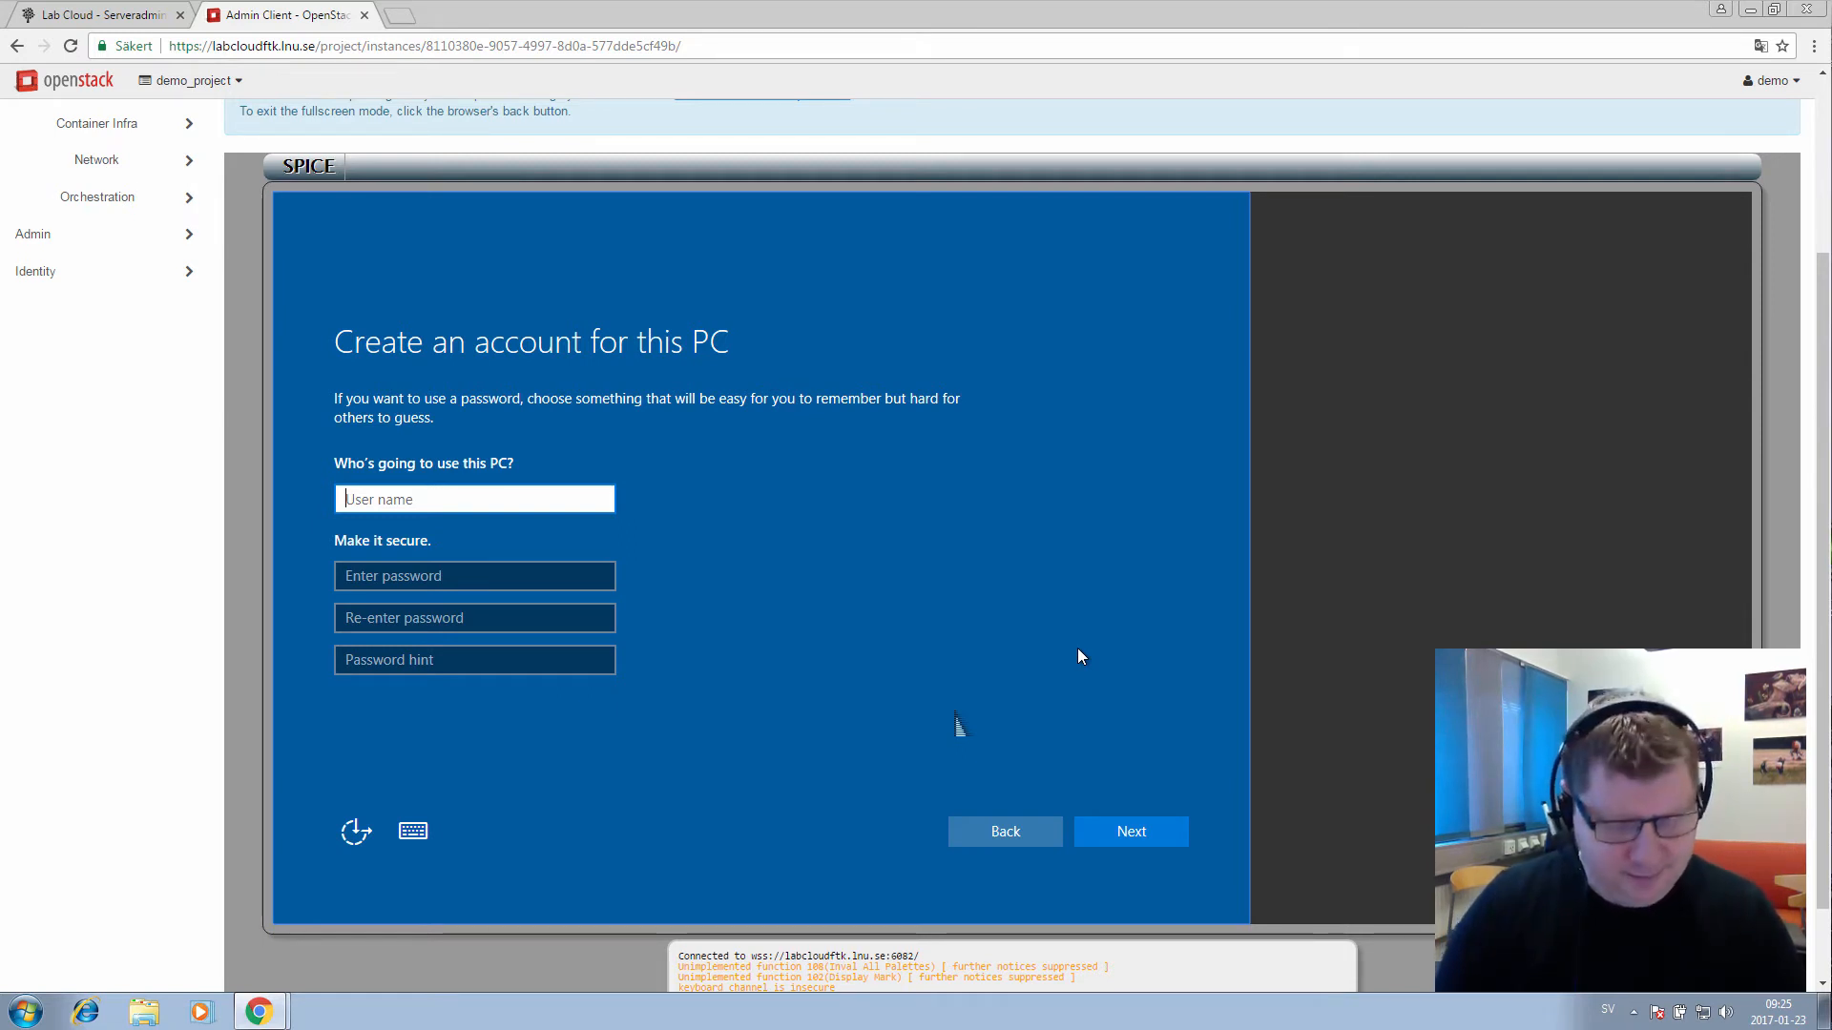
Enter the local account's user name and delete the stray characters typed after it
text(jacobadmin)
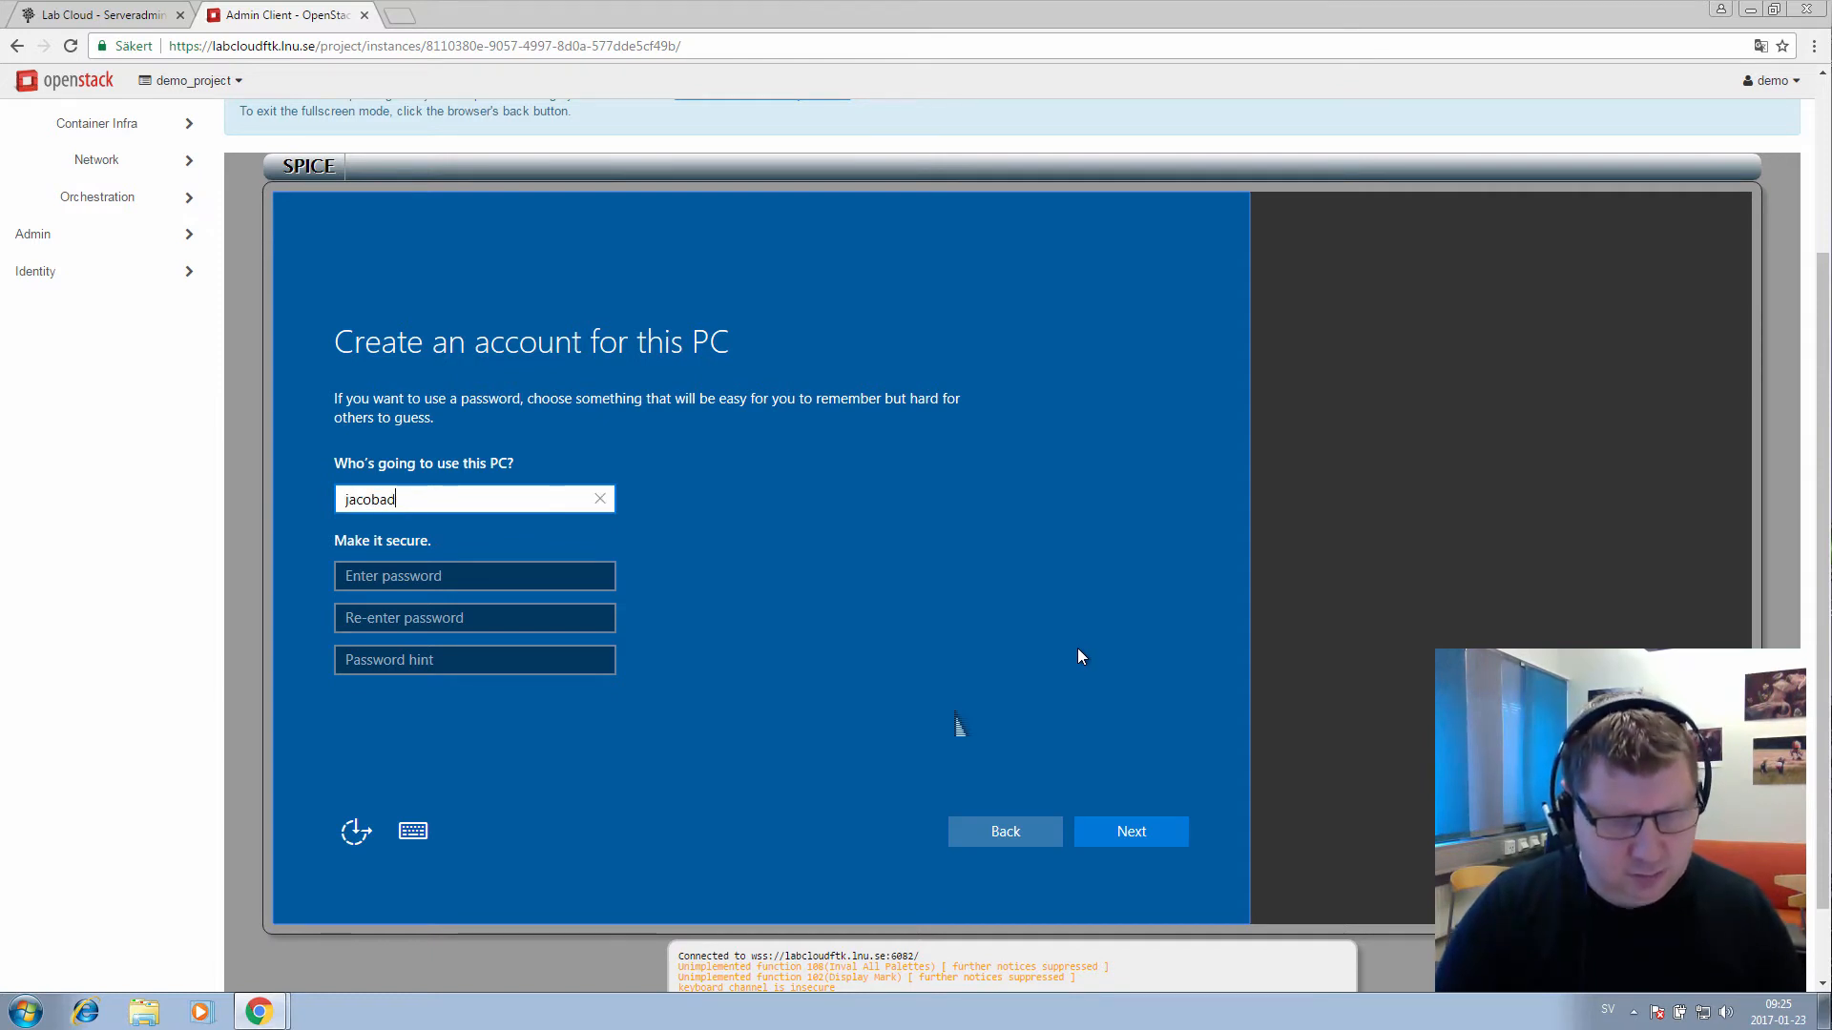
key(Tab)
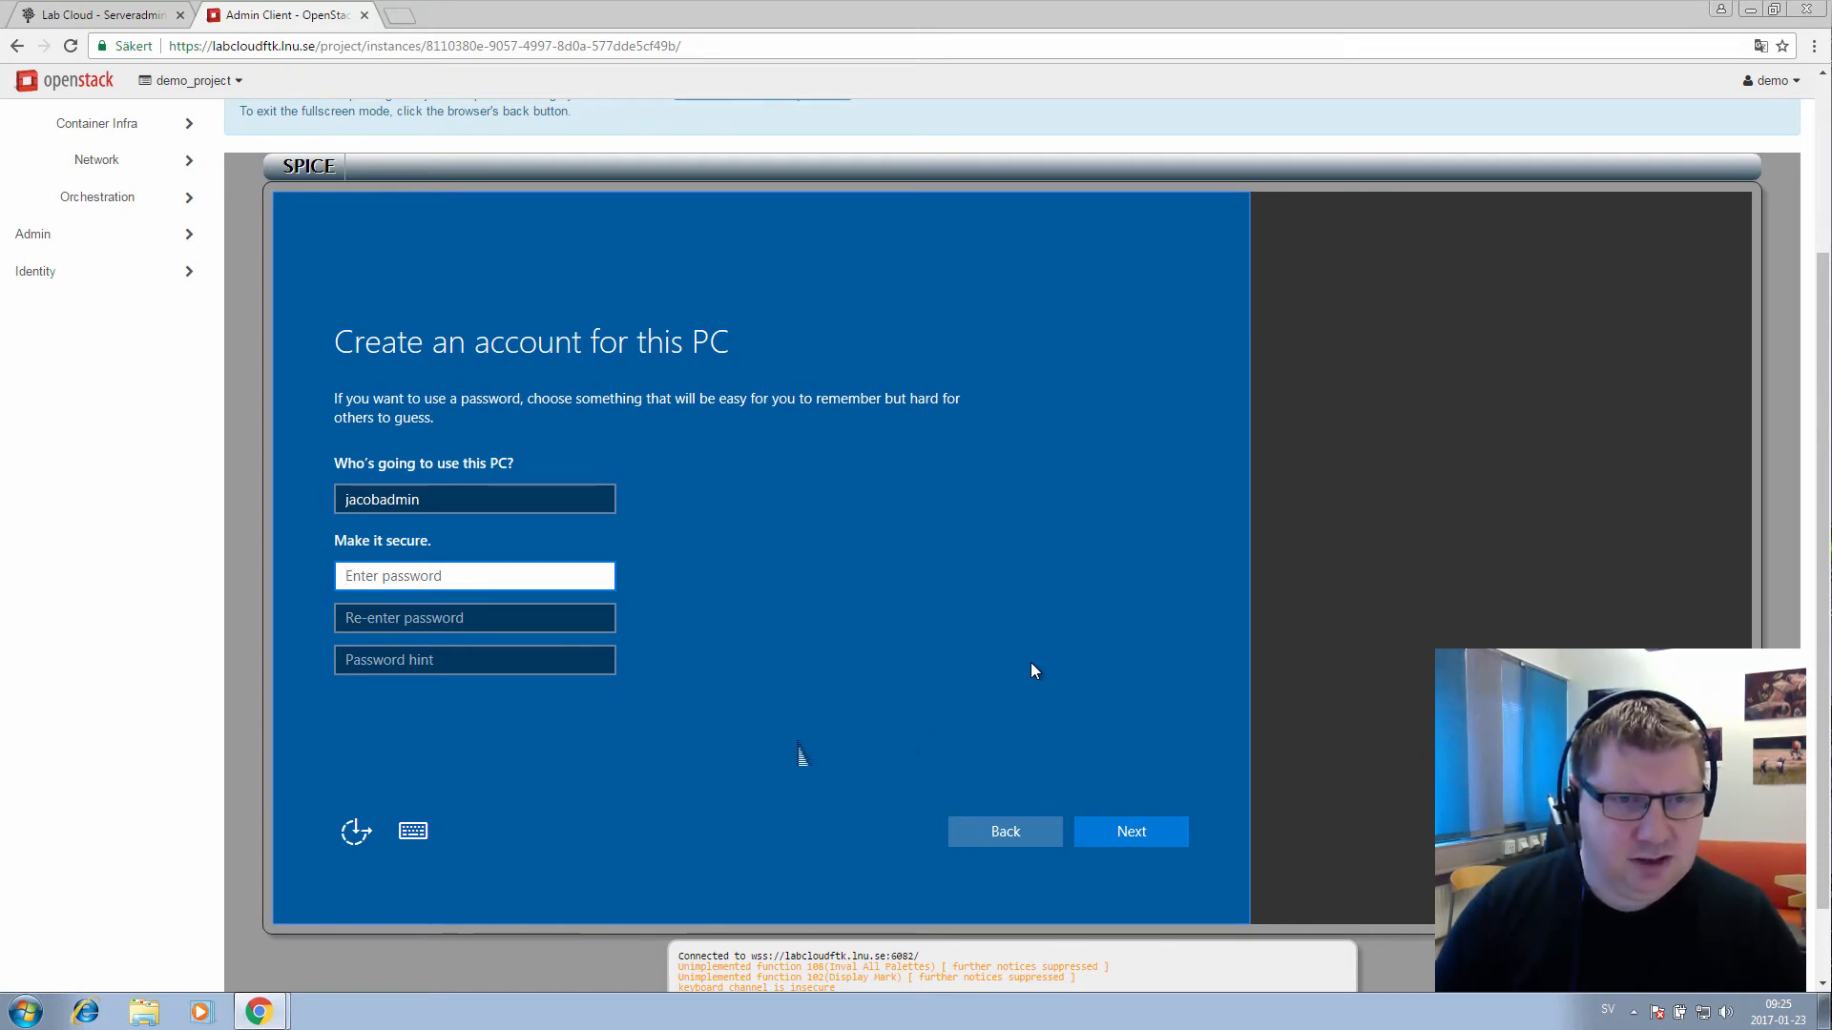
click(425, 826)
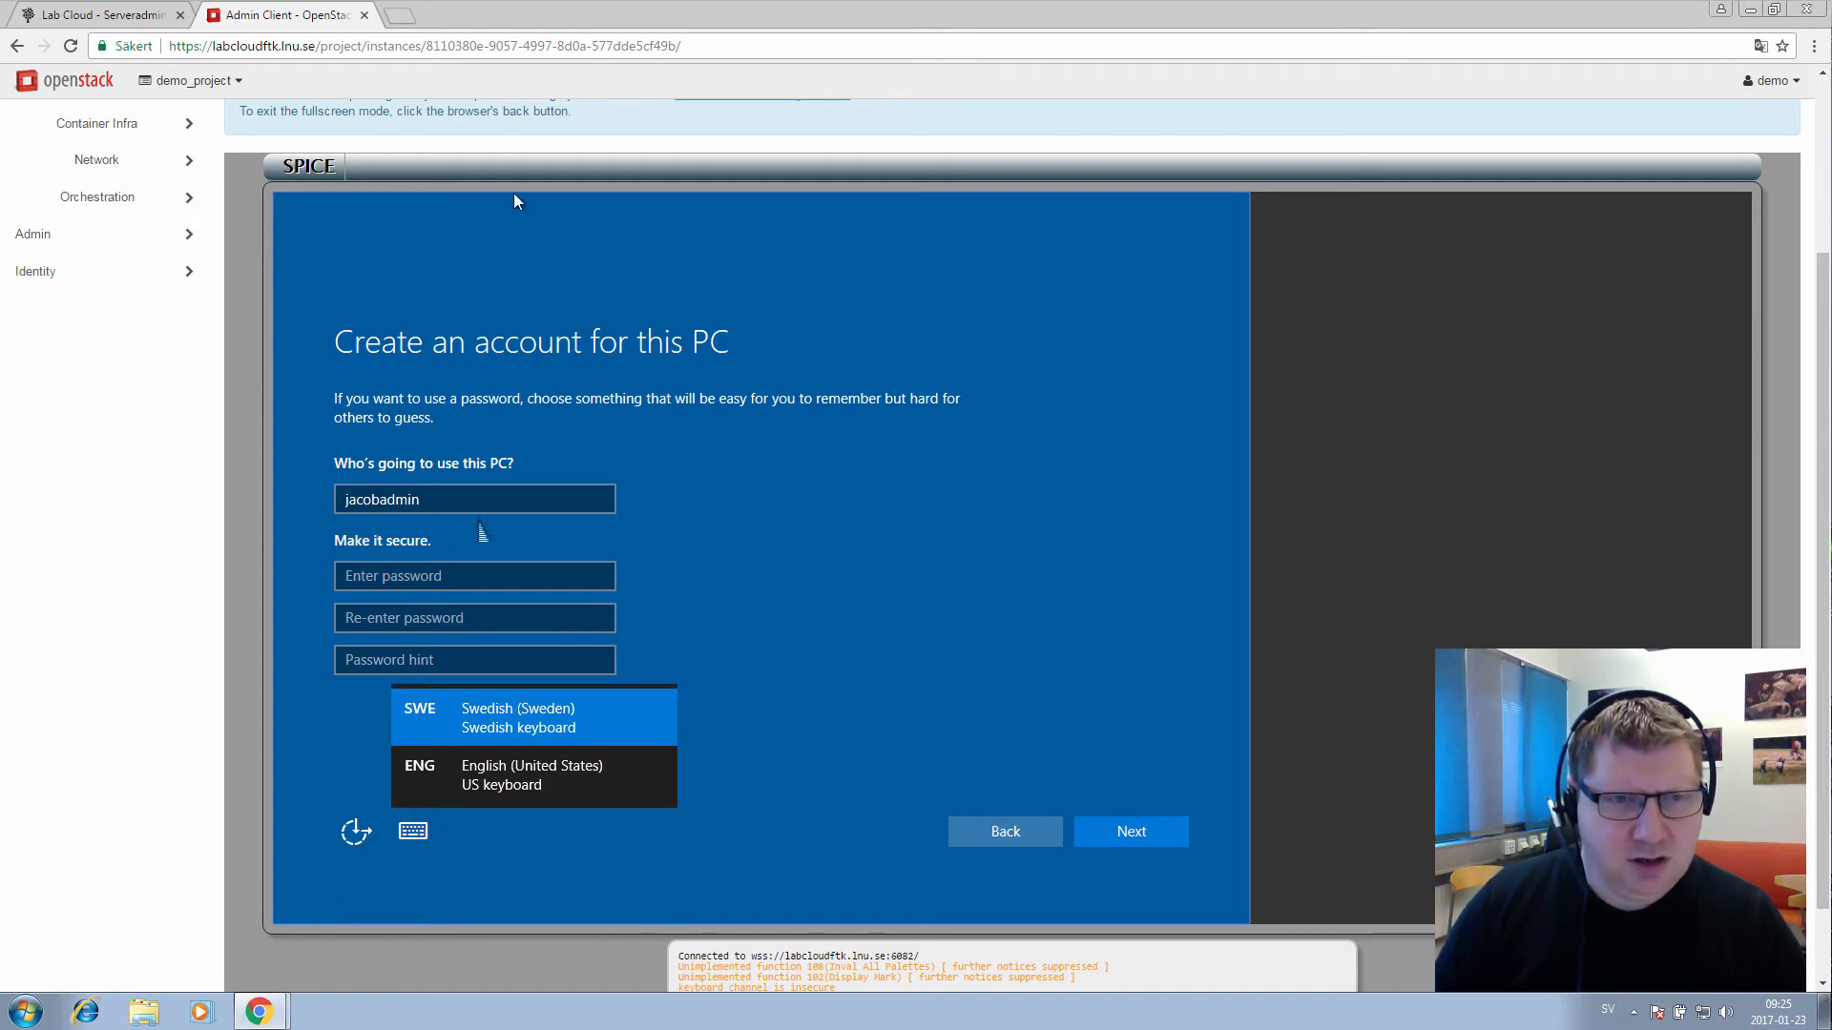
click(639, 198)
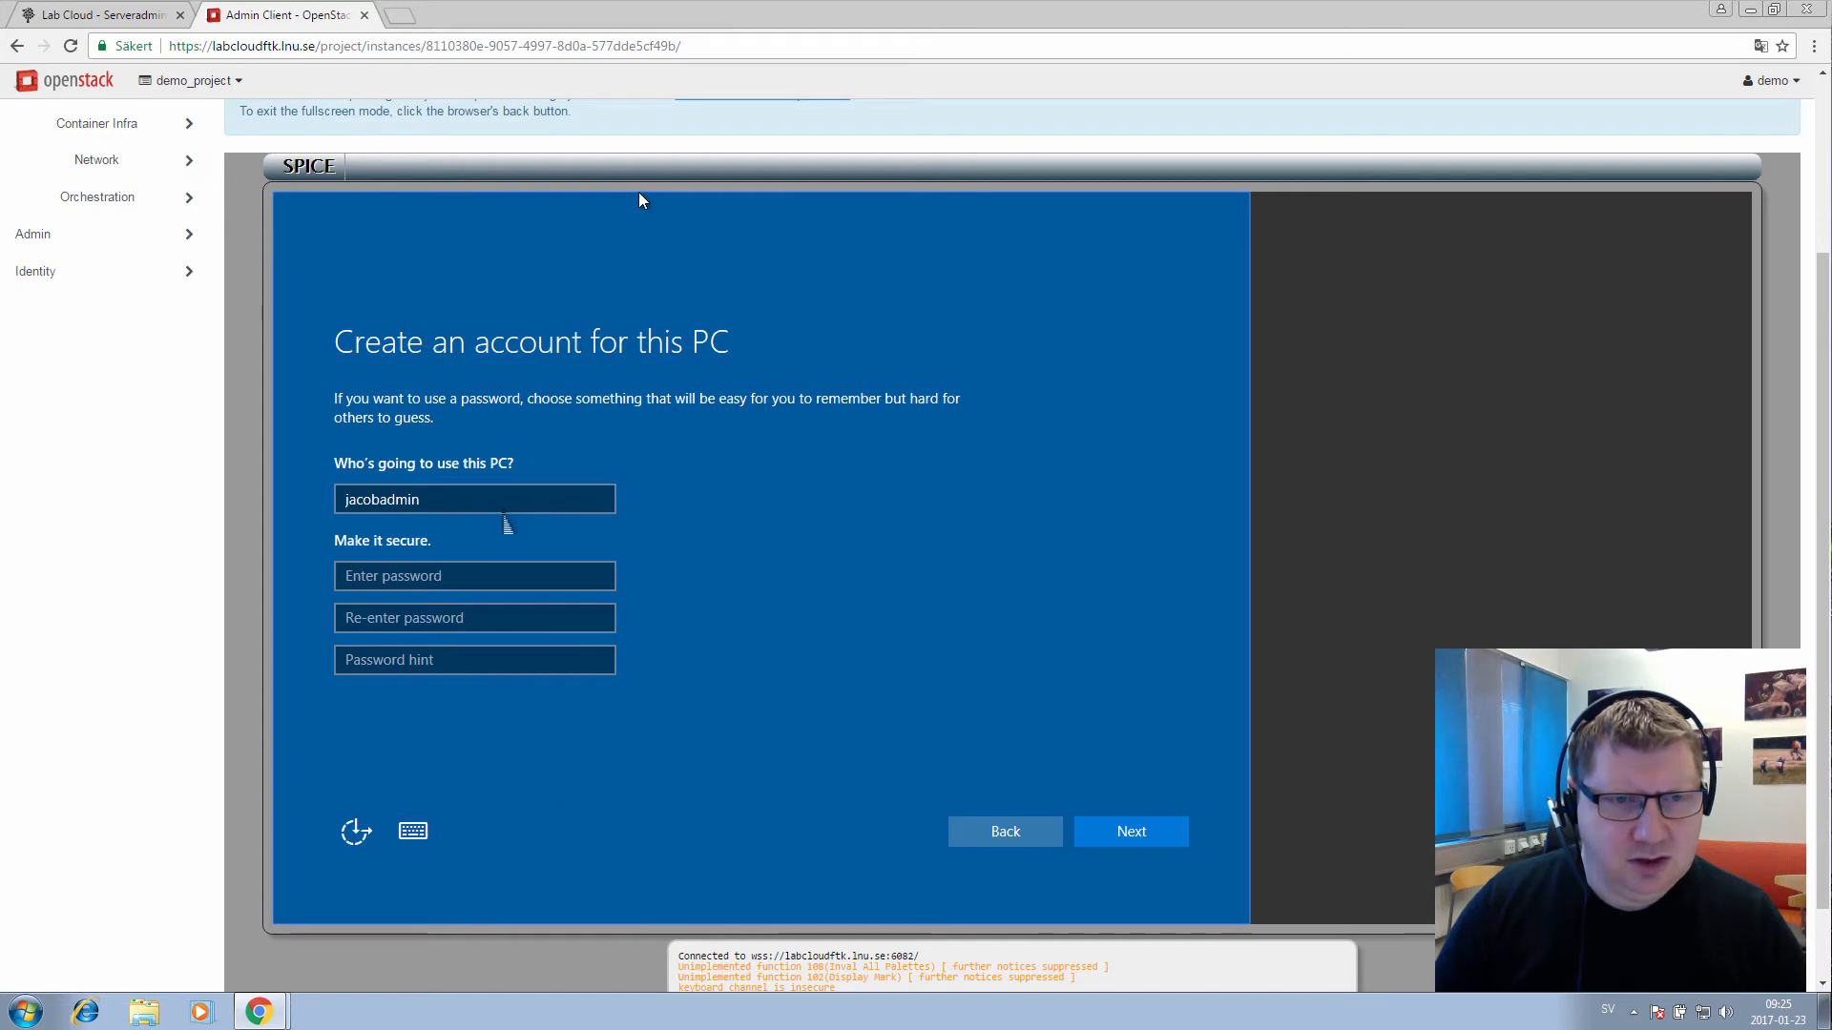
click(552, 501)
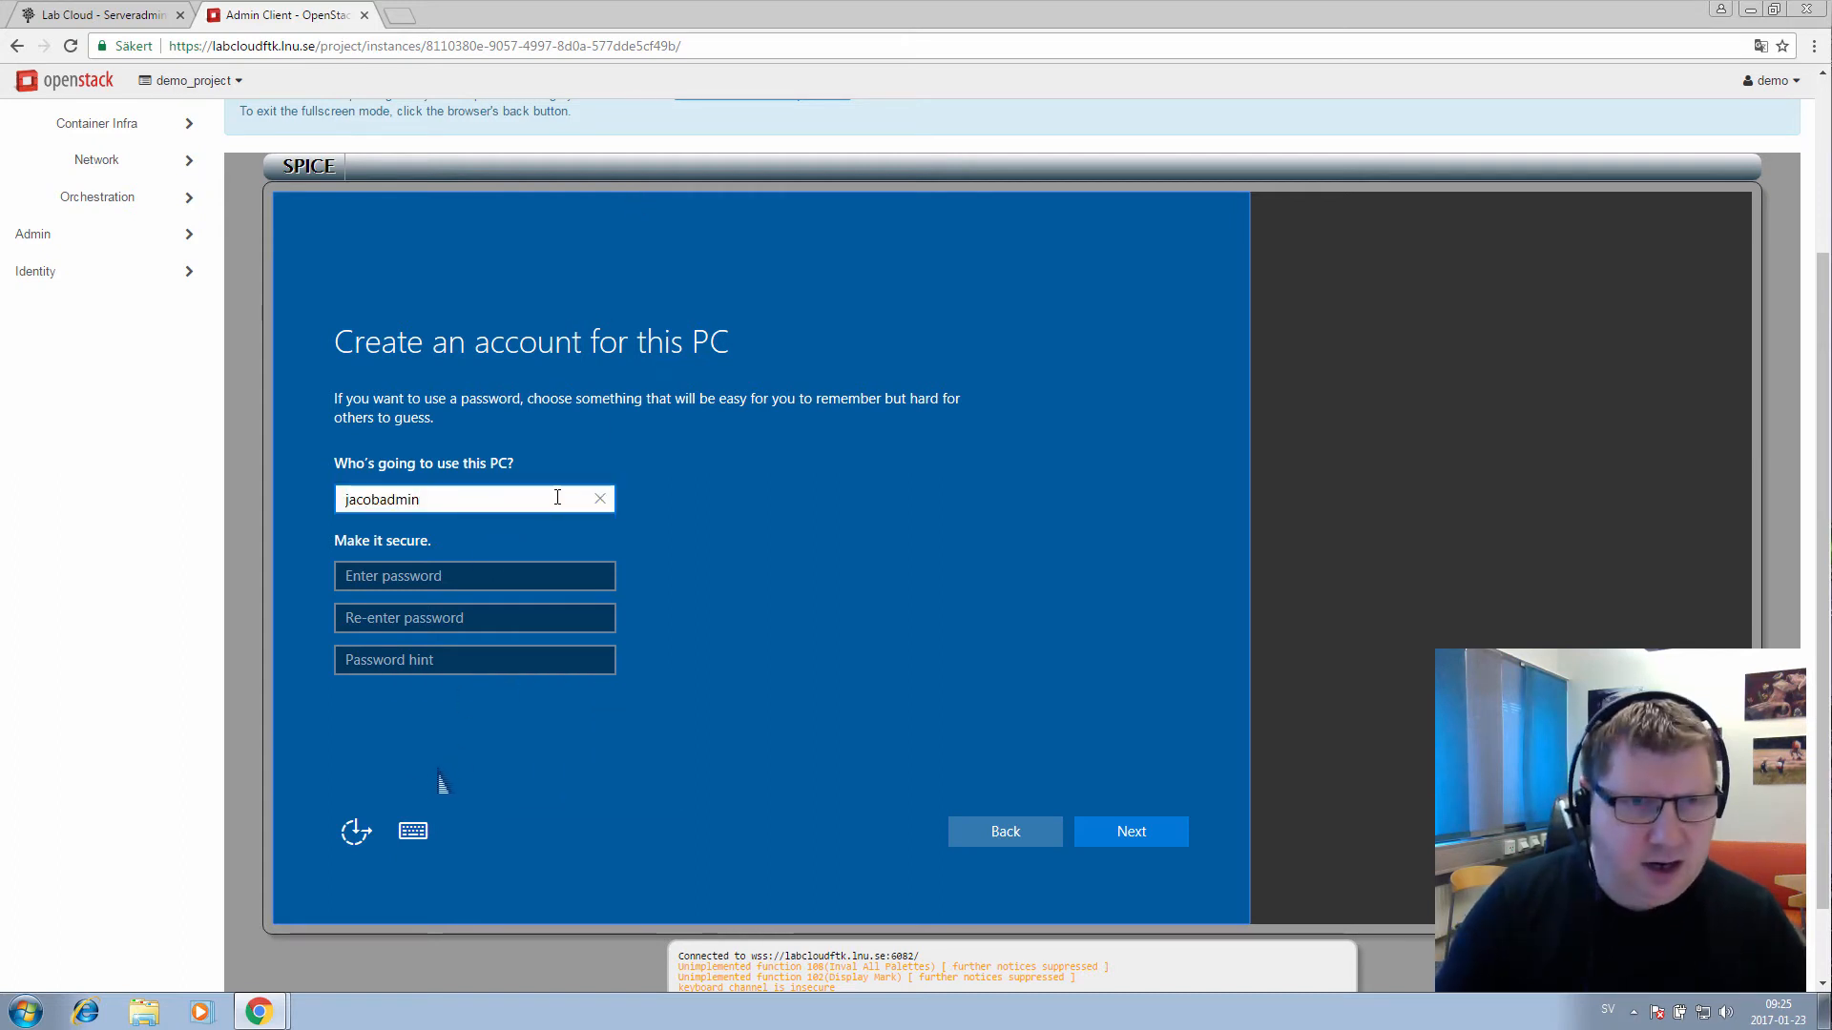
text(ä)
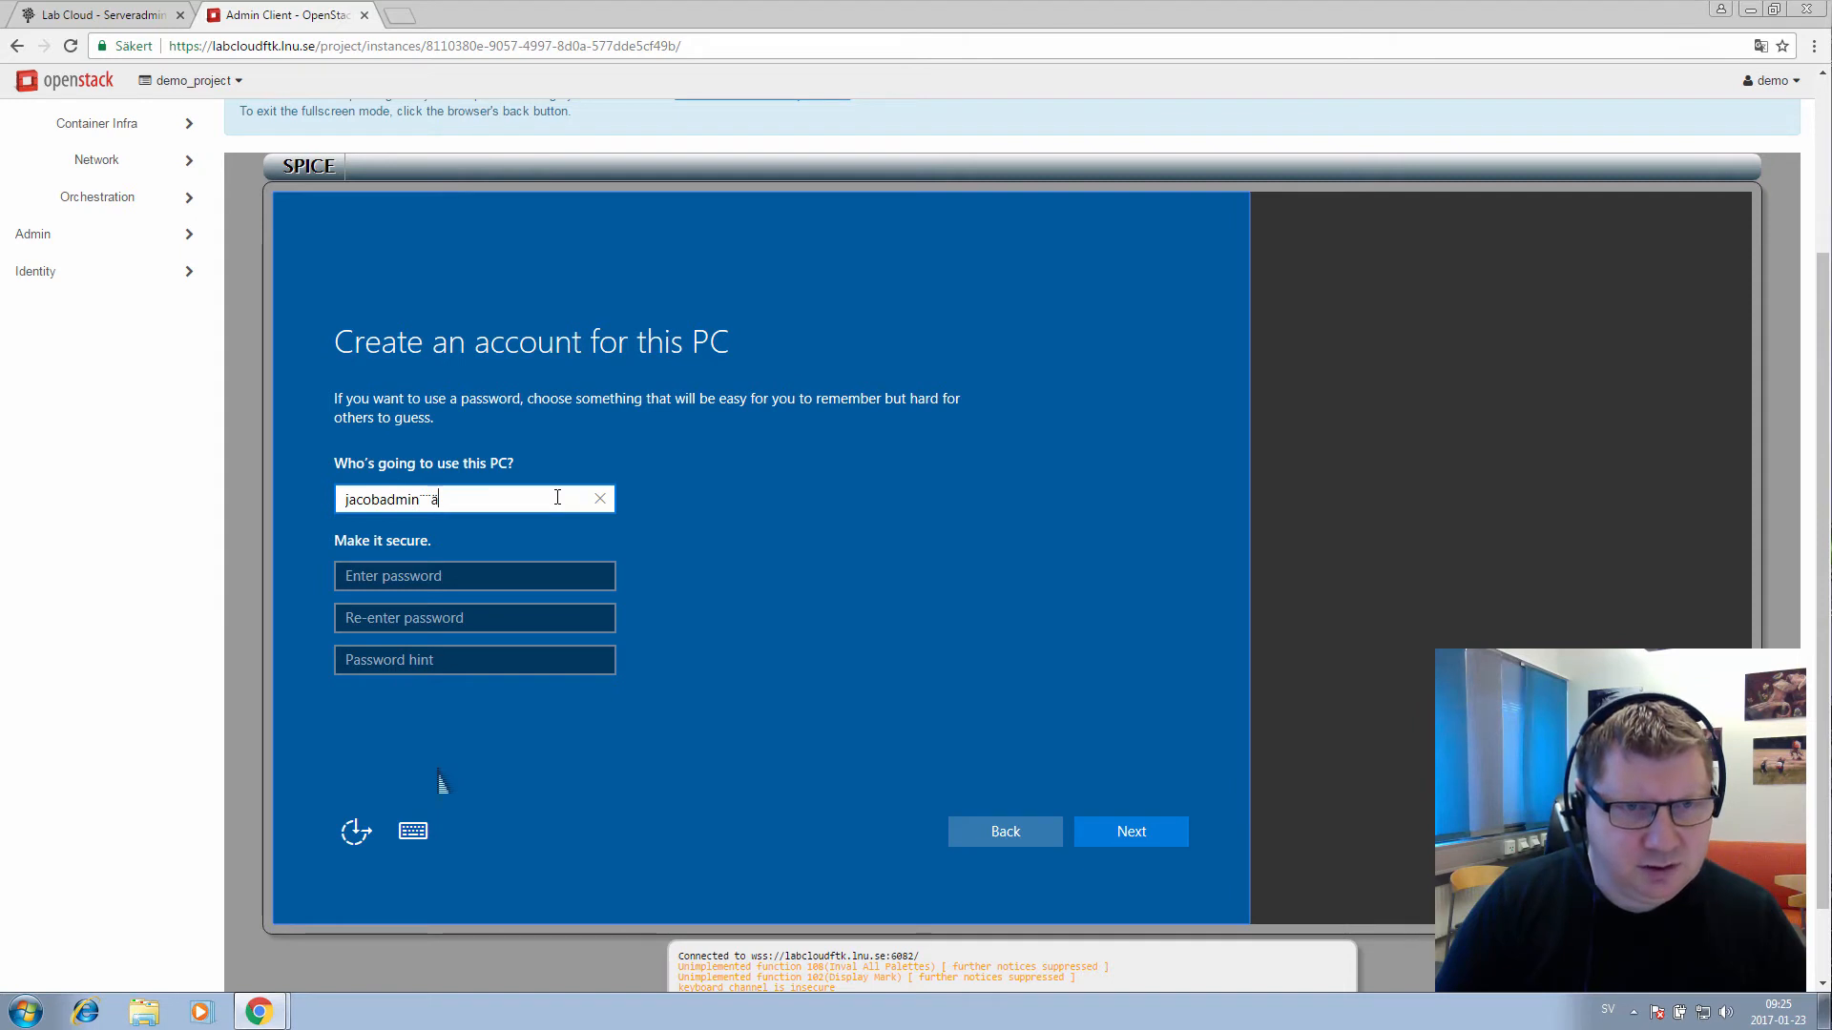
text(§¨ä)
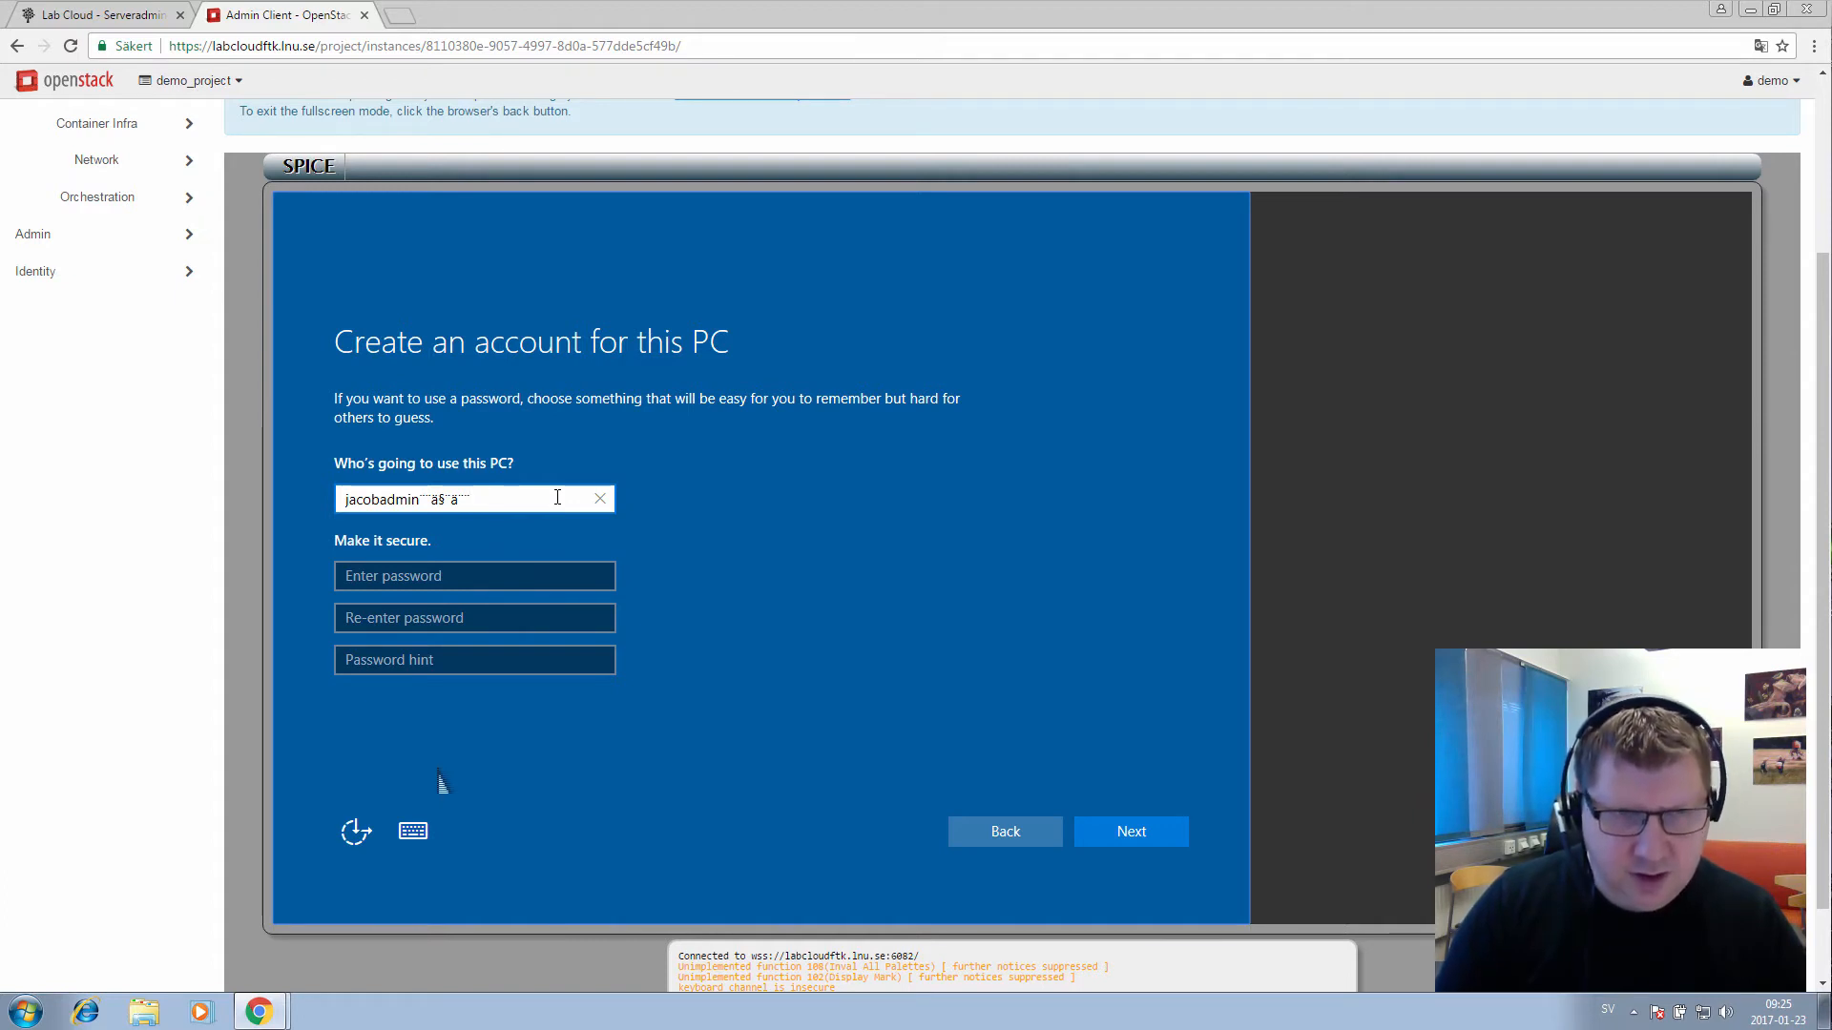
key(BackSpace)
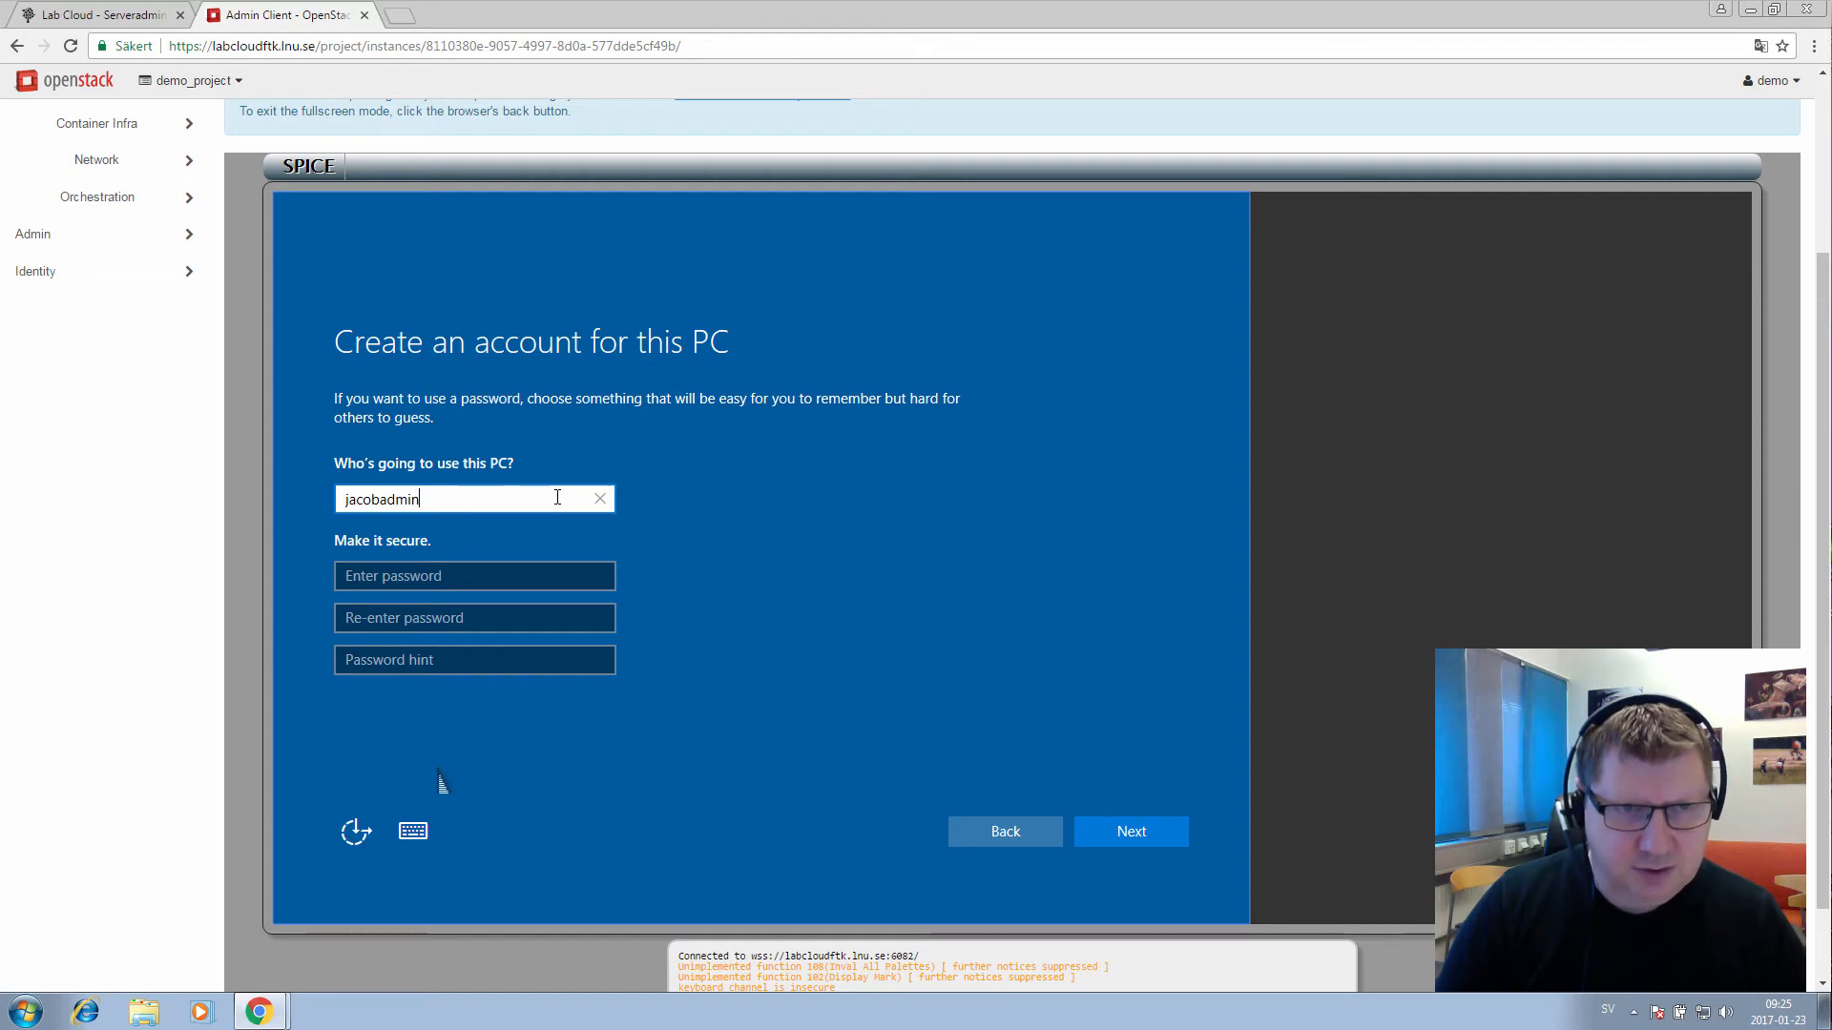
text(¨o)
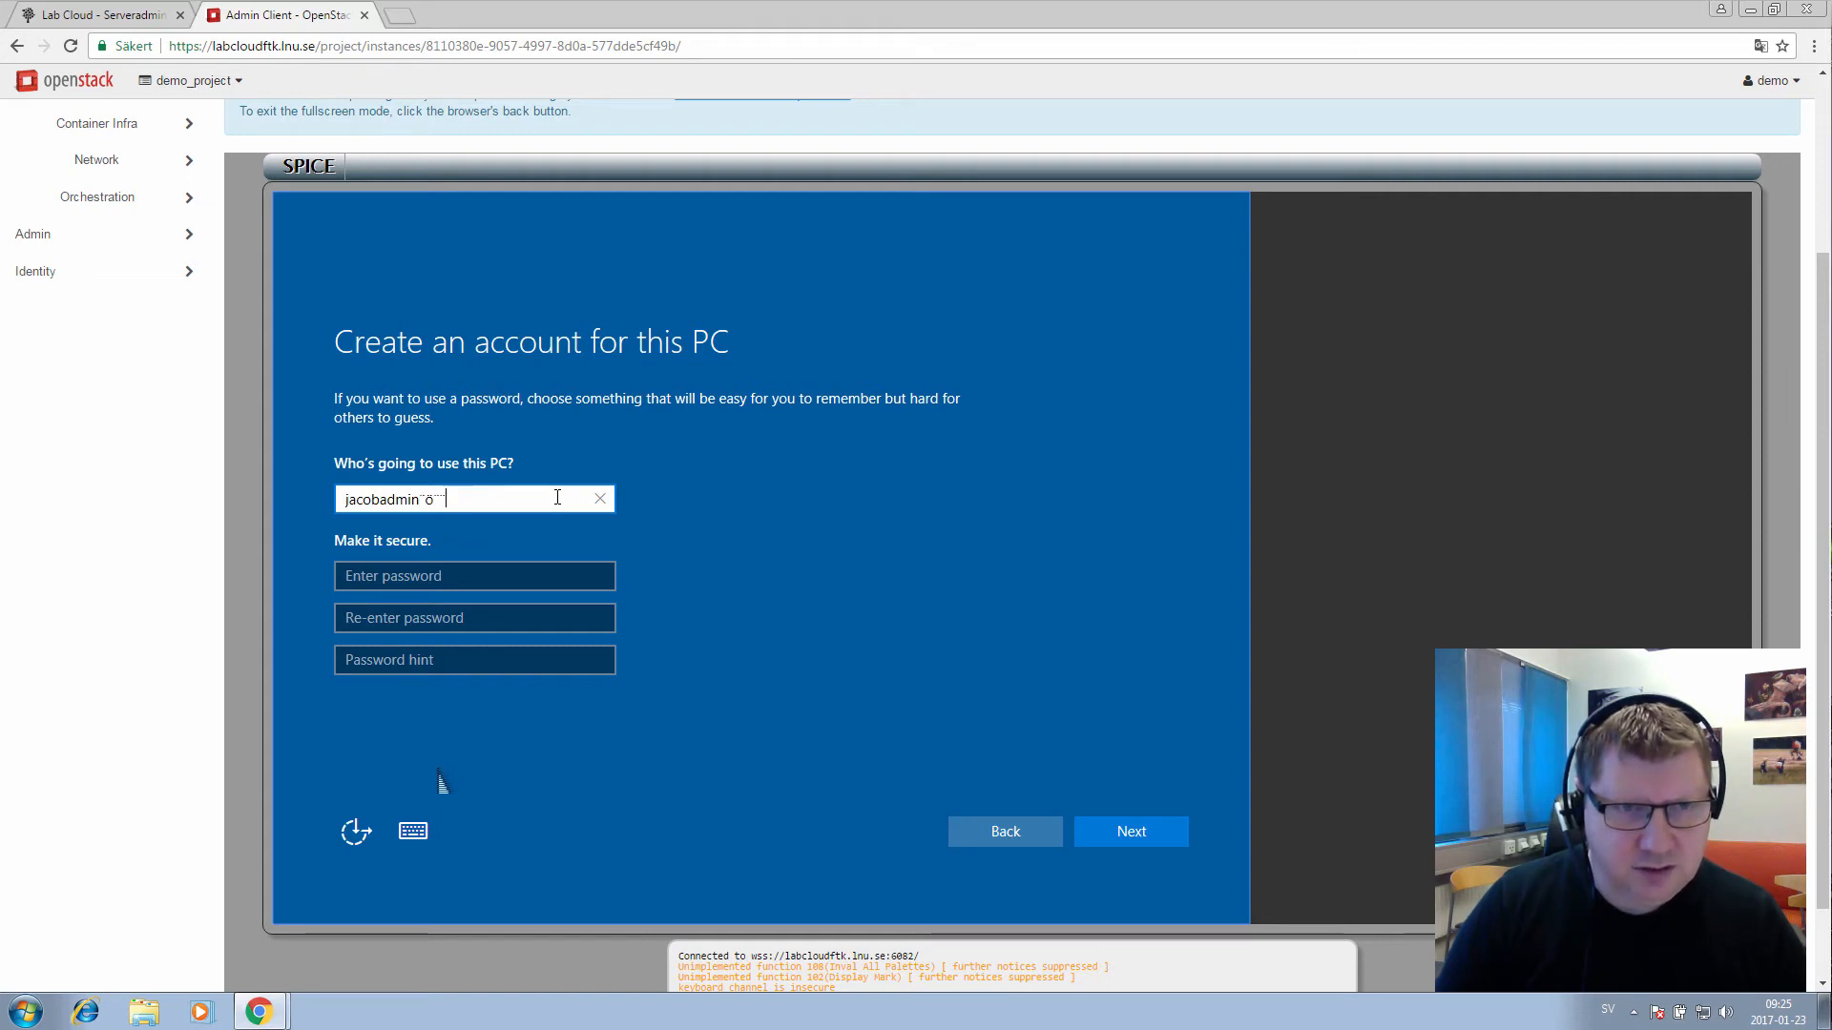
key(BackSpace)
key(BackSpace)
key(BackSpace)
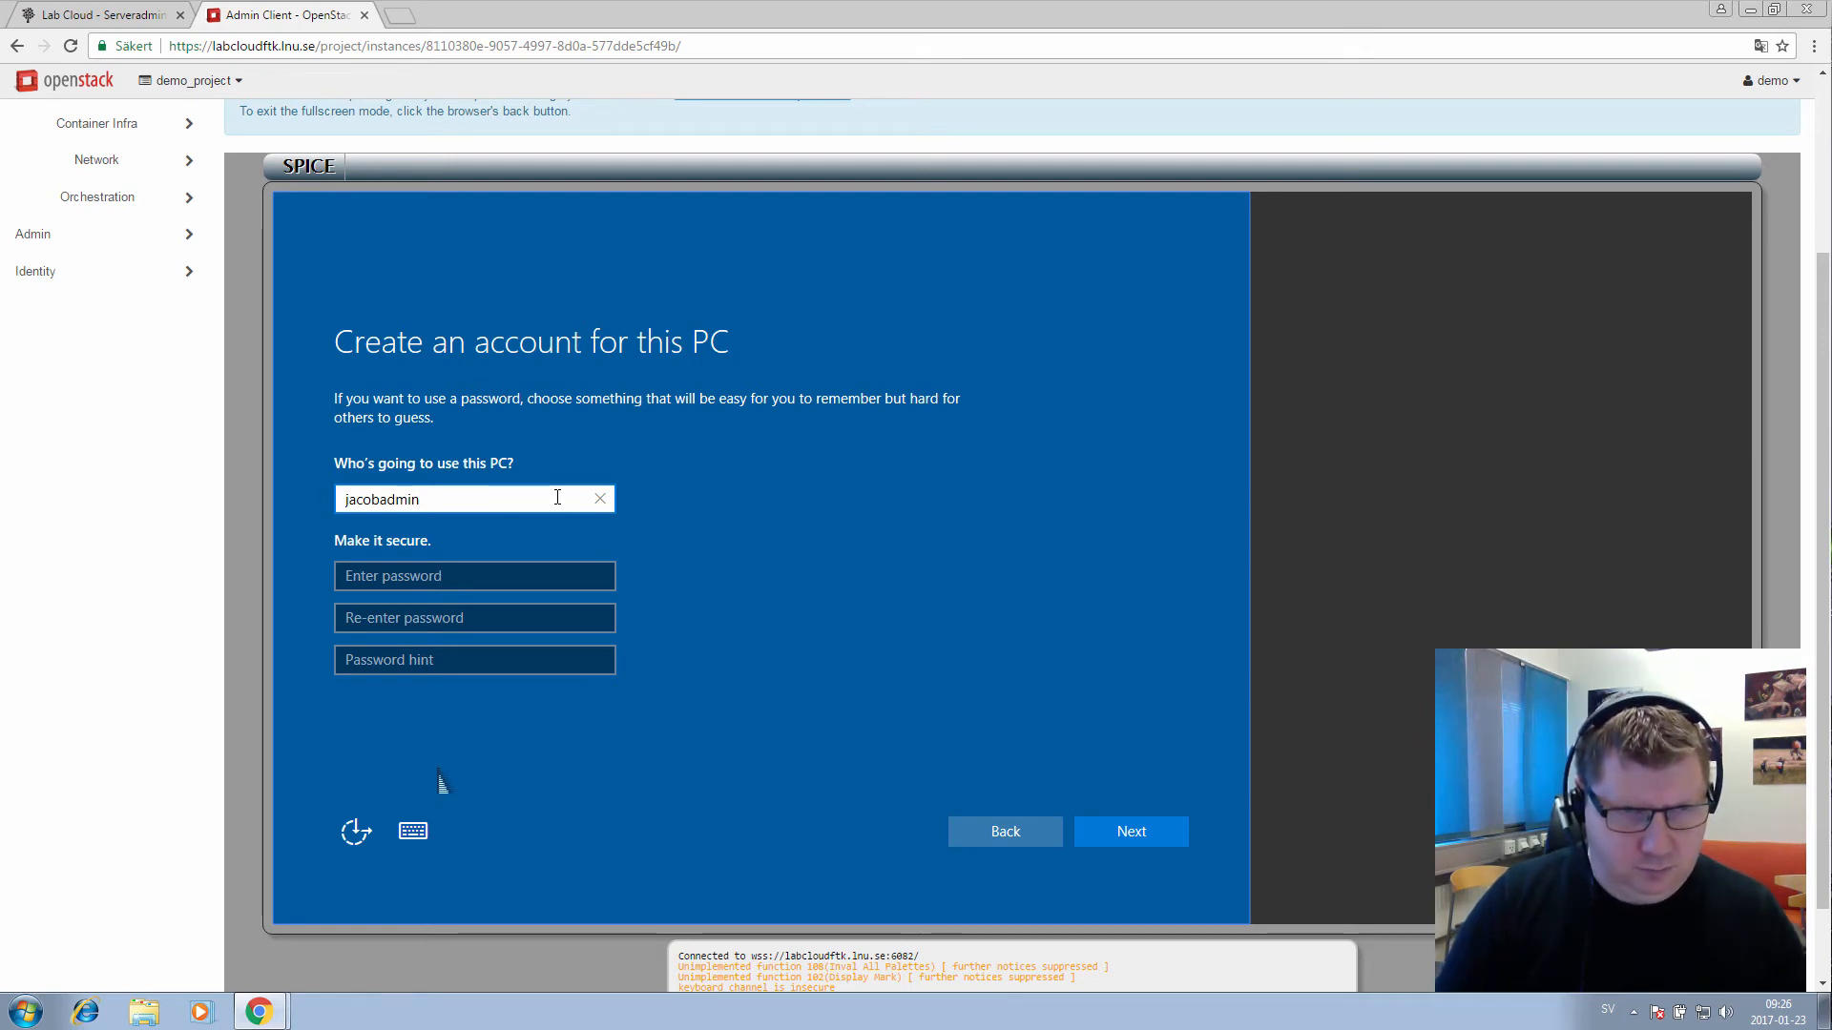
key(Tab)
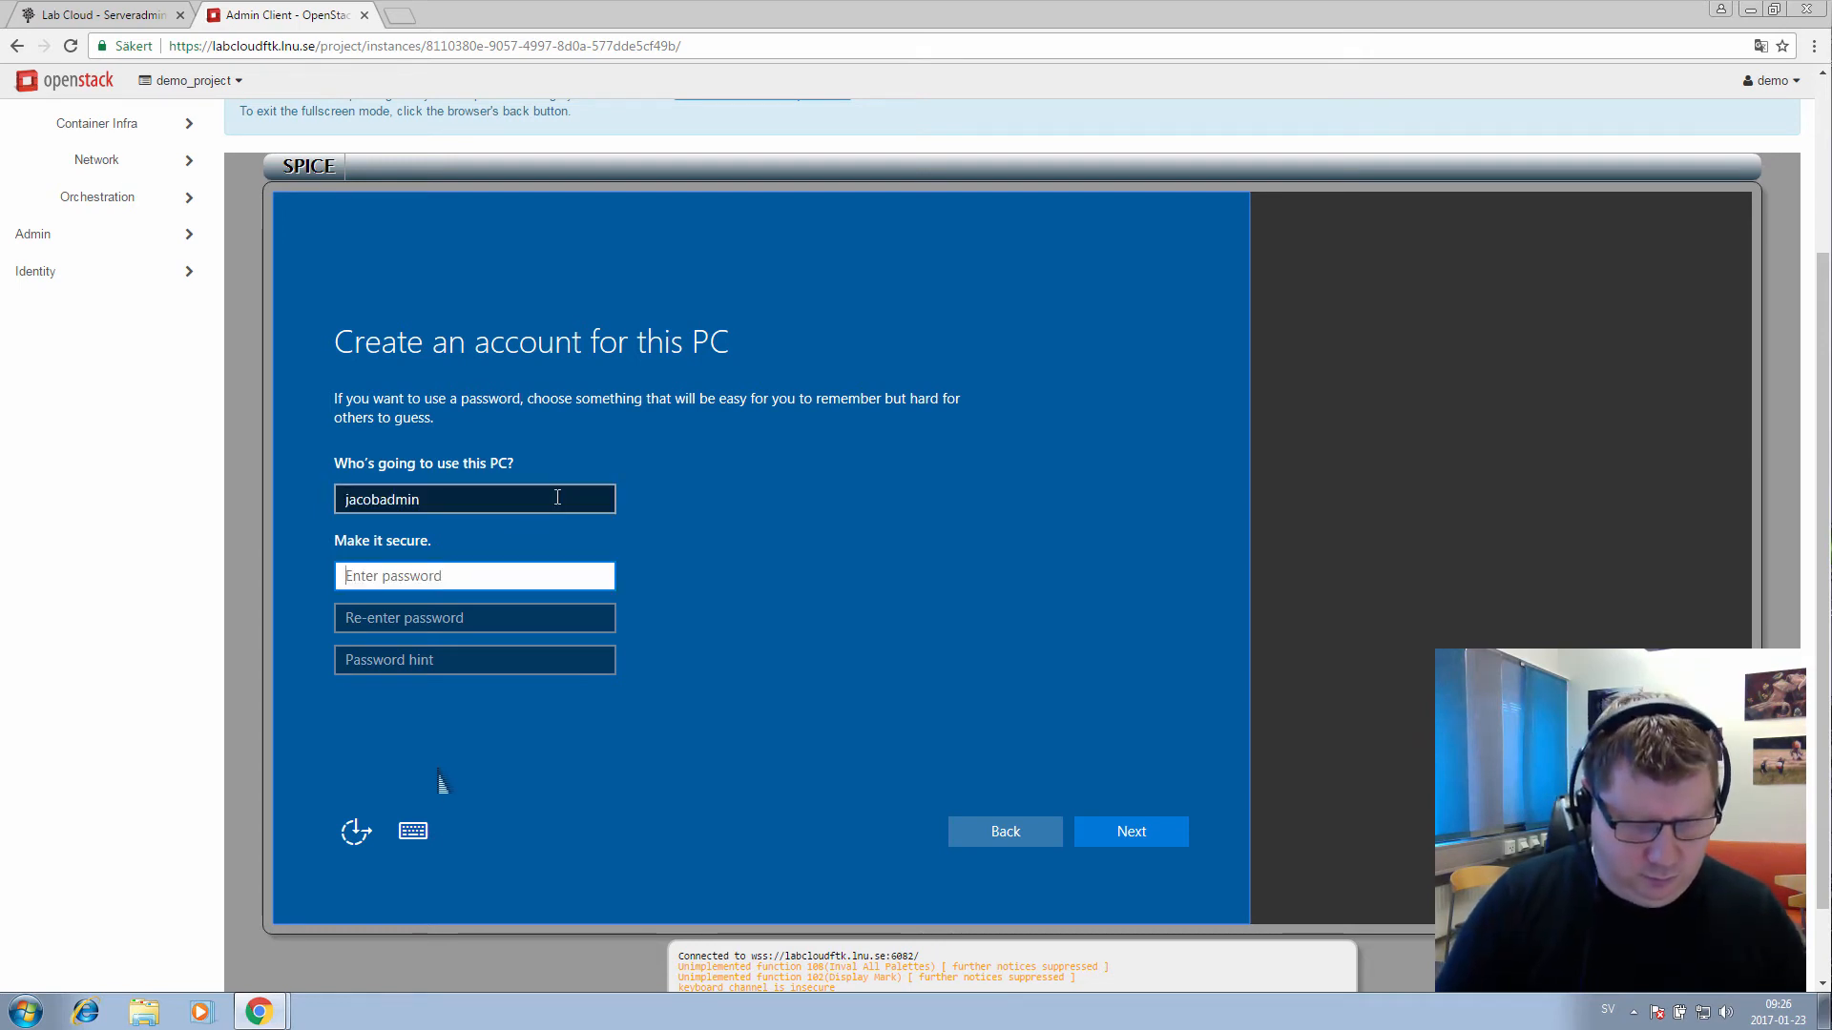
Enter the account password twice plus a password hint, then submit the form
text(*****)
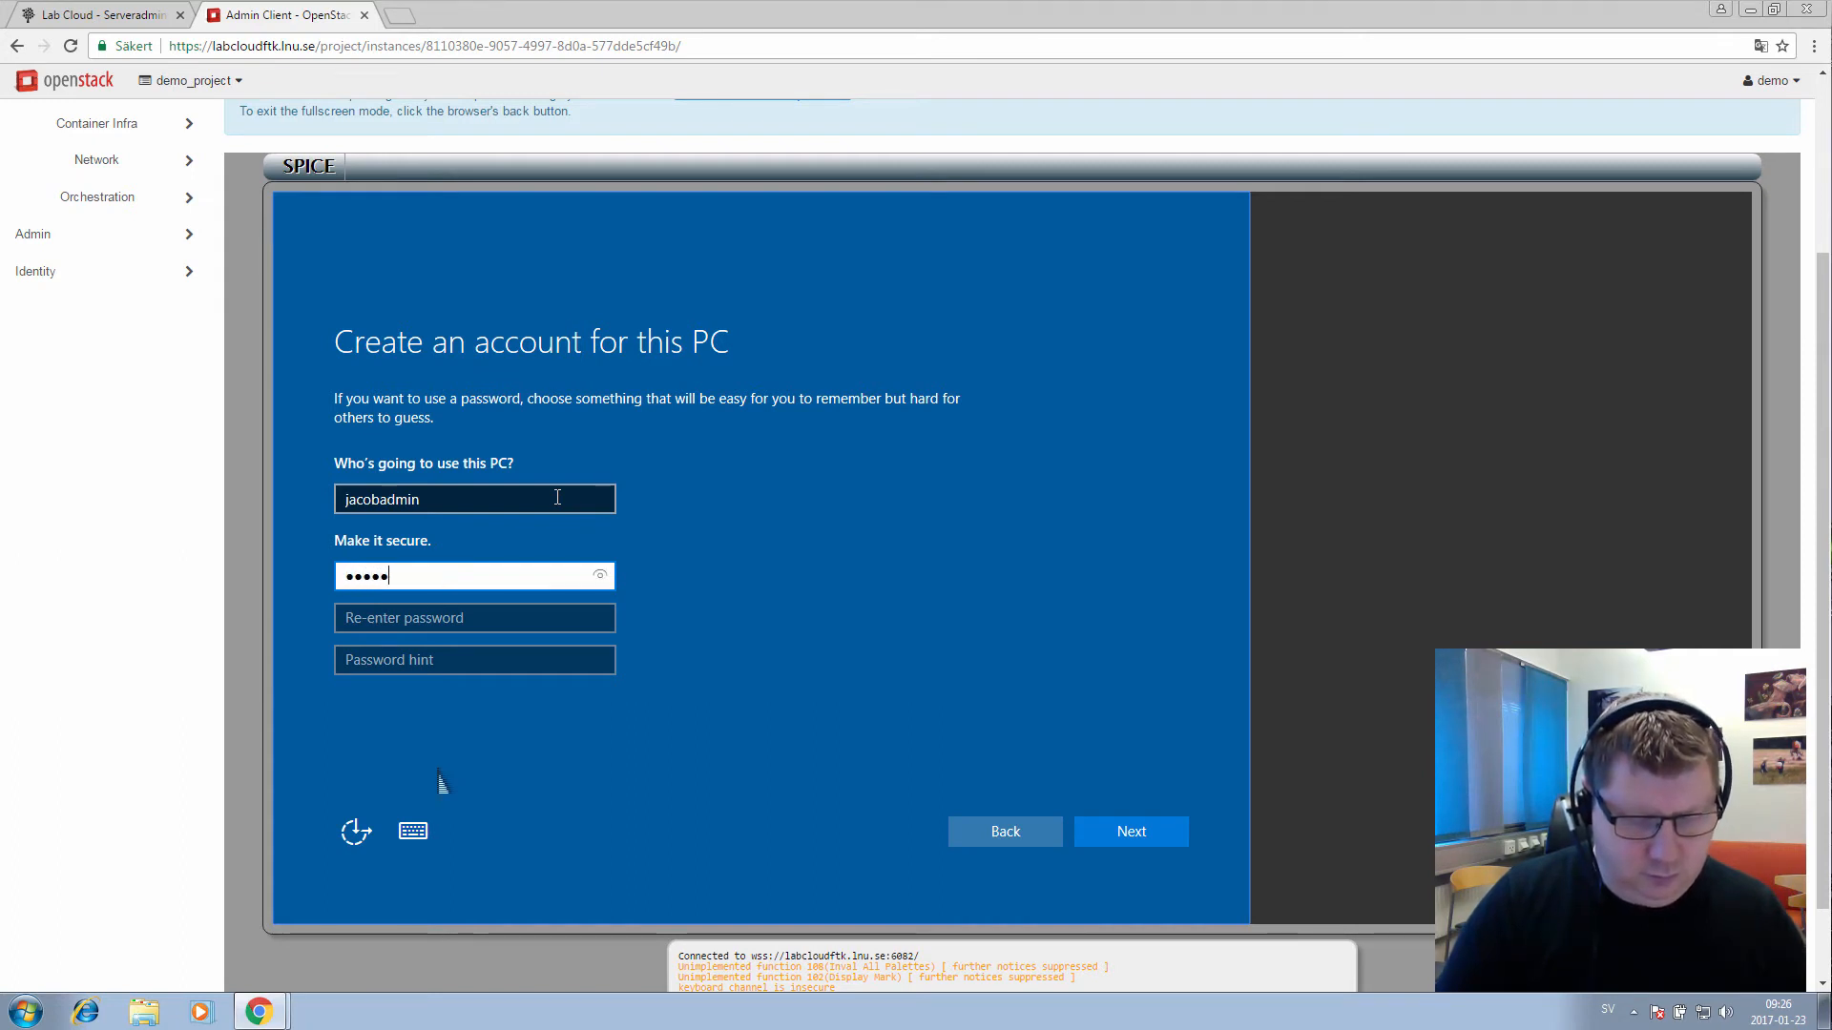
text(***)
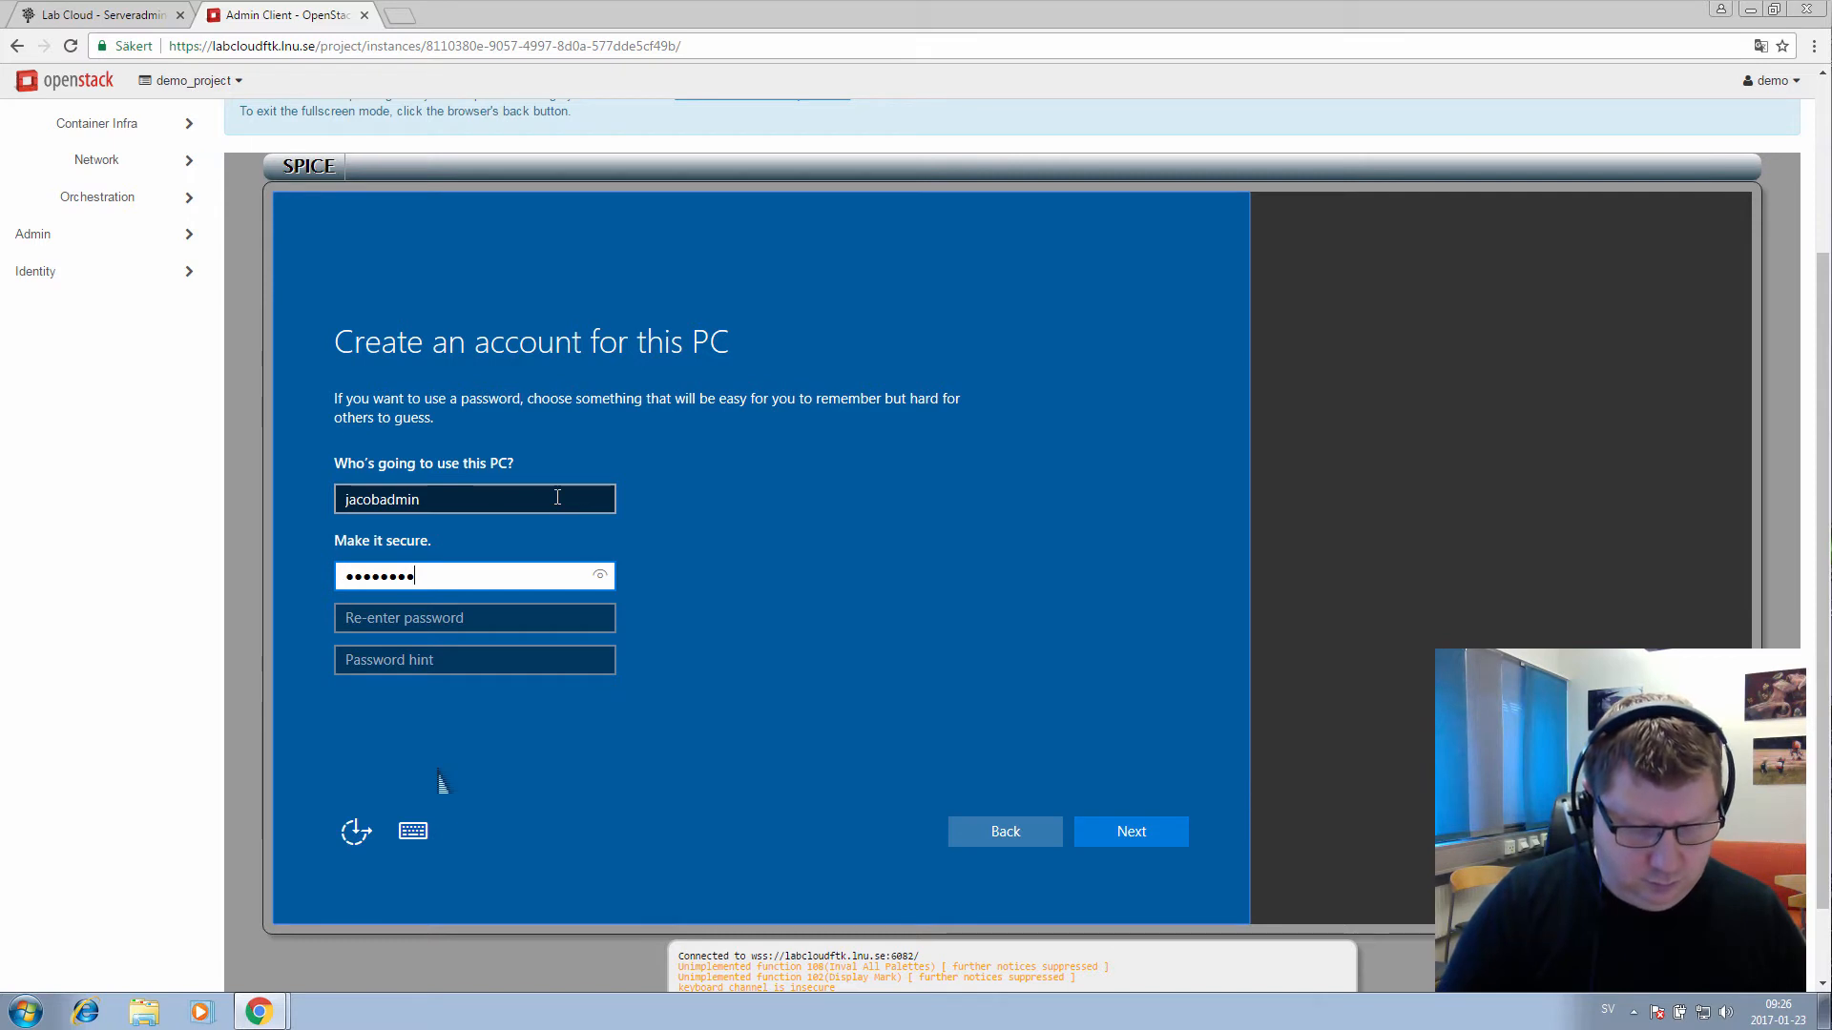
text(*)
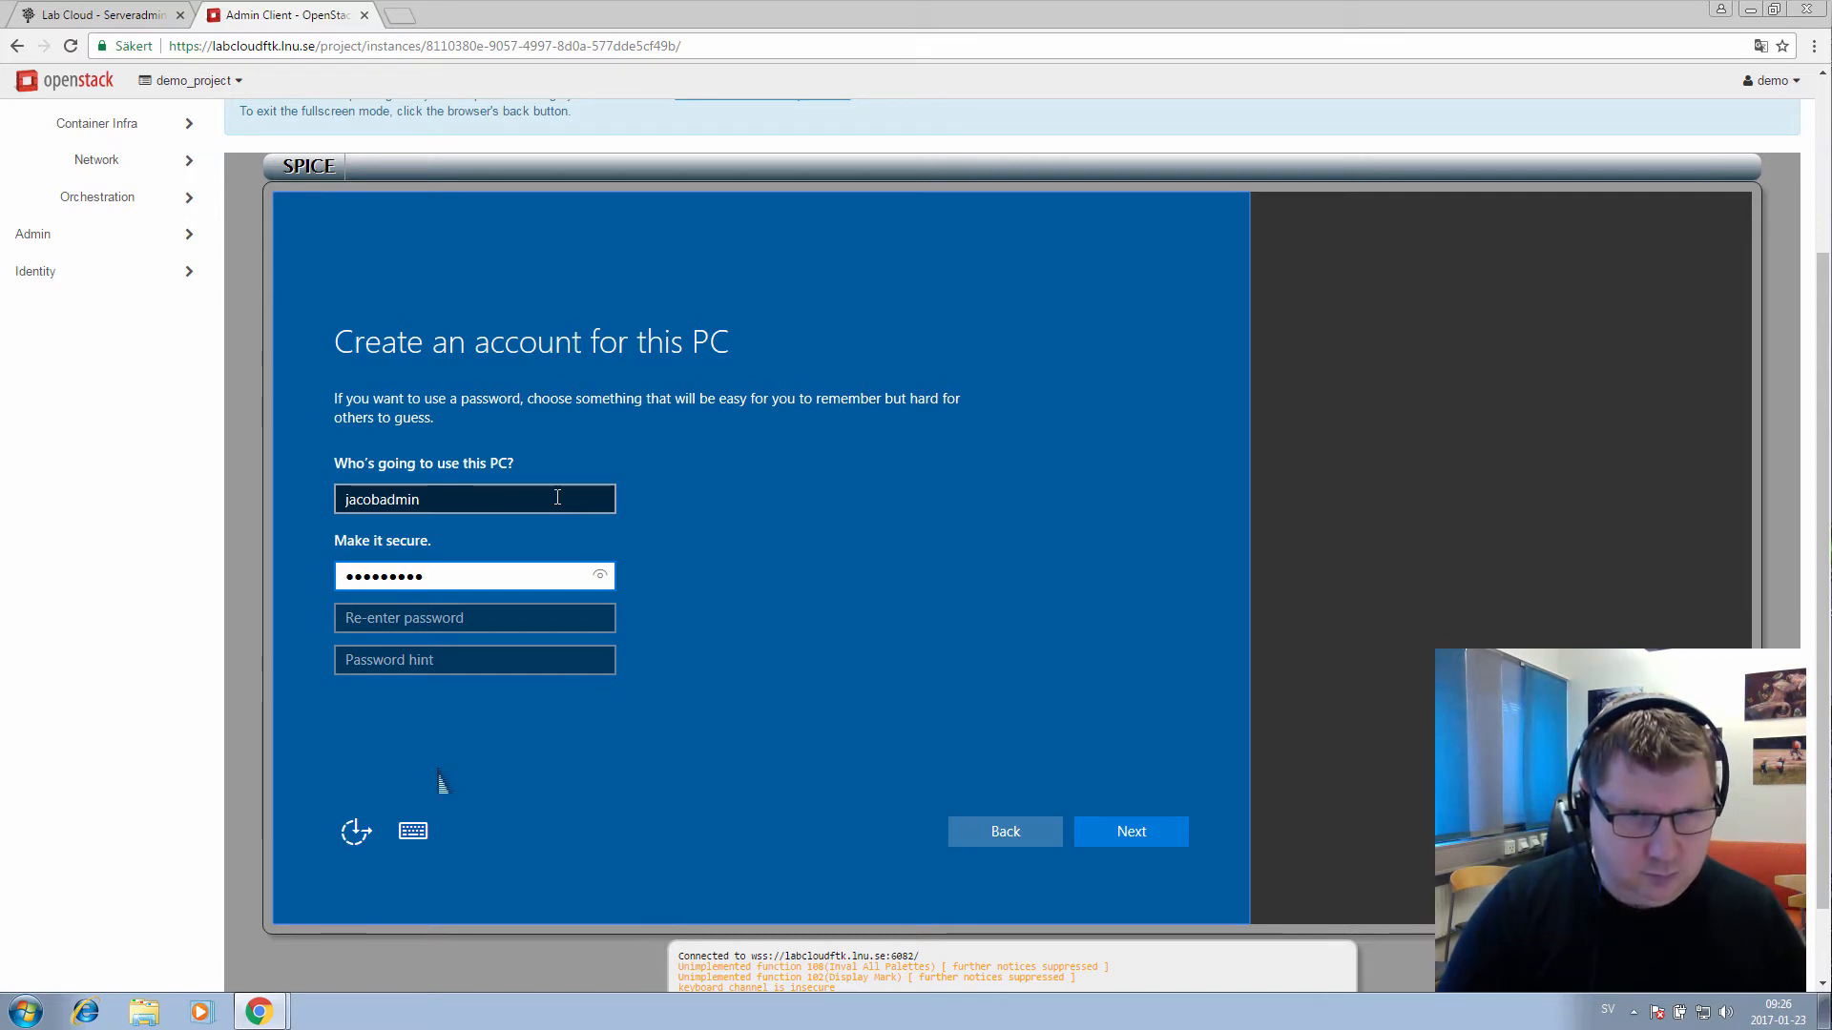
key(Tab)
text(*****)
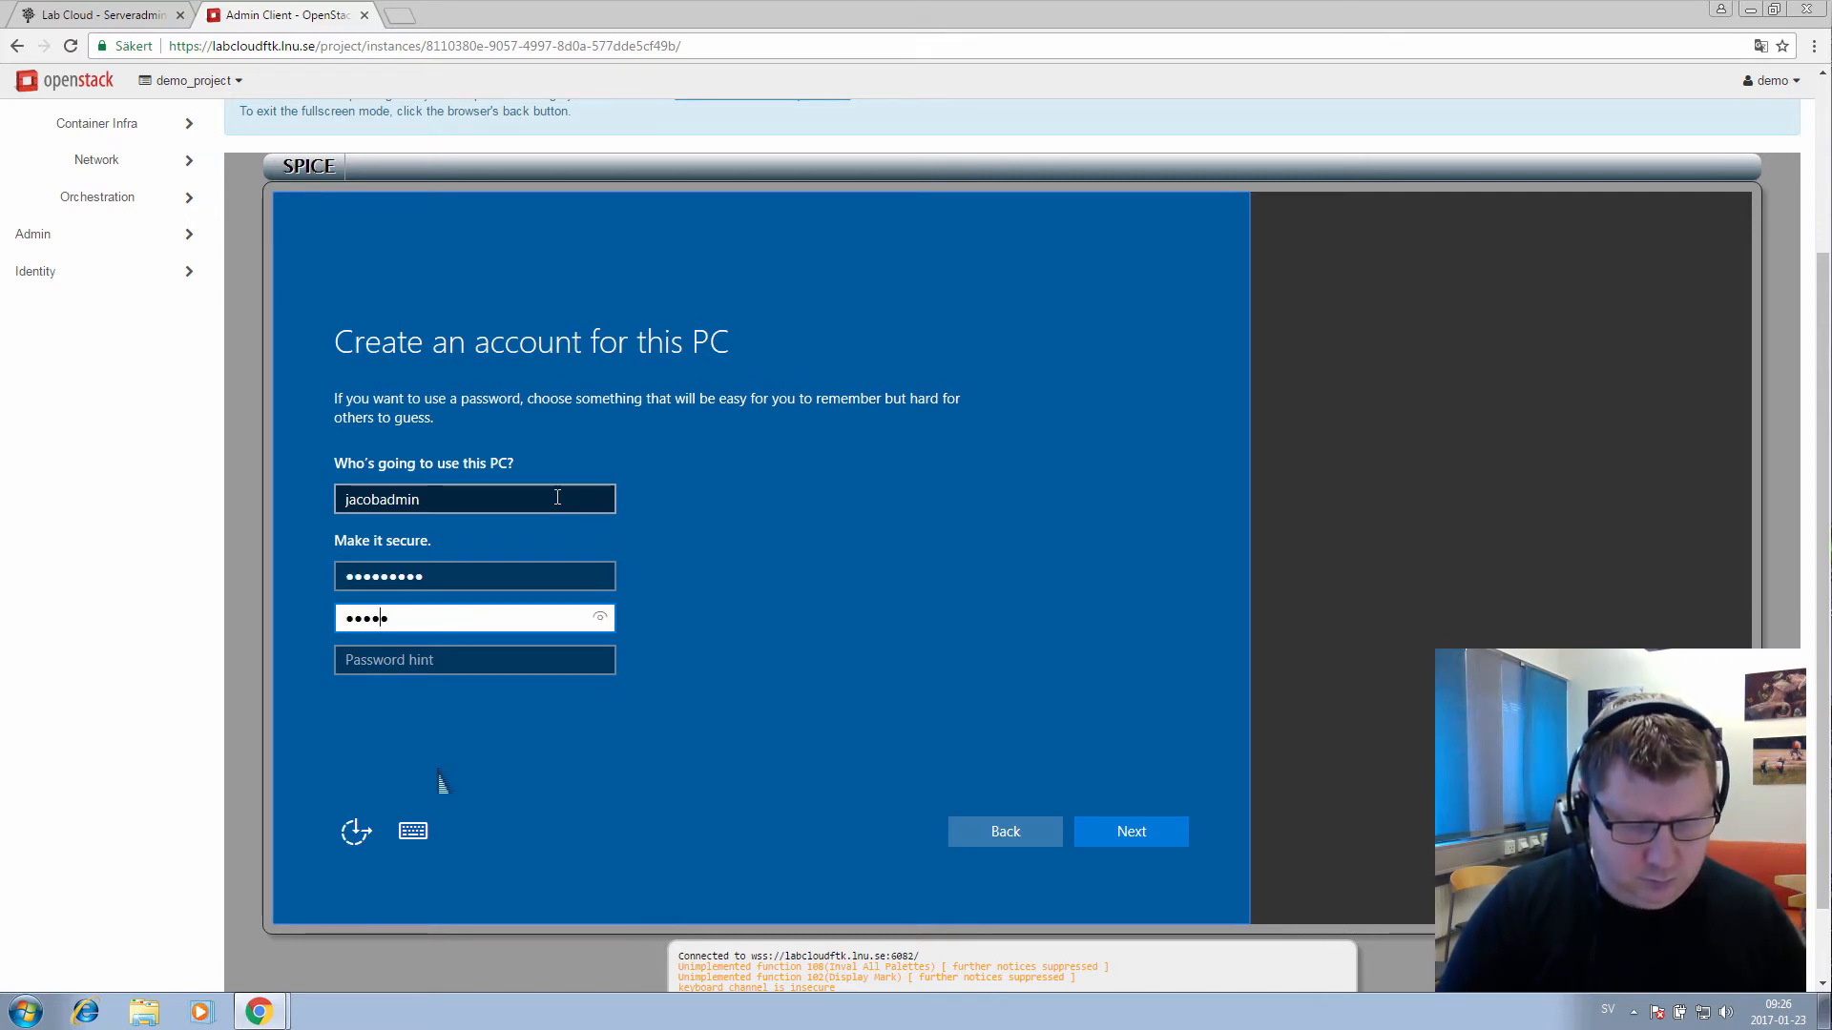
text(****)
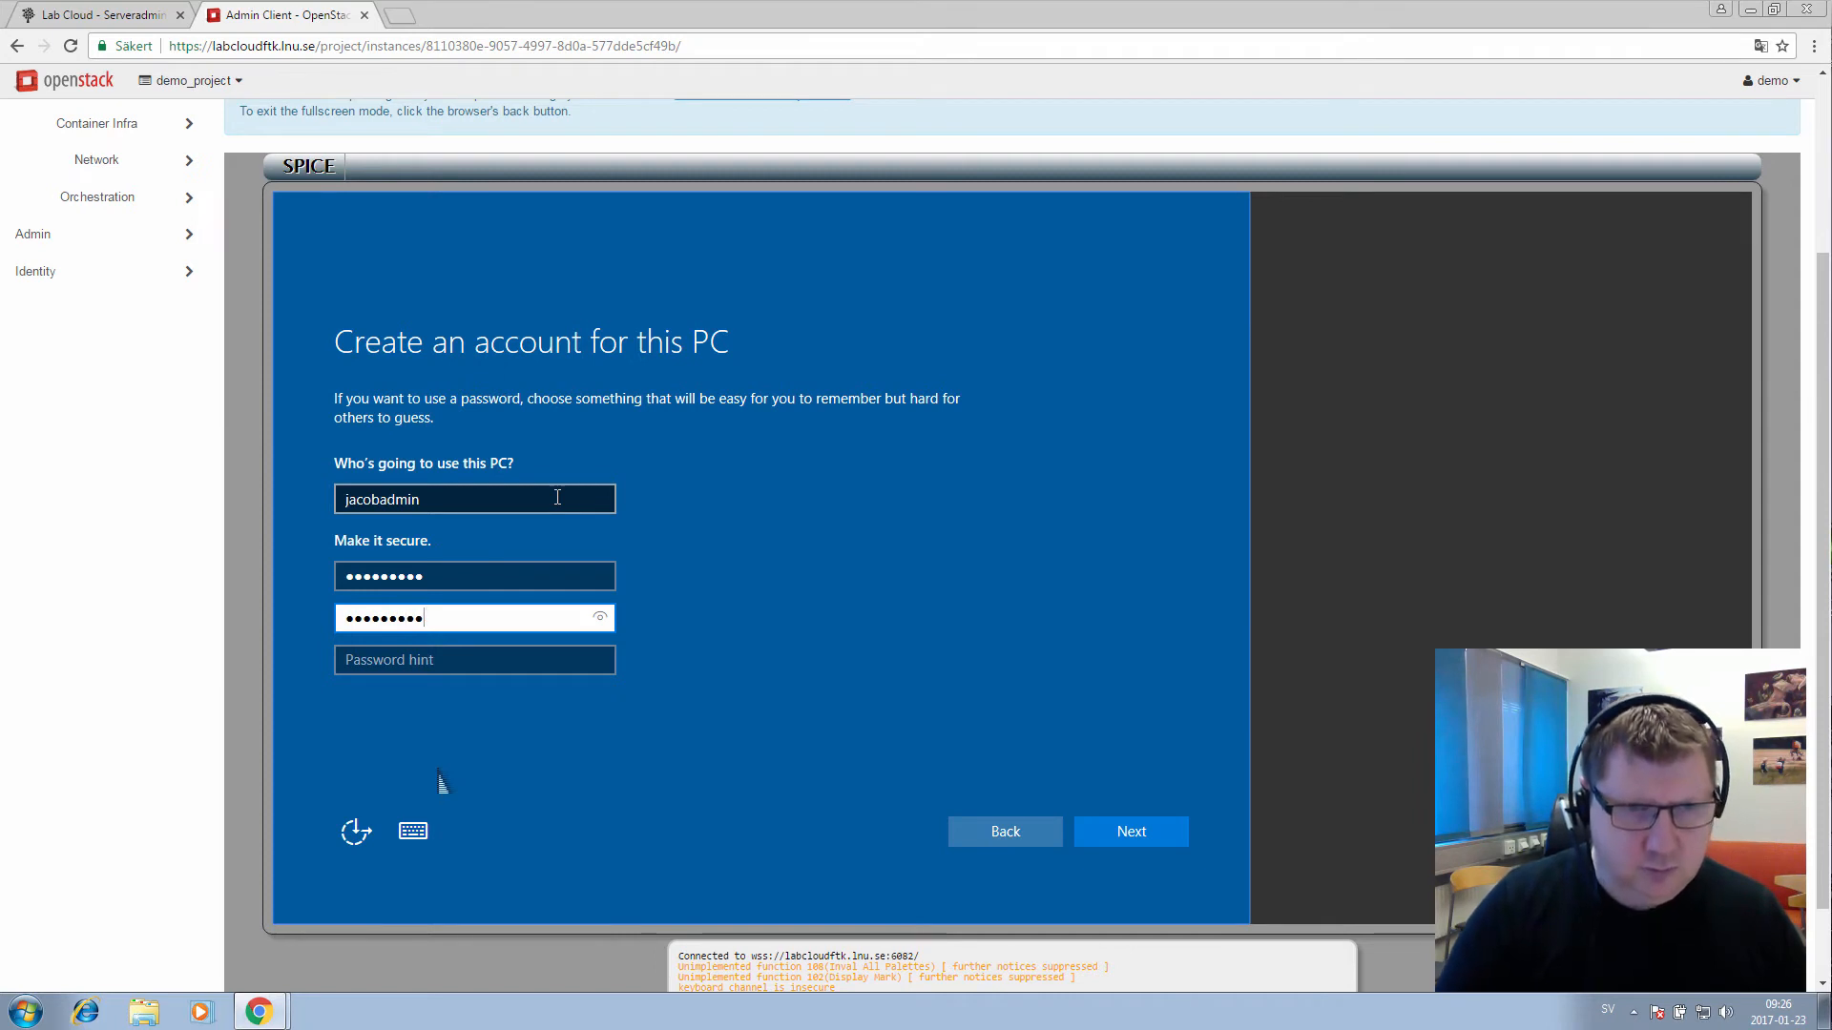
key(Tab)
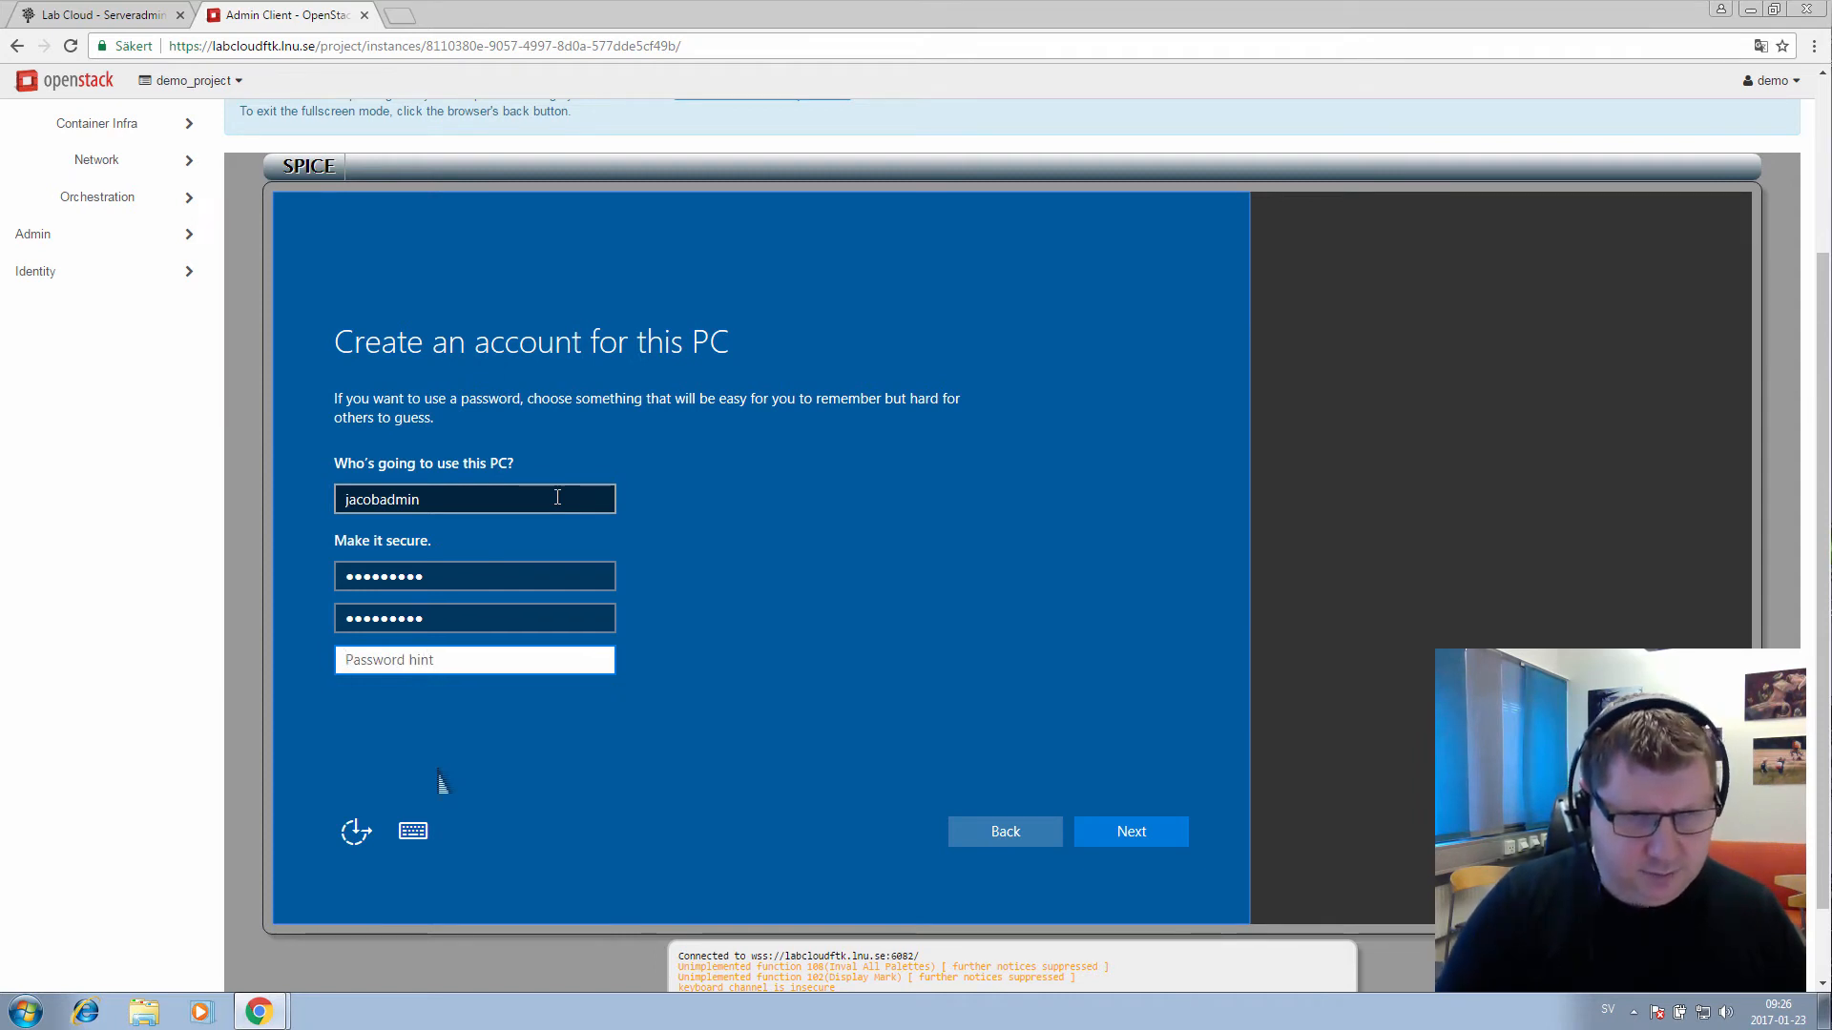
text(my)
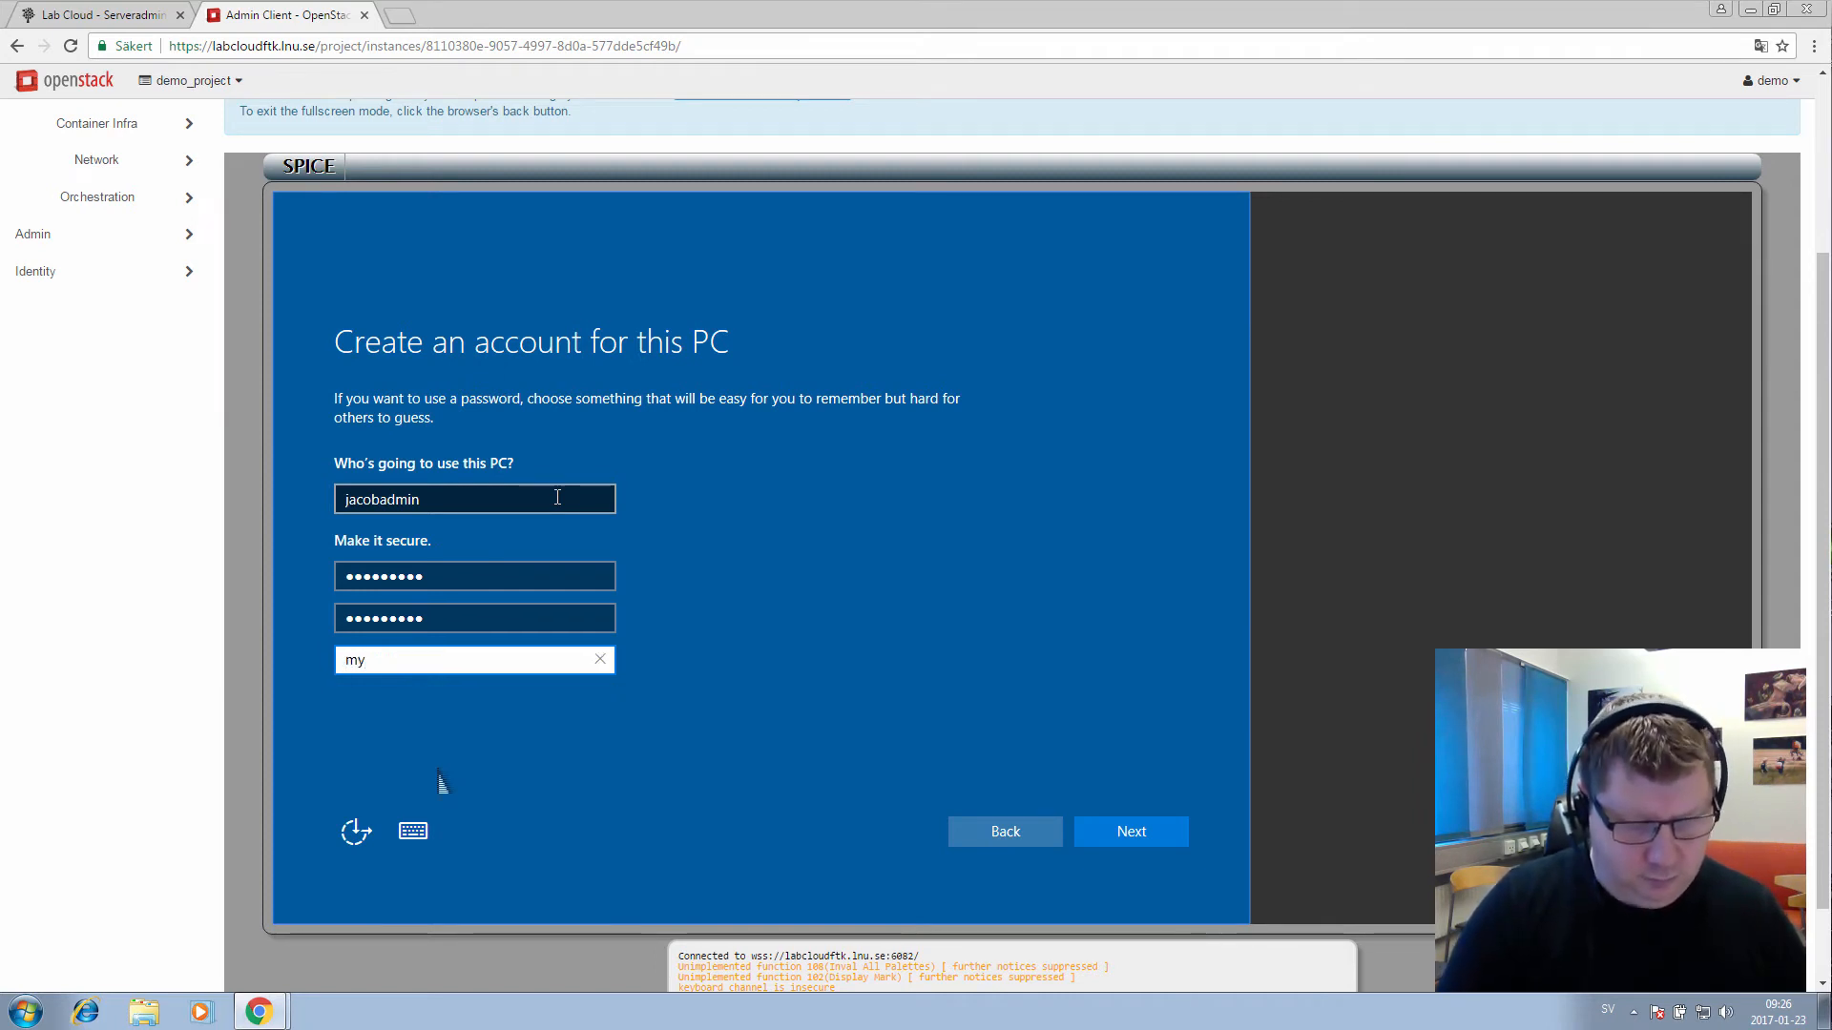
text(?)
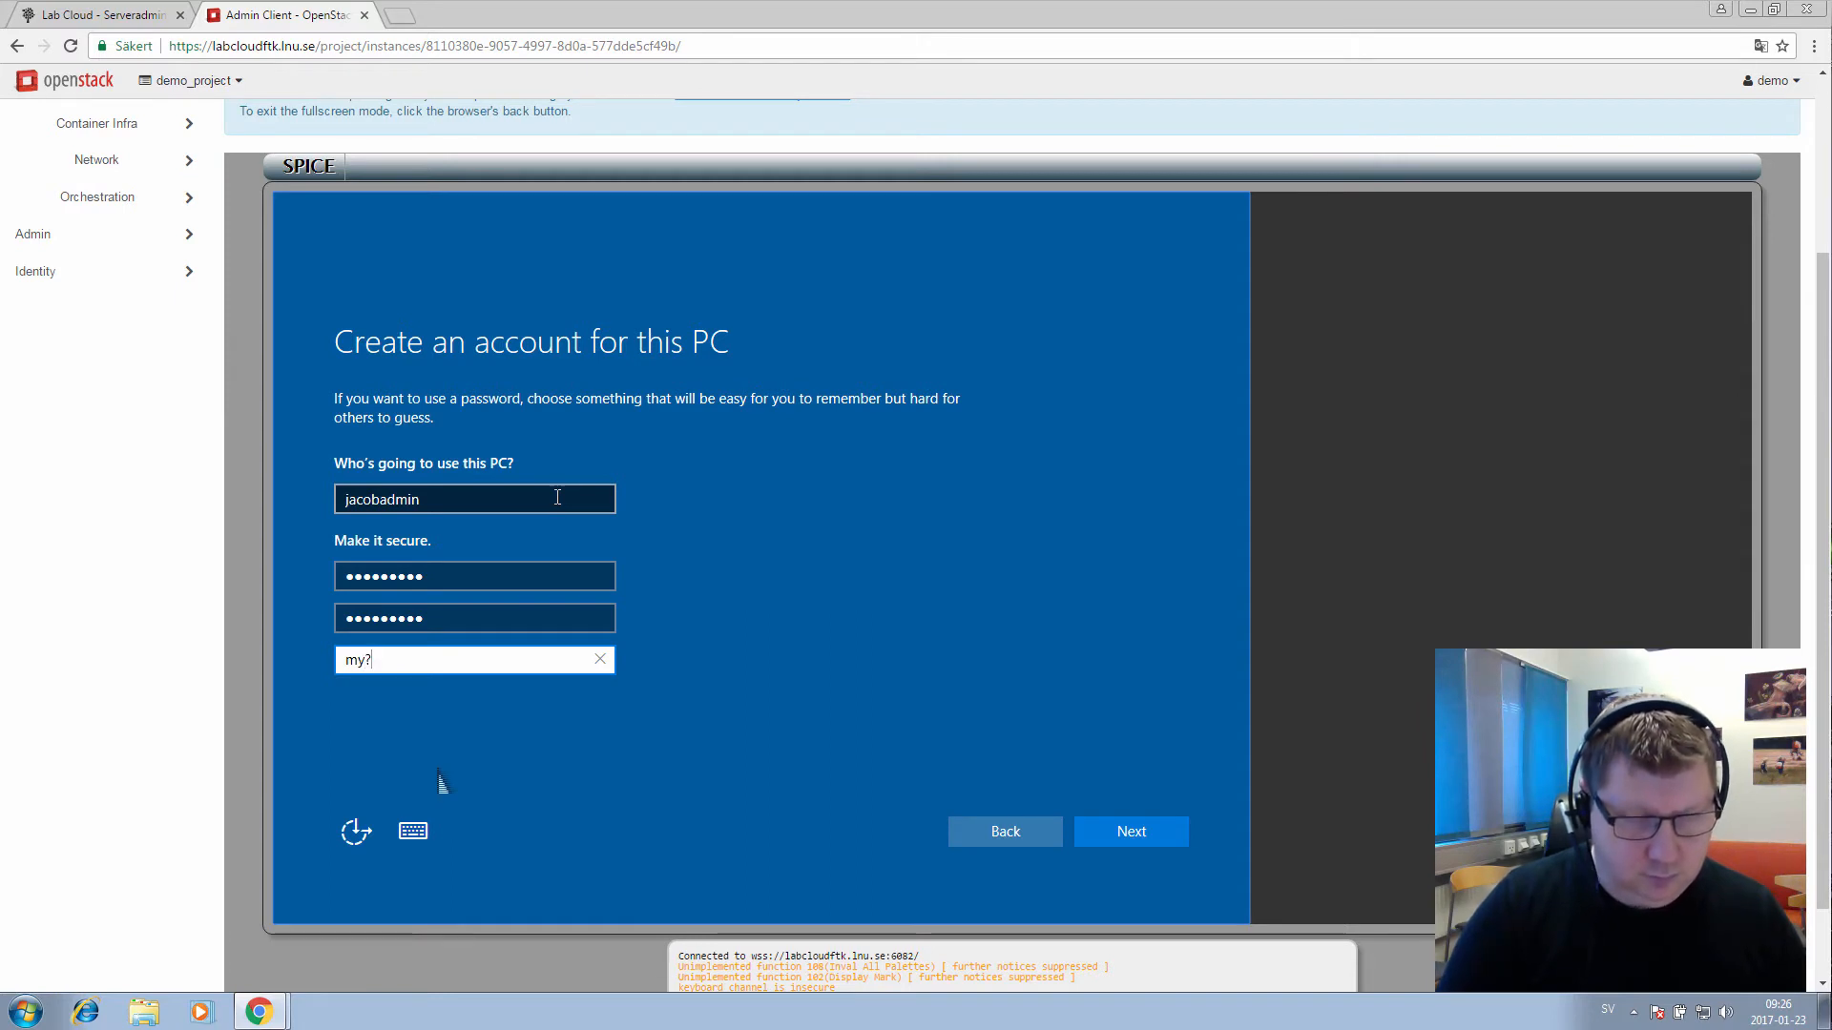
text(int)
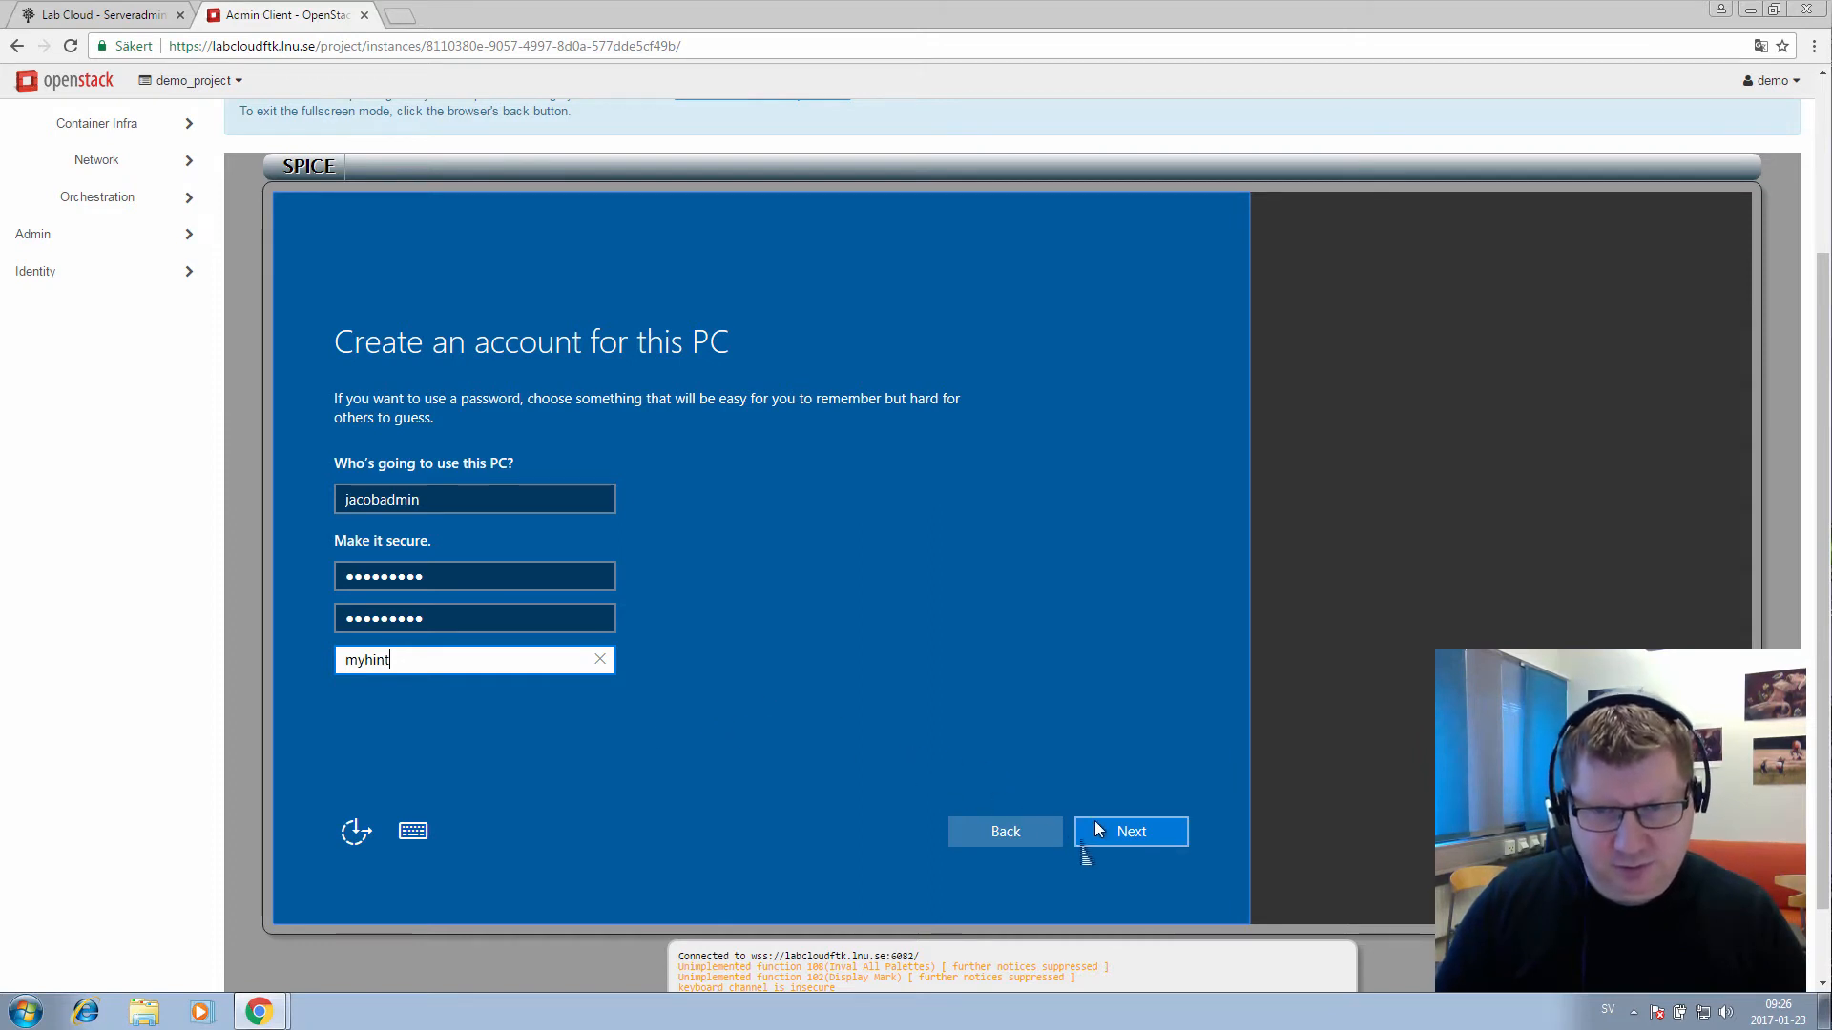
click(1121, 839)
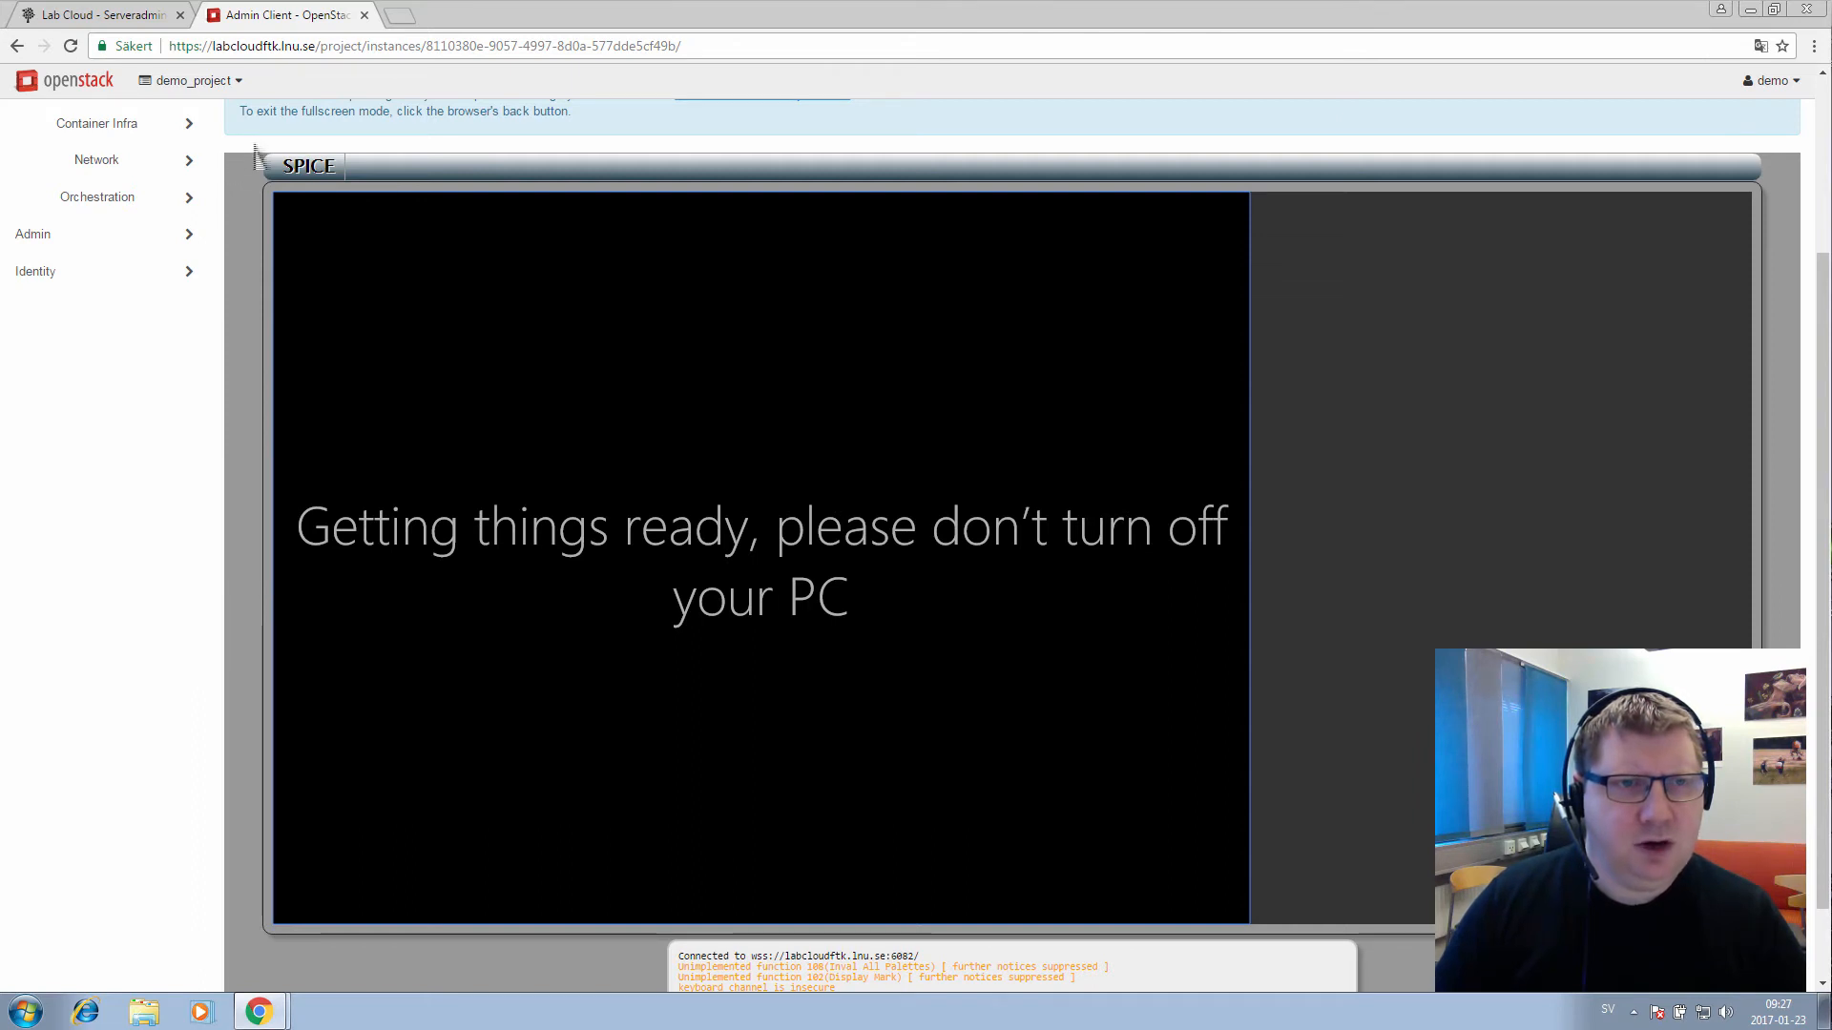
Scroll up to the Instance Console heading while Windows gets things ready
scroll(253, 155, up, 2)
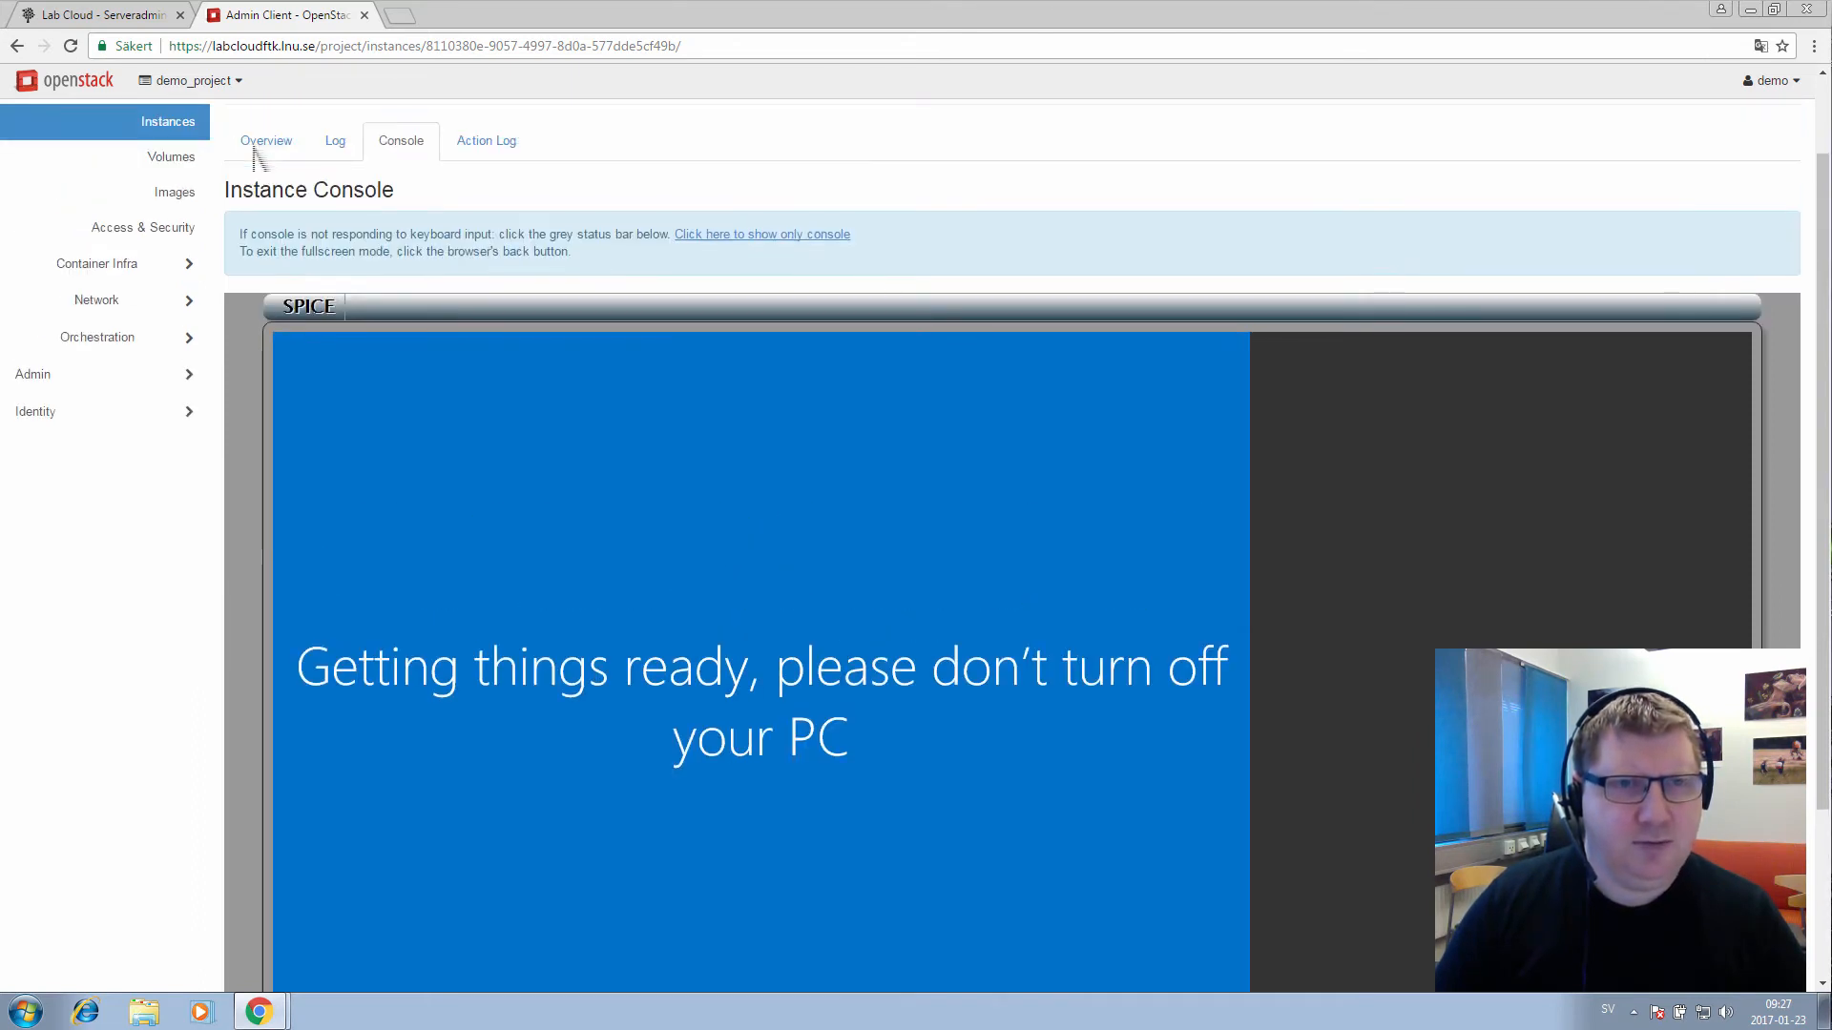
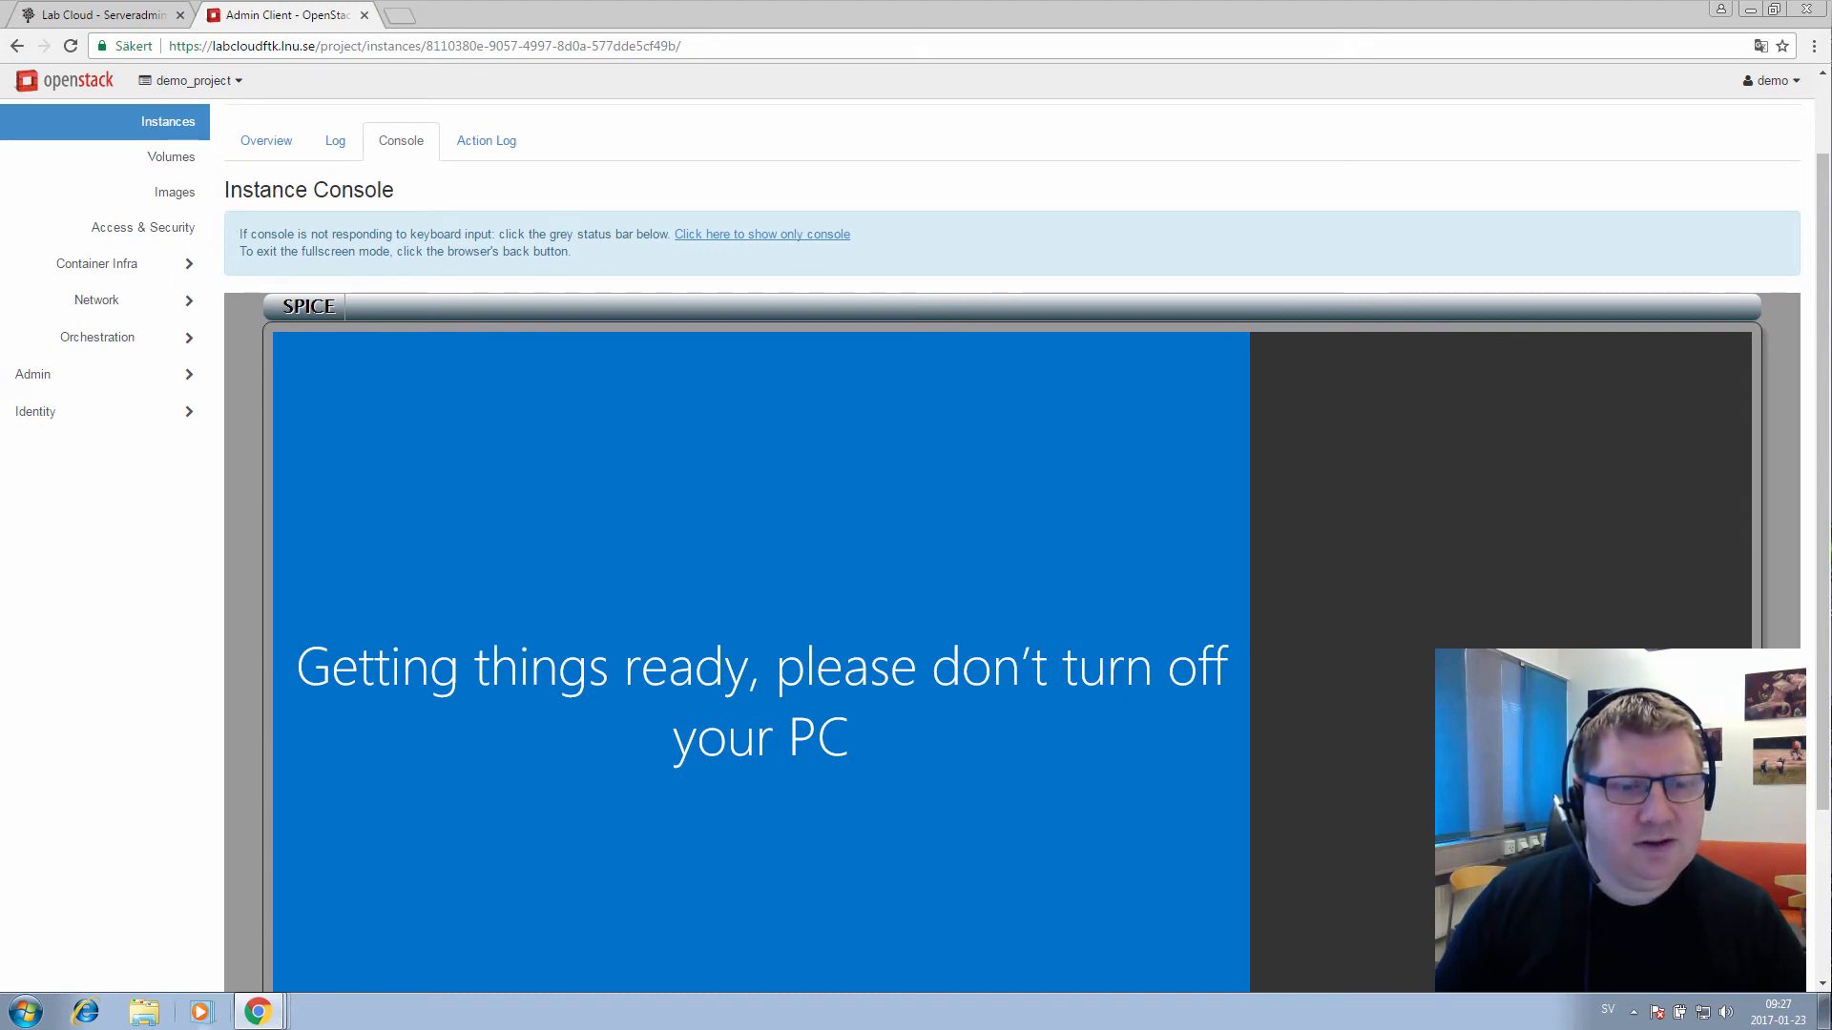
Close the unresponsive OpenStack console page, reload it, and bring the Lab Cloud course tab forward
click(272, 1015)
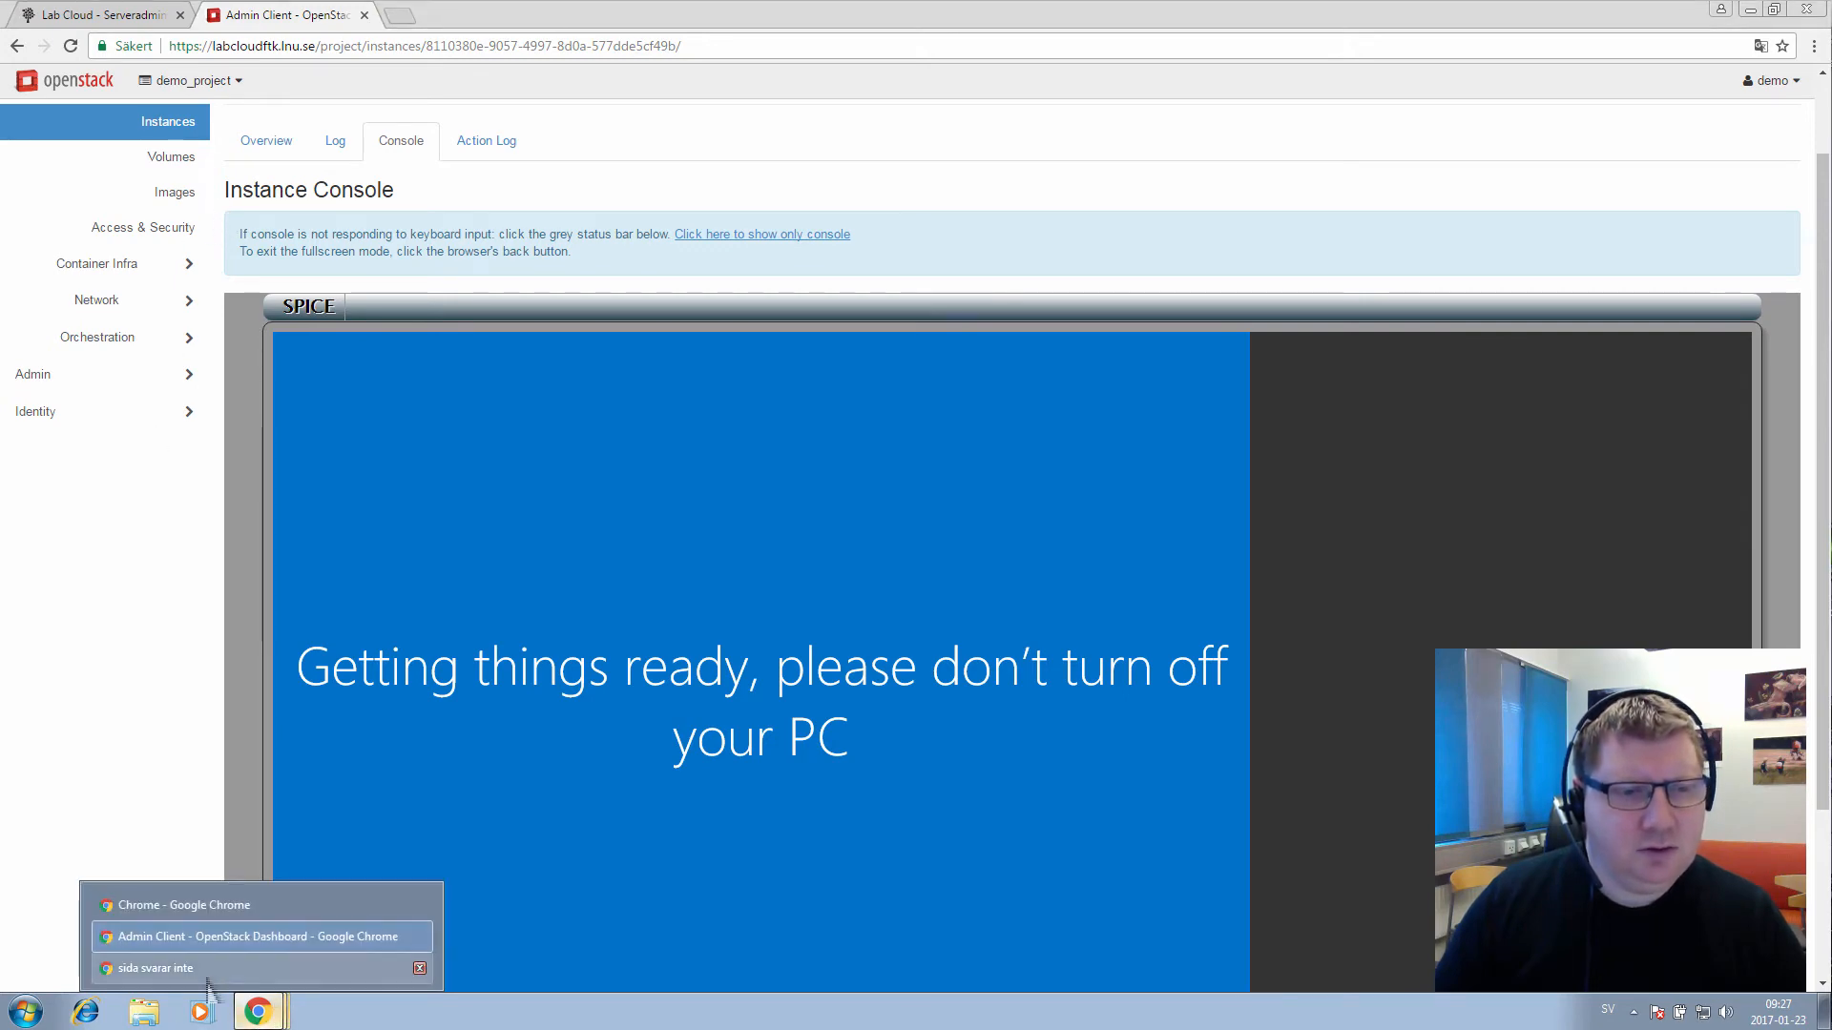
click(154, 967)
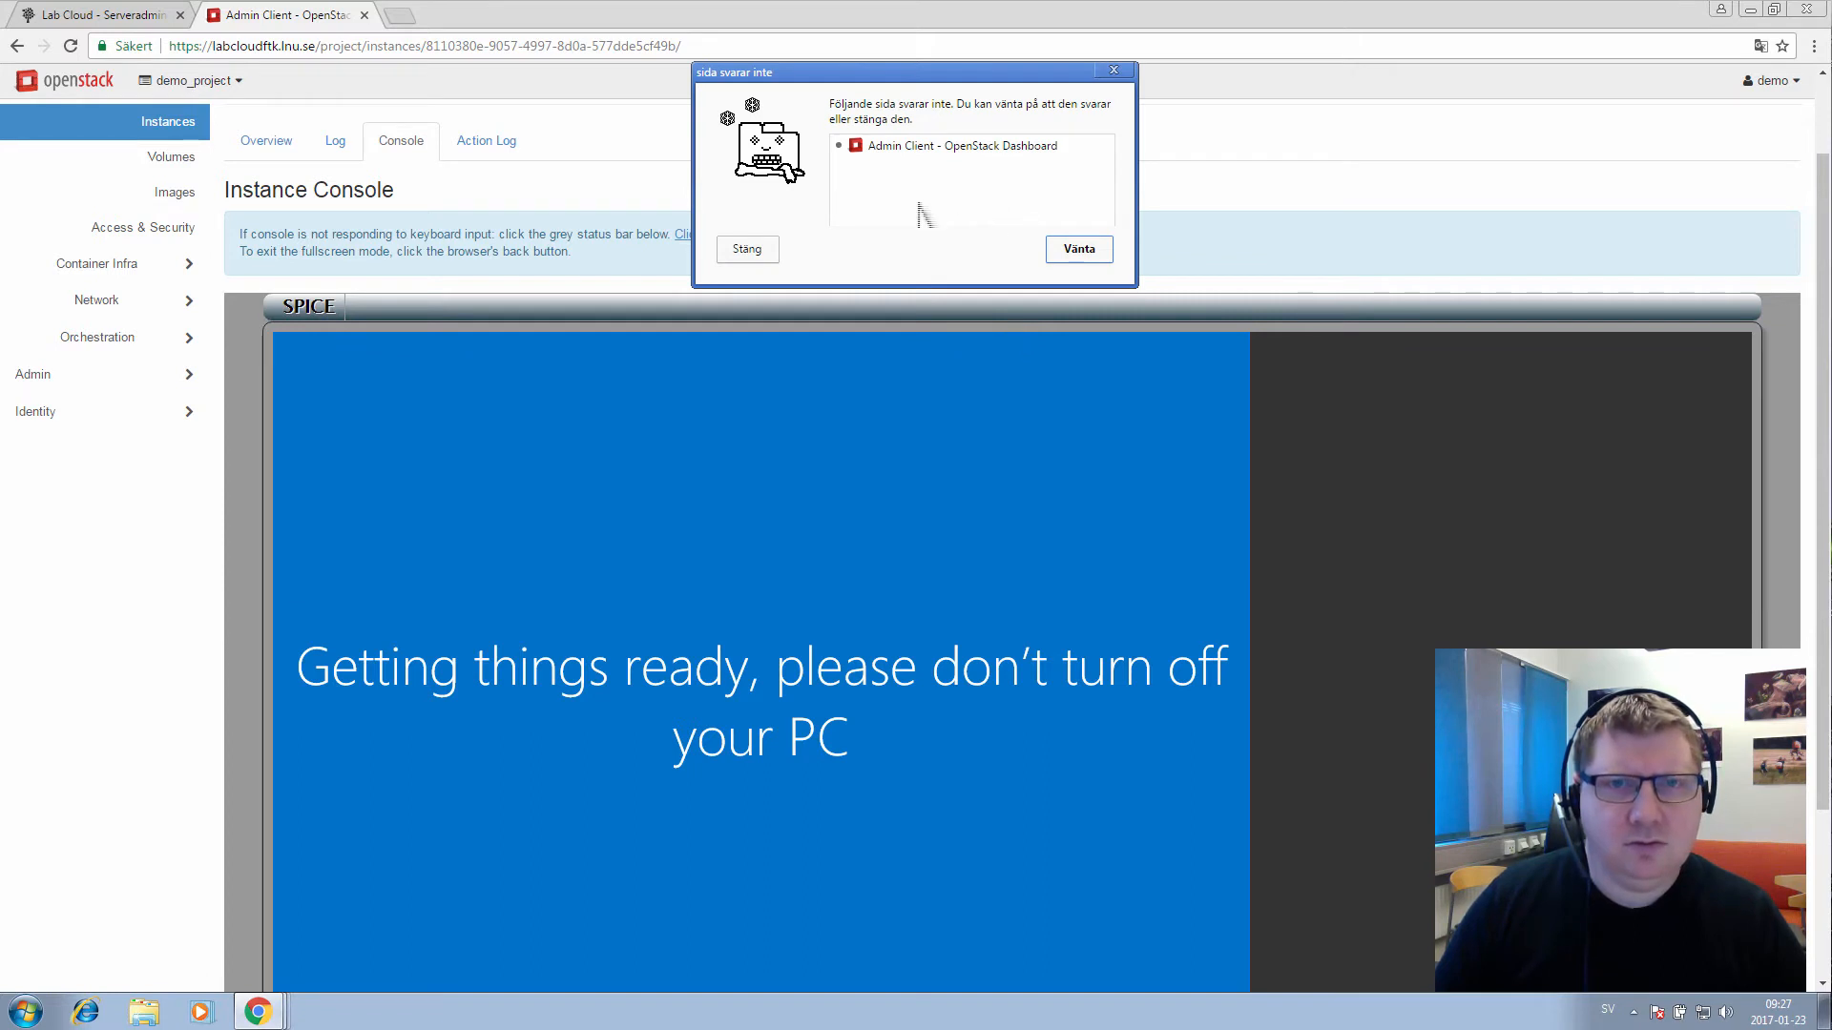
click(1002, 153)
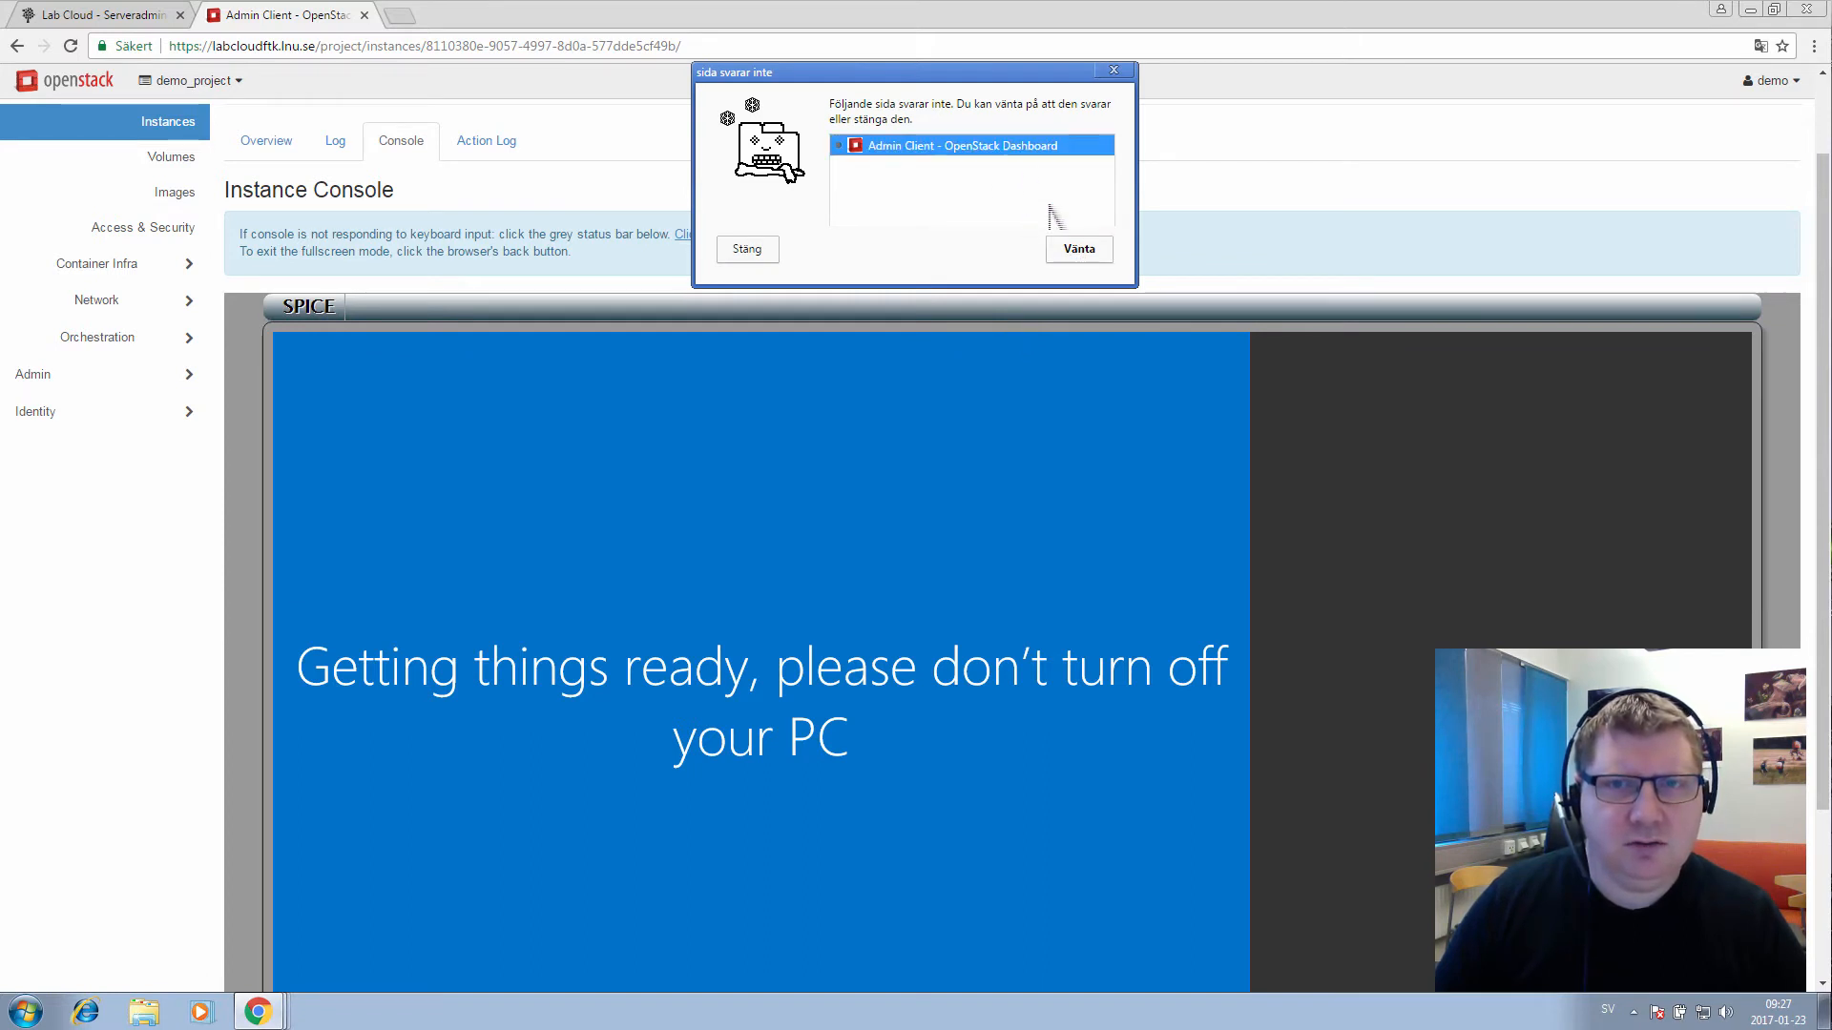
click(755, 259)
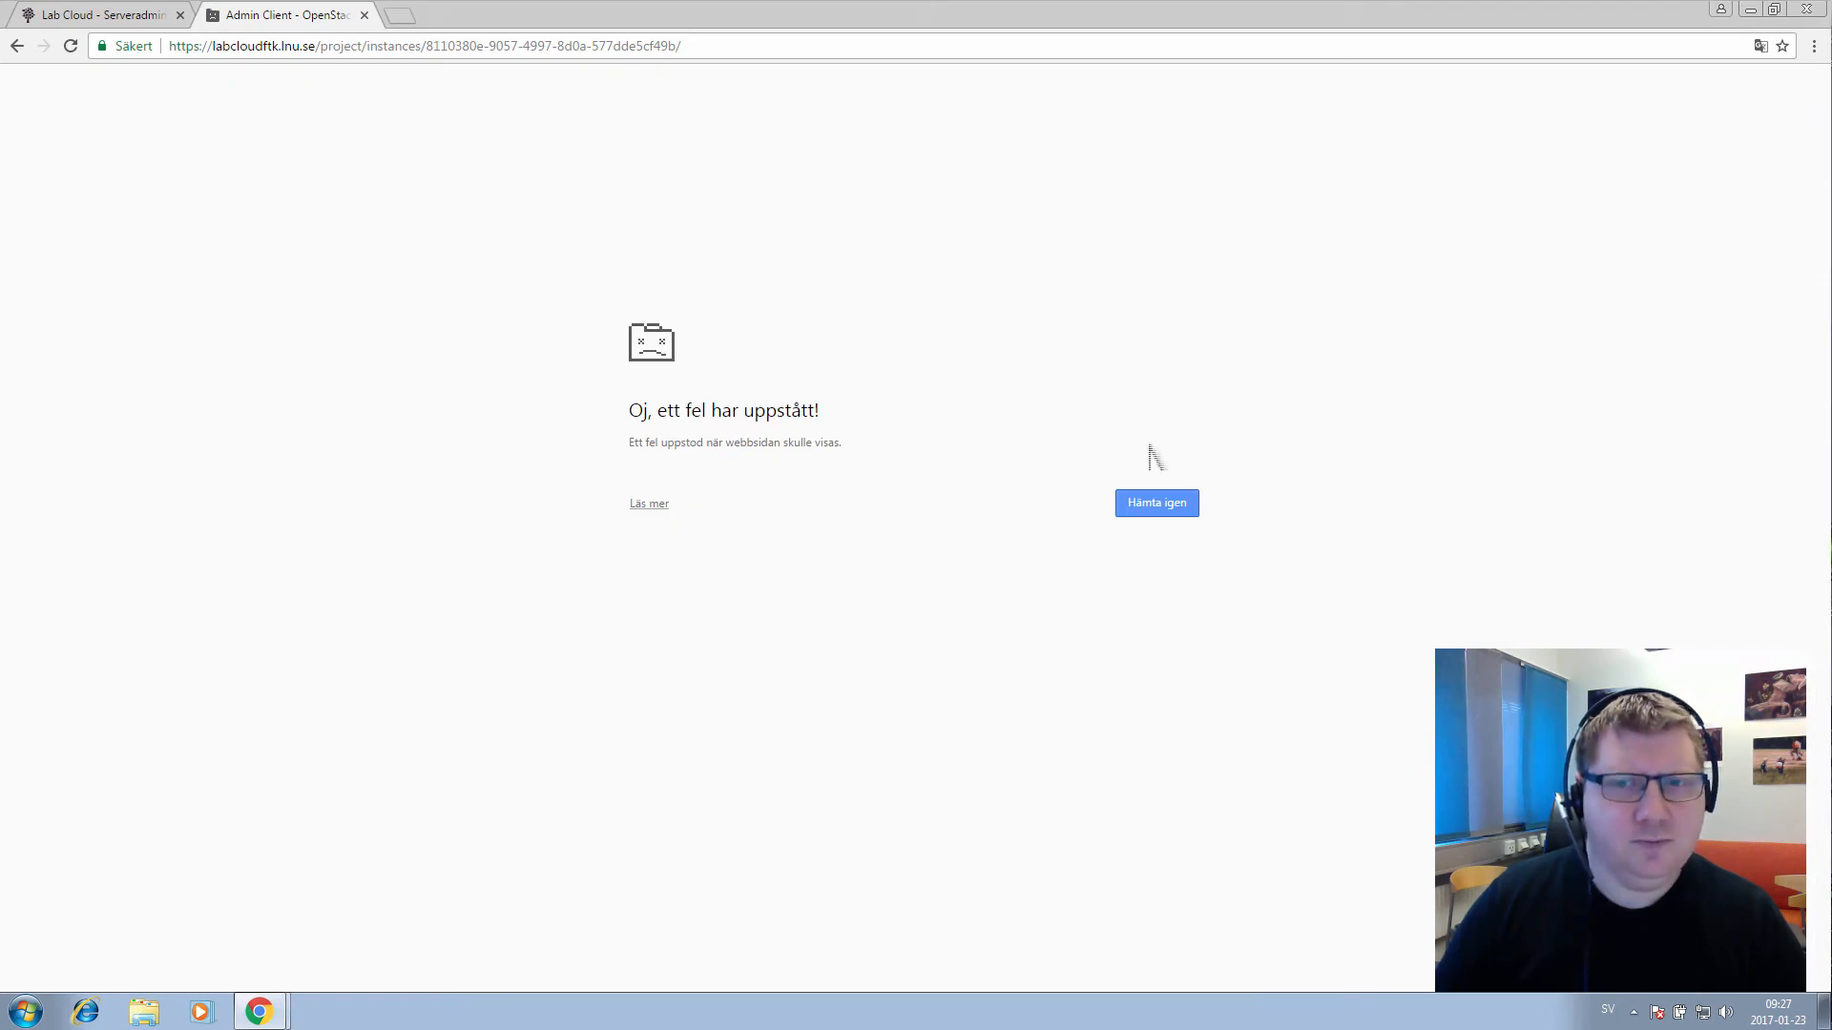
click(1157, 511)
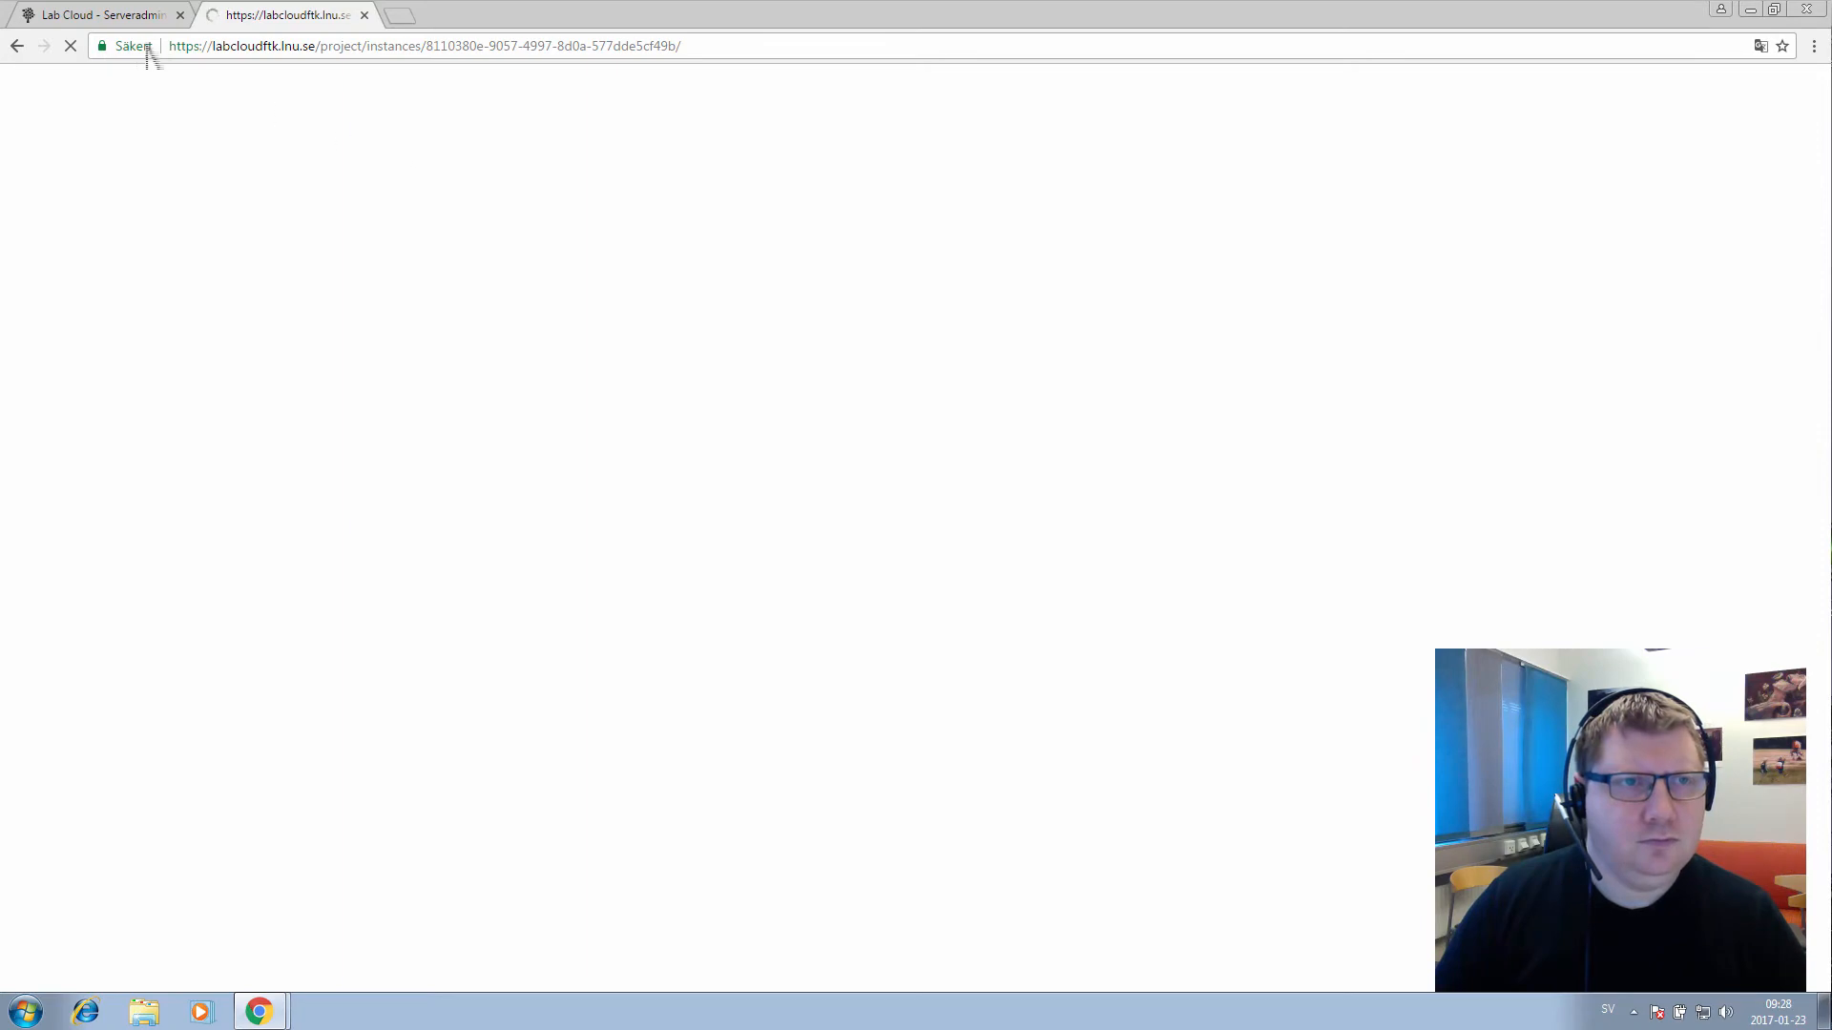
click(113, 16)
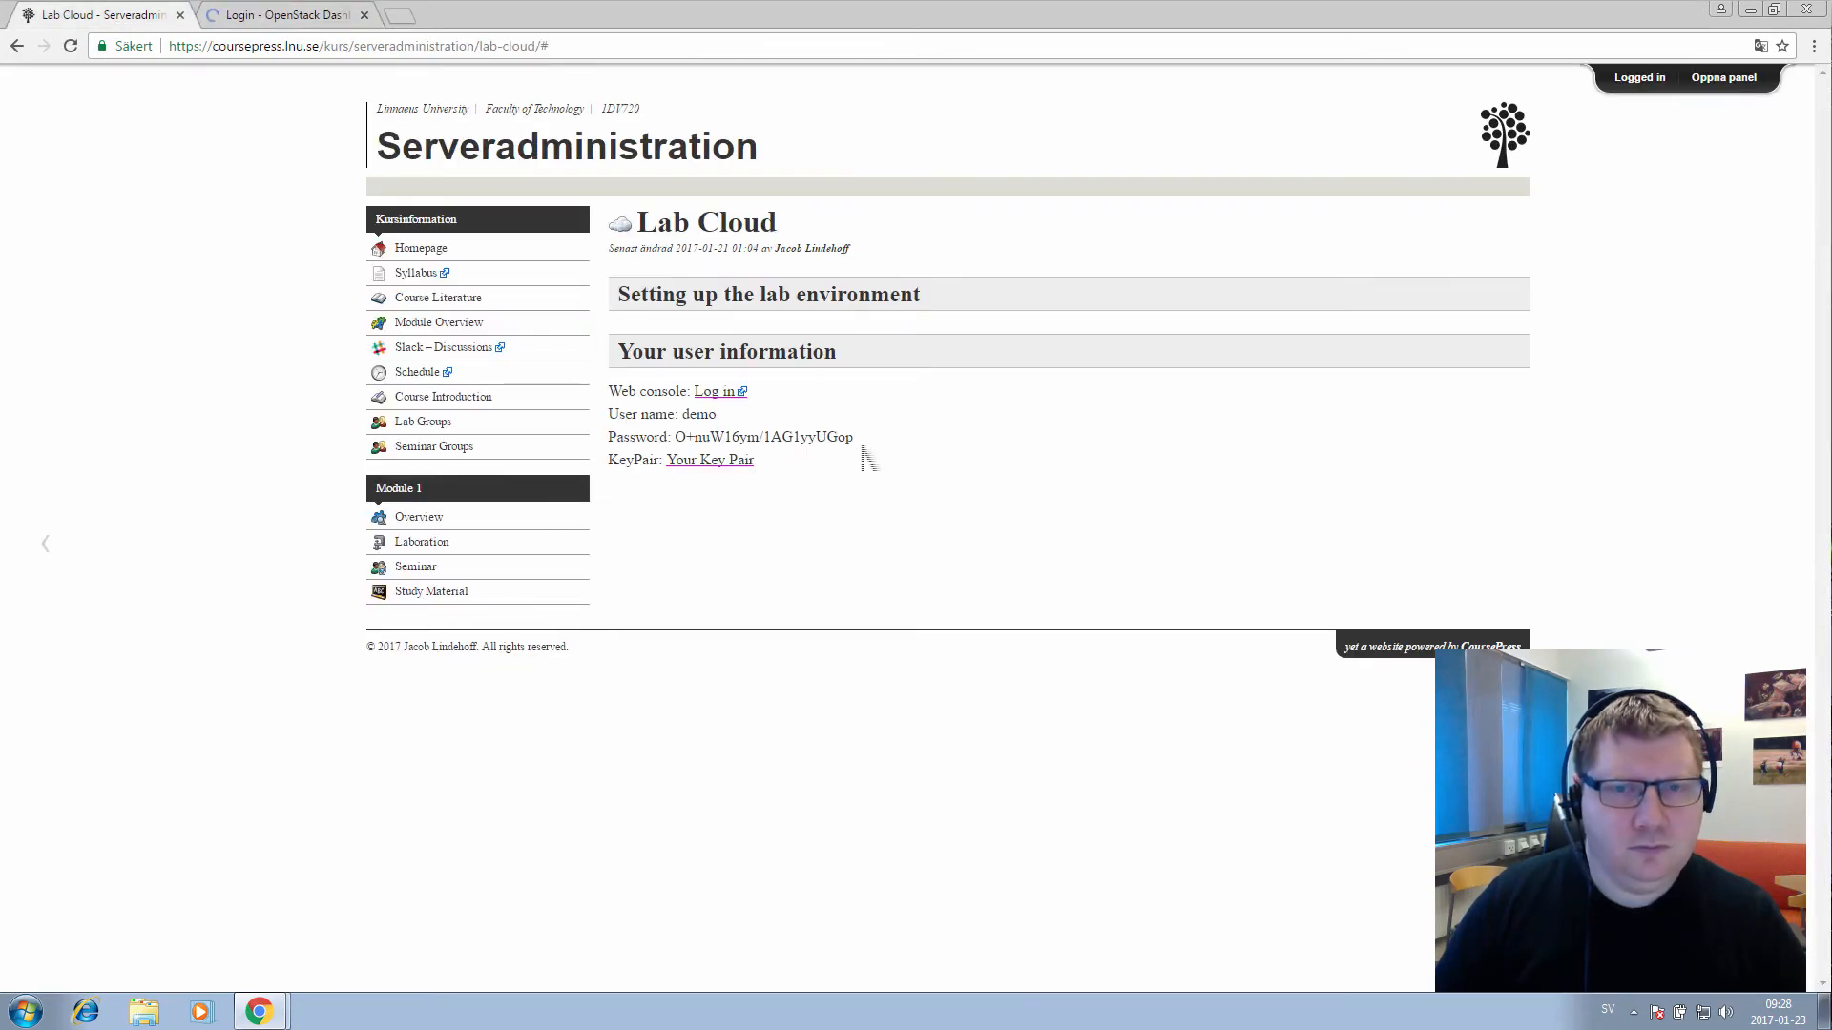
Copy the lab account password from the Lab Cloud page and return to the OpenStack login tab
drag(857, 441, 686, 446)
right_click(693, 435)
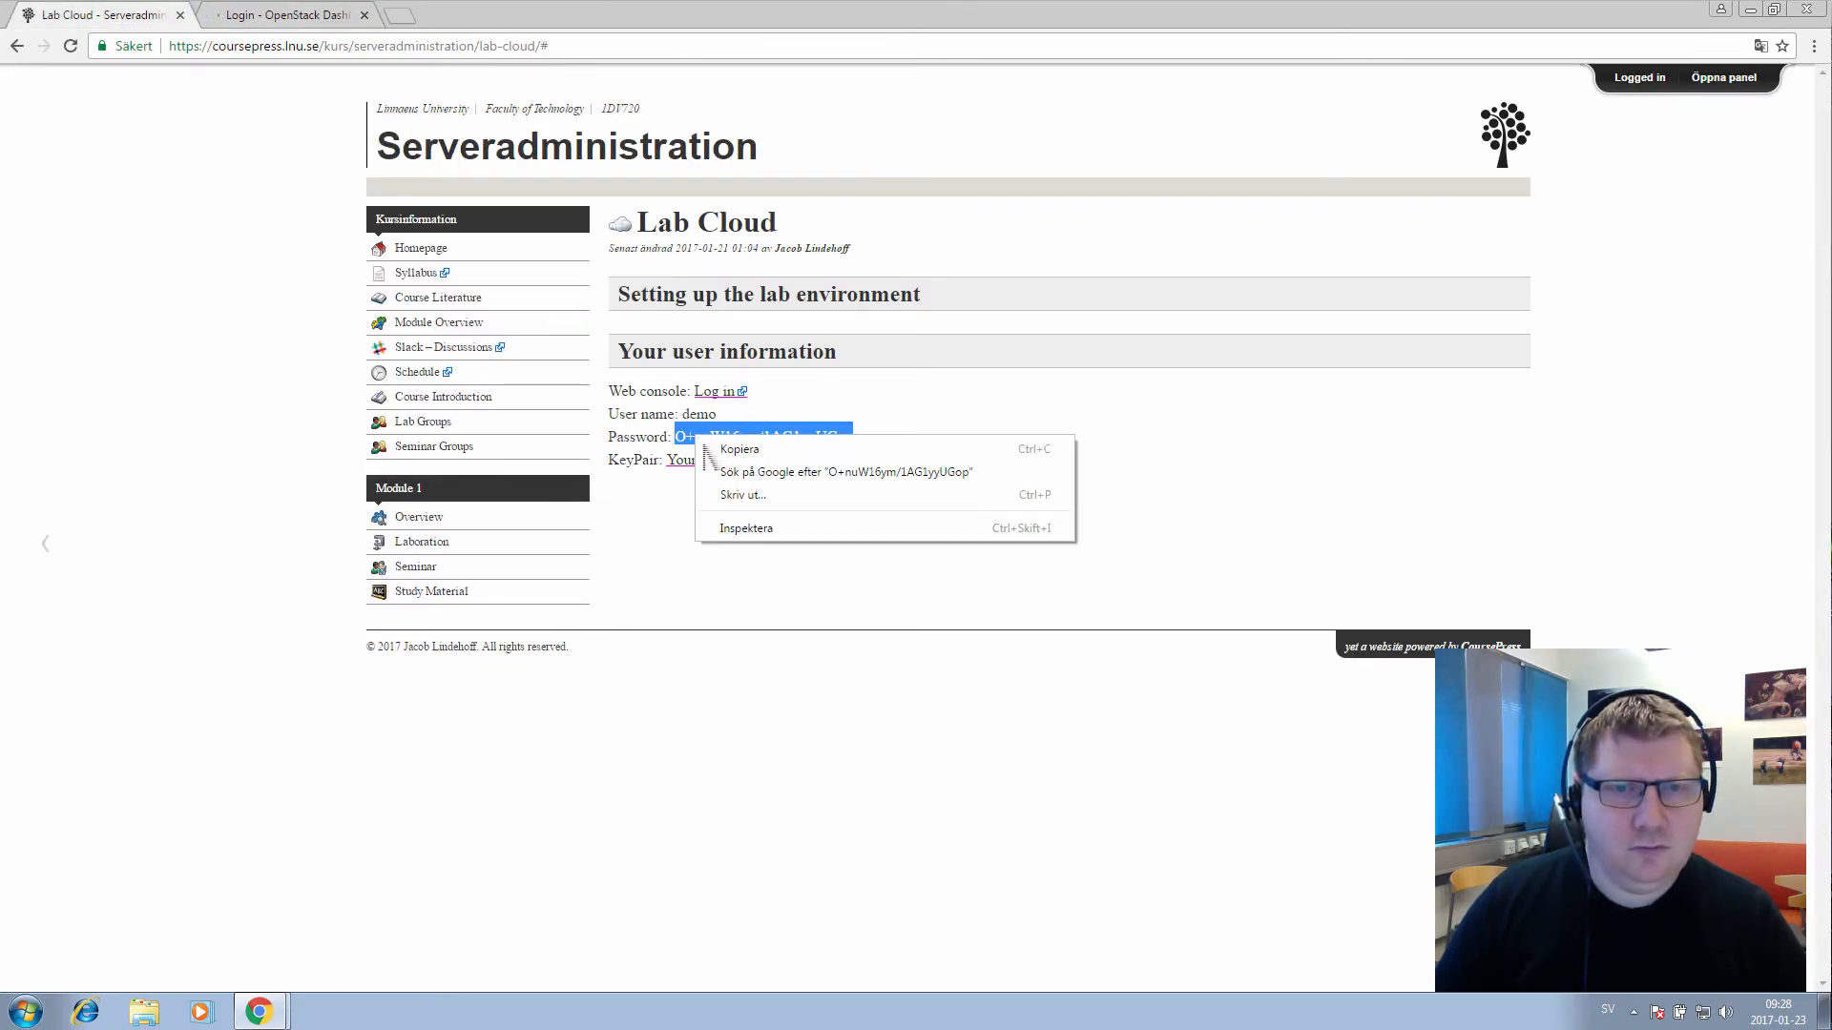
click(754, 447)
click(296, 16)
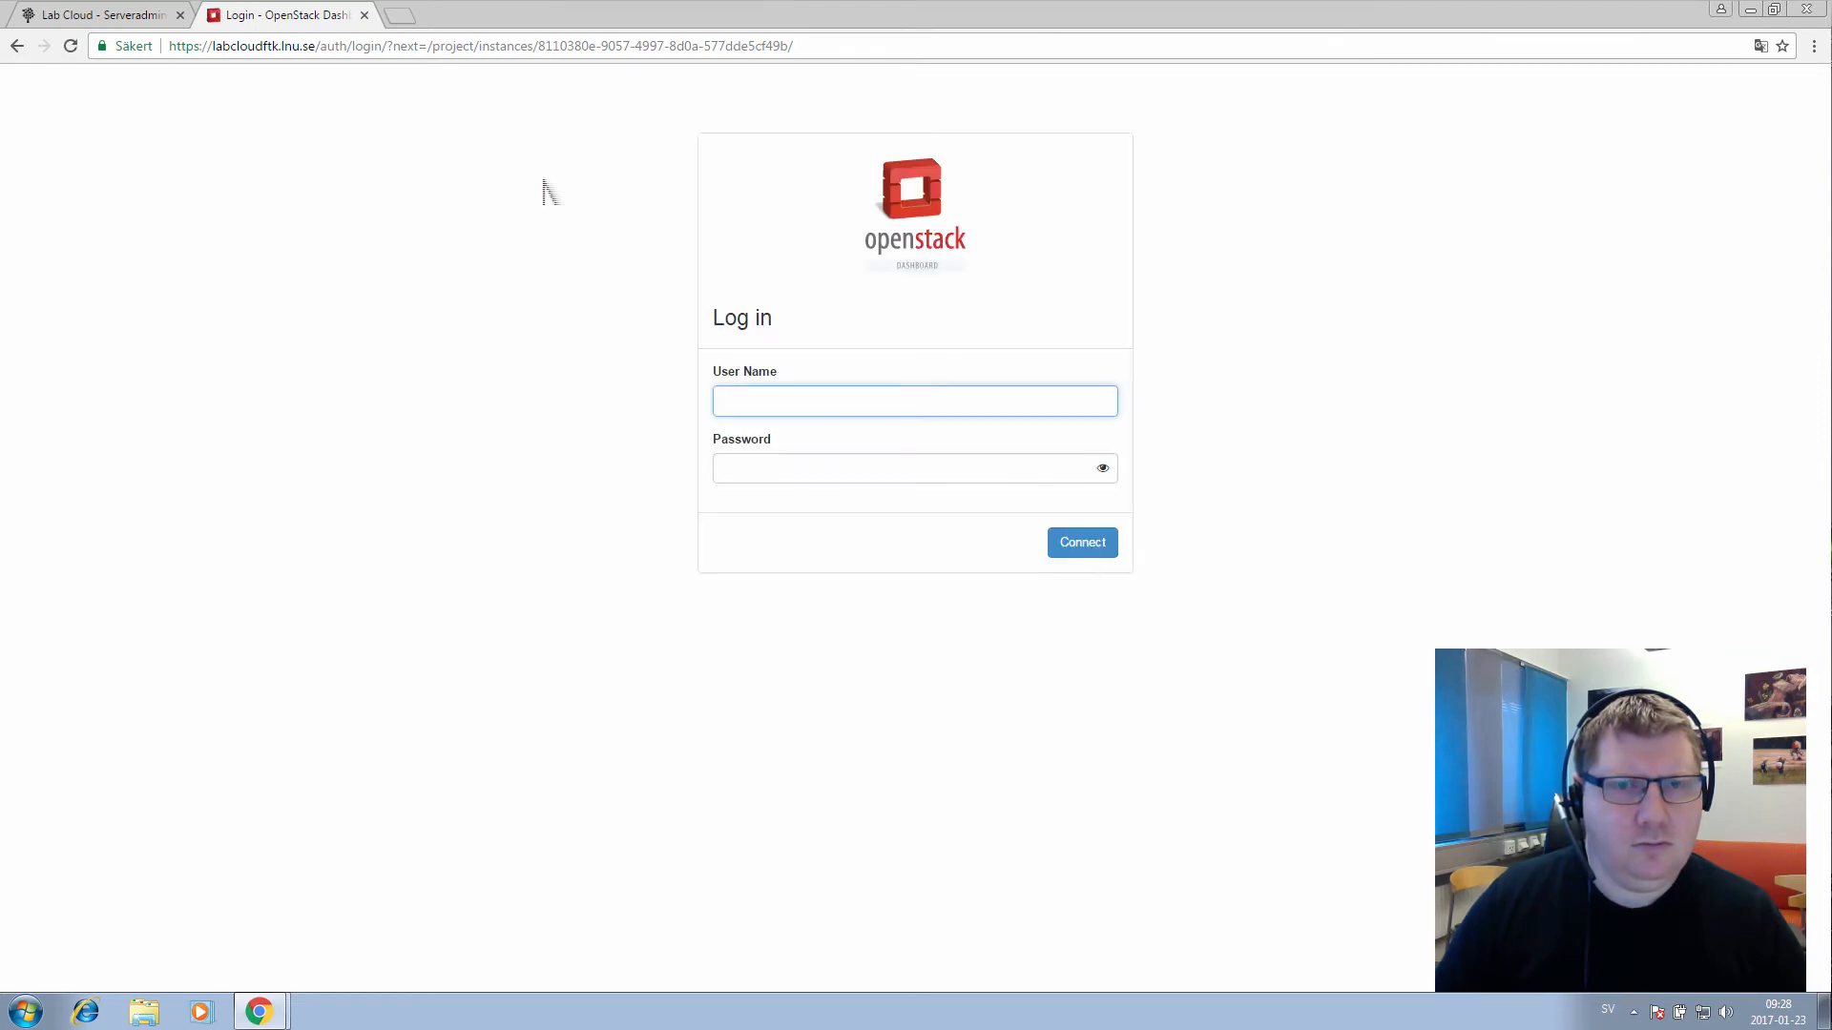
Log in with the lab user name and the pasted password, returning to the Admin Client console
text(mo)
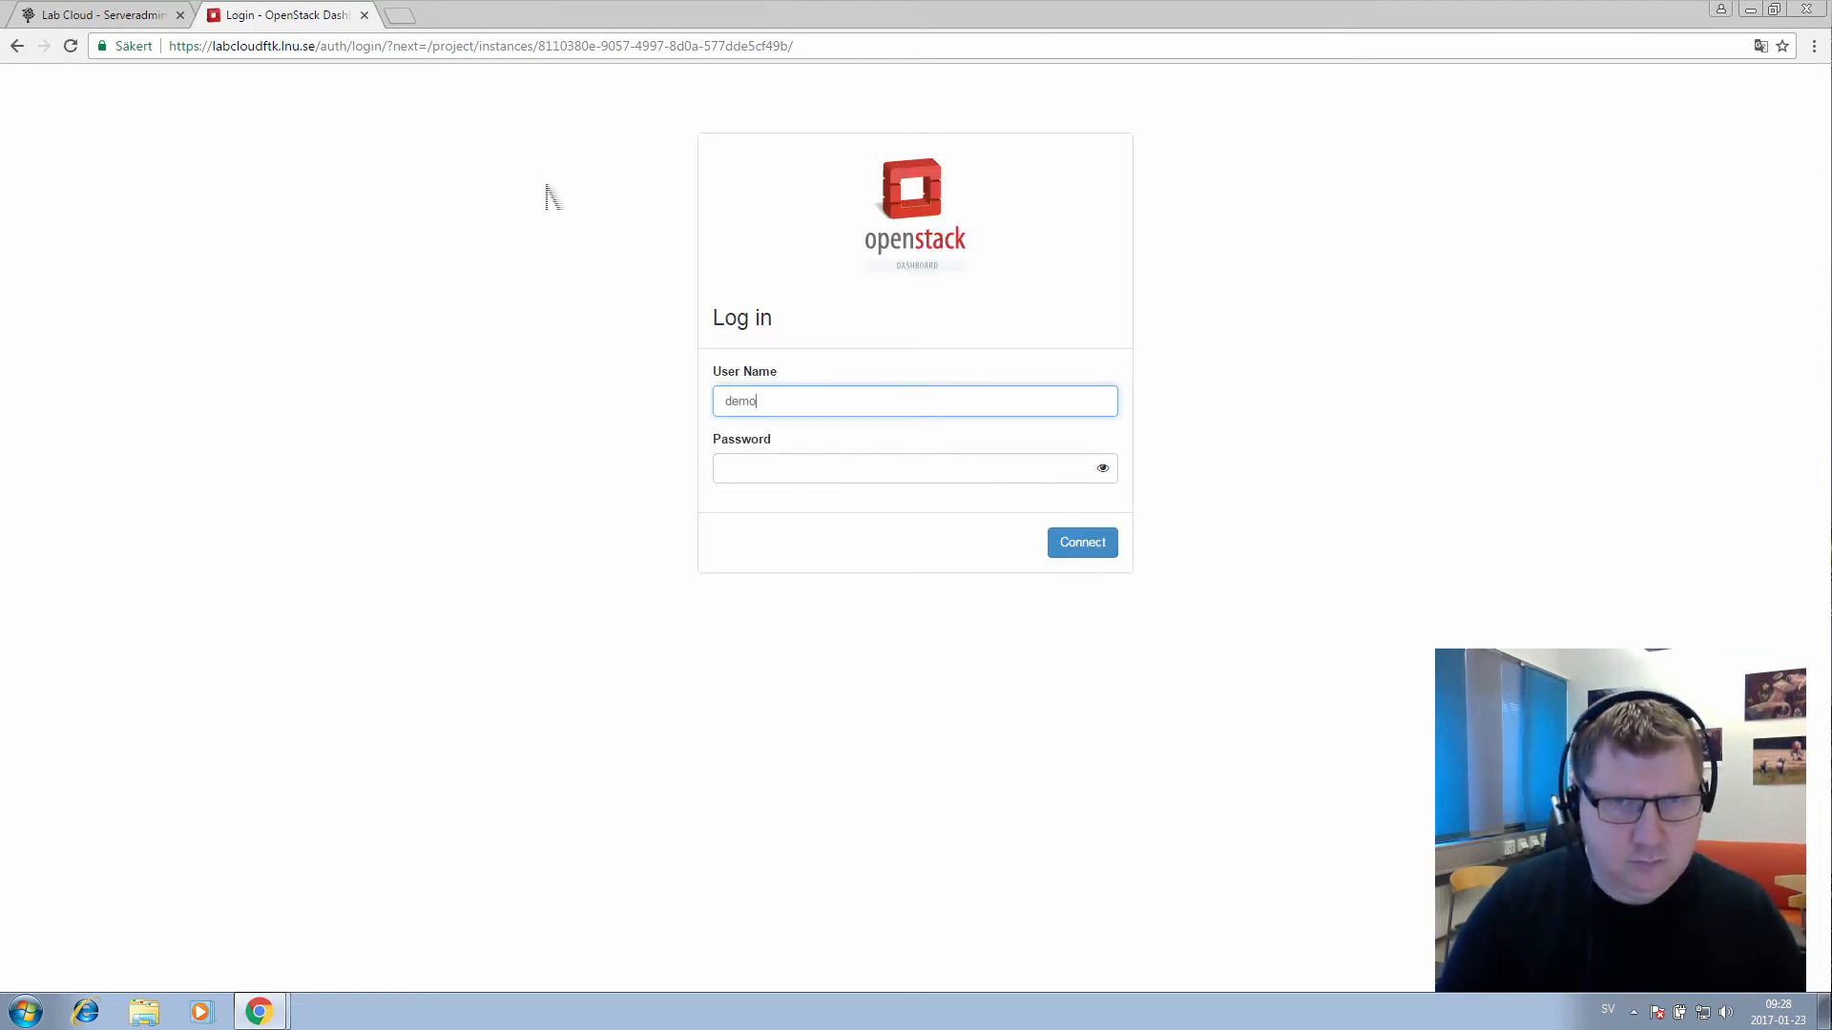
key(Tab)
key(ctrl+v)
key(Return)
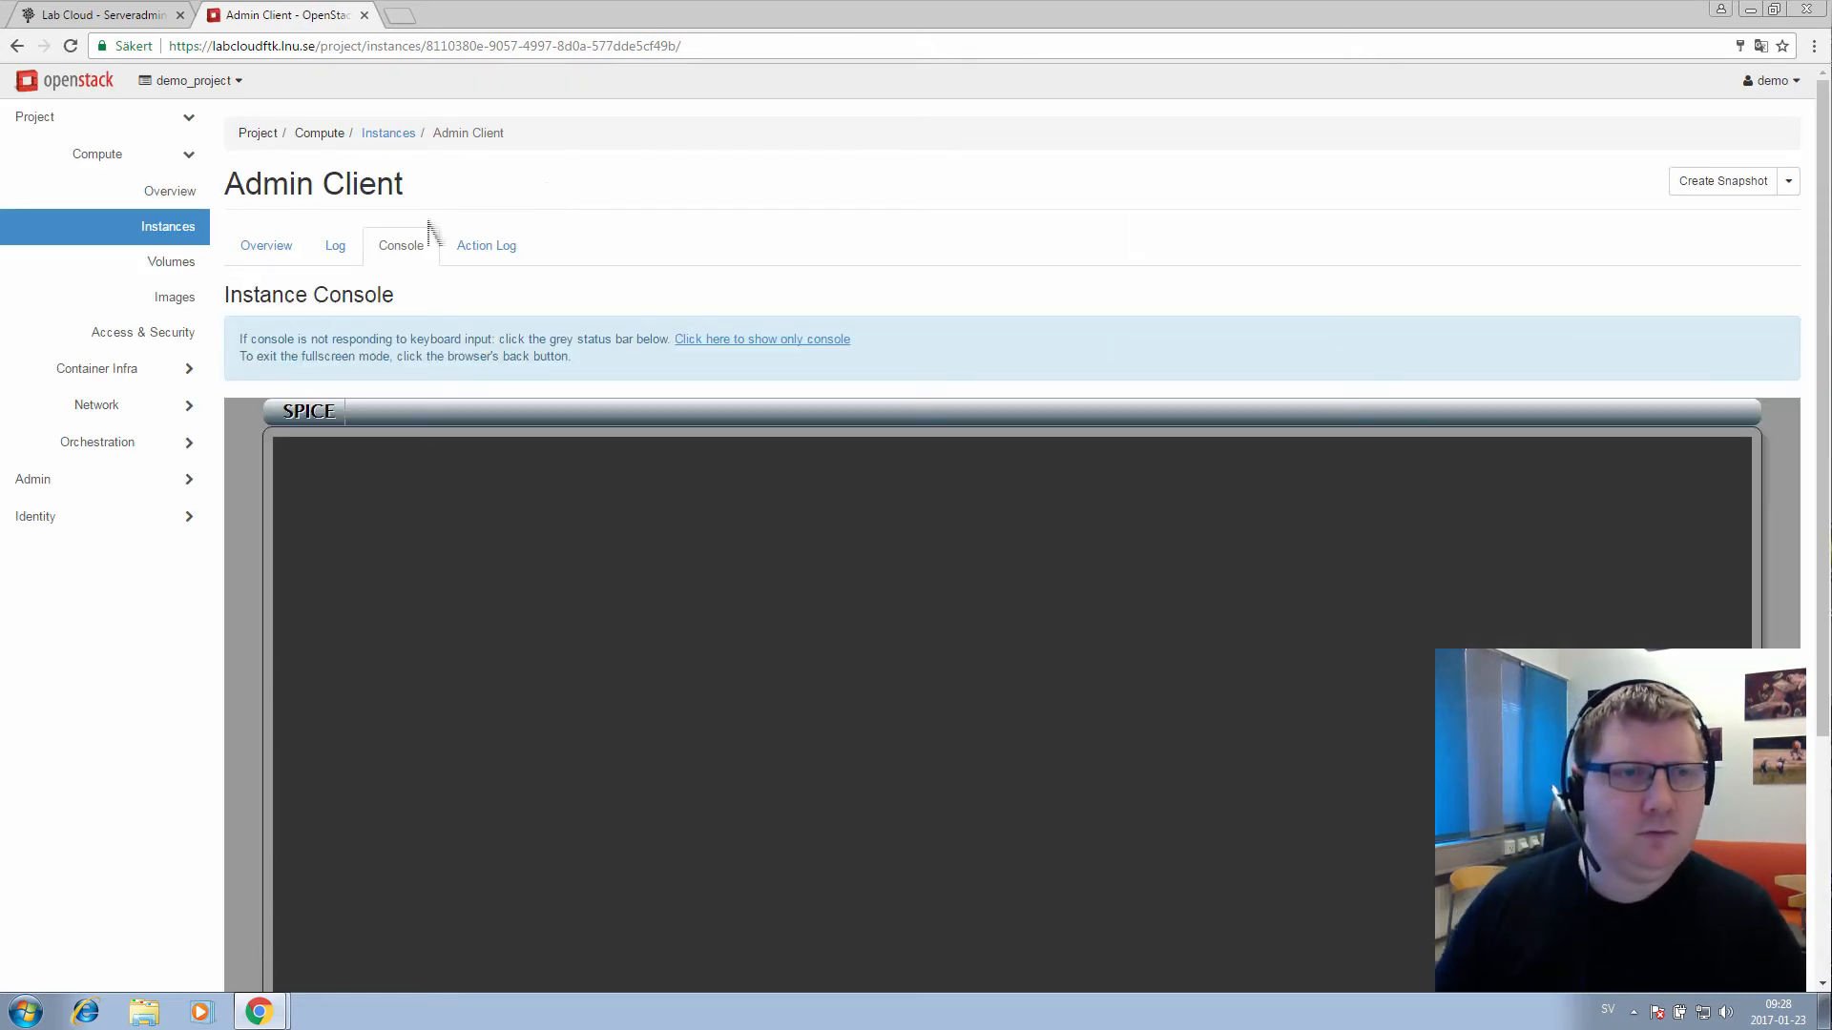
scroll(163, 254, down, 2)
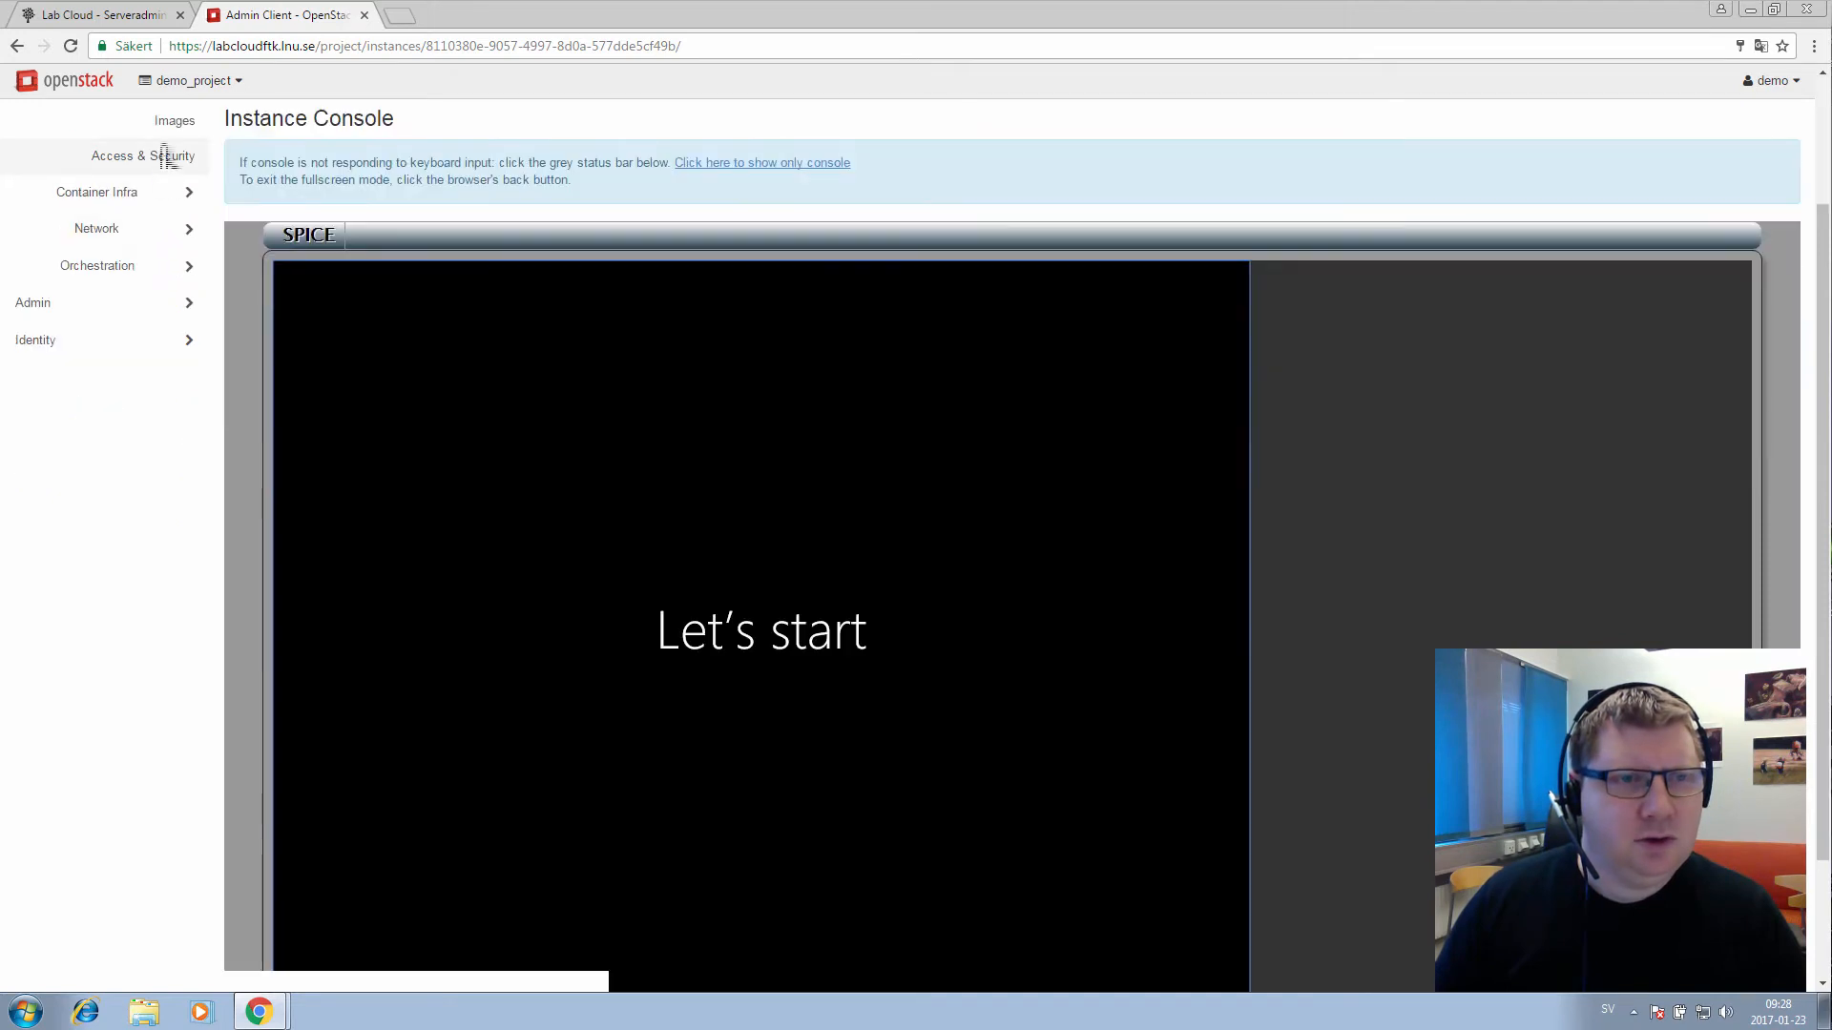
scroll(270, 155, up, 2)
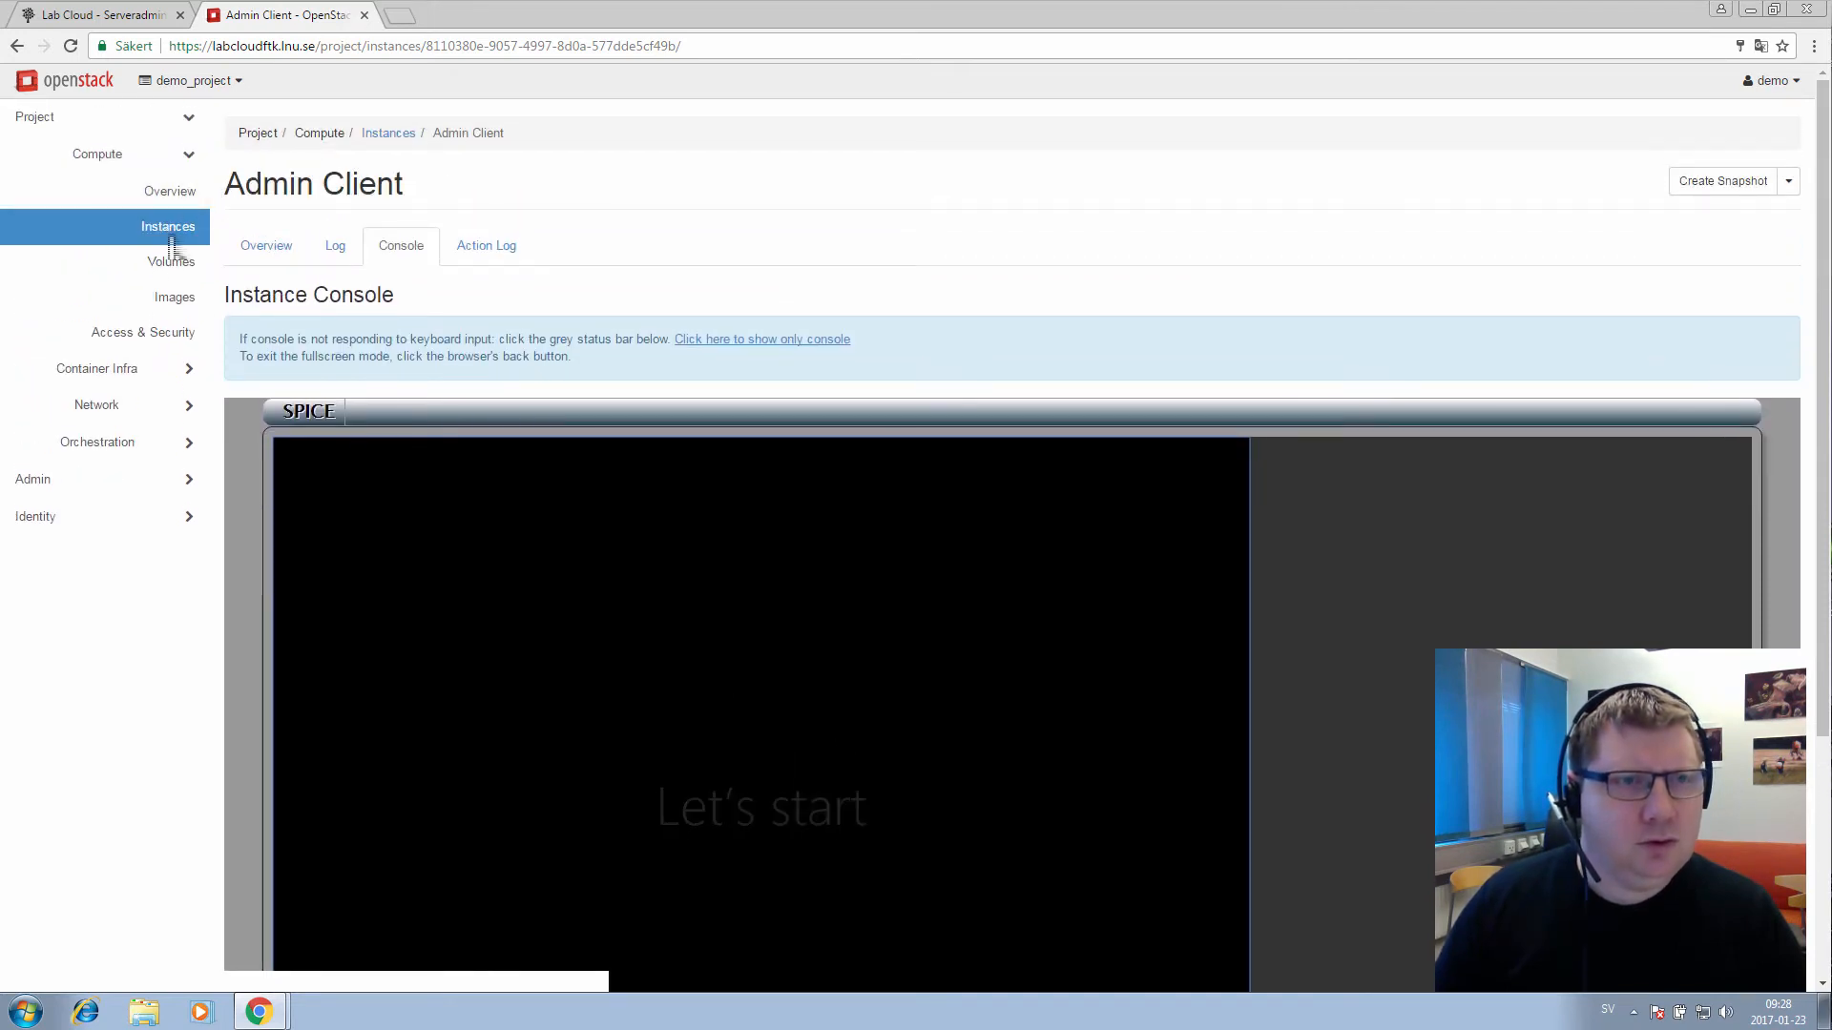
Create a security group named 'Remote Desktop' on the Access & Security page
click(159, 348)
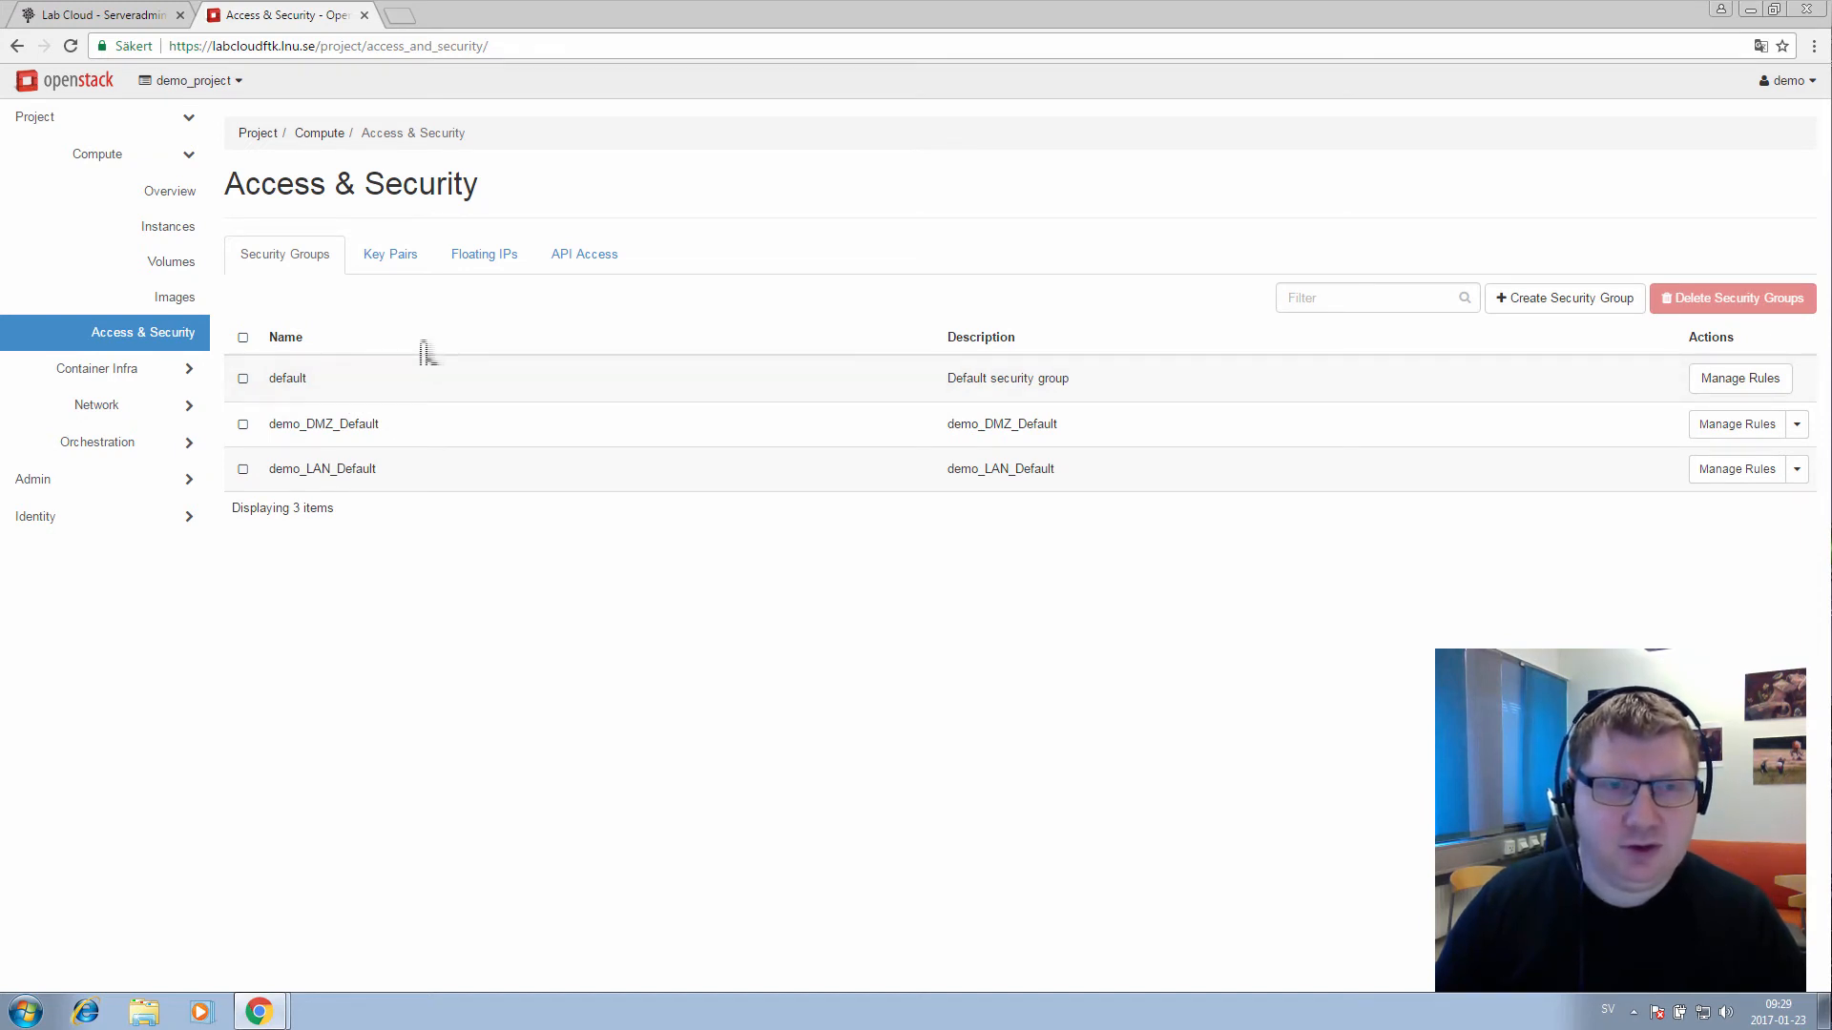
click(1533, 305)
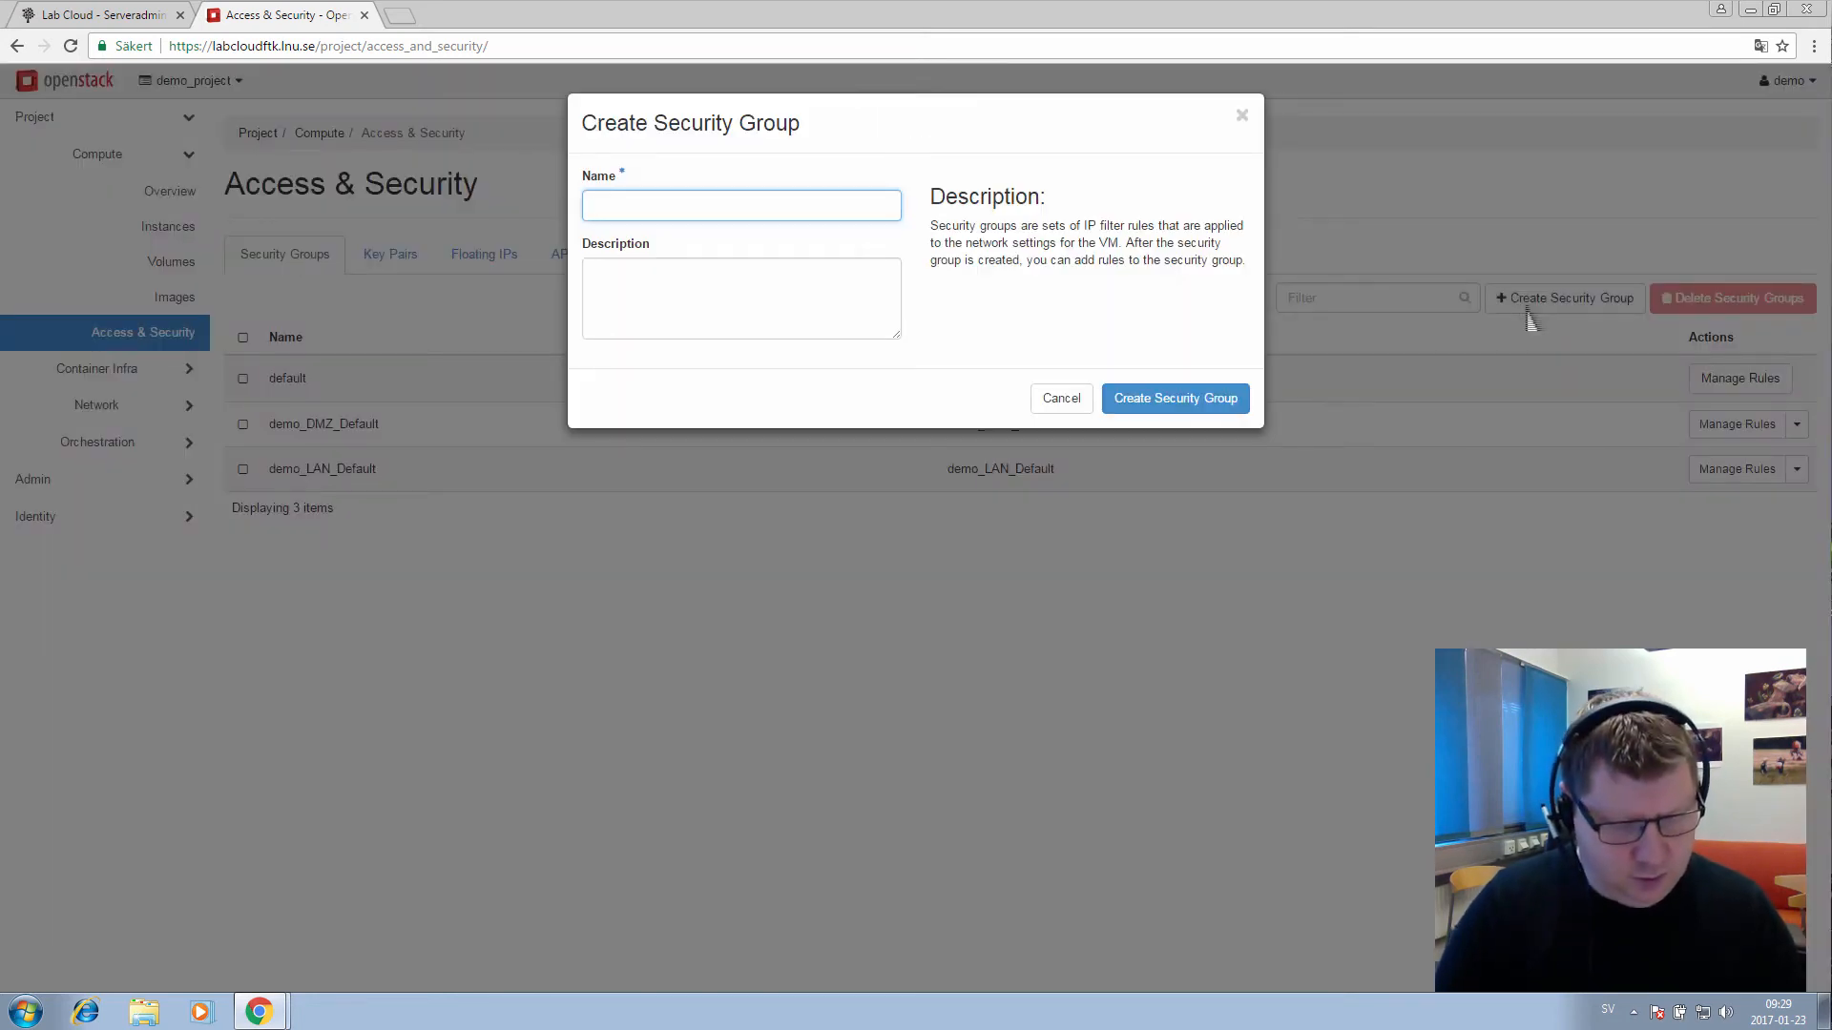
text(Remote )
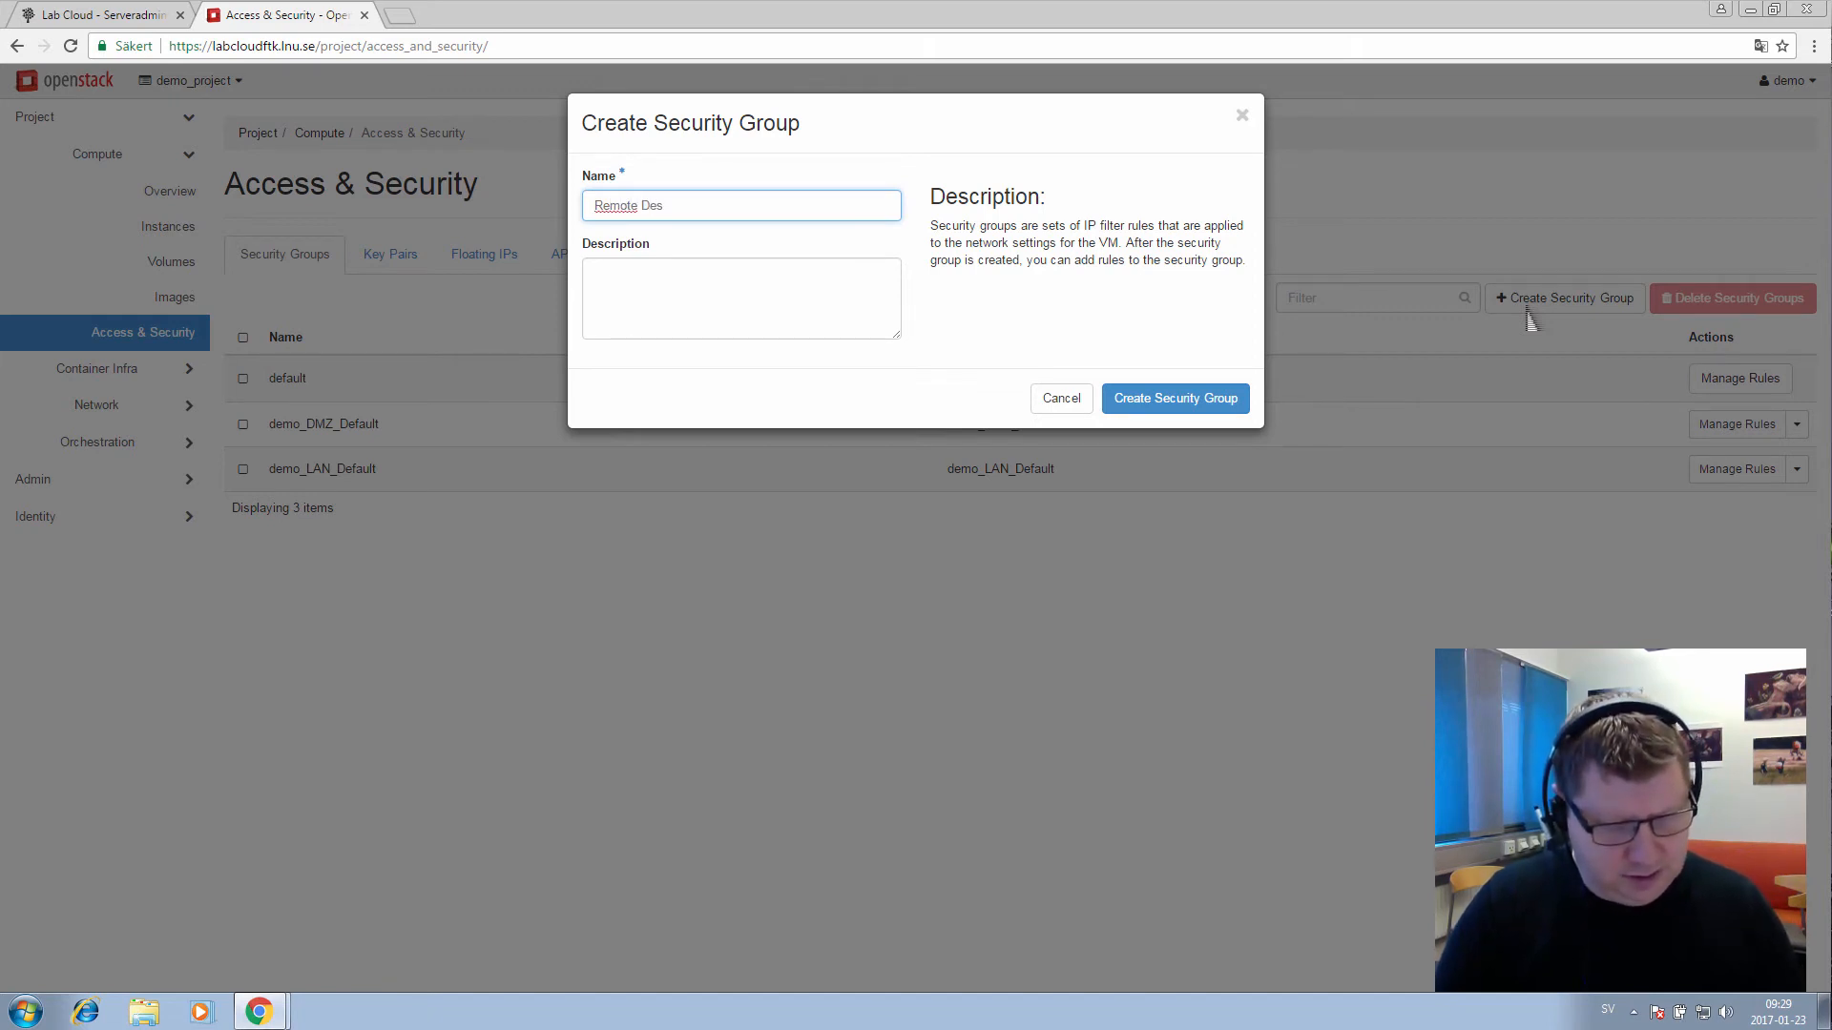
text(Desktop)
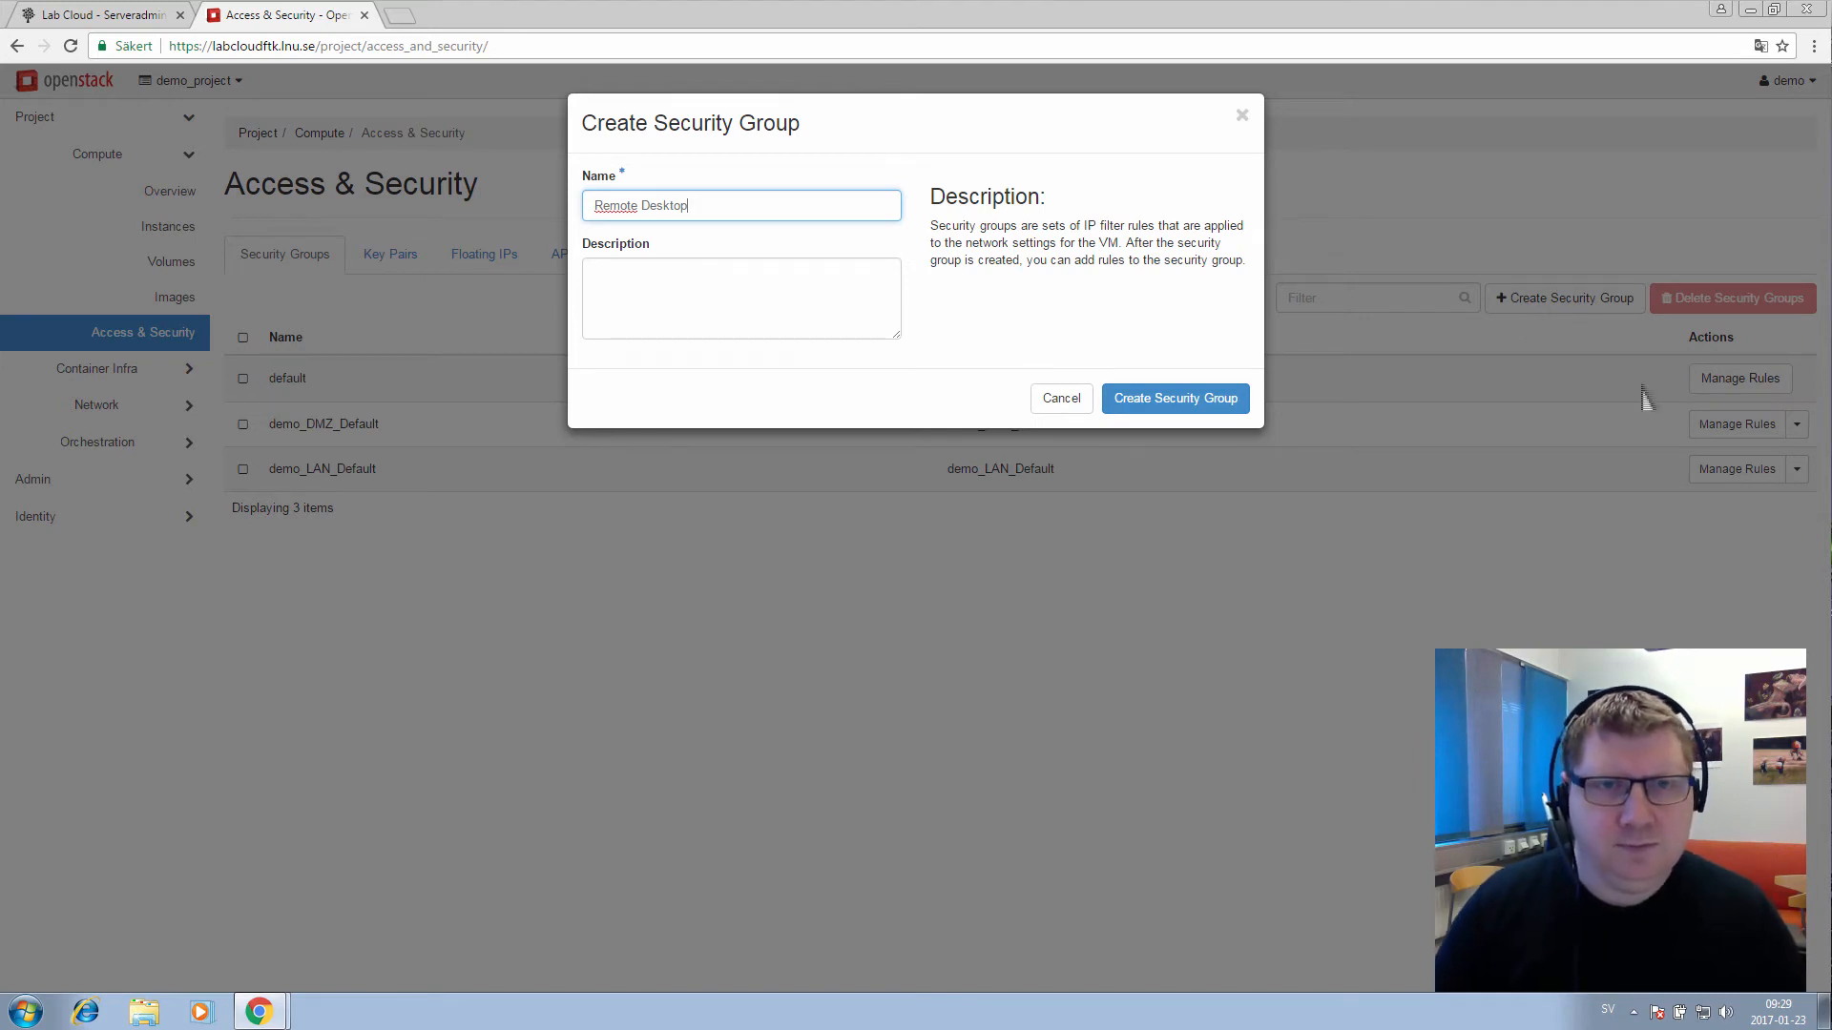
click(1203, 401)
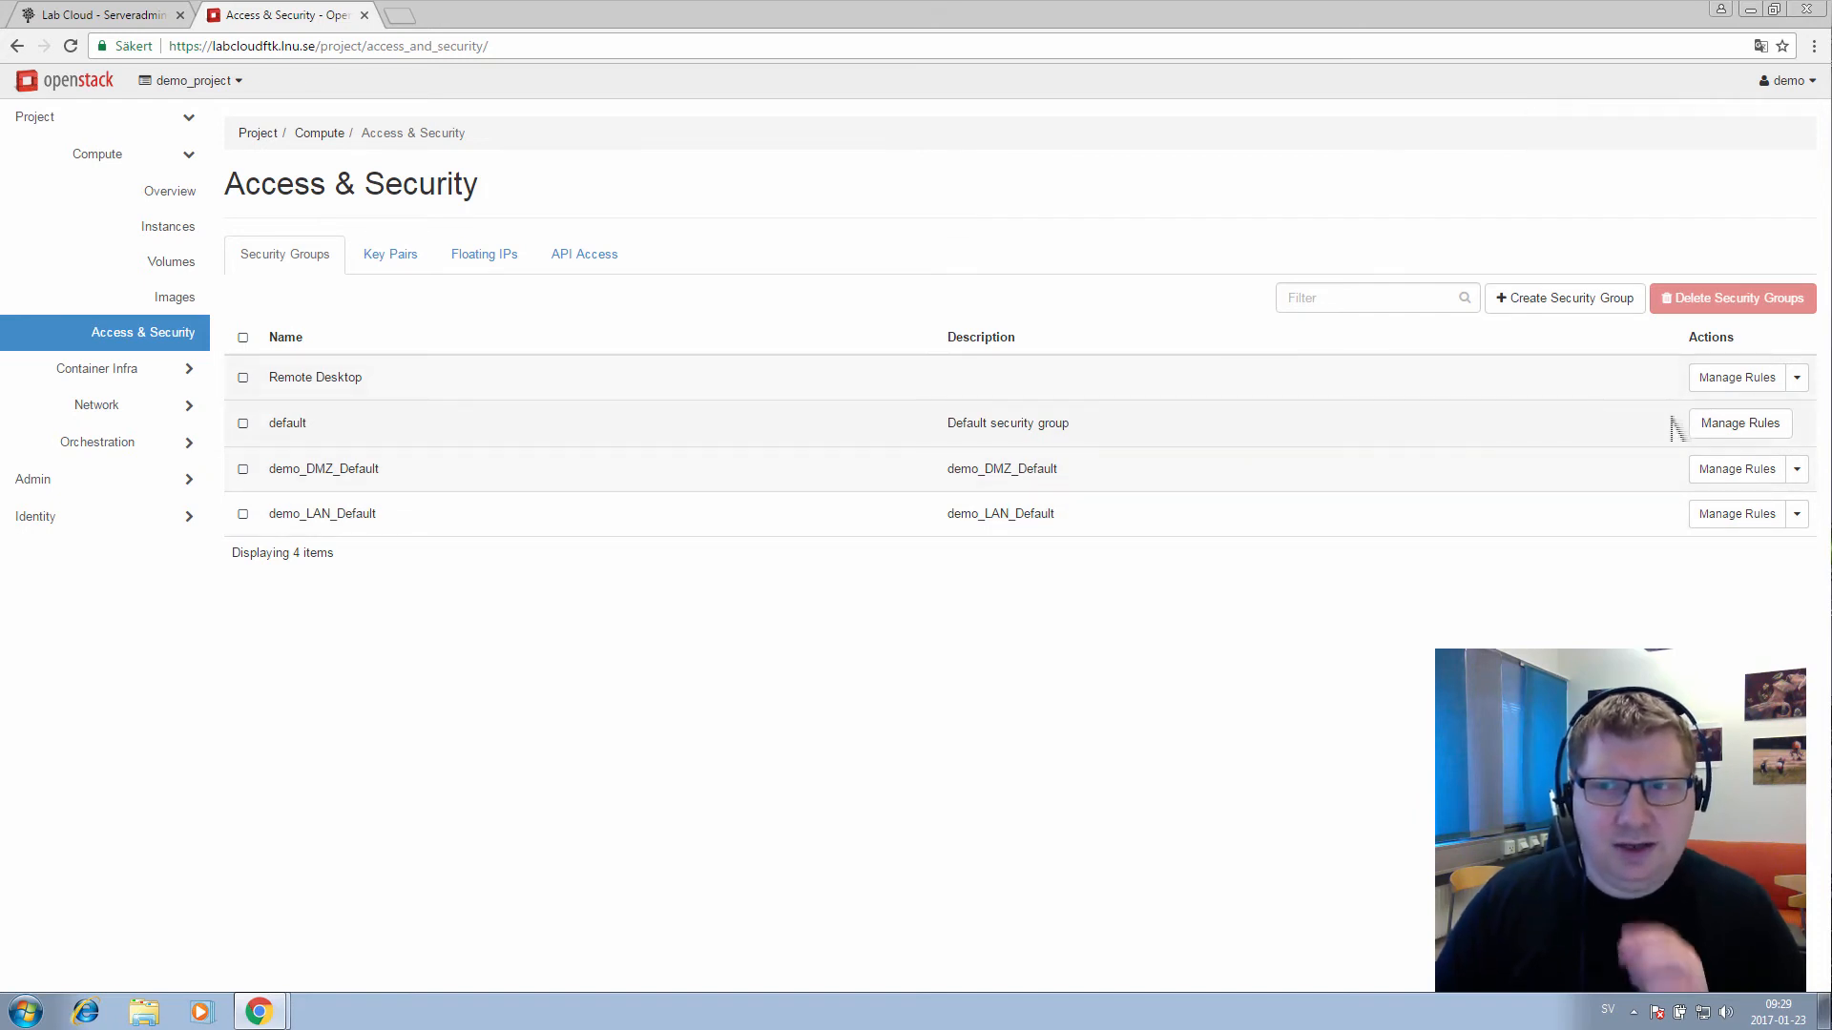
click(1717, 386)
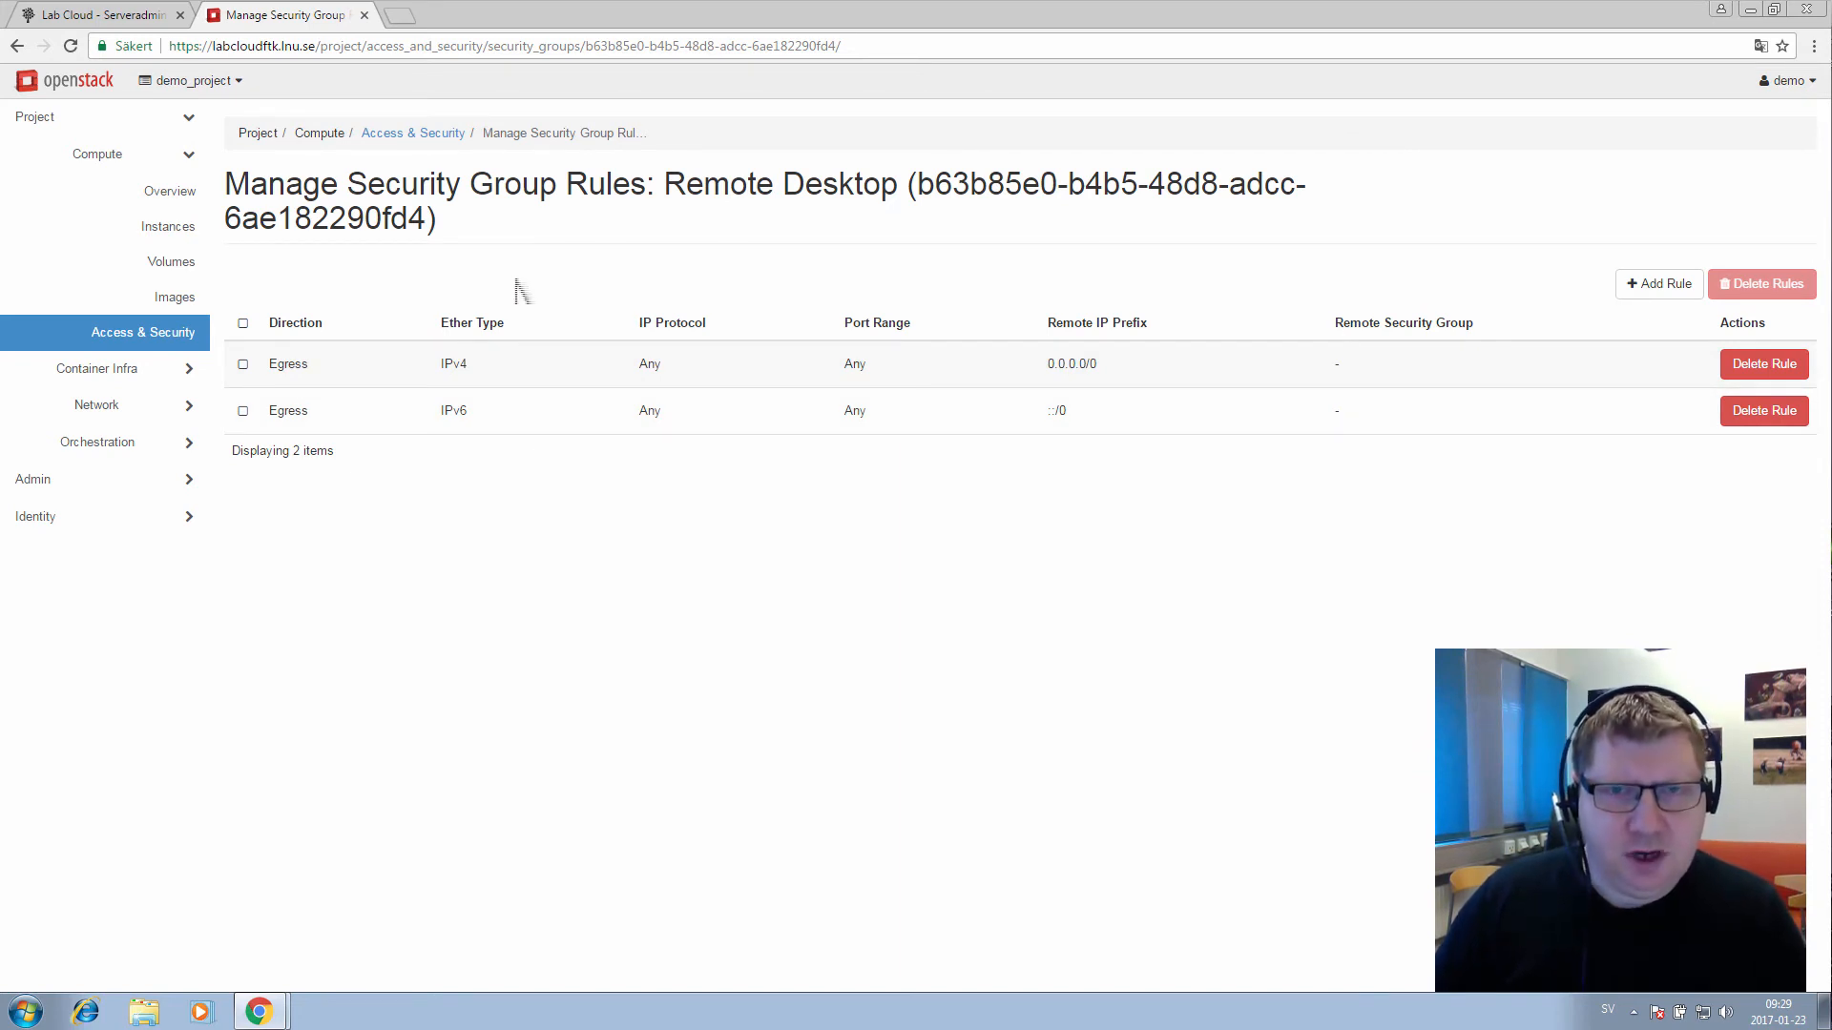
Add an RDP ingress rule (TCP 3389, CIDR 0.0.0.0/0) to the Remote Desktop group
click(1671, 298)
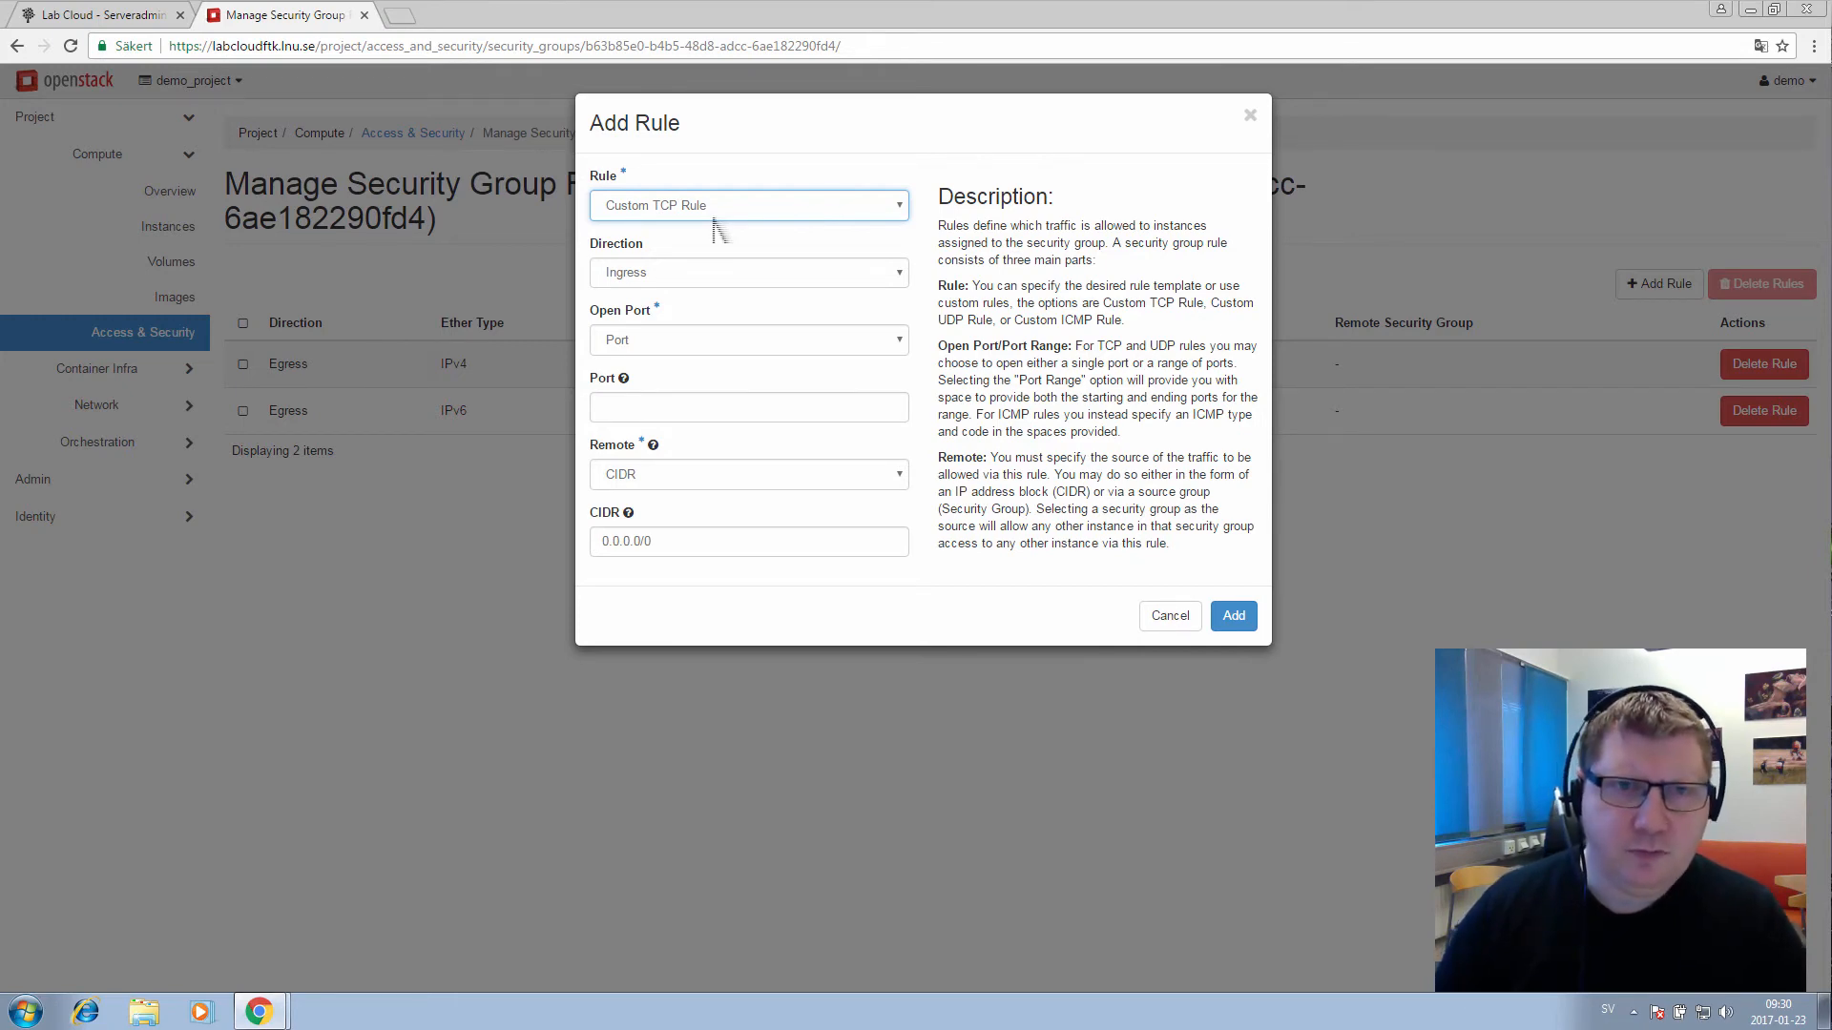
click(717, 215)
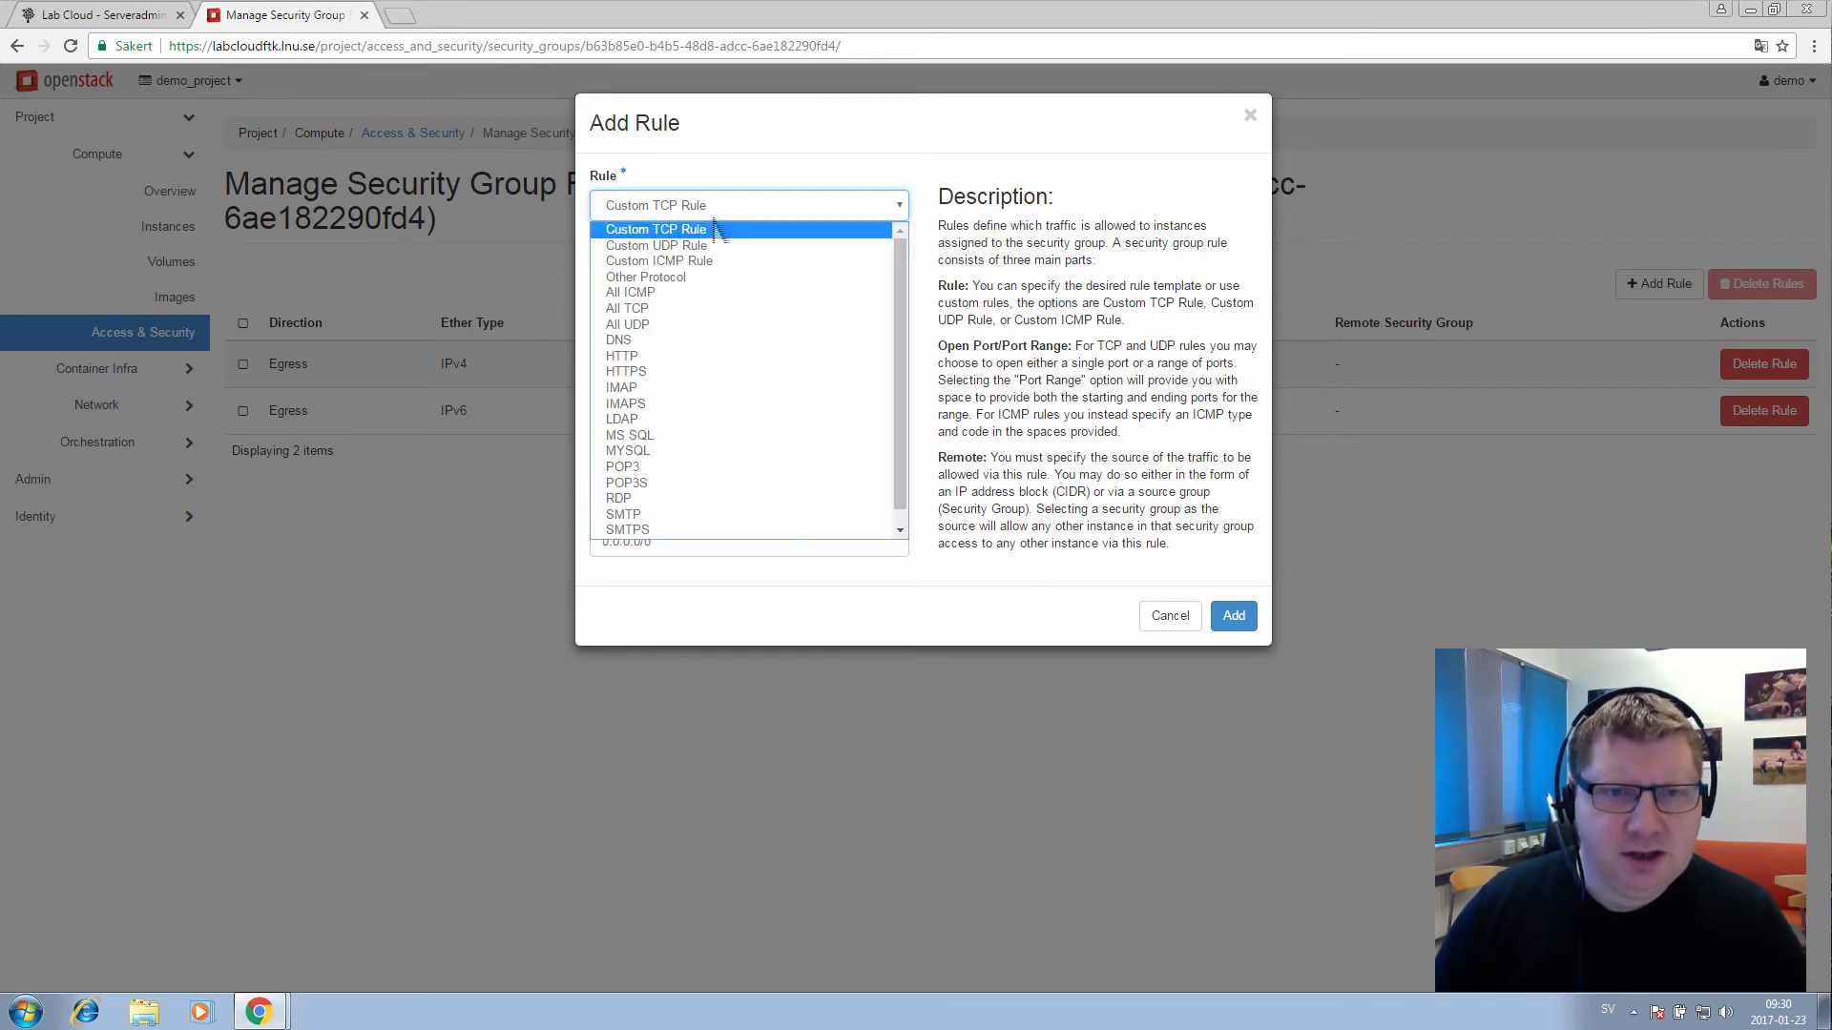
click(631, 508)
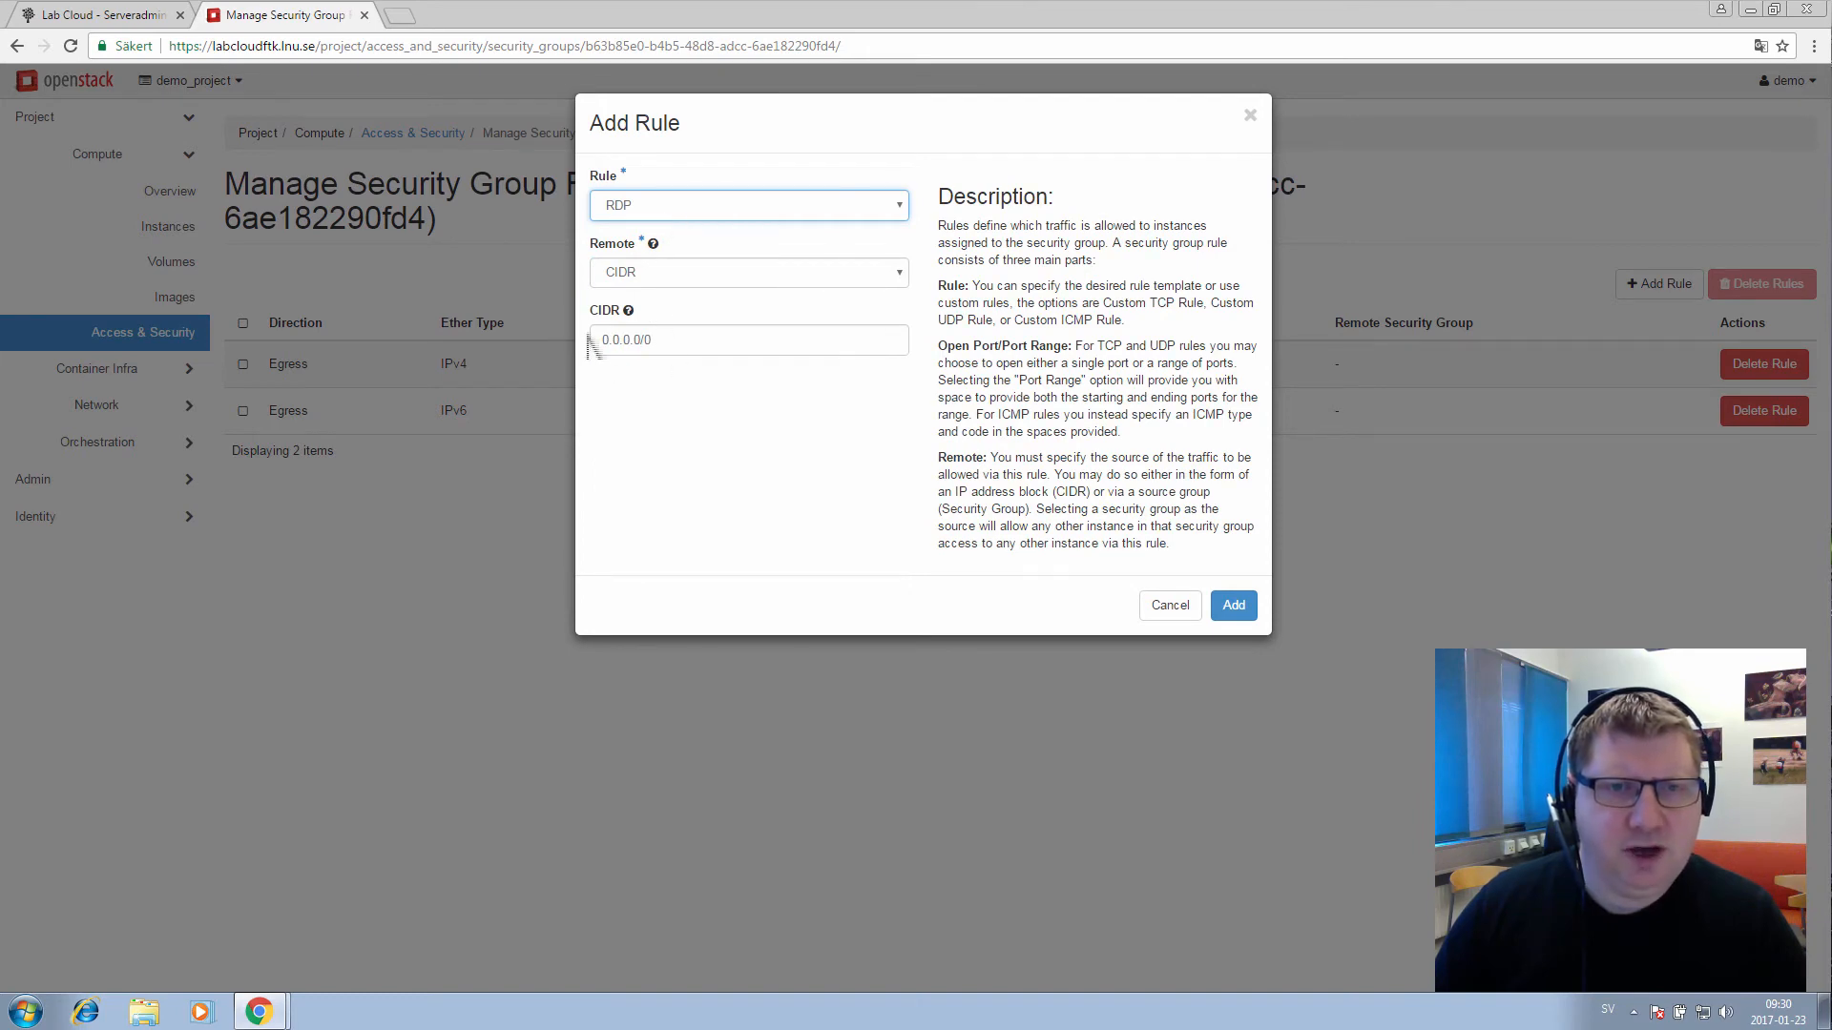
click(683, 208)
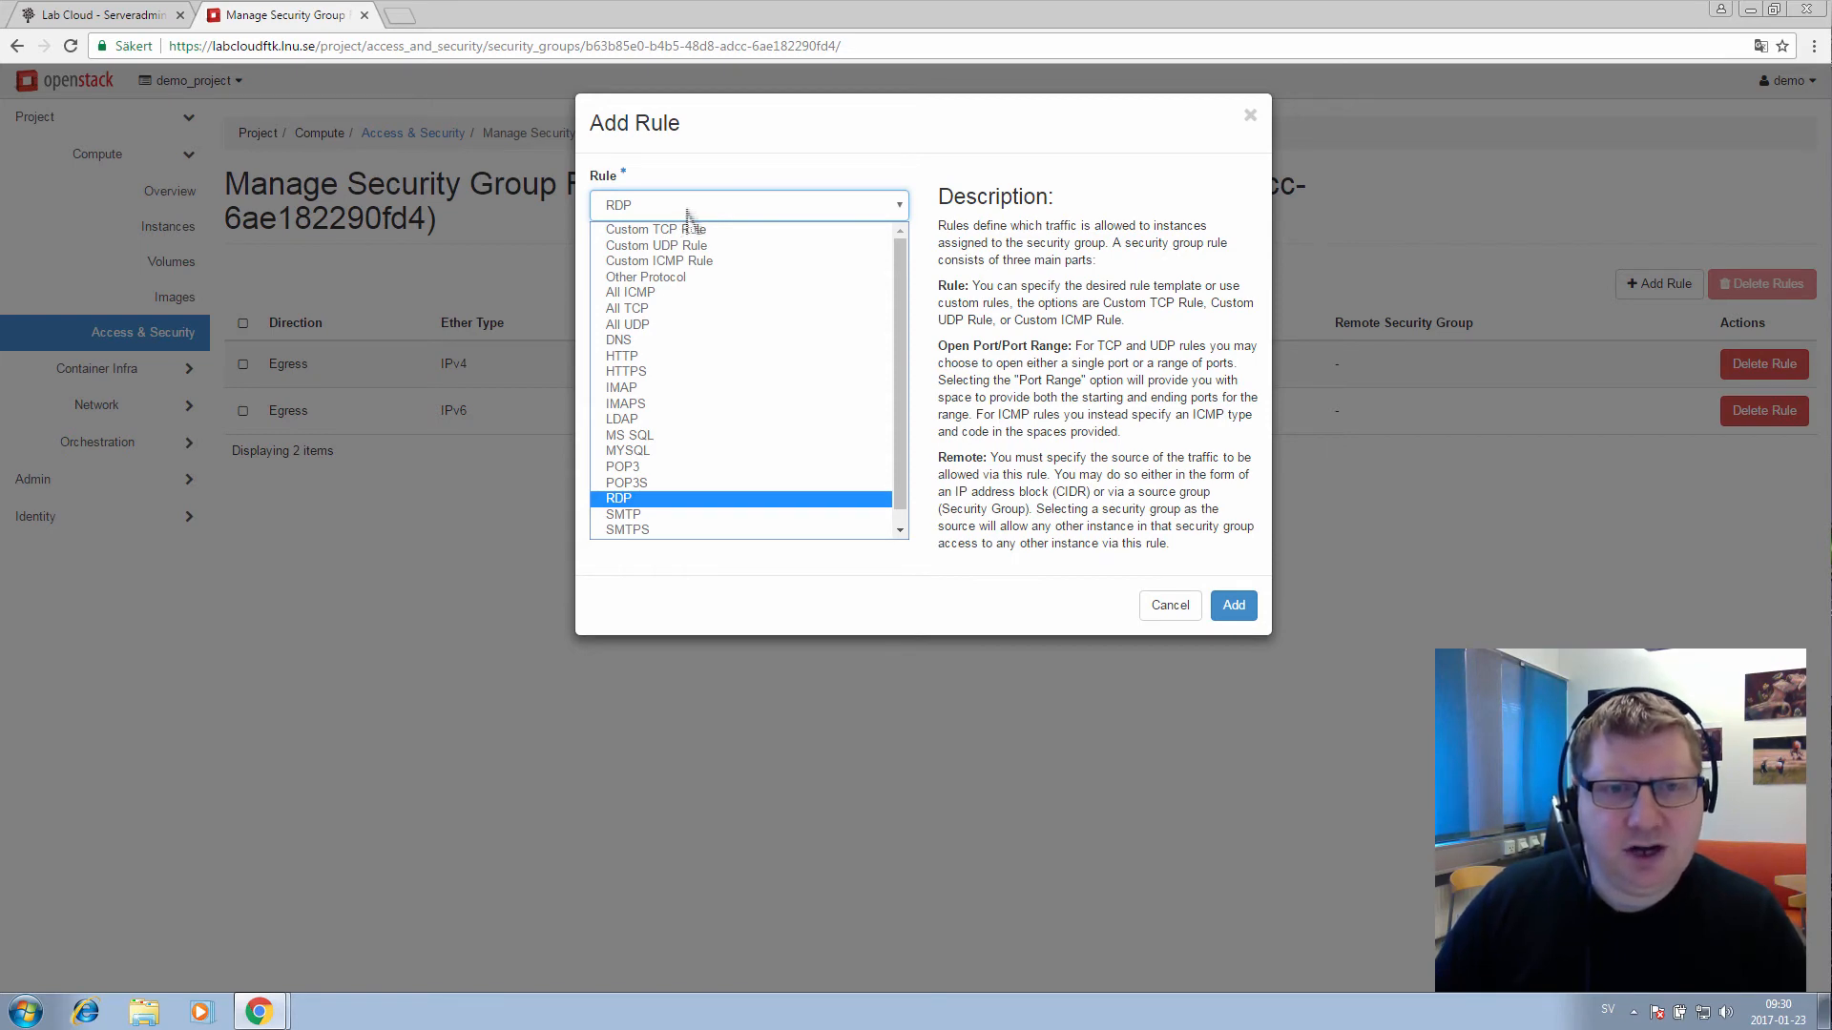
click(774, 198)
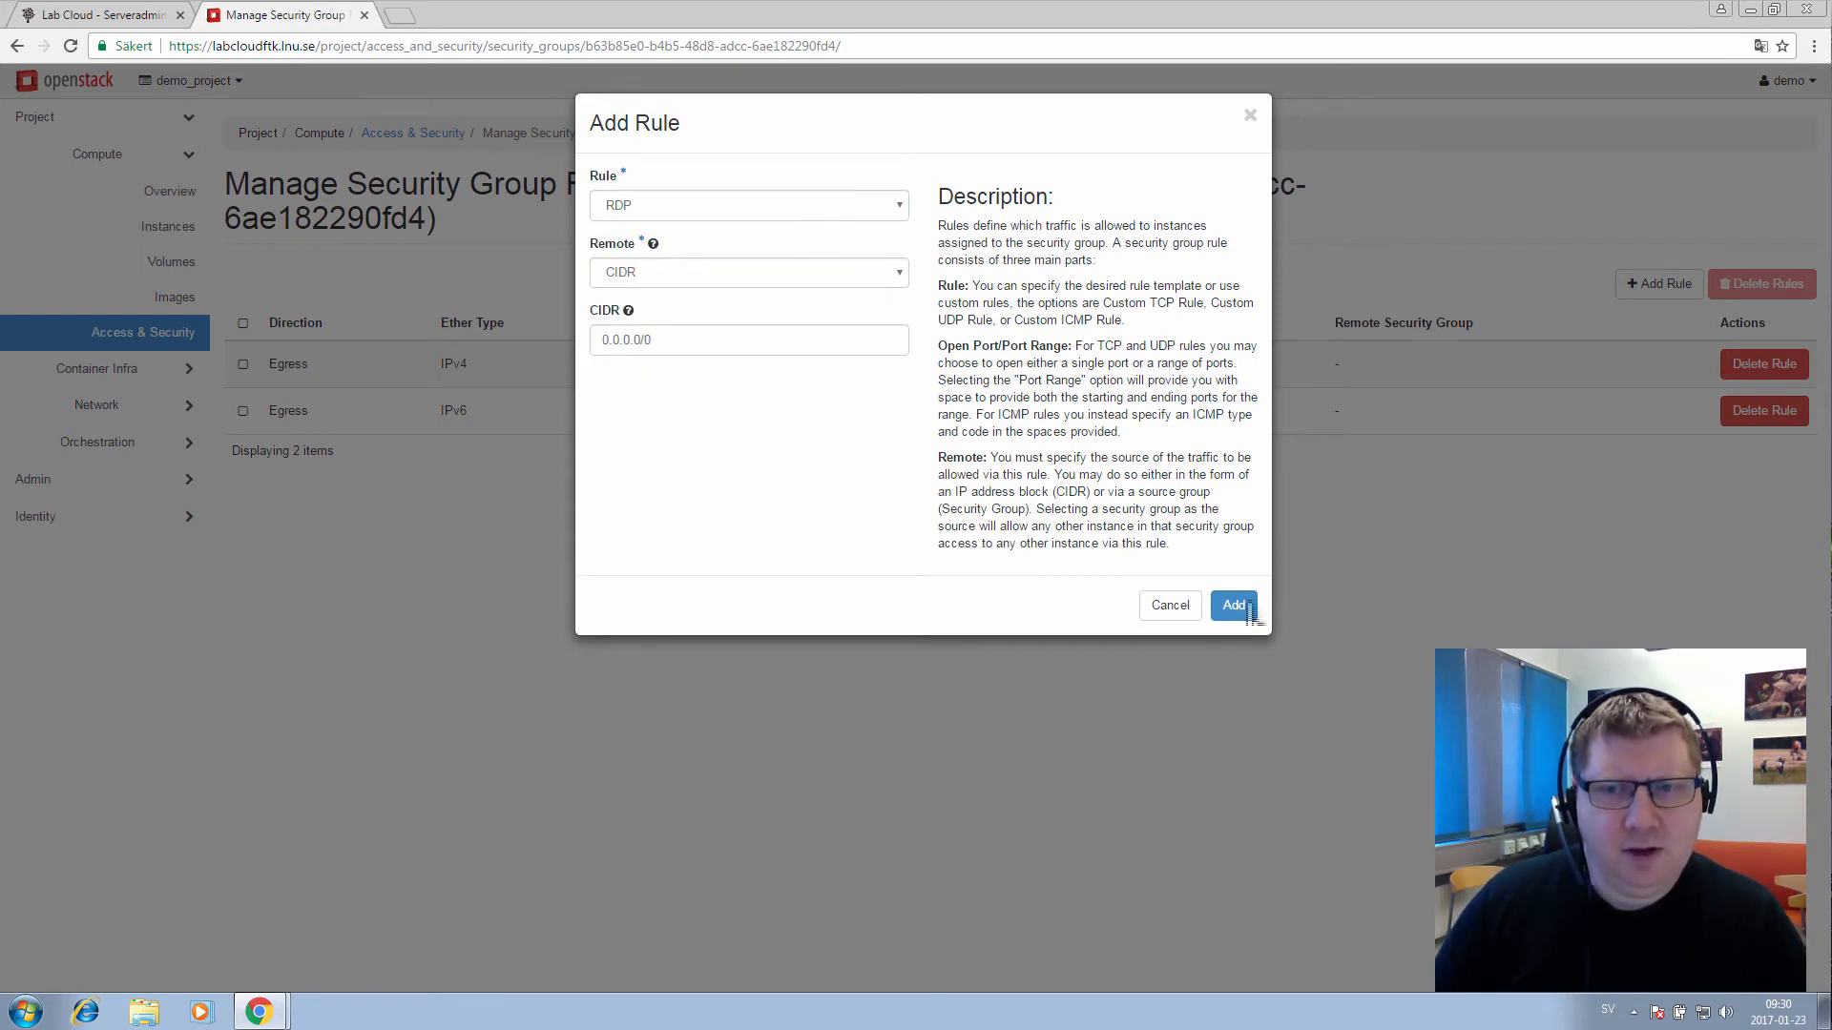
click(1234, 605)
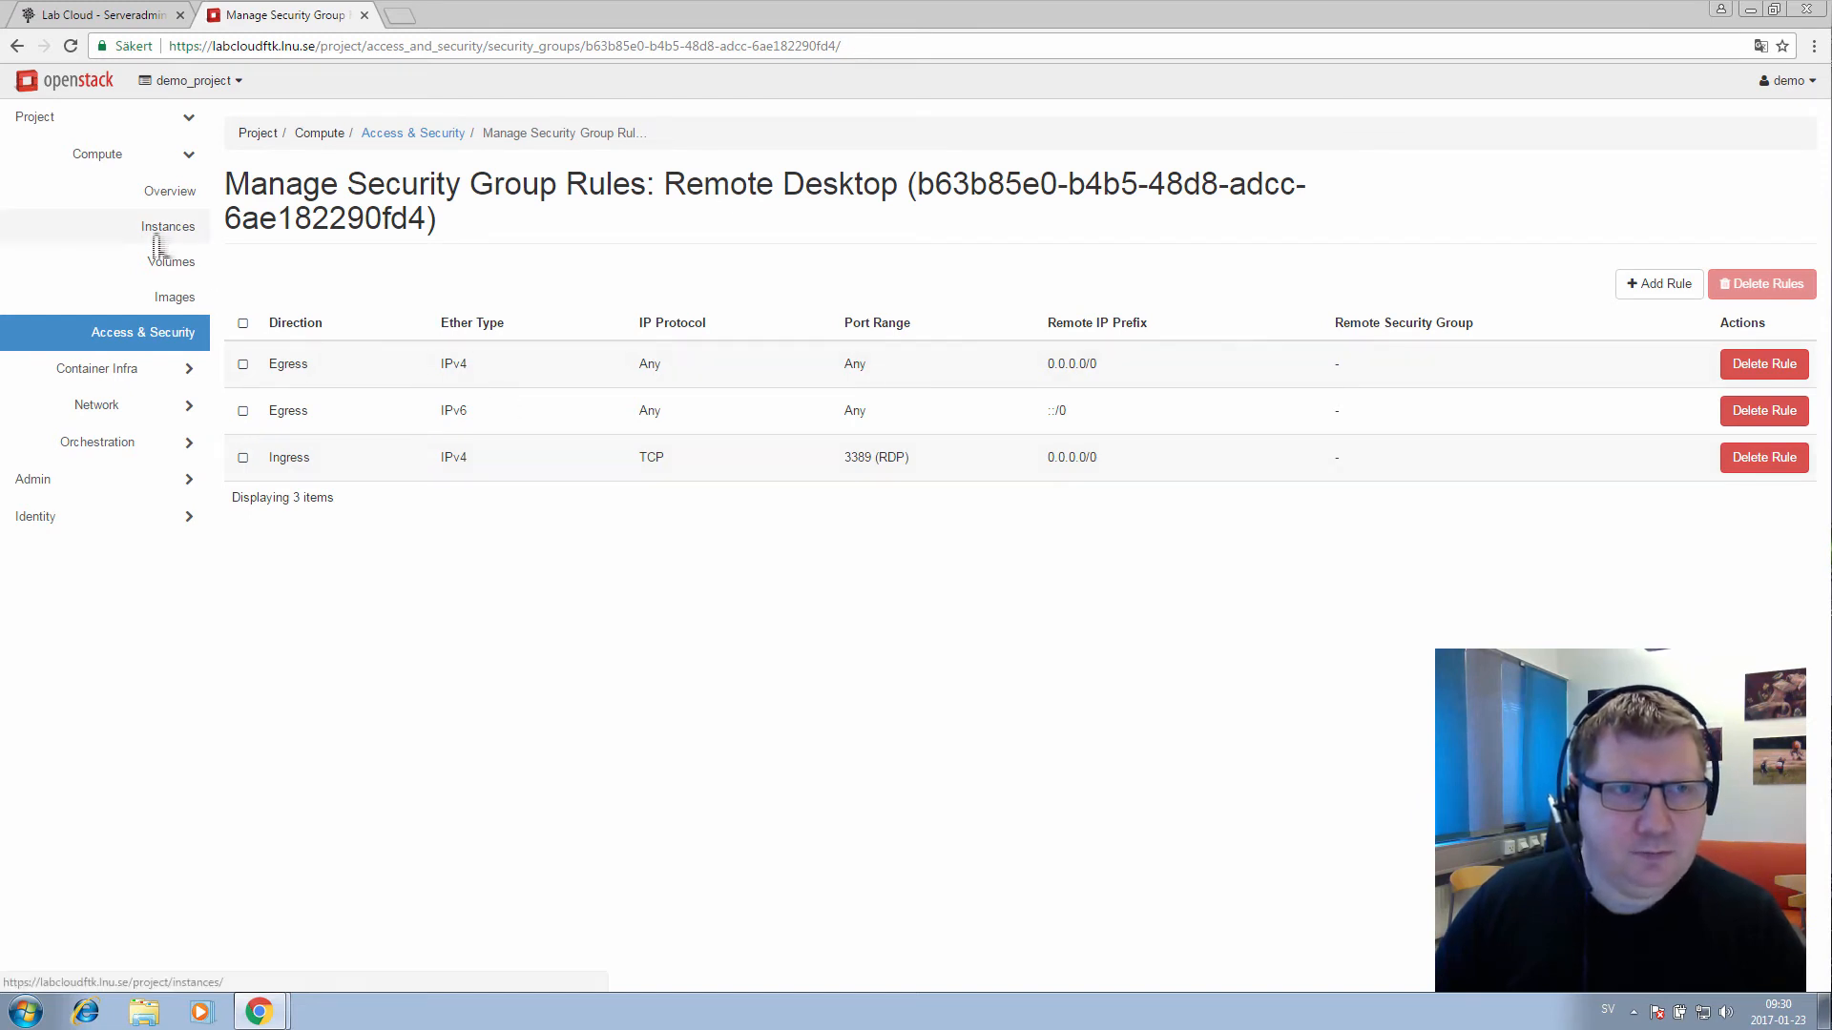
click(187, 343)
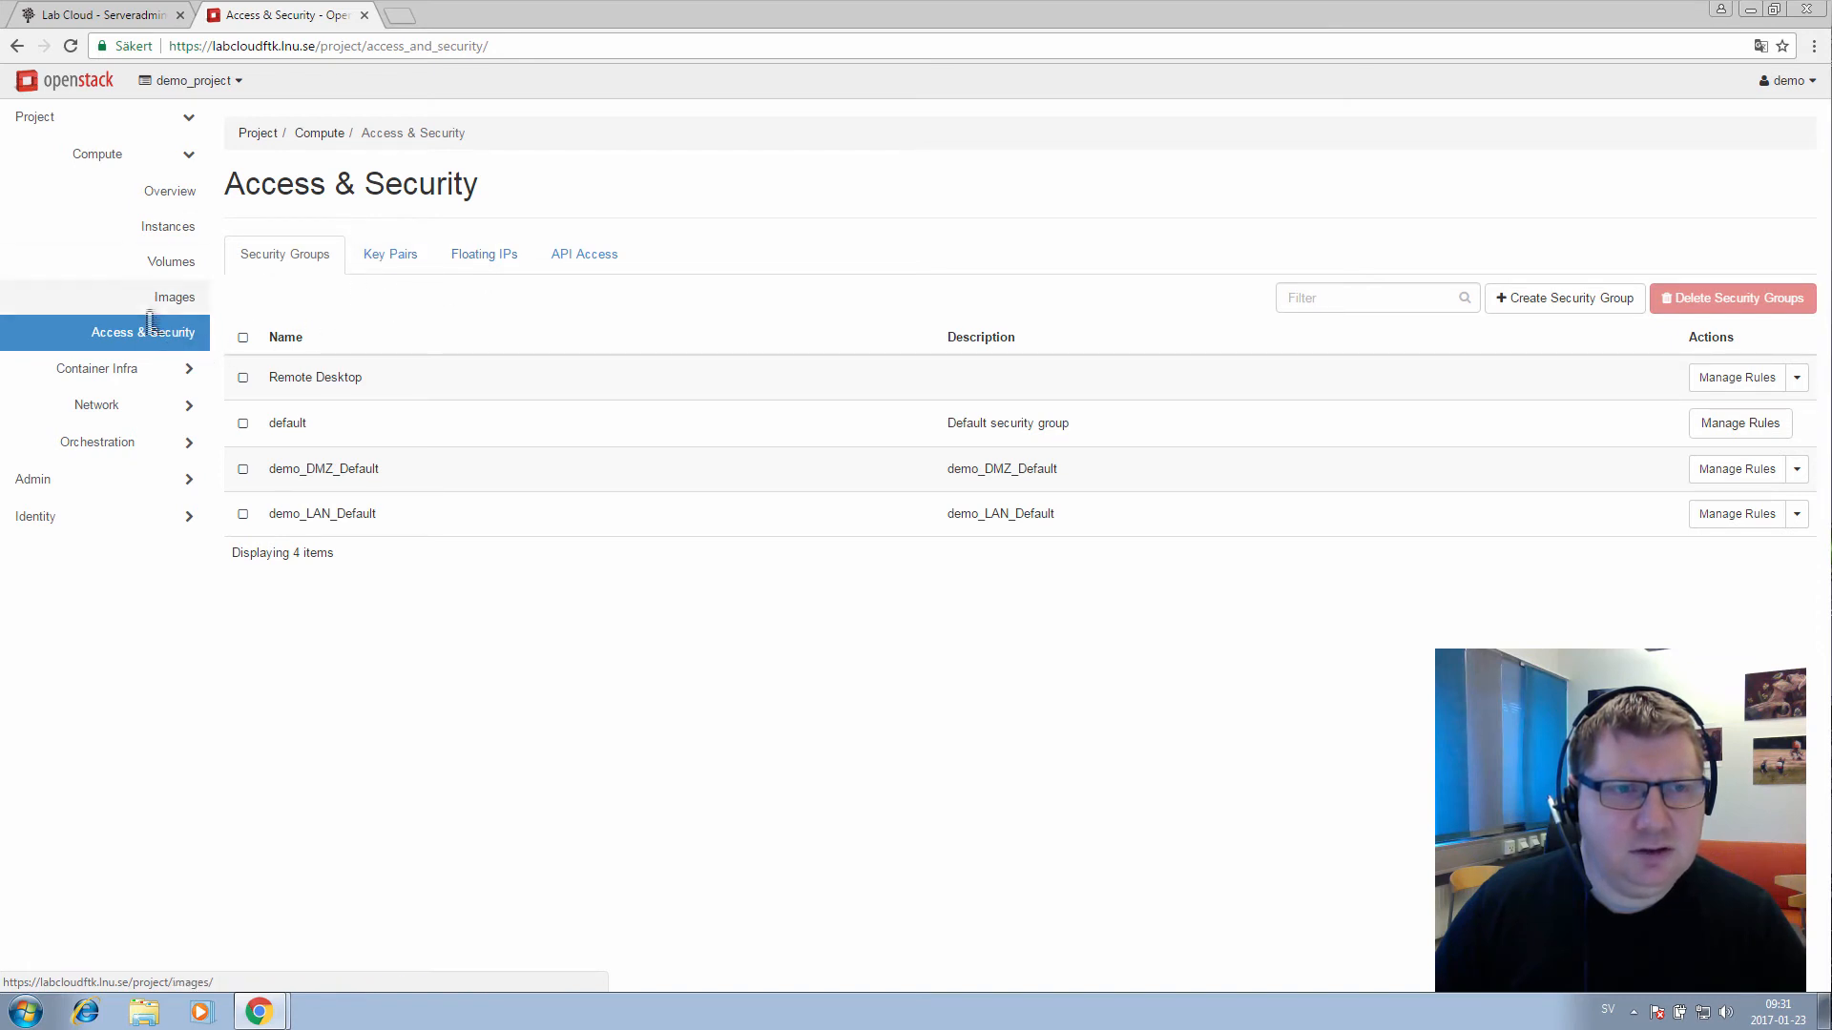
Allocate floating IP 194.47.174.45 from the internetlan pool to the project
click(496, 271)
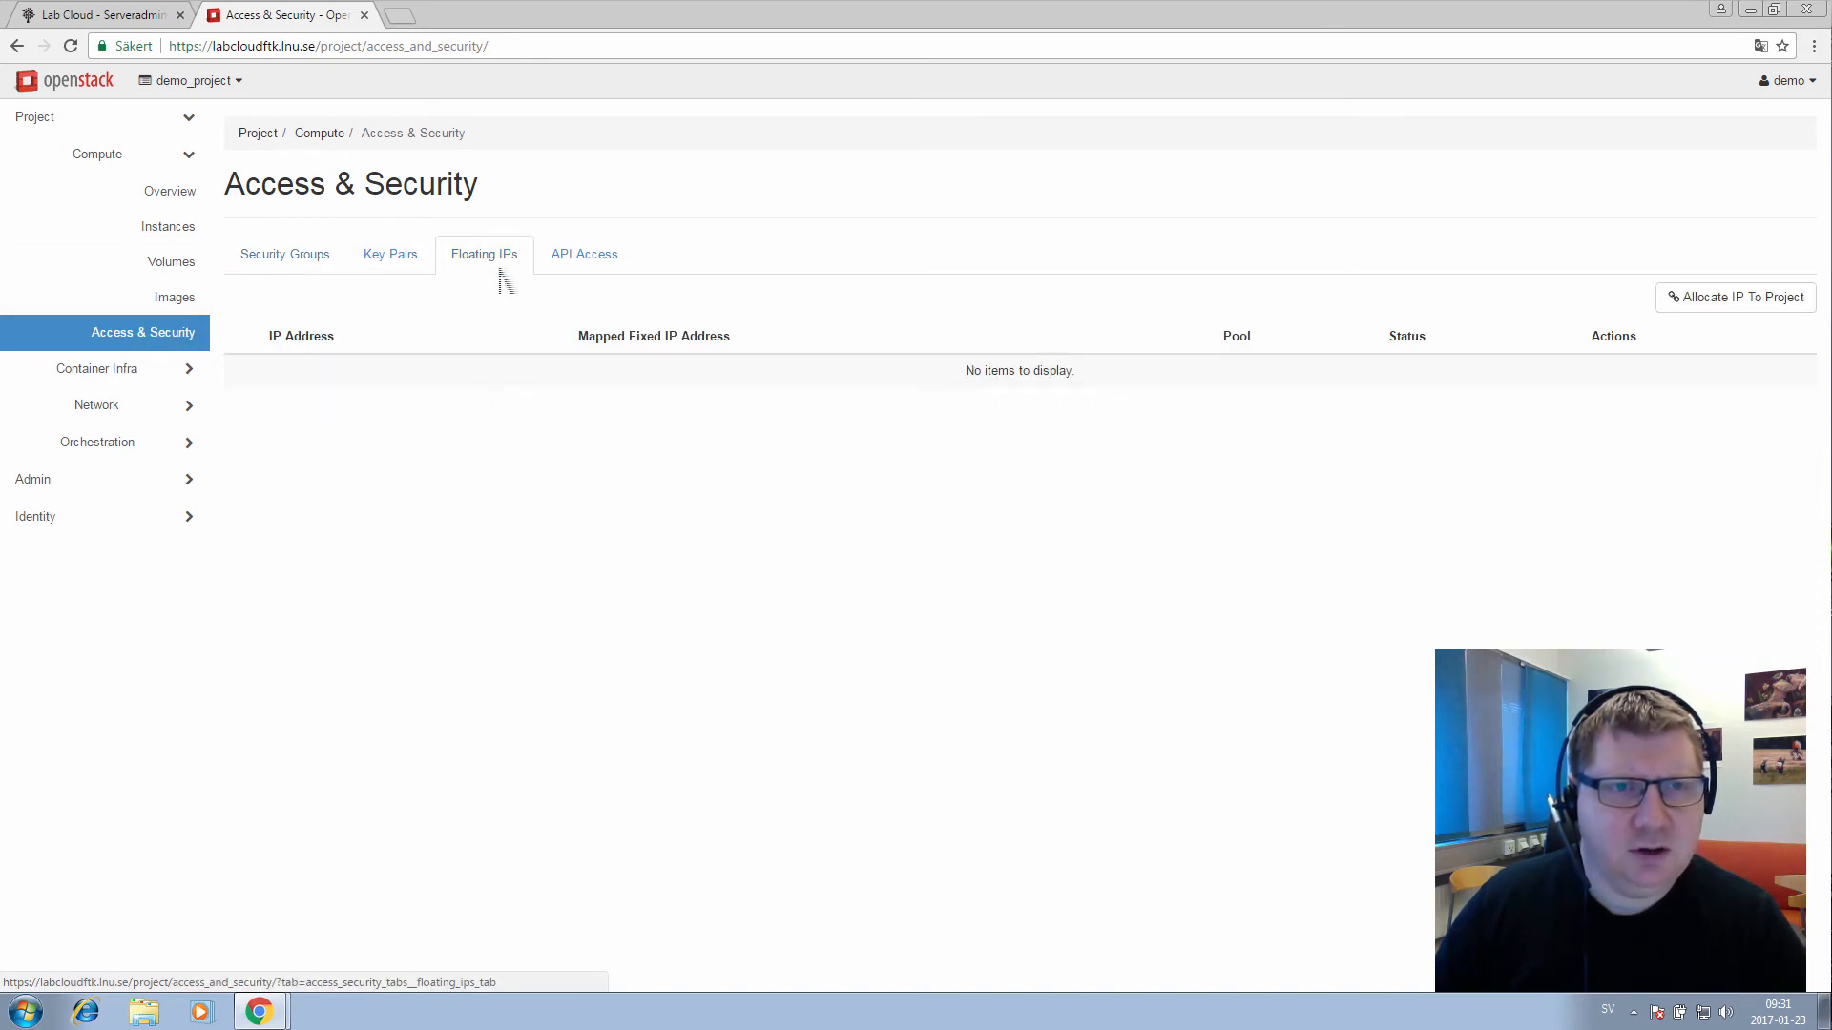
click(1717, 306)
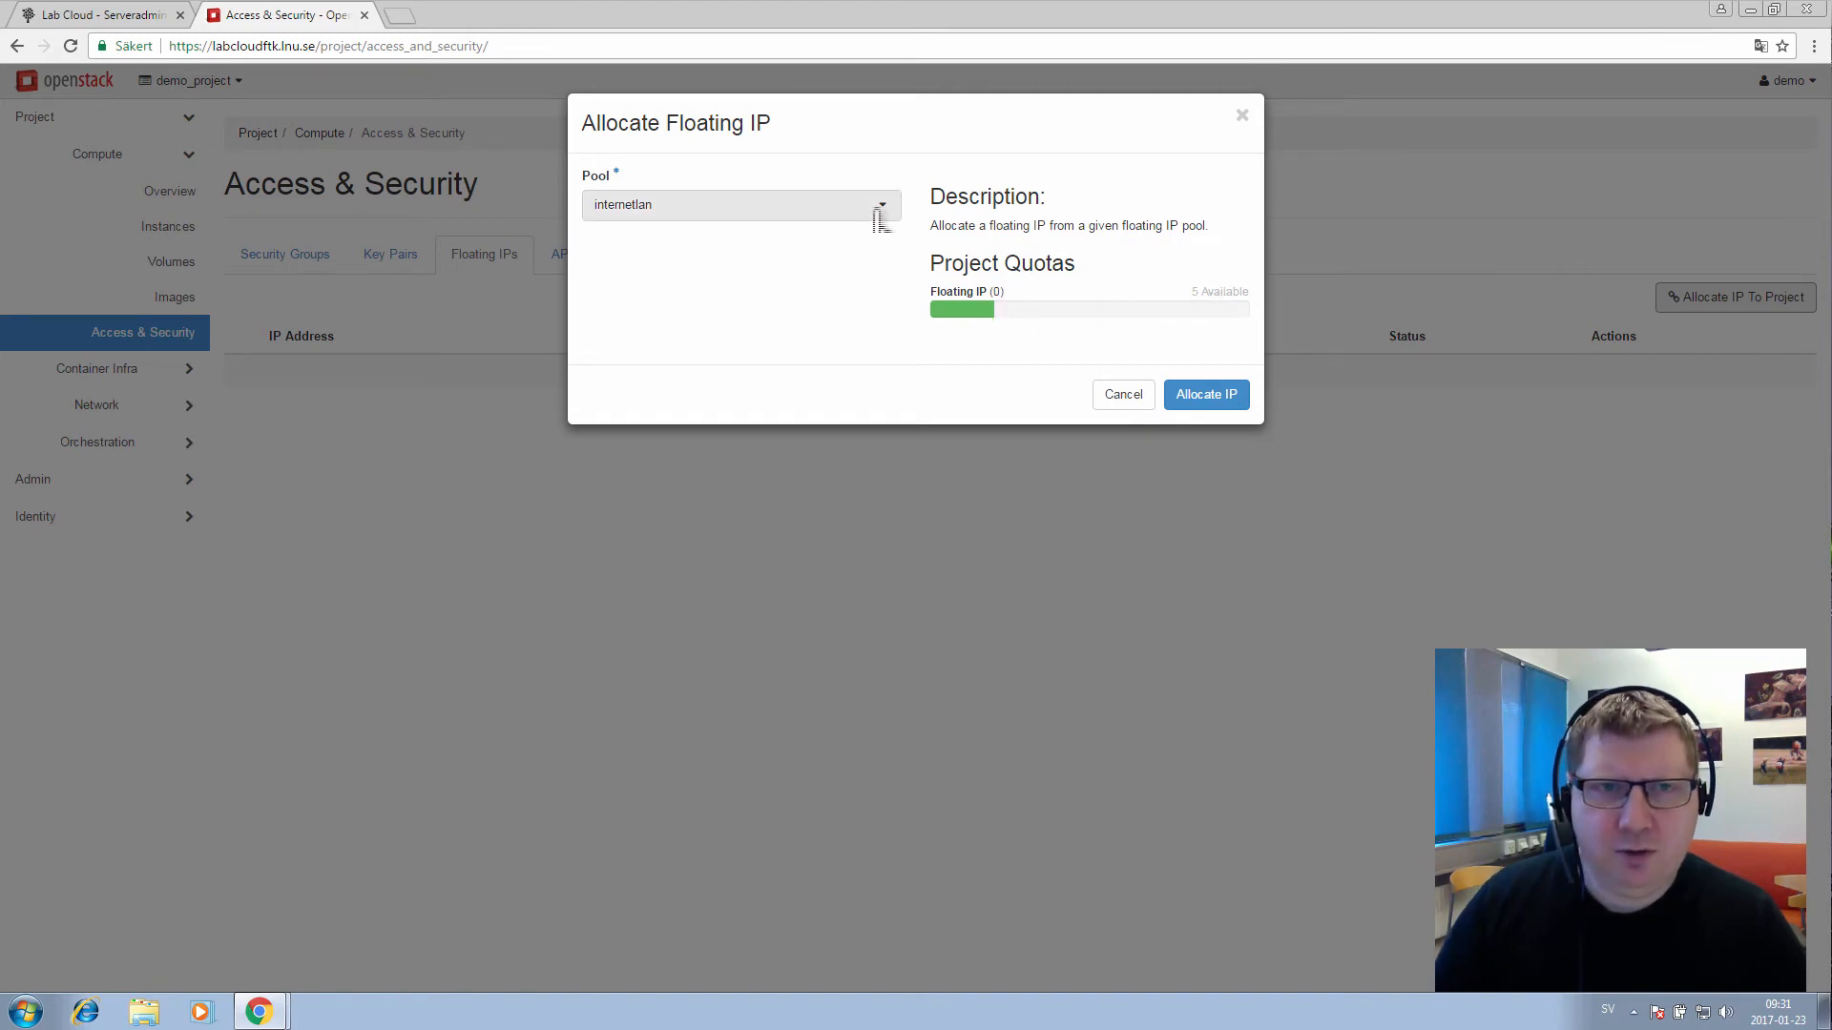
click(696, 214)
click(644, 244)
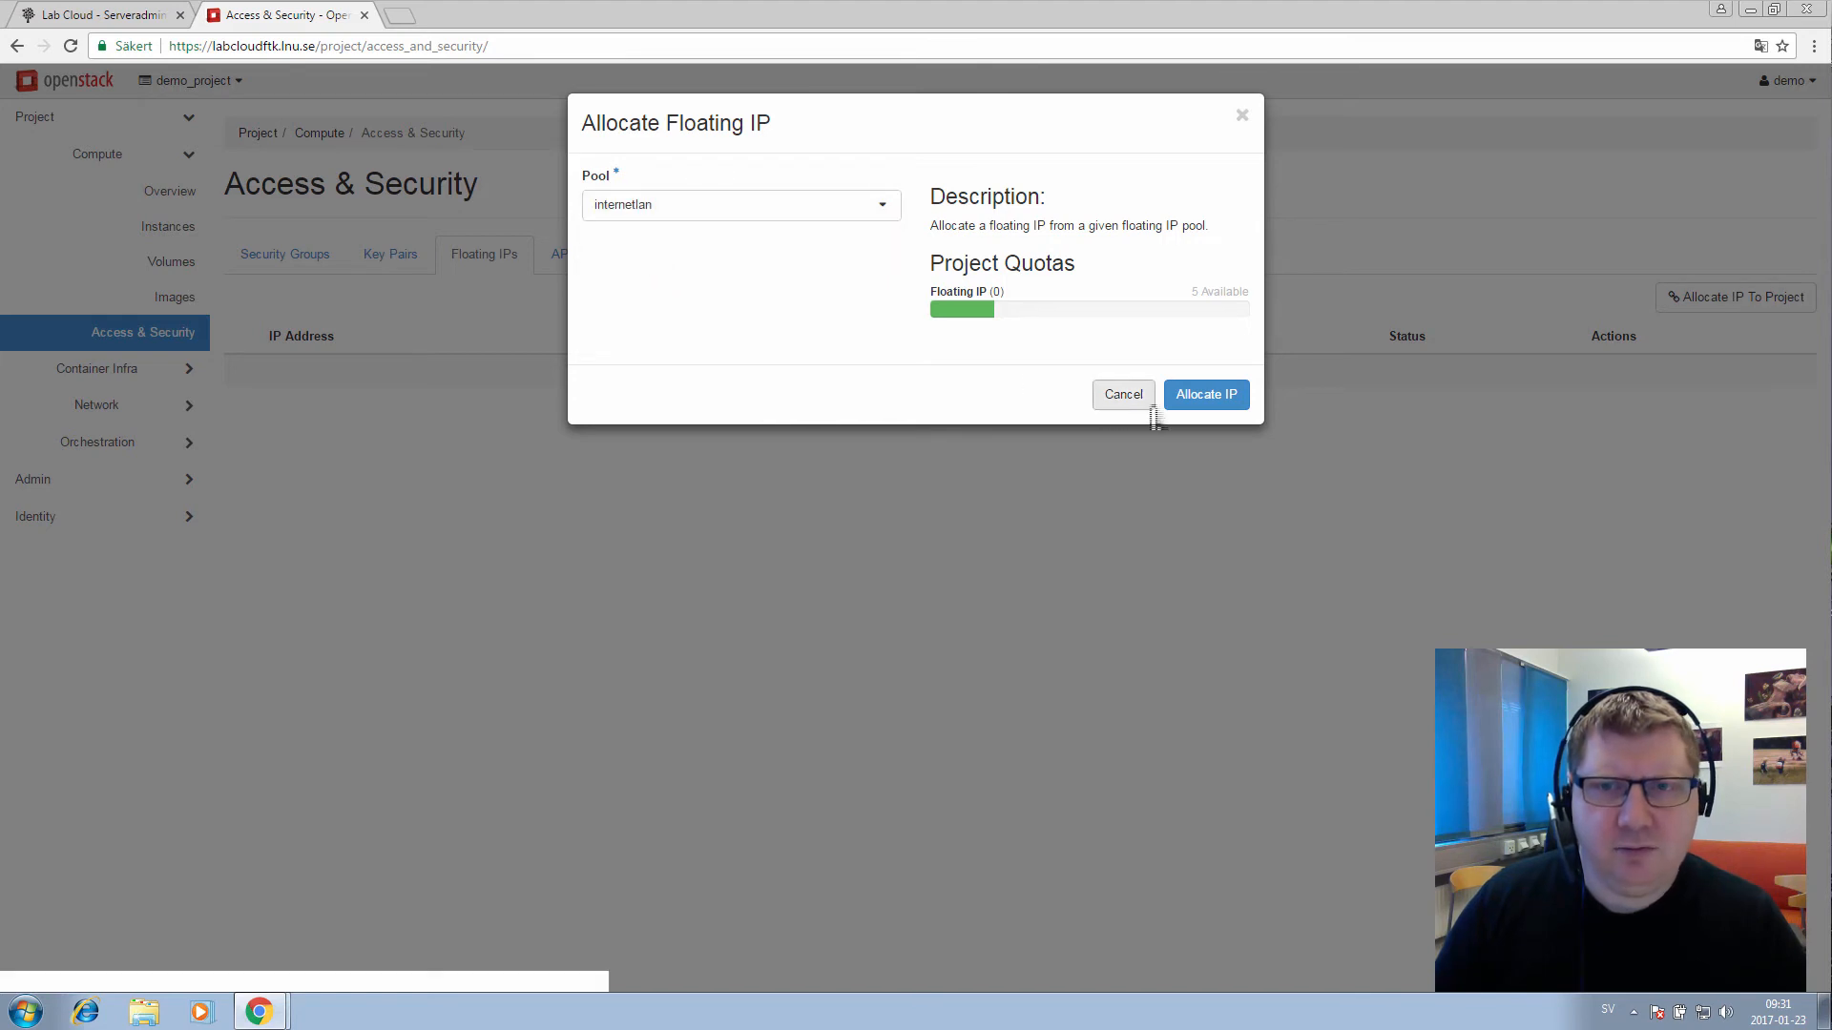
click(1208, 395)
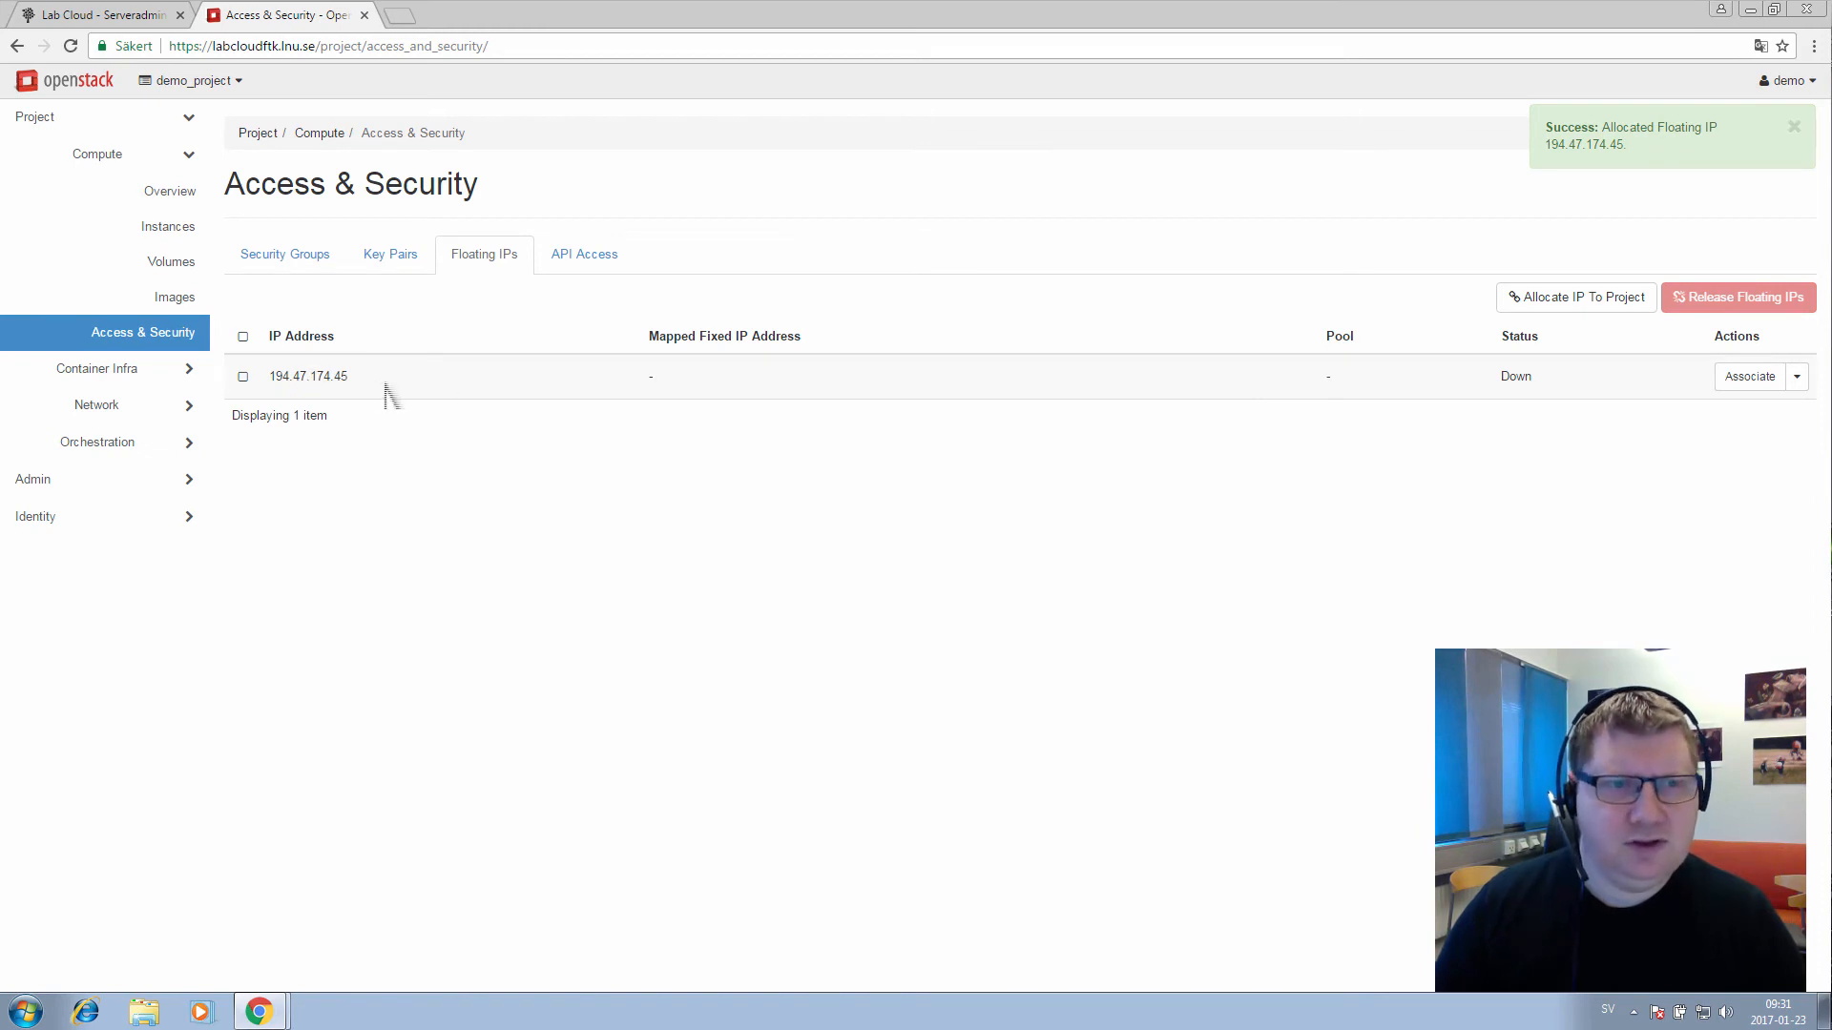
drag(387, 392, 267, 332)
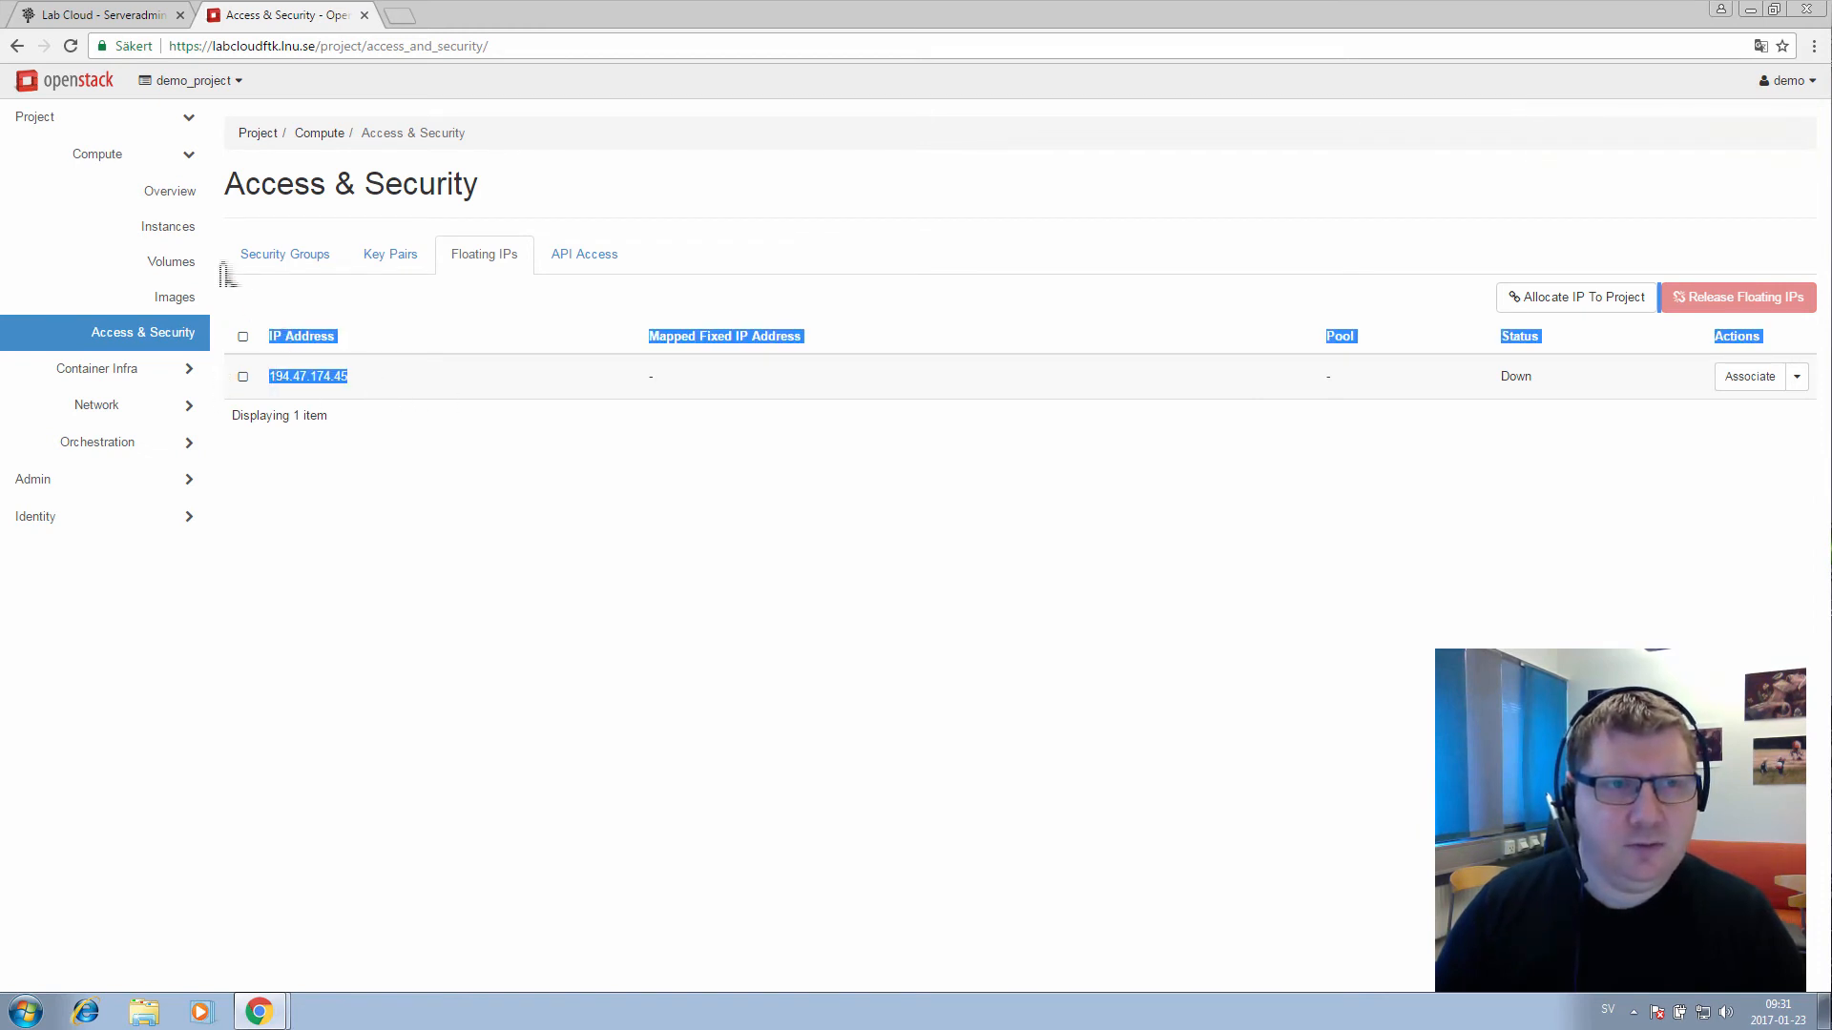
click(167, 240)
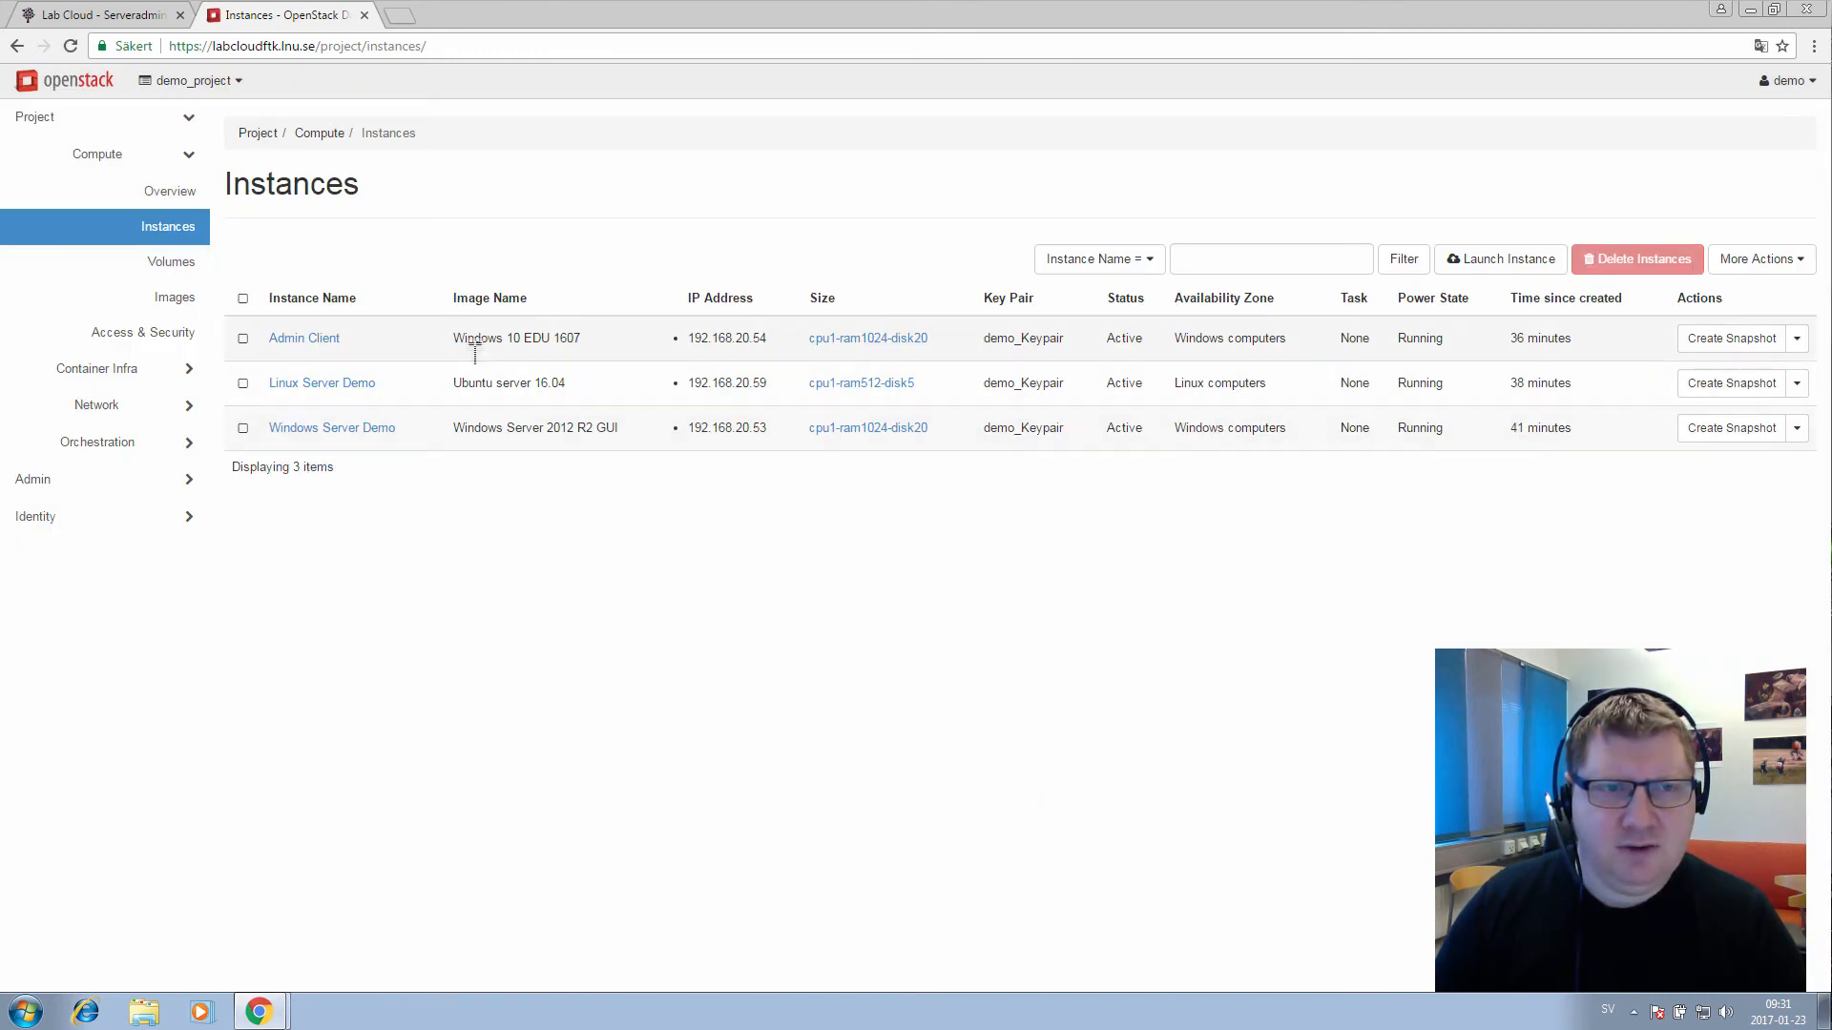
Associate floating IP 194.47.174.45 with Admin Client's port 192.168.20.54
click(1797, 339)
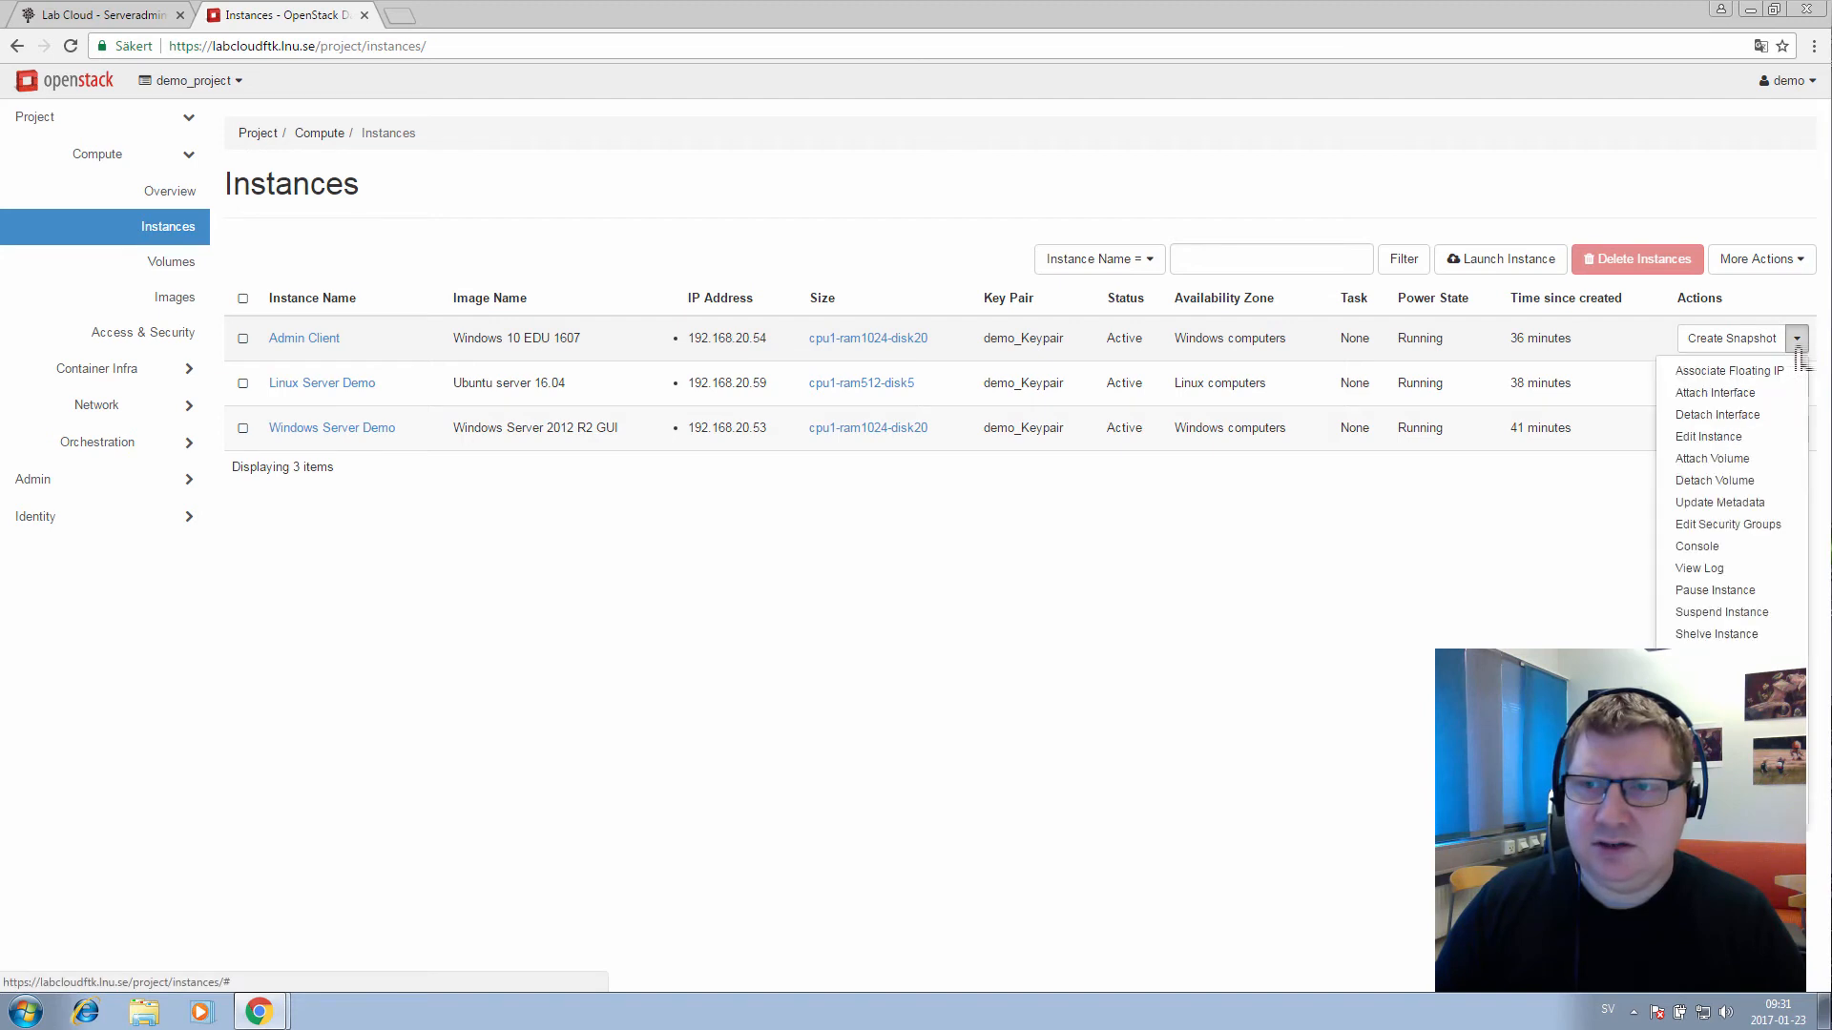
click(1730, 393)
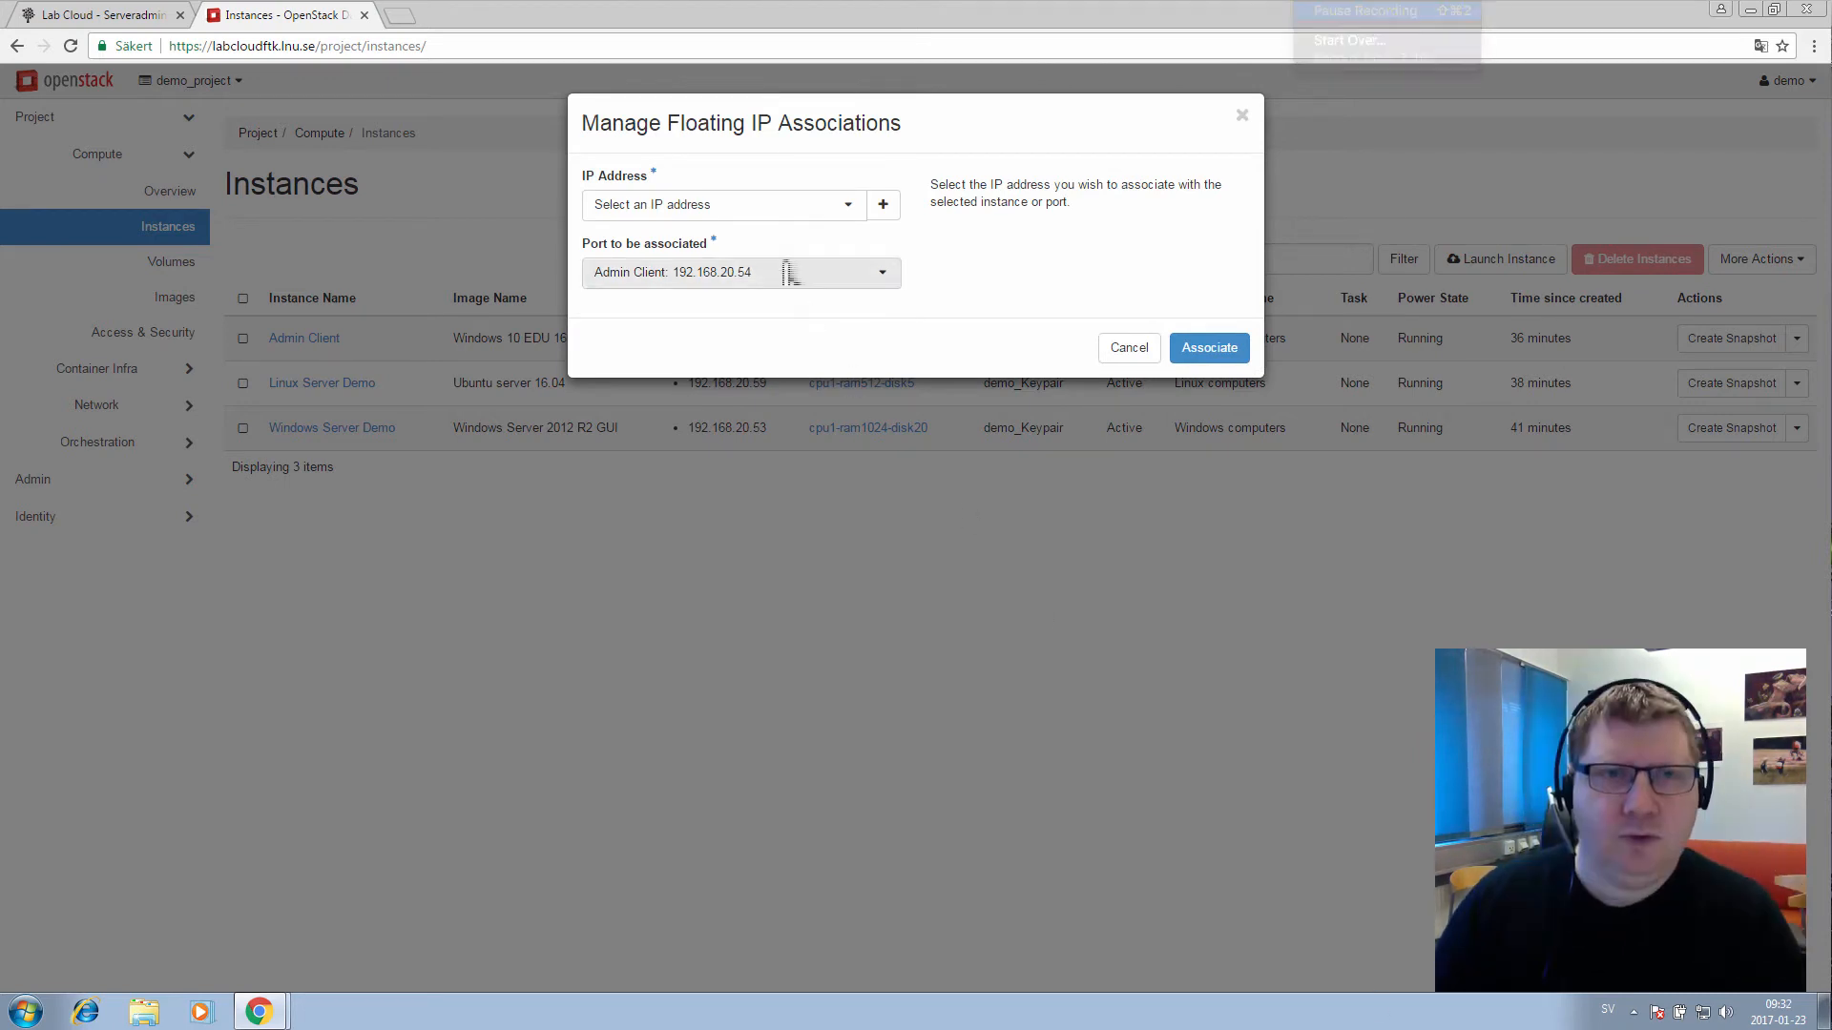
click(833, 212)
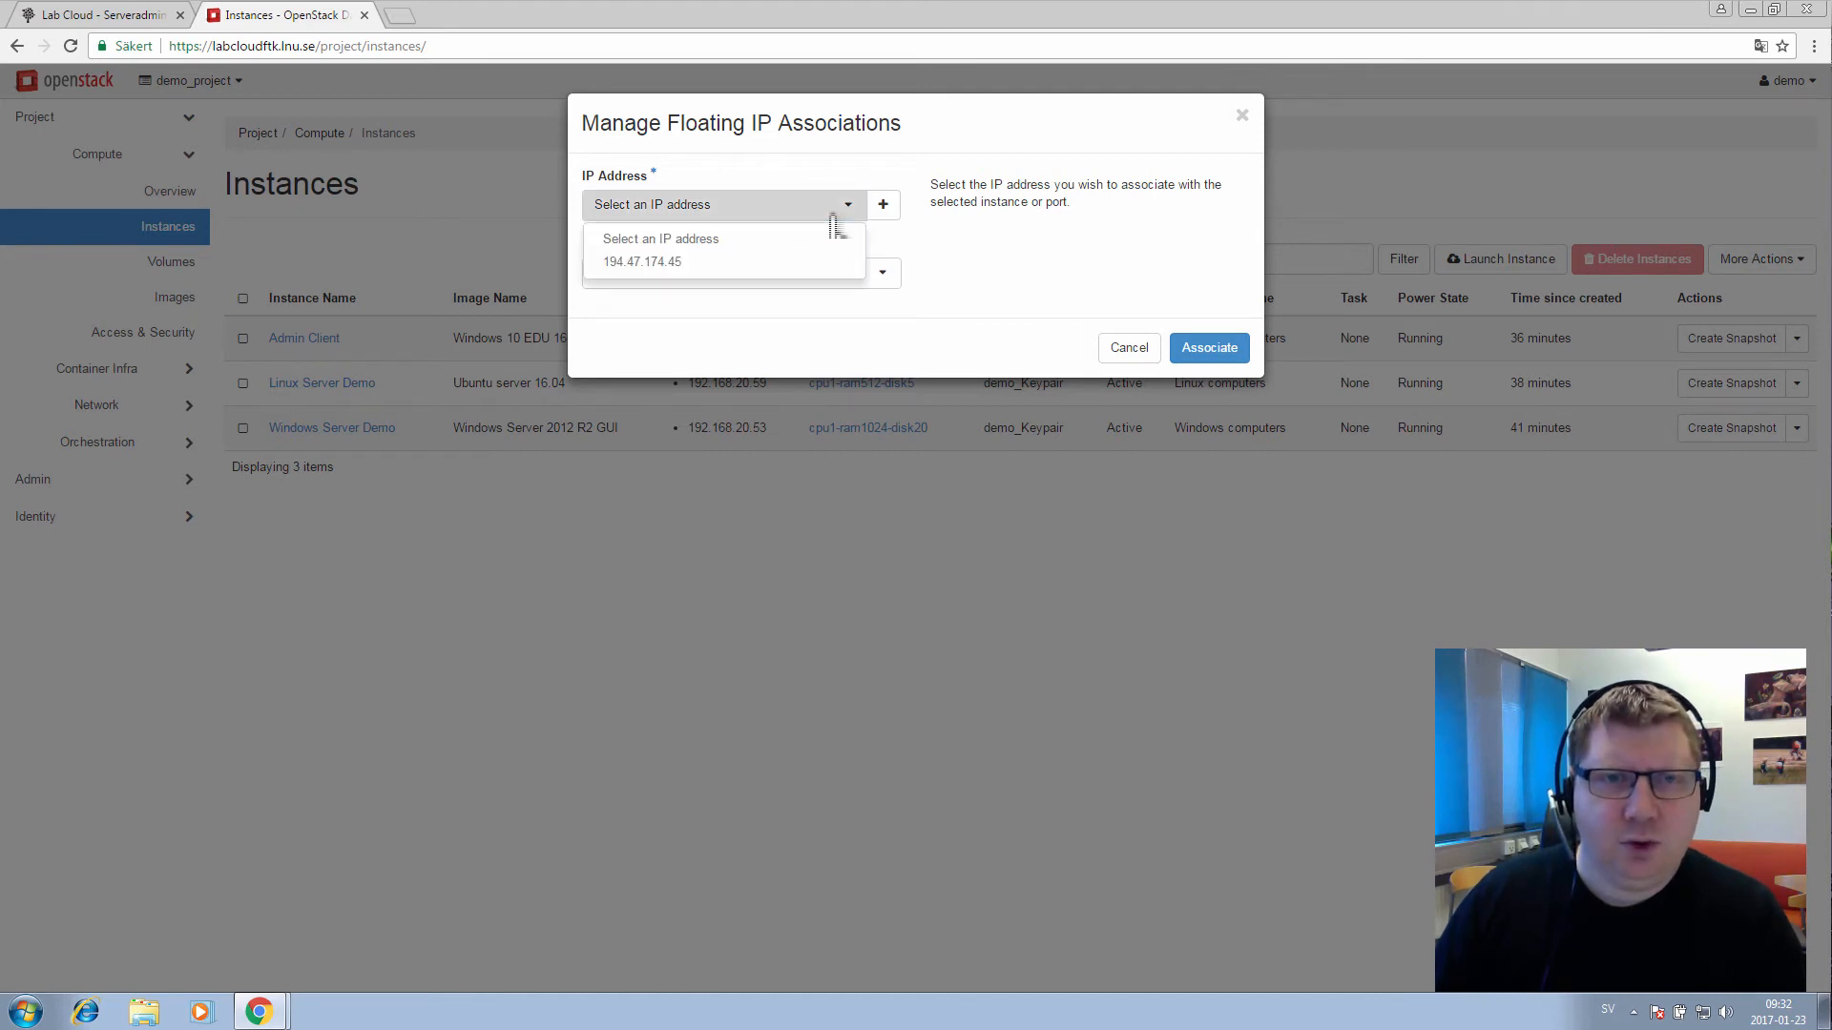
click(655, 265)
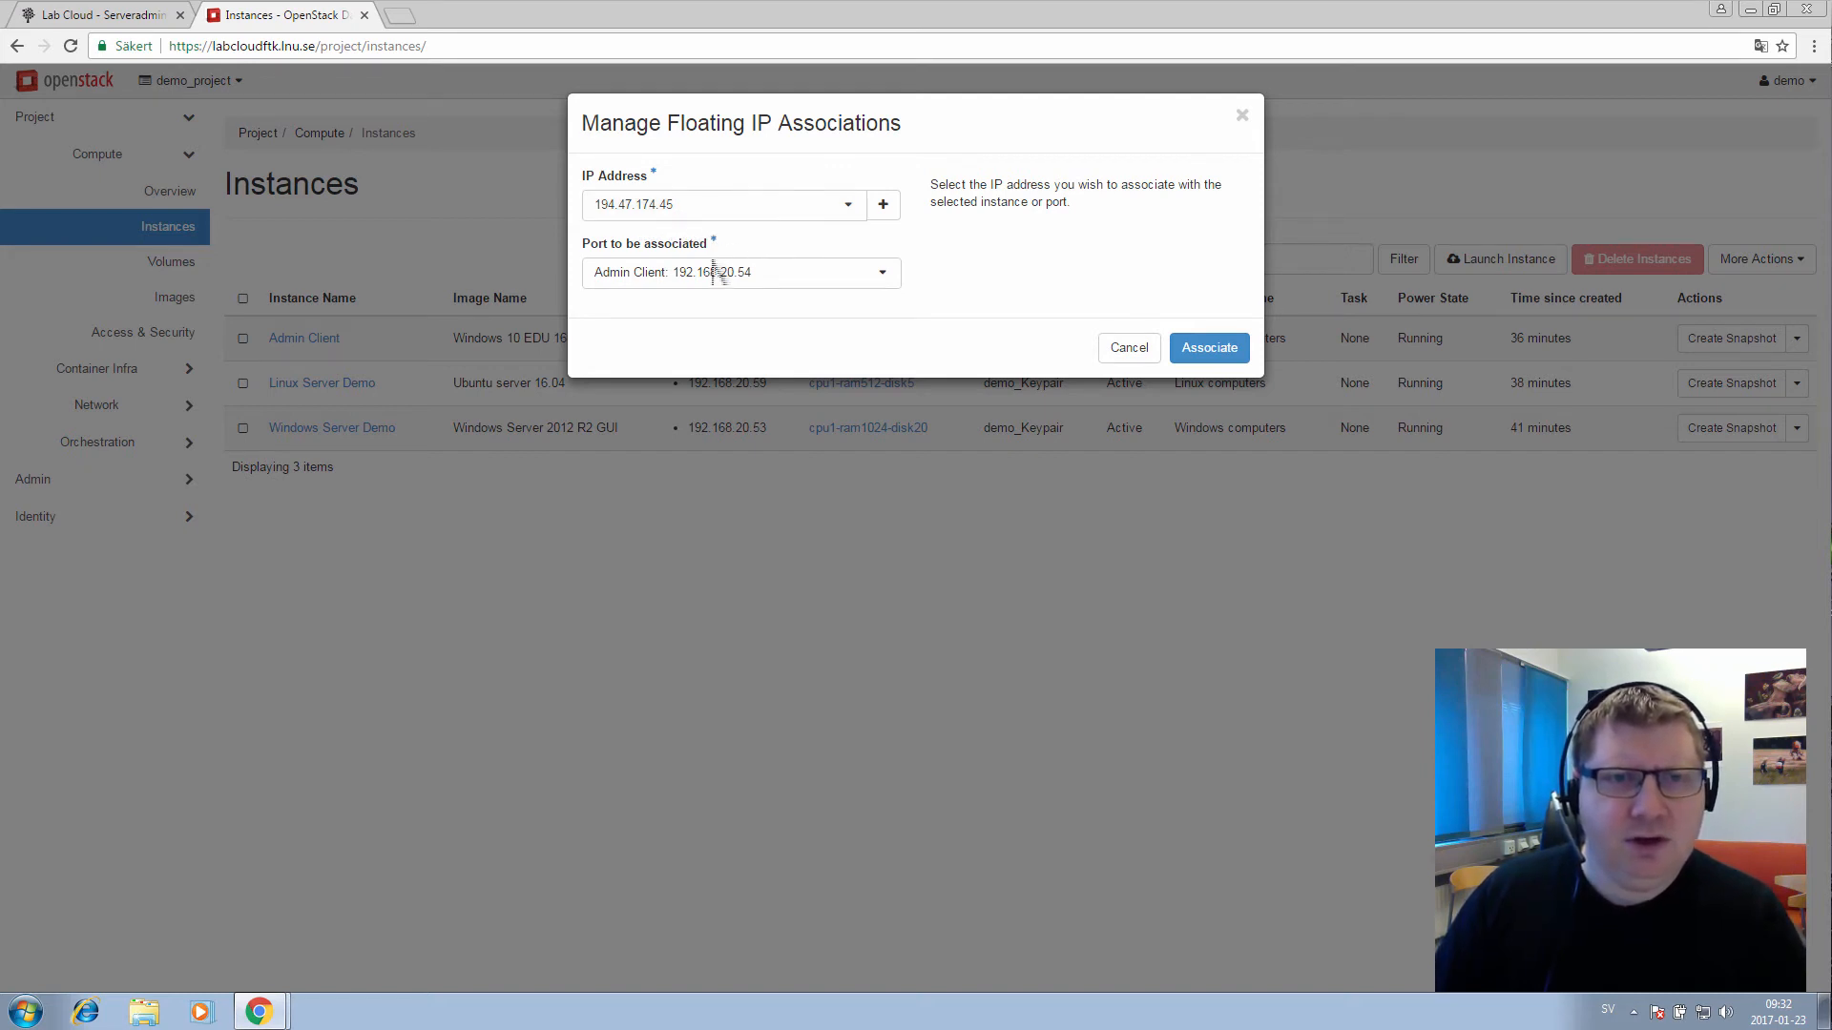
click(880, 284)
scroll(971, 303, down, 2)
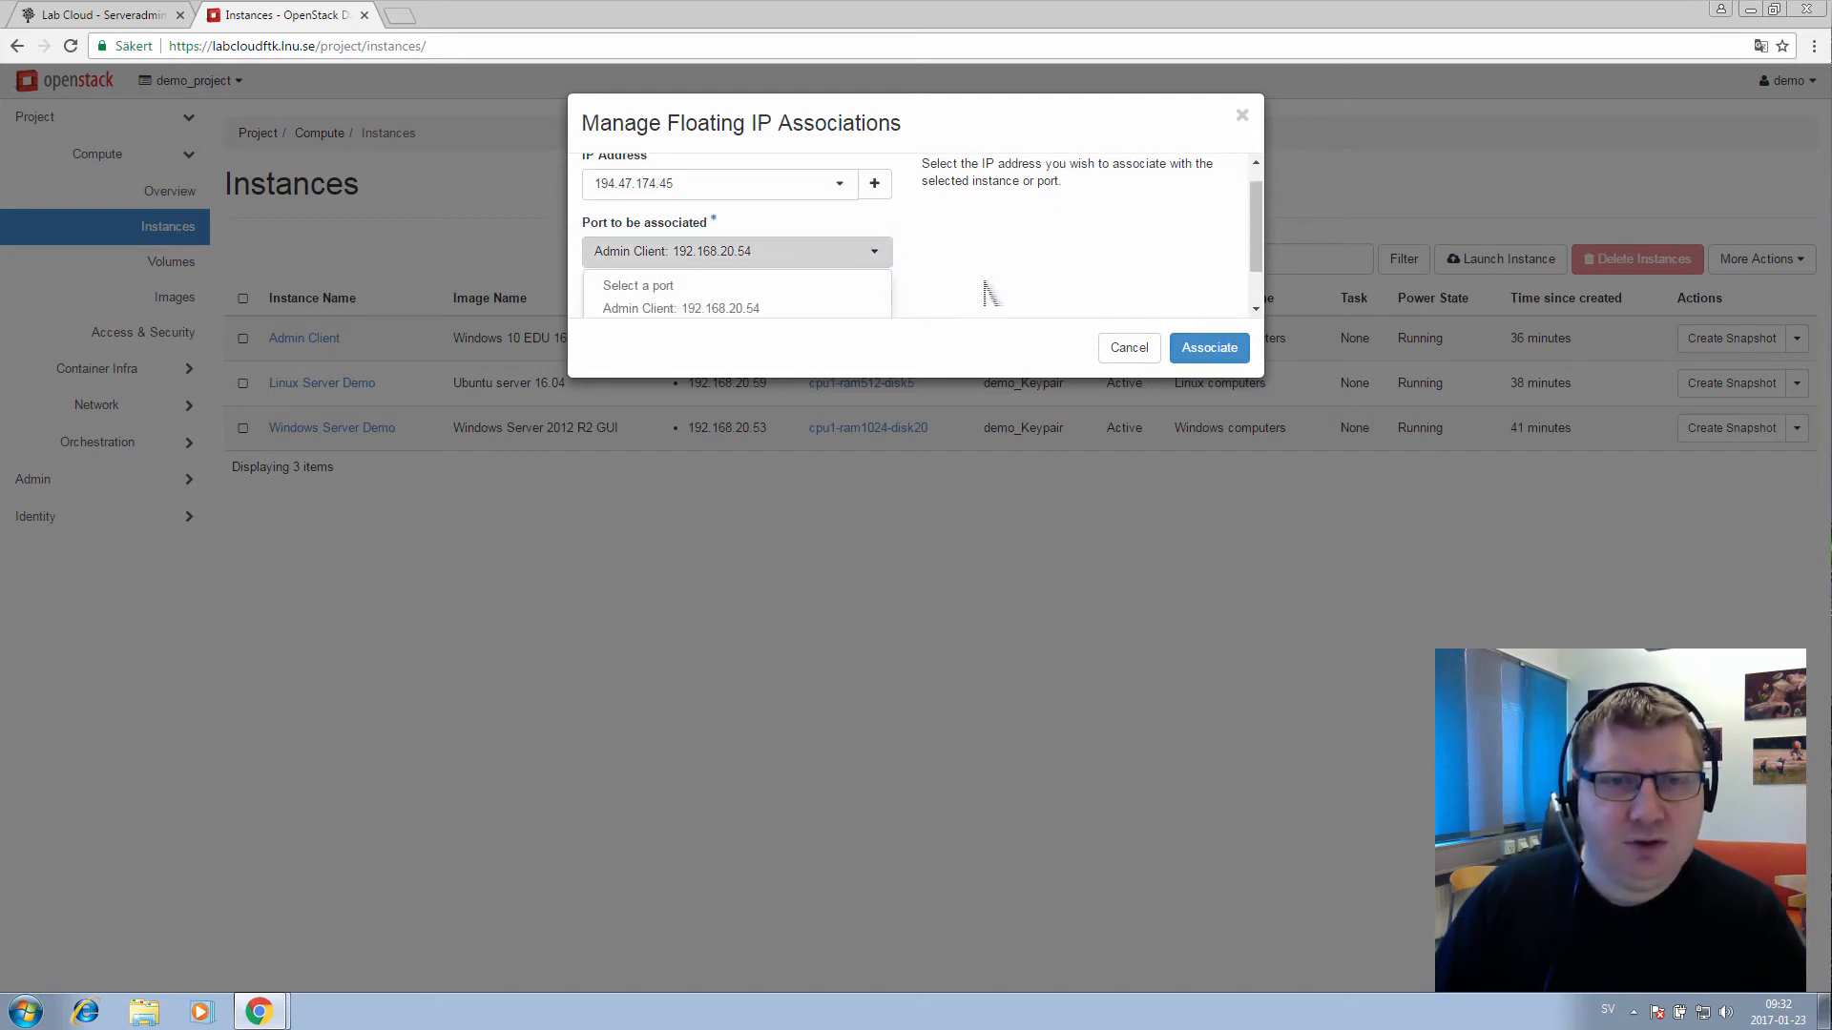
scroll(749, 277, up, 2)
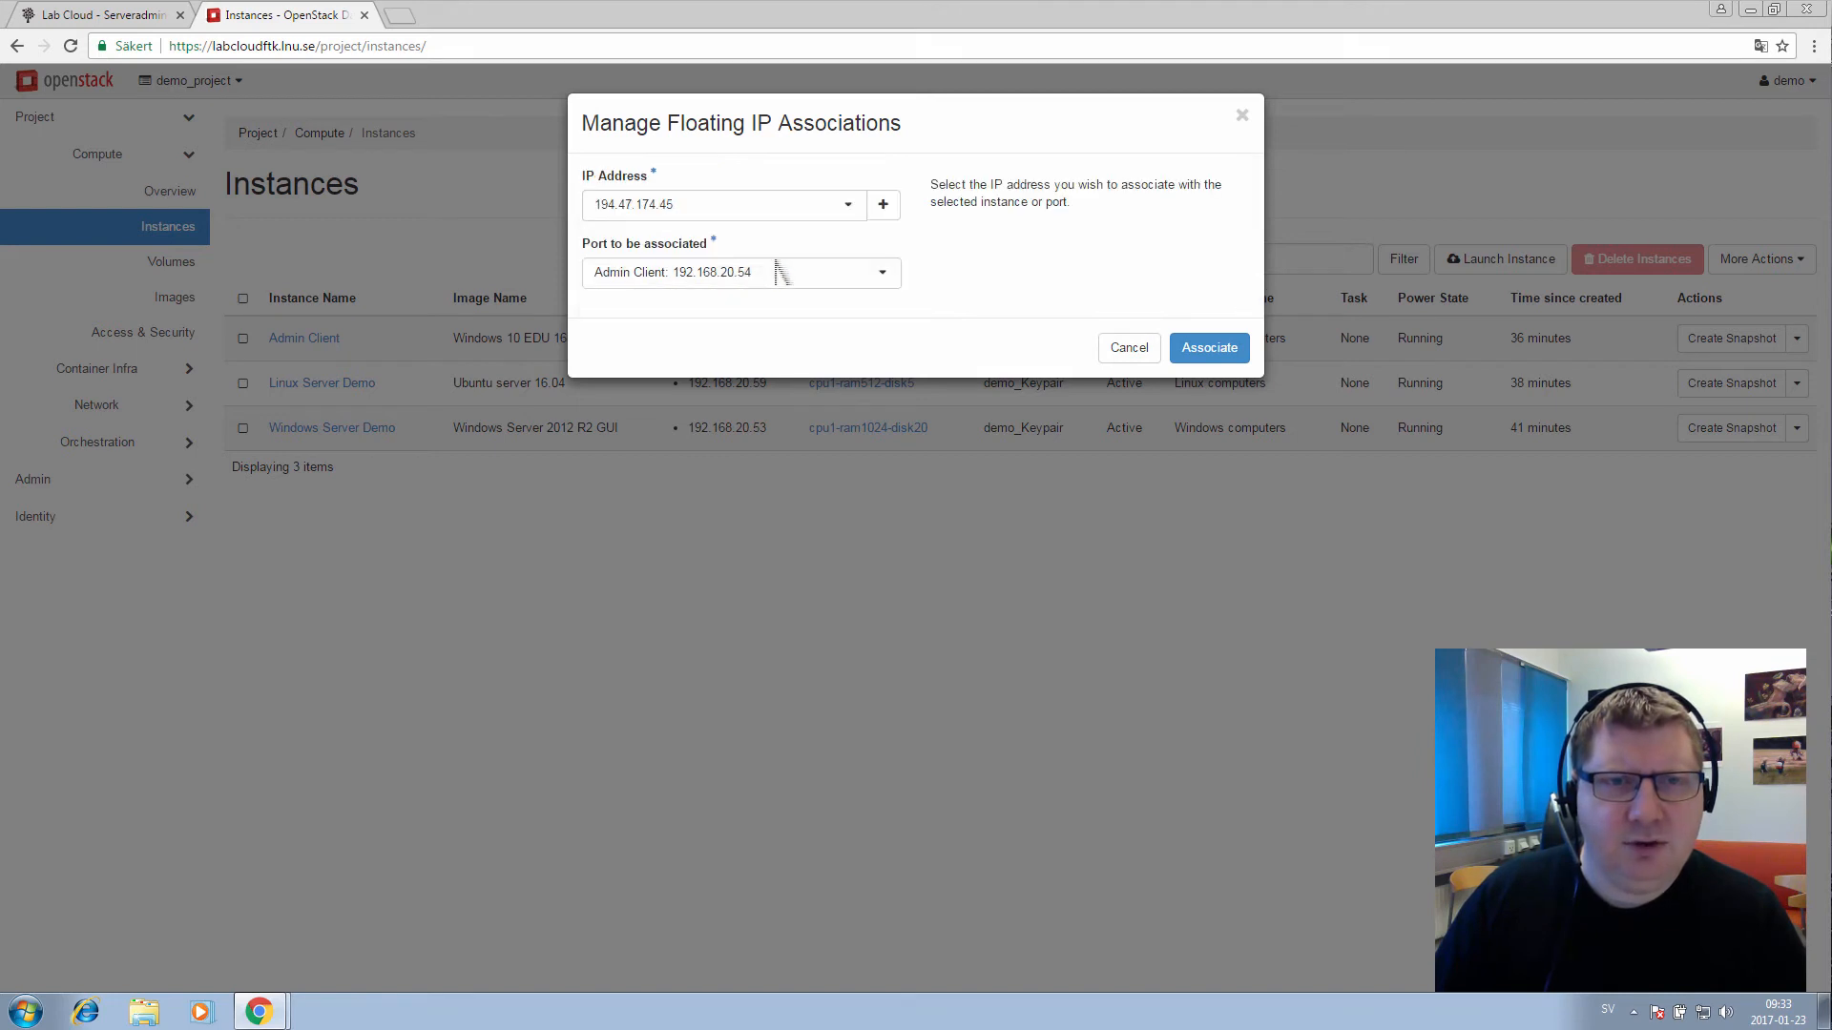
click(1209, 349)
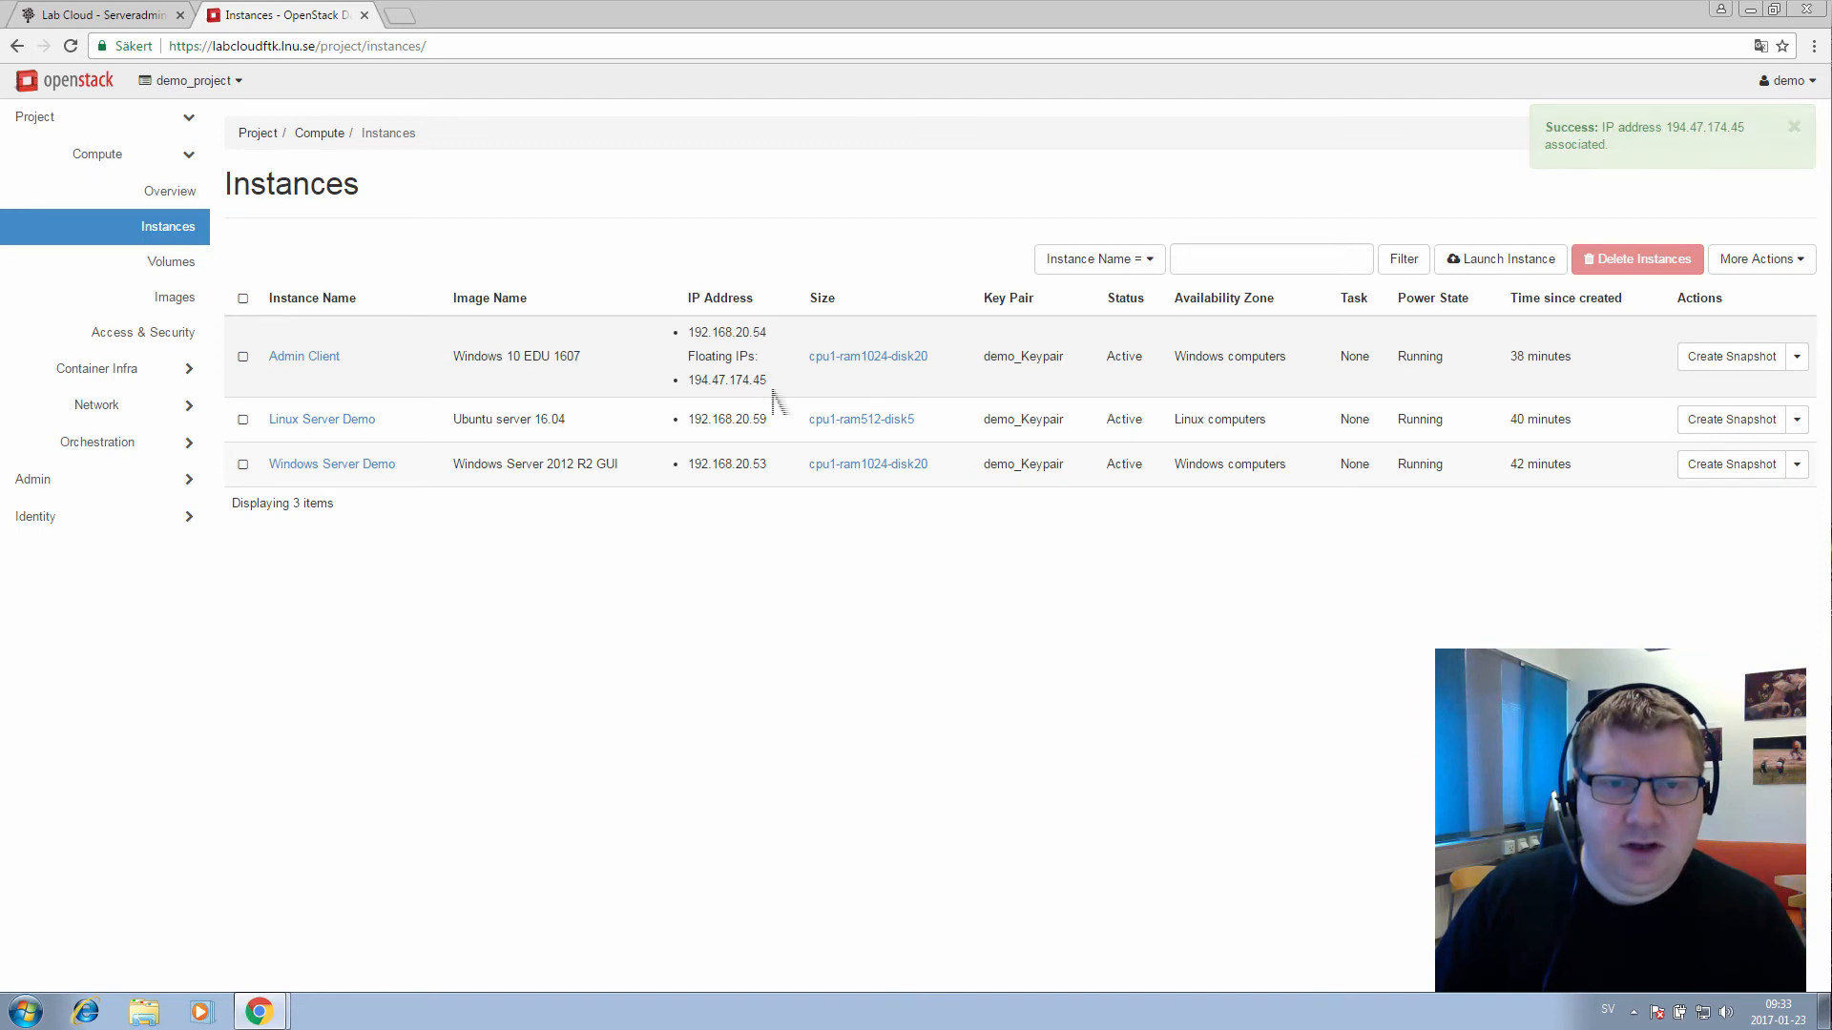
drag(773, 383, 703, 386)
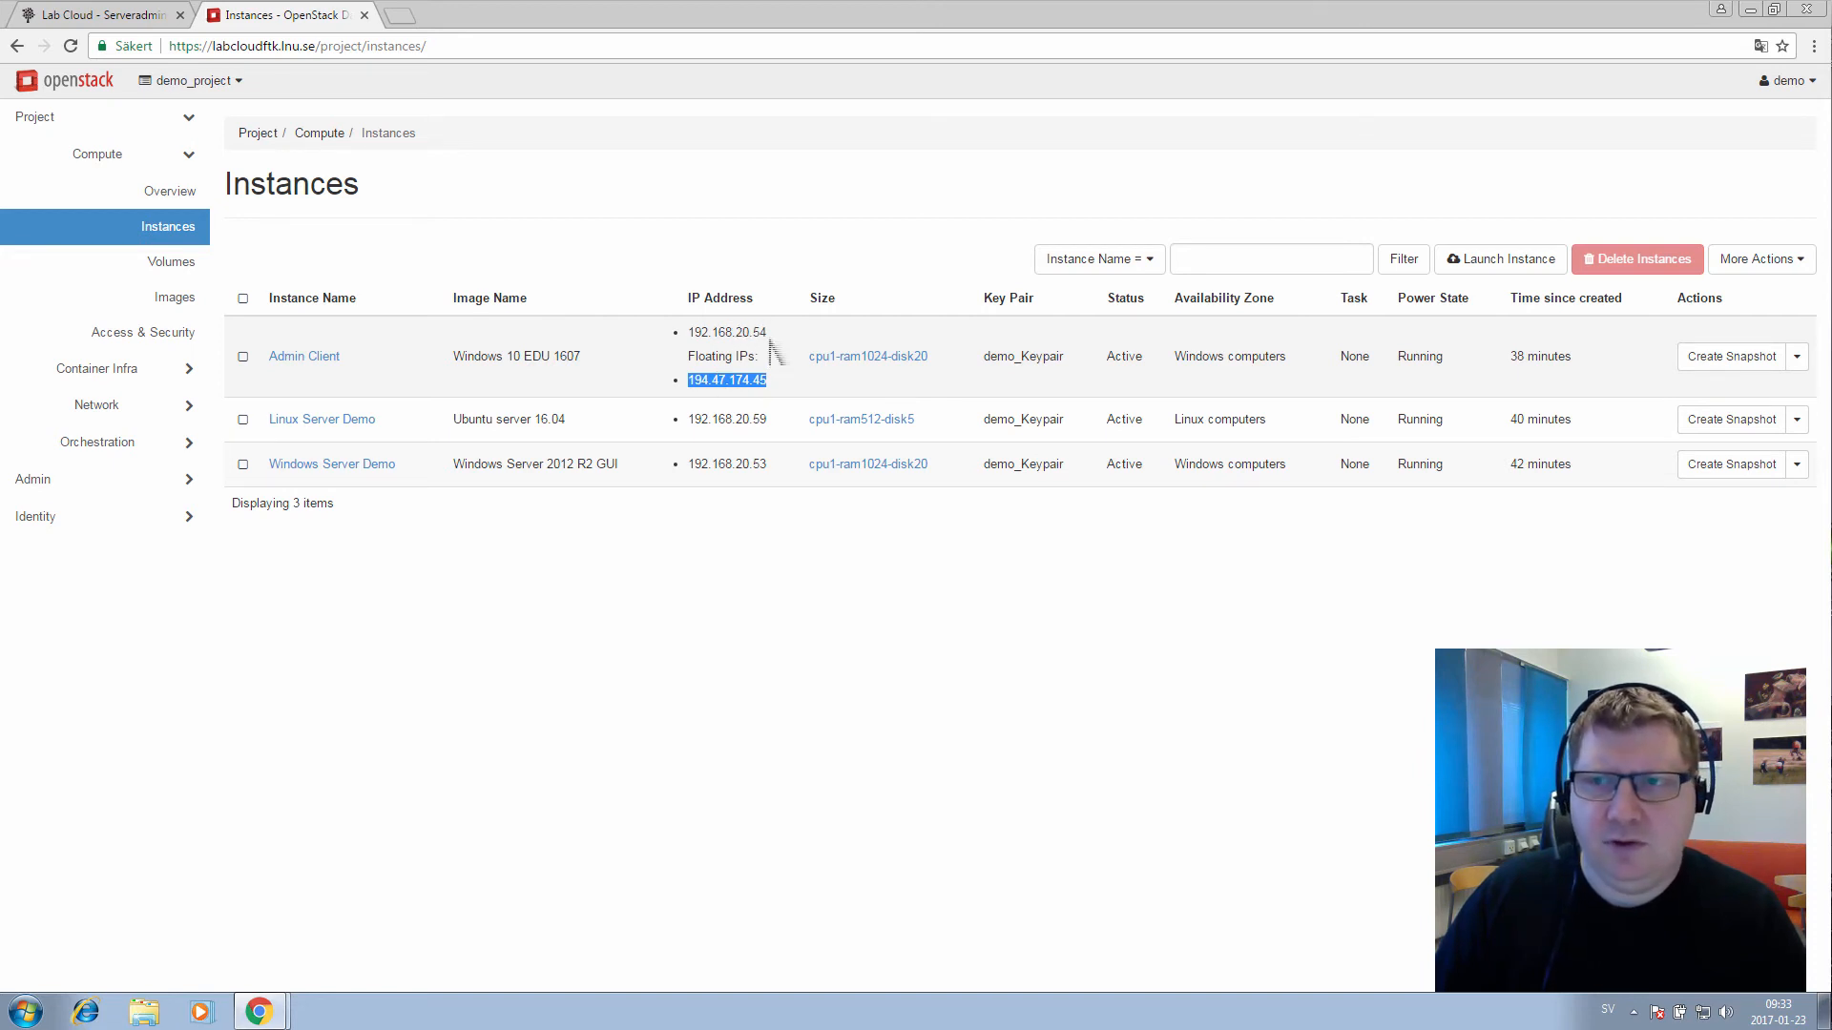
Add the Remote Desktop security group to the Admin Client instance and save
click(1797, 356)
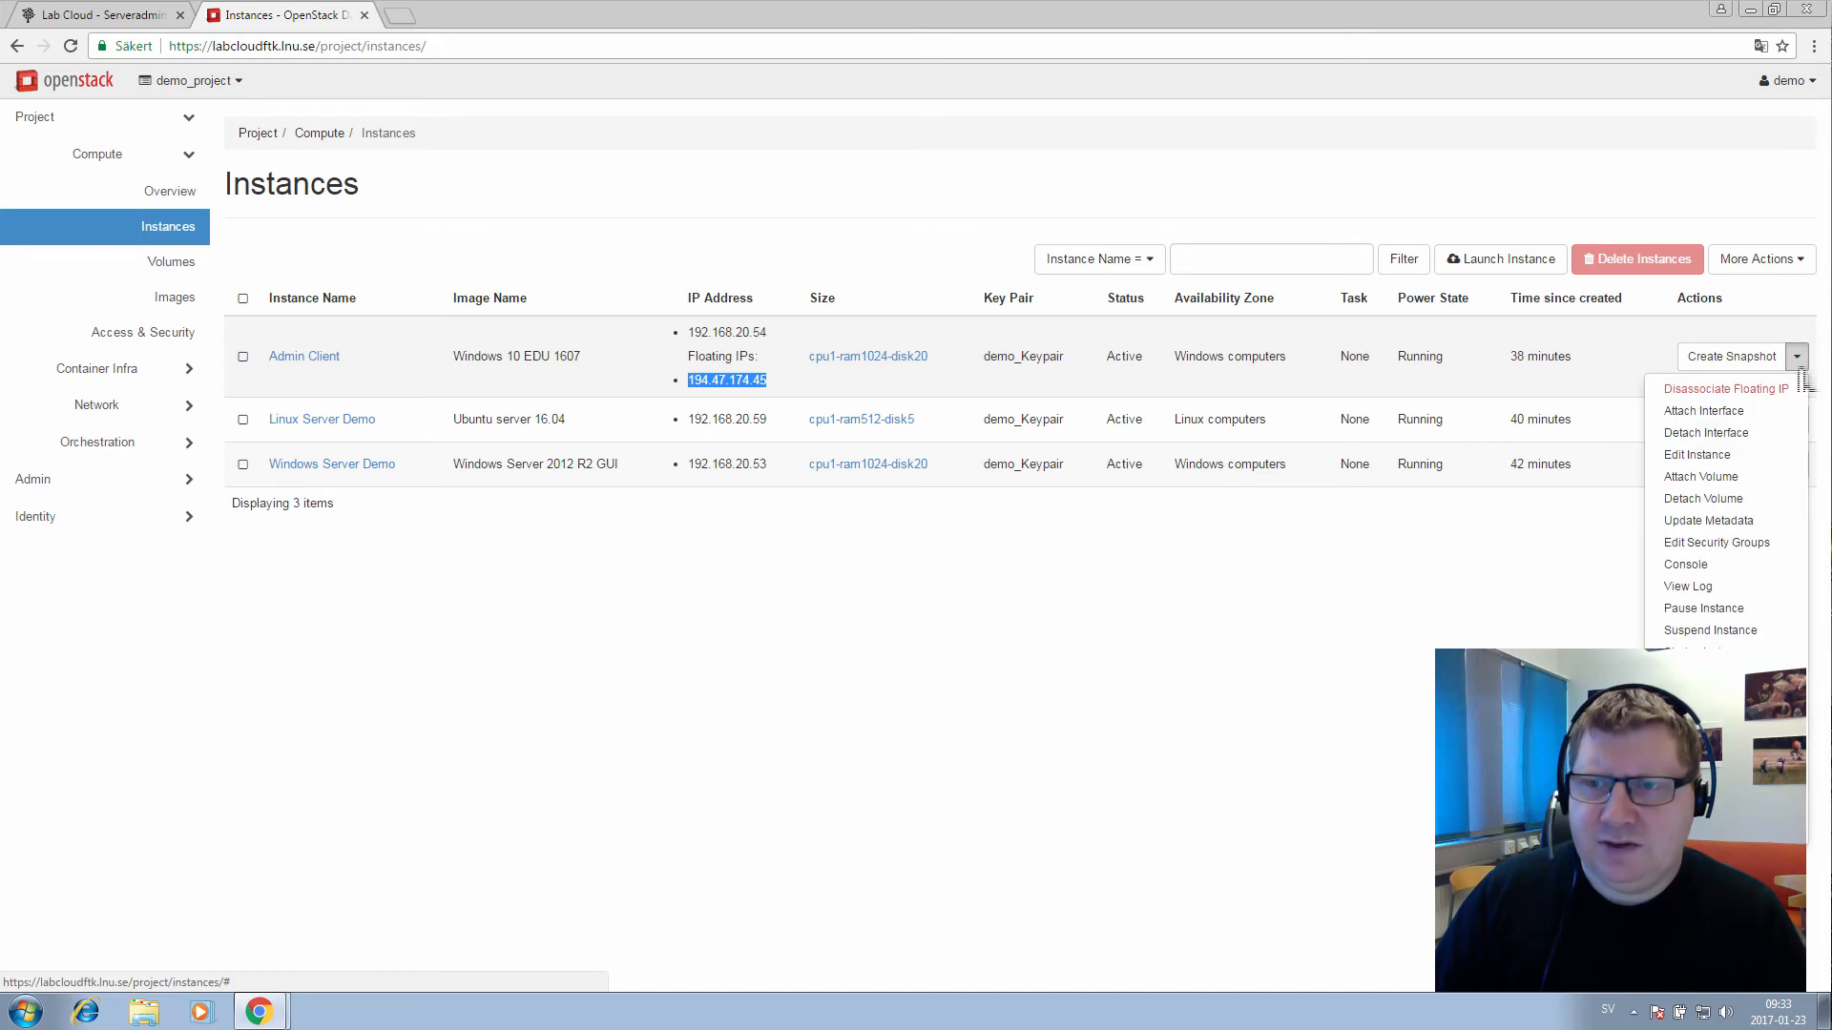
click(1758, 551)
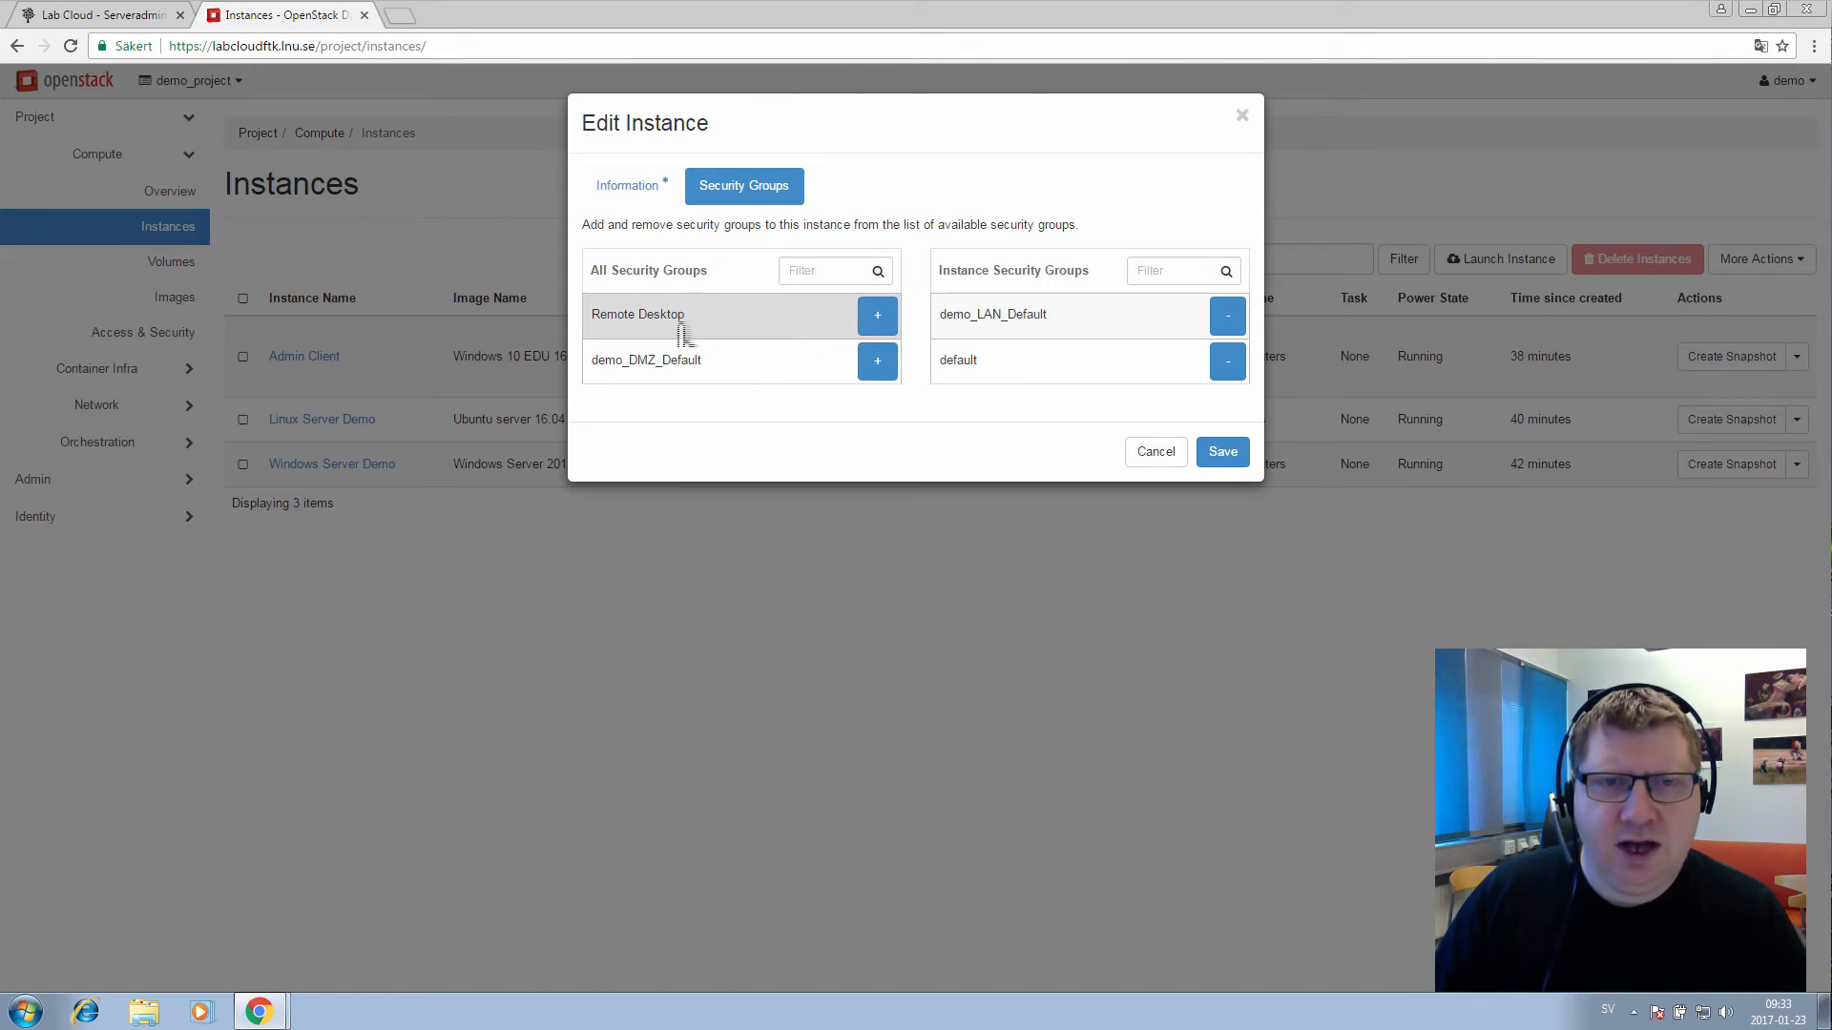
click(876, 319)
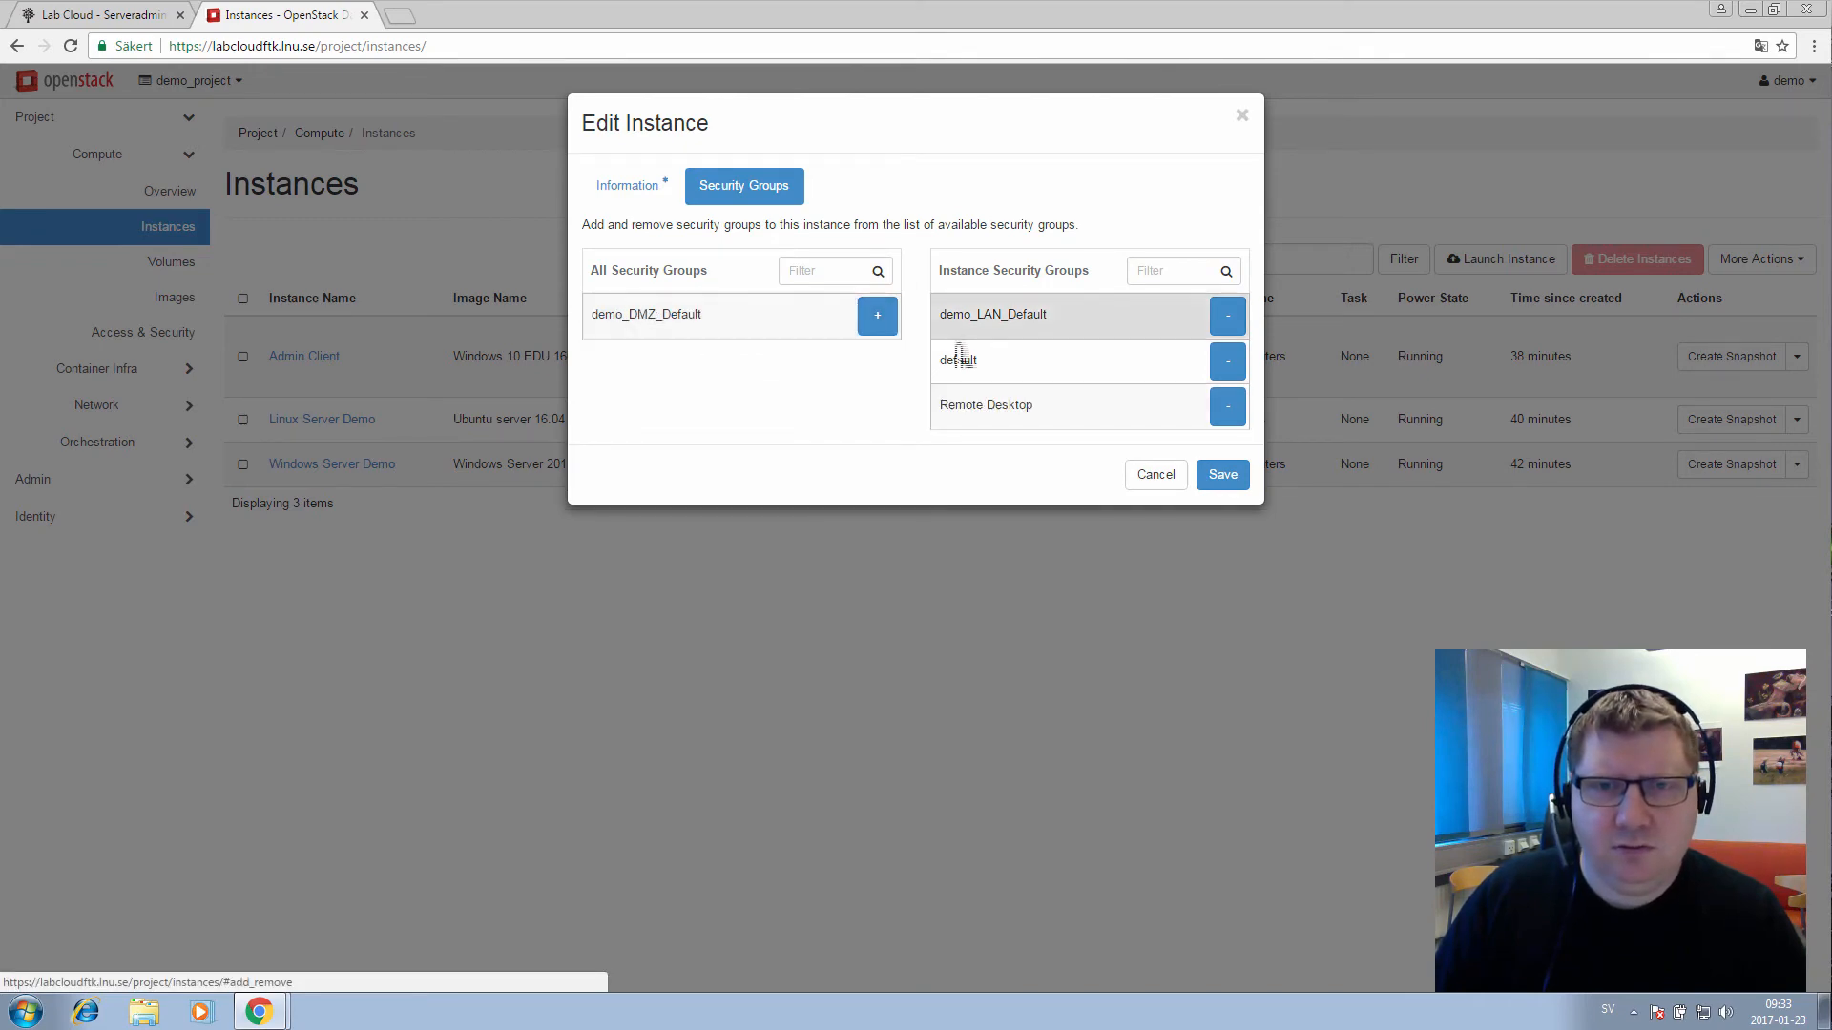
click(1225, 477)
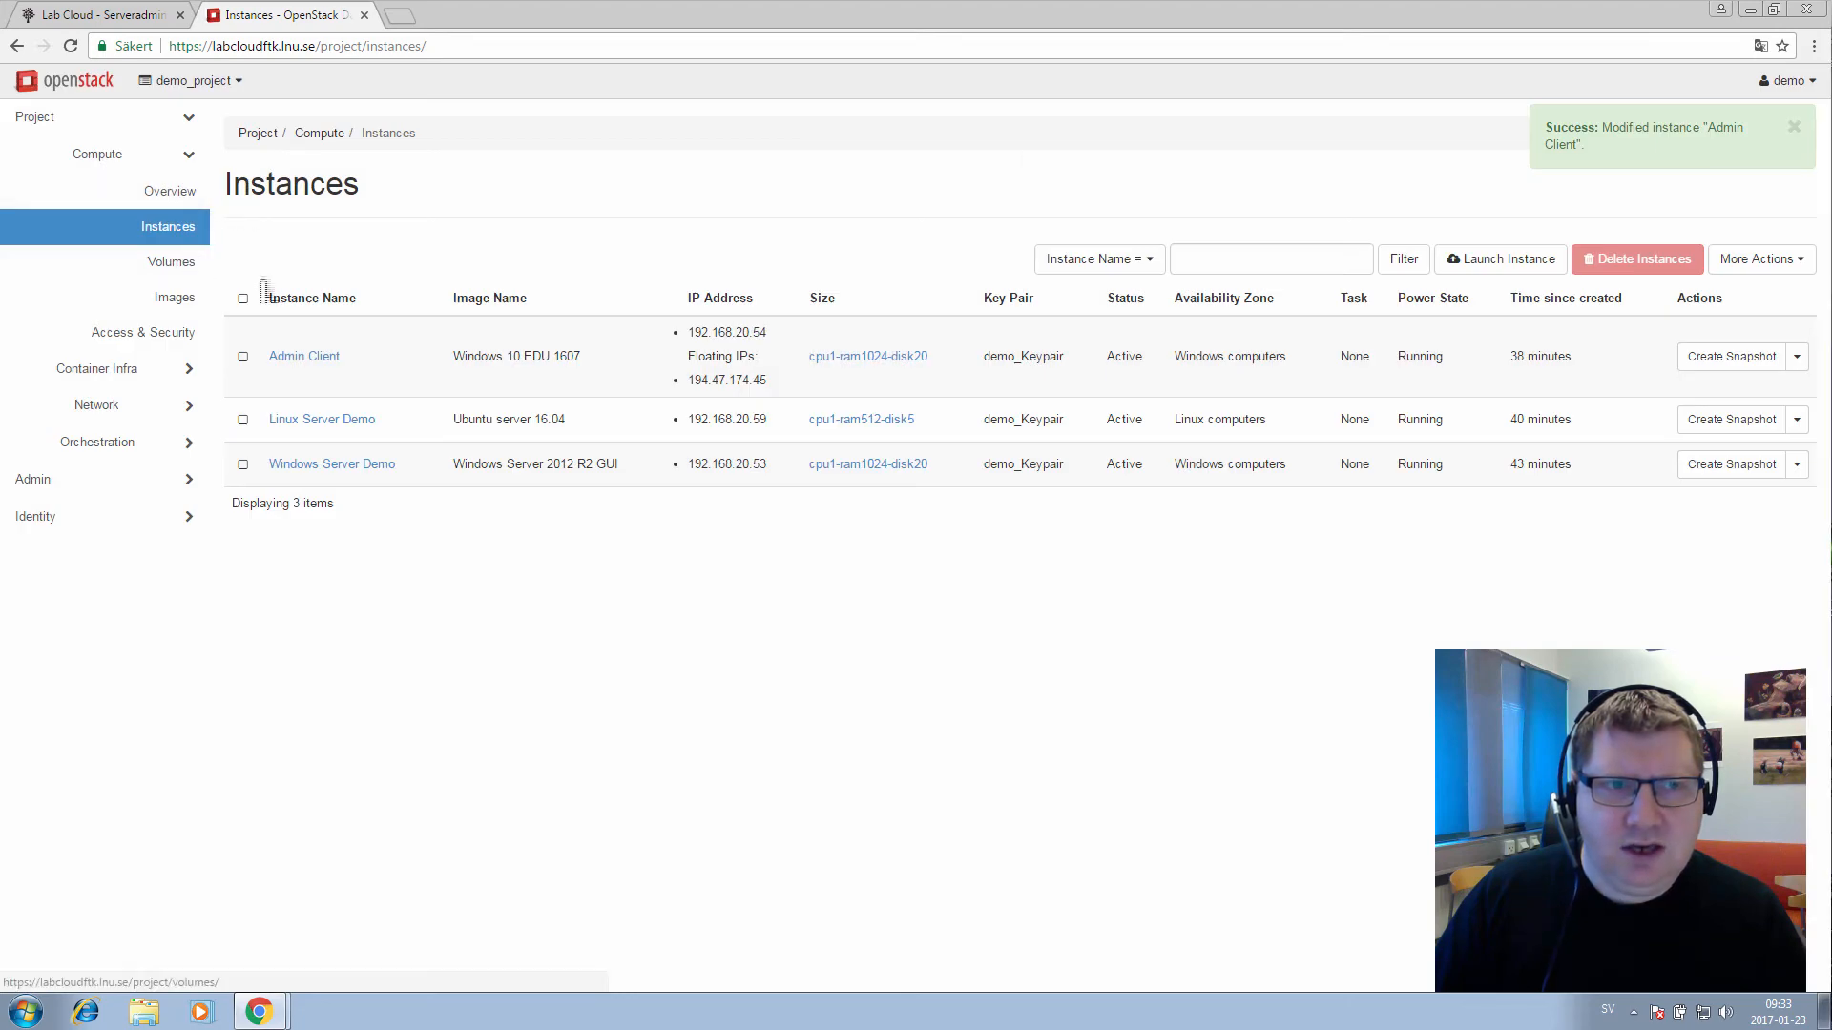
click(330, 359)
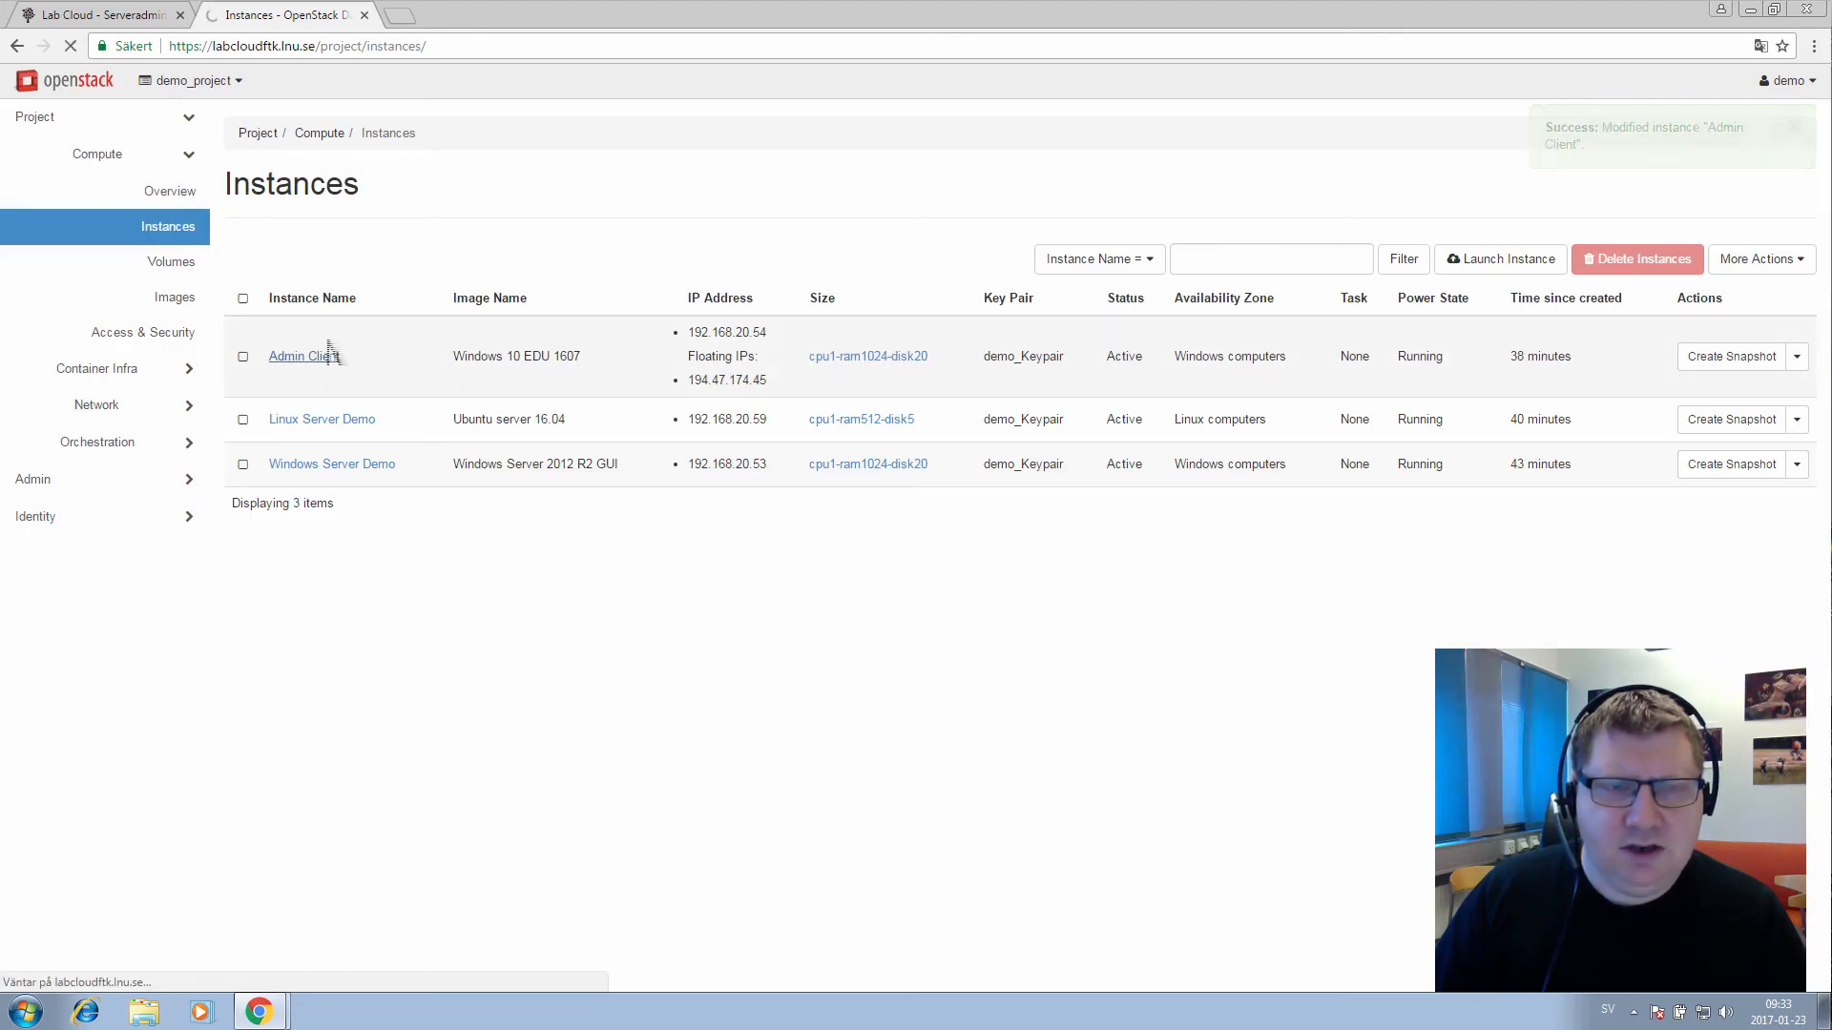
Show the Admin Client's SPICE console with its Windows 10 desktop
click(336, 246)
click(398, 250)
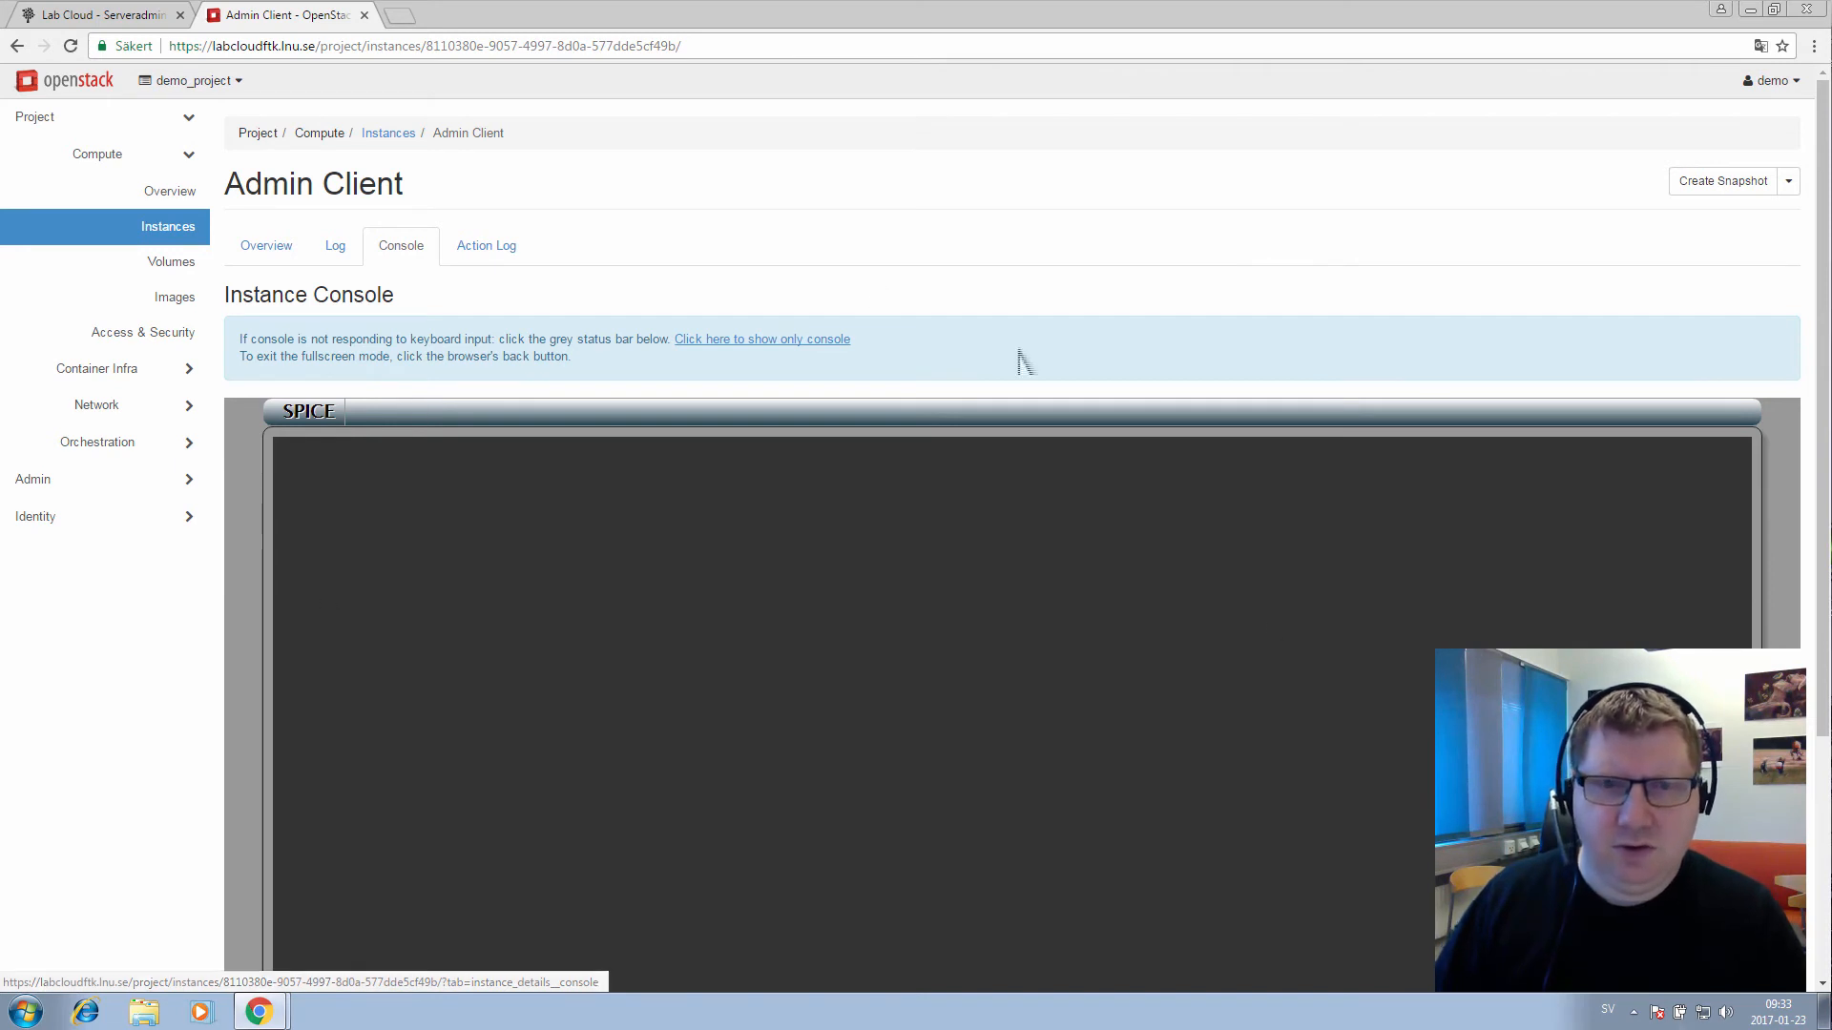
scroll(155, 513, down, 2)
scroll(152, 539, down, 2)
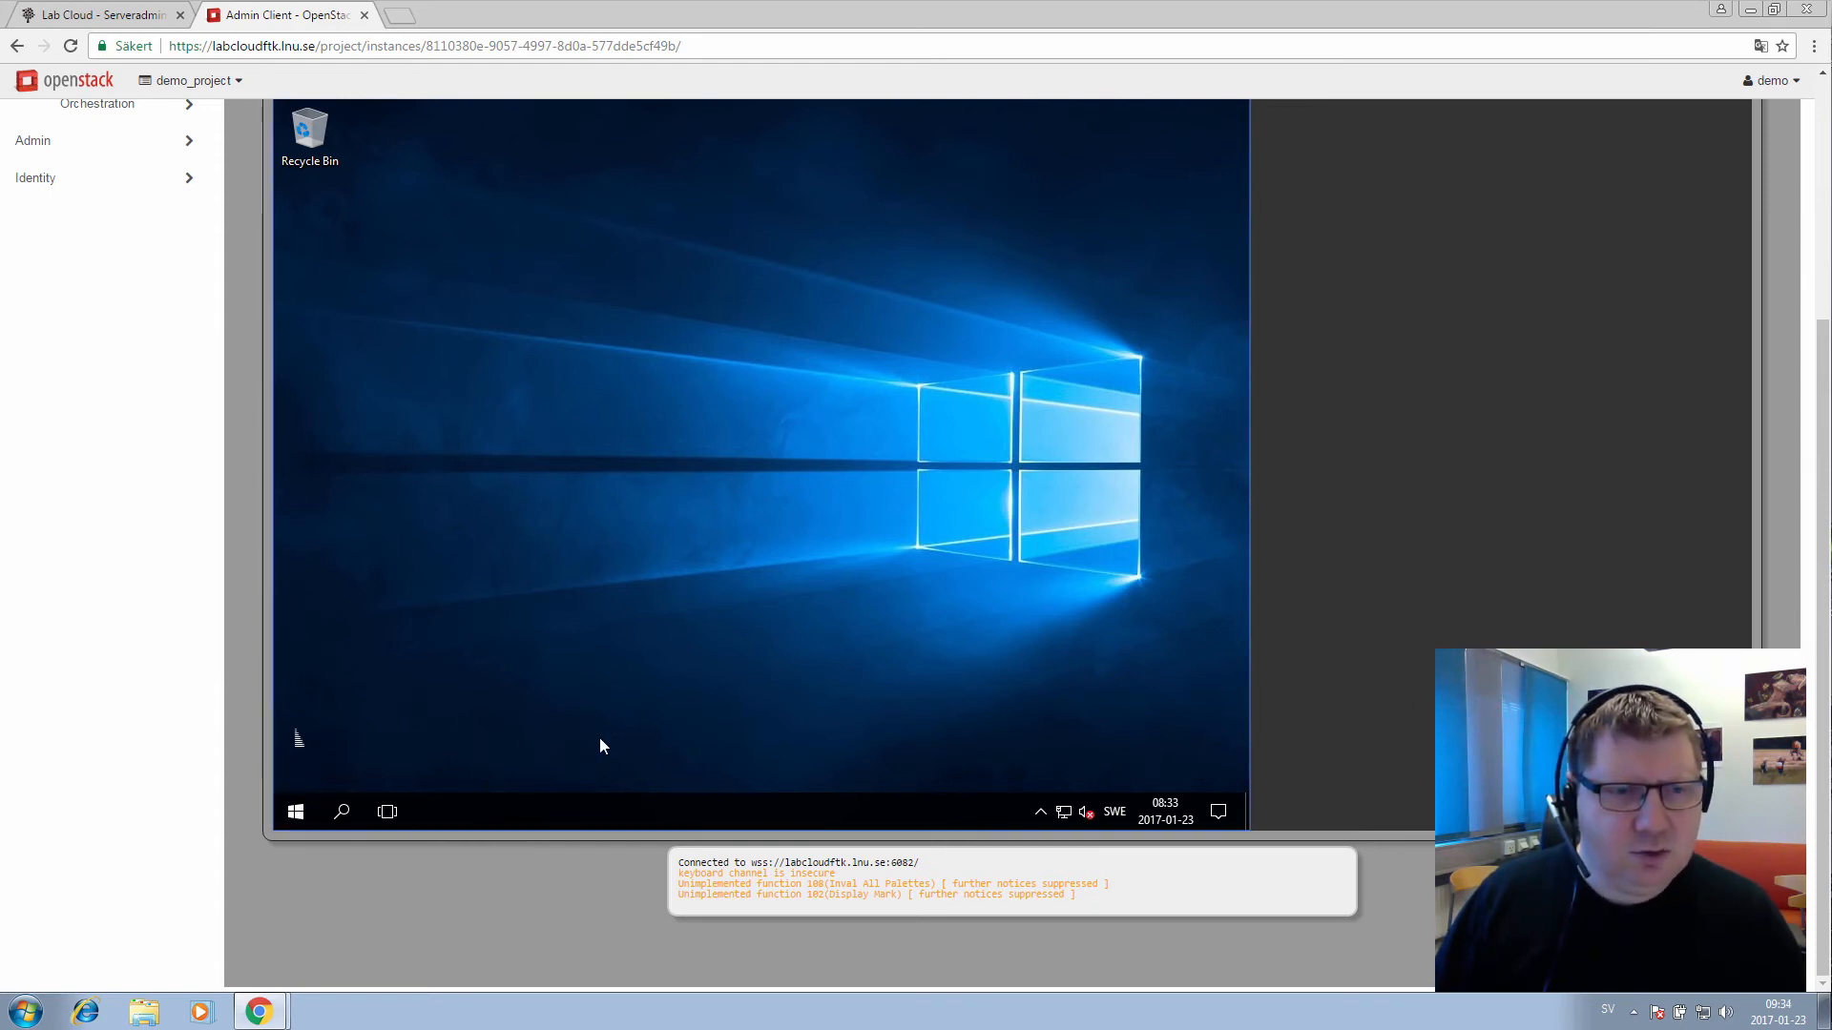
Enable 'Allow remote connections to this computer' in the Windows guest's Remote Desktop settings
click(297, 812)
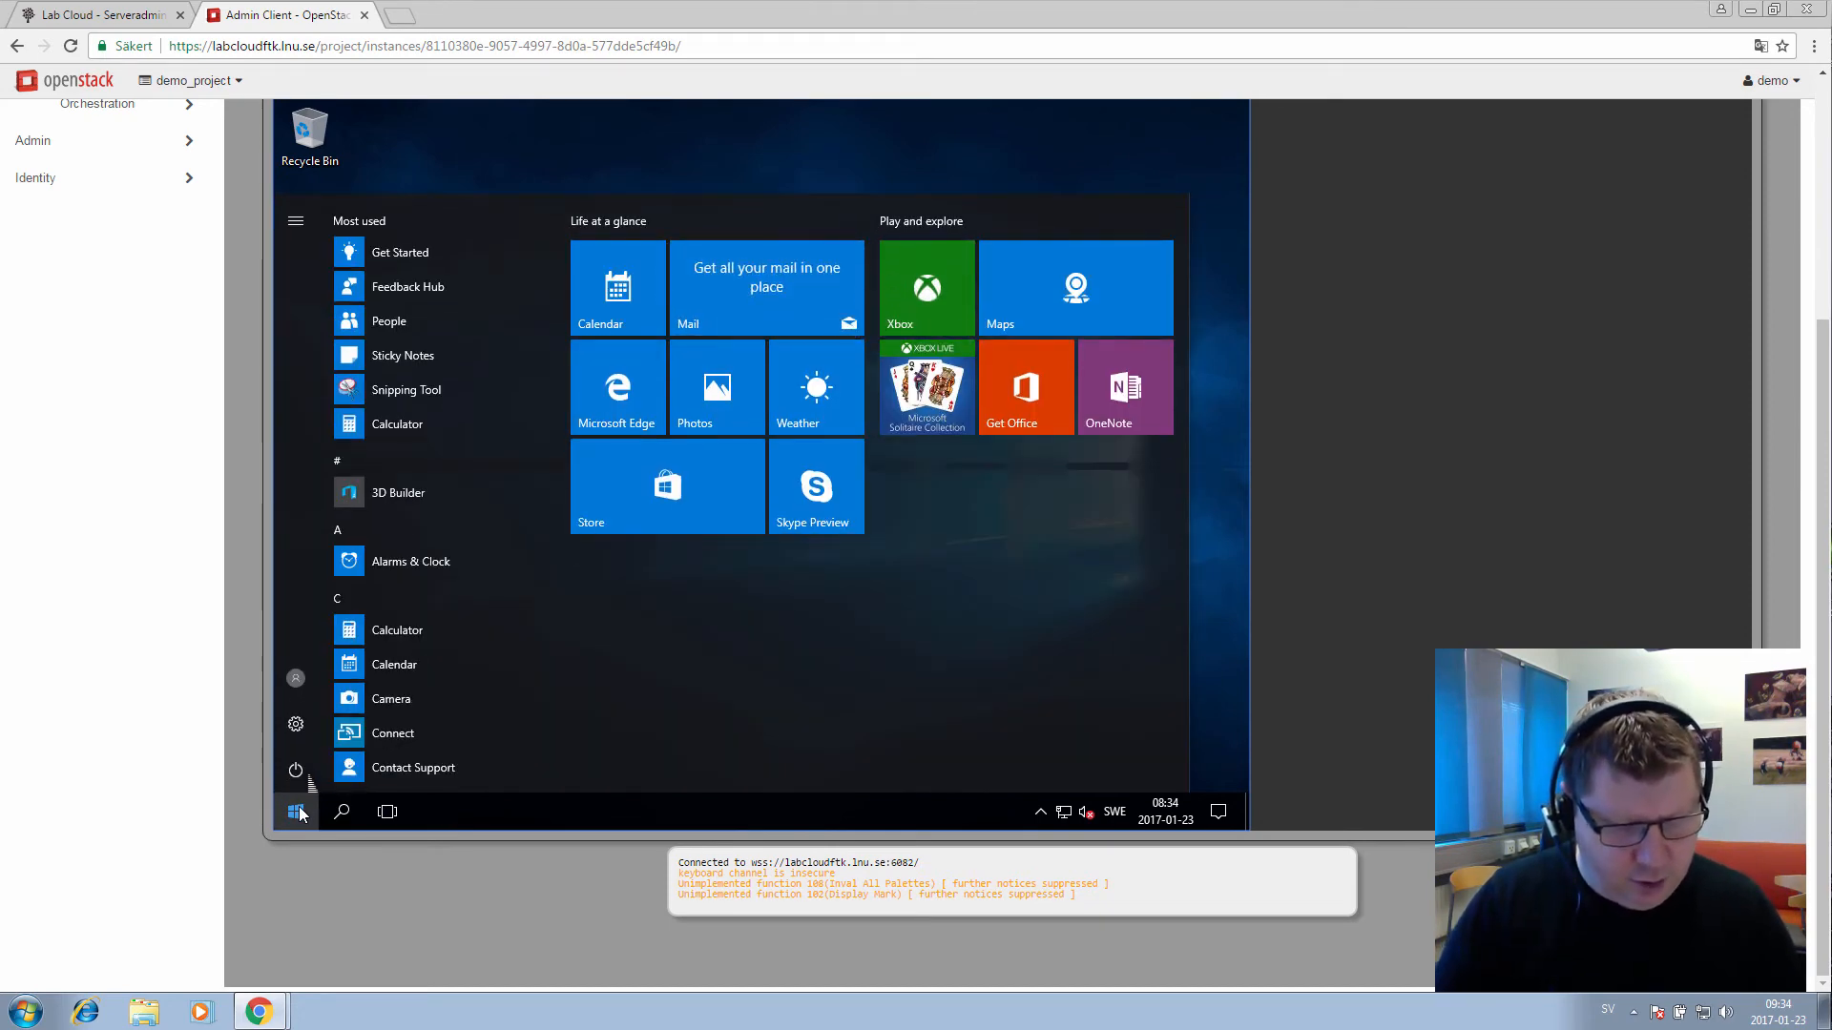
text(remote)
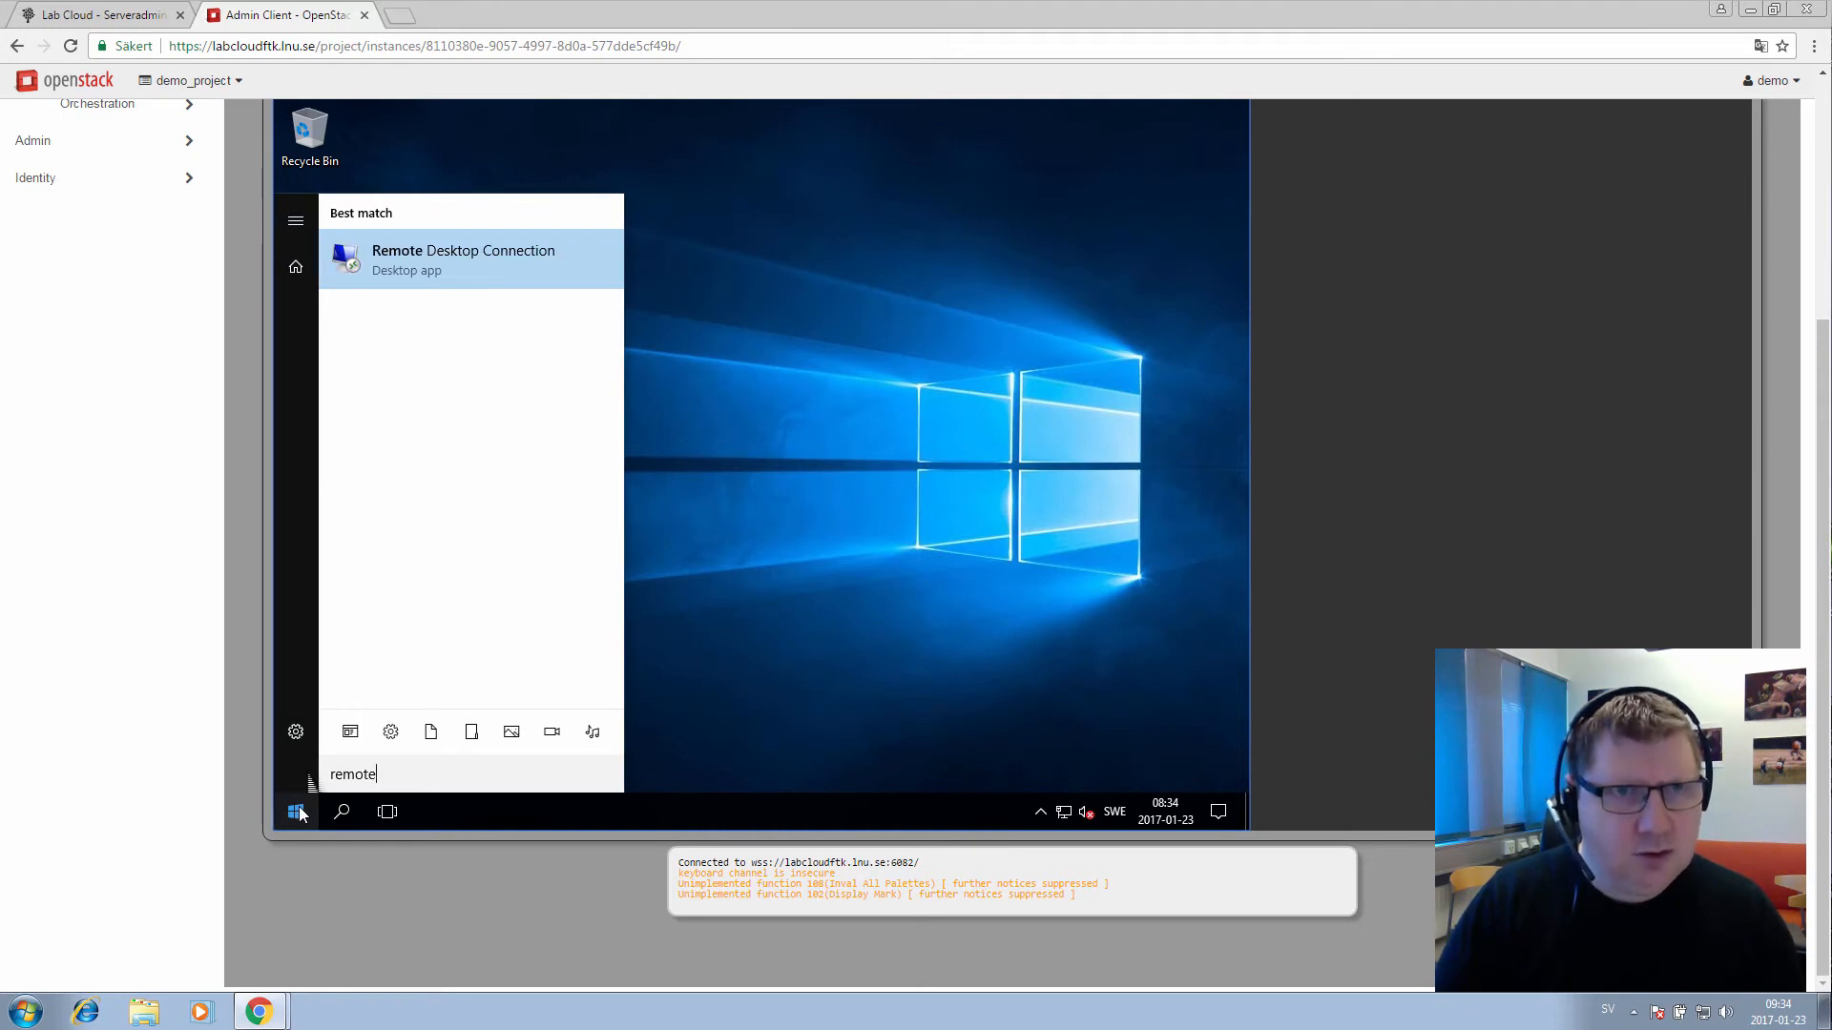
text( de)
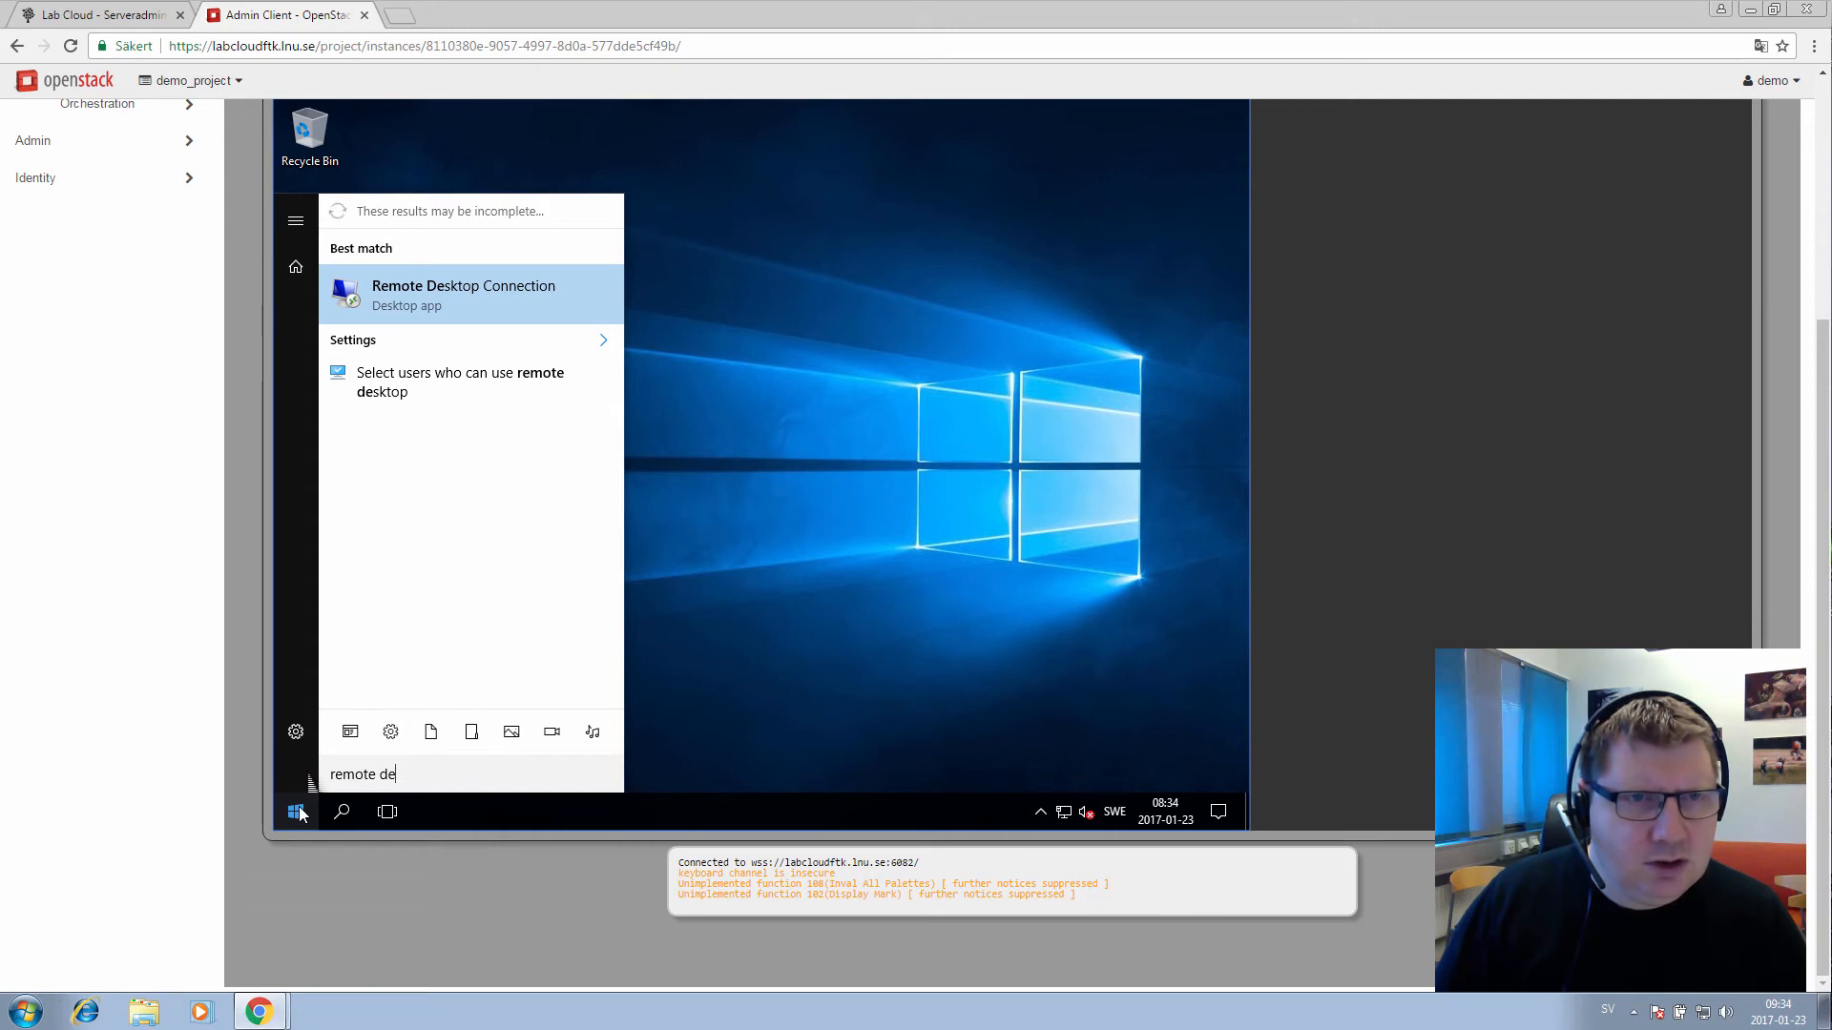
key(Down)
key(Down)
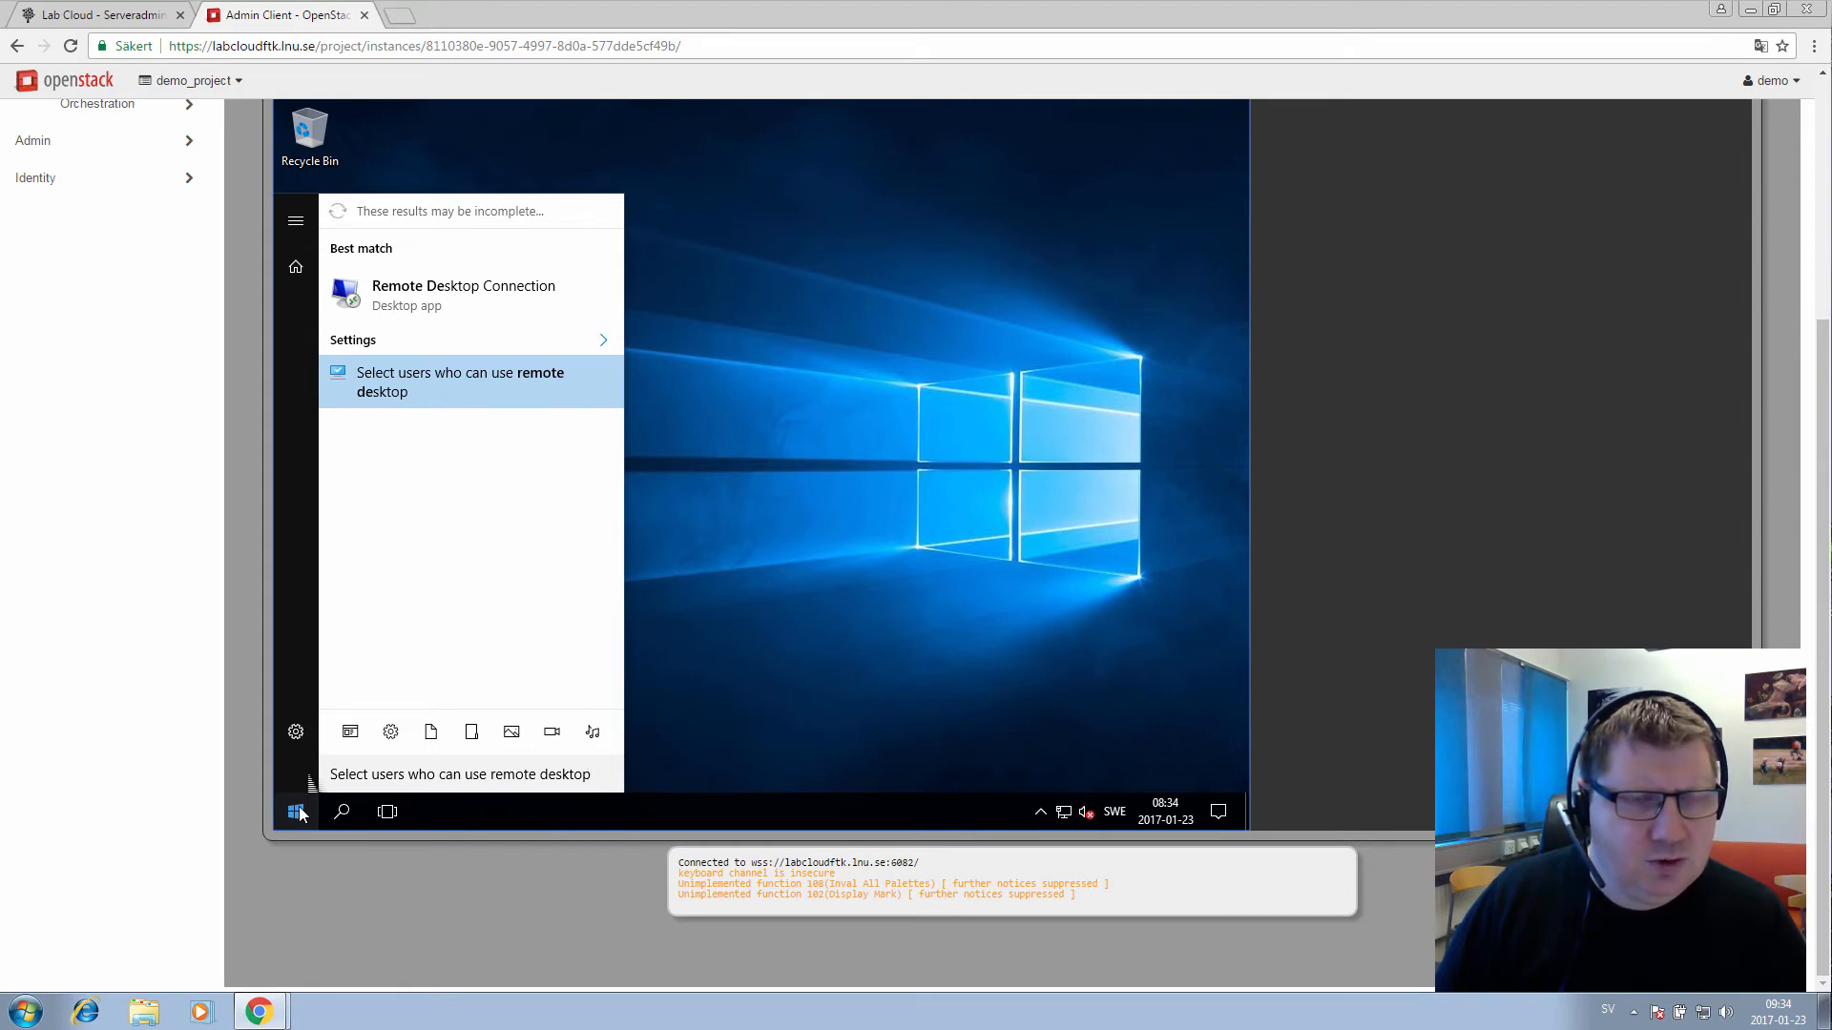
key(Return)
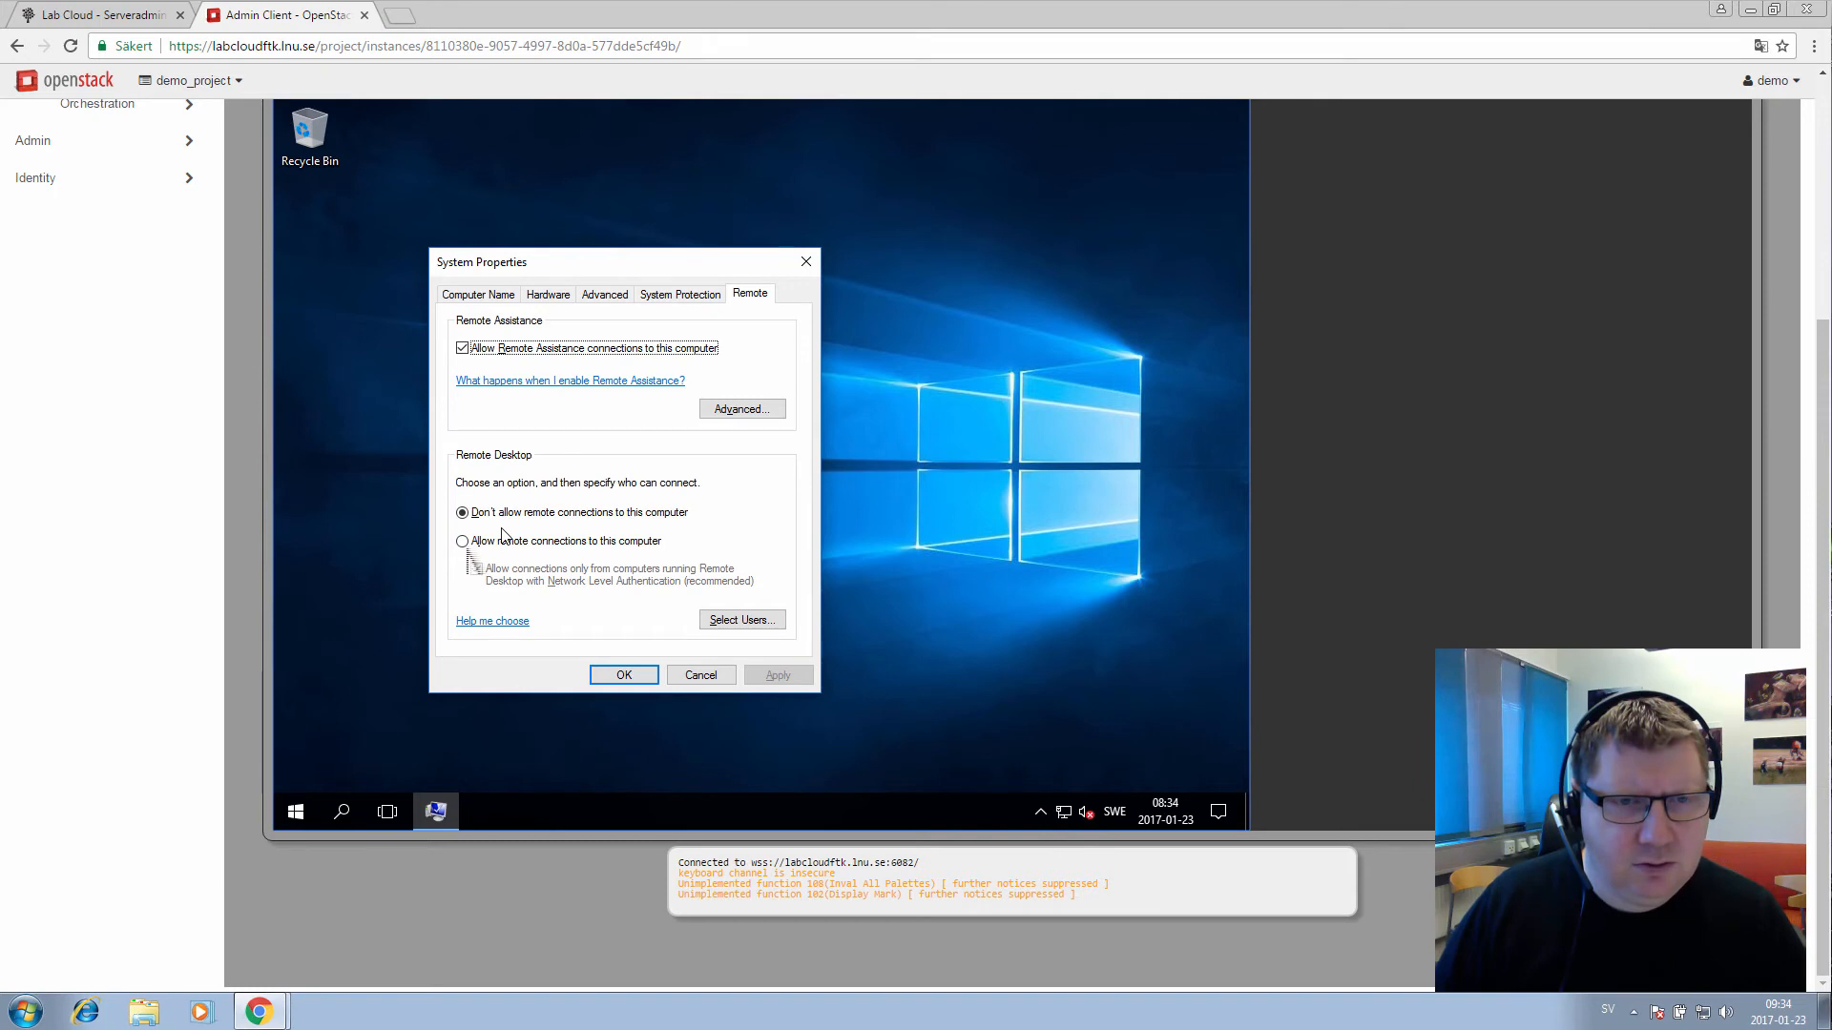
click(464, 541)
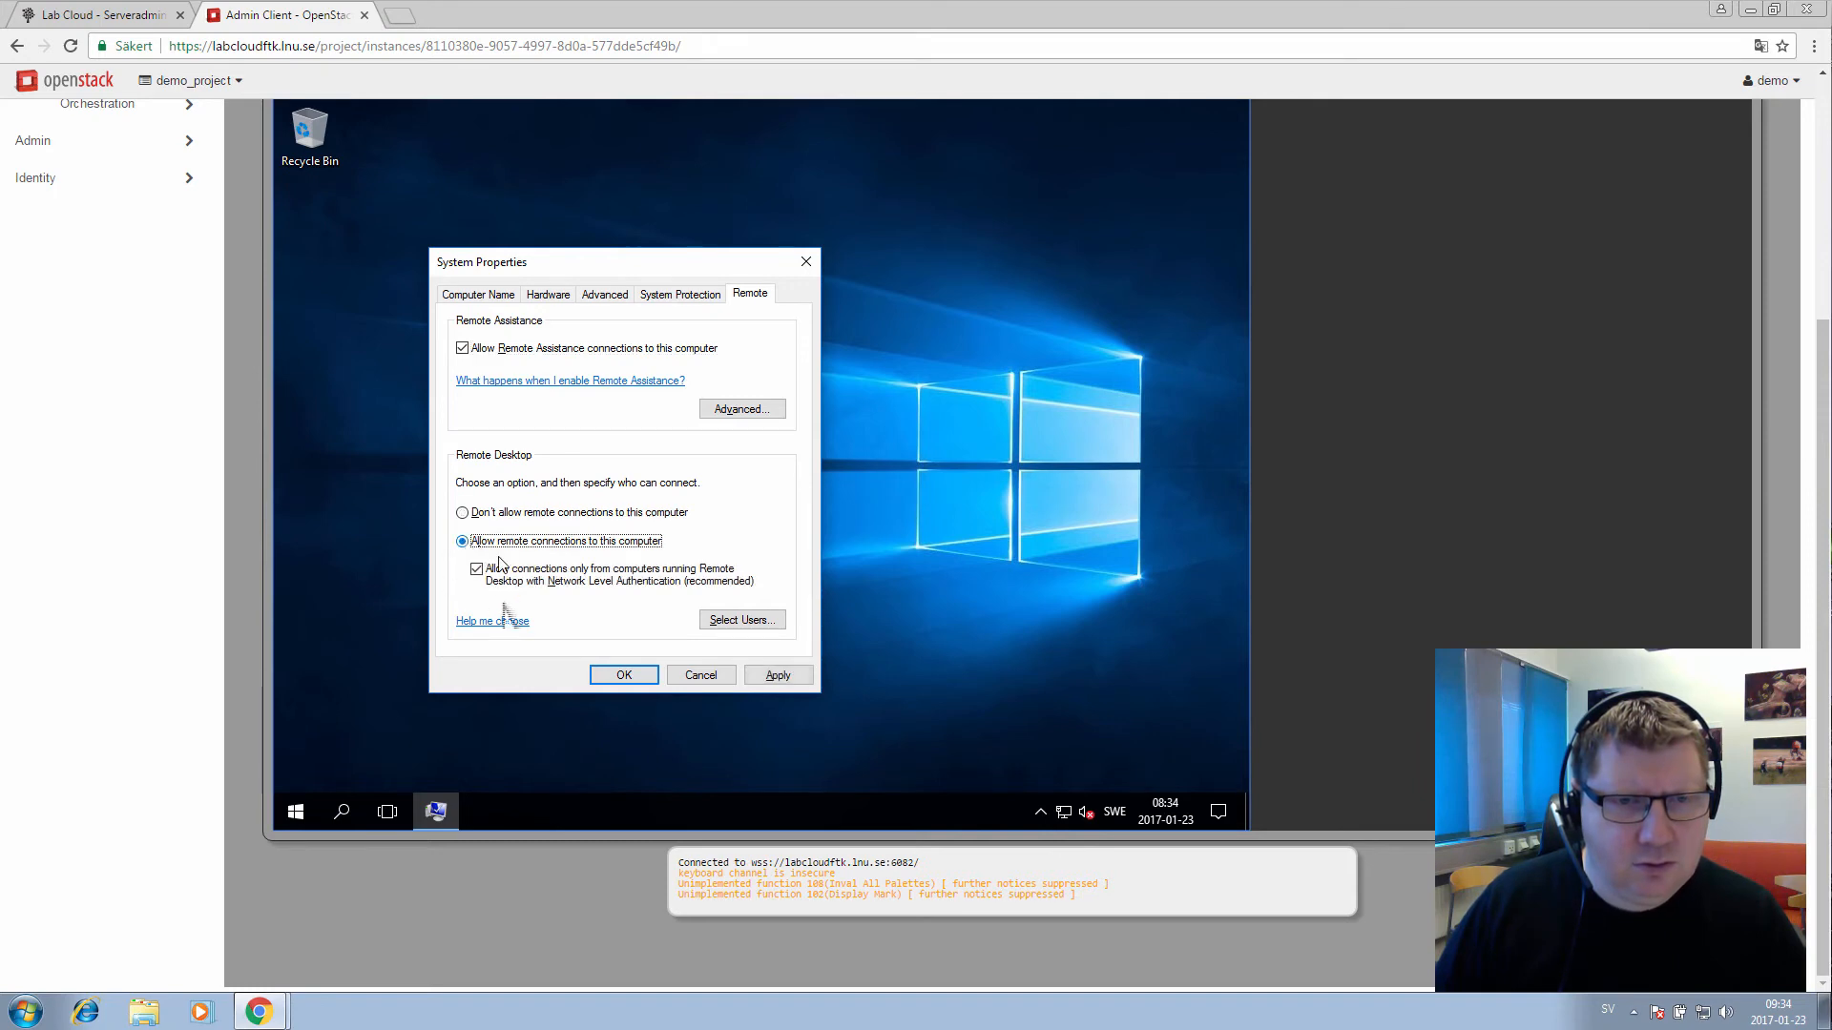
click(768, 675)
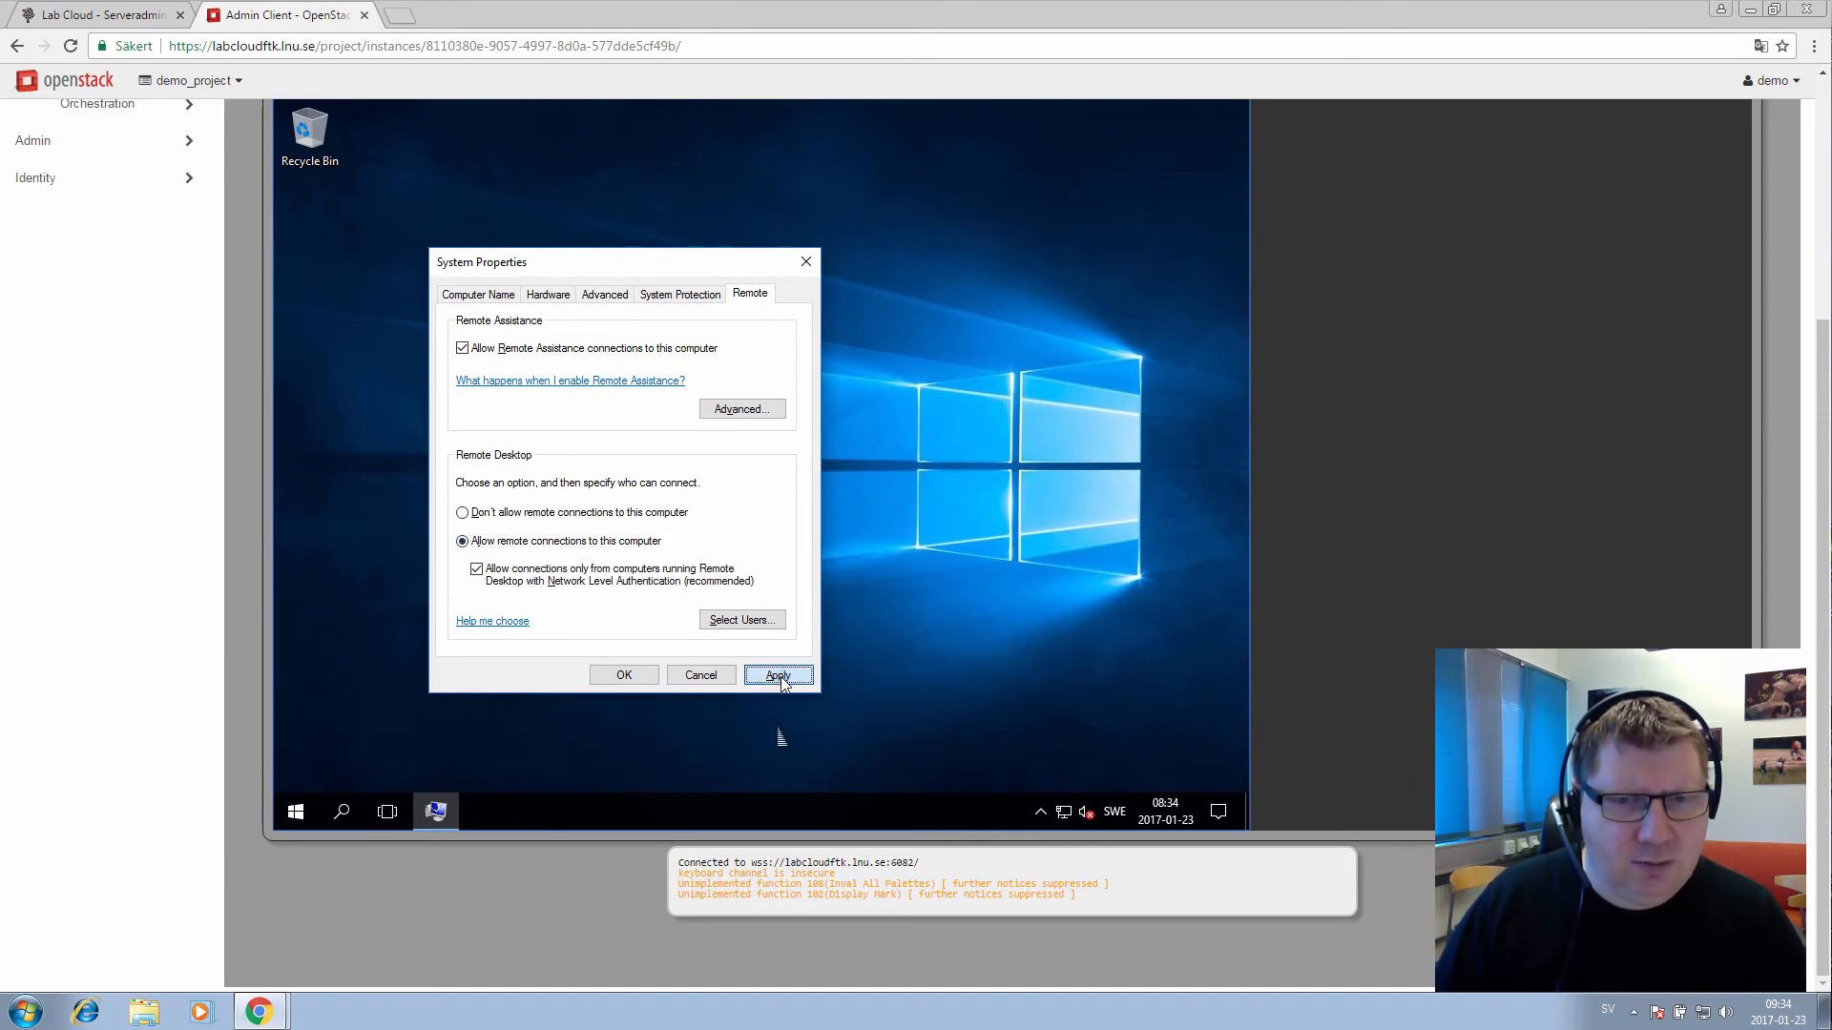
click(624, 676)
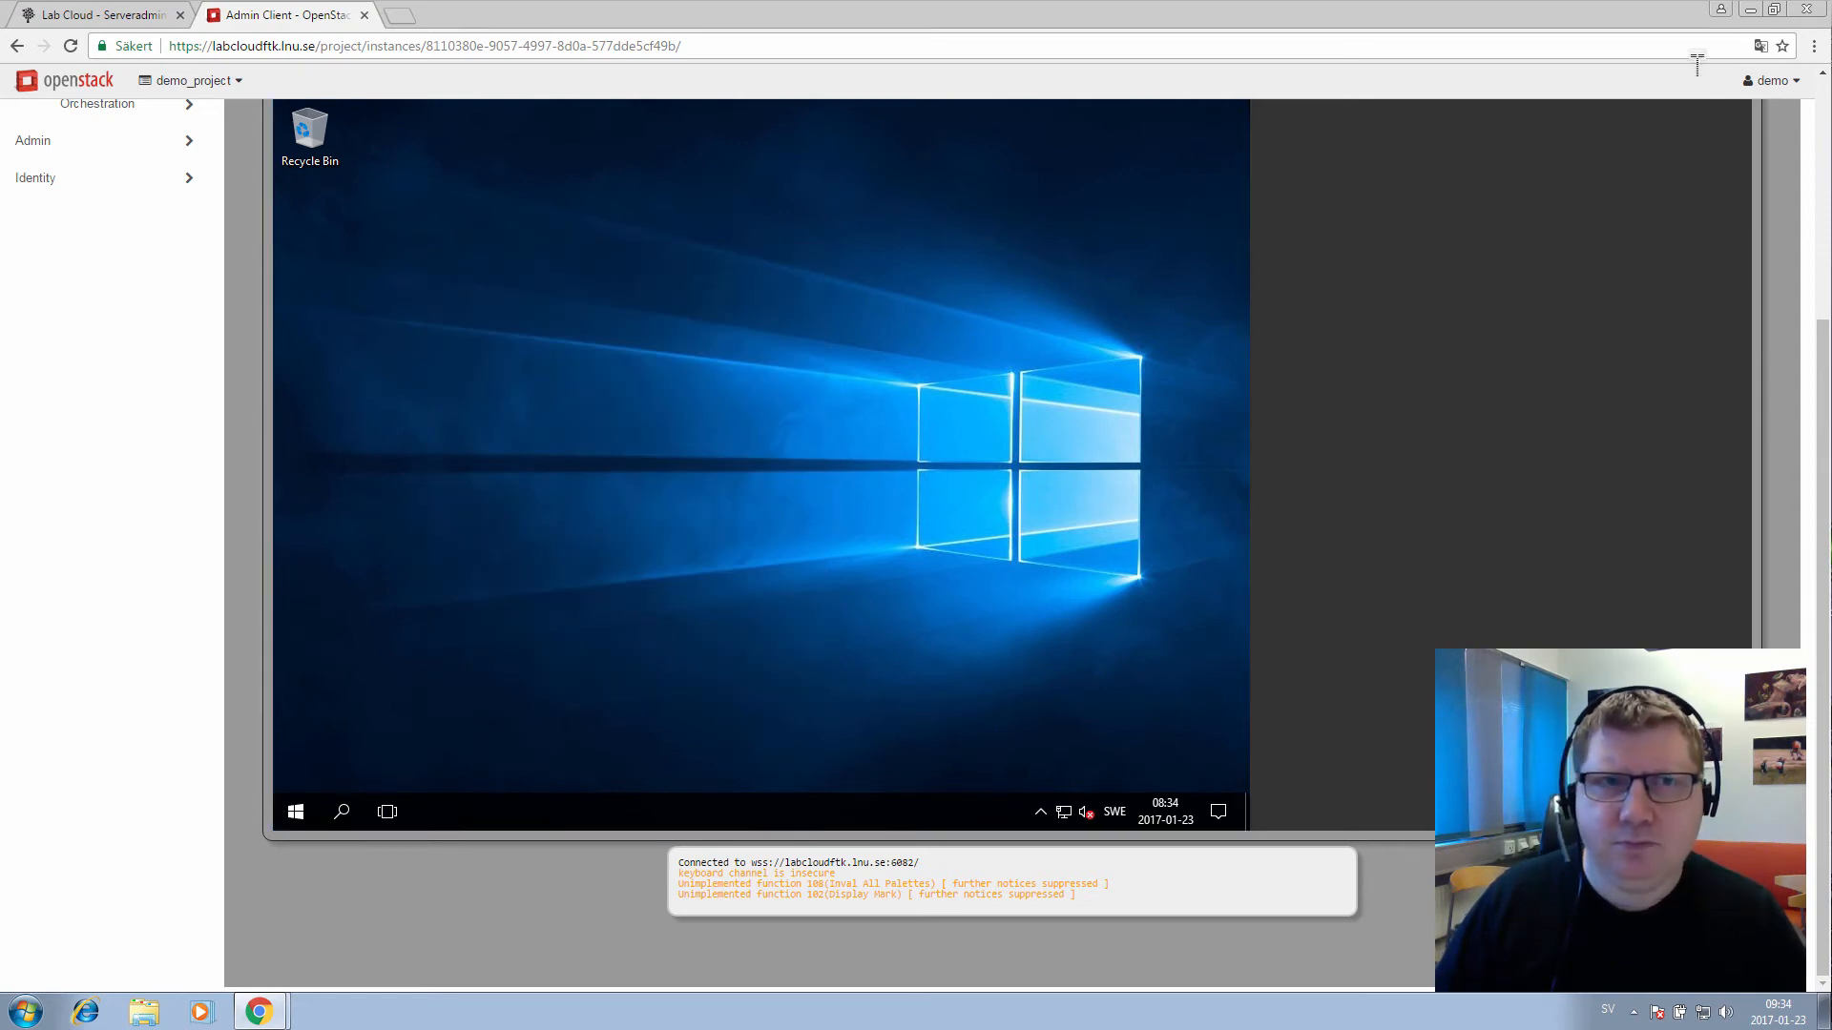
Launch Remote Desktop Connection by searching 'remote', then return to the Admin Client dashboard window
click(1750, 10)
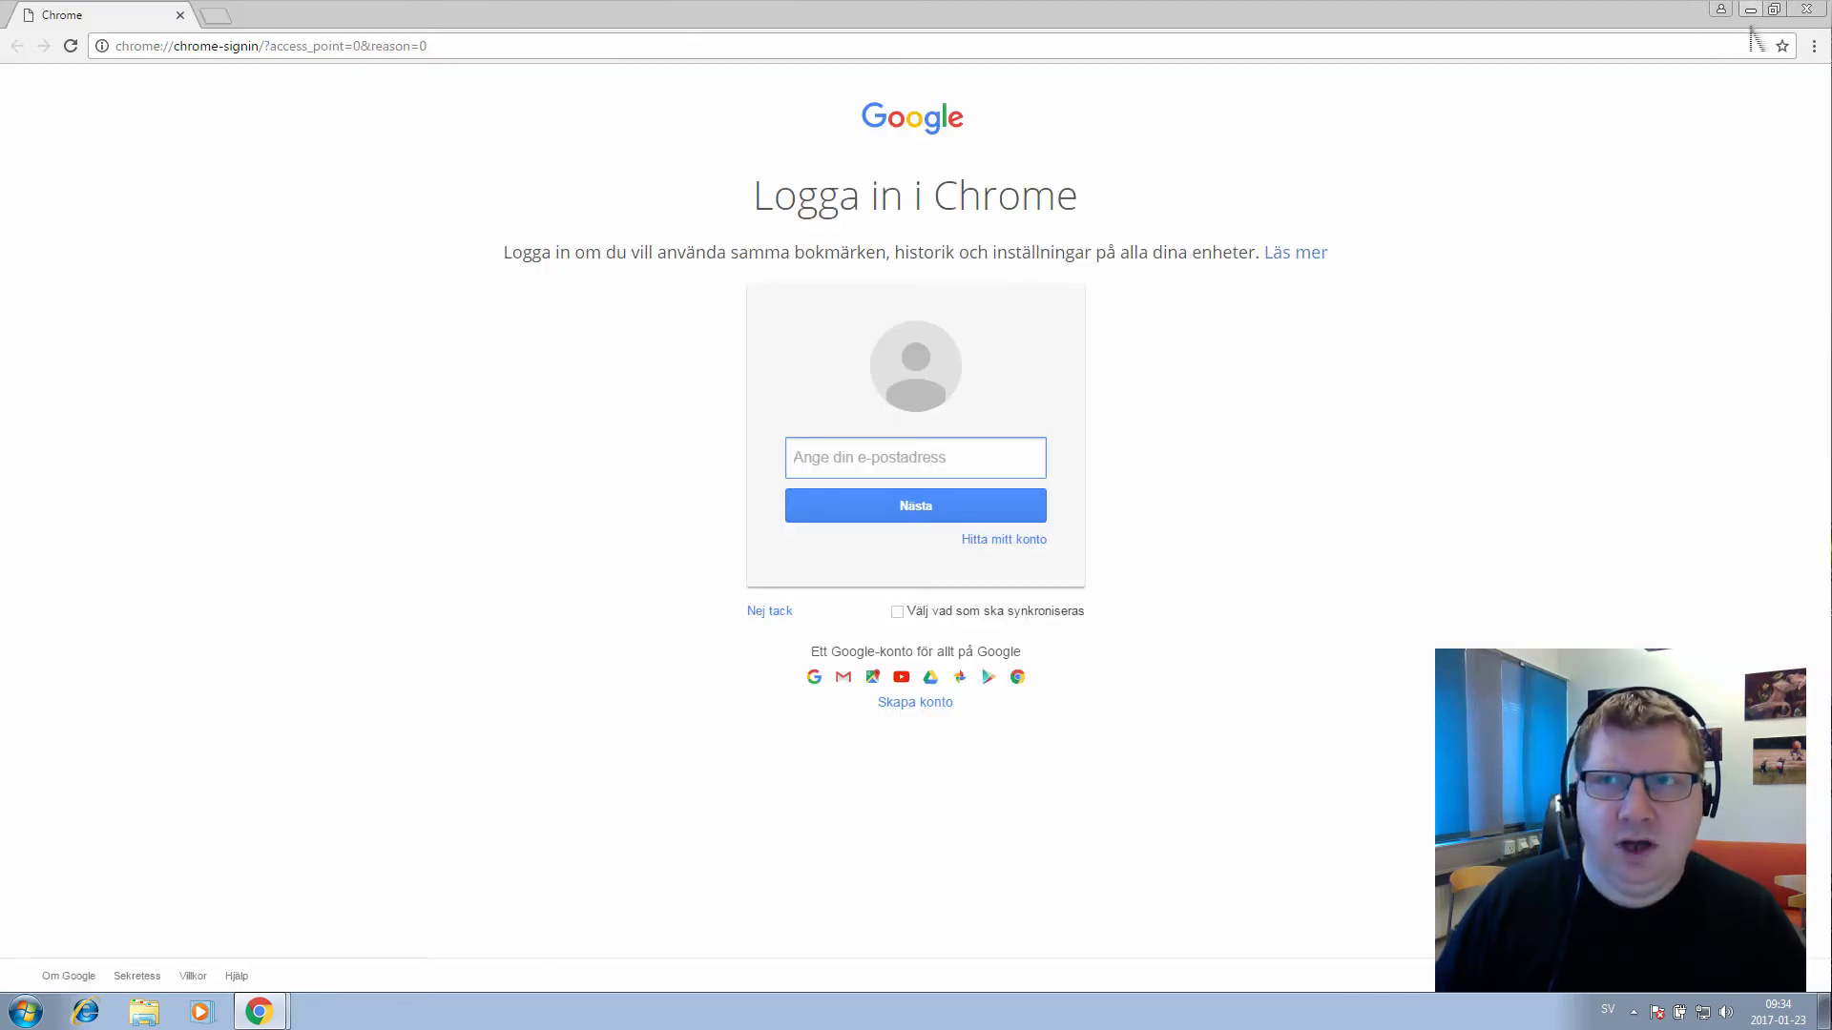
click(1749, 12)
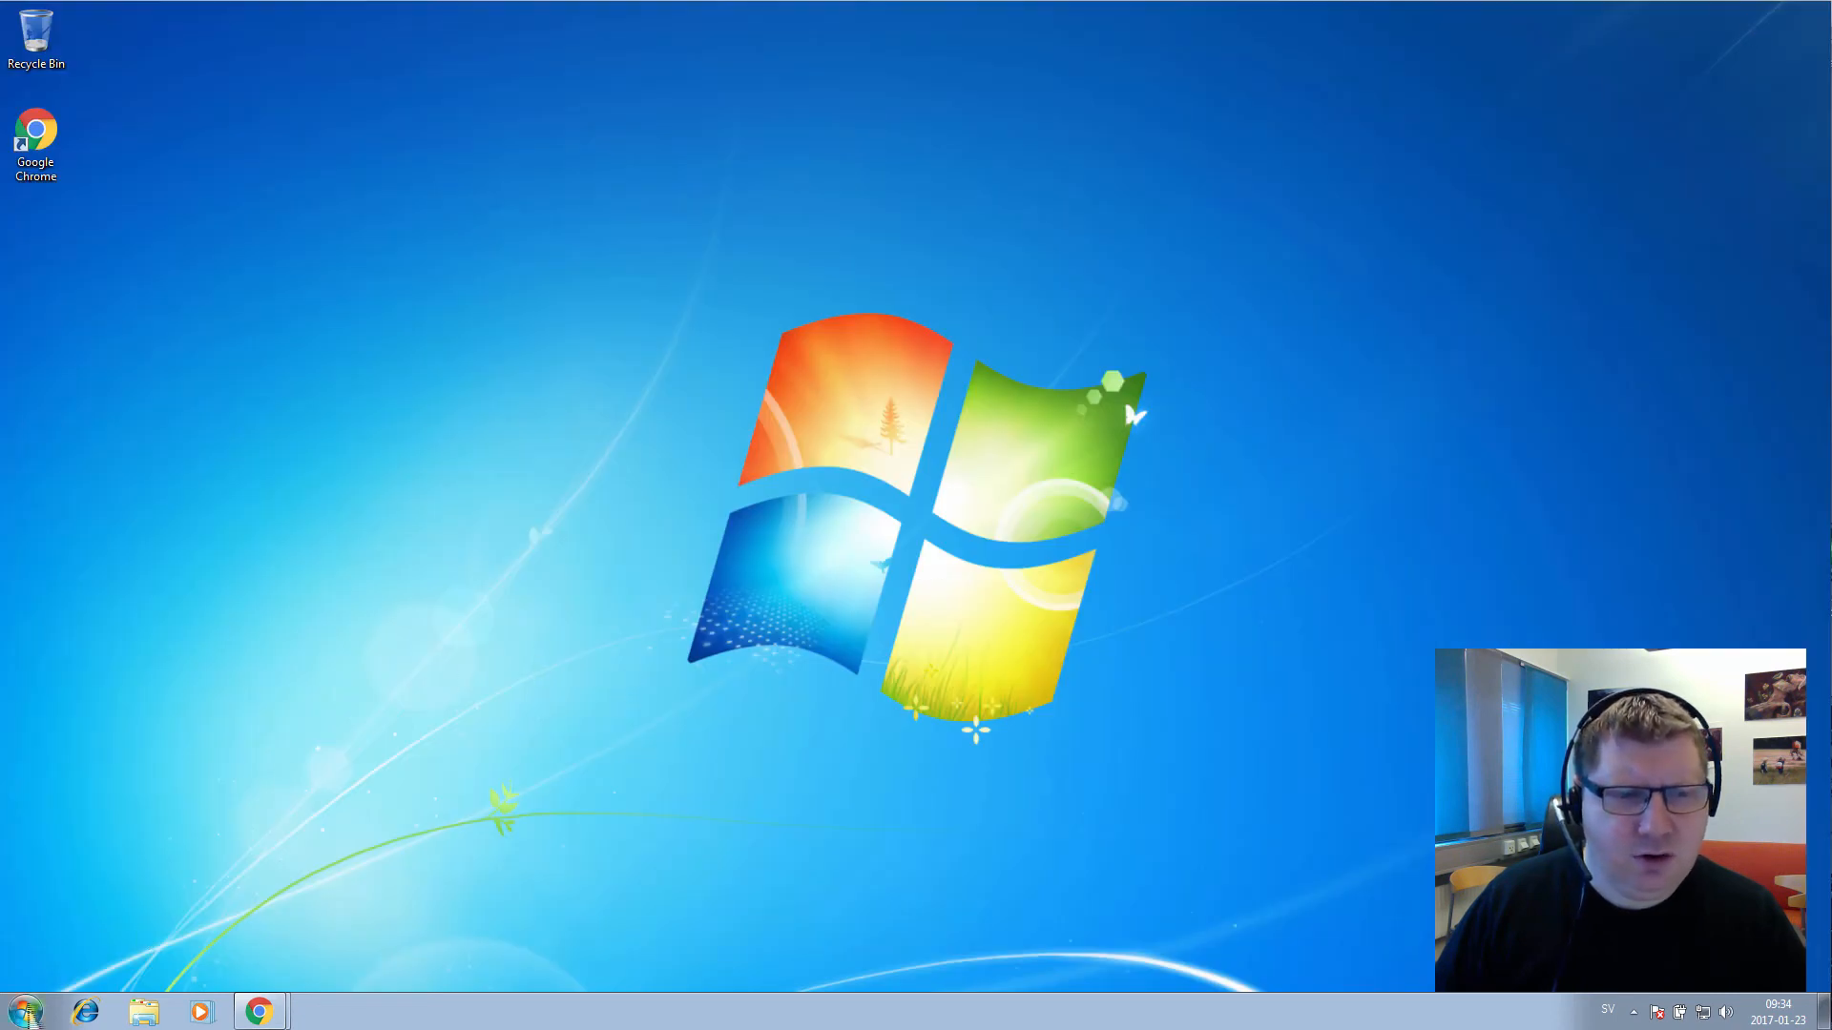
click(29, 1015)
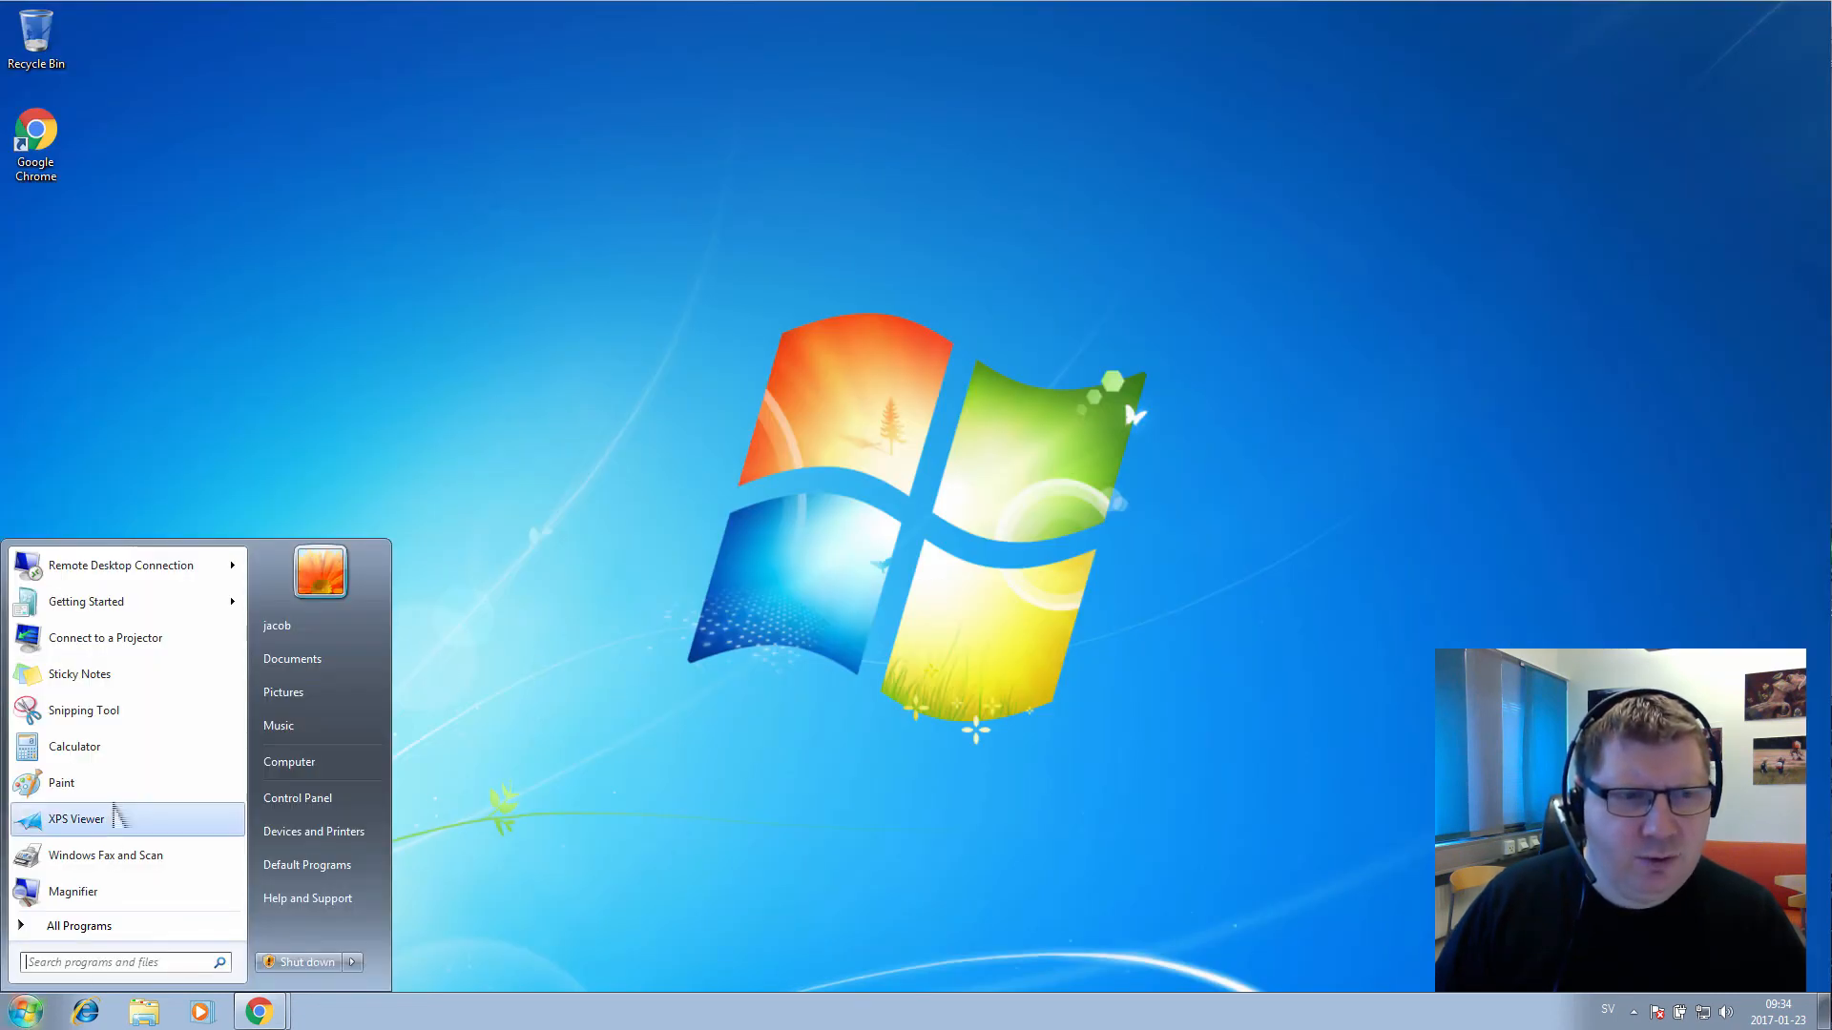
mouse_move(134, 578)
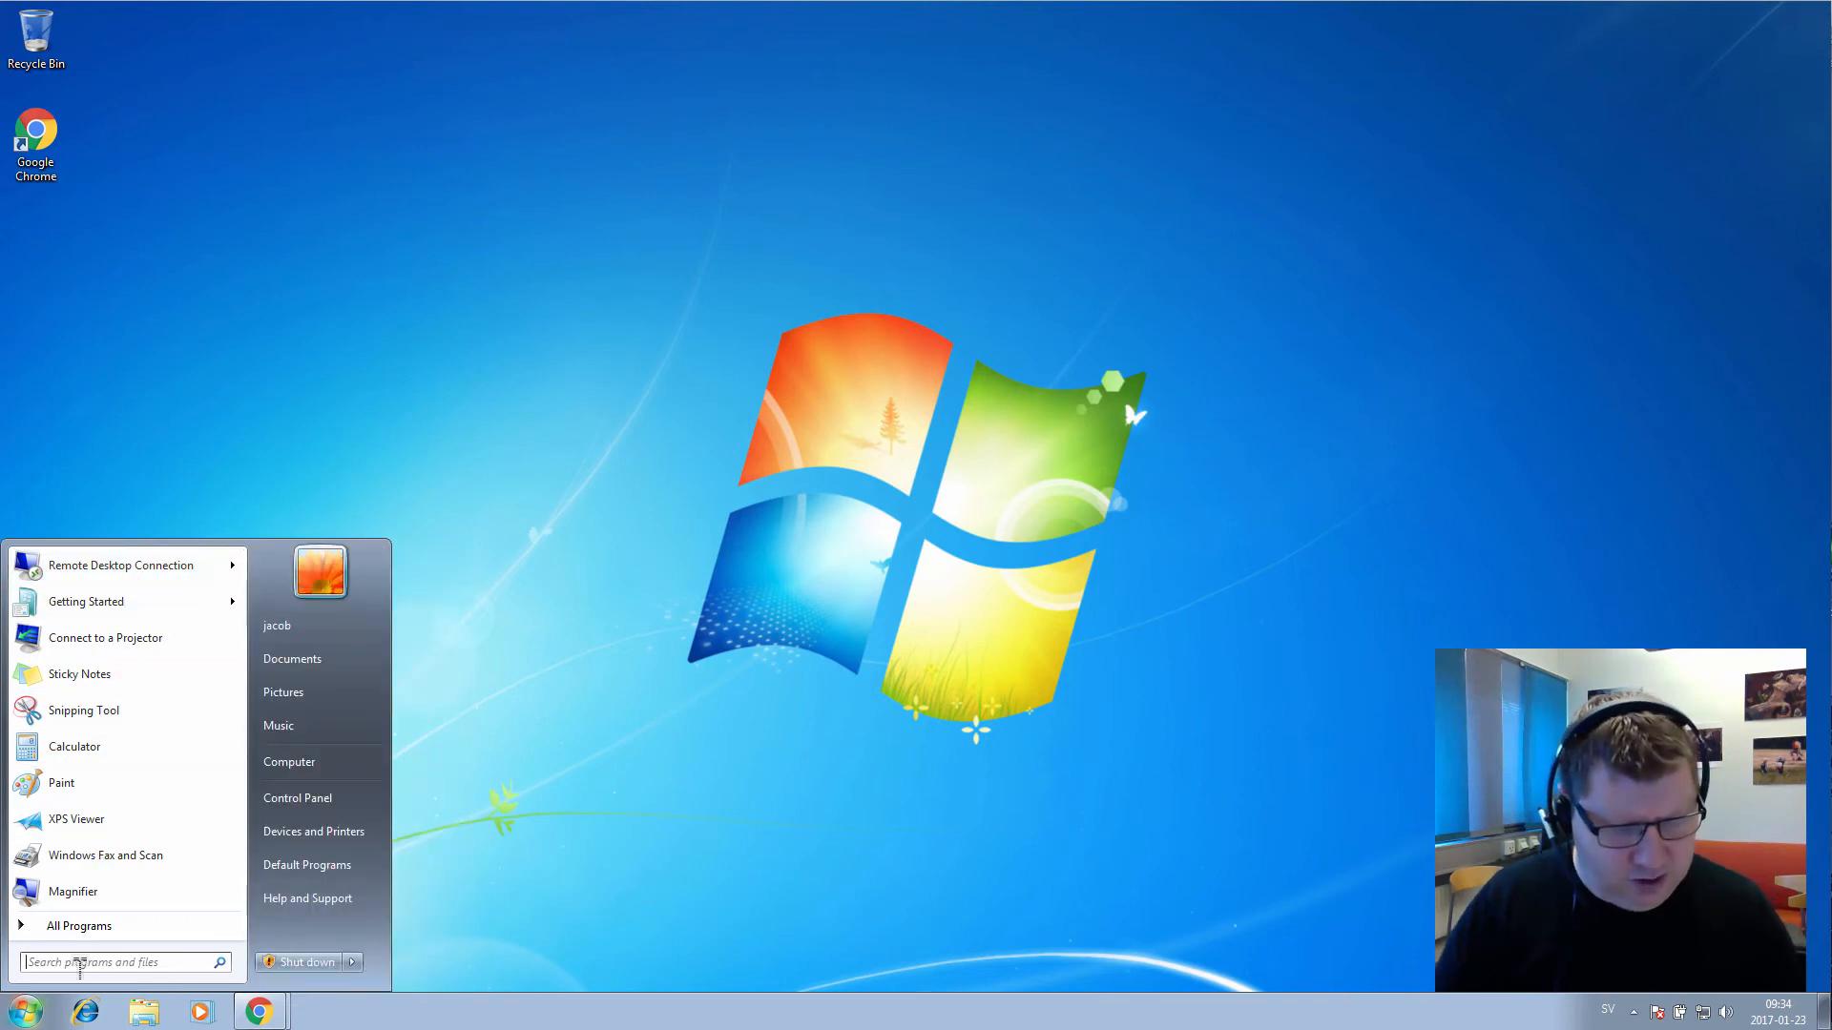
text(remote)
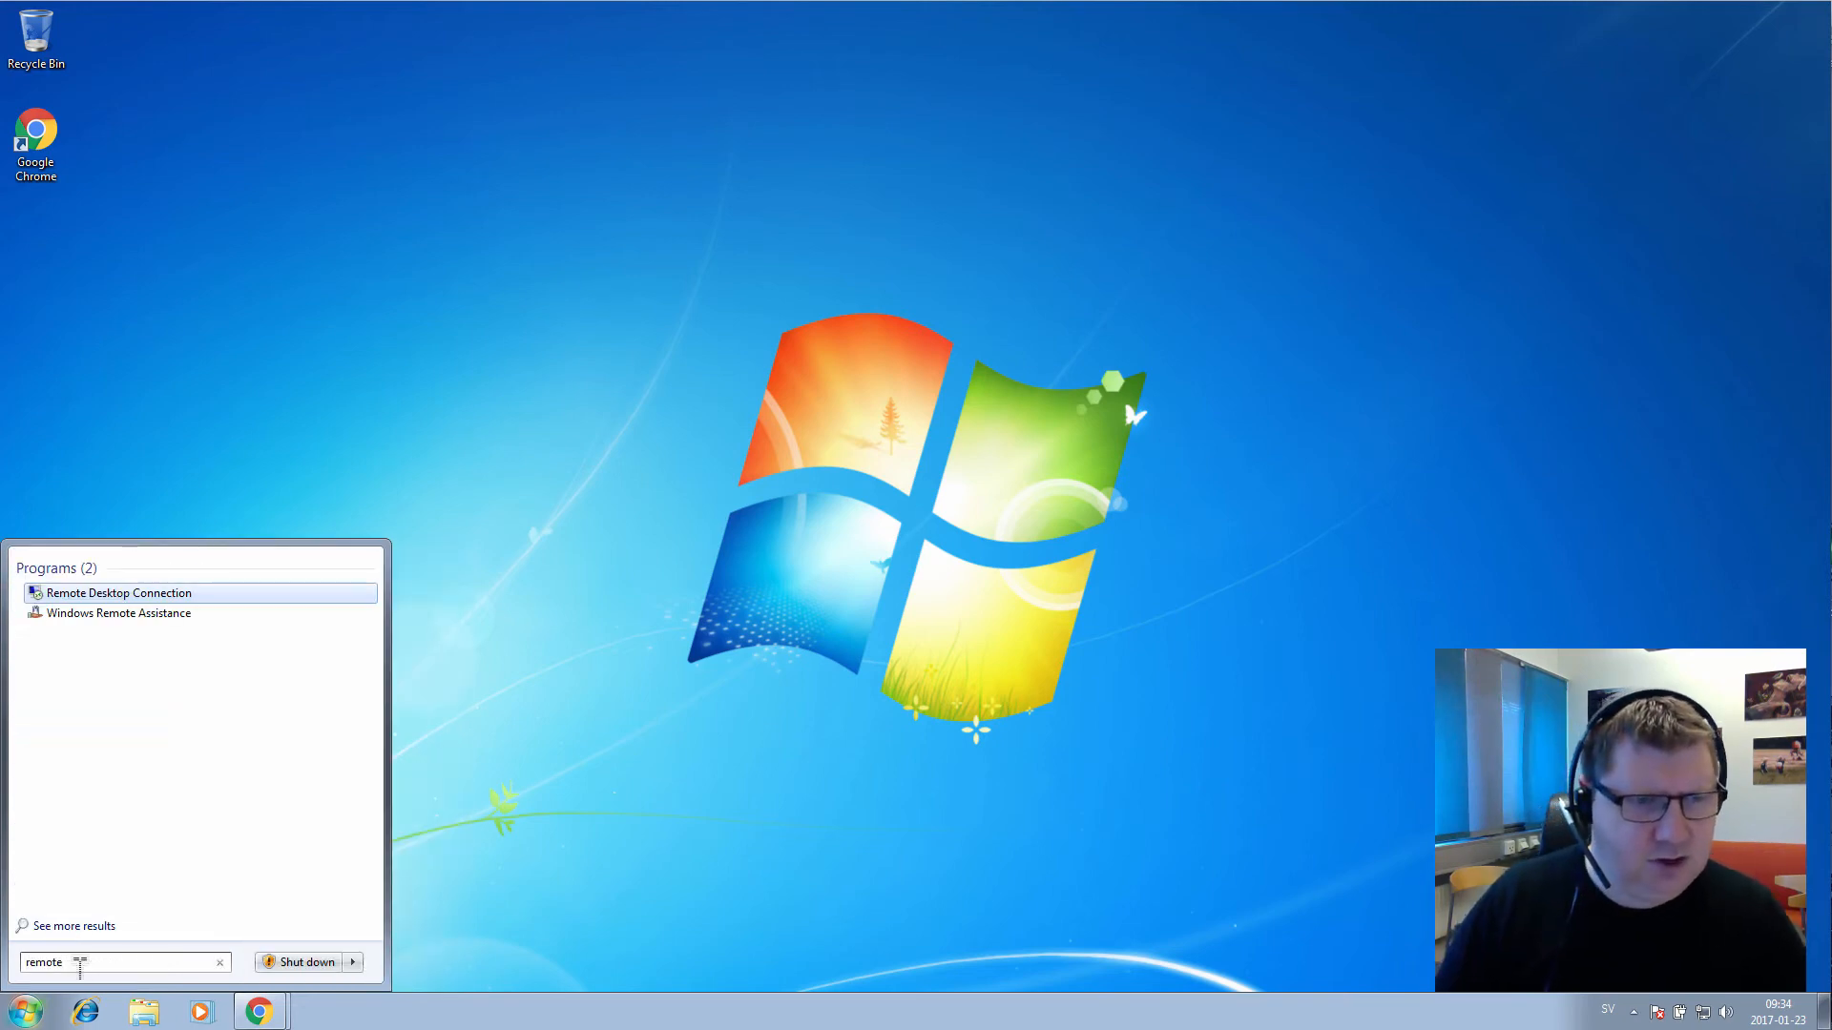
key(Return)
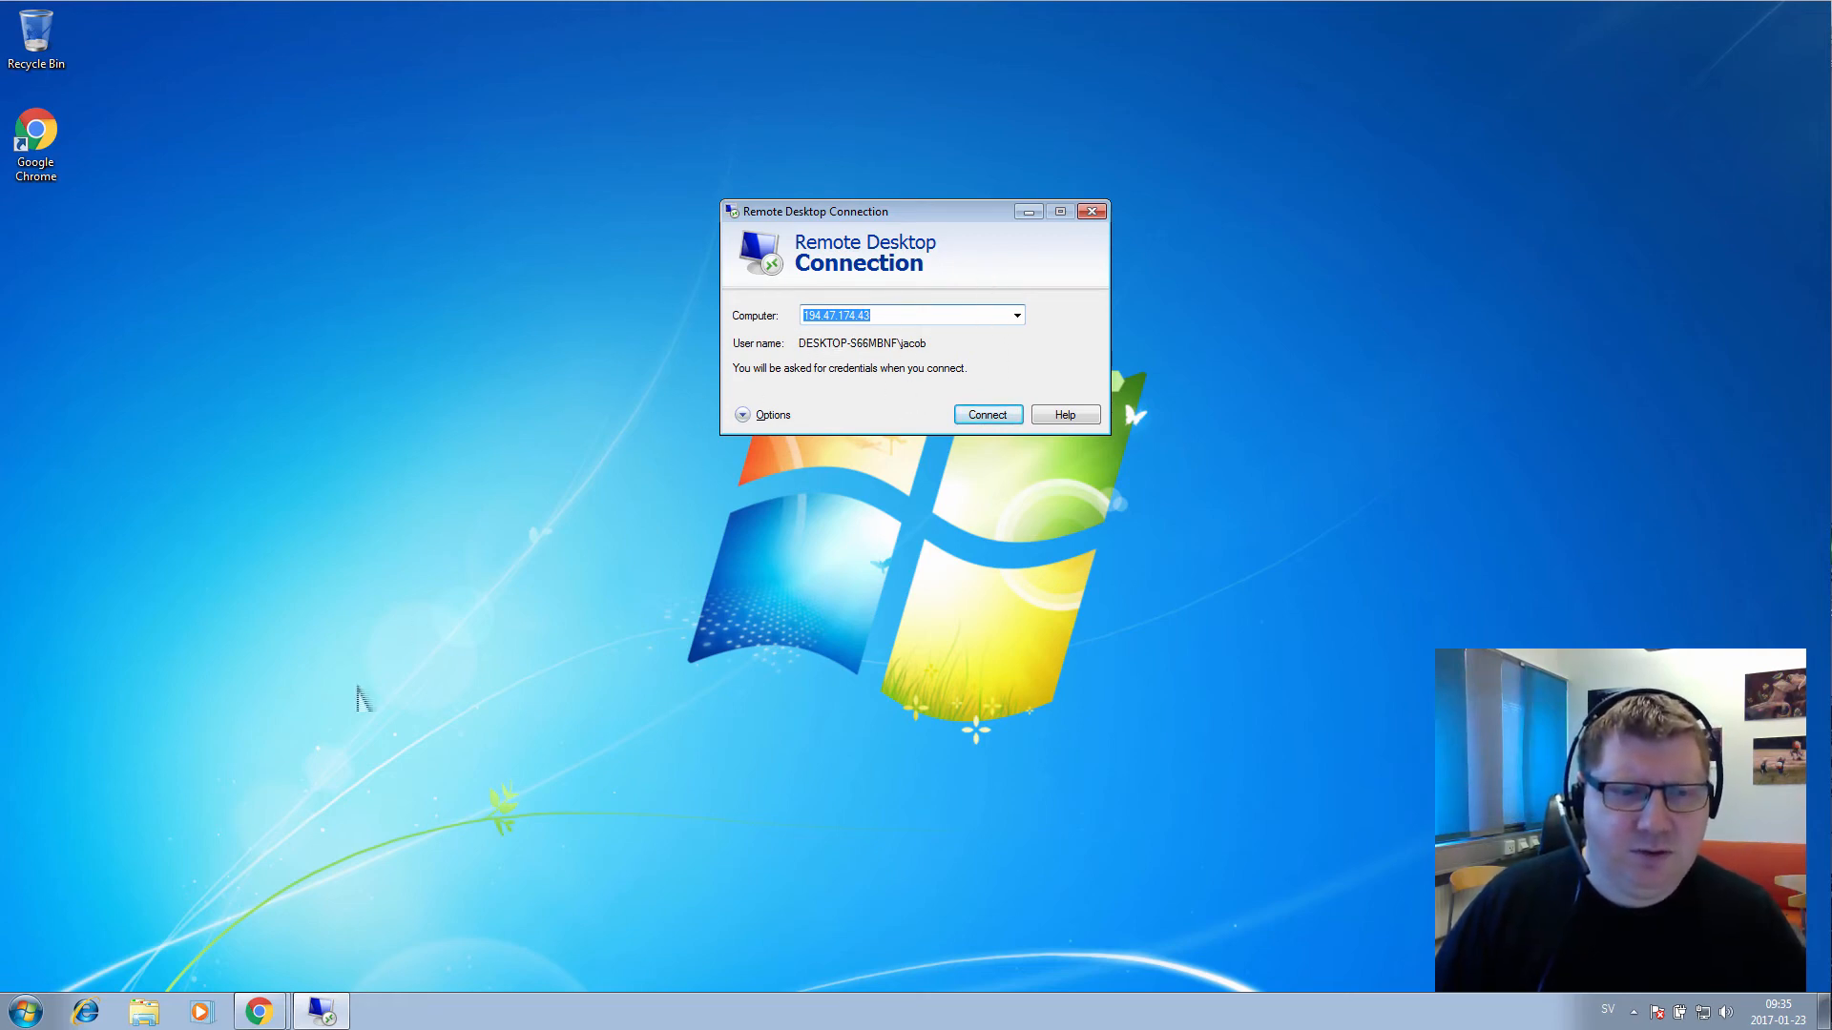
click(253, 1004)
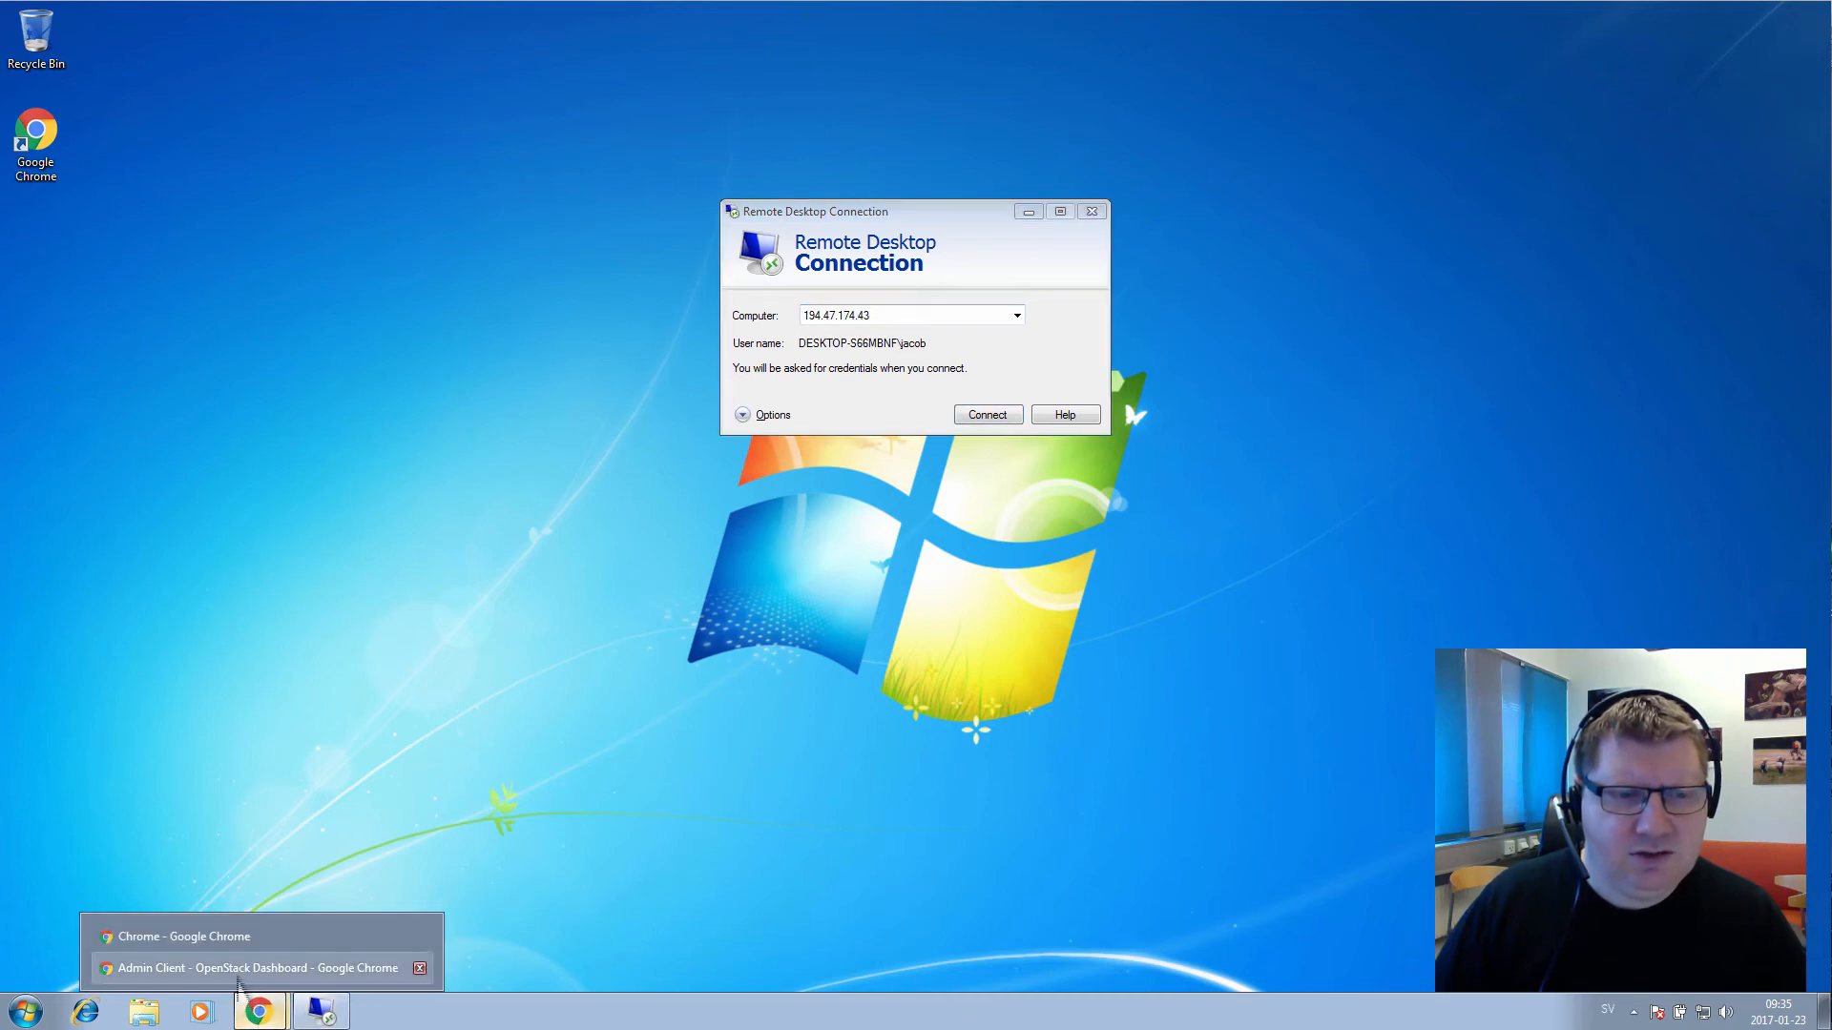
click(250, 969)
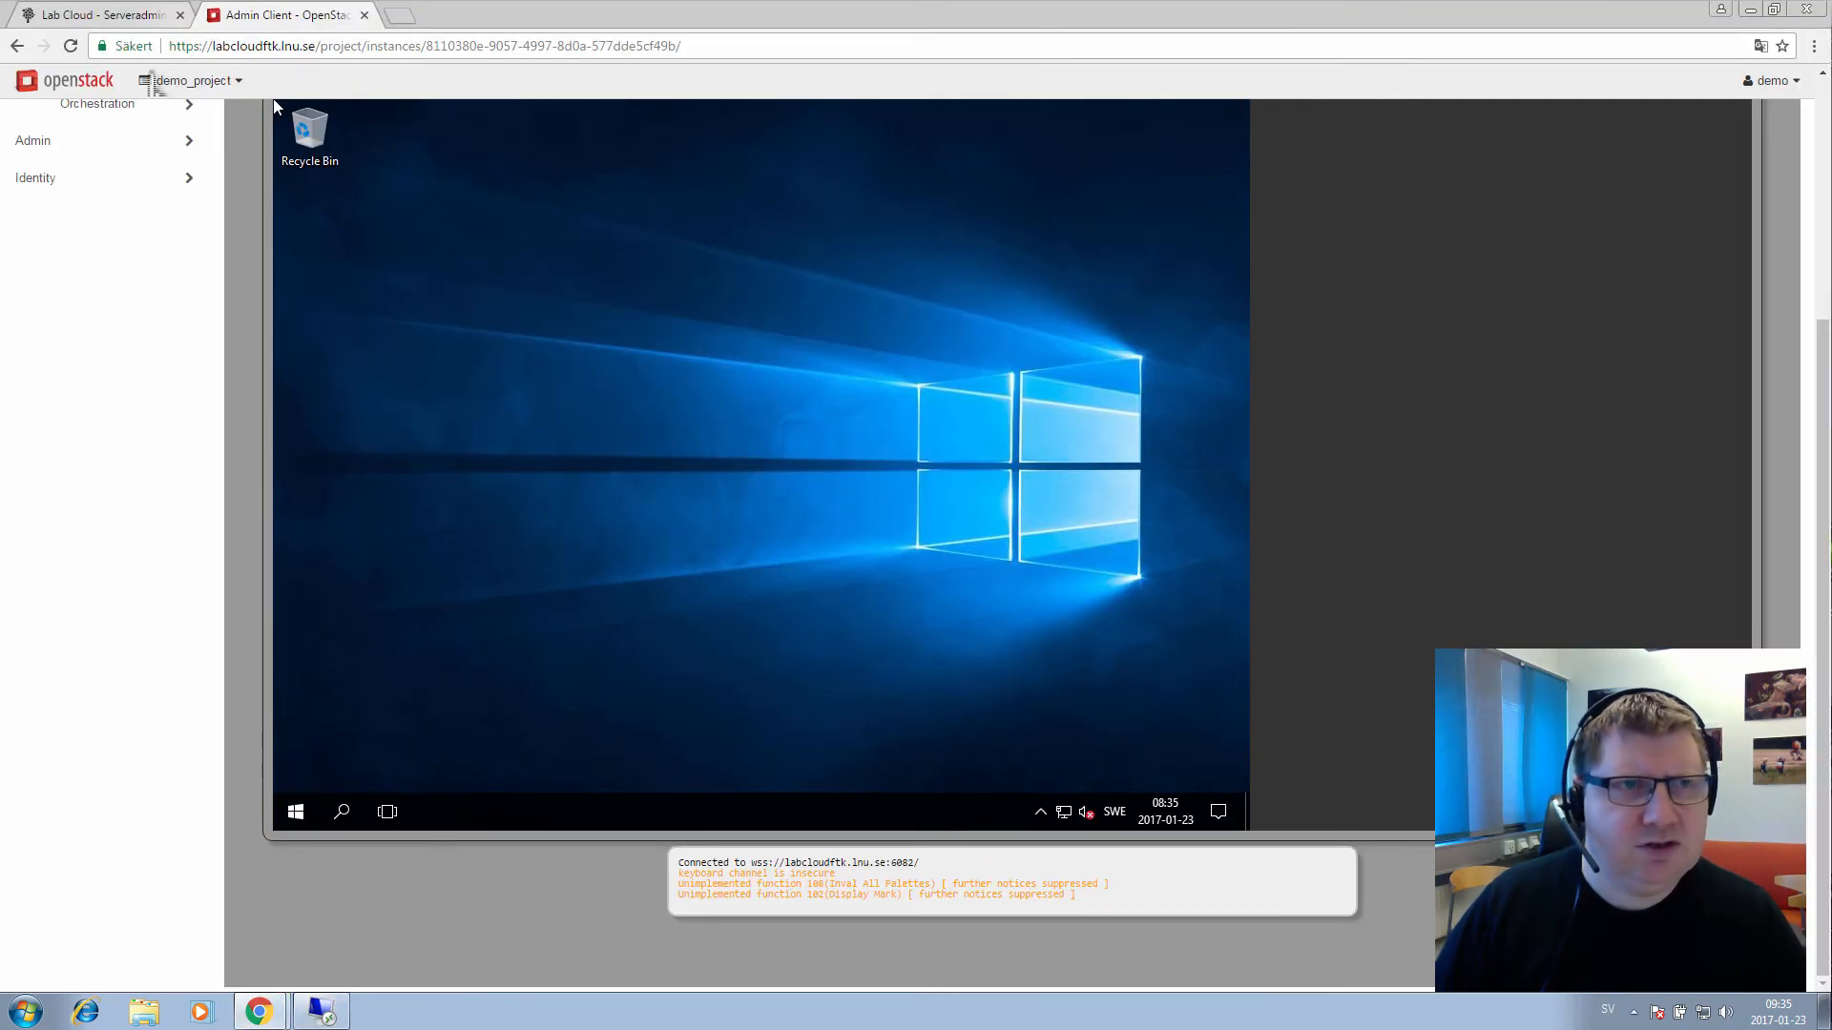
Copy the Admin Client floating IP 194.47.174.45 from Instances and connect to it
scroll(124, 219, up, 4)
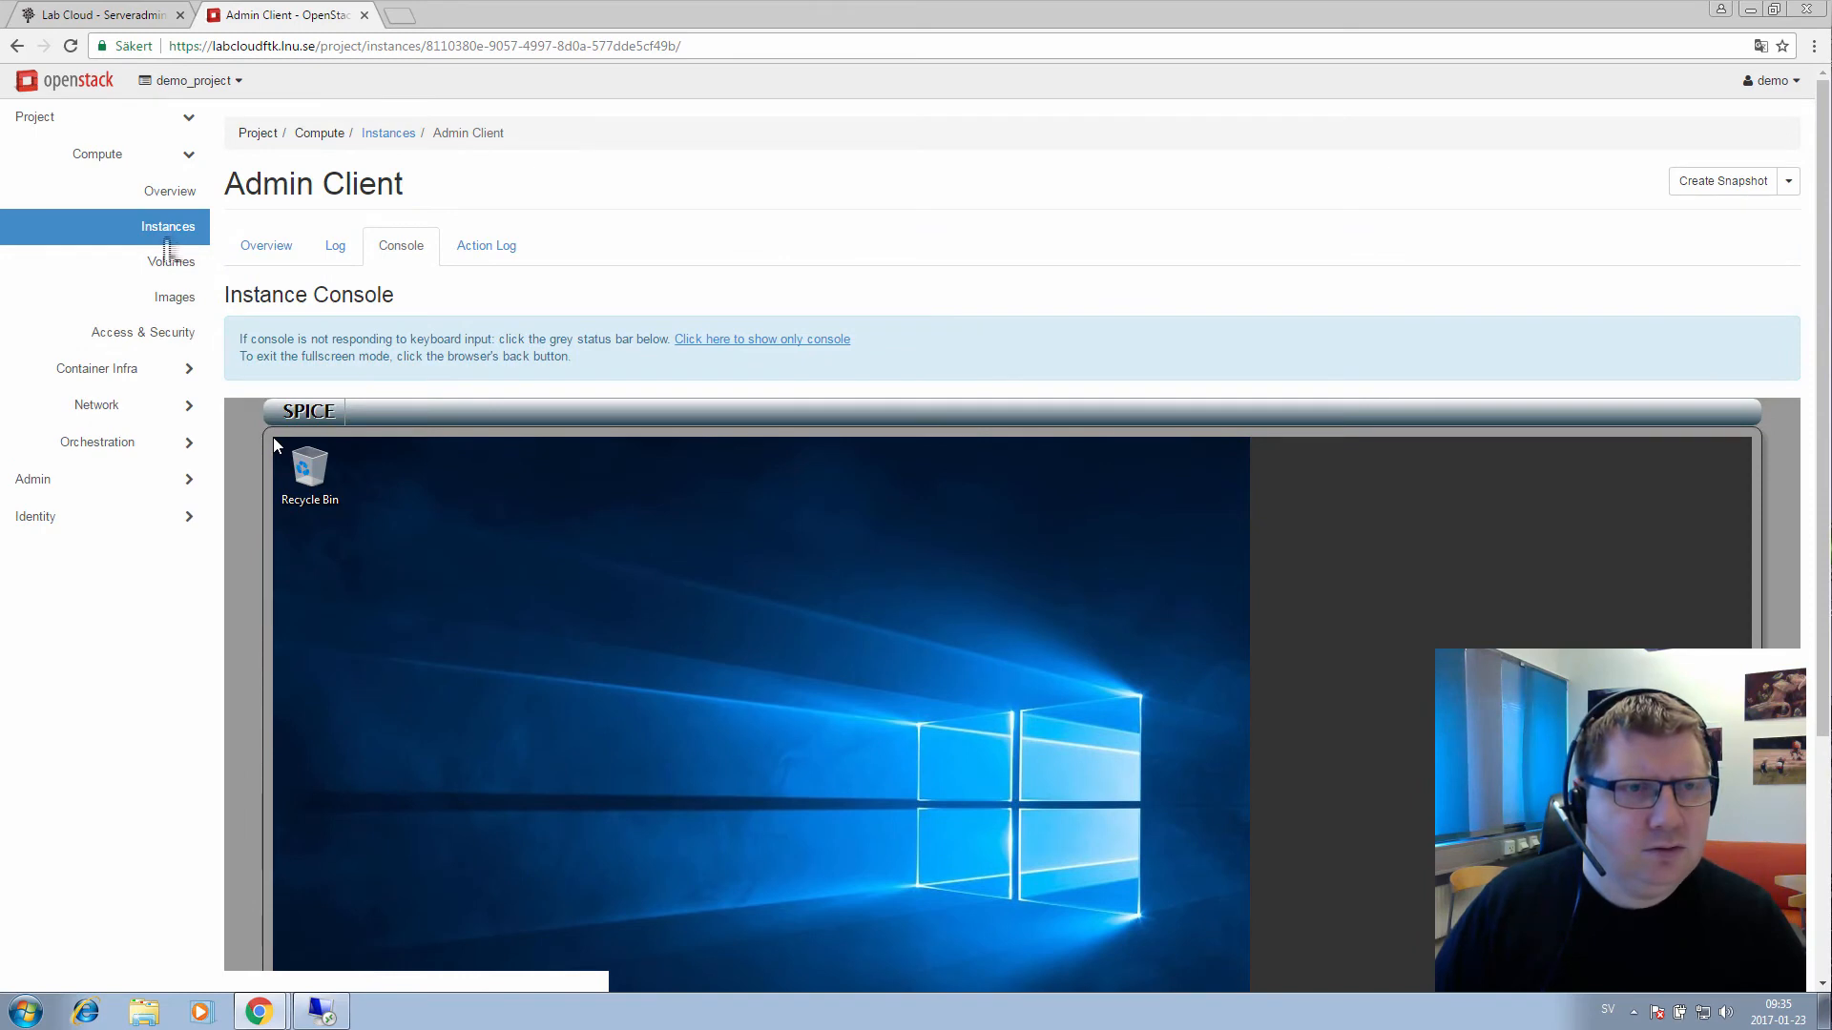
click(168, 233)
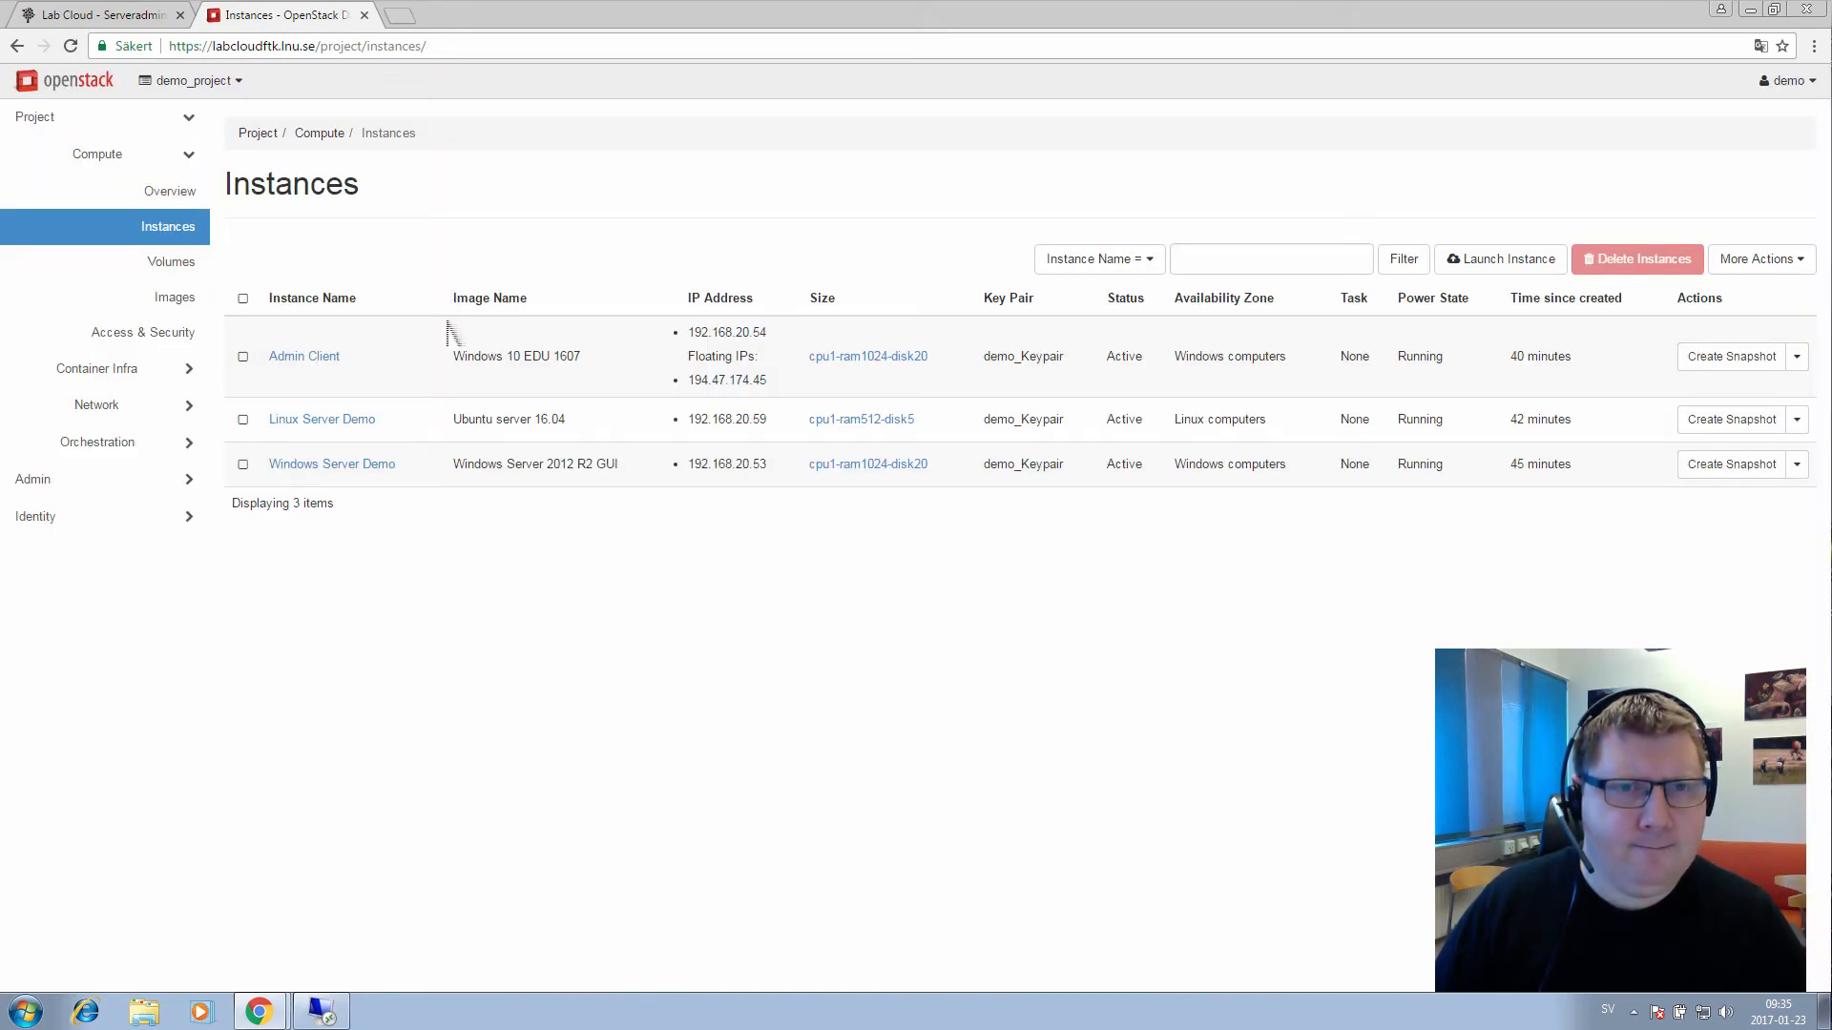
double_click(699, 387)
key(ctrl+c)
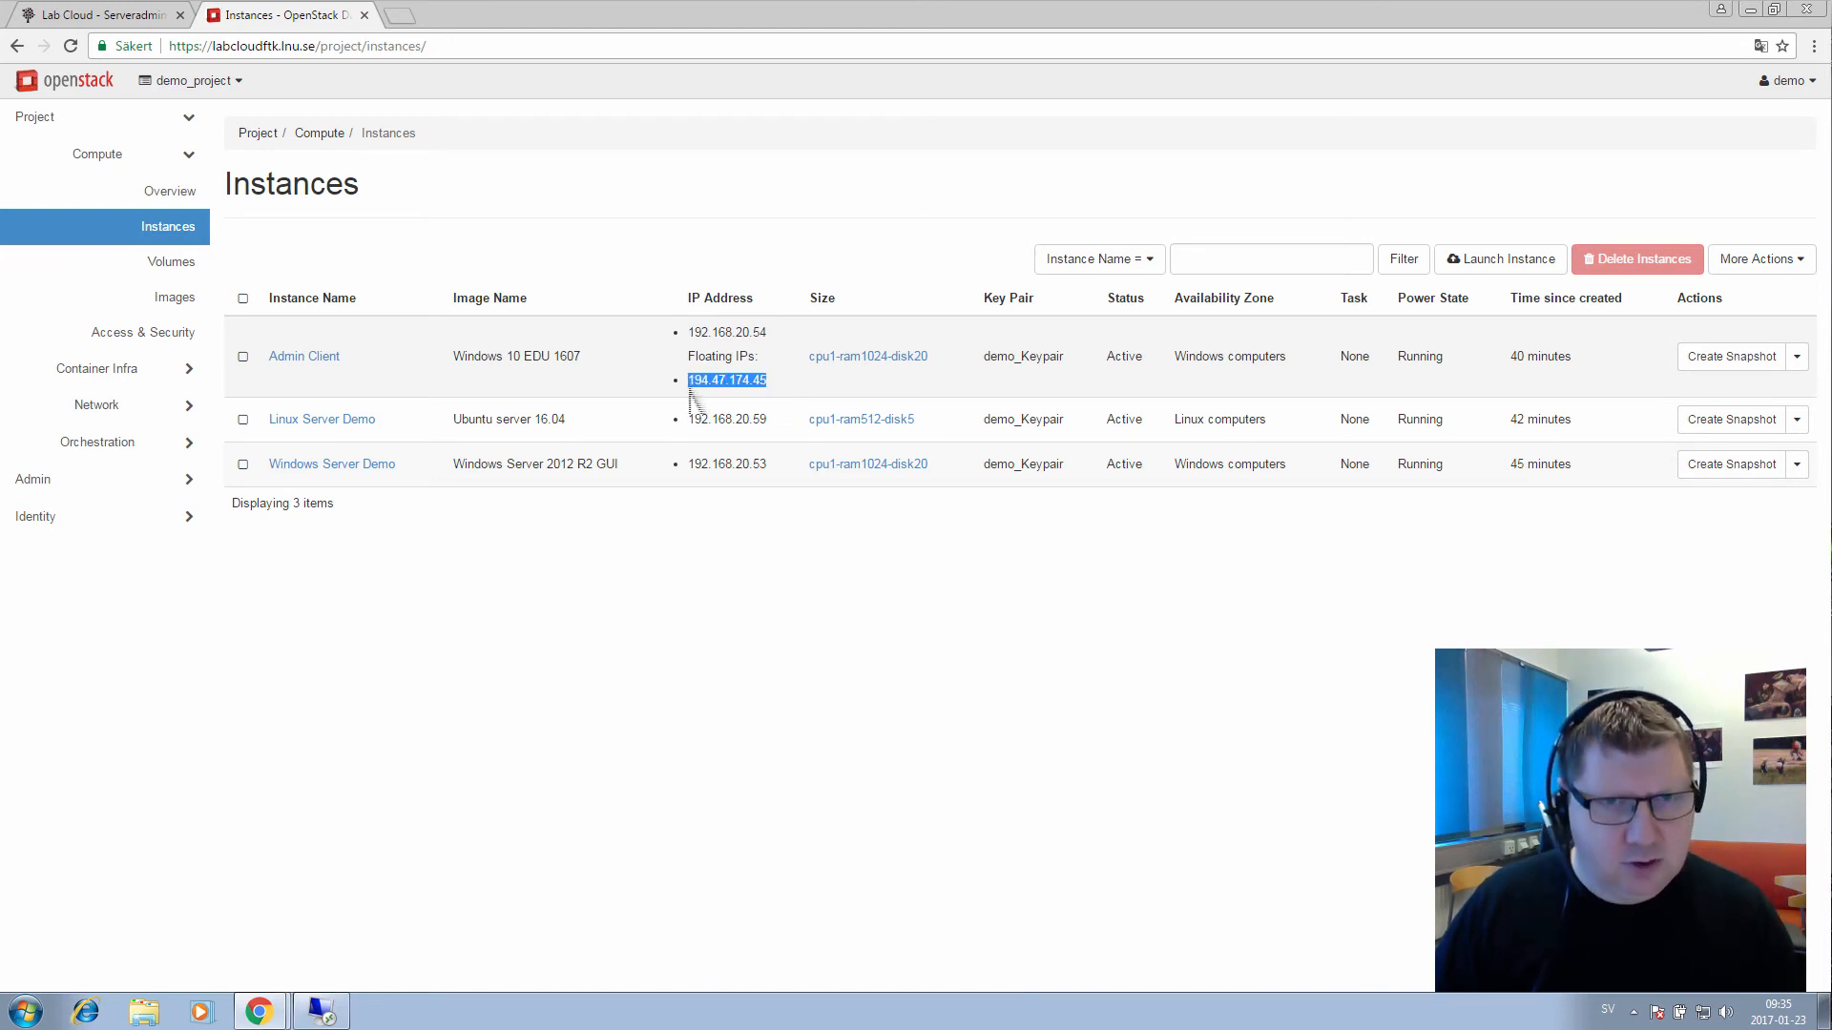
click(322, 1013)
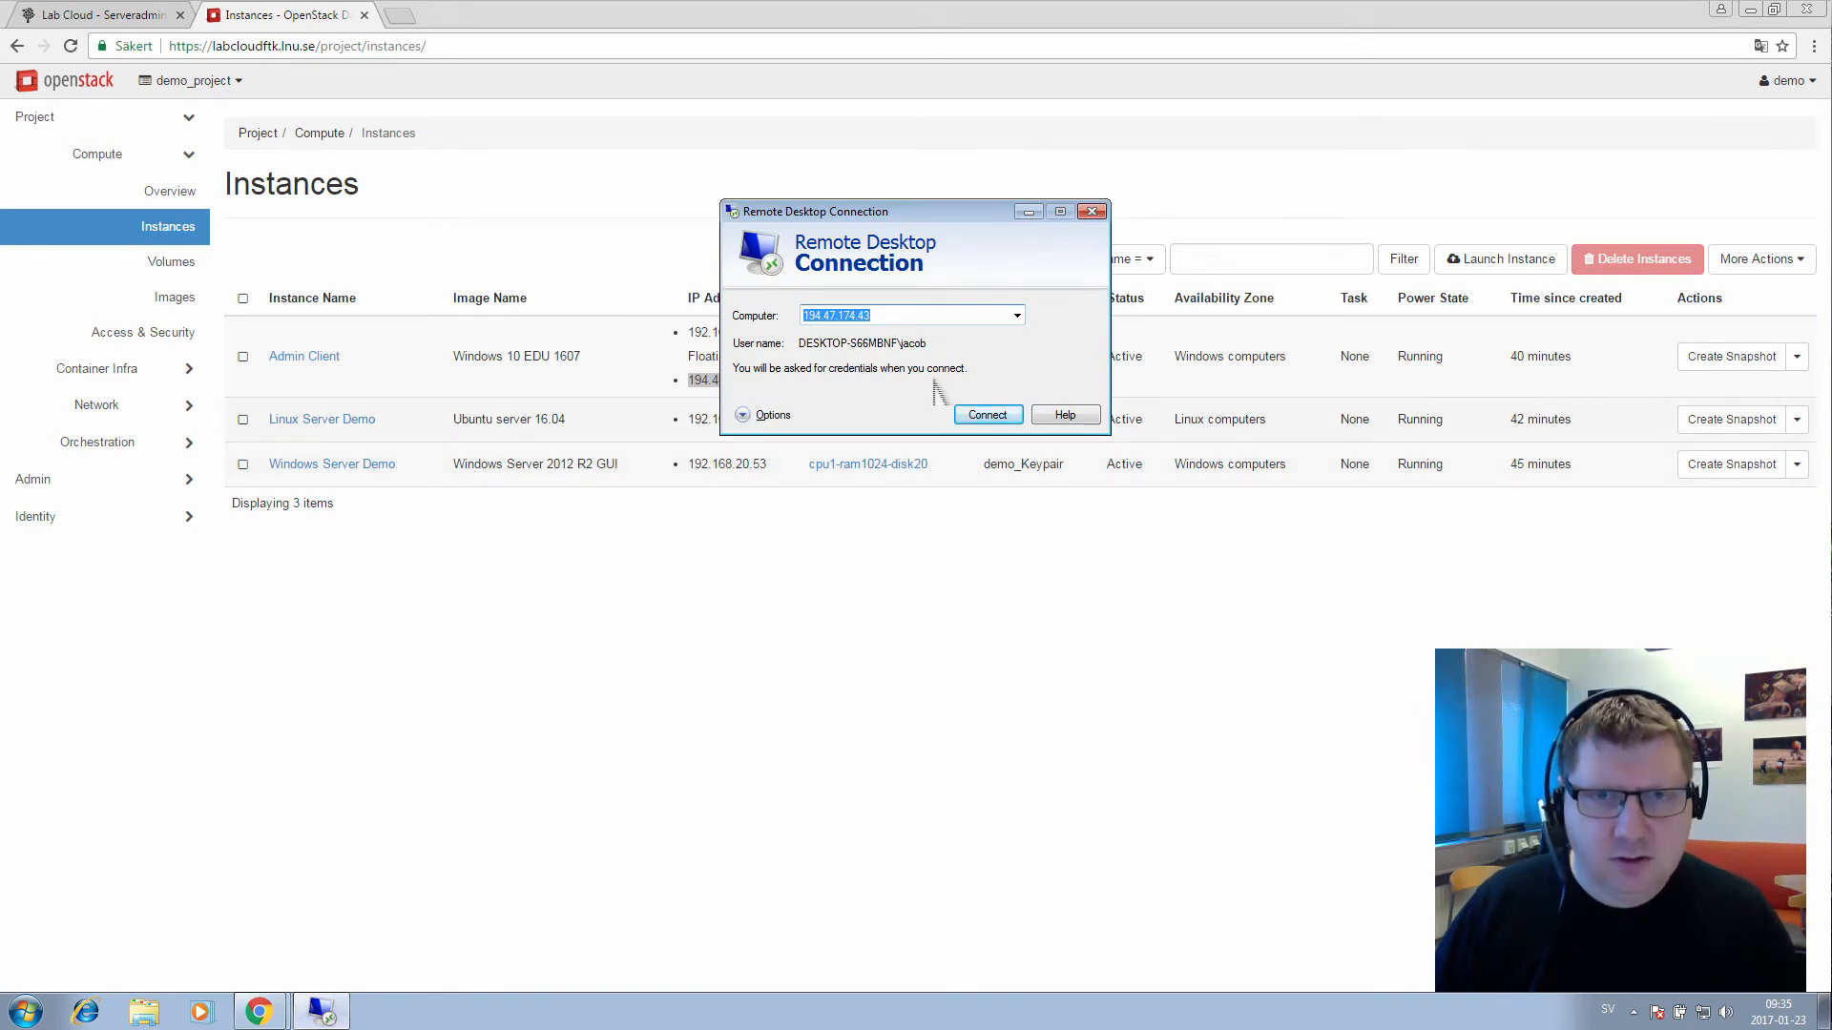
key(ctrl+v)
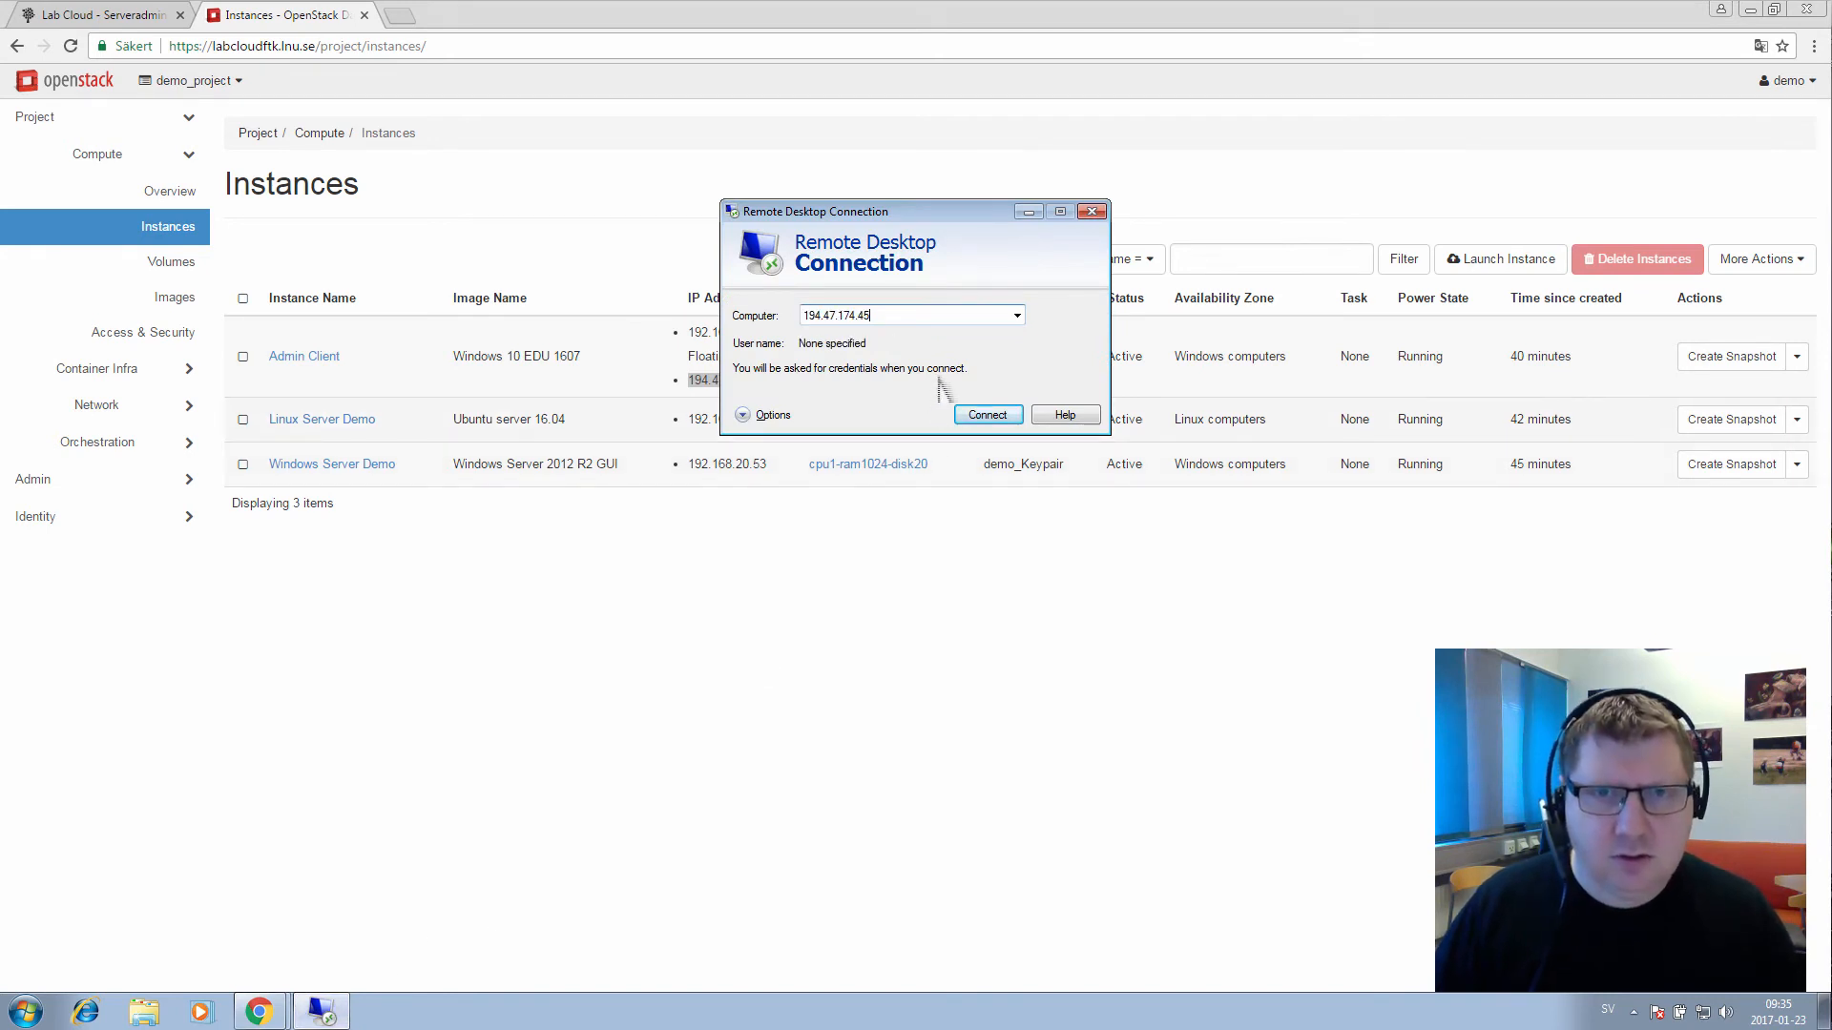
click(987, 417)
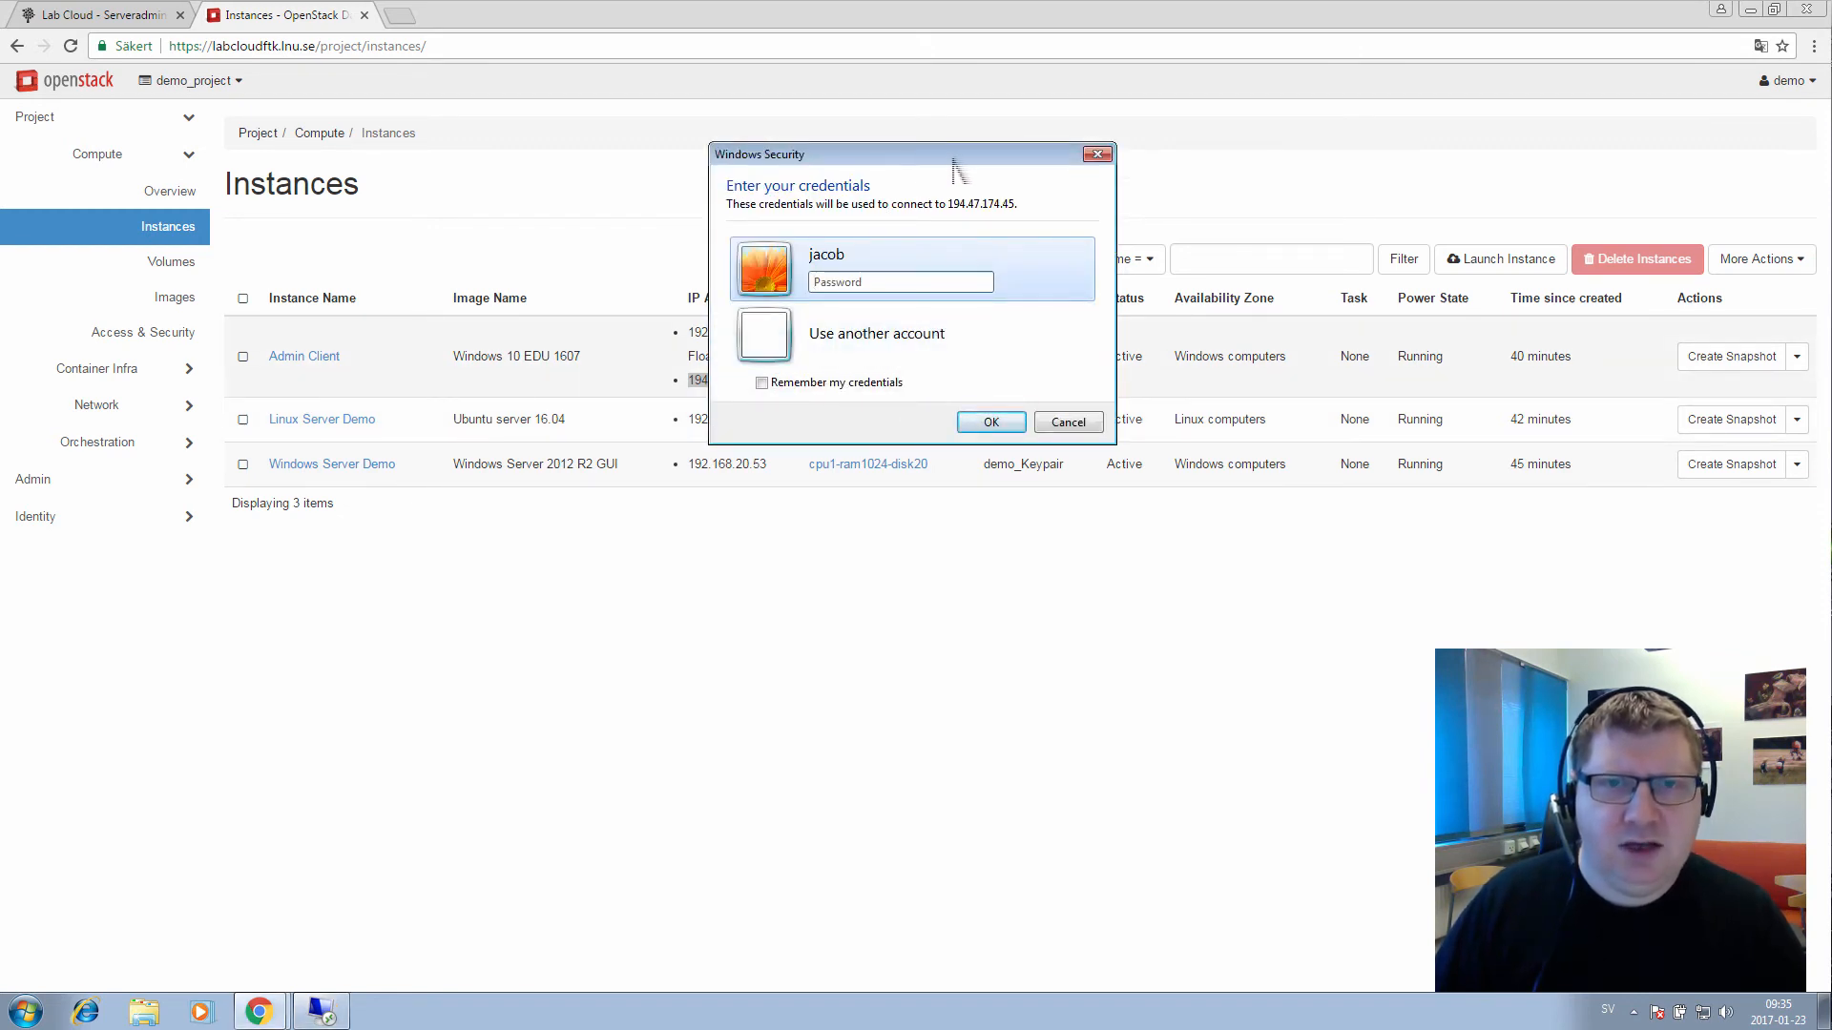
Sign in with another account using the admin user name and password
drag(952, 159, 946, 188)
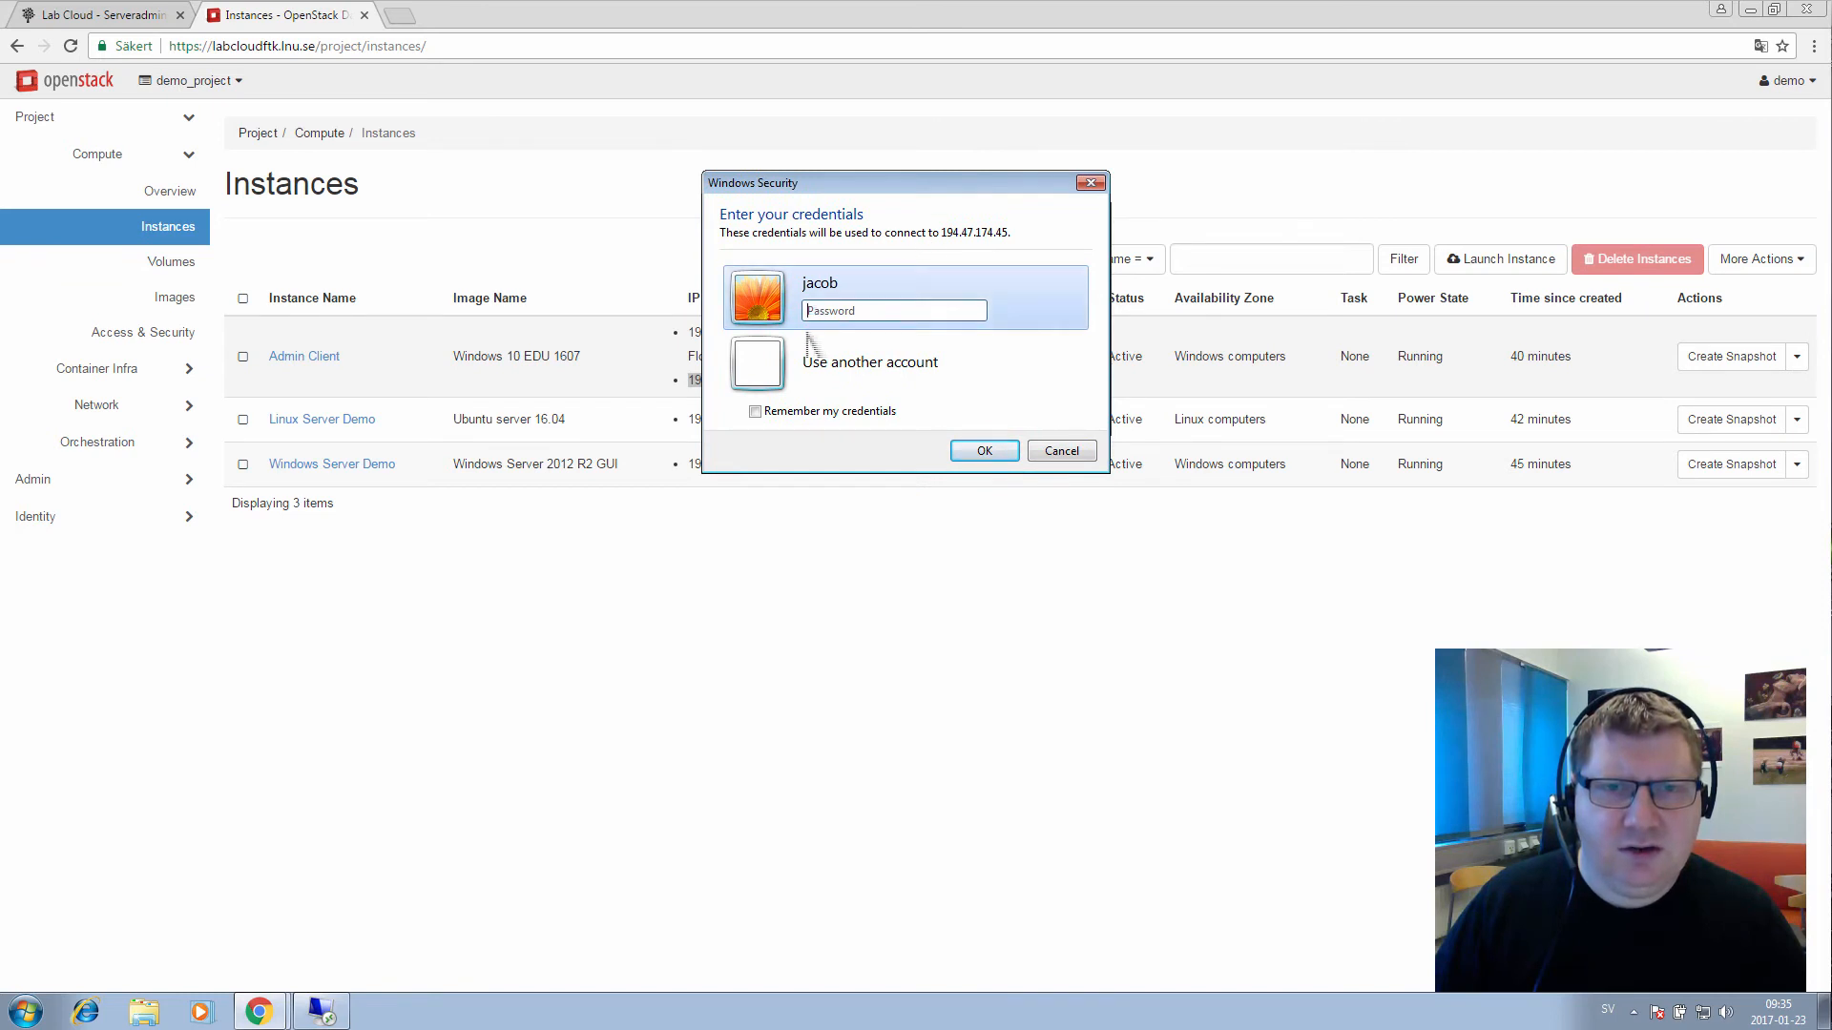
click(819, 359)
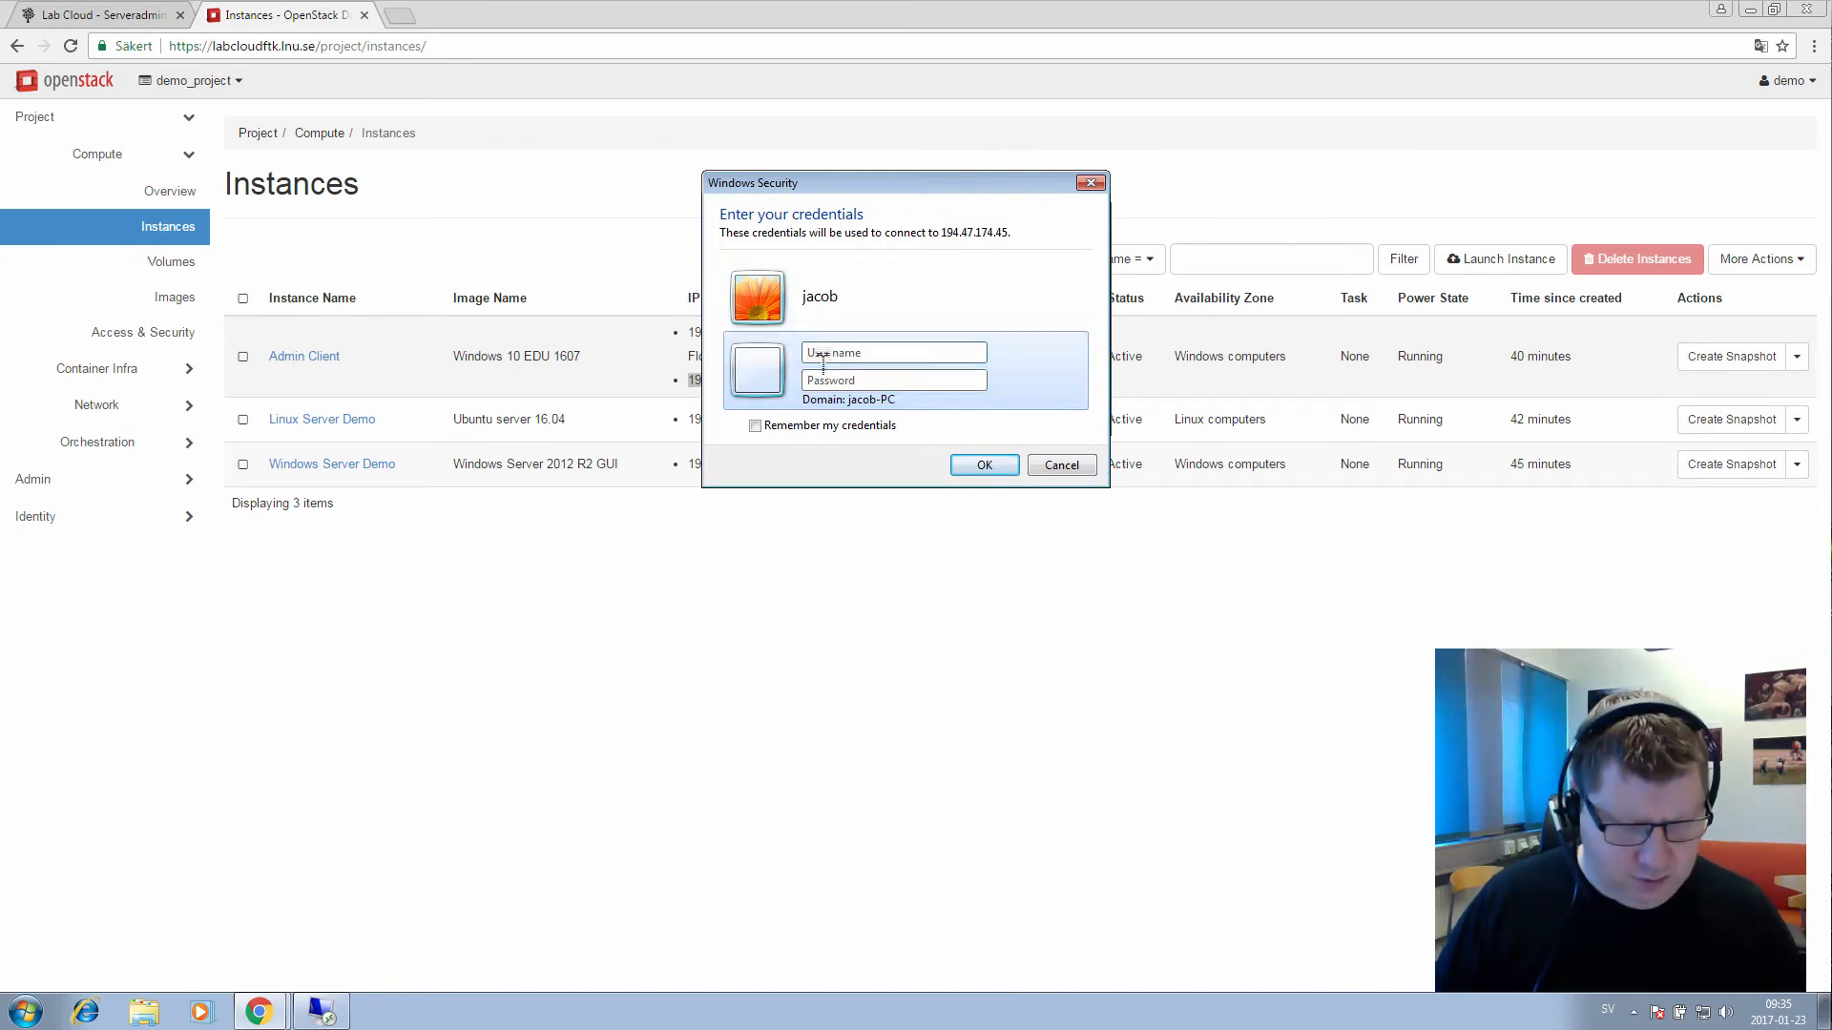
text(jac)
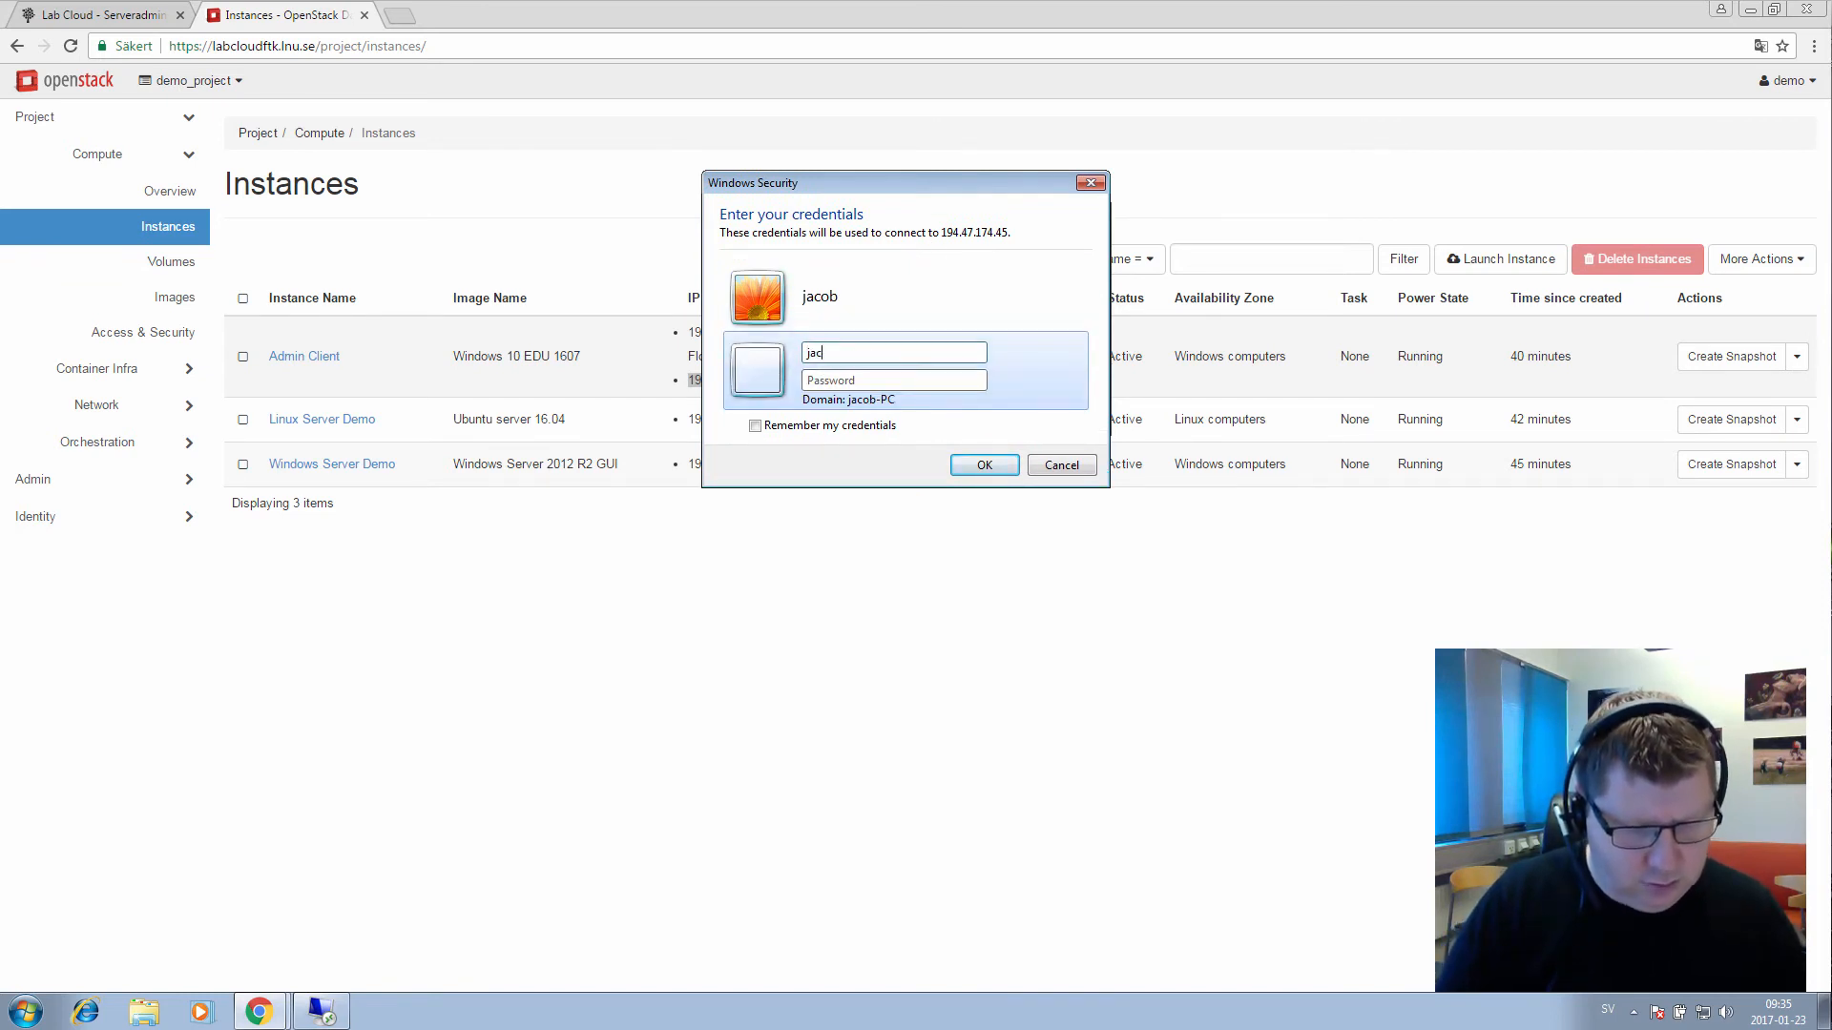
text(*)
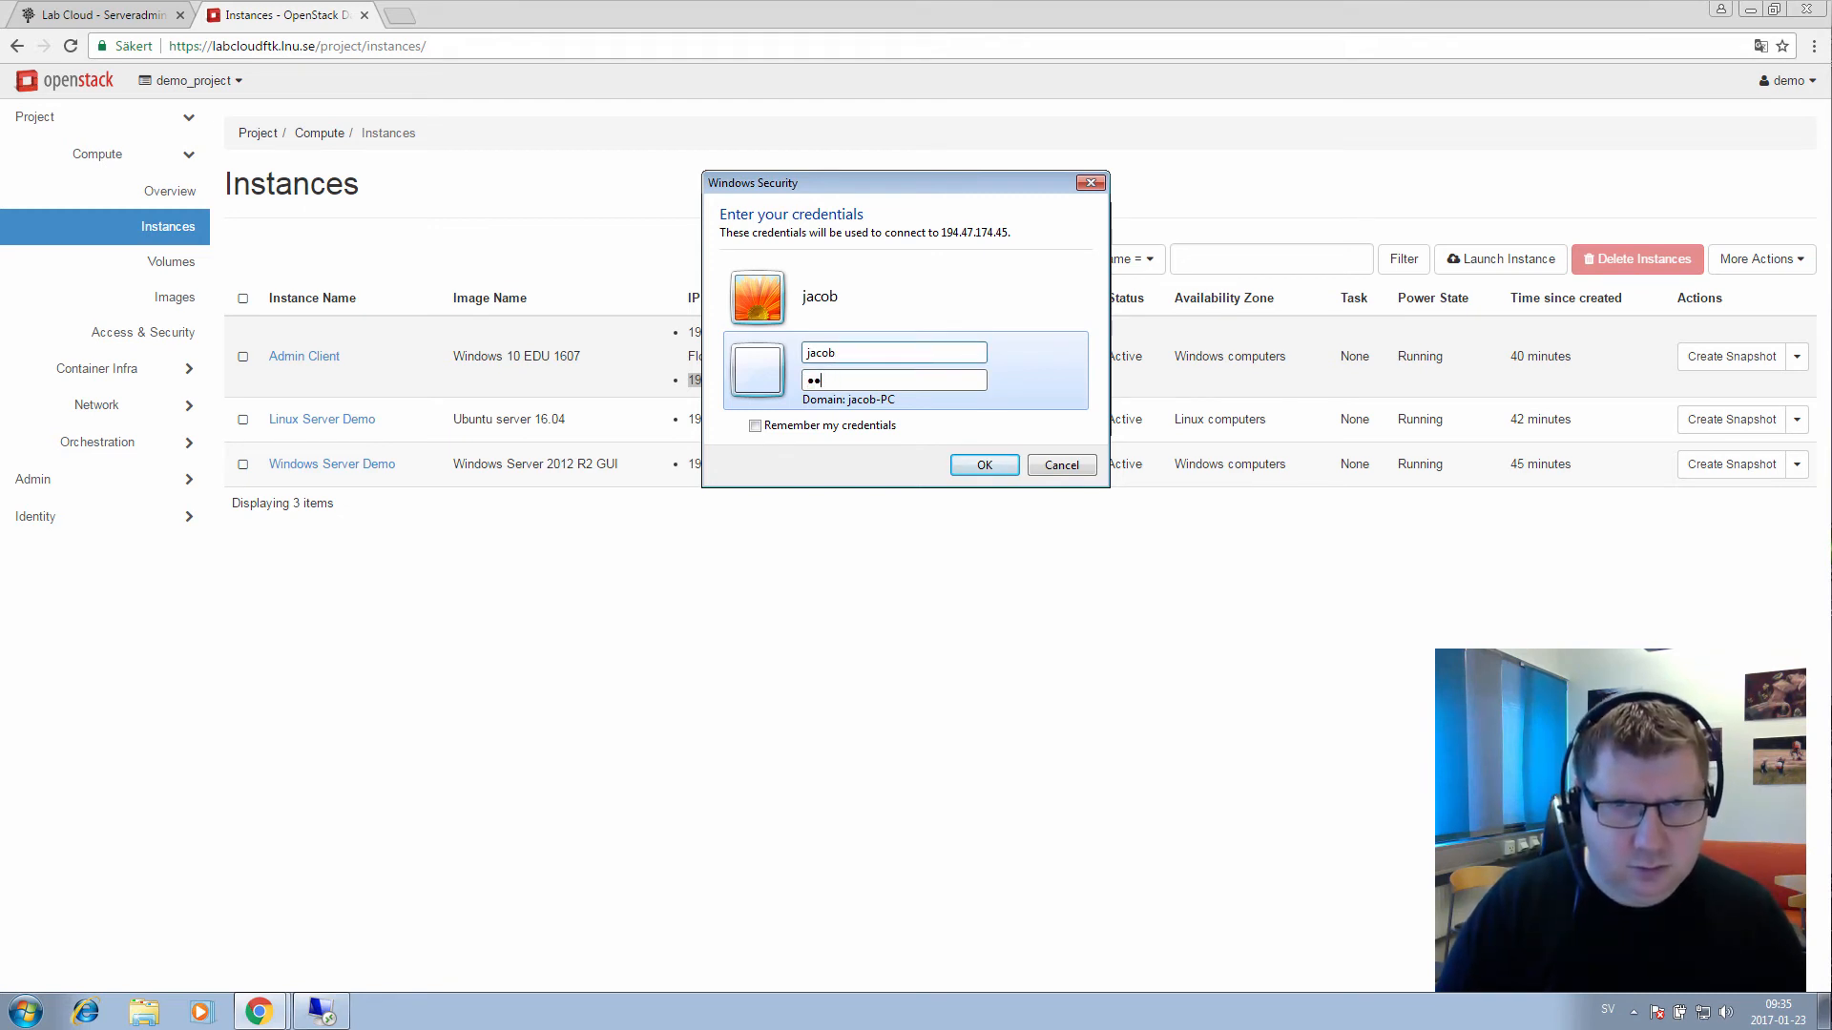
key(BackSpace)
key(BackSpace)
key(shift+Tab)
key(End)
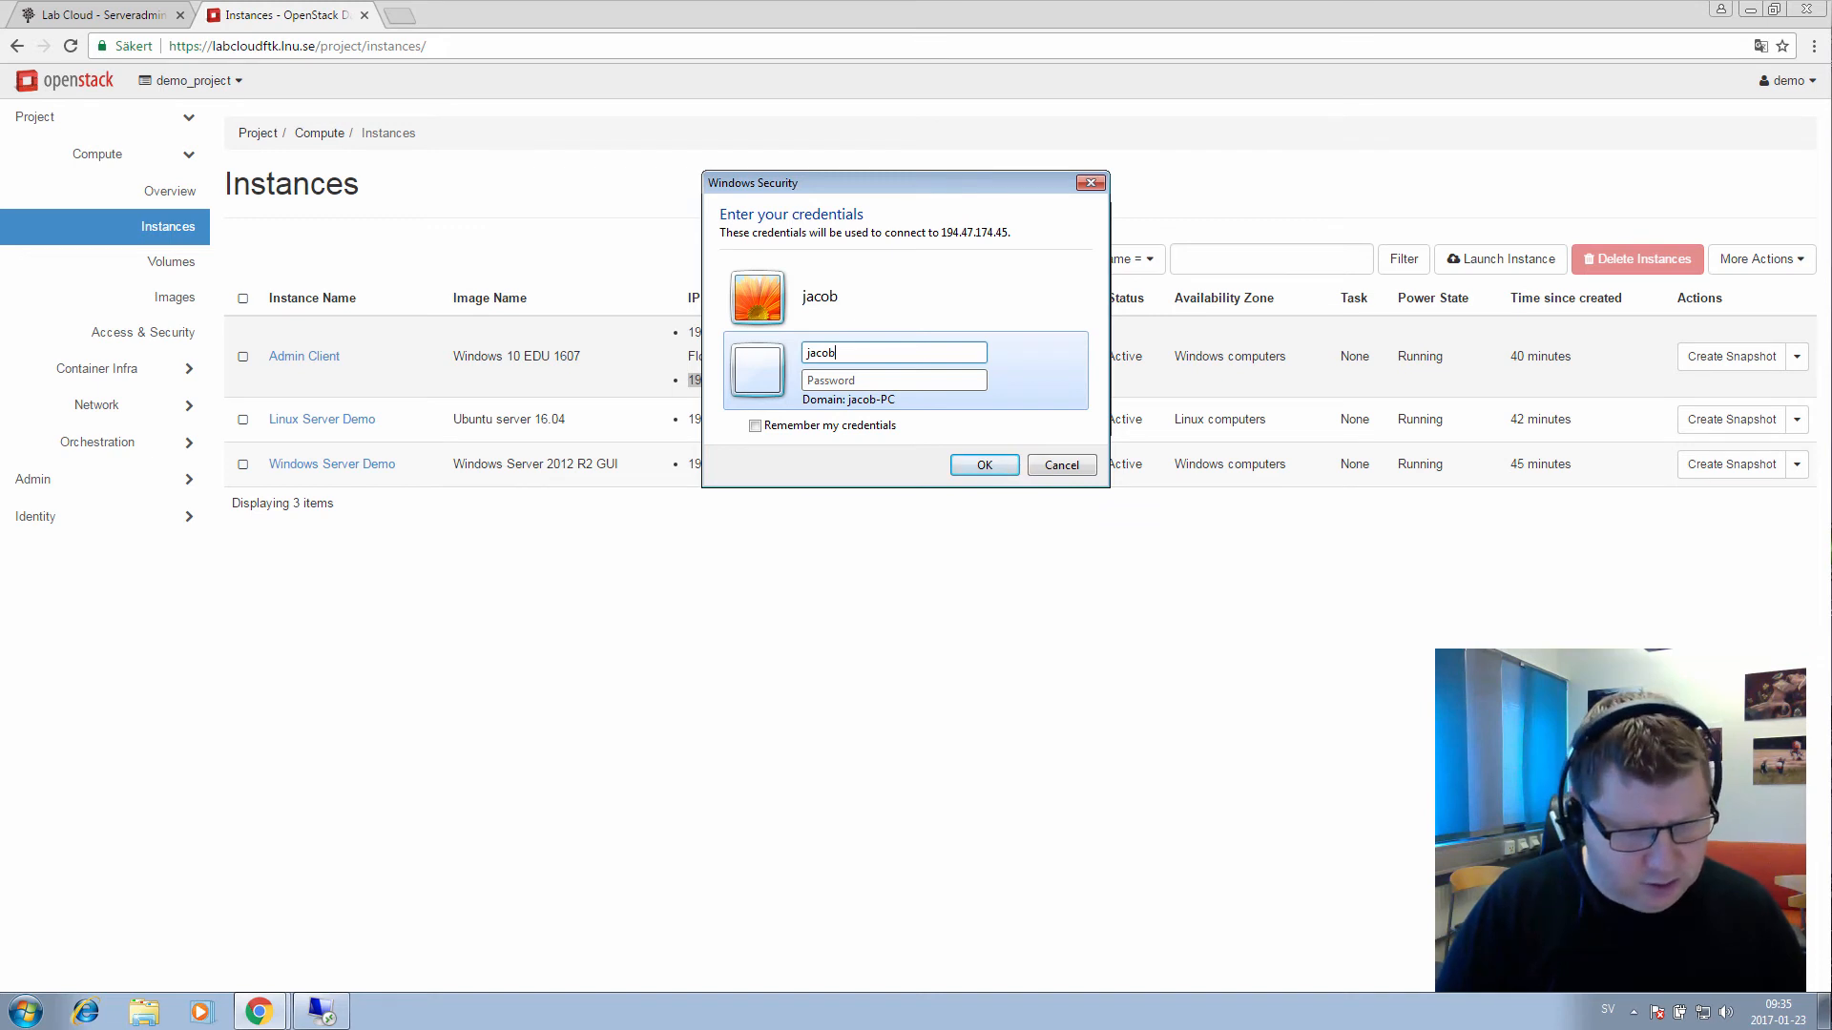
text(admin)
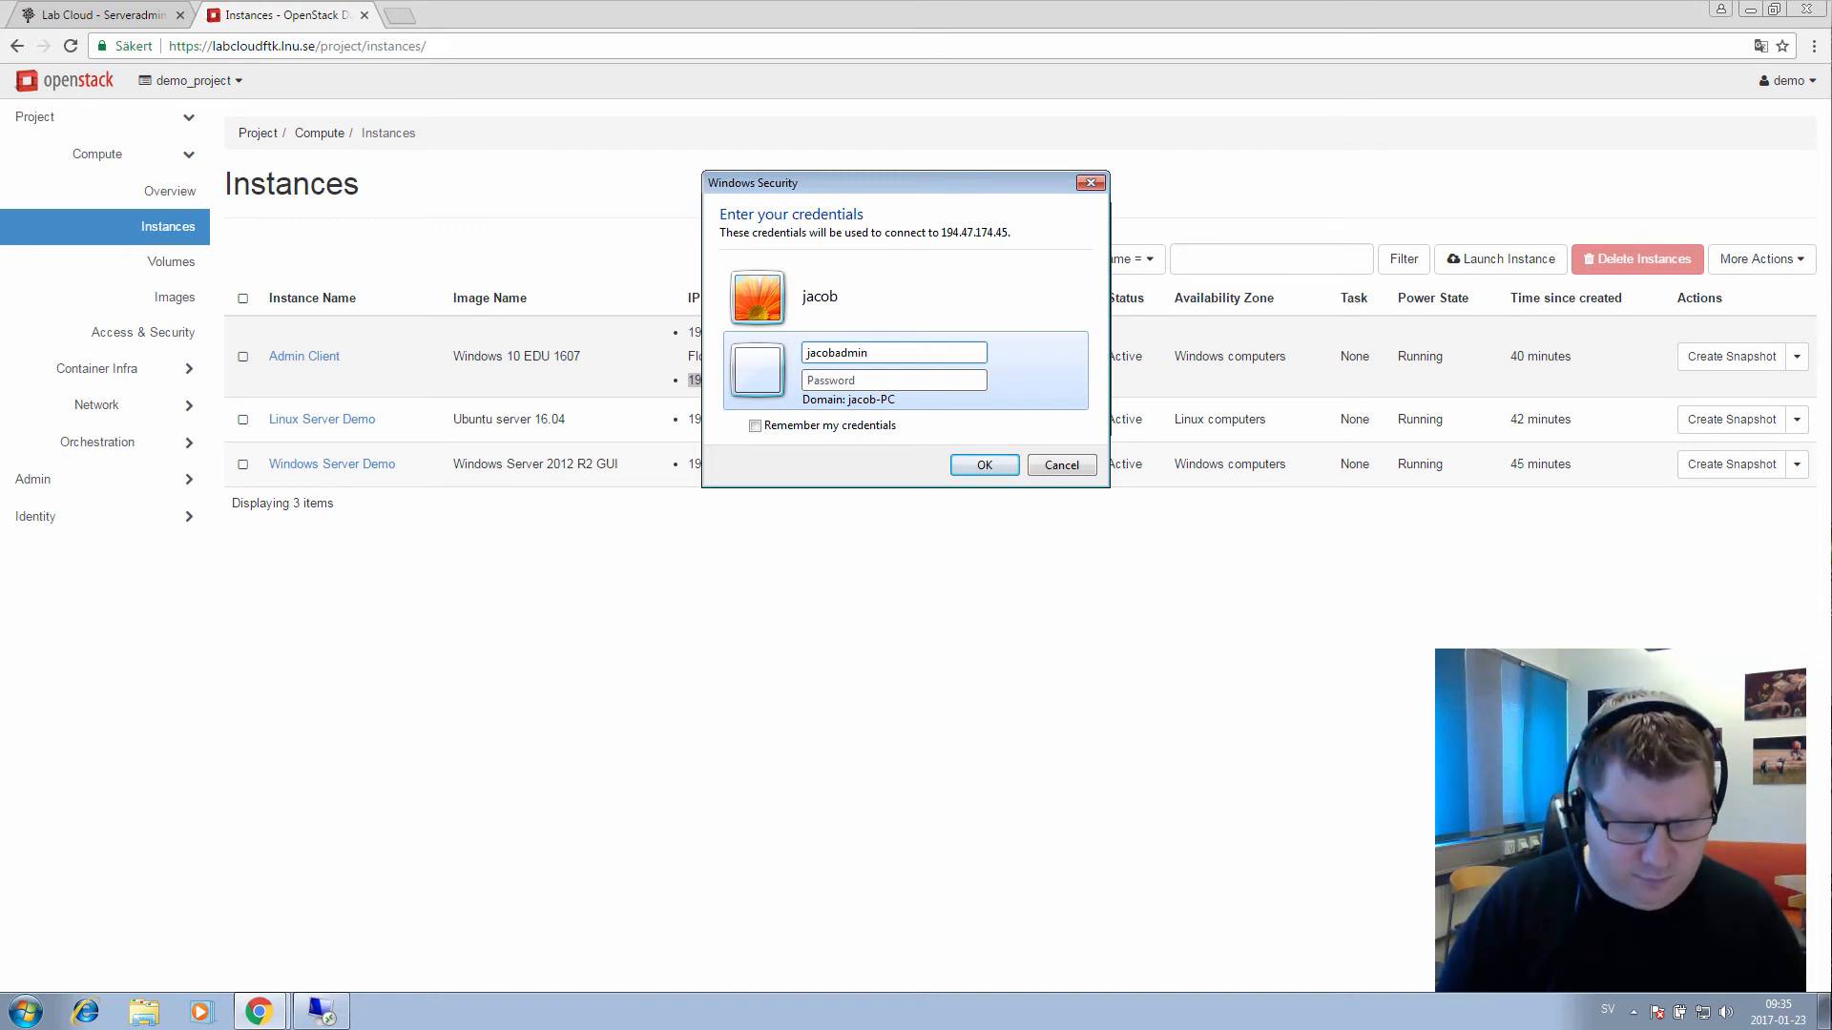
text(***)
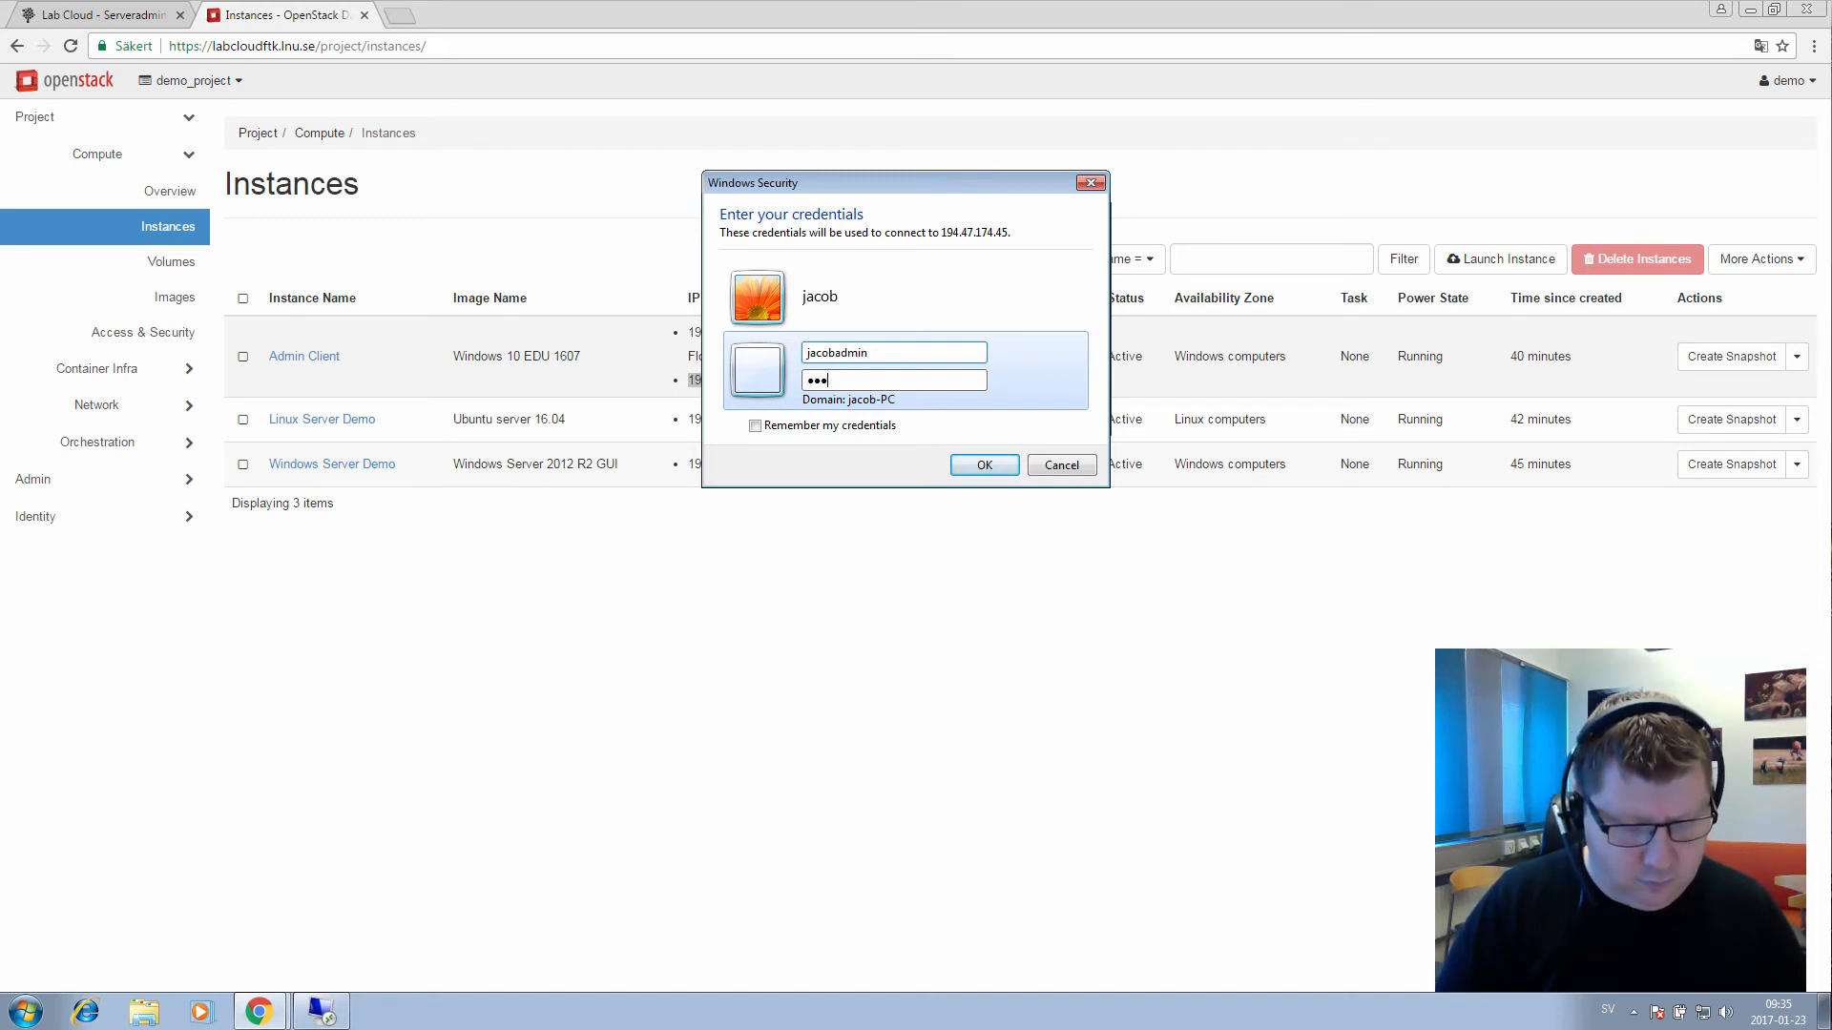
text(*****)
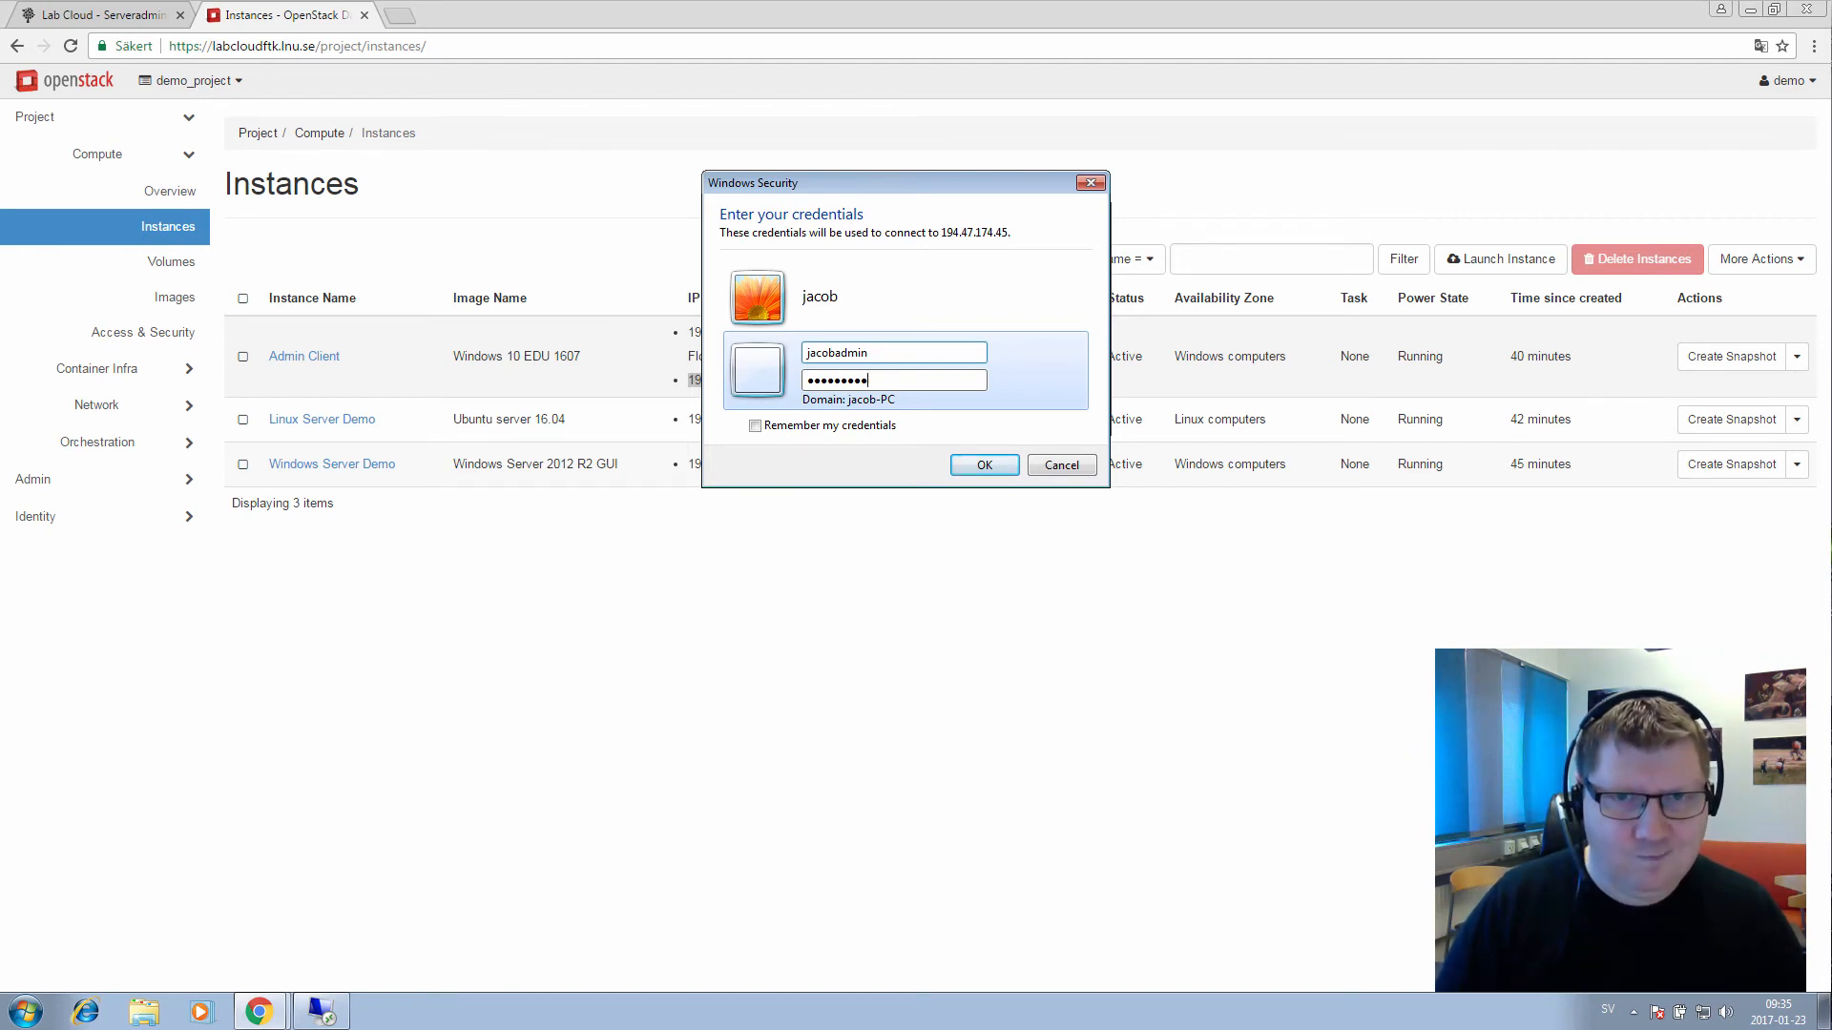
key(Return)
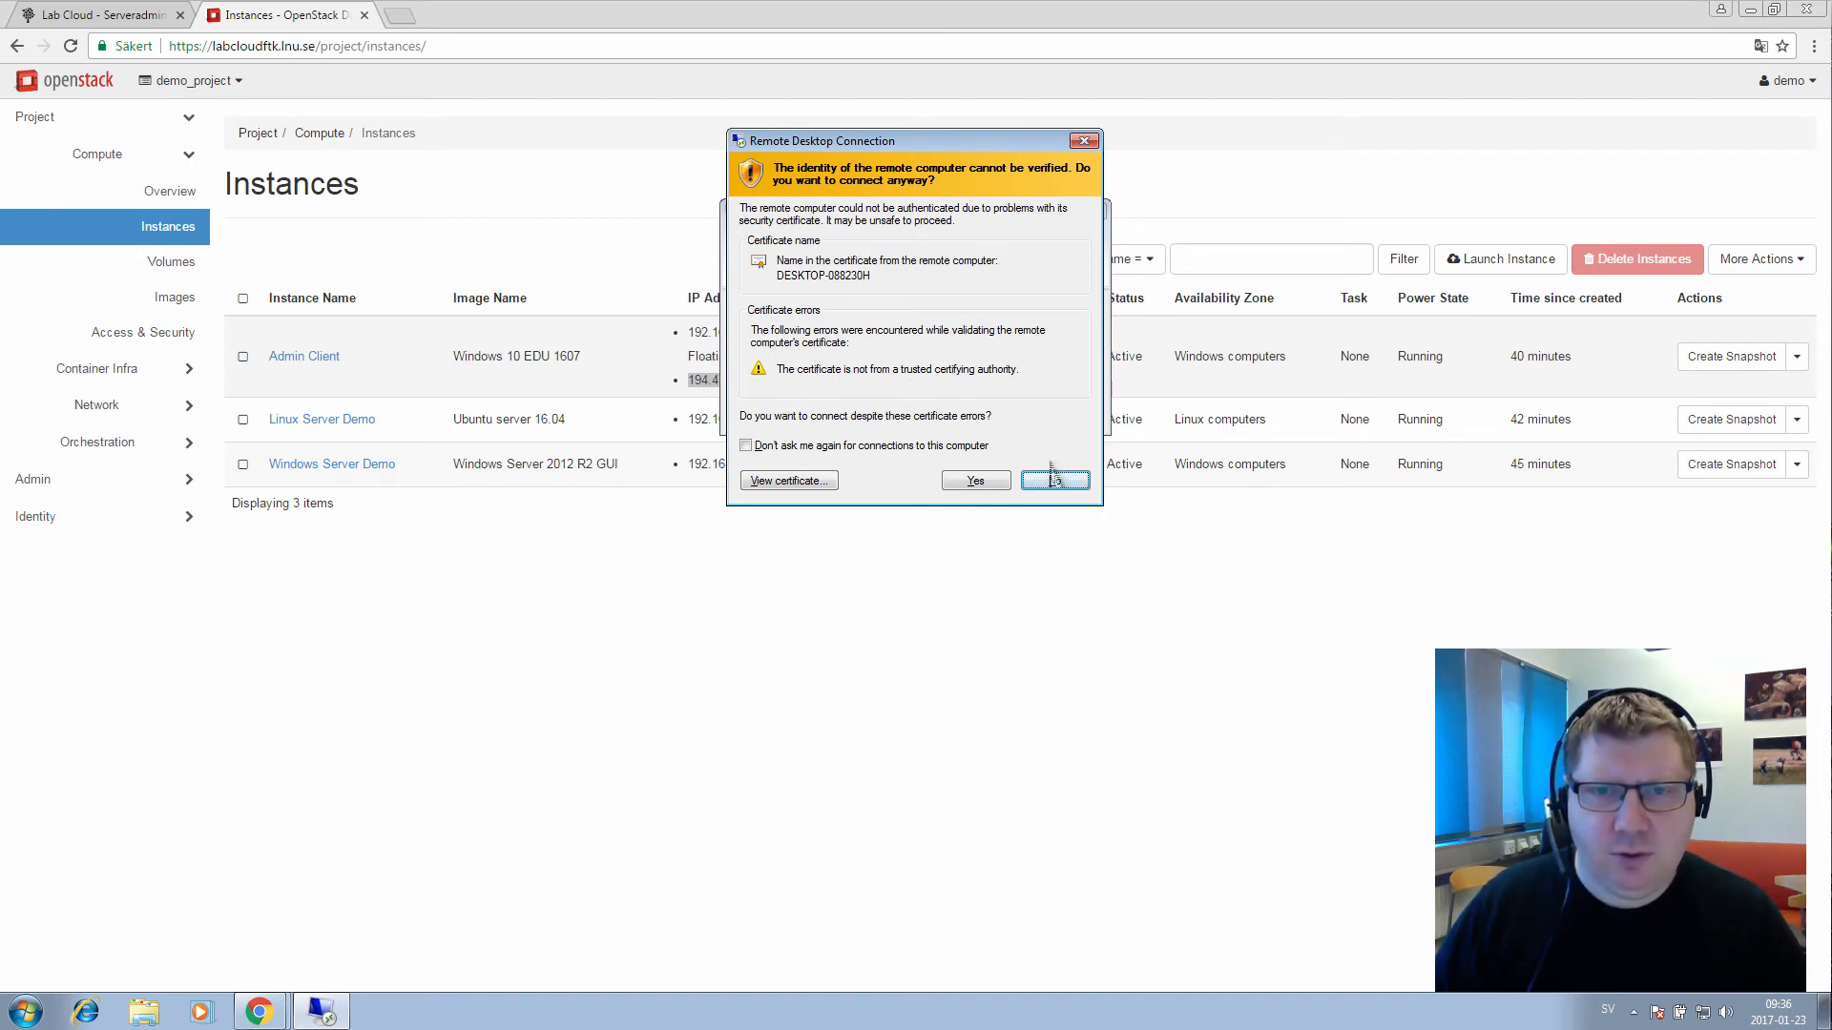
Accept the certificate warning, then disconnect the Admin Client remote session once it opens
click(975, 481)
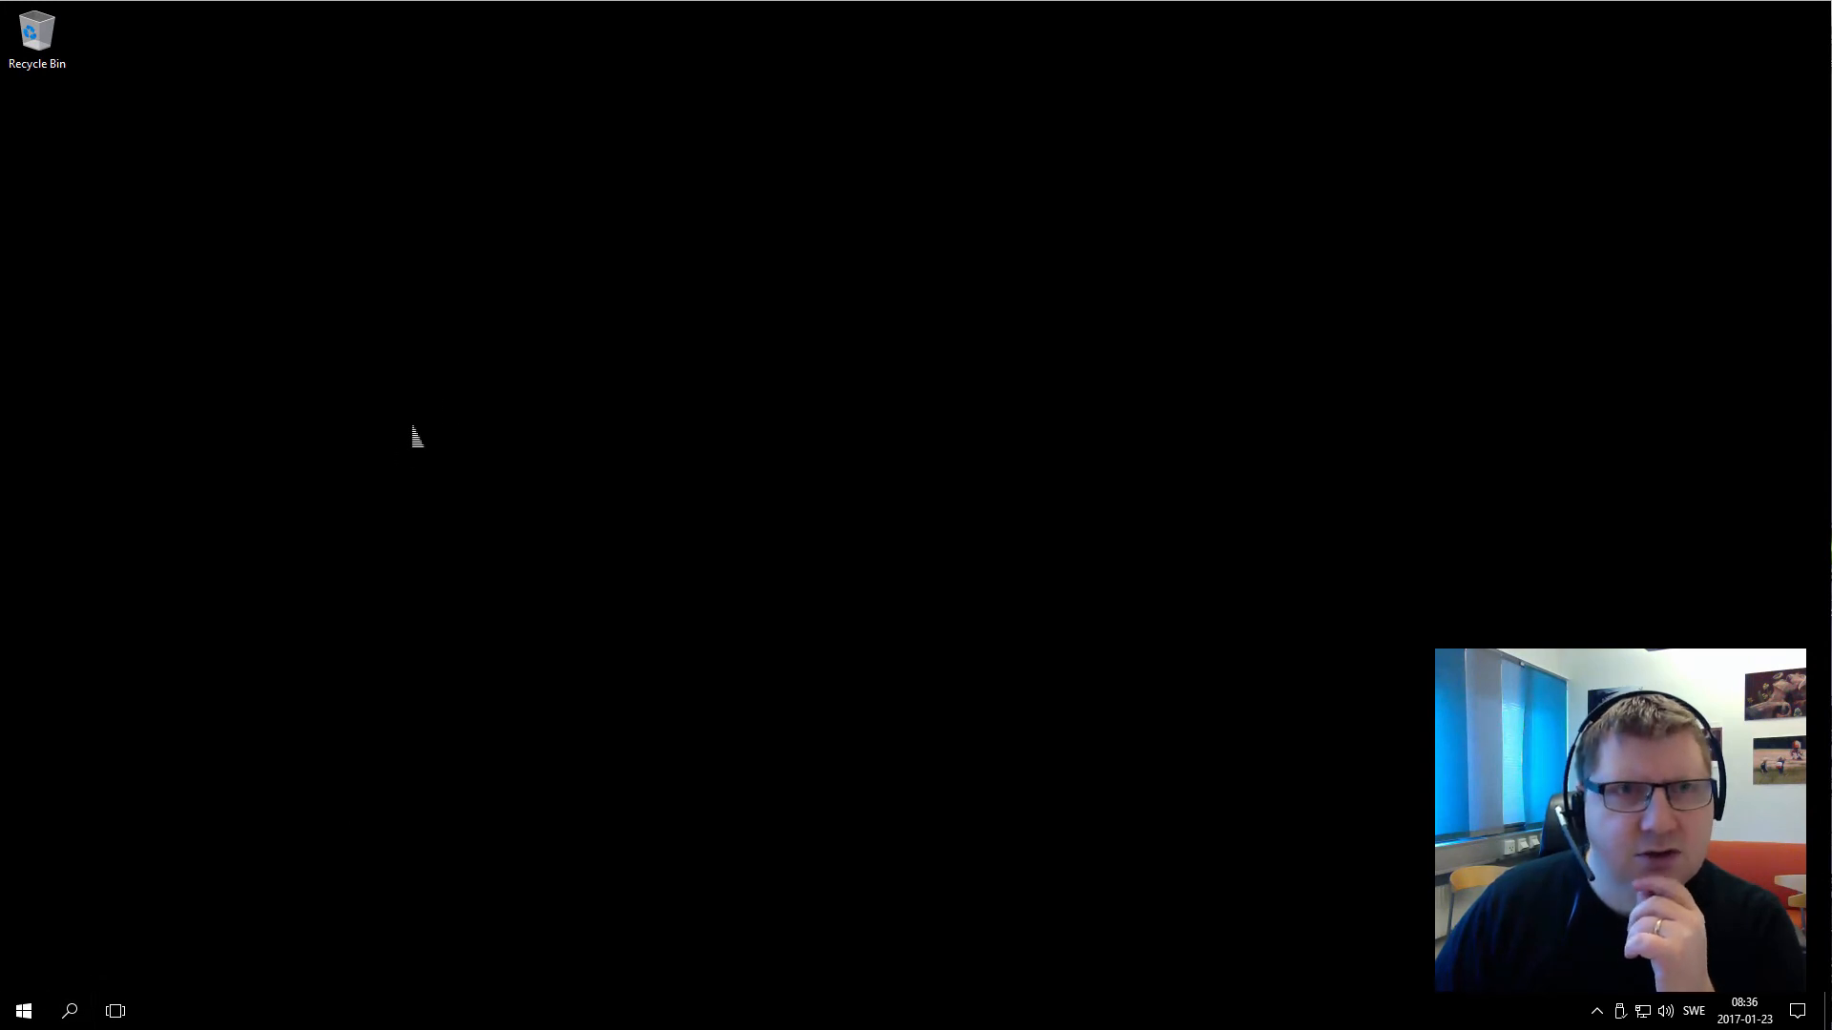
mouse_move(1029, 28)
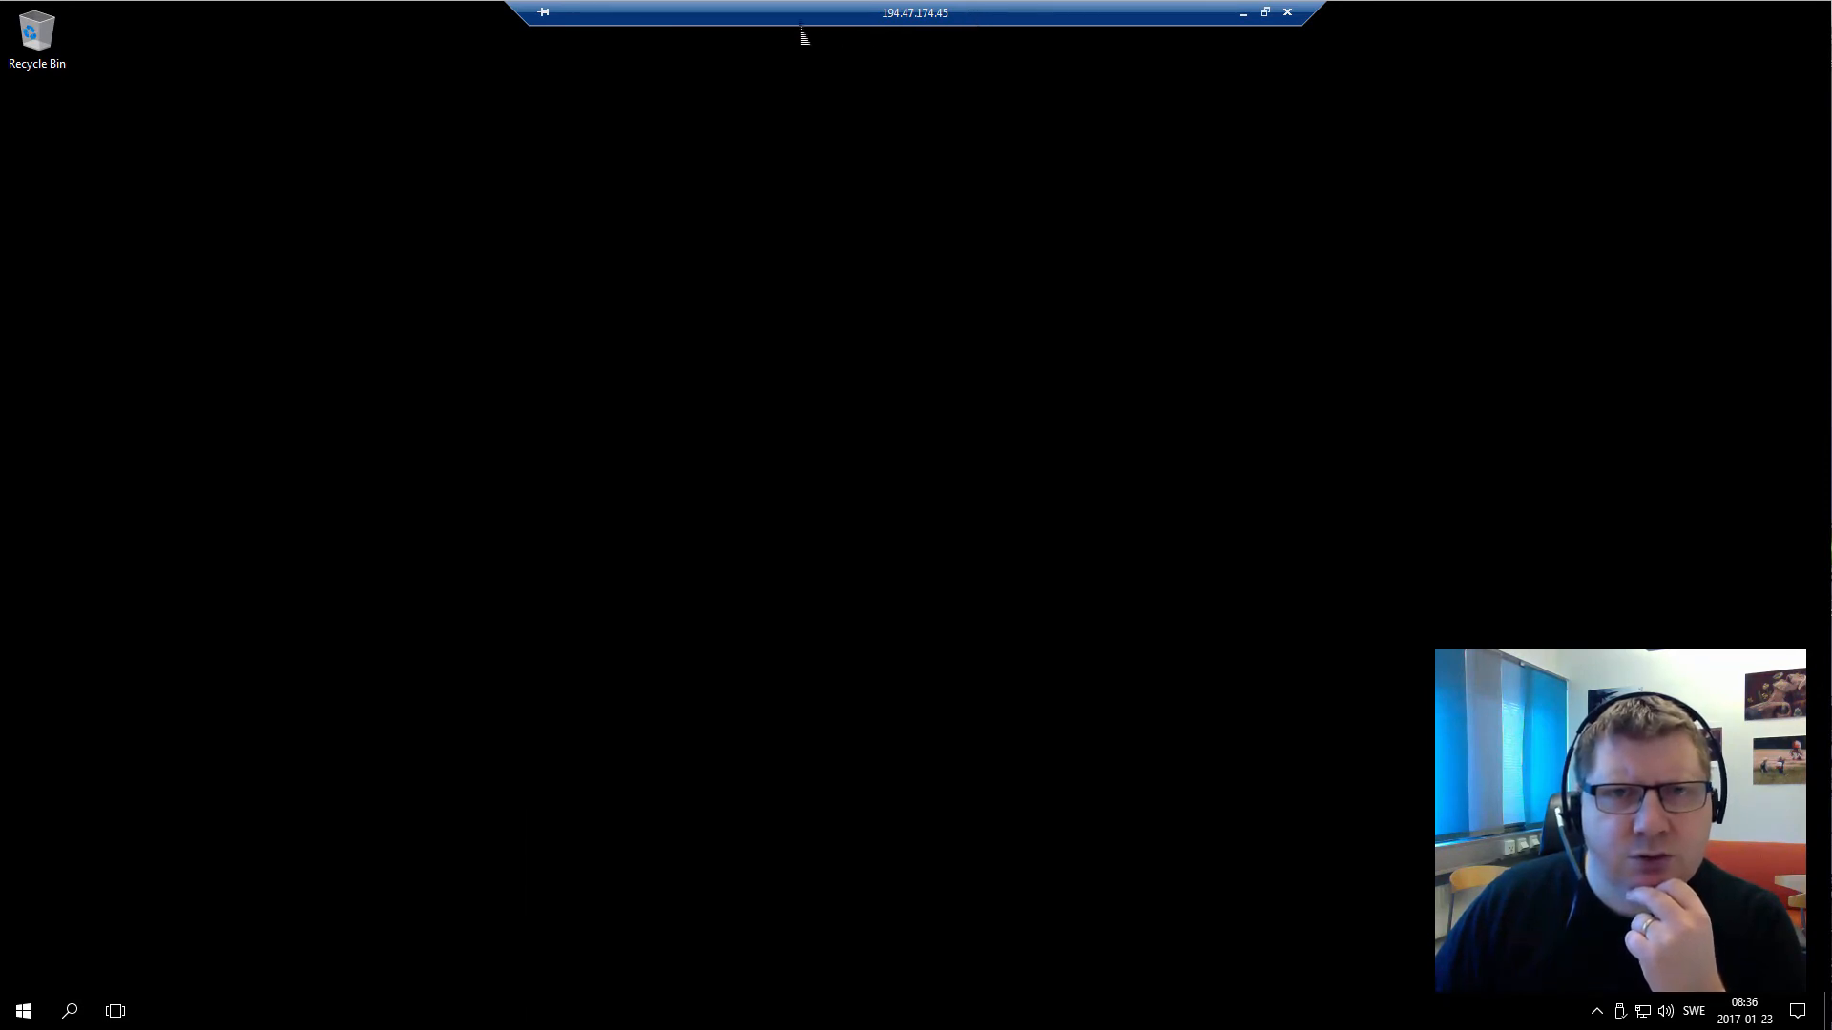
click(1289, 19)
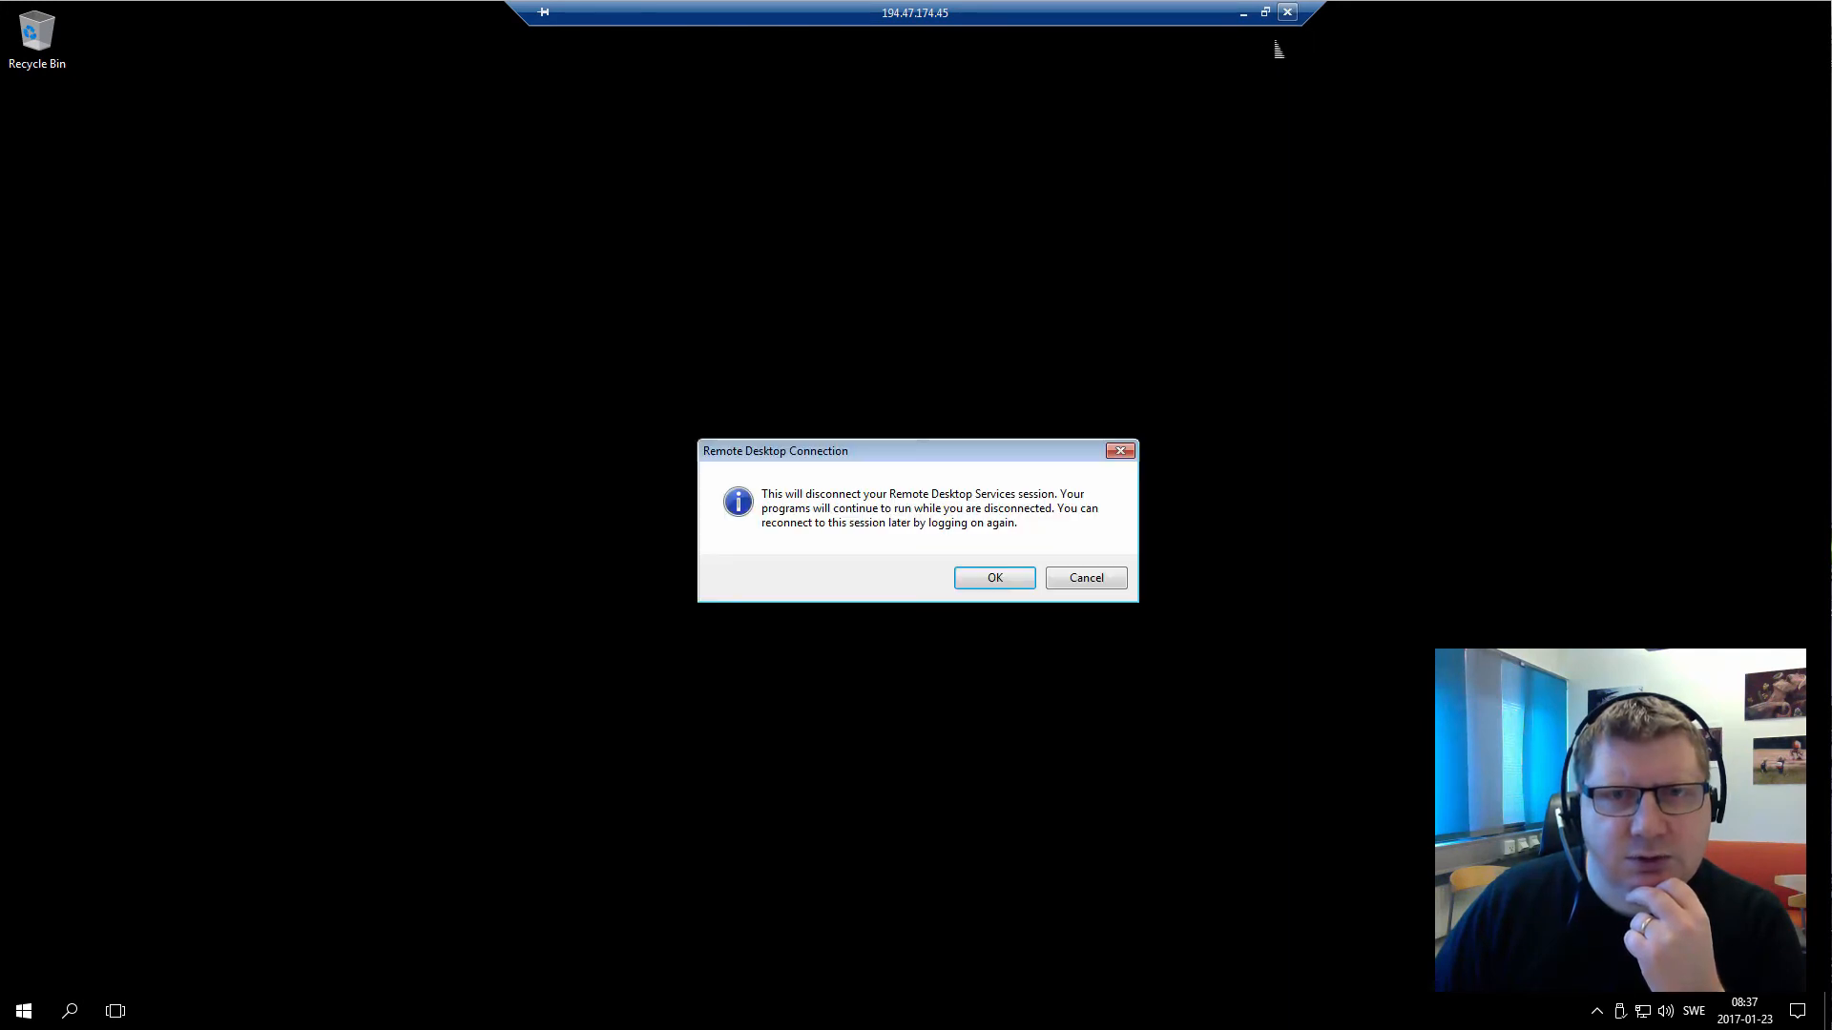
click(997, 578)
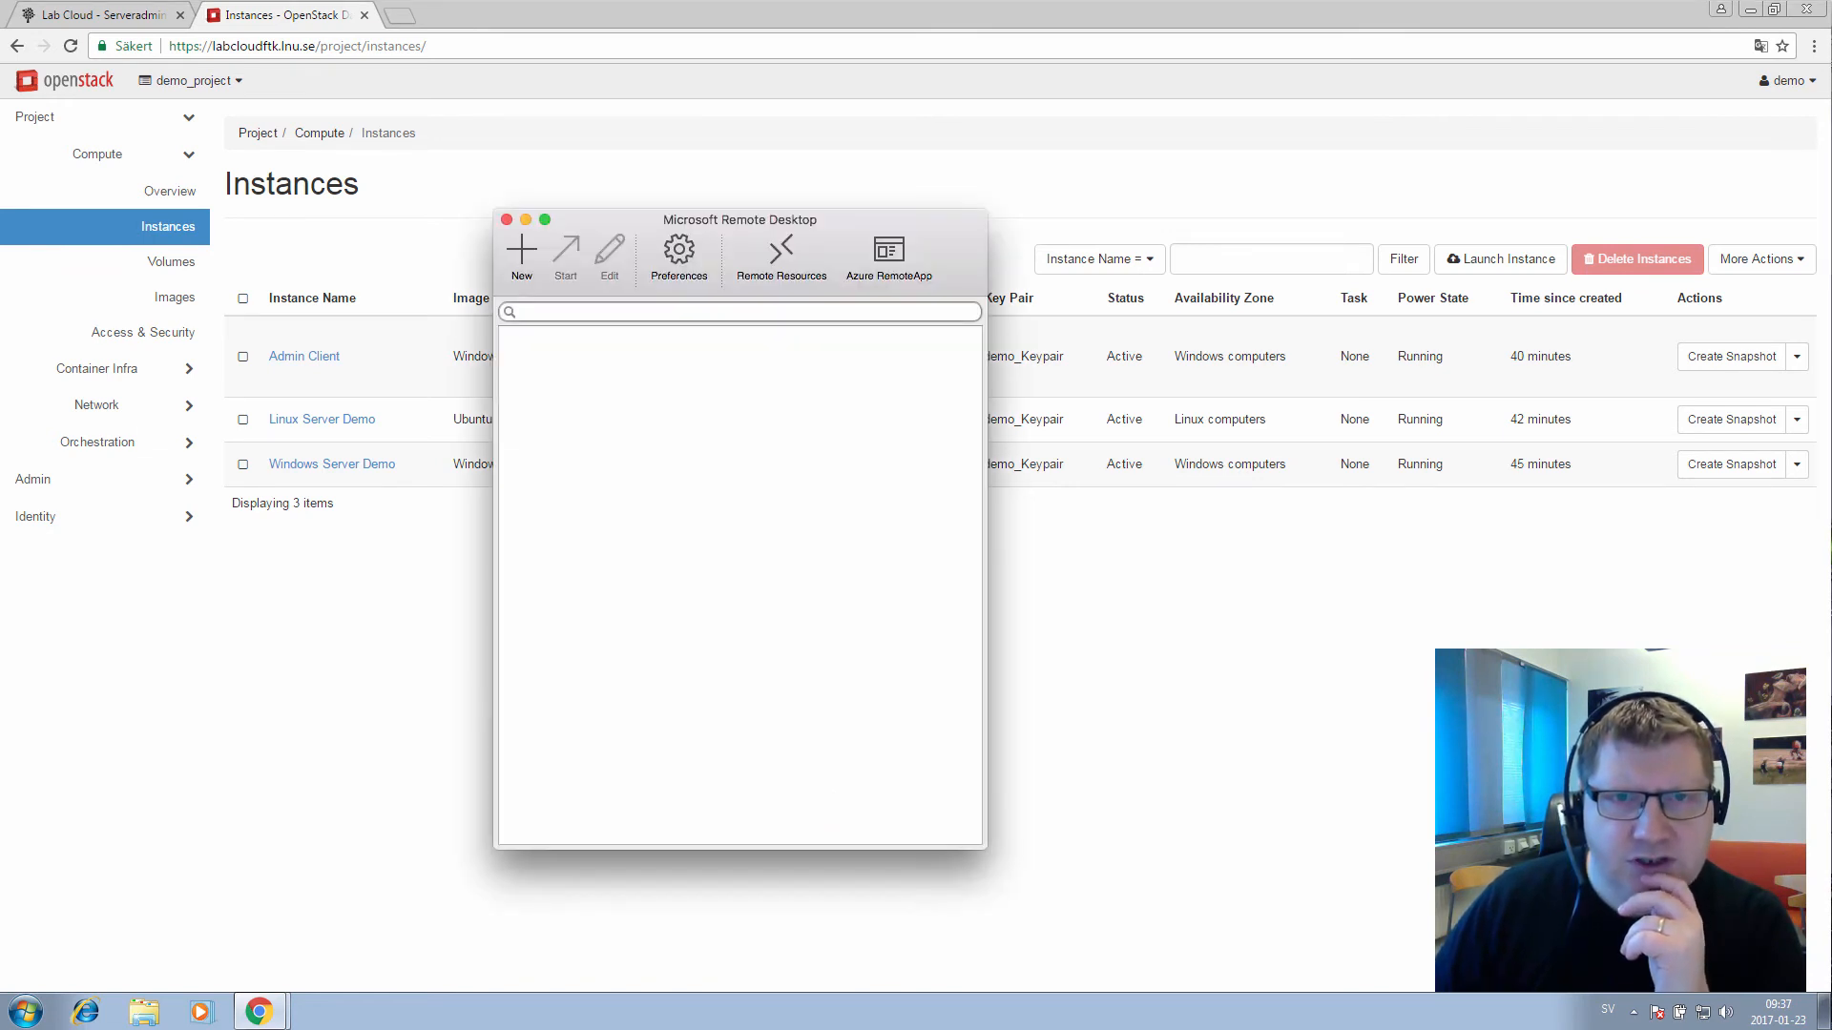
Enter the Admin Client password and set the session resolution to 1920x1080
drag(739, 219, 854, 160)
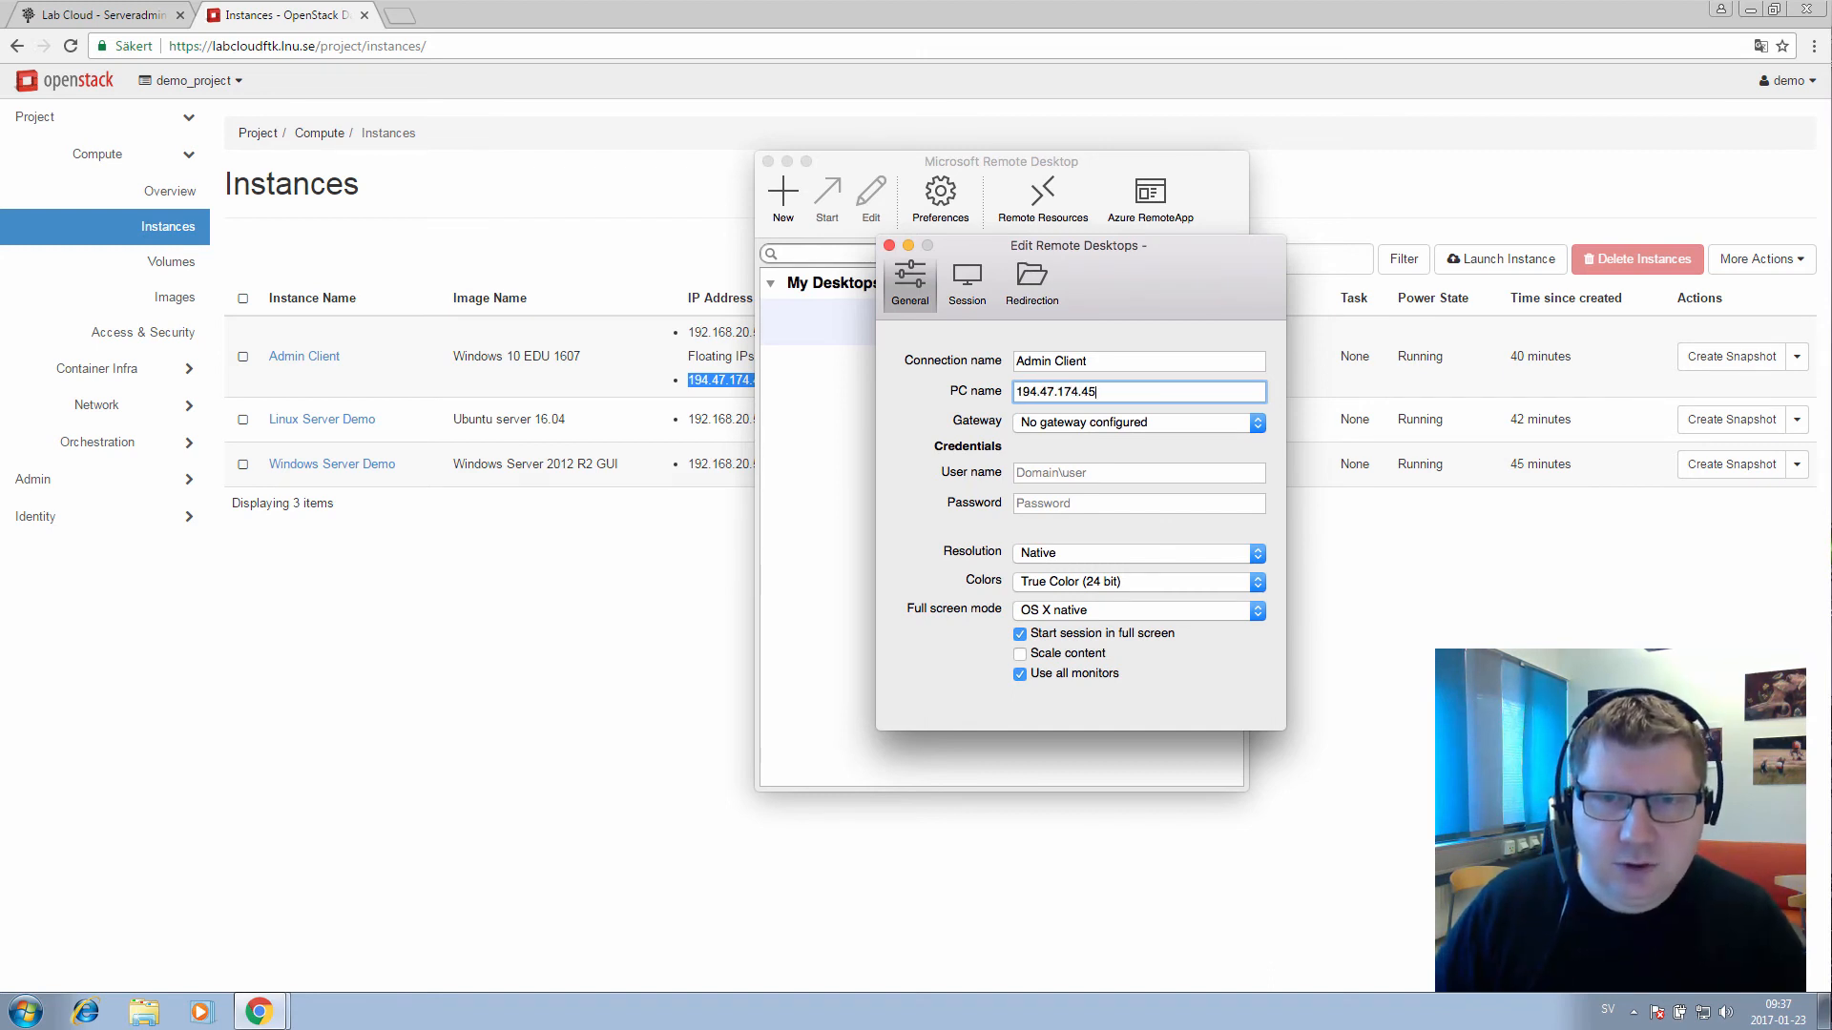
key(Tab)
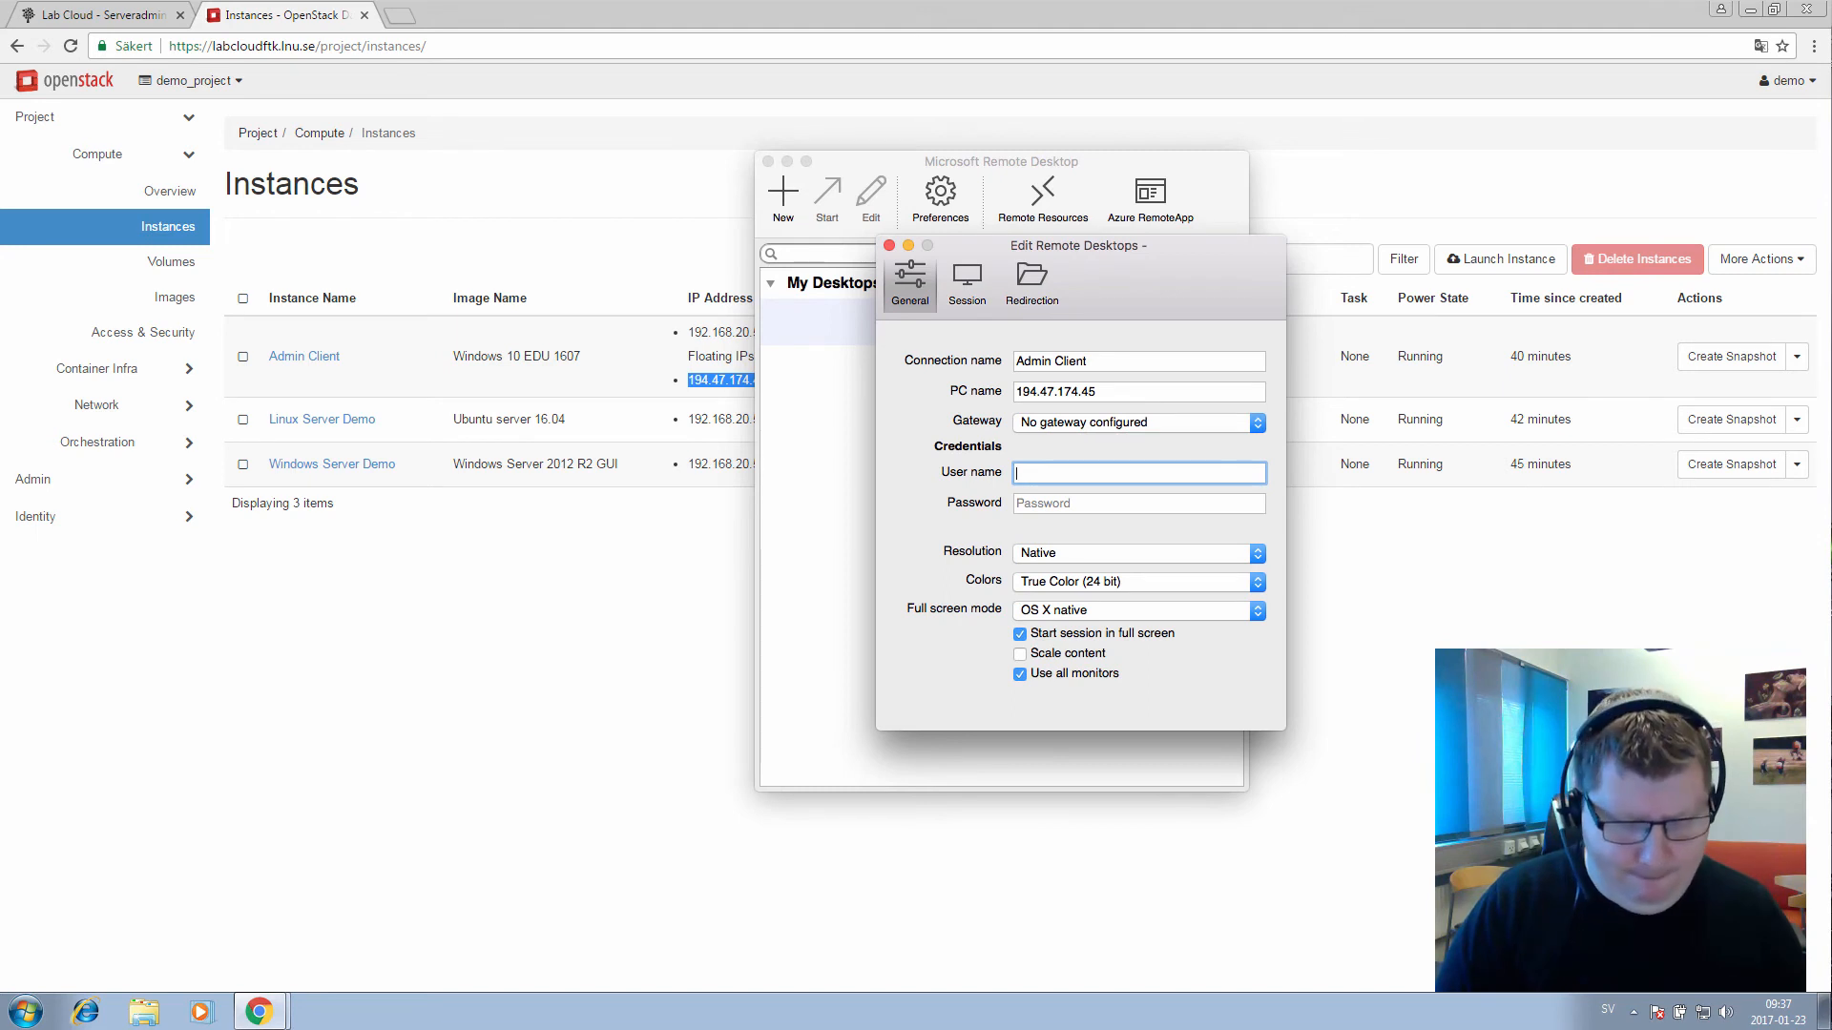
key(Tab)
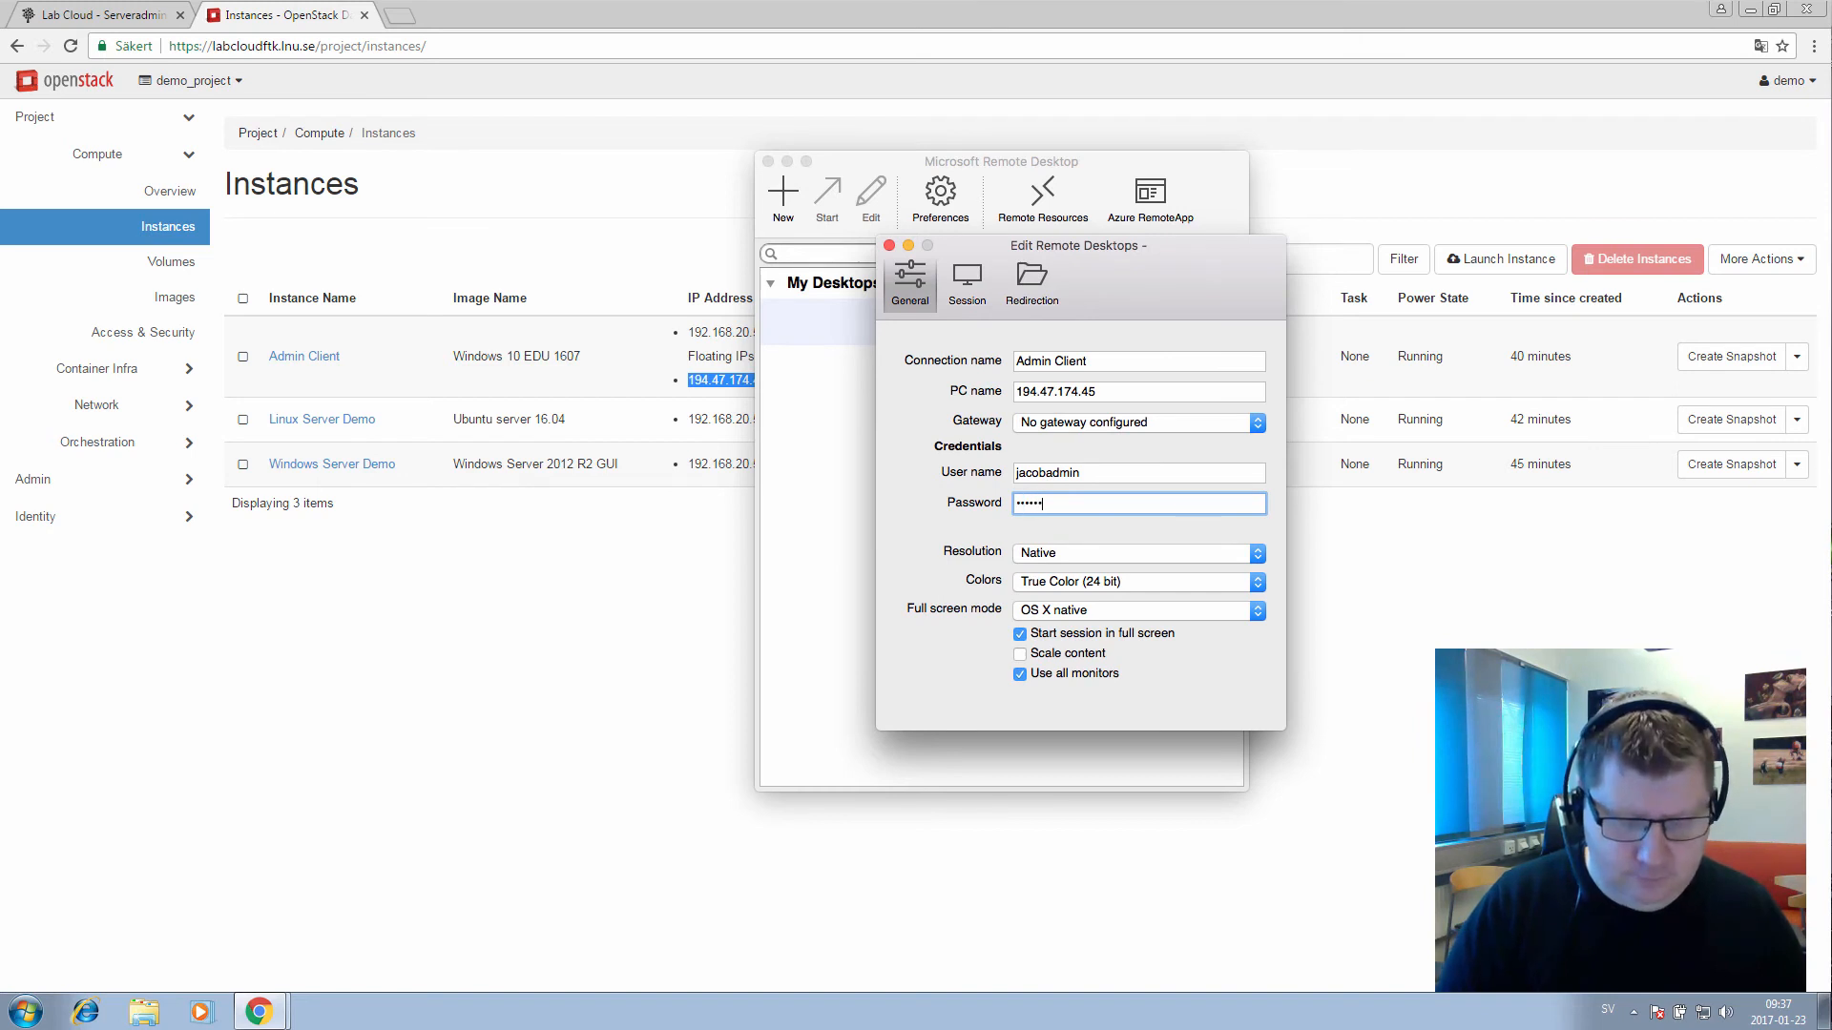
text(••)
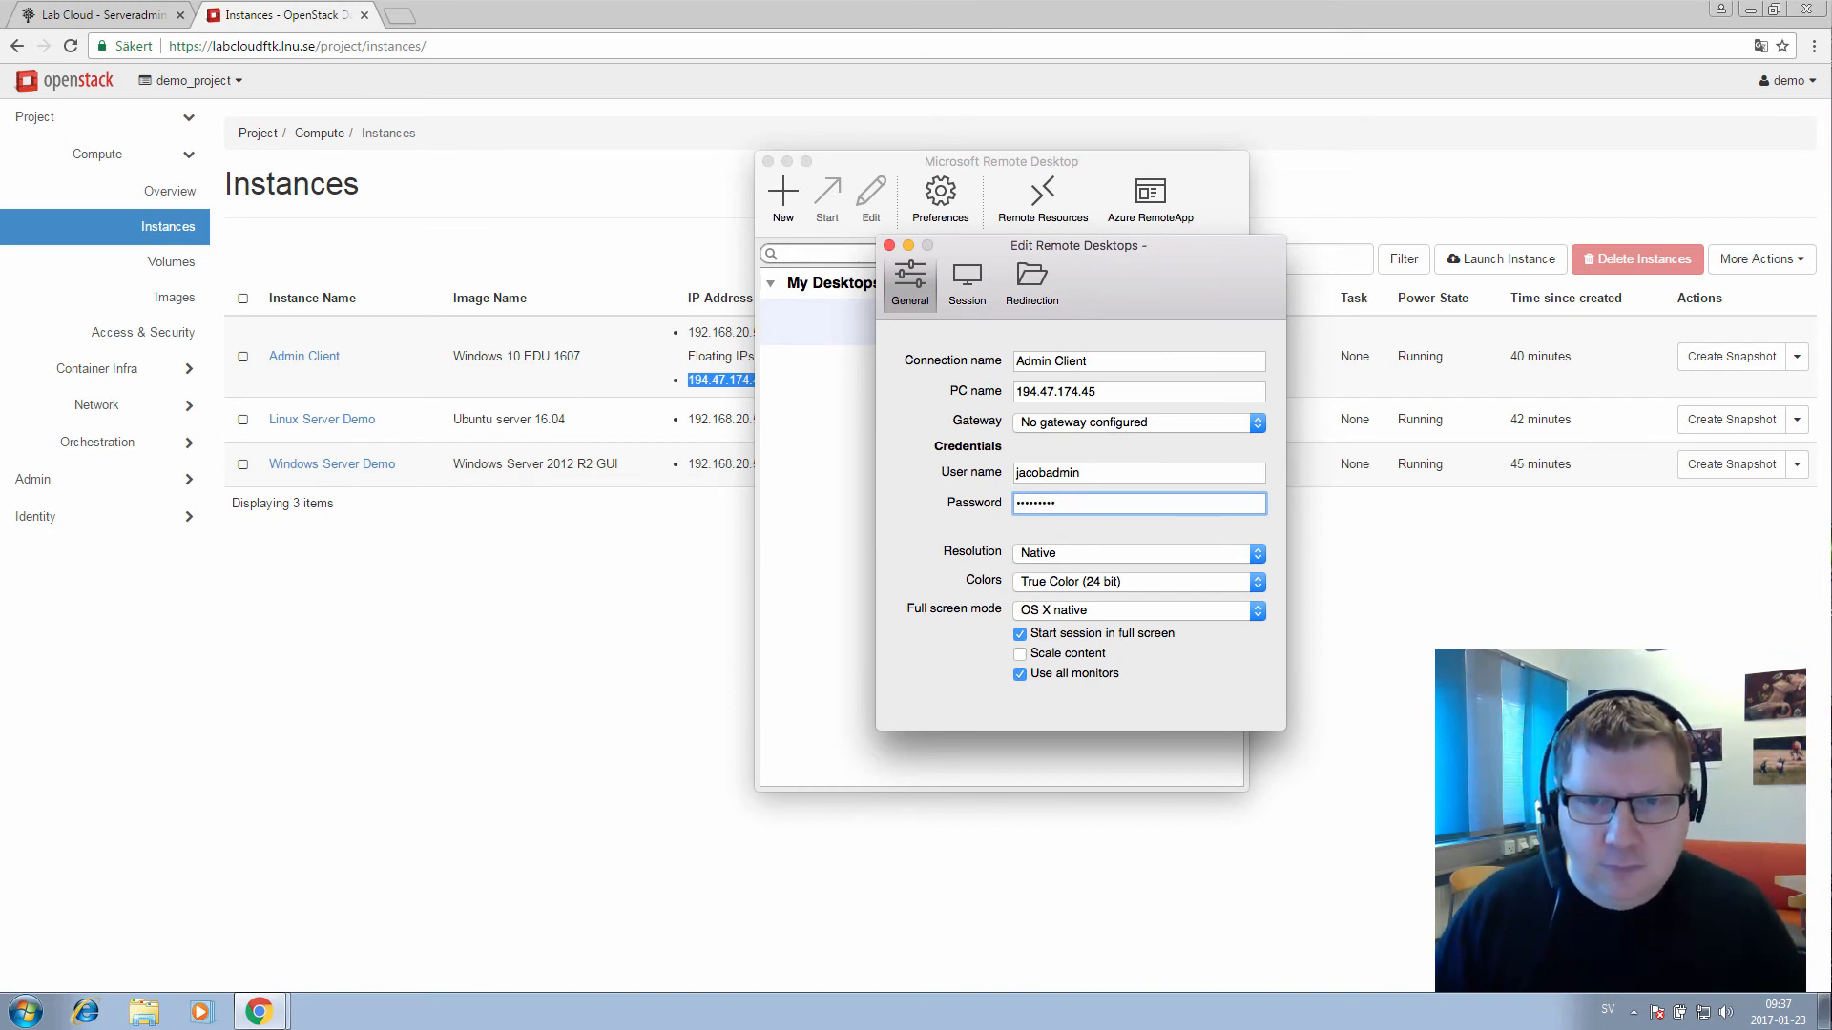
key(Tab)
key(Down)
key(Down)
key(Down)
key(Down)
key(Down)
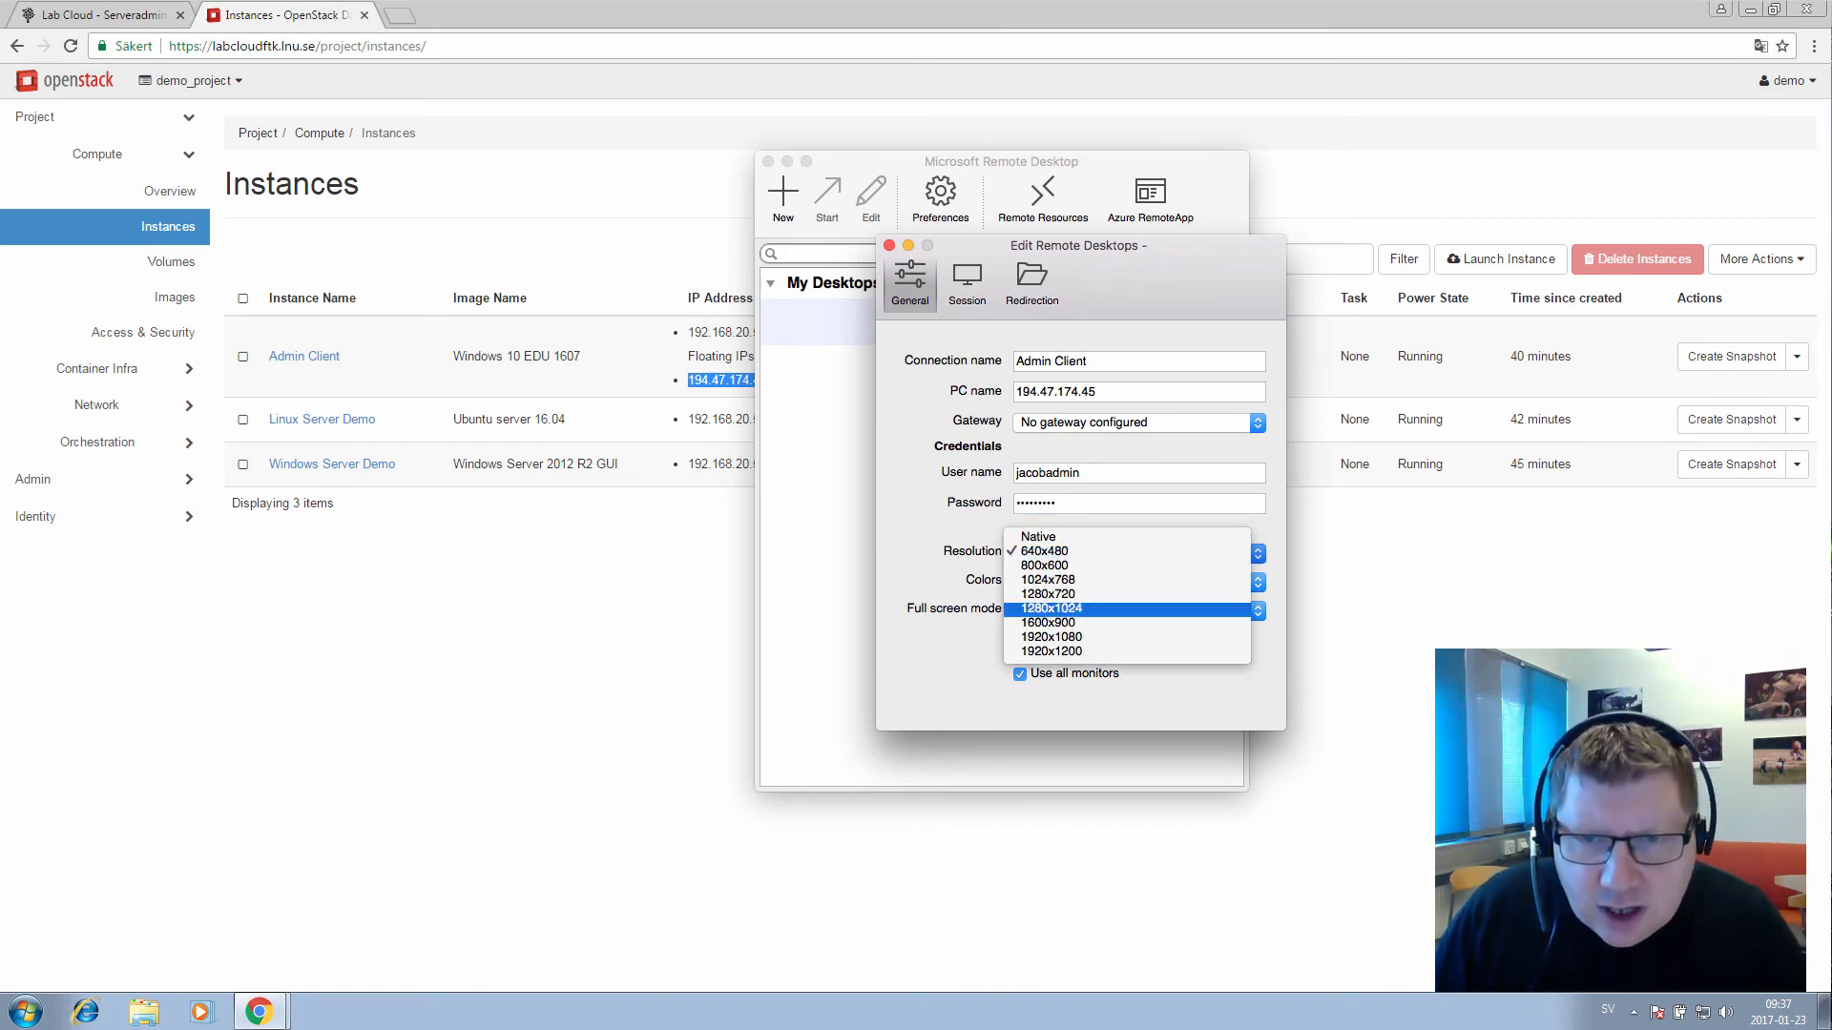
key(Up)
key(Return)
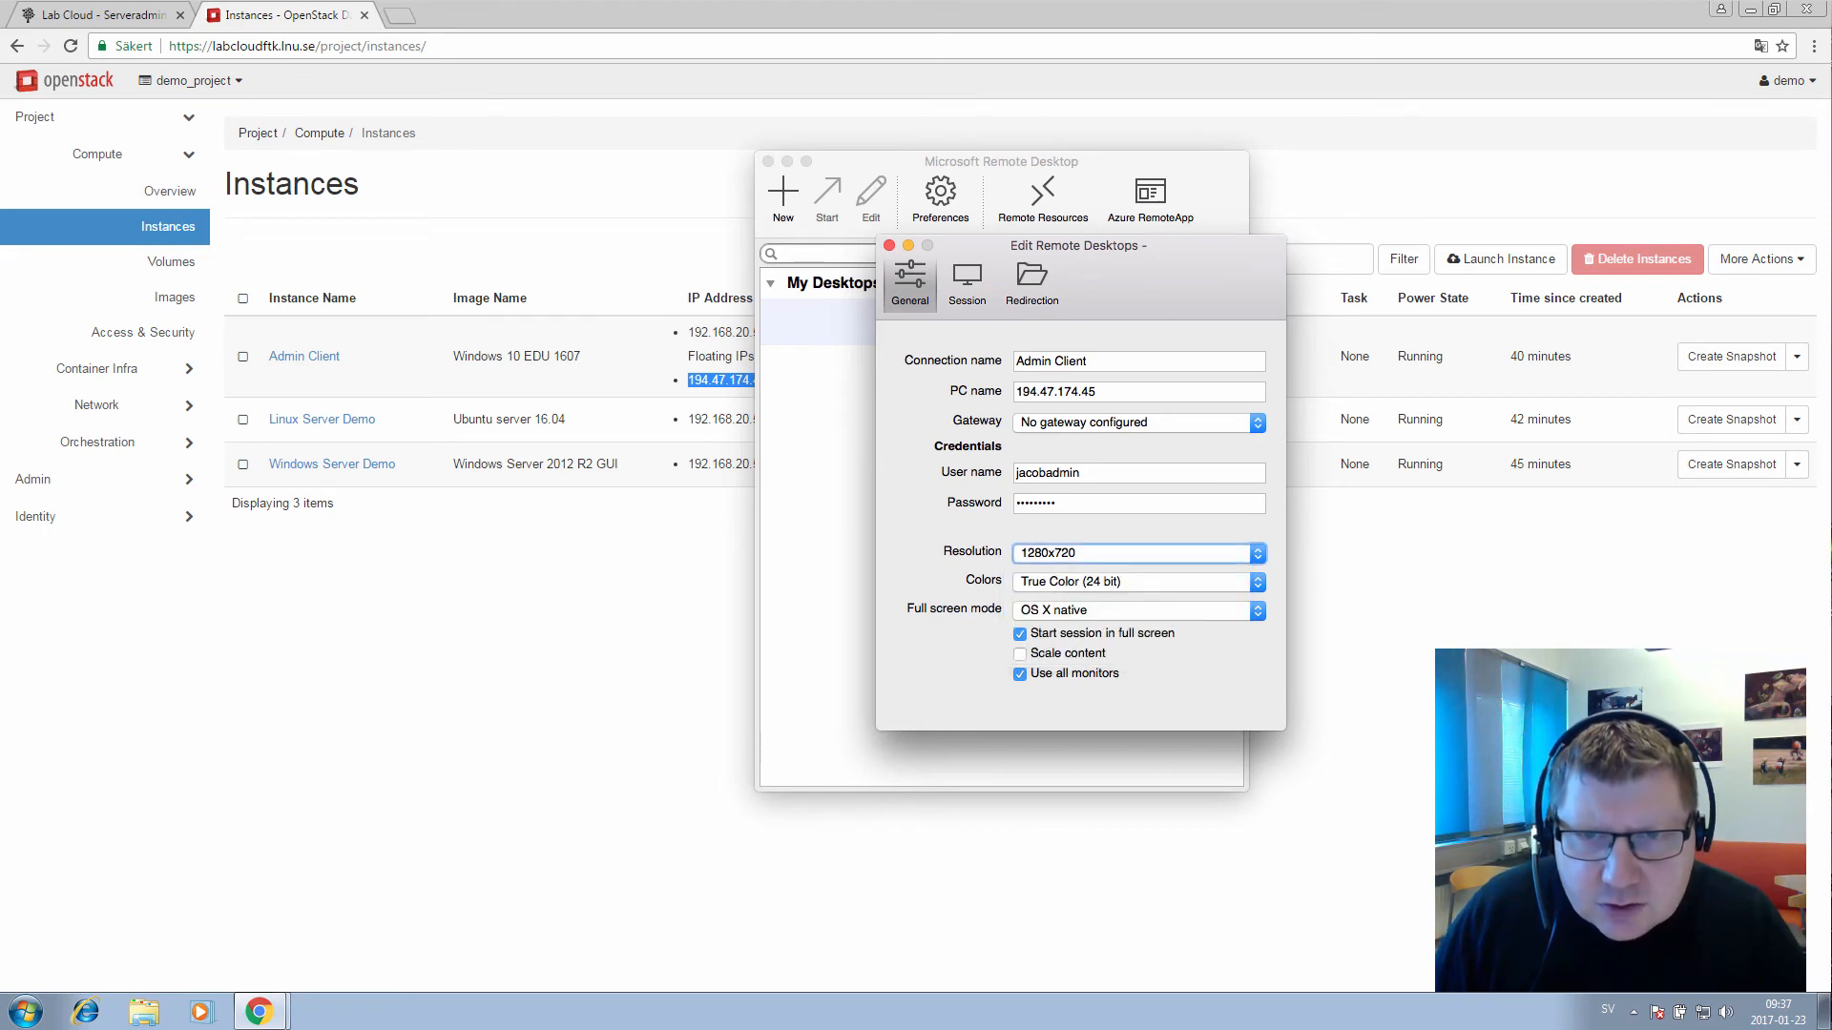
key(space)
key(Down)
key(Down)
key(Down)
key(Return)
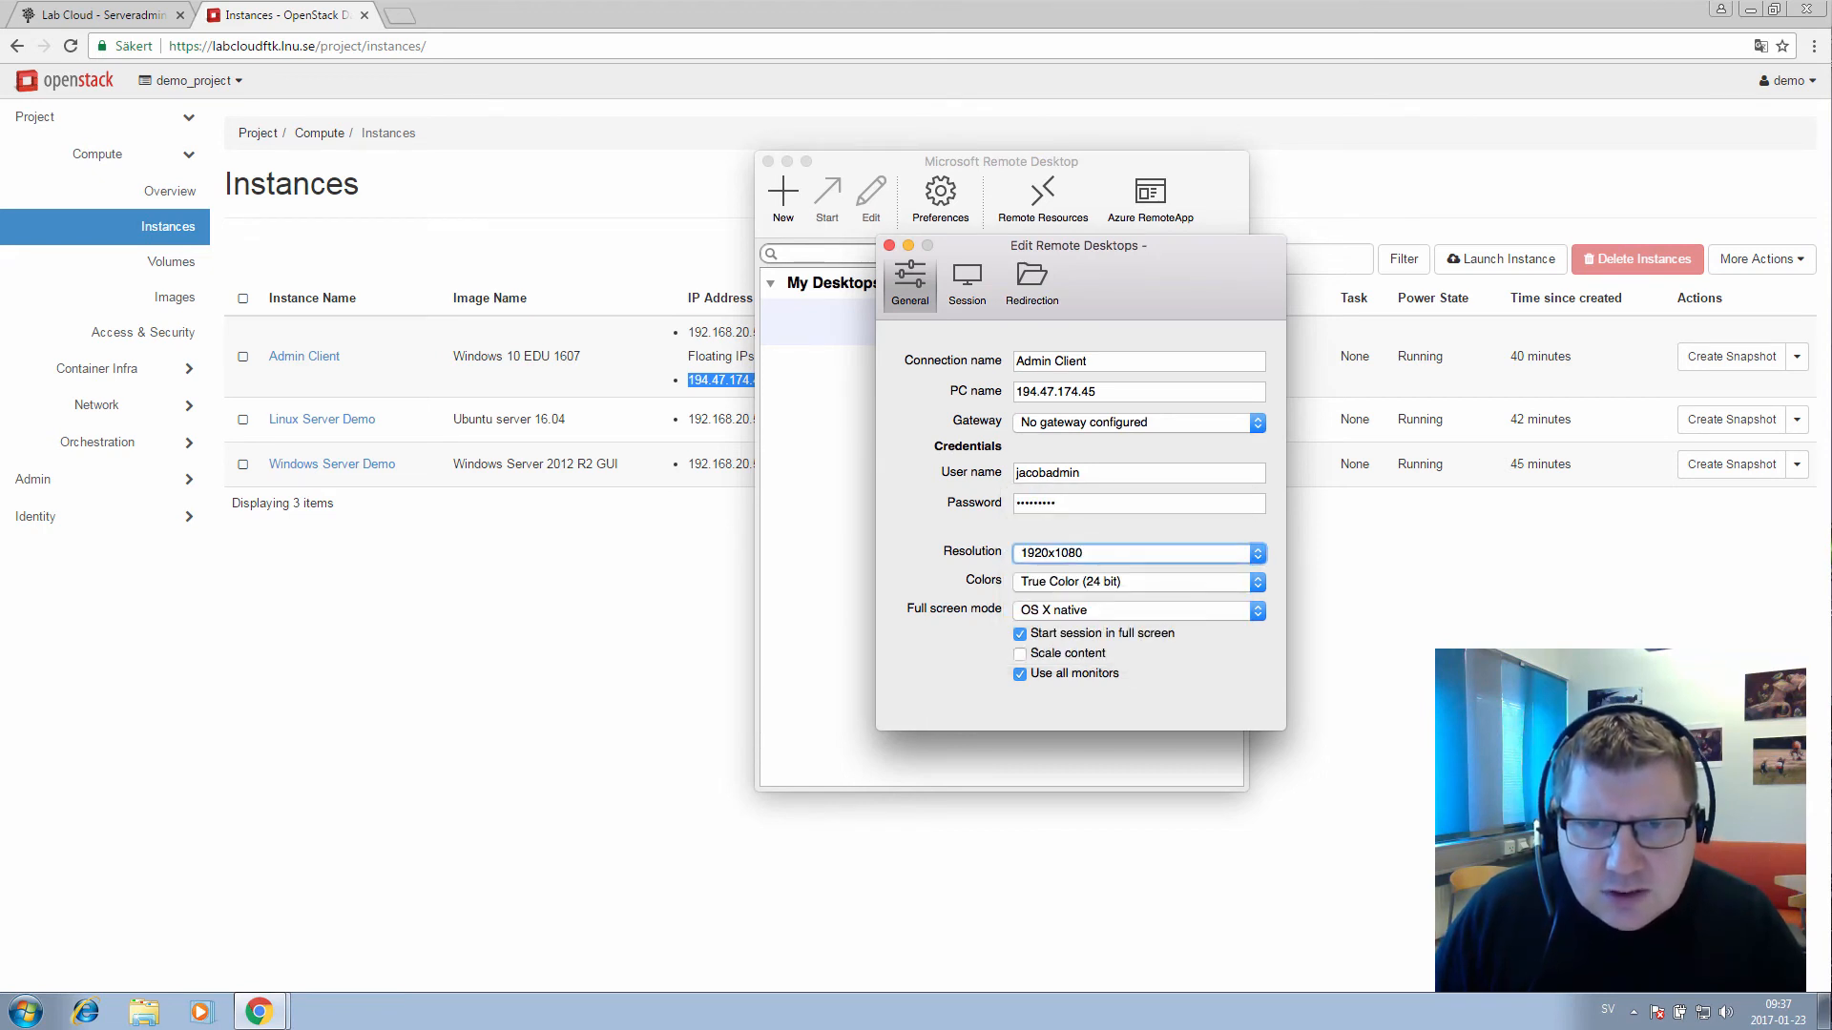
Set full screen mode to Custom, save the Admin Client connection, and start it
key(Tab)
key(Tab)
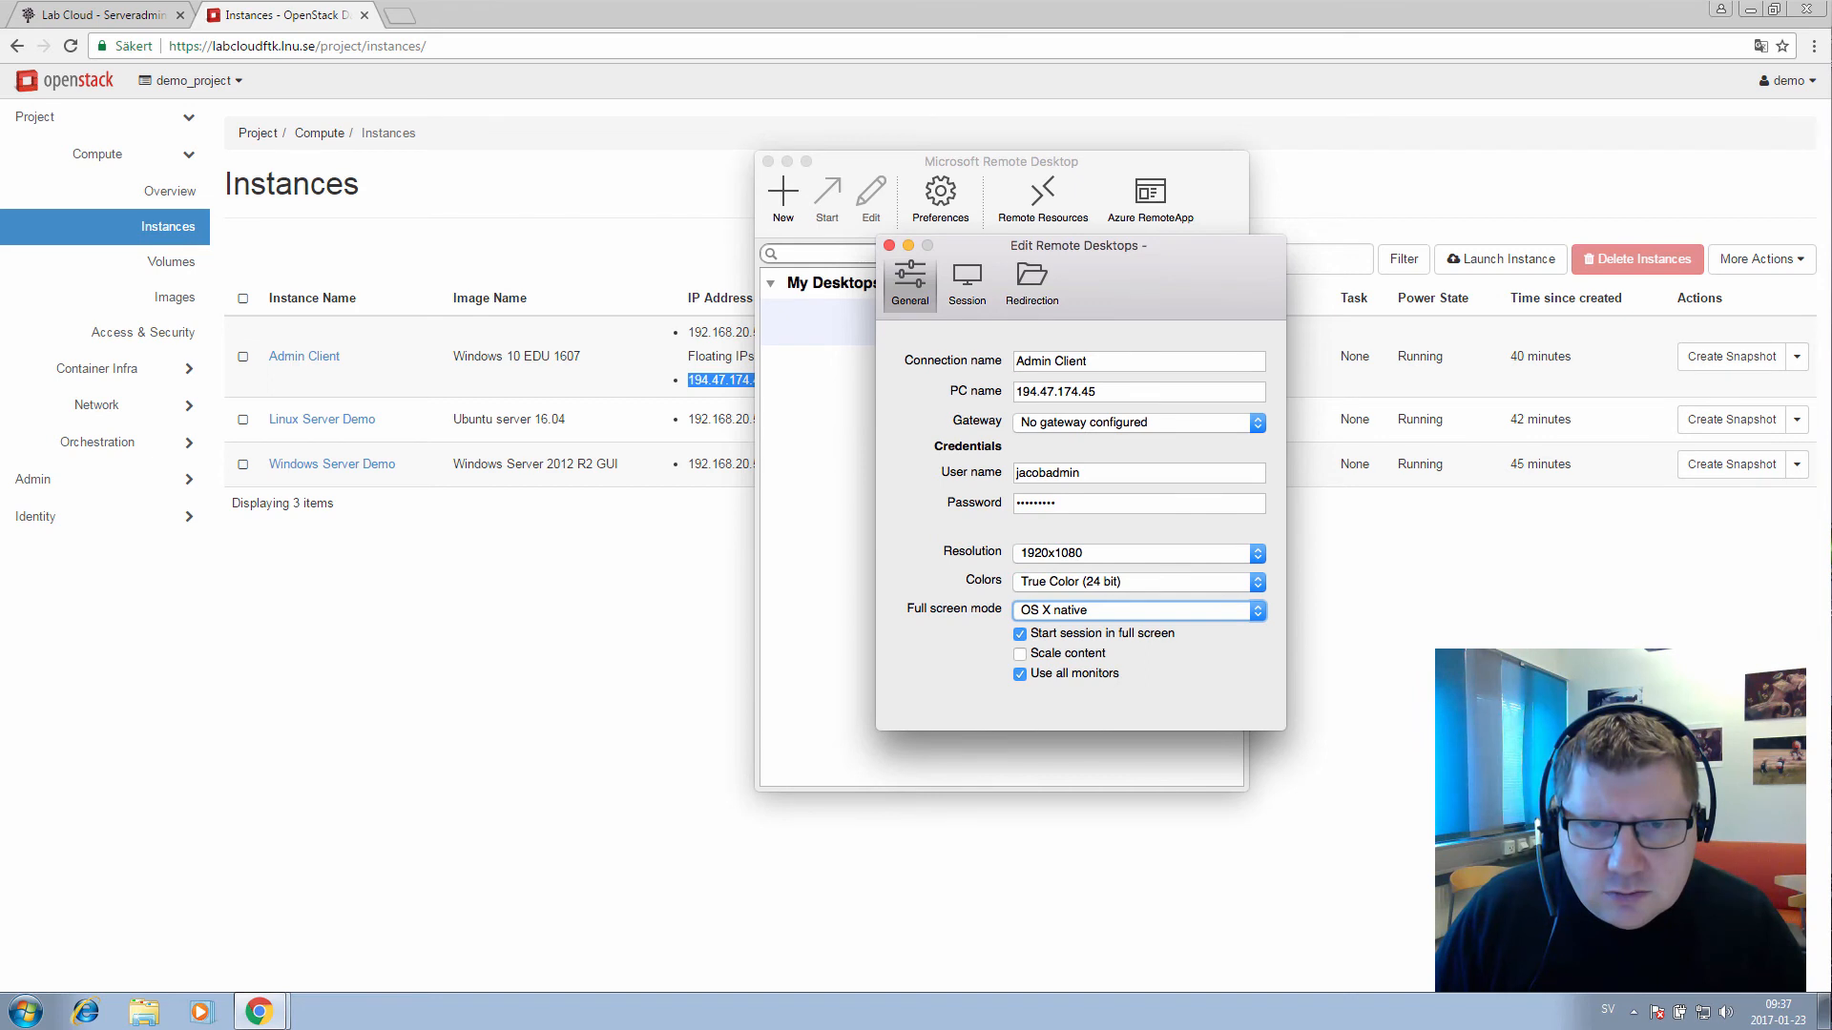
key(space)
key(Up)
key(Return)
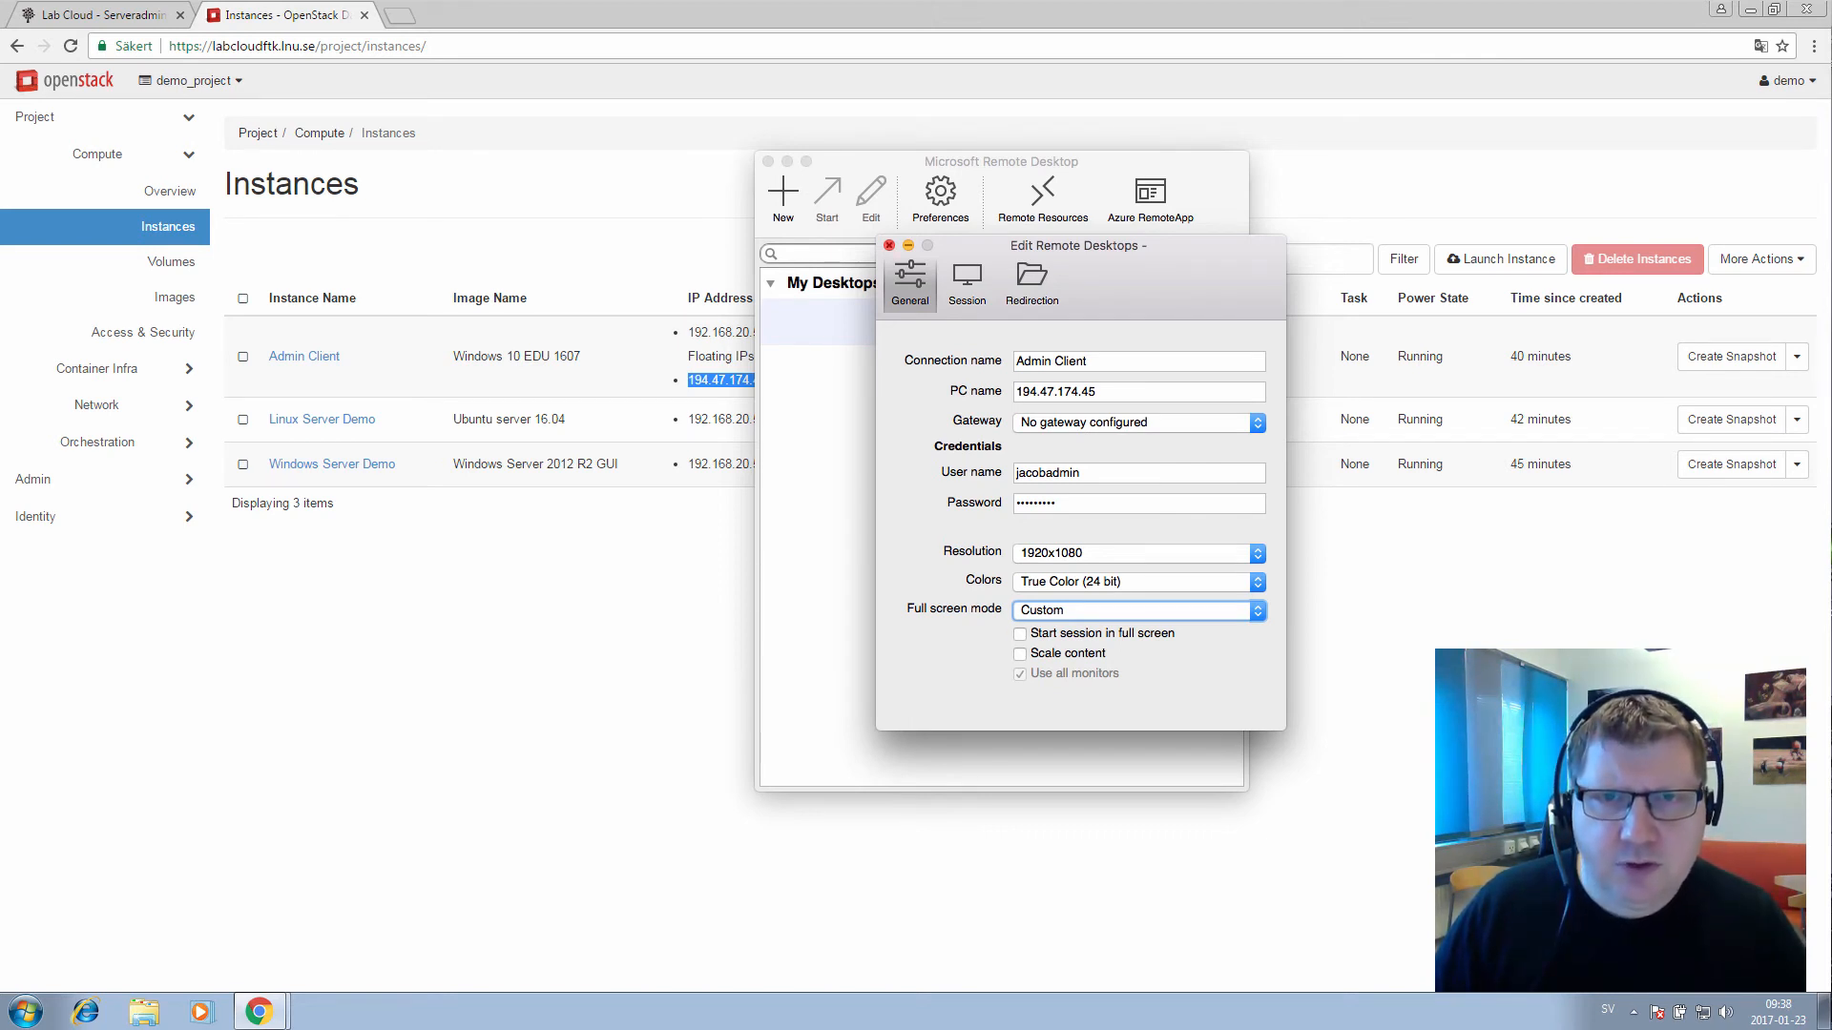
click(889, 245)
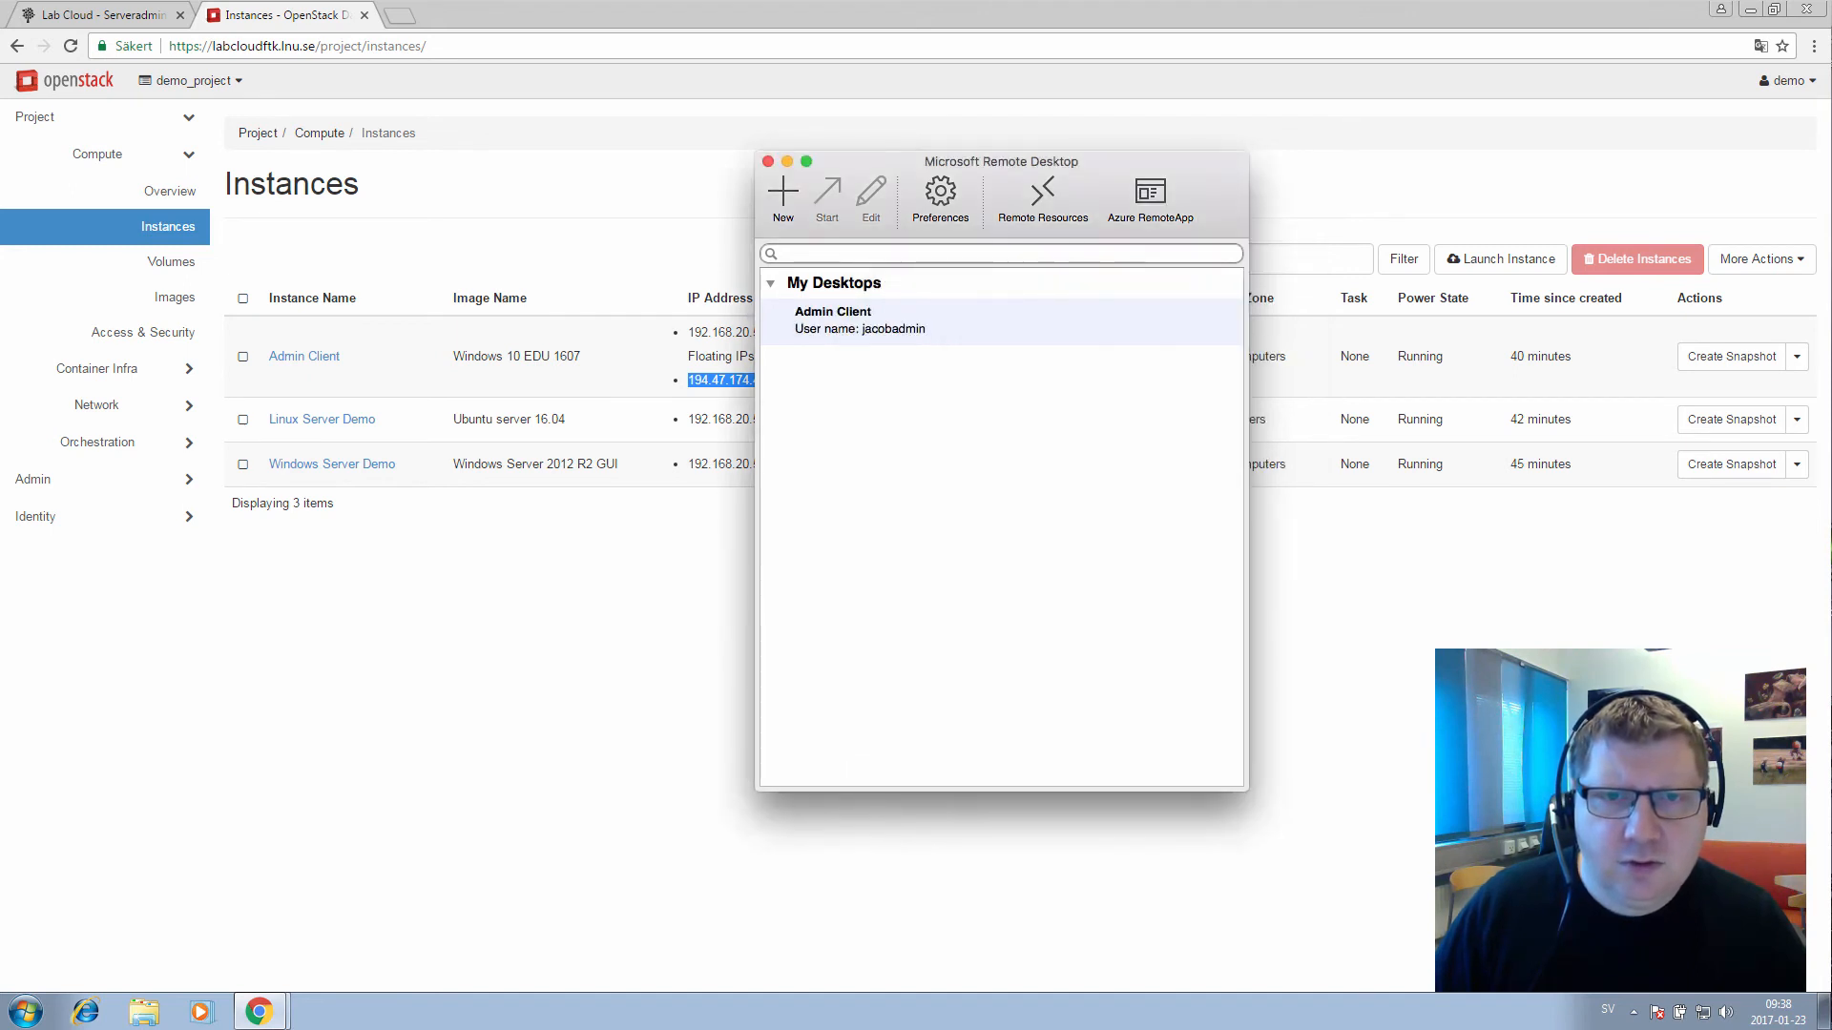
double_click(858, 319)
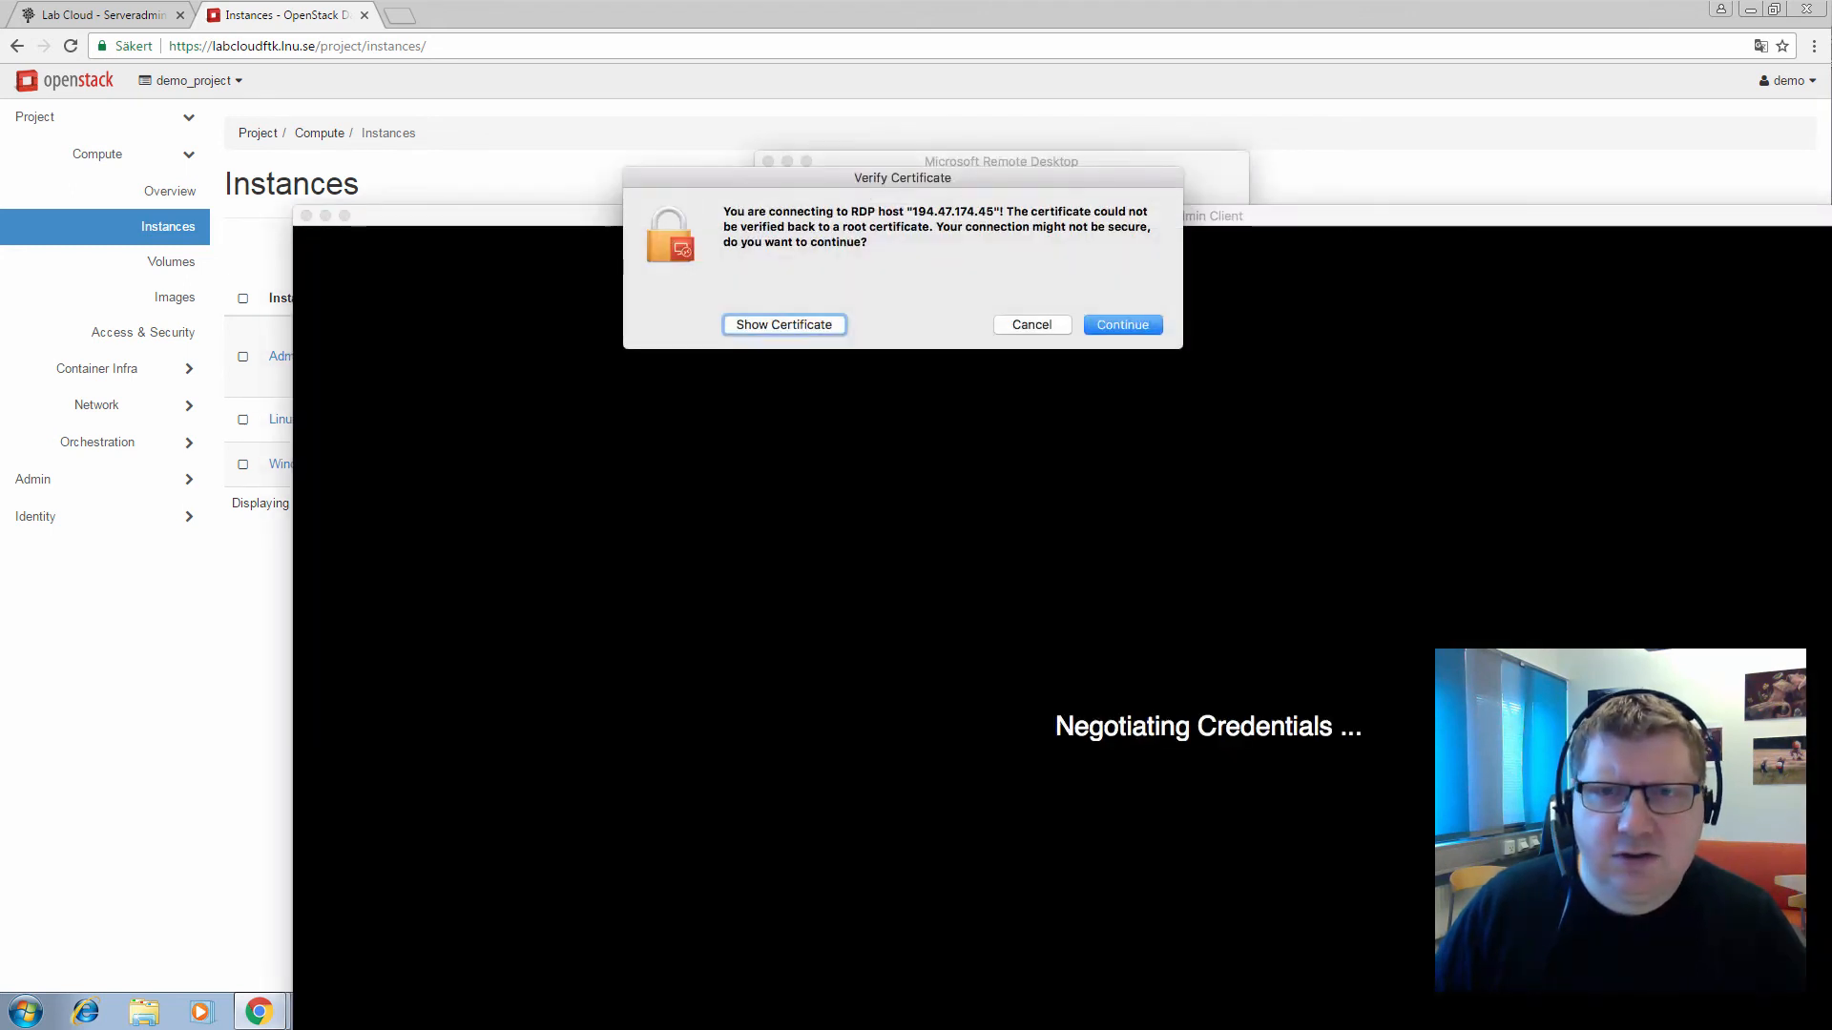
Accept the certificate and open the Start menu on the remote Windows 10 desktop
key(Return)
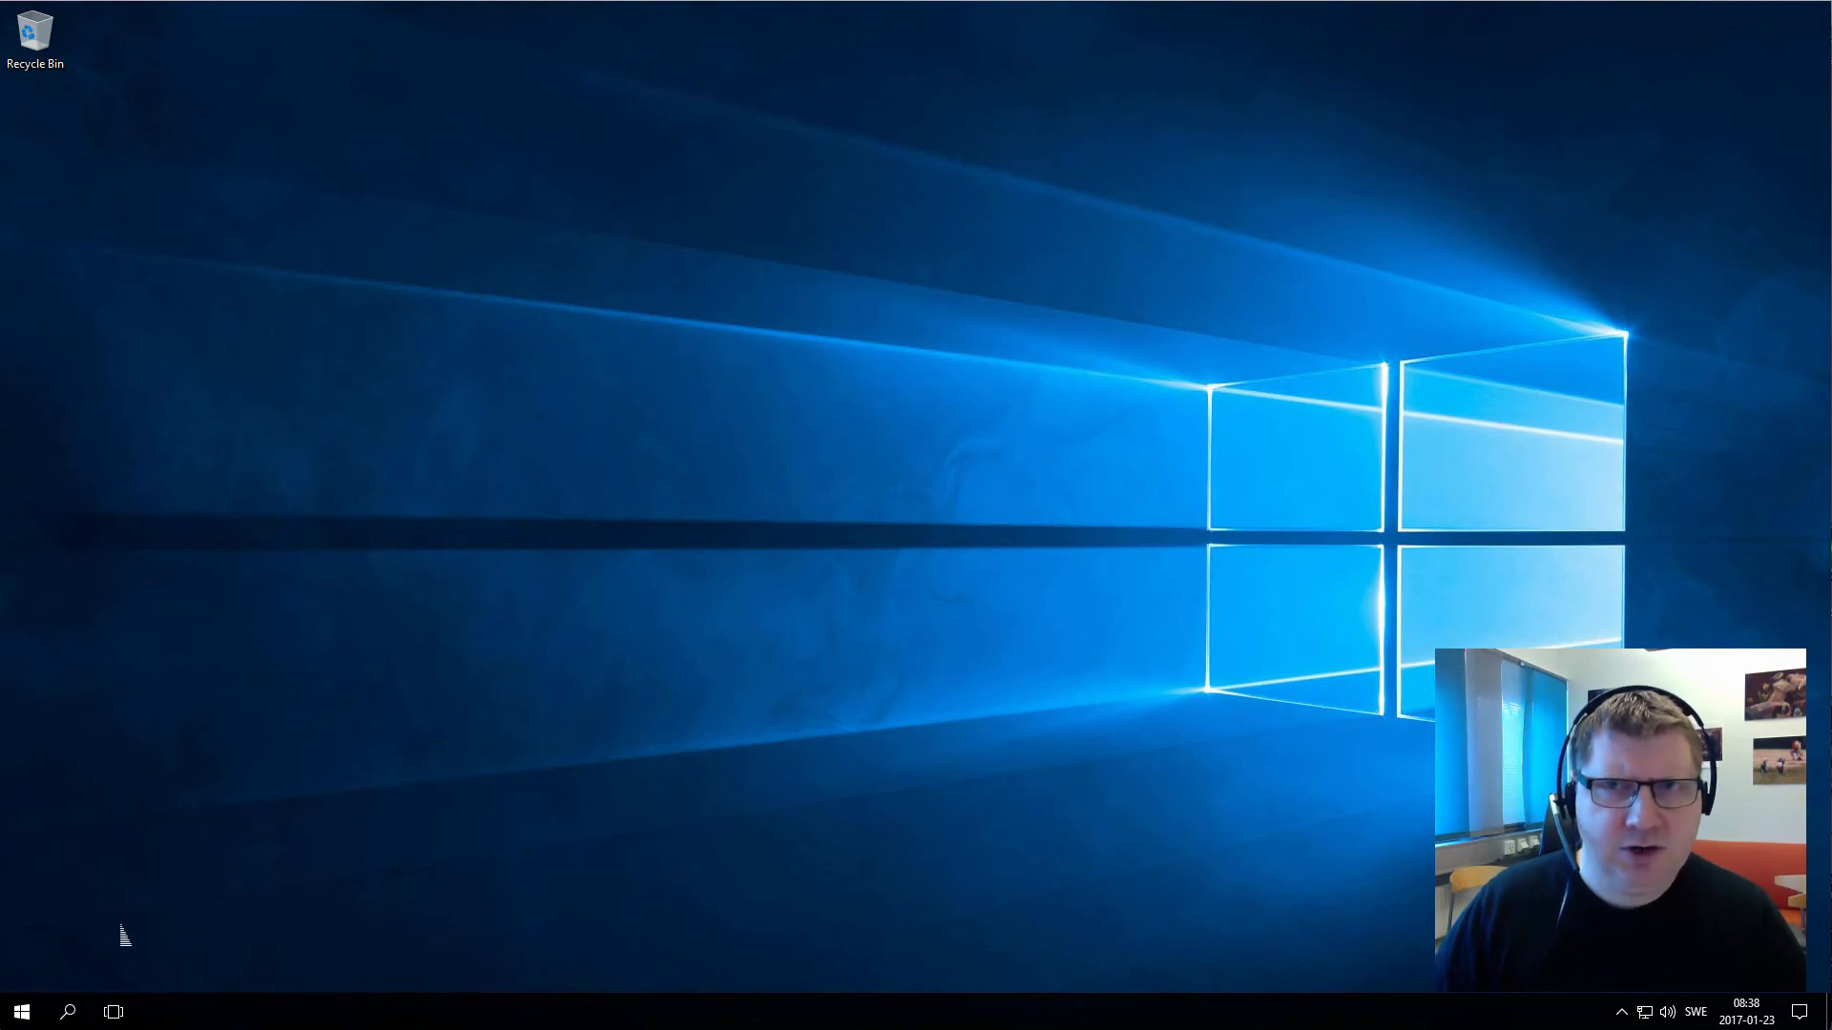
click(23, 1013)
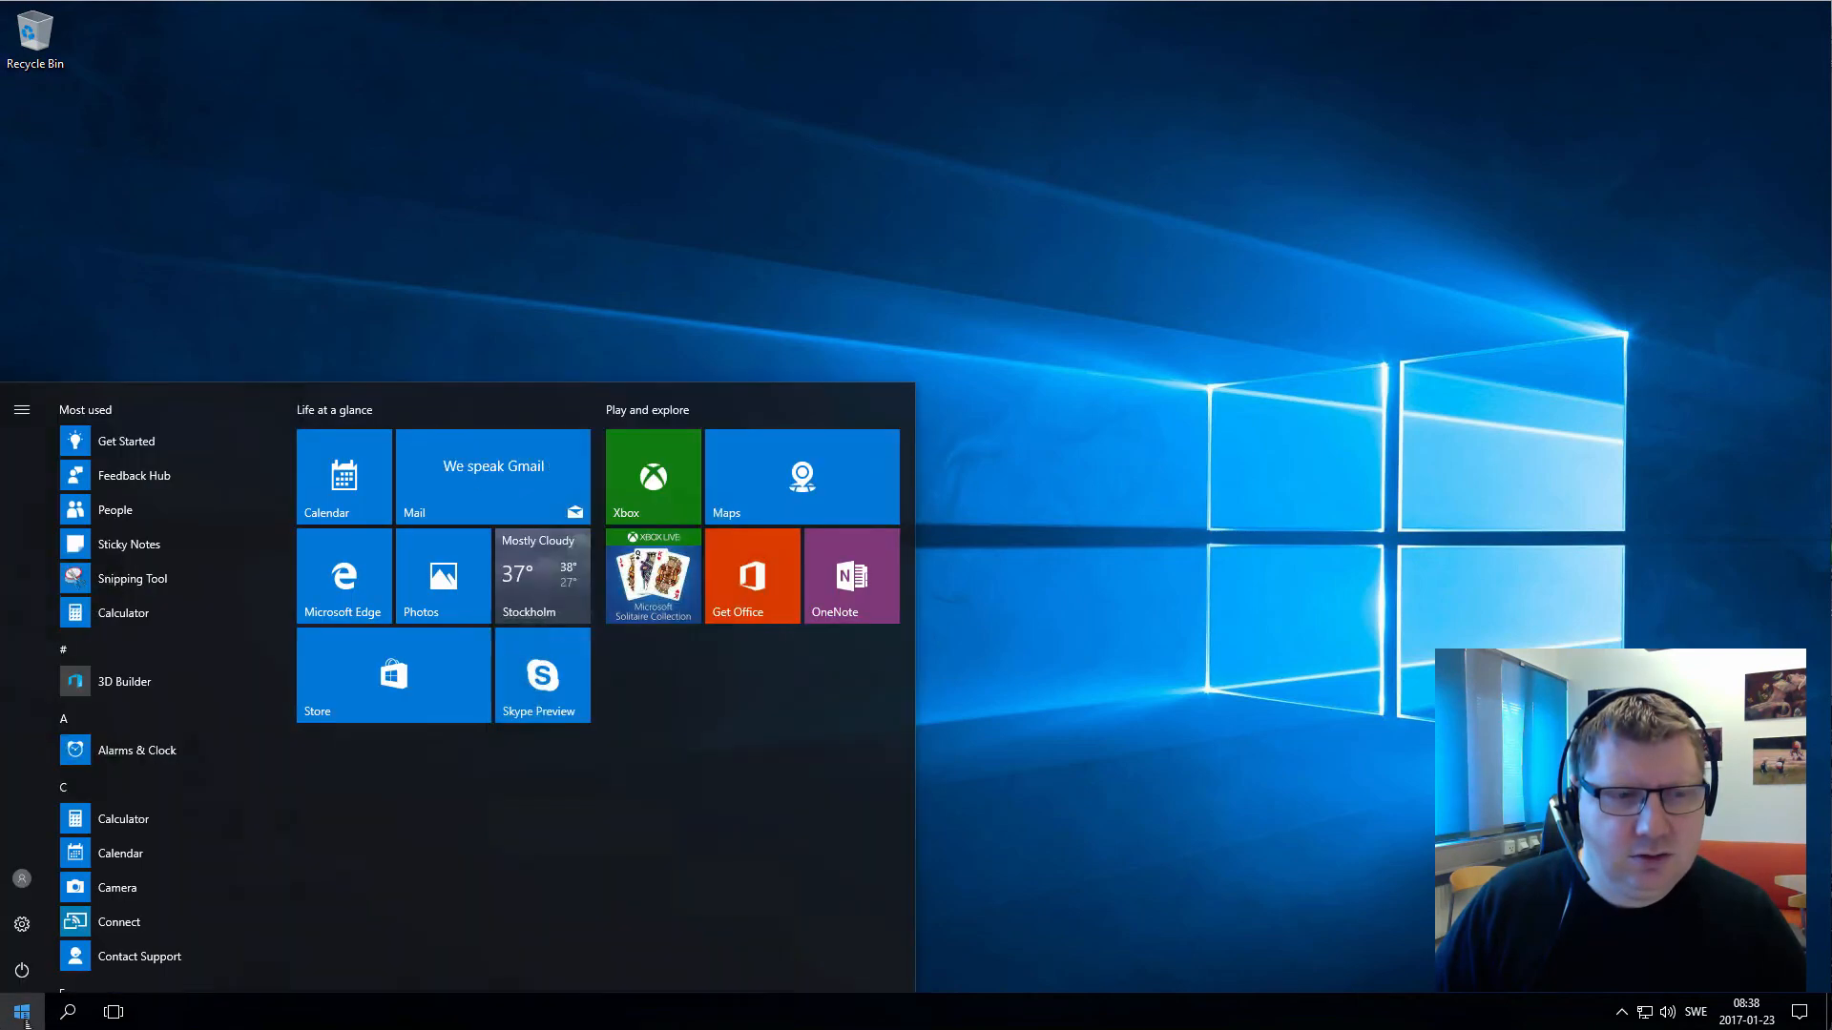
In Edge, search Bing for 'chrome' and open the Chrome desktop download page
click(356, 571)
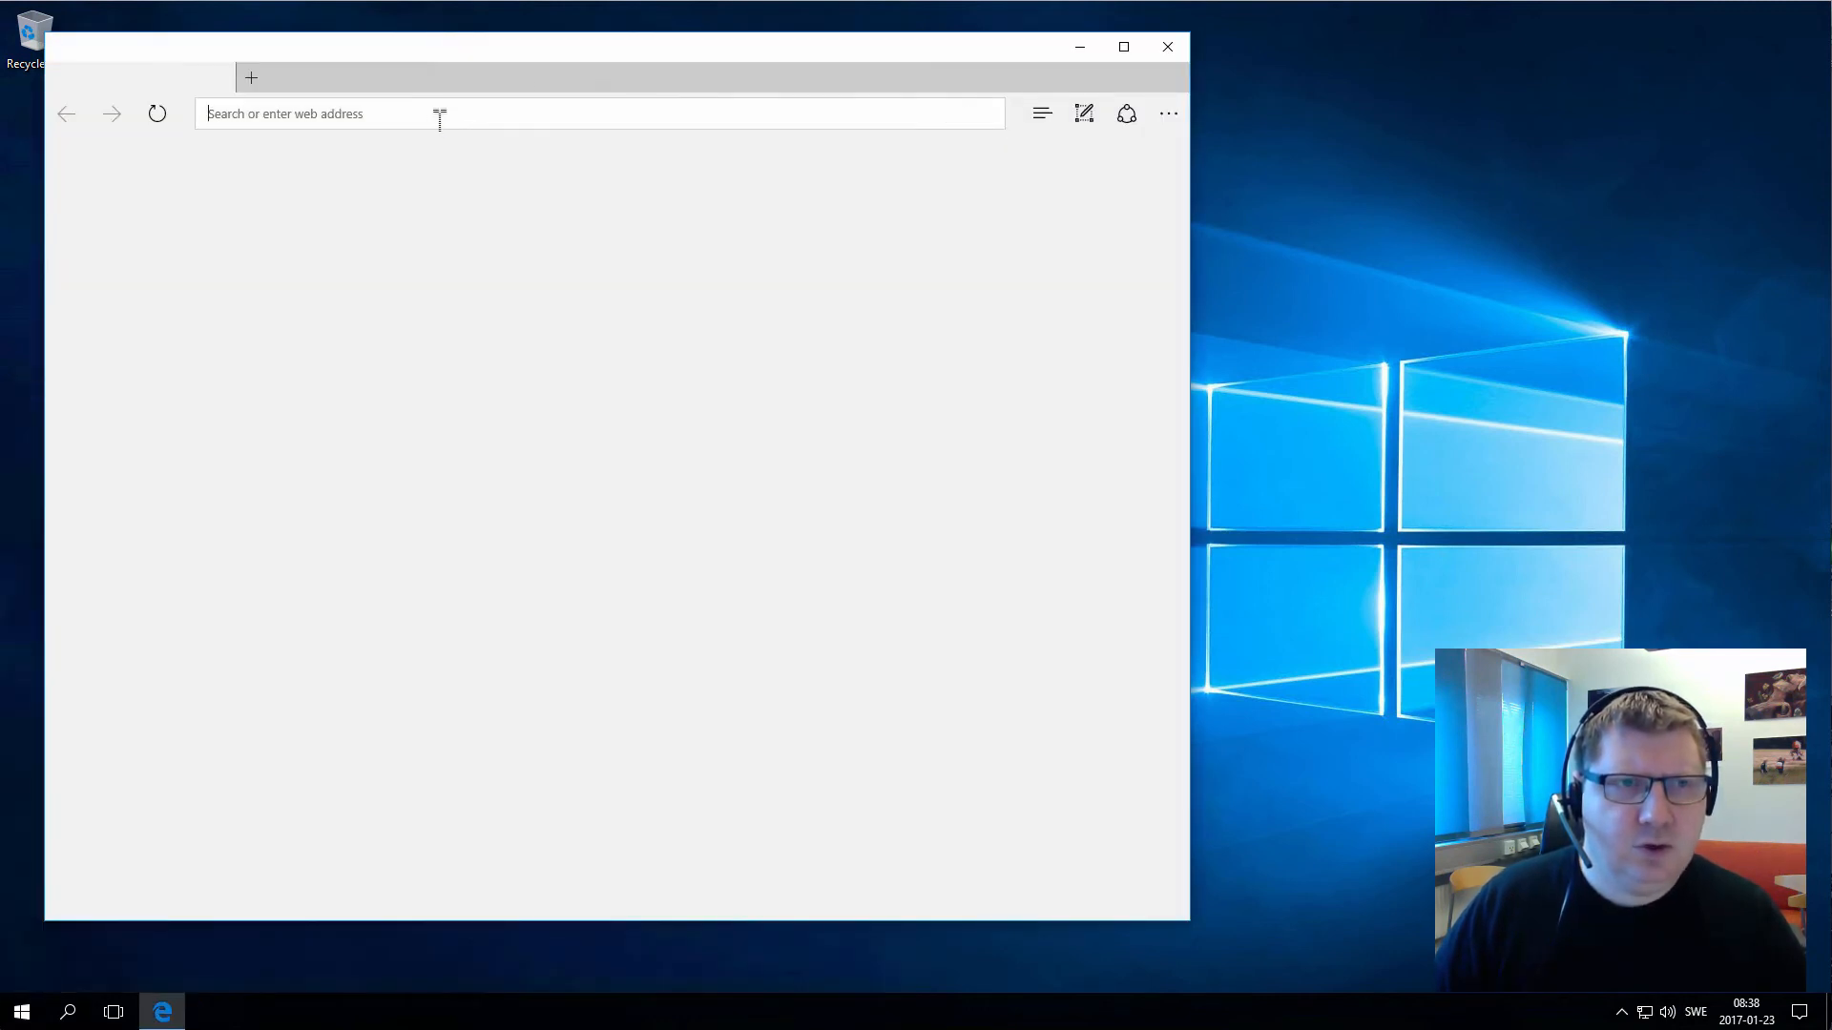
text(chrome)
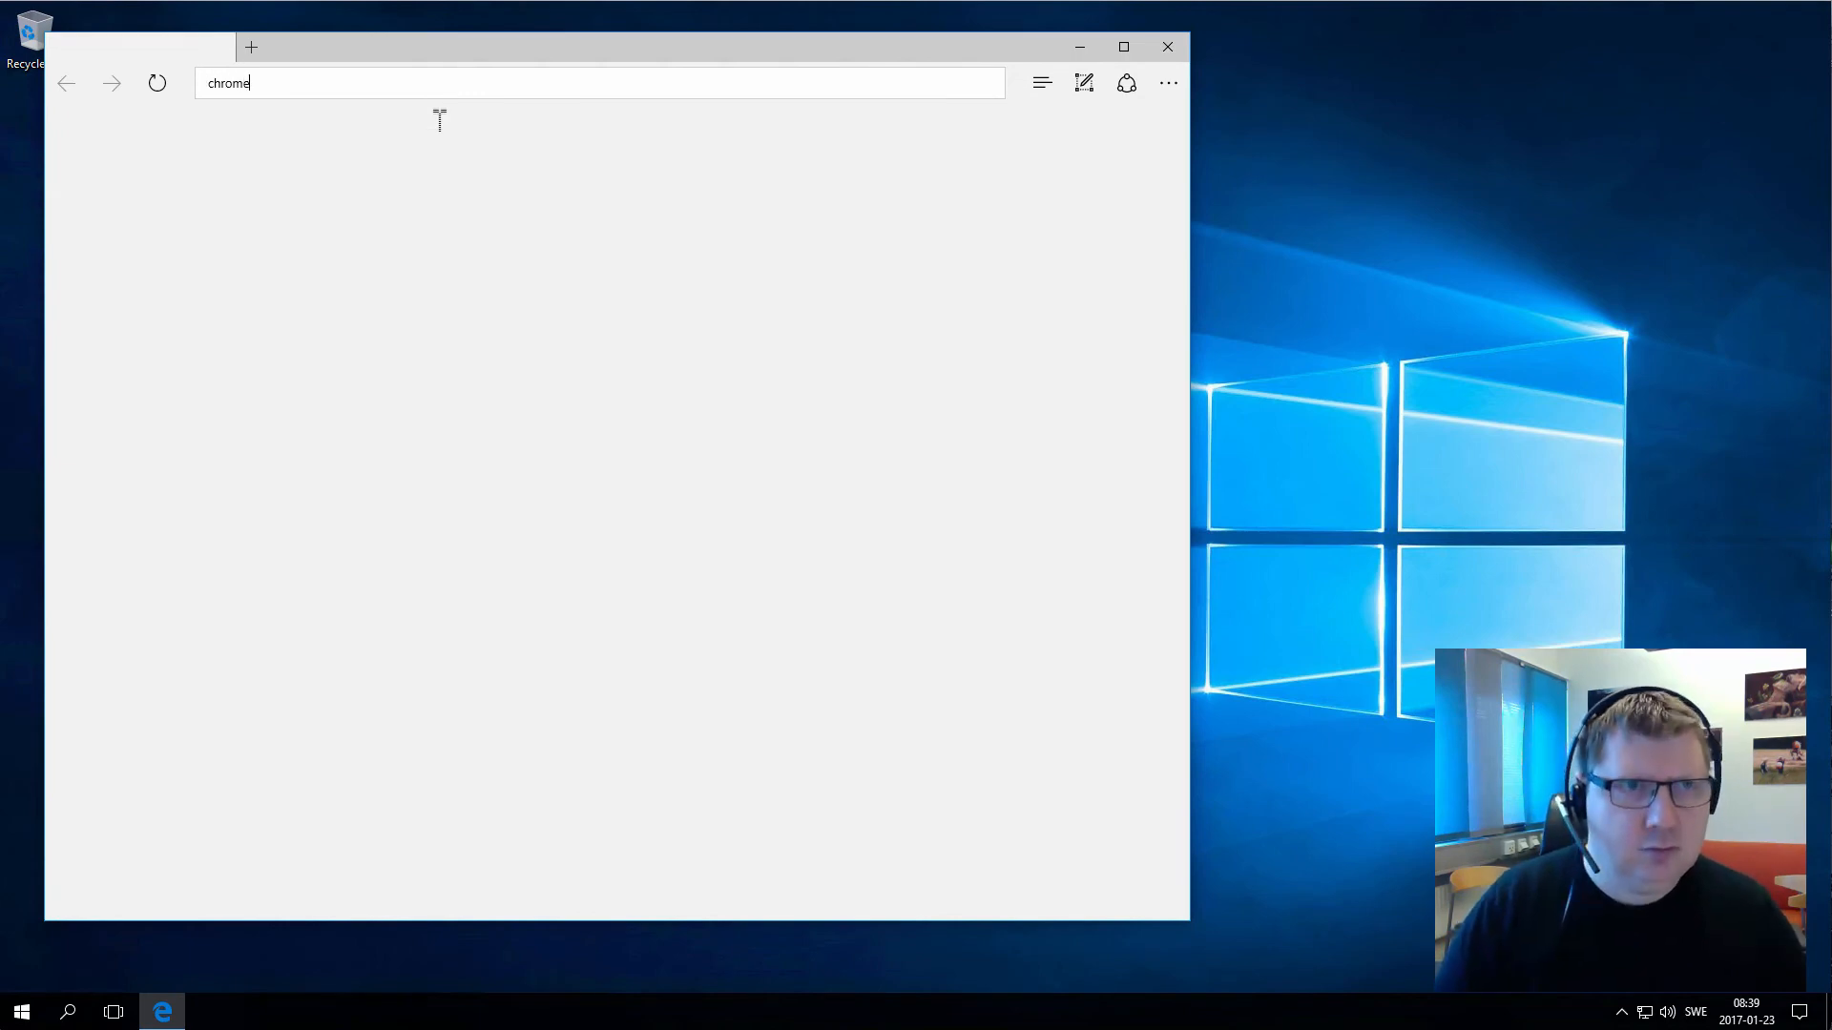
key(Return)
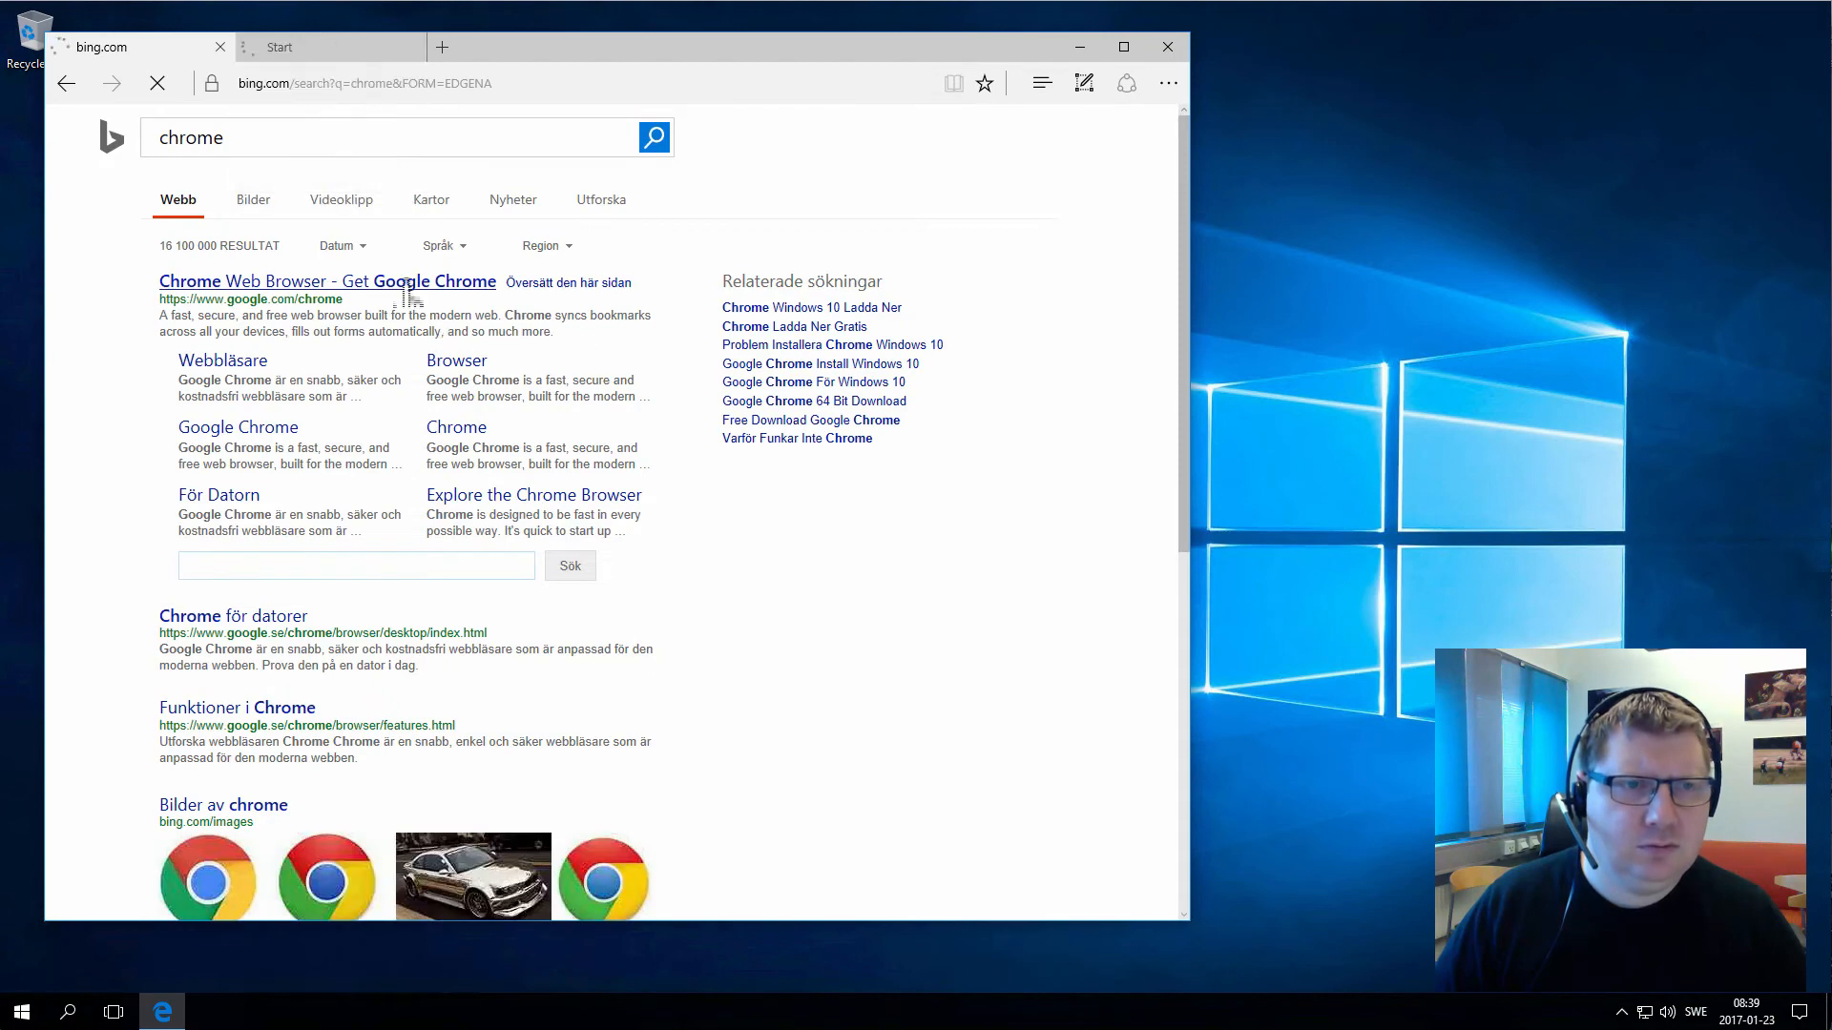
click(409, 286)
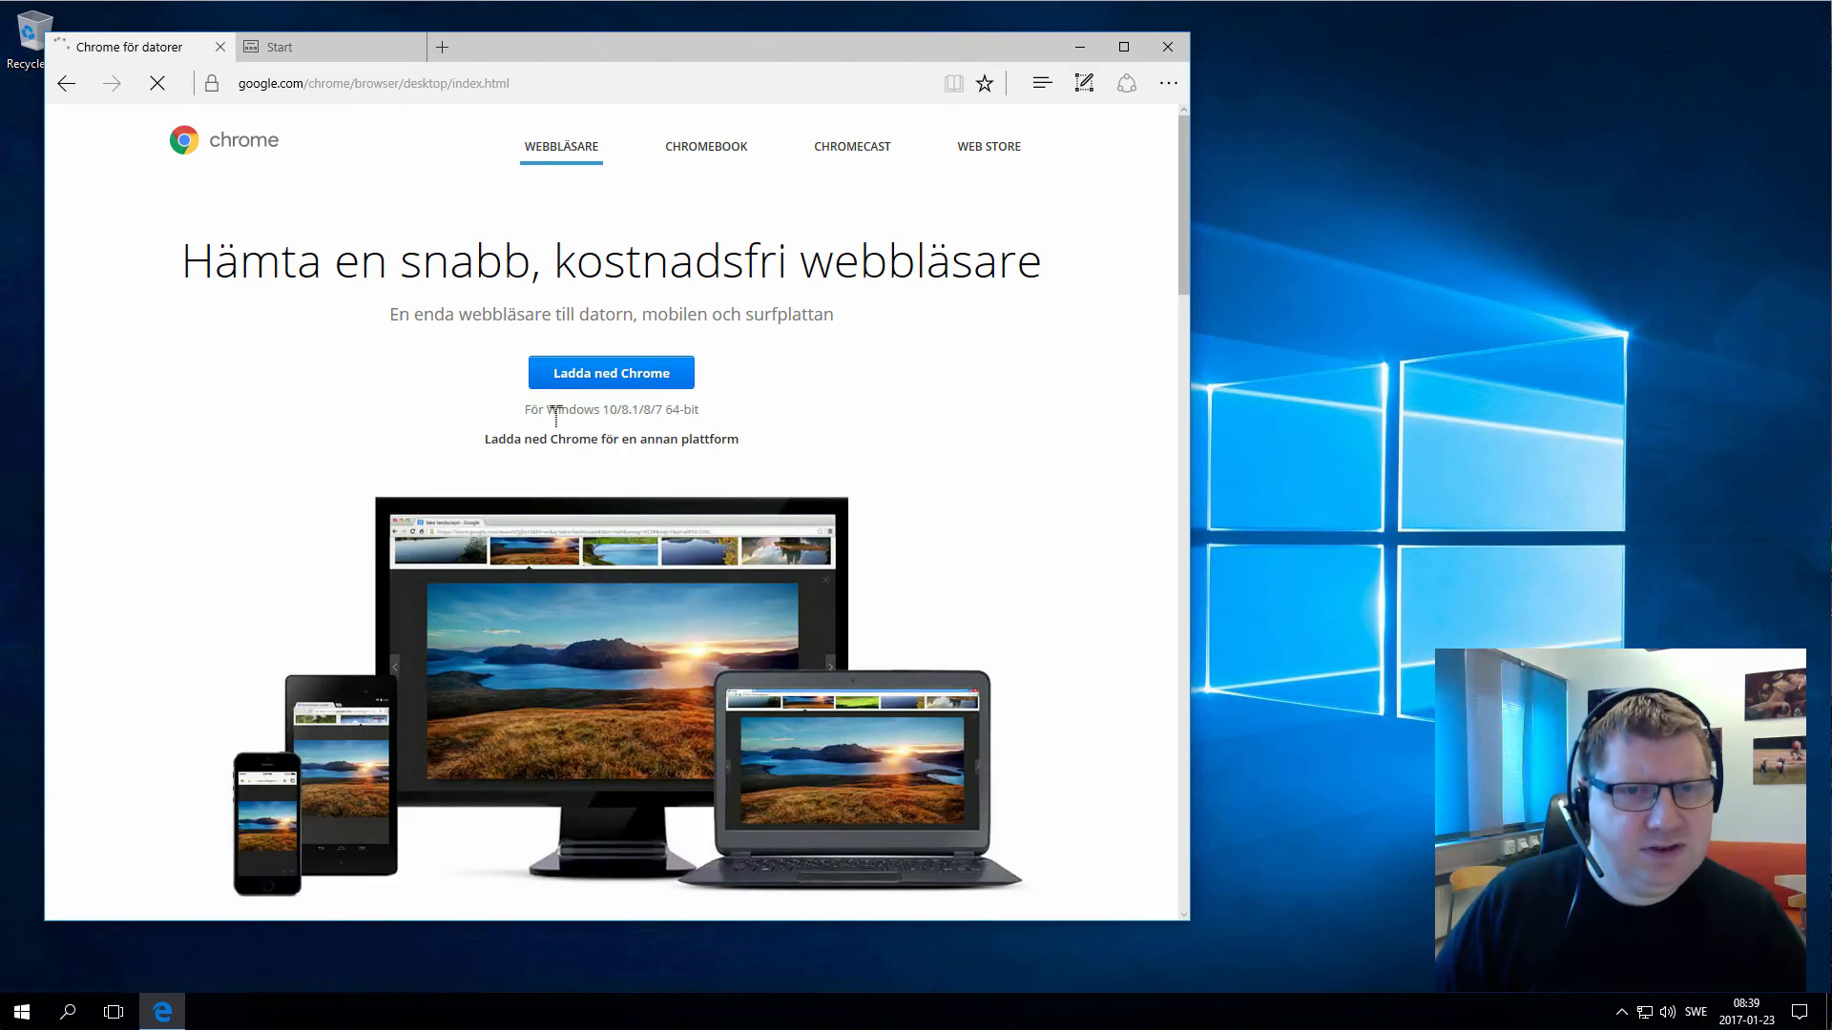
Download Chrome, opting out of usage statistics and accepting the terms
click(598, 382)
click(288, 511)
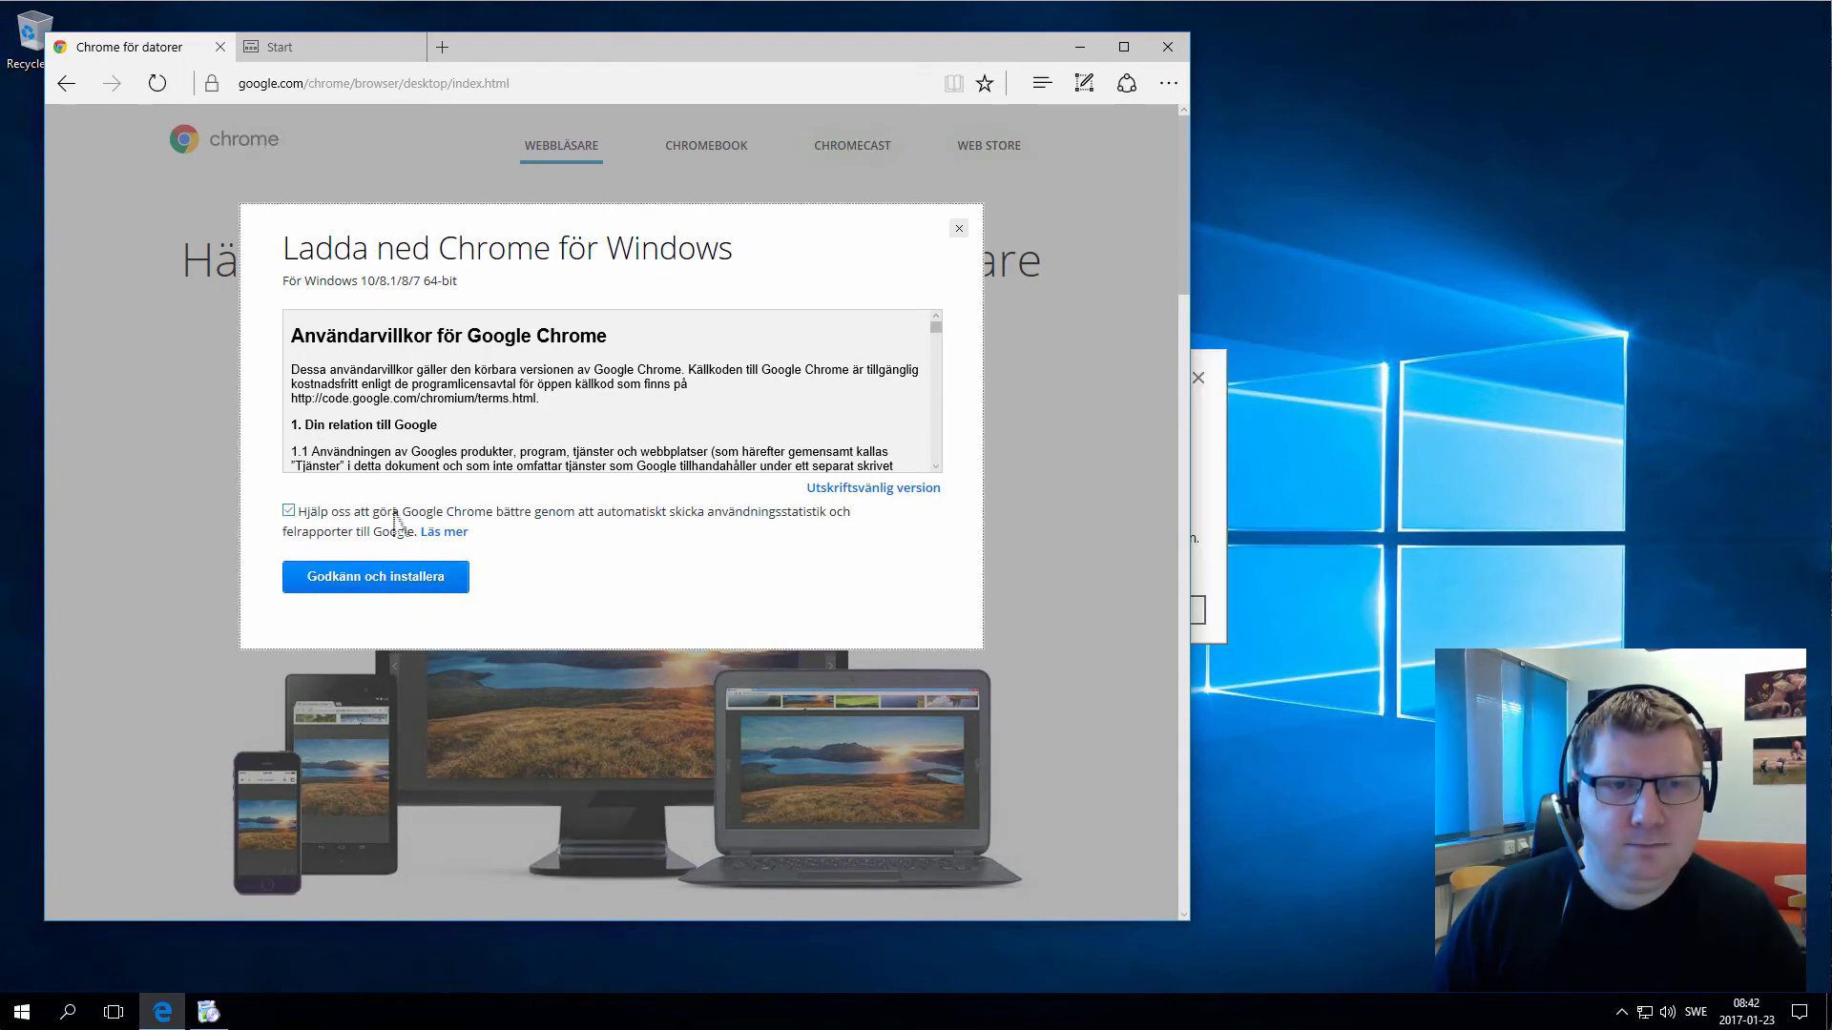
click(363, 582)
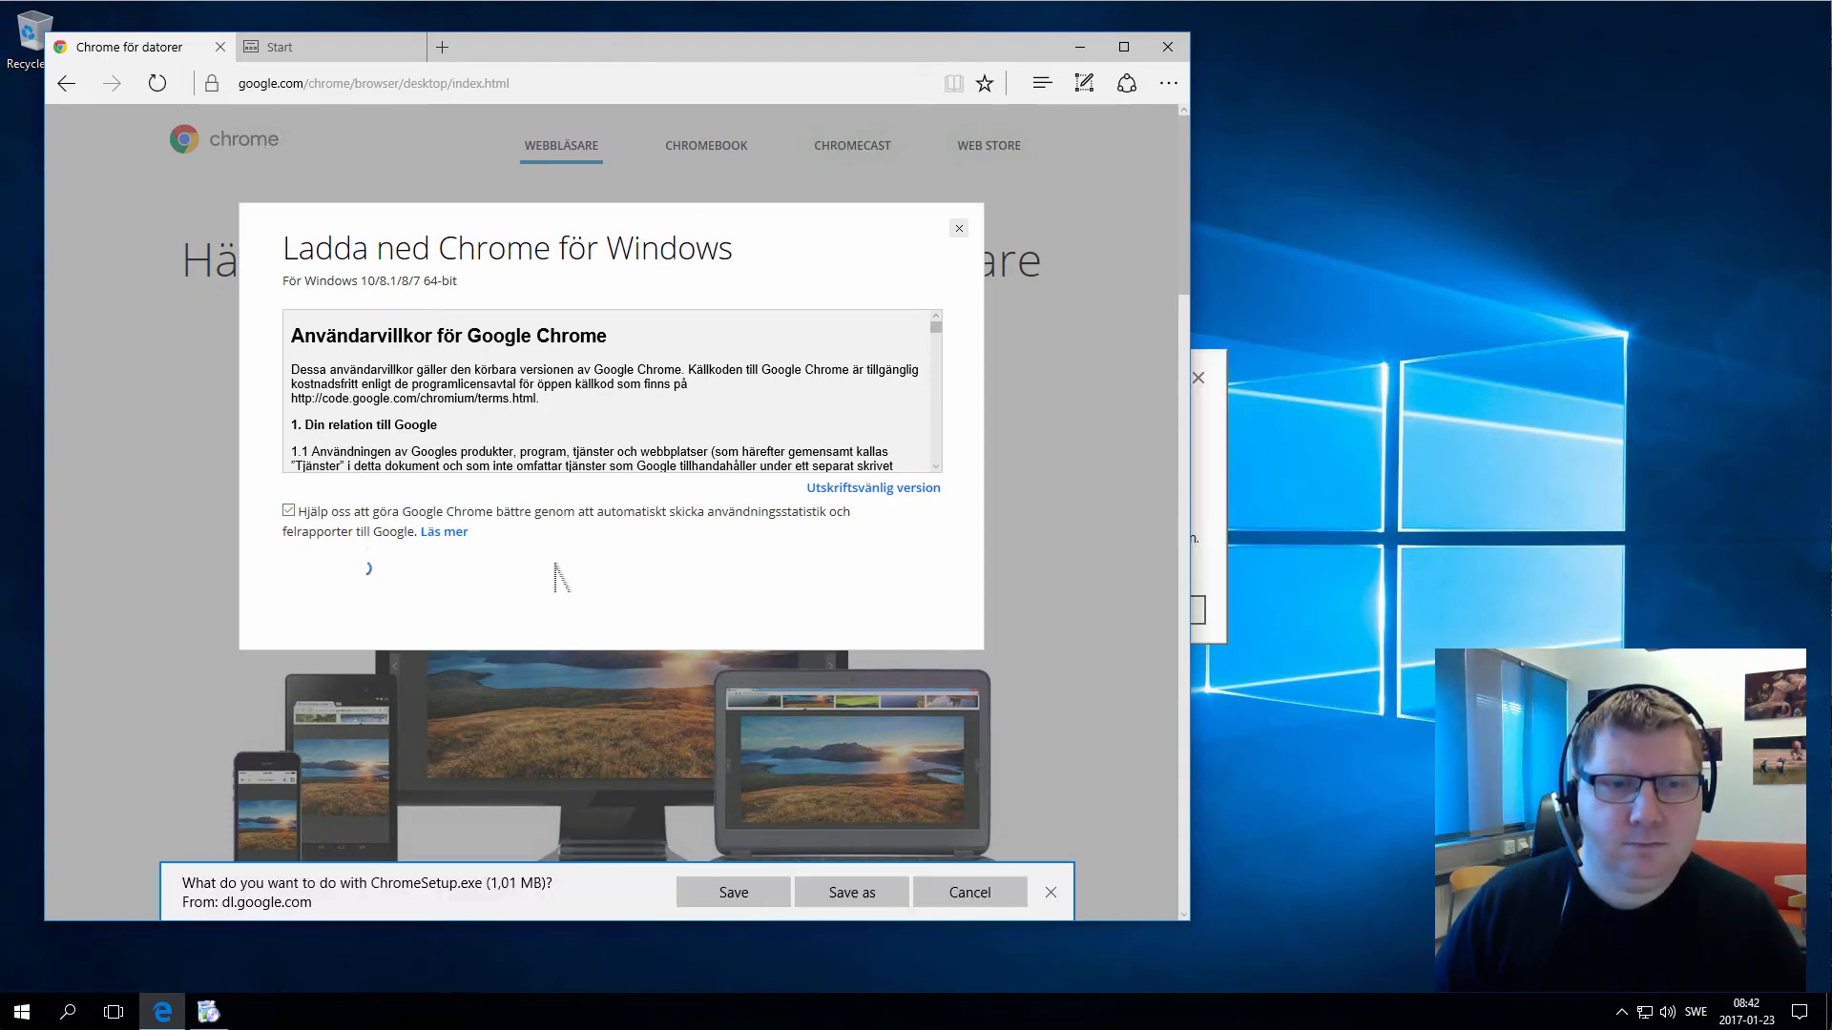
Save and run ChromeSetup.exe, approve the Google Update Setup permission prompt, then close Edge
click(732, 891)
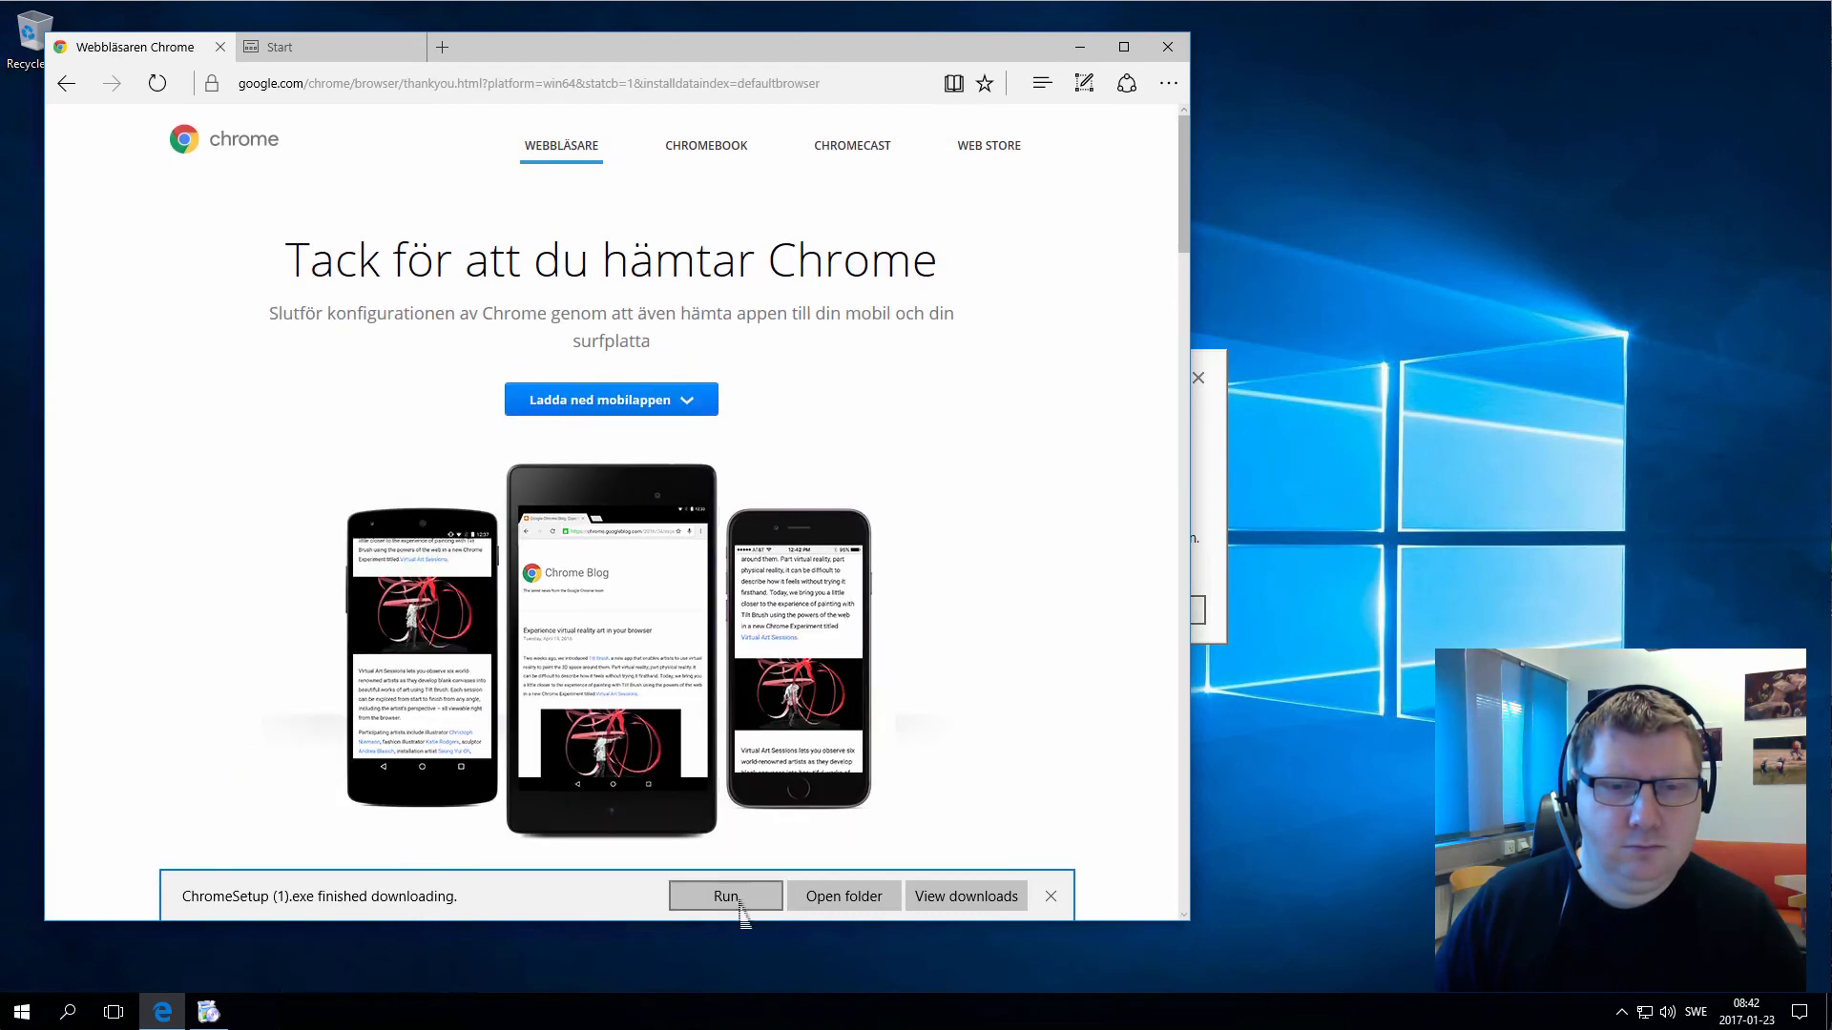
click(737, 896)
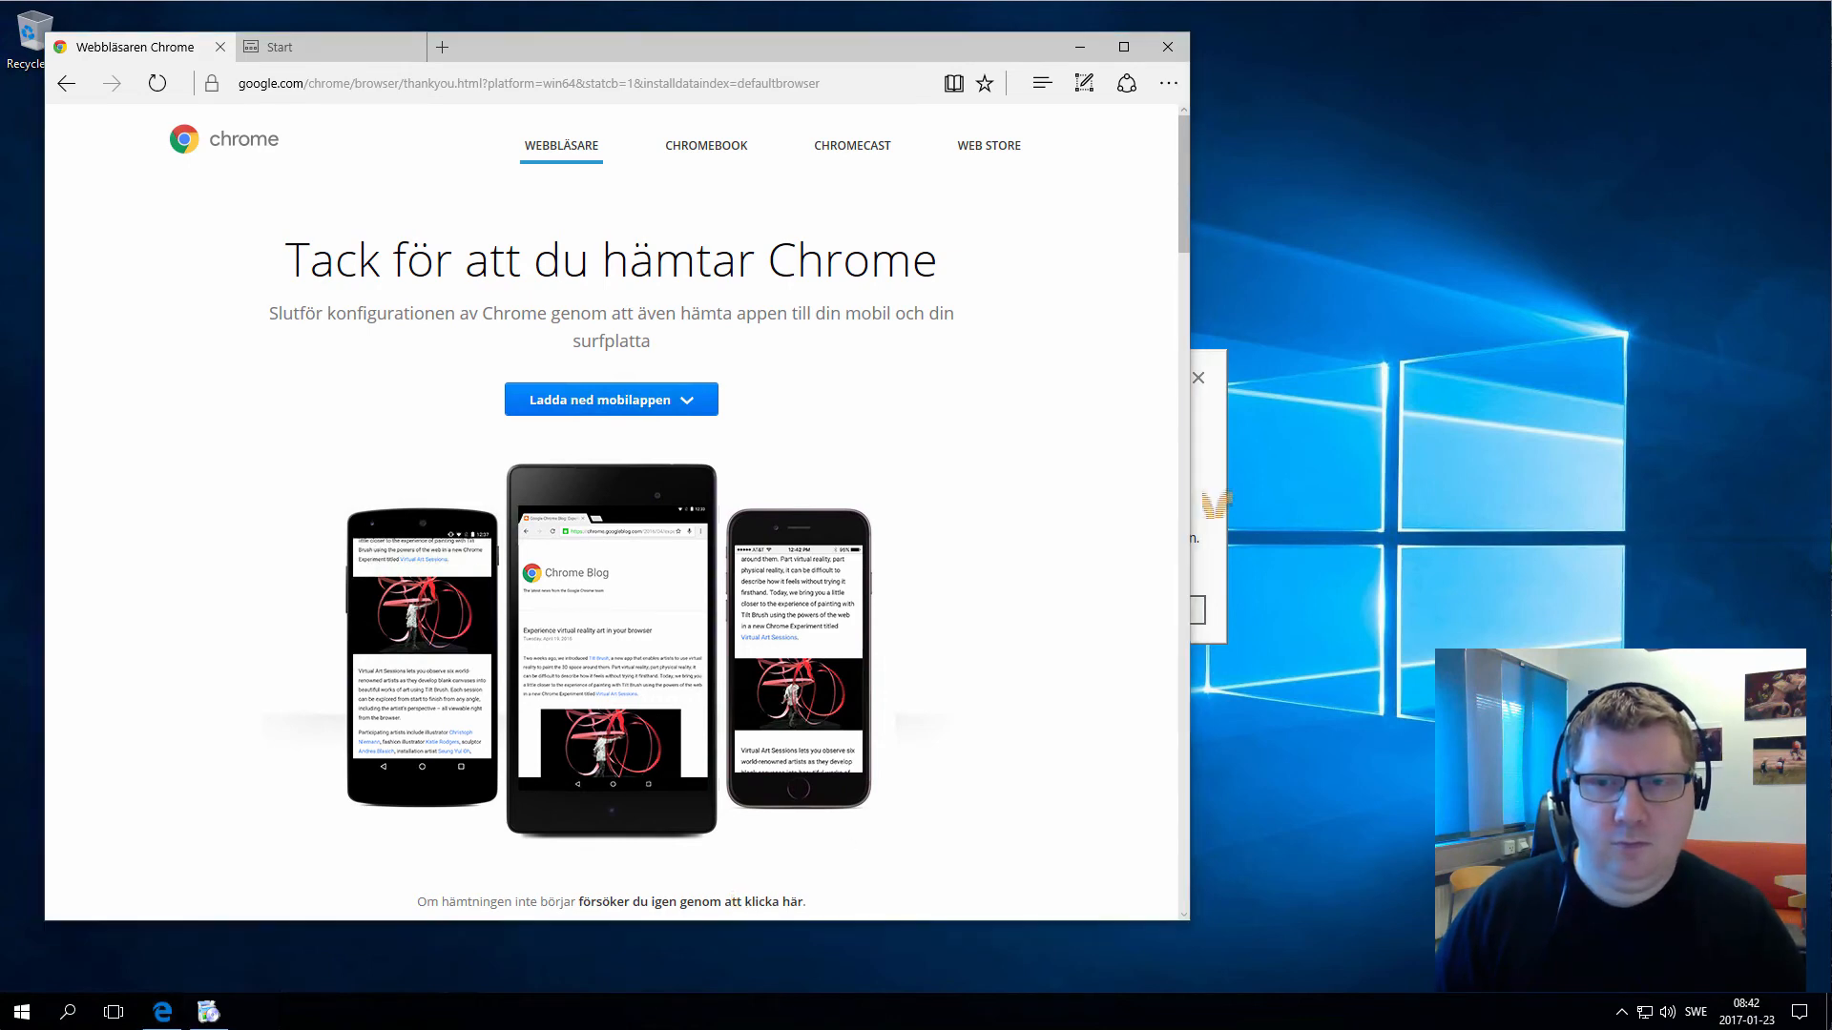
click(1171, 609)
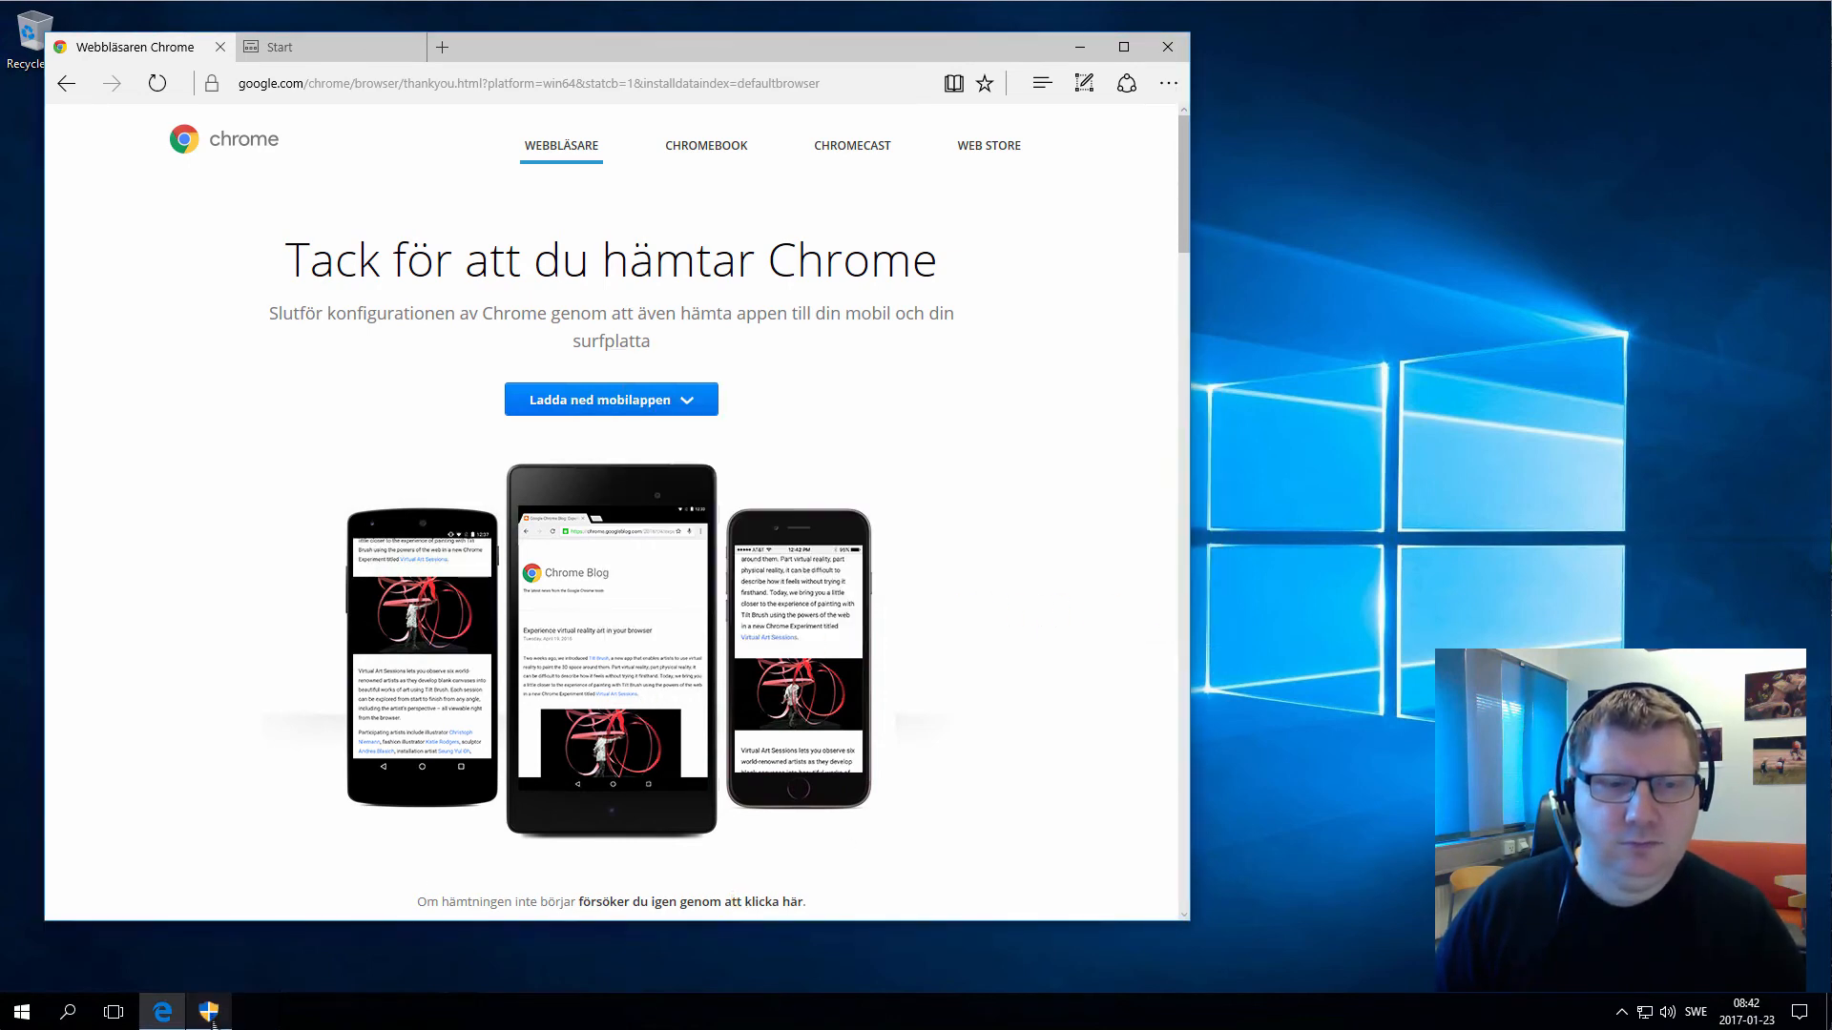
click(208, 1011)
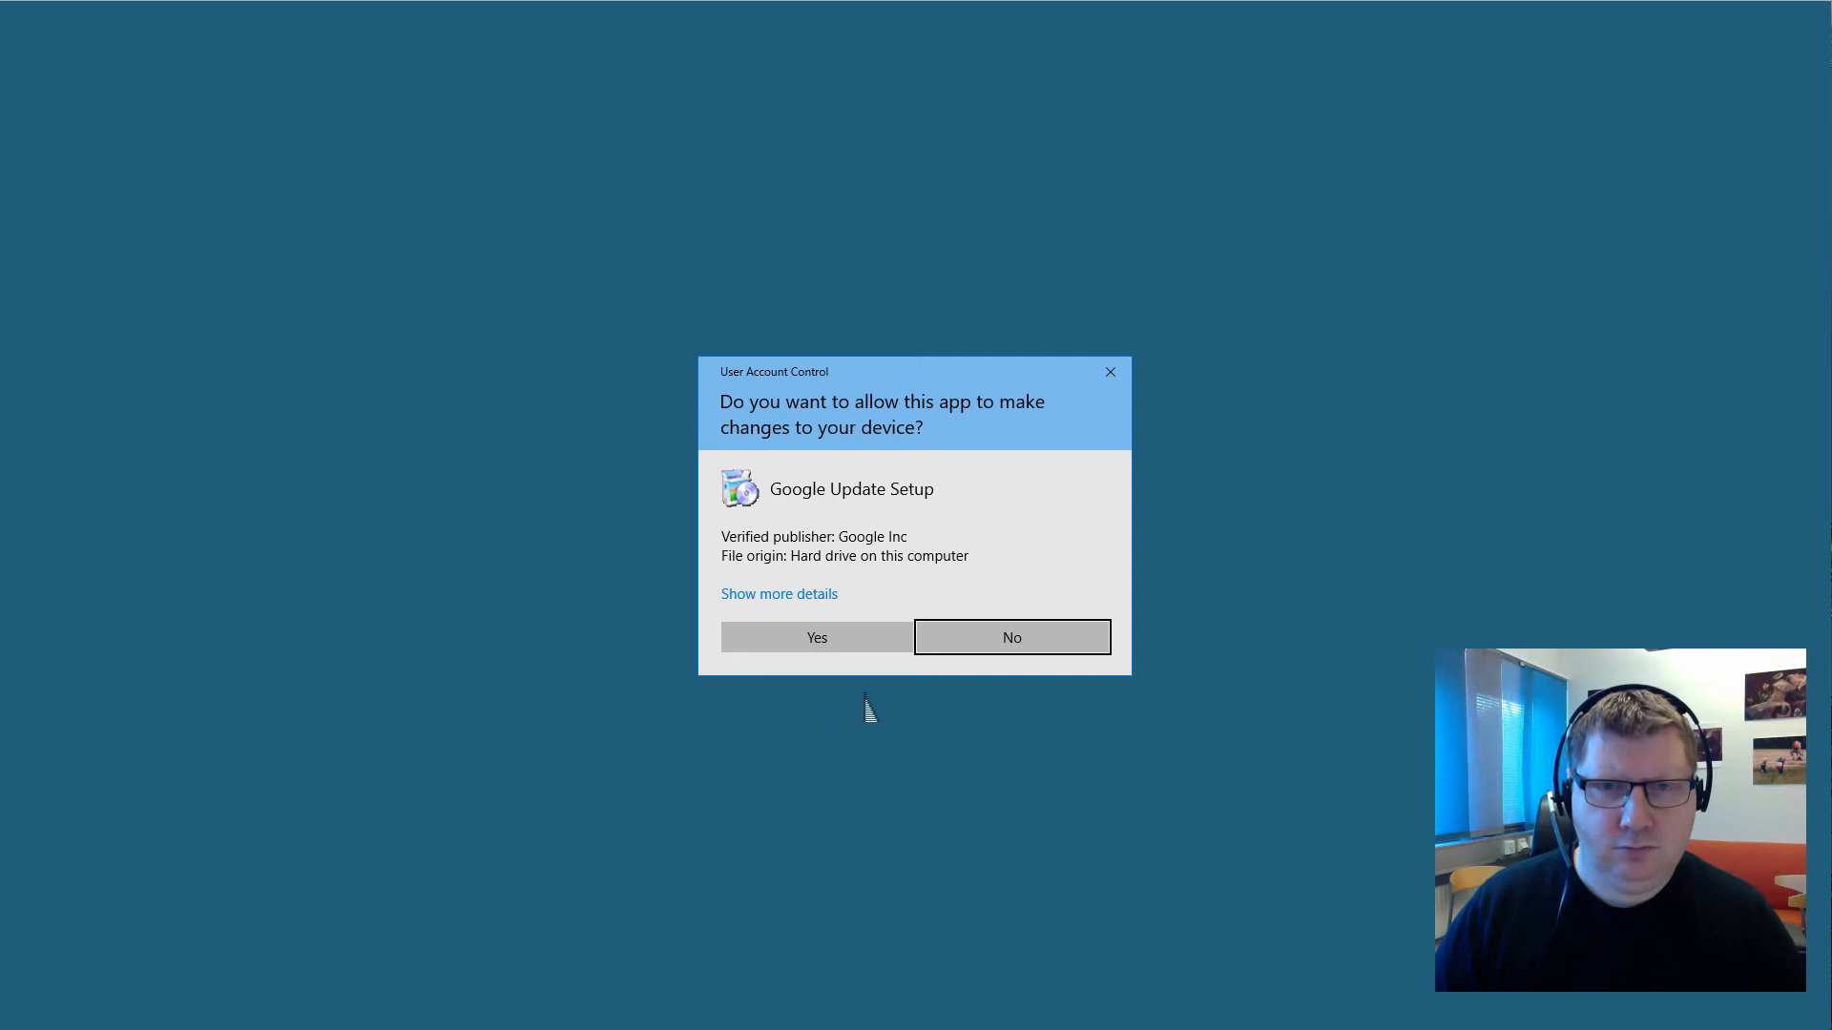
click(828, 637)
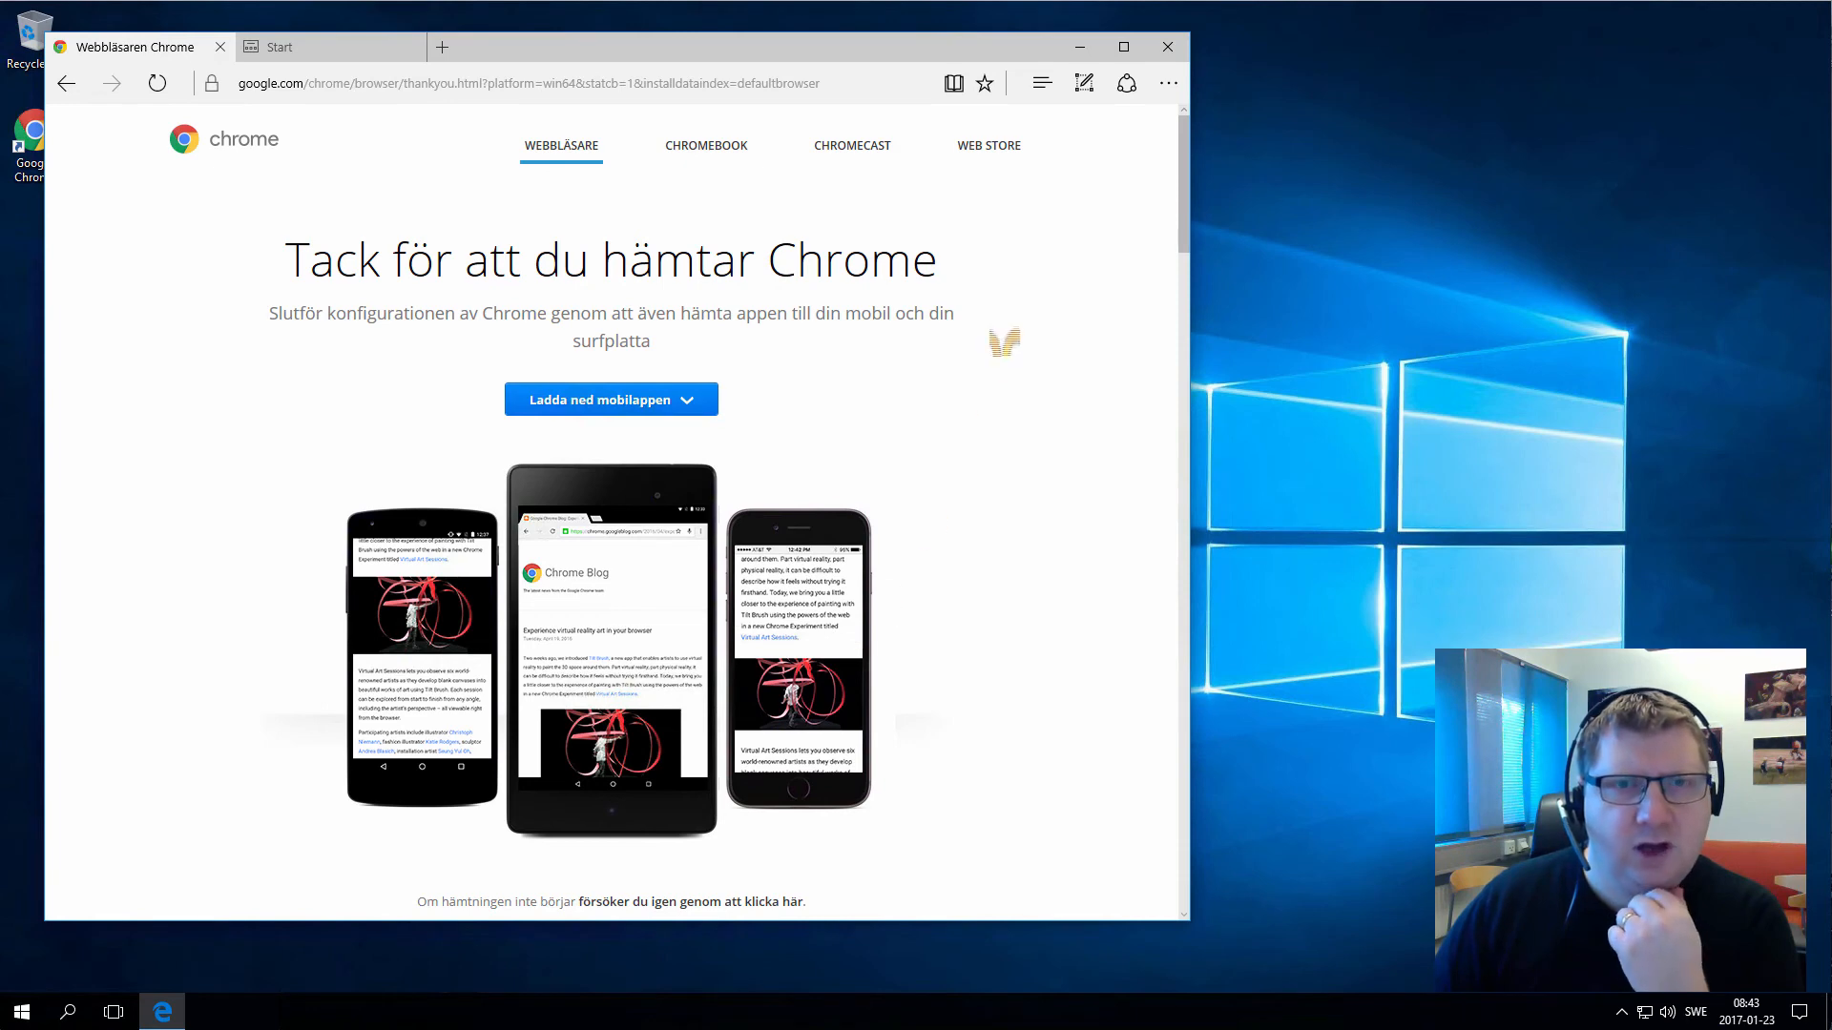
scroll(611, 515, down, 1)
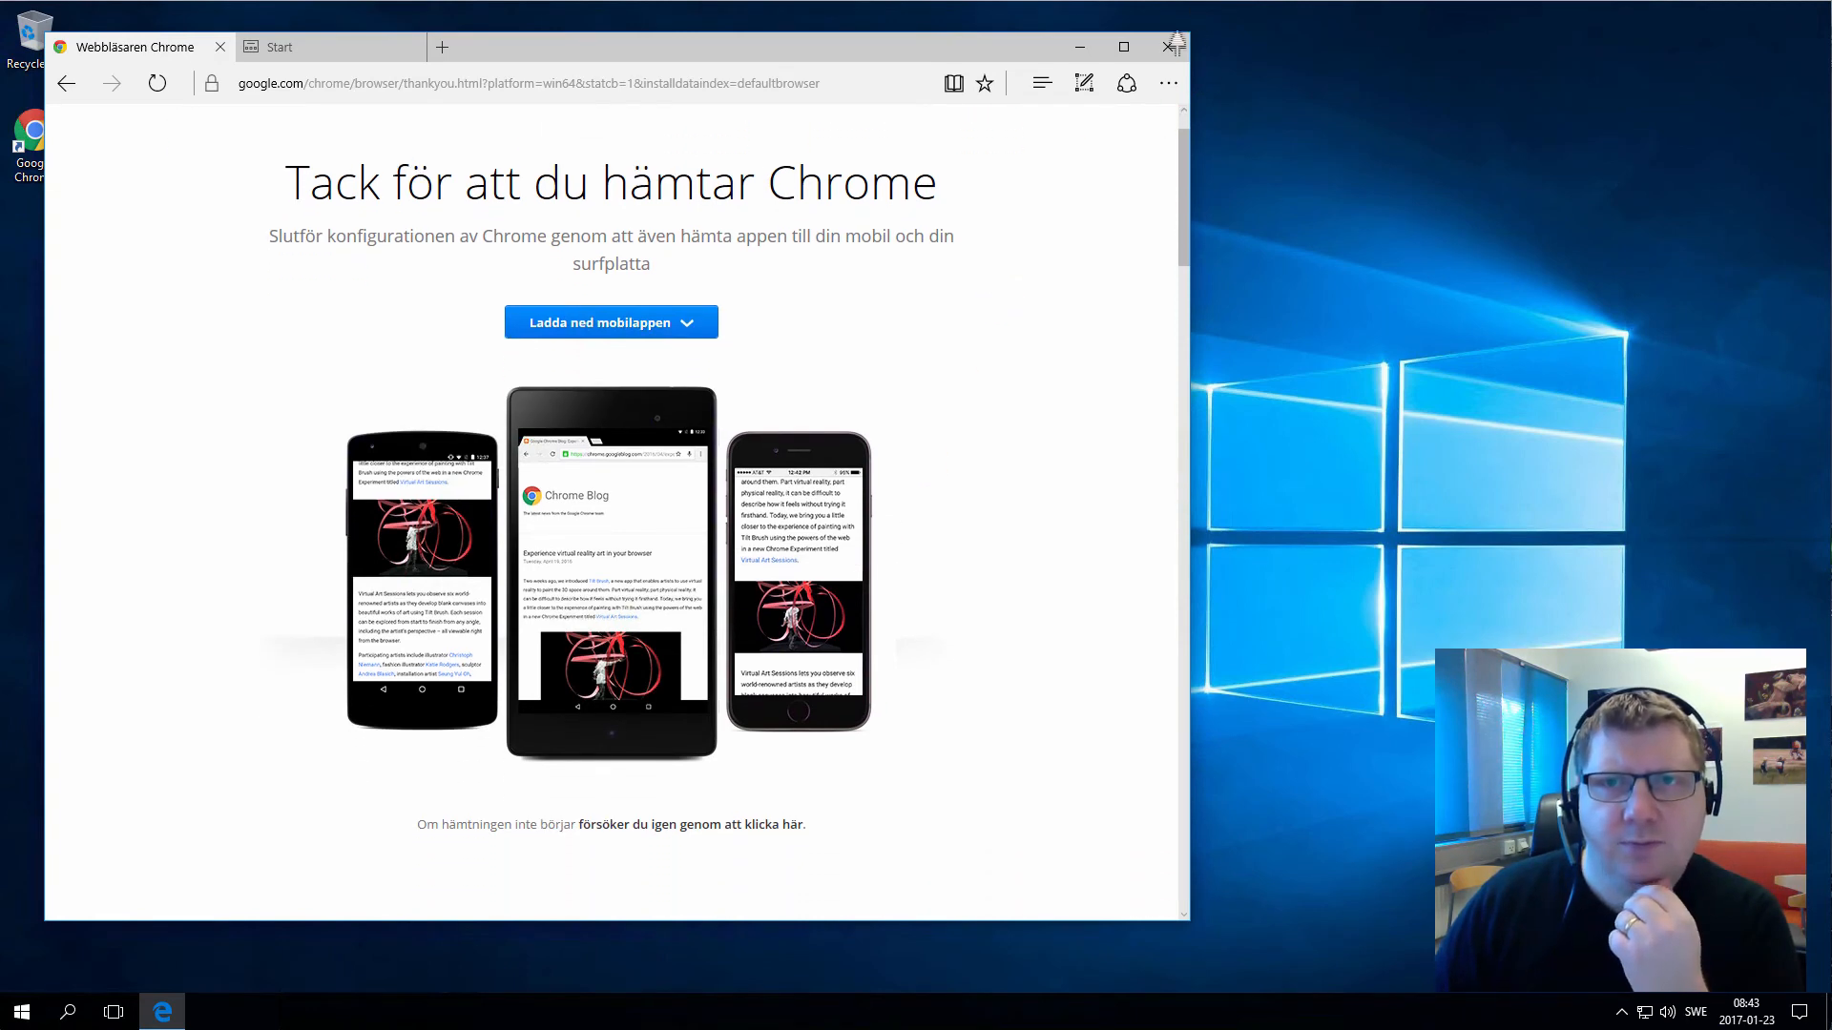
click(1179, 53)
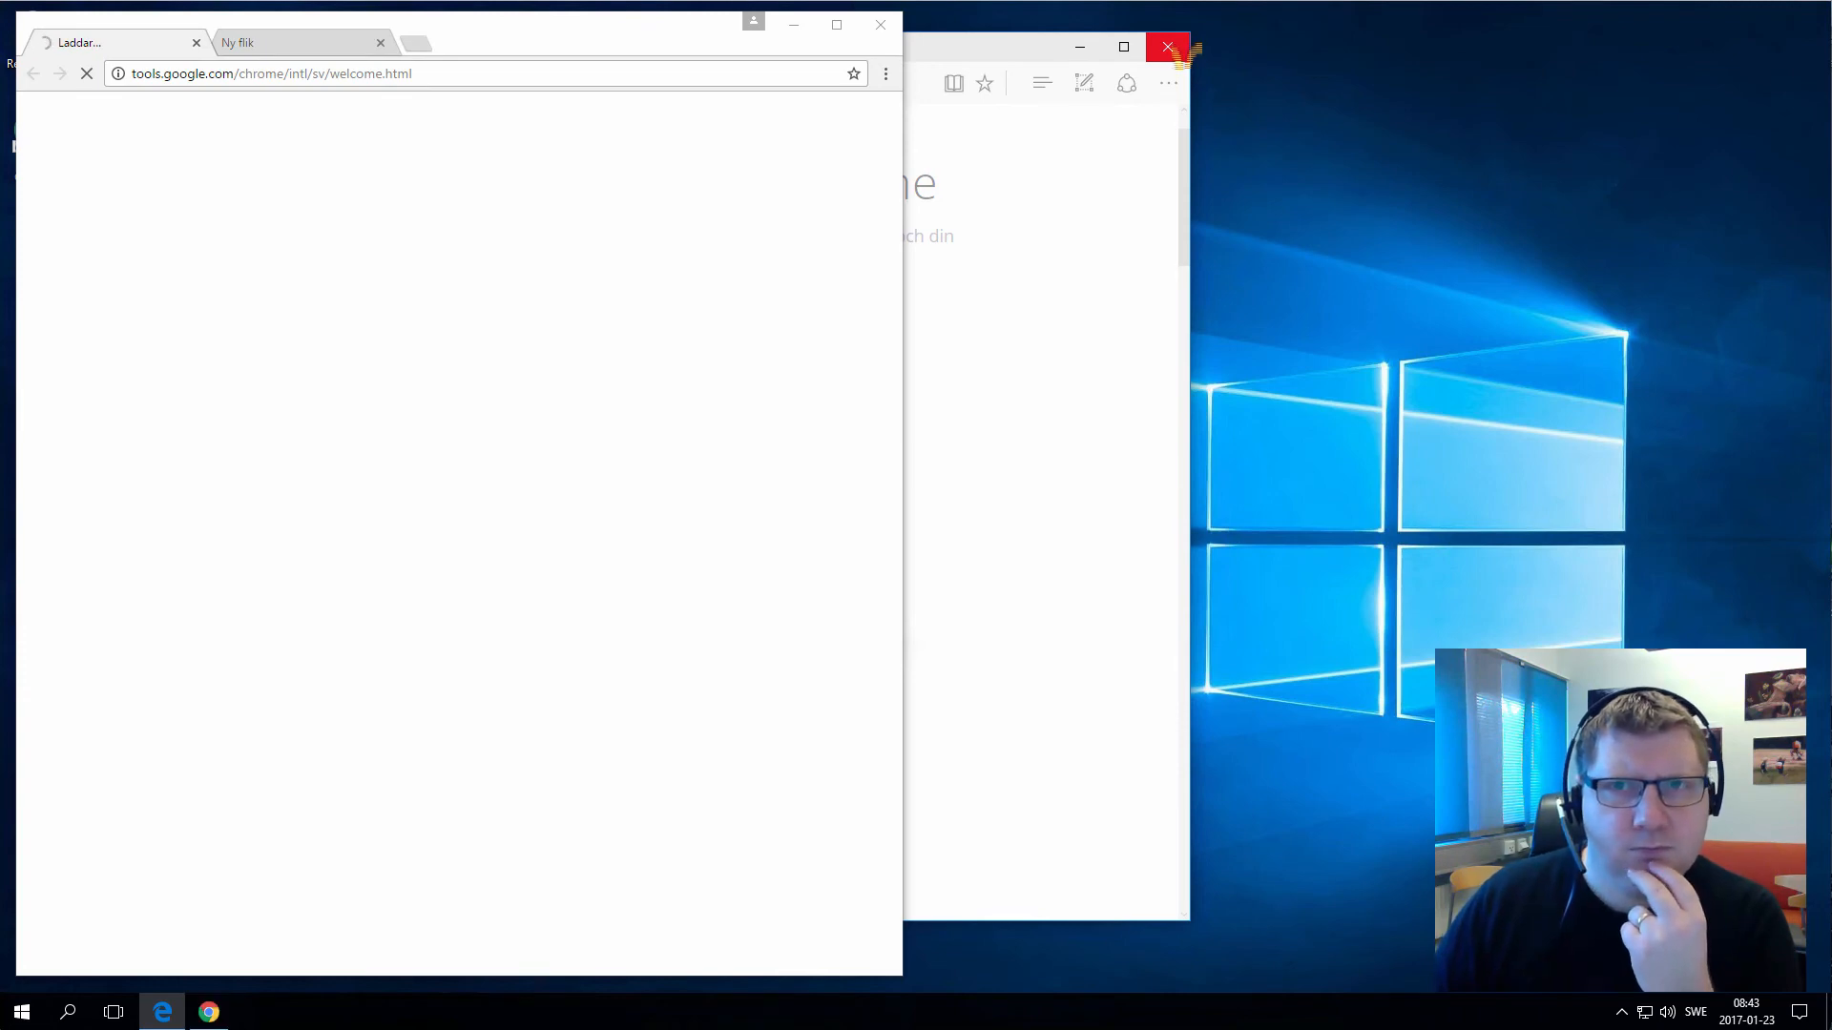
Close Edge with all its tabs and browse Chrome to coursepress.lnu.se
right_click(162, 1011)
click(124, 973)
click(570, 532)
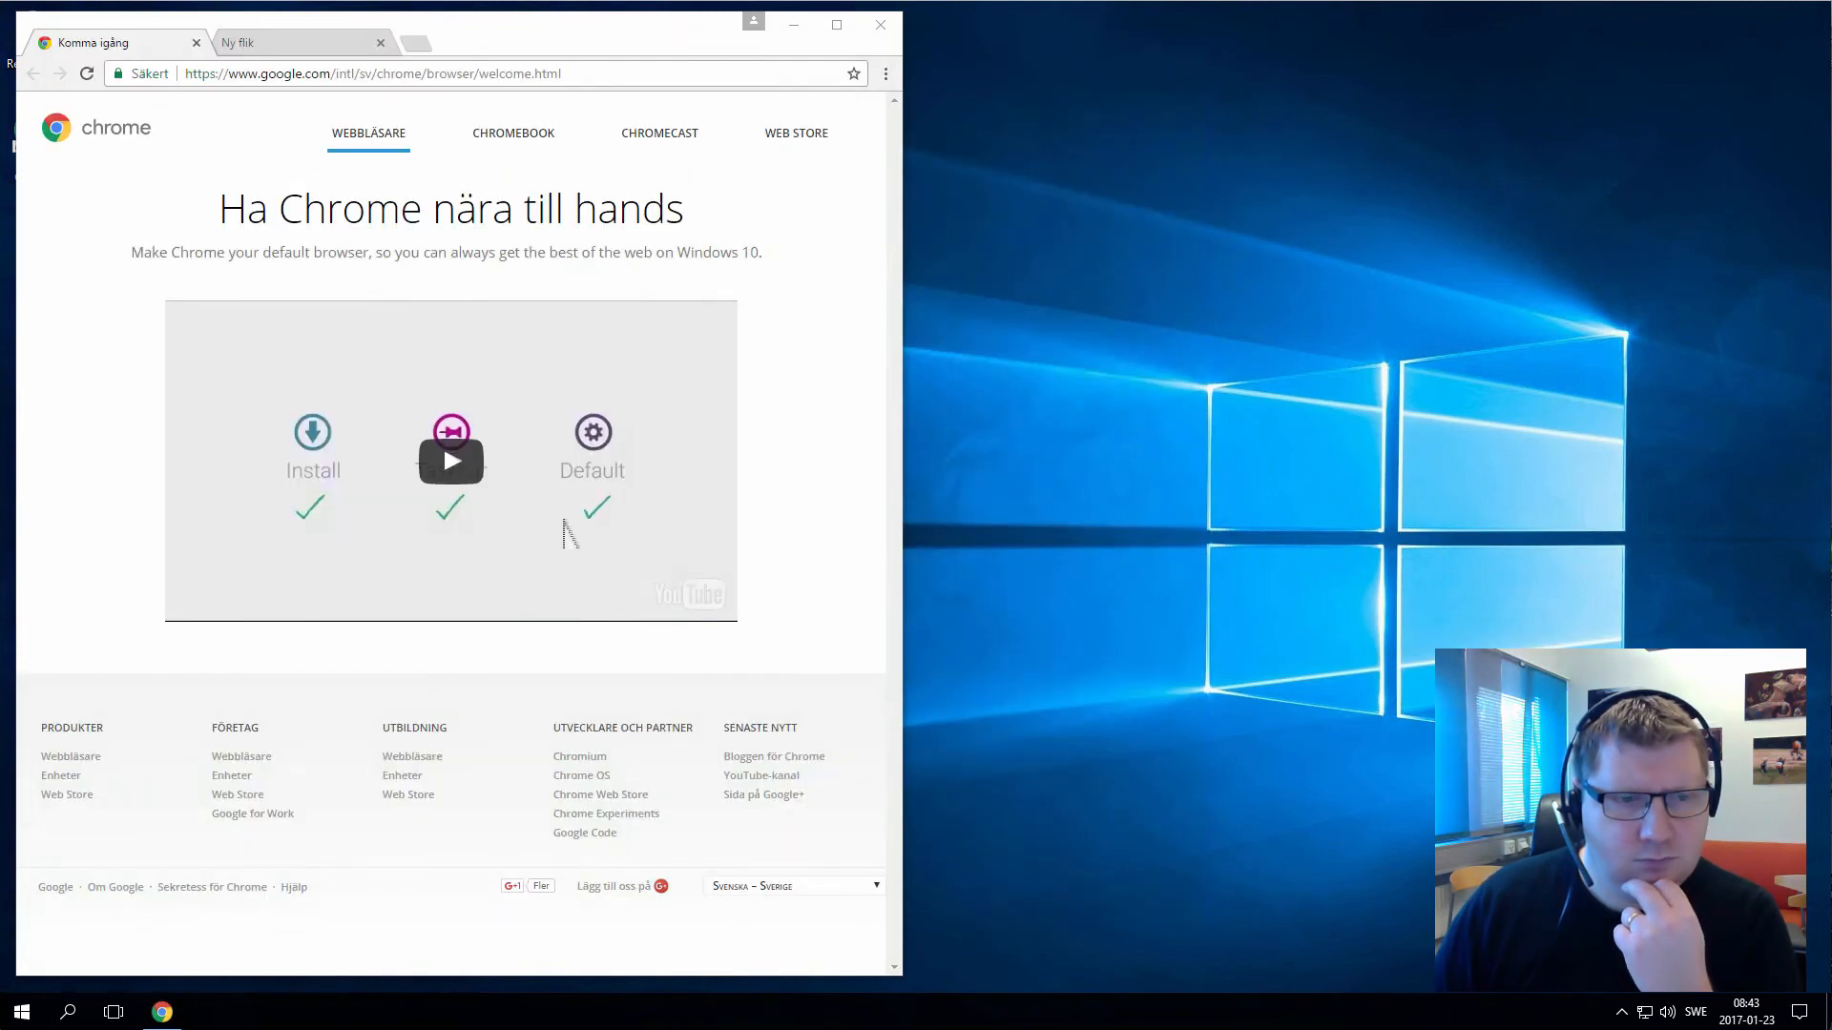
drag(740, 53, 912, 59)
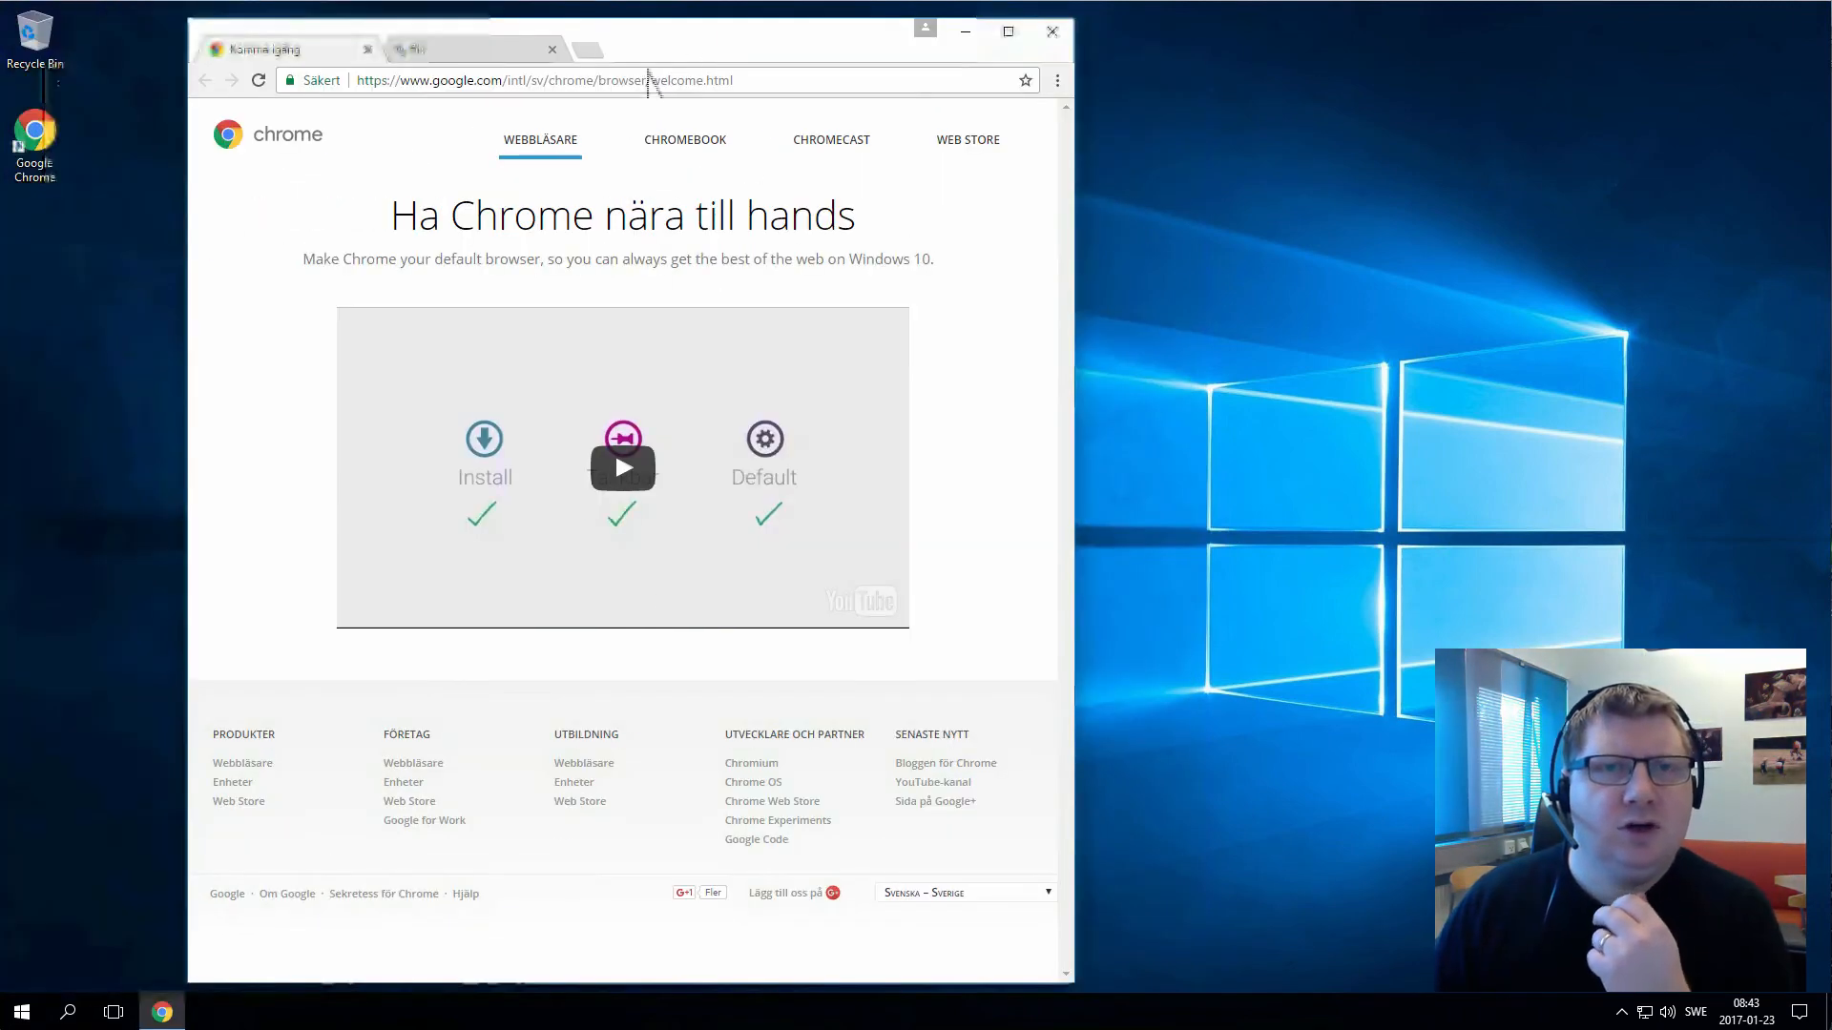
click(651, 80)
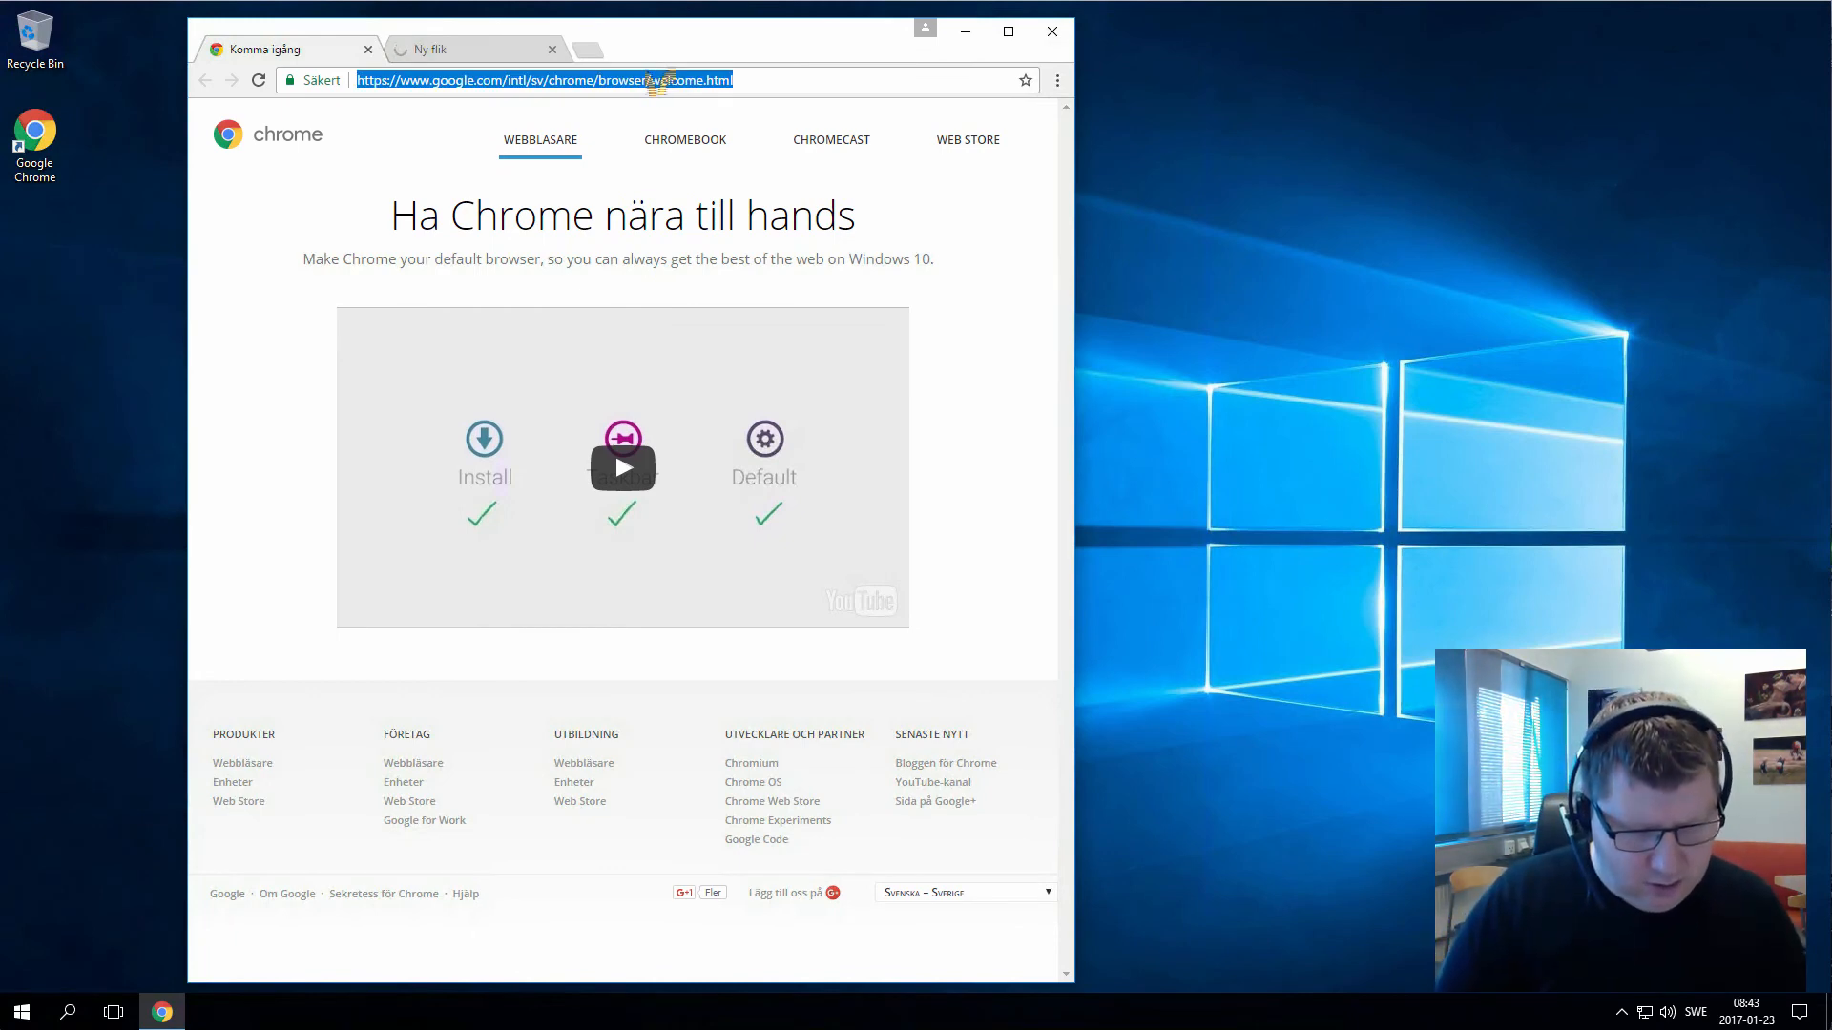
text(c)
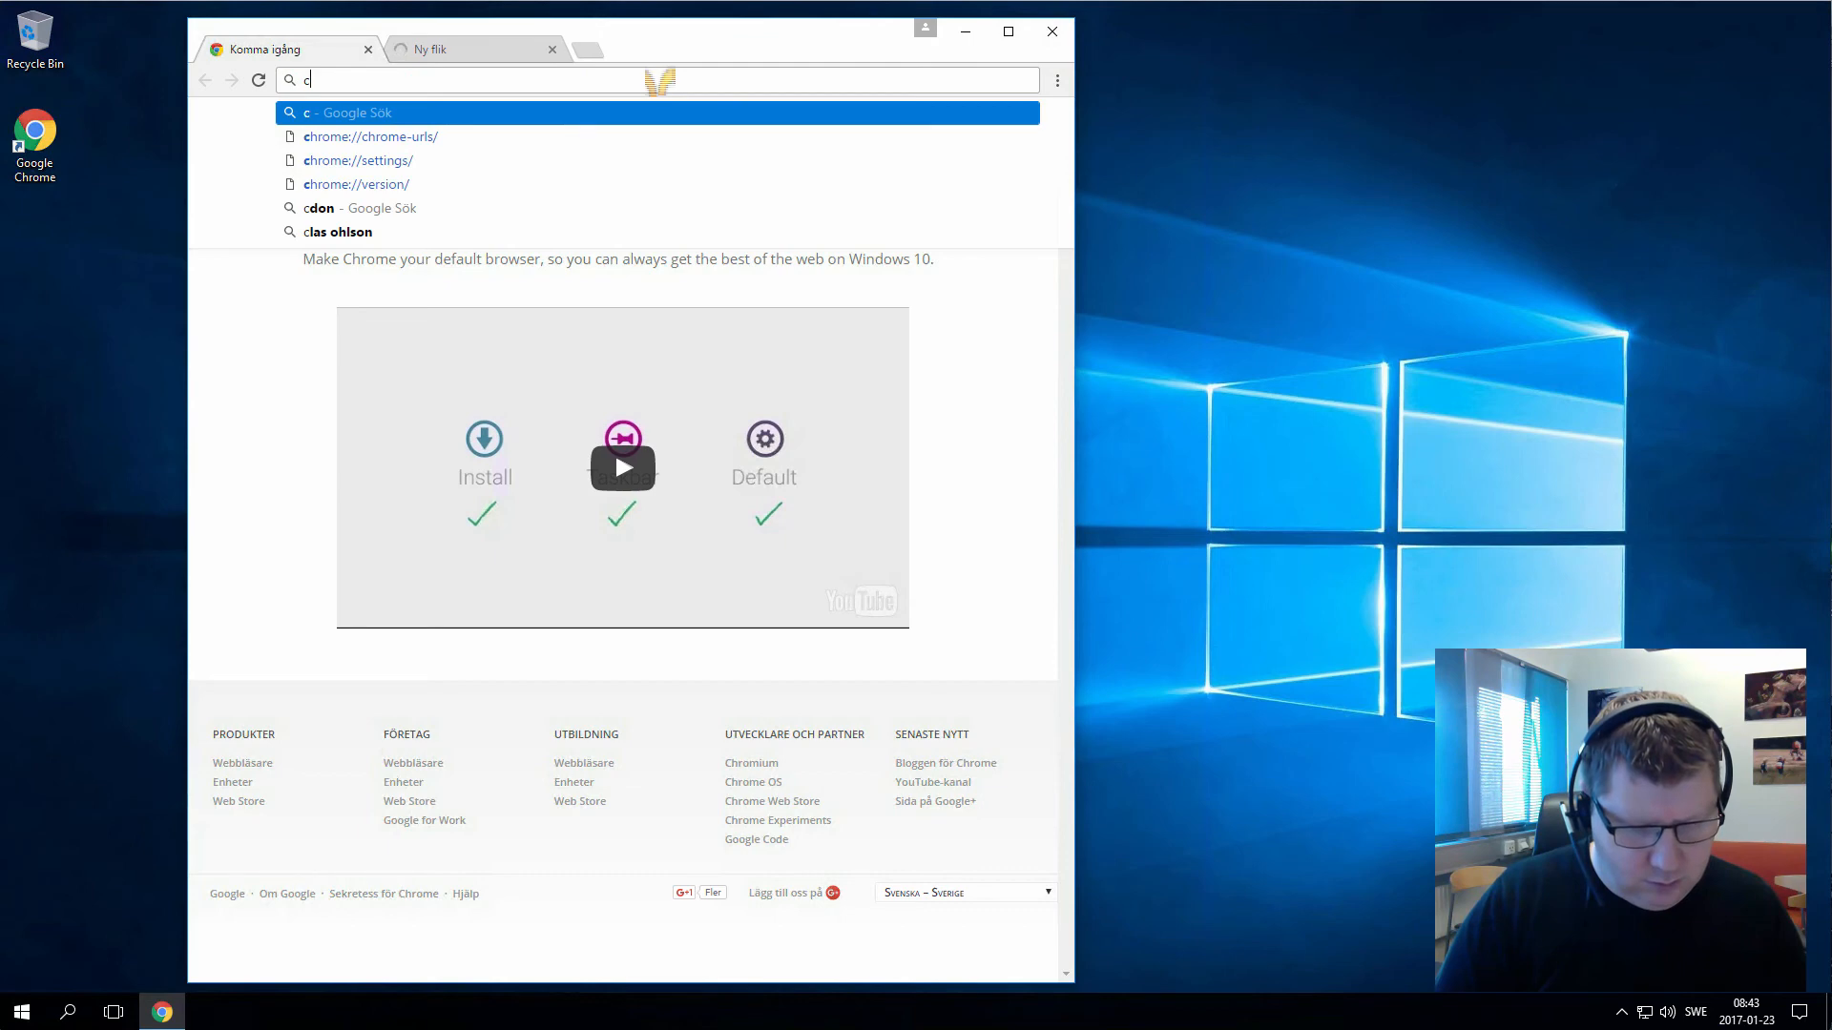
text(oursepres)
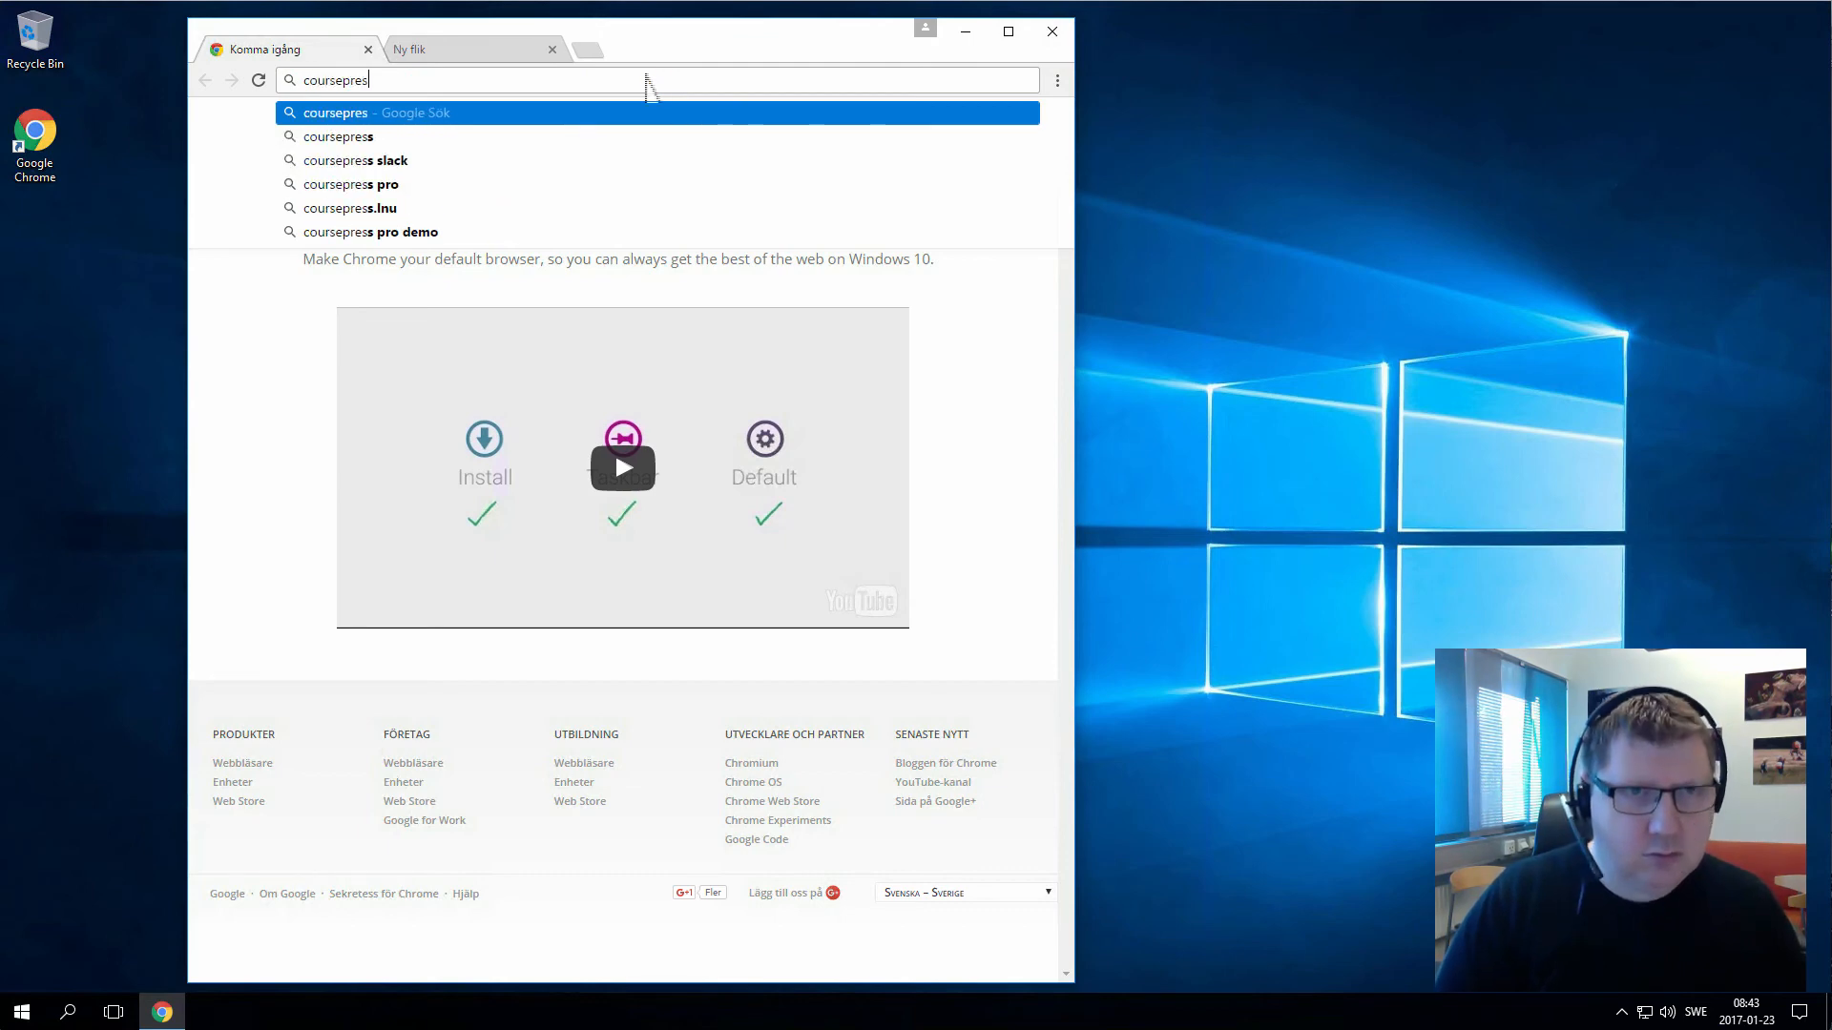
text(s.lnu.se)
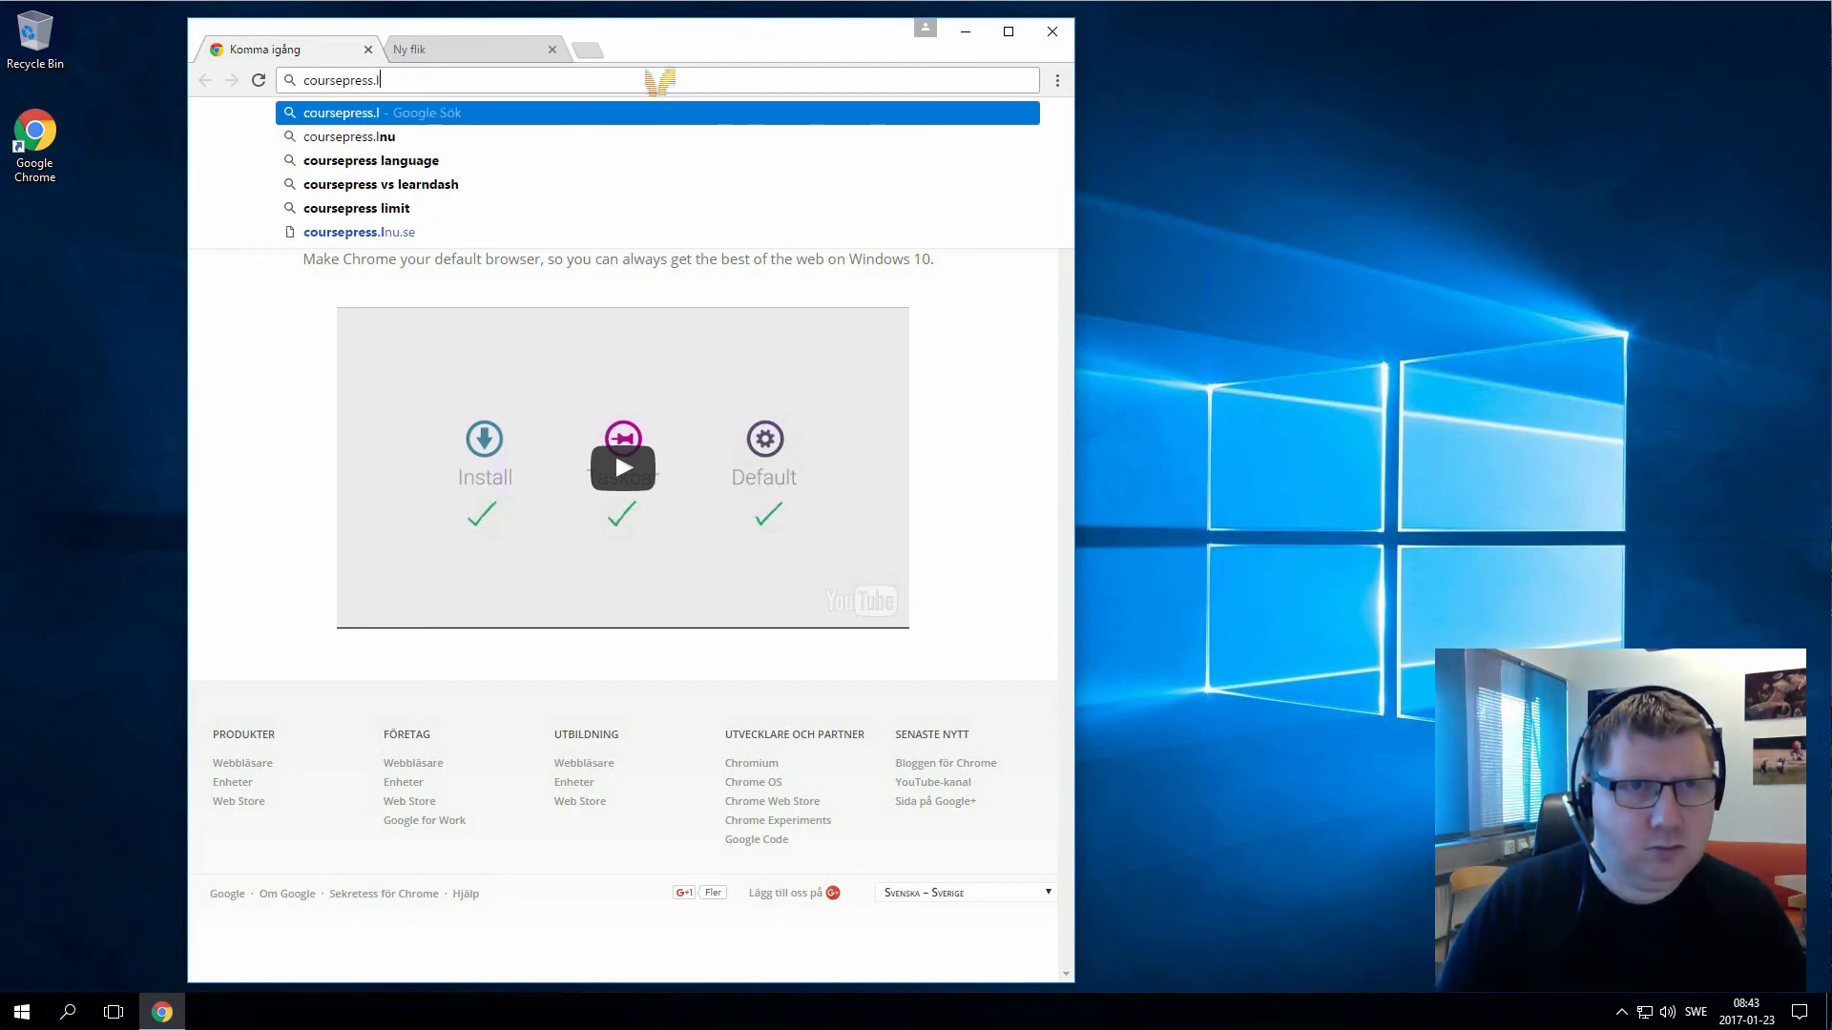
key(Return)
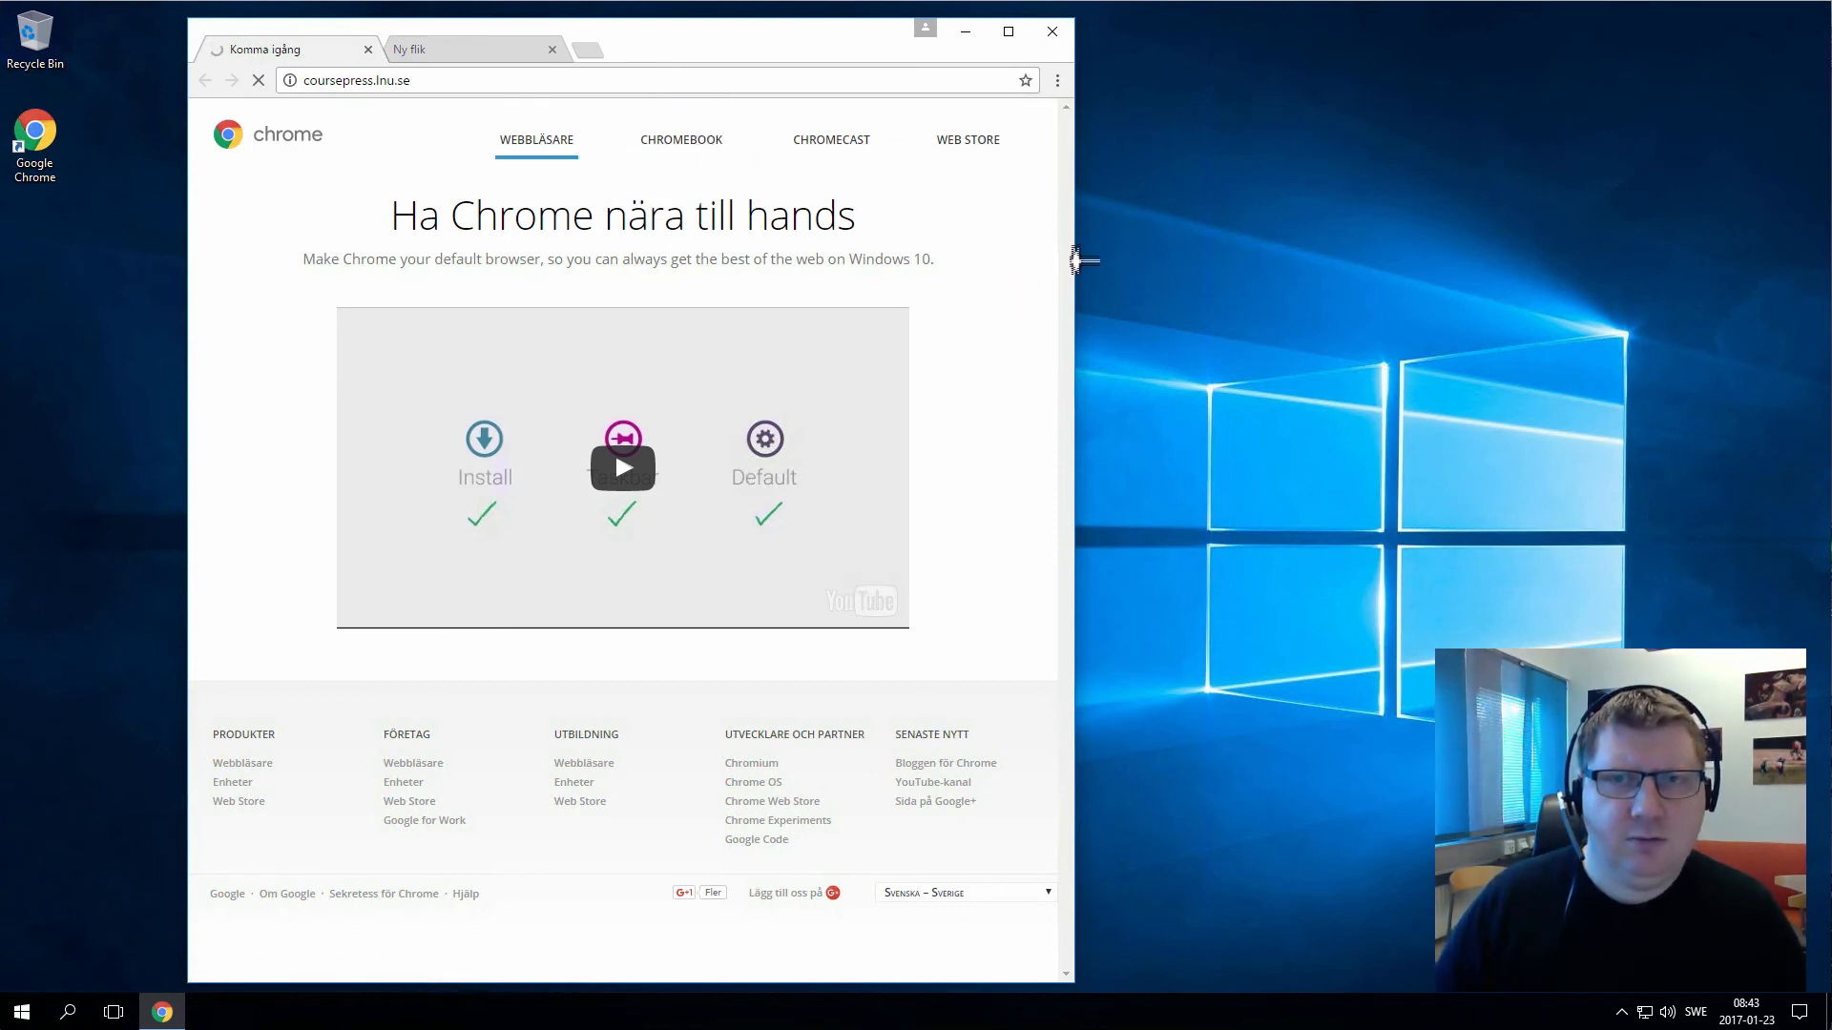
Open the Serveradministration course and load its /lab-cloud/ page
drag(1080, 259, 1428, 262)
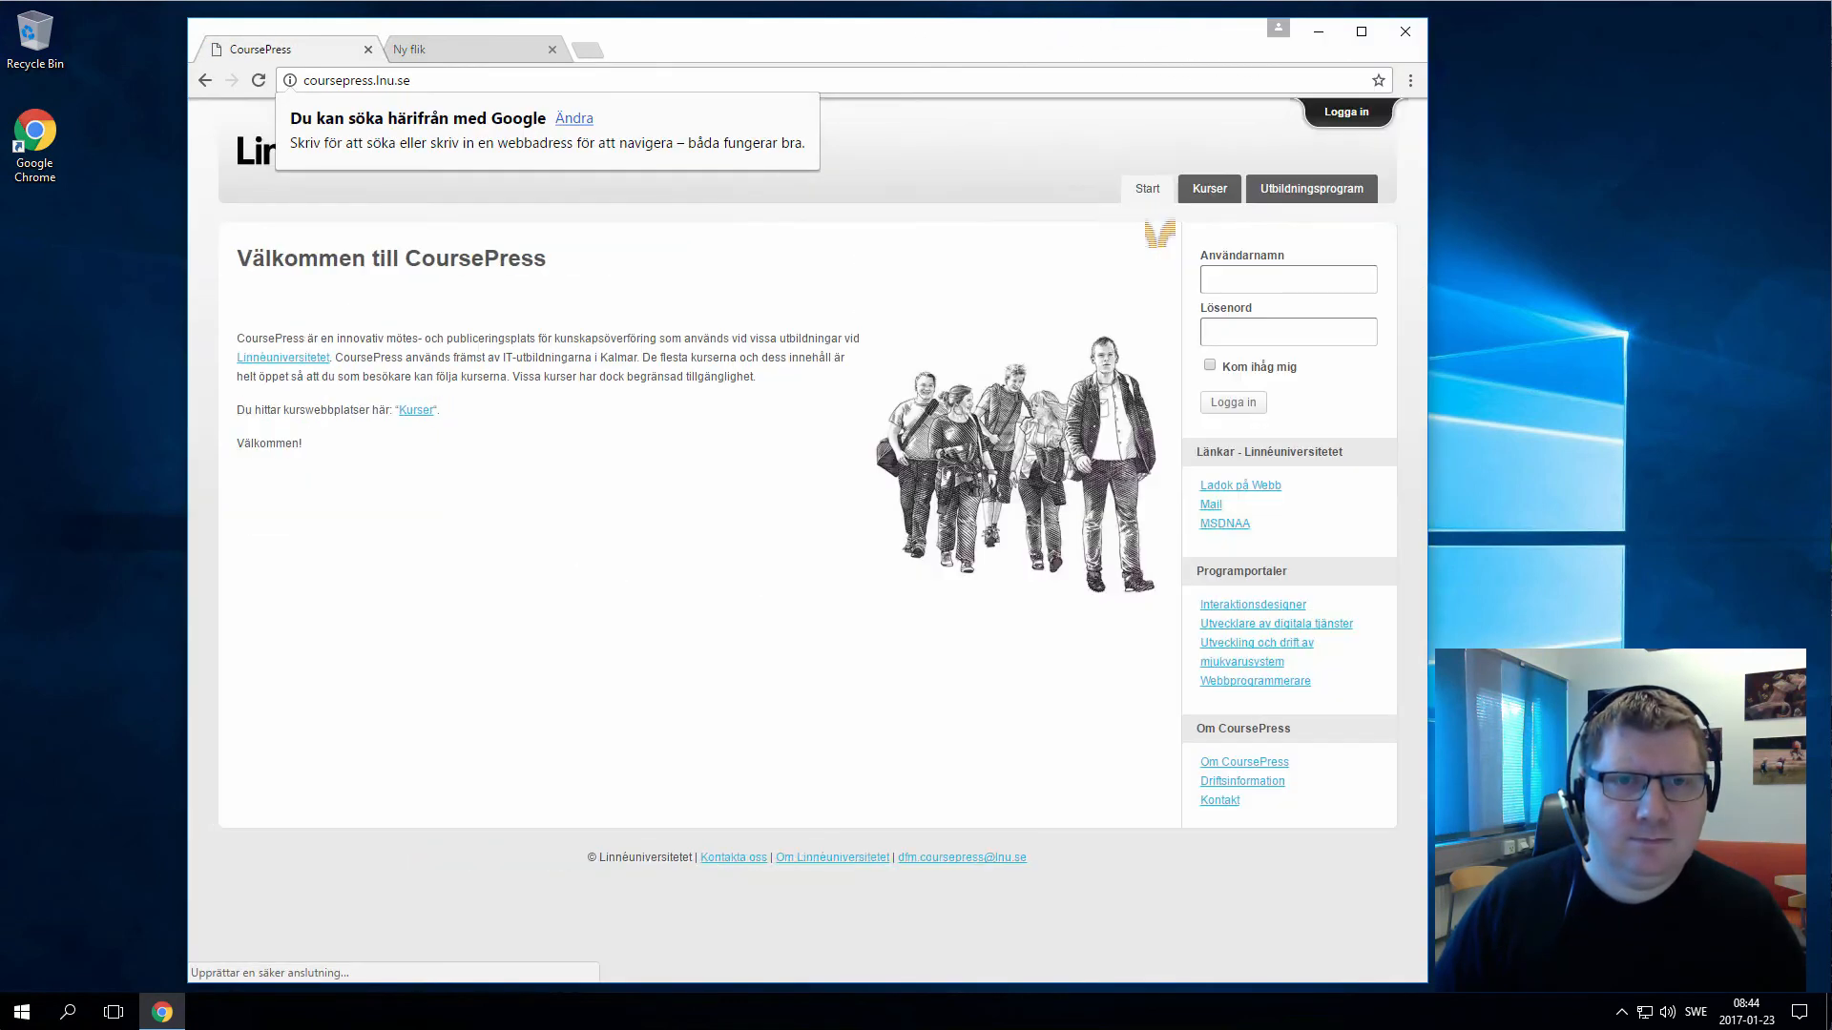
click(1221, 191)
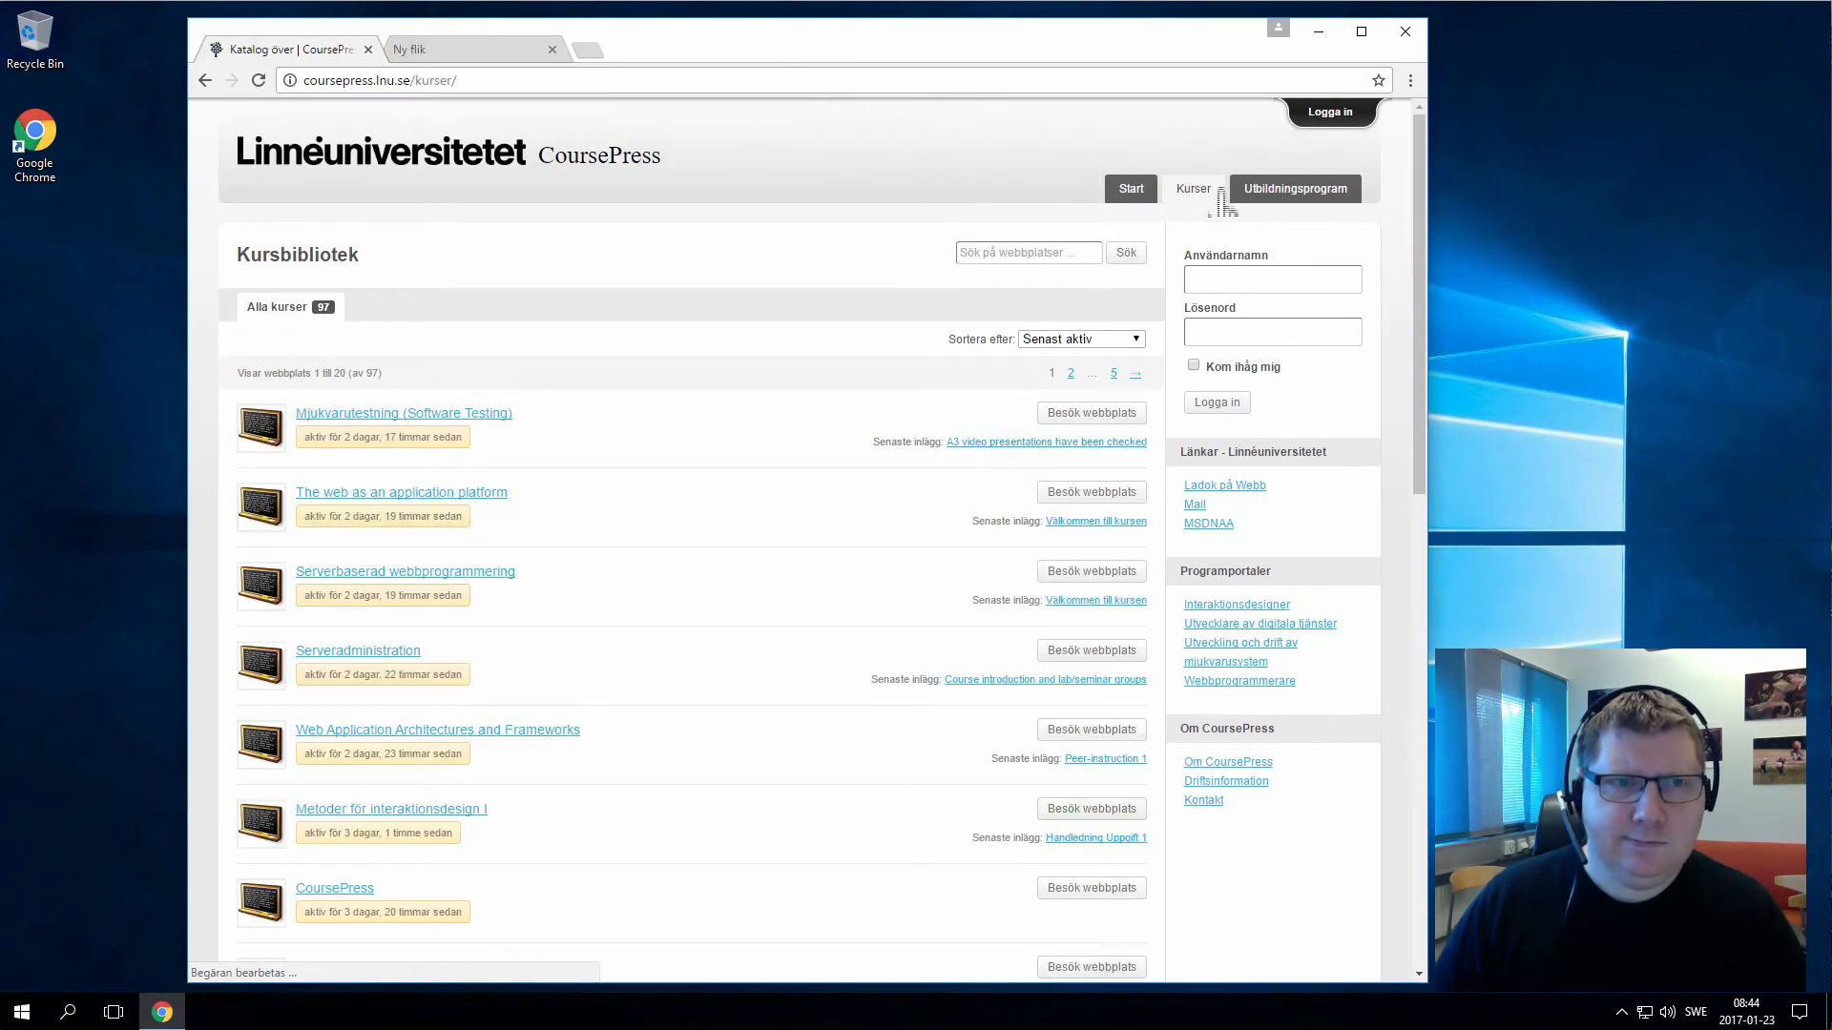
click(394, 654)
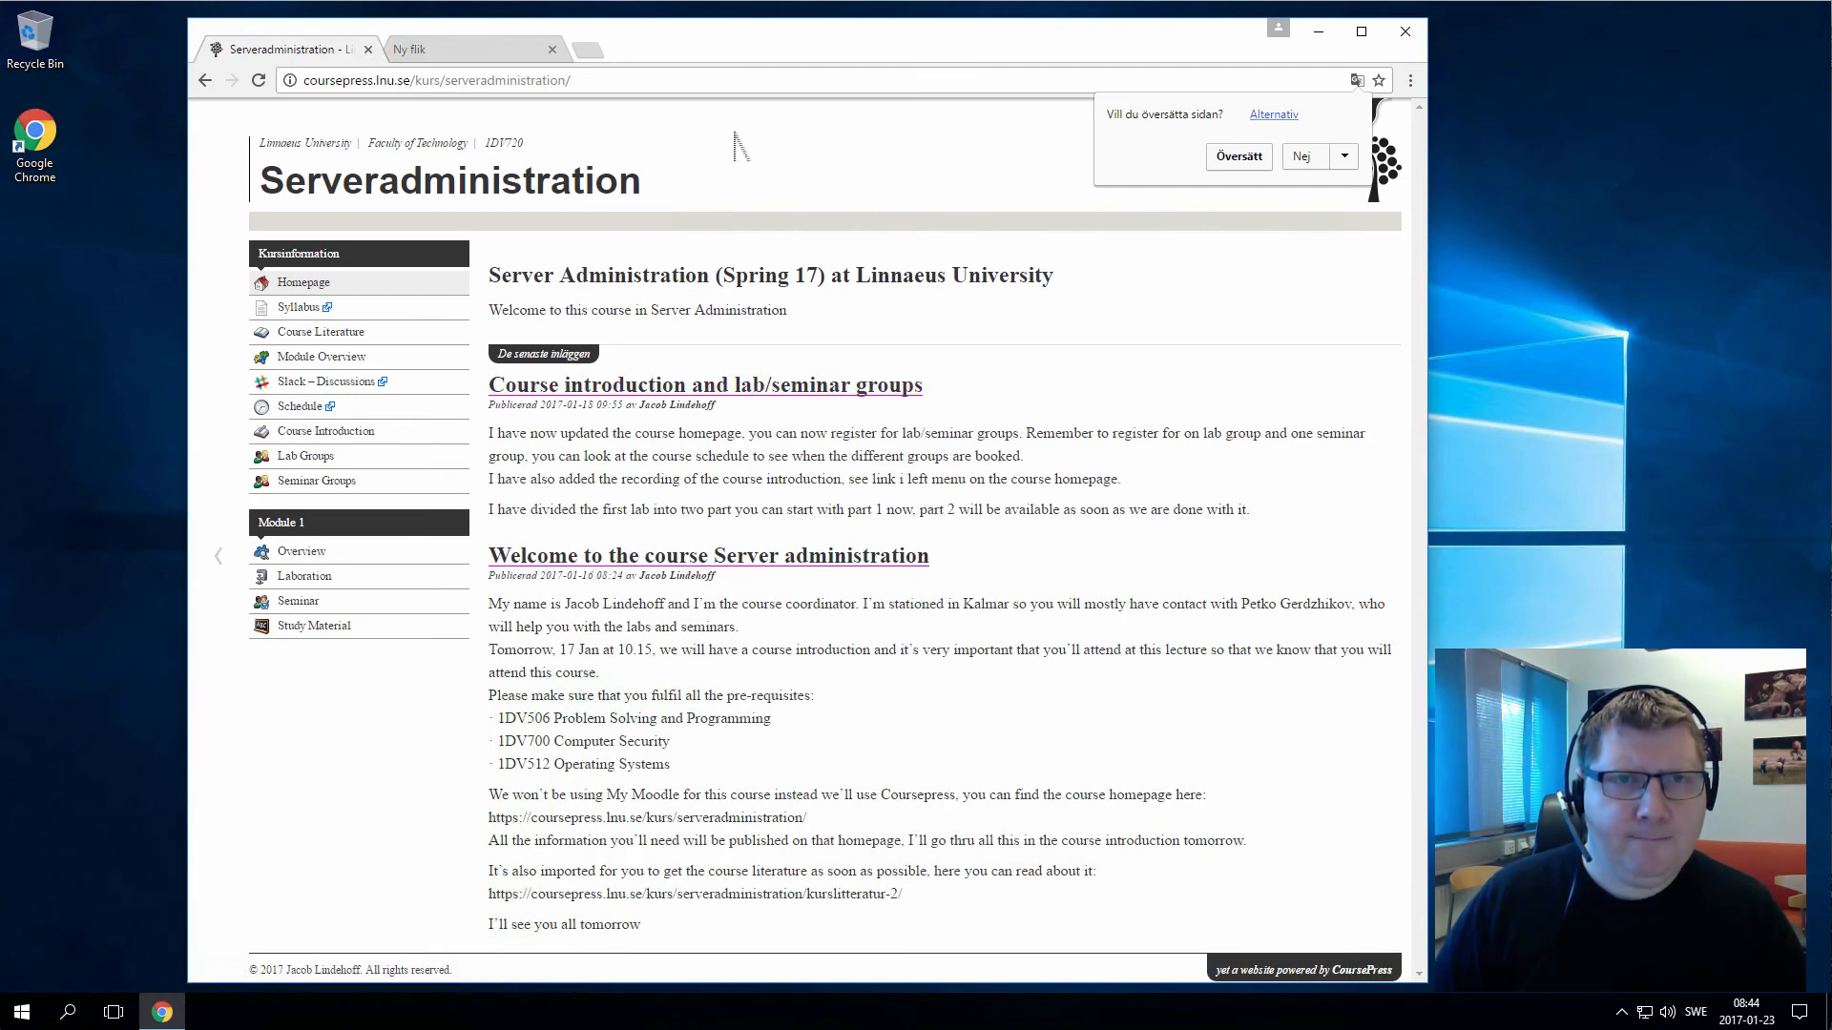
click(719, 84)
click(720, 84)
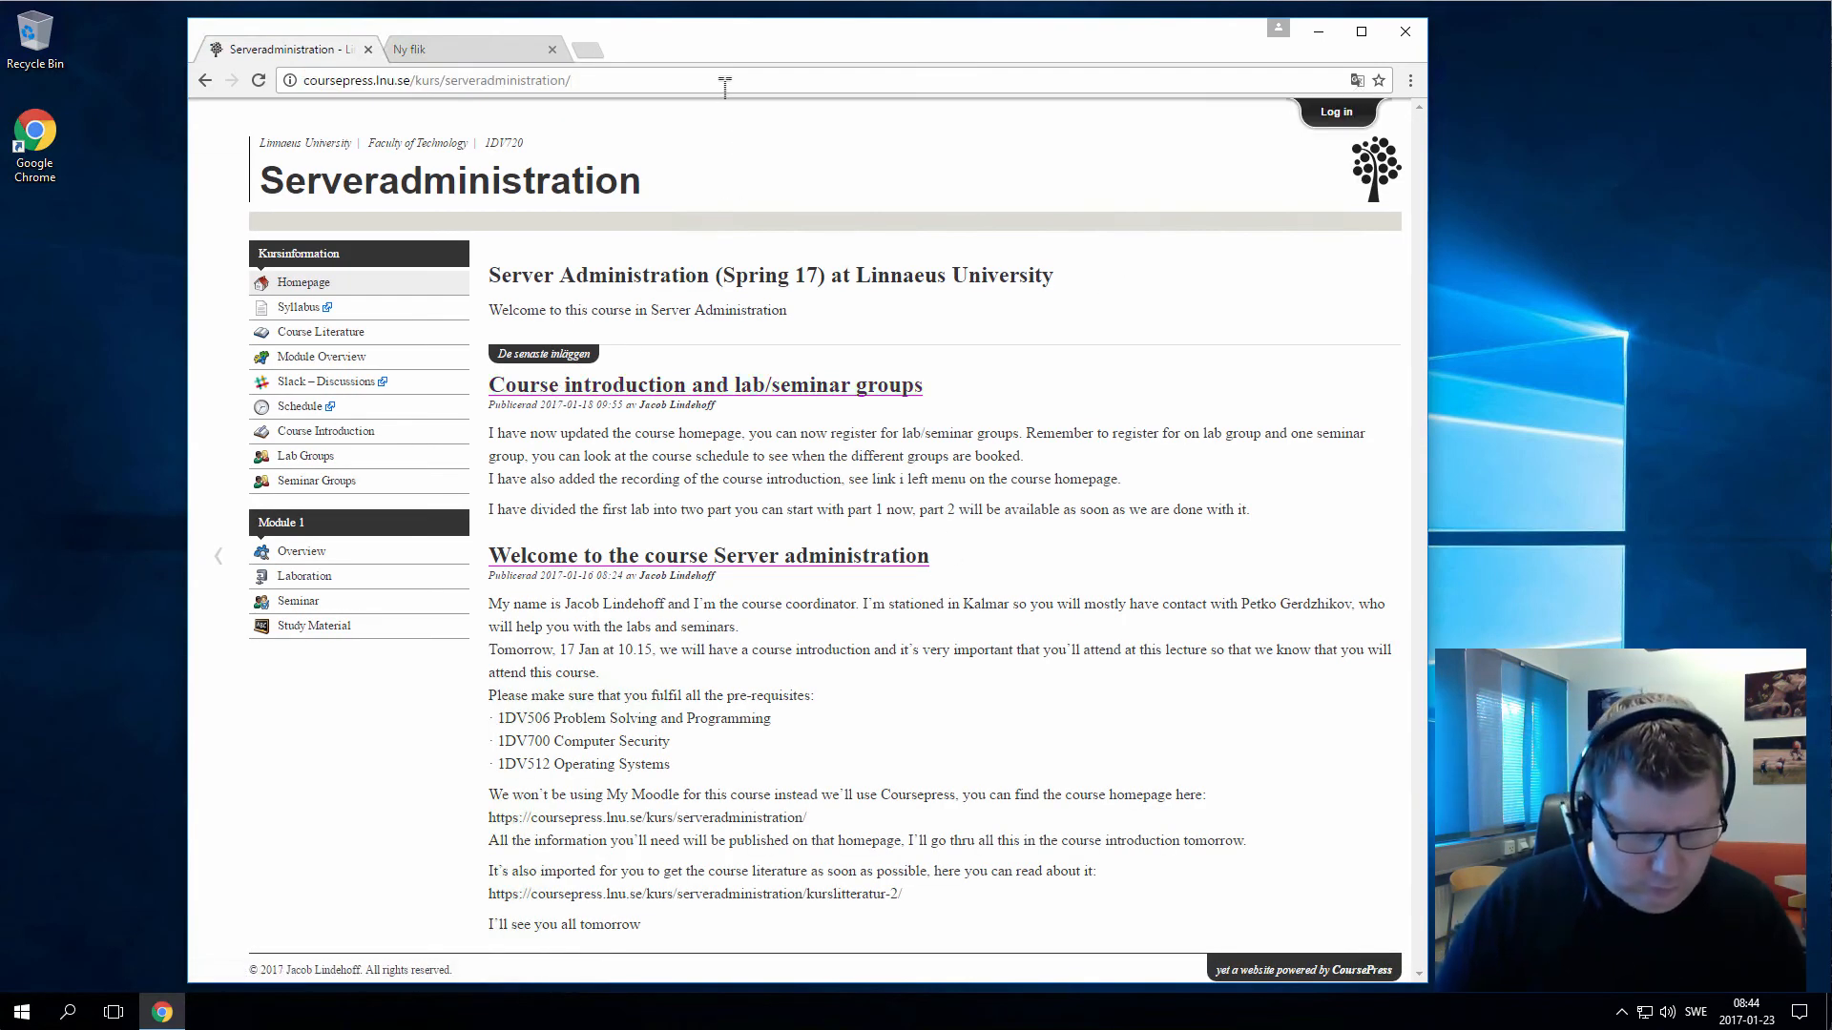
text(~lab)
key(BackSpace)
key(BackSpace)
key(BackSpace)
key(BackSpace)
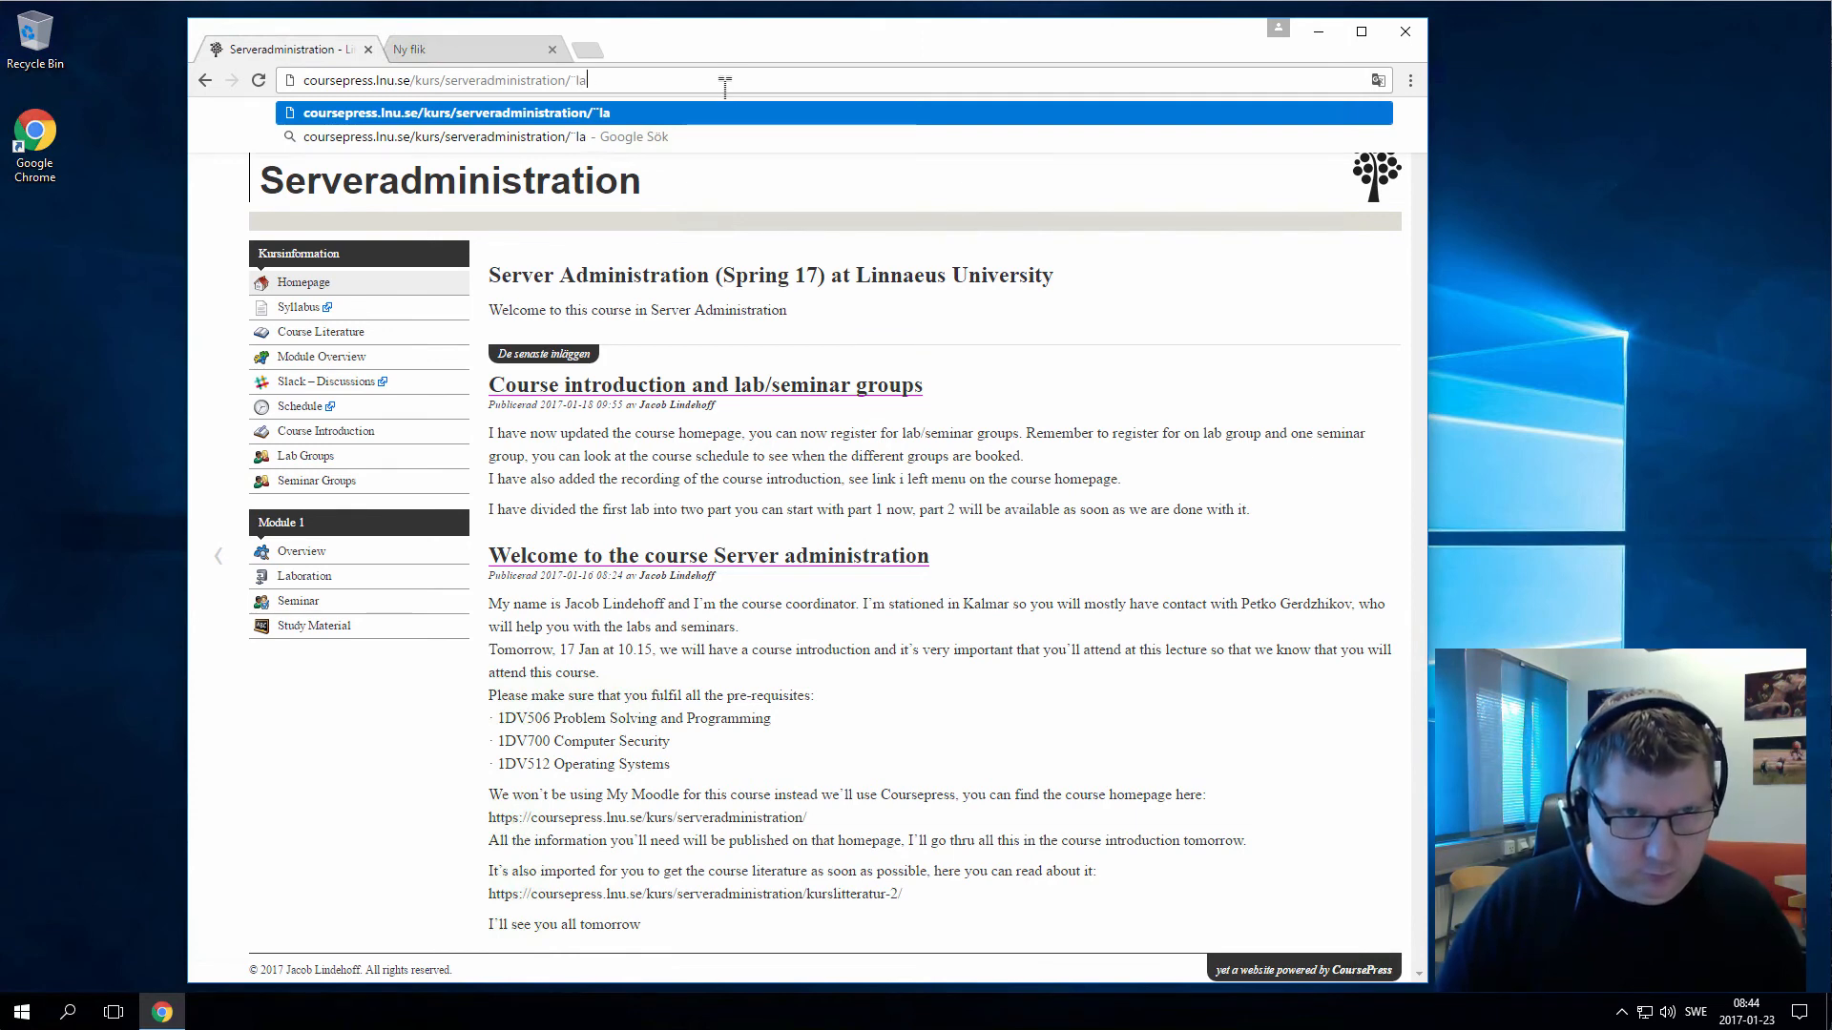
text(la)
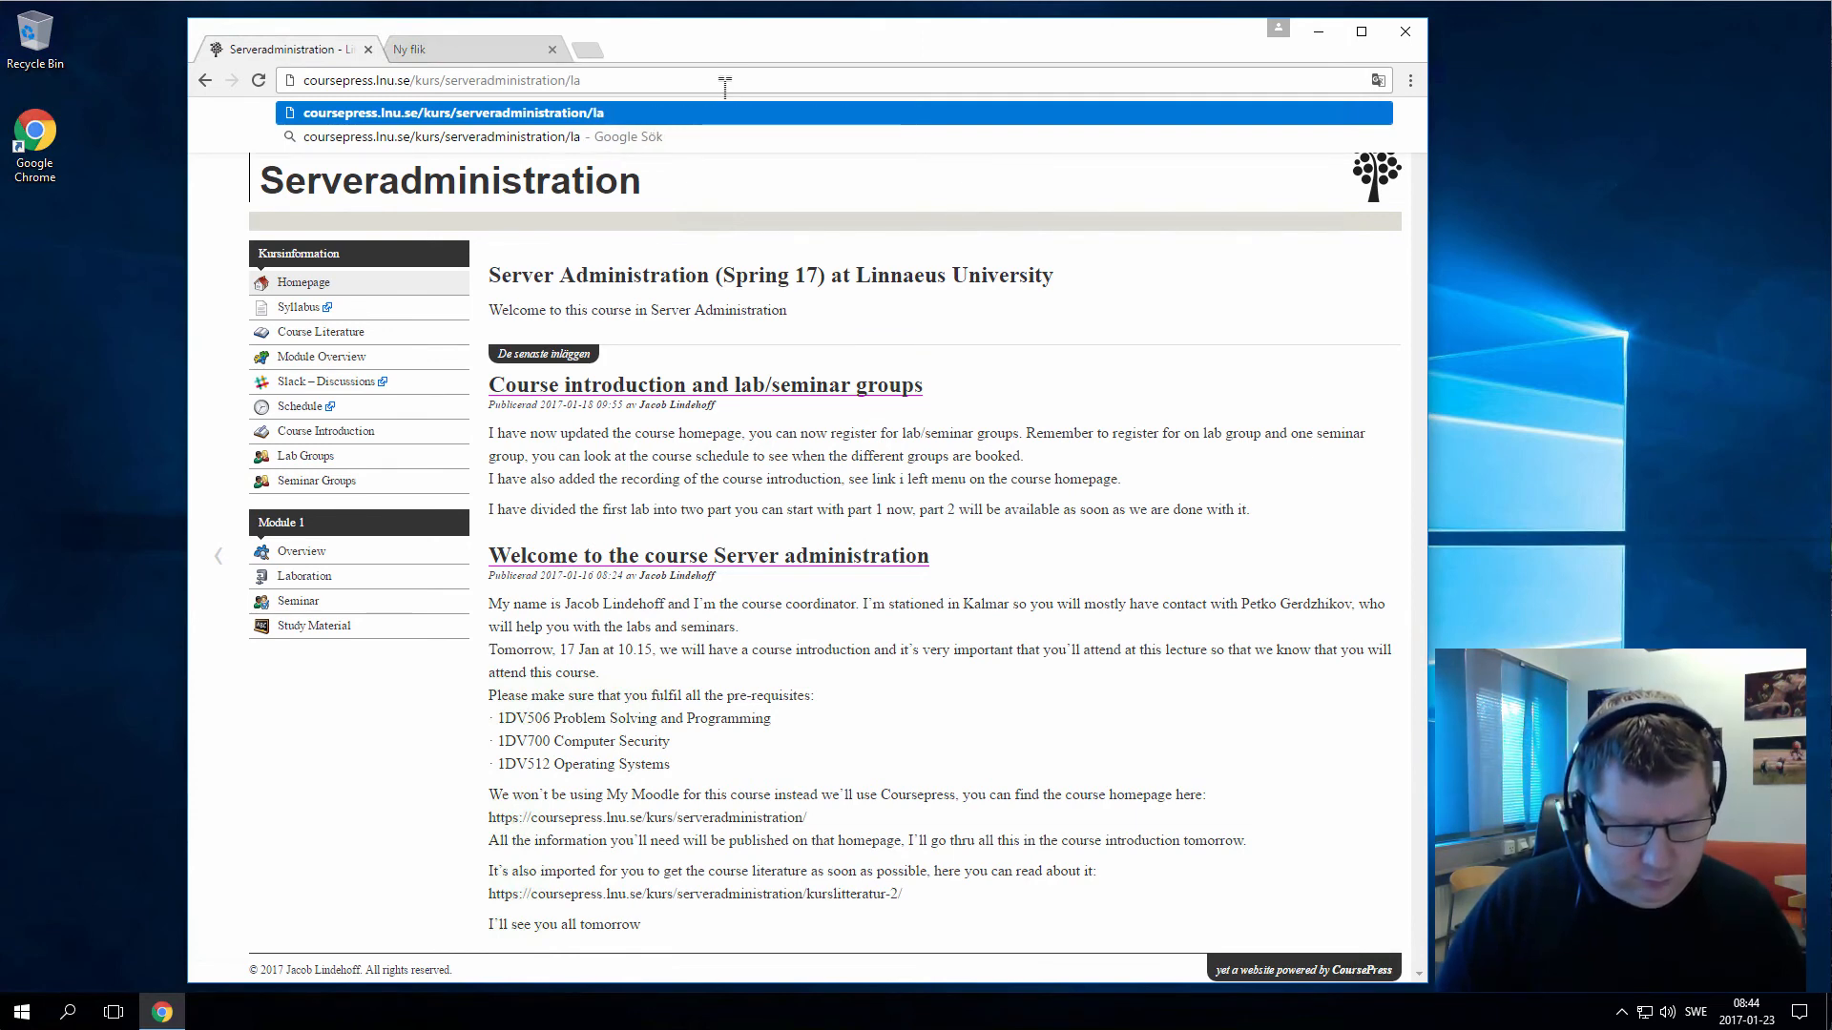
text(b-cloud)
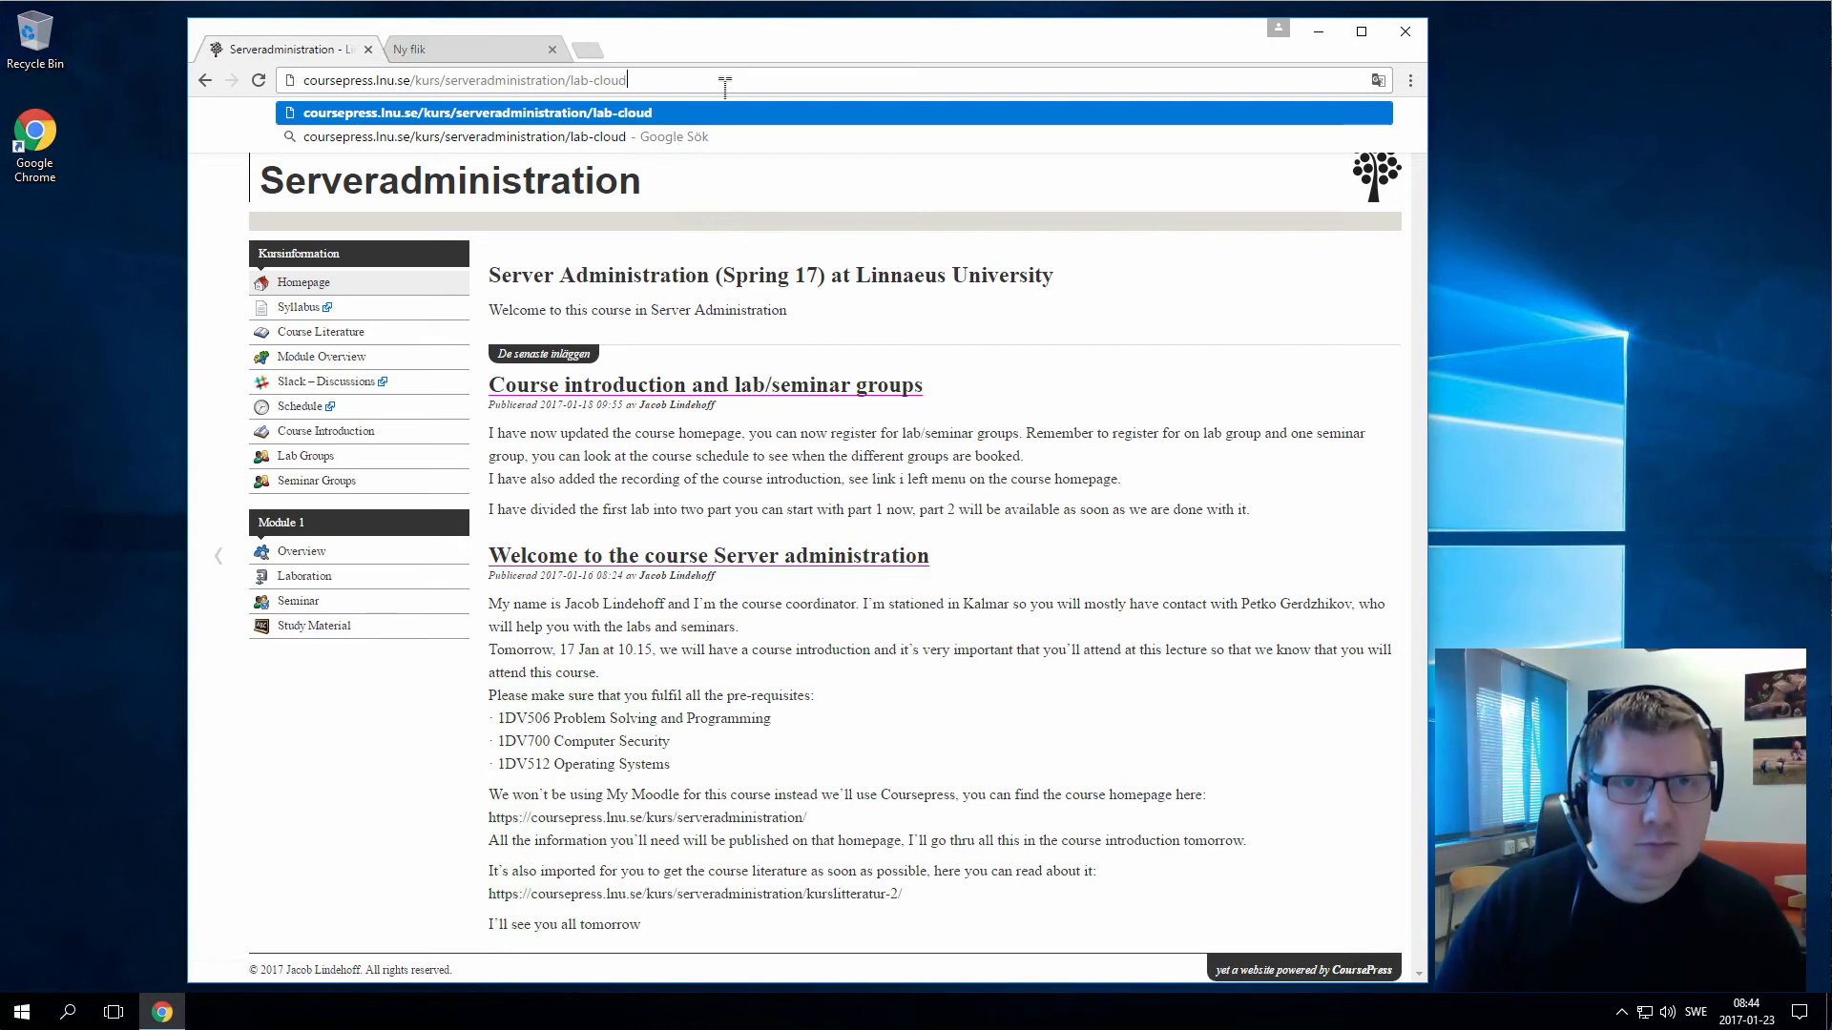
key(Return)
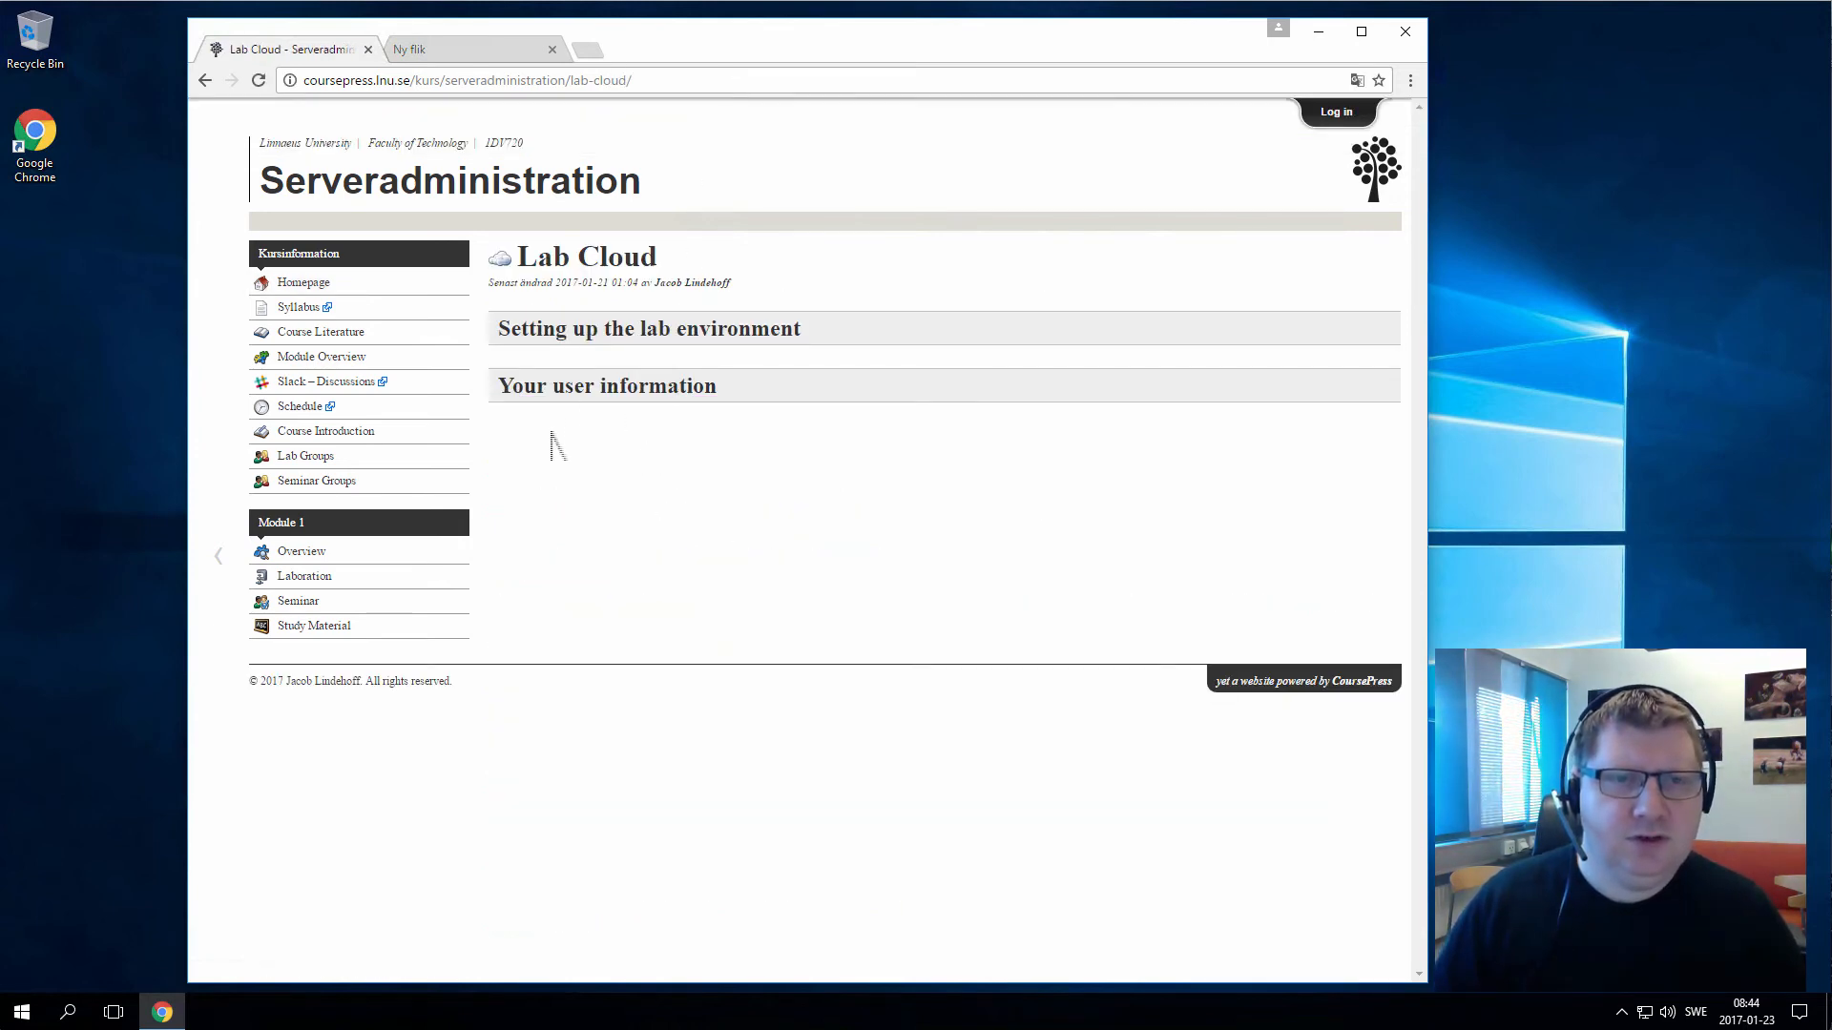
Log in to CoursePress with the user name and password, declining to save it
click(1336, 112)
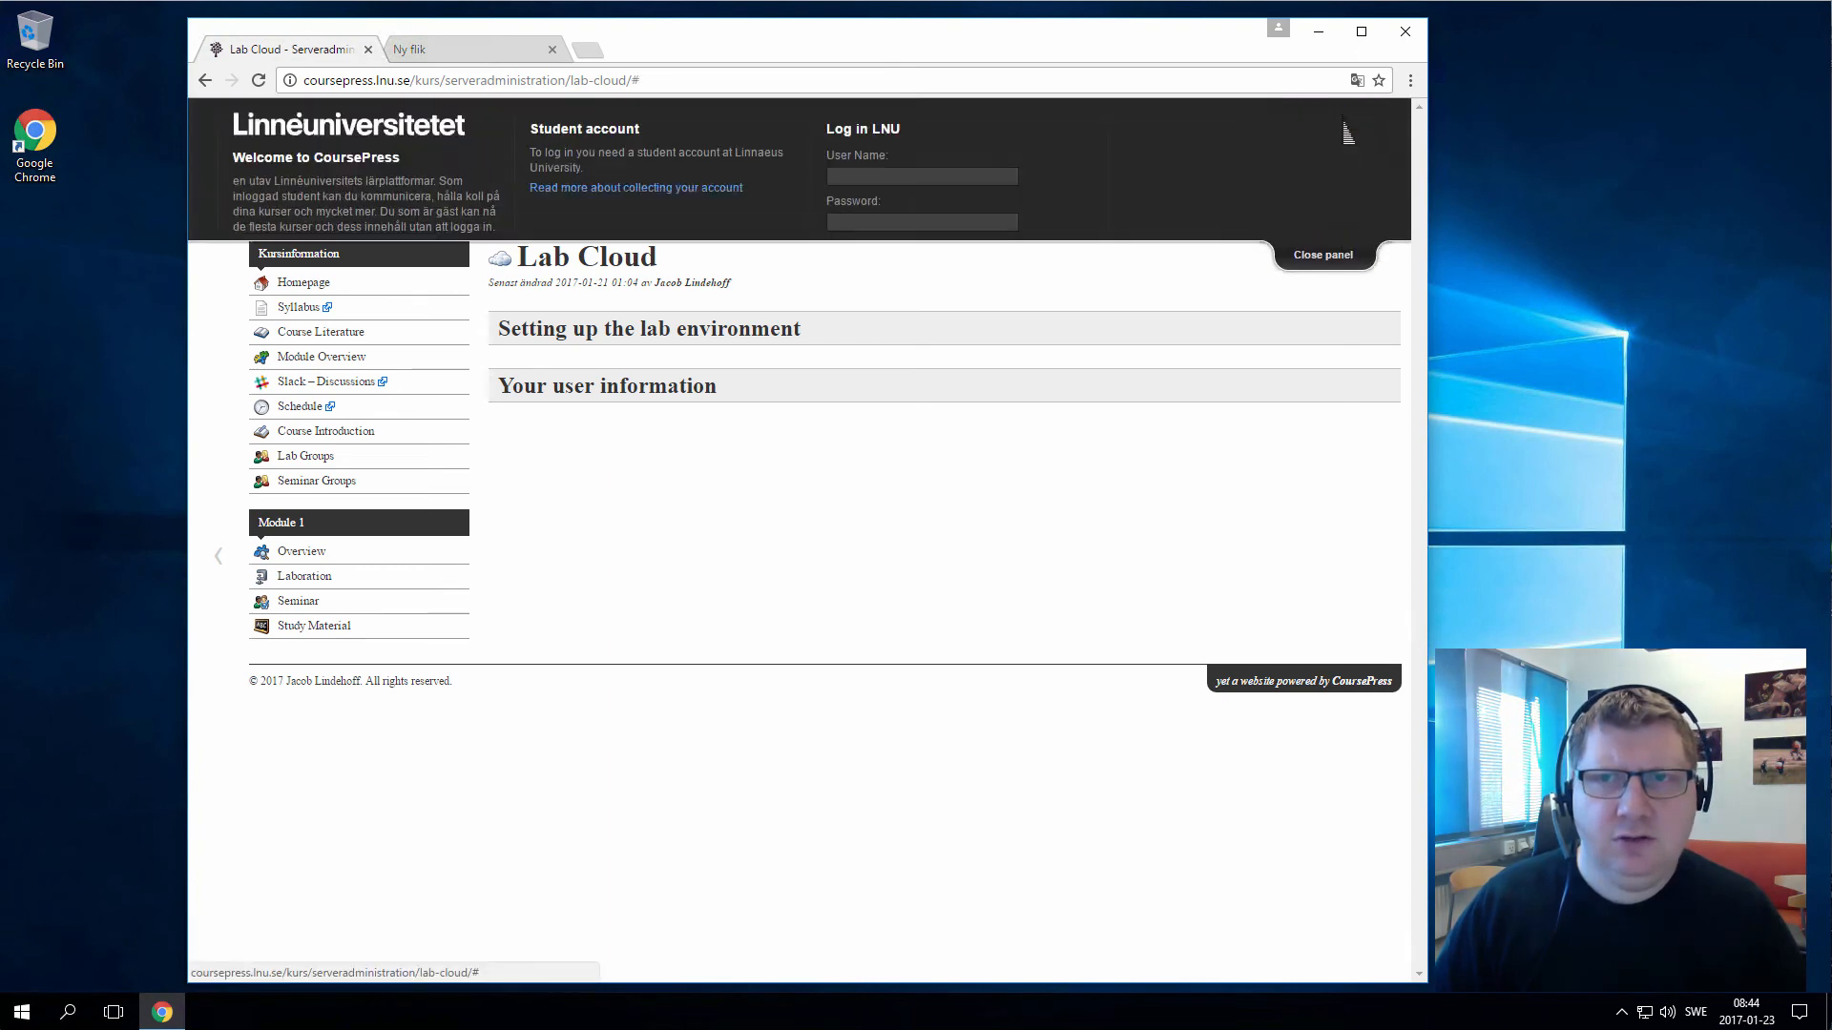
click(957, 180)
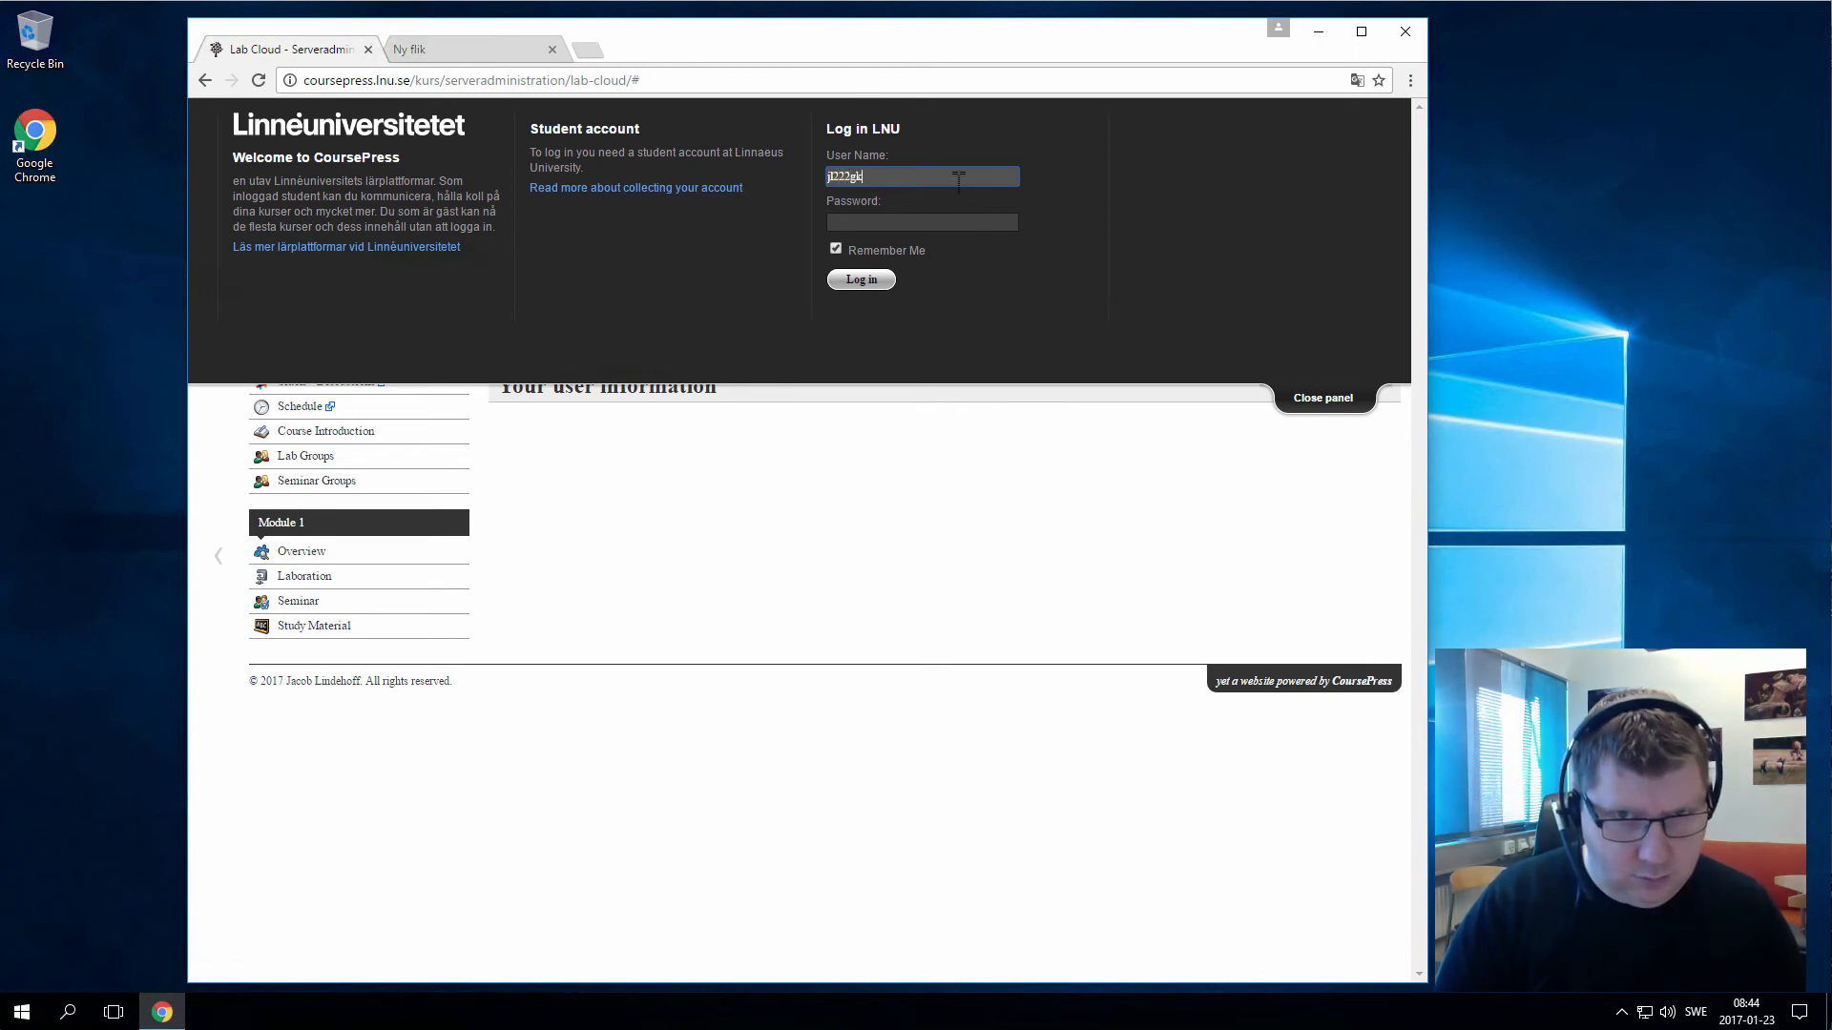
key(Tab)
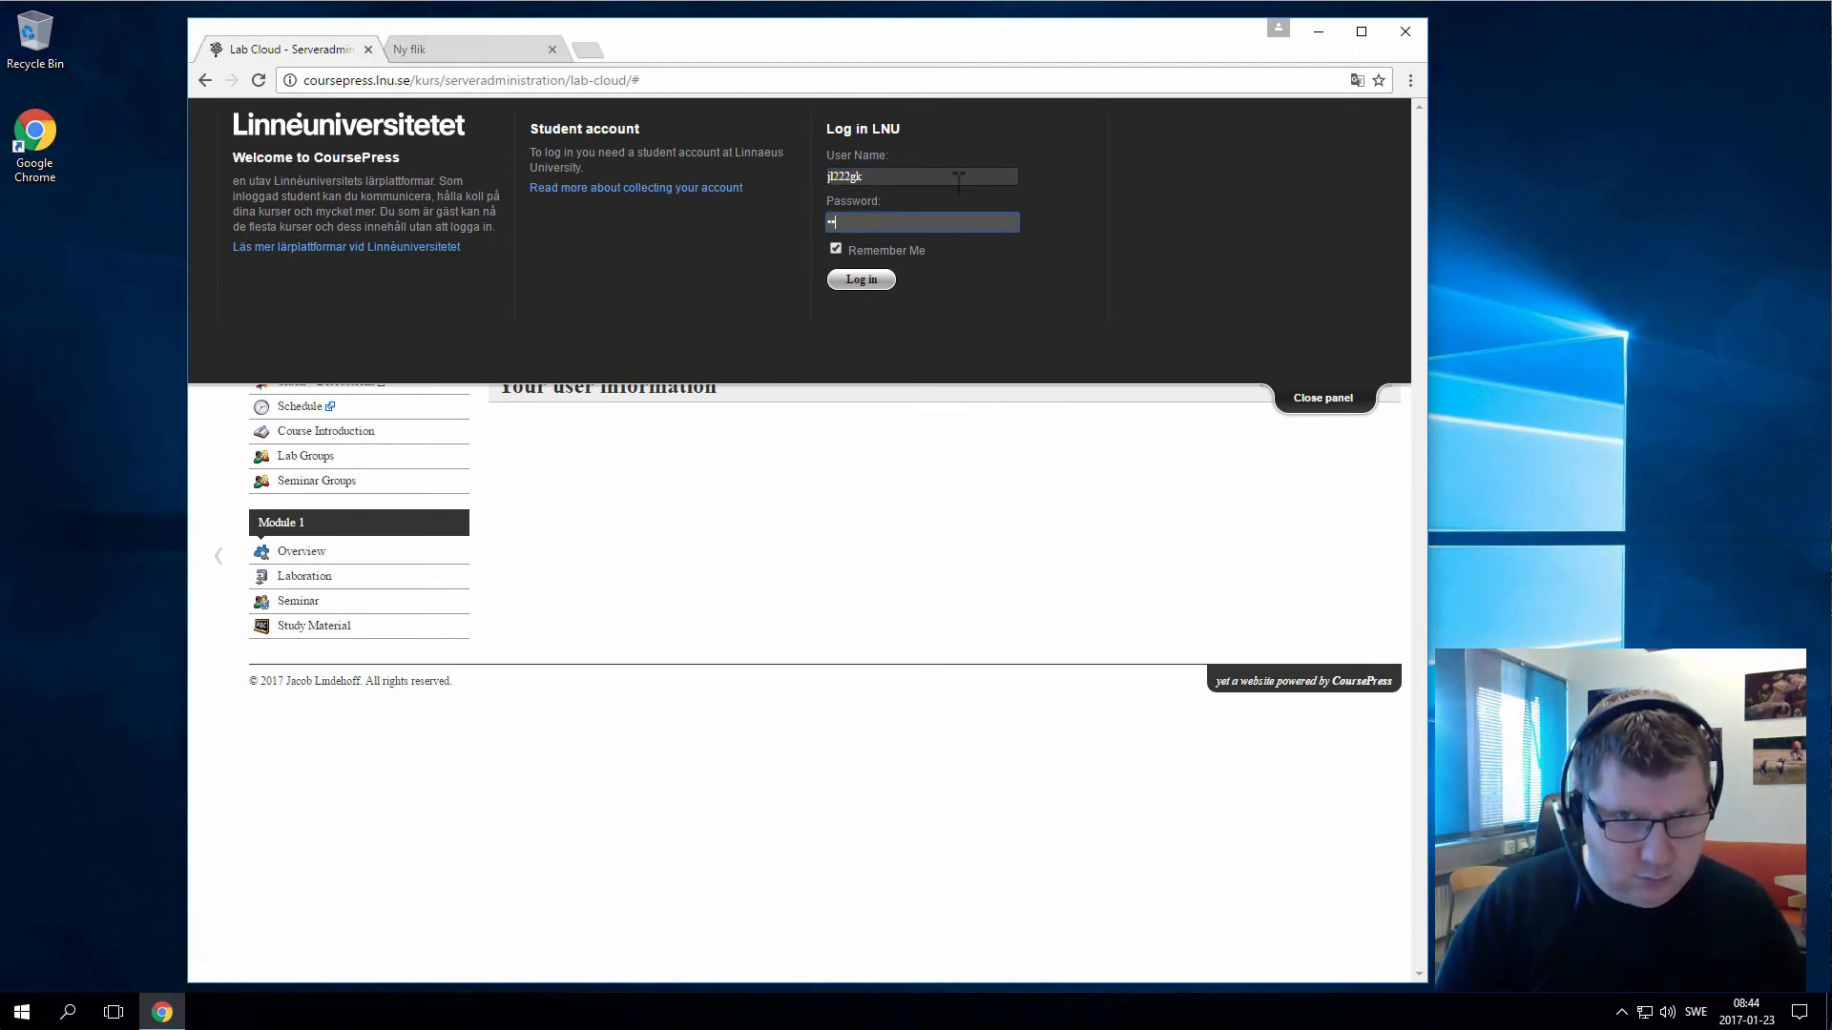
text(••••••••••)
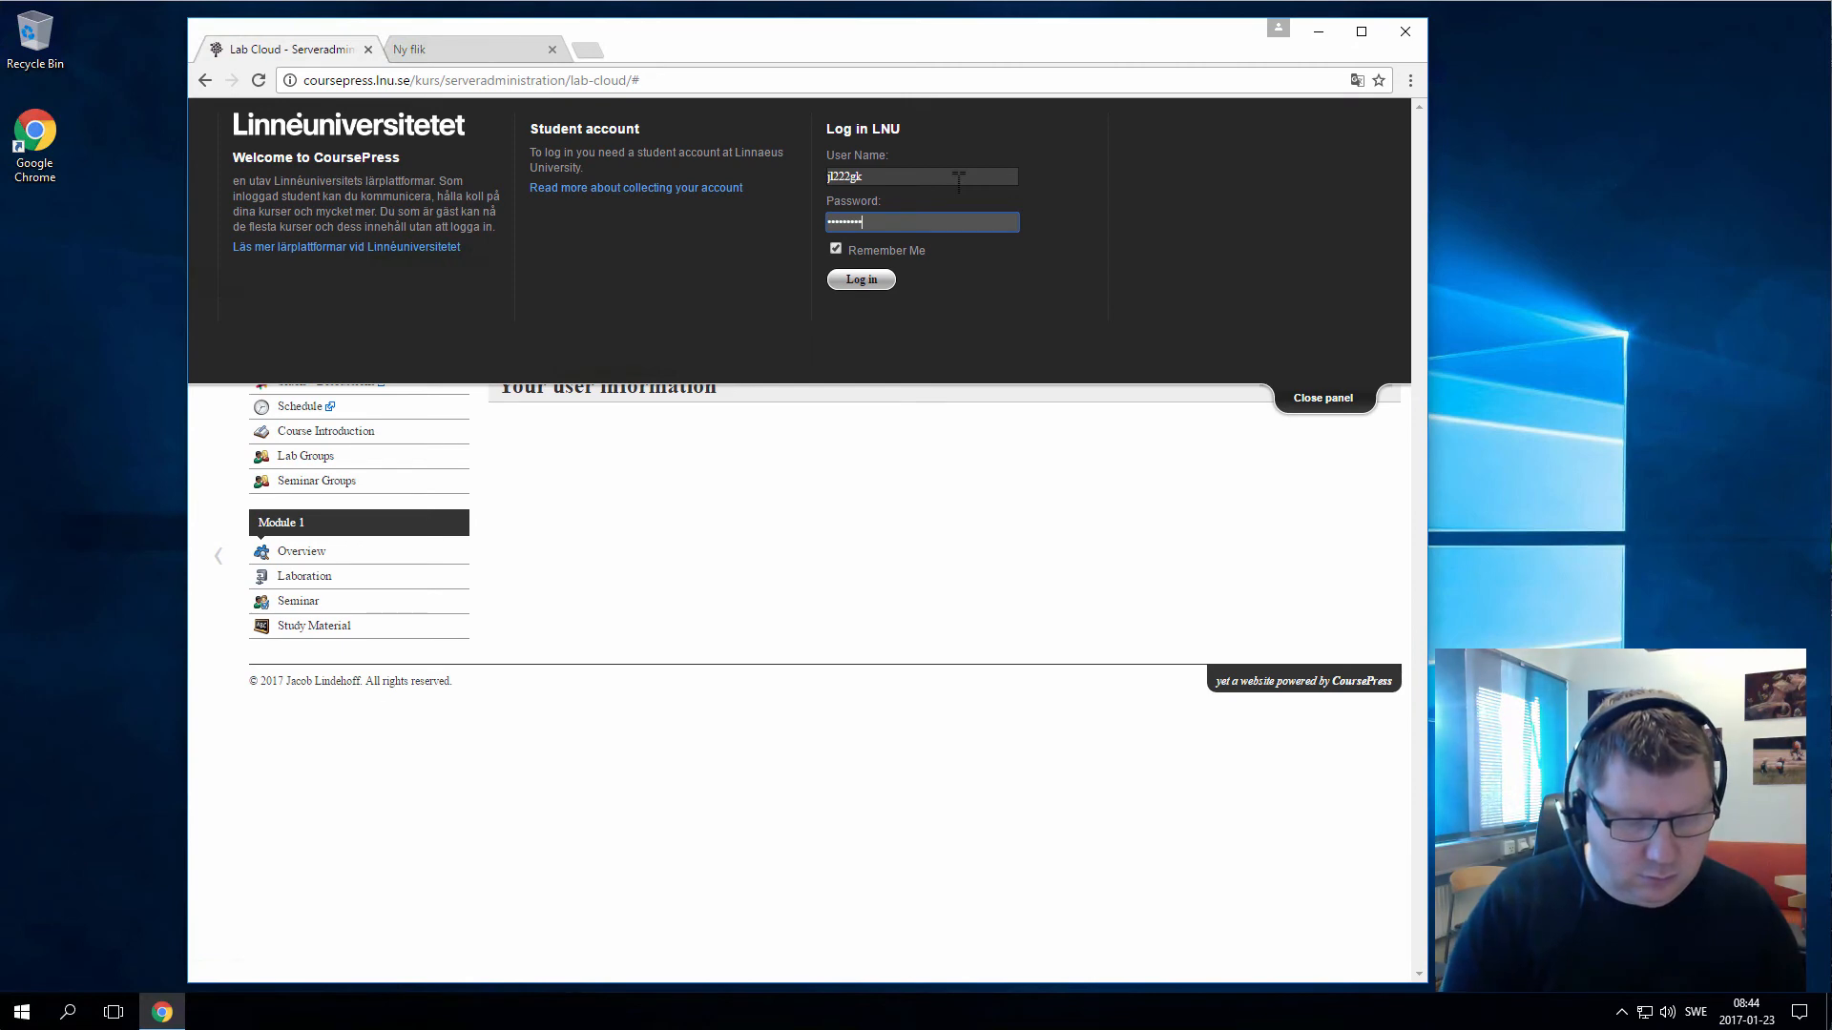
key(Return)
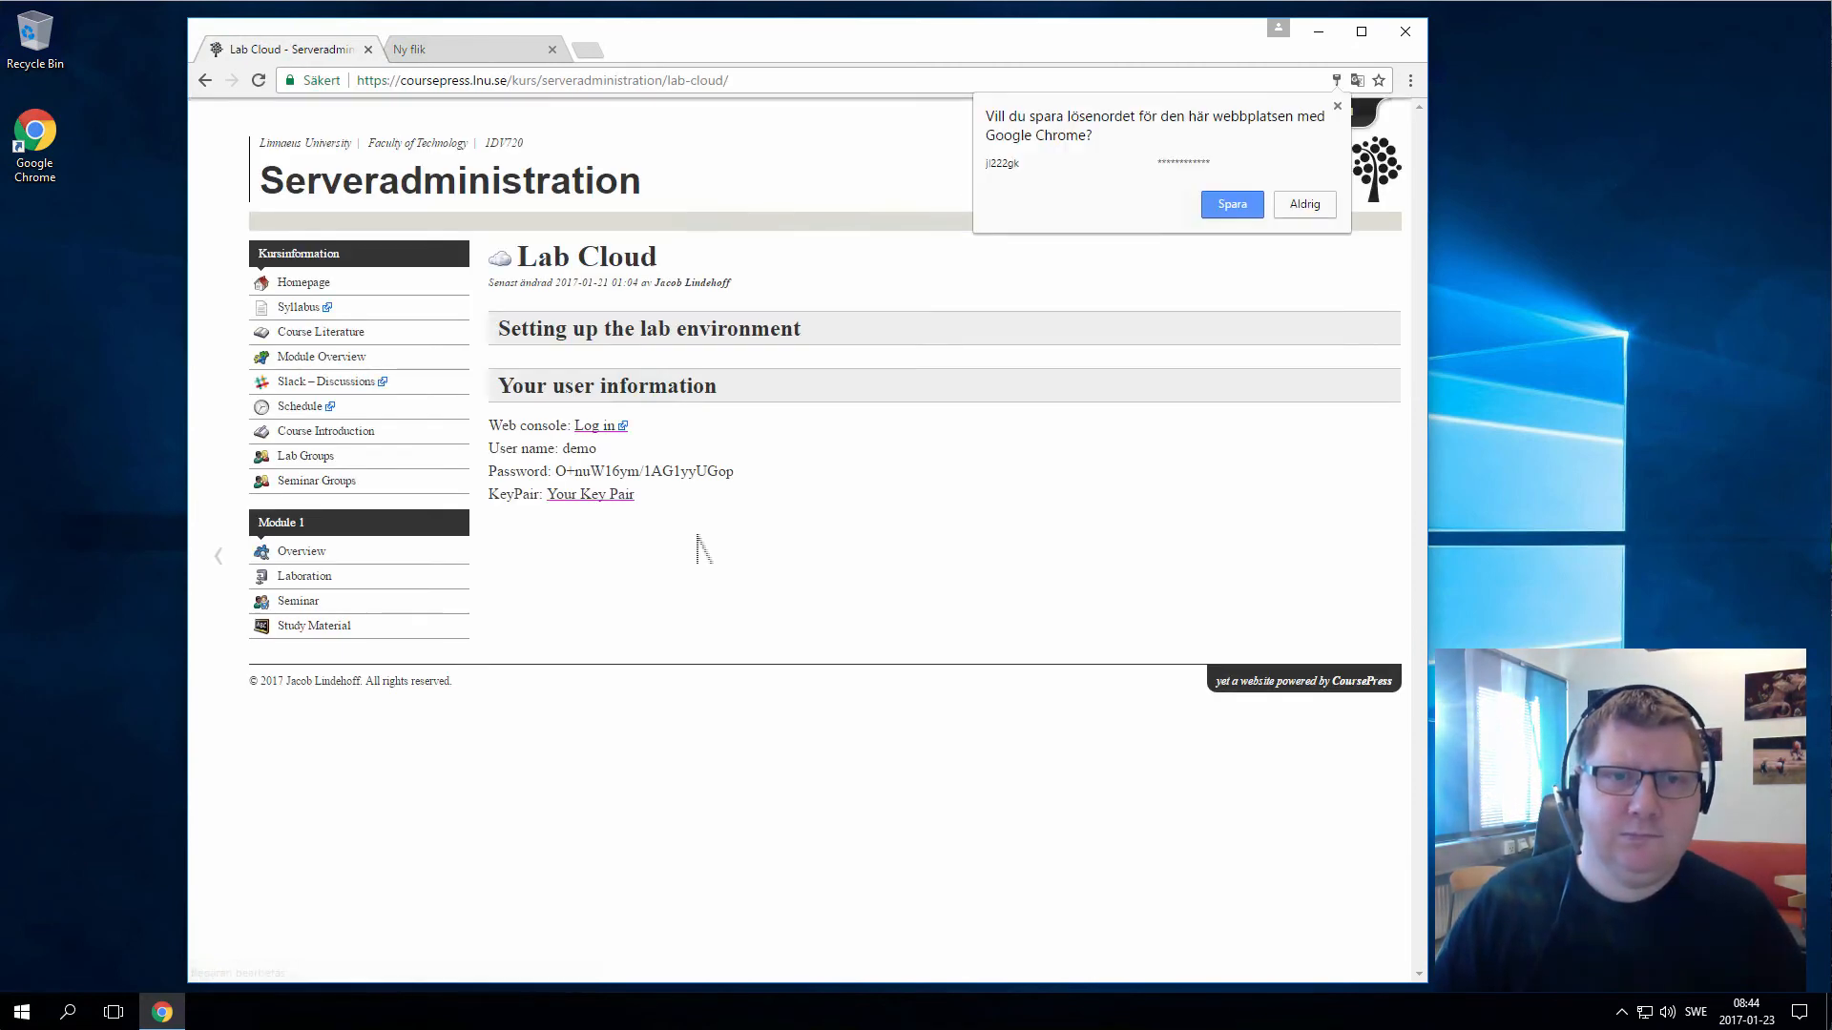
click(1302, 206)
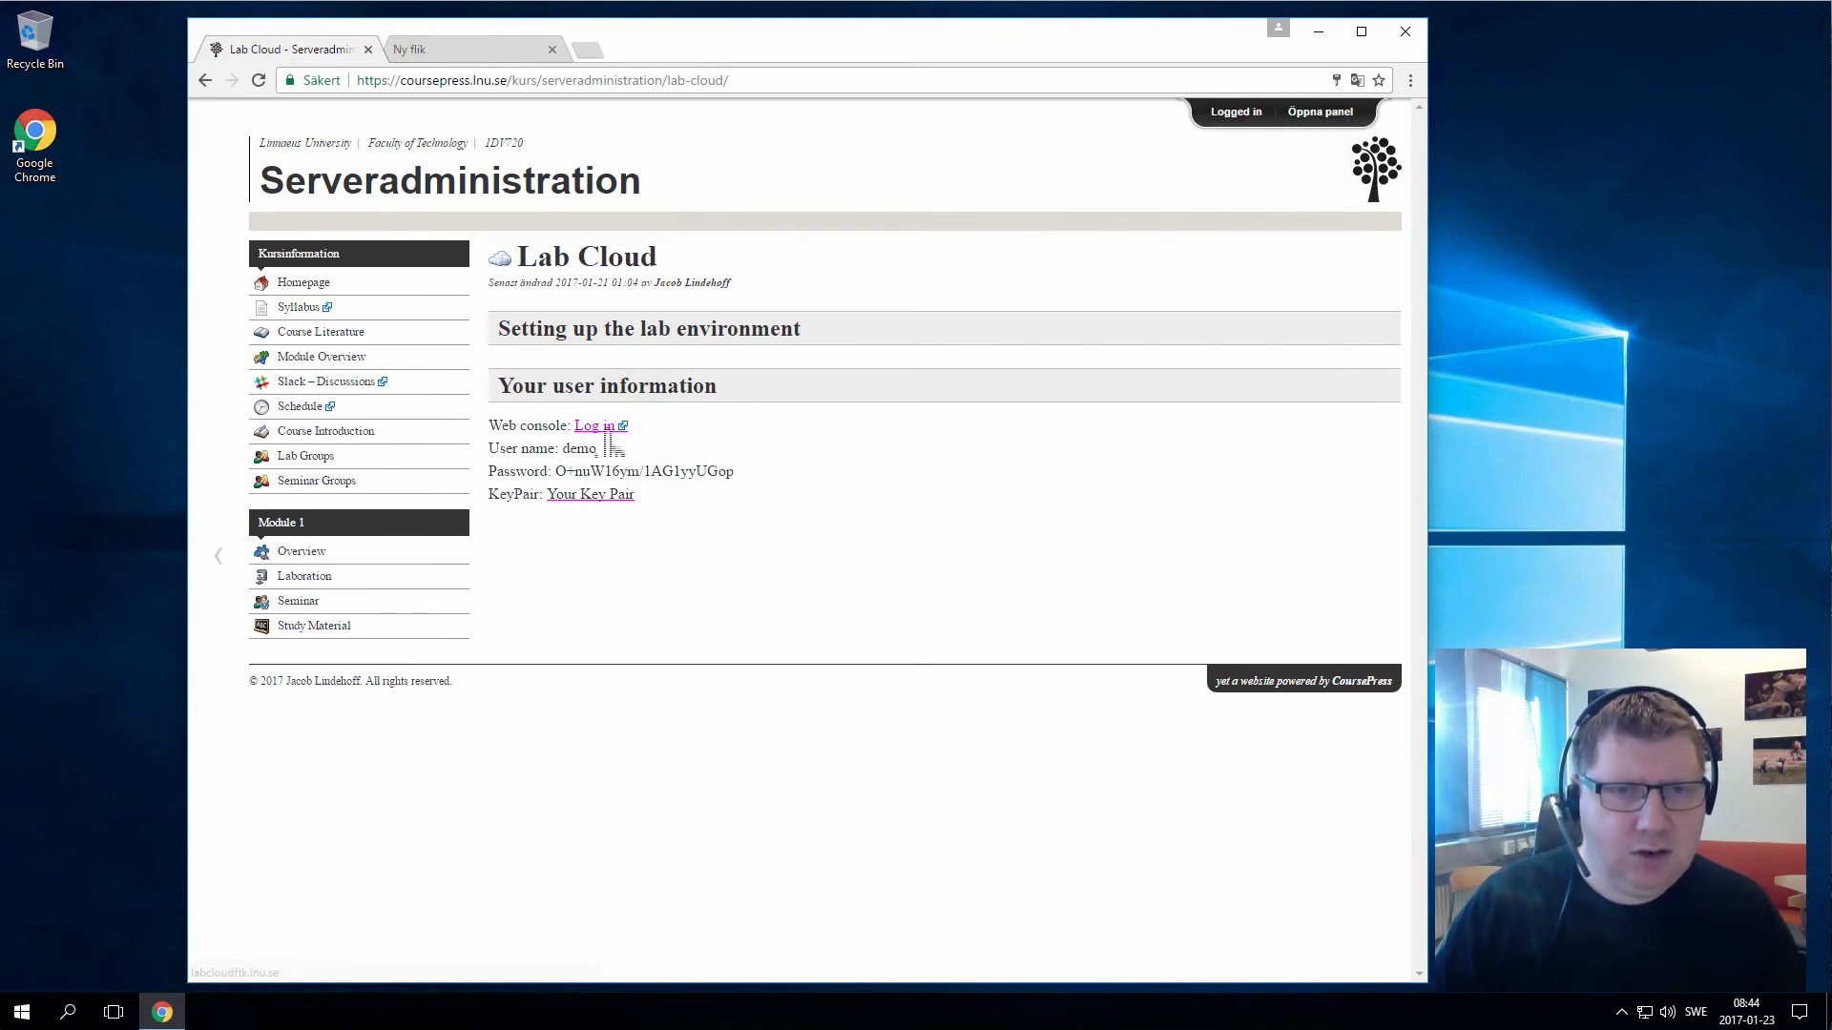
Open the web console login in a new tab, download the key pair, and select the console password
right_click(603, 427)
click(631, 442)
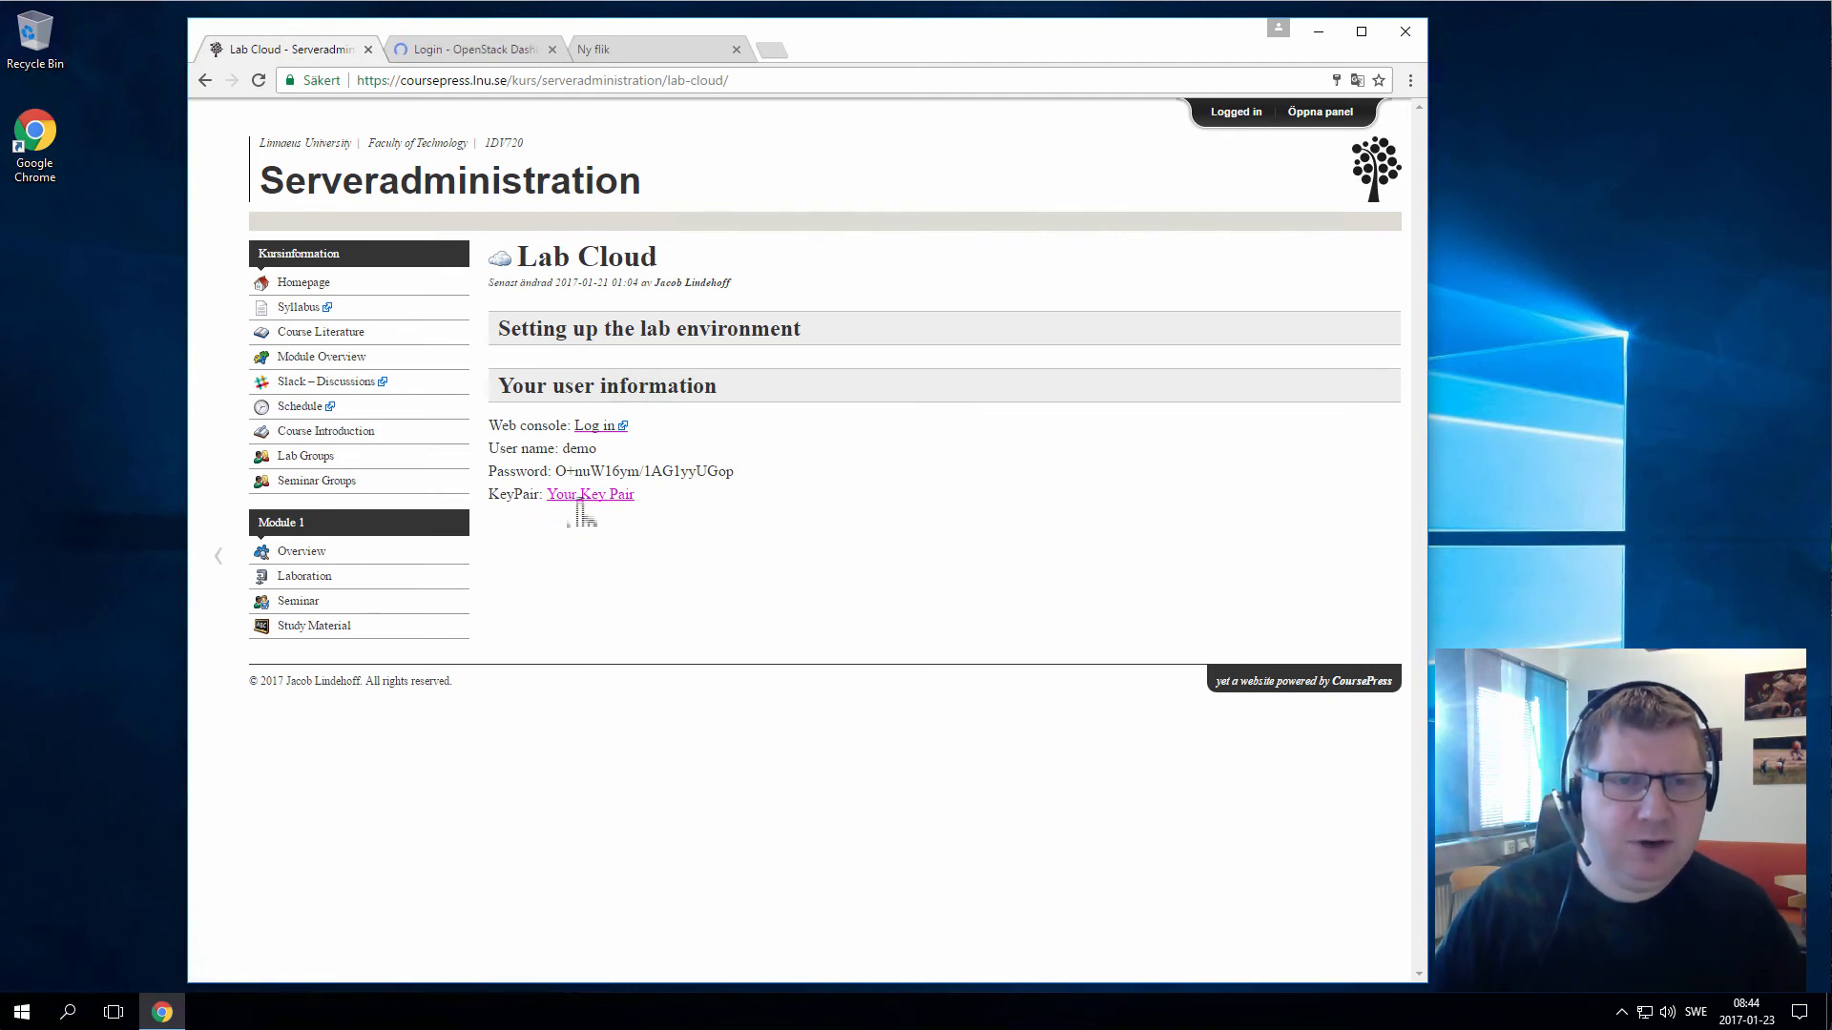
click(579, 496)
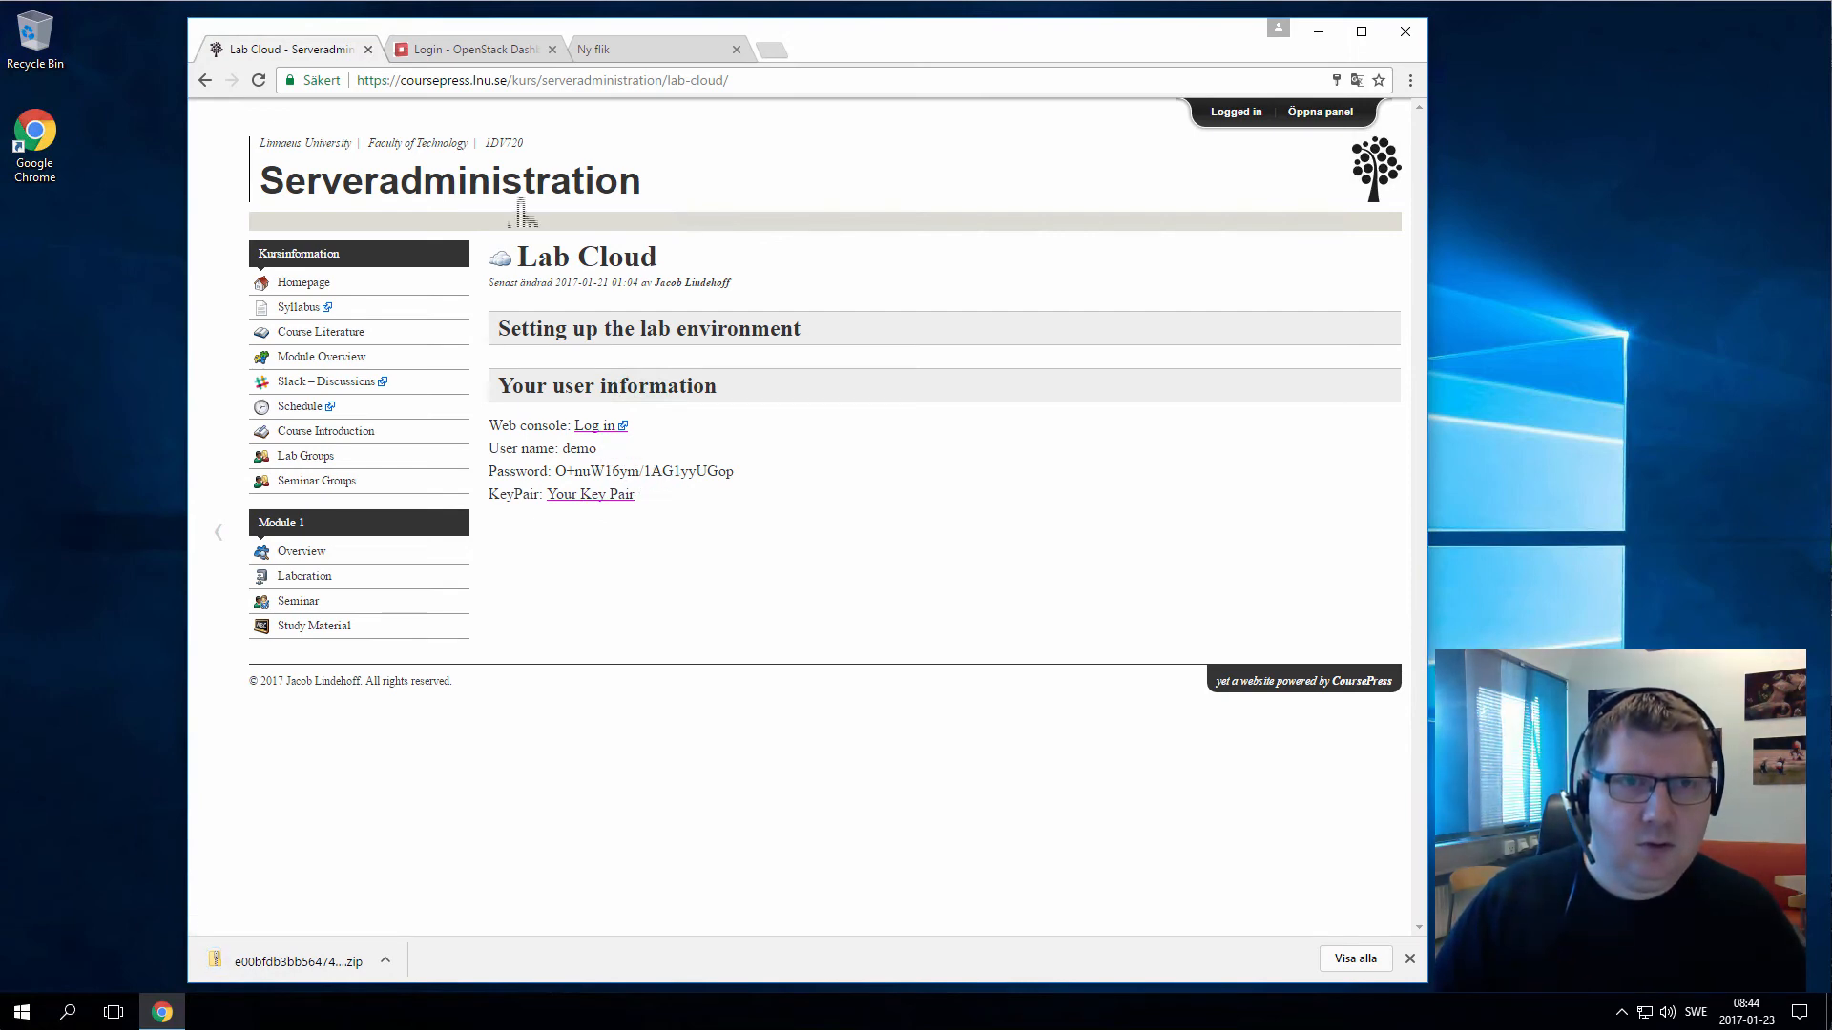
drag(737, 471, 563, 482)
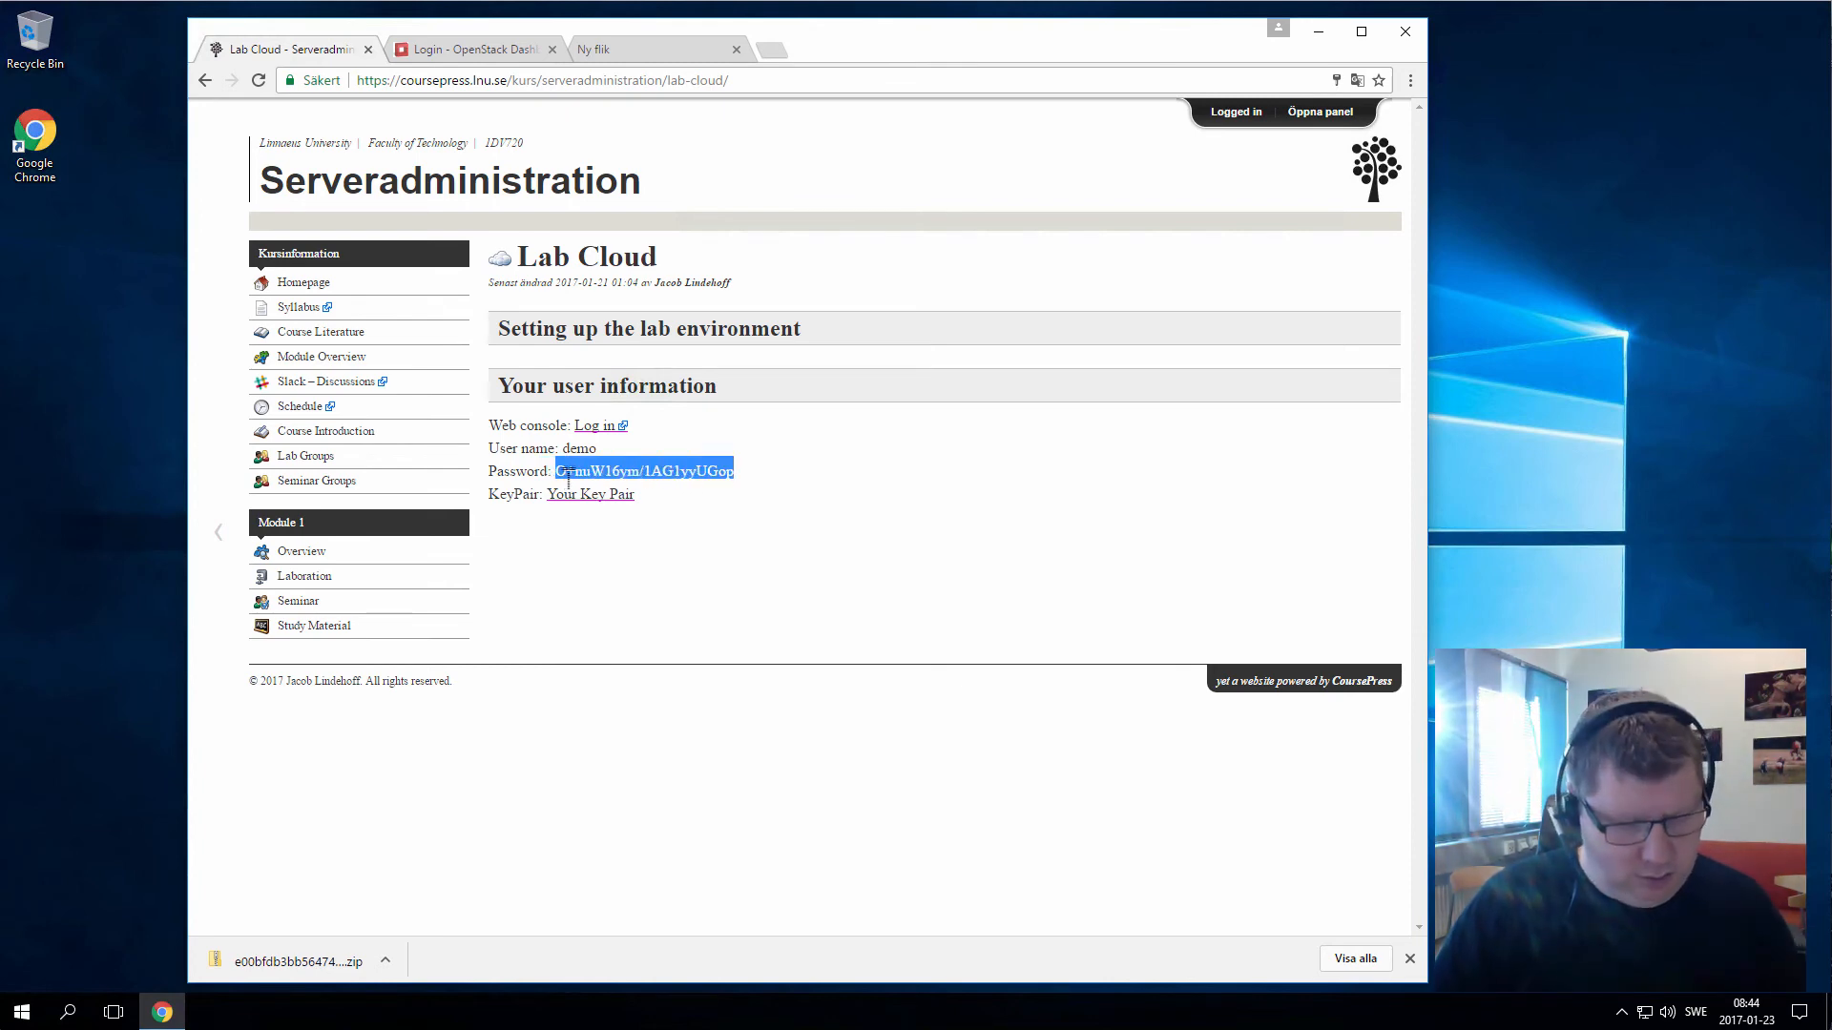
Log in on the OpenStack Dashboard tab, declining to save the password
click(467, 50)
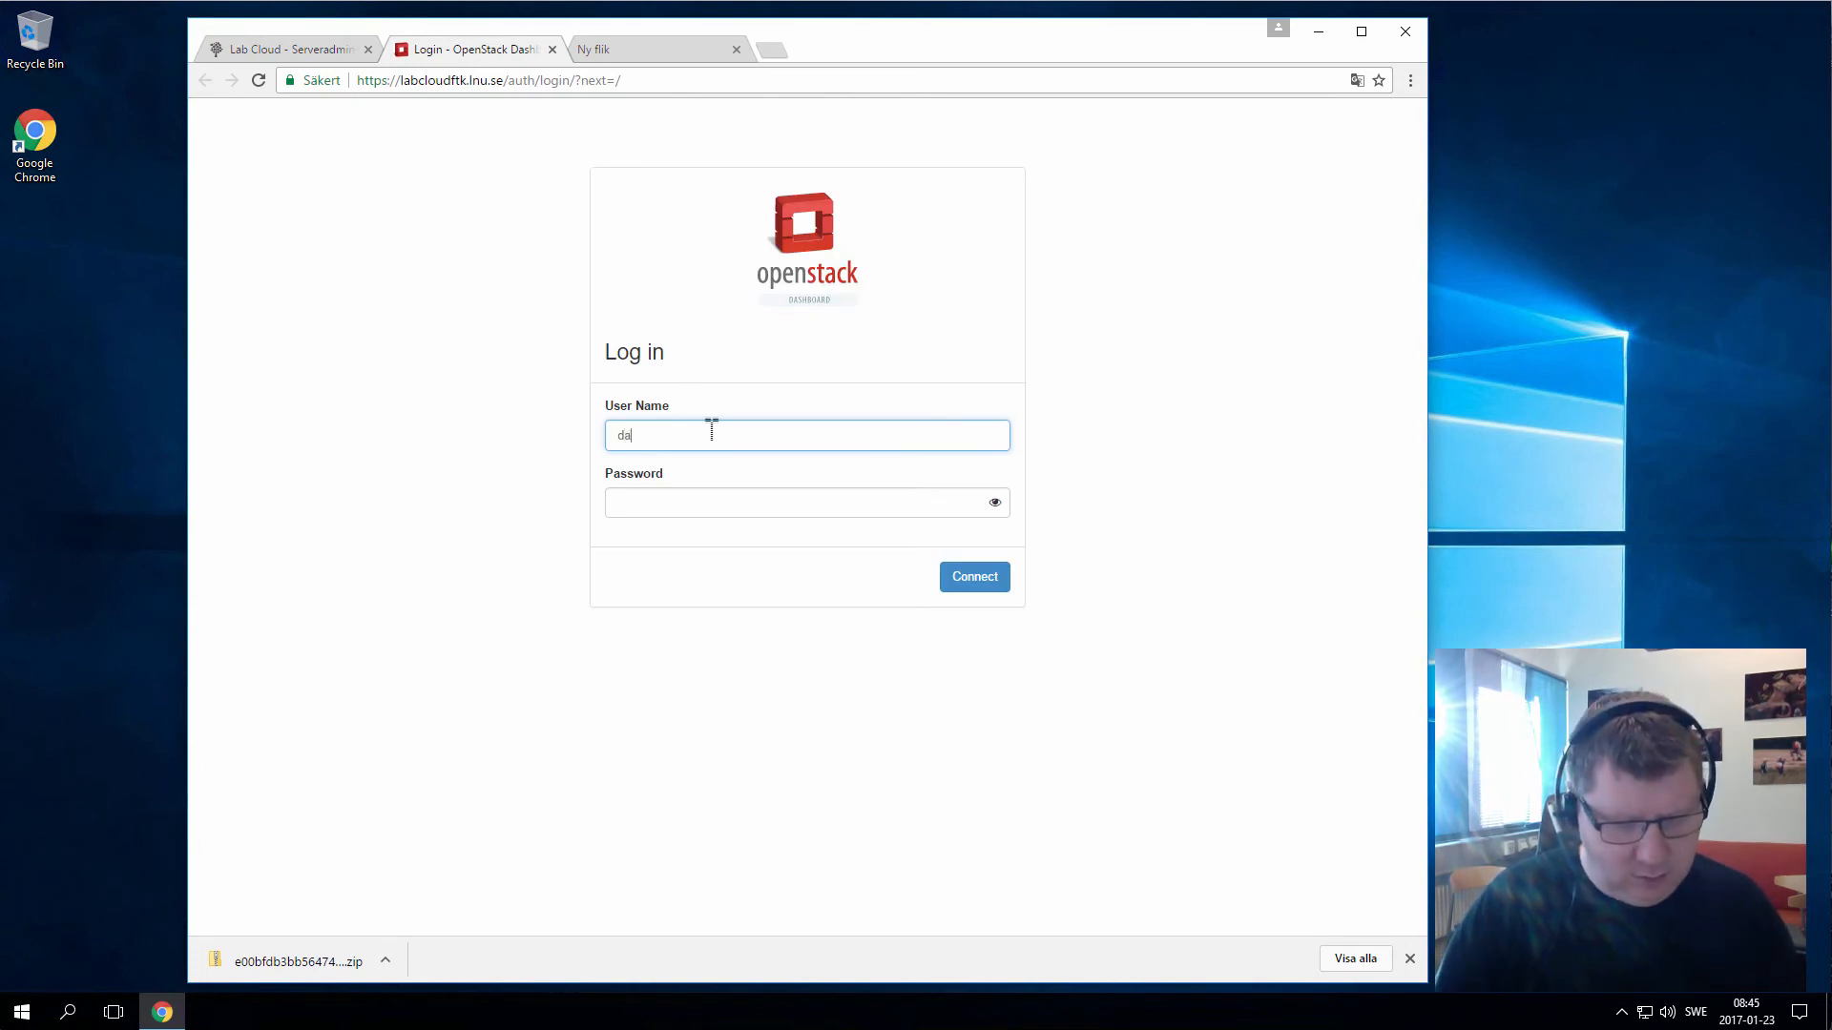
key(Tab)
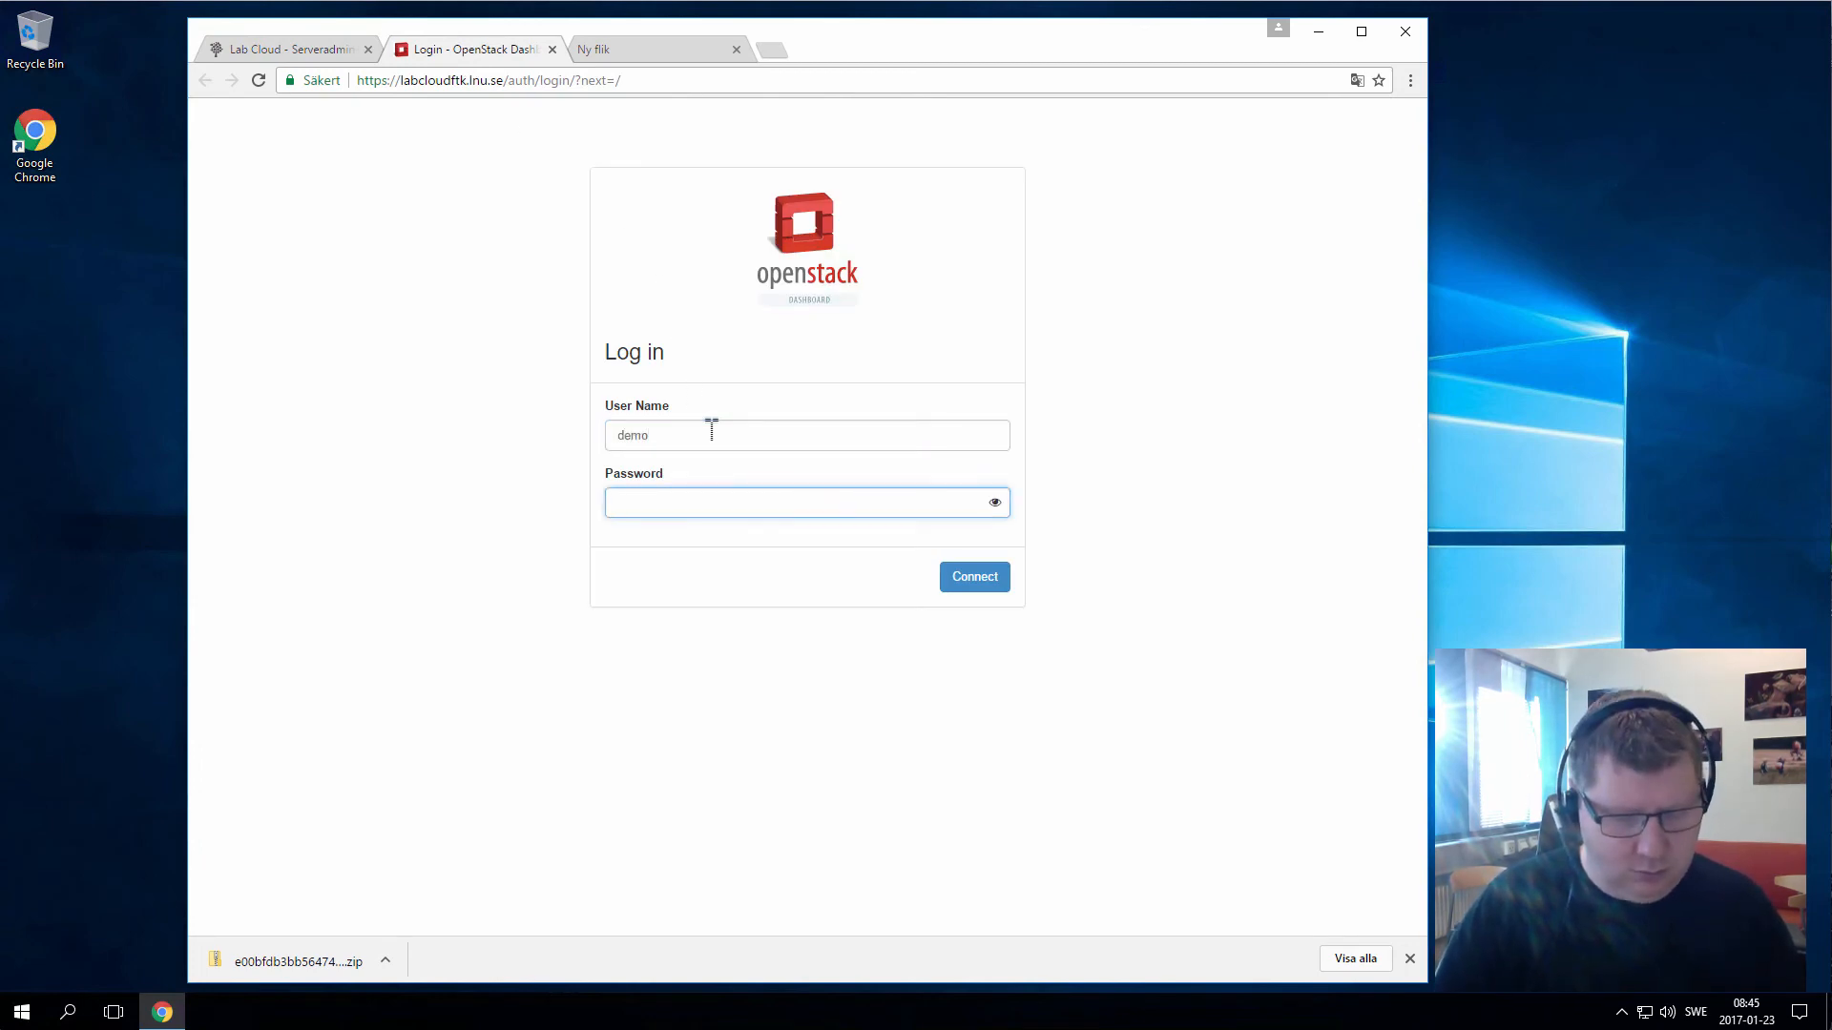
key(Return)
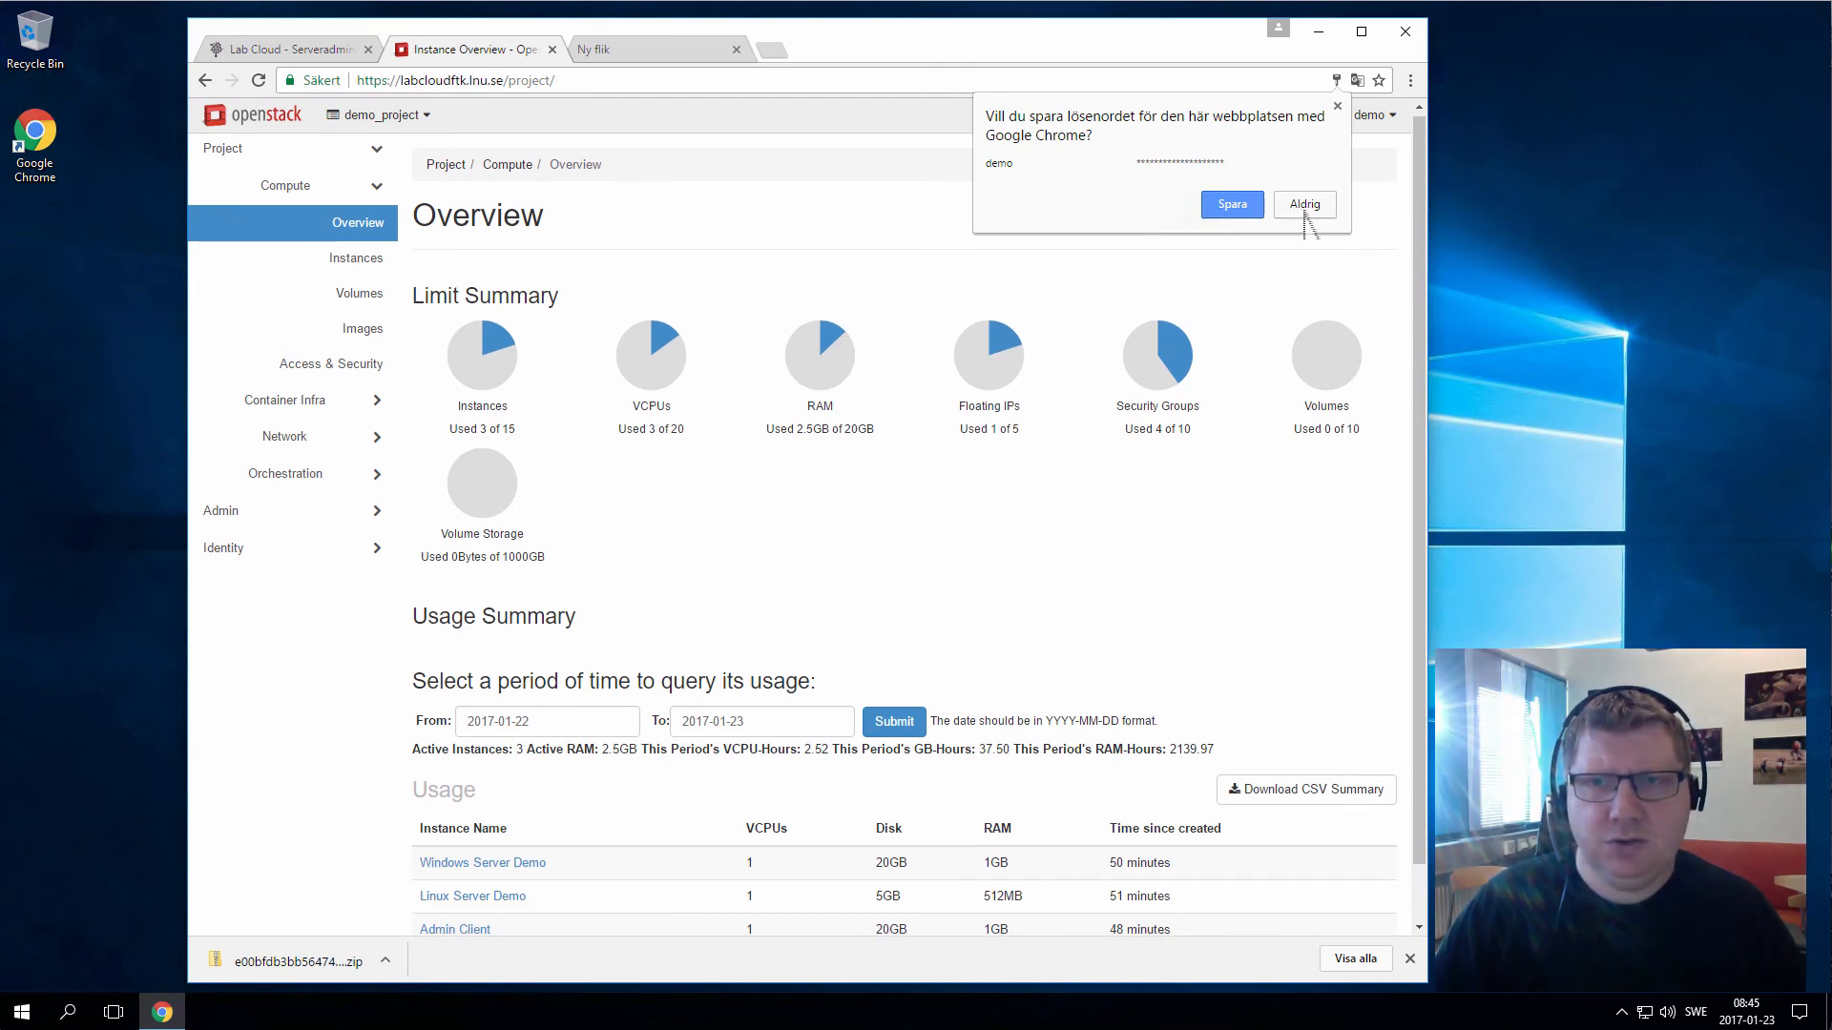
click(1304, 204)
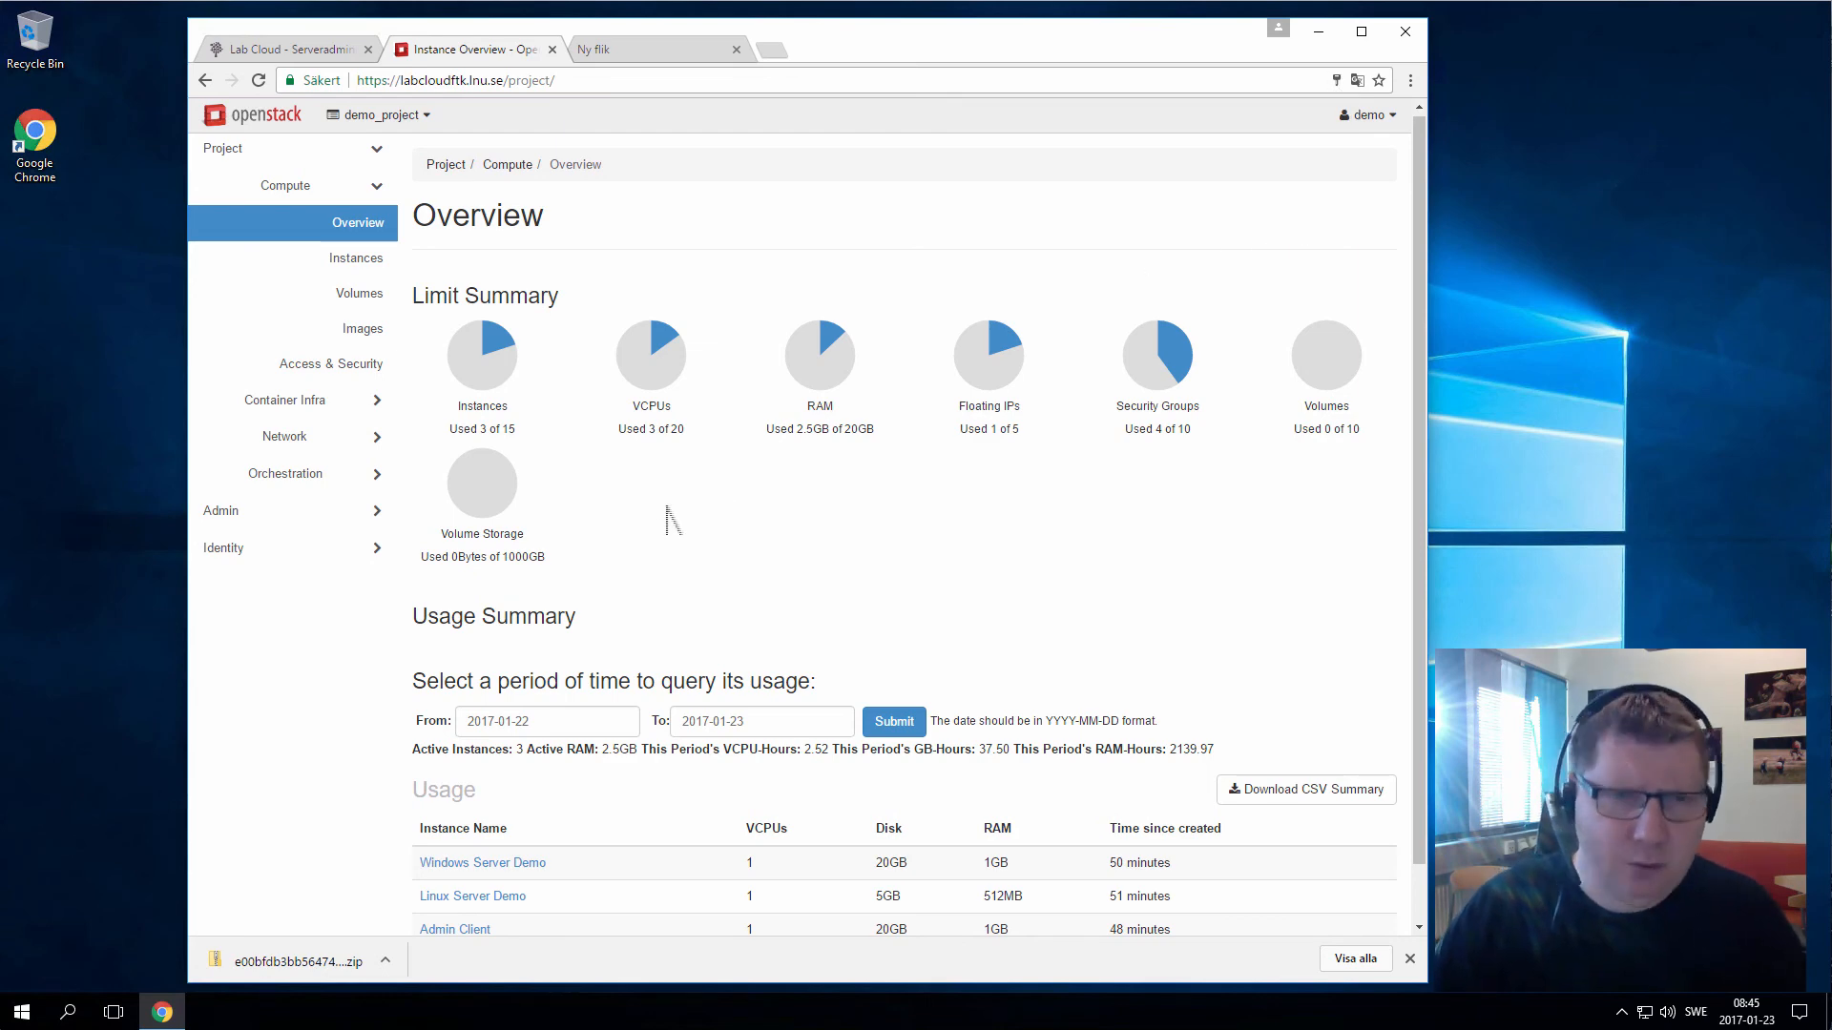
Open Instances and select the Windows Server Demo IP address
click(367, 279)
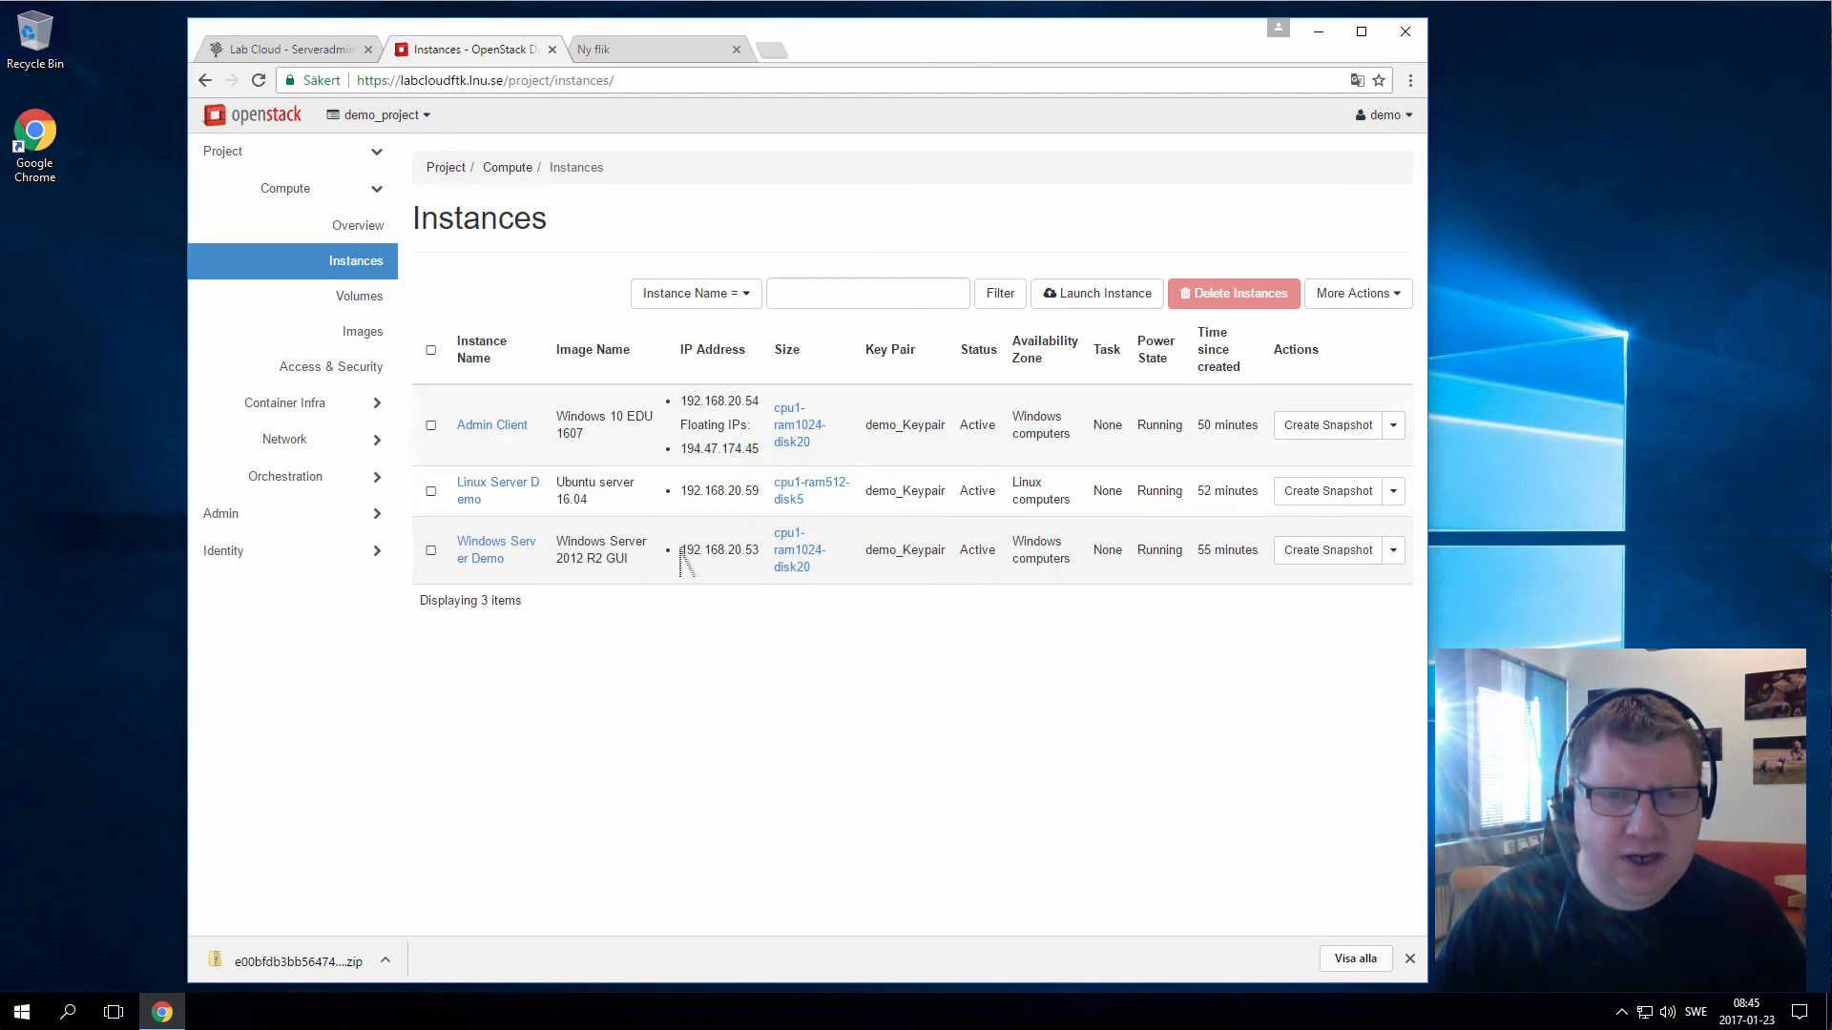
drag(680, 557, 775, 561)
key(ctrl+c)
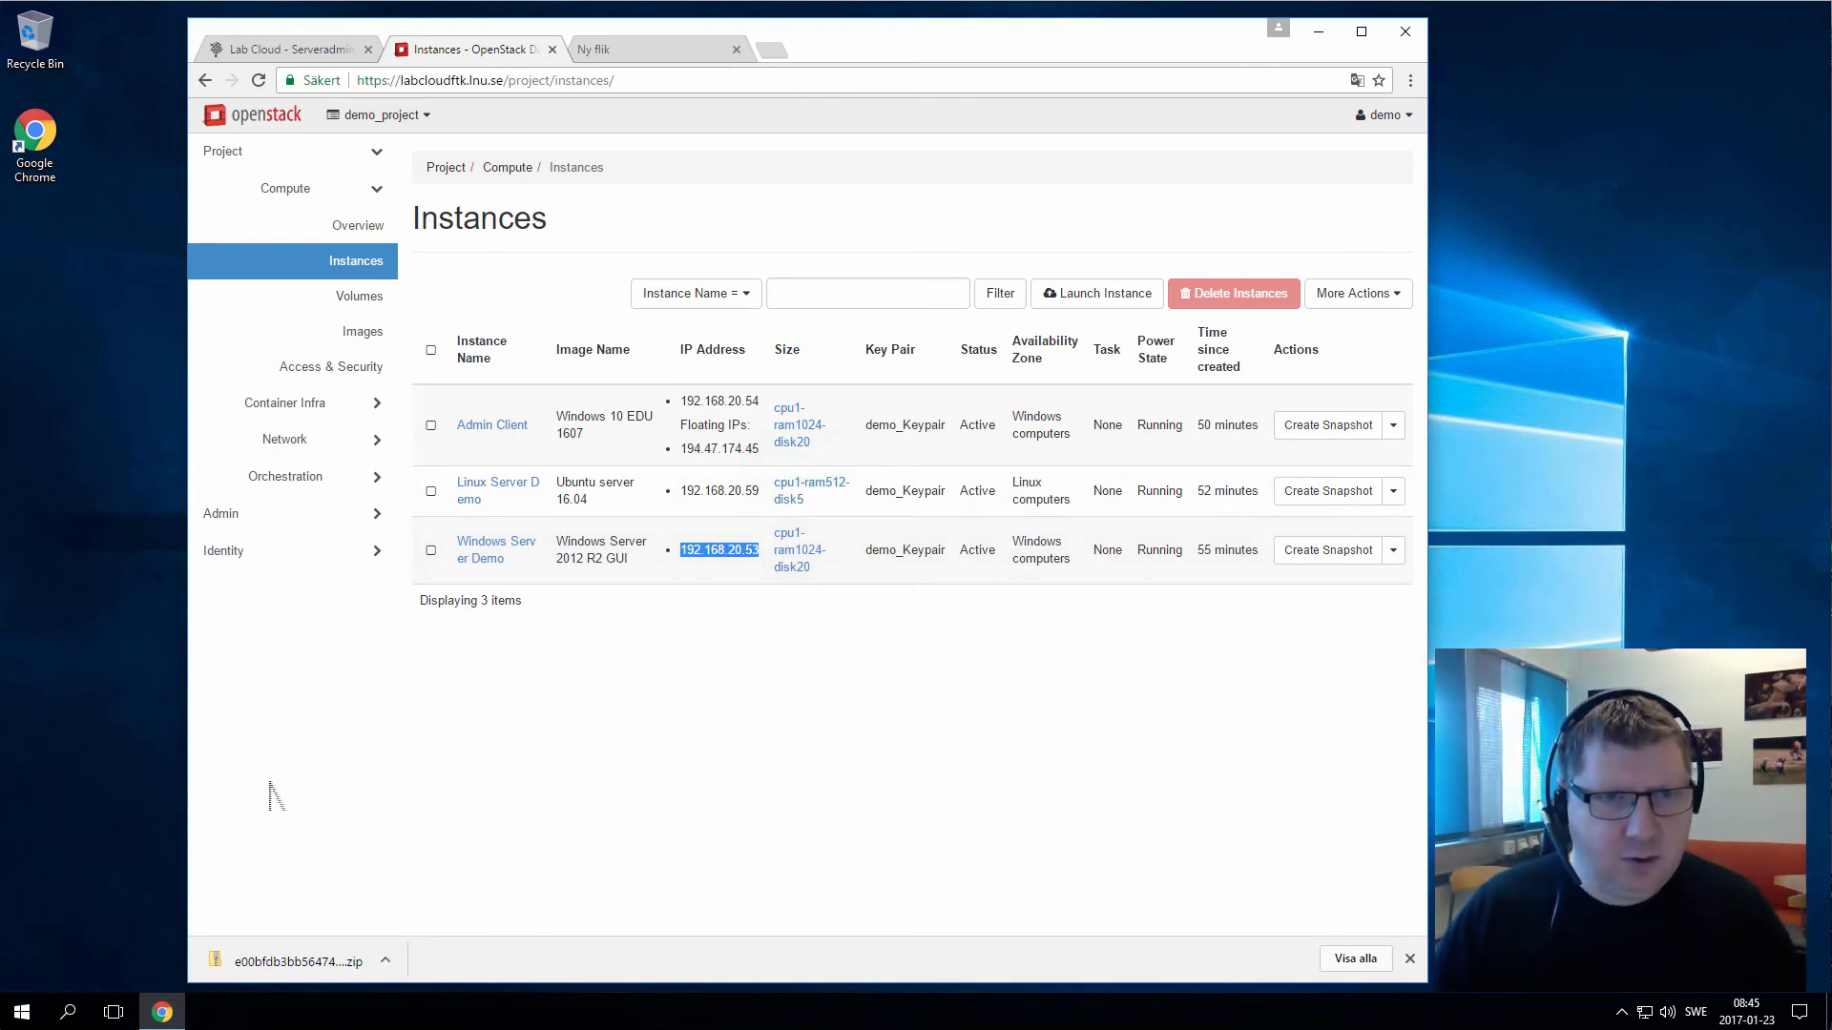
click(23, 1013)
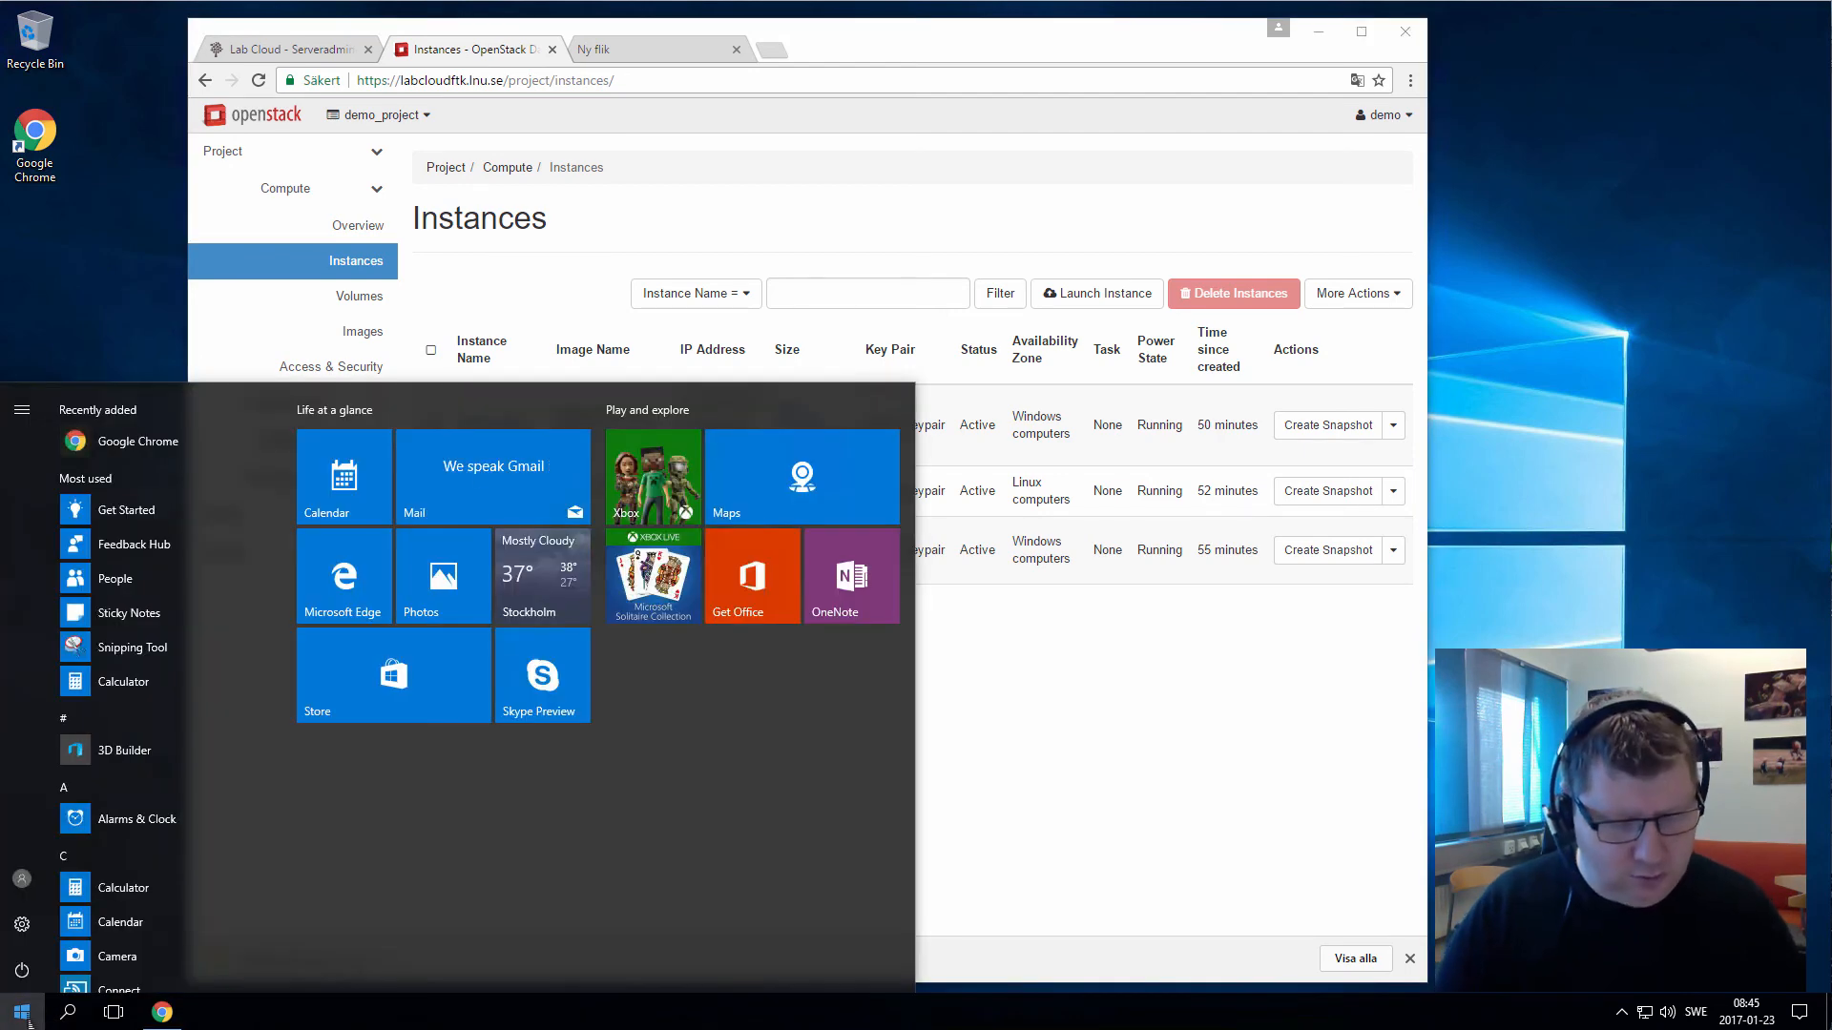
Launch Remote Desktop Connection and connect to the pasted Windows server IP 192.168.20.53
text(remote)
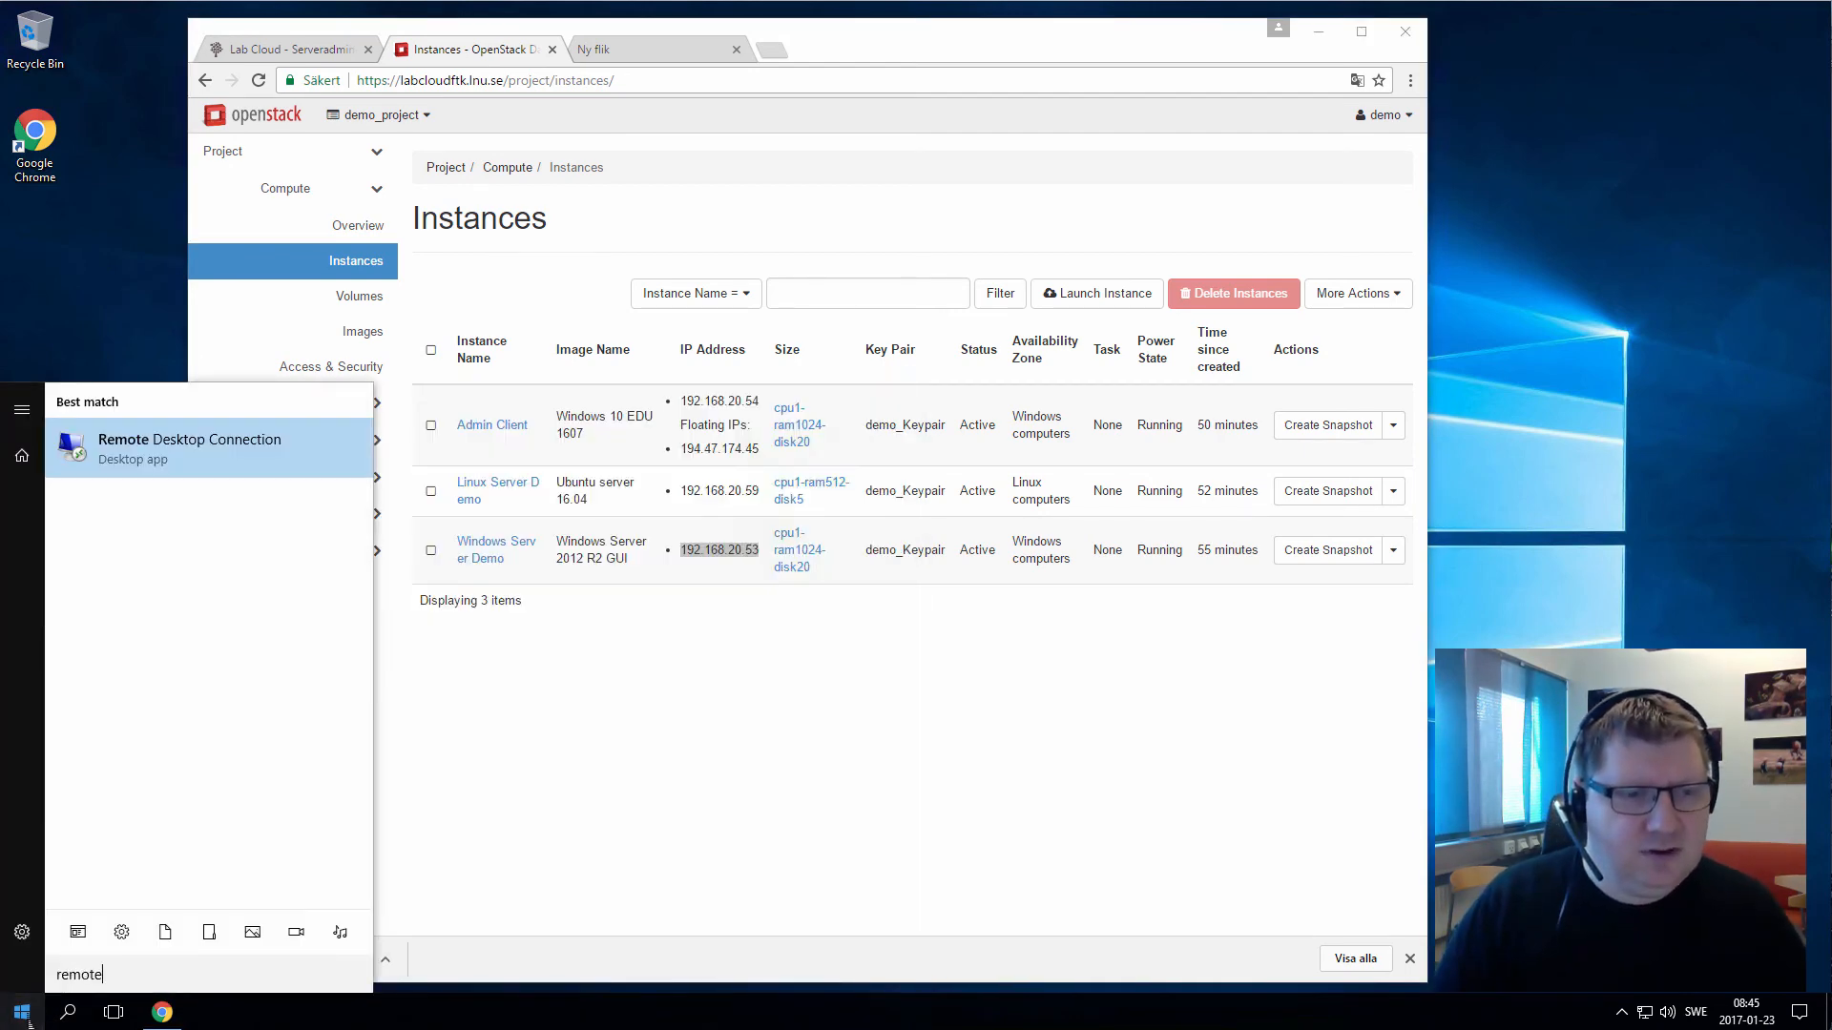
key(Return)
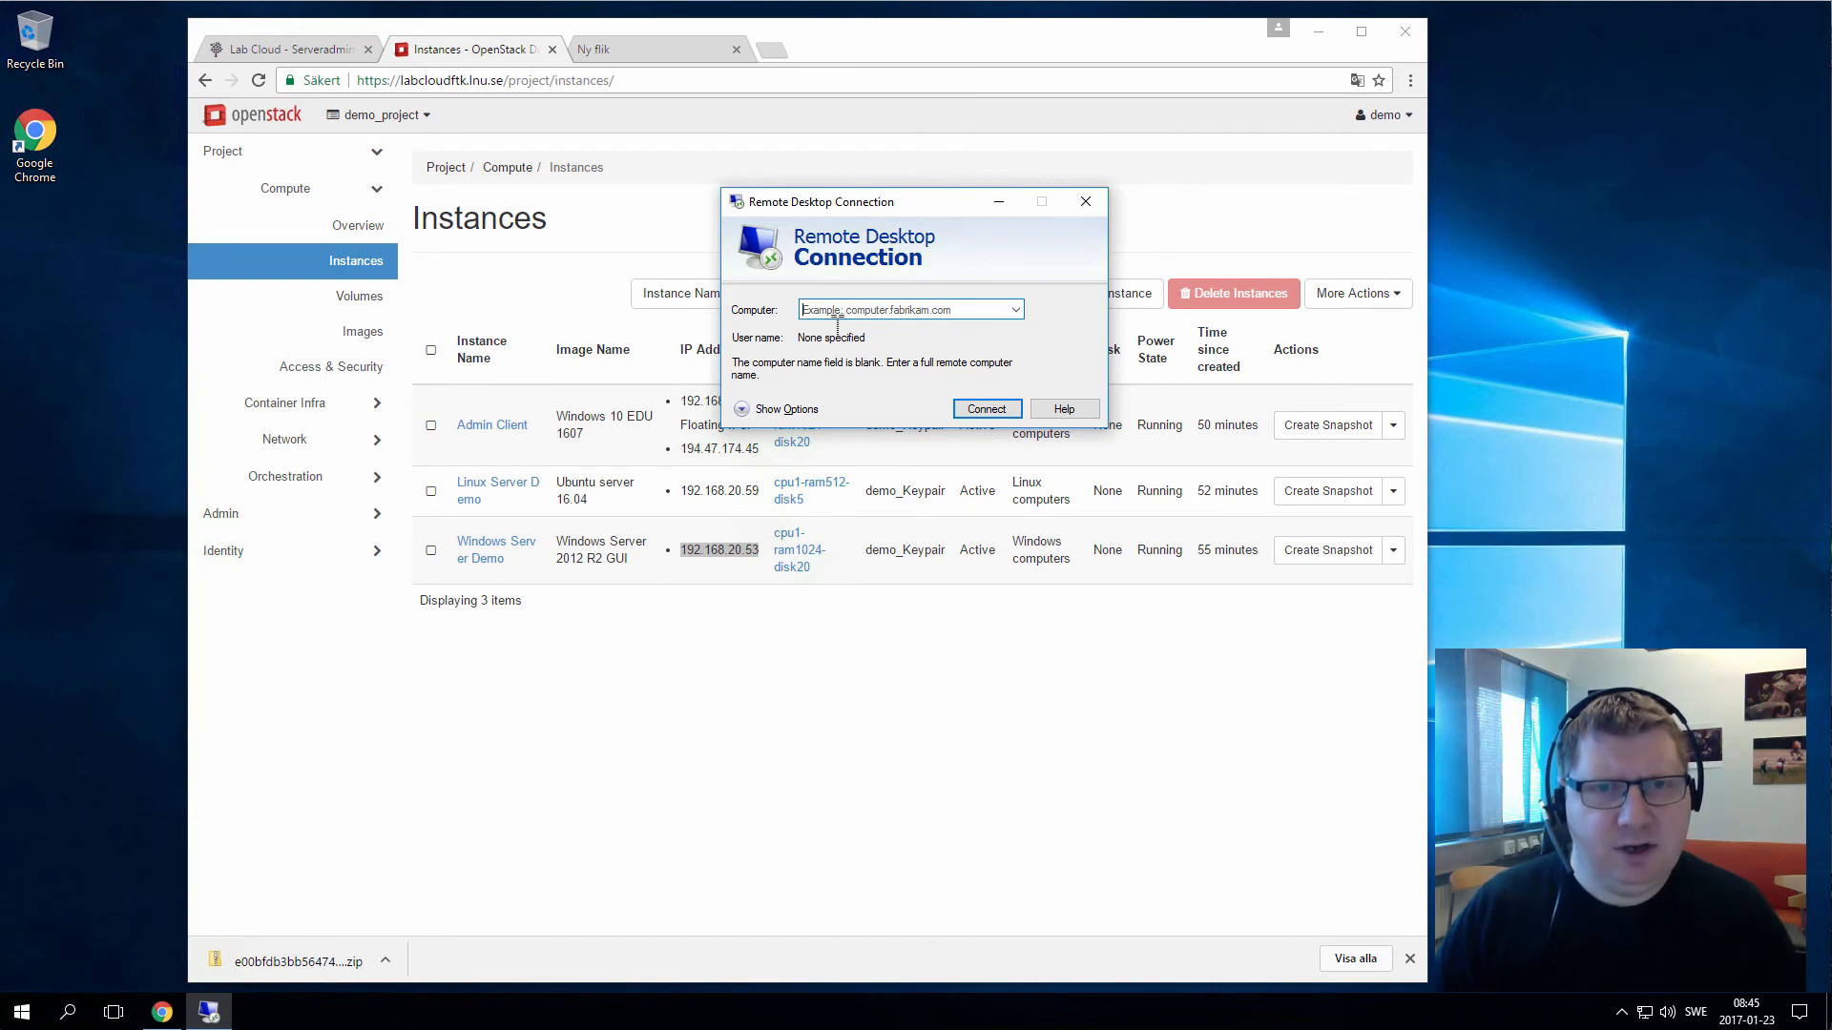
key(ctrl+v)
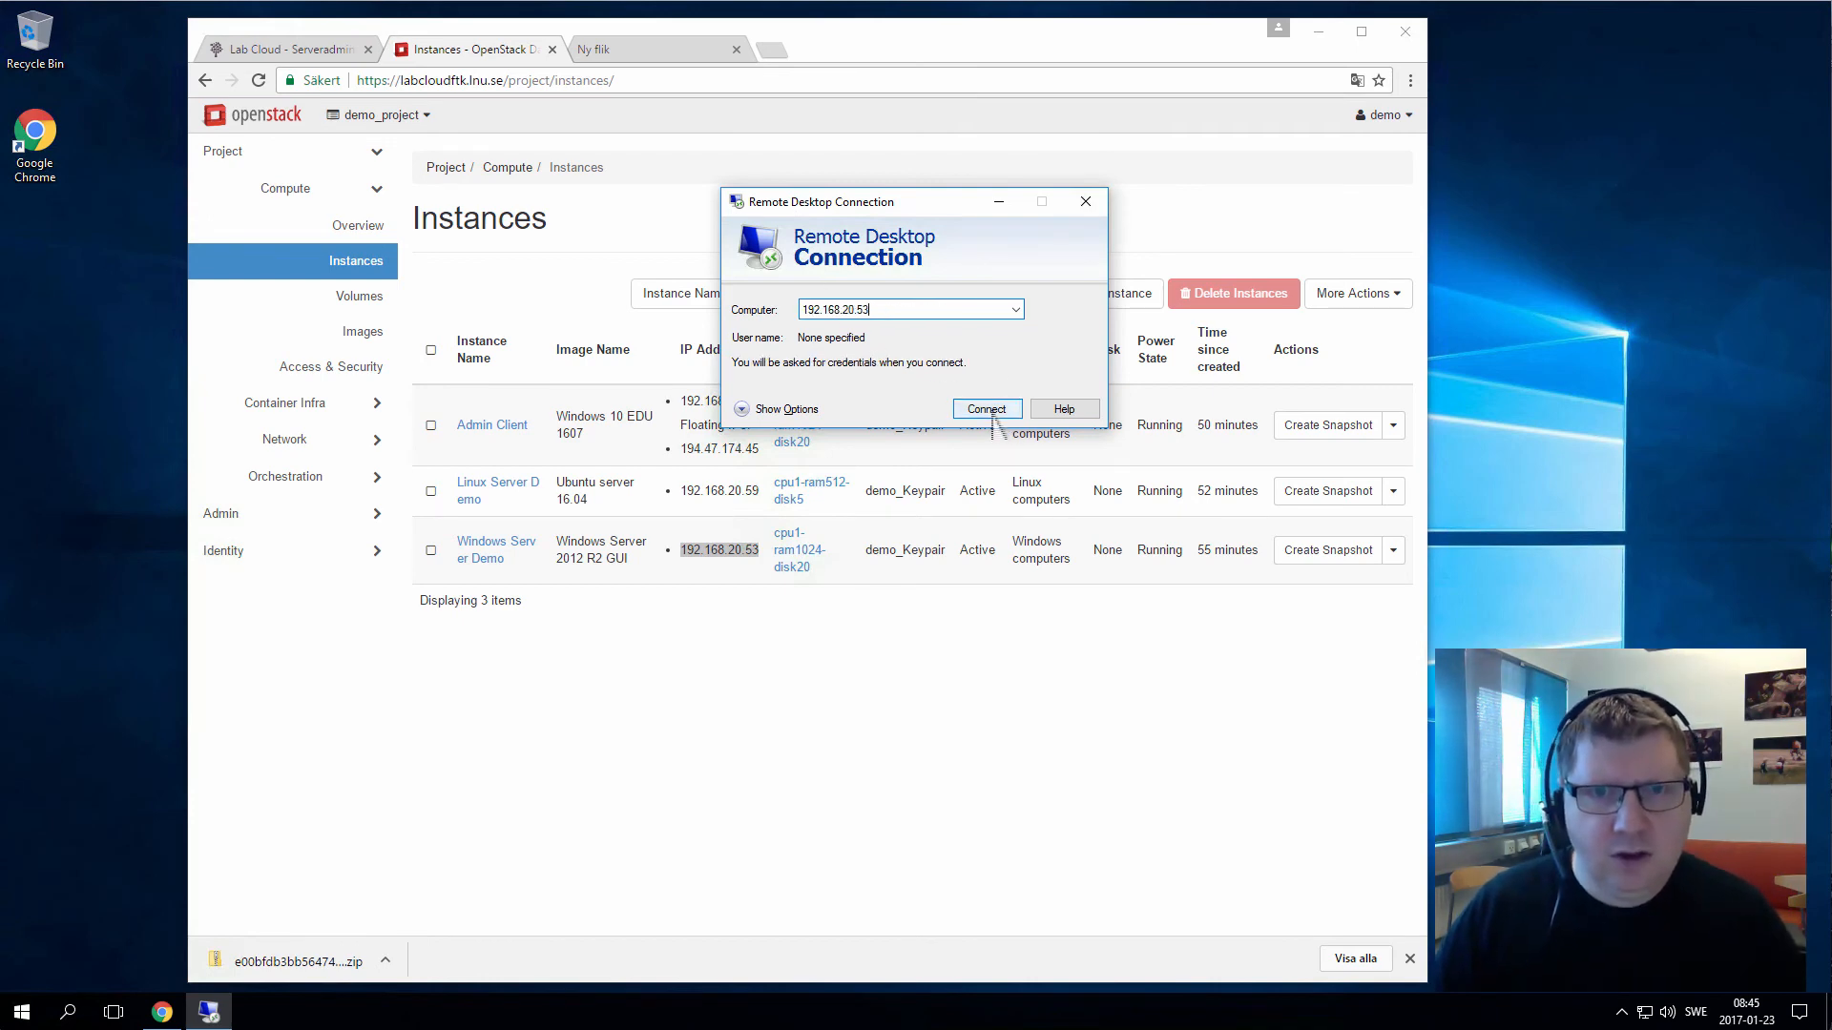
click(988, 408)
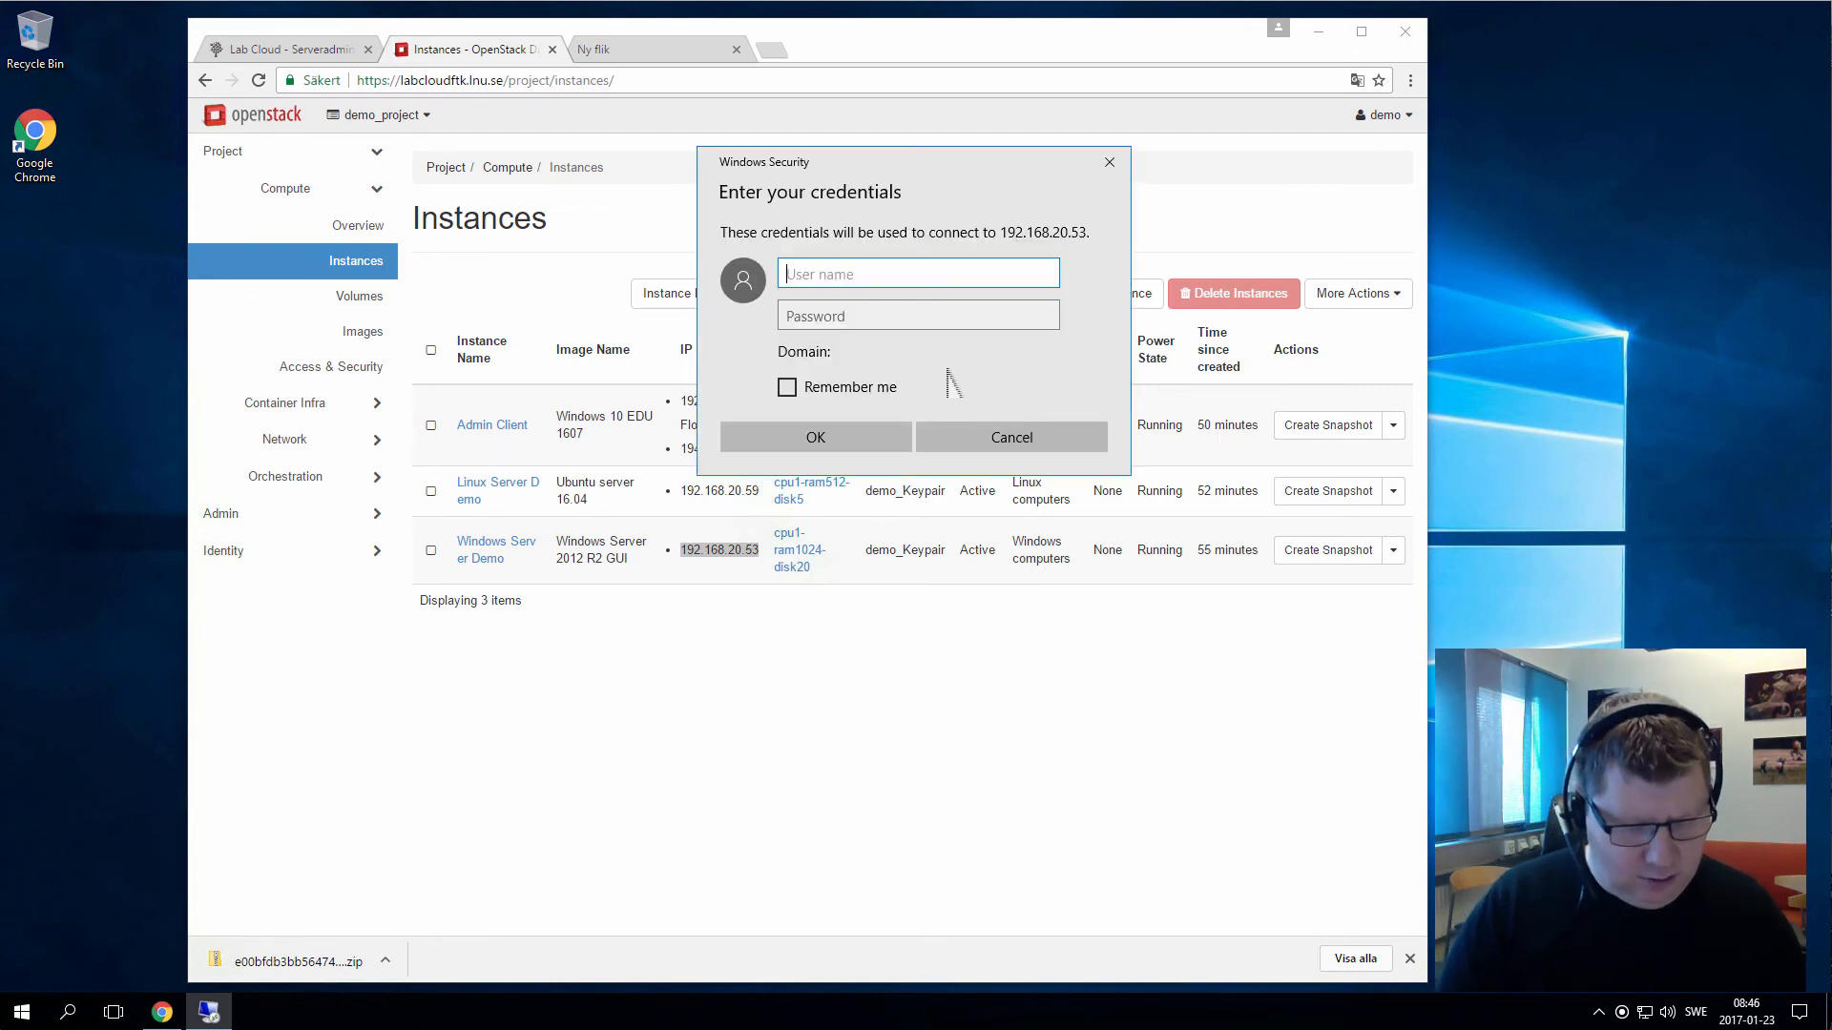
Log on as administrator with the password, re-entering it after the first attempt fails
text(administrator)
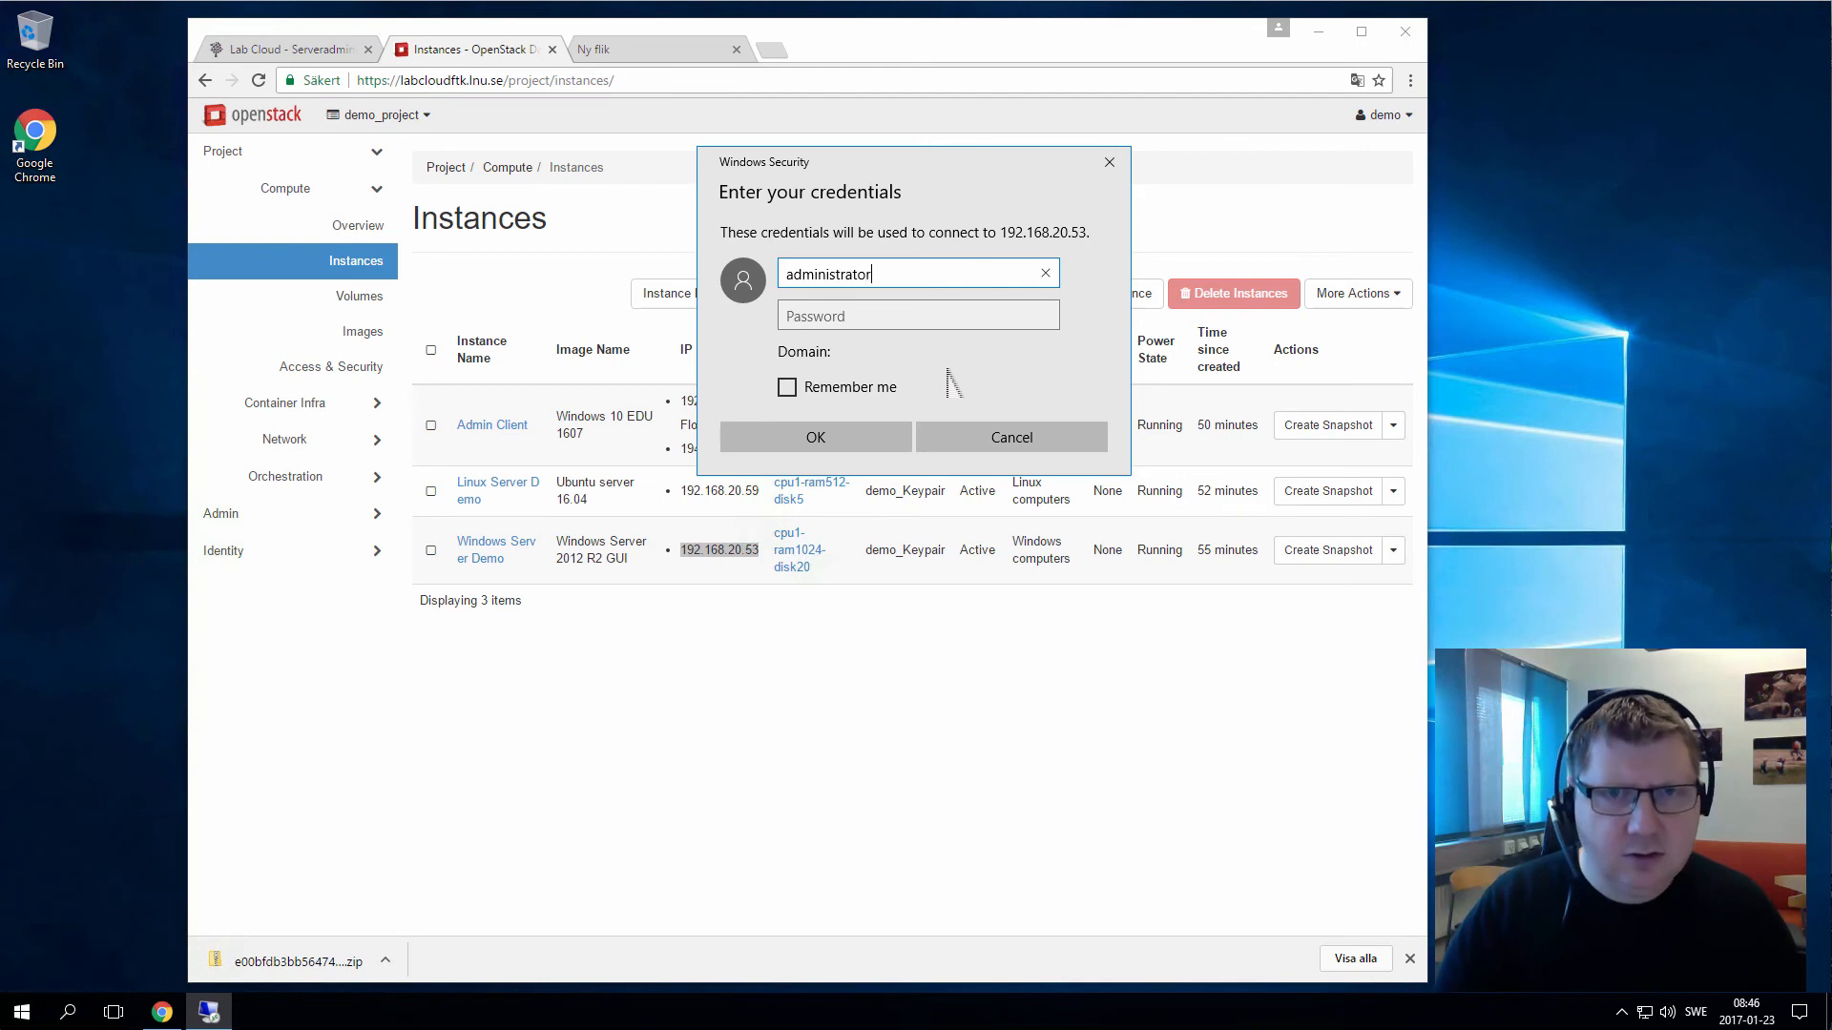
key(Tab)
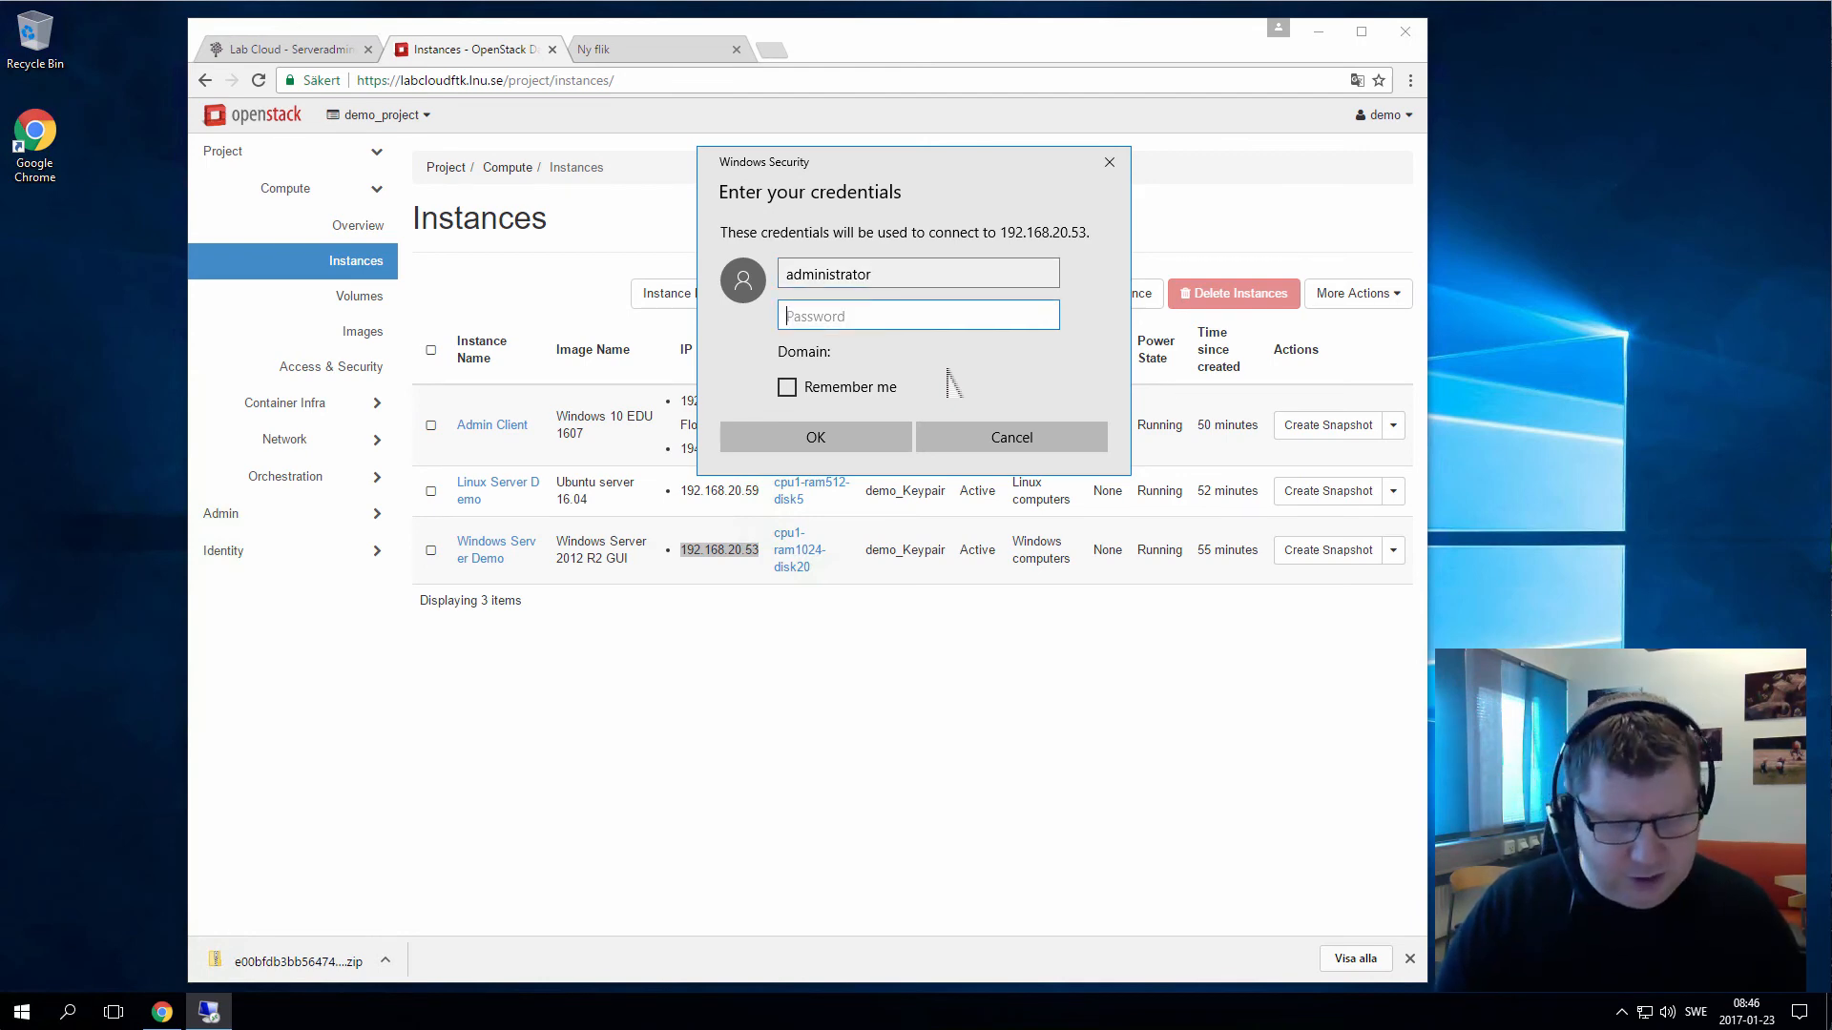
text(••)
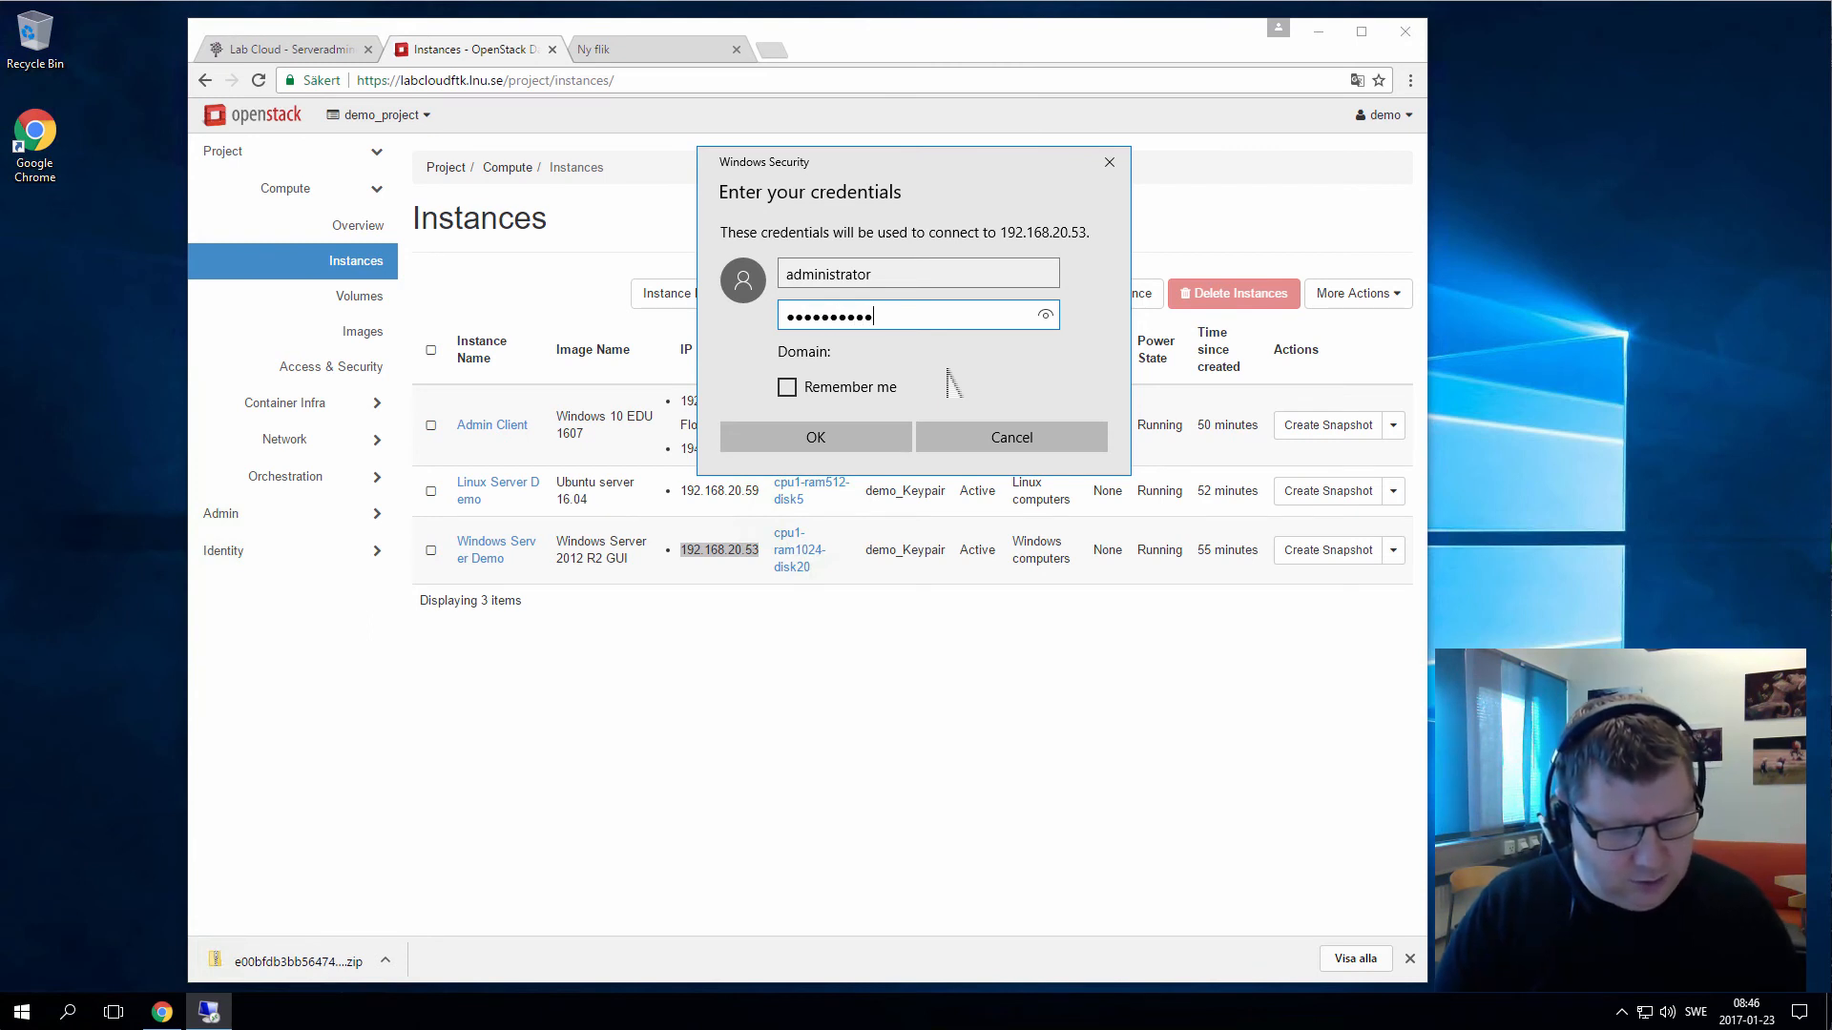
text(••••••••••••)
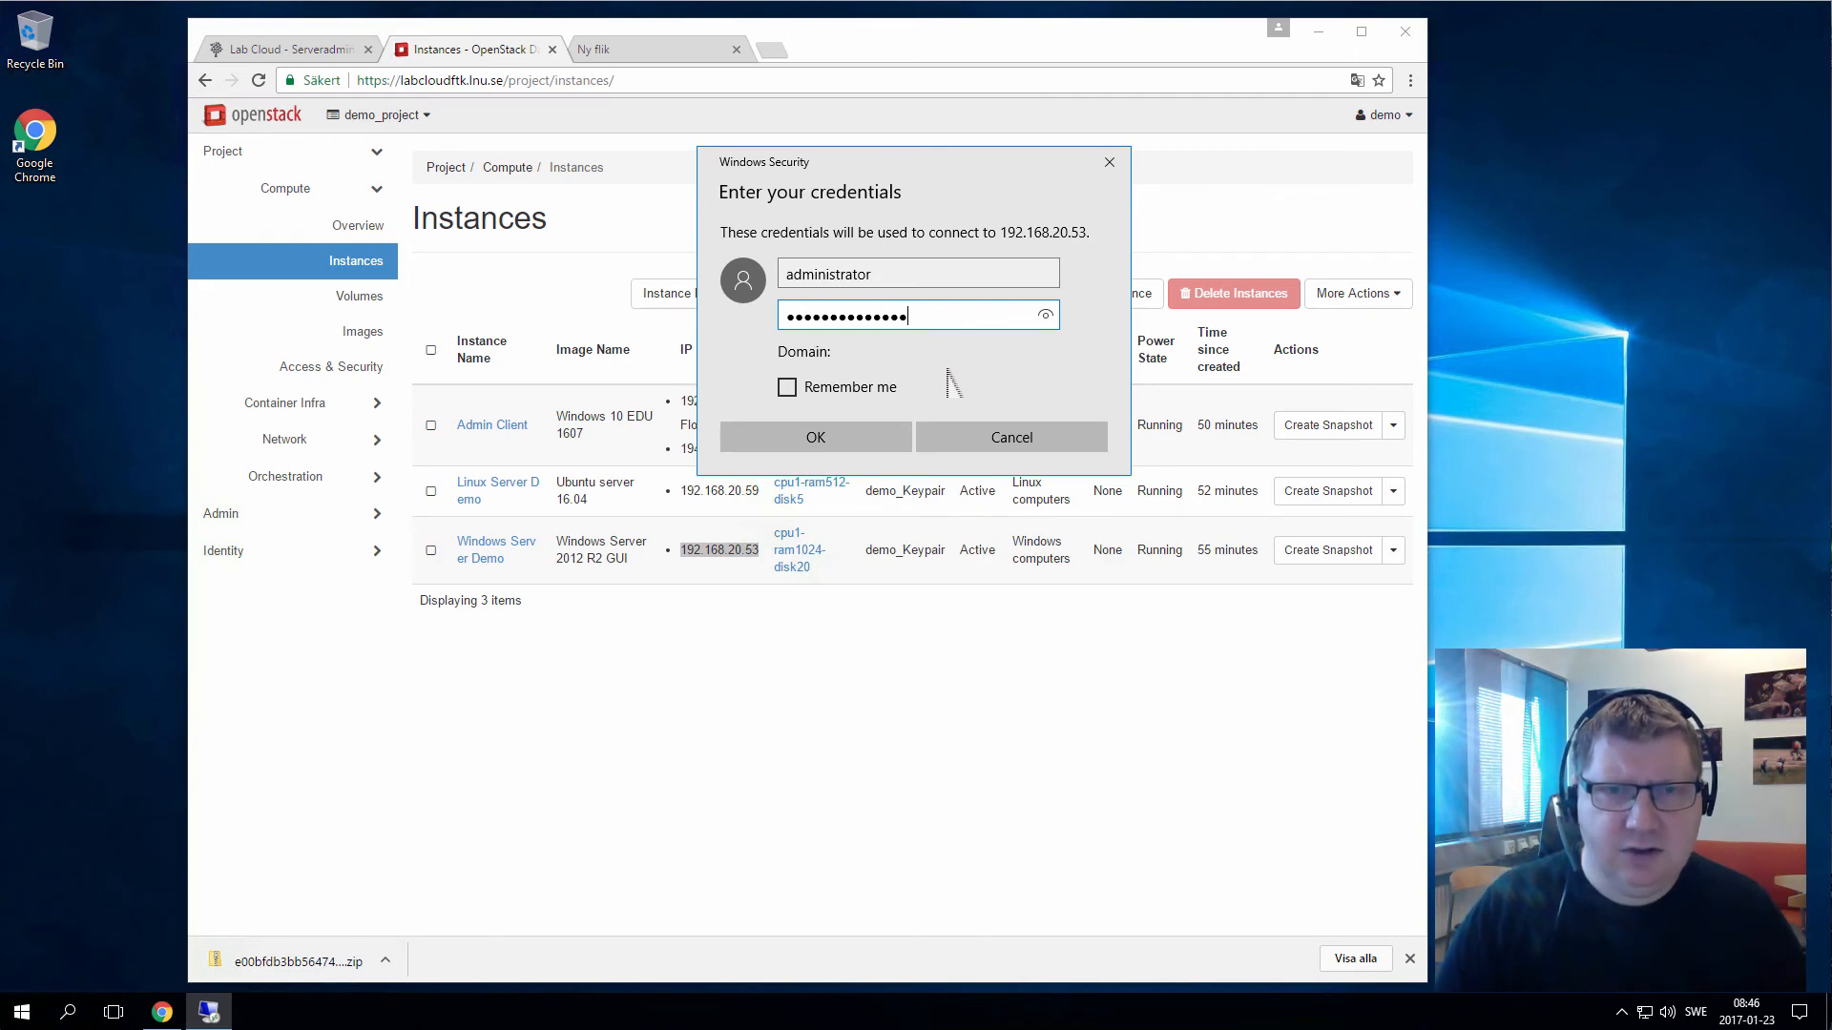
key(Return)
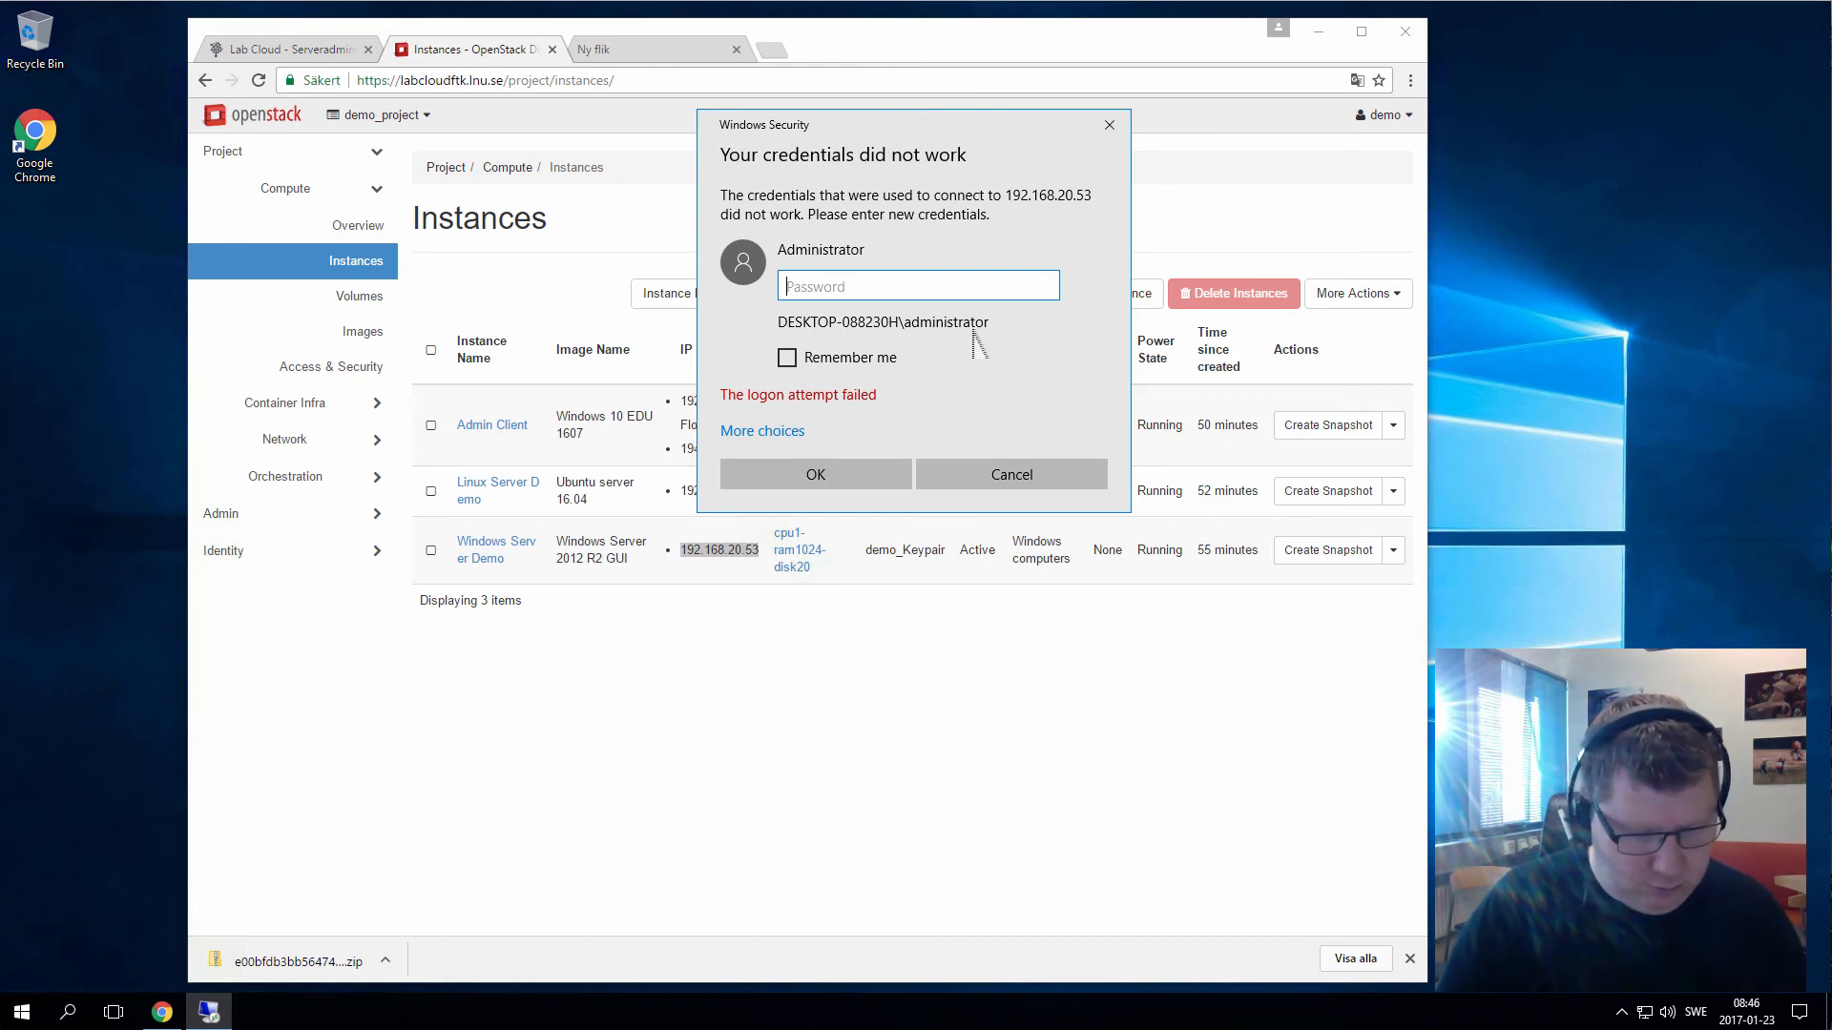
text(••)
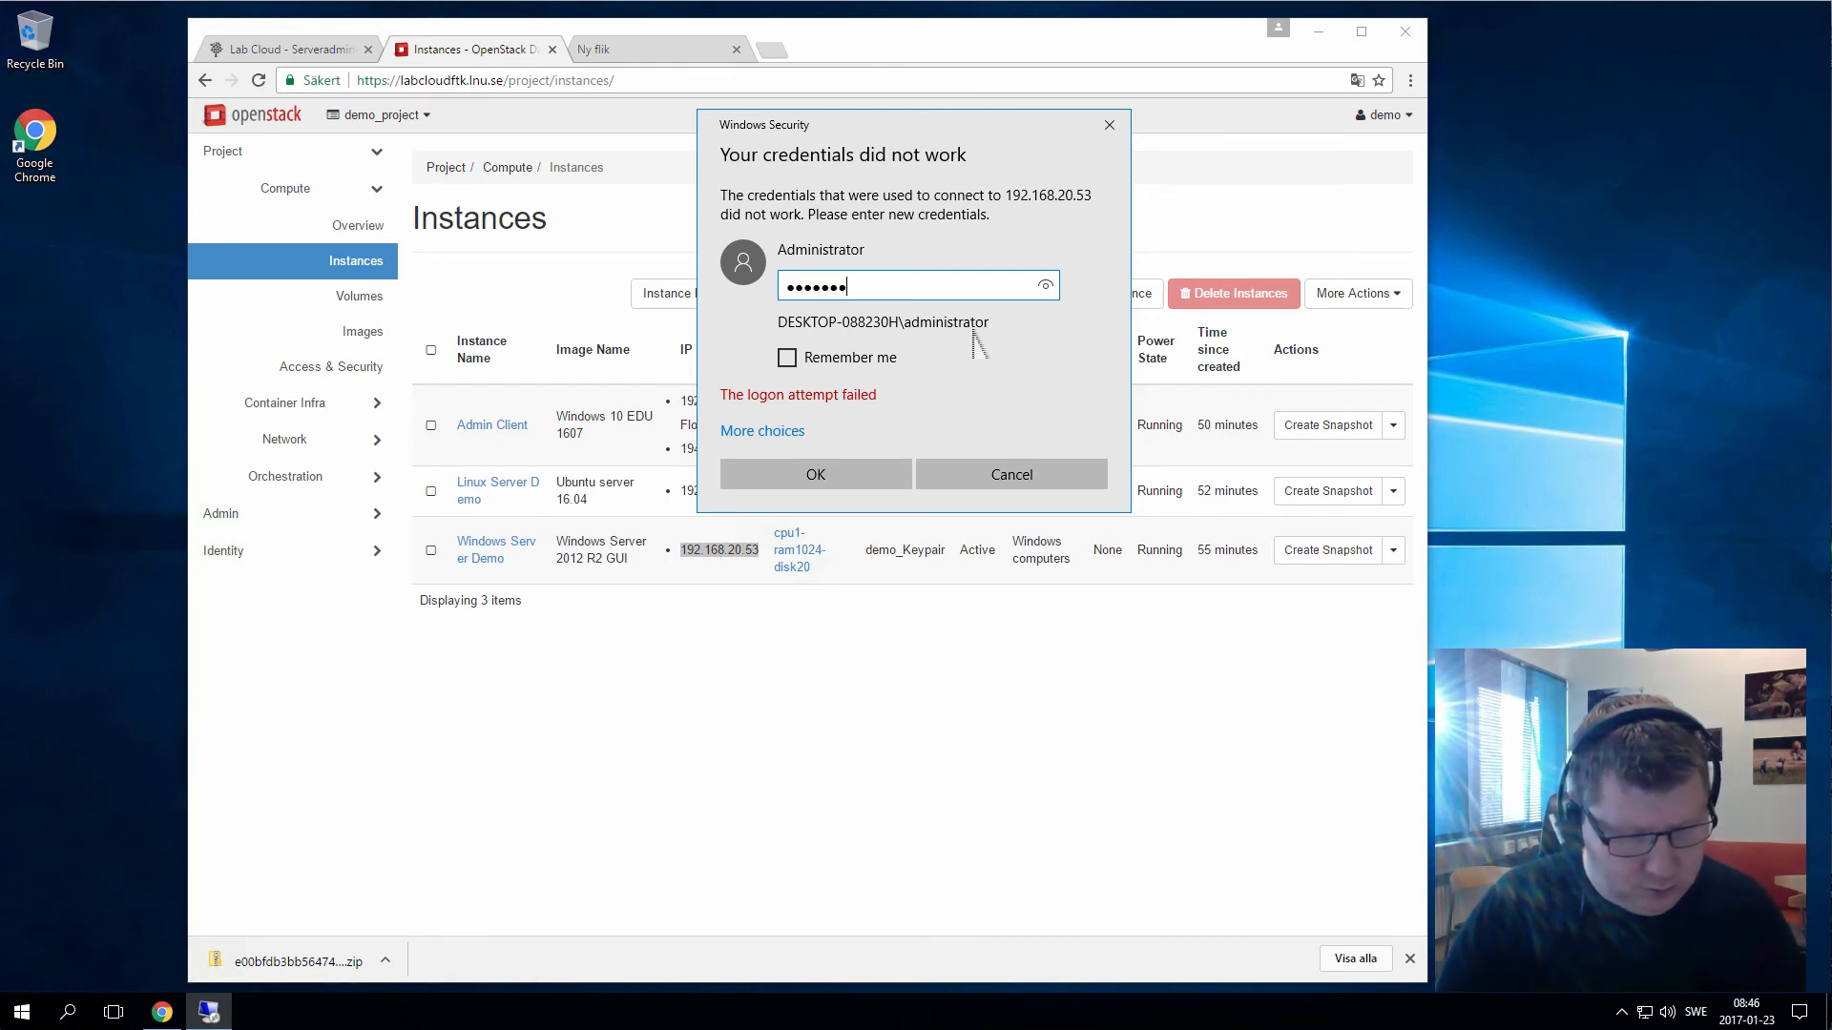
key(Return)
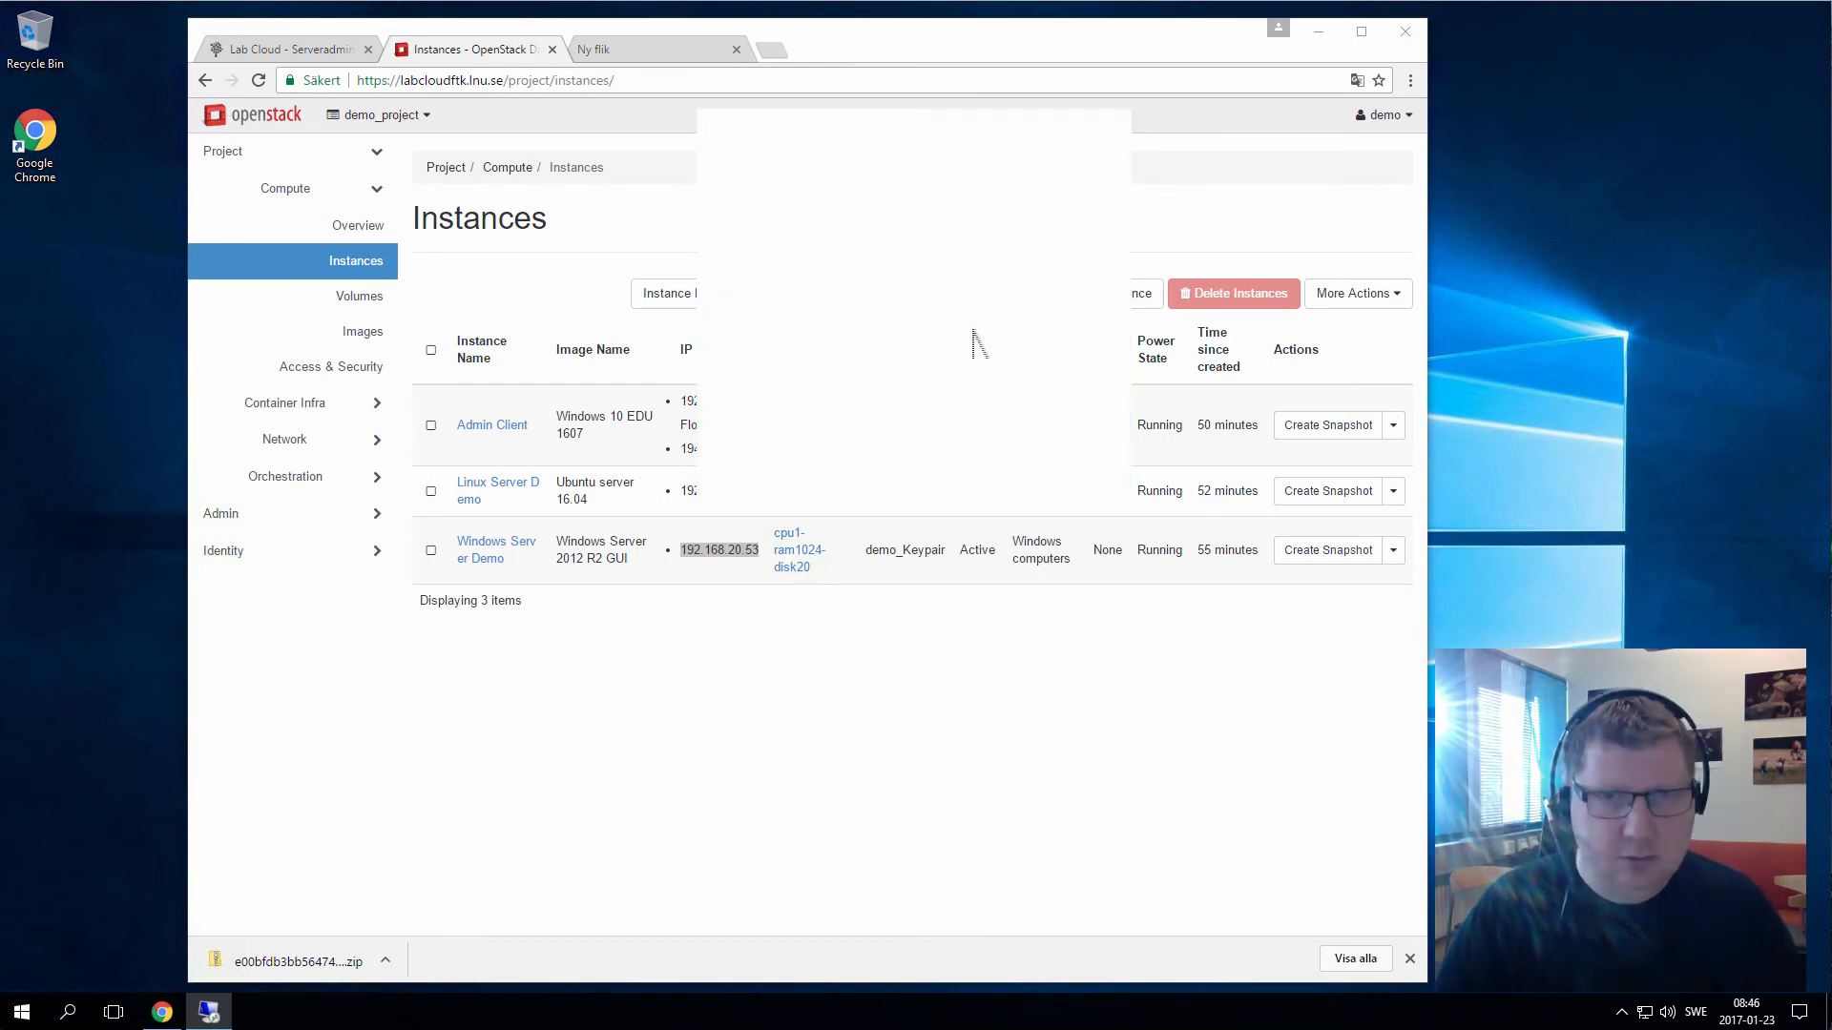
Accept the certificate, close Network Connection Details, Ethernet Status and Server Manager, then minimize the session
click(974, 474)
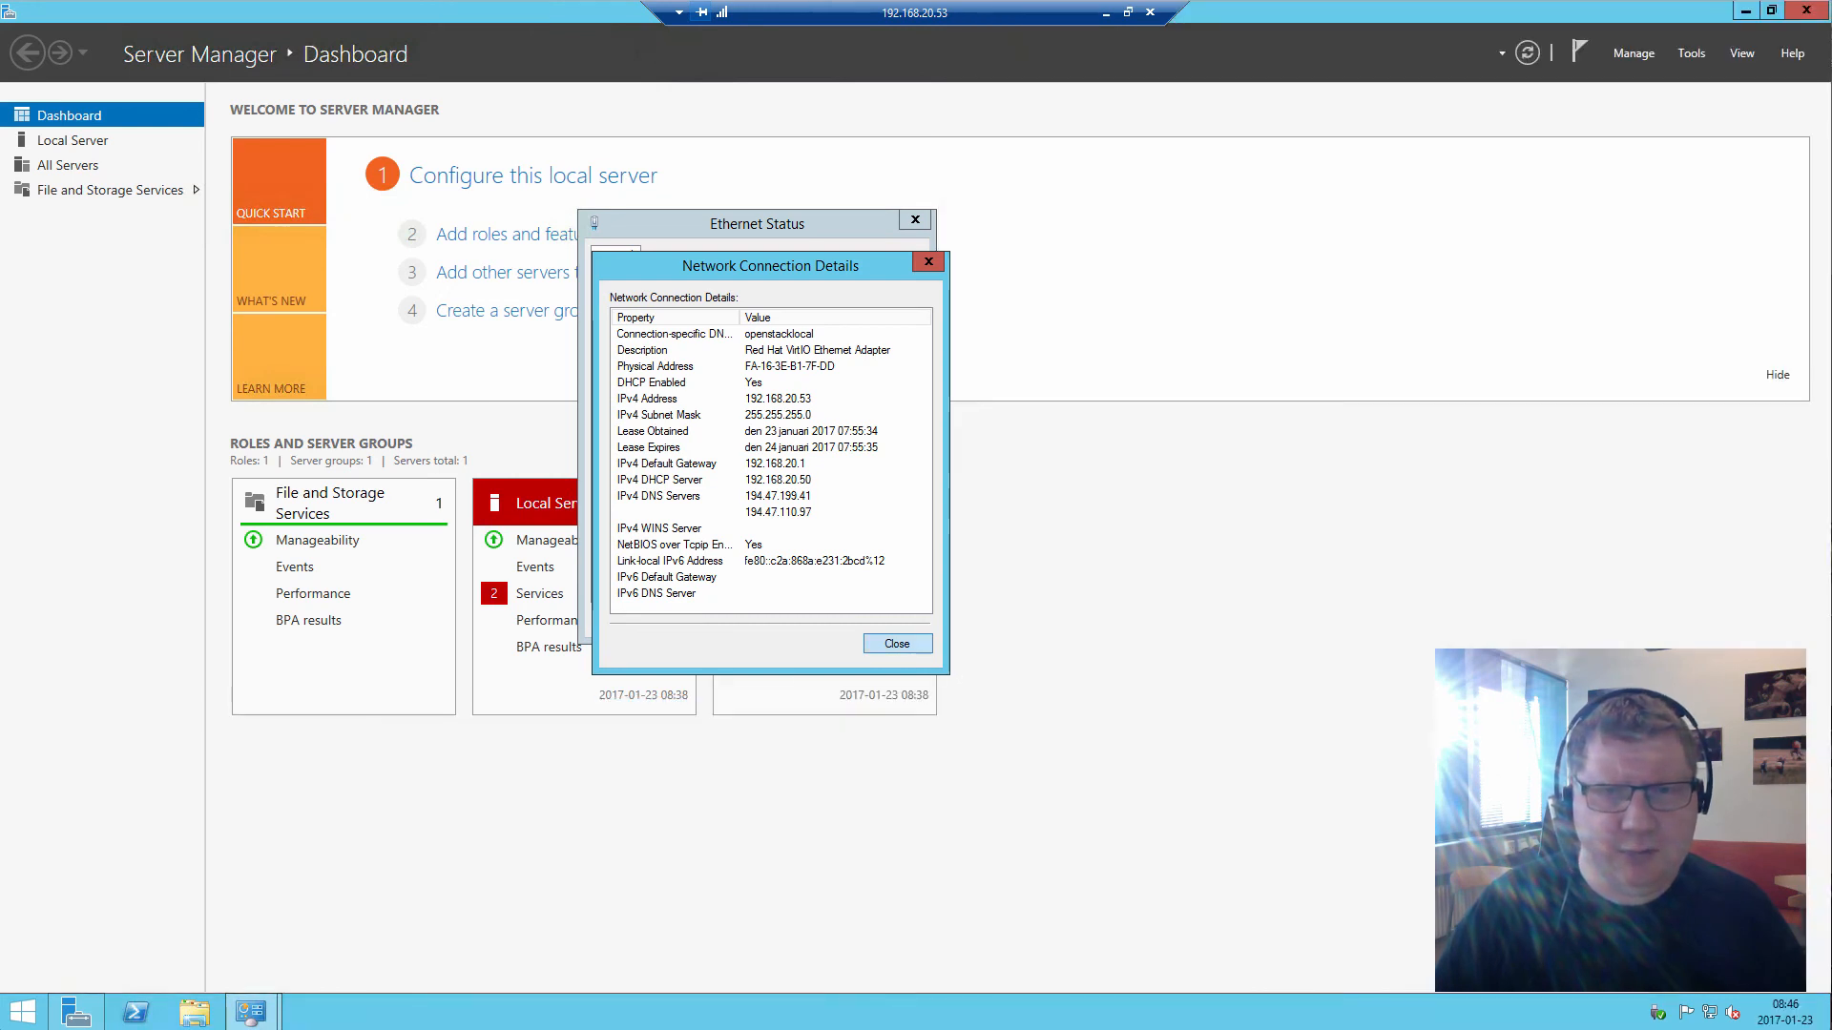
key(Escape)
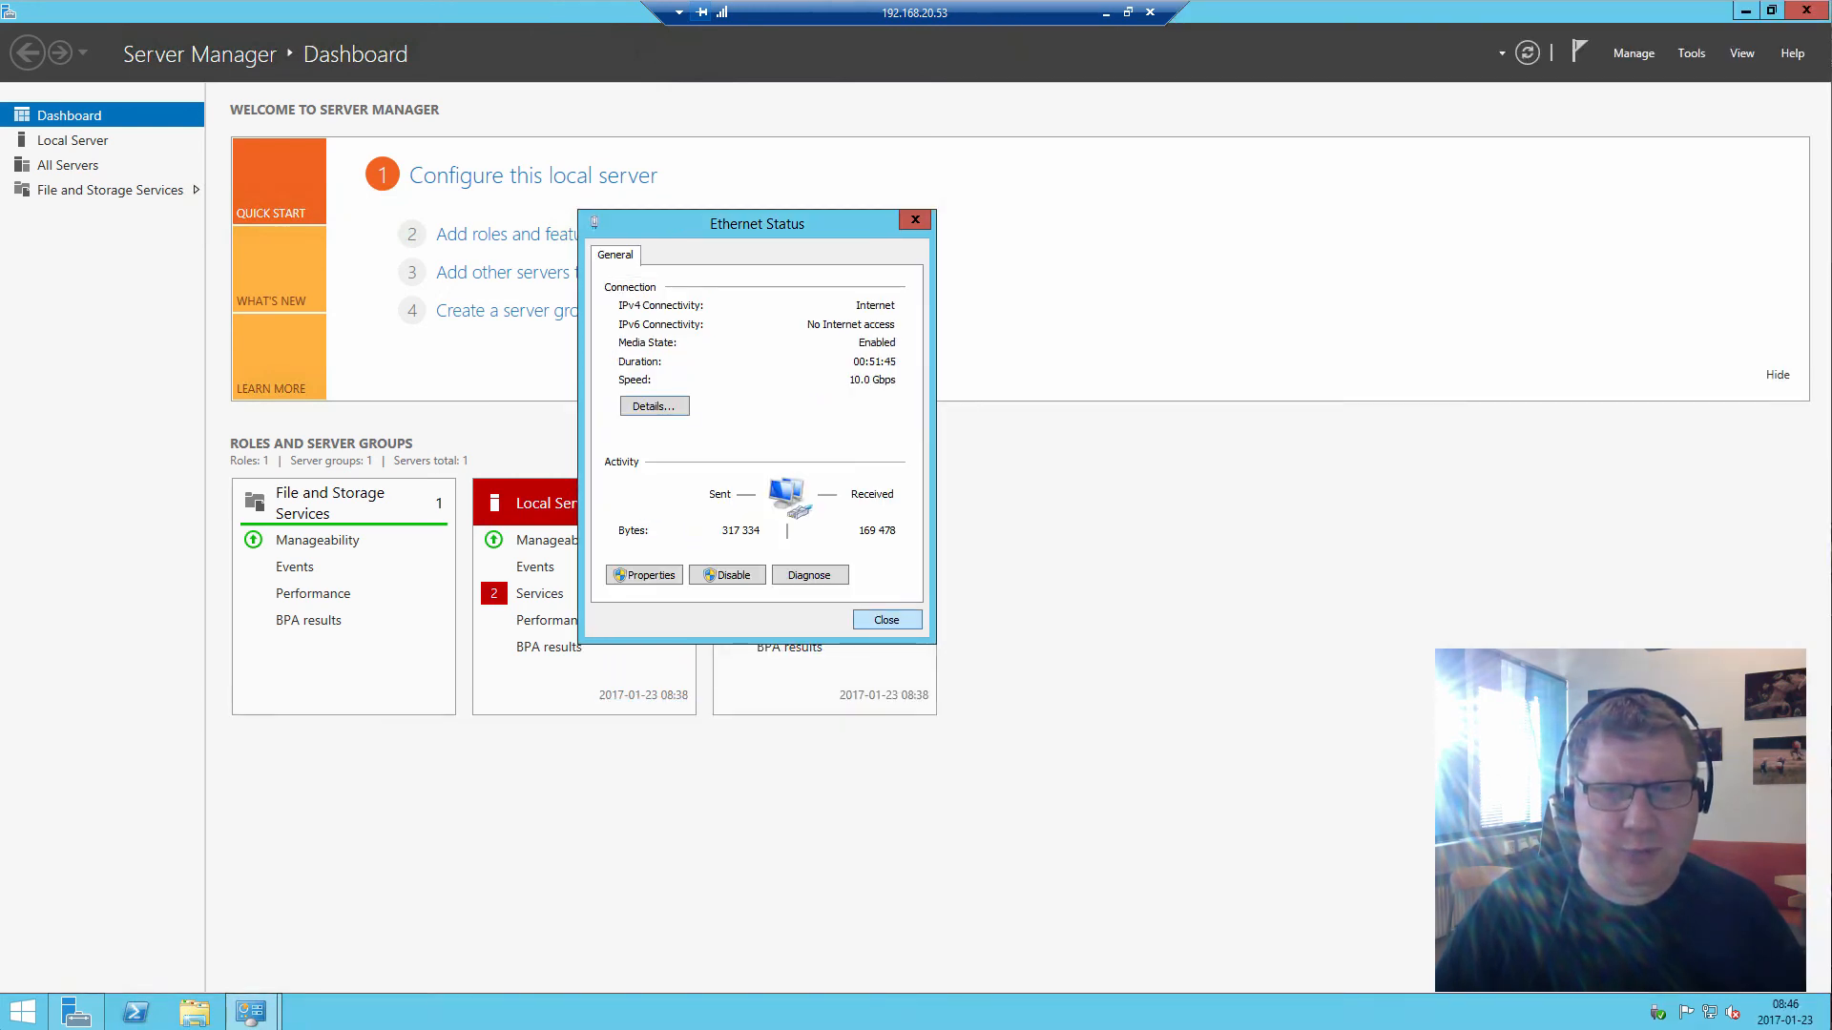
key(Escape)
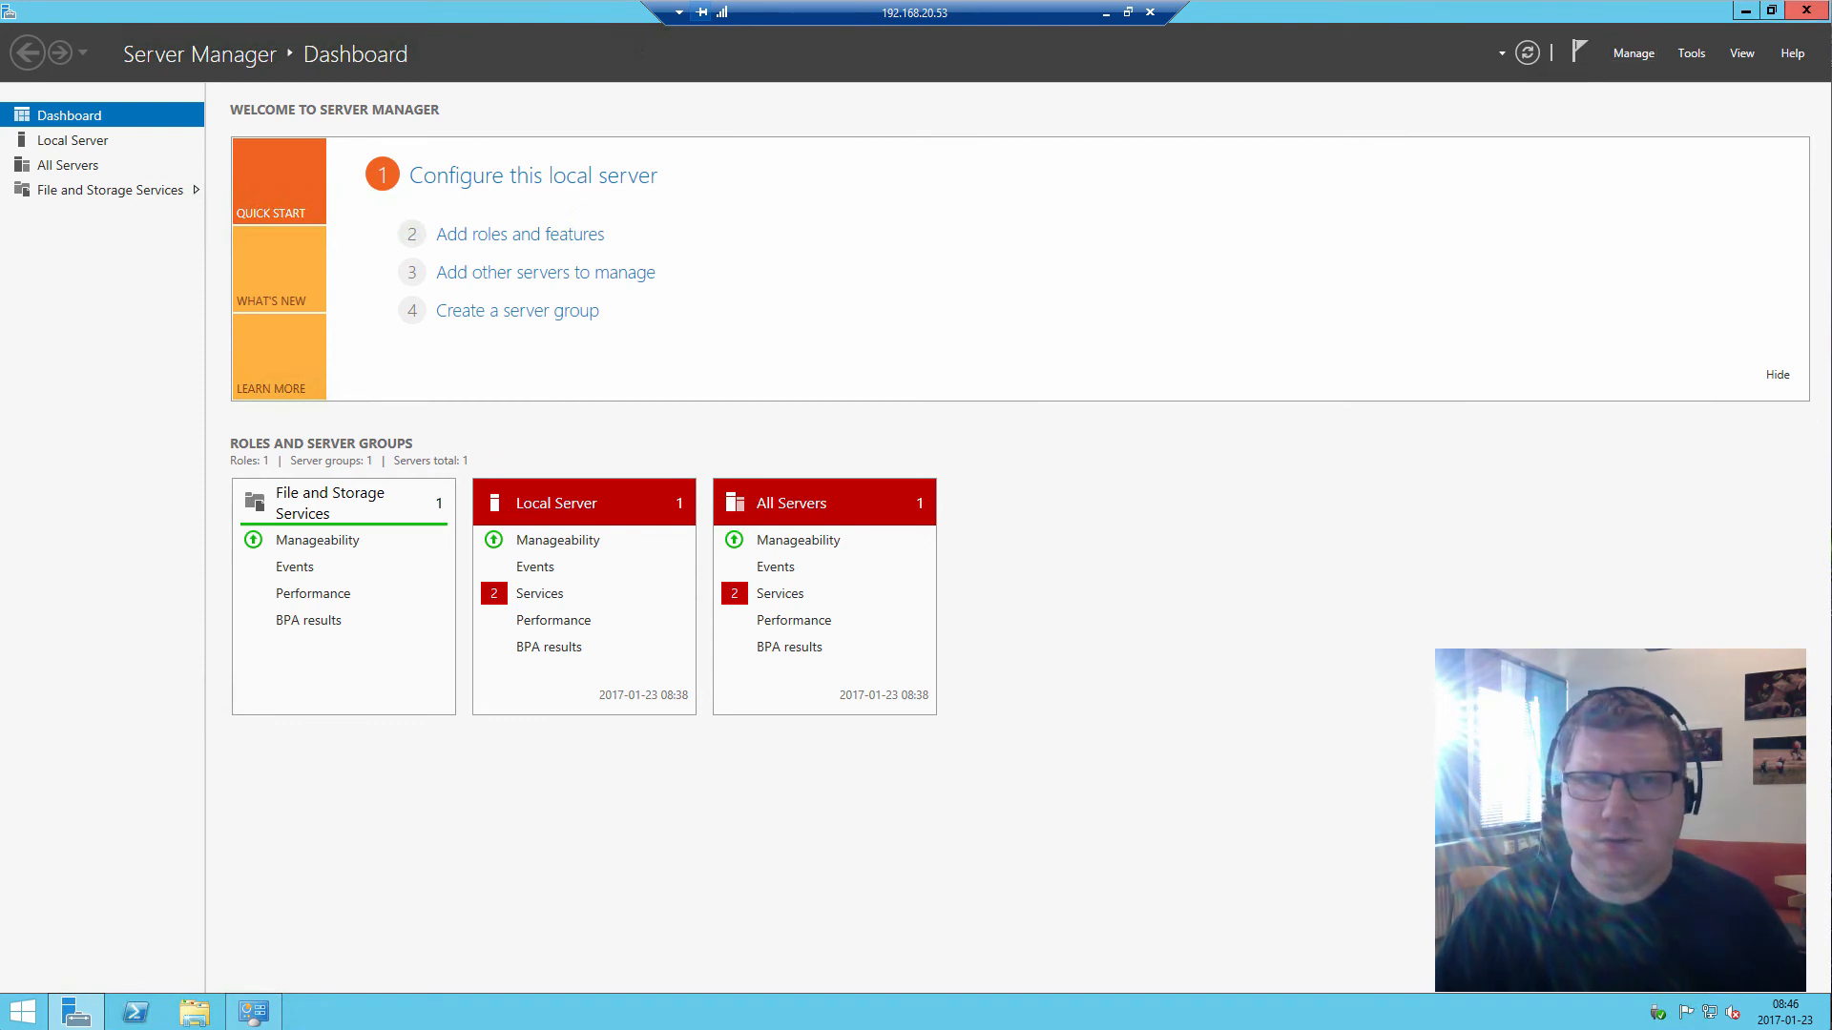
key(alt+F4)
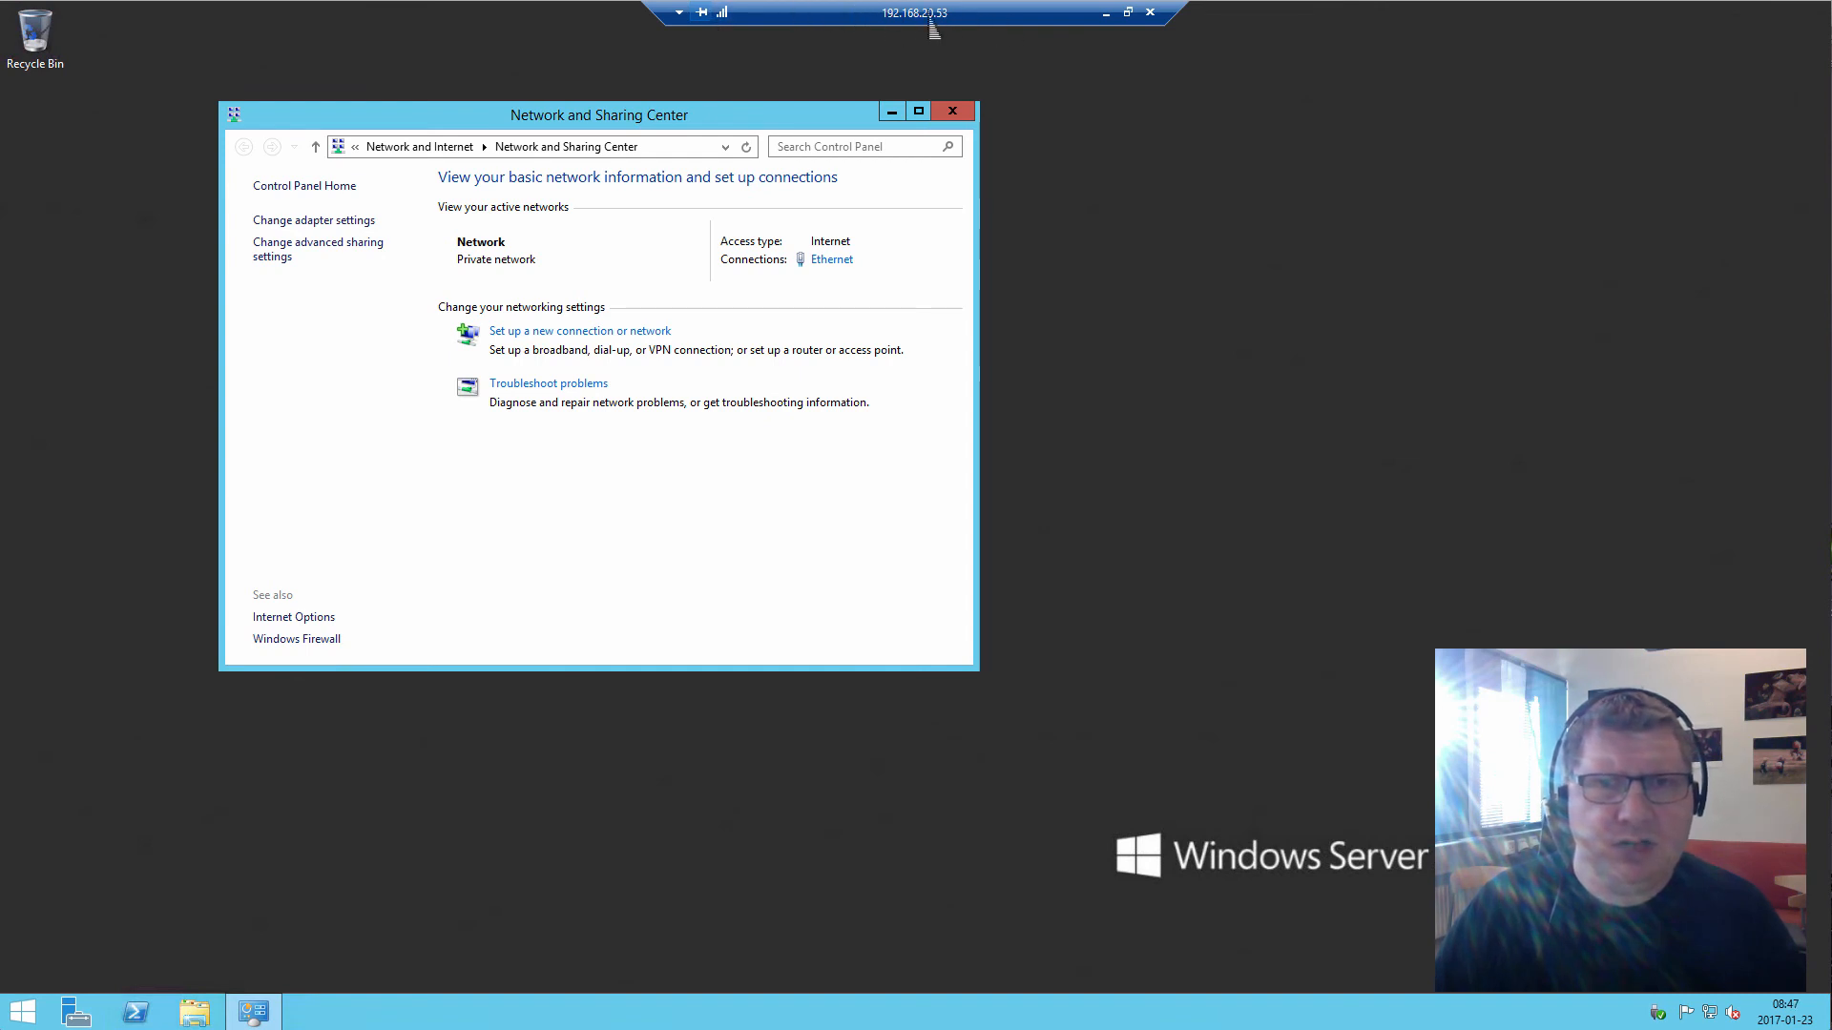
click(1106, 15)
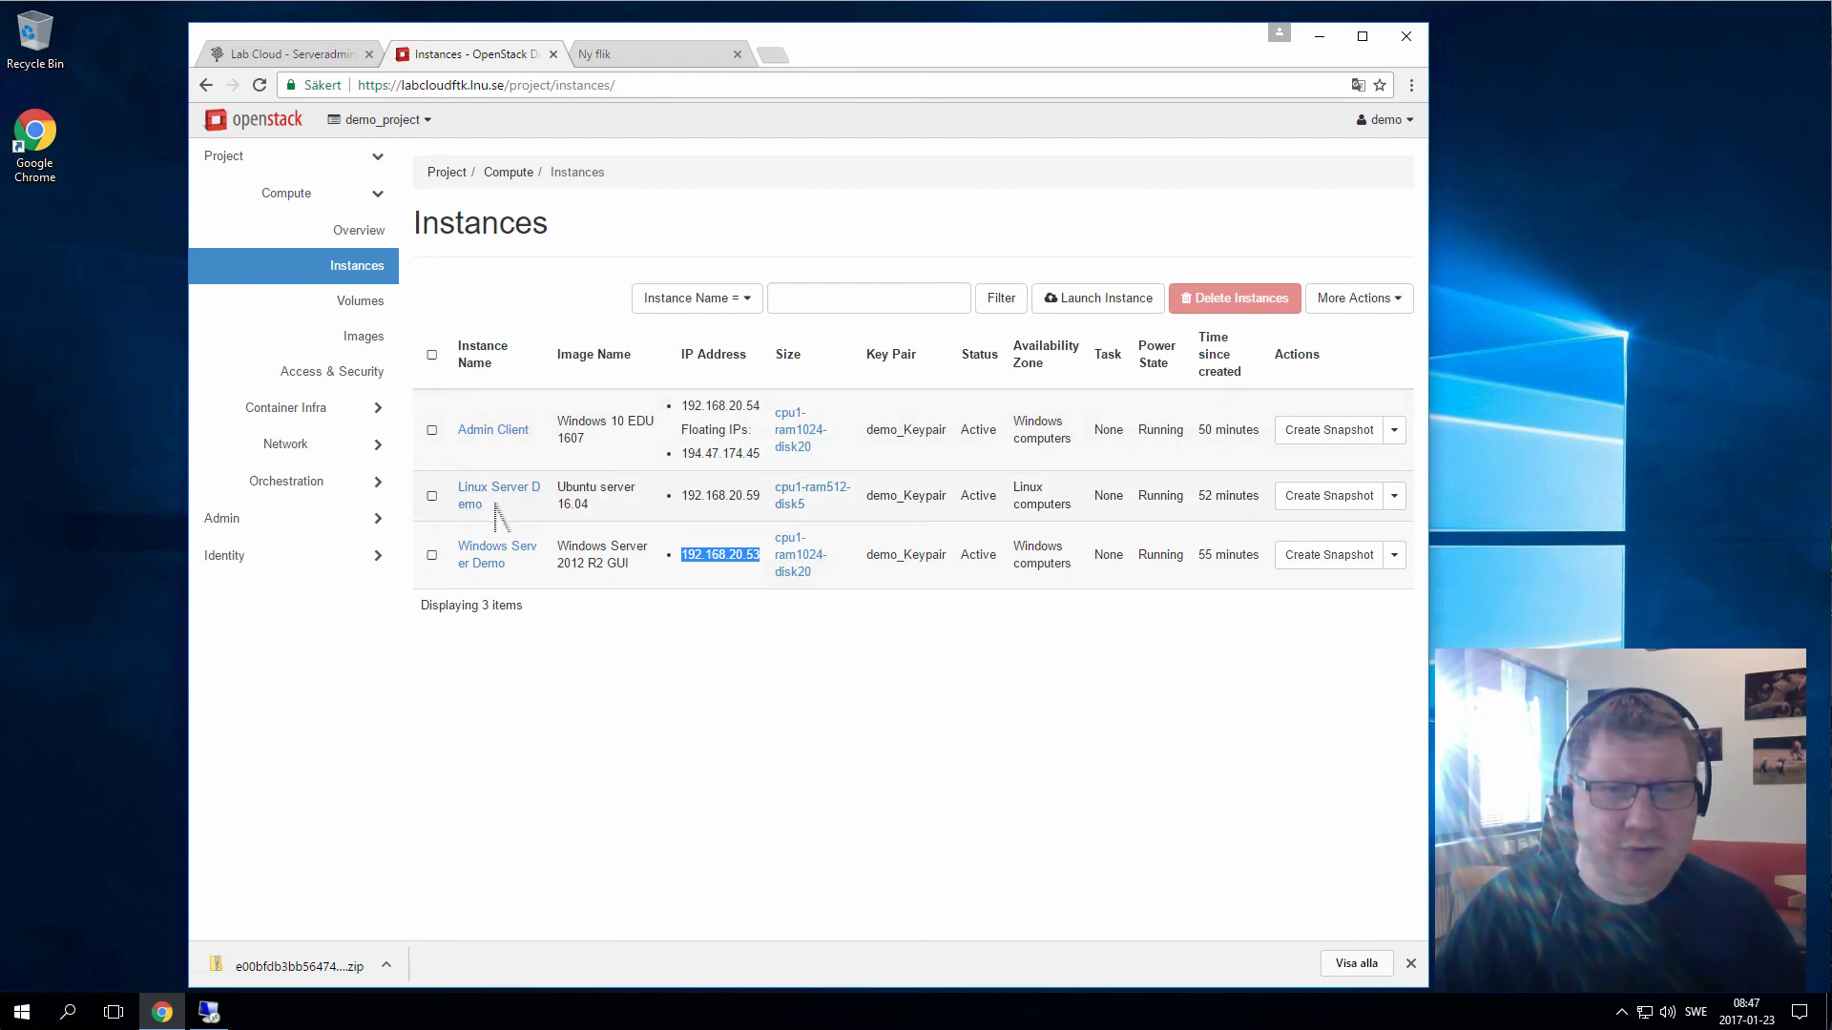
Select and deselect the Linux Server Demo name, then switch to the empty 'Ny flik' tab
drag(489, 518, 460, 485)
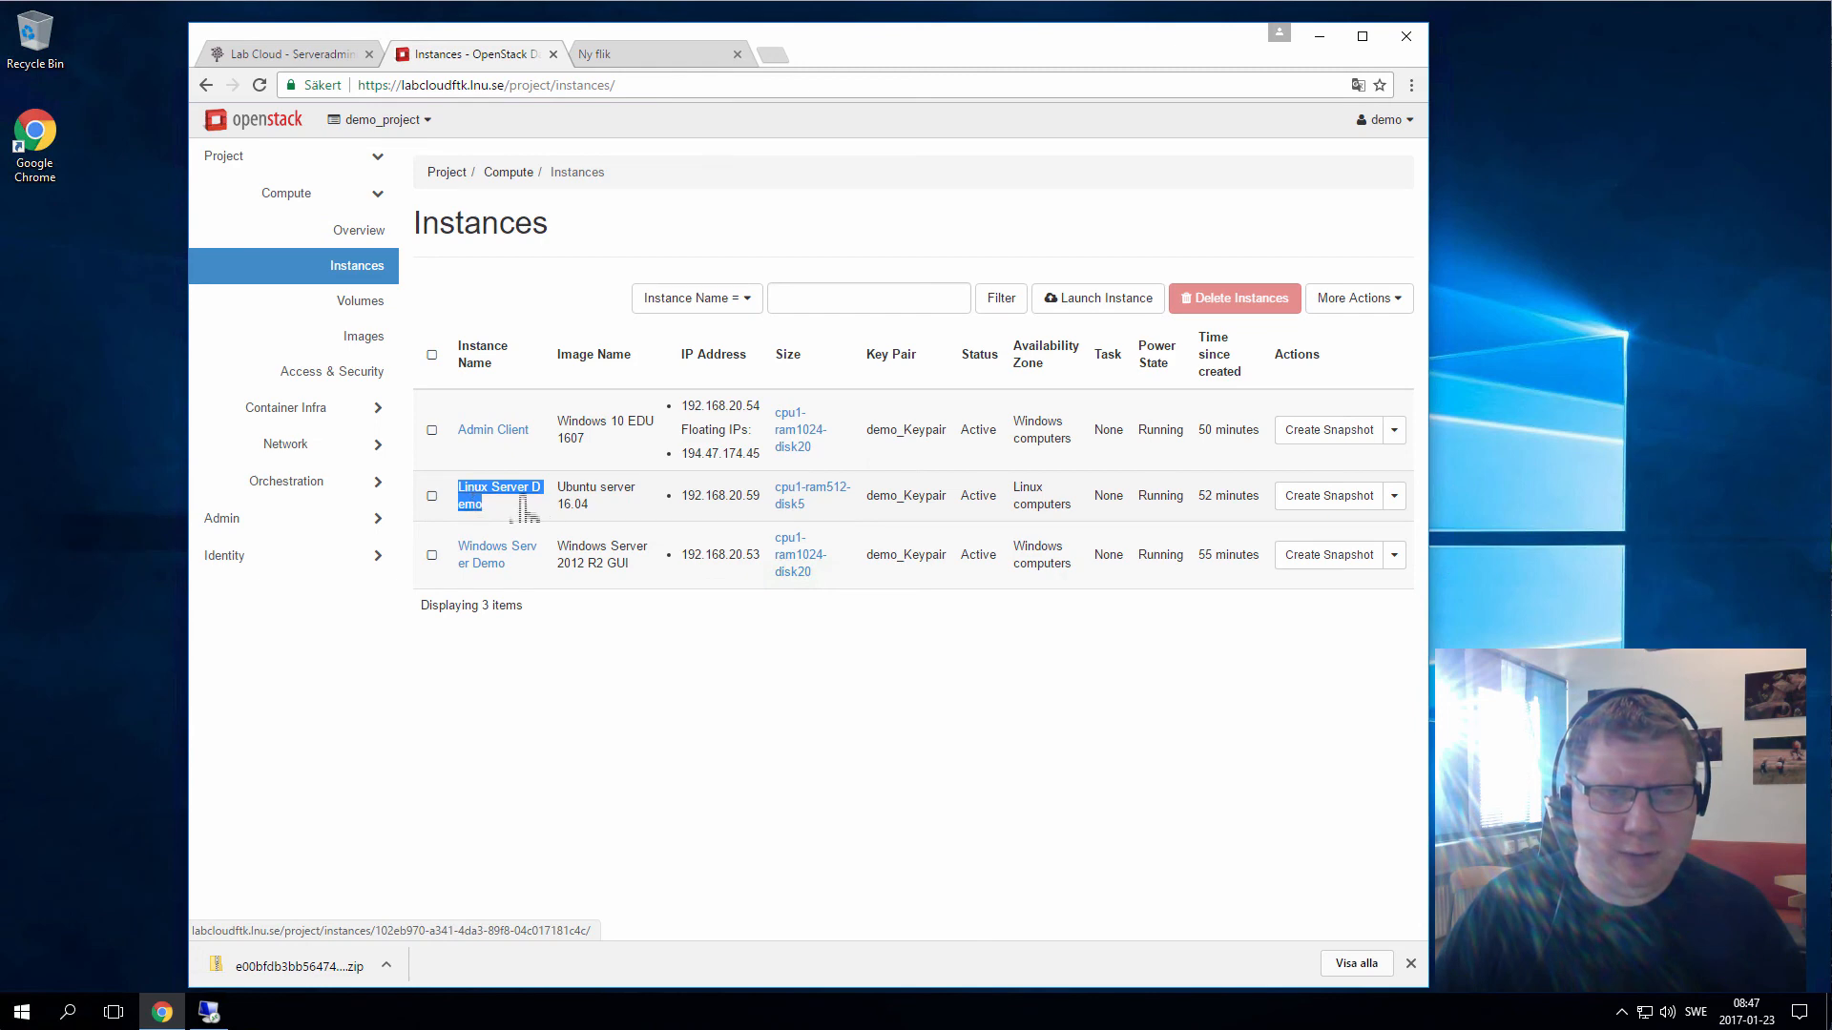
click(603, 493)
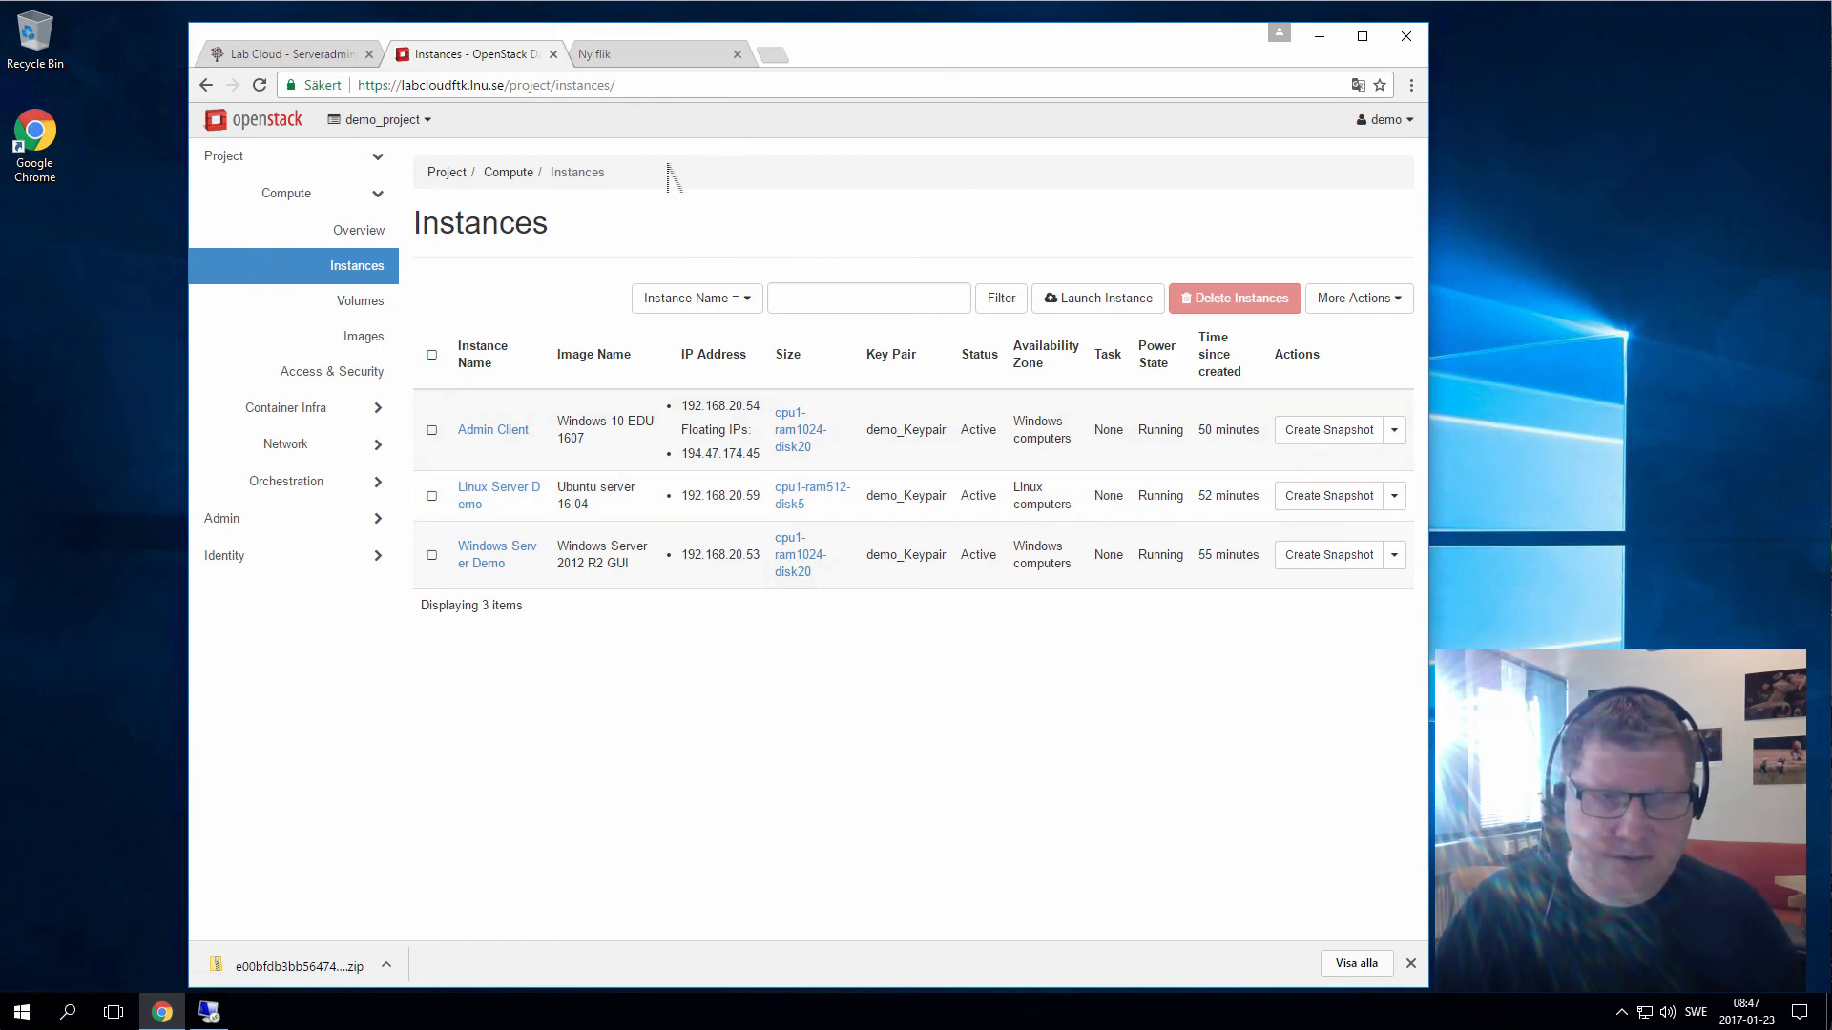
click(687, 58)
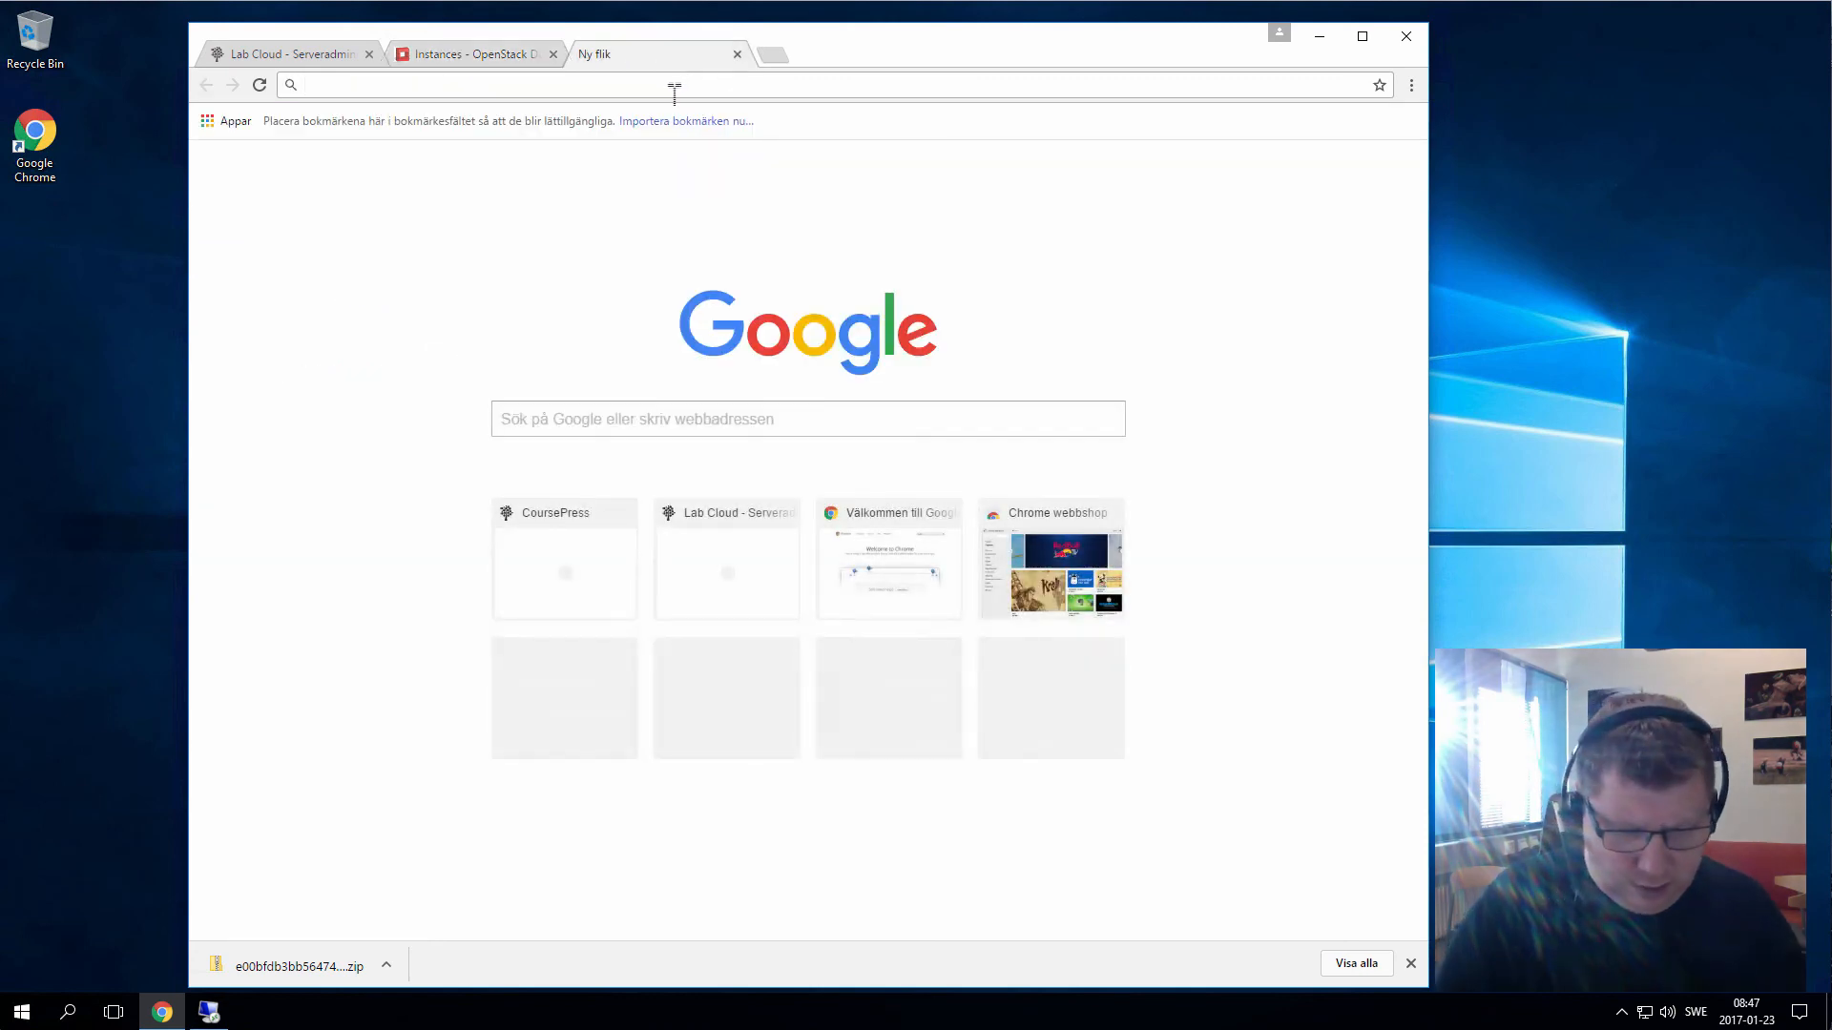
Search Google for putty and open the PuTTY SSH client home page on chiark
text(putty)
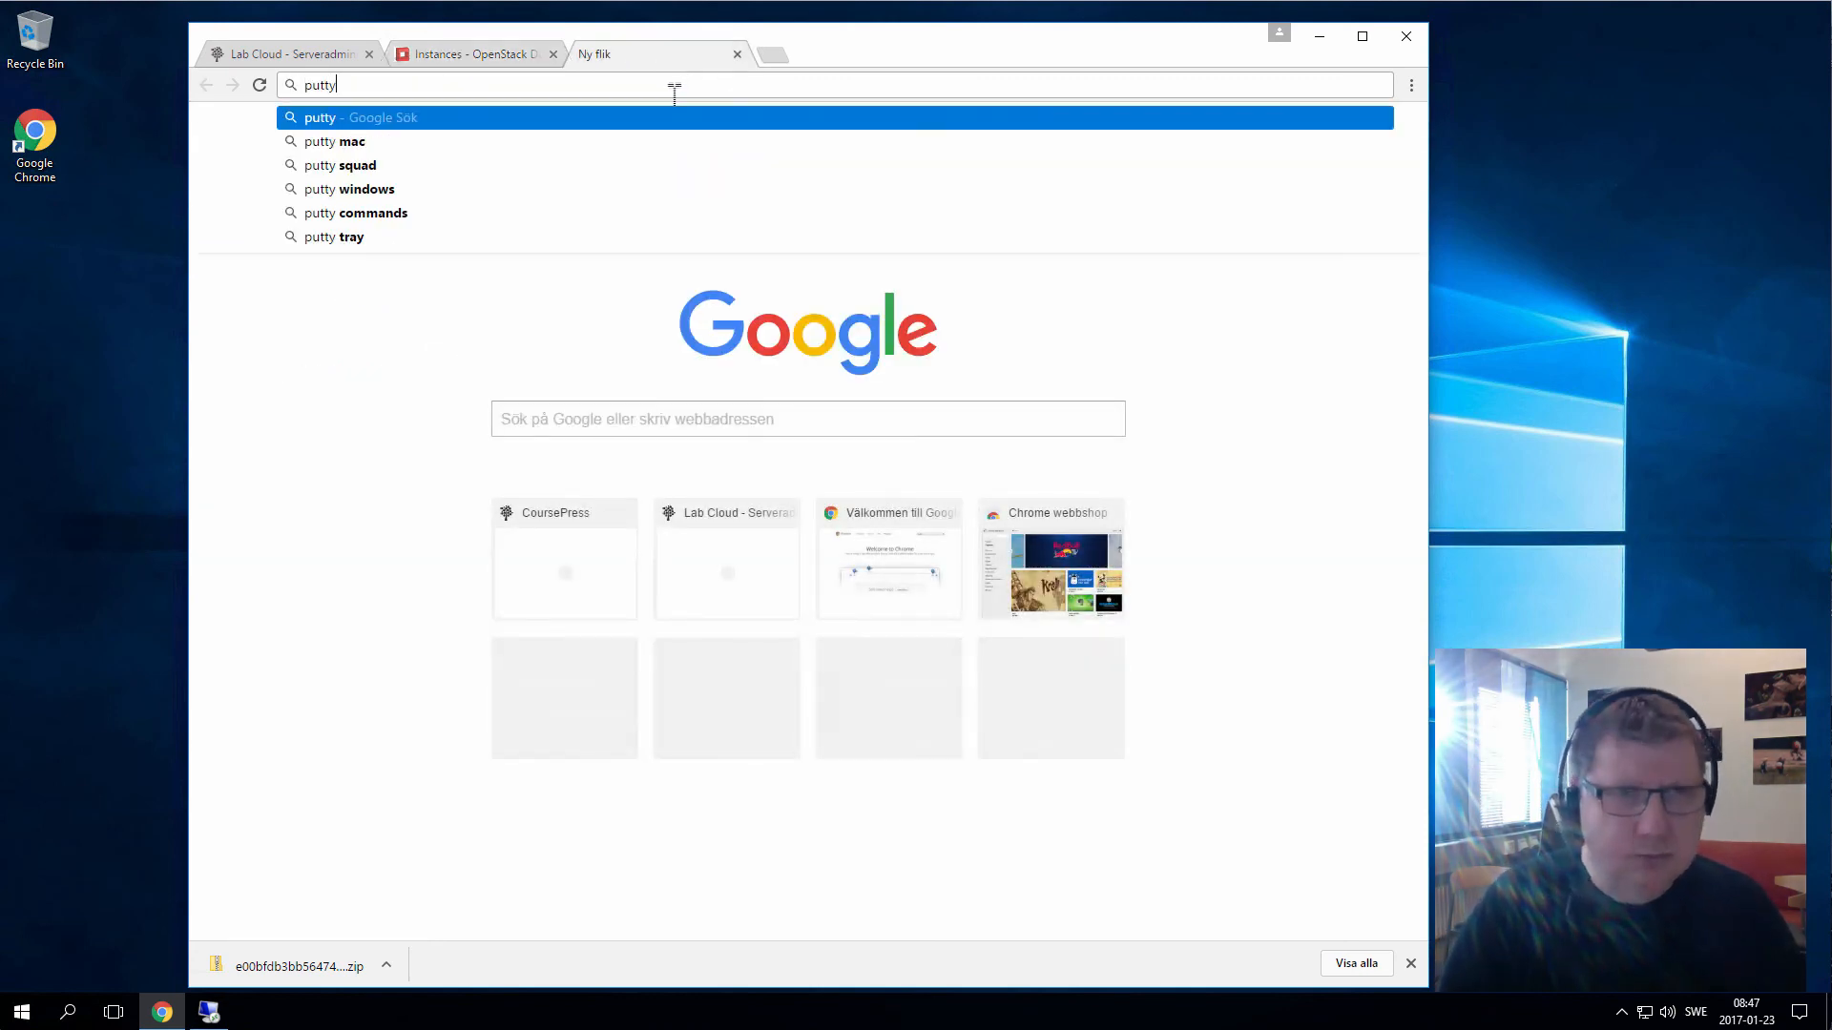
key(Return)
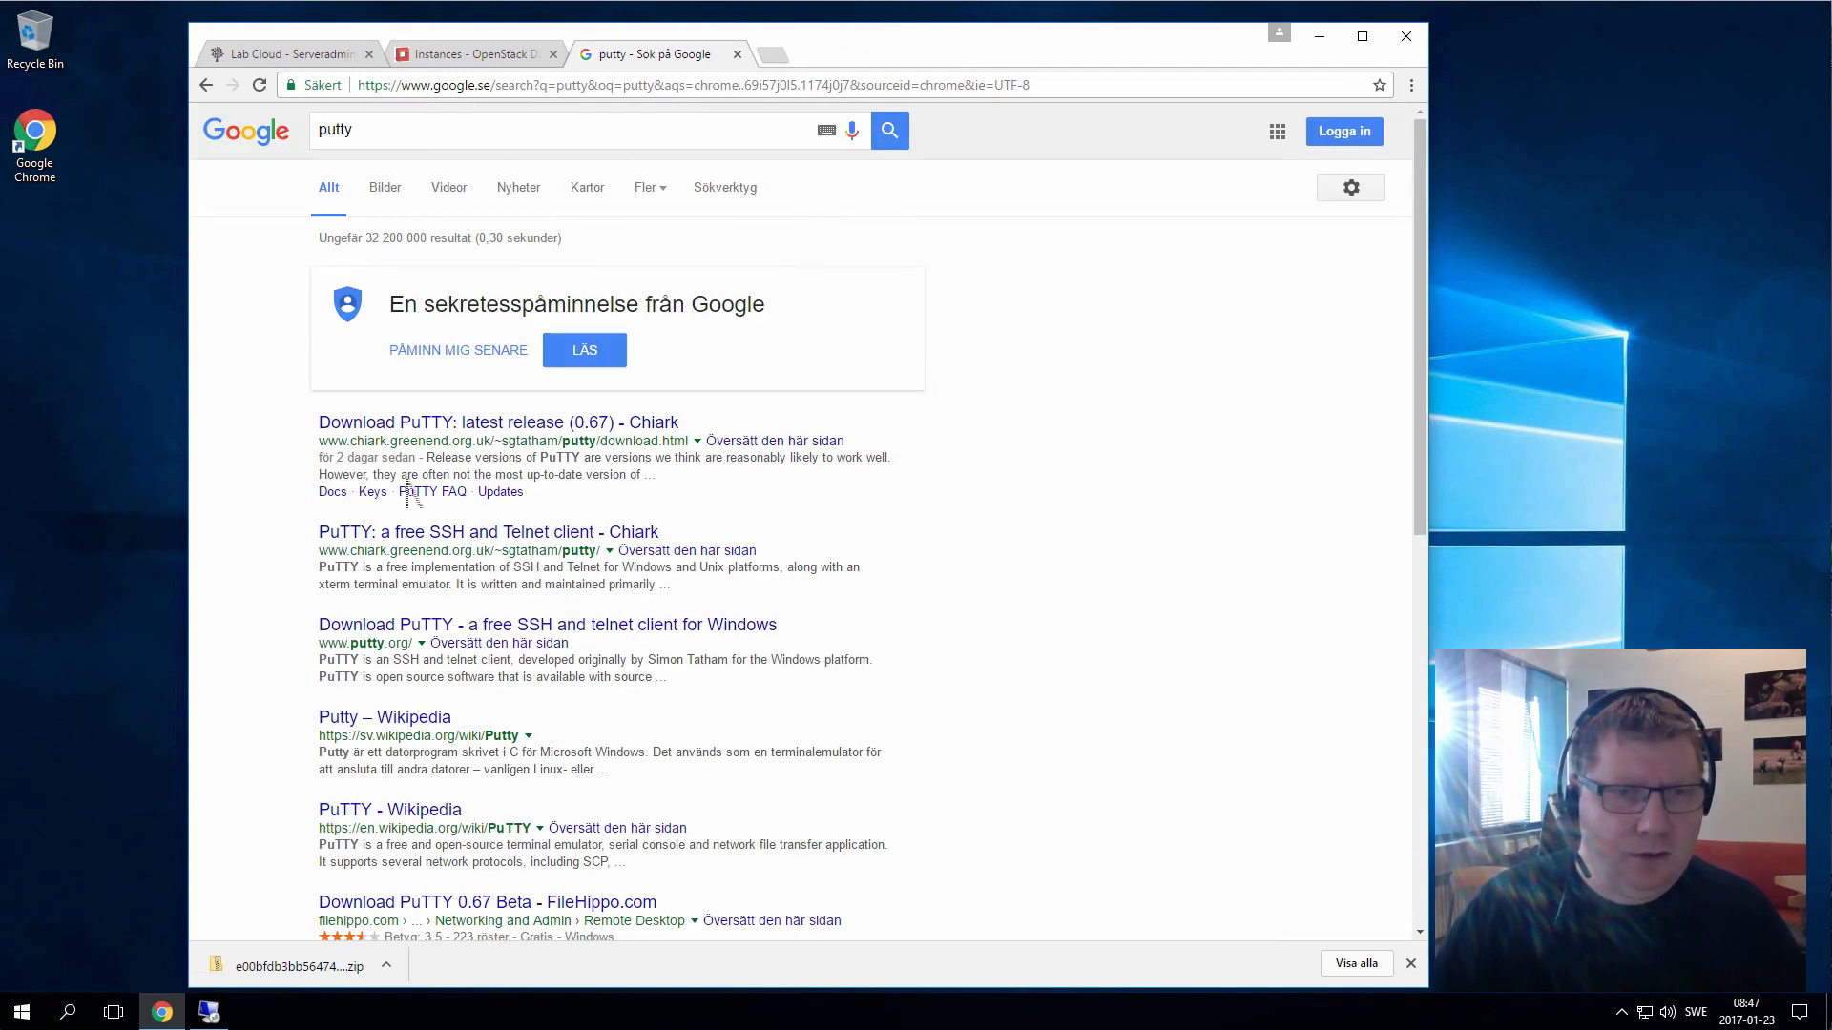
click(413, 423)
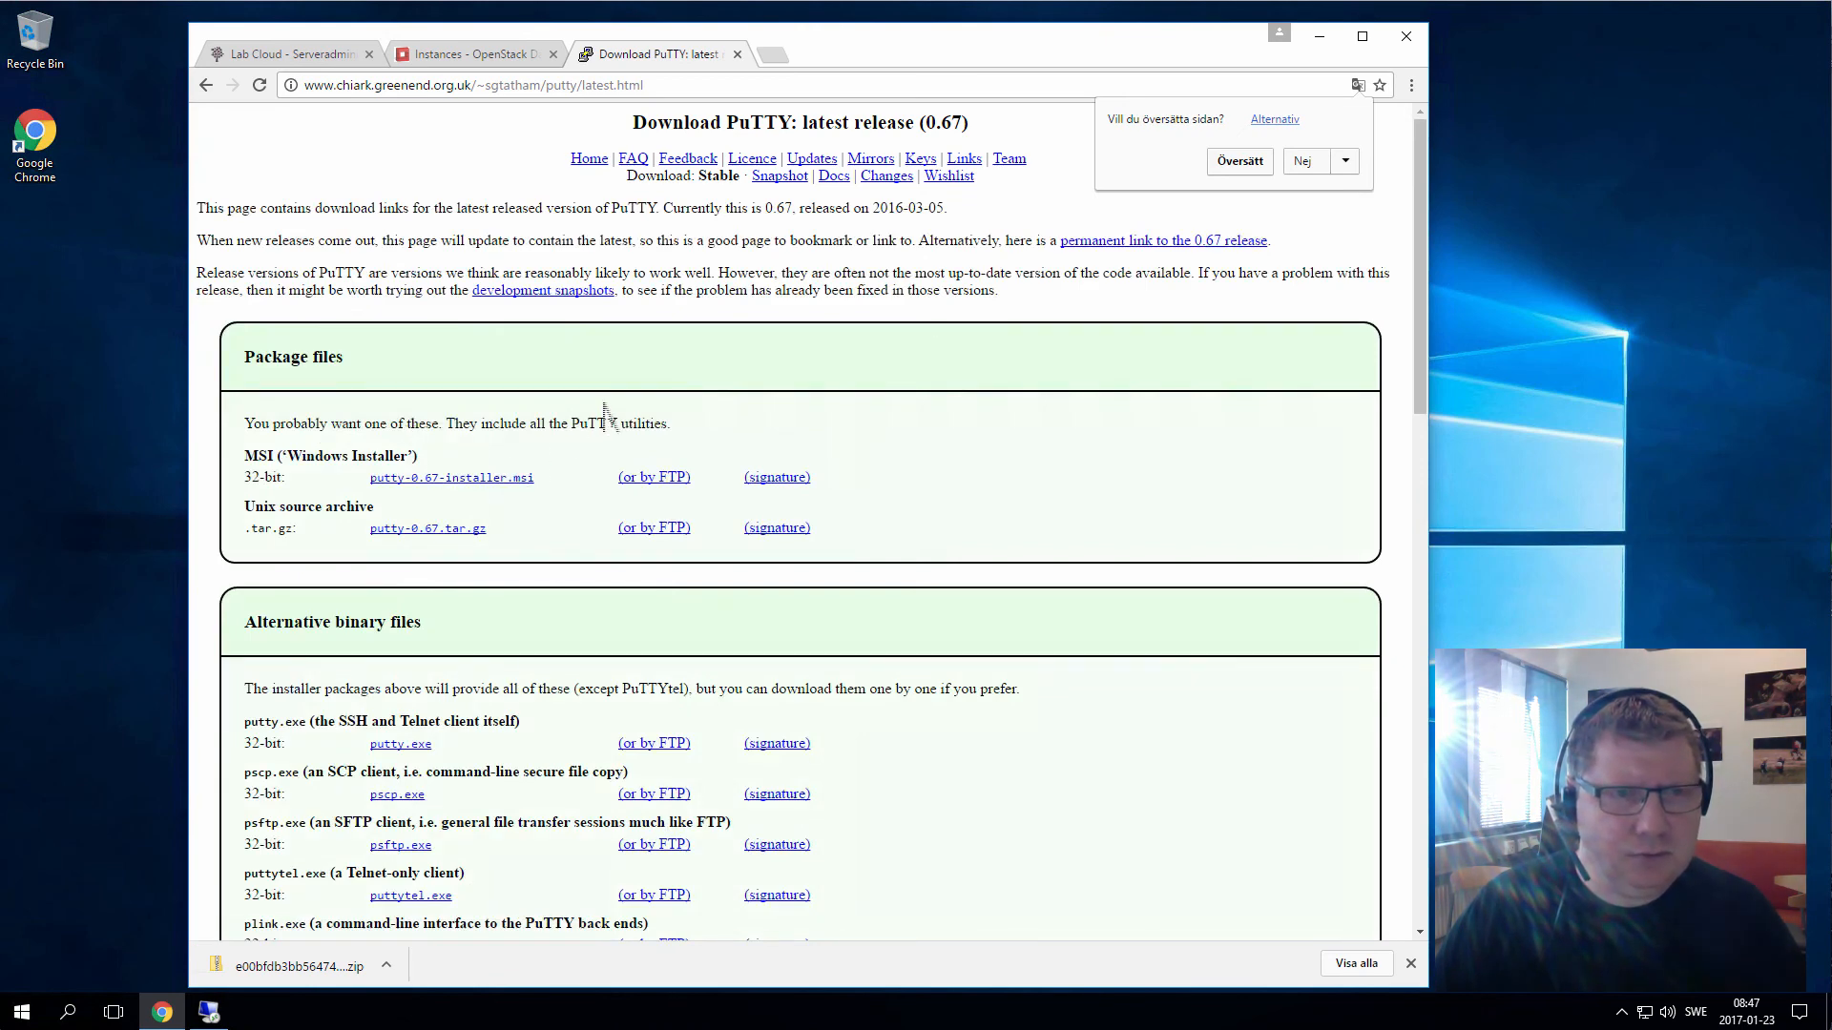
click(206, 86)
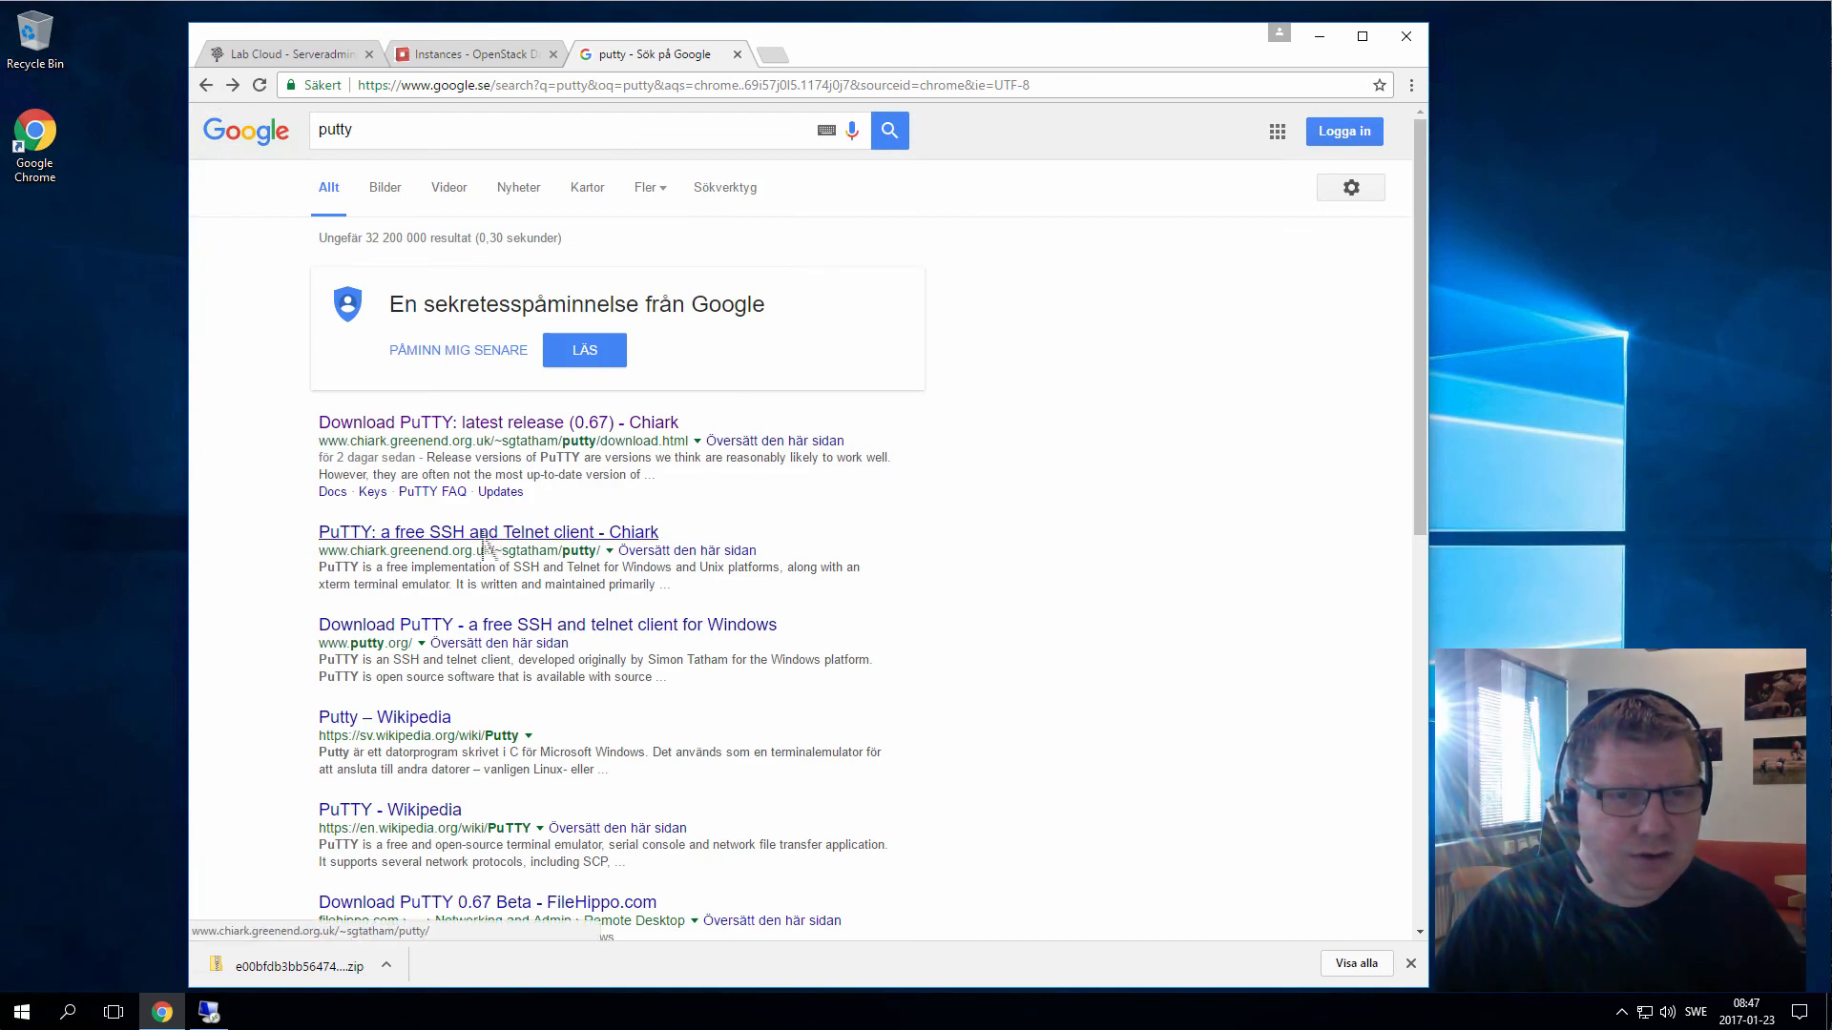
click(493, 533)
scroll(490, 546, down, 5)
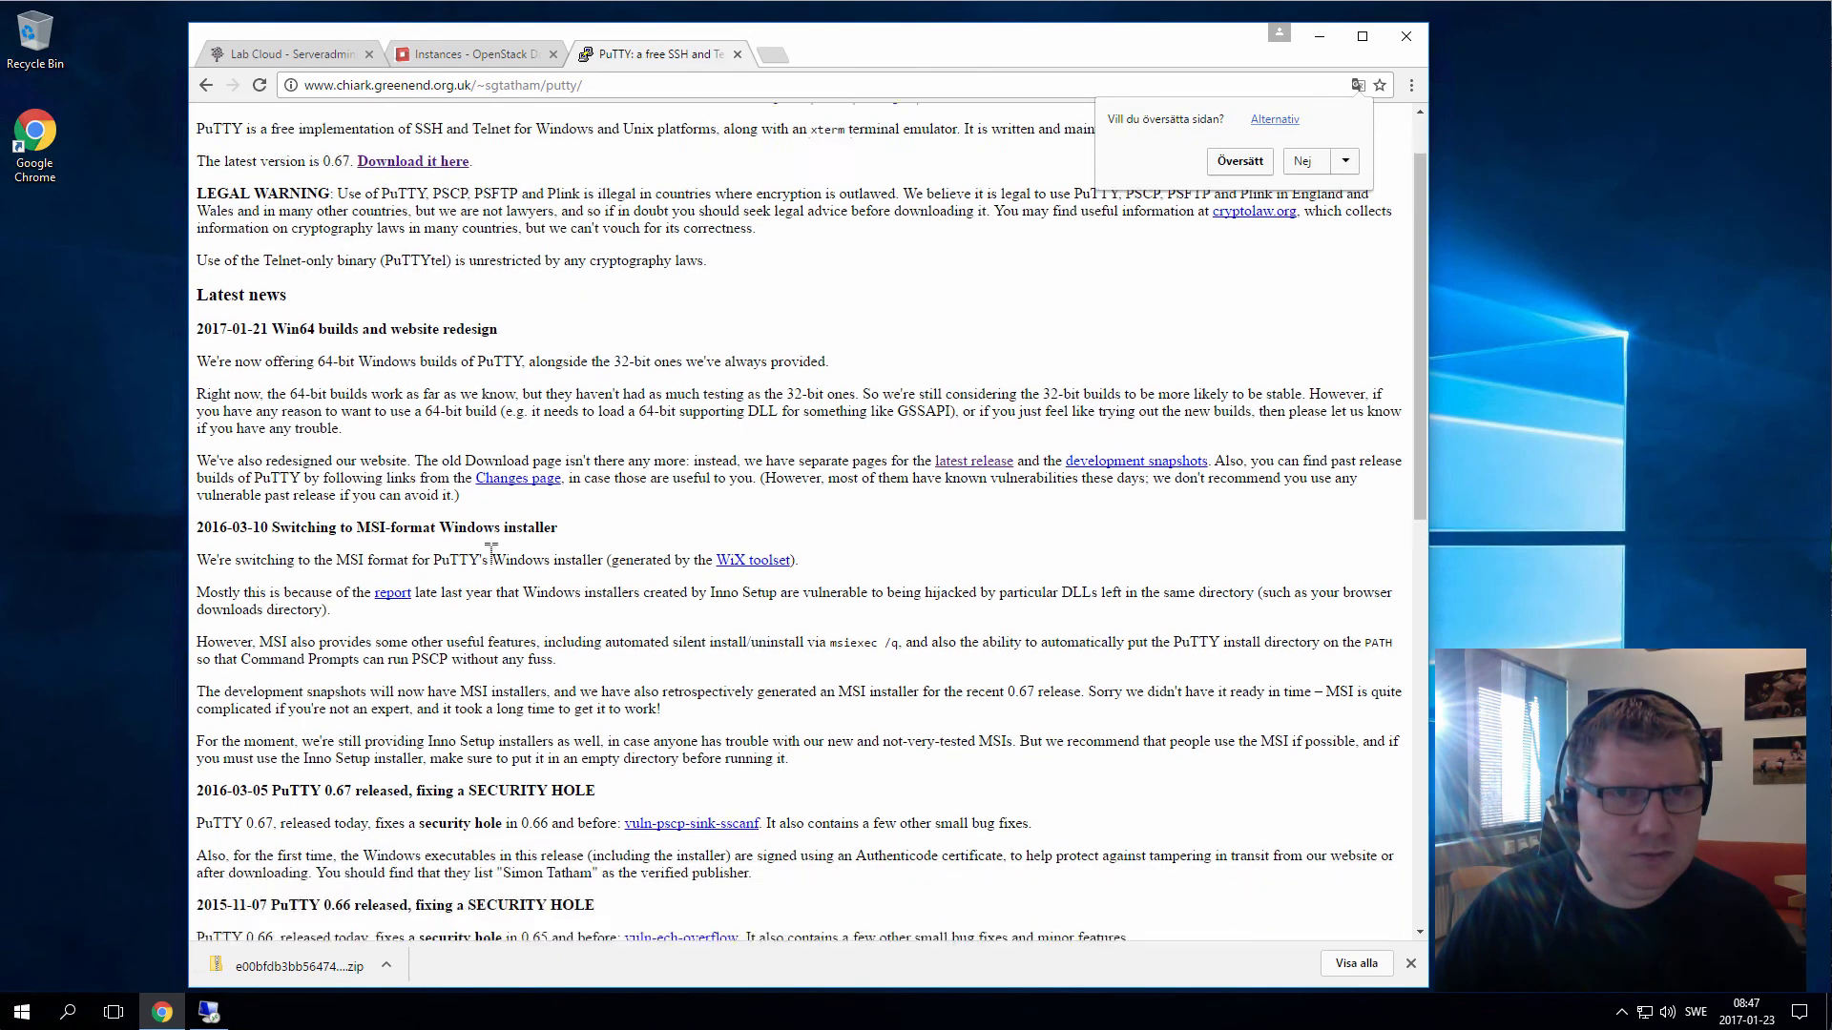
scroll(481, 556, up, 3)
scroll(481, 557, up, 2)
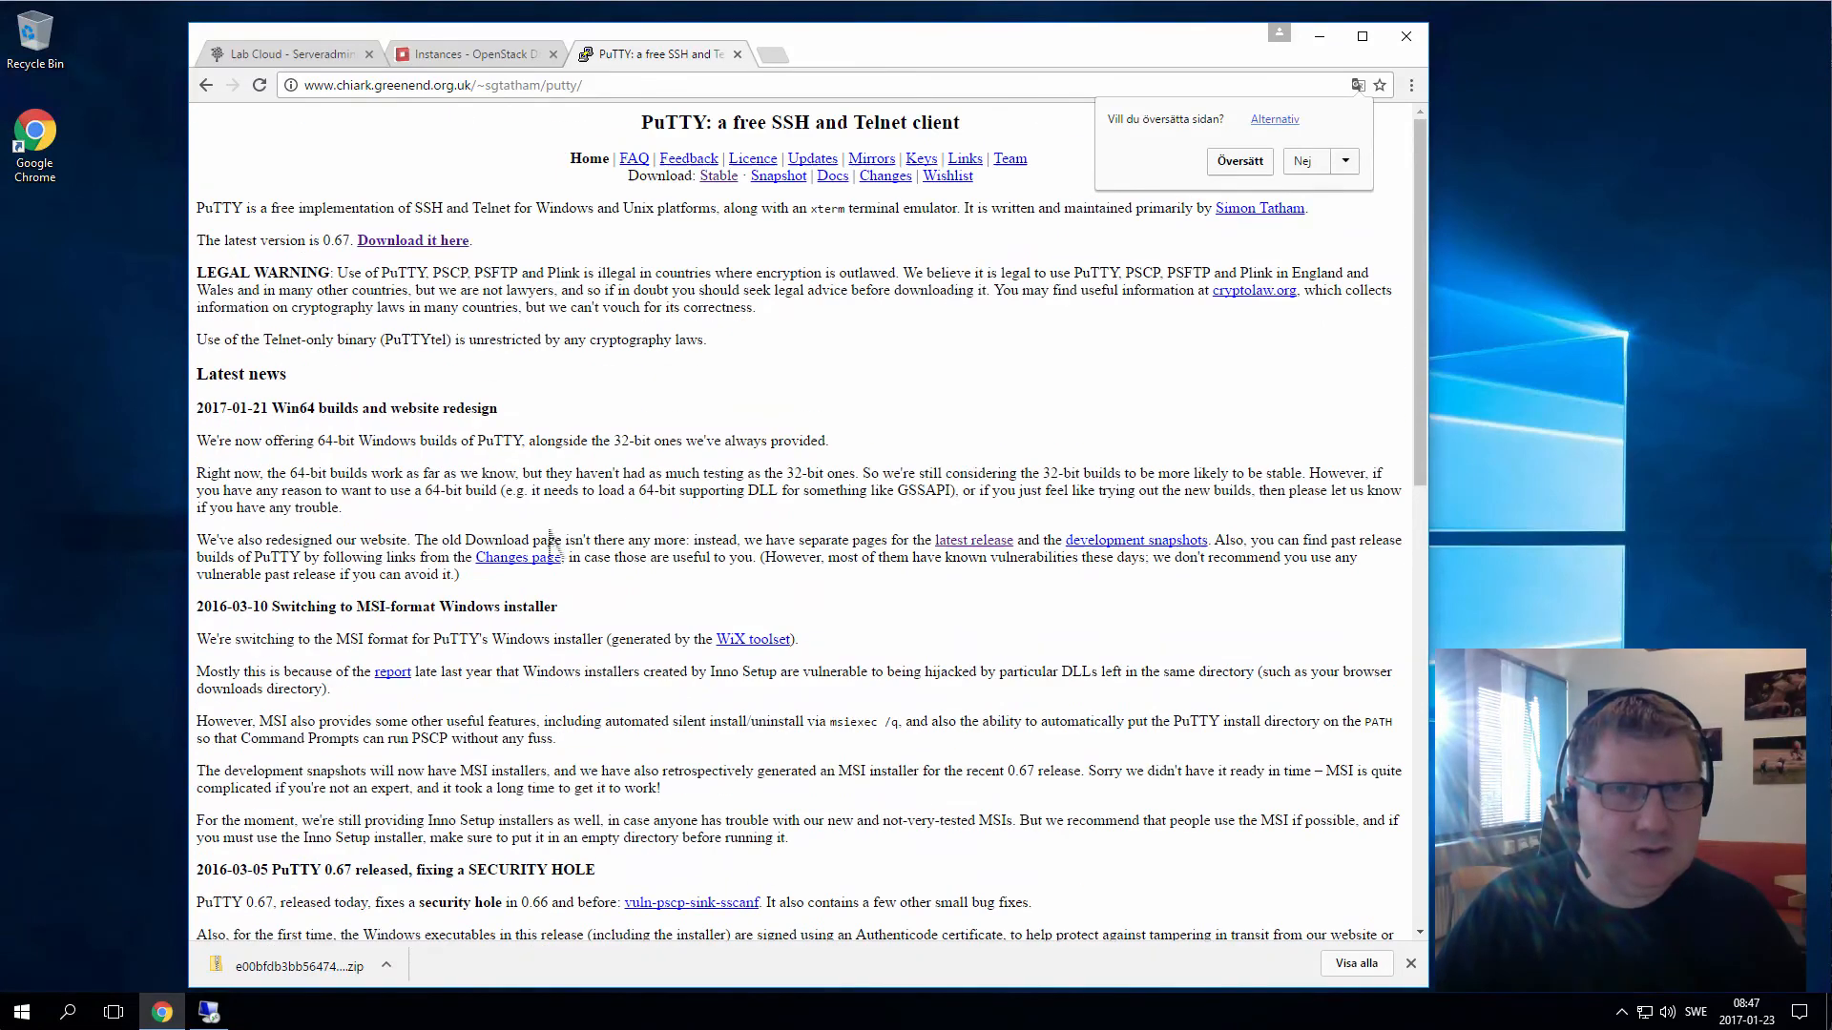
Download putty-0.67-installer.msi from the stable release page and open it
click(722, 177)
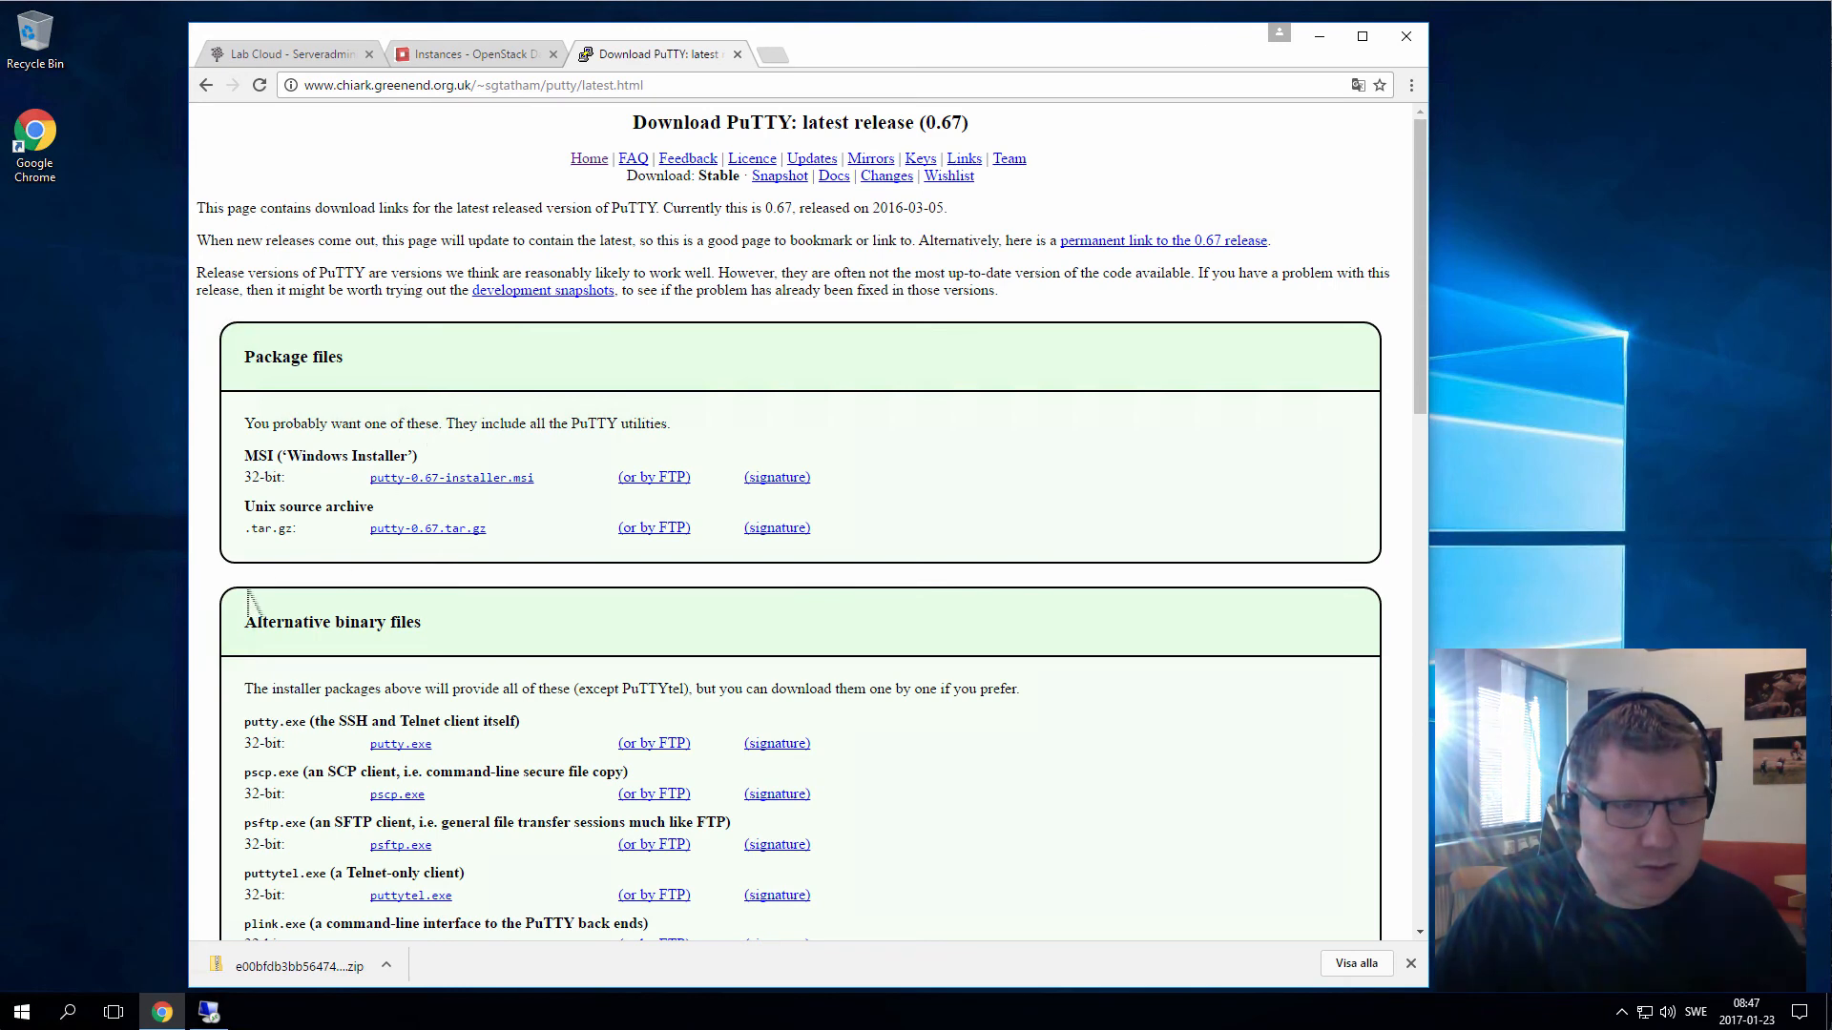
scroll(250, 597, down, 2)
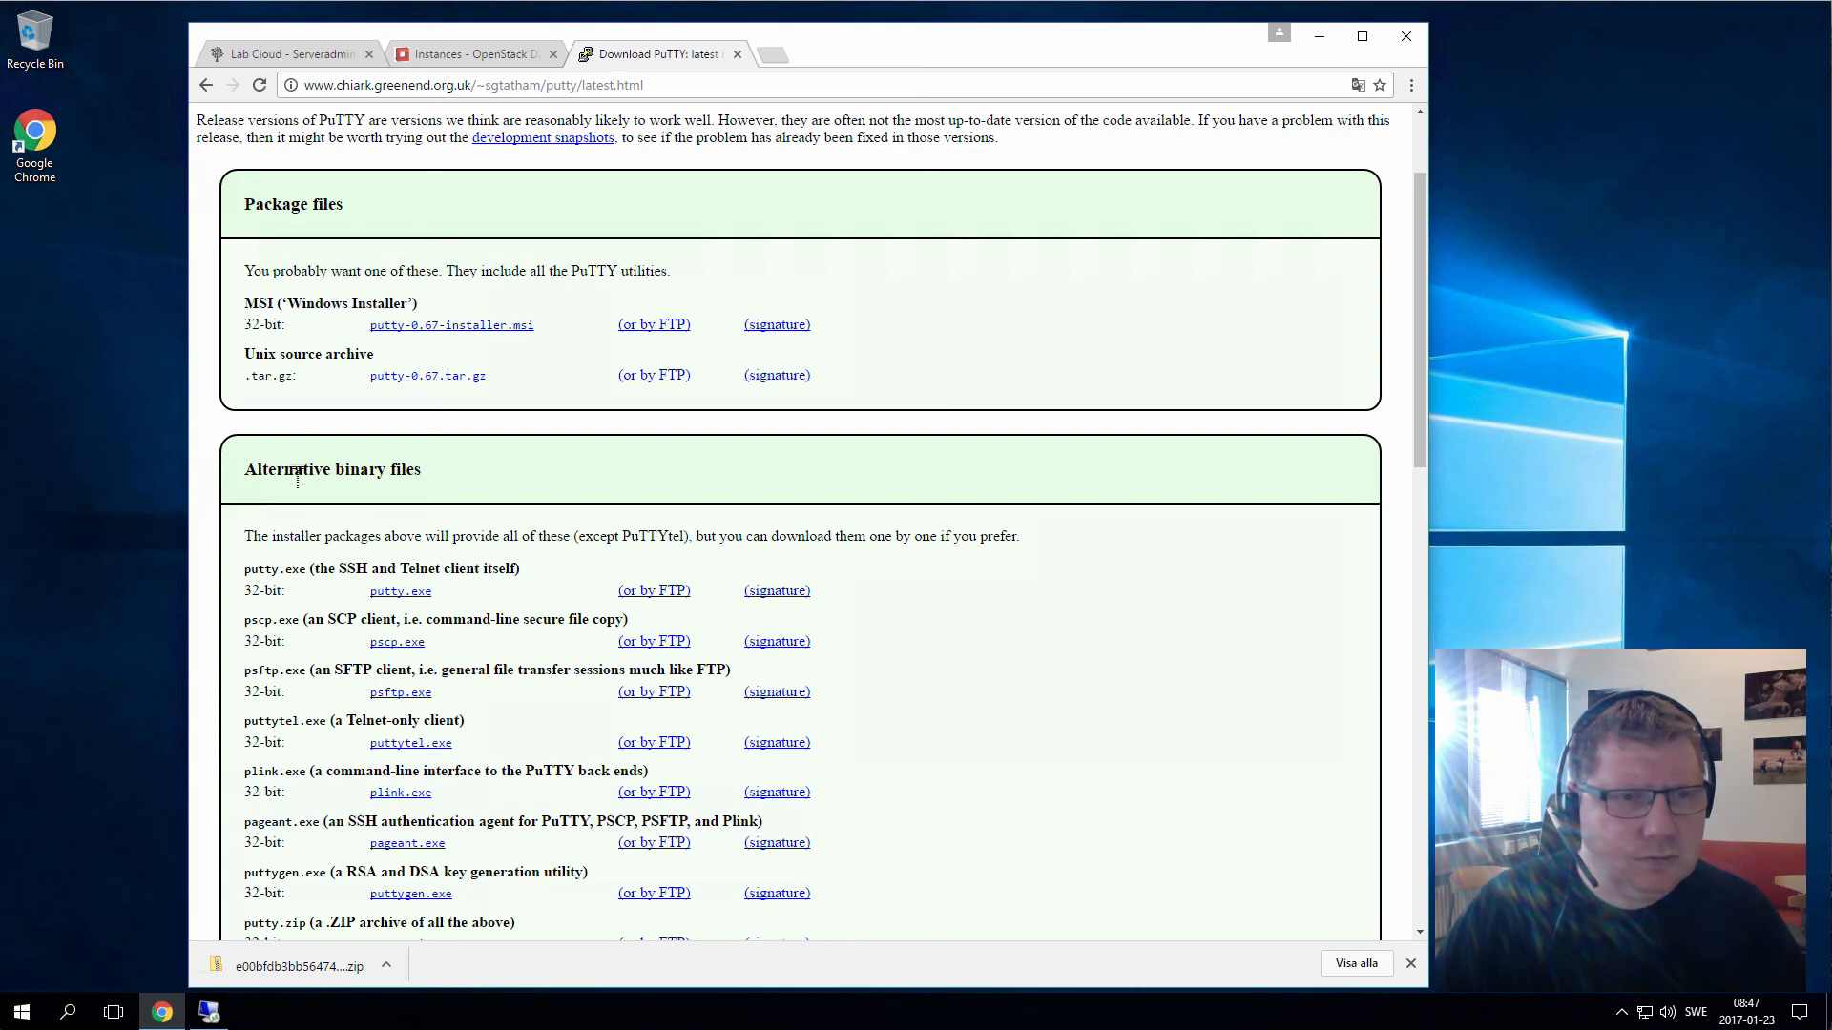
scroll(298, 477, down, 1)
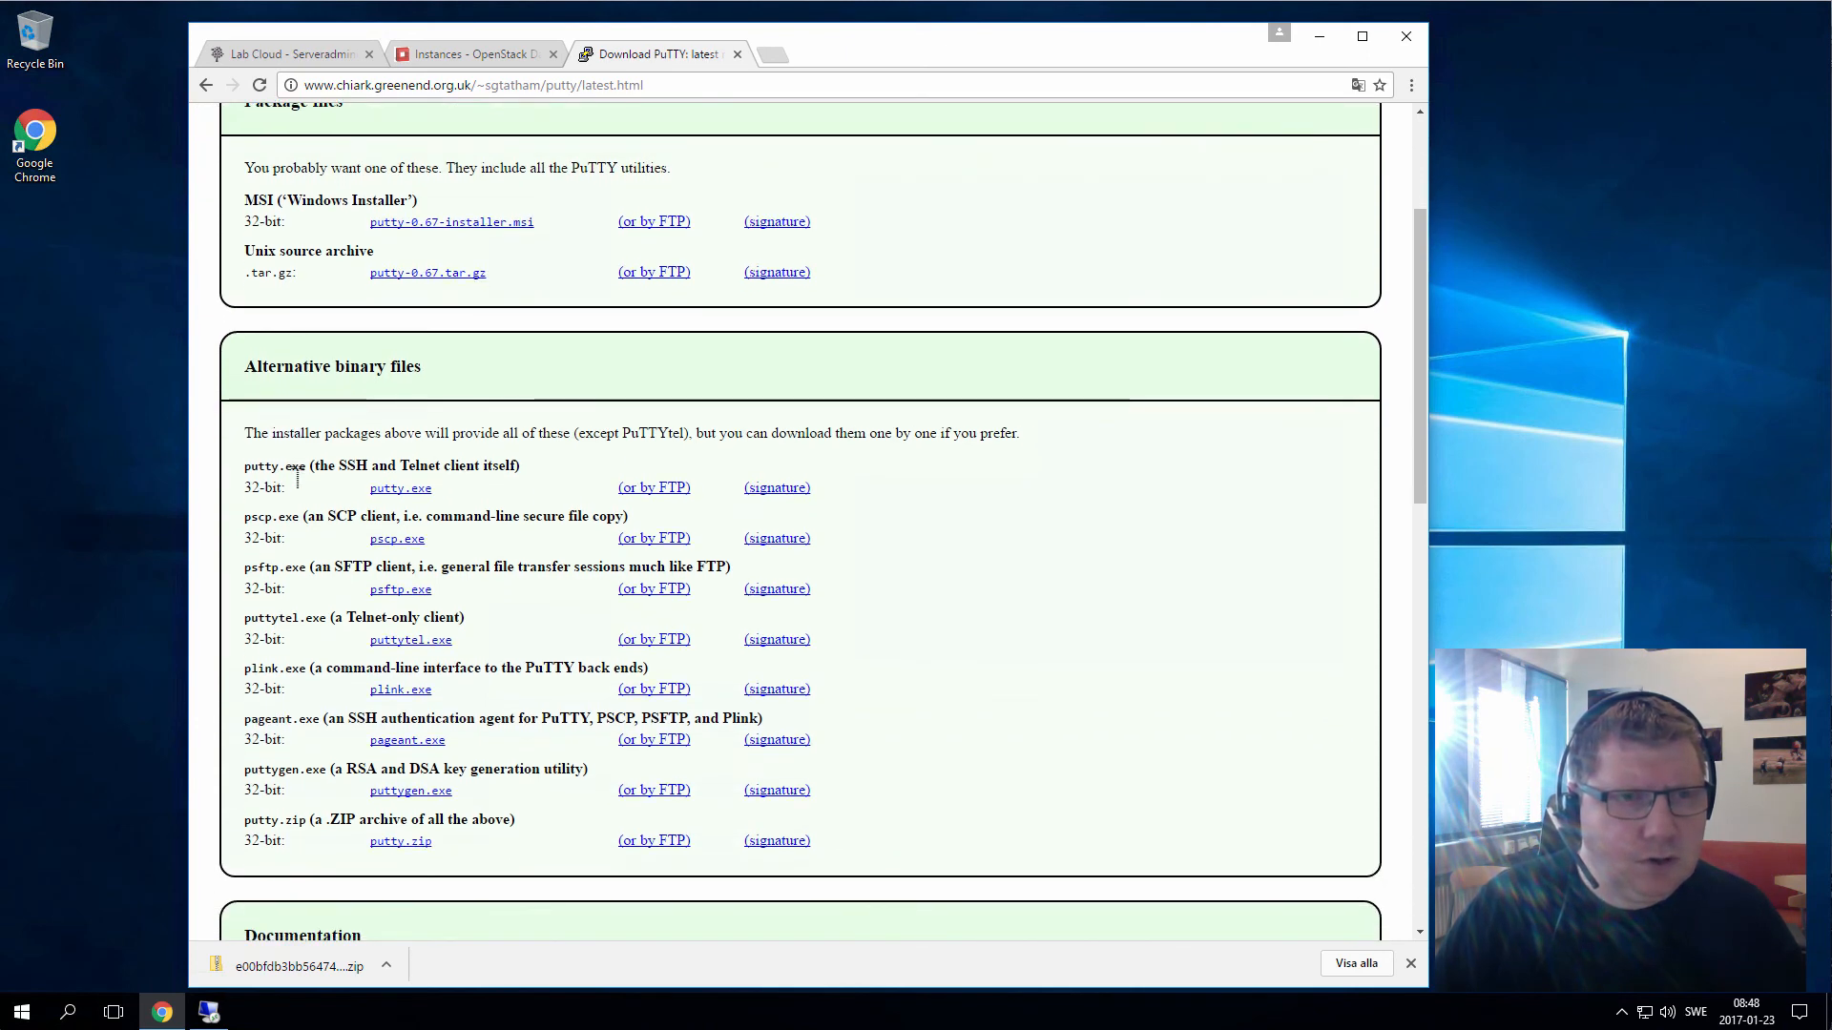
scroll(298, 474, up, 1)
scroll(298, 474, up, 1)
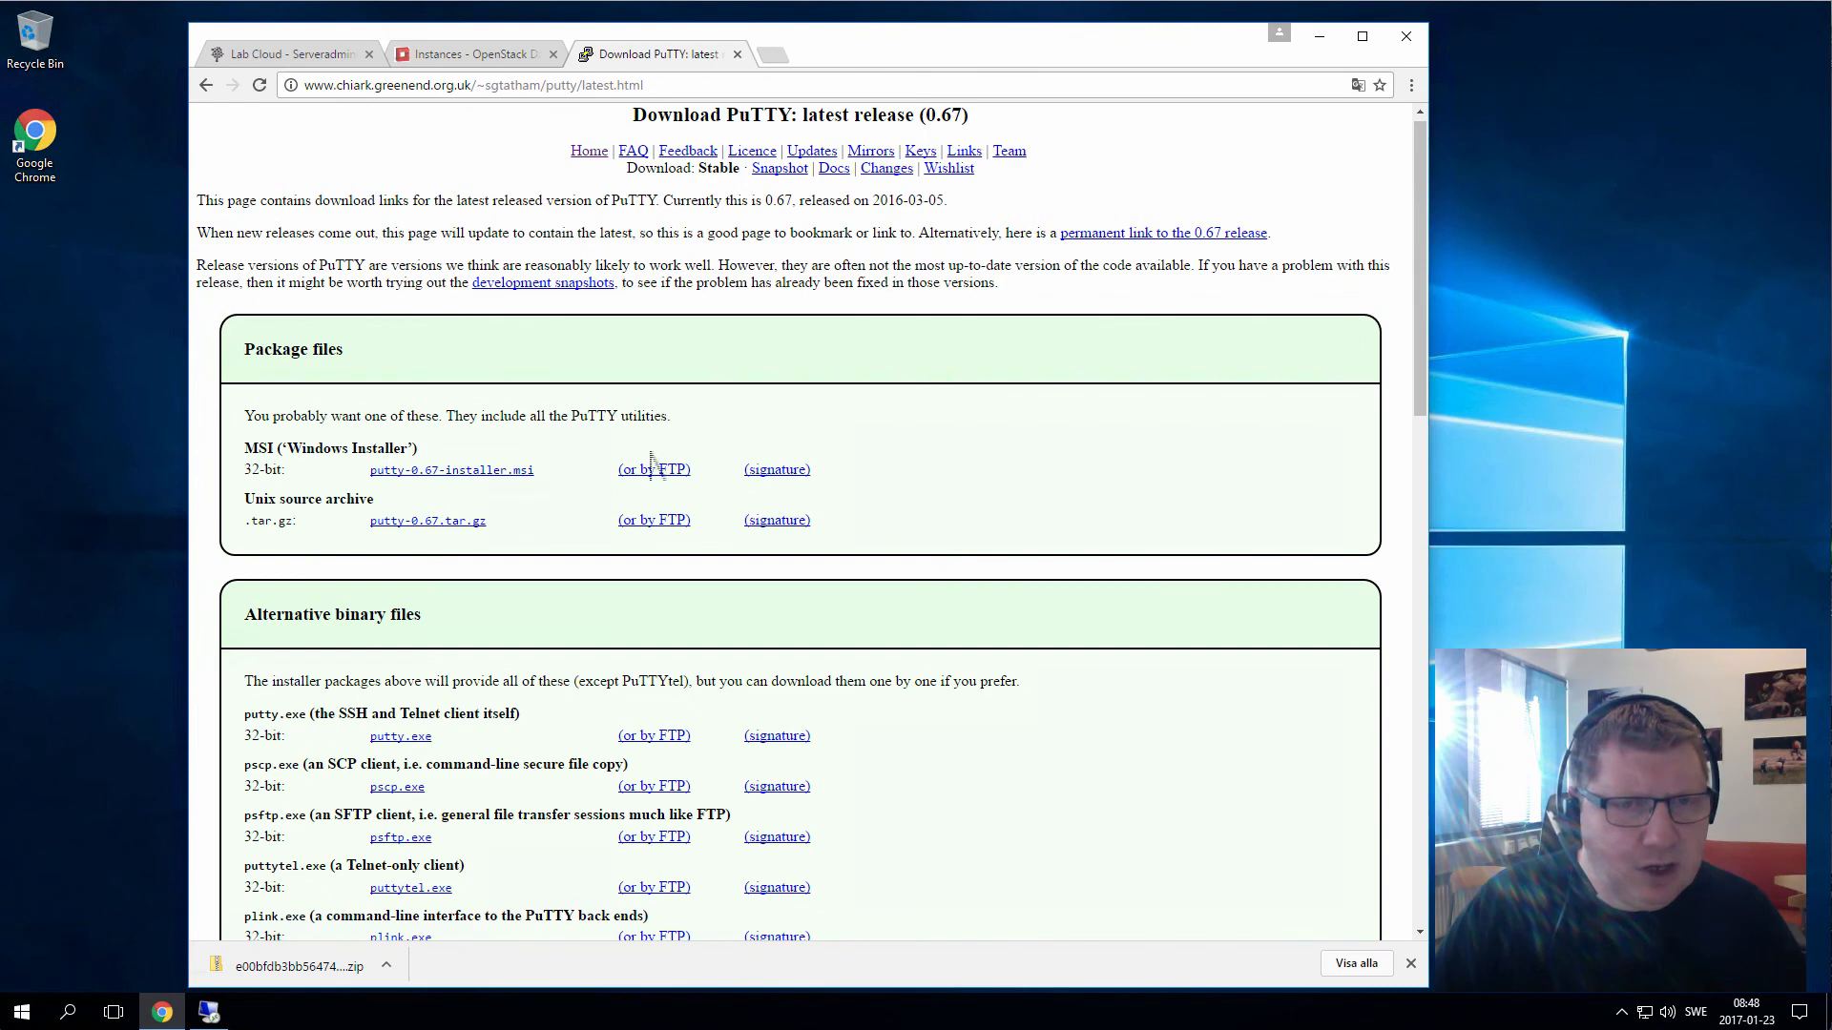
click(482, 472)
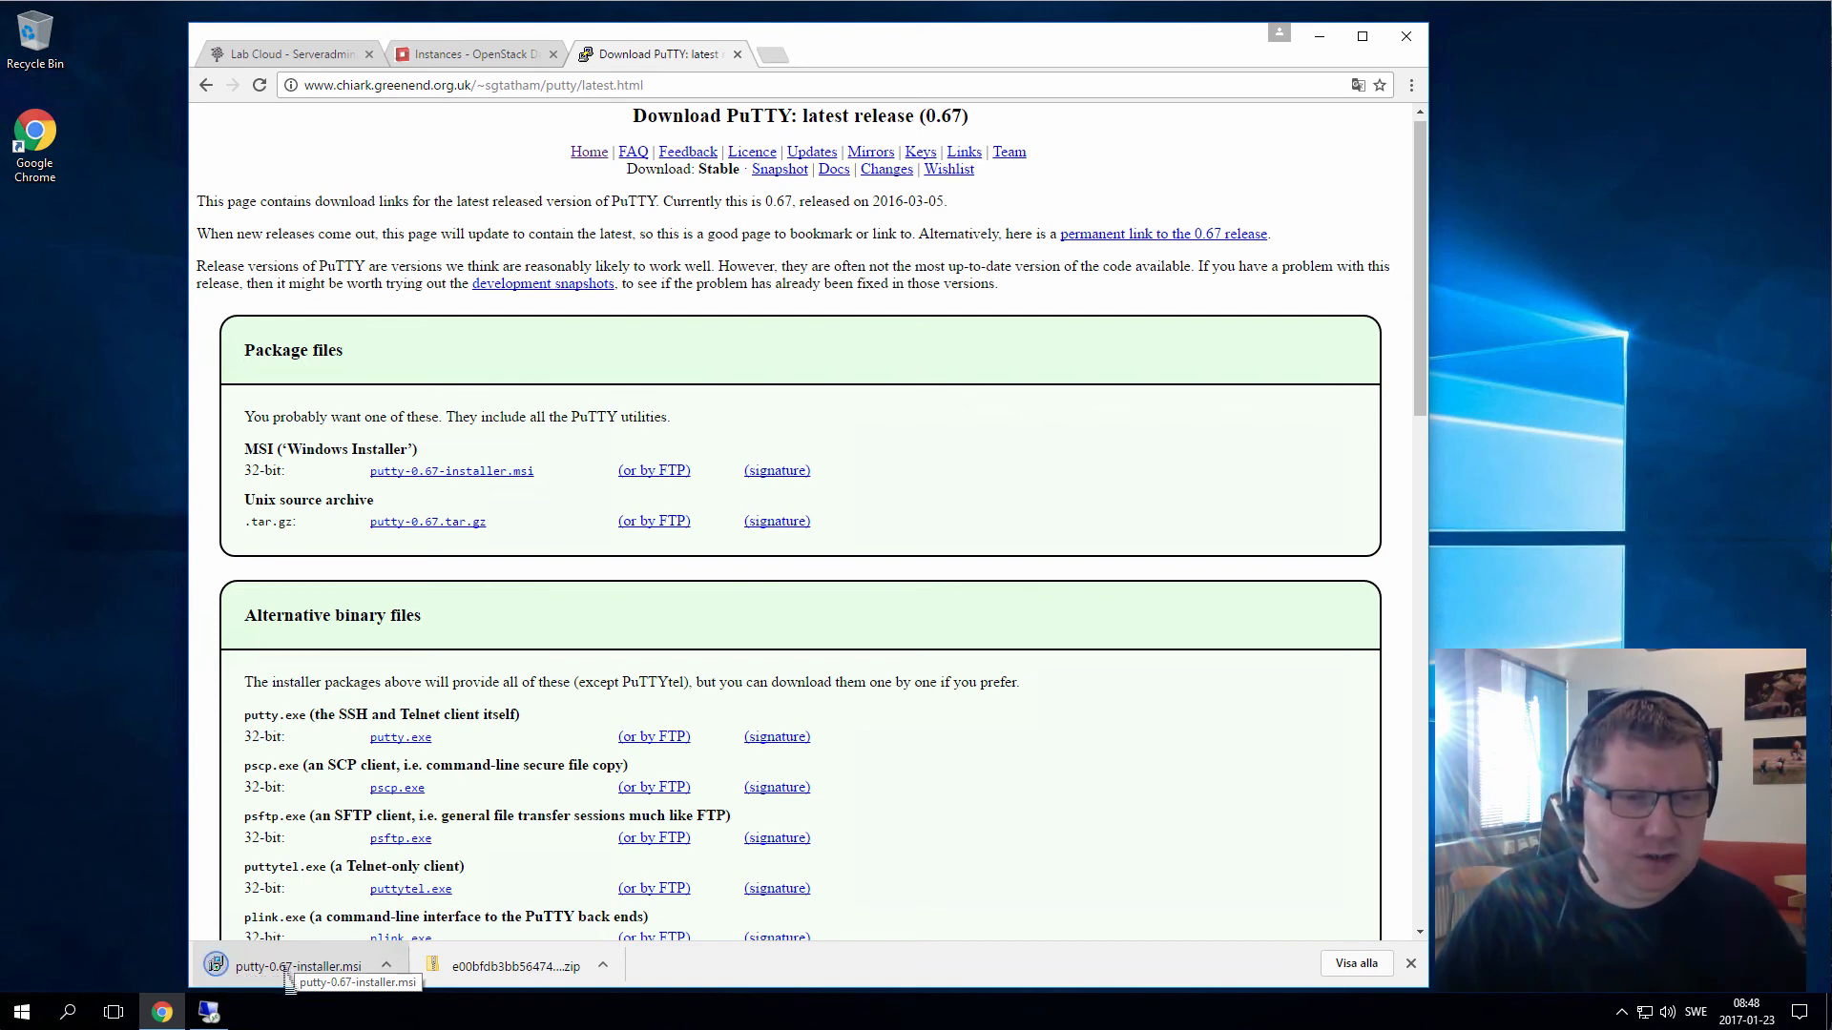
click(288, 977)
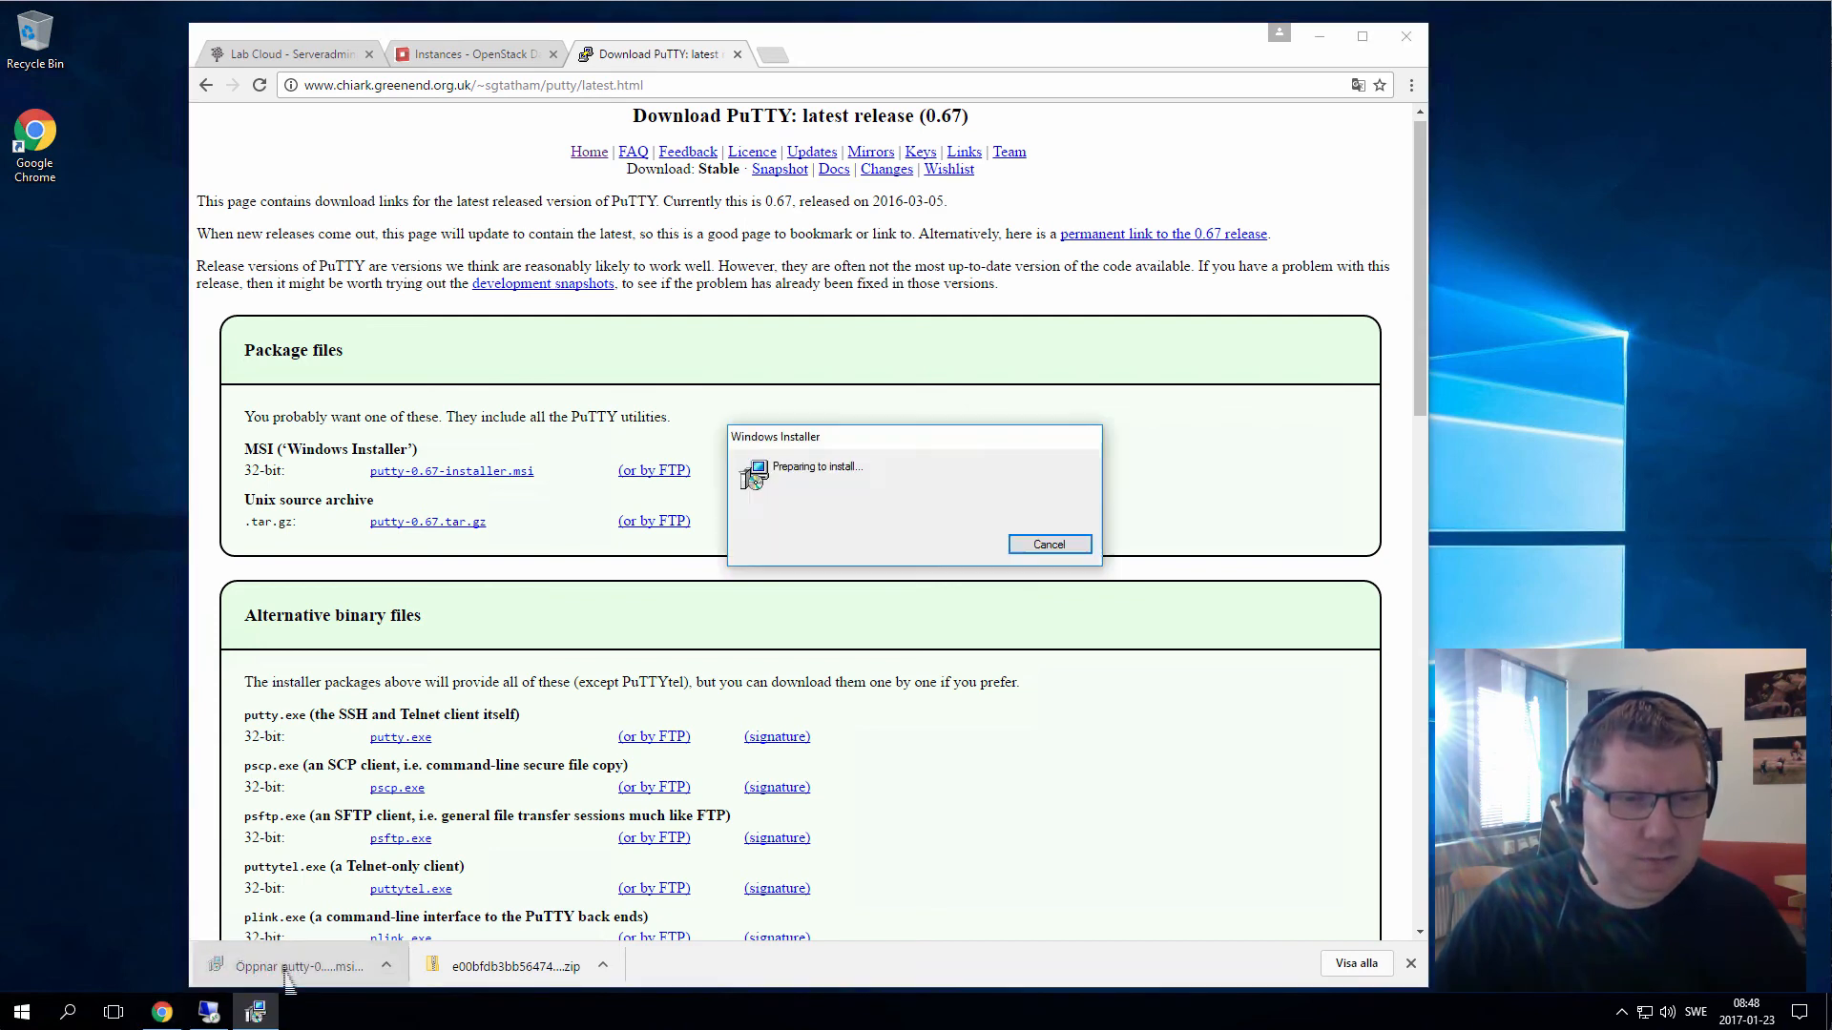
Install PuTTY with the default destination folder and features, allowing the installer's changes
click(1015, 656)
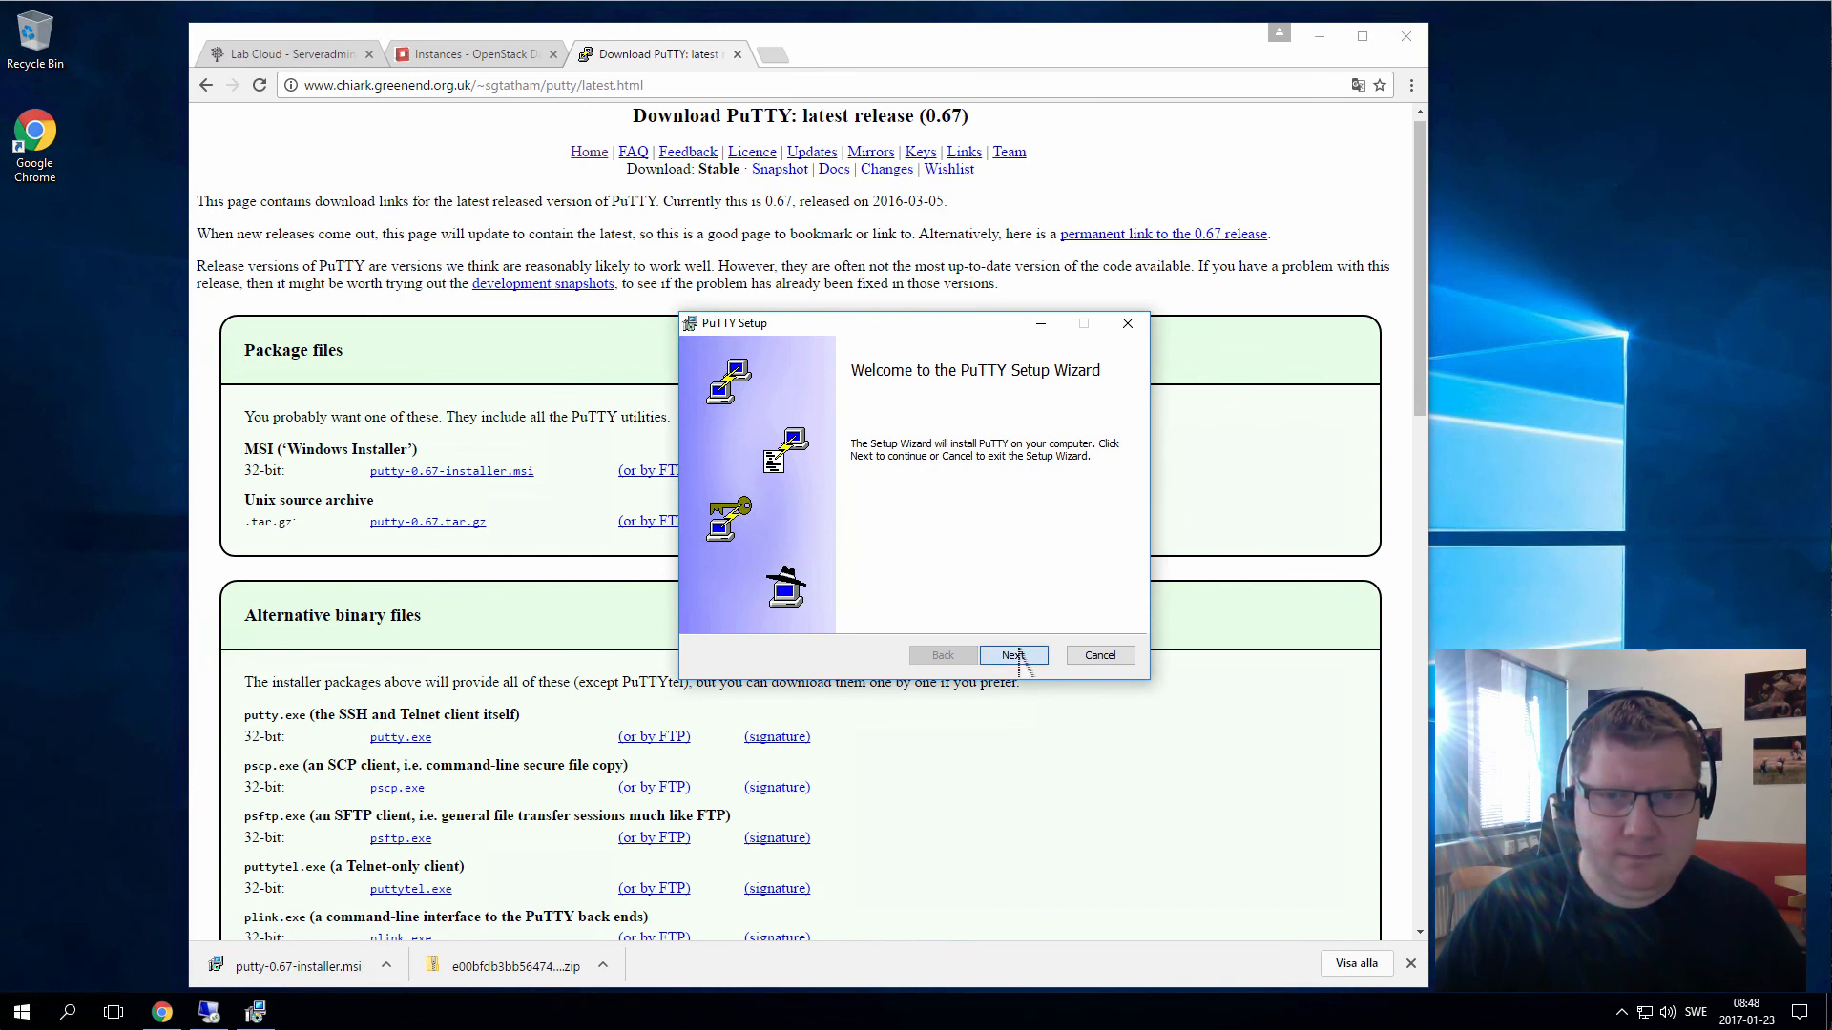
click(1015, 656)
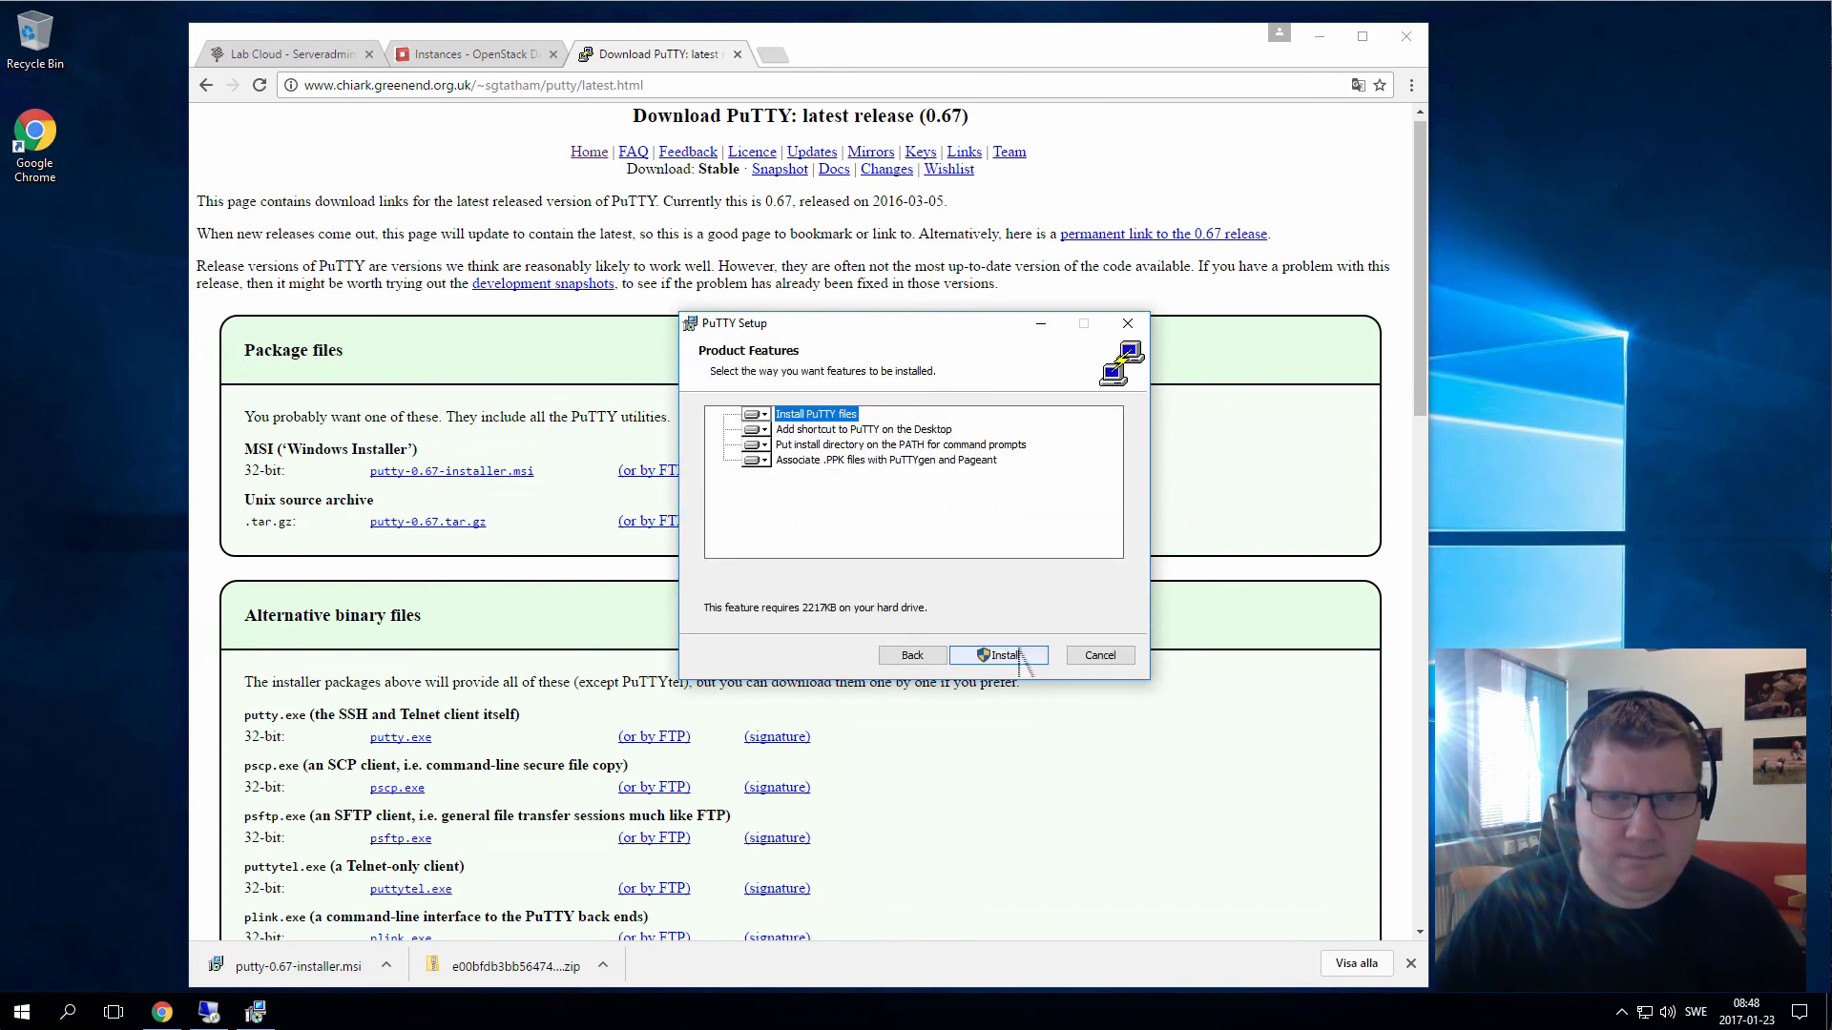
click(1019, 656)
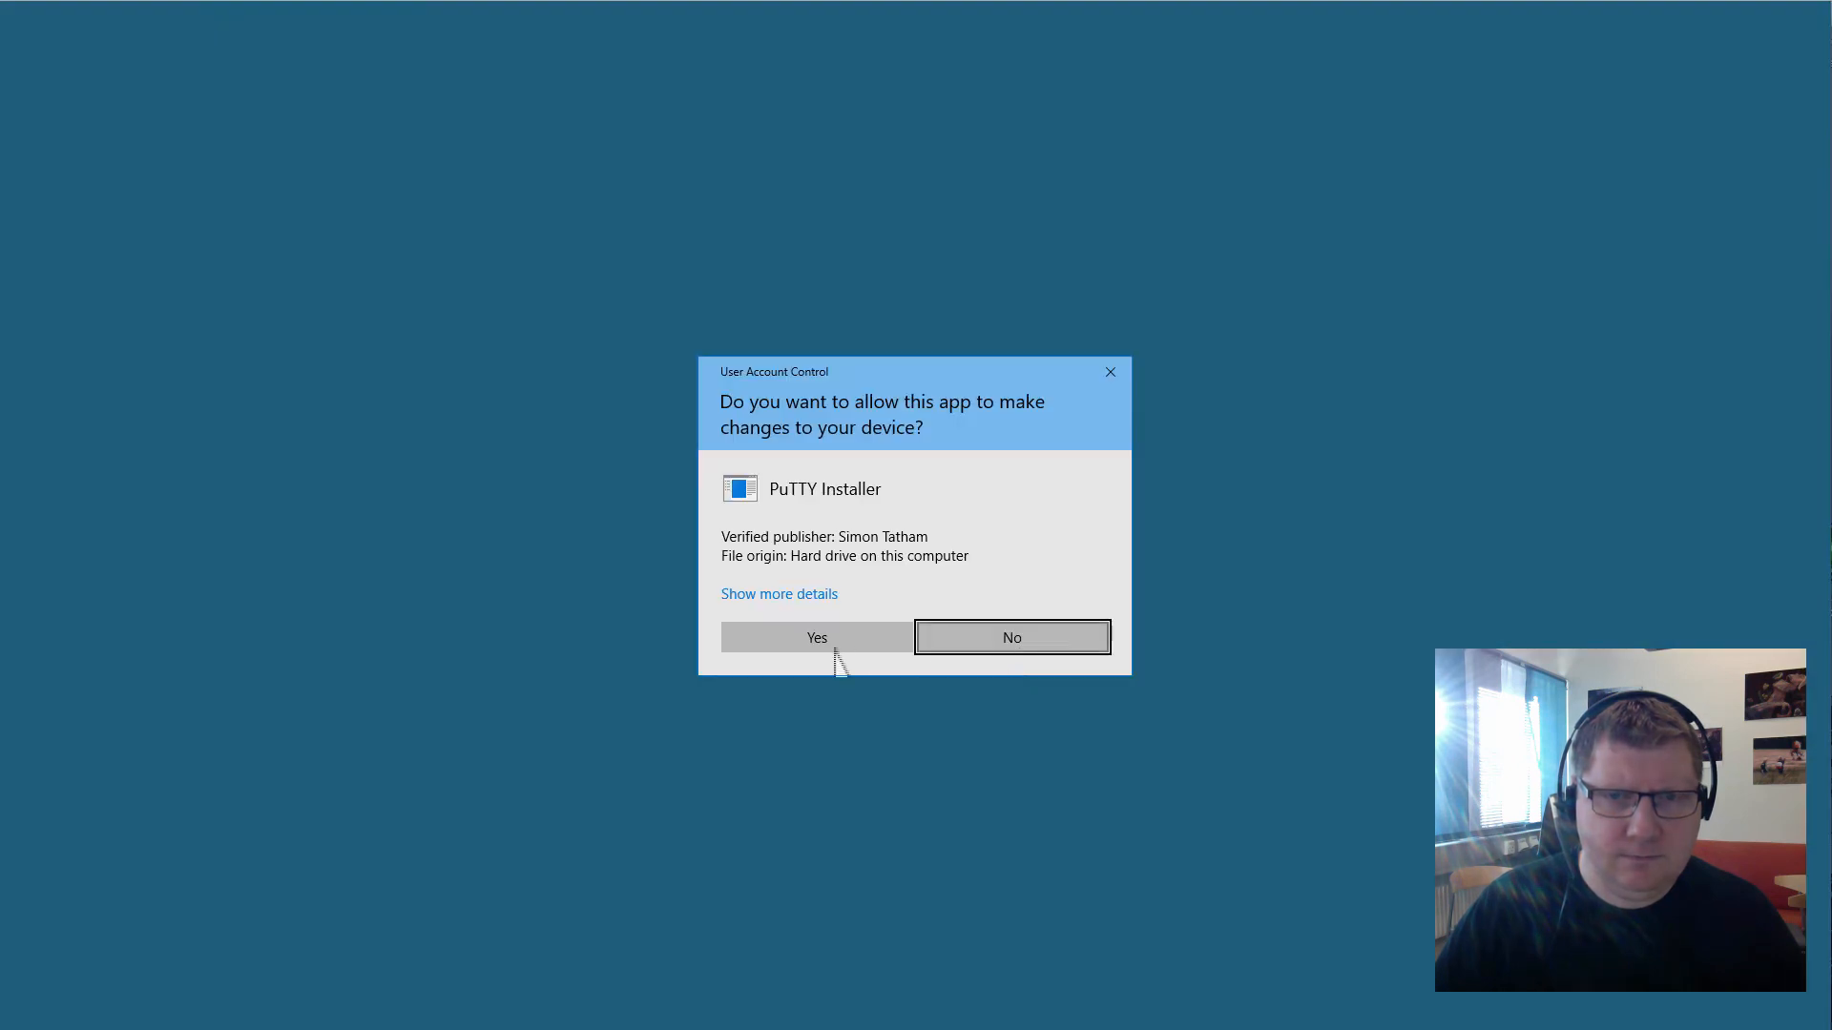
click(836, 649)
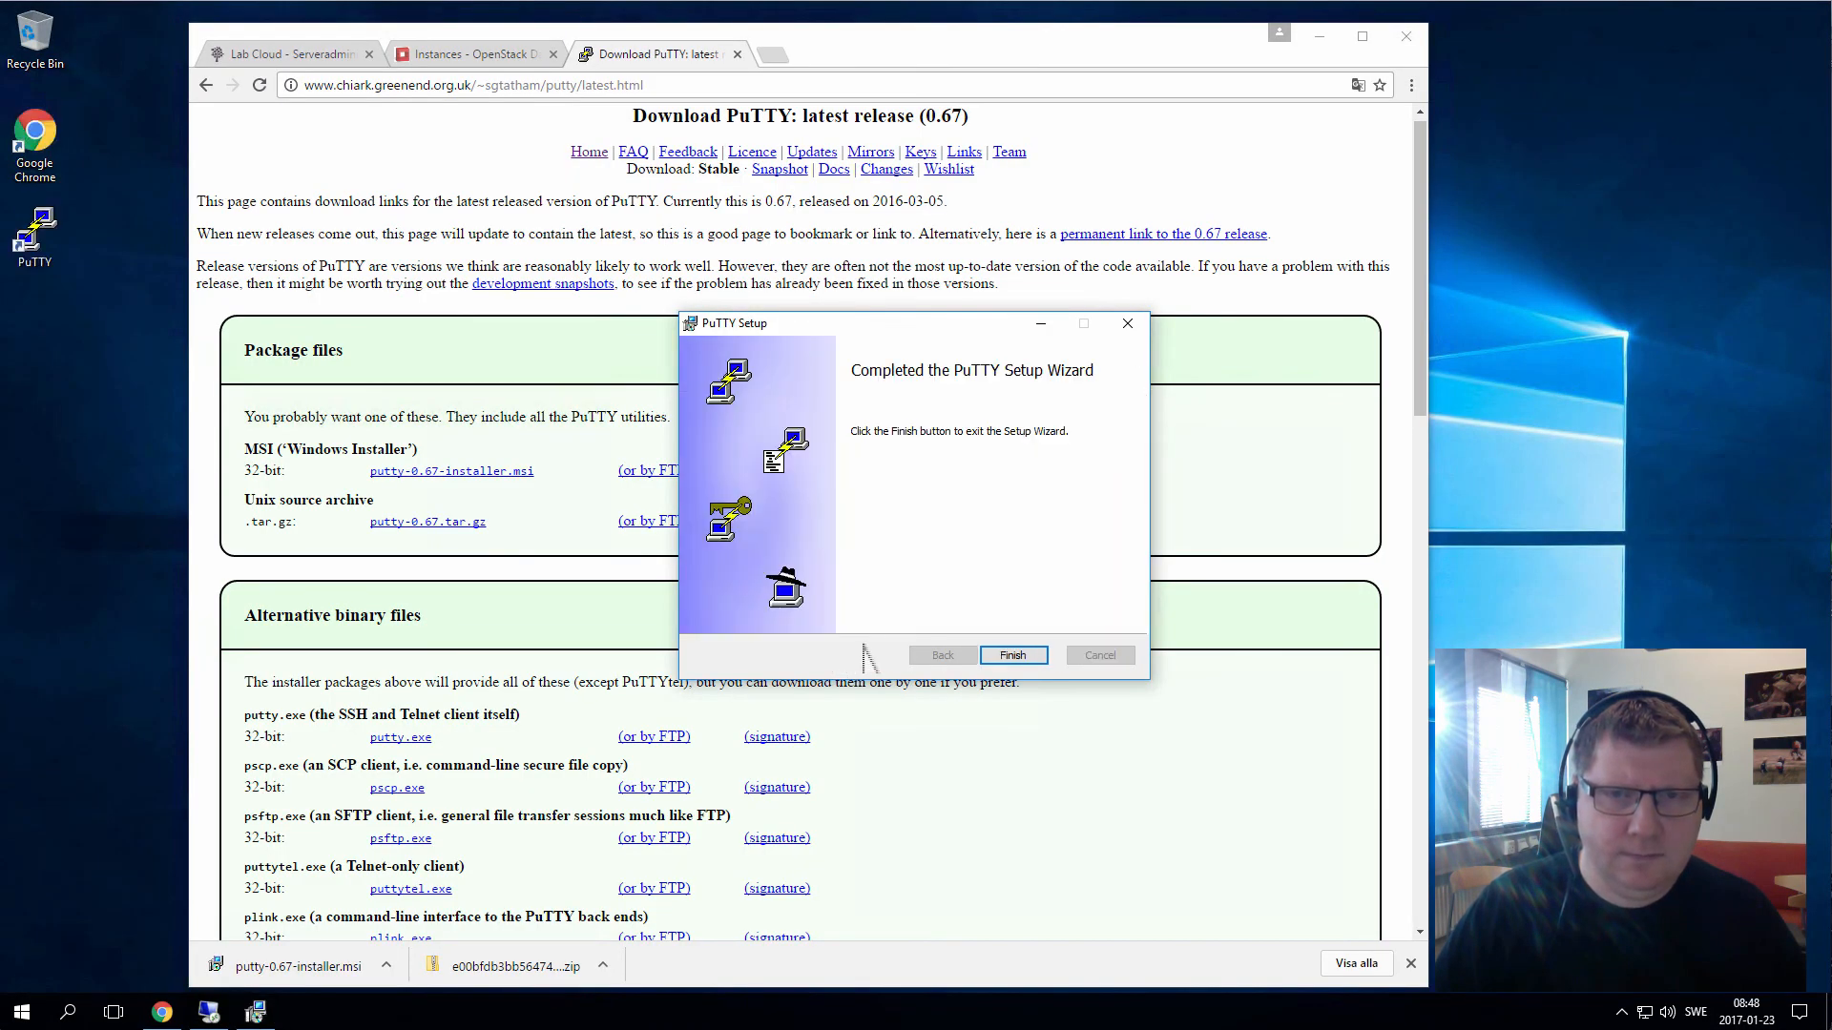
Finish setup, launch PuTTY from its desktop shortcut, and return to the Lab Cloud tab
click(1009, 656)
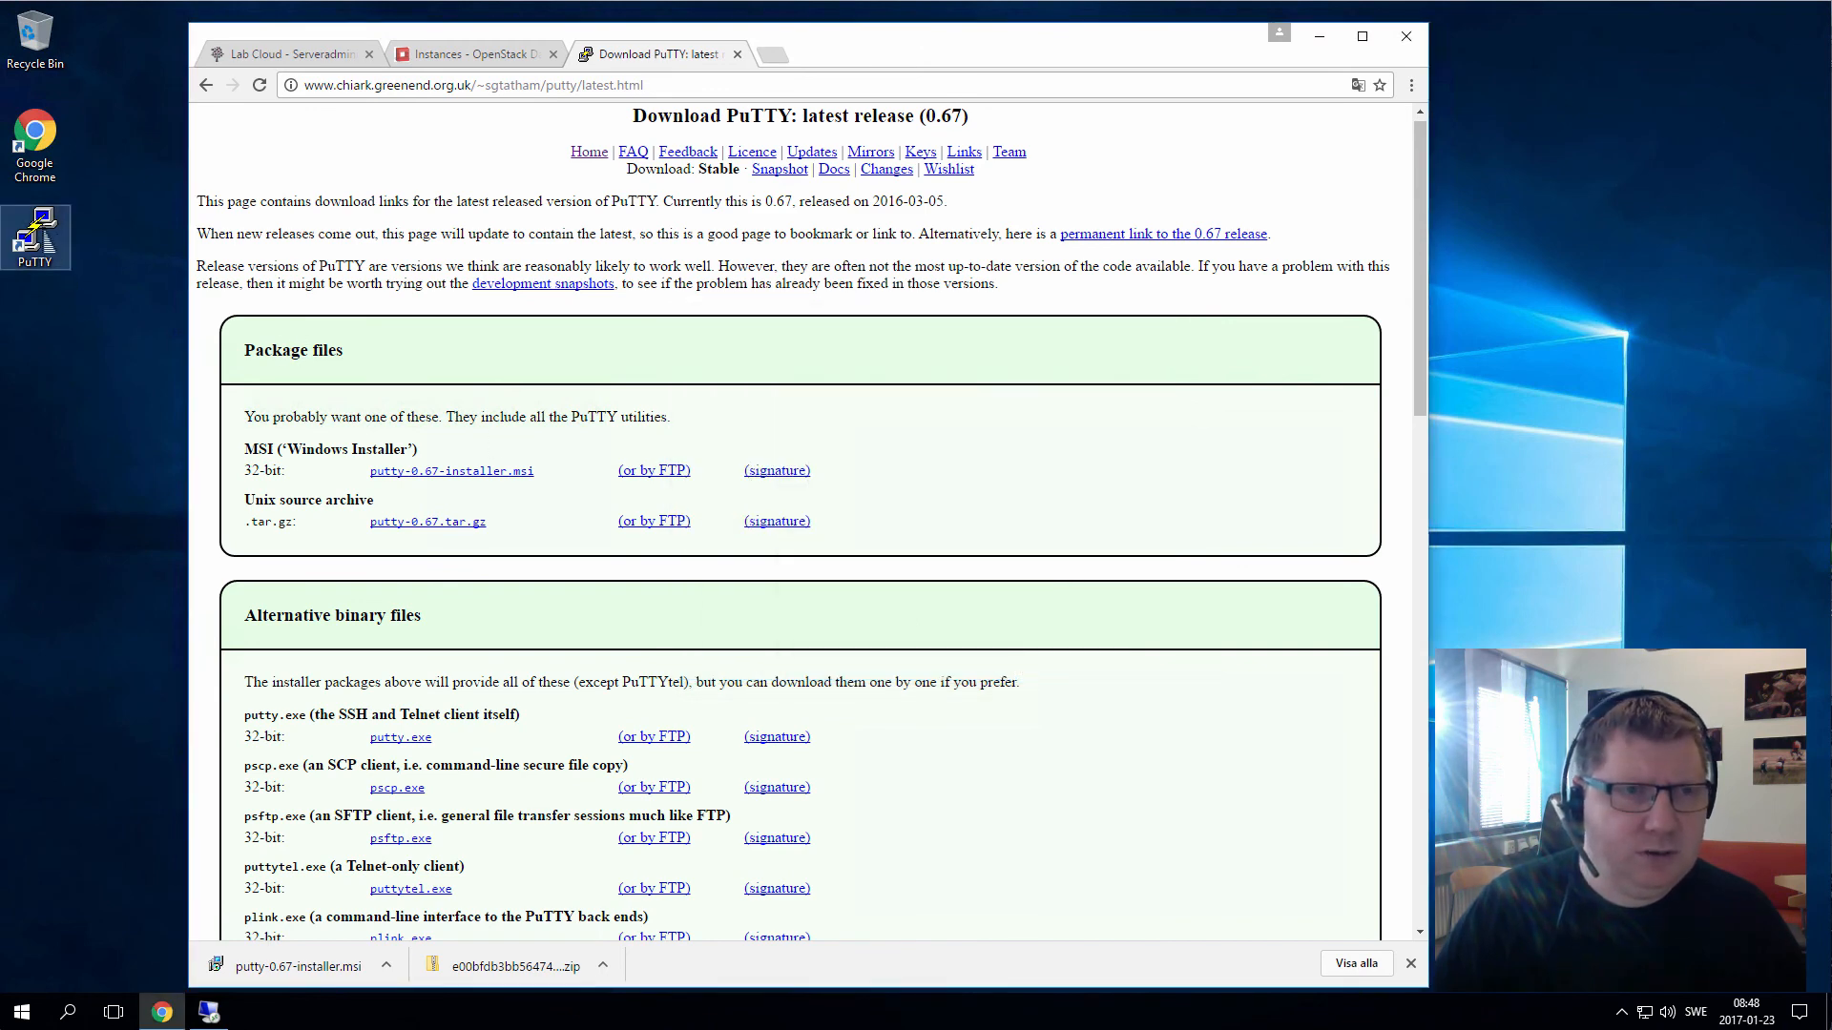
double_click(36, 234)
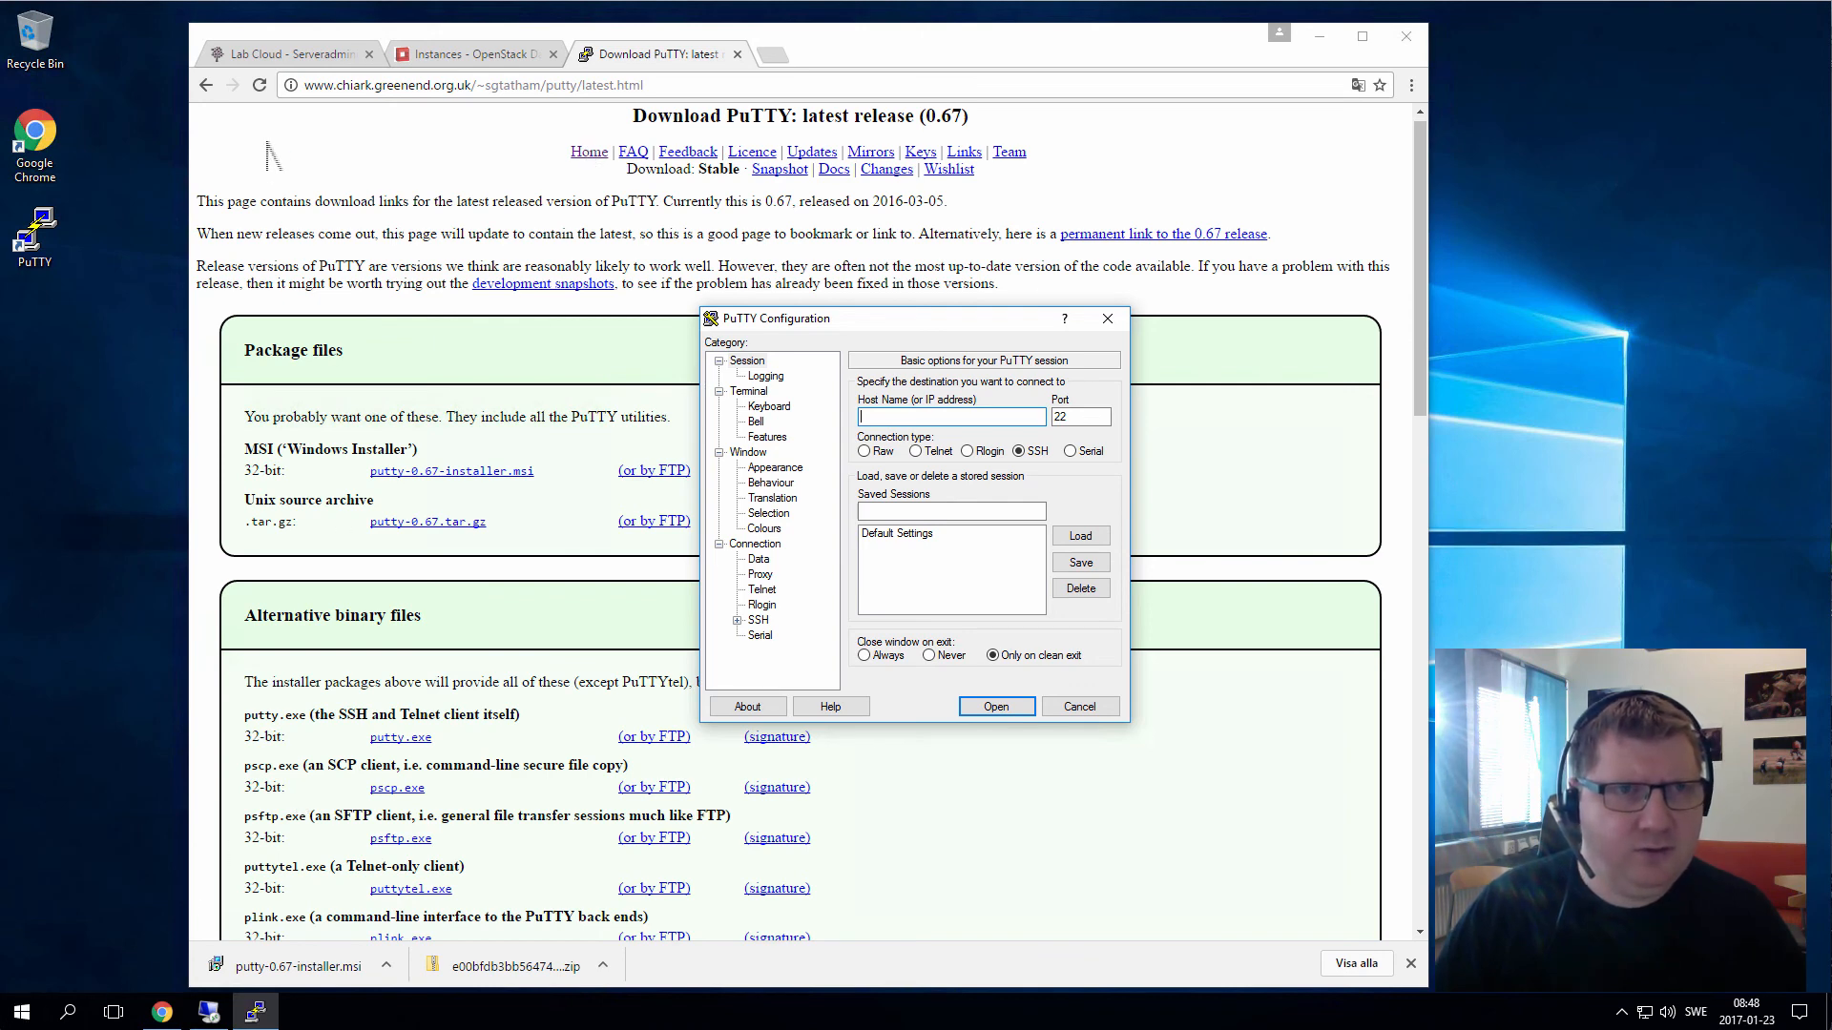
click(317, 61)
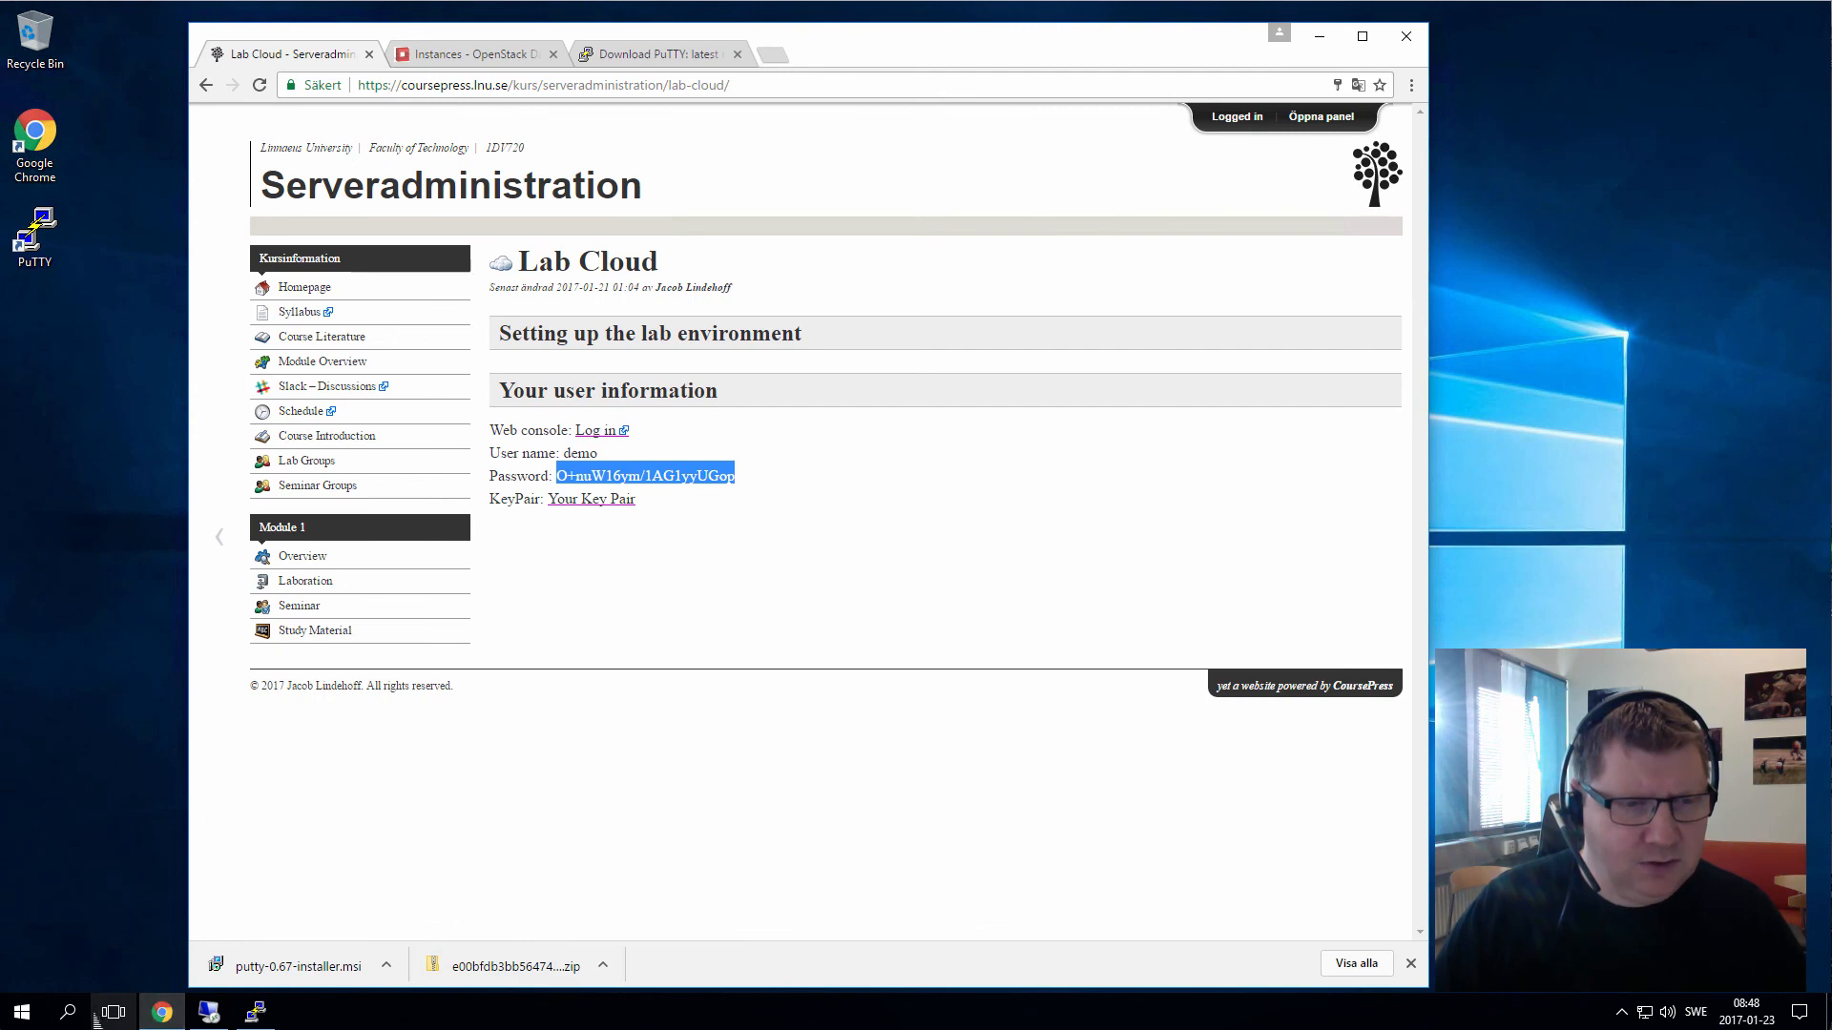
Search Start for 'dow' and open the Downloads folder
click(24, 1017)
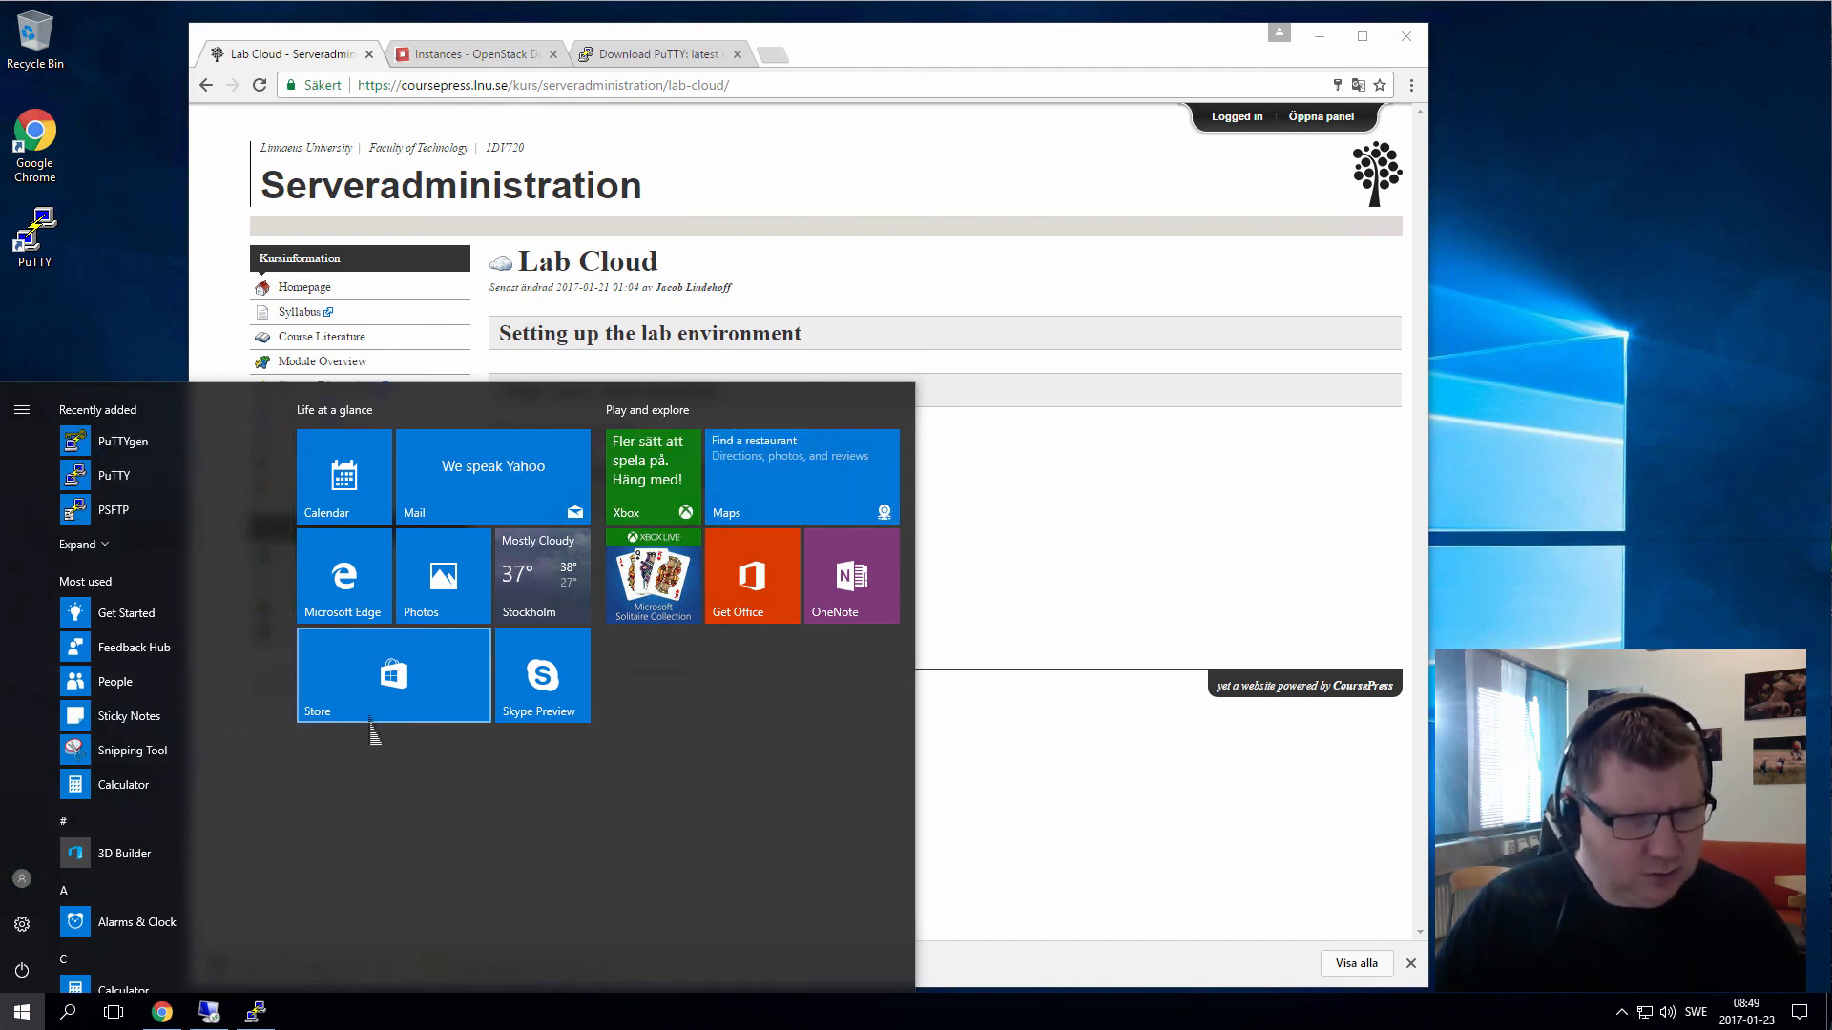
text(do)
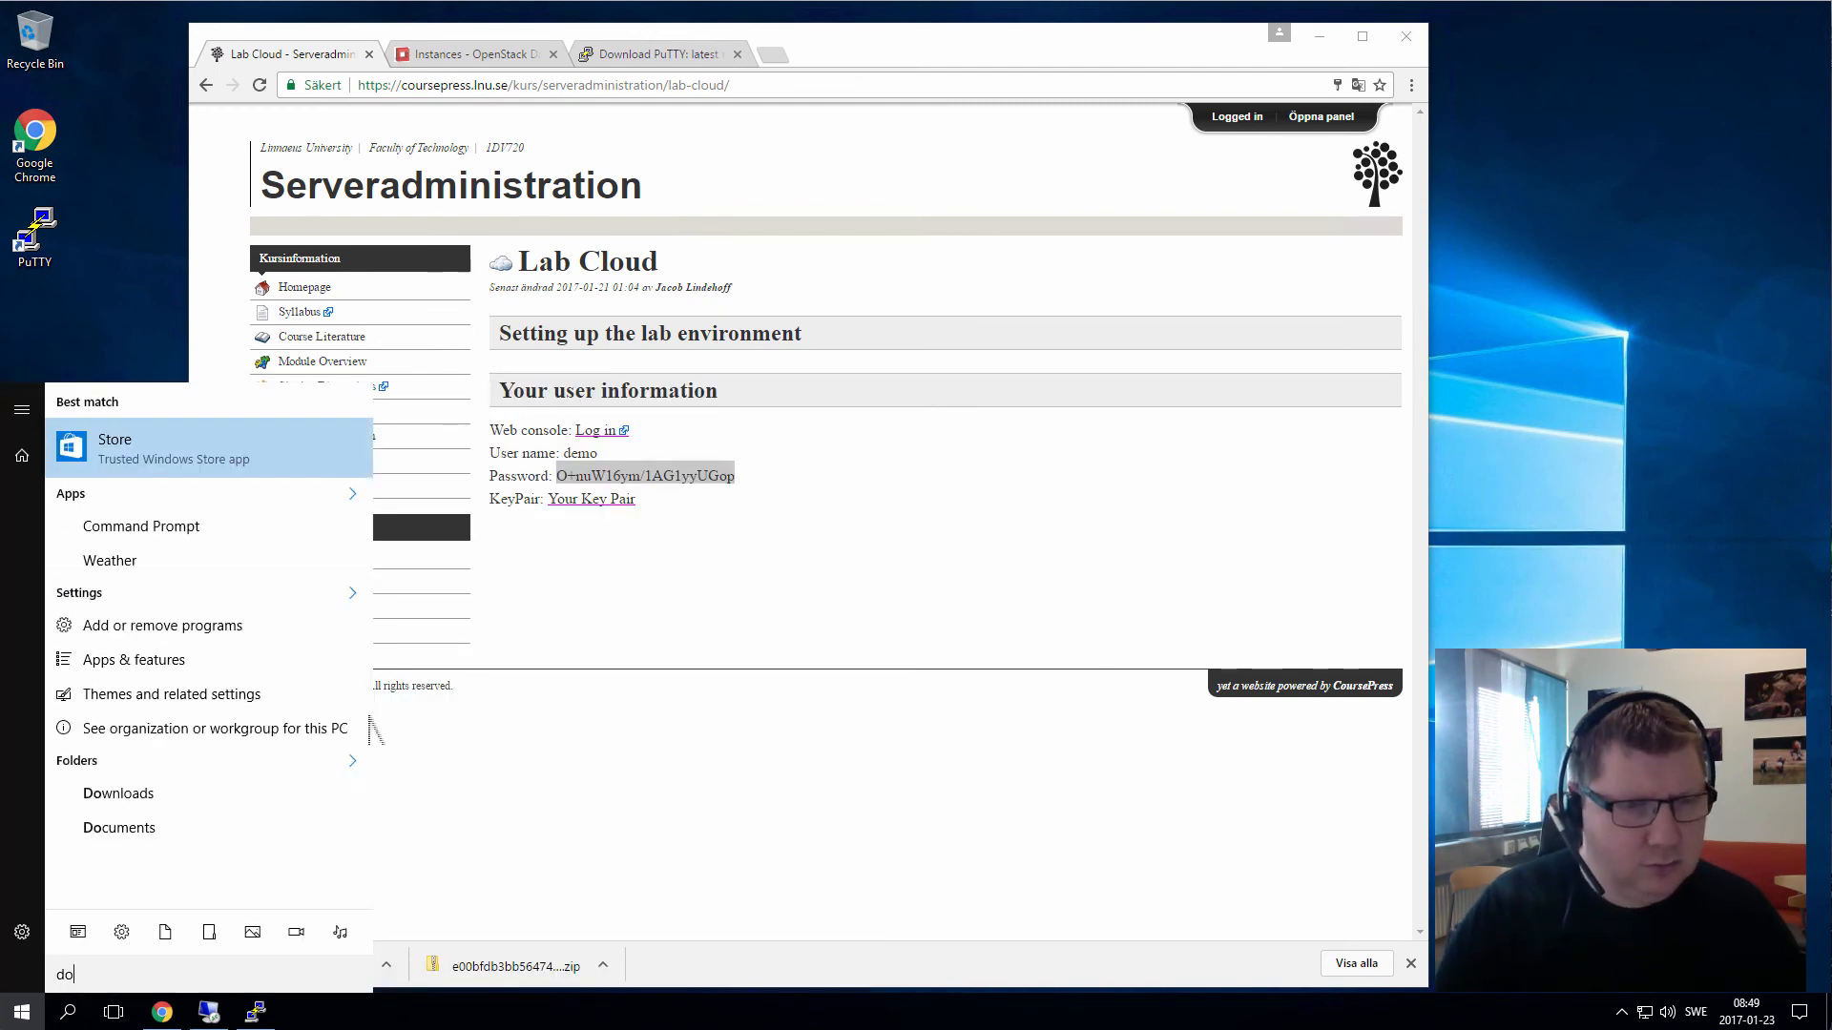
text(w)
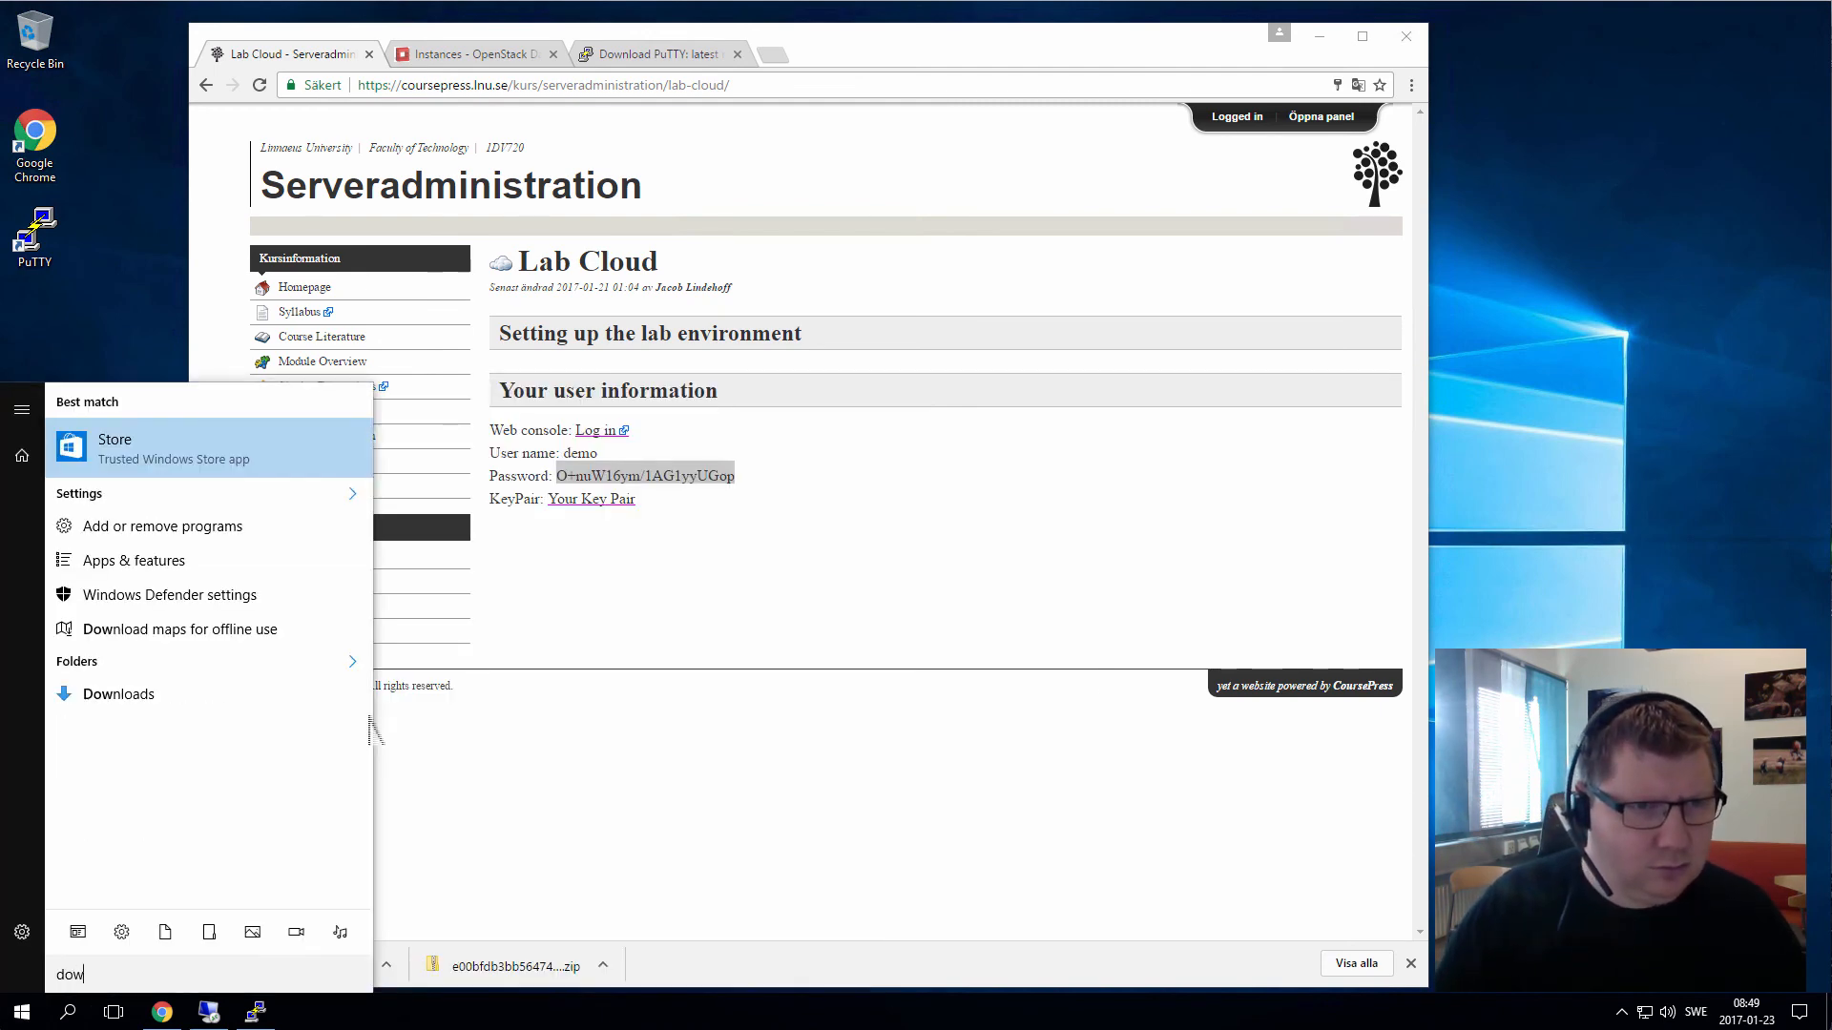
click(143, 695)
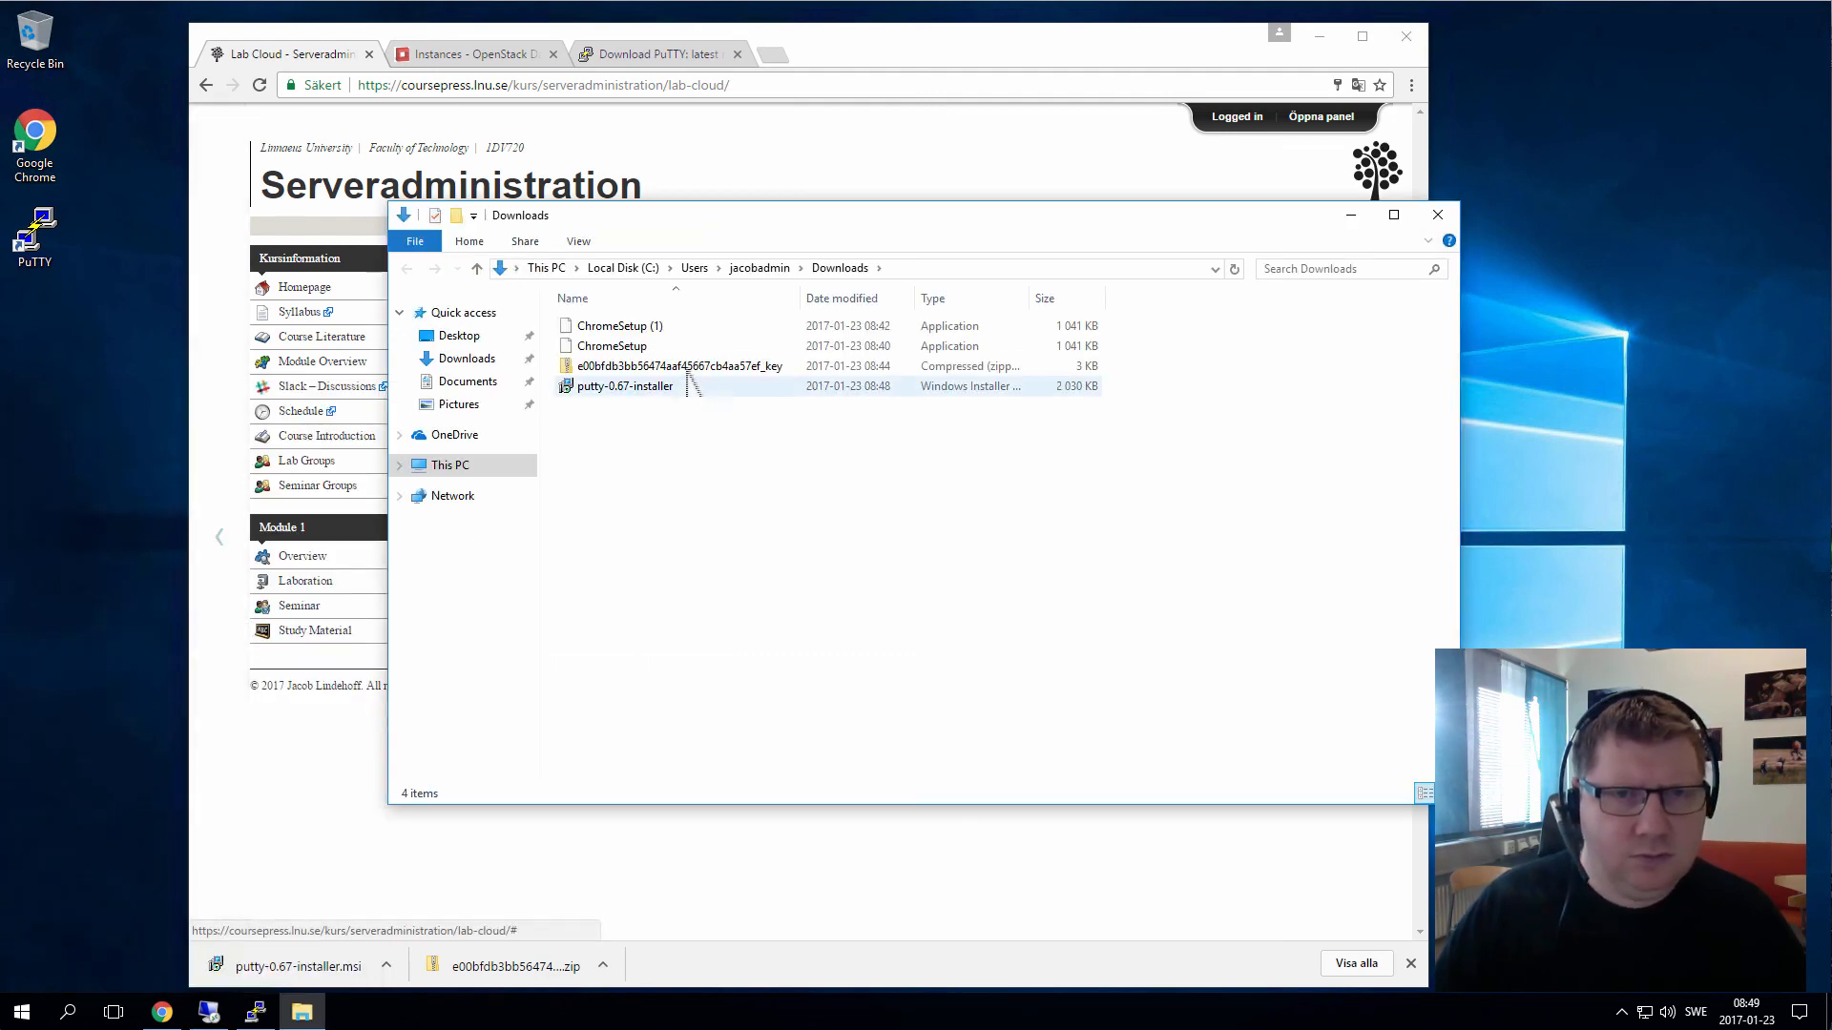
Extract all files from the key zip archive into a destination folder named key
double_click(689, 372)
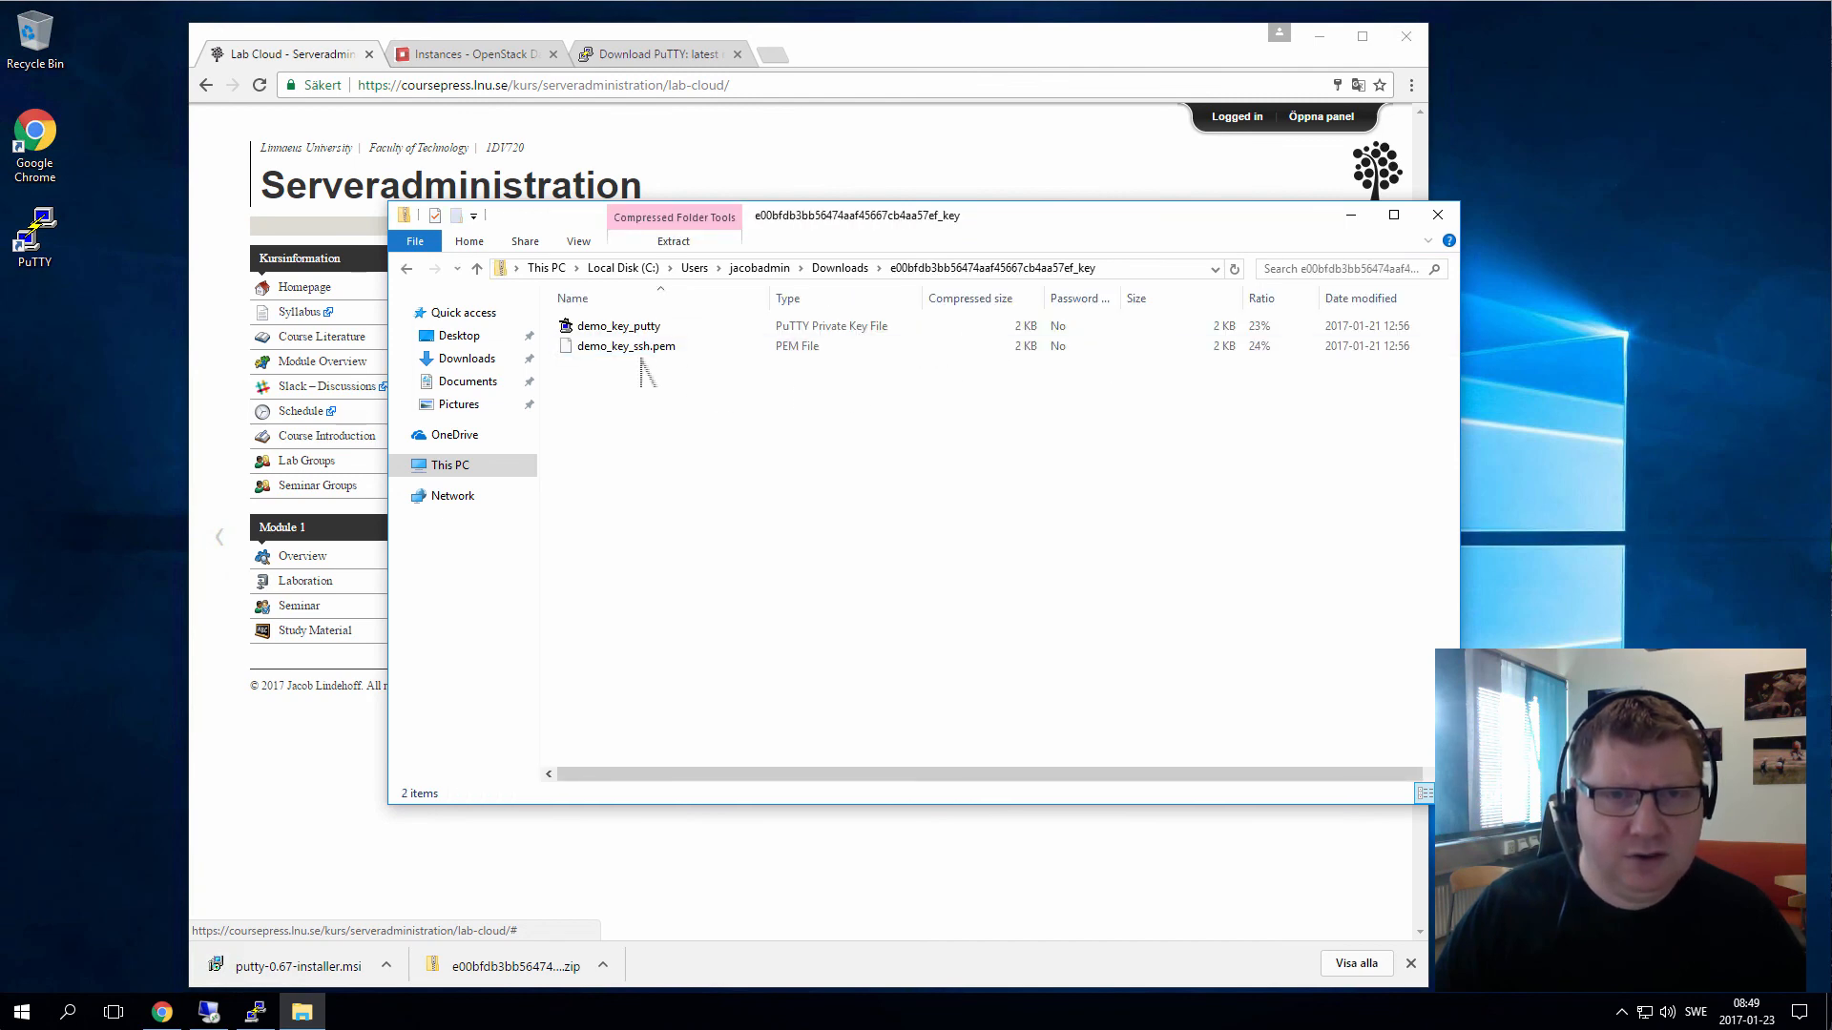
click(673, 241)
click(688, 279)
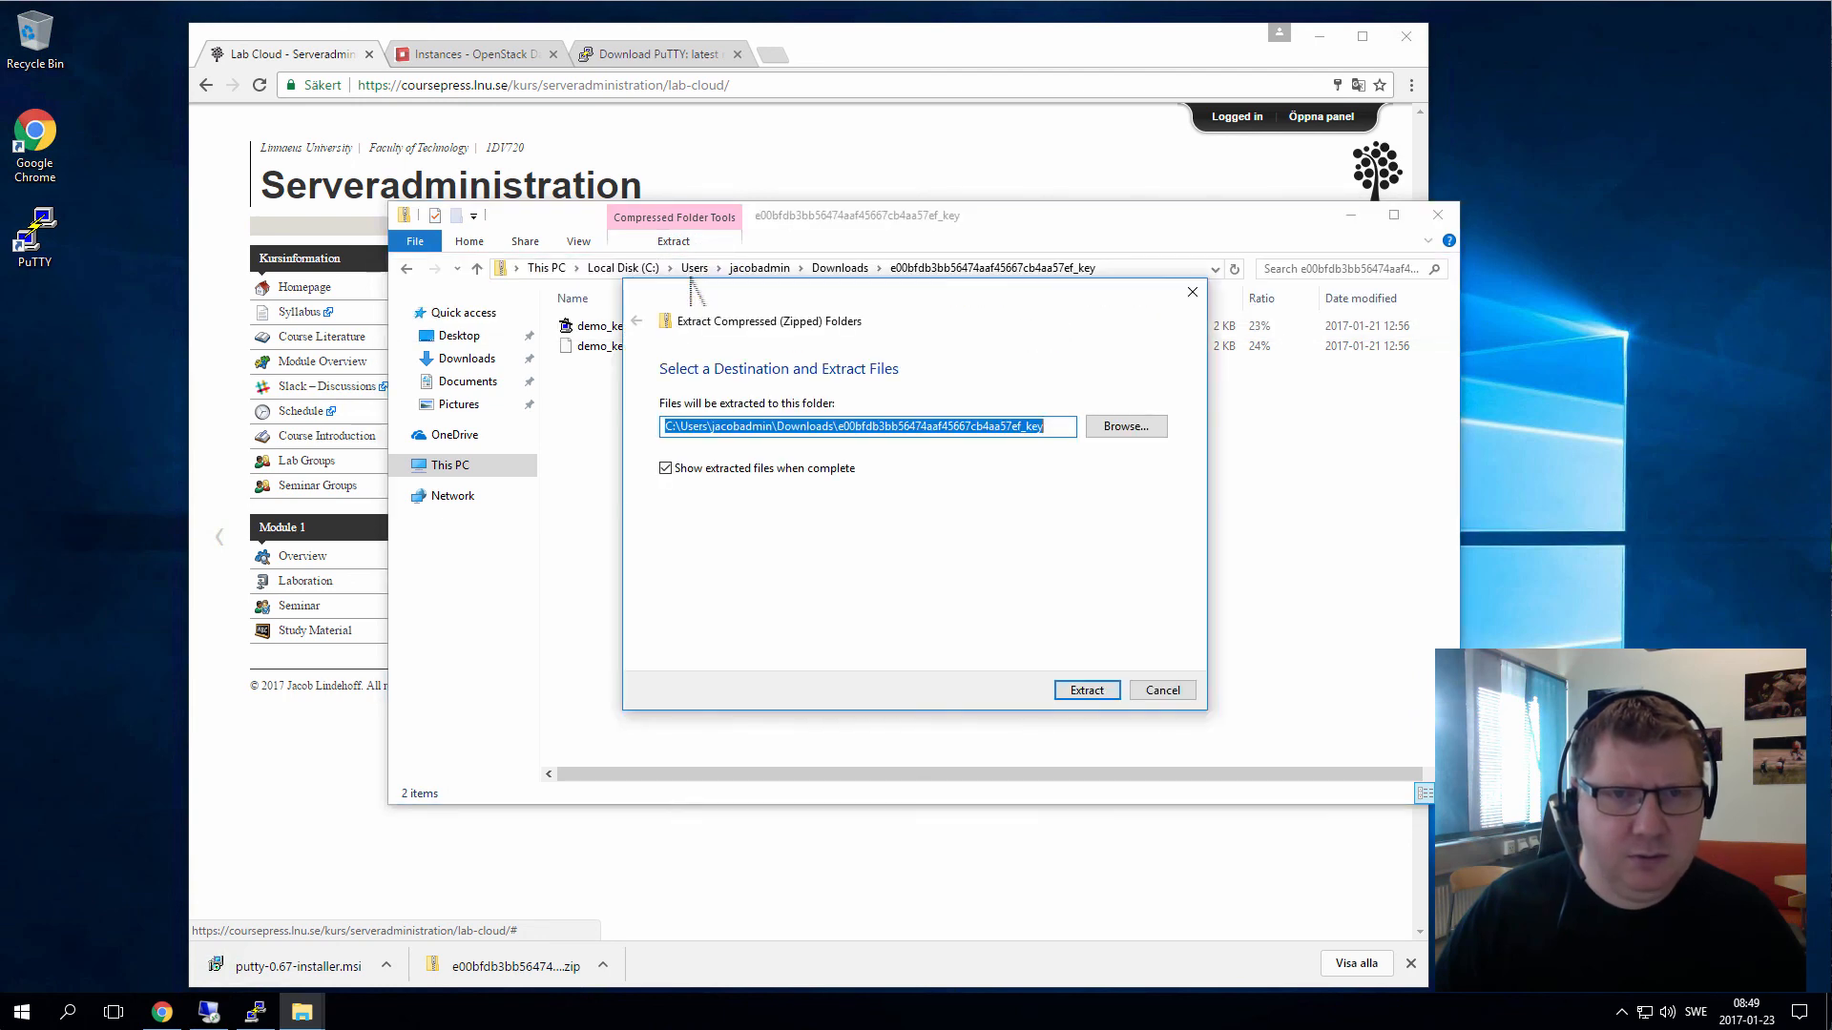
click(948, 431)
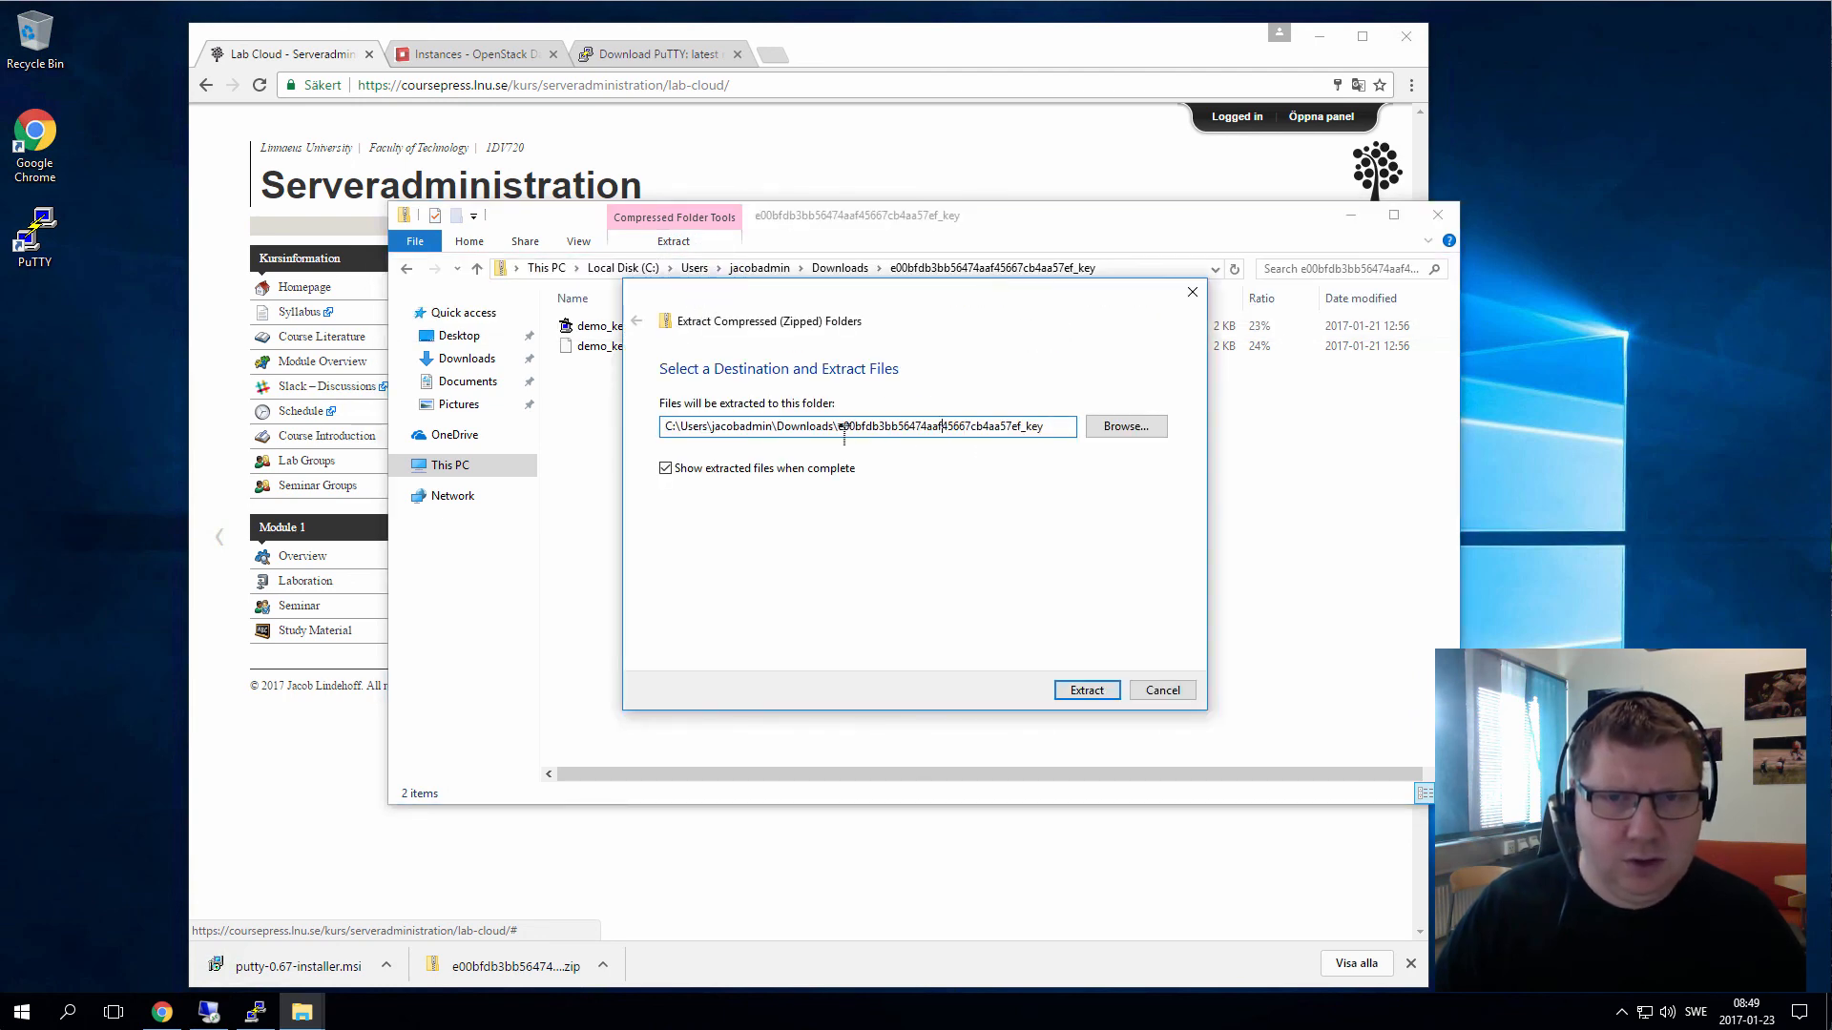
mouse_move(845, 431)
mouse_down()
mouse_move(1053, 429)
mouse_move(847, 432)
mouse_up()
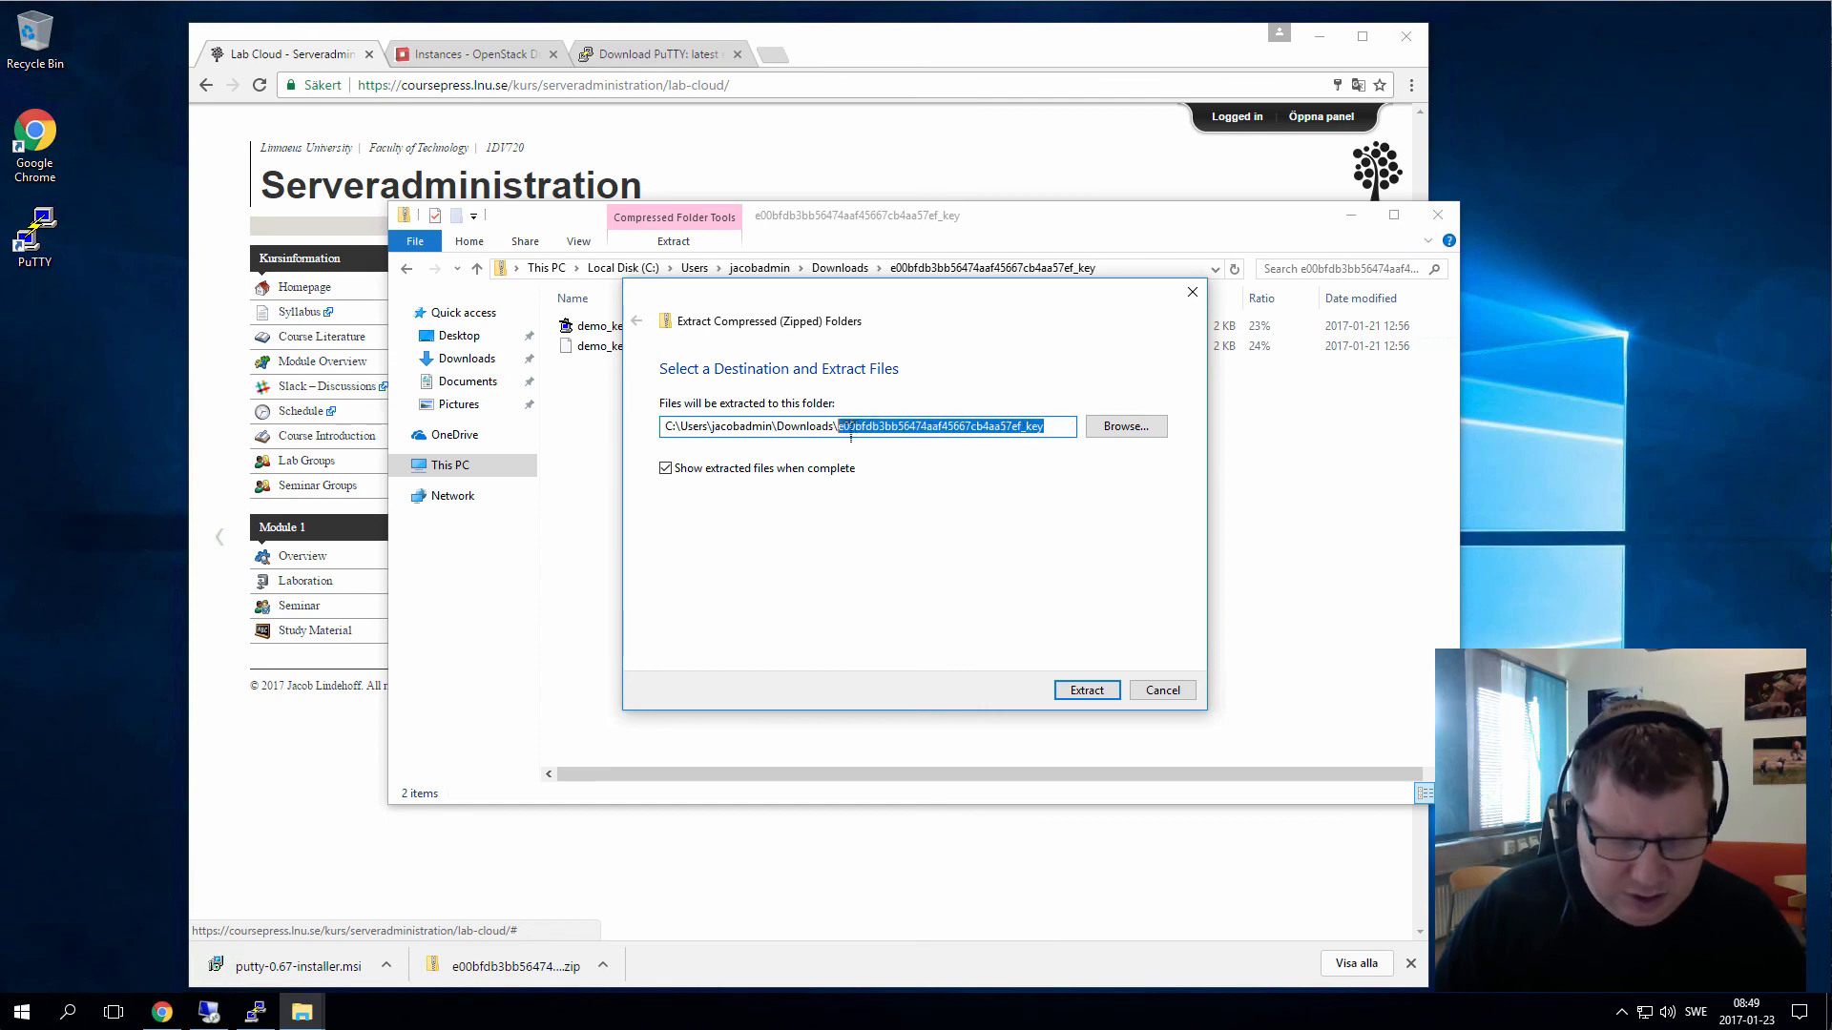
text(key)
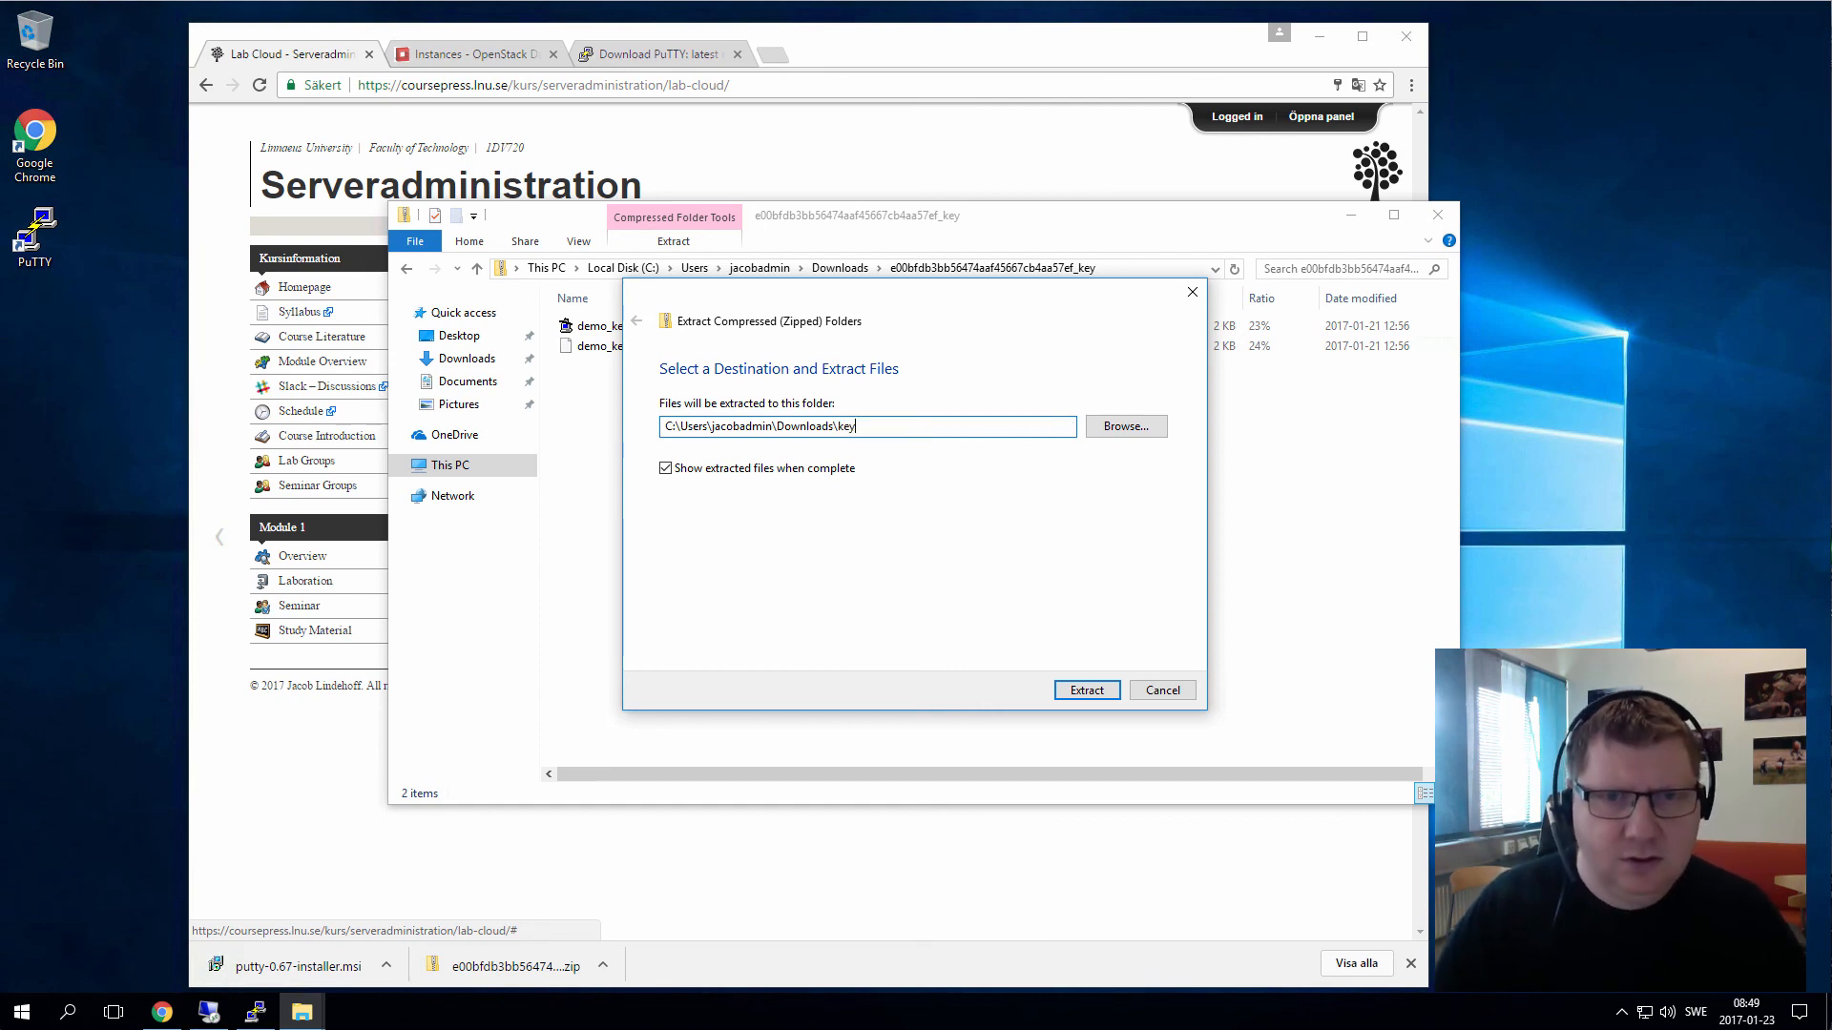
key(Return)
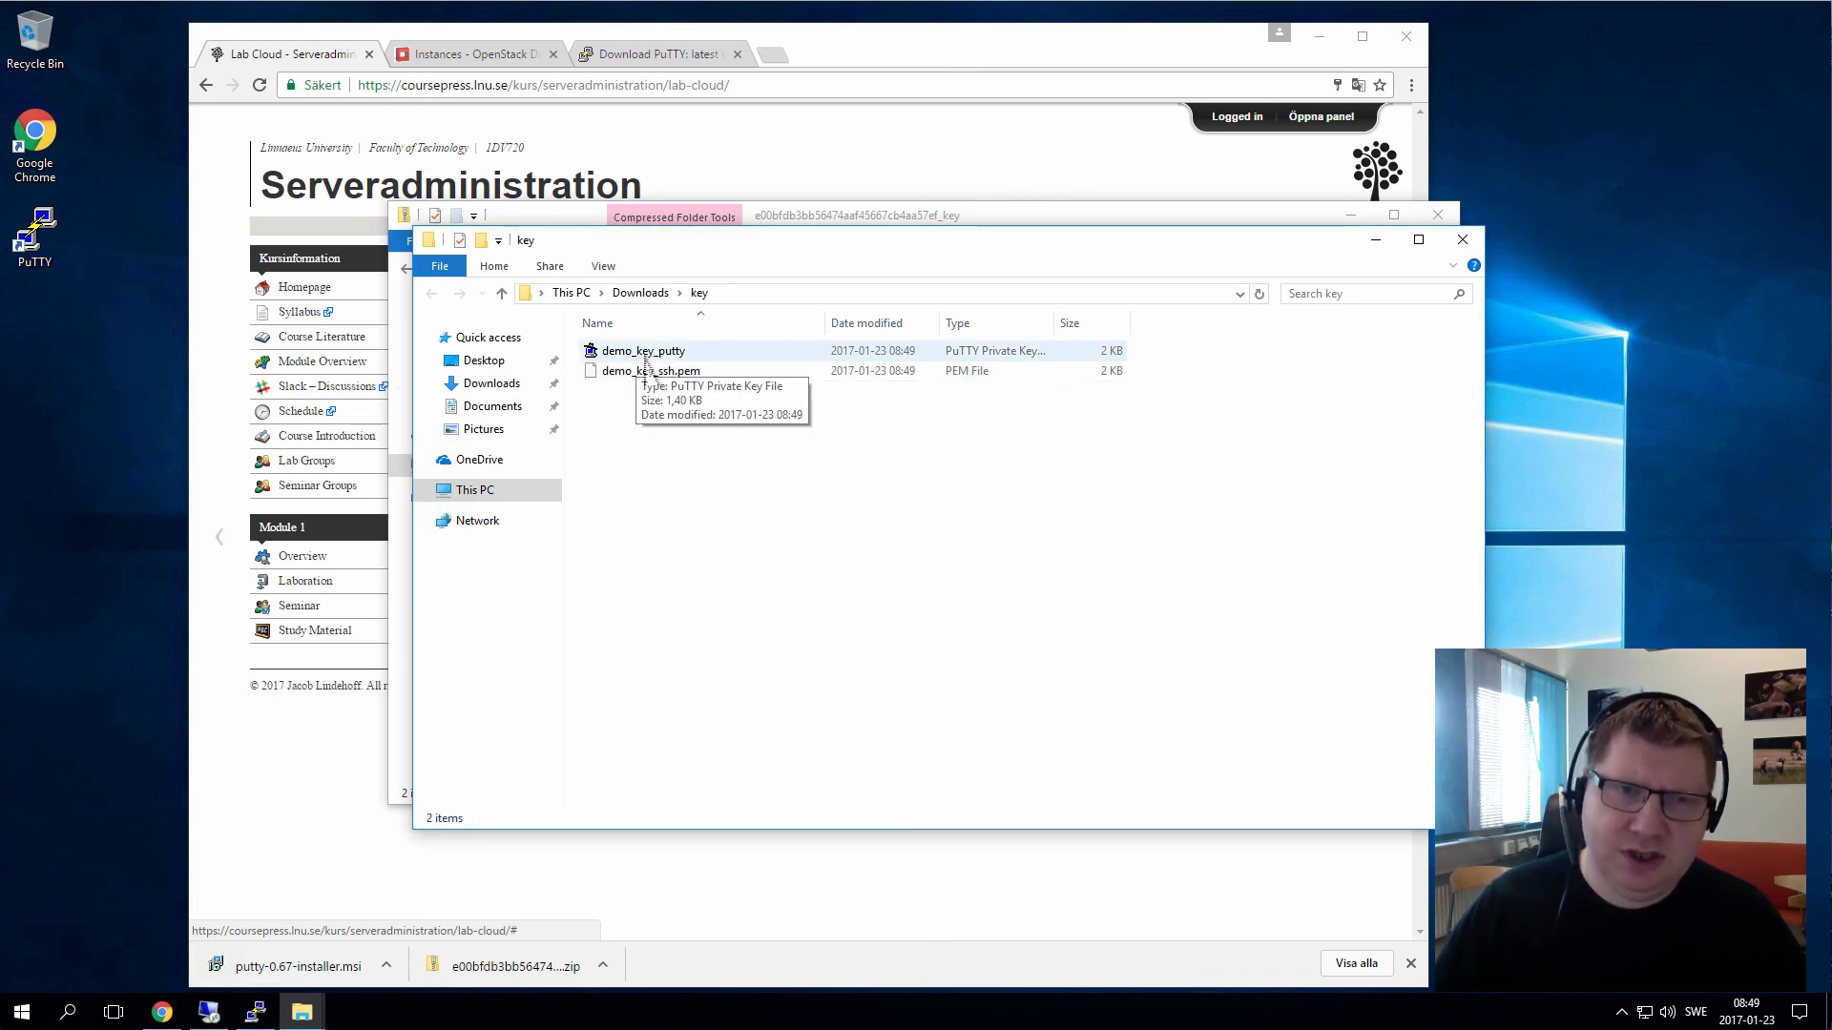
Bring PuTTY Configuration forward and open the Connection > SSH > Auth settings
click(681, 378)
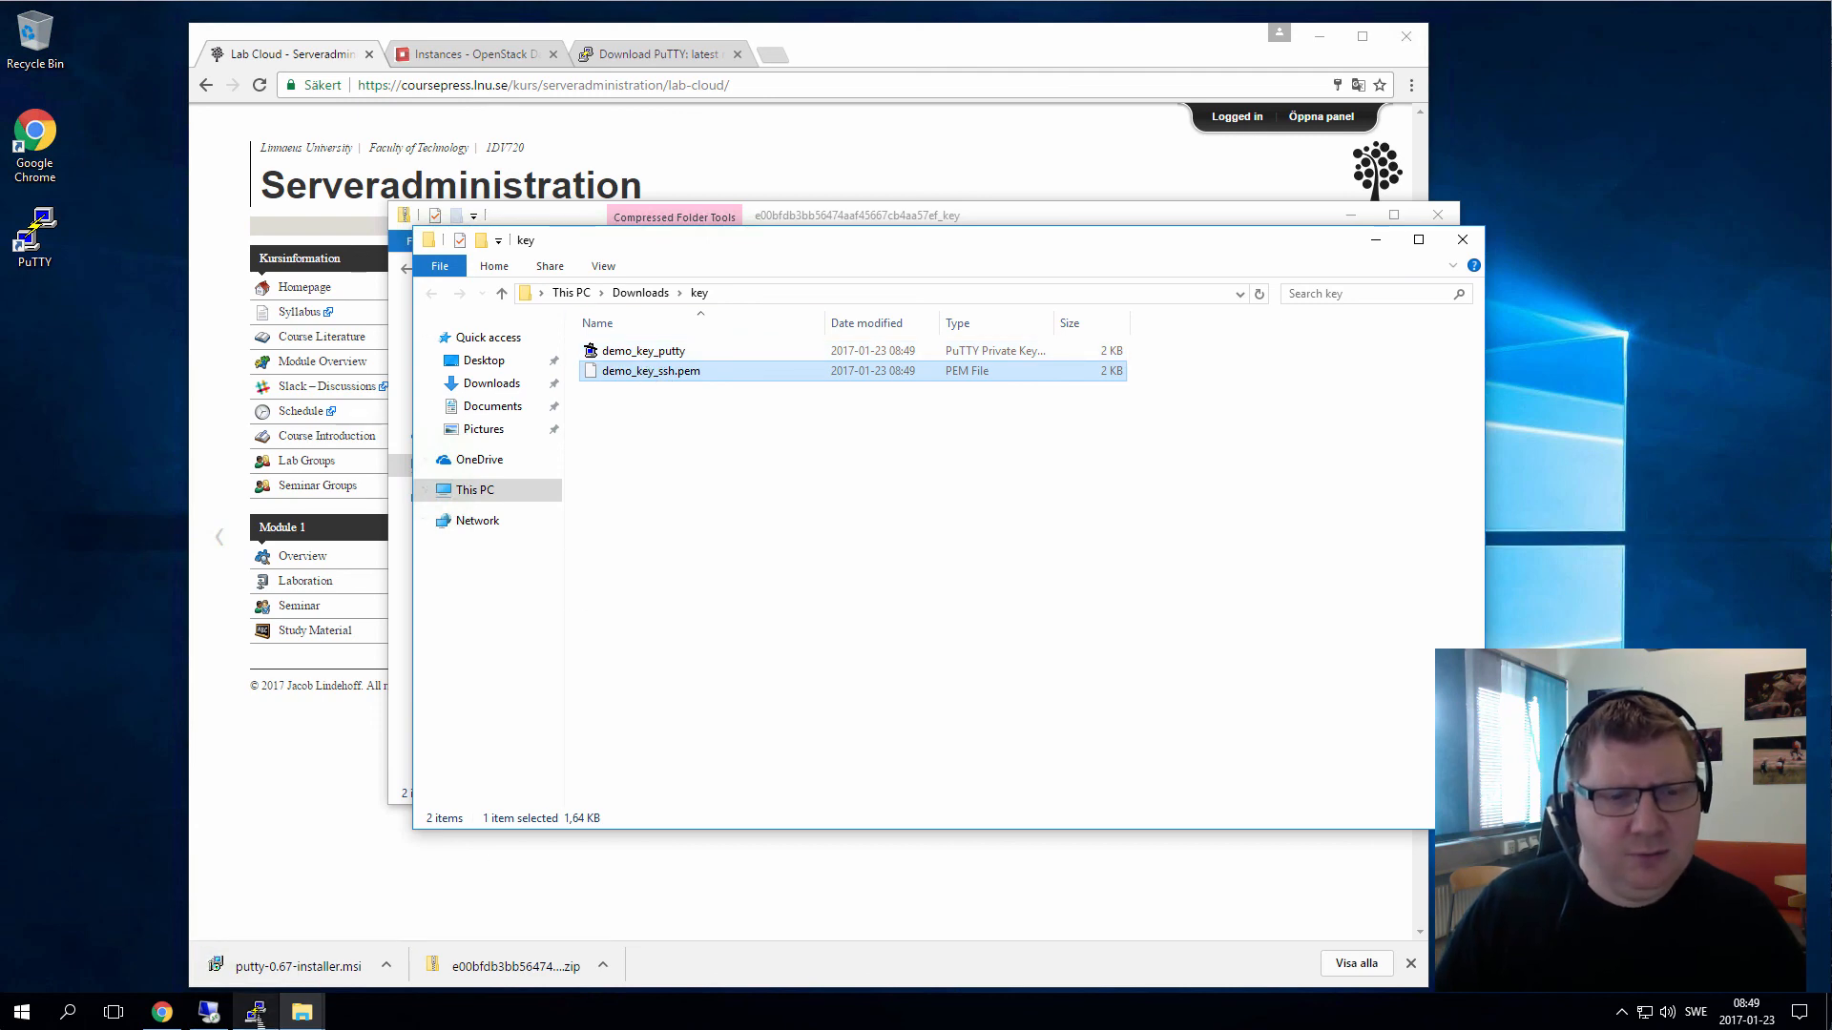
click(256, 1013)
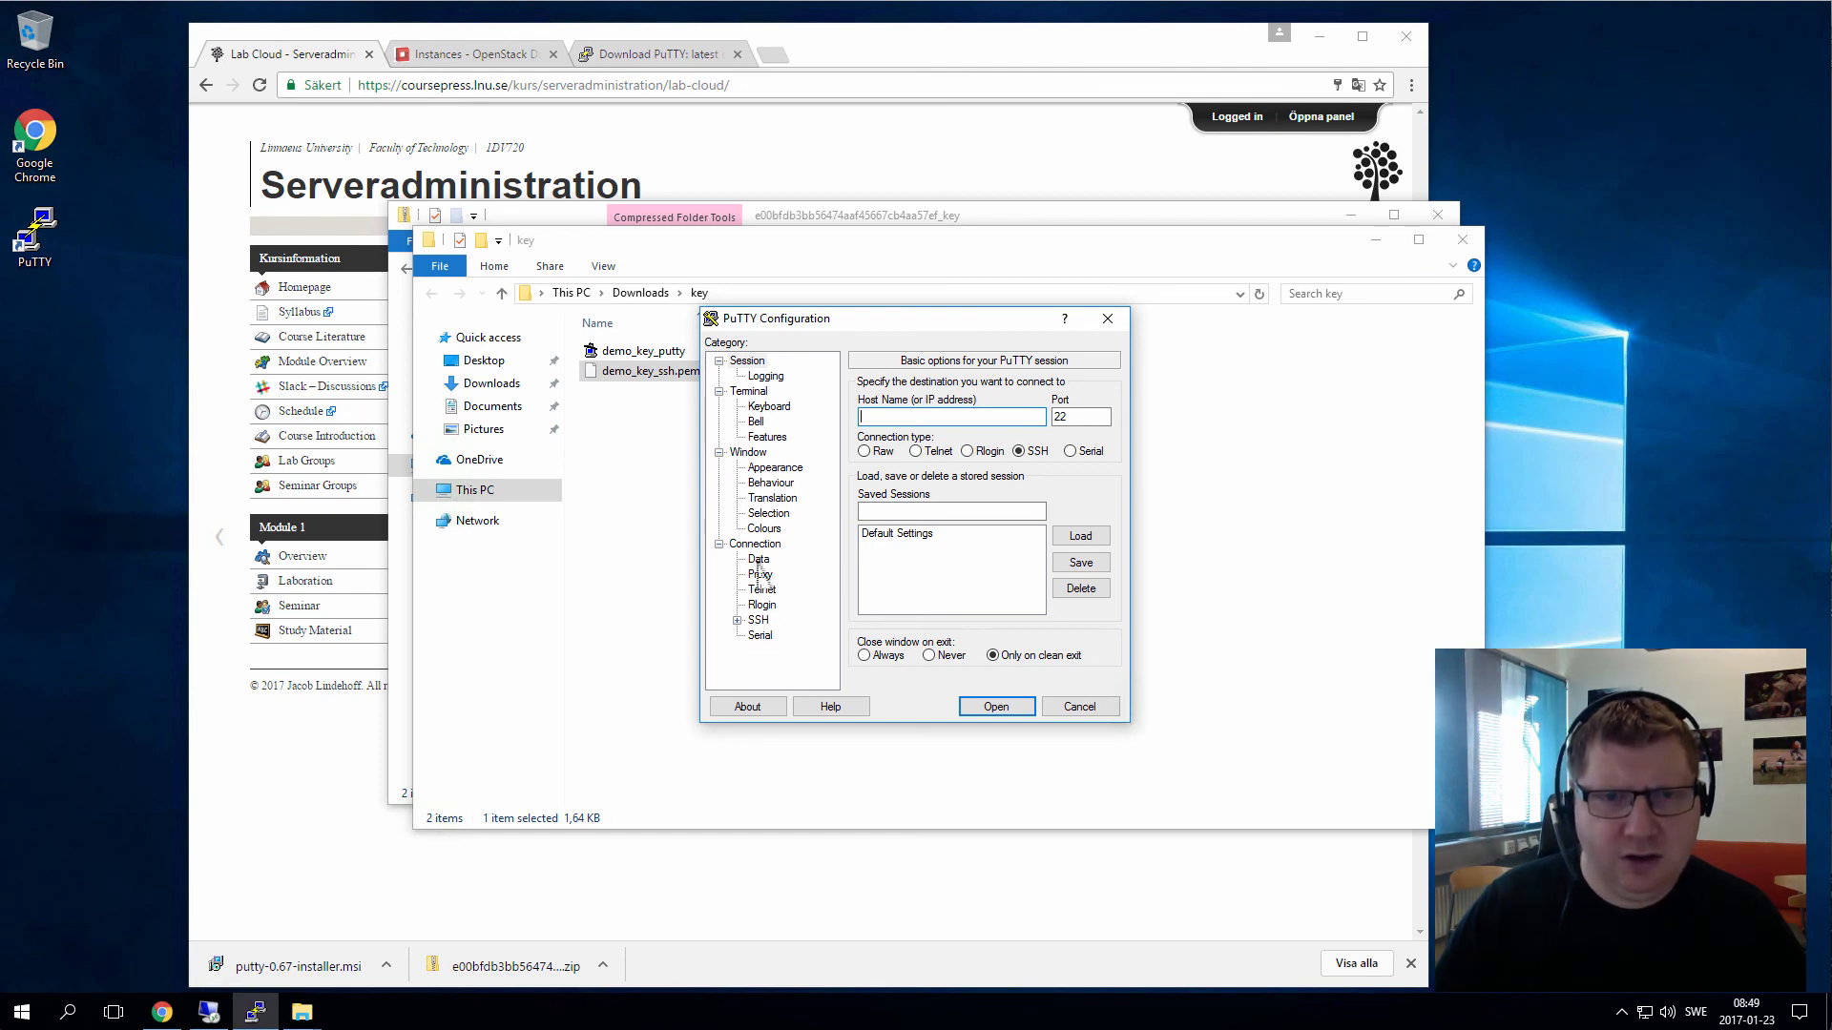
click(737, 620)
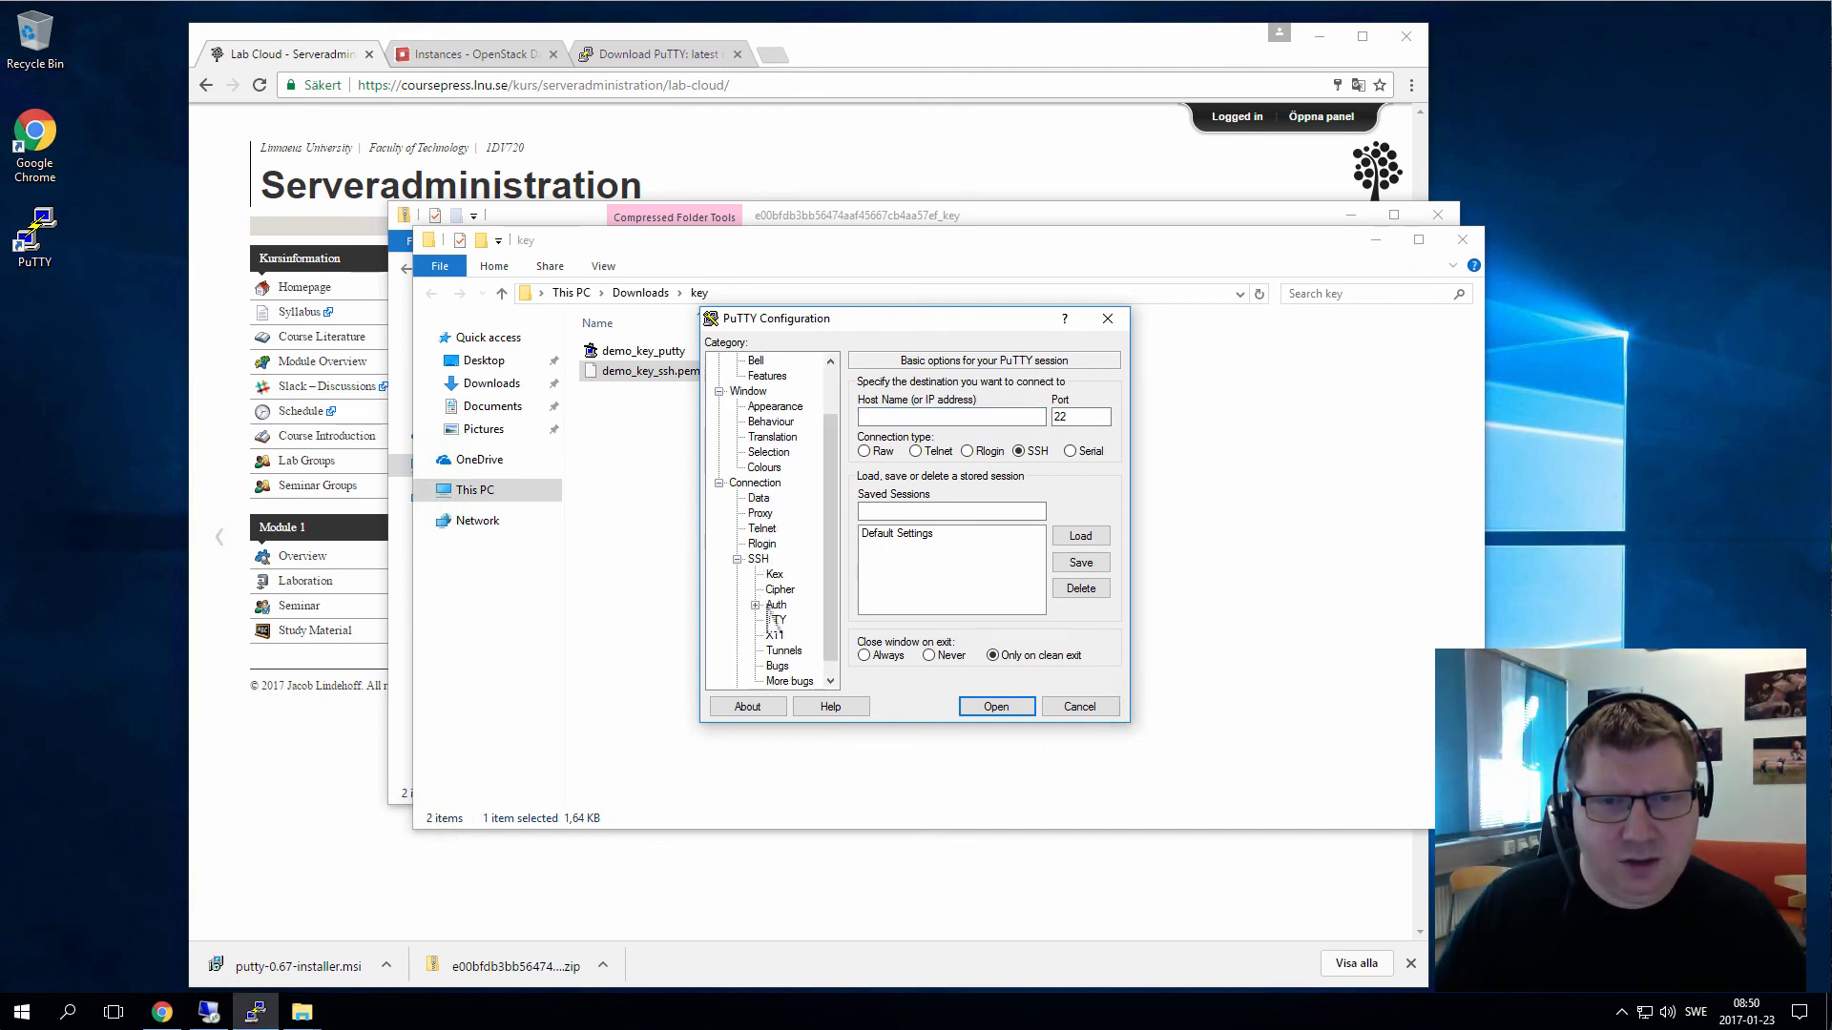
click(754, 605)
click(775, 605)
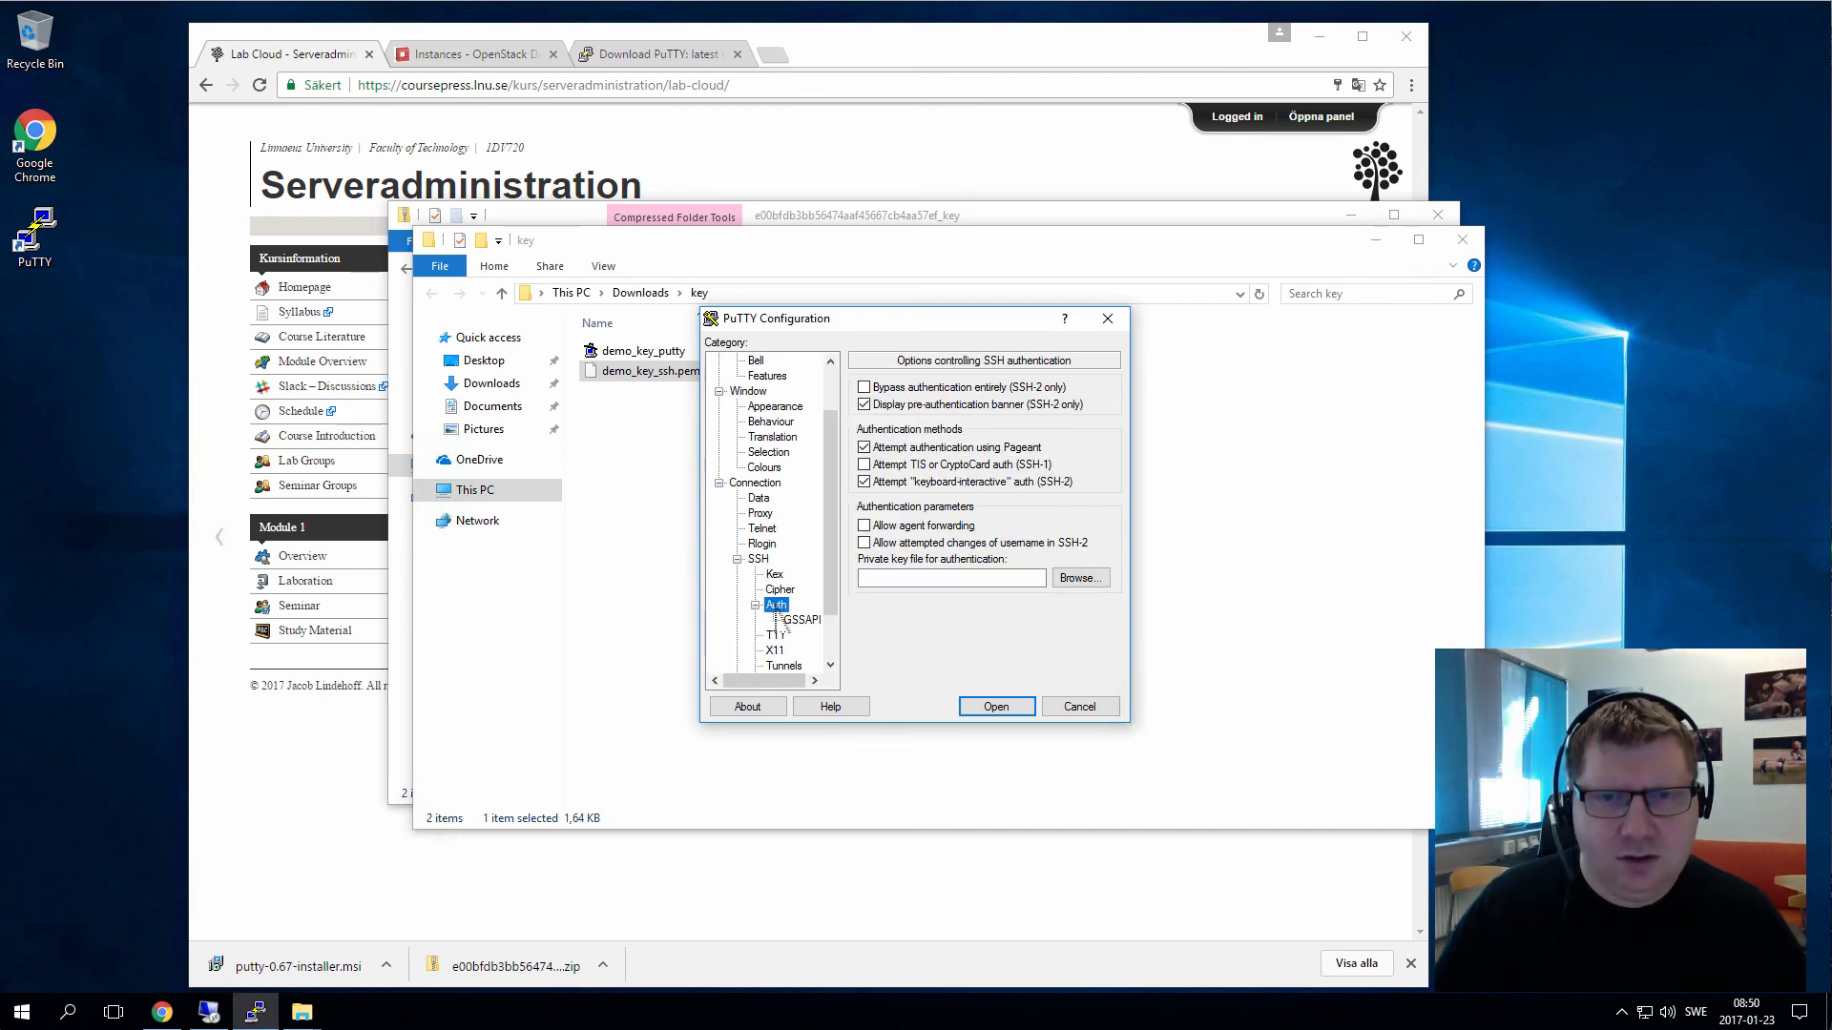
Set the private key to Downloads\key\demo_key_putty, return to Session, then view the OpenStack instances
click(1093, 584)
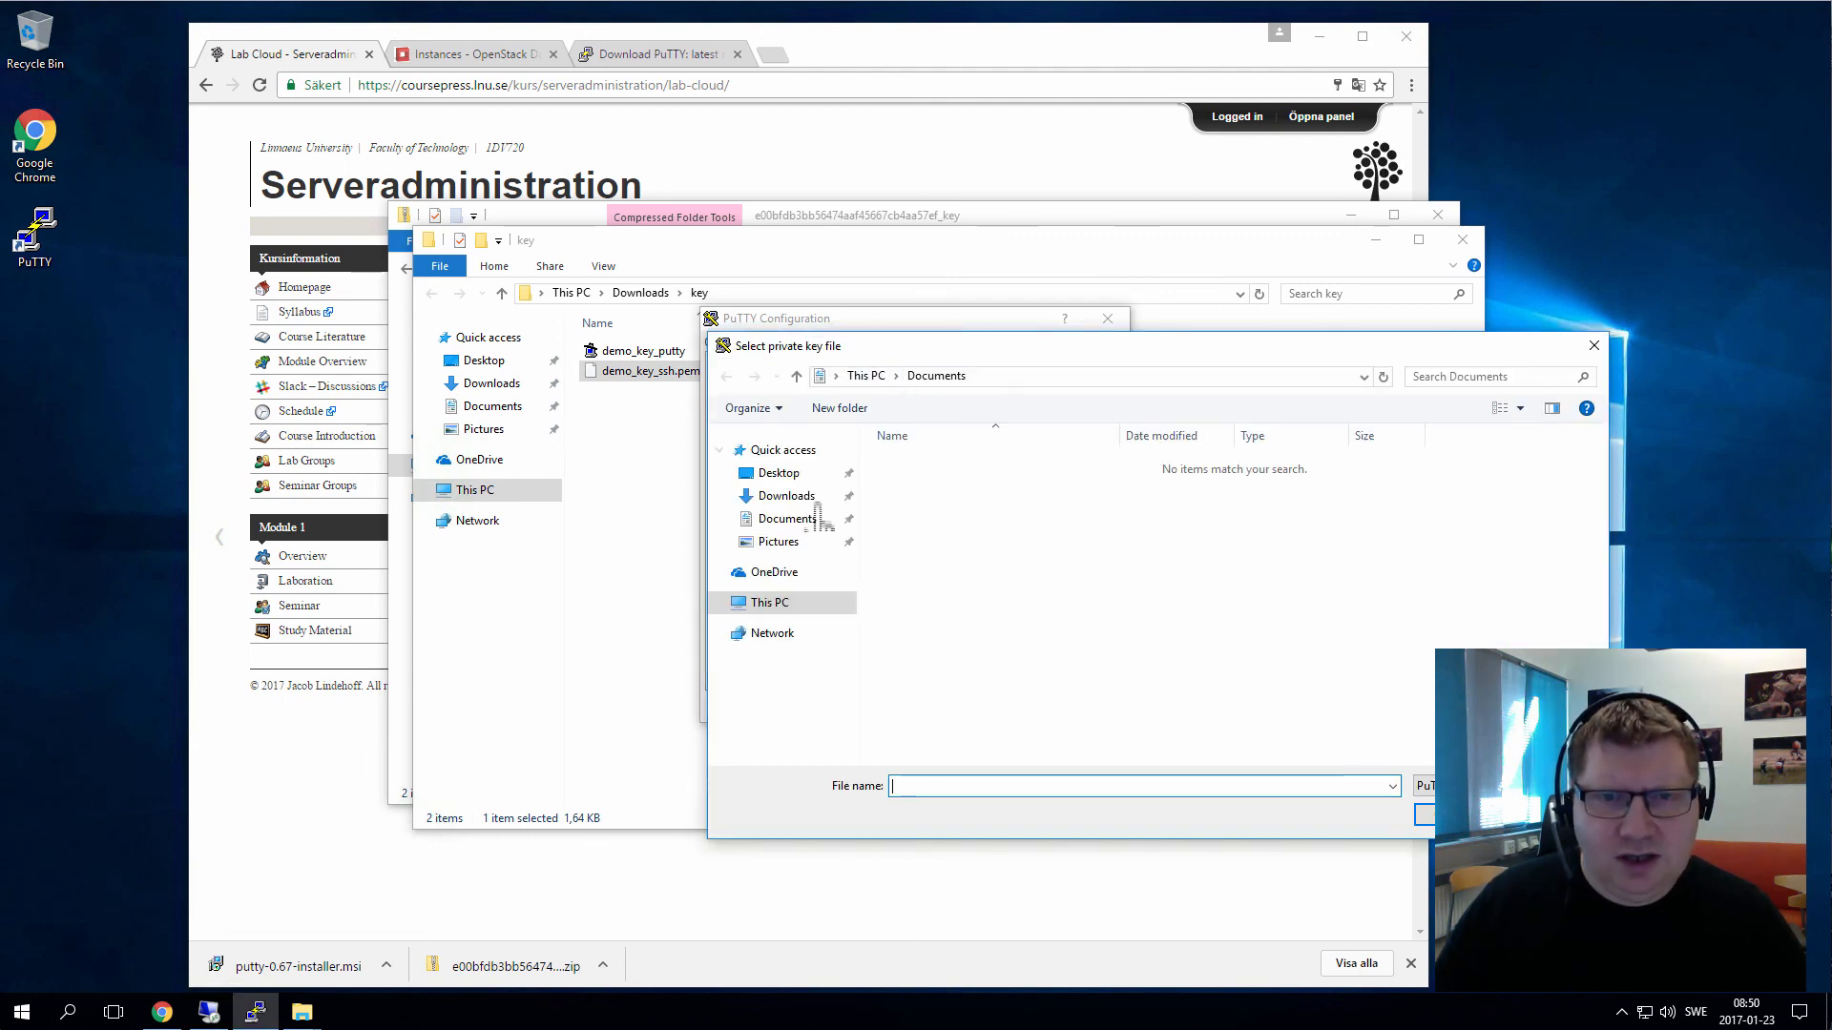
click(812, 500)
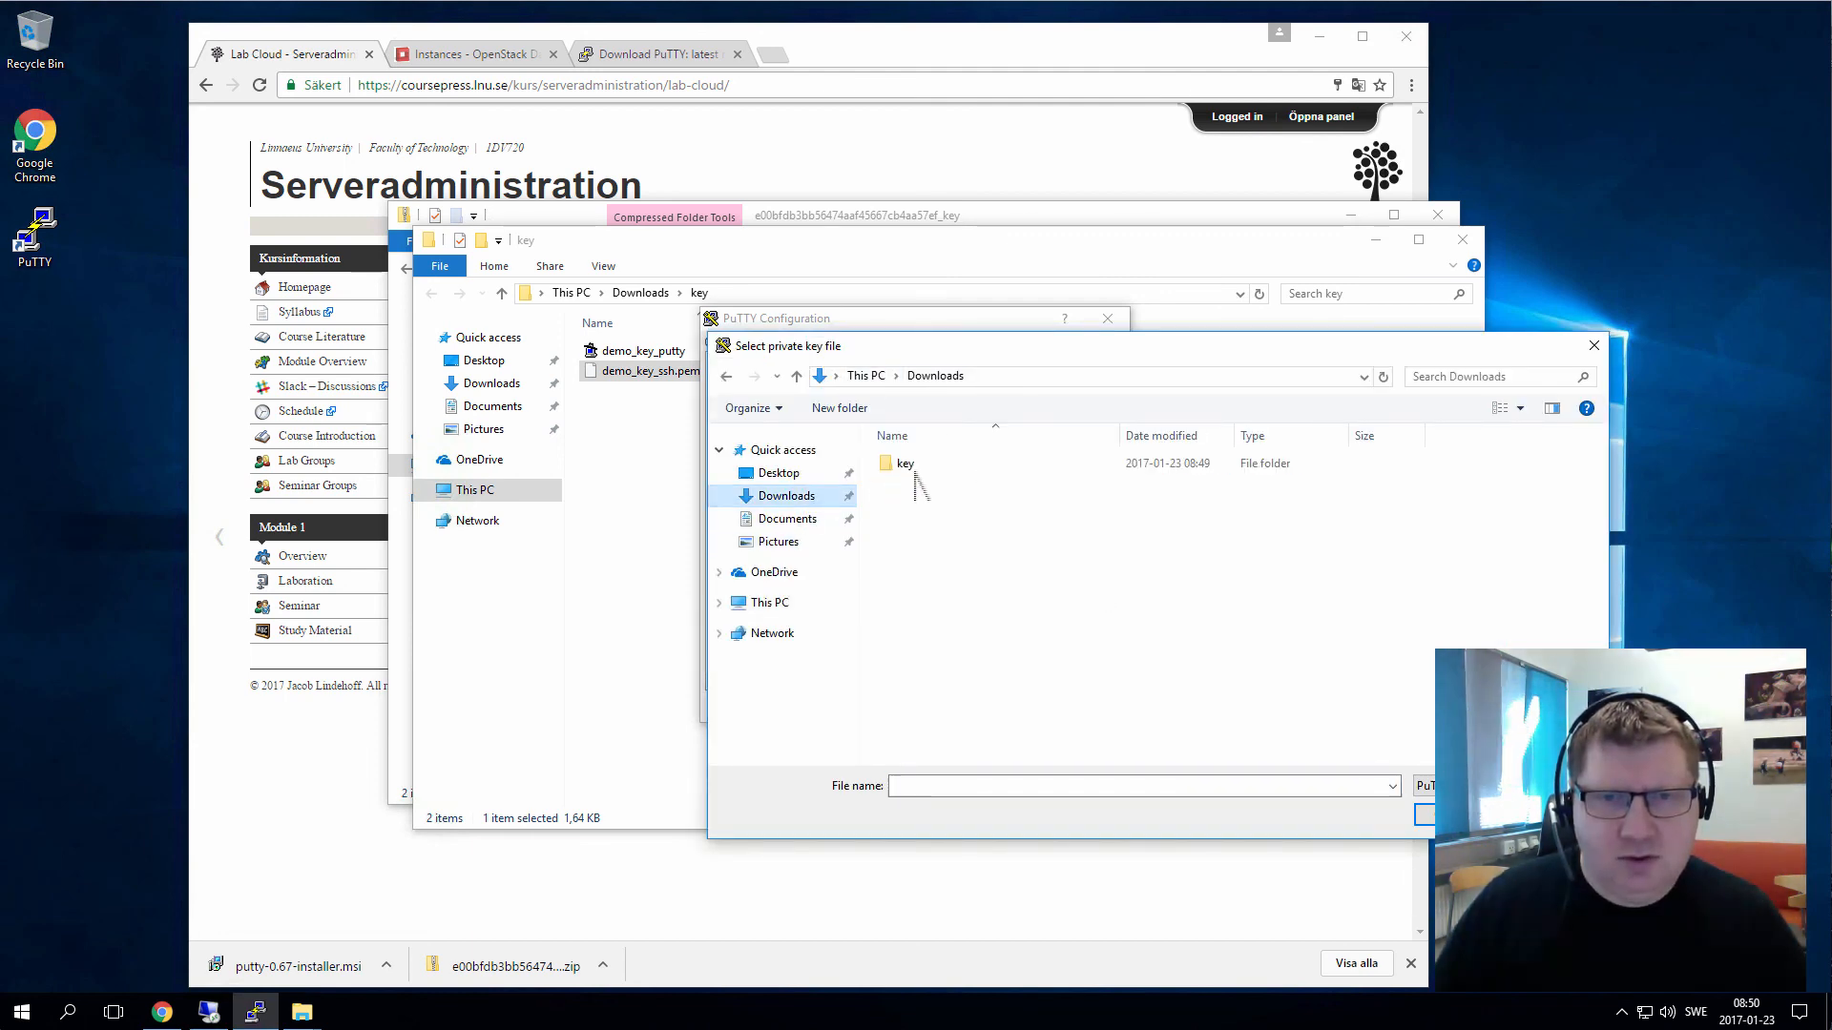
double_click(906, 464)
double_click(944, 468)
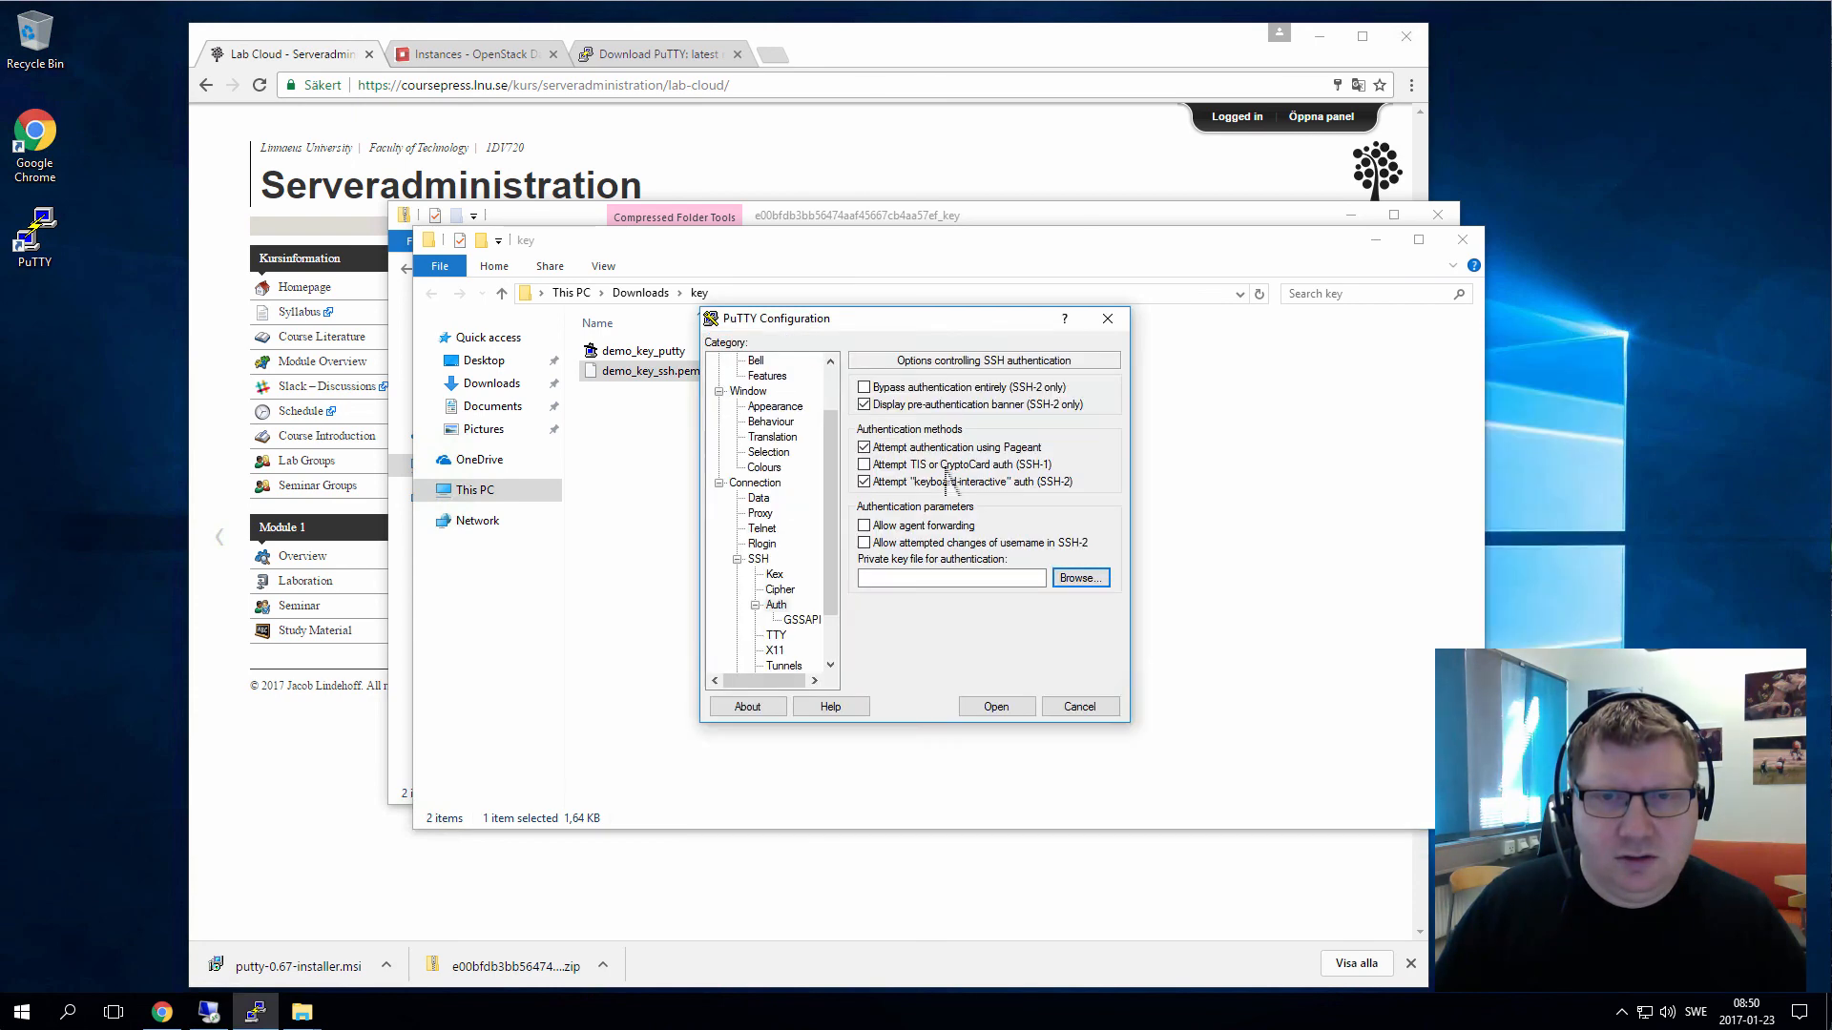
drag(830, 420, 830, 372)
click(747, 361)
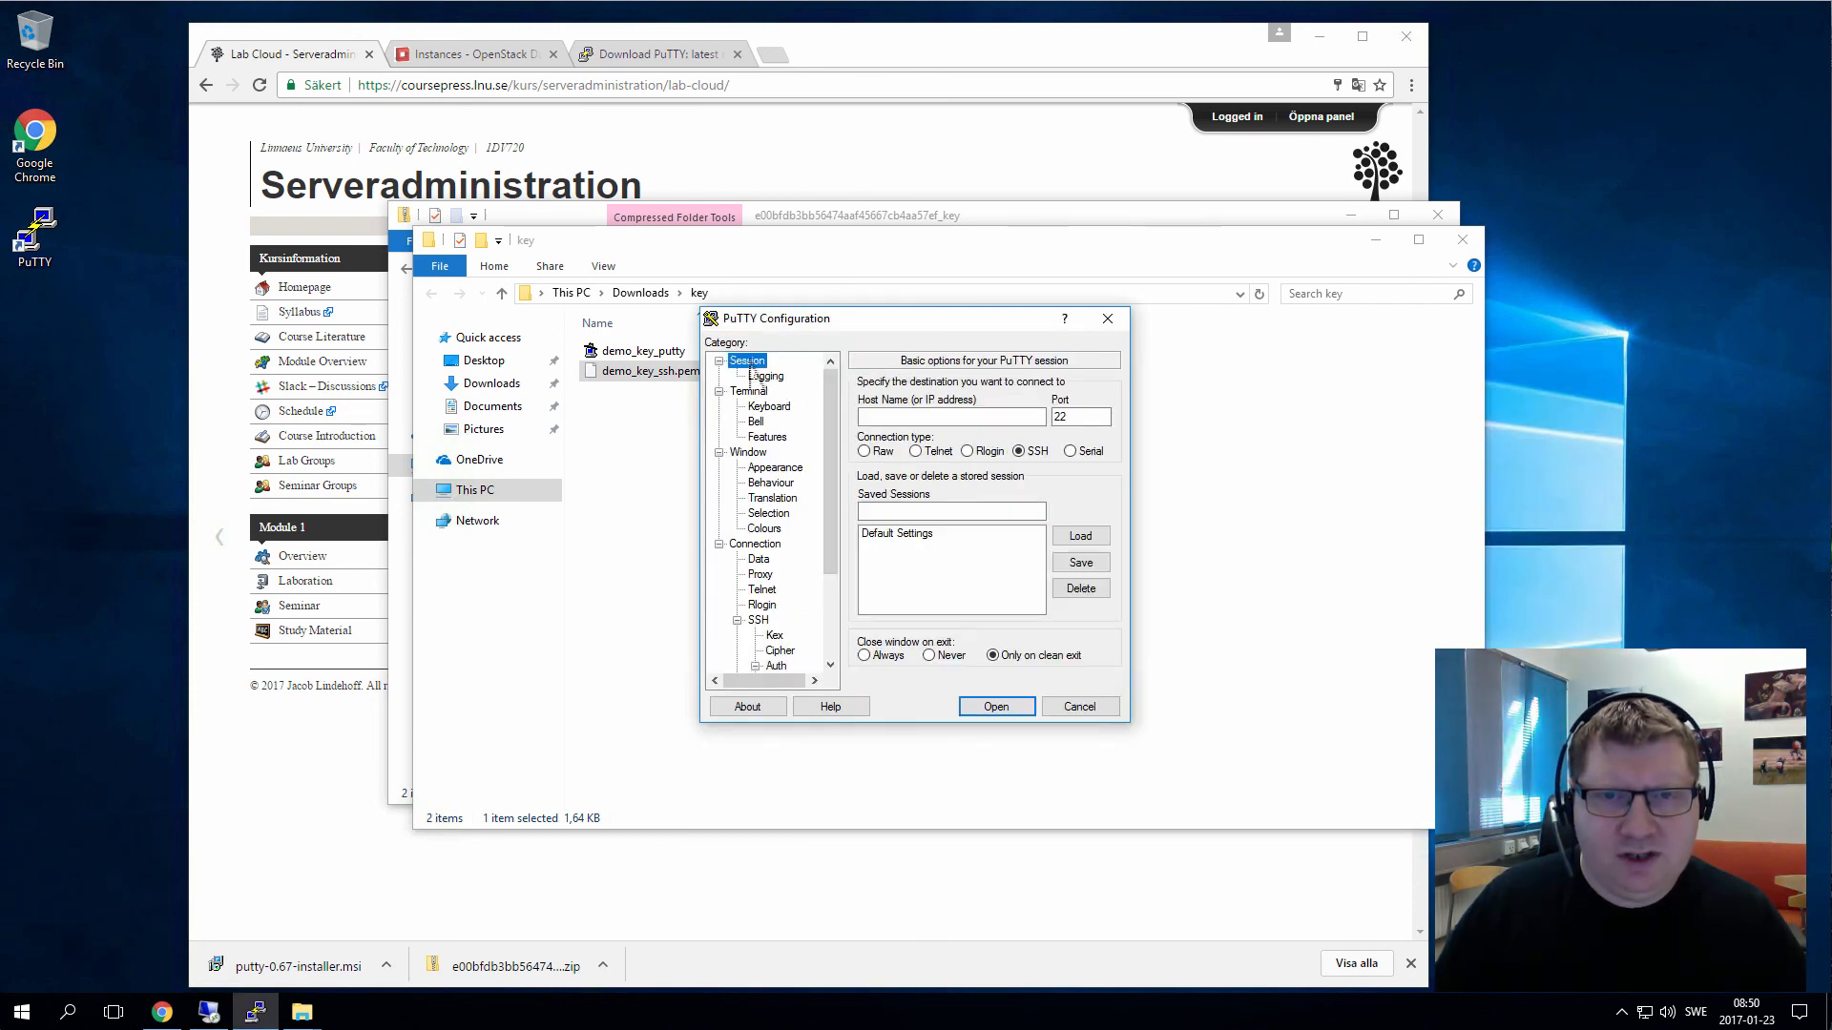
click(903, 418)
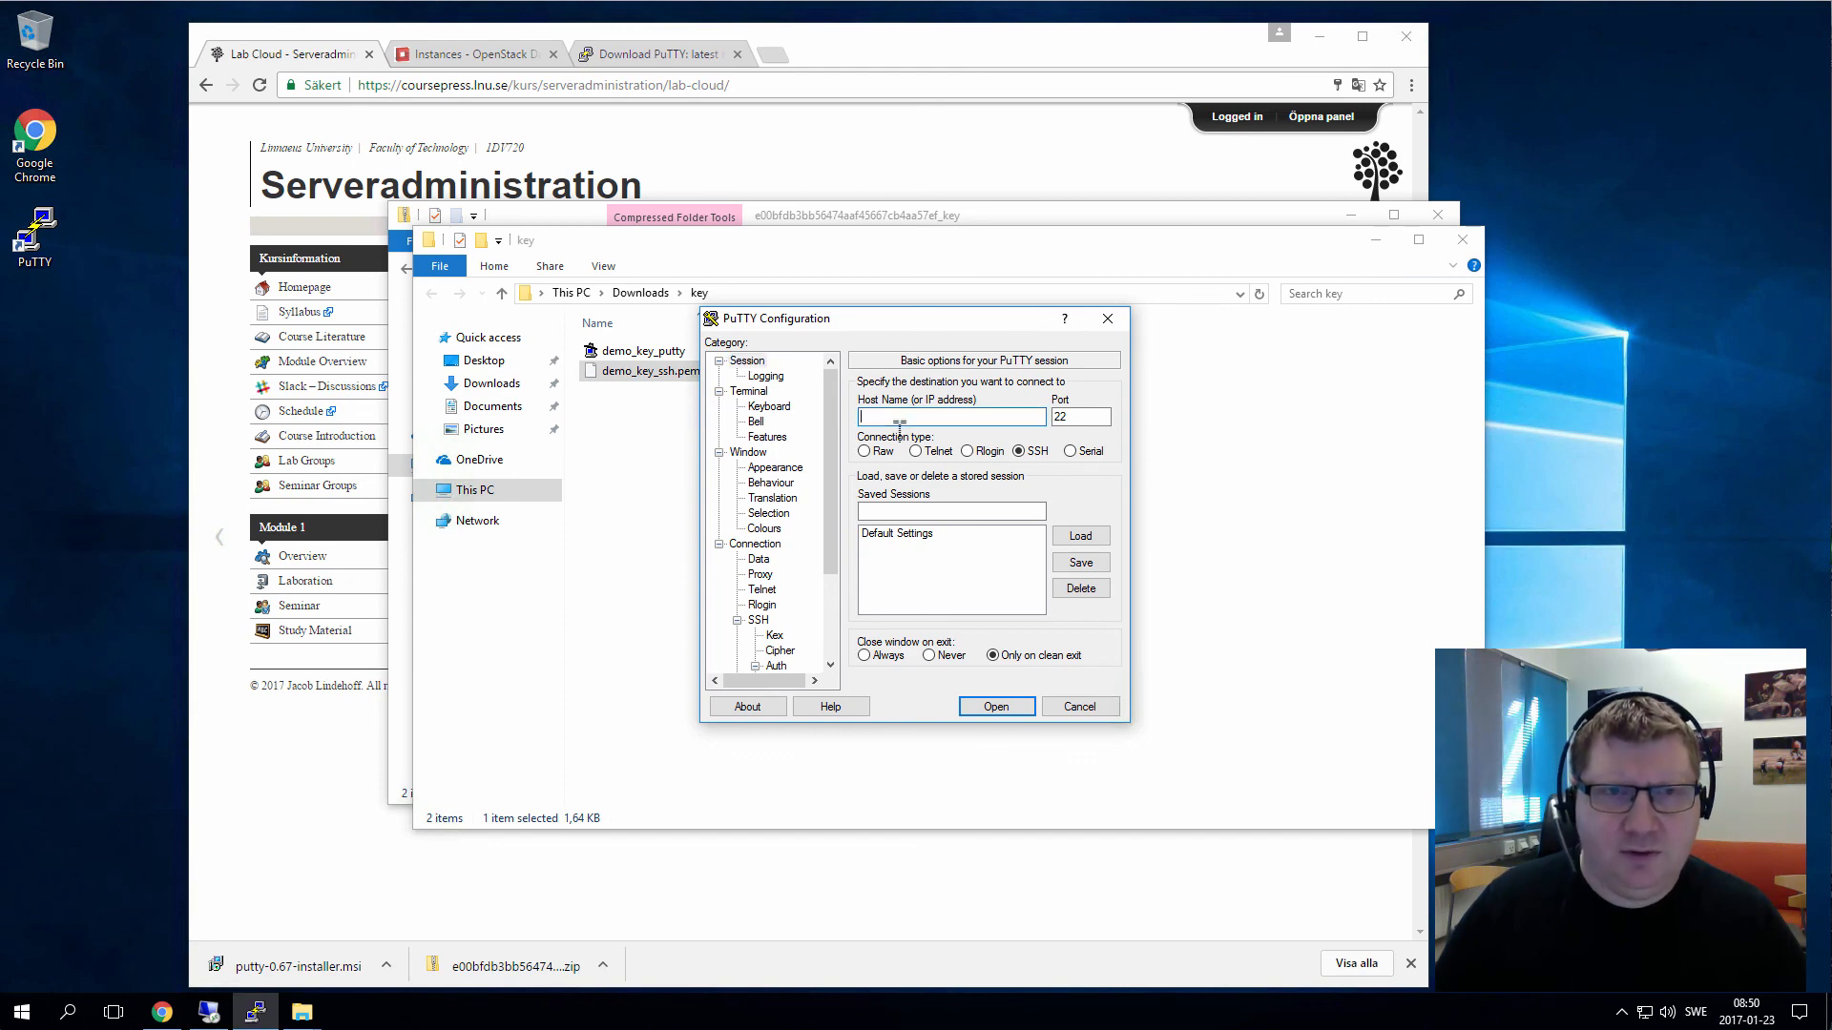
click(467, 56)
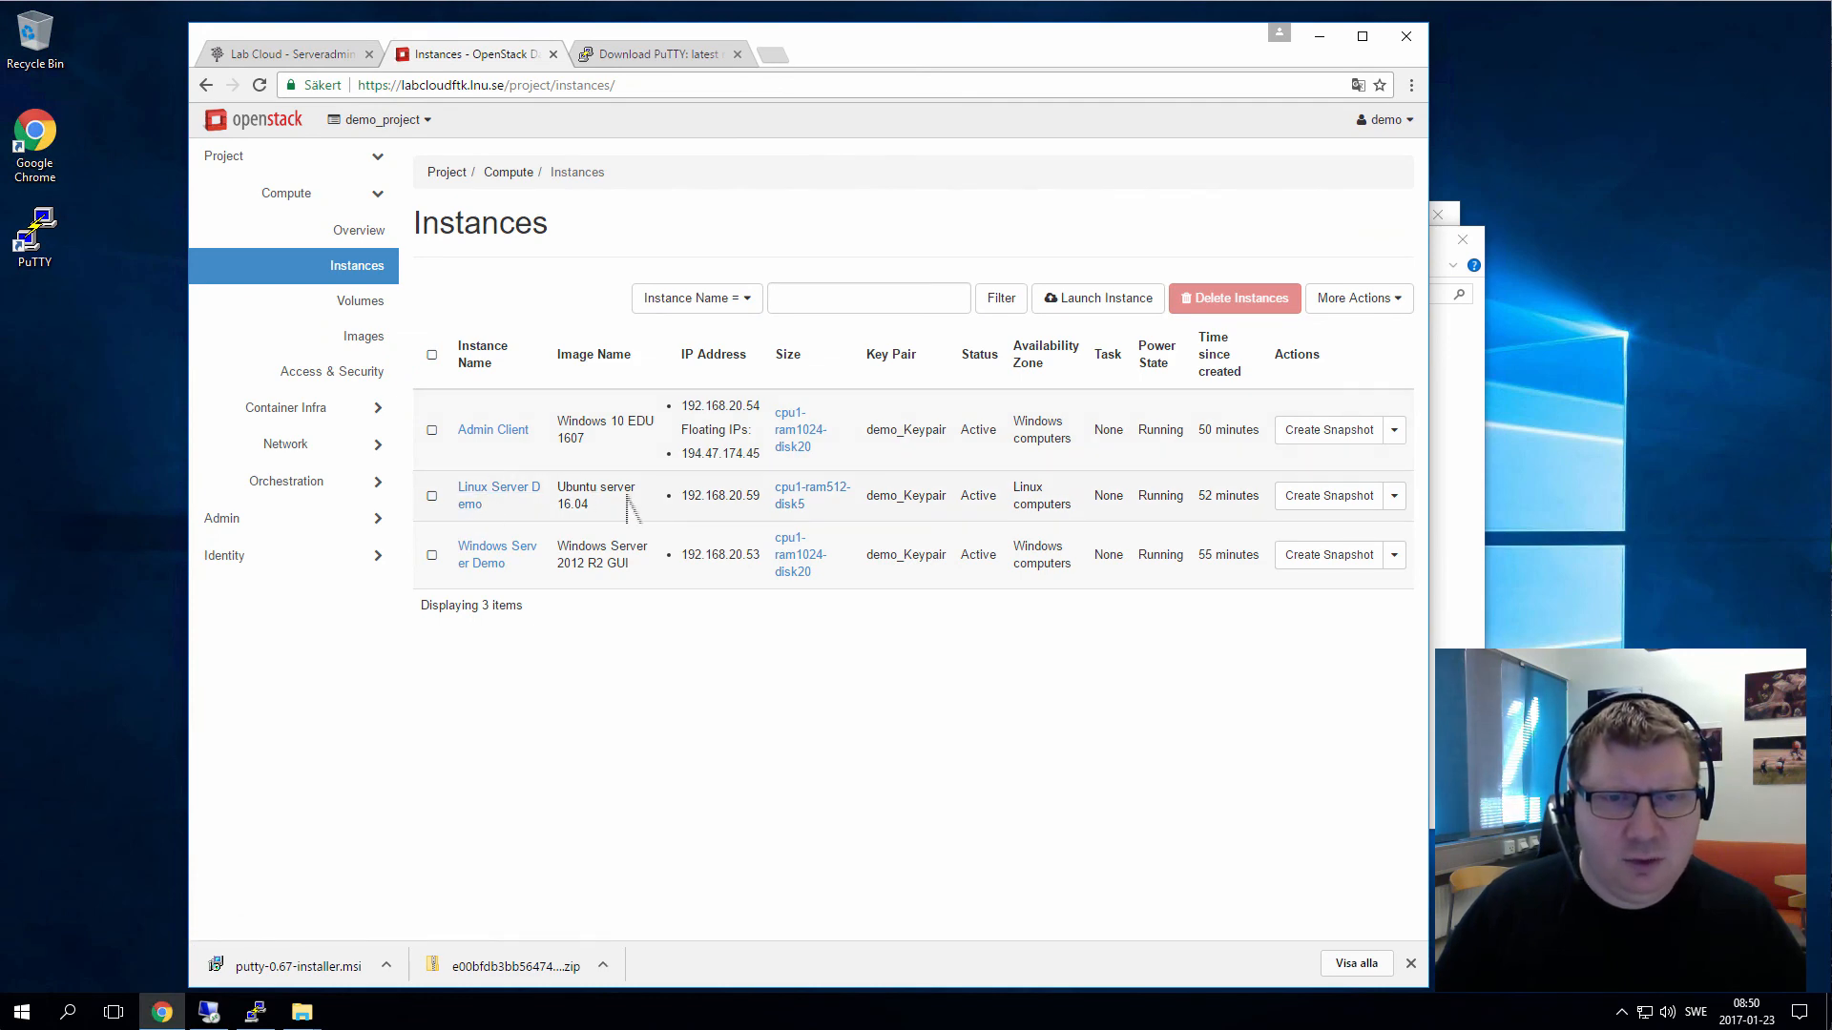
Copy 192.168.20.59 into PuTTY's Host Name, open the connection, and accept the host key
drag(760, 497, 700, 508)
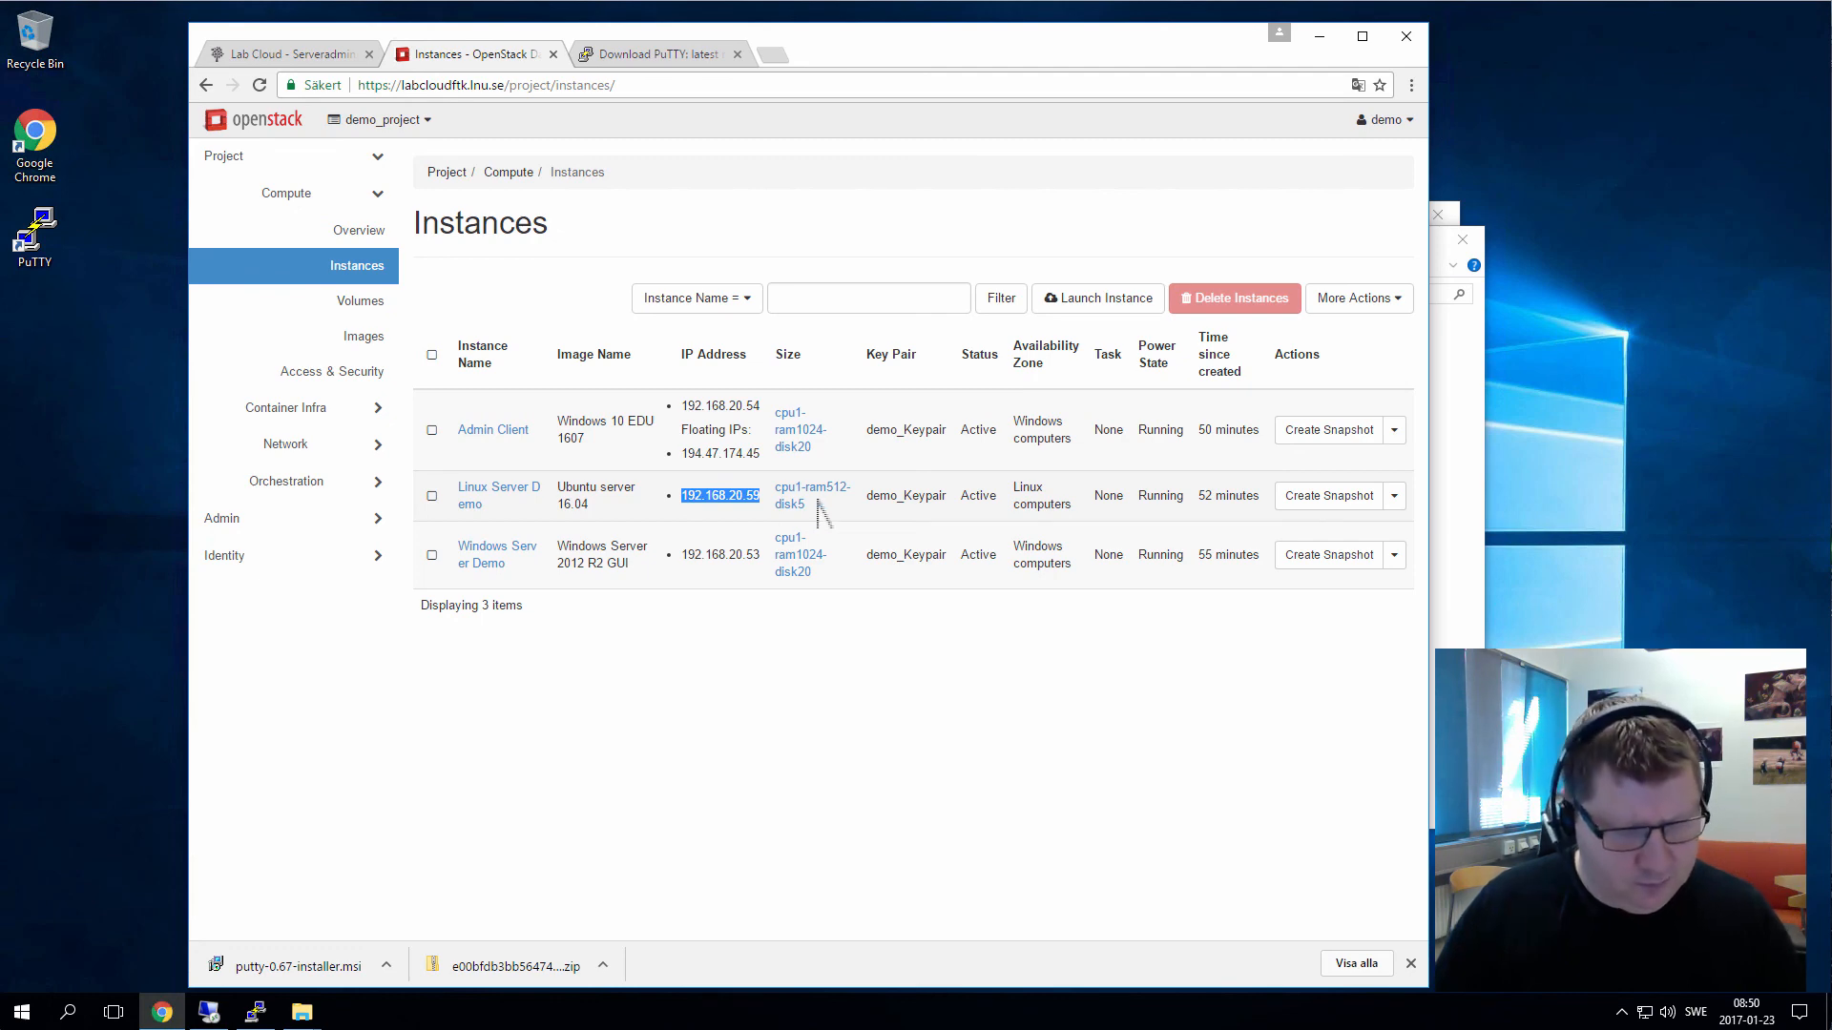
key(alt+Tab)
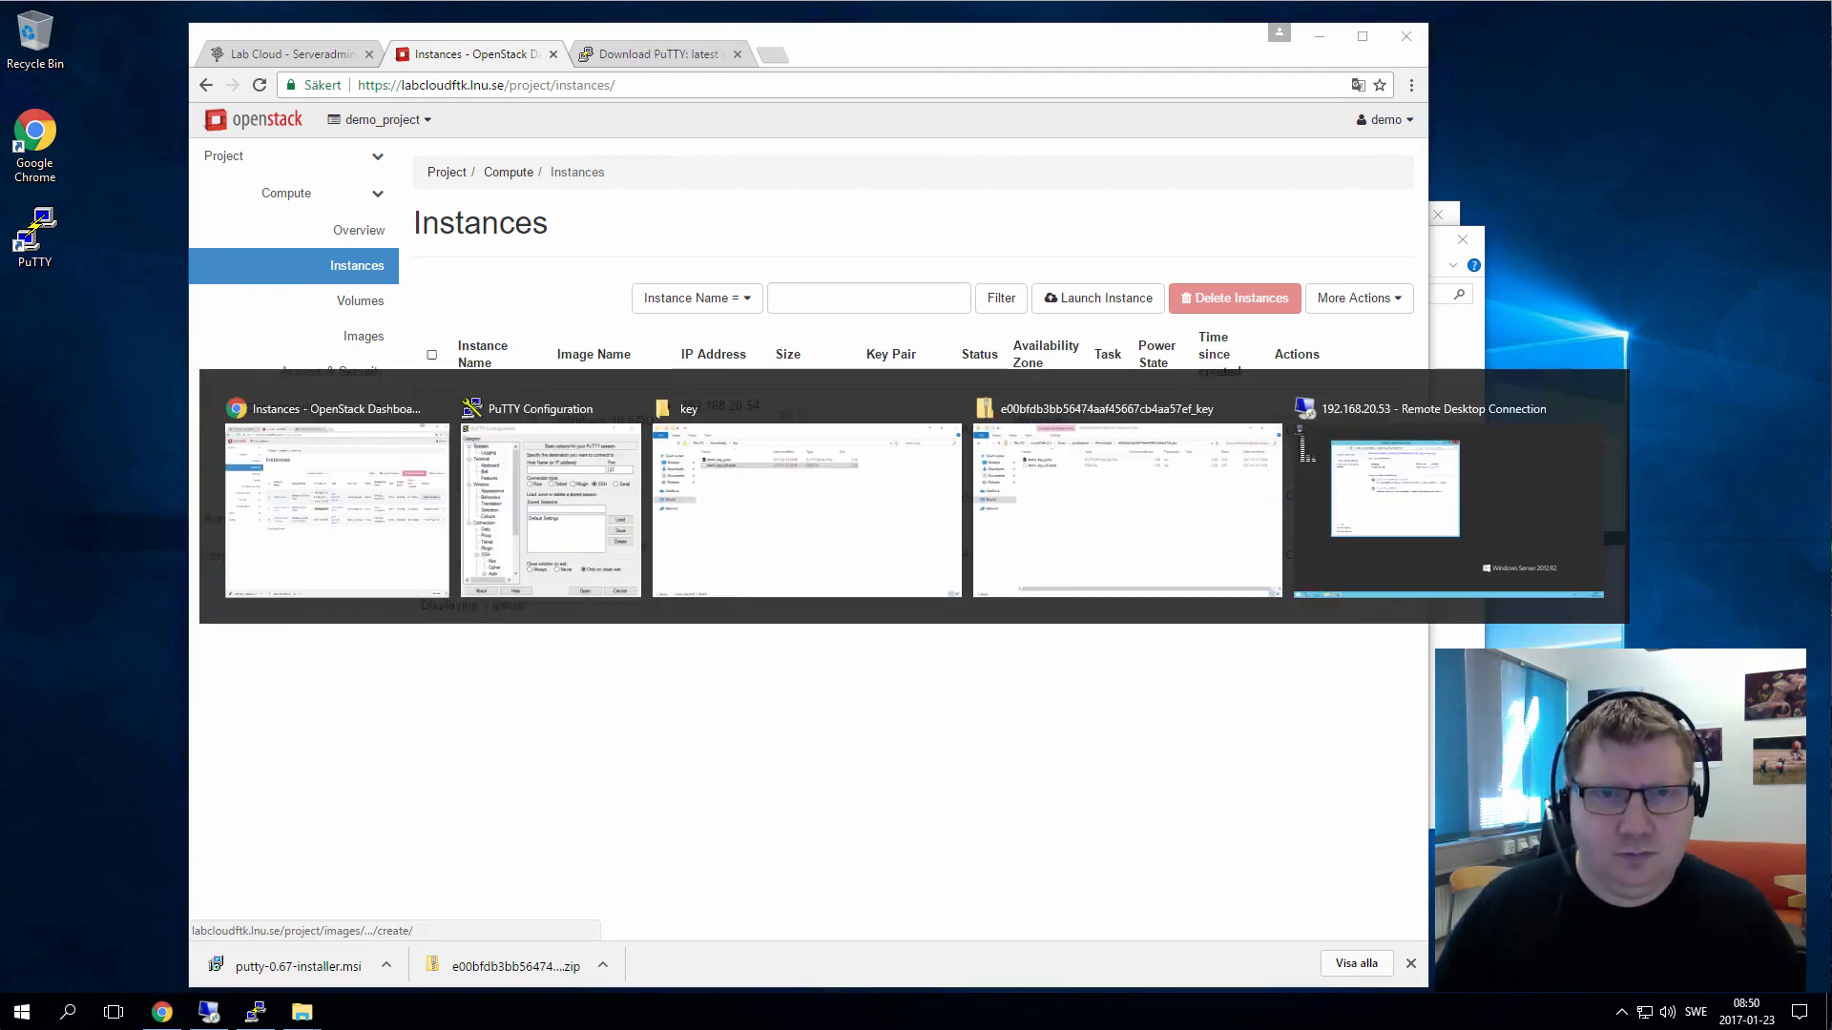
text(192.168.20.59)
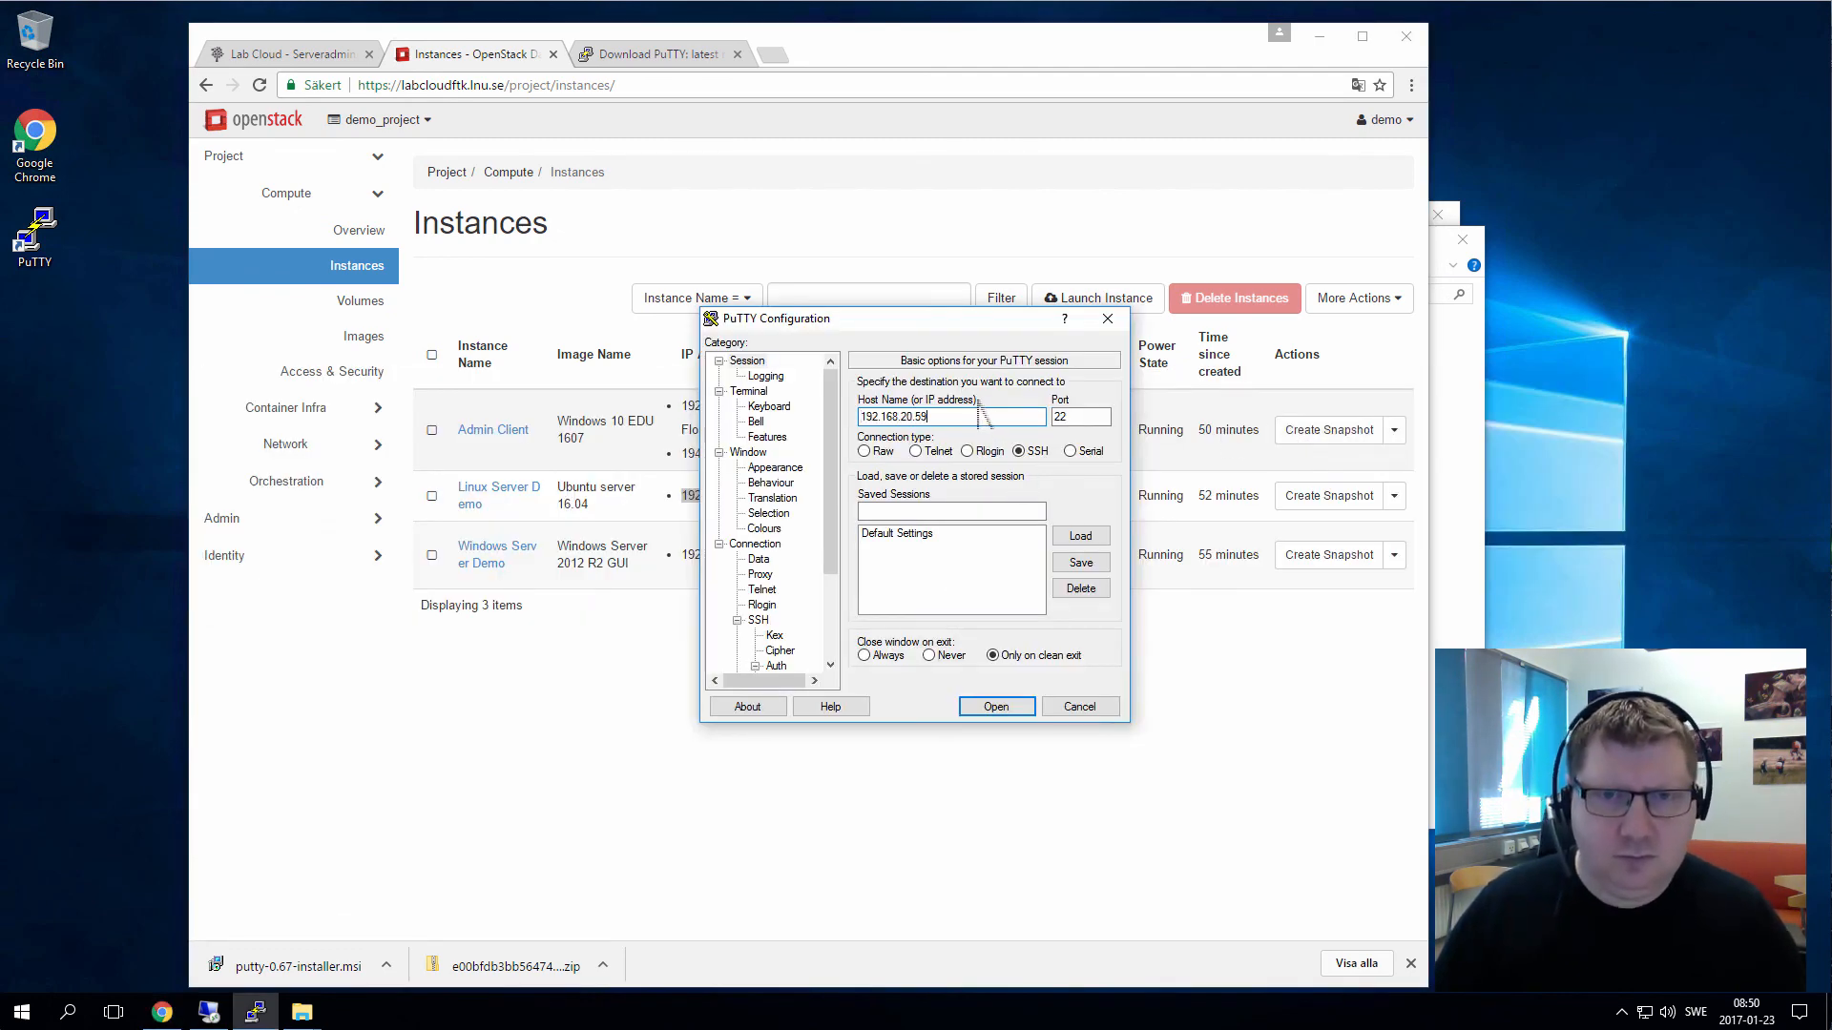
click(996, 707)
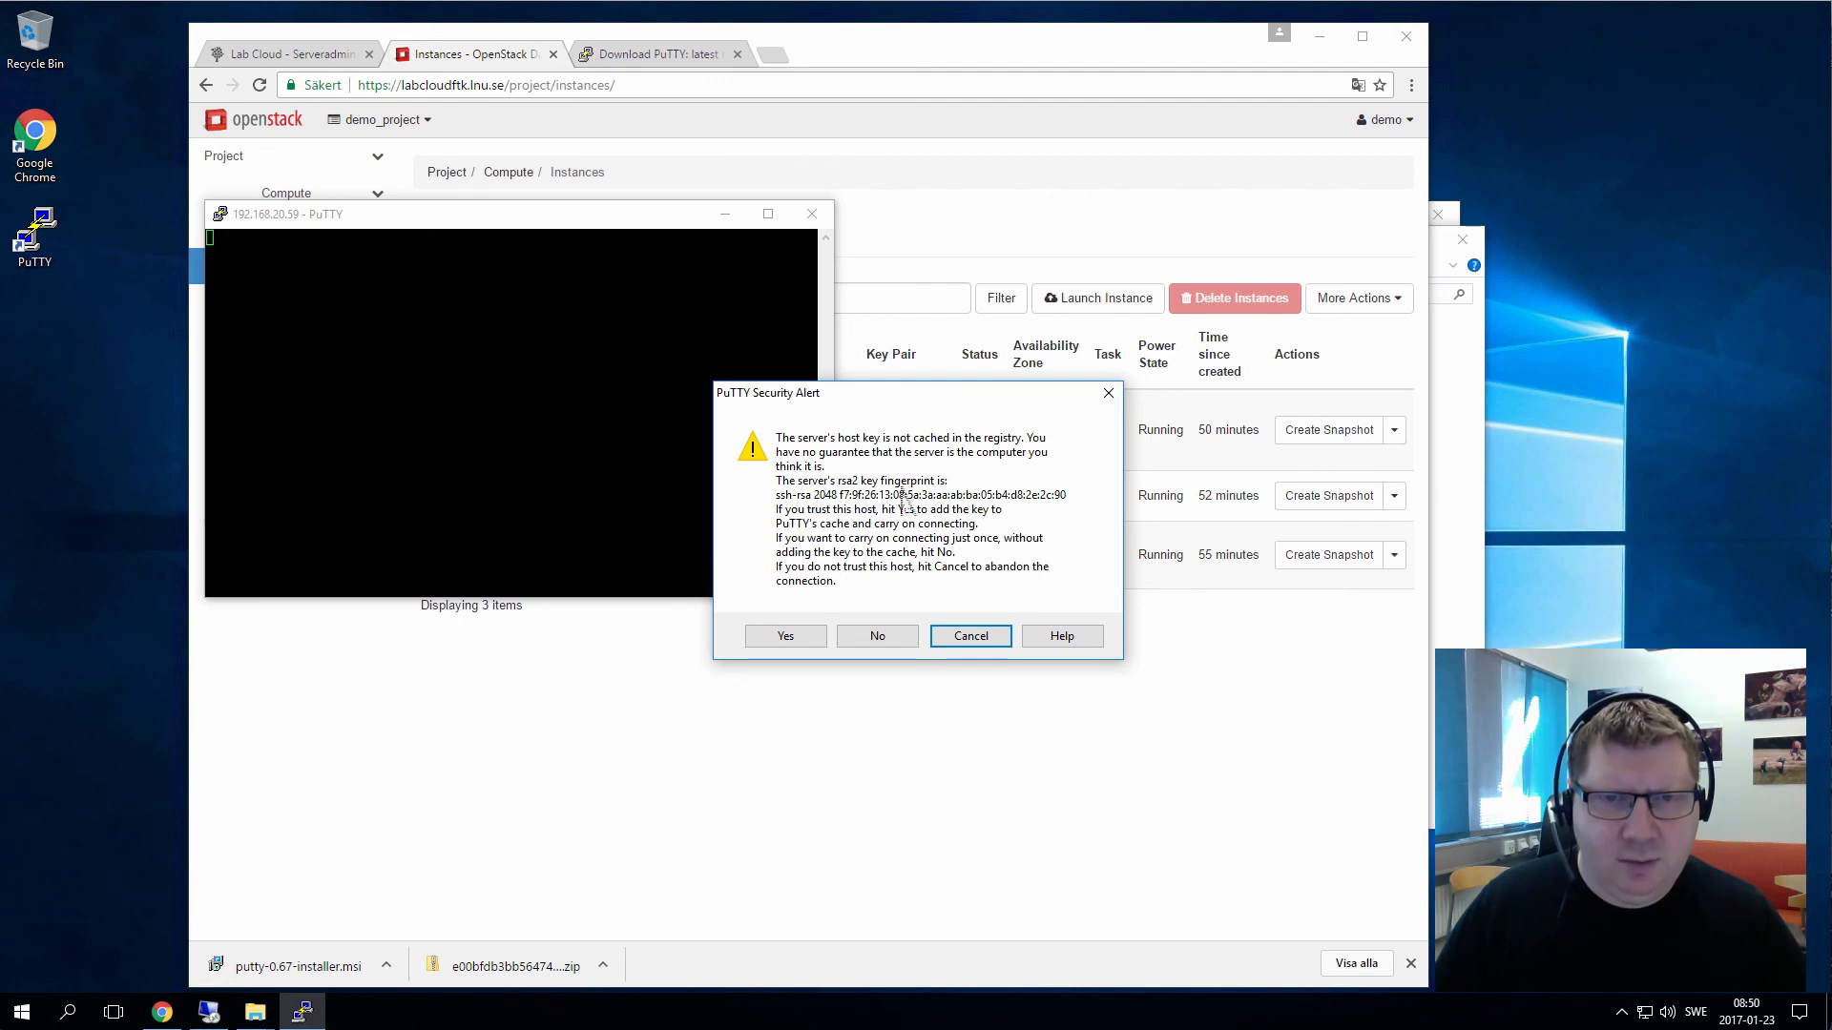
click(782, 634)
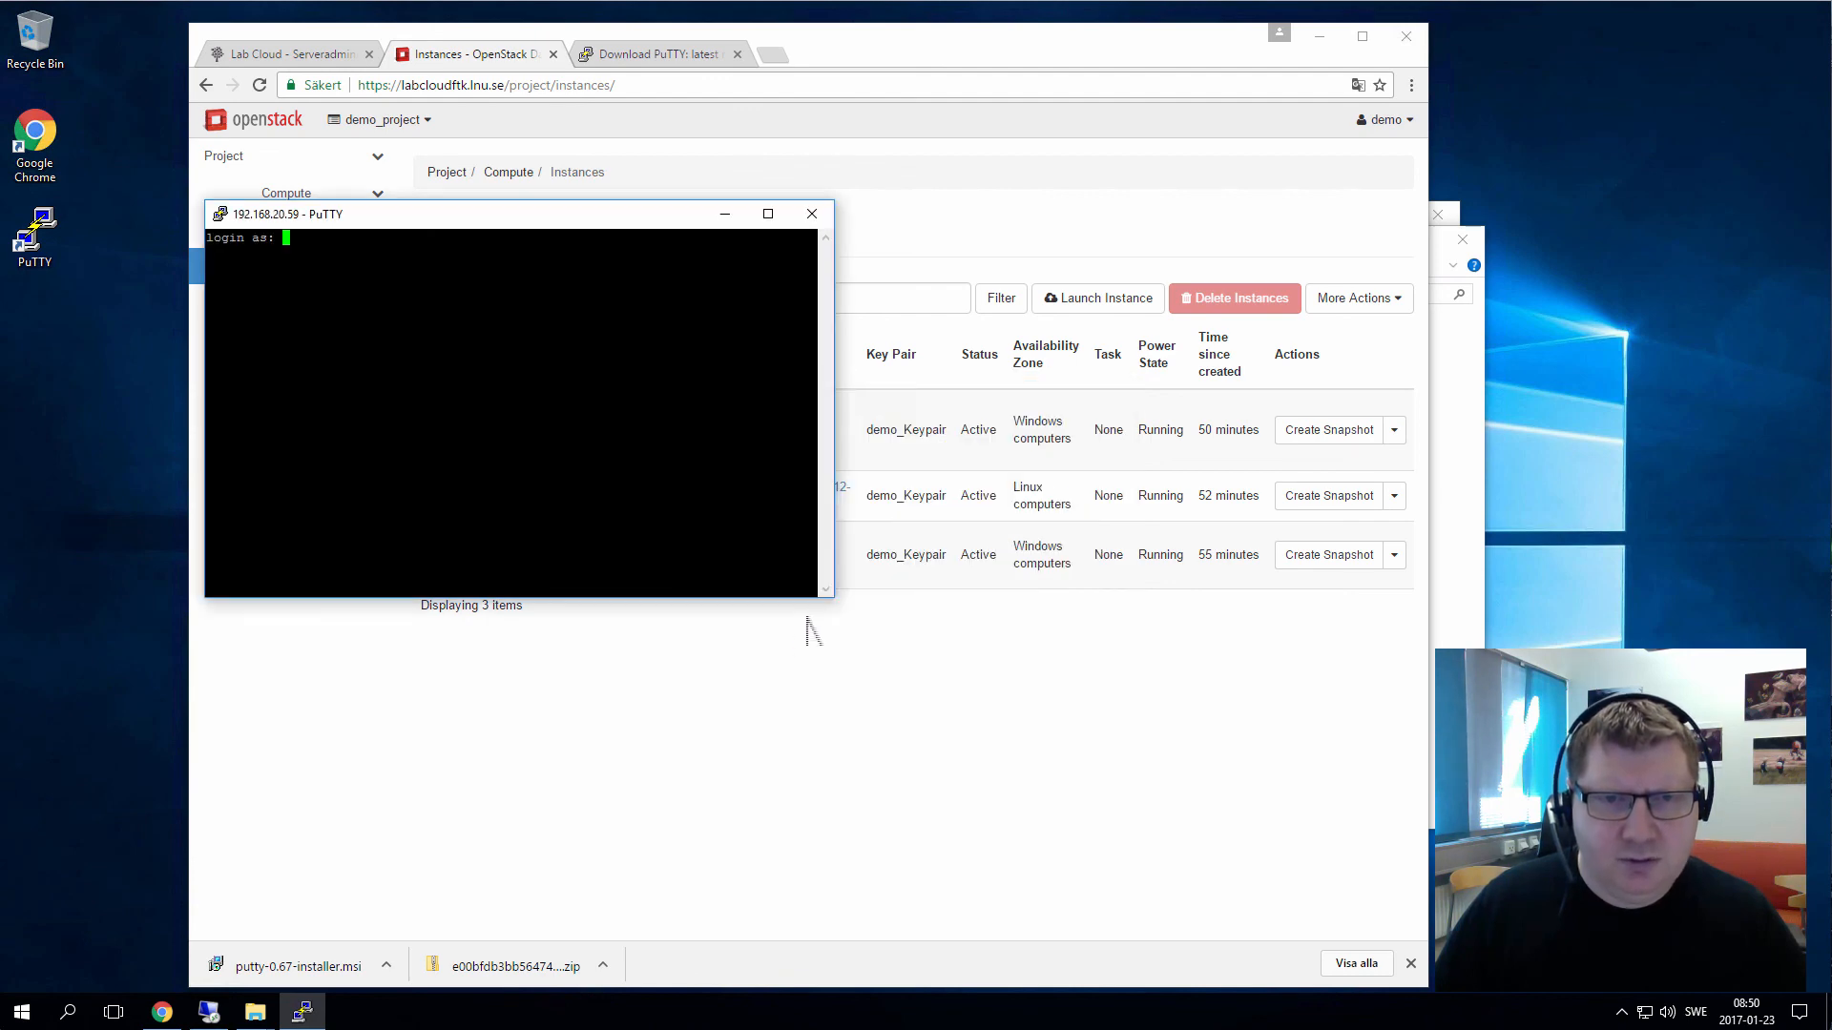
Log in as ubuntu, check the public key authentication line, and move the terminal aside
drag(586, 216, 885, 225)
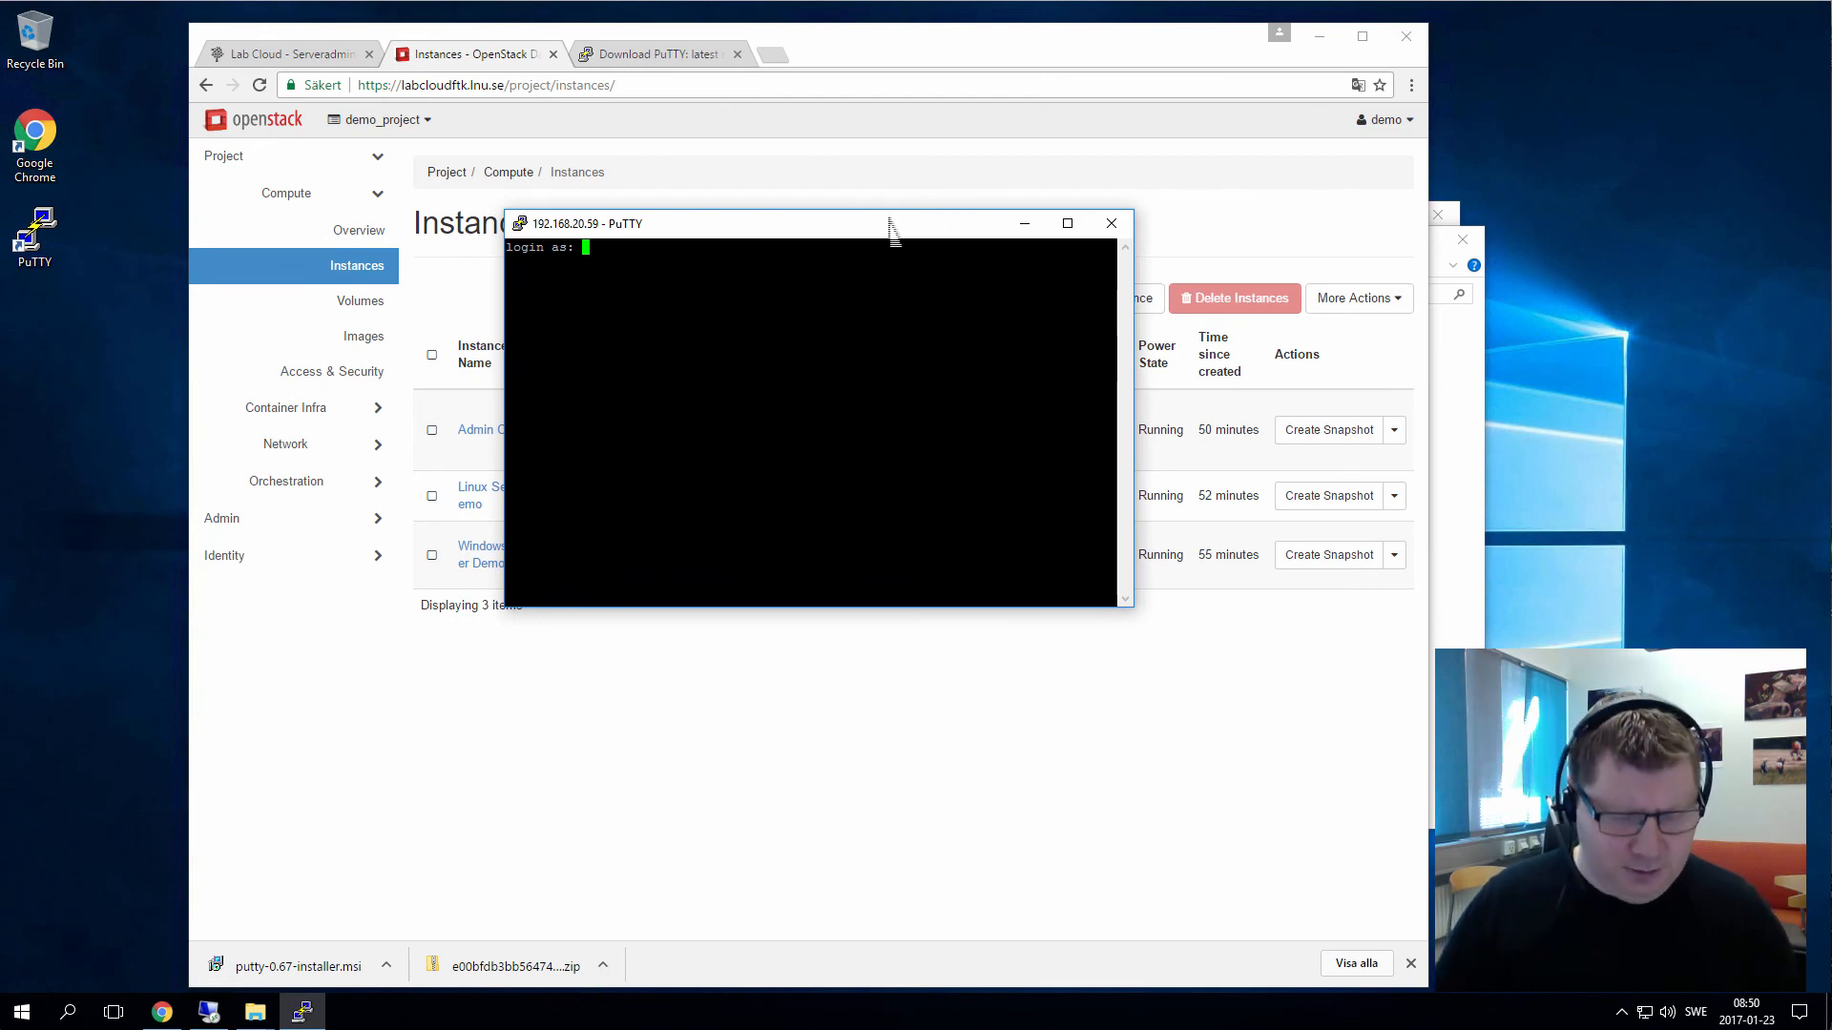
text(ub)
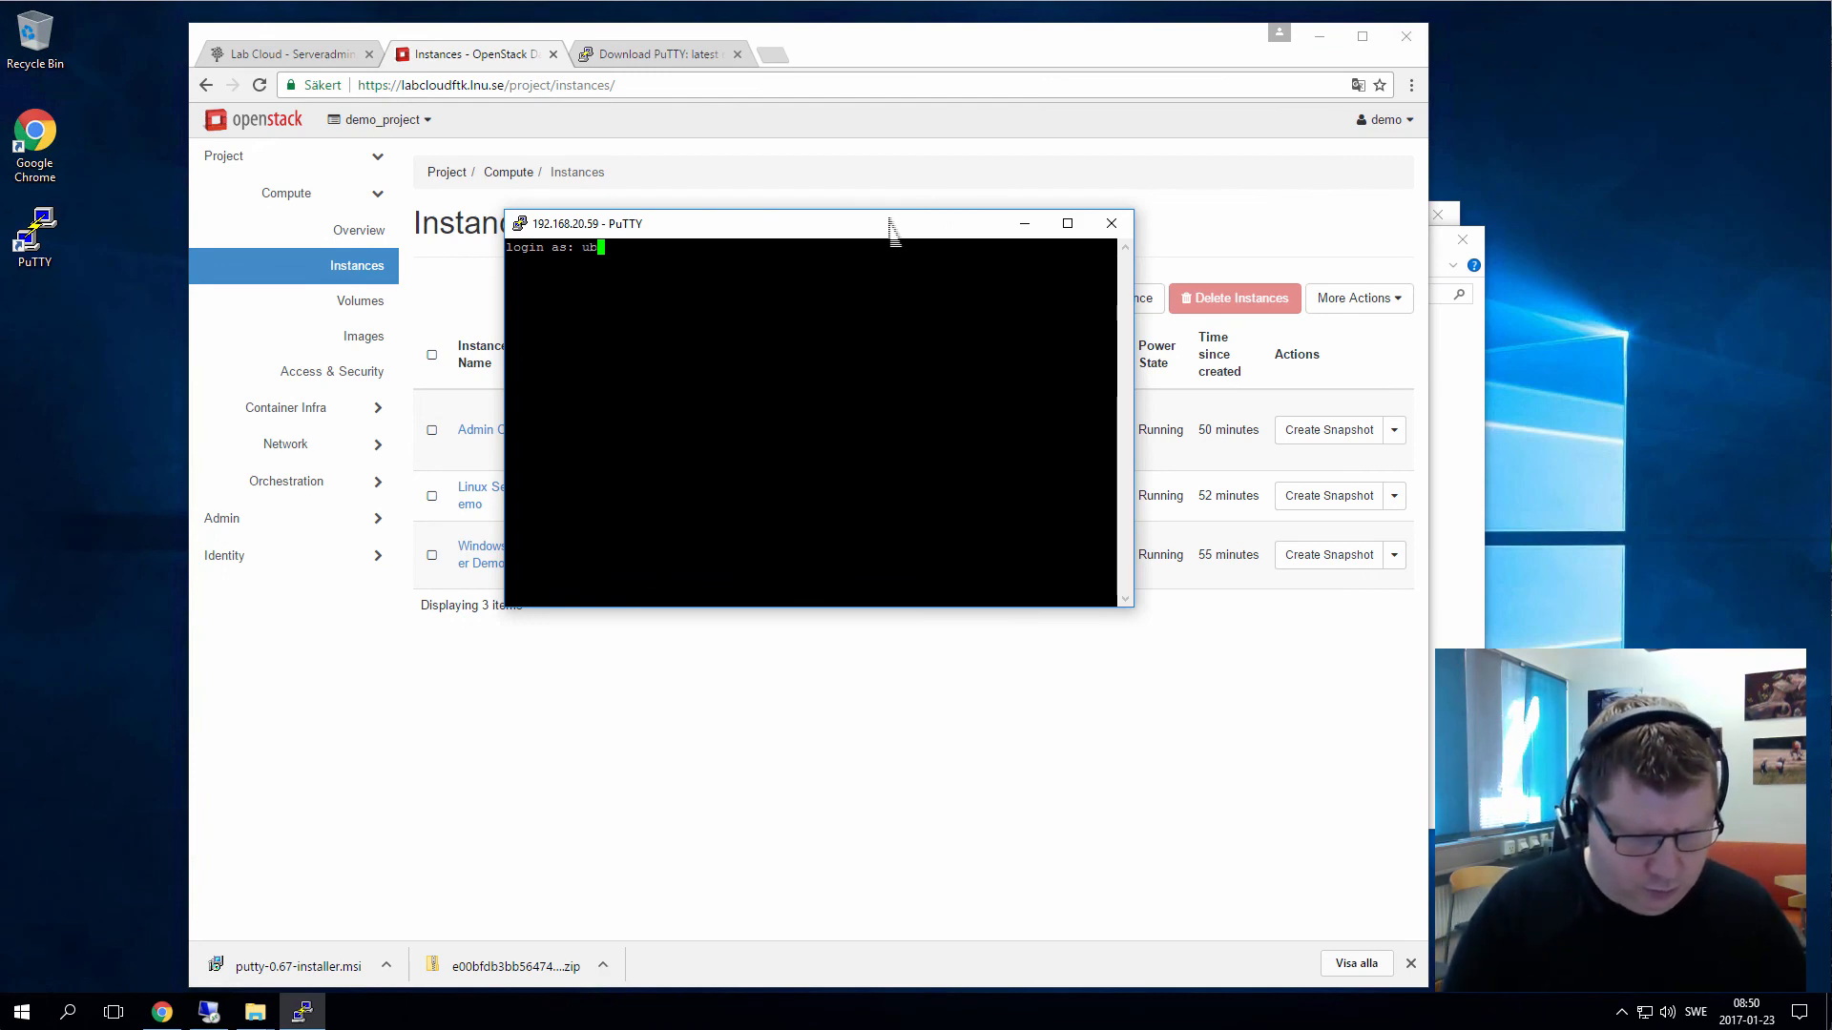
text(untu)
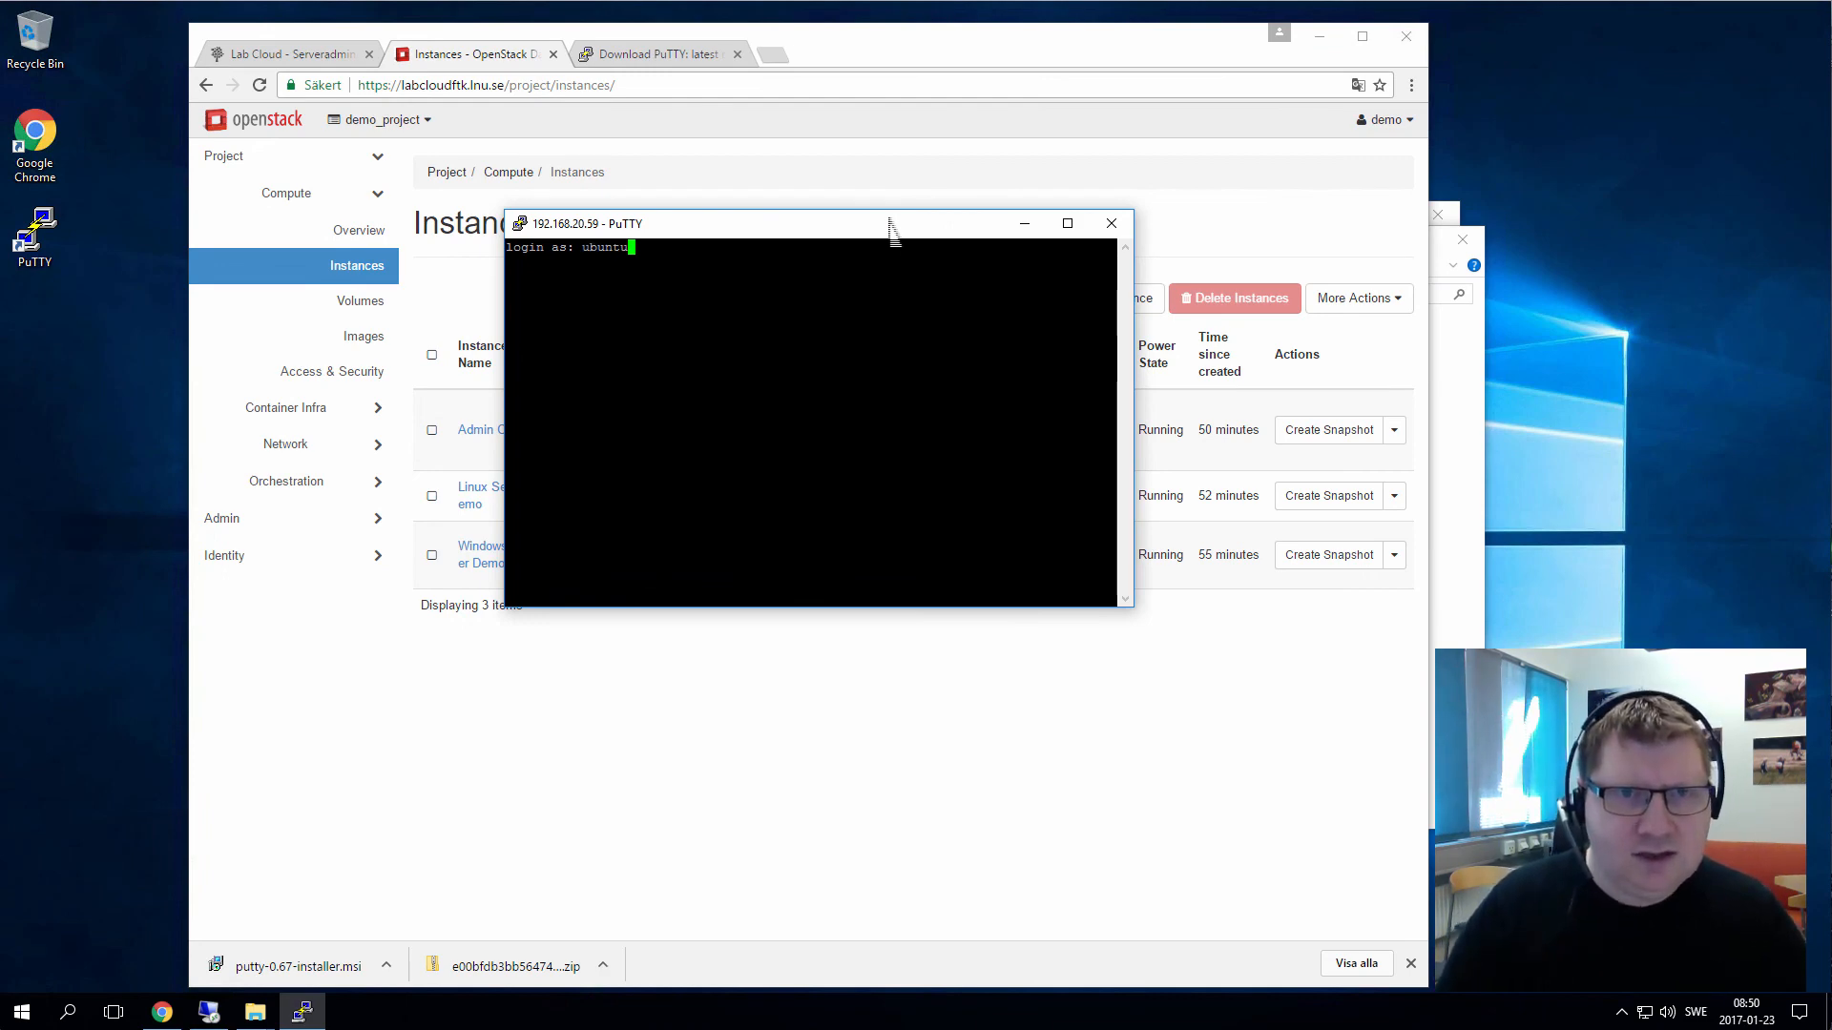
key(Return)
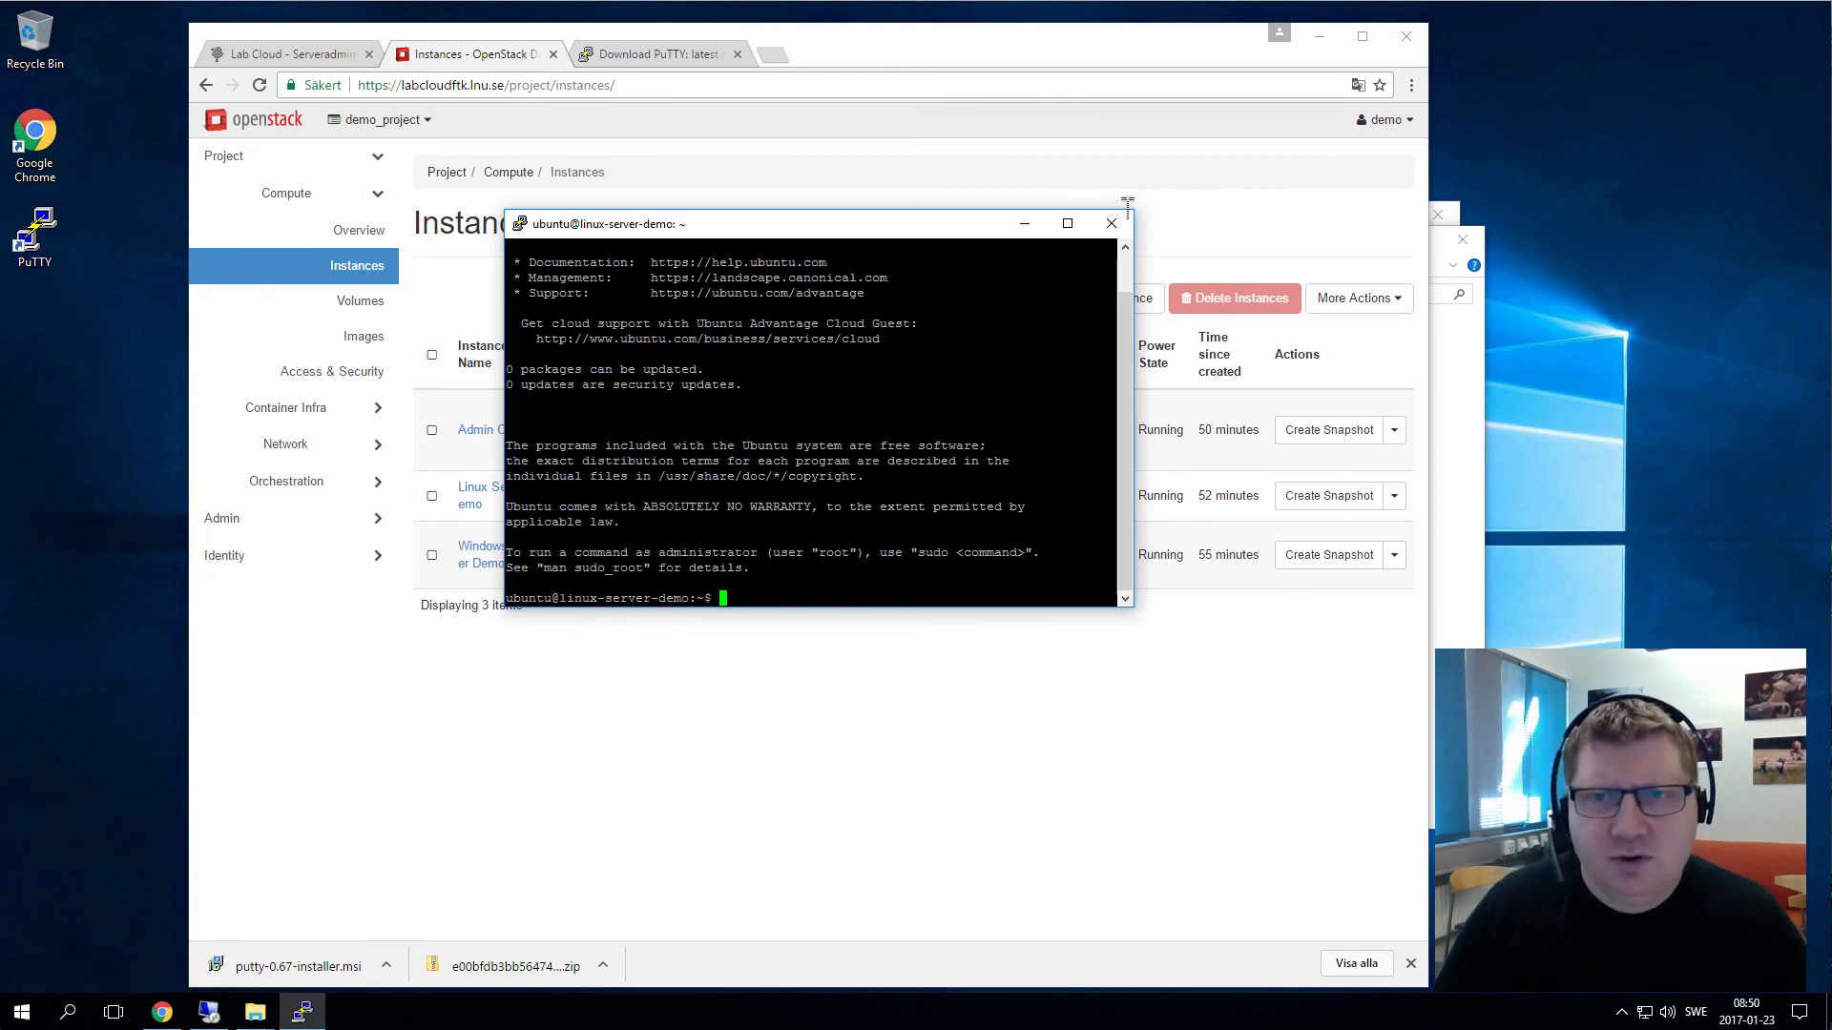
scroll(1125, 283, up, 1)
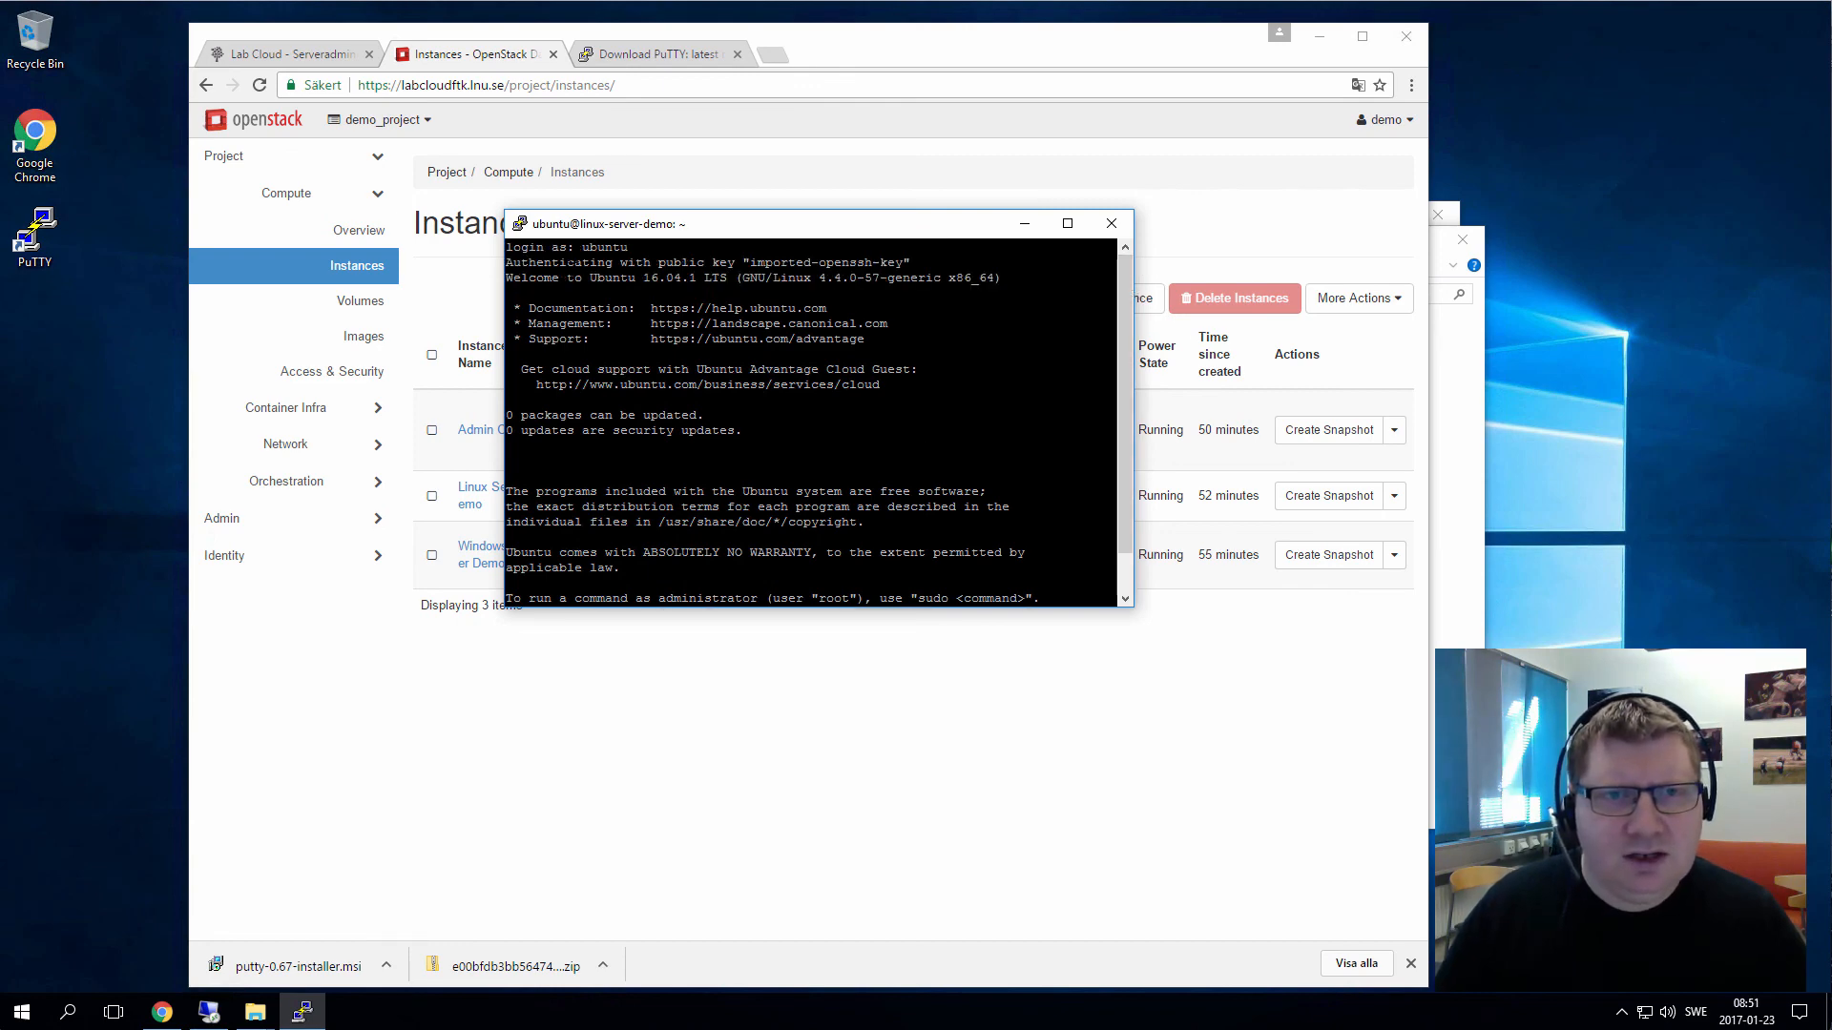
drag(561, 262, 933, 264)
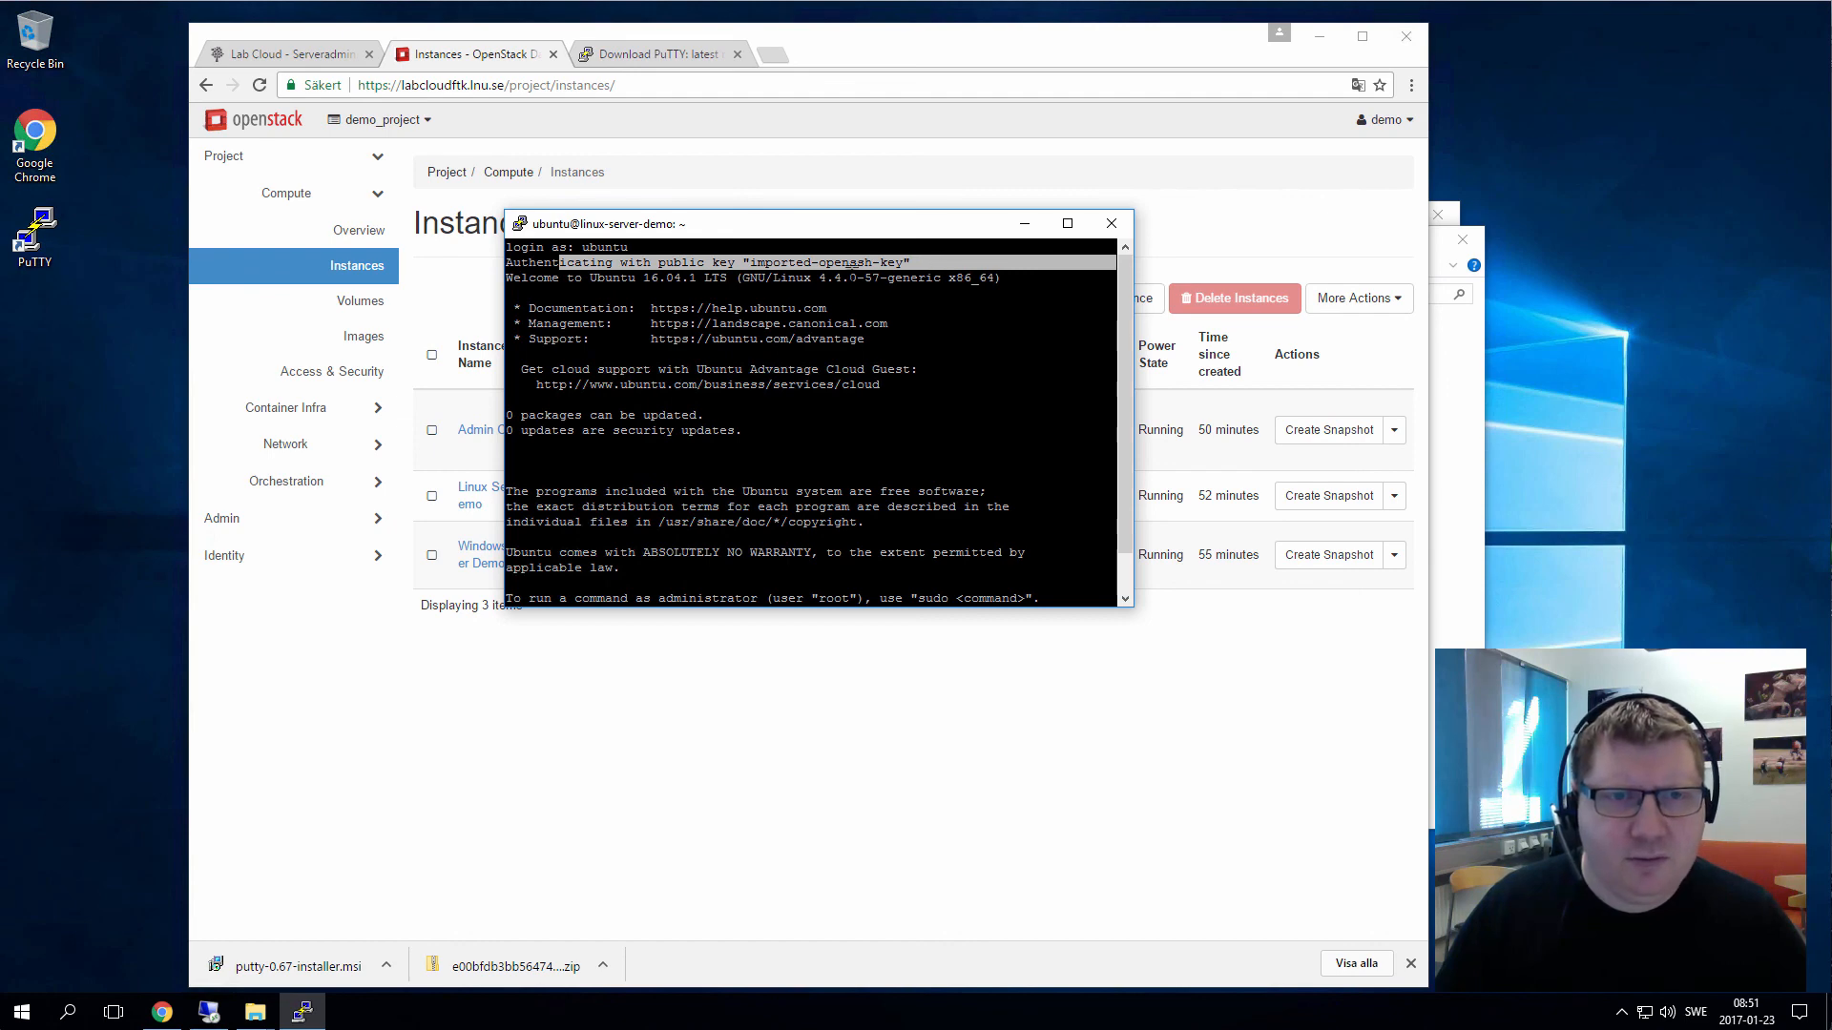
scroll(1126, 372, down, 1)
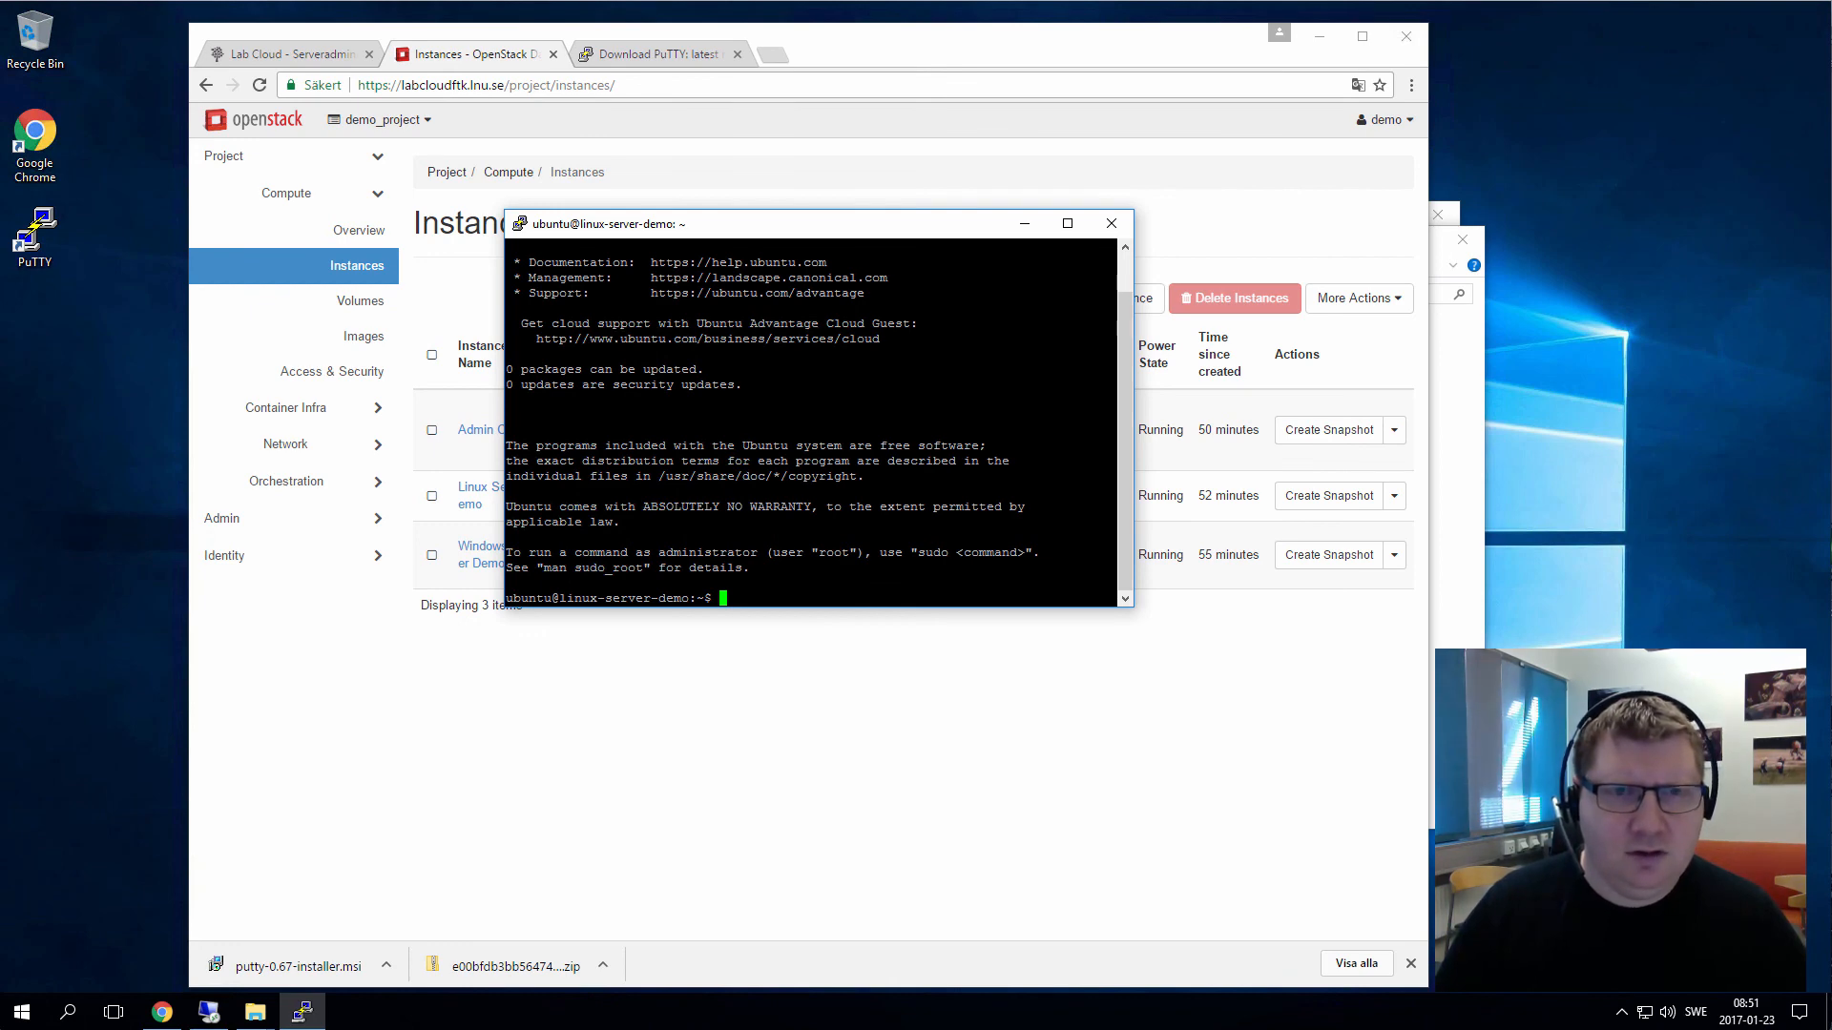
drag(912, 231, 1001, 215)
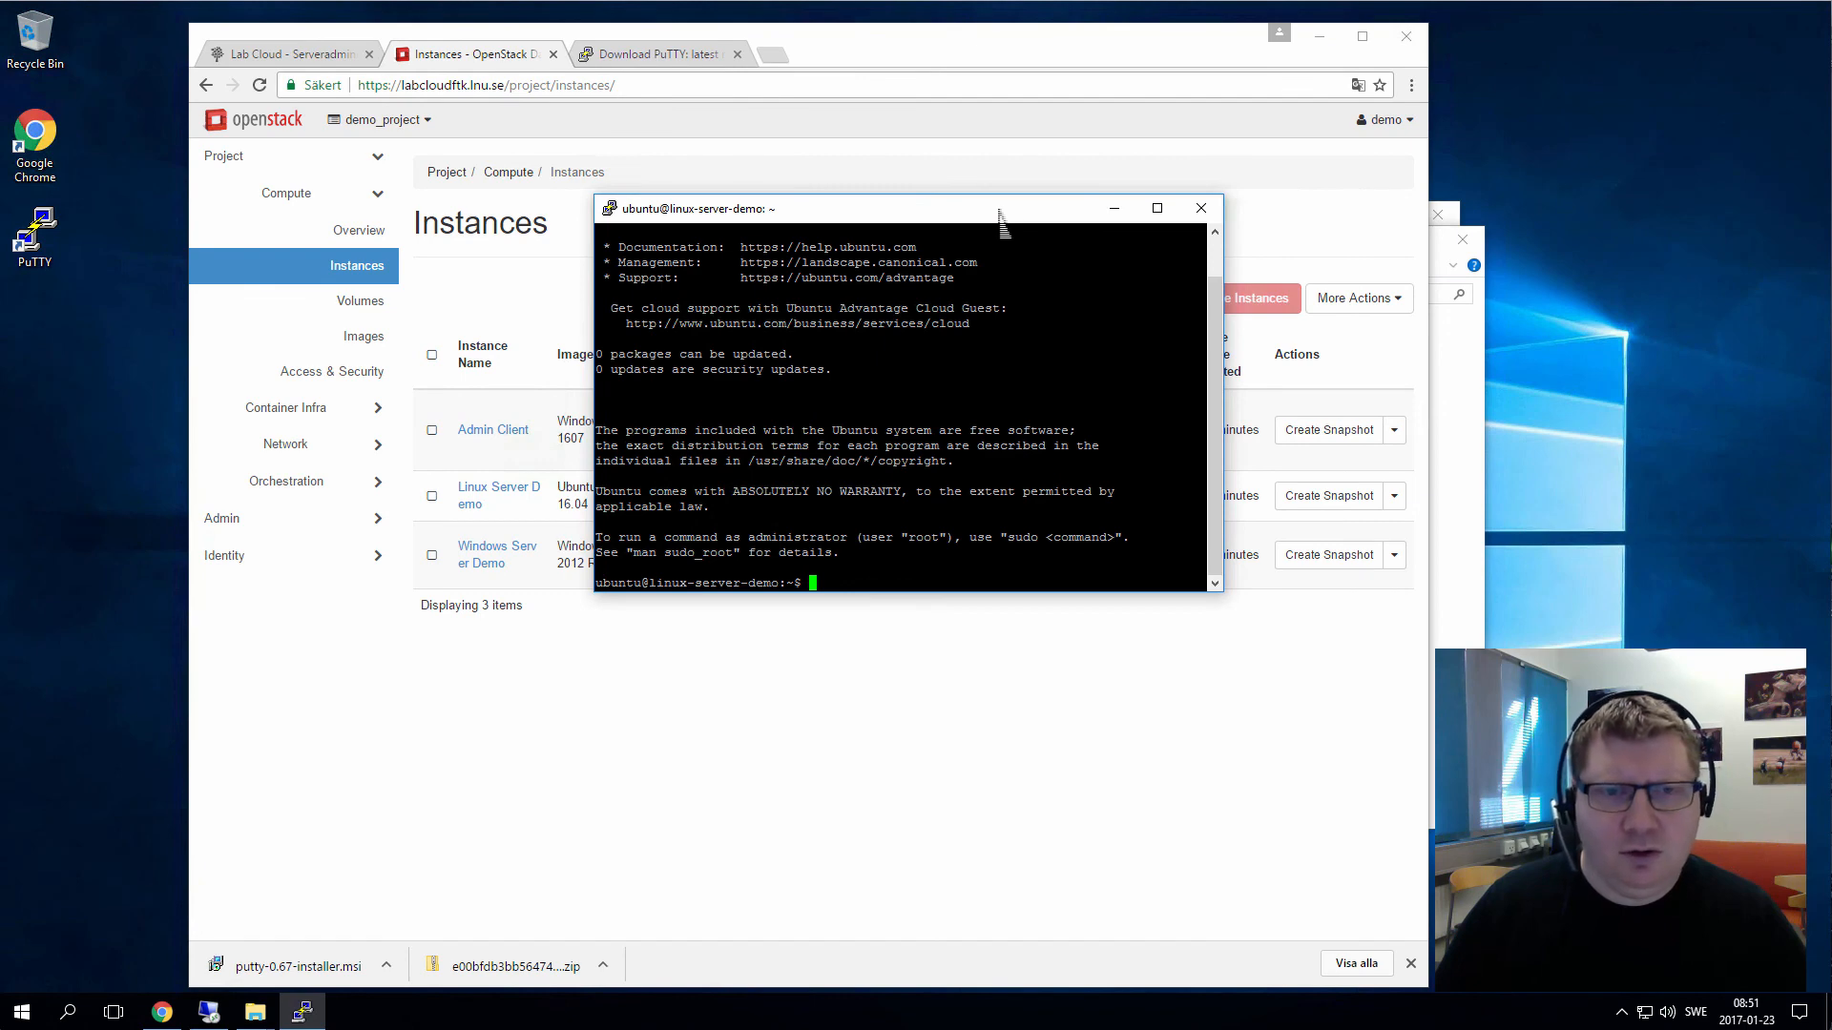
drag(998, 217, 1259, 270)
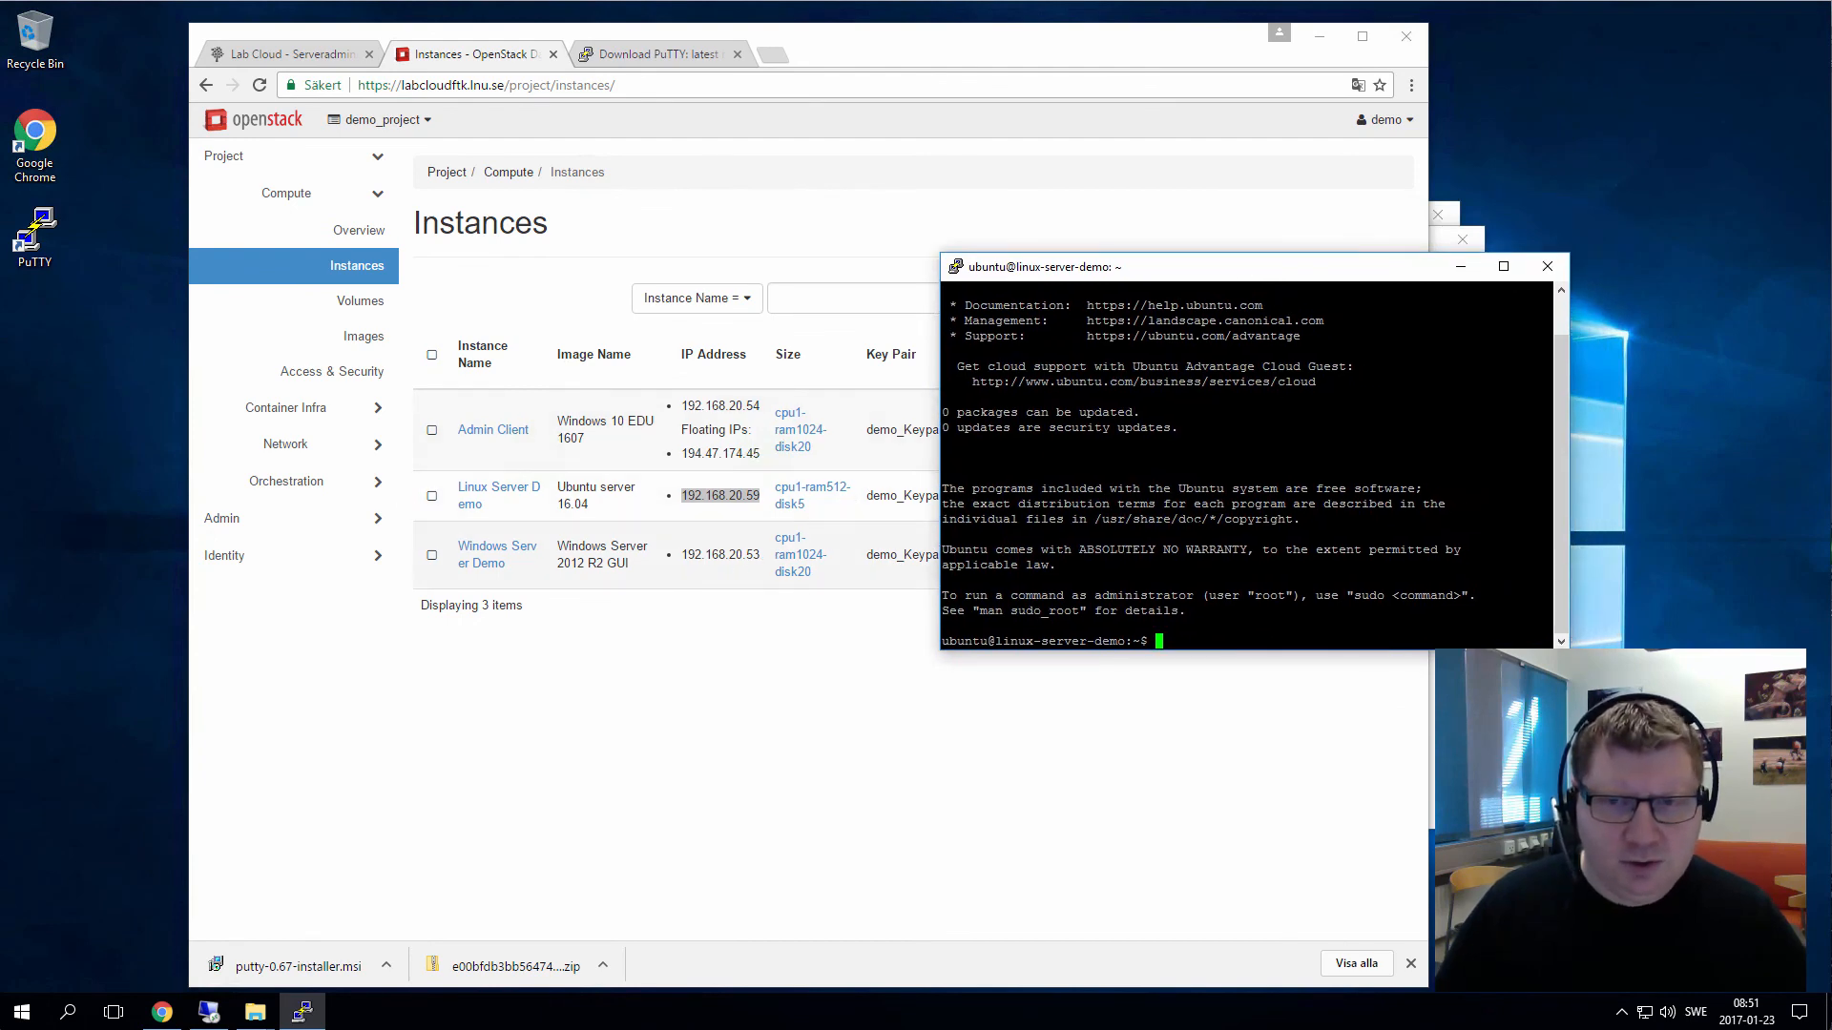
Ping 192.168.20.53 and then google.com, stopping each to show 0% packet loss
text(ping)
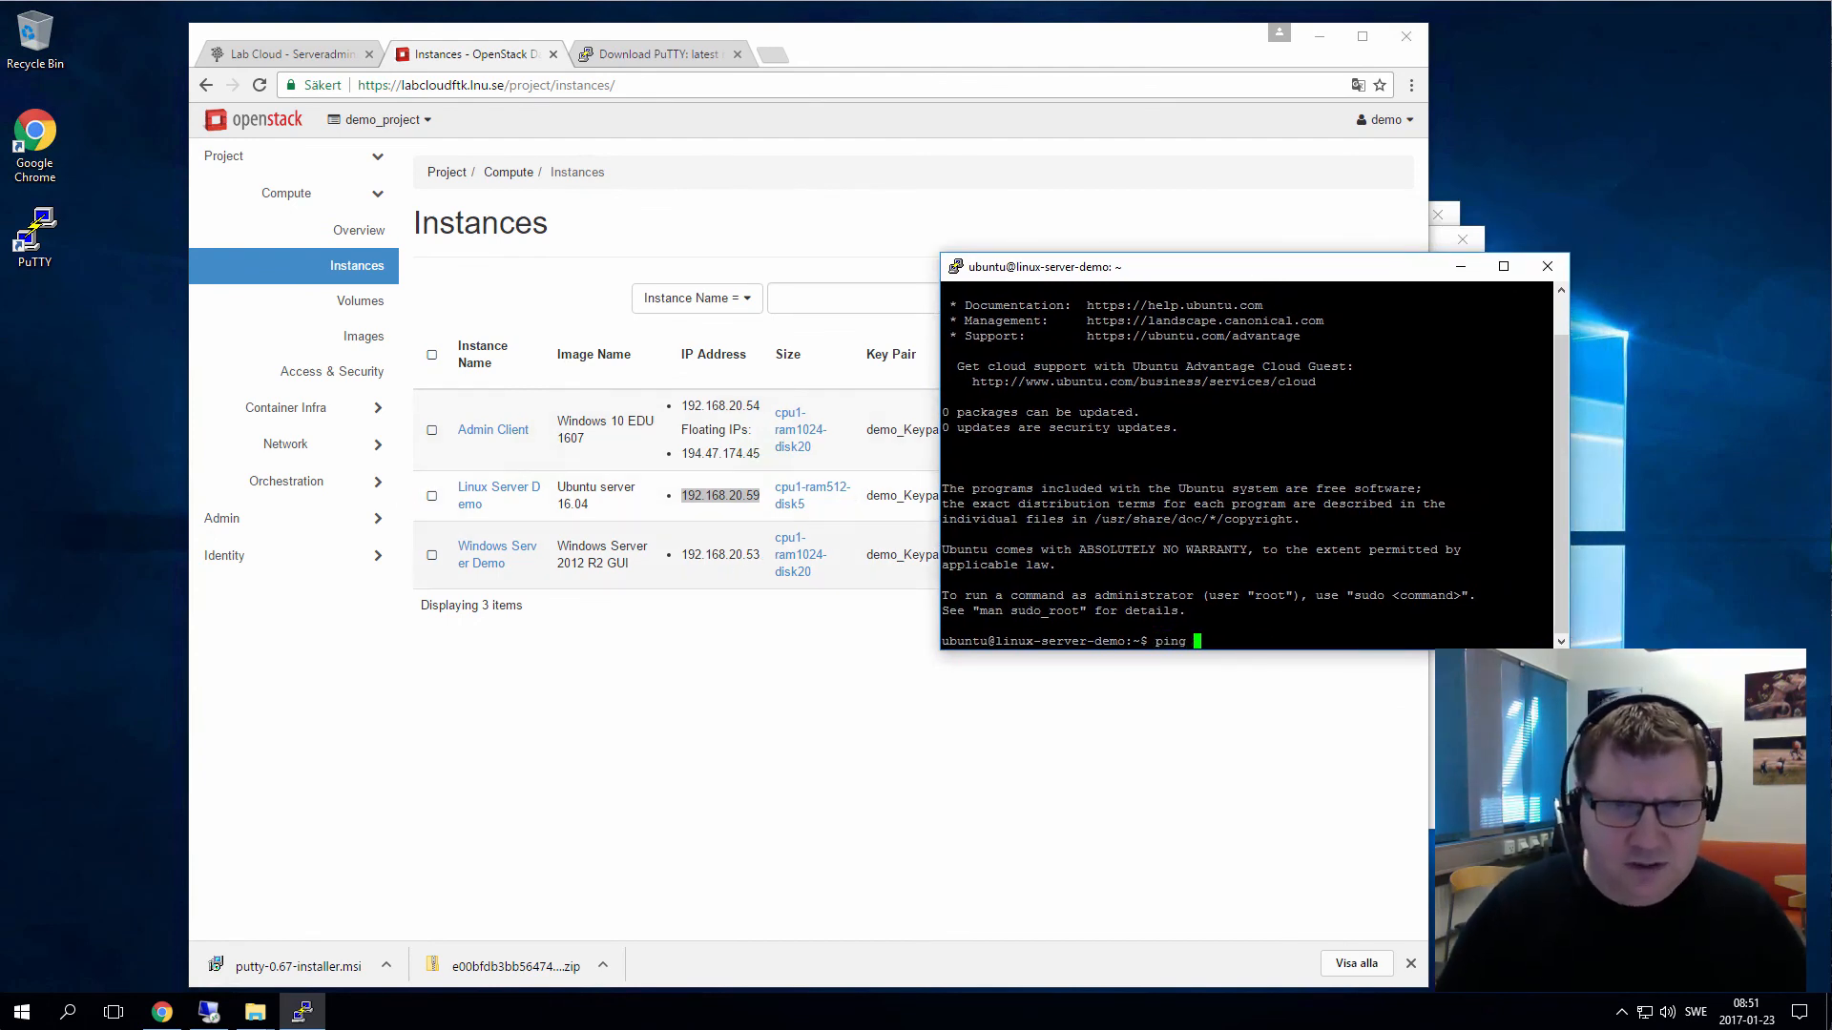
text( 192.168.20.53)
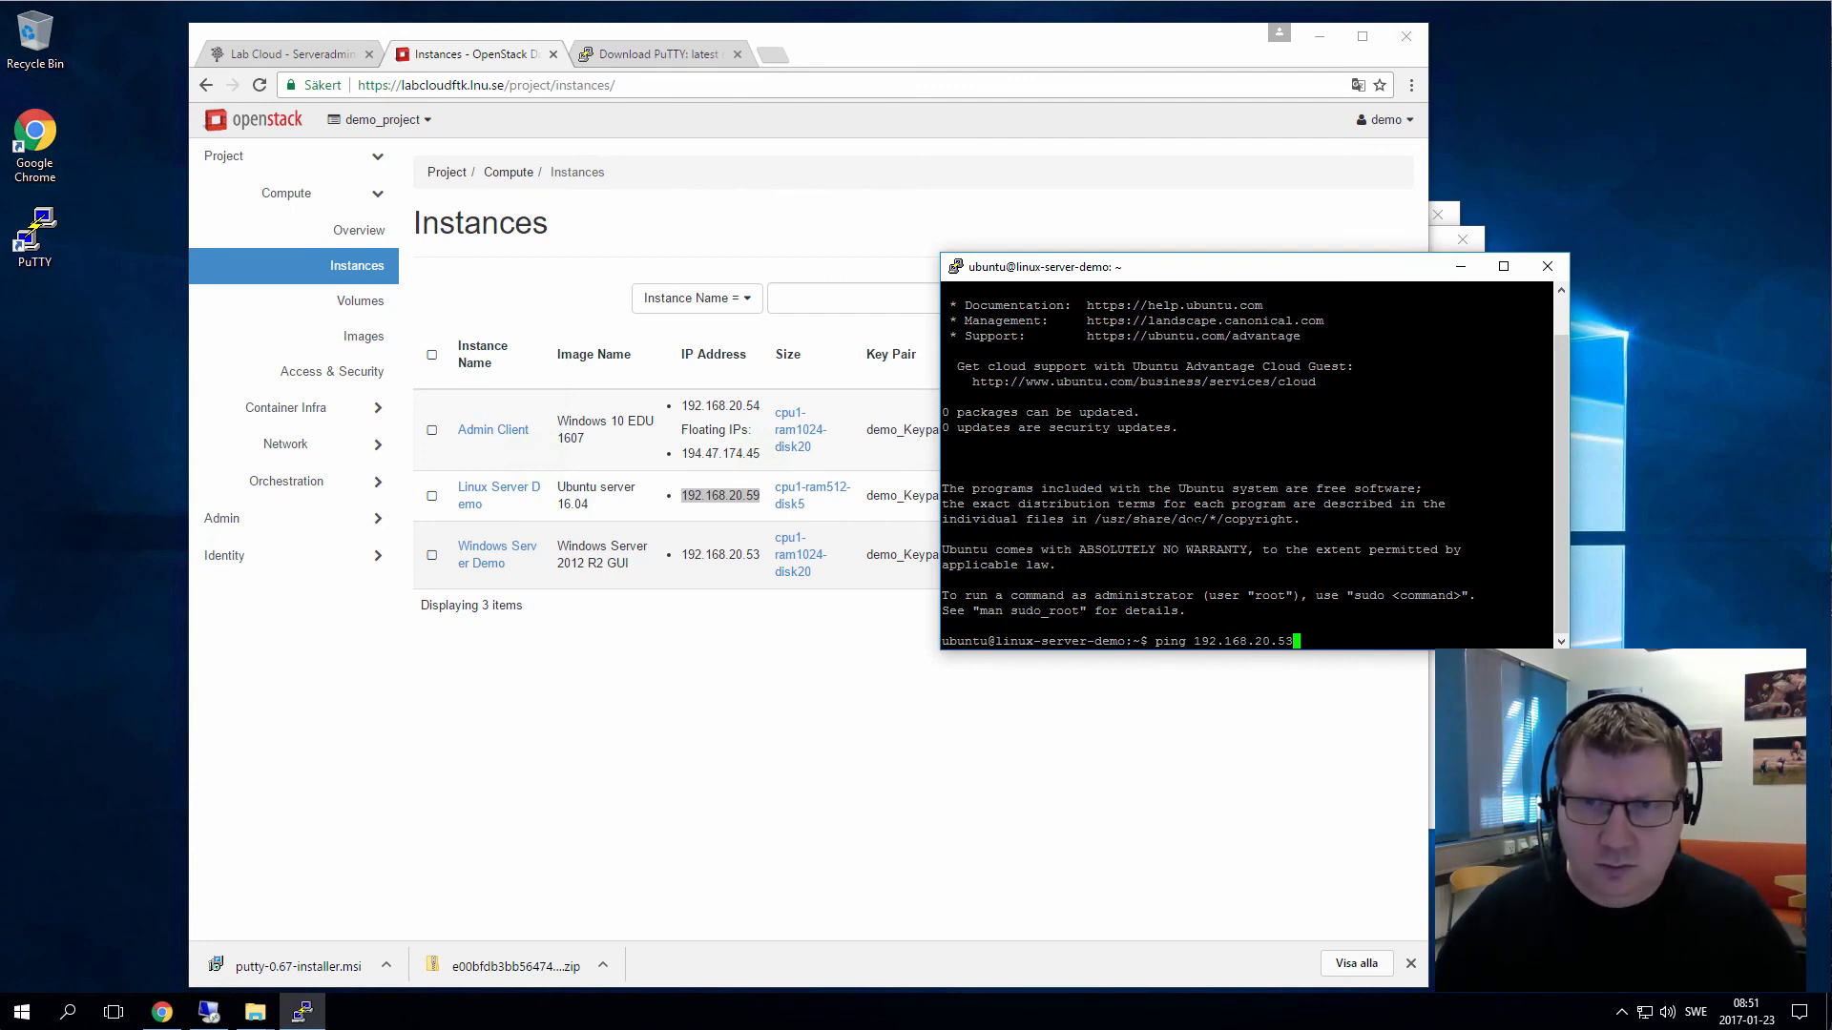
key(Return)
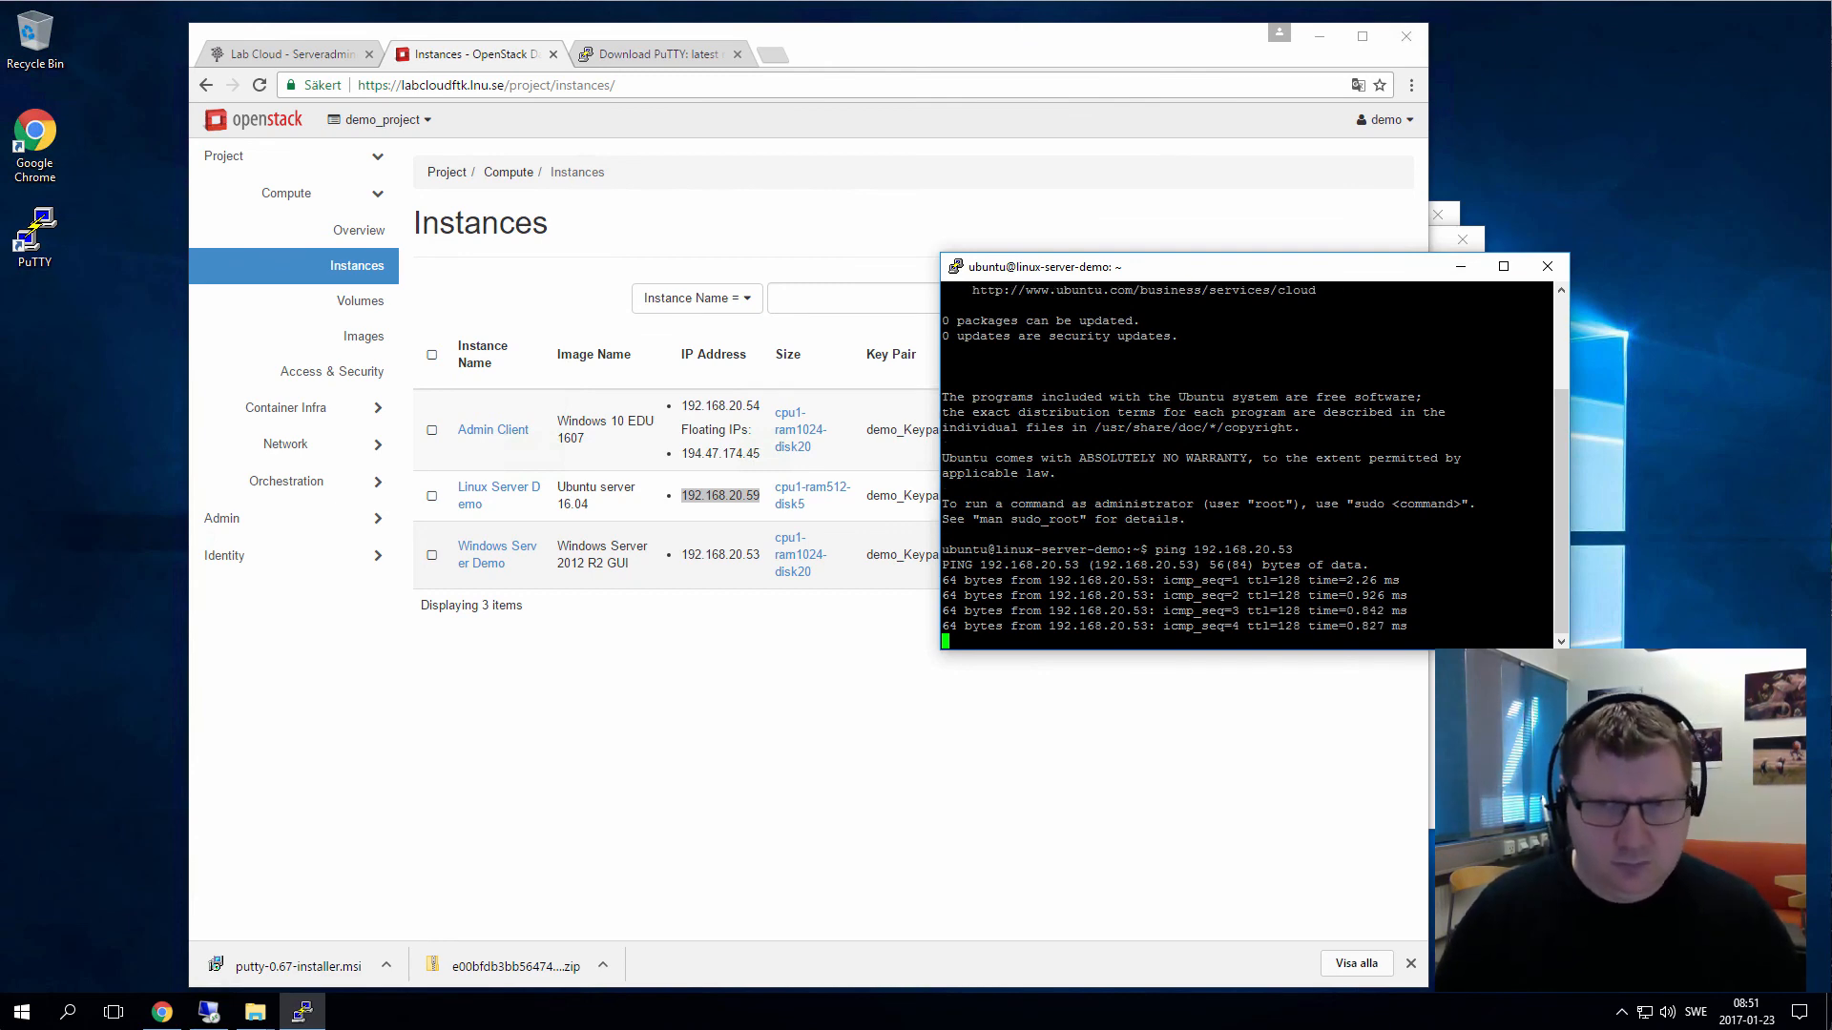
key(ctrl+c)
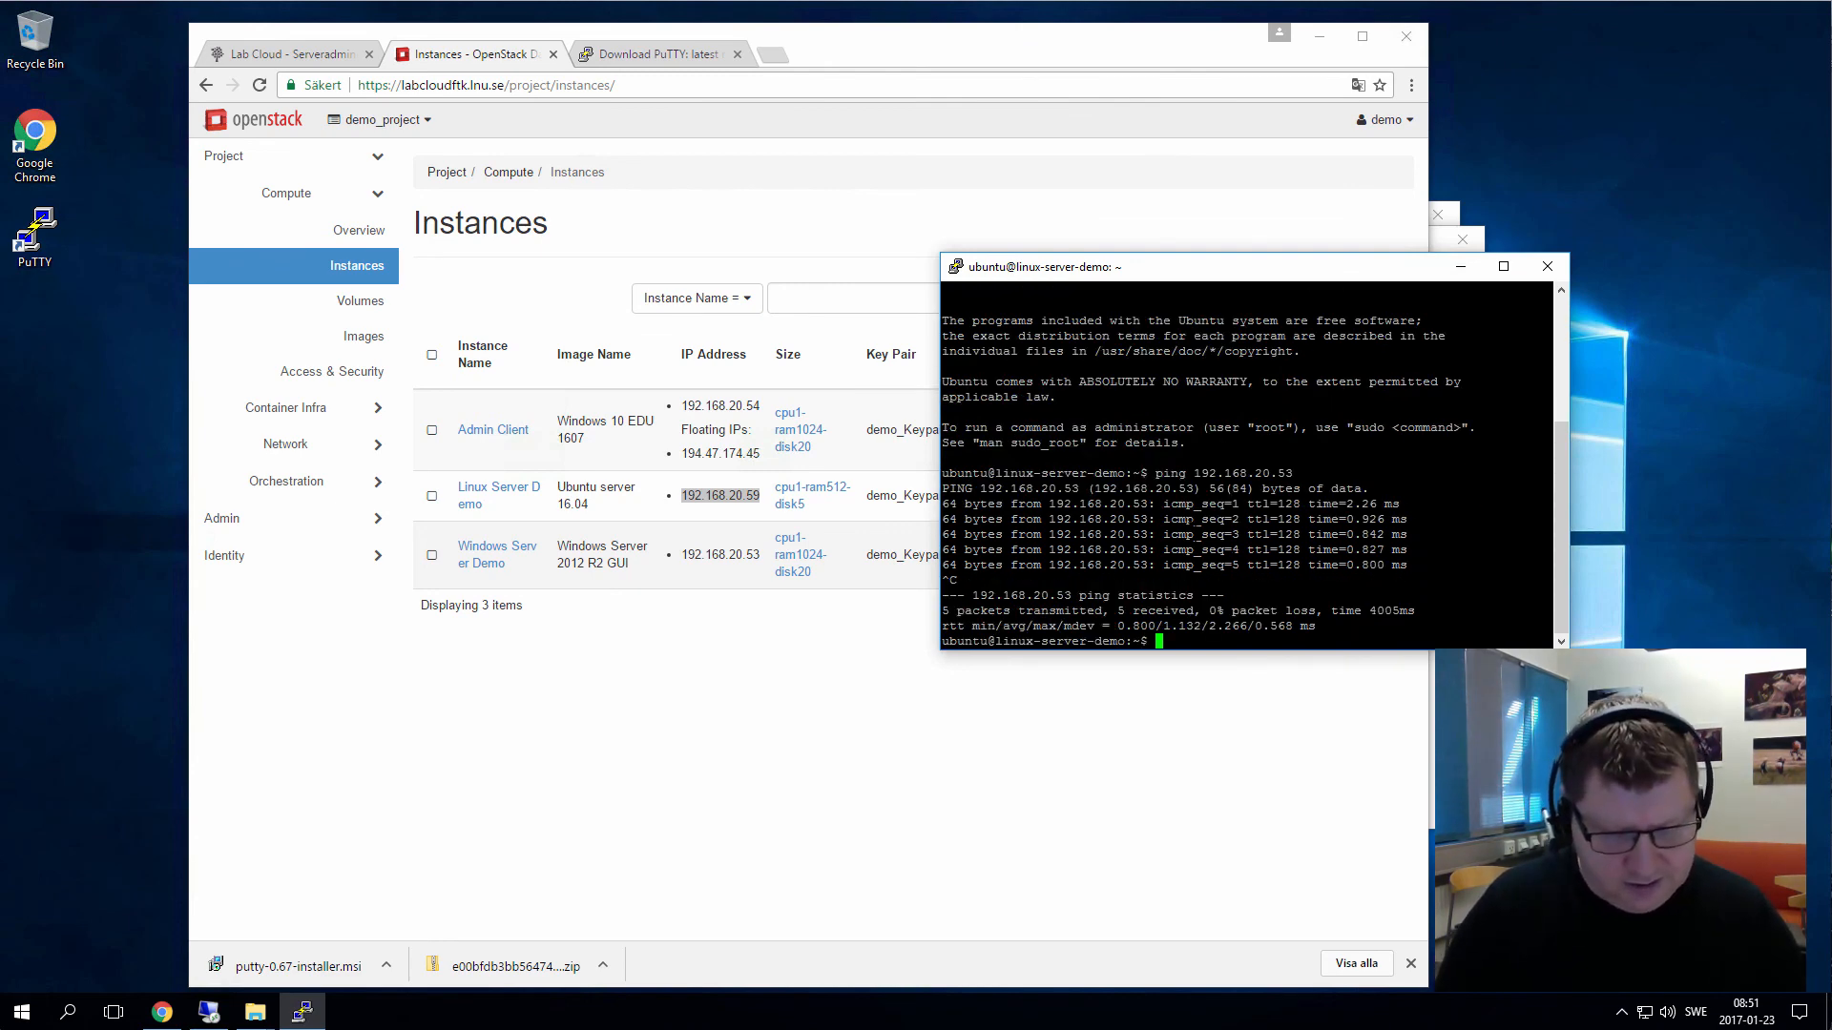
text(ping)
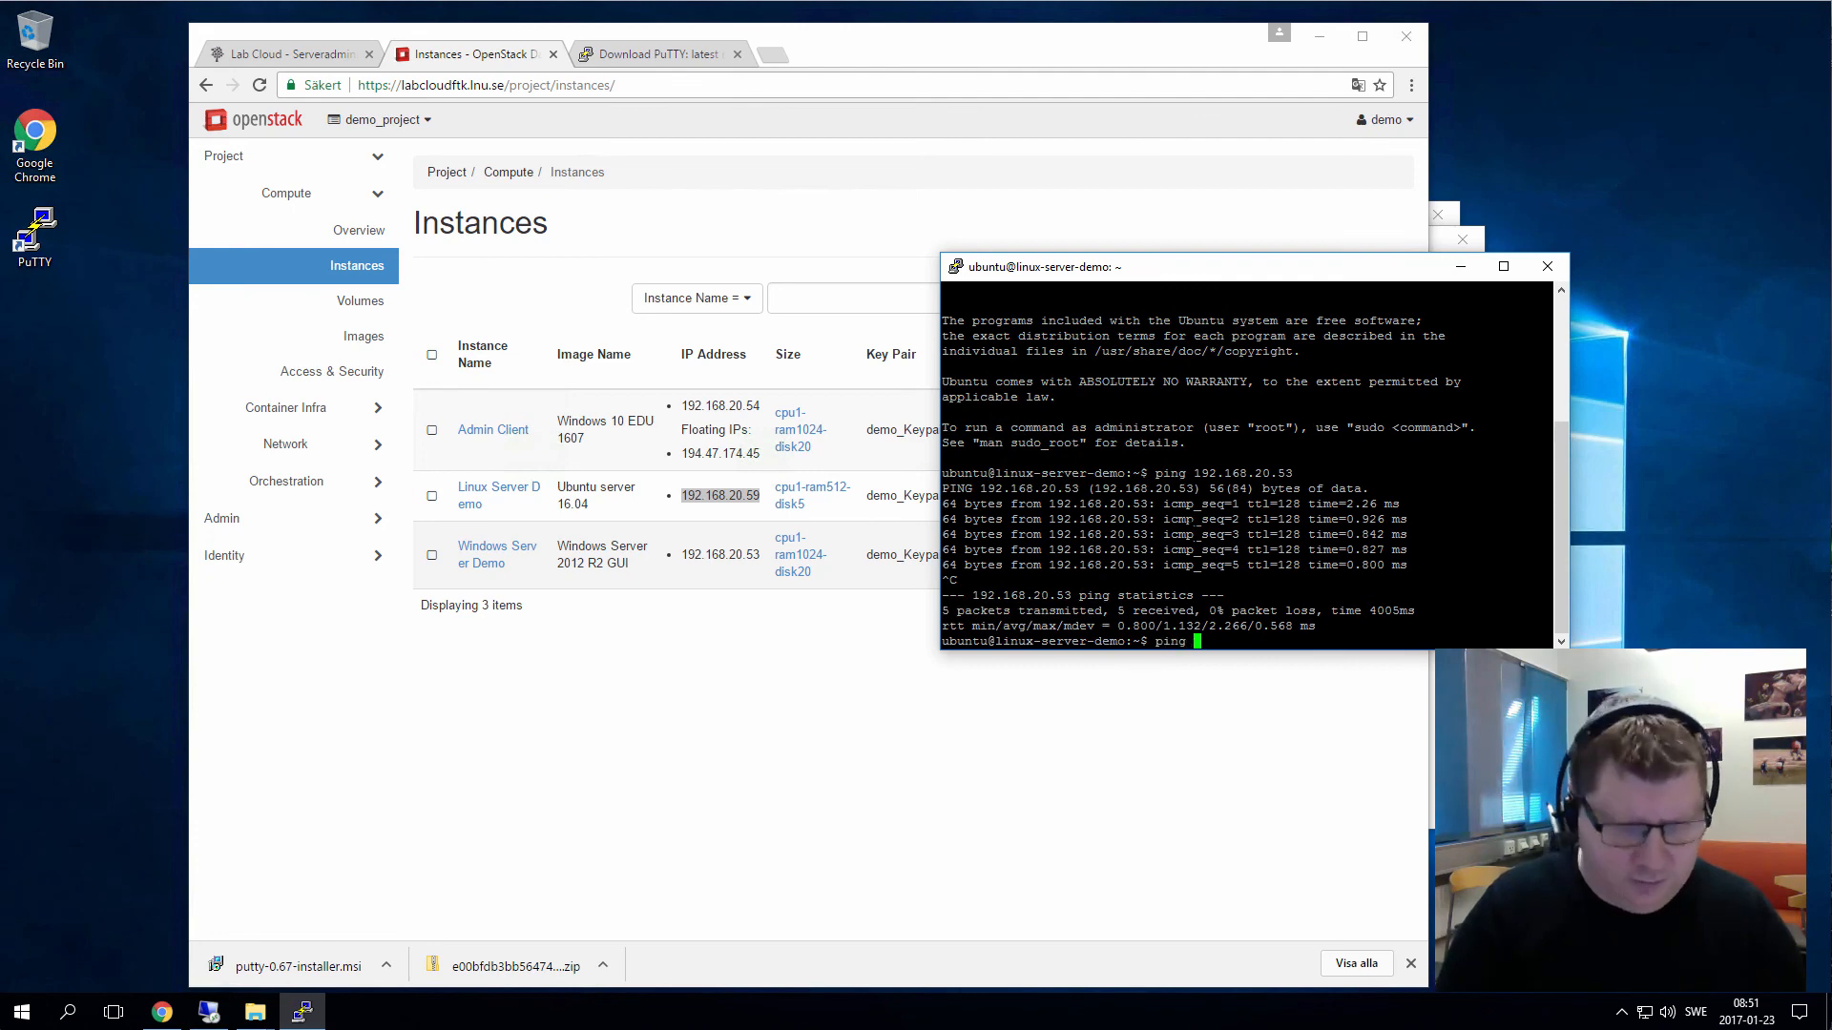
text( google.)
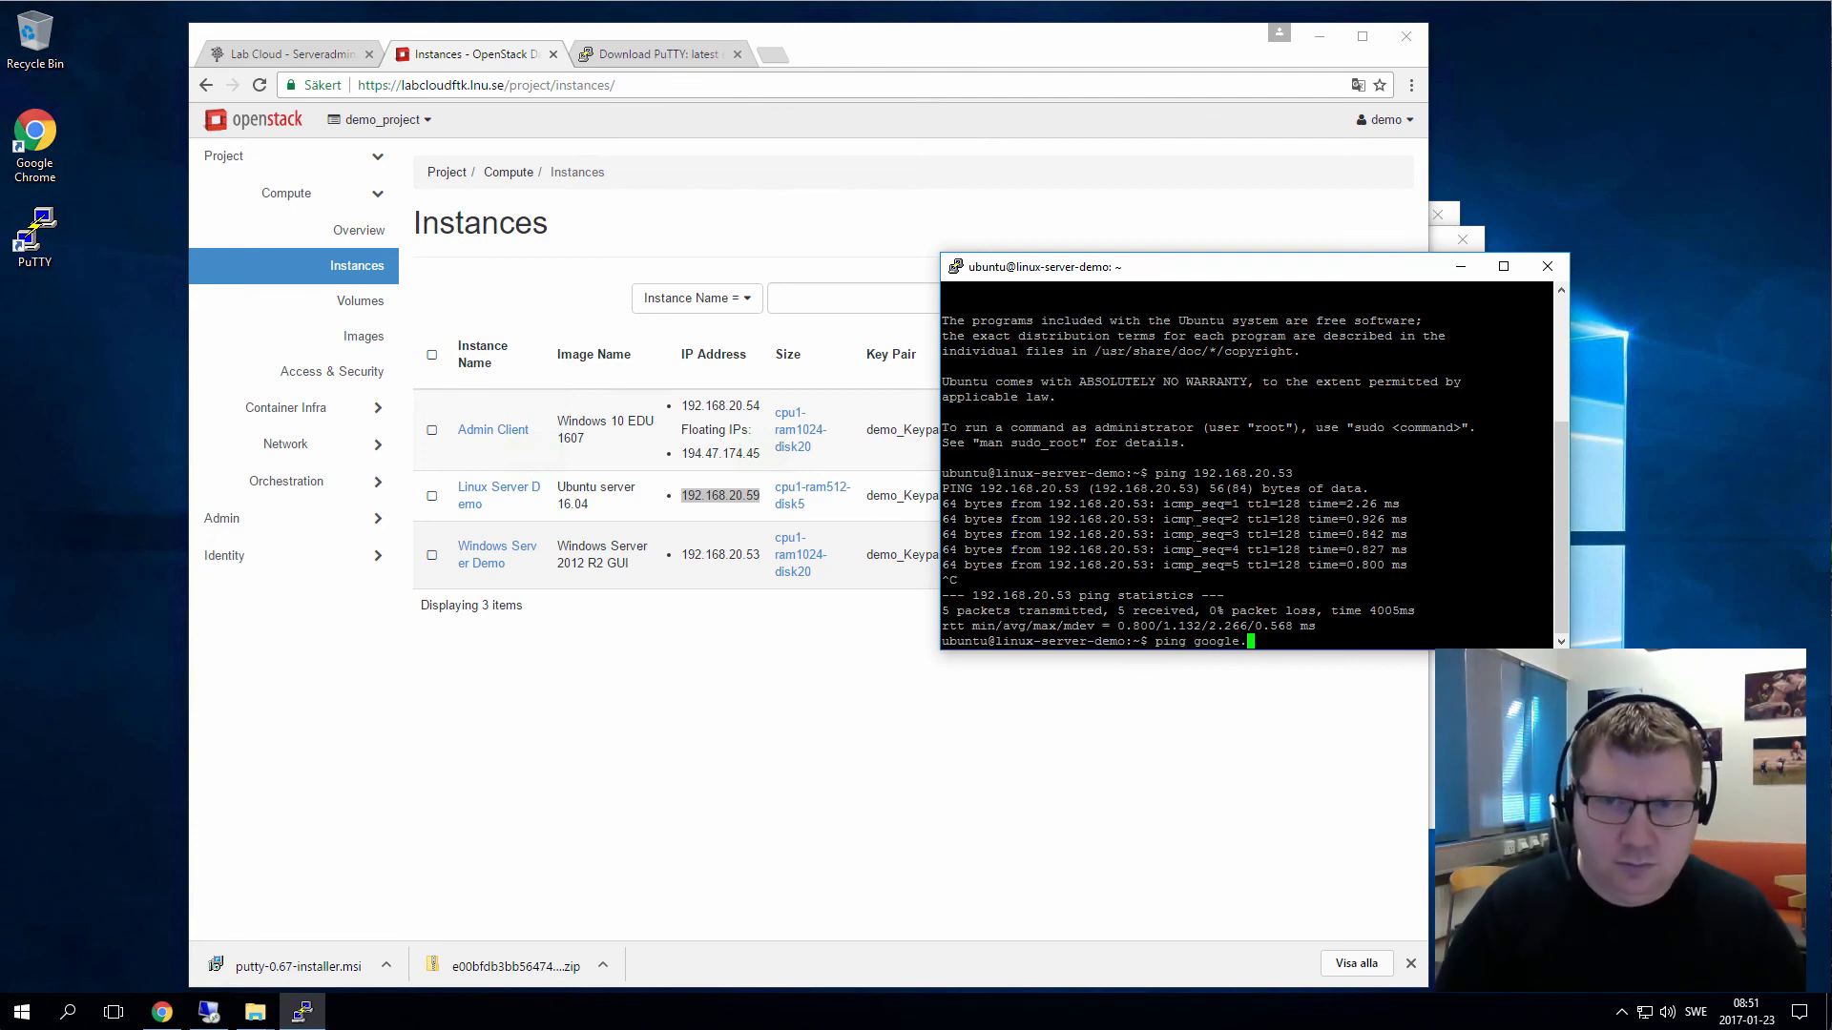
text(com)
key(Return)
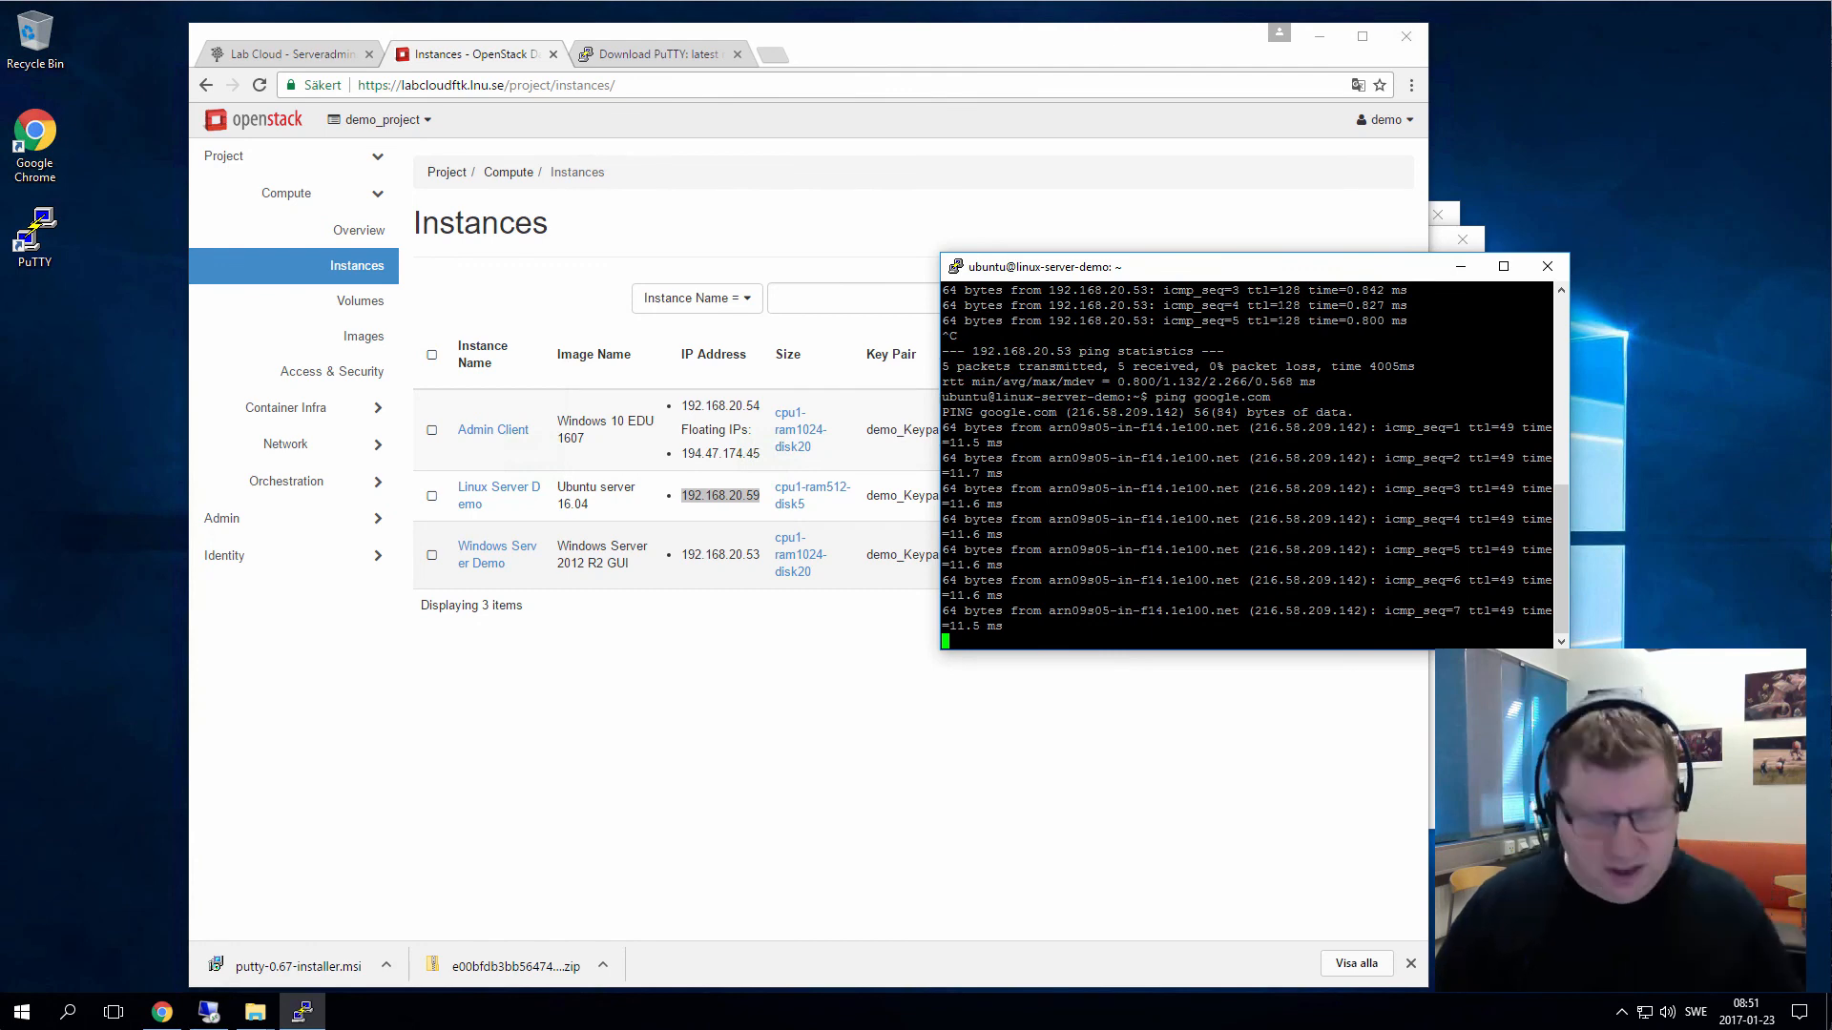
key(ctrl+c)
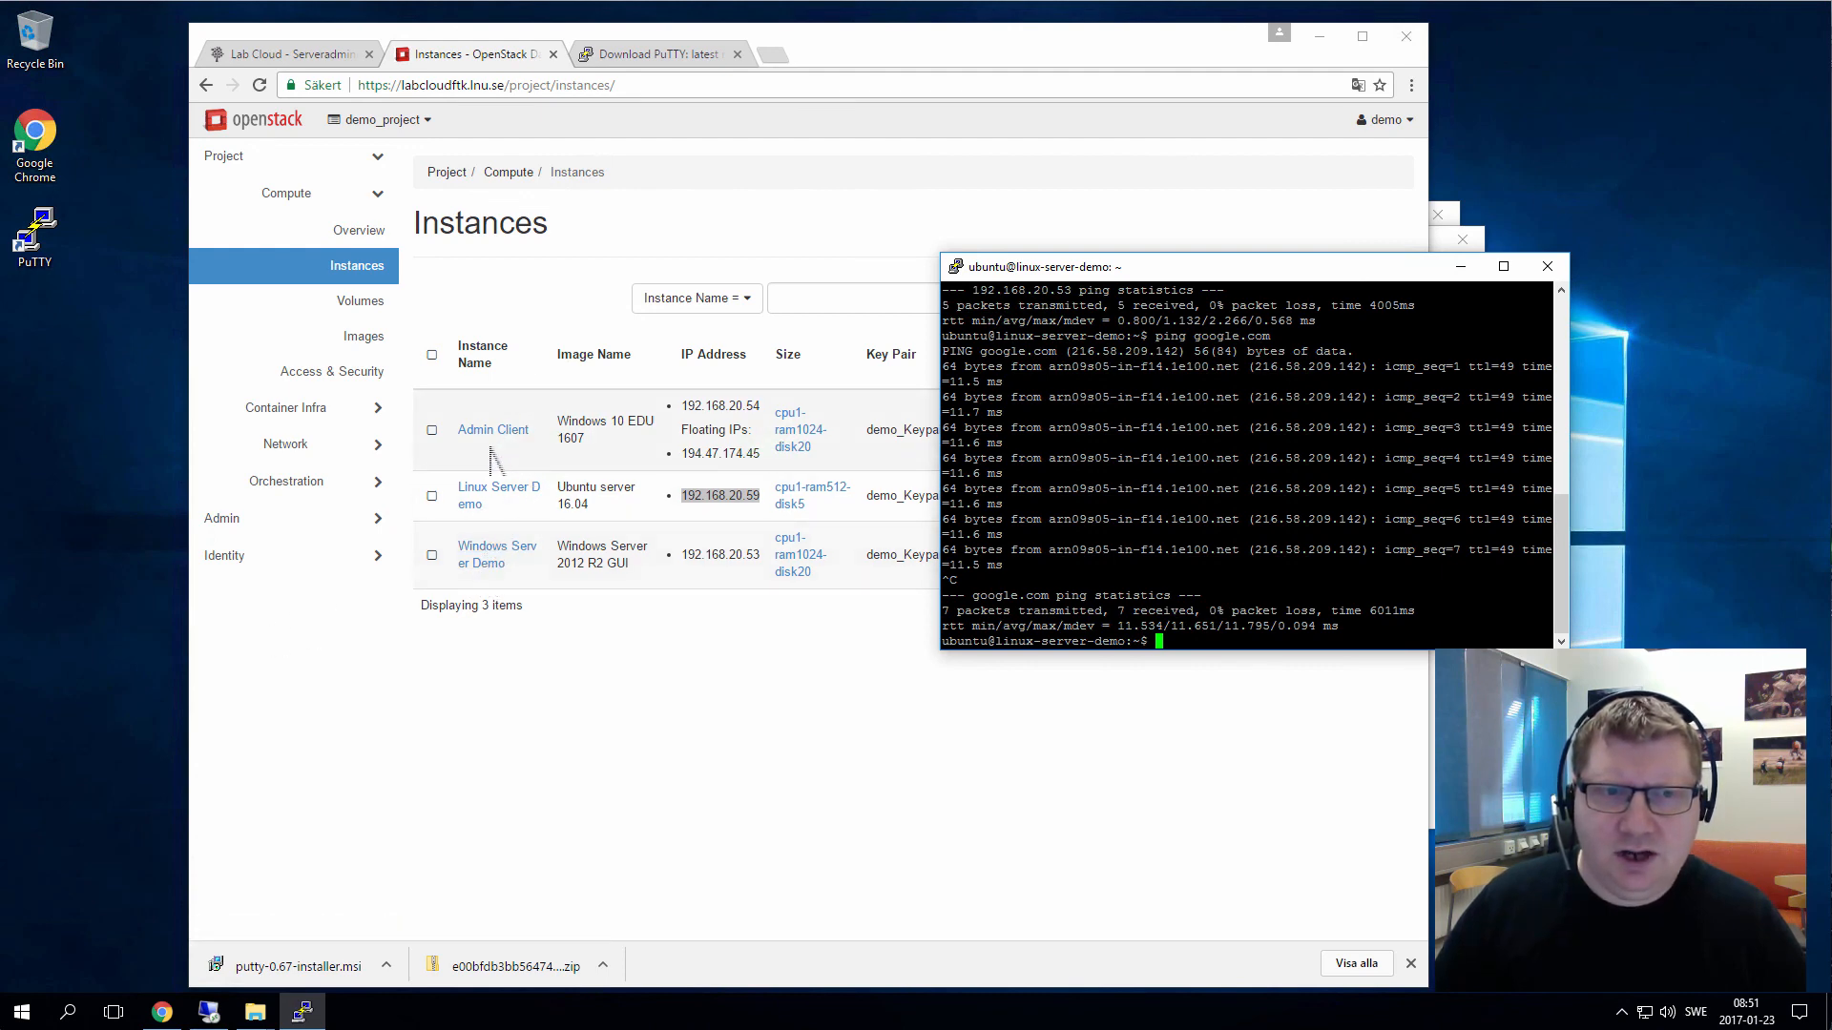
drag(1200, 270, 1218, 294)
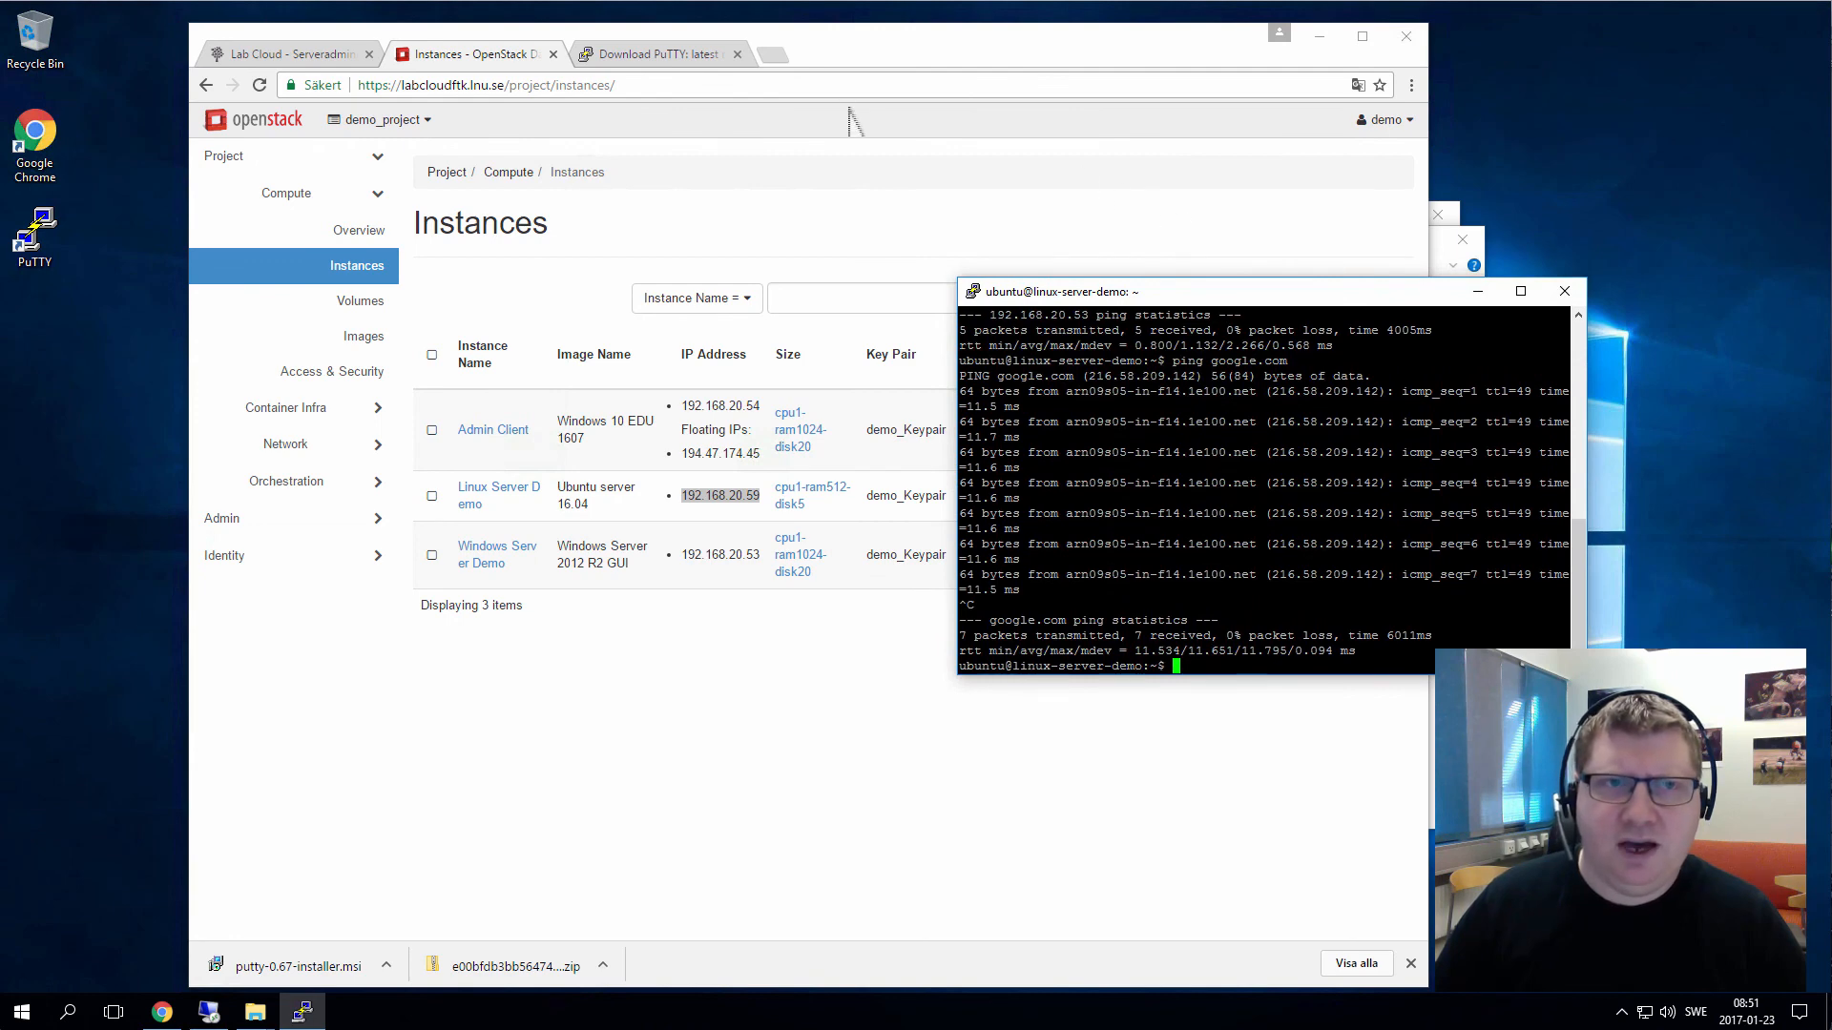
Check the Admin Client instance's specs (1GB RAM), then view the project Overview usage summary
click(556, 311)
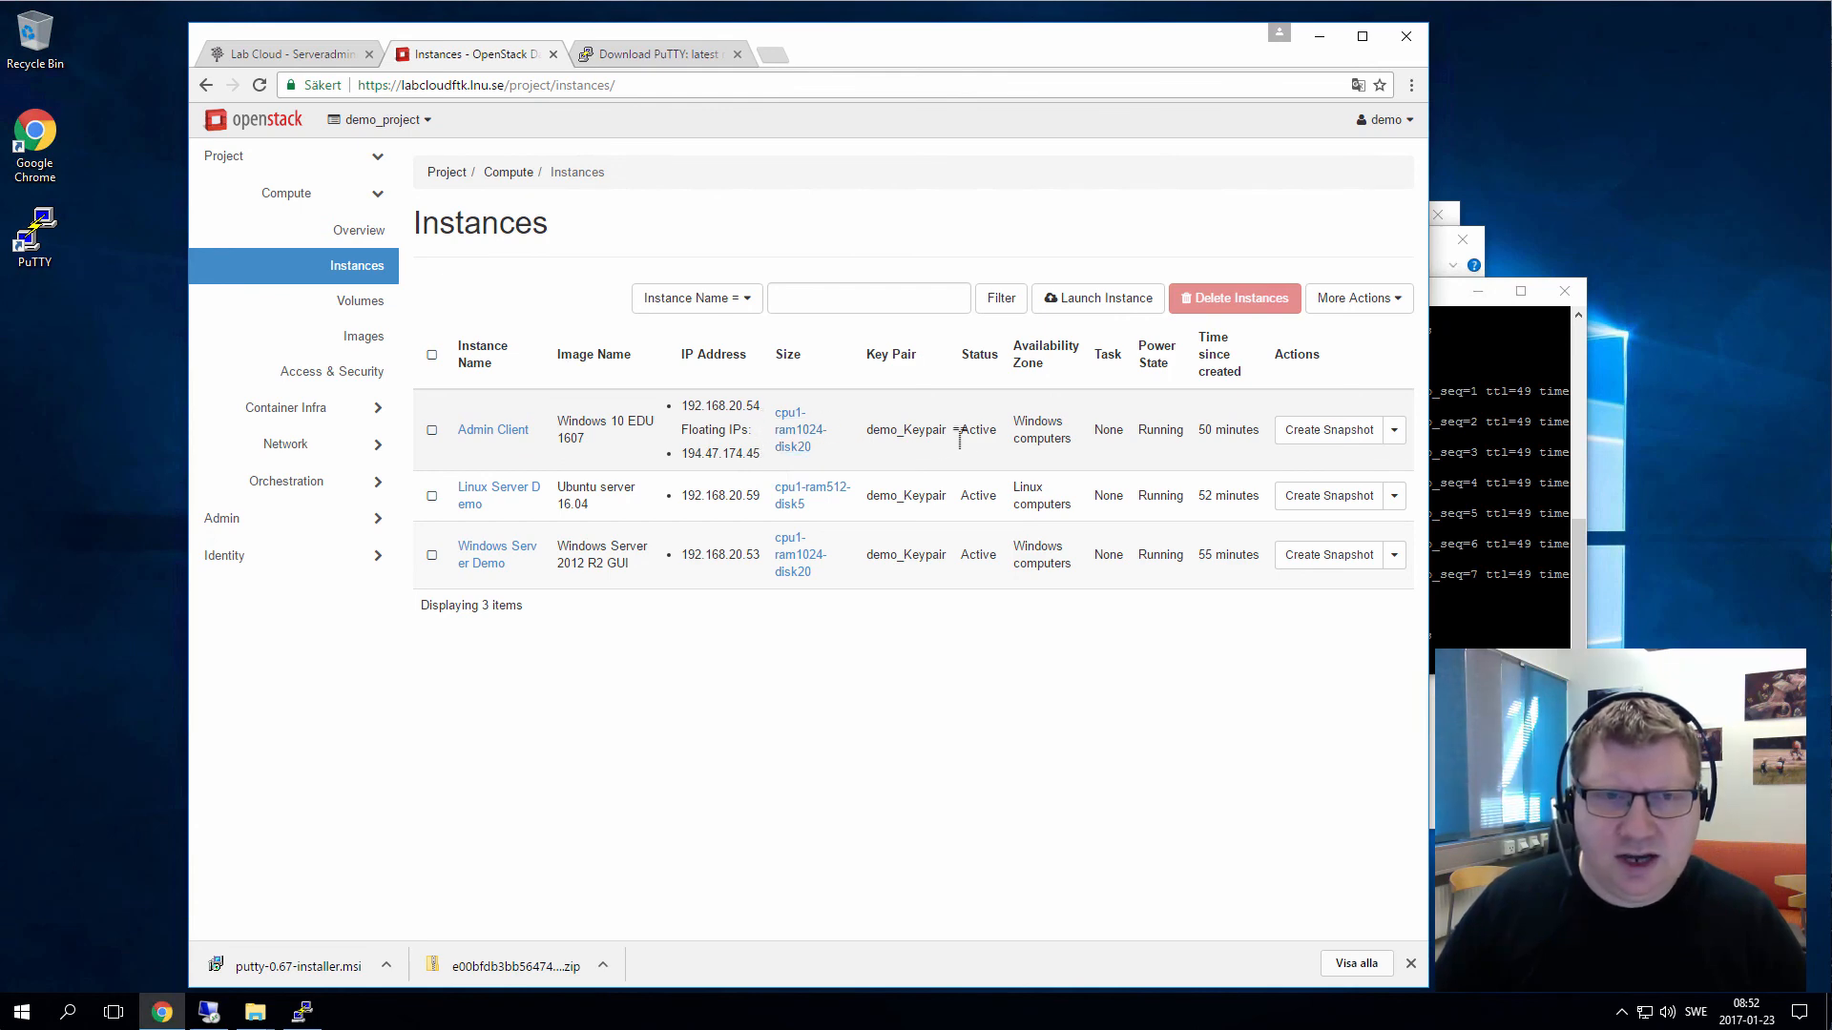
click(496, 432)
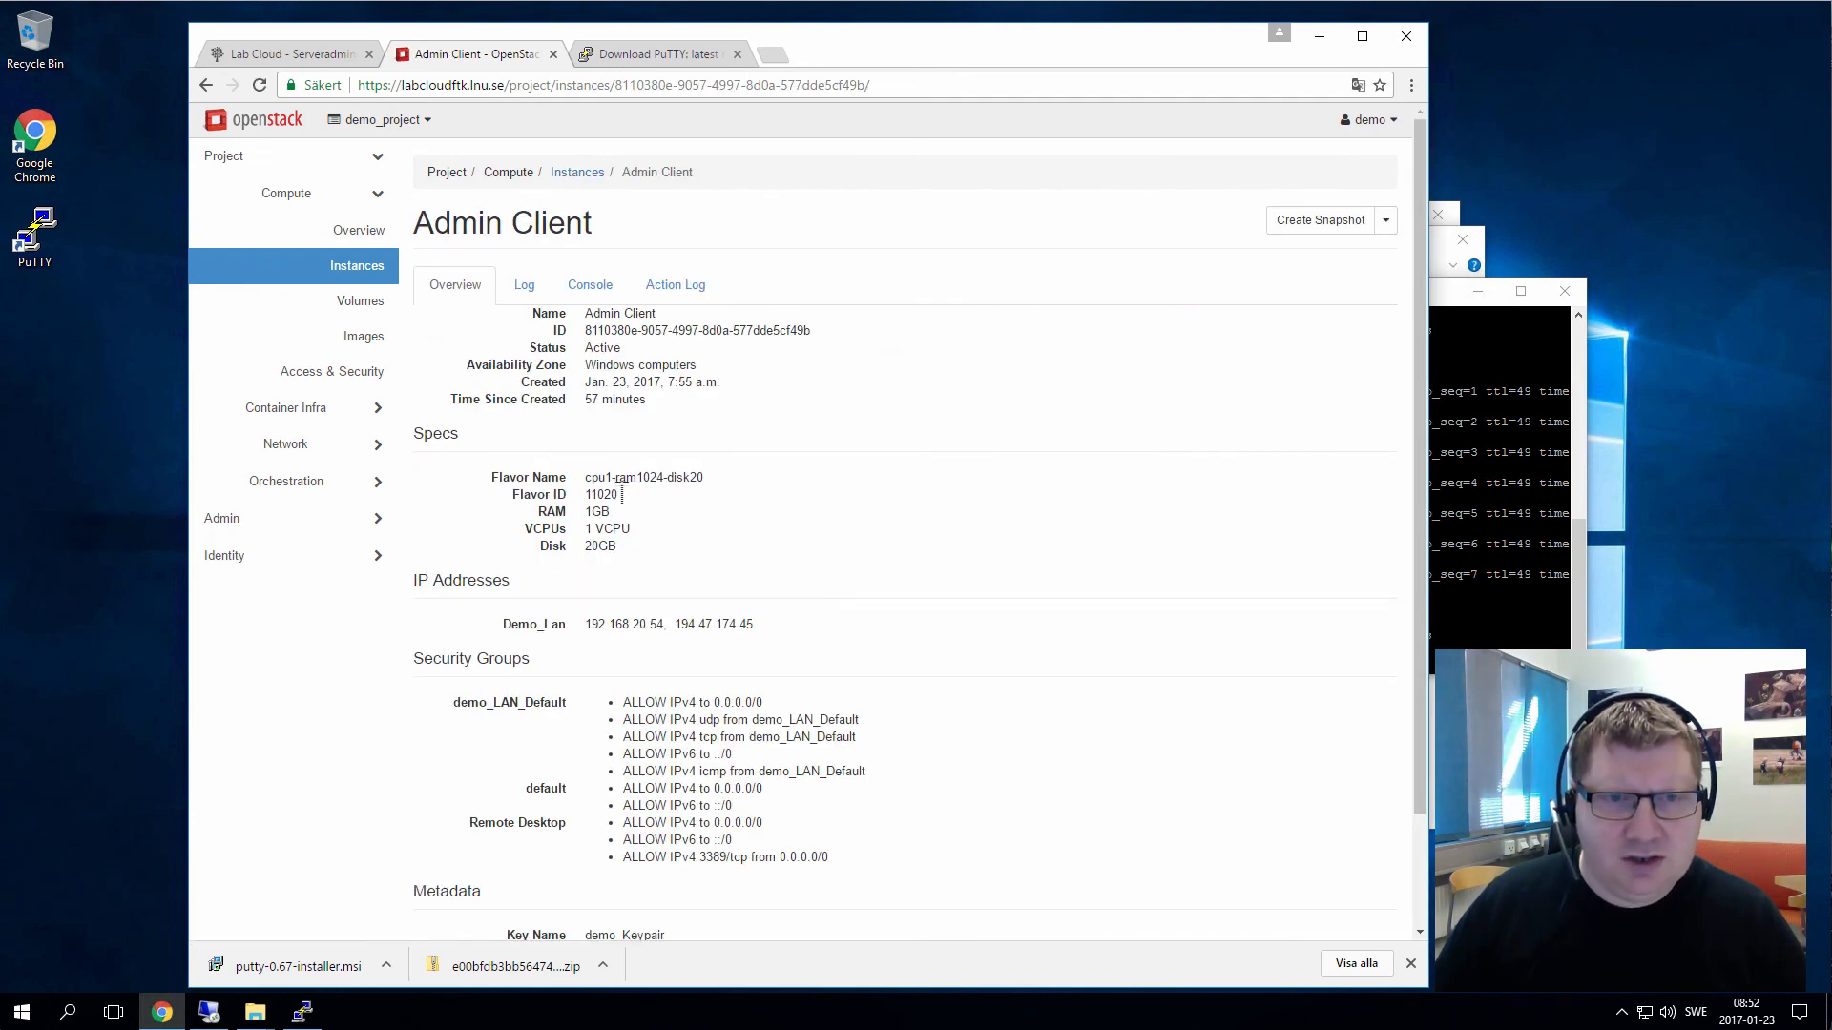
drag(617, 518, 578, 515)
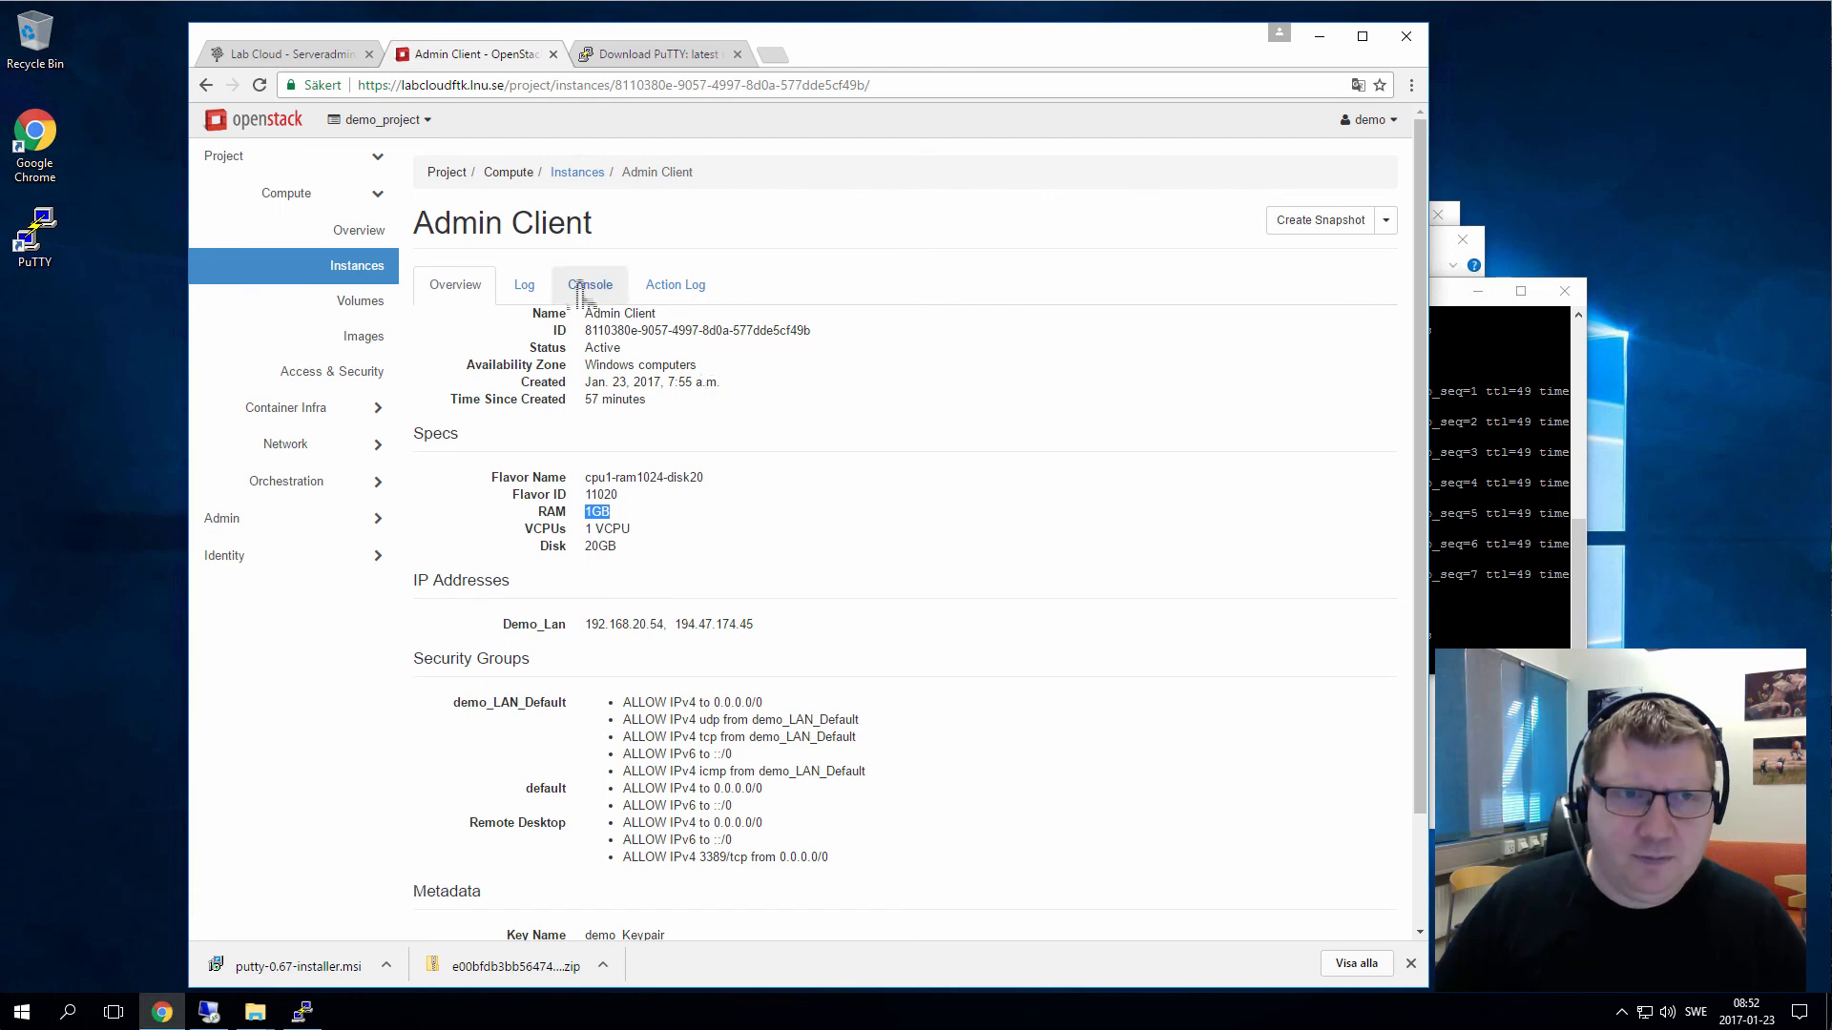
click(353, 239)
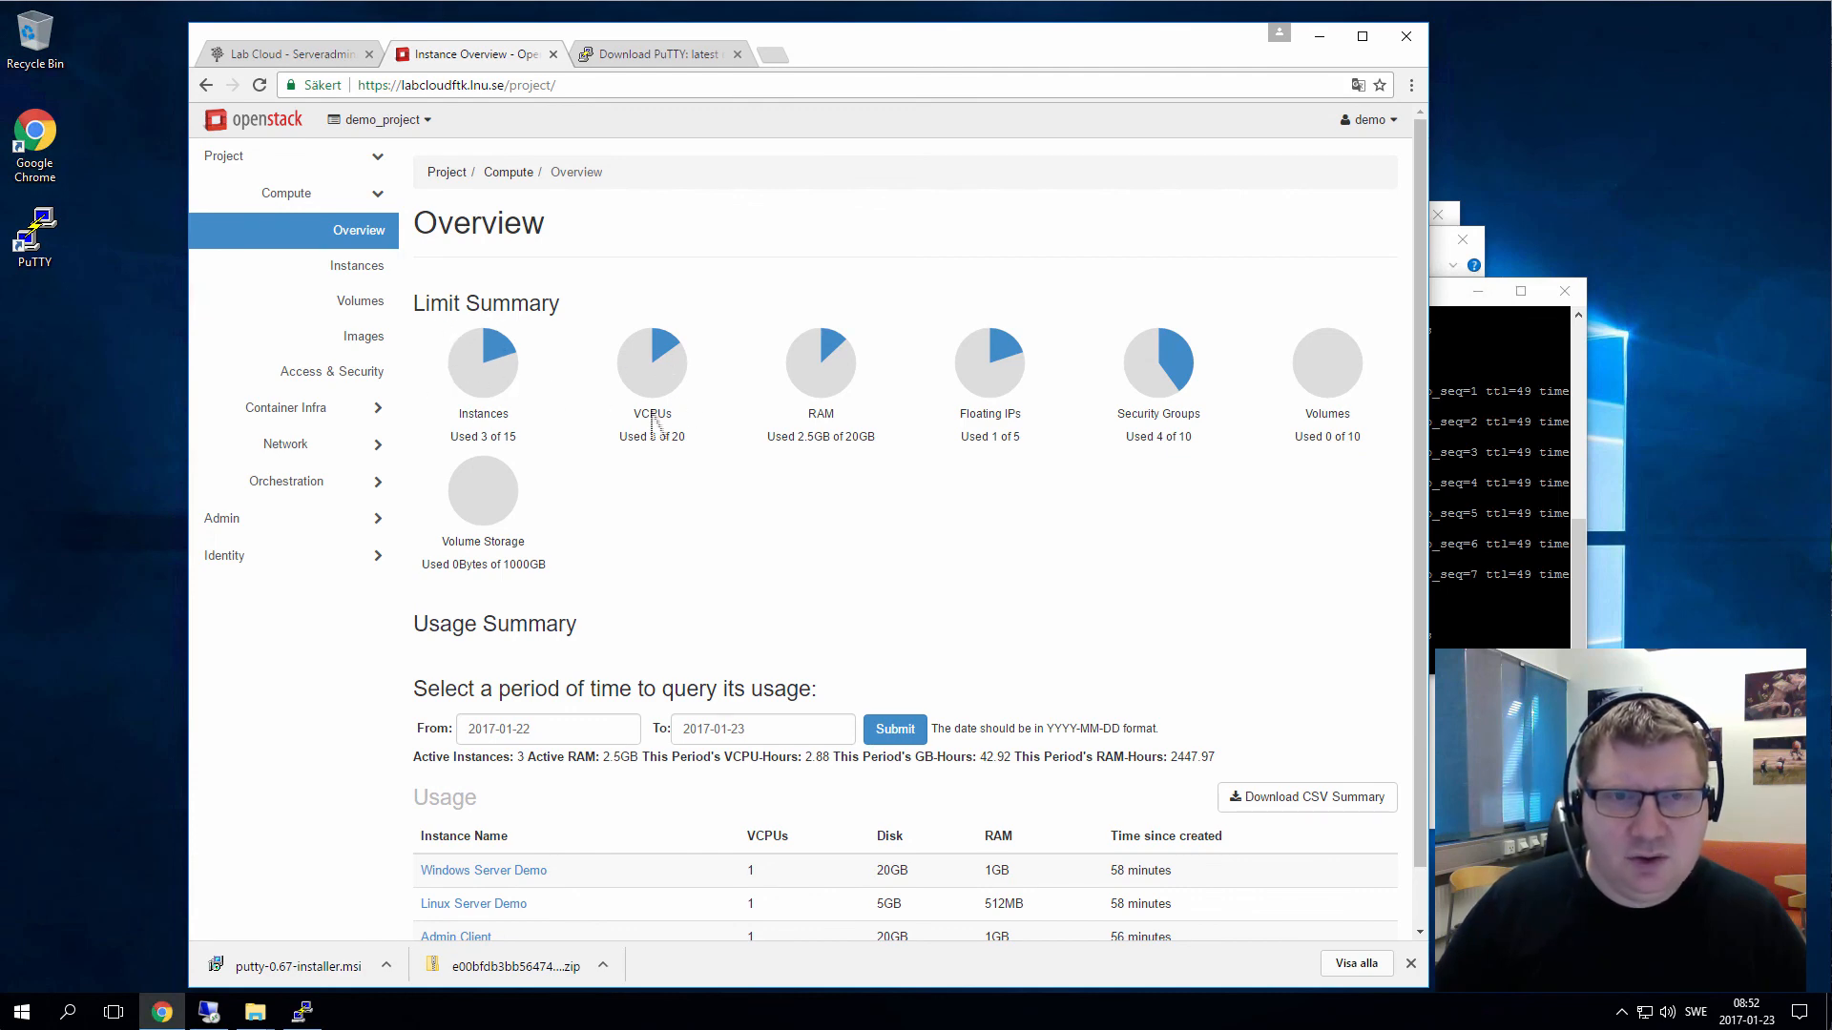
Open the Networks list from the sidebar's Network section
scroll(692, 396, down, 1)
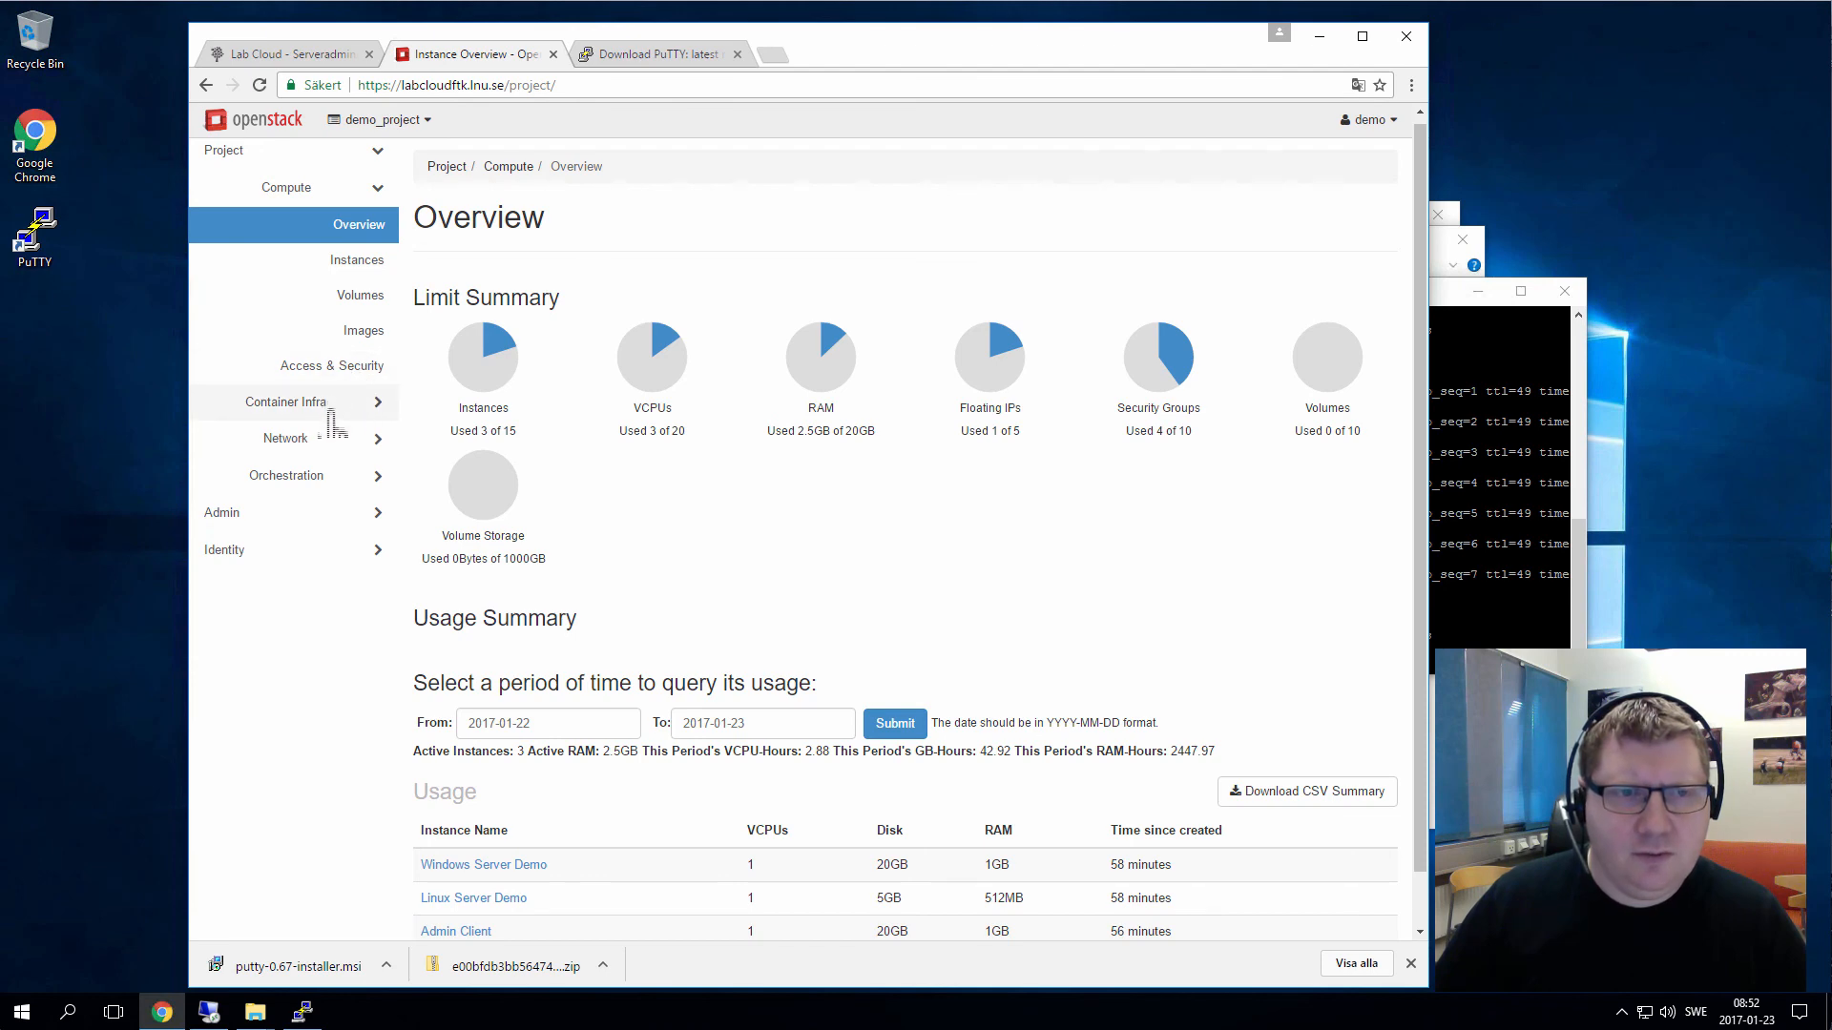
click(315, 440)
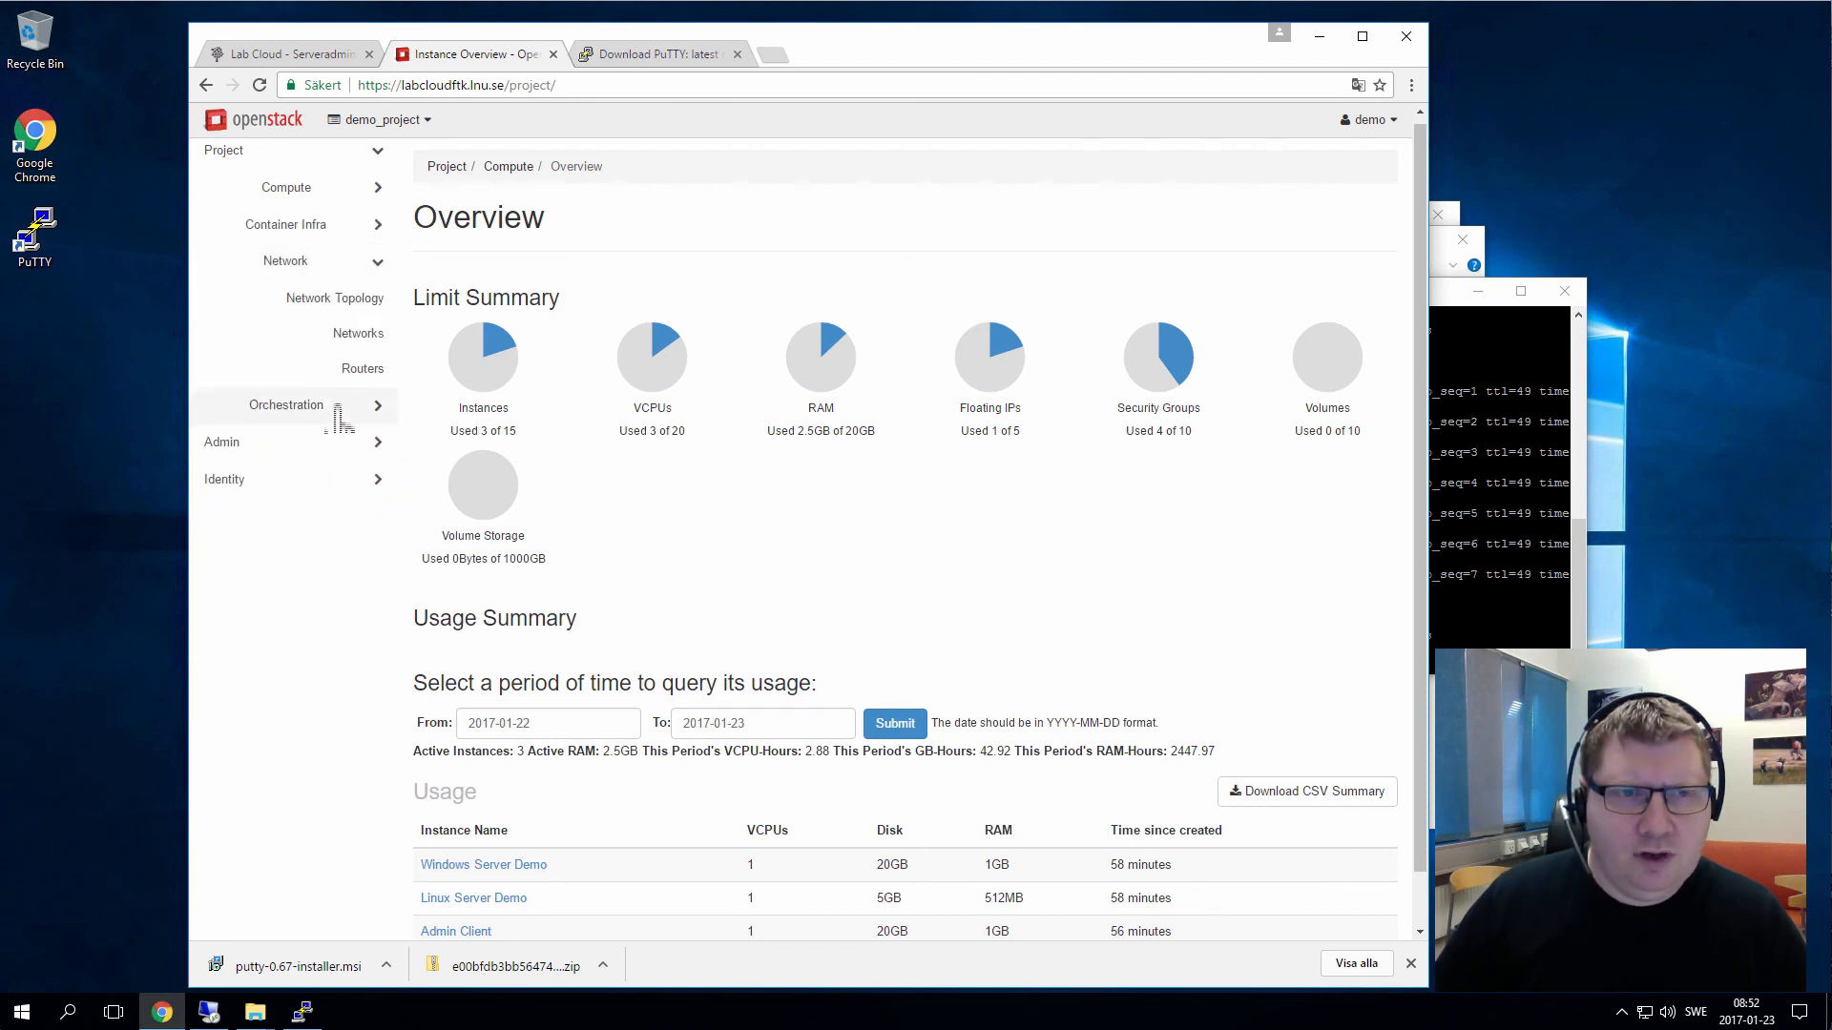
click(355, 339)
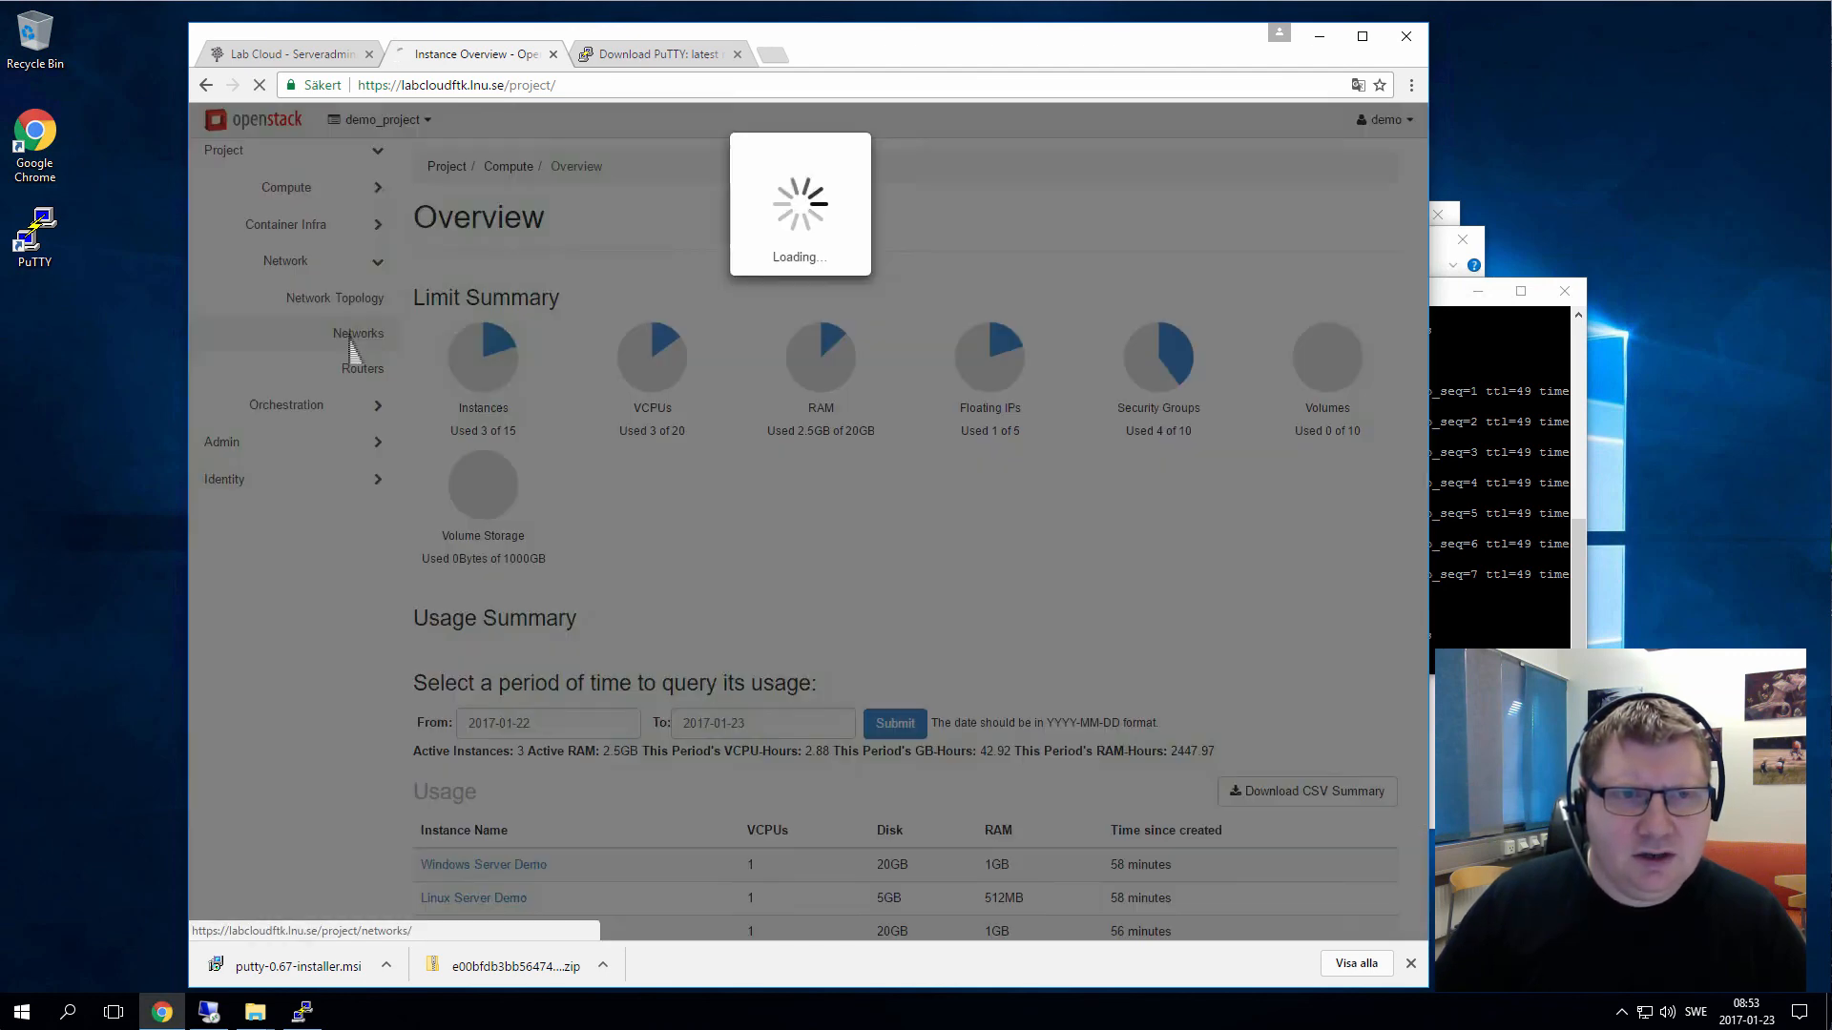